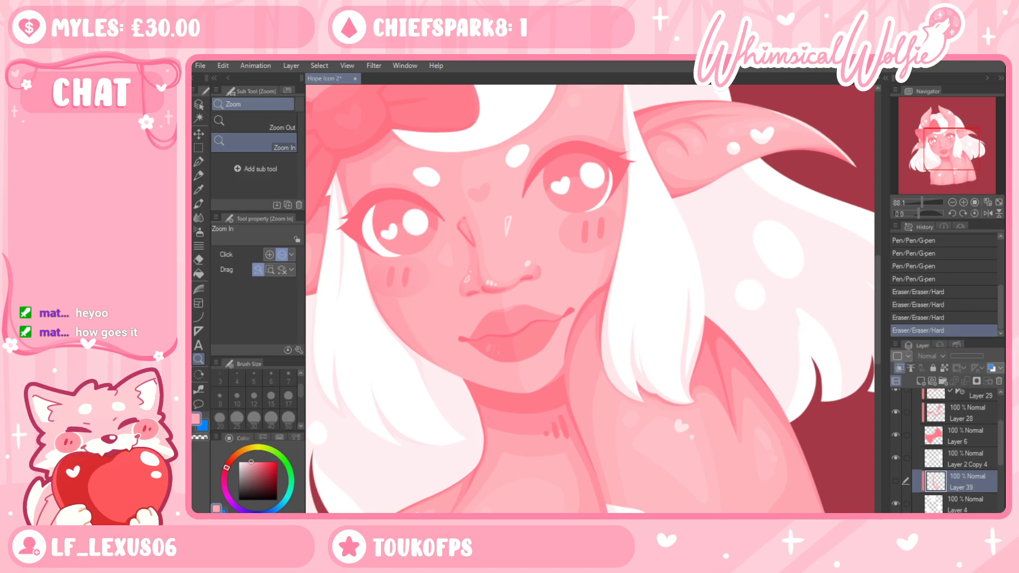
Toggle Layer 4's visibility to check the front hair lock and select Layer 39 for drawing with the G-pen
left_click(688, 366)
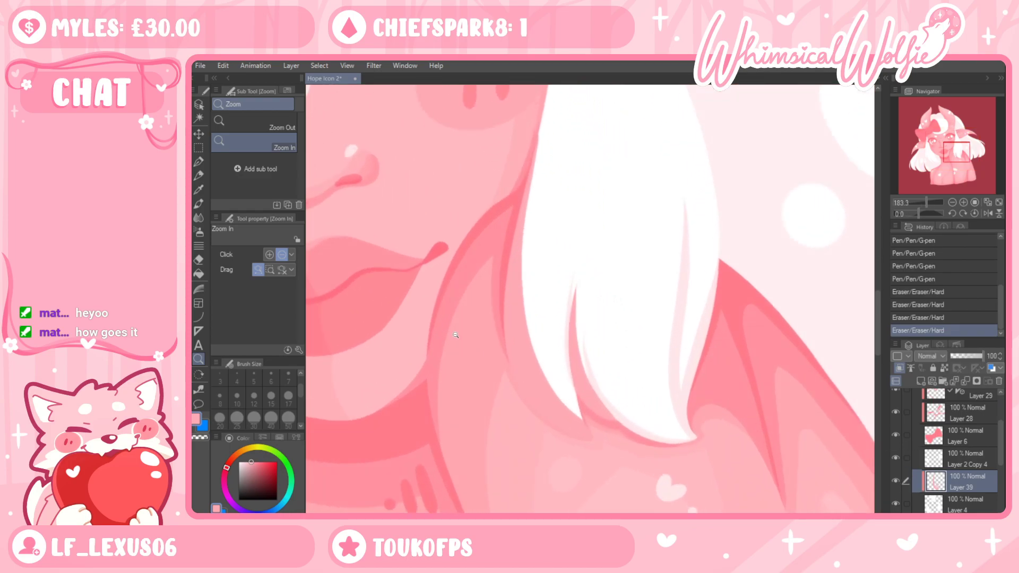
left_click(198, 161)
left_click(896, 501)
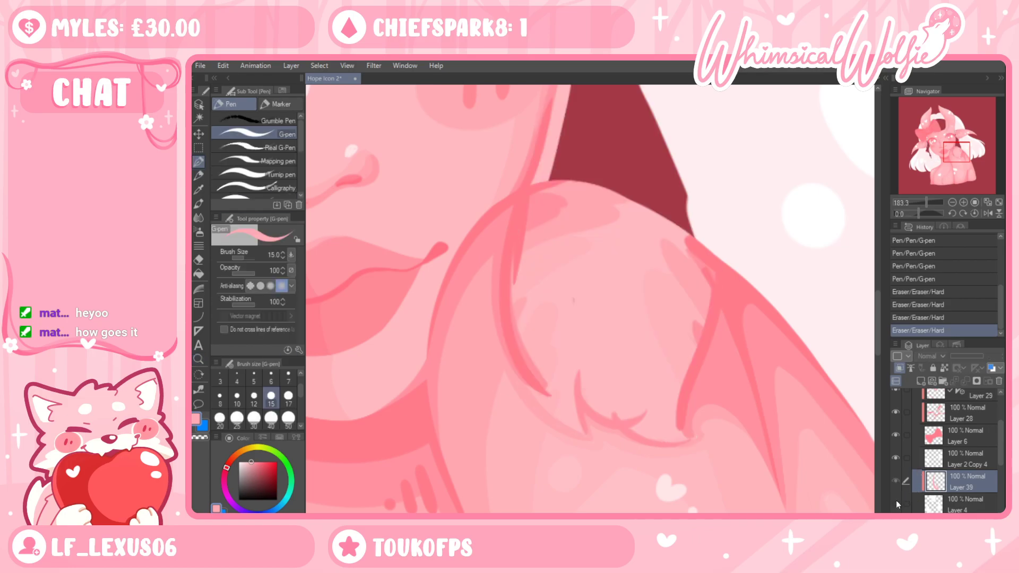
left_click(896, 500)
left_click(955, 501)
left_click(972, 479)
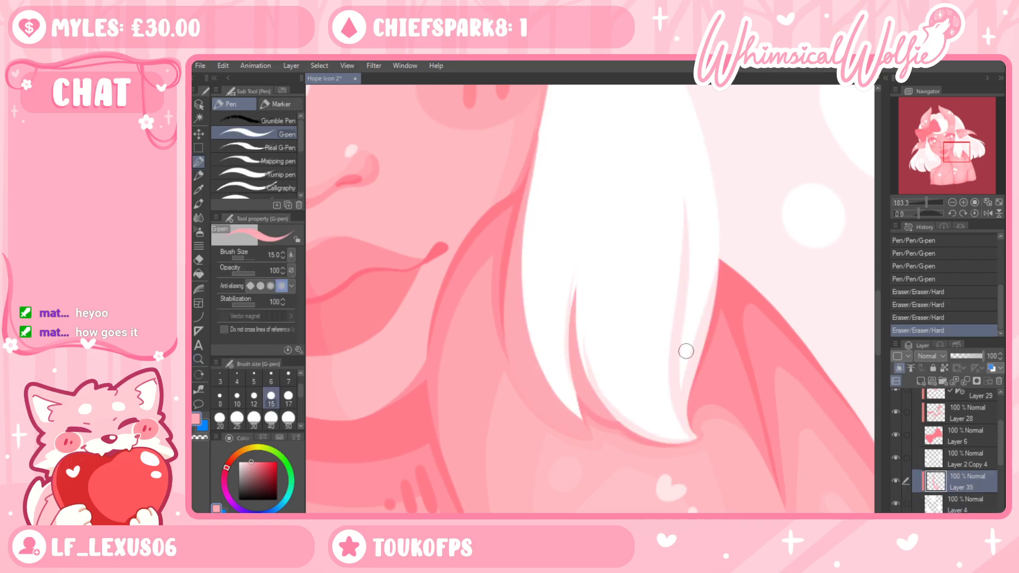
Draw pink shading with the 15 px G-pen along the long split and outer edge of the front hair lock
left_click_drag(683, 417, 673, 372)
key("ctrl+z")
key("ctrl+y")
key("ctrl+z")
left_click_drag(672, 324, 683, 192)
key("ctrl+z")
mouse_move(693, 438)
left_mouse_down()
mouse_move(673, 370)
mouse_move(683, 200)
left_mouse_up()
left_click_drag(686, 407, 709, 300)
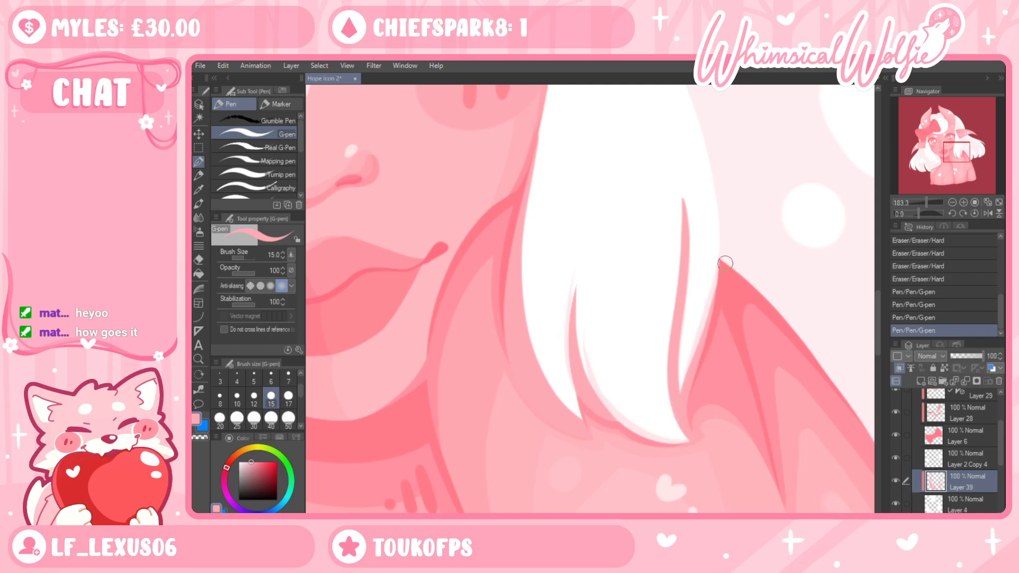
Taper the upper tip of the long split's pink shading with the Hard eraser at size 12
key("e")
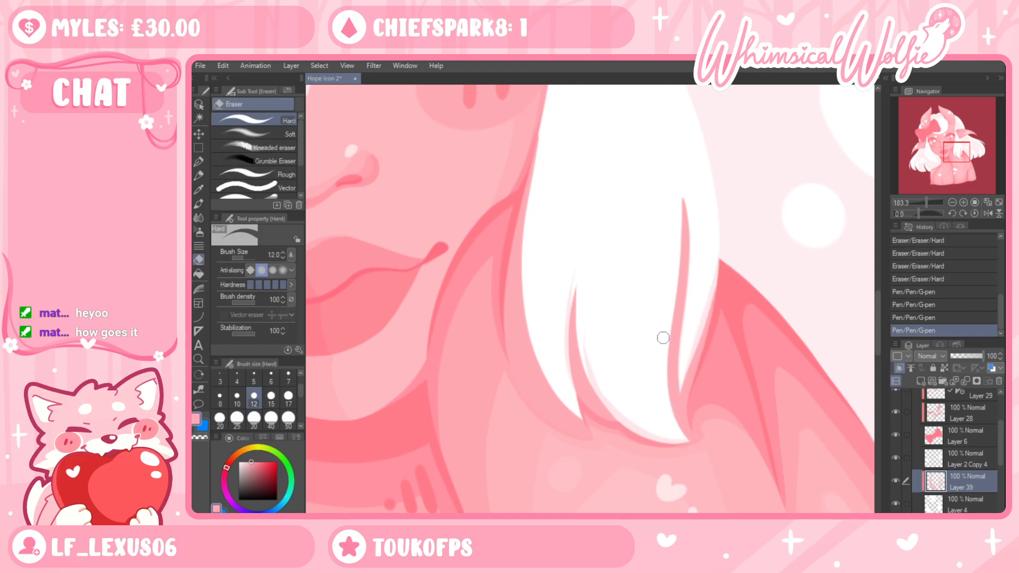
left_click_drag(683, 238, 680, 198)
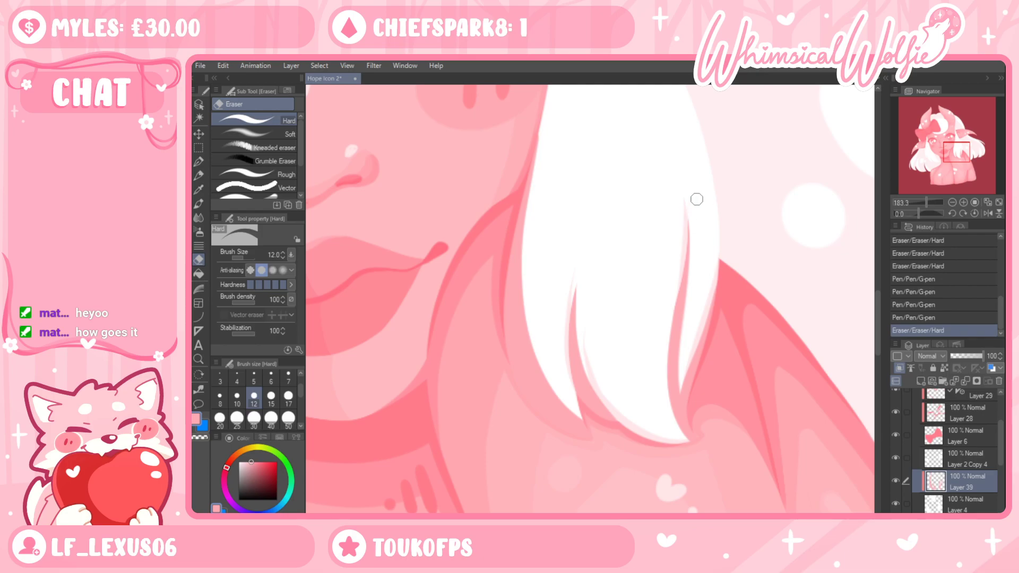
key("ctrl+z")
left_click_drag(673, 288, 685, 205)
key("ctrl+z")
left_click_drag(673, 293, 684, 175)
Paint pink G-pen shading along the lower edge of the front hair lock, ending in a small pointed strand
left_click(198, 161)
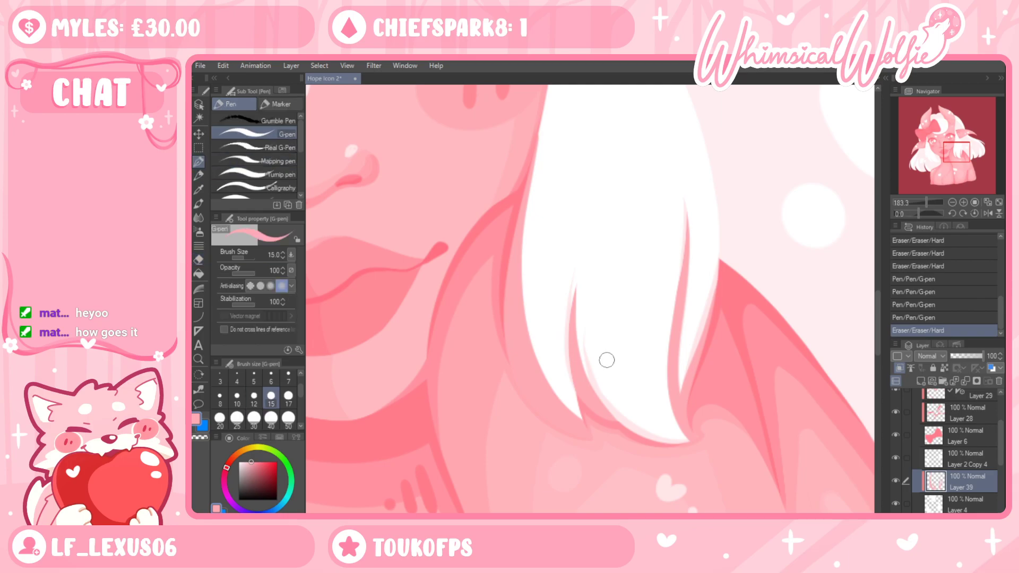
left_click_drag(613, 416, 587, 357)
key("ctrl+z")
left_click_drag(621, 429, 586, 375)
key("ctrl+z")
mouse_move(623, 428)
left_mouse_down()
mouse_move(588, 369)
mouse_move(587, 313)
mouse_move(595, 376)
mouse_move(586, 355)
mouse_move(600, 393)
mouse_move(636, 431)
mouse_move(695, 439)
left_mouse_up()
mouse_move(587, 355)
left_mouse_down()
mouse_move(667, 432)
mouse_move(695, 439)
mouse_move(586, 369)
mouse_move(610, 405)
mouse_move(721, 443)
mouse_move(607, 408)
mouse_move(588, 366)
left_mouse_up()
key("ctrl+z")
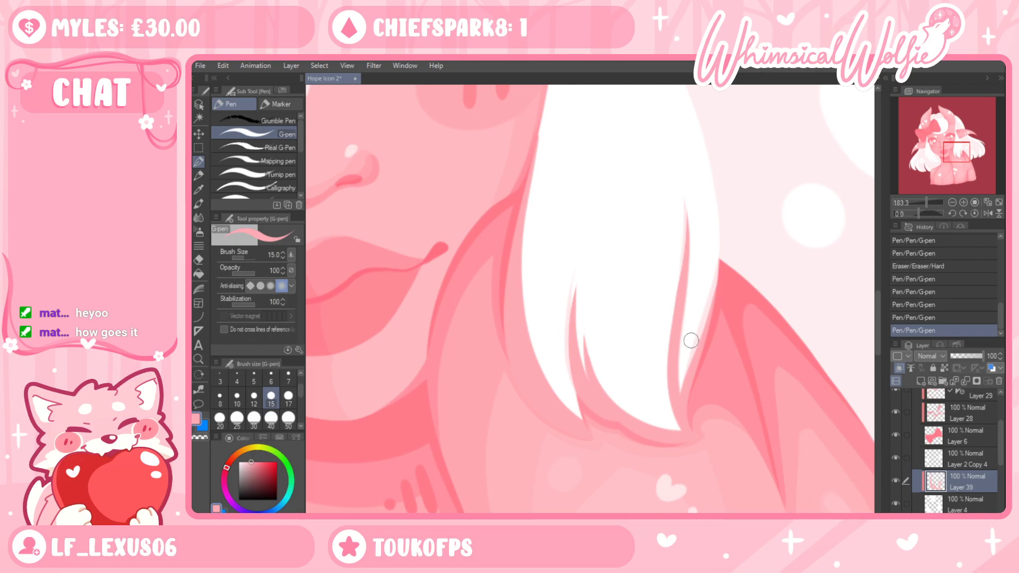
mouse_move(587, 409)
left_mouse_down()
mouse_move(568, 318)
mouse_move(575, 280)
left_mouse_up()
key("ctrl+z")
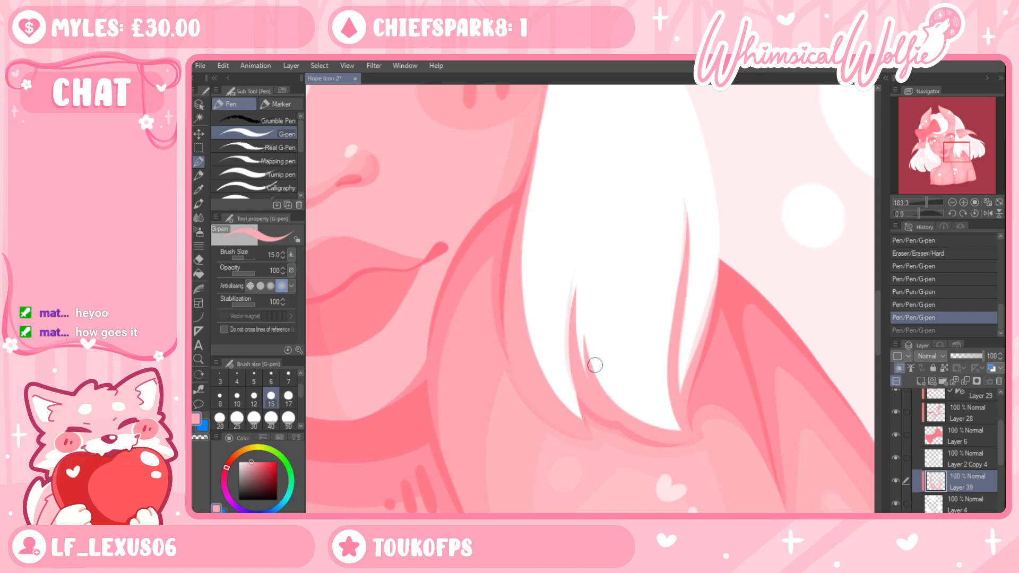
mouse_move(572, 367)
left_mouse_down()
mouse_move(577, 275)
mouse_move(577, 384)
mouse_move(578, 259)
left_mouse_up()
key("ctrl+z")
key("ctrl+z")
left_click_drag(584, 360, 577, 257)
key("e")
left_click_drag(583, 364, 582, 255)
key("ctrl+z")
left_click_drag(576, 320, 594, 232)
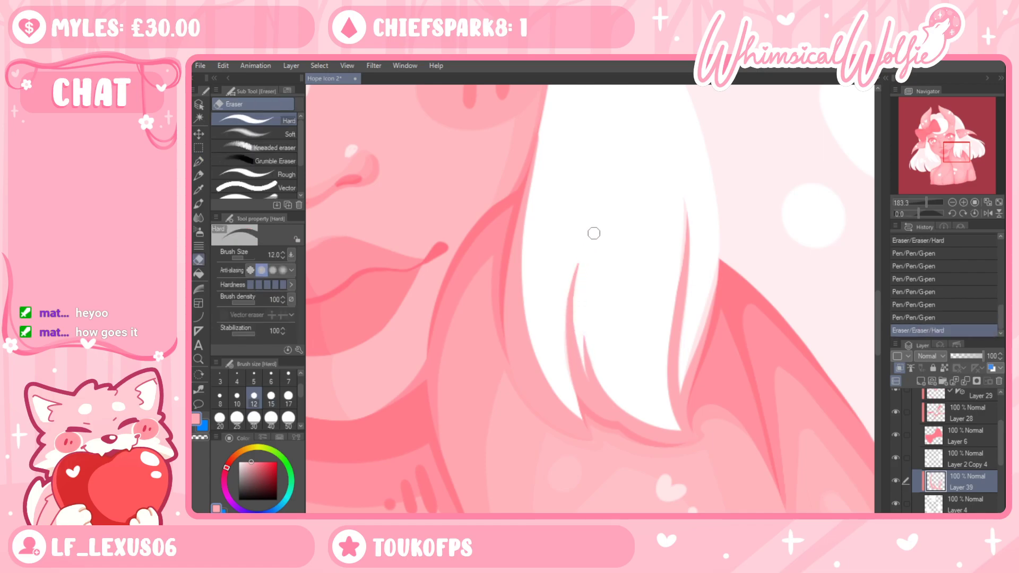
key("ctrl+z")
key("ctrl+z")
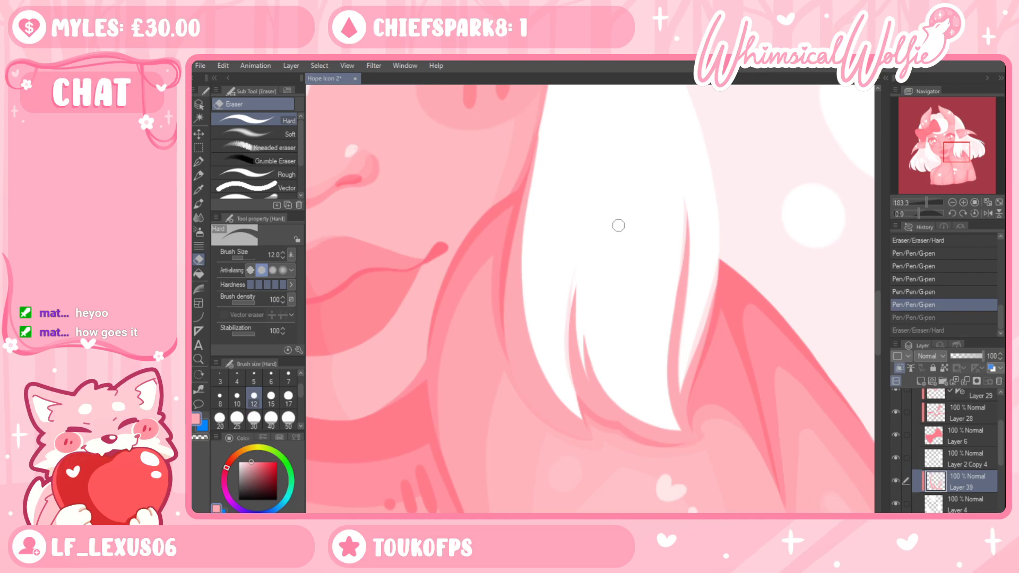
Paint pink G-pen shading along the face-side edge of the front hair lock beside the eye
left_click(198, 359)
left_click_drag(688, 449, 676, 417)
scroll(626, 153, "up", 5)
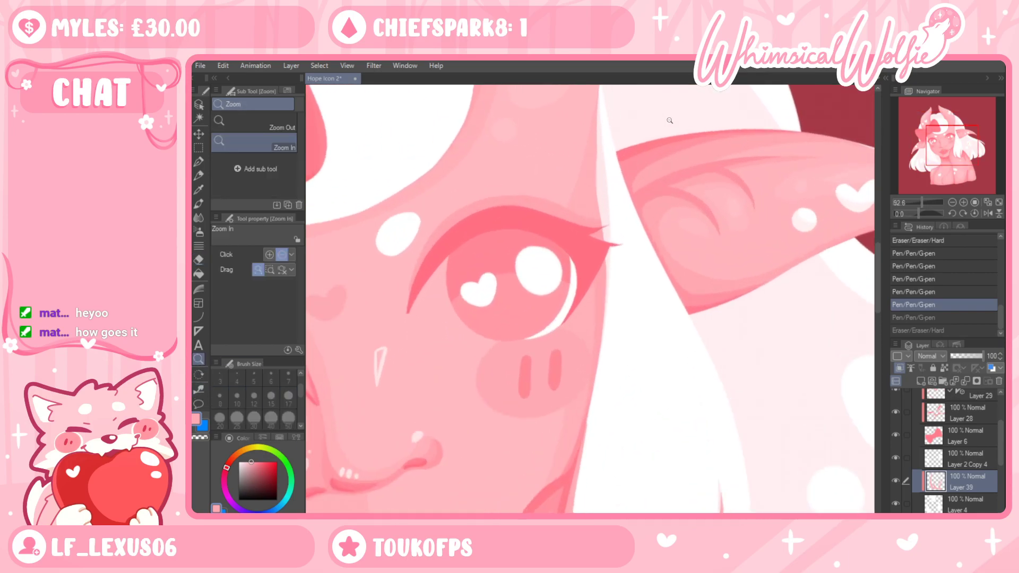
left_click(198, 162)
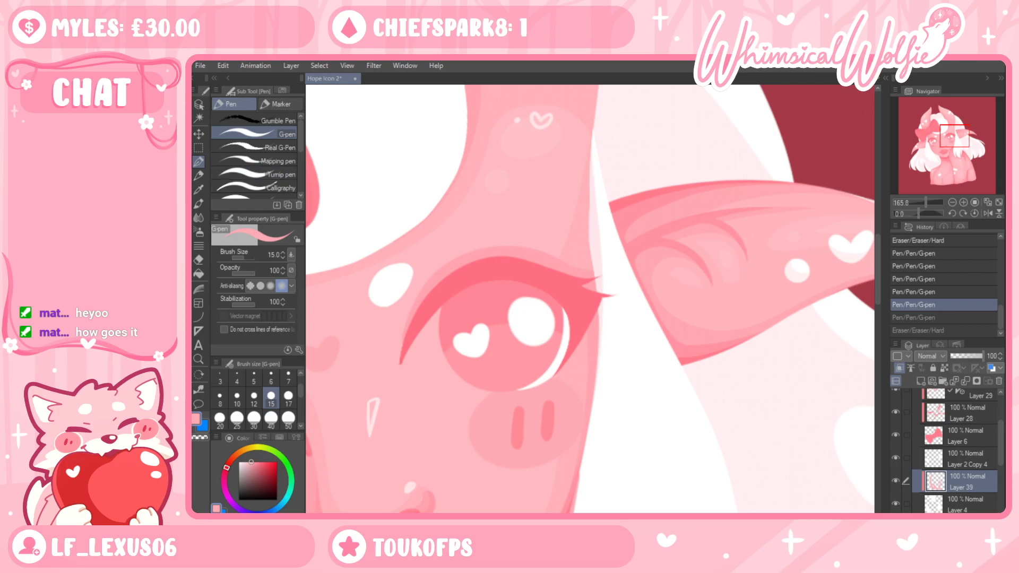
left_click_drag(602, 305, 595, 371)
key("ctrl+z")
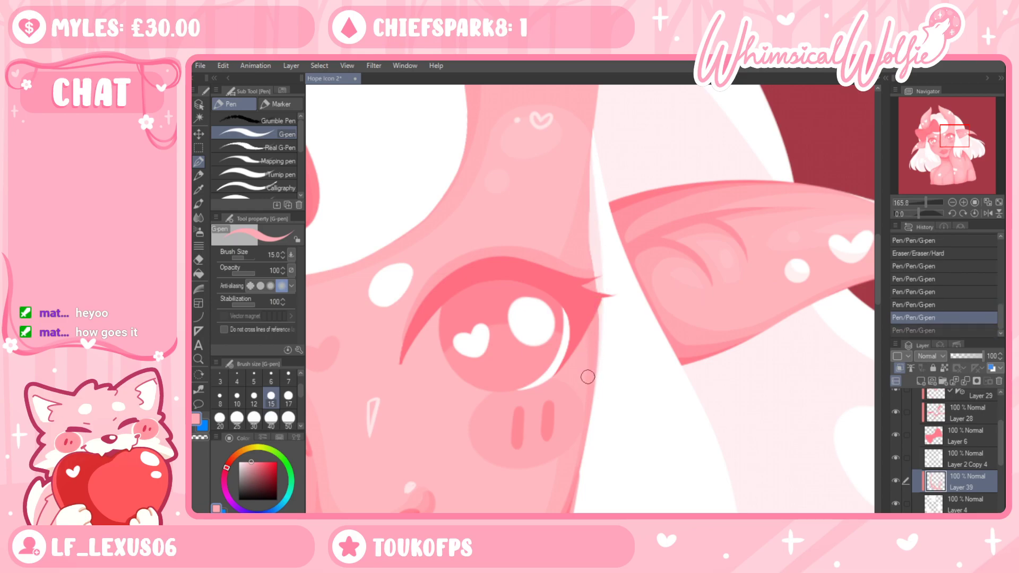
left_click_drag(598, 259, 596, 136)
left_click_drag(589, 277, 594, 191)
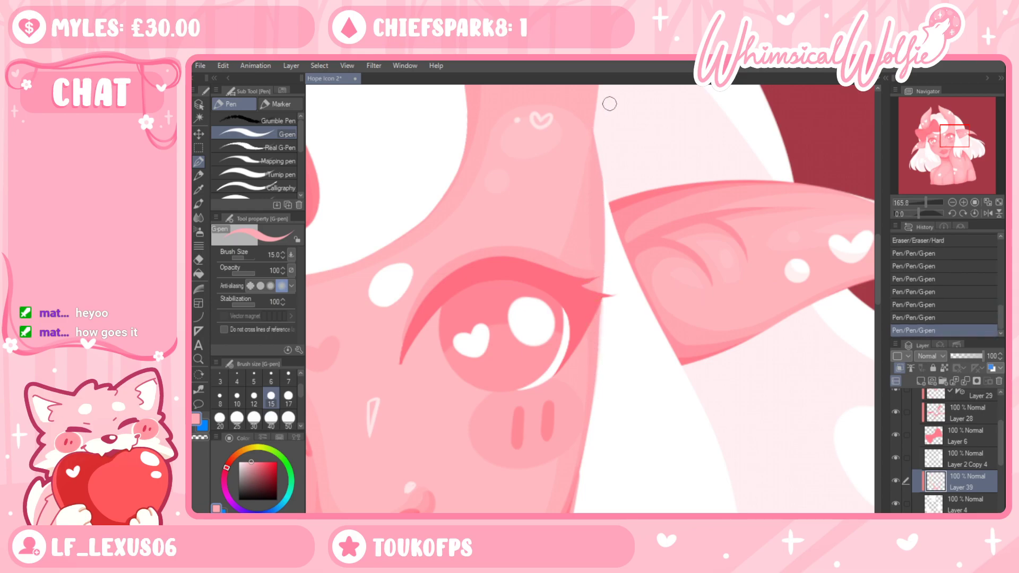
Trim the shading beside the eye into a thin, tapered edge with the Hard eraser
key("e")
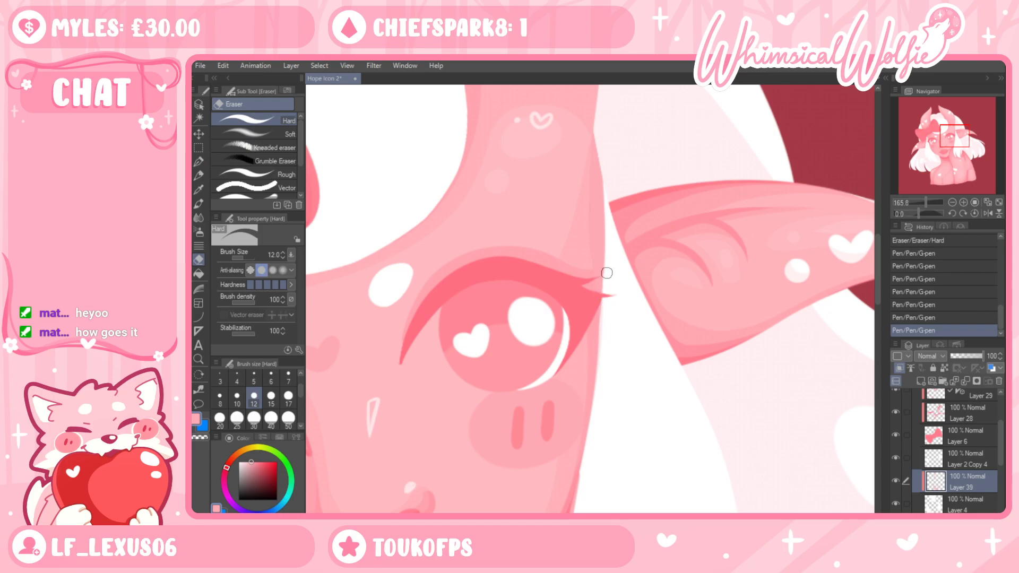
left_click_drag(604, 188, 598, 113)
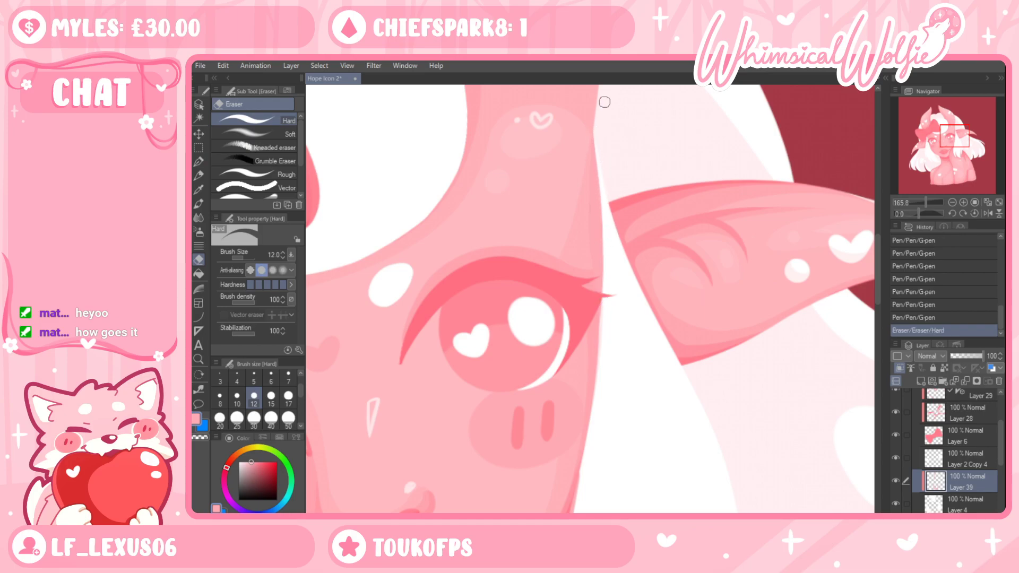
left_click_drag(608, 286, 604, 156)
Examine the hair shading on the whole portrait with Layer 39 hidden and shown
left_click(200, 360)
left_click_drag(668, 261, 641, 315)
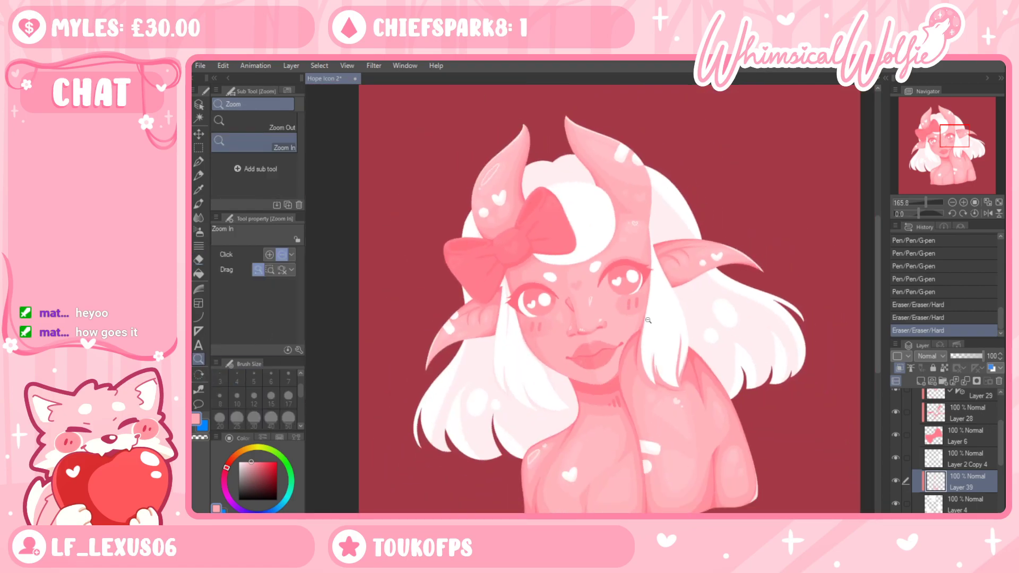
left_click(658, 353)
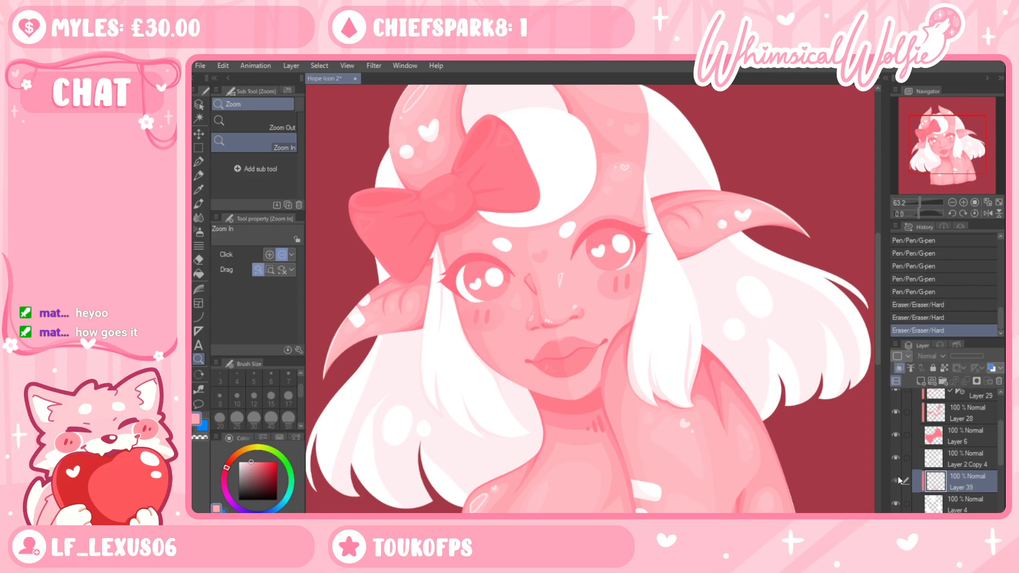
left_click(896, 481)
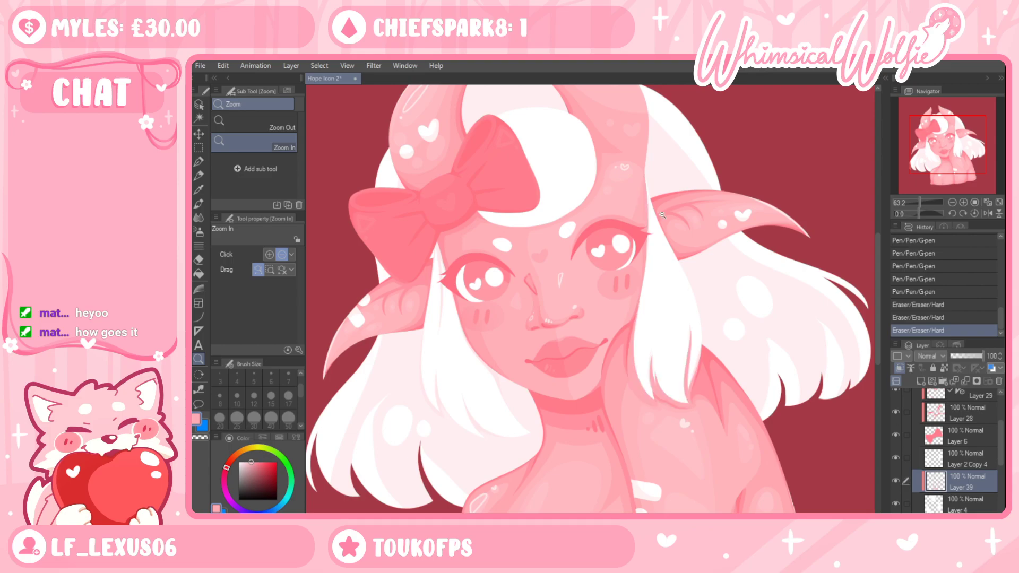
Lower Layer 39's opacity to 47%
left_click(641, 187)
left_click(966, 356)
left_click_drag(824, 428, 788, 275)
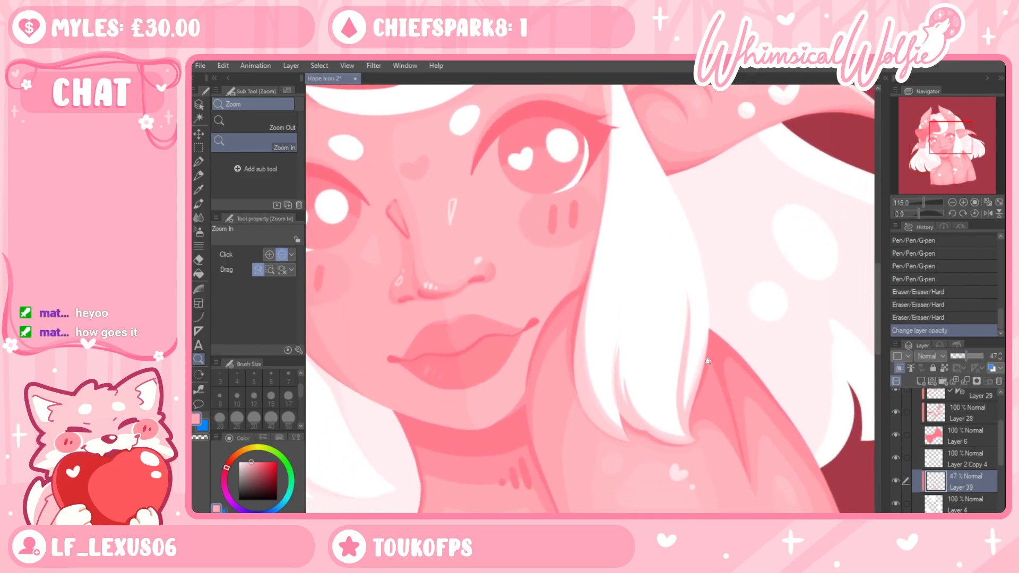
left_click_drag(675, 431, 728, 430)
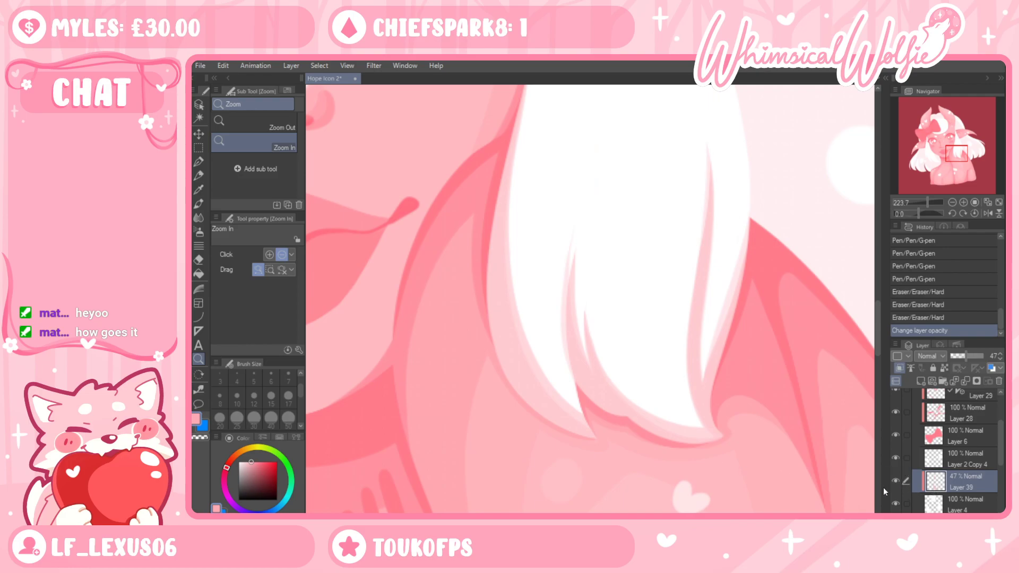
Sample the pale pink hair shadow with Layer 39 hidden, set the G-pen to size 800, and show the layer again
left_click(896, 480)
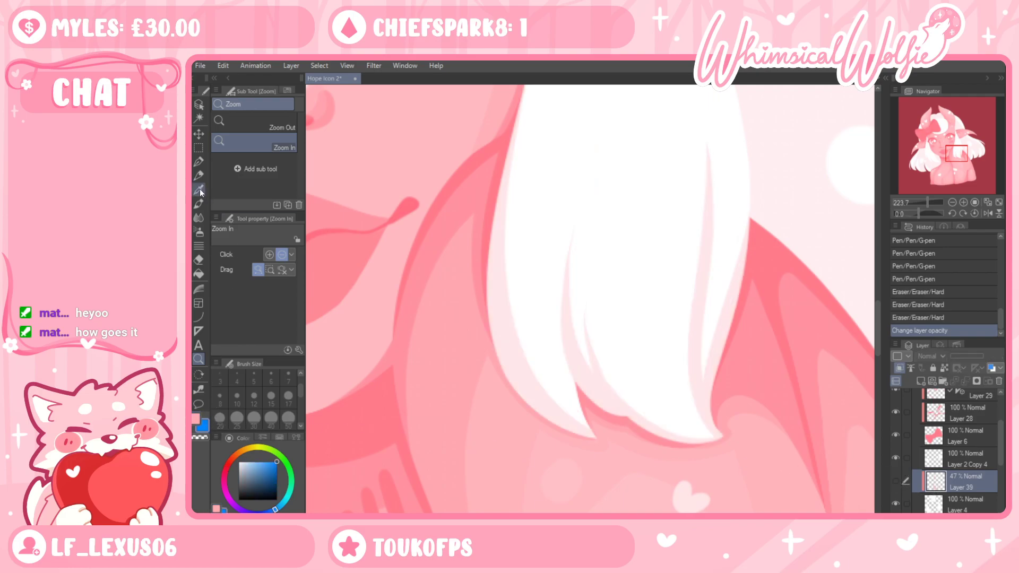
left_click(199, 189)
left_click(530, 386)
key("p")
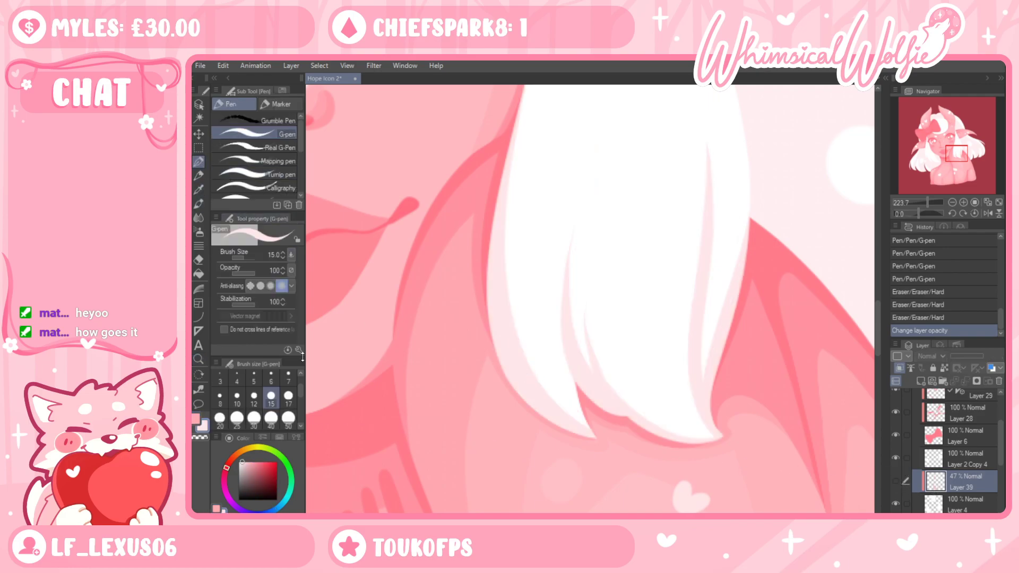
left_click(895, 480)
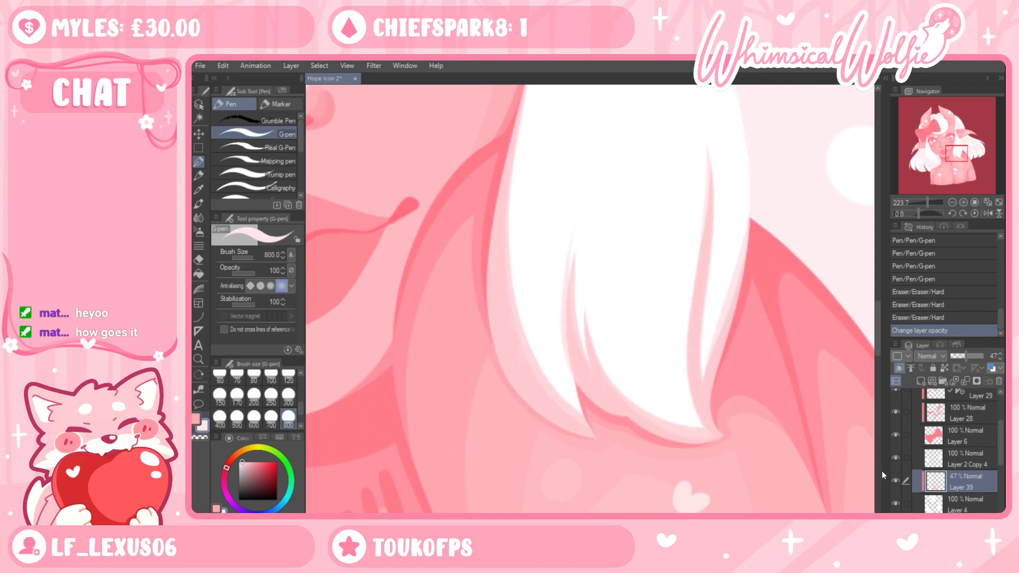
Set Layer 39's opacity to 100%, lock its transparent pixels, and recolour the hair shading with the sampled pale pink
key("ctrl+space")
left_click_drag(568, 447, 477, 446)
left_click_drag(966, 356, 996, 358)
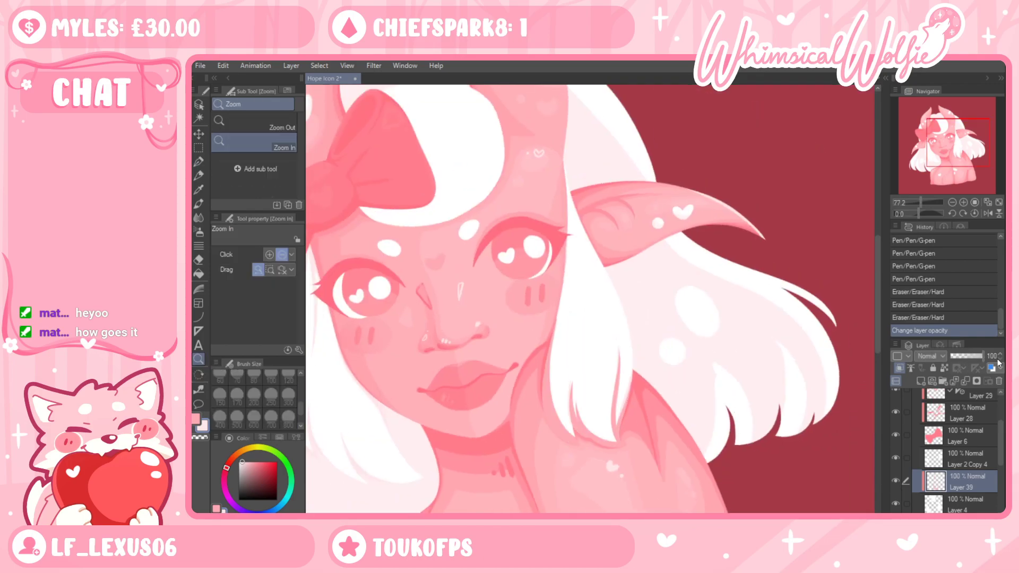
left_click(199, 162)
mouse_move(594, 233)
left_mouse_down()
mouse_move(580, 226)
mouse_move(560, 398)
left_mouse_up()
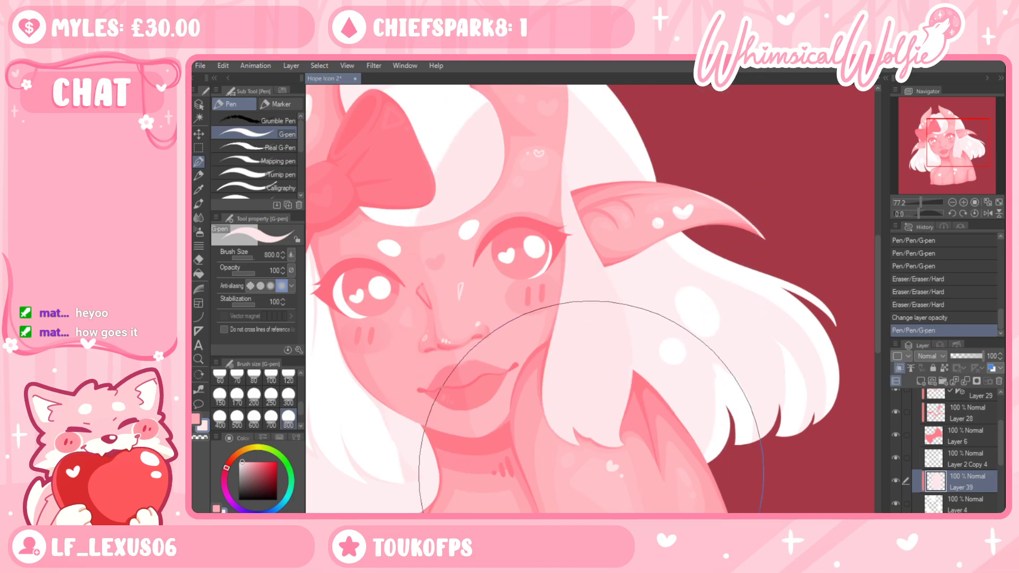
key("ctrl+z")
mouse_move(613, 470)
left_mouse_down()
mouse_move(567, 323)
mouse_move(627, 244)
mouse_move(606, 462)
mouse_move(653, 471)
left_mouse_up()
Select Layer 4, lock its transparent pixels, and paint over the front hair lock in white
left_click(959, 506)
key("x")
left_click(648, 286)
left_click_drag(648, 285, 647, 399)
key("ctrl+z")
left_click(944, 368)
mouse_move(668, 449)
left_mouse_down()
mouse_move(676, 398)
mouse_move(634, 213)
mouse_move(634, 336)
mouse_move(666, 433)
left_mouse_up()
Examine the recoloured shading at the tips of the front hair lock
left_click(199, 360)
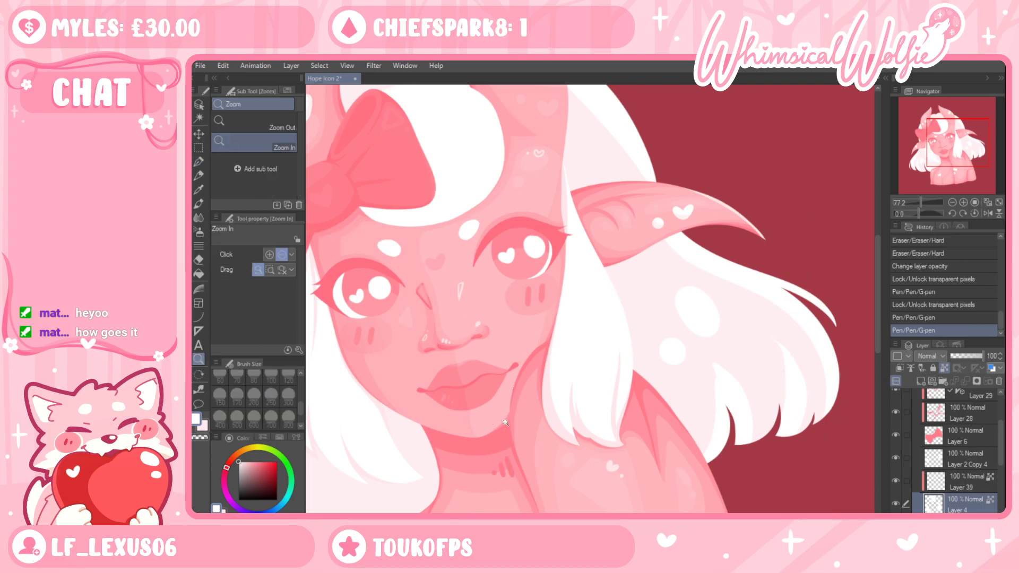
left_click_drag(557, 451, 584, 426)
left_click(655, 409)
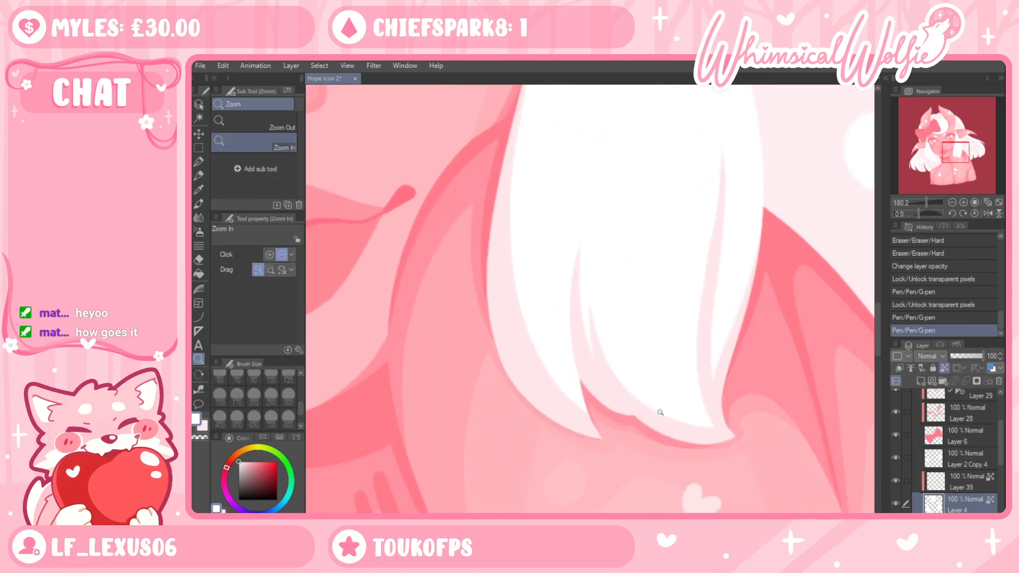
left_click_drag(743, 393, 694, 421)
scroll(695, 421, "down", 3)
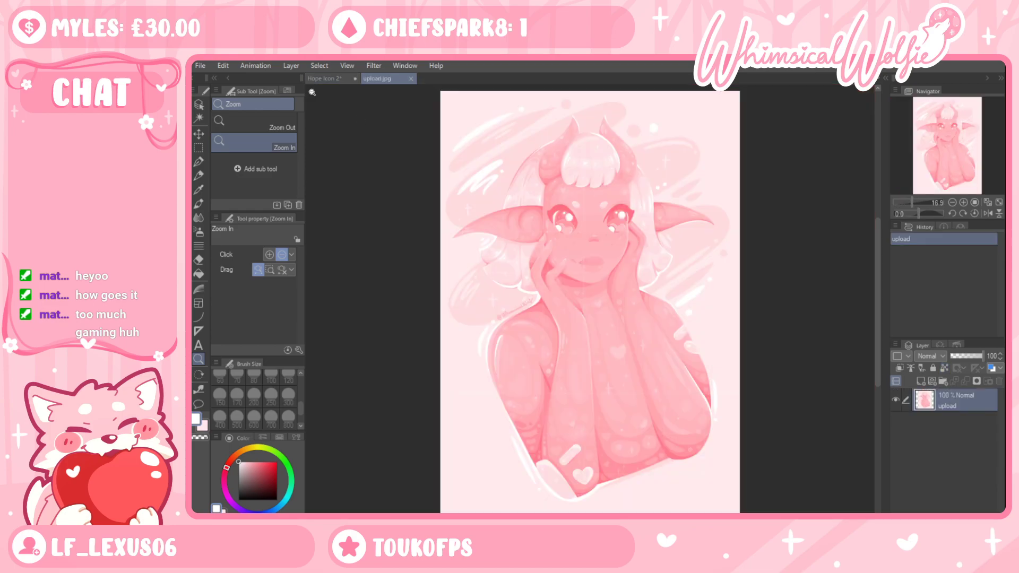
Close upload.jpg and compare the hair details in Print.png with the Hope Icon 2 portrait
left_click(412, 79)
left_click_drag(516, 177, 602, 178)
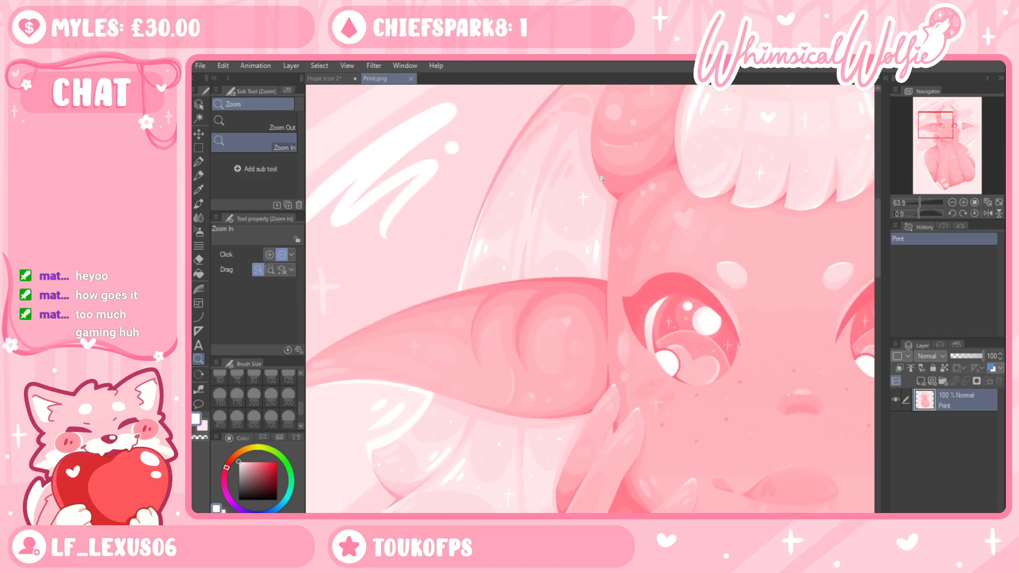
left_click(325, 78)
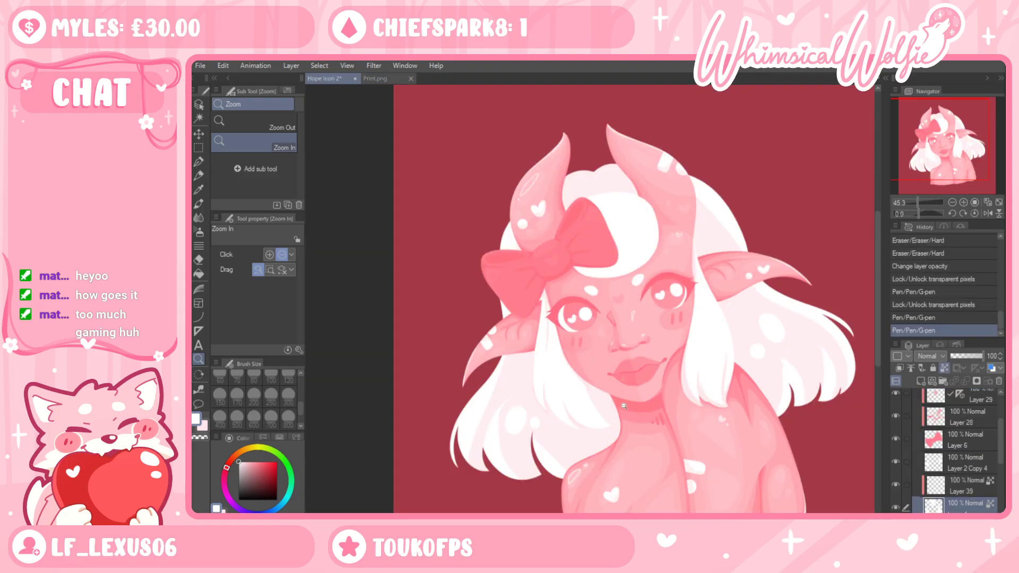
left_click(646, 378)
left_click_drag(646, 378, 706, 388)
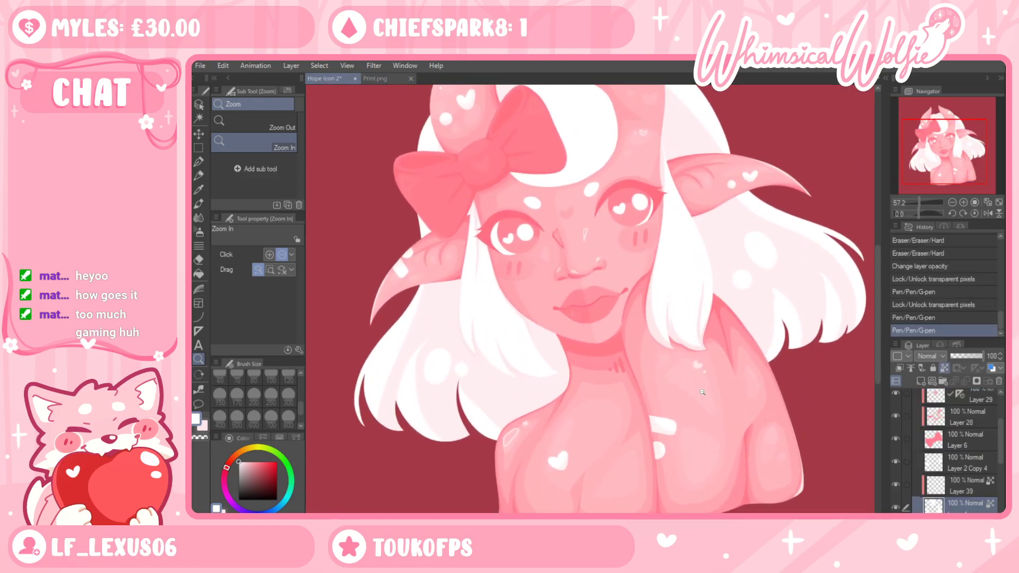
left_click(386, 79)
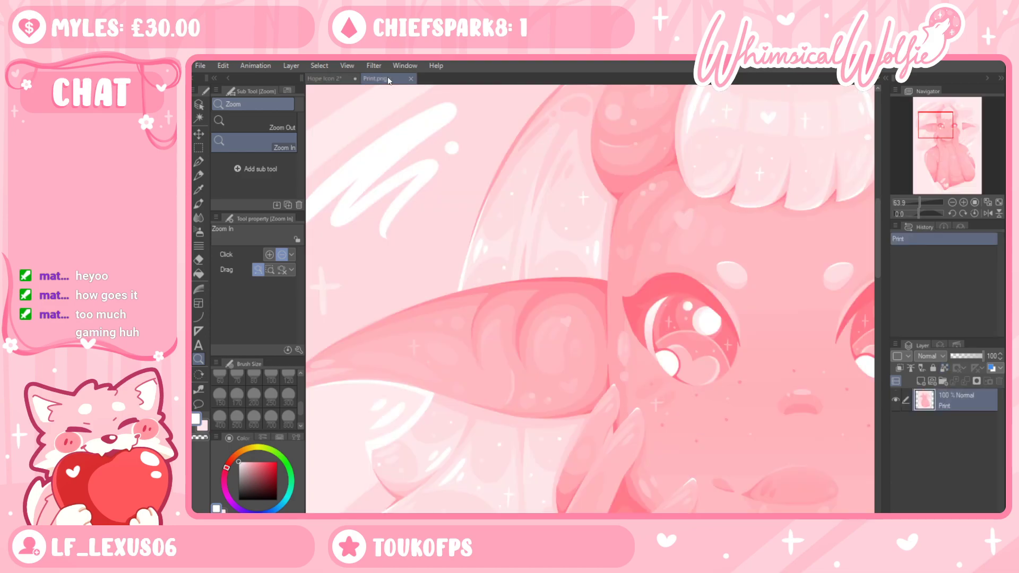
left_click(331, 79)
left_click_drag(590, 295, 557, 330)
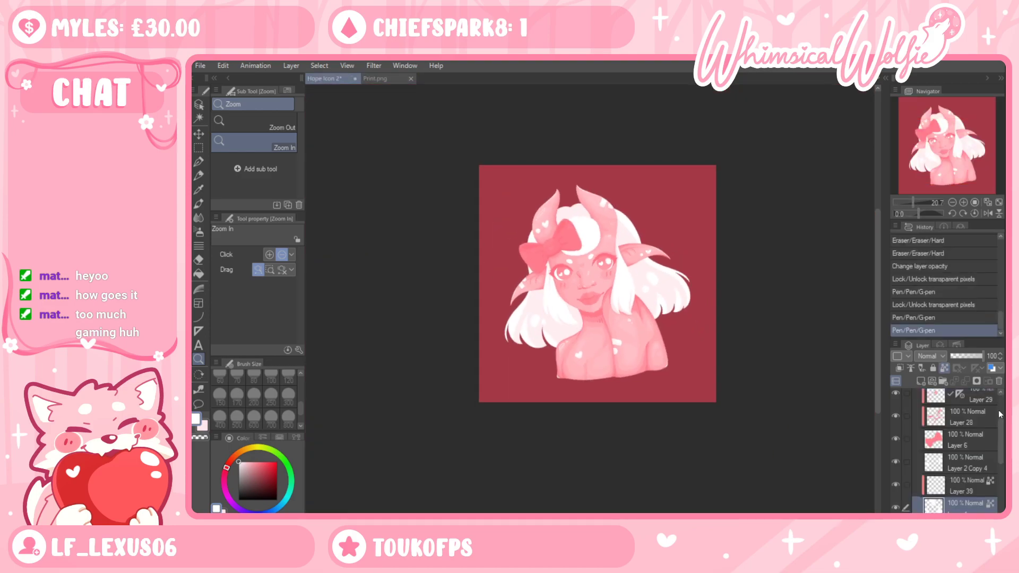
Show Layer 19 to check its old palette, hide it again, and add a new raster layer above it
scroll(944, 451, "up", 3)
left_click(896, 402)
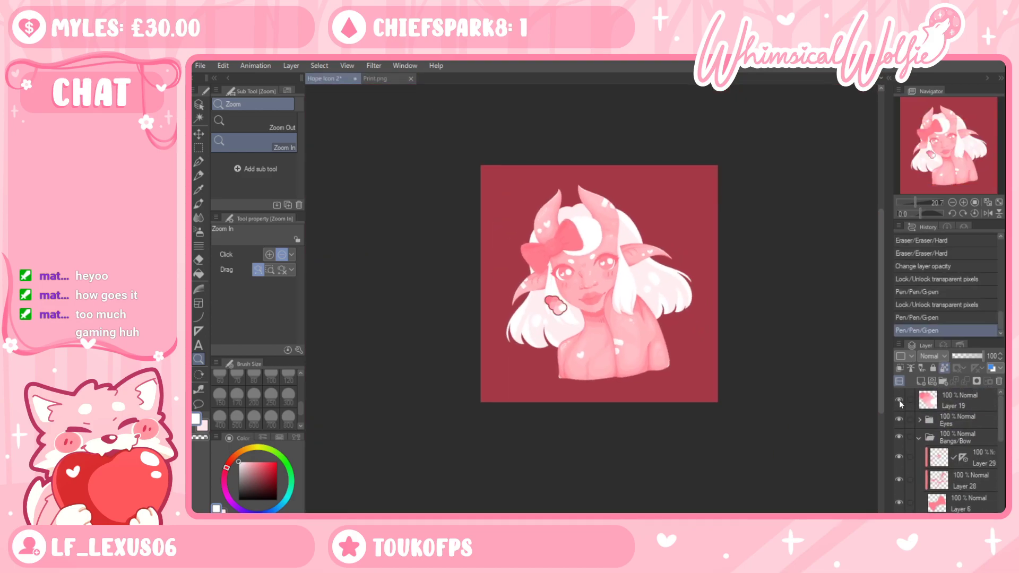
left_click_drag(571, 293, 612, 382)
left_click_drag(567, 357, 610, 374)
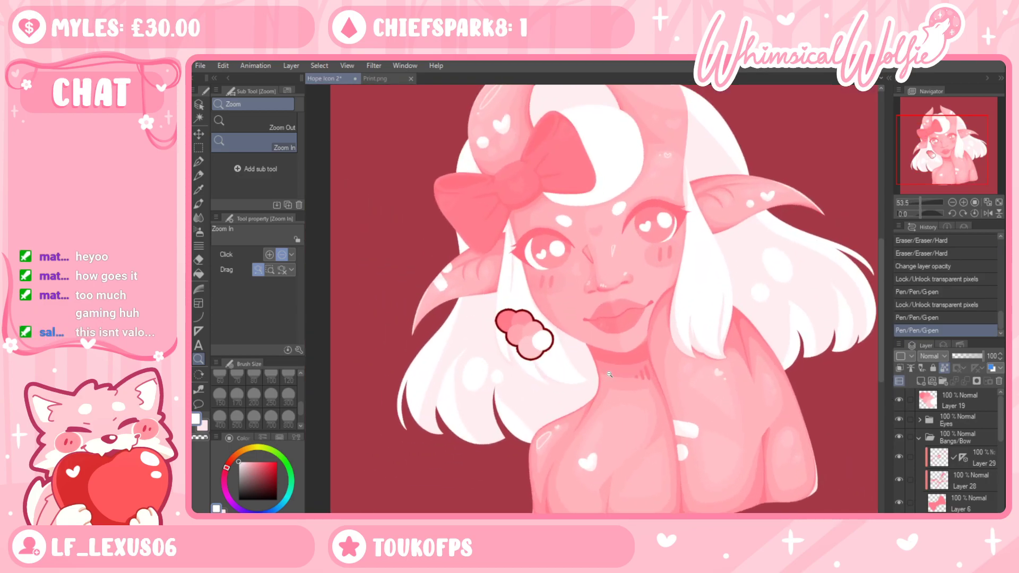
left_click(898, 400)
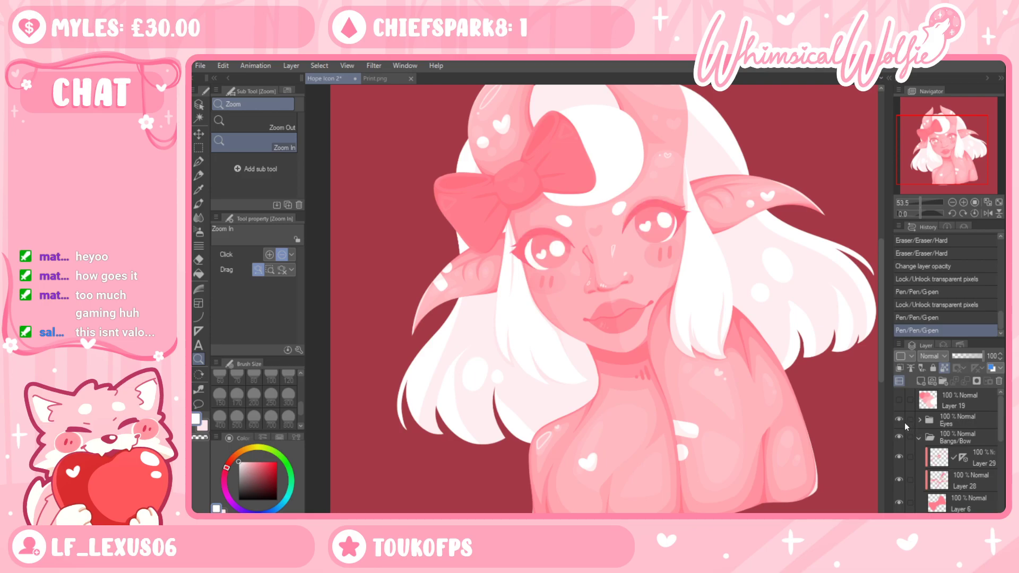
left_click(927, 379)
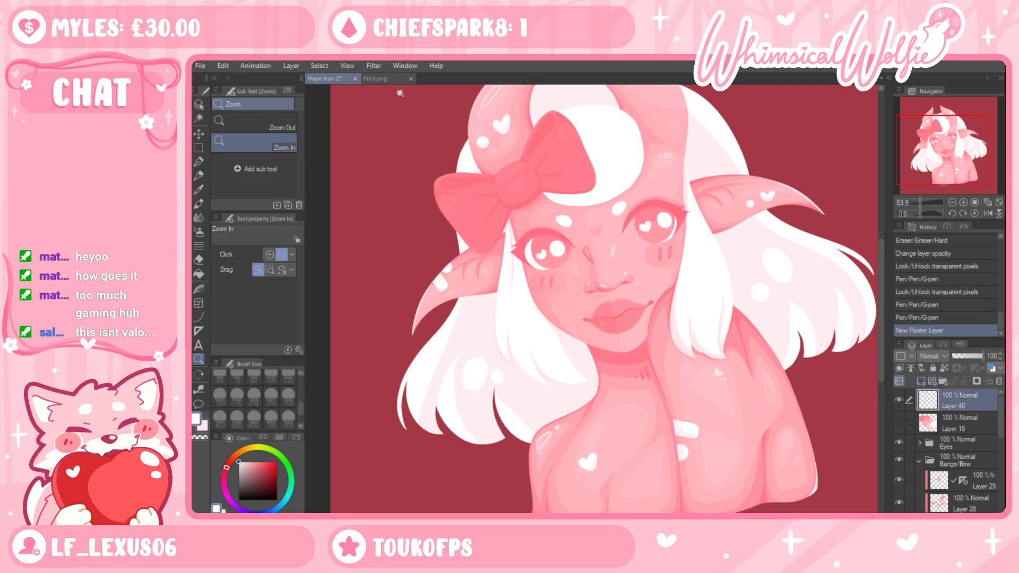
In Print.png, add a new raster layer and set the drawing colour to black
left_click(375, 78)
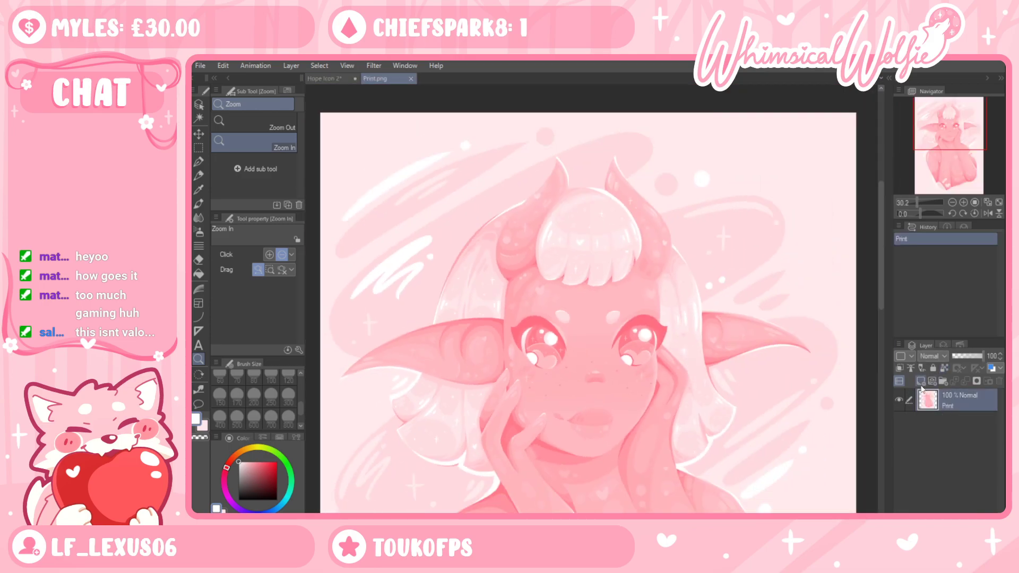
left_click(920, 380)
left_click(568, 348)
left_click(567, 347)
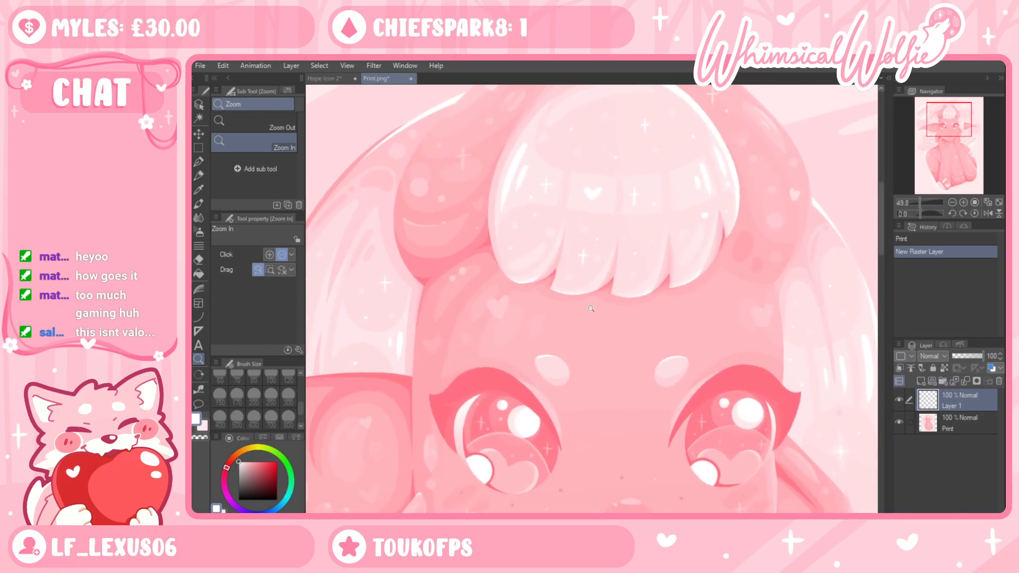
left_click(199, 189)
left_click(239, 500)
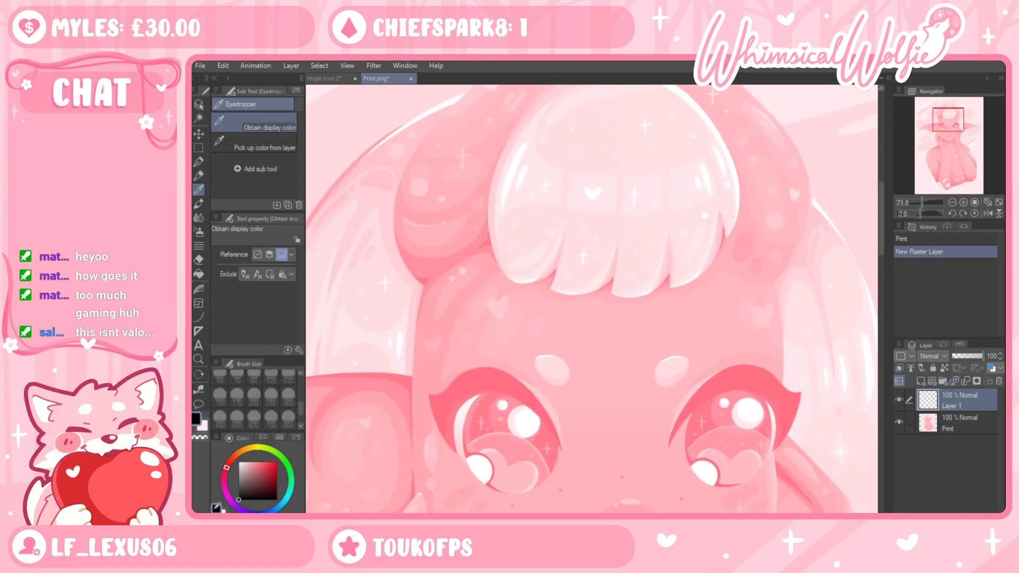
Fill a wide rectangular selection just below the fringe with black using the G-pen, and clear the selection
left_click(199, 148)
left_click_drag(477, 295, 736, 354)
left_click(199, 161)
left_click_drag(480, 323, 775, 374)
key("ctrl+d")
Sample the pink shading of the hair beside the horn and dab it as the first swatch on the black strip
key("i")
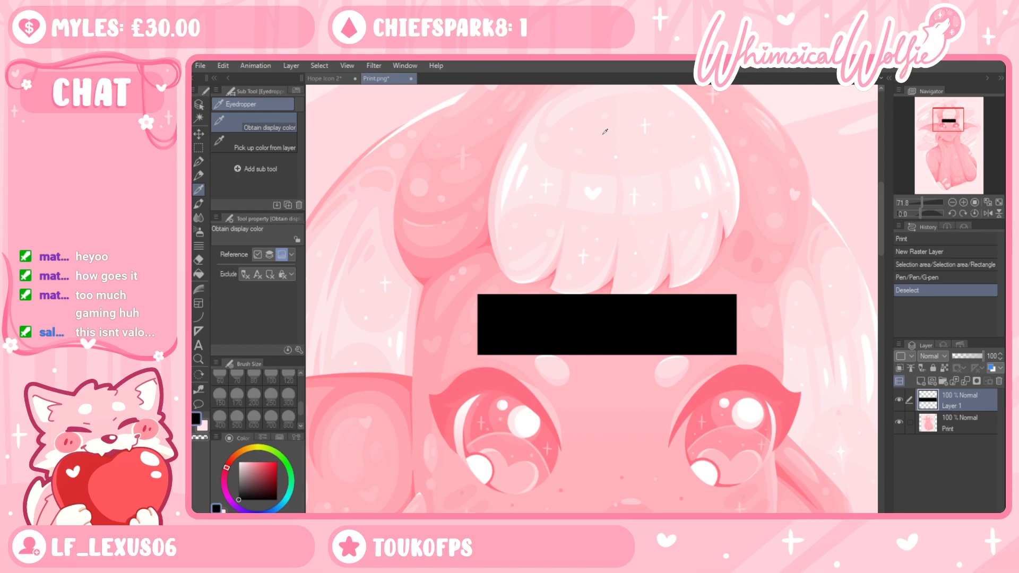
left_click_drag(577, 433, 634, 481)
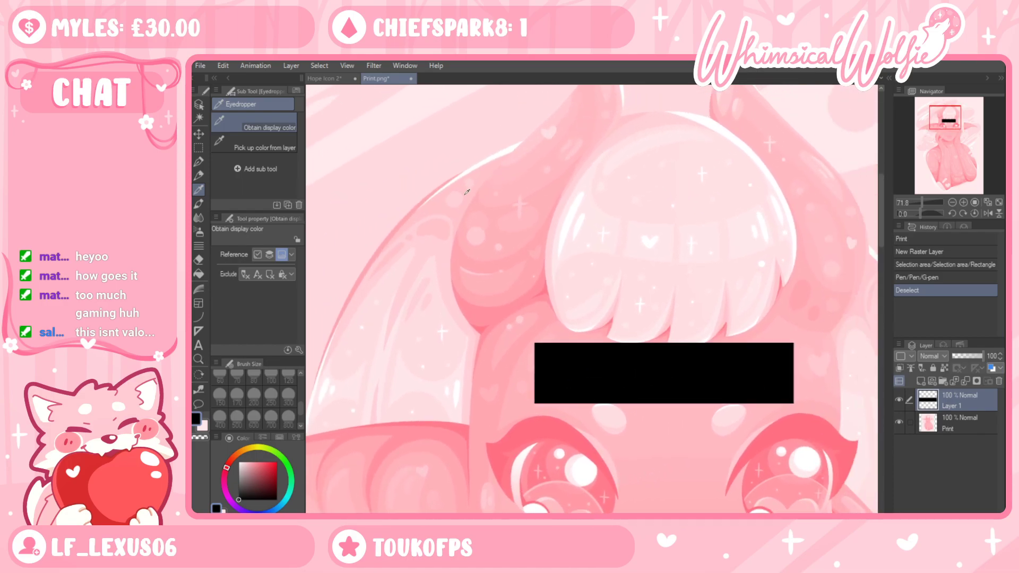
left_click(462, 209)
key("p")
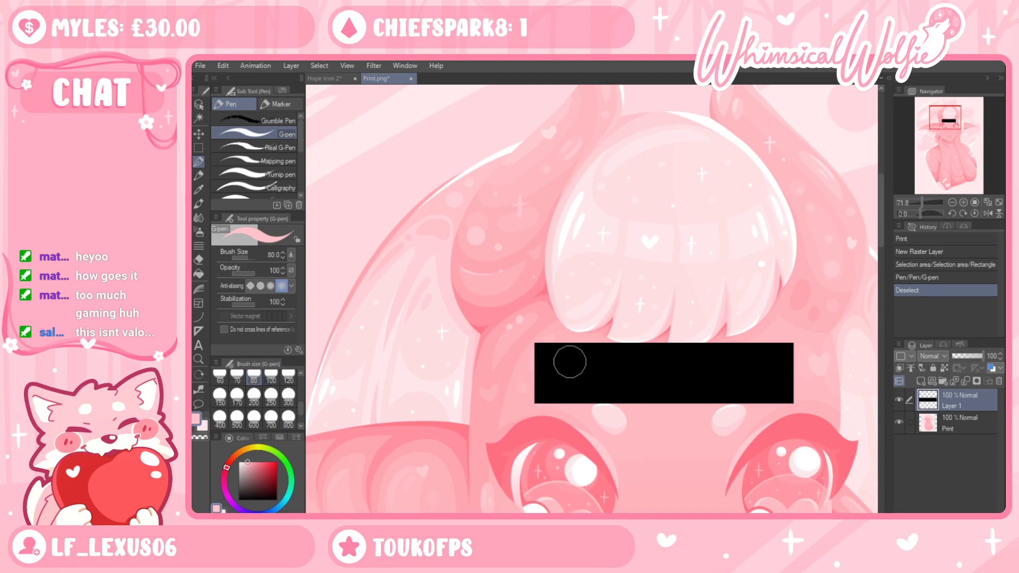
left_click(564, 375)
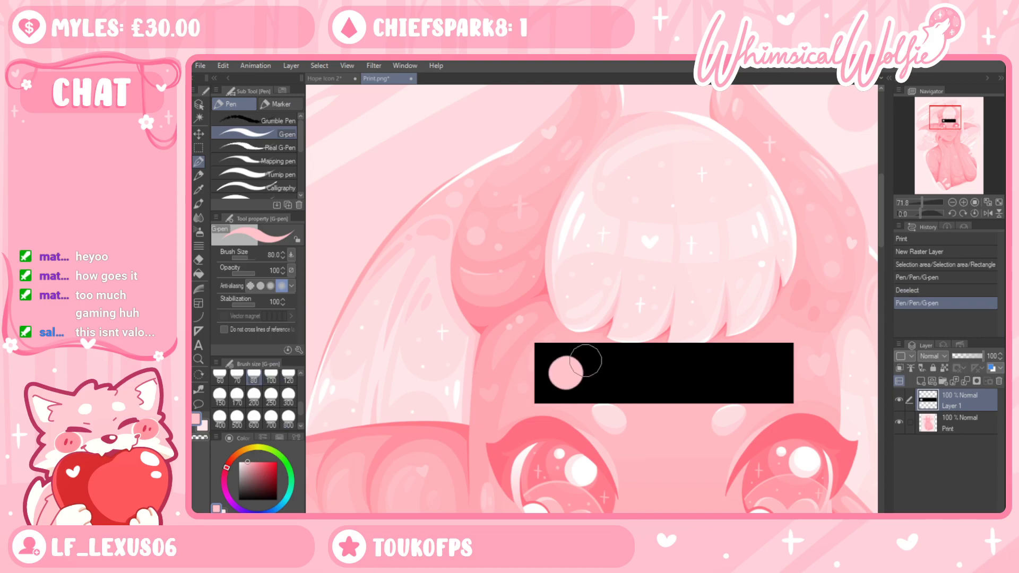
Add second and third swatches to the black strip with two lighter pinks sampled from the hair
left_click(198, 190)
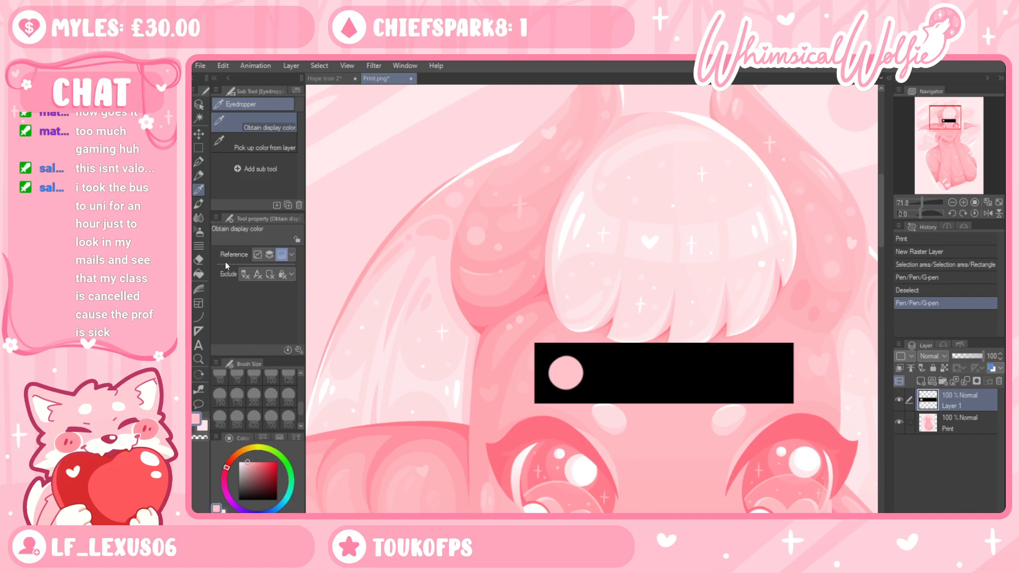
left_click(458, 194)
left_click(198, 161)
left_click(598, 374)
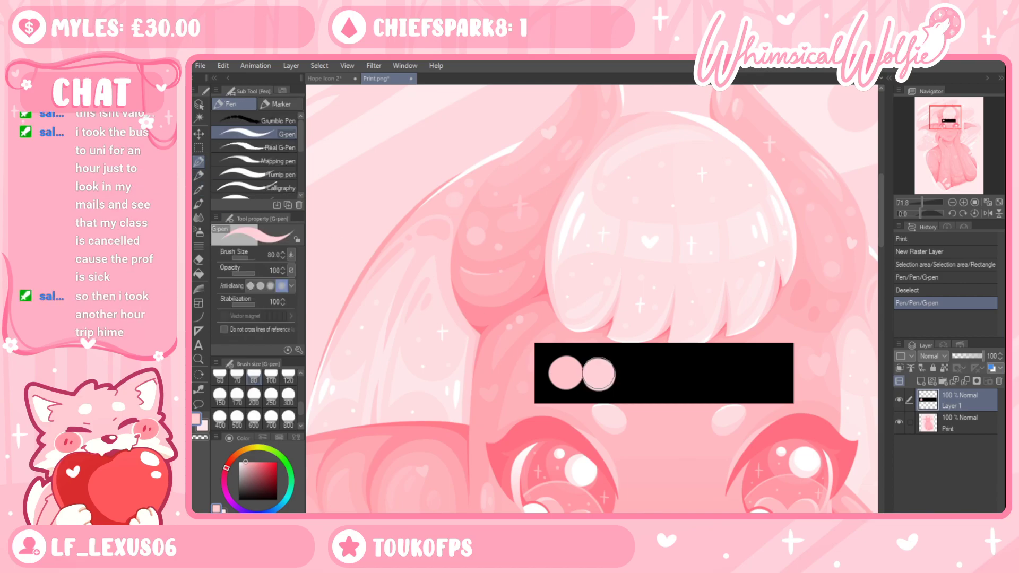
left_click(198, 190)
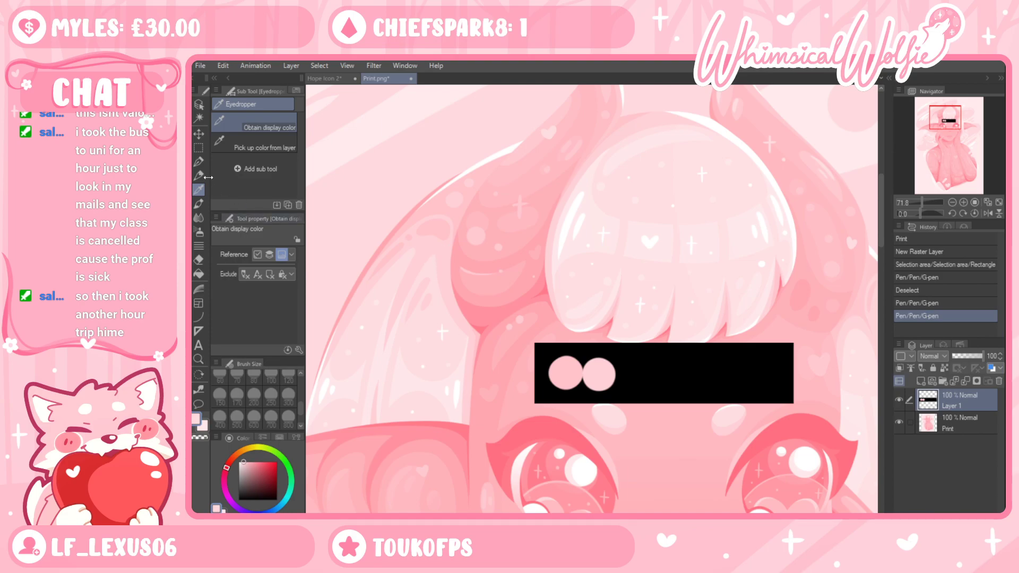
left_click(198, 162)
left_click(631, 374)
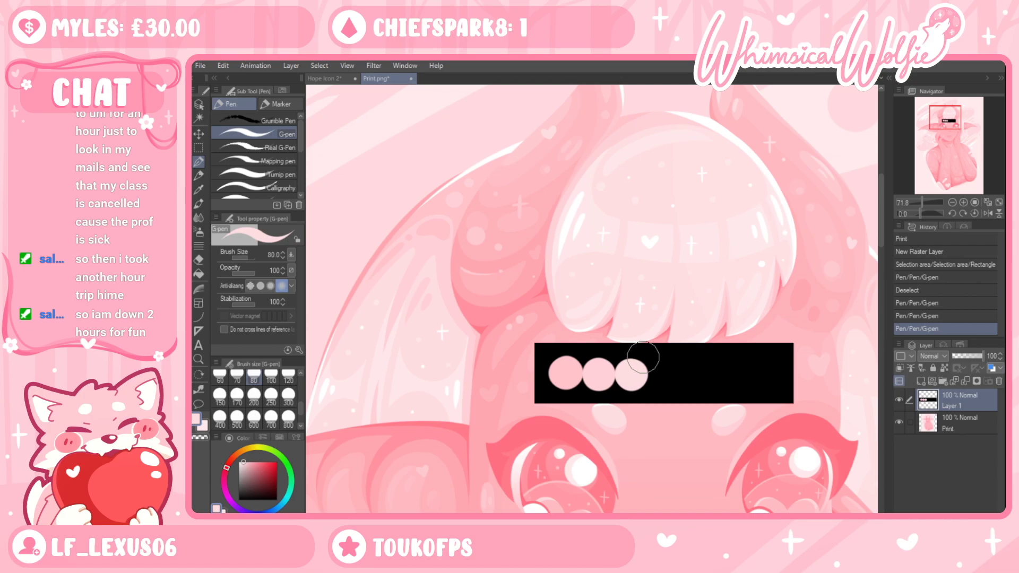
Complete the swatch row with a very pale pink fourth dot and a white fifth dot sampled from the artwork
left_click(198, 190)
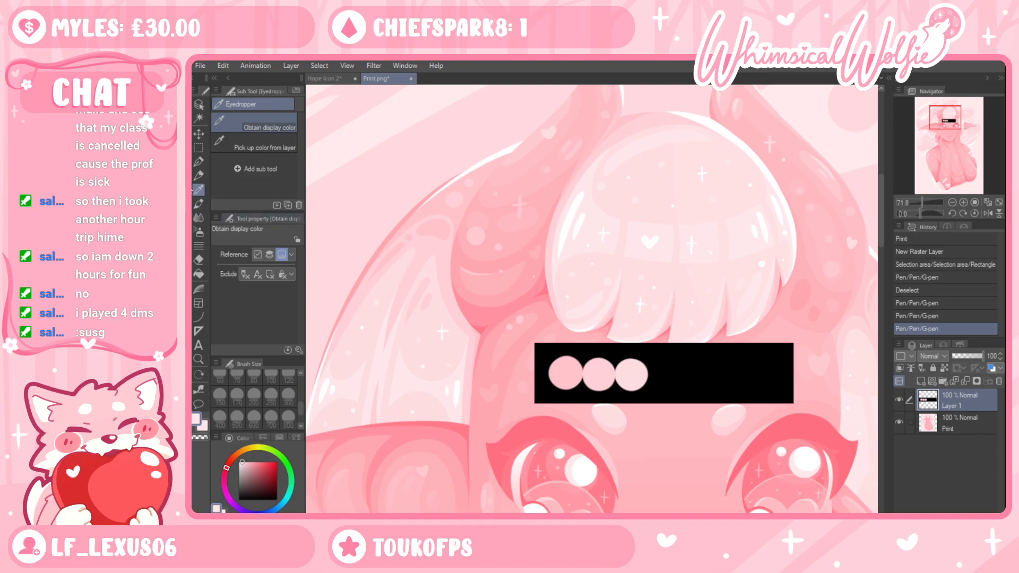
key("p")
left_click(664, 374)
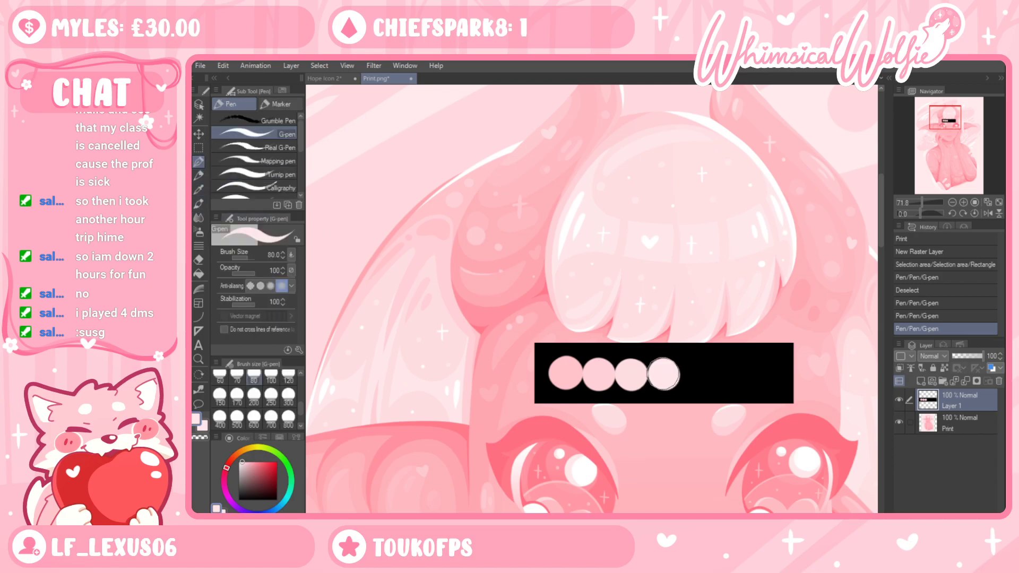
left_click(199, 176)
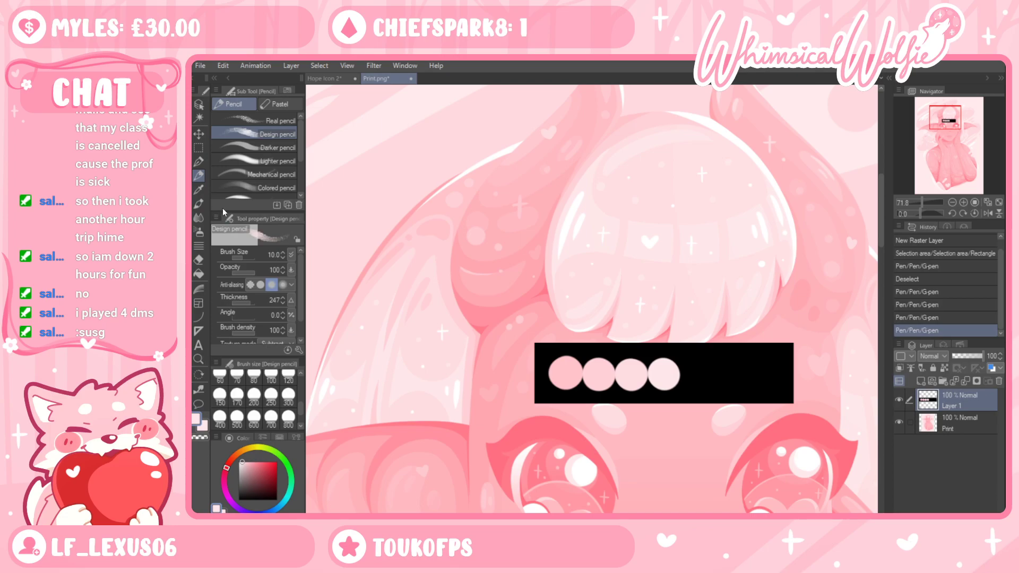
left_click(199, 190)
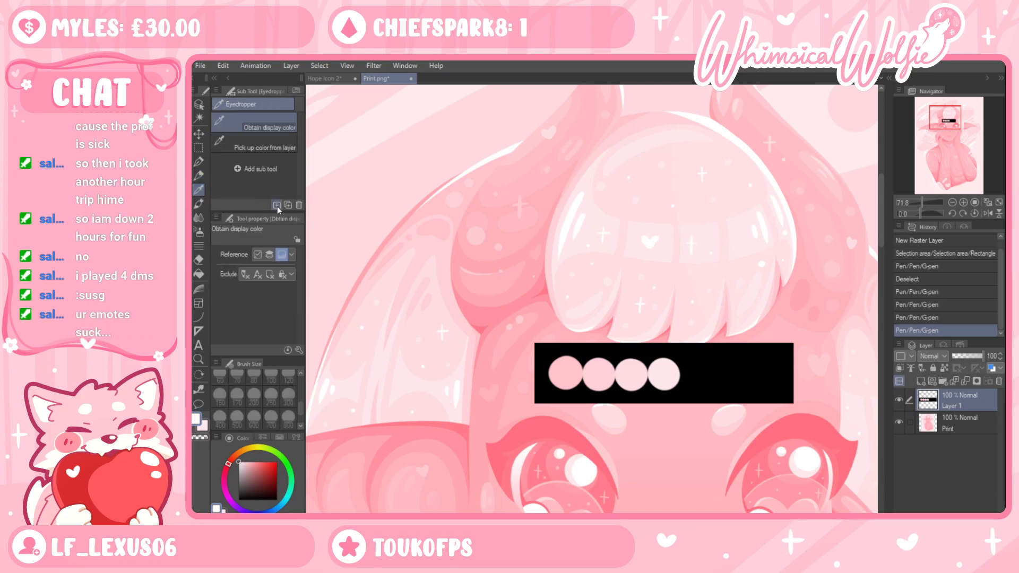
left_click(199, 162)
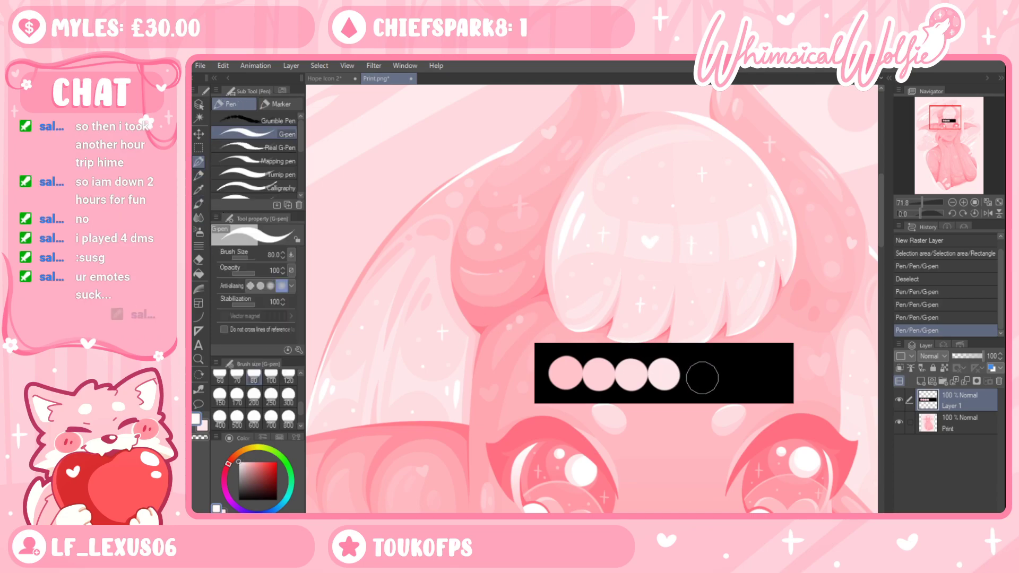
left_click(696, 375)
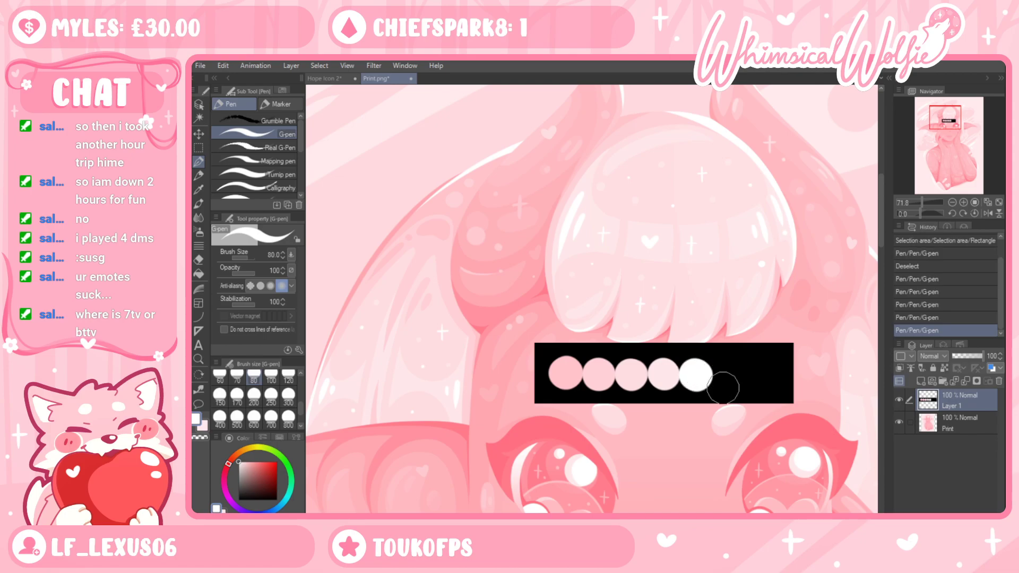
Delete the unused end of the black strip beyond the white swatch and clear the selection
left_click(198, 147)
left_click_drag(729, 331, 839, 456)
key("Delete")
key("ctrl+d")
Copy the swatch strip layer into Hope Icon 2 and move it over the character's face
key("ctrl+c")
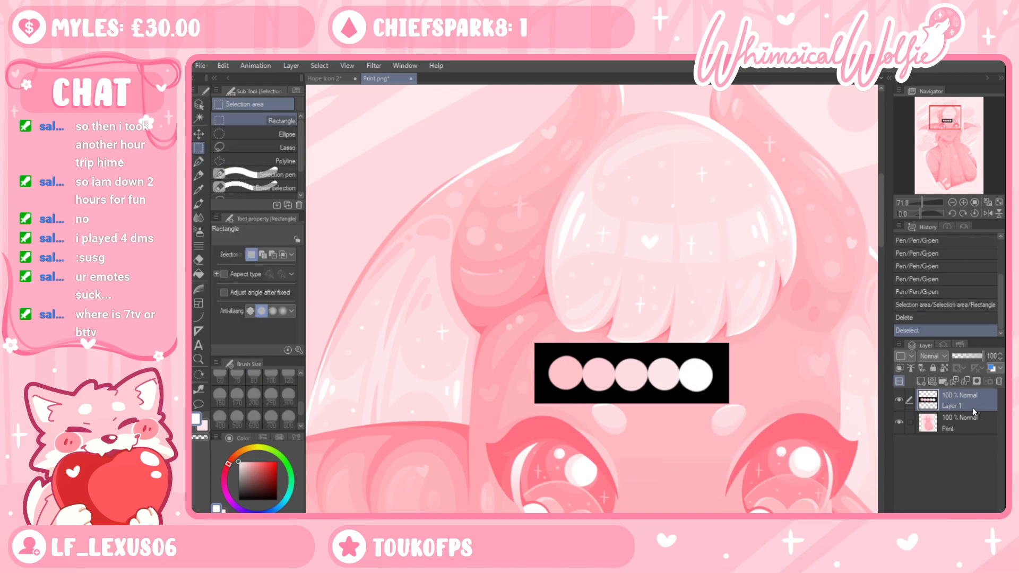
left_click(327, 78)
key("ctrl+v")
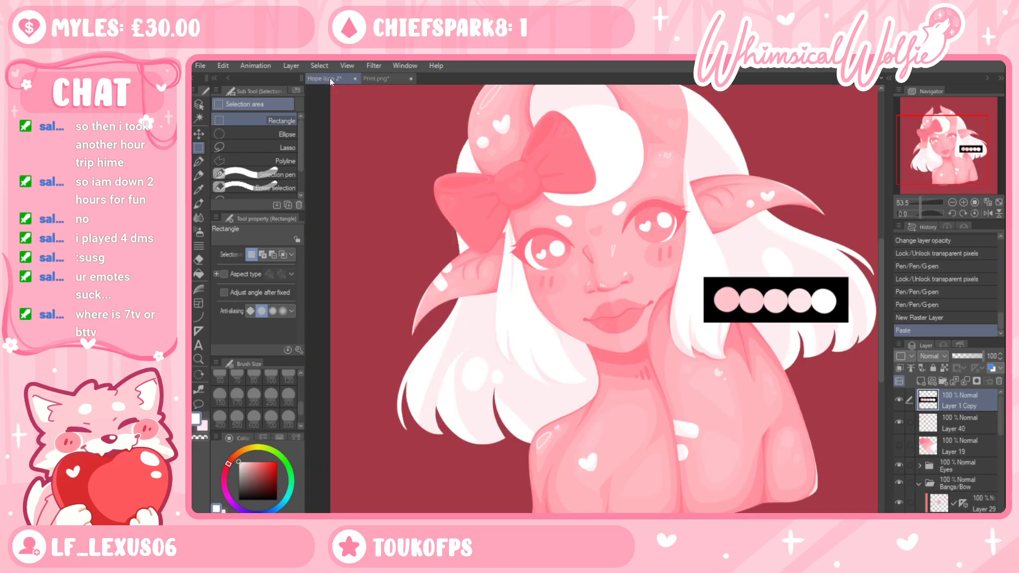
left_click_drag(449, 408, 436, 485)
left_click(198, 134)
left_click_drag(764, 447, 626, 392)
Sample the fringe colour in Print.png, then return to Hope Icon 2 for a close view of the pasted swatches
left_click(380, 79)
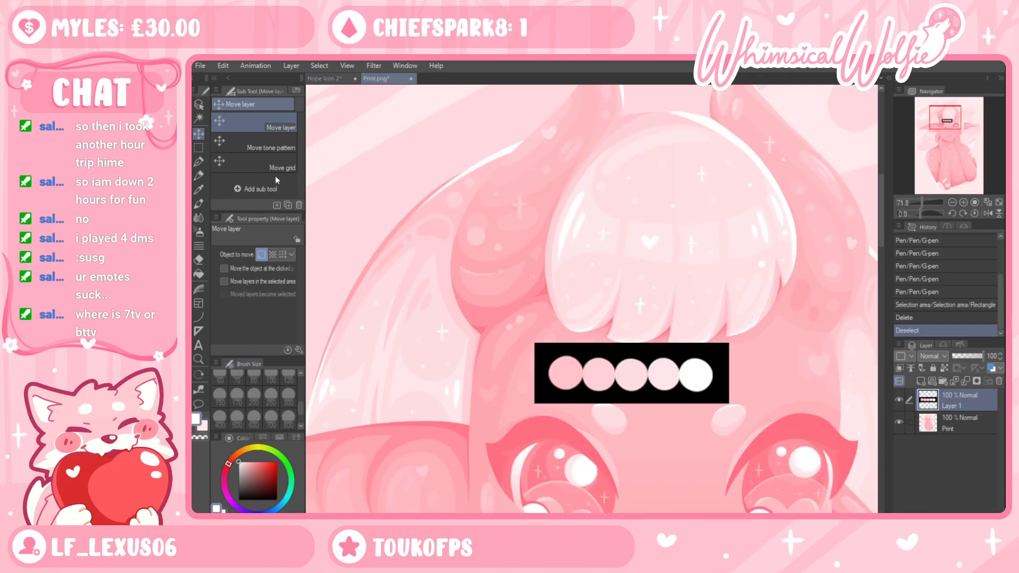
left_click(199, 188)
left_click(703, 208)
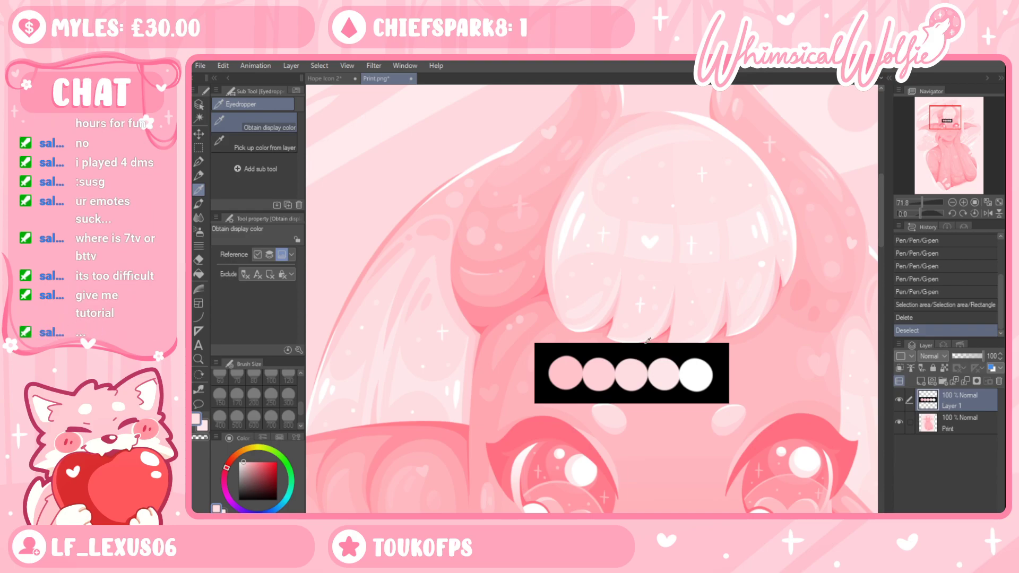
left_click(324, 79)
left_click(198, 358)
left_click(623, 325)
Outline the third swatch in dark pink sampled from the bow, using the G-pen at size 12 with stabilization 0
key("i")
left_click(424, 135)
key("p")
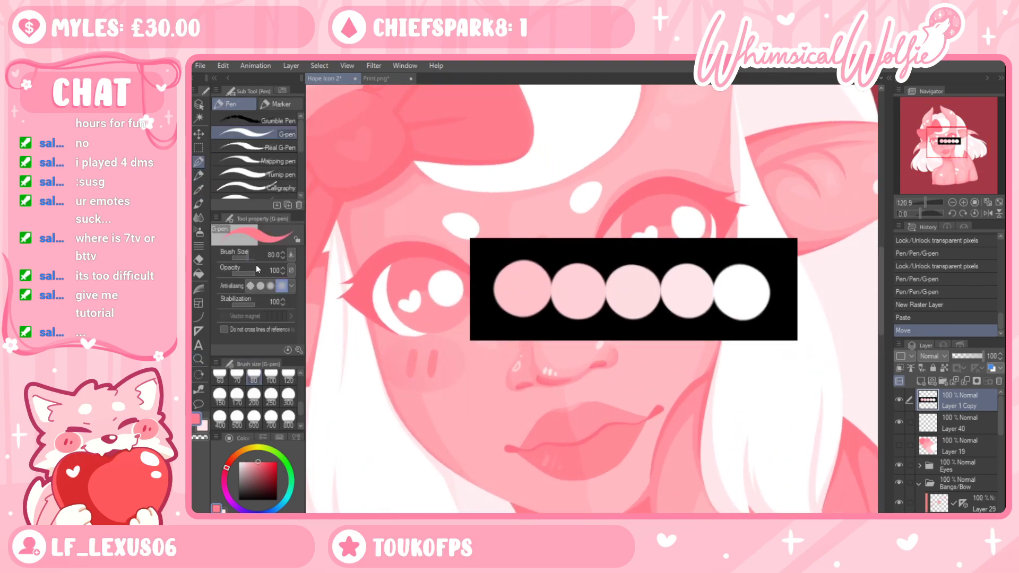
left_click_drag(300, 409, 300, 397)
left_click(253, 375)
left_click_drag(251, 306, 198, 341)
mouse_move(637, 267)
left_mouse_down()
mouse_move(626, 322)
mouse_move(633, 268)
mouse_move(627, 314)
mouse_move(636, 266)
mouse_move(653, 308)
mouse_move(620, 315)
mouse_move(647, 266)
left_mouse_up()
key("ctrl+z")
key("ctrl+z")
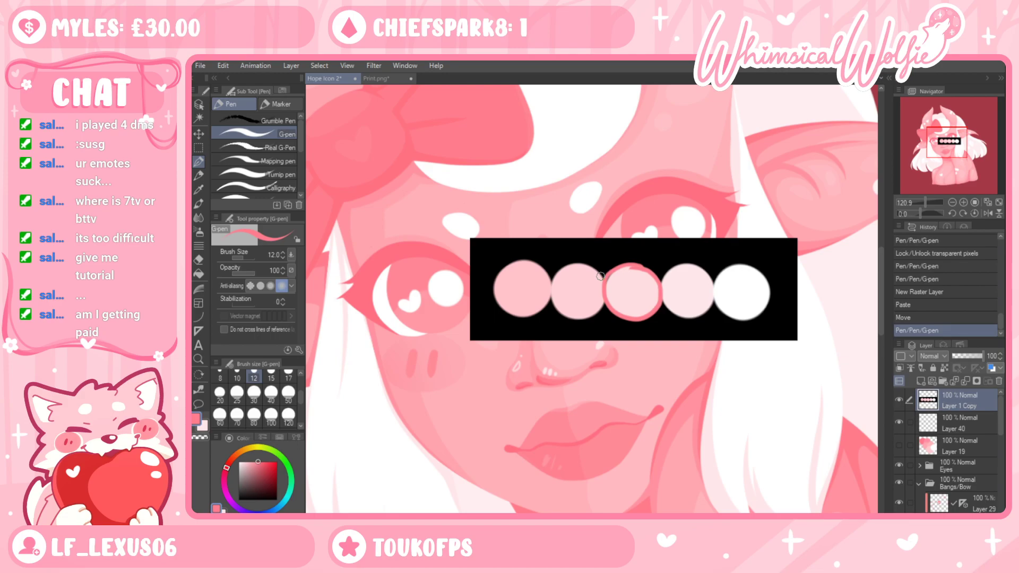
Move the swatch strip from the face to the empty background above the character's head
left_click(198, 362)
left_click_drag(584, 386, 518, 310)
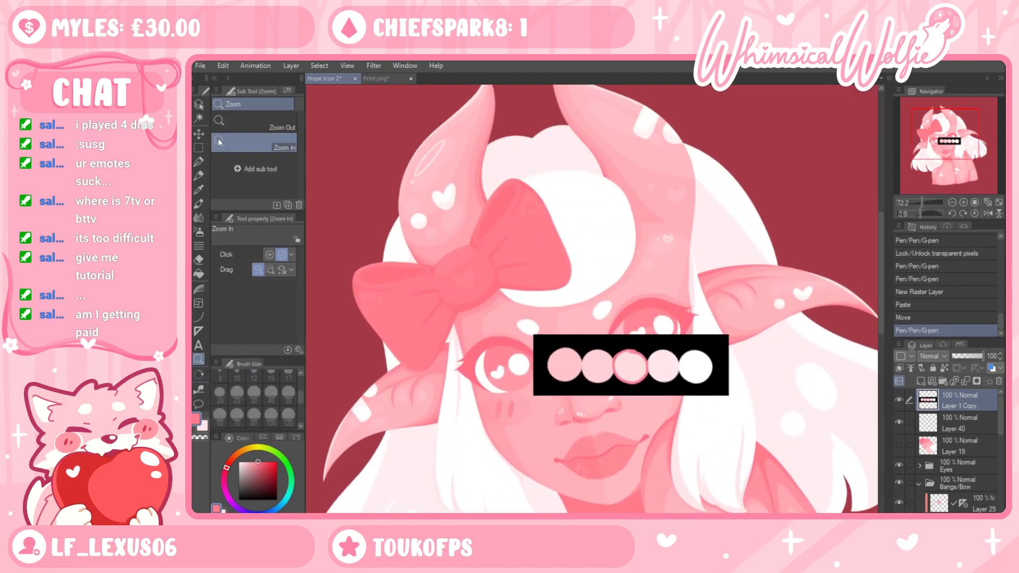
left_click(199, 134)
left_click_drag(662, 371, 670, 435)
left_click_drag(670, 435, 562, 157)
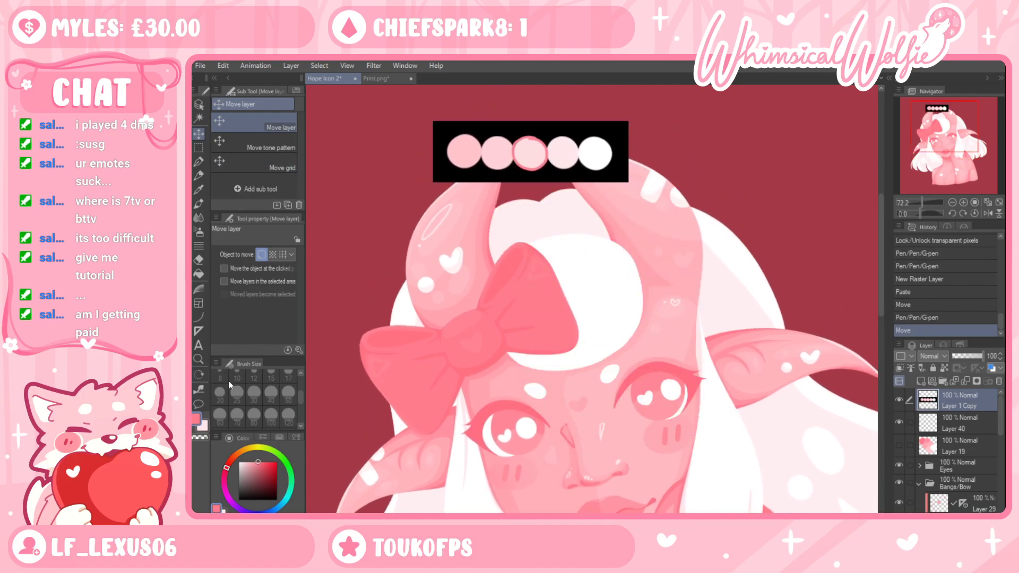
On Layer 4, paint the front fringe lock with the outlined third swatch's pale pink, using the G-pen at size 120
left_click(198, 359)
left_click(491, 238)
left_click_drag(998, 419, 998, 473)
left_click(966, 459)
left_click(199, 189)
left_click(539, 137)
left_click(199, 162)
left_click(288, 416)
mouse_move(510, 255)
left_mouse_down()
mouse_move(636, 297)
mouse_move(595, 324)
mouse_move(693, 304)
mouse_move(587, 405)
left_mouse_up()
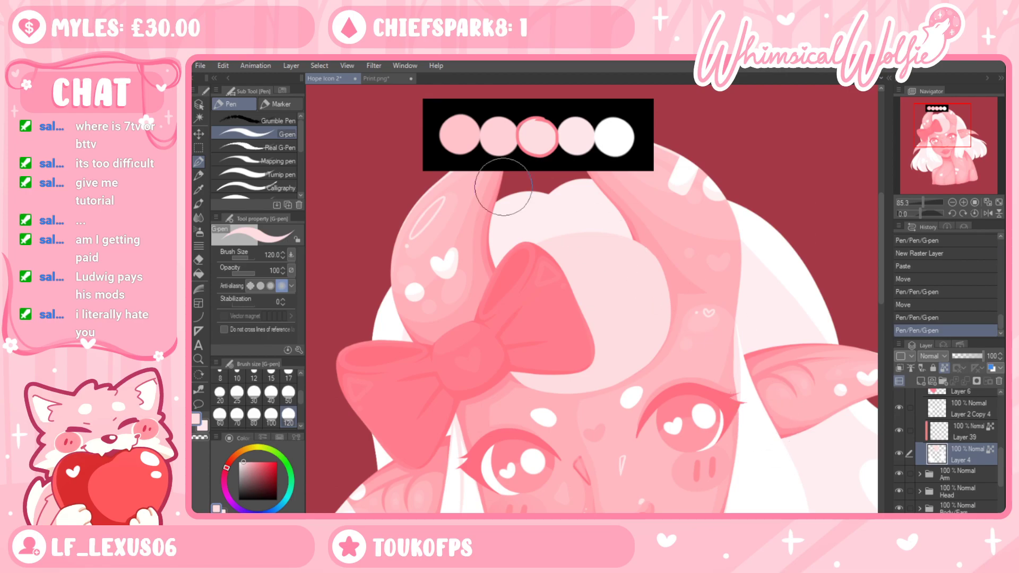
Compare the hair colouring in Print.png with the recoloured fringe in Hope Icon 2
left_click(383, 80)
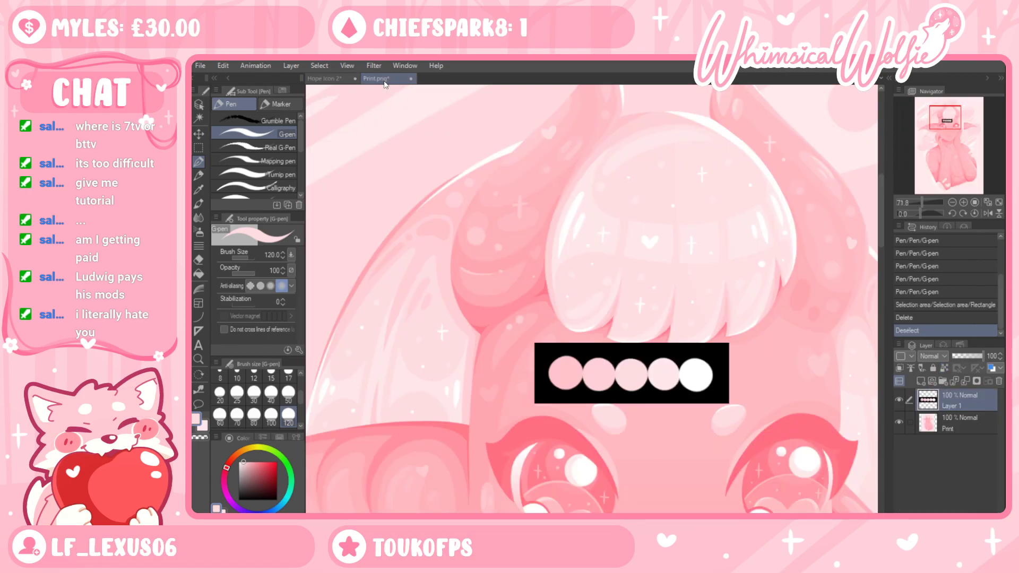
left_click(199, 359)
left_click_drag(553, 126, 425, 129)
left_click(350, 79)
left_click_drag(692, 325, 724, 511)
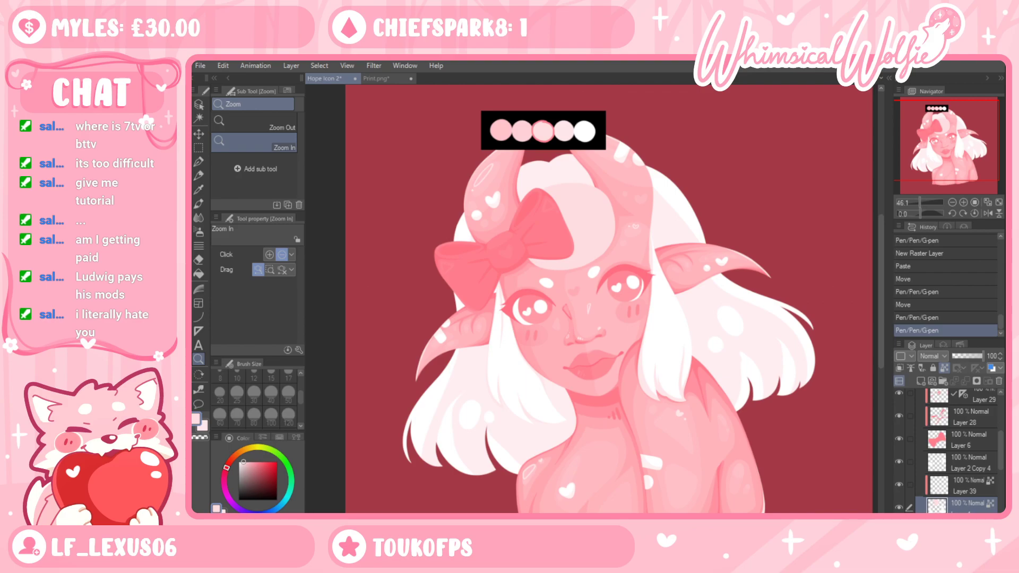
left_click_drag(569, 274, 594, 274)
Try painting the long front locks on both sides of the face in the same pale pink
left_click(198, 161)
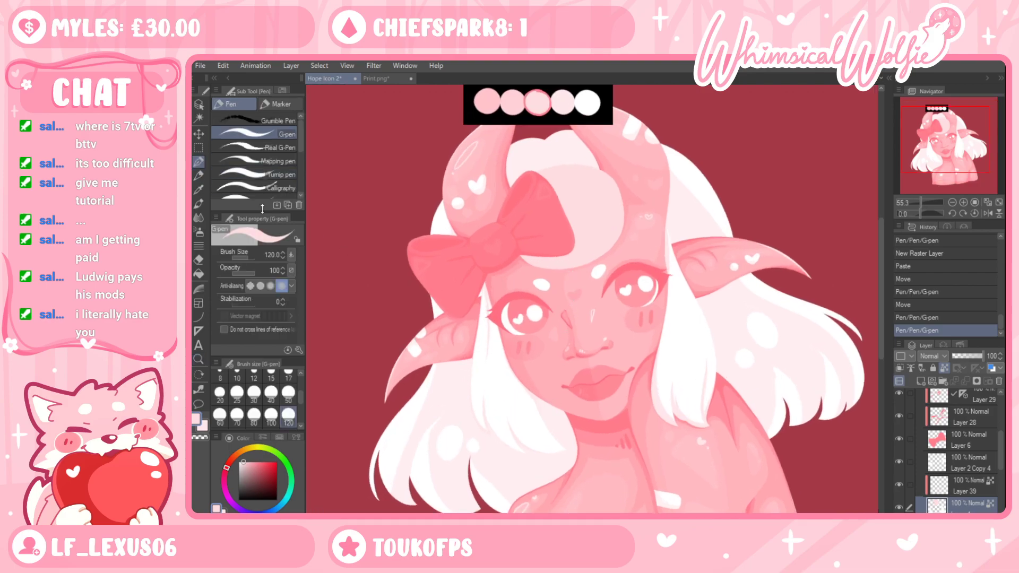
mouse_move(674, 251)
left_mouse_down()
mouse_move(671, 293)
mouse_move(678, 219)
mouse_move(690, 377)
left_mouse_up()
mouse_move(548, 454)
left_mouse_down()
mouse_move(510, 469)
mouse_move(480, 442)
mouse_move(483, 339)
left_mouse_up()
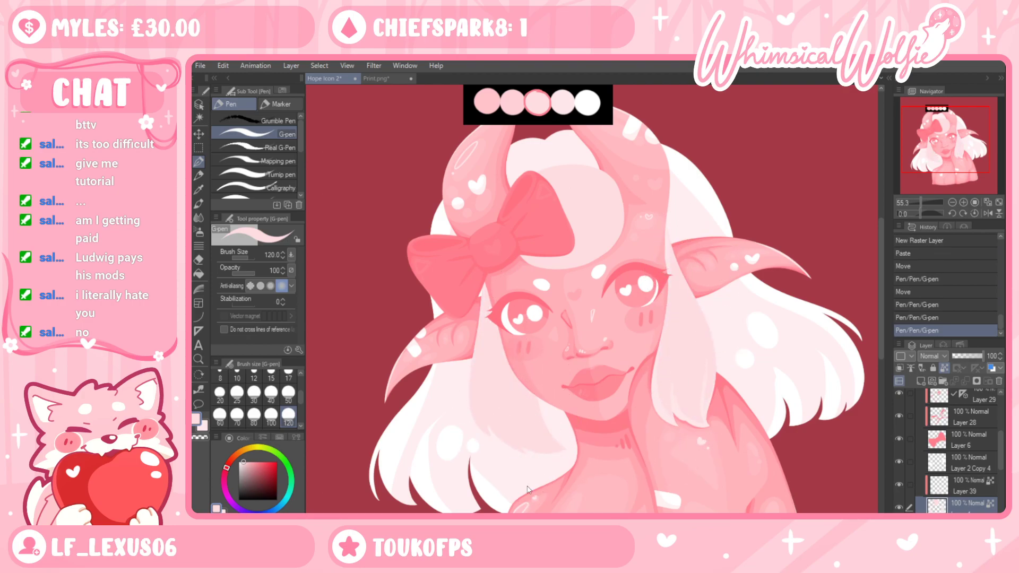
key("ctrl+z")
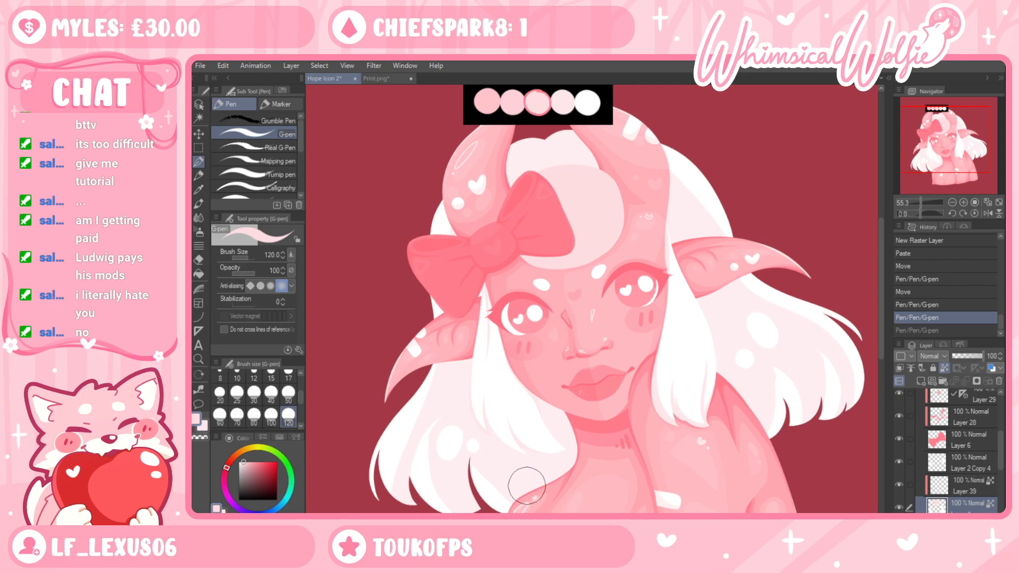
Undo the pale pink painting on the fringe and the front locks
key("ctrl+z")
key("ctrl+z")
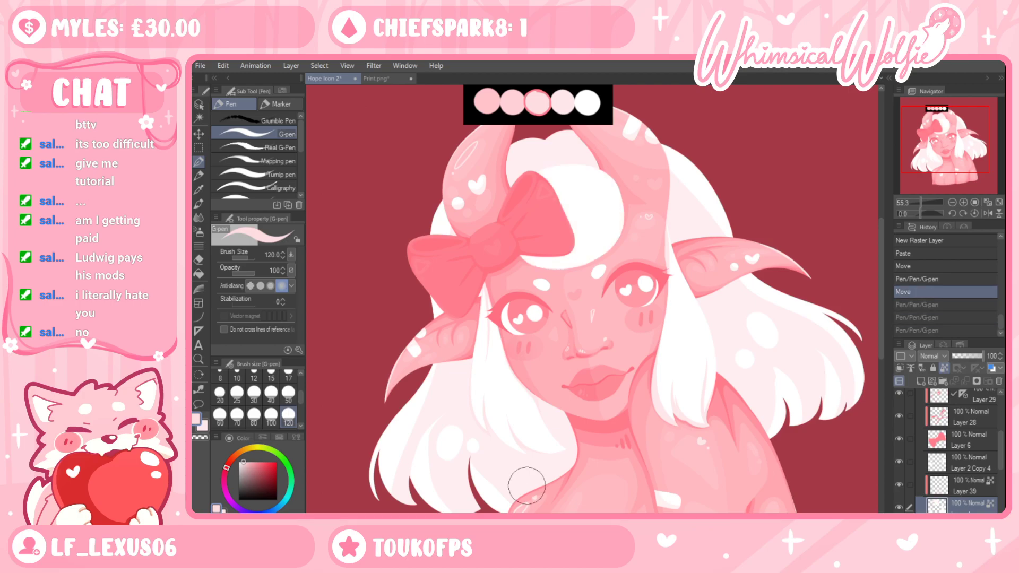
Unlock the transparent pixels of Layer 39, the clipped layer directly above Layer 4
left_click(198, 358)
left_click_drag(714, 395, 766, 364)
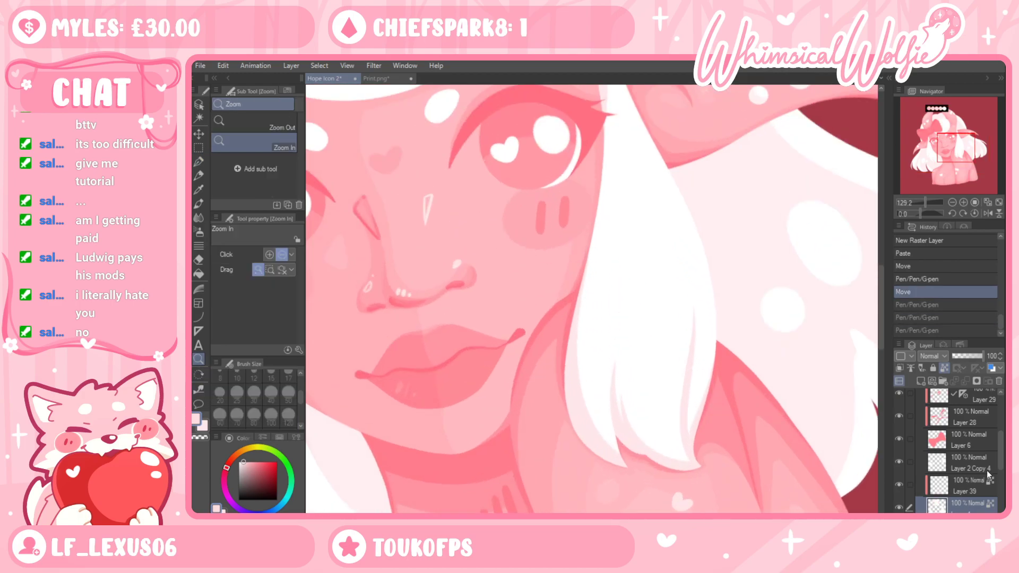
left_click(977, 481)
left_click_drag(838, 431, 966, 372)
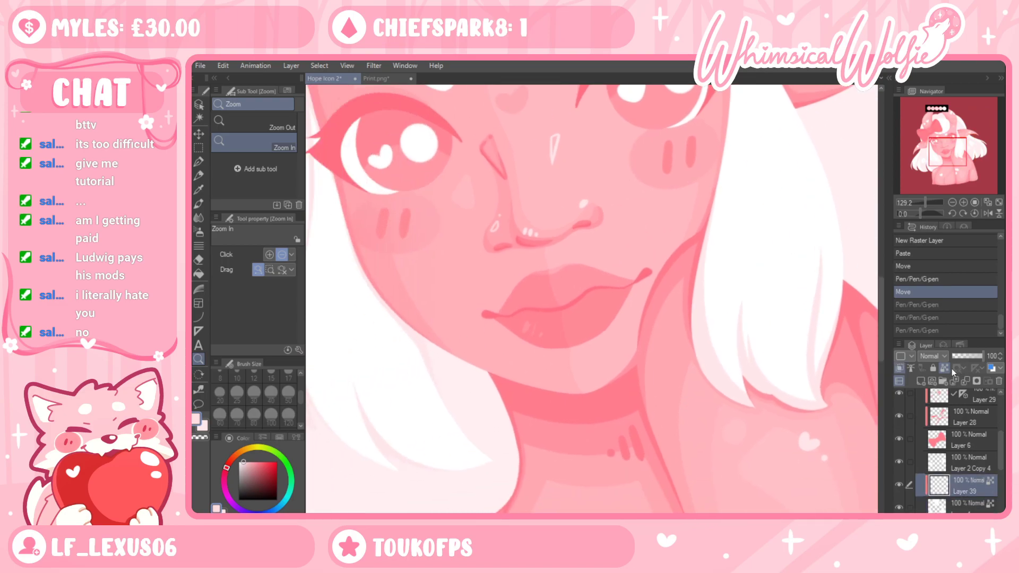
left_click(945, 367)
Shade the face-side edge of the front lock by the bow in pale pink, using the G-pen at size 20 with stabilization 100
left_click(198, 175)
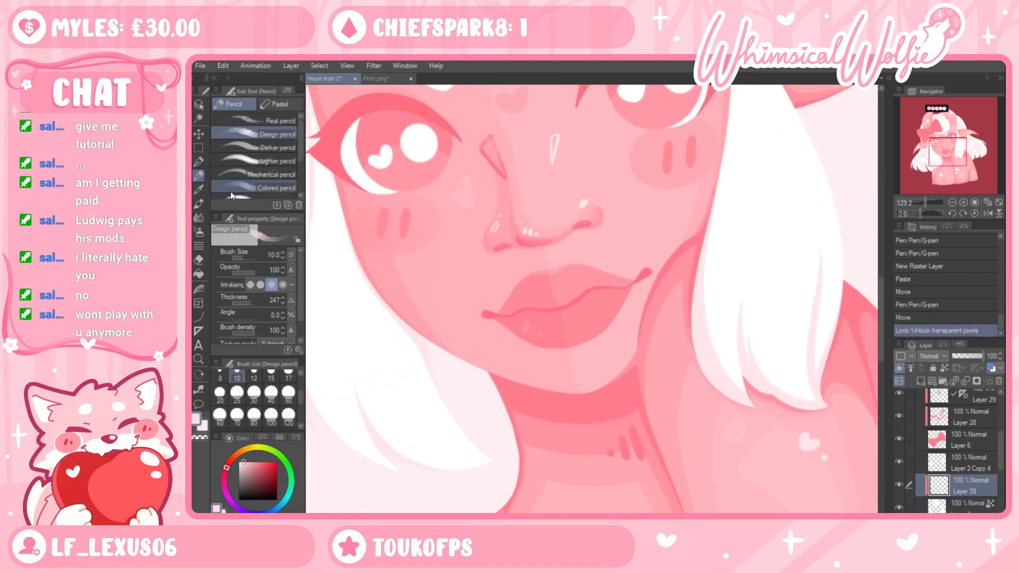
left_click(199, 190)
left_click_drag(473, 435, 675, 417)
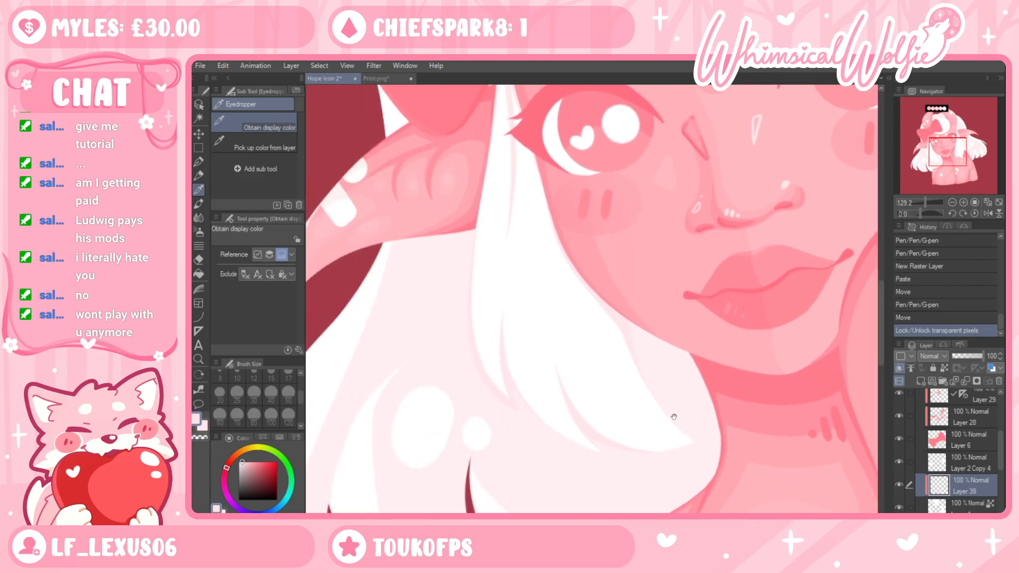
left_click(198, 358)
left_click_drag(511, 429, 534, 427)
left_click(198, 161)
left_click(254, 393)
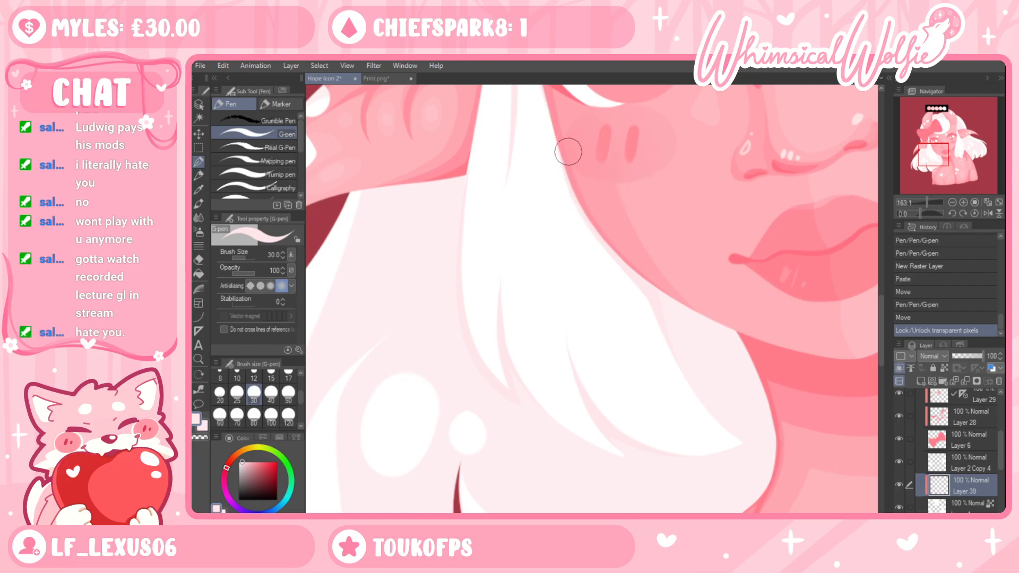
mouse_move(596, 234)
left_mouse_down()
mouse_move(657, 307)
mouse_move(687, 325)
left_mouse_up()
key("ctrl+z")
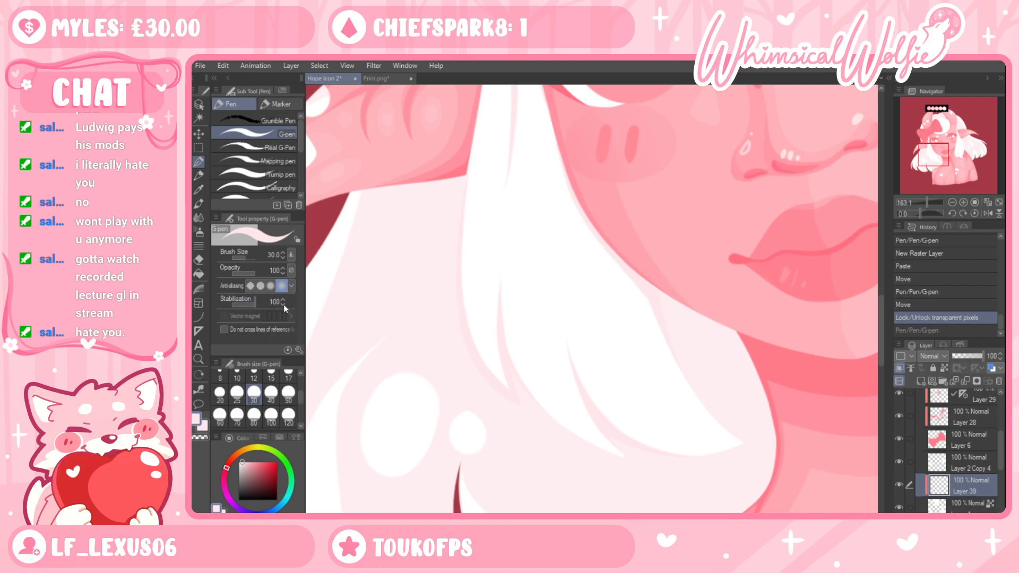
key("bracketleft")
key("bracketleft")
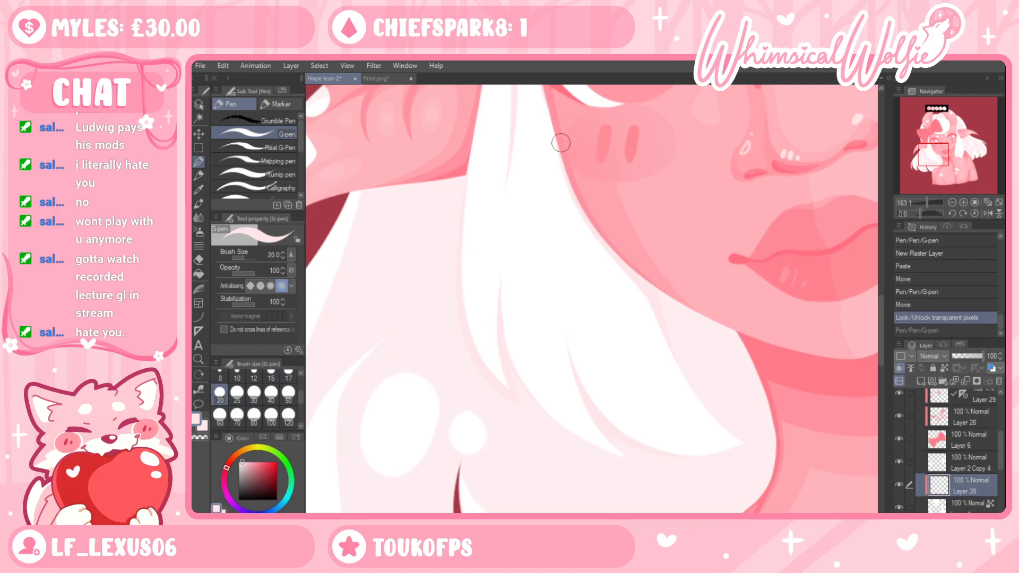
left_click_drag(591, 229, 663, 298)
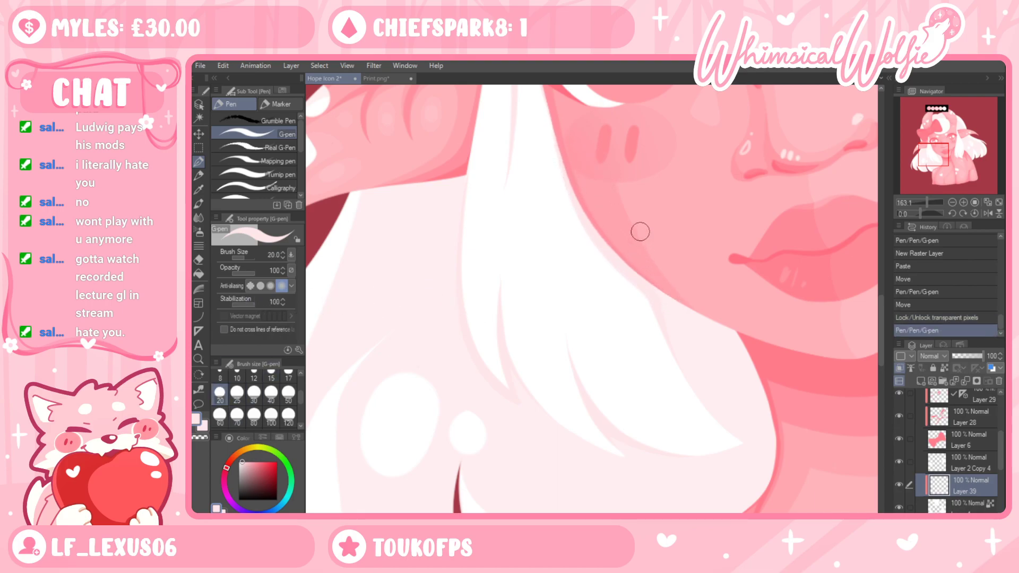
Try painting a long pale pink strand shadow down the middle of the lock beneath the bow
scroll(640, 235, "up", 5)
left_click_drag(527, 129, 533, 400)
key("ctrl+z")
left_click_drag(528, 144, 533, 390)
key("ctrl+z")
mouse_move(530, 139)
left_mouse_down()
mouse_move(544, 279)
mouse_move(533, 390)
left_mouse_up()
key("ctrl+z")
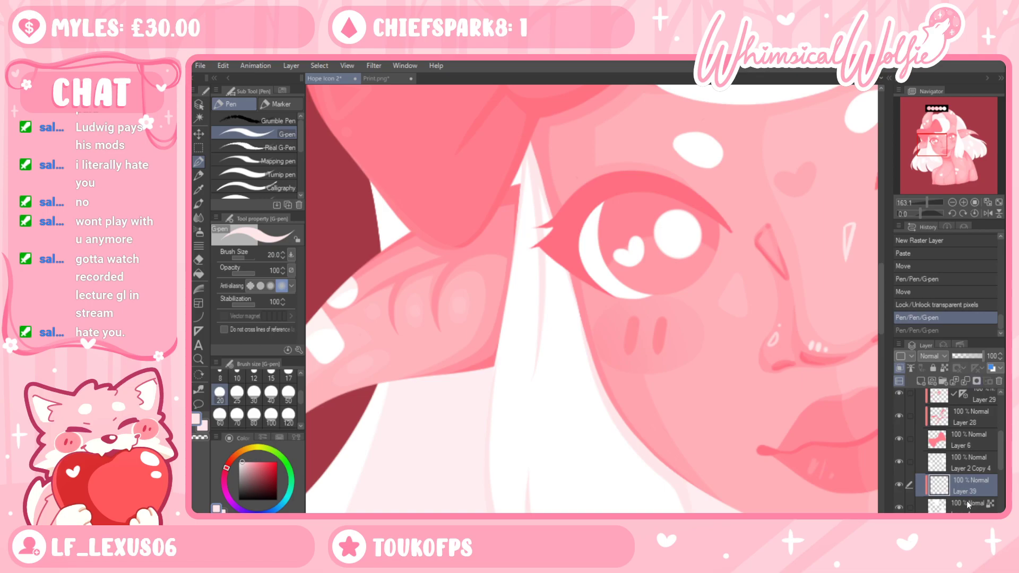
mouse_move(532, 177)
left_mouse_down()
mouse_move(543, 267)
mouse_move(529, 397)
left_mouse_up()
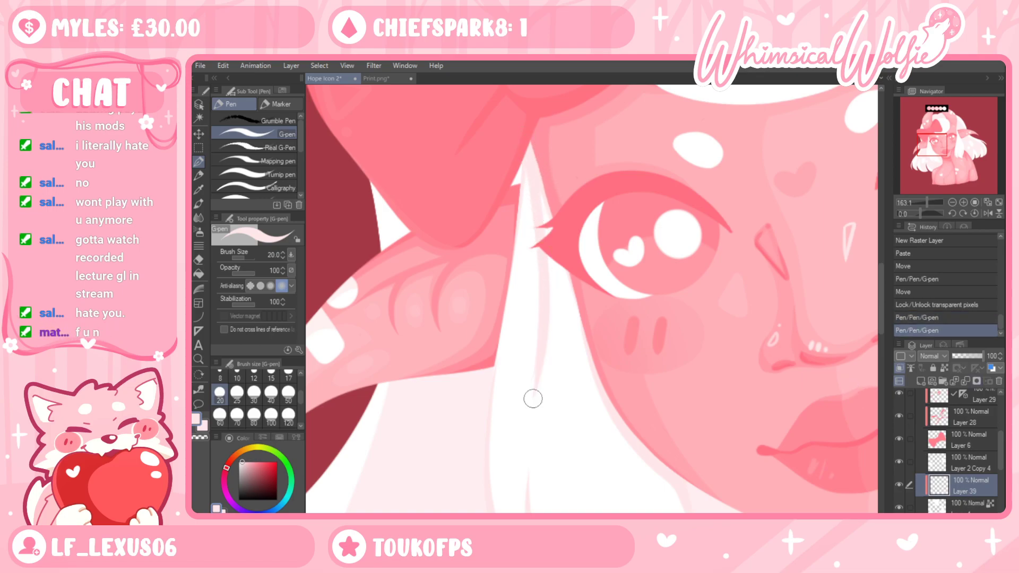
key("ctrl+z")
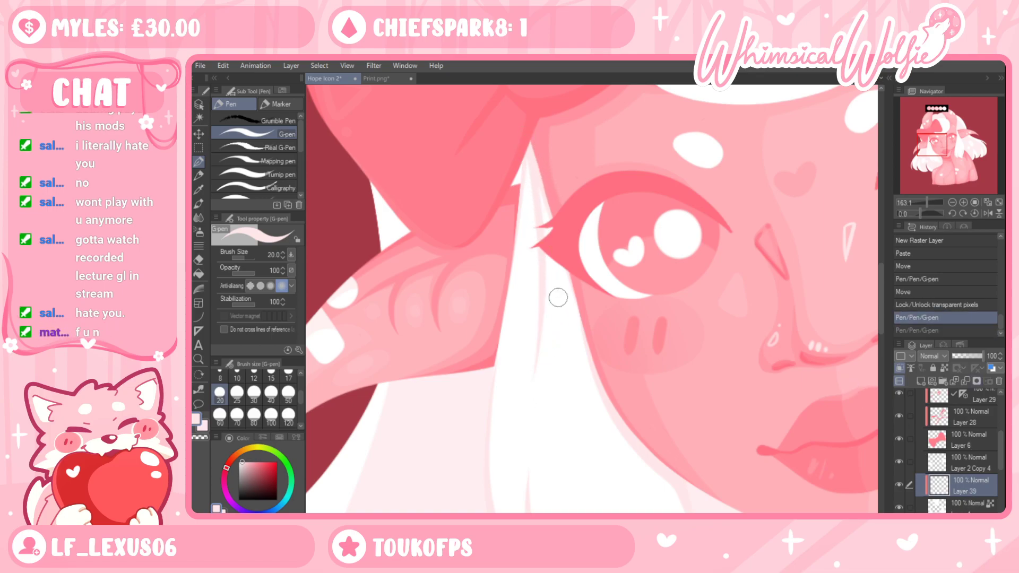
left_click_drag(531, 158, 530, 376)
key("ctrl+z")
Paint a pale pink strand shadow down the lock beside the eye, with short strokes at its narrow root under the bow
left_click_drag(532, 163, 528, 392)
left_click_drag(529, 150, 544, 207)
left_click_drag(533, 166, 548, 223)
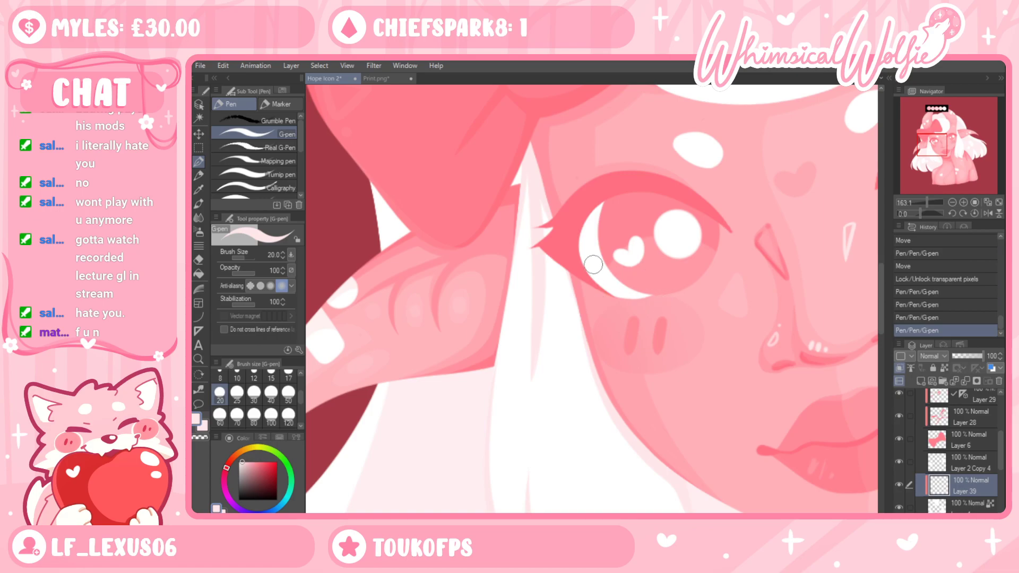
key("ctrl+z")
key("ctrl+y")
Paint a tapered pale pink shadow upward from the split between the lower strands of the same lock
left_click_drag(690, 350, 667, 240)
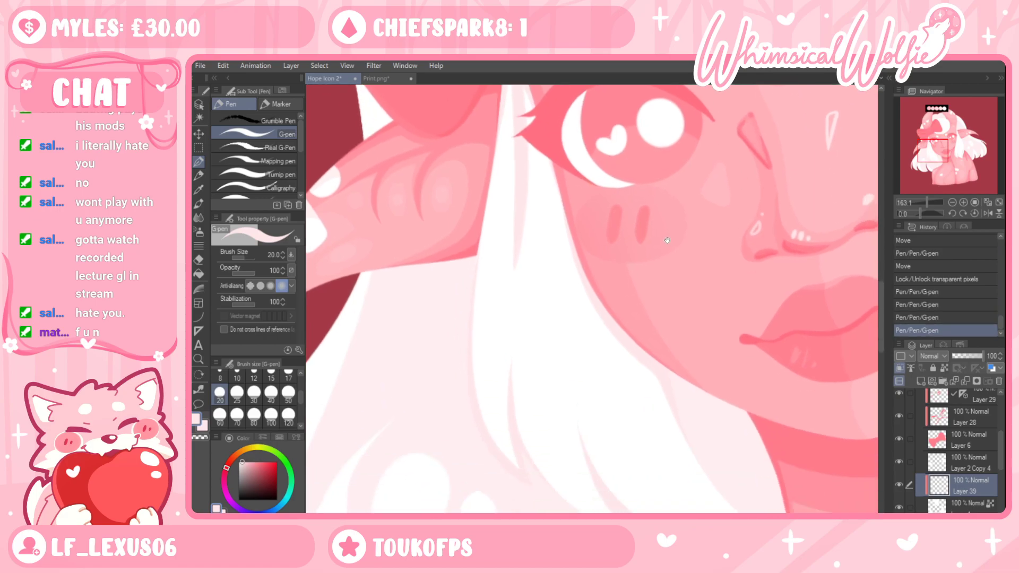
left_click_drag(673, 381, 612, 285)
mouse_move(459, 338)
left_mouse_down()
mouse_move(453, 310)
mouse_move(459, 245)
left_mouse_up()
key("ctrl+z")
key("ctrl+y")
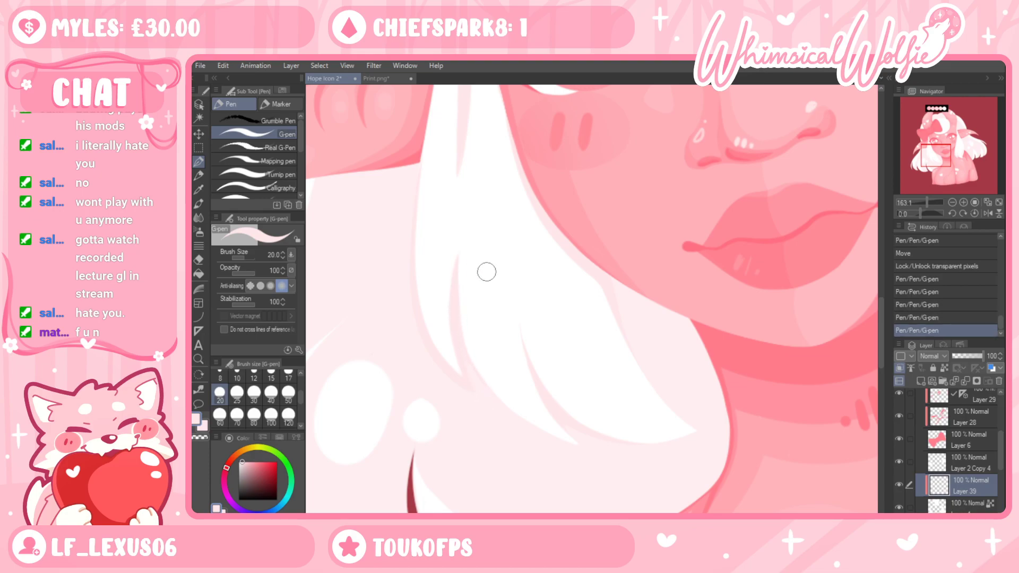
key("ctrl+z")
left_click_drag(462, 359, 472, 247)
key("ctrl+z")
left_click_drag(470, 375, 466, 249)
left_click_drag(566, 412, 525, 318)
key("ctrl+z")
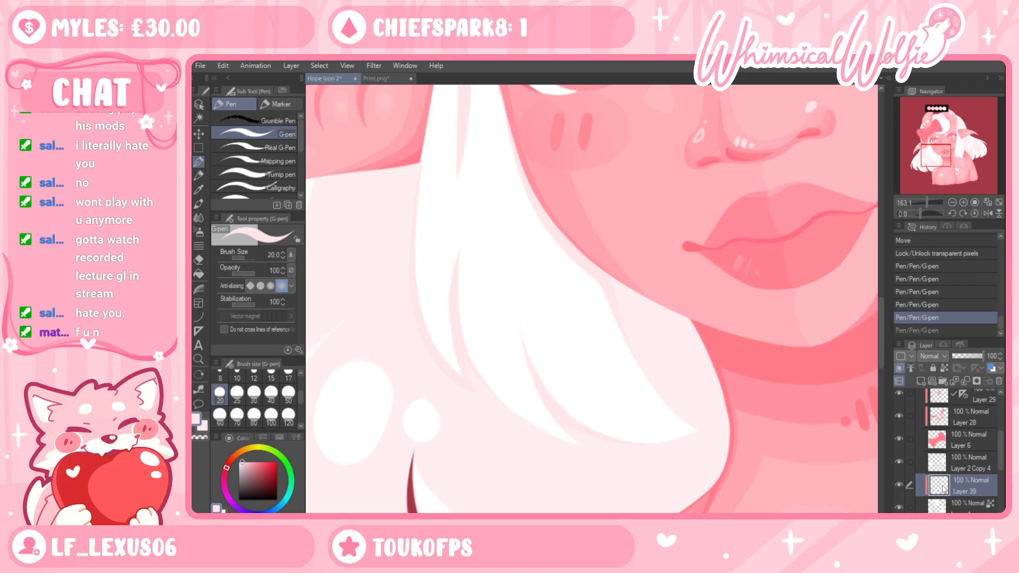
Set the G-pen to white at size 120 and opacity 49, and try a stroke along the lock's face-side edge
left_click(203, 425)
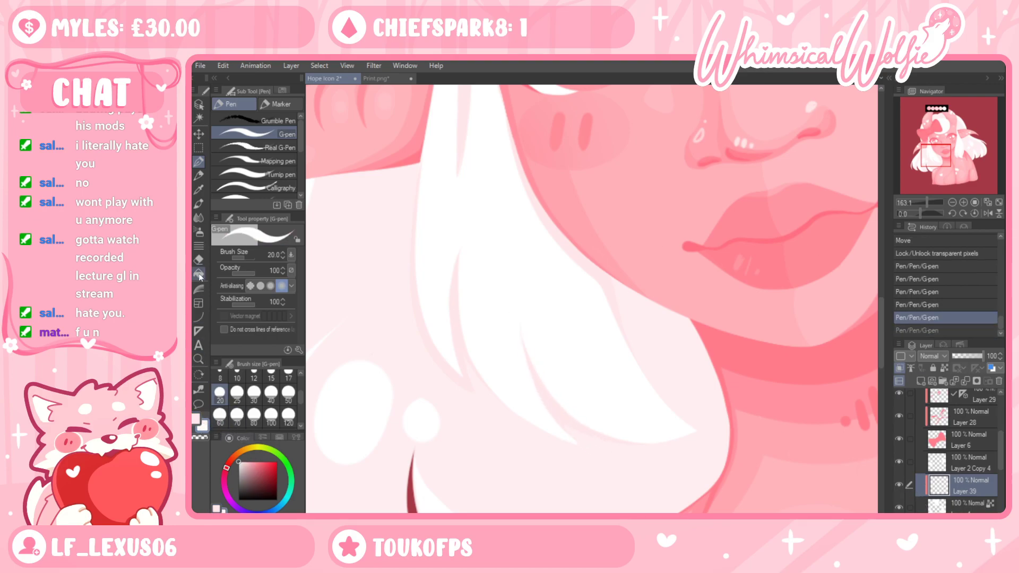
left_click(288, 419)
left_click_drag(982, 356, 966, 356)
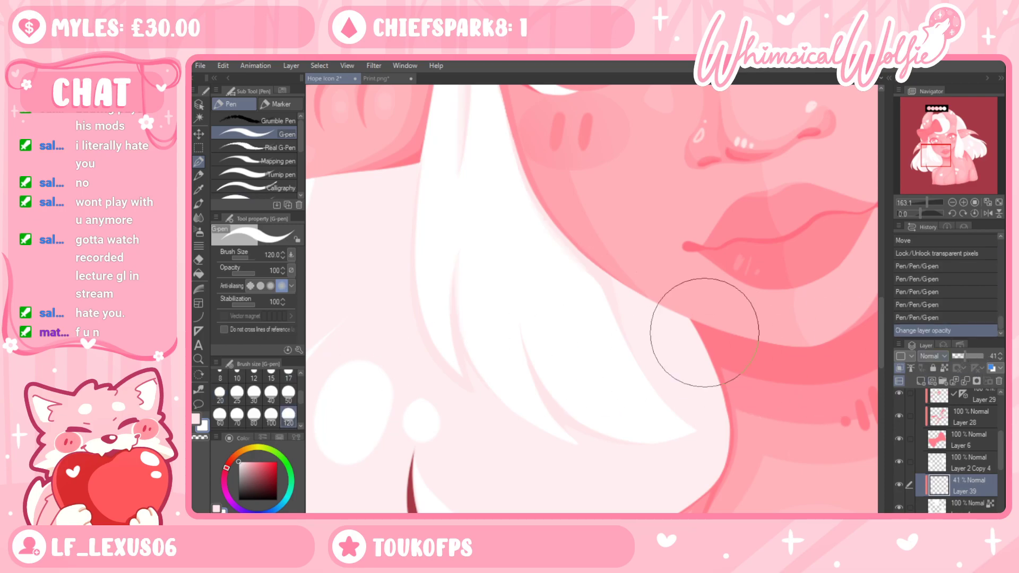
key("ctrl+z")
left_click(256, 272)
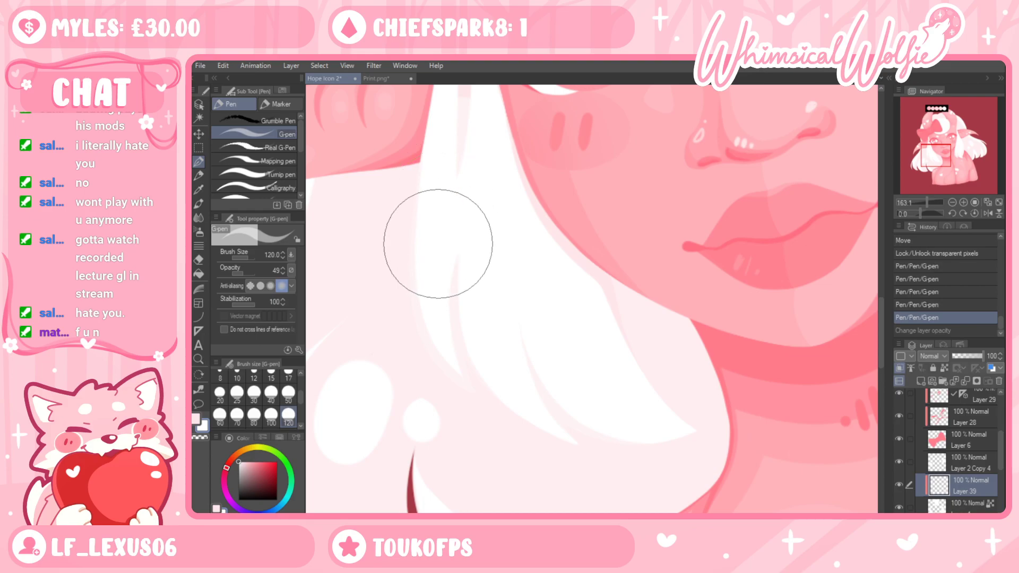
mouse_move(527, 168)
left_mouse_down()
mouse_move(538, 121)
mouse_move(559, 255)
left_mouse_up()
key("ctrl+z")
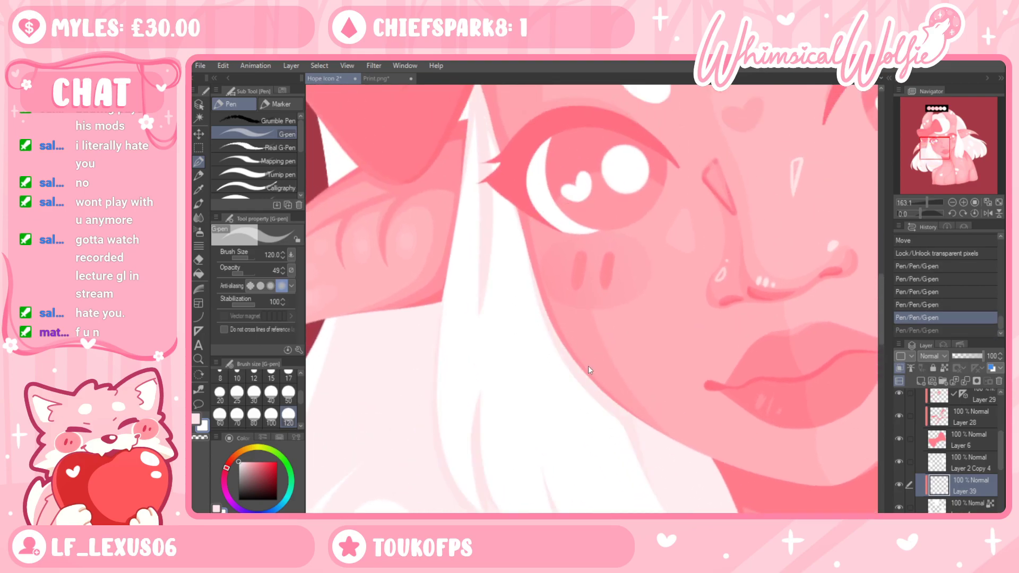
With Layer 39 temporarily hidden, brush the semi-transparent white over the lock's face-side edge on Layer 4
scroll(587, 370, "down", 4)
left_click(899, 485)
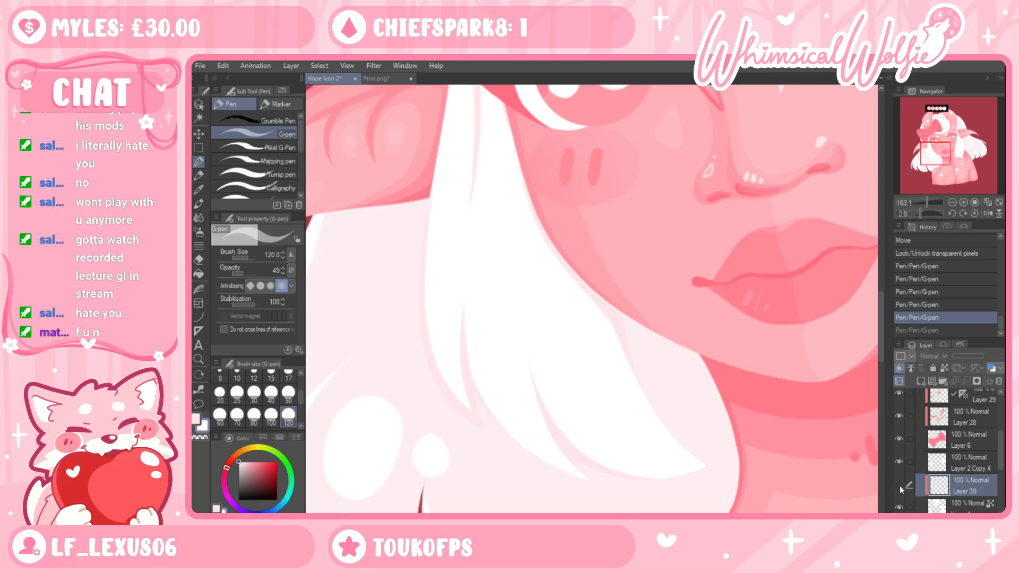
left_click(952, 505)
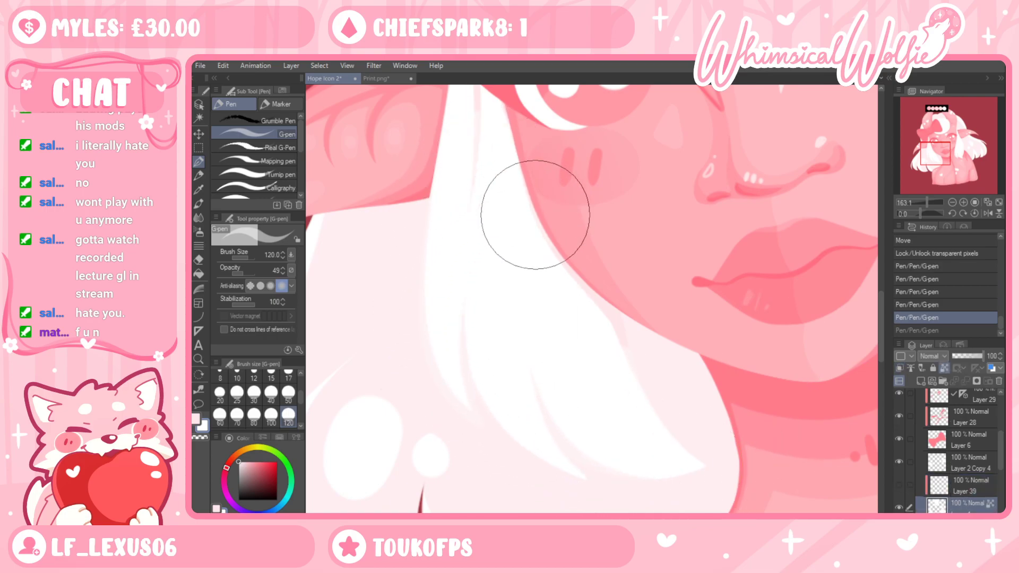
key("ctrl+y")
left_click_drag(543, 136, 572, 251)
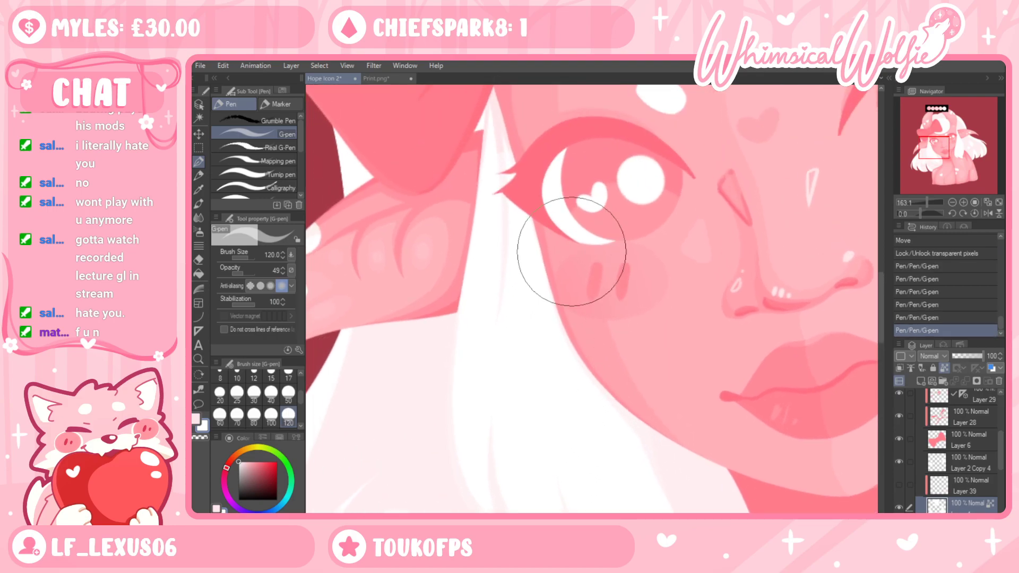
scroll(583, 228, "down", 3)
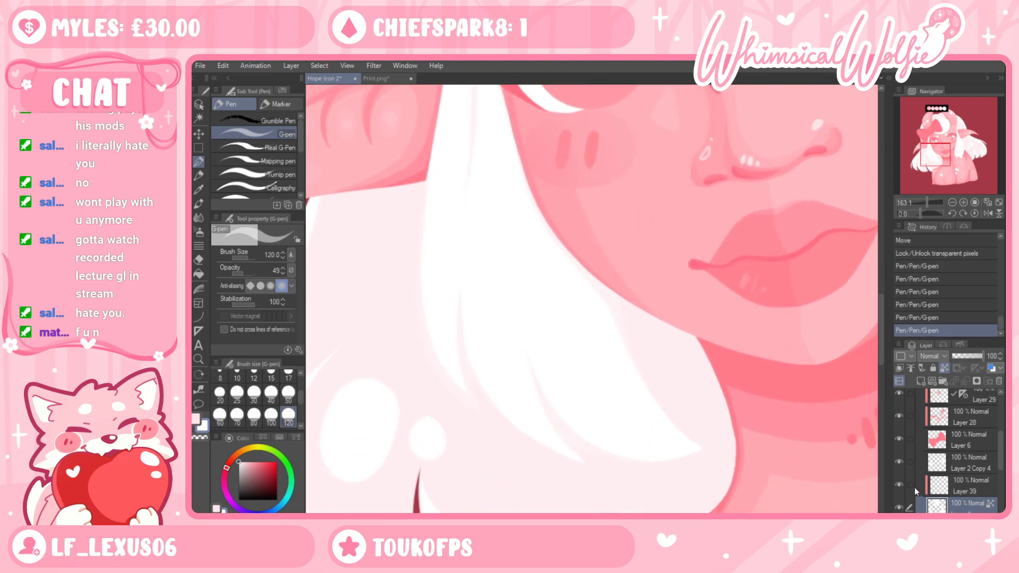
On Layer 39, shade the lock's outer edge in pale pink with the G-pen at size 15 and opacity 100
left_click(928, 489)
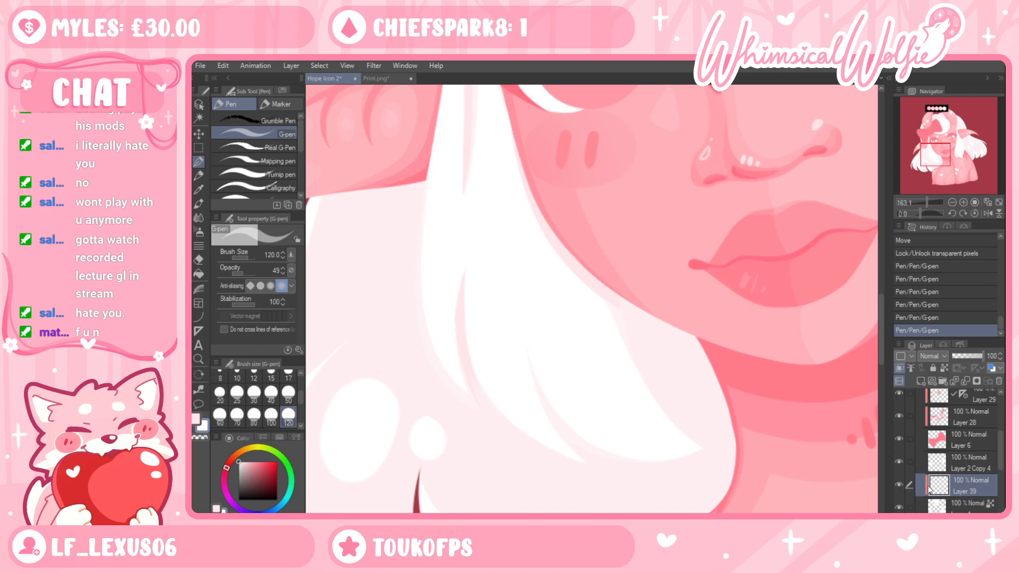
left_click(198, 359)
left_click(492, 433)
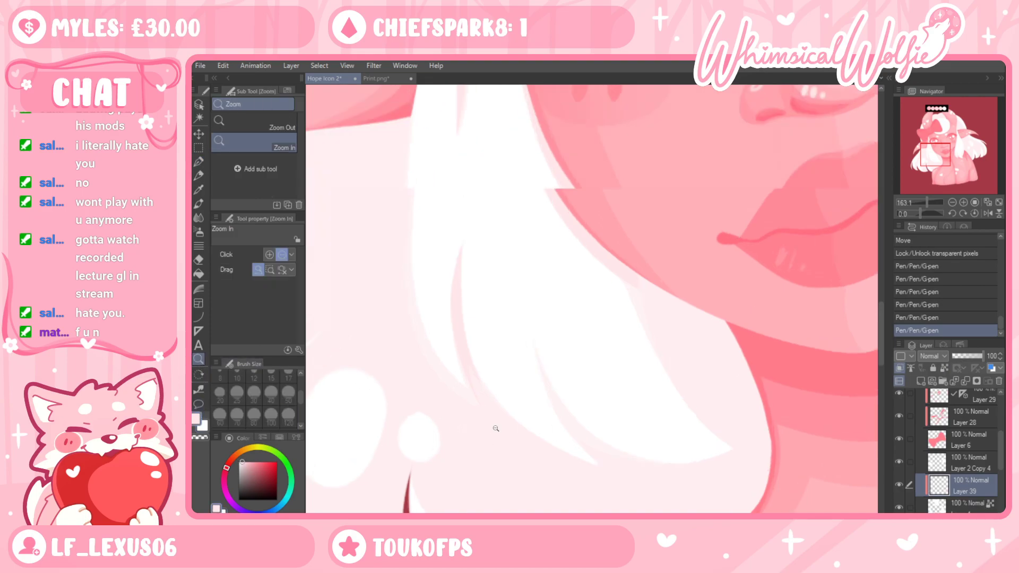
left_click(198, 162)
left_click_drag(412, 289, 452, 424)
key("ctrl+z")
left_click(271, 374)
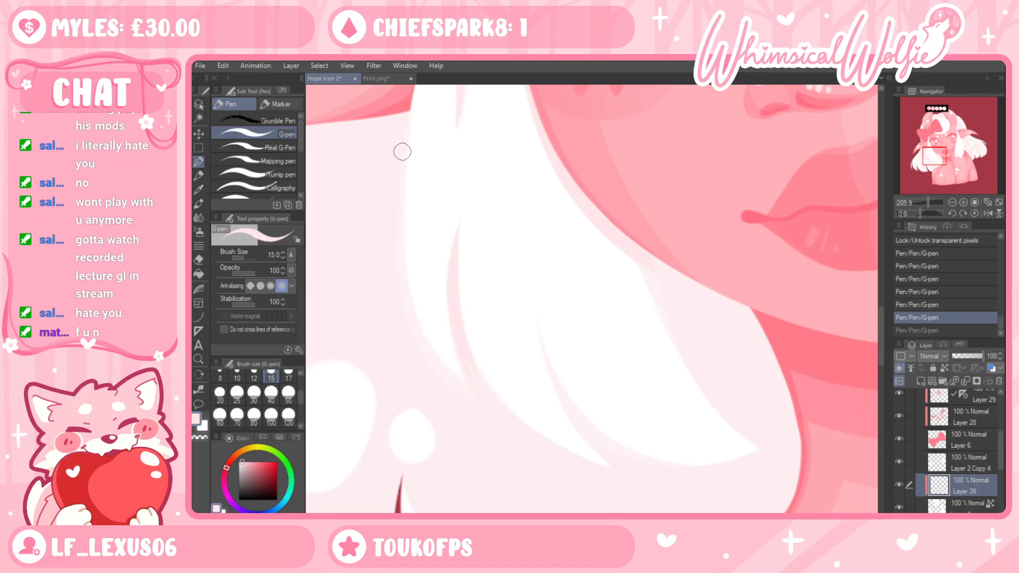
key("ctrl+z")
mouse_move(416, 300)
left_mouse_down()
mouse_move(482, 404)
mouse_move(431, 349)
mouse_move(406, 271)
mouse_move(402, 140)
mouse_move(406, 282)
mouse_move(430, 349)
mouse_move(489, 405)
left_mouse_up()
key("ctrl+z")
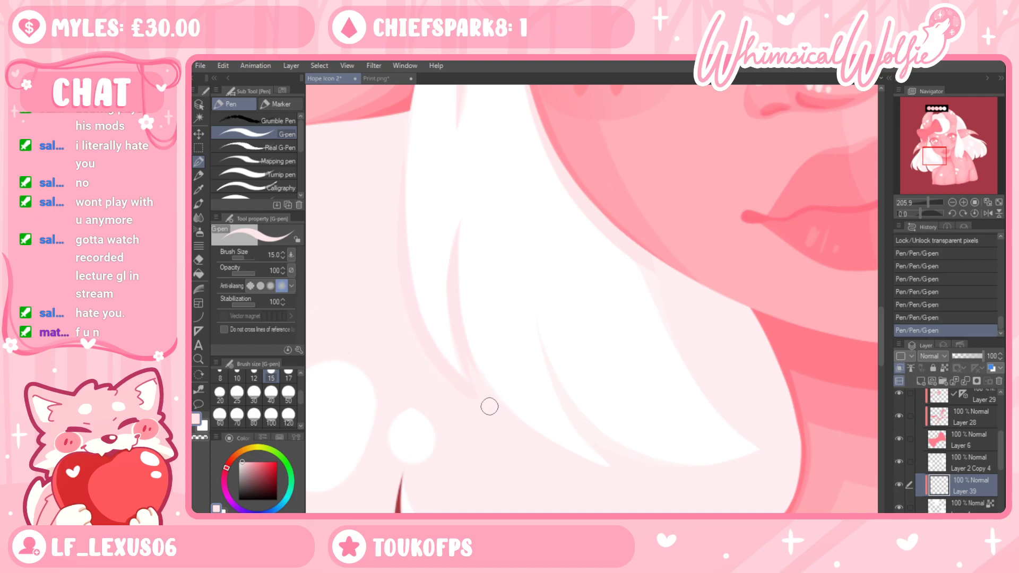
left_click_drag(418, 334, 394, 264)
mouse_move(439, 303)
left_mouse_down()
mouse_move(468, 383)
mouse_move(452, 271)
left_mouse_up()
key("ctrl+z")
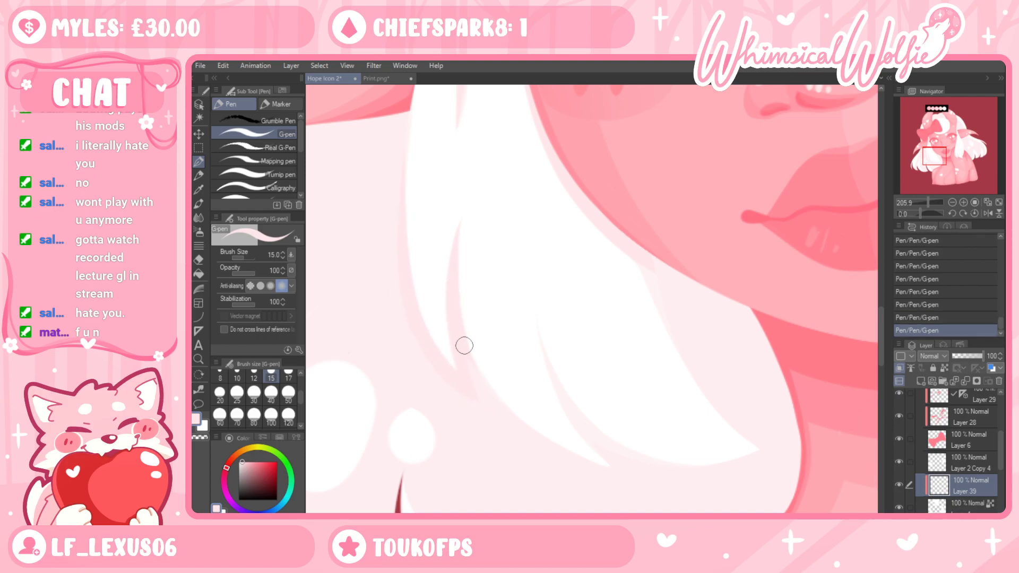
Trim the shadow in the split between the lock's strands with the Hard eraser at size 12
key("e")
mouse_move(447, 348)
left_mouse_down()
mouse_move(448, 262)
mouse_move(464, 215)
left_mouse_up()
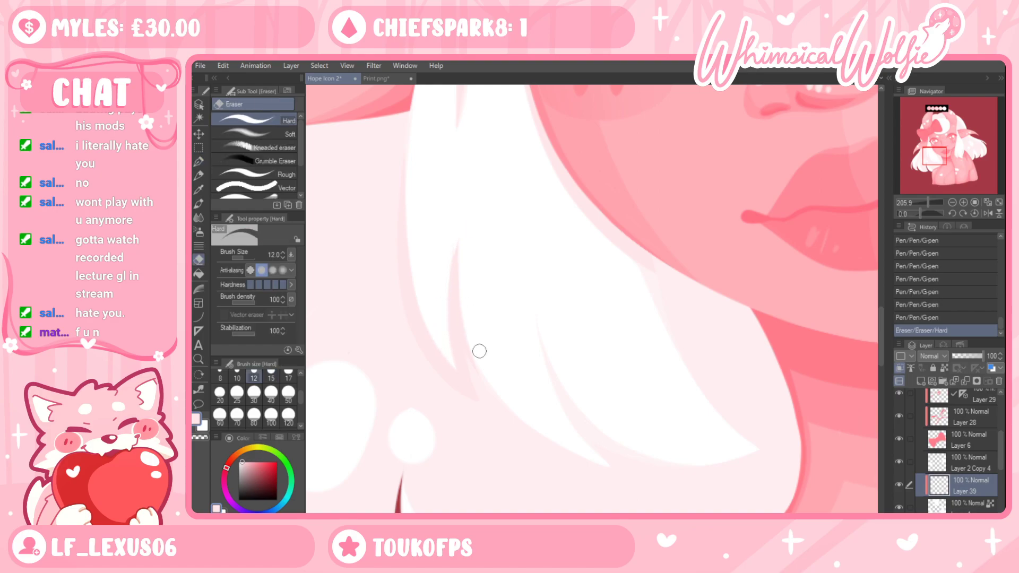
mouse_move(480, 365)
left_mouse_down()
mouse_move(461, 276)
mouse_move(468, 216)
mouse_move(508, 162)
left_mouse_up()
Paint a pale pink shadow tapering up from the second split near the lock's tip, using the G-pen at size 15
left_click(200, 163)
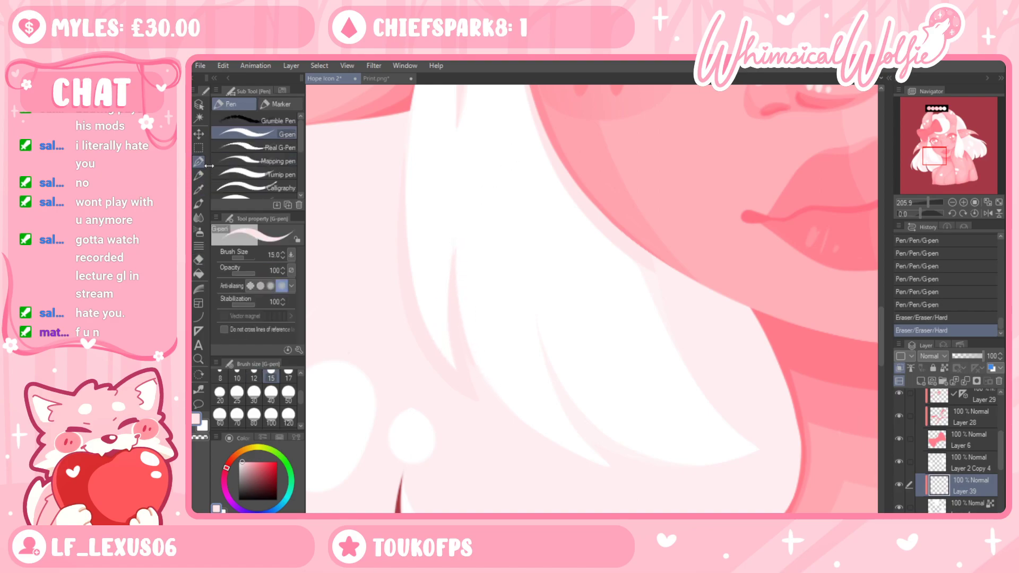
left_click_drag(651, 464, 563, 374)
key("ctrl+z")
left_click_drag(589, 436, 544, 330)
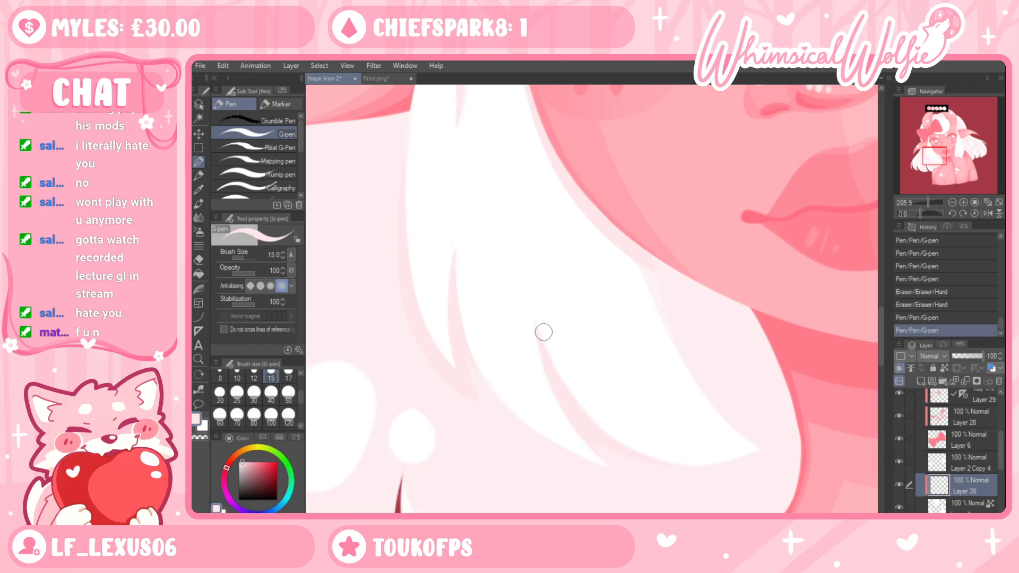
mouse_move(618, 467)
left_mouse_down()
mouse_move(566, 411)
mouse_move(546, 340)
left_mouse_up()
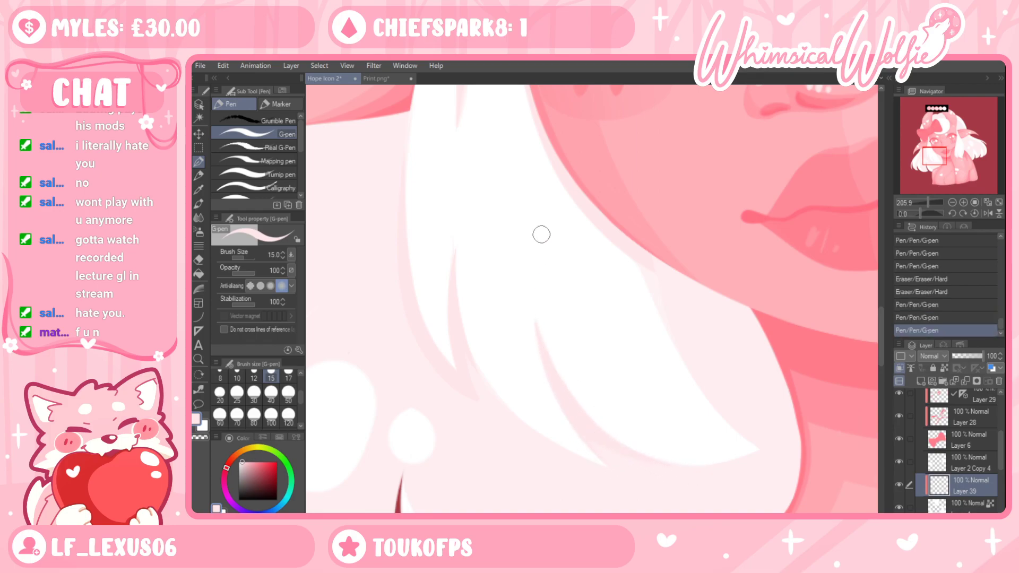
Extend the pale pink shading down the lock's lower inner edge below the cheek
mouse_move(639, 241)
left_mouse_down()
mouse_move(663, 309)
mouse_move(639, 254)
mouse_move(708, 380)
left_mouse_up()
key("ctrl+z")
left_click_drag(646, 207, 709, 392)
mouse_move(556, 194)
left_mouse_down()
mouse_move(577, 311)
mouse_move(537, 197)
left_mouse_up()
key("ctrl+z")
left_click_drag(532, 417, 541, 194)
left_click(528, 342)
Paint over the front hair locks on Layer 4 in white with the G-pen at size 1700
left_click(199, 358)
left_click_drag(498, 345, 438, 388)
left_click_drag(546, 423, 559, 424)
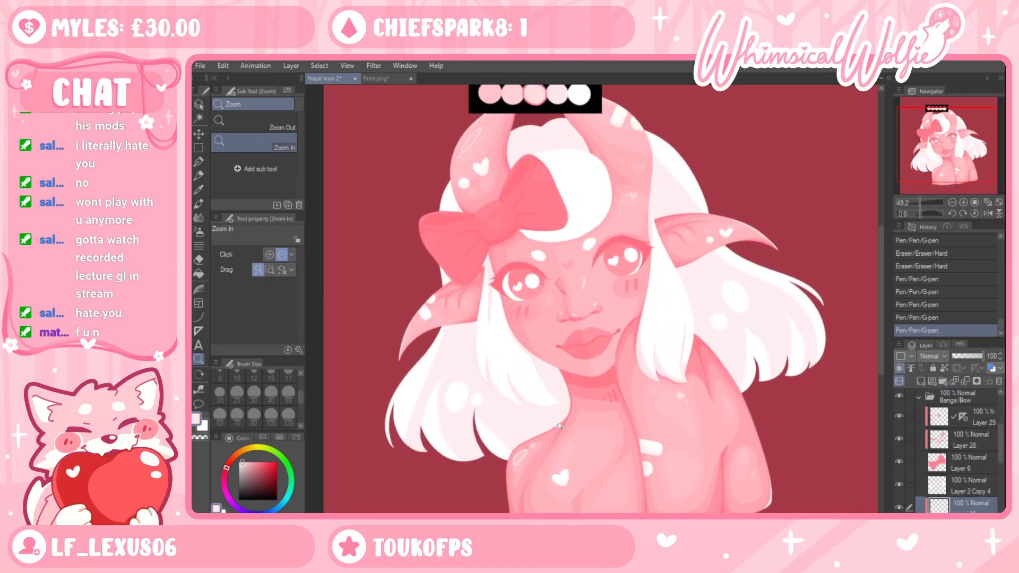
scroll(989, 479, "down", 2)
left_click(989, 476)
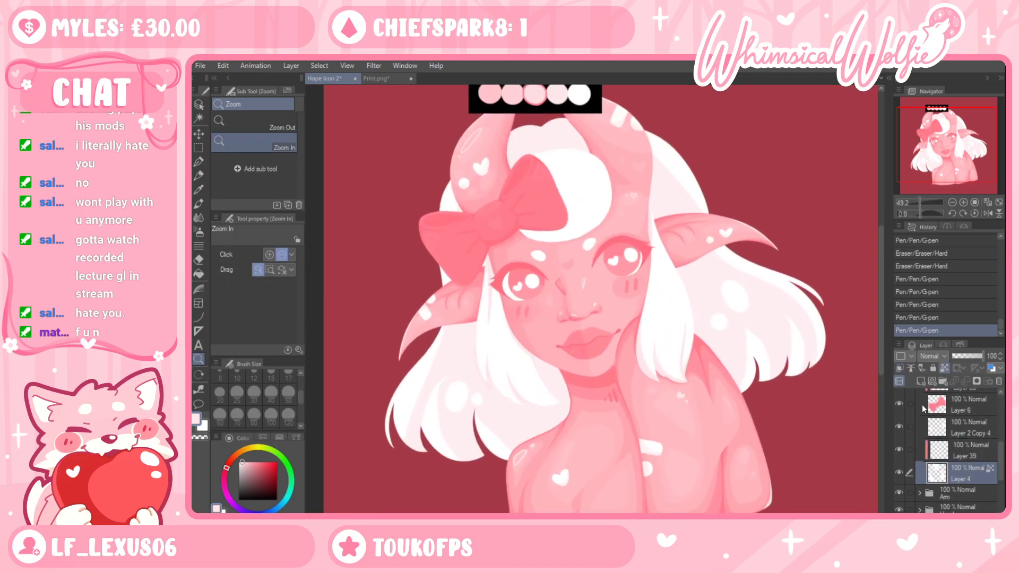
left_click(198, 161)
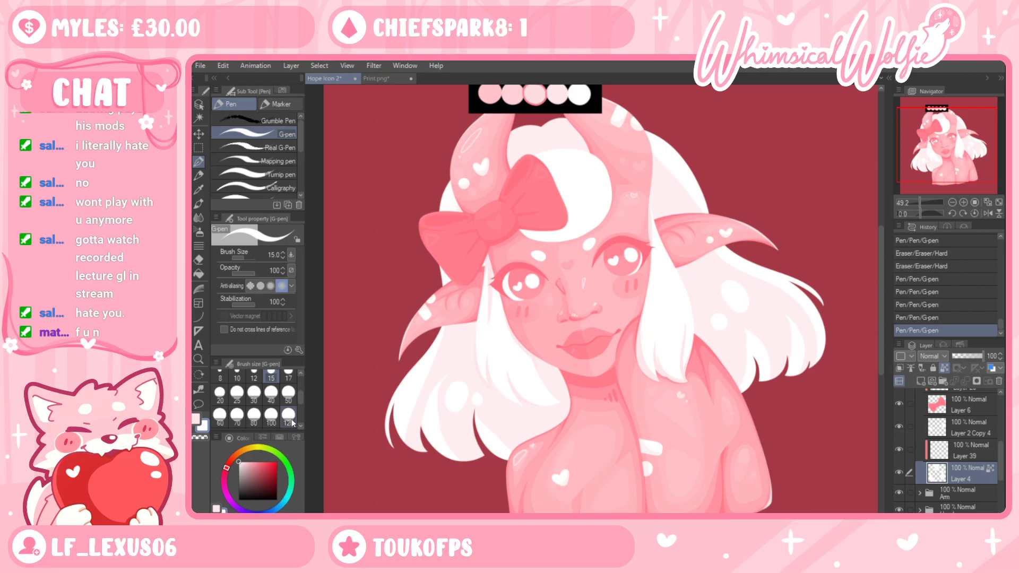
scroll(255, 398, "down", 4)
left_click(271, 420)
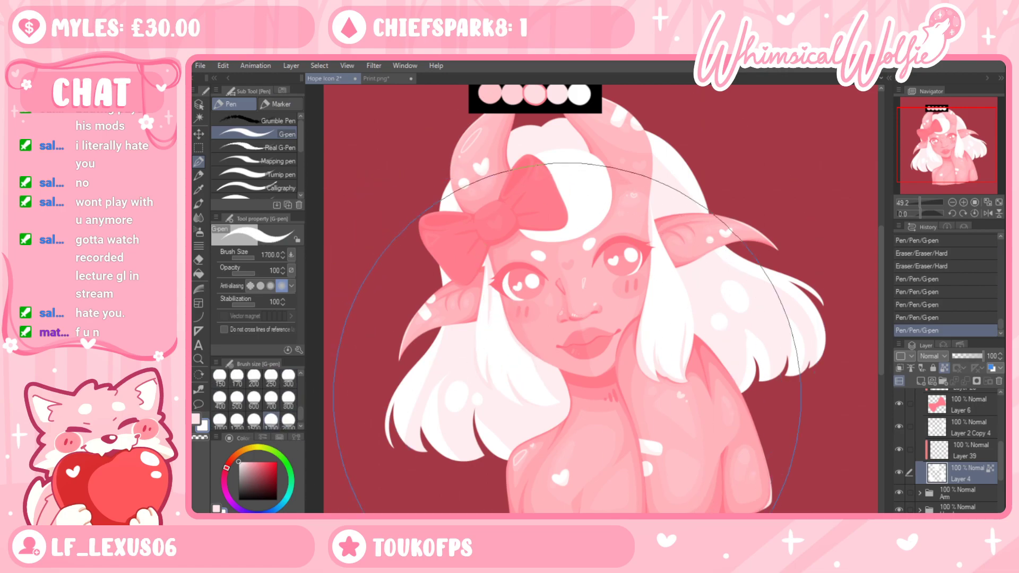
mouse_move(461, 277)
left_mouse_down()
mouse_move(600, 263)
mouse_move(490, 470)
left_mouse_up()
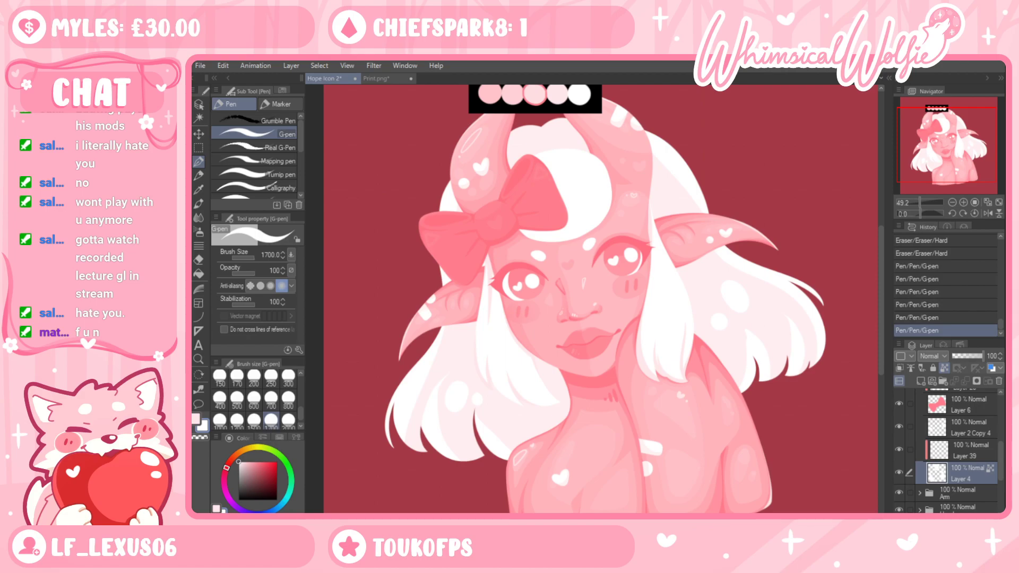
Refine the pale pink shadow along the lock's outer edge on Layer 39 with the G-pen at size 6
key("/")
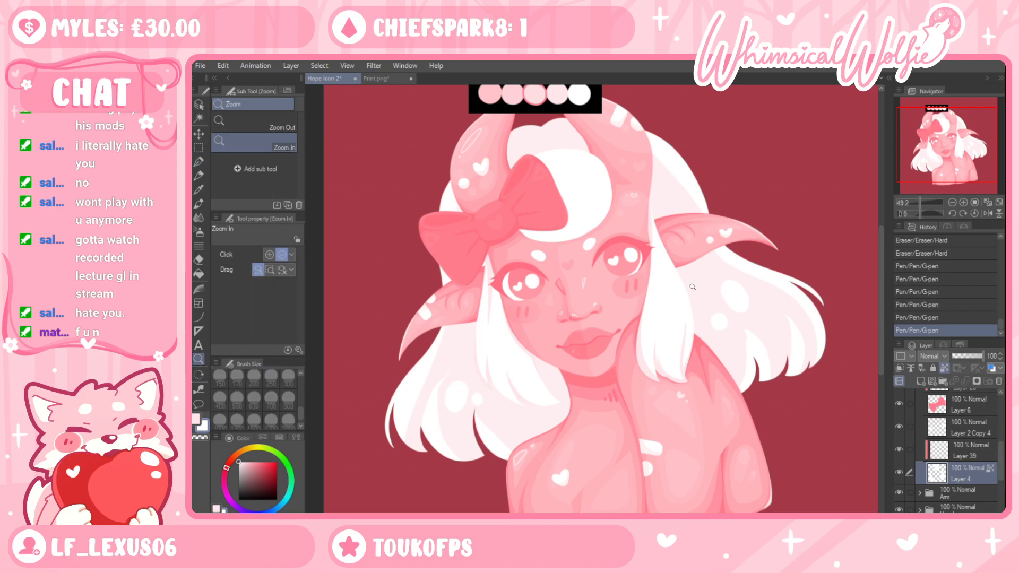
left_click(694, 282)
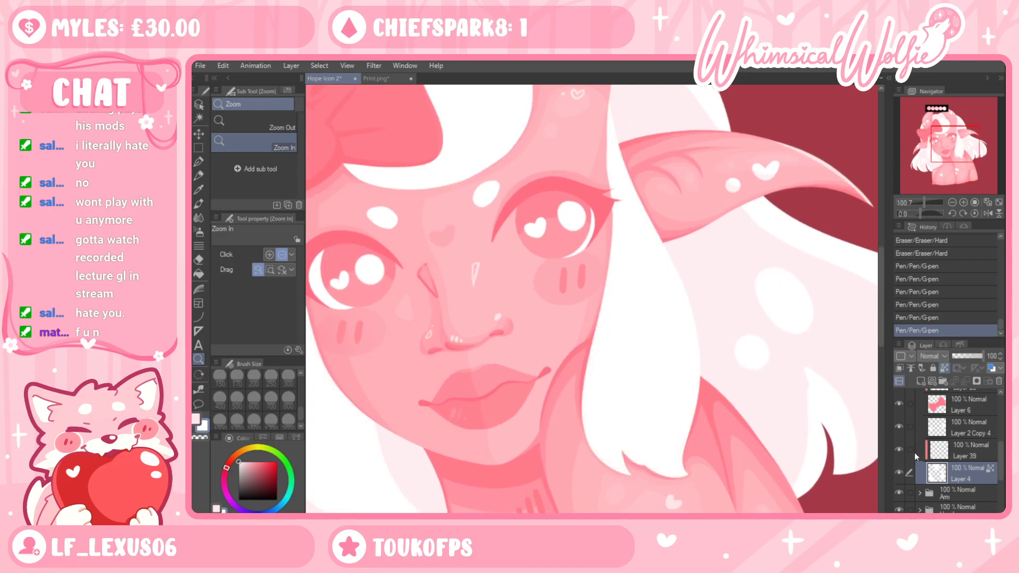
left_click(911, 453)
left_click_drag(568, 442, 659, 335)
left_click_drag(432, 395, 469, 409)
left_click_drag(469, 409, 606, 472)
left_click(199, 190)
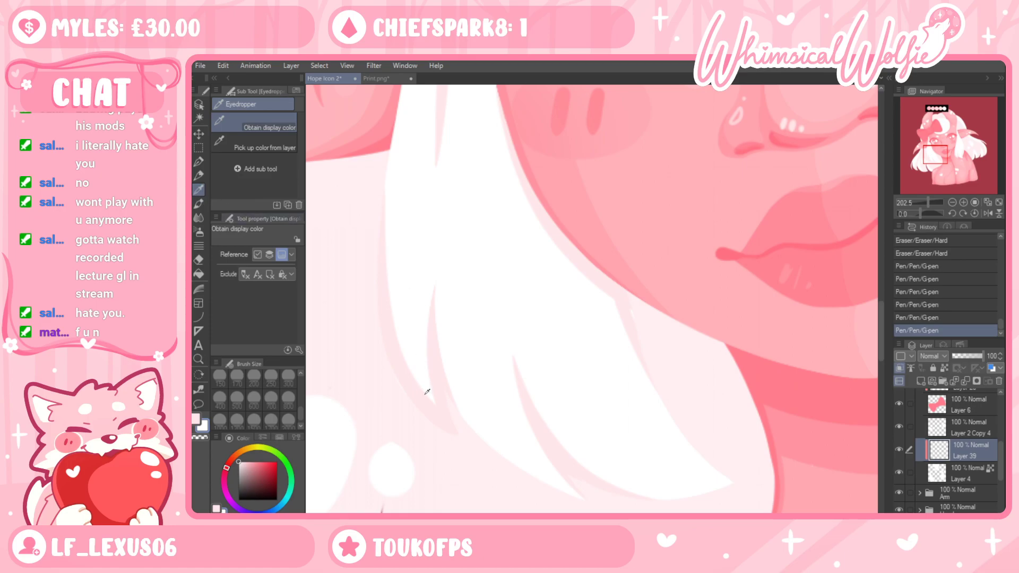
left_click_drag(479, 422, 506, 411)
left_click(199, 161)
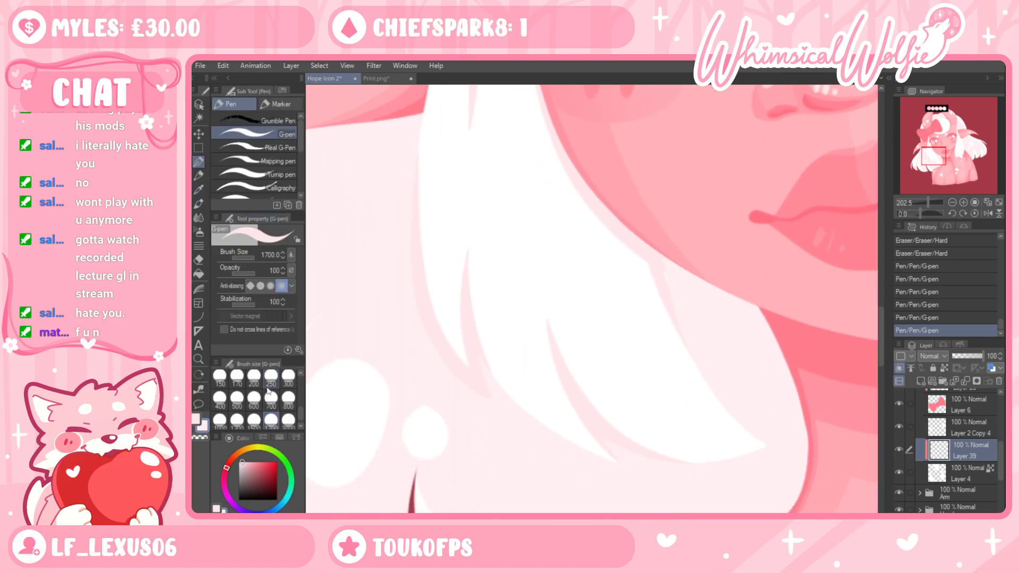
left_click_drag(432, 347, 406, 278)
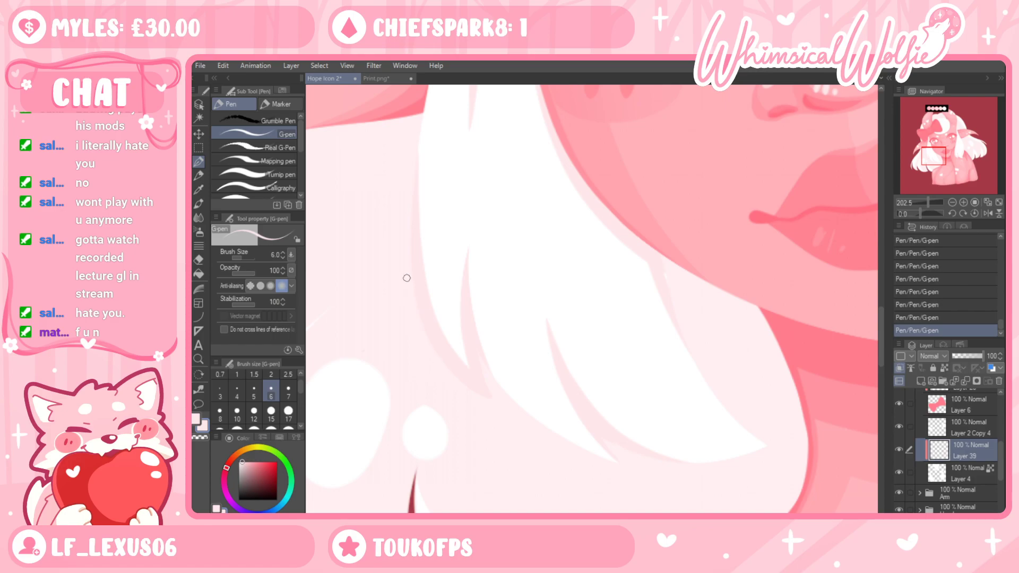
Trim the shadow in the lock's first split with the Hard eraser at size 12
key("e")
left_click_drag(494, 371, 481, 325)
left_click_drag(475, 242, 502, 391)
left_click_drag(476, 237, 489, 269)
Shade the upper part of the lock between the bow and the eye in pale pink with the G-pen at size 15
mouse_move(530, 120)
left_mouse_down()
mouse_move(521, 311)
mouse_move(540, 356)
left_mouse_up()
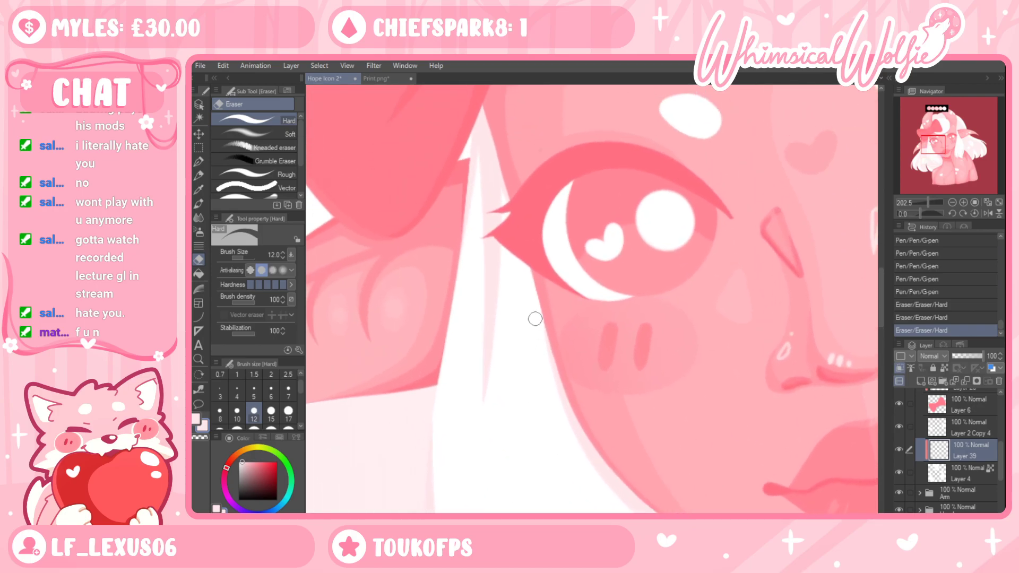
key("p")
mouse_move(472, 160)
left_mouse_down()
mouse_move(480, 149)
mouse_move(490, 253)
mouse_move(509, 172)
left_mouse_up()
left_click(254, 412)
left_click(271, 412)
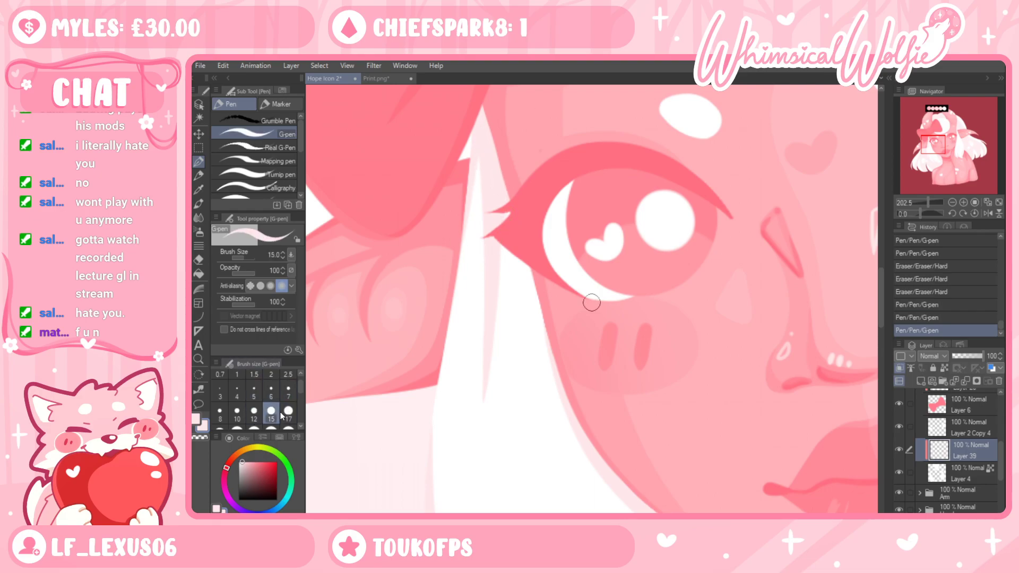
left_click_drag(503, 219, 514, 169)
mouse_move(534, 273)
left_mouse_down()
mouse_move(564, 398)
mouse_move(532, 272)
left_mouse_up()
key("ctrl+z")
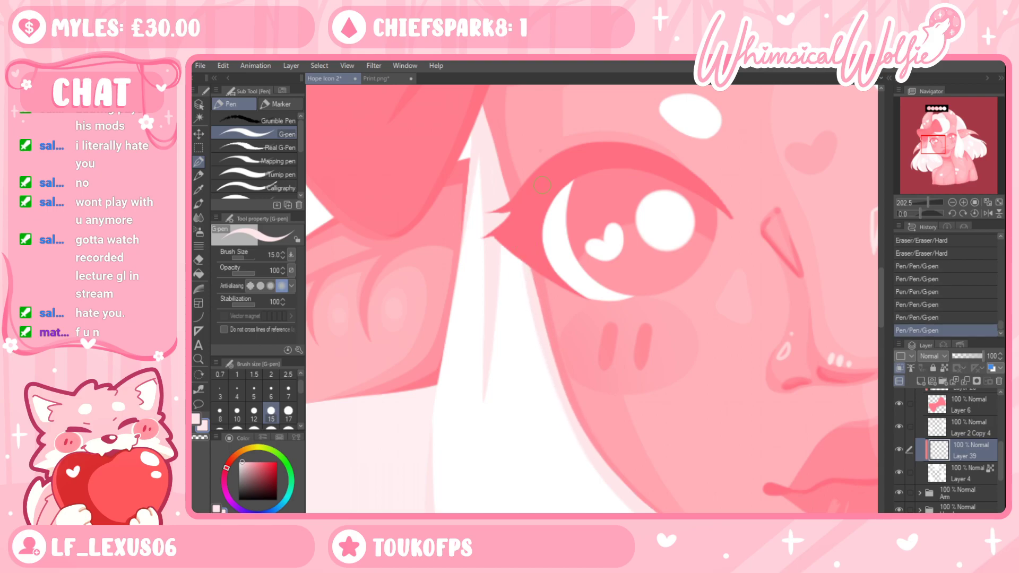
mouse_move(496, 239)
left_mouse_down()
mouse_move(517, 263)
mouse_move(451, 292)
left_mouse_up()
Shade the root of the other front lock beside the ear with the G-pen at size 15, trimming it with the Hard eraser at size 12
left_click(198, 358)
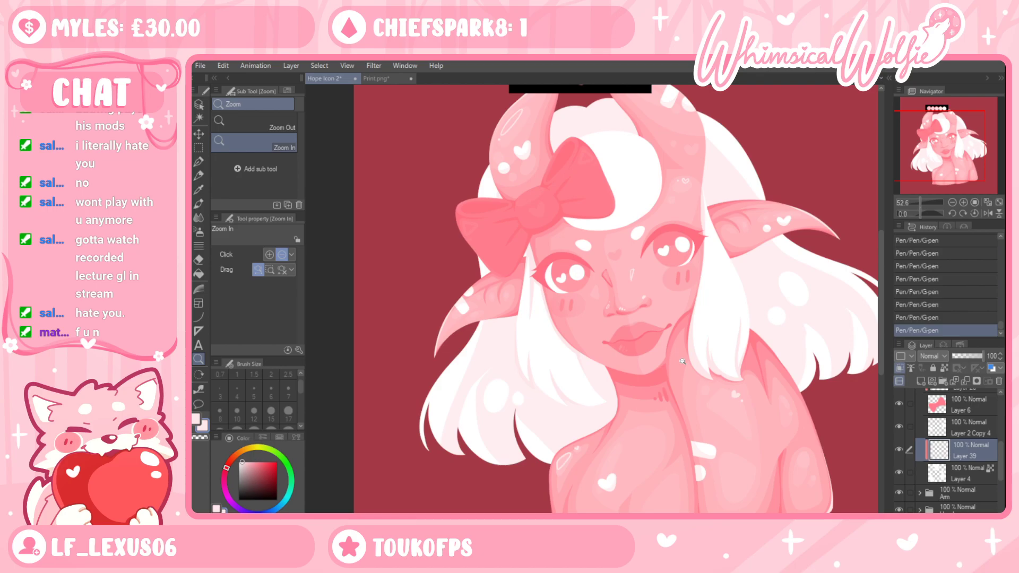
left_click_drag(715, 239, 739, 229)
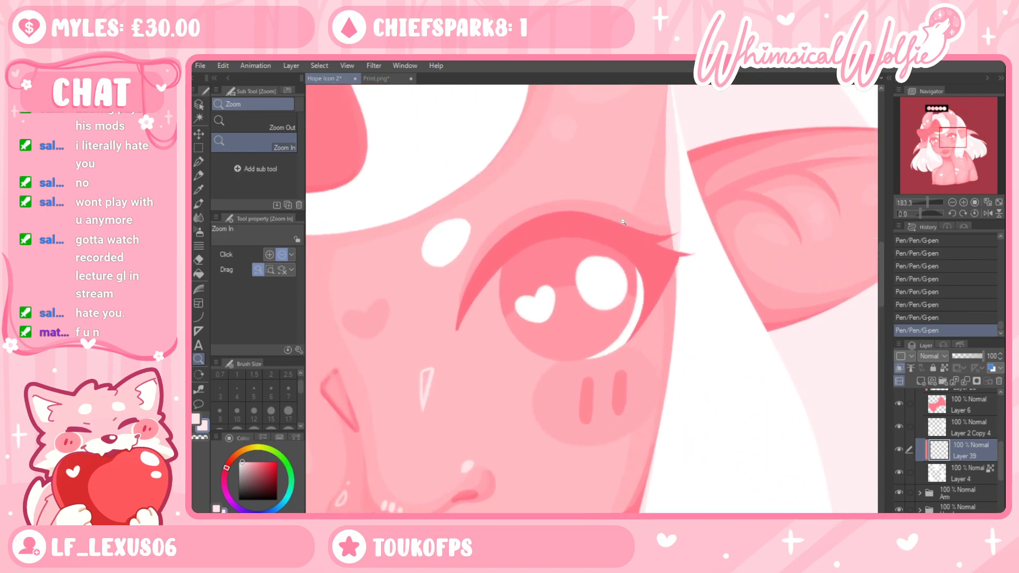
left_click(198, 165)
mouse_move(680, 287)
left_mouse_down()
mouse_move(634, 351)
mouse_move(636, 247)
left_mouse_up()
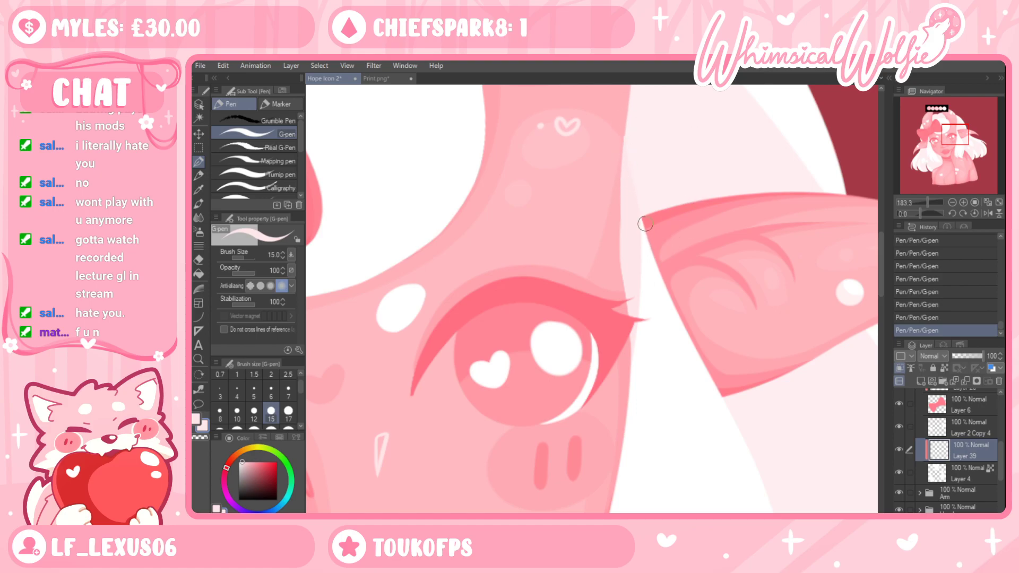
key("ctrl+z")
key("ctrl+z")
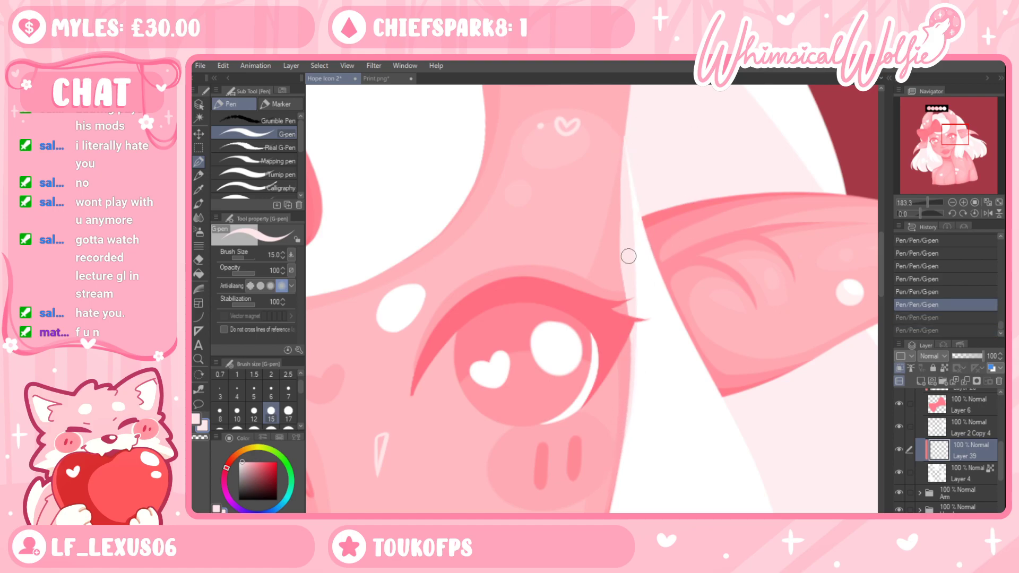
key("ctrl+y")
key("ctrl+y")
key("e")
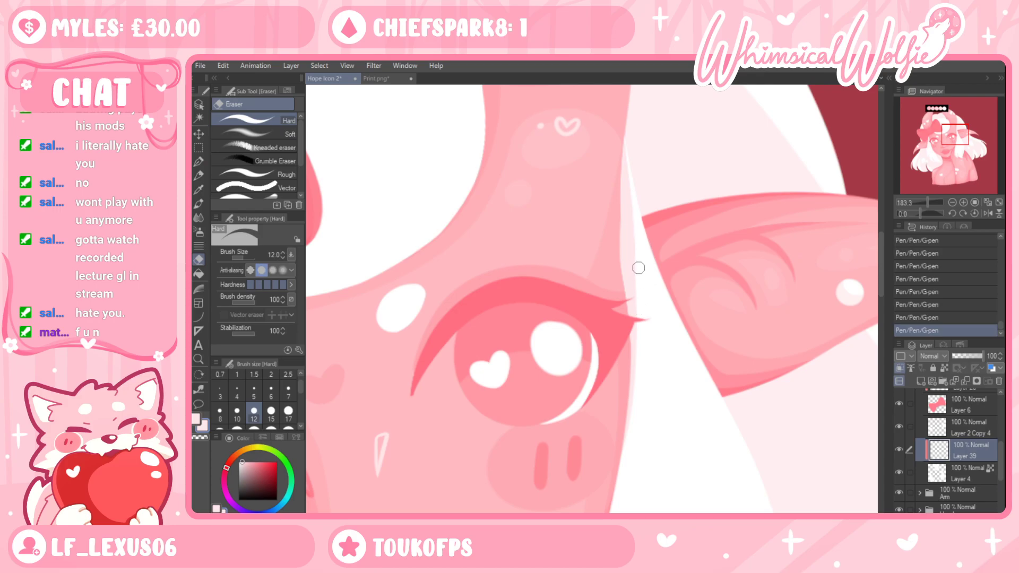
mouse_move(629, 160)
left_mouse_down()
mouse_move(625, 129)
mouse_move(641, 148)
left_mouse_up()
Recolour the front locks and bangs on Layer 4 in pale pink with the G-pen at size 250
left_click(199, 359)
left_click_drag(666, 294, 594, 300)
left_click_drag(603, 414, 613, 411)
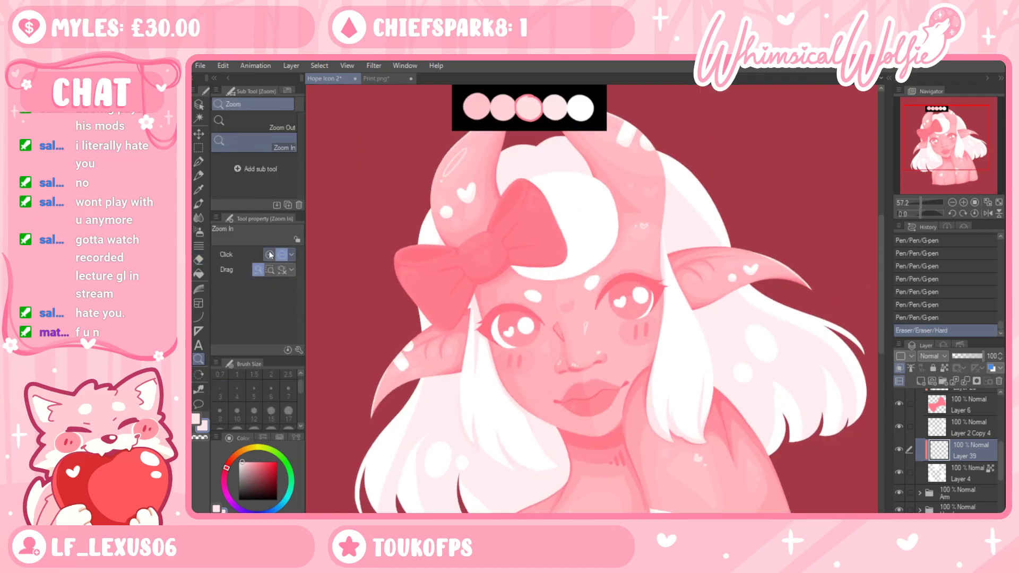
left_click(199, 190)
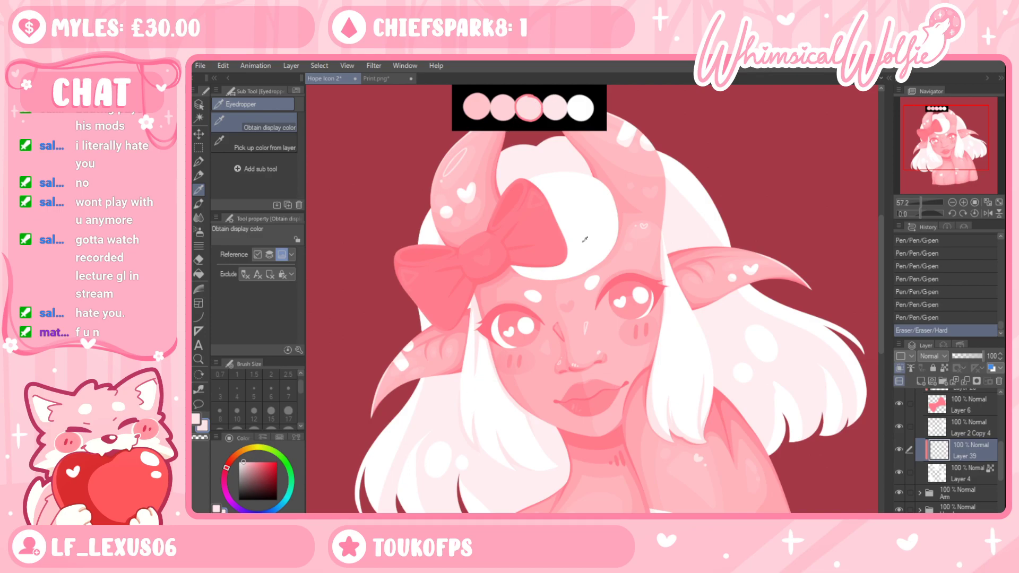
left_click(198, 359)
mouse_move(584, 296)
left_mouse_down()
mouse_move(567, 296)
mouse_move(584, 296)
left_mouse_up()
left_click(966, 475)
left_click_drag(756, 308, 712, 397)
key("i")
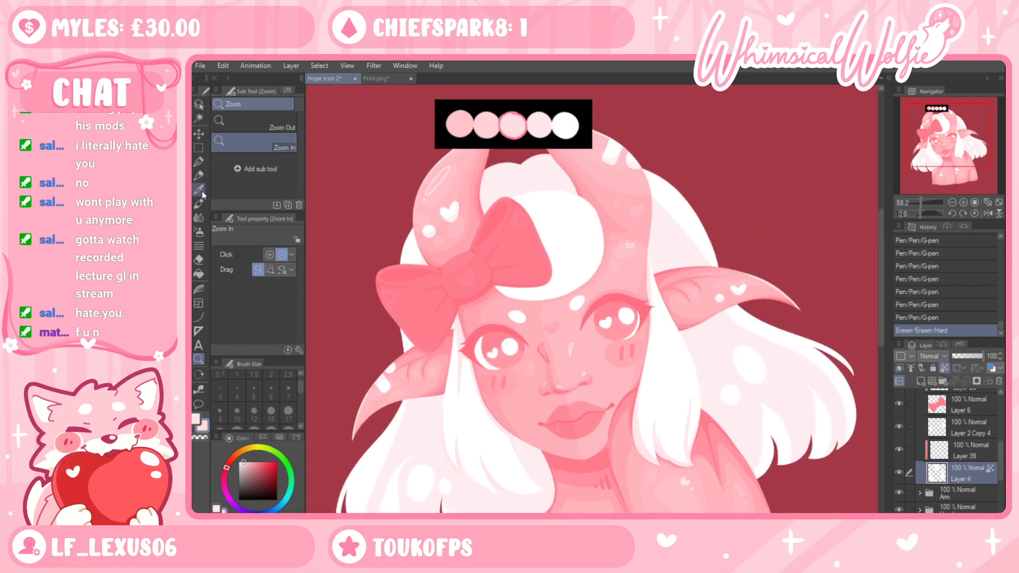
key("p")
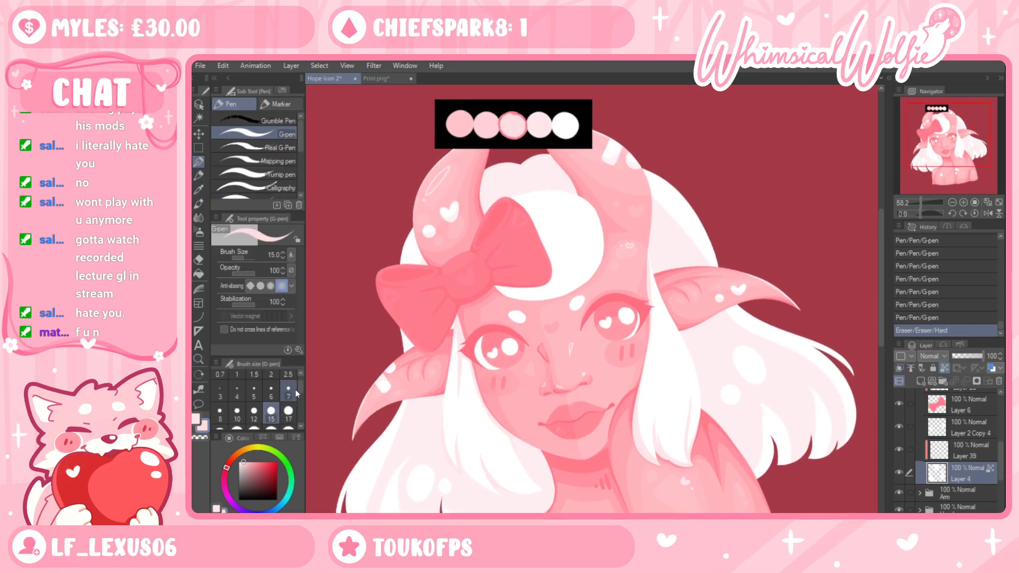
mouse_move(462, 465)
left_mouse_down()
mouse_move(478, 414)
mouse_move(528, 485)
left_mouse_up()
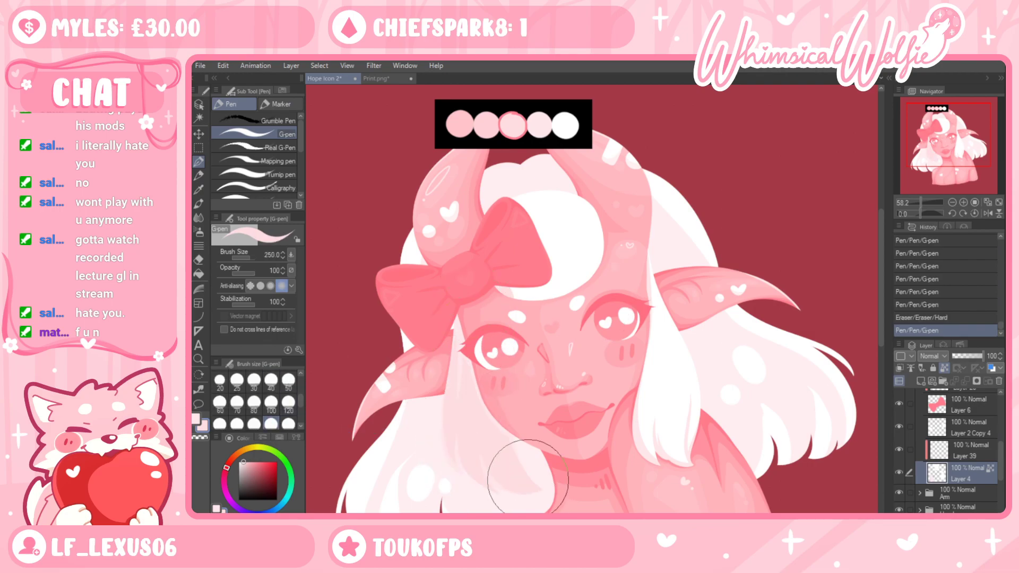
mouse_move(670, 472)
left_mouse_down()
mouse_move(648, 259)
mouse_move(662, 338)
mouse_move(634, 489)
left_mouse_up()
left_click_drag(696, 400, 632, 492)
mouse_move(616, 211)
left_mouse_down()
mouse_move(504, 314)
mouse_move(609, 211)
left_mouse_up()
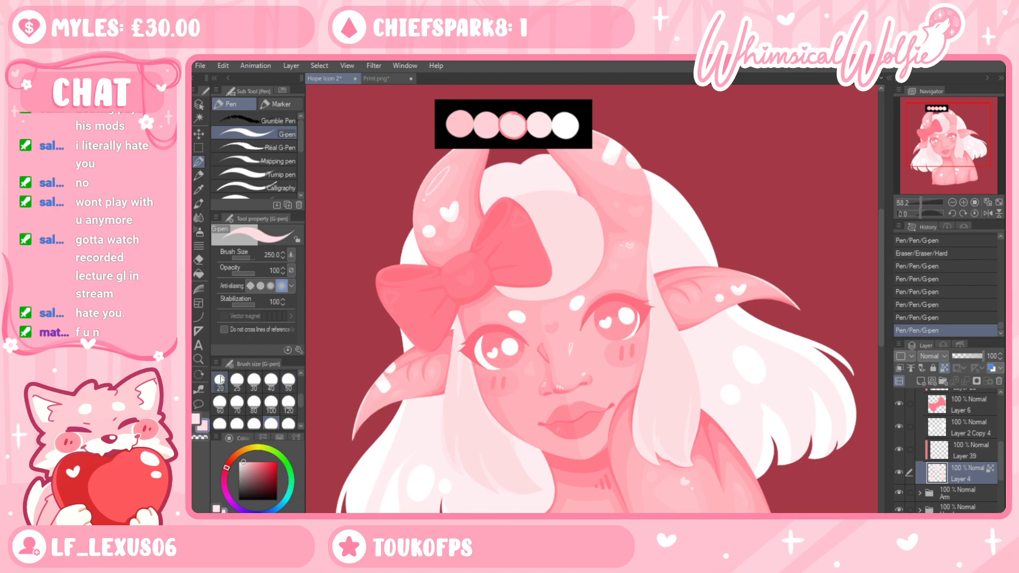
Compare the hair colours with the reference illustration in Print.png, then return to Hope Icon 2
left_click(198, 359)
left_click(696, 368, "alt")
left_click_drag(659, 310, 699, 287)
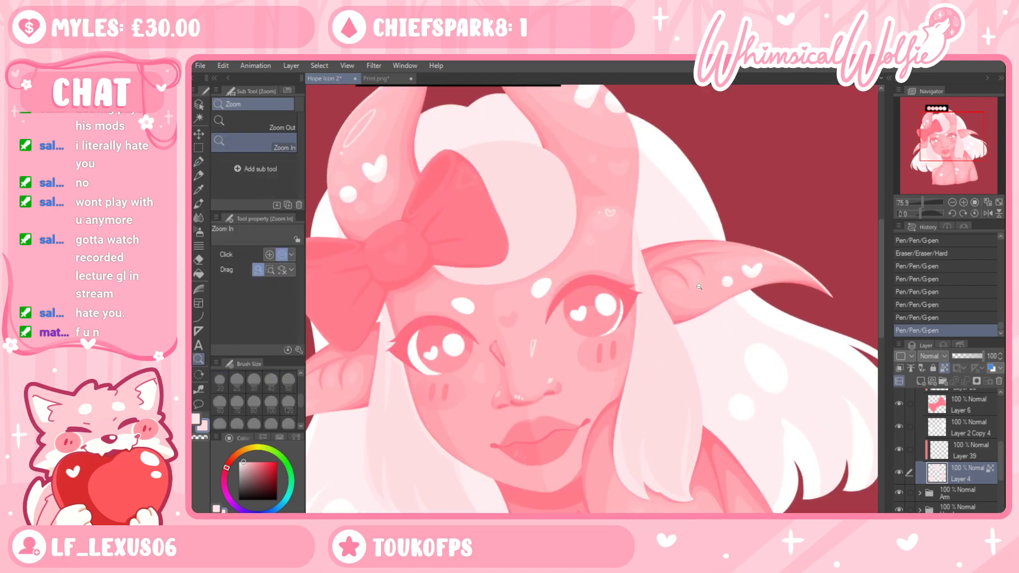
left_click(396, 78)
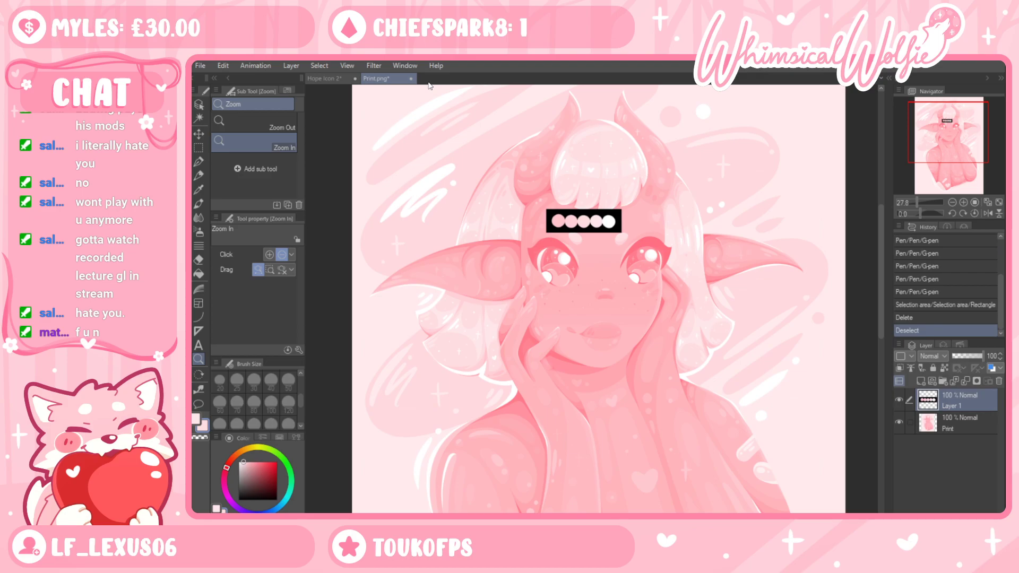
left_click(323, 80)
Sample a lighter pink from the swatch palette and repaint the hair on Layer 4 with the G-pen at size 250
left_click_drag(610, 301, 566, 327)
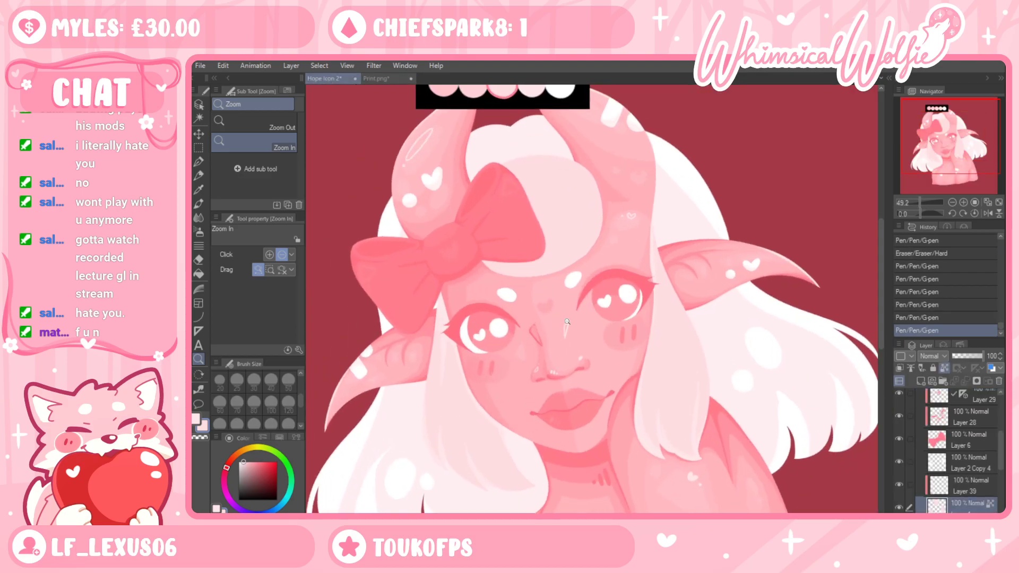
left_click(199, 175)
left_click(199, 189)
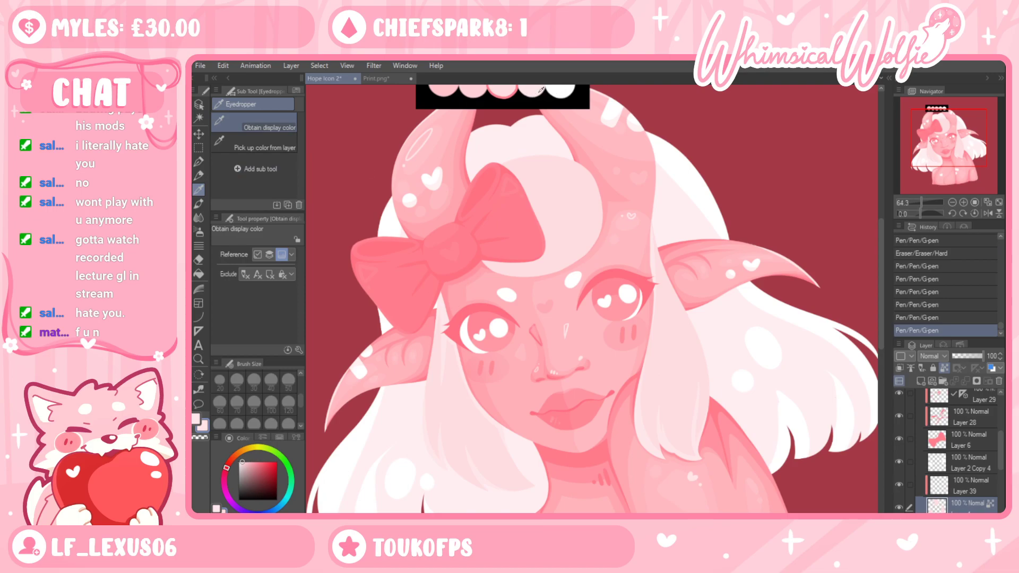
key("m")
key("p")
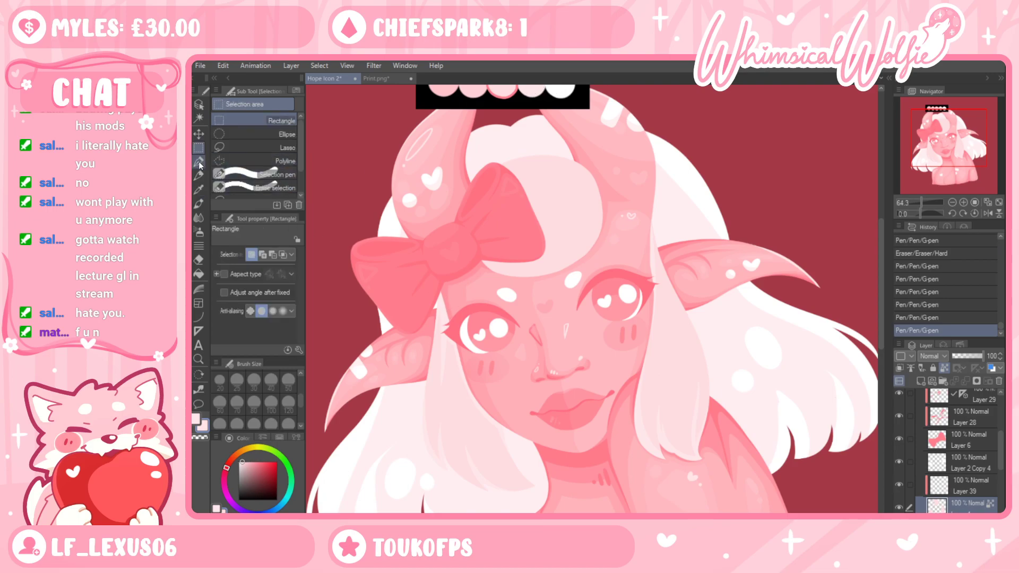
left_click_drag(441, 467, 467, 377)
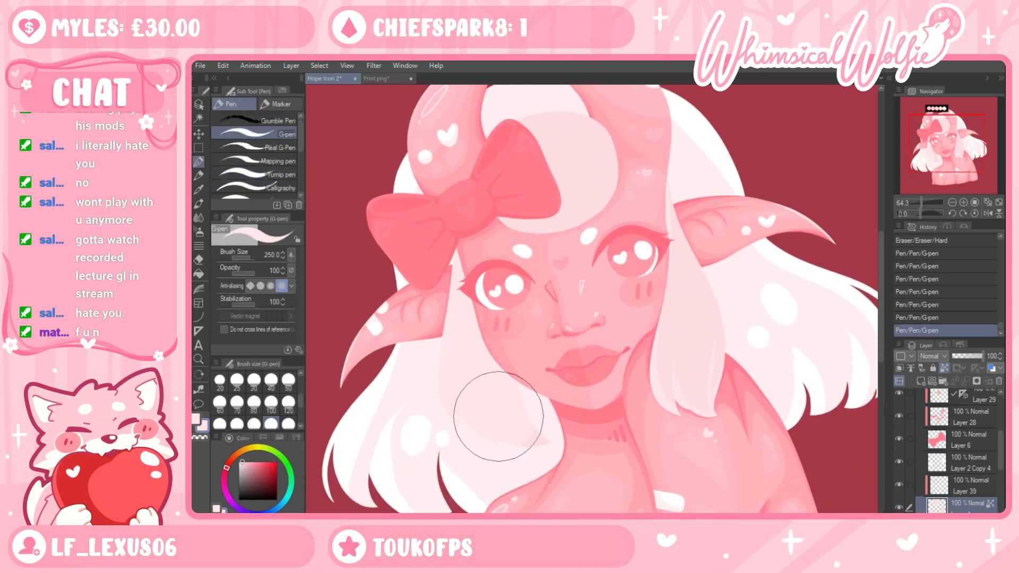
scroll(704, 246, "up", 3)
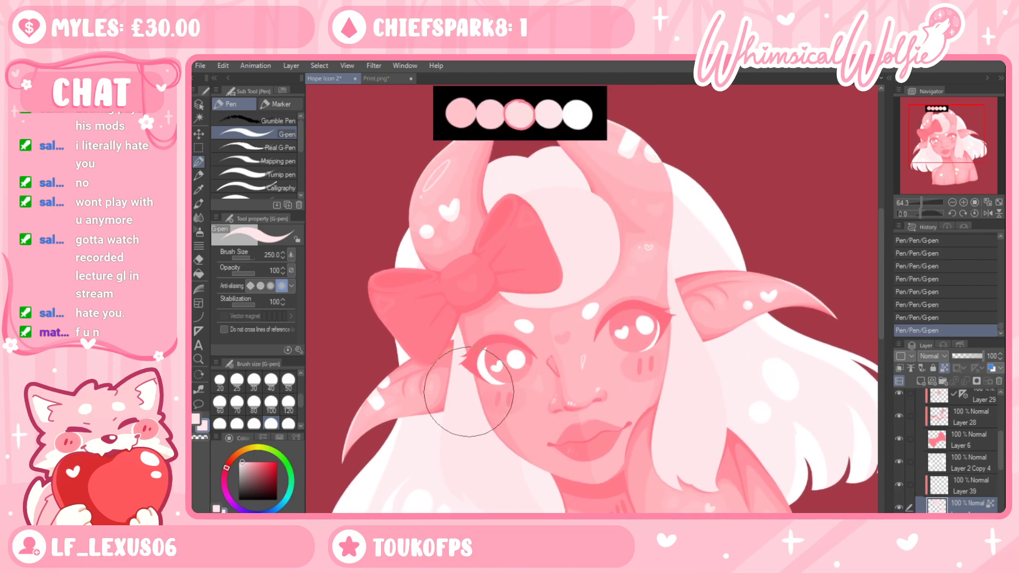
Lock the transparent pixels of Layer 39 and try recolouring its lock shading in white with the G-pen at size 250
left_click(960, 486)
left_click(943, 367)
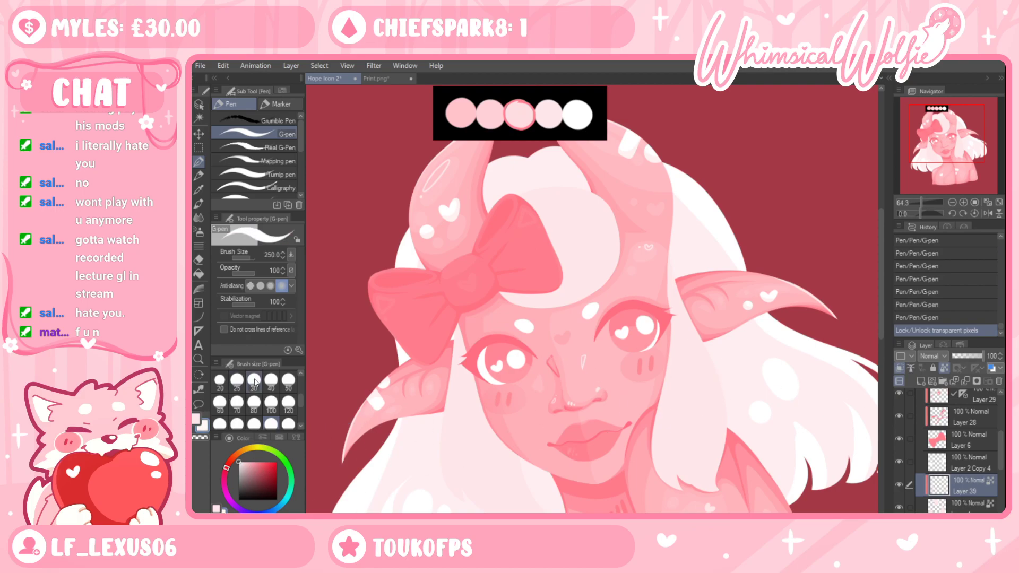
scroll(549, 403, "down", 2)
left_click_drag(564, 473, 697, 407)
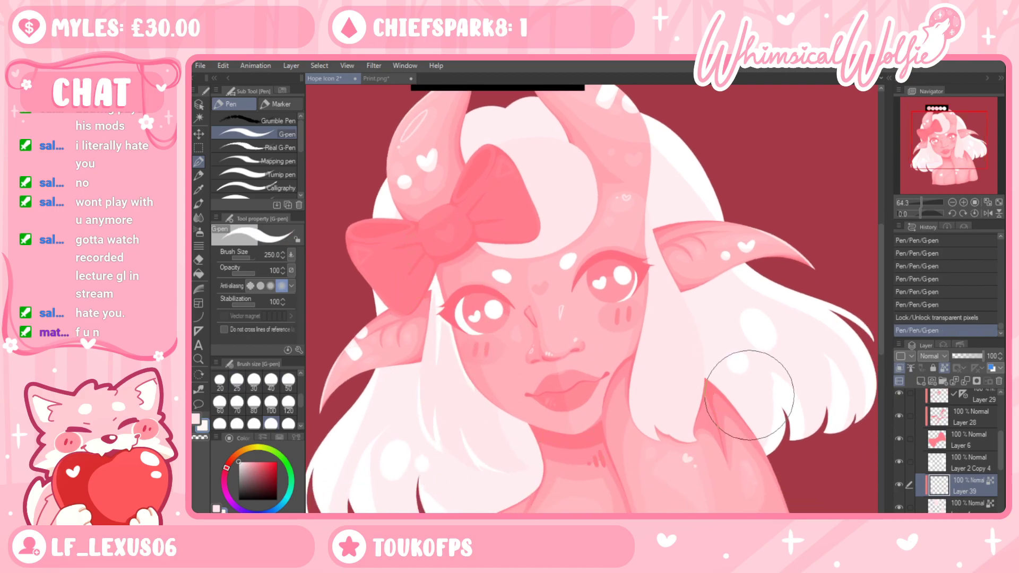
key("ctrl+z")
Recolour the lock shading on Layer 39 in a sampled pale pink with the G-pen at size 250
key("i")
left_click_drag(495, 259, 492, 300)
key("p")
scroll(450, 382, "down", 2)
left_click_drag(450, 383, 484, 387)
mouse_move(439, 347)
left_mouse_down()
mouse_move(557, 480)
mouse_move(452, 348)
left_mouse_up()
left_click_drag(518, 251, 518, 337)
Sample a deeper pink from the swatch palette and repaint the shading of both front locks on Layer 39 at size 250
left_click(200, 189)
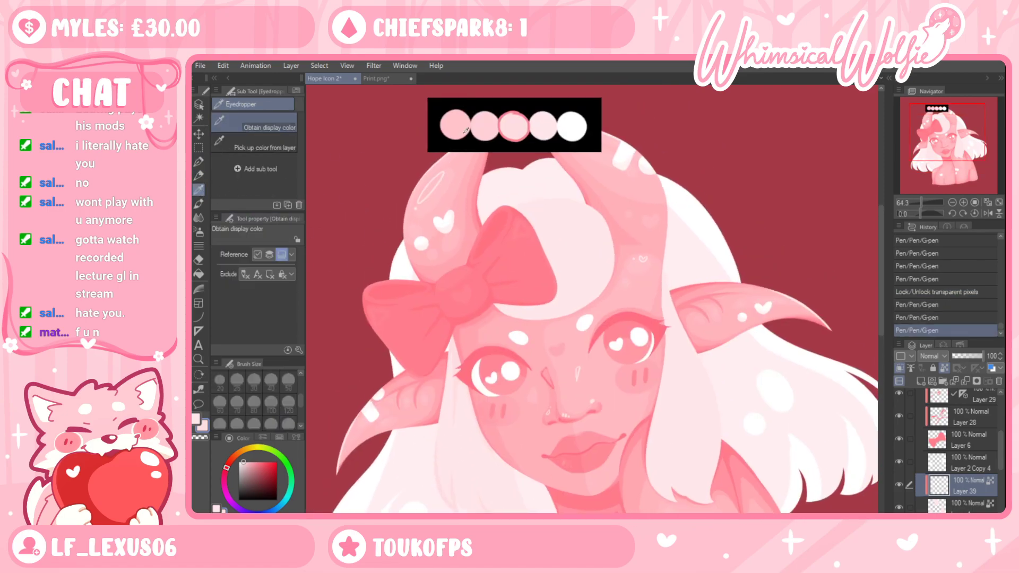
left_click(199, 162)
left_click_drag(475, 376, 469, 298)
left_click_drag(446, 345, 439, 391)
left_click_drag(532, 455, 537, 483)
mouse_move(682, 298)
left_mouse_down()
mouse_move(670, 236)
mouse_move(648, 457)
left_mouse_up()
left_click_drag(703, 261, 686, 505)
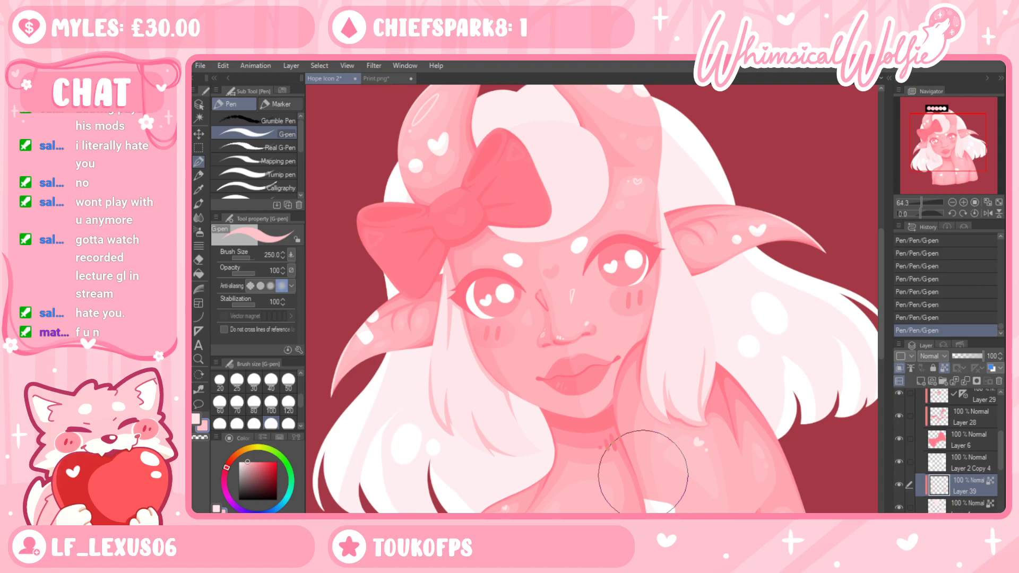
Unlock the transparent pixels of Layer 39 and set the G-pen to size 30 for work on the bangs
left_click(944, 368)
left_click(198, 359)
left_click_drag(461, 145, 469, 142)
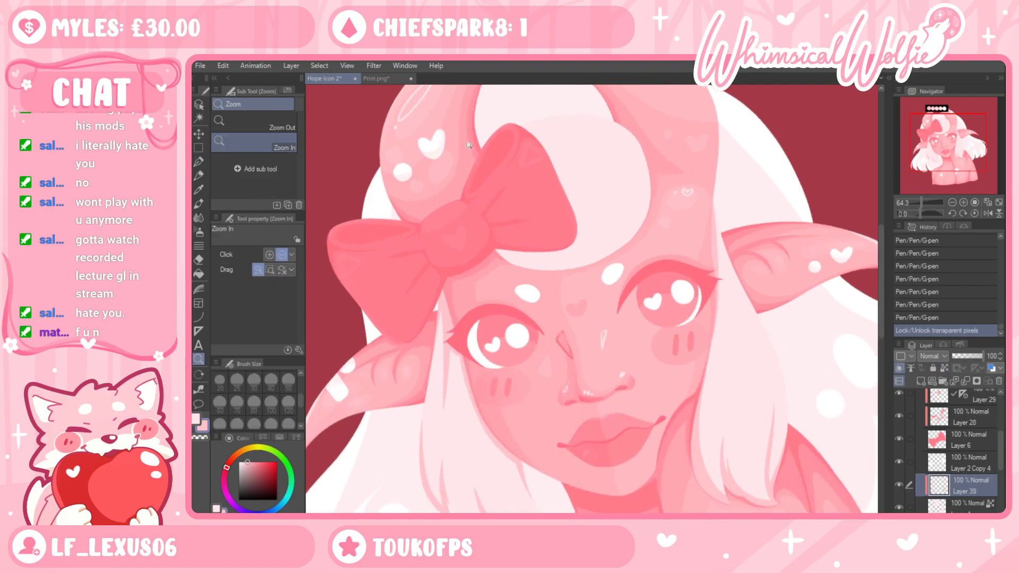
left_click_drag(455, 436, 472, 413)
left_click(199, 190)
left_click(199, 162)
left_click_drag(610, 175, 517, 343)
left_click_drag(553, 162, 540, 234)
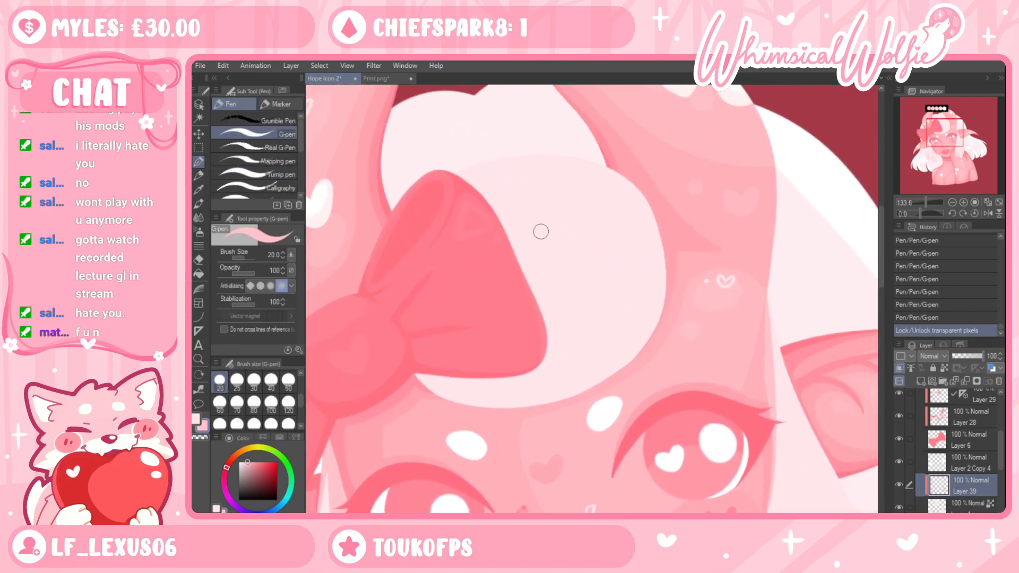
left_click(253, 380)
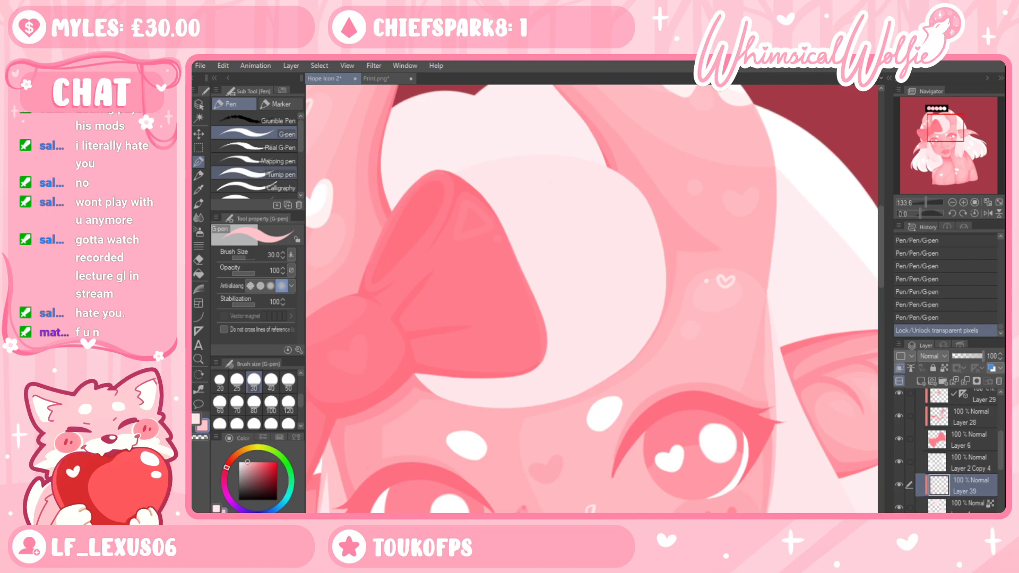
Try drawing a shading line along the upper edge of the rounded bang on Layer 39
left_click_drag(455, 183, 610, 162)
key("ctrl+z")
left_click_drag(456, 180, 626, 175)
key("ctrl+z")
mouse_move(455, 177)
left_mouse_down()
mouse_move(587, 161)
mouse_move(702, 249)
mouse_move(700, 319)
mouse_move(744, 325)
left_mouse_up()
key("ctrl+space")
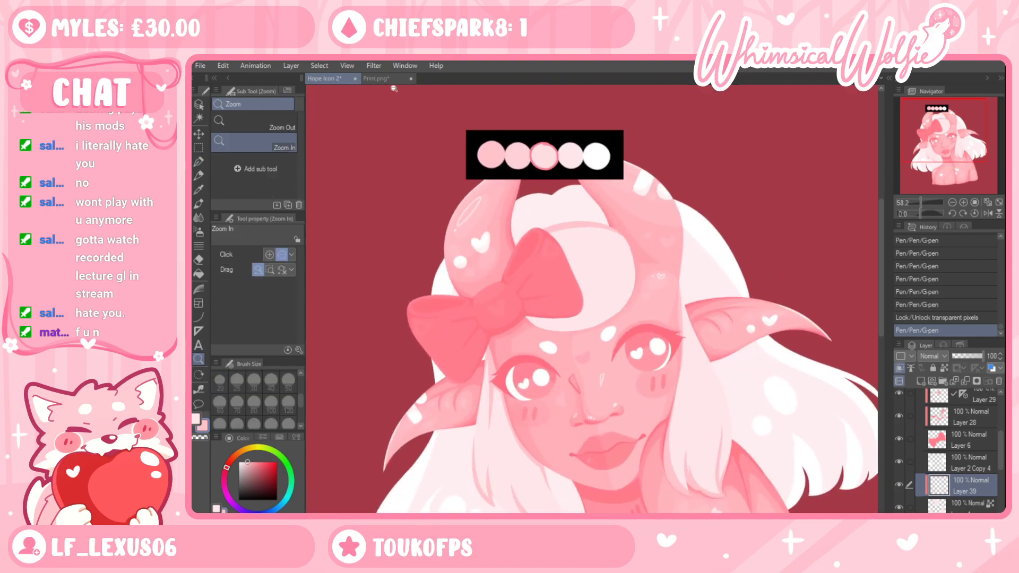
Check the Print.png reference and redraw the shading line along the bang's upper edge on Layer 39 with the G-pen at size 30
left_click(377, 78)
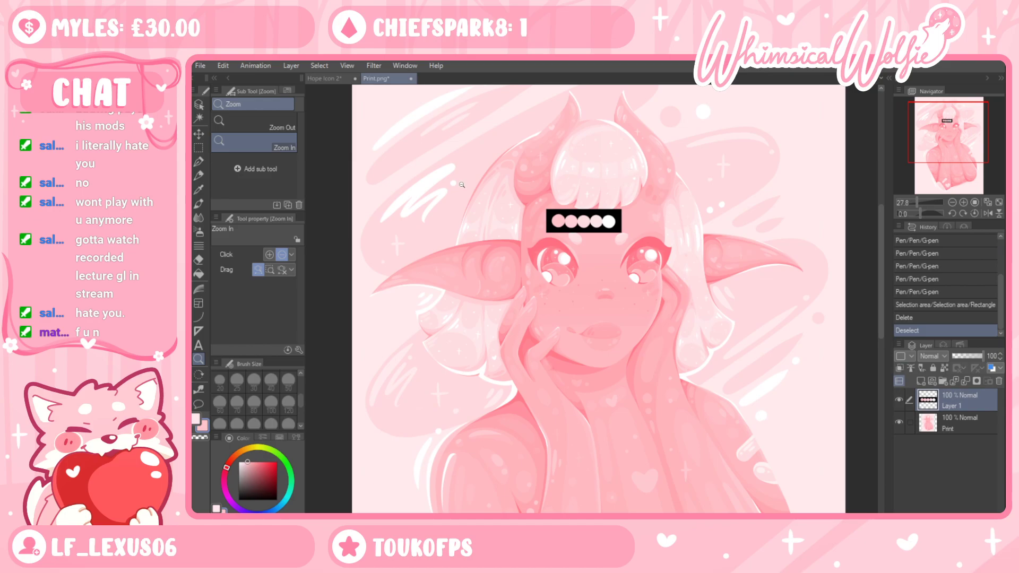
left_click(324, 78)
left_click_drag(647, 316, 652, 354)
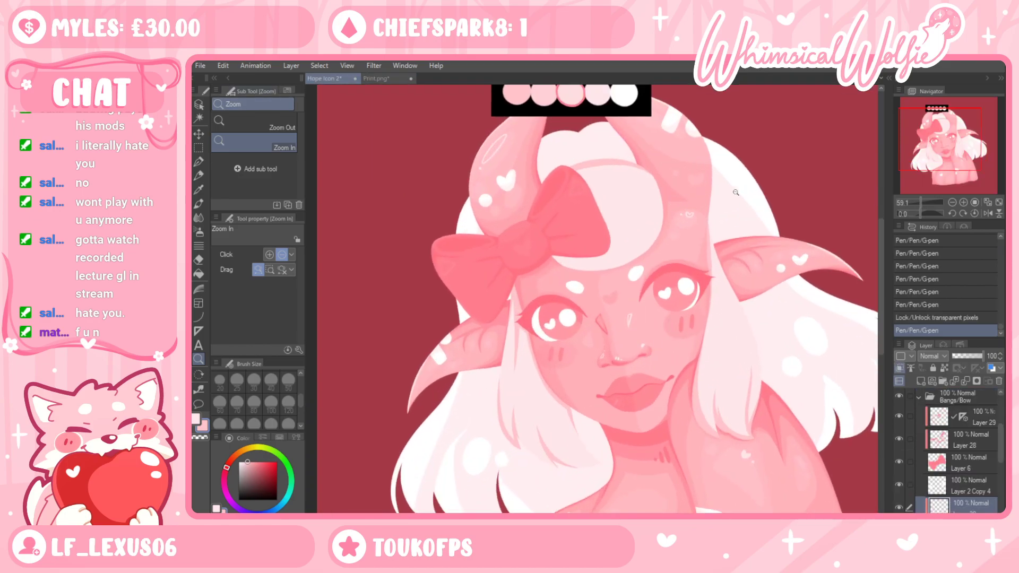
left_click(732, 192)
key("p")
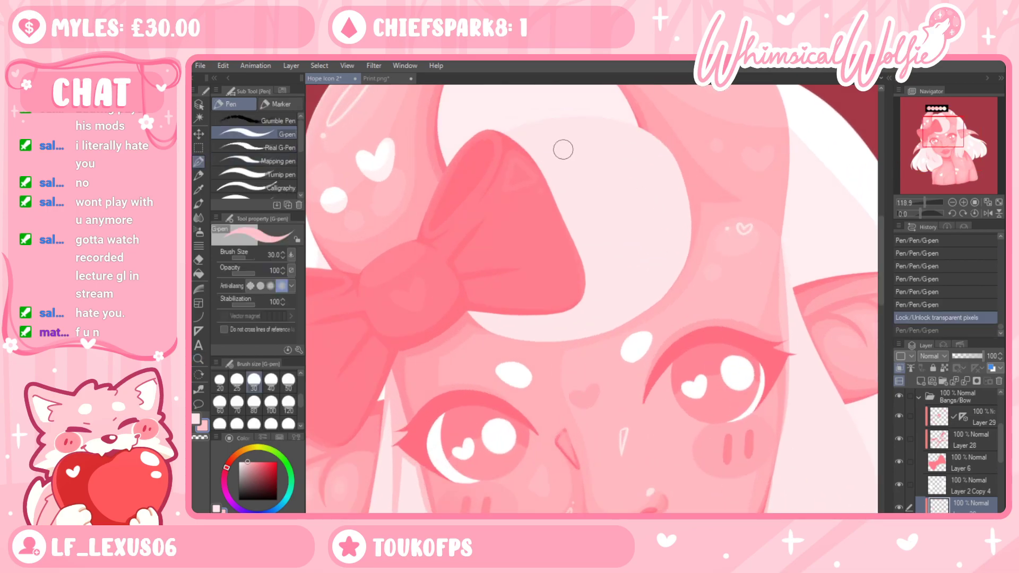
mouse_move(502, 133)
left_mouse_down()
mouse_move(596, 117)
mouse_move(673, 152)
left_mouse_up()
key("ctrl+z")
mouse_move(482, 147)
left_mouse_down()
mouse_move(585, 121)
mouse_move(687, 165)
left_mouse_up()
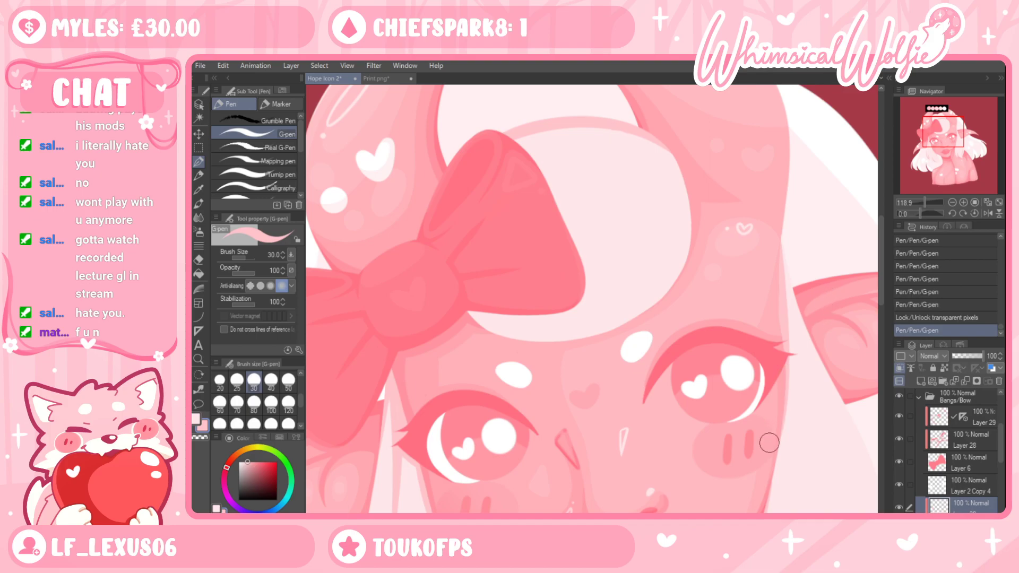
Try erasing small strand notches into the lower edge of the bangs on Layer 4 with the Hard eraser at size 12
left_click(199, 359)
left_click_drag(669, 297, 720, 320)
scroll(974, 496, "down", 2)
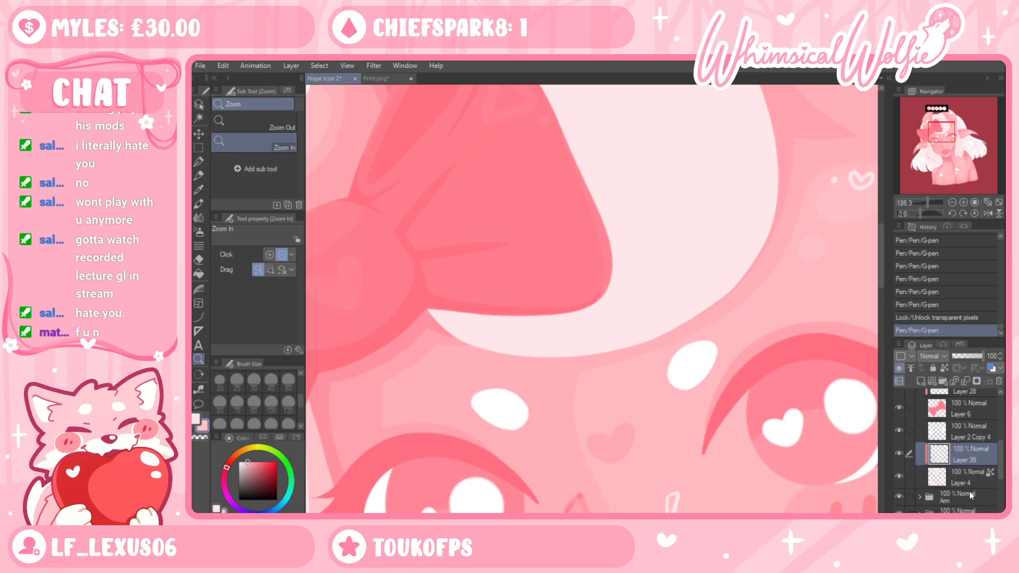
left_click(968, 482)
key("e")
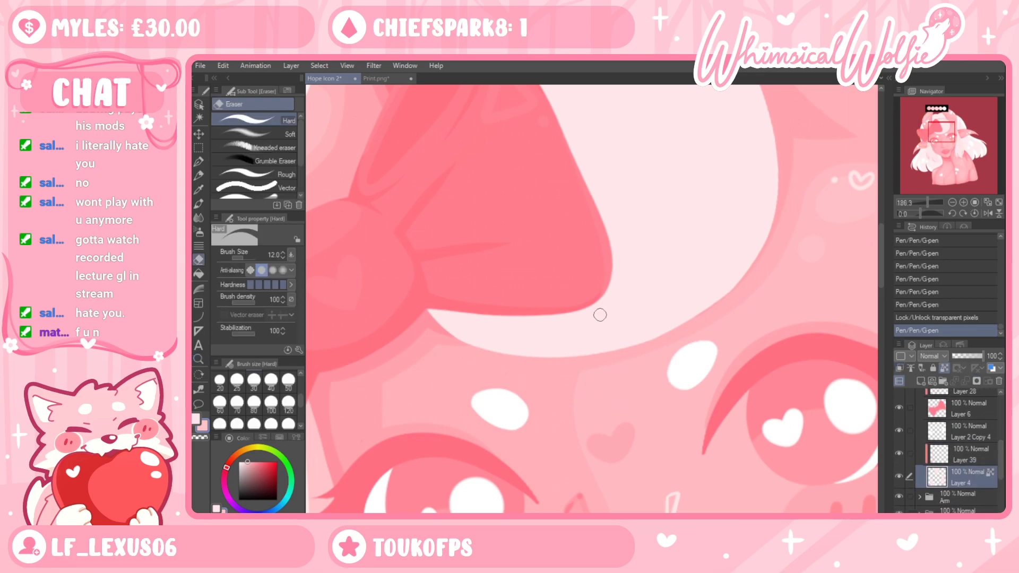
mouse_move(539, 366)
left_mouse_down()
mouse_move(561, 319)
mouse_move(552, 358)
left_mouse_up()
key("ctrl+z")
key("ctrl+y")
key("ctrl+z")
key("ctrl+y")
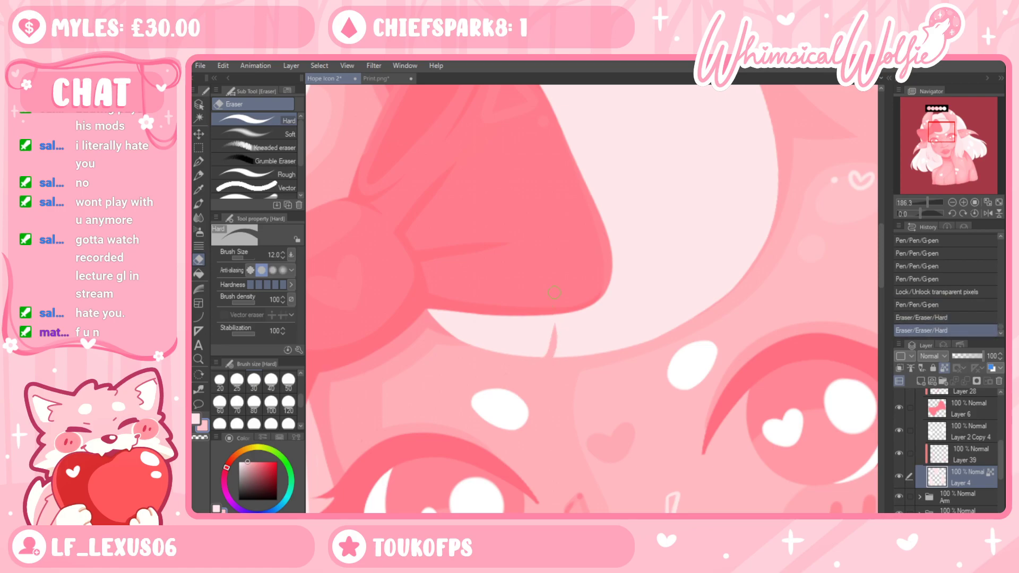
key("ctrl+z")
mouse_move(651, 350)
left_mouse_down()
mouse_move(663, 277)
mouse_move(668, 345)
left_mouse_up()
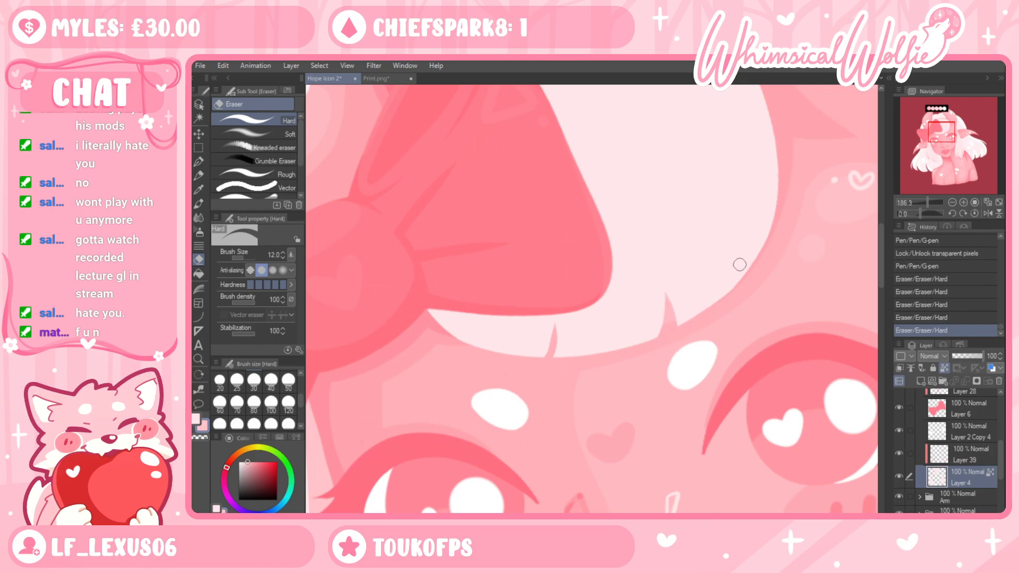
left_click_drag(754, 254, 752, 211)
key("ctrl+z")
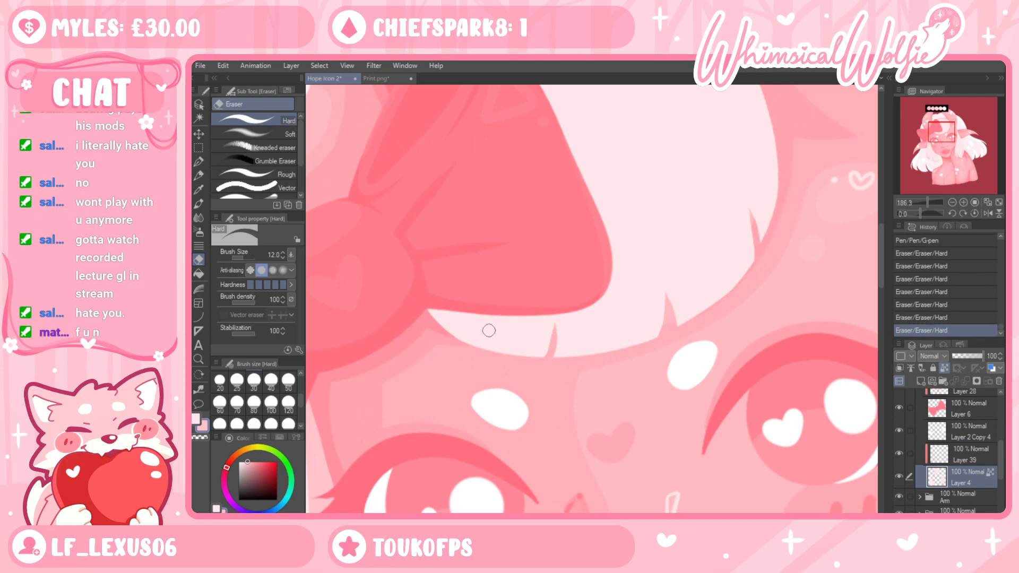
Undo all the notches erased from the bangs on Layer 4
left_click(198, 359)
left_click_drag(670, 350, 583, 351)
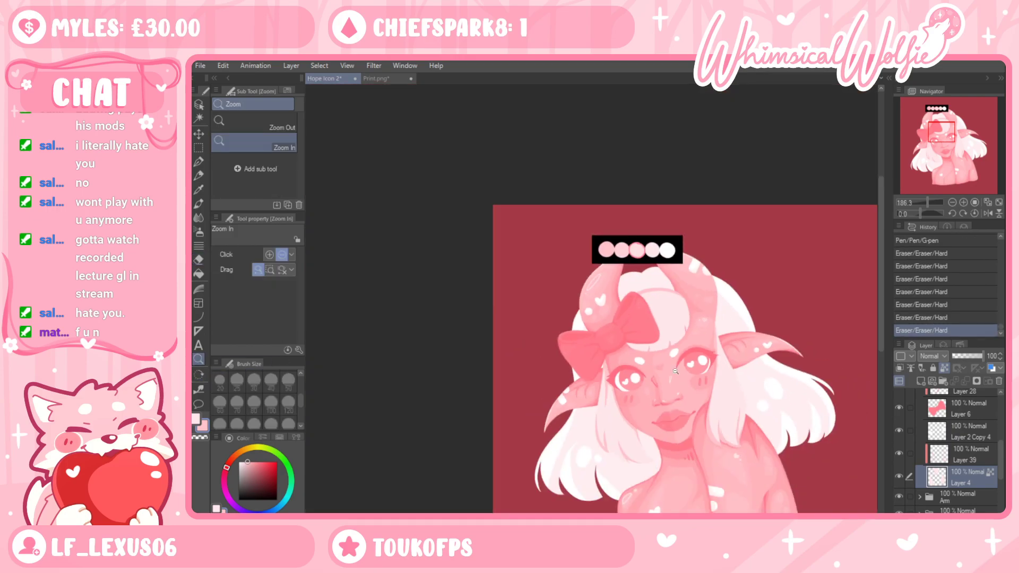
key("ctrl+z")
key("ctrl+z")
key("ctrl+z")
key("ctrl+z")
key("ctrl+z")
key("ctrl+z")
key("ctrl+z")
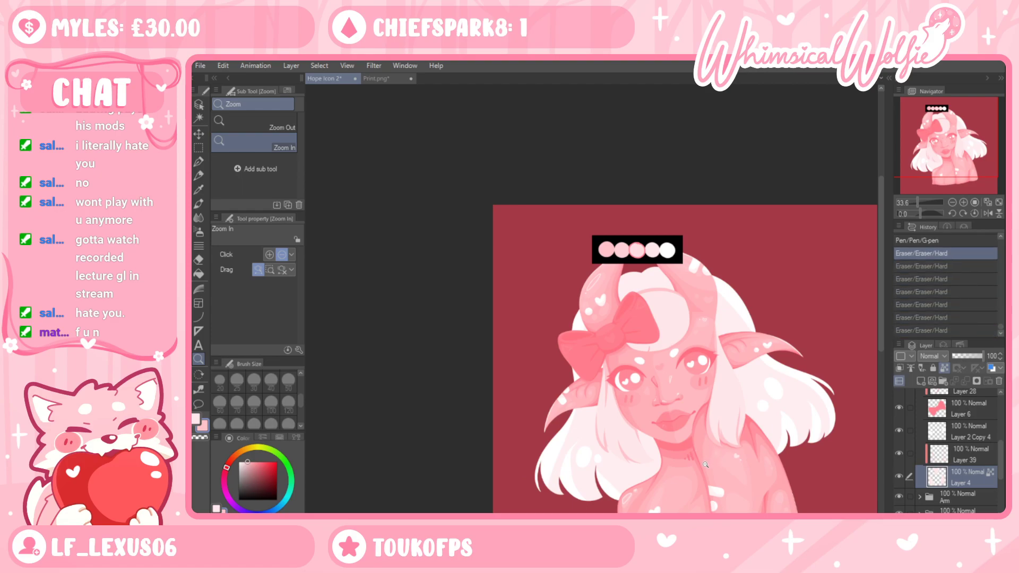
Add a new raster layer between Layer 39 and Layer 4 and sample the second pink of the swatch palette
left_click(719, 422)
left_click(661, 236)
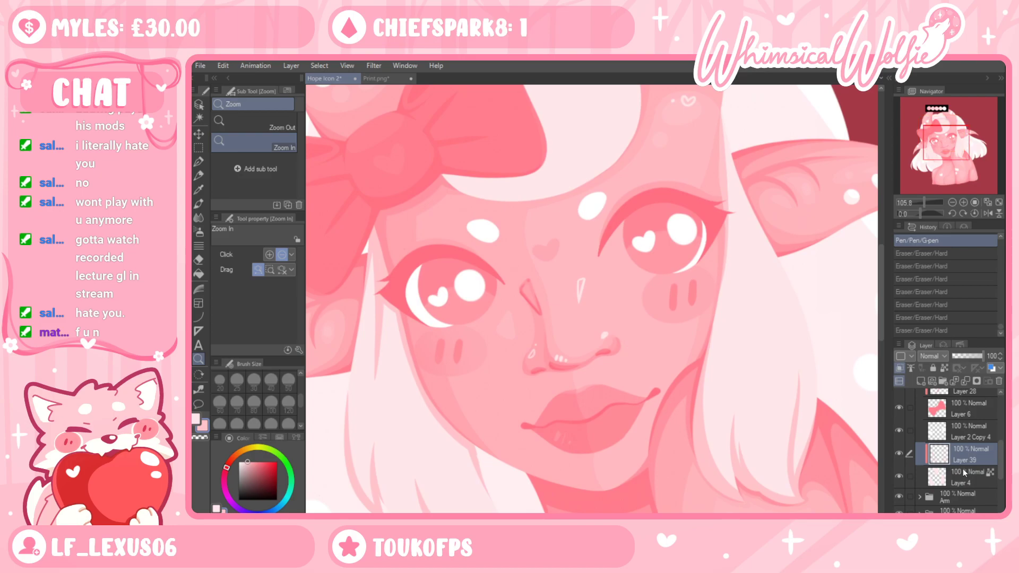
left_click(920, 381)
left_click_drag(599, 396, 509, 397)
left_click_drag(529, 188, 637, 188)
left_click(199, 191)
left_click(521, 223)
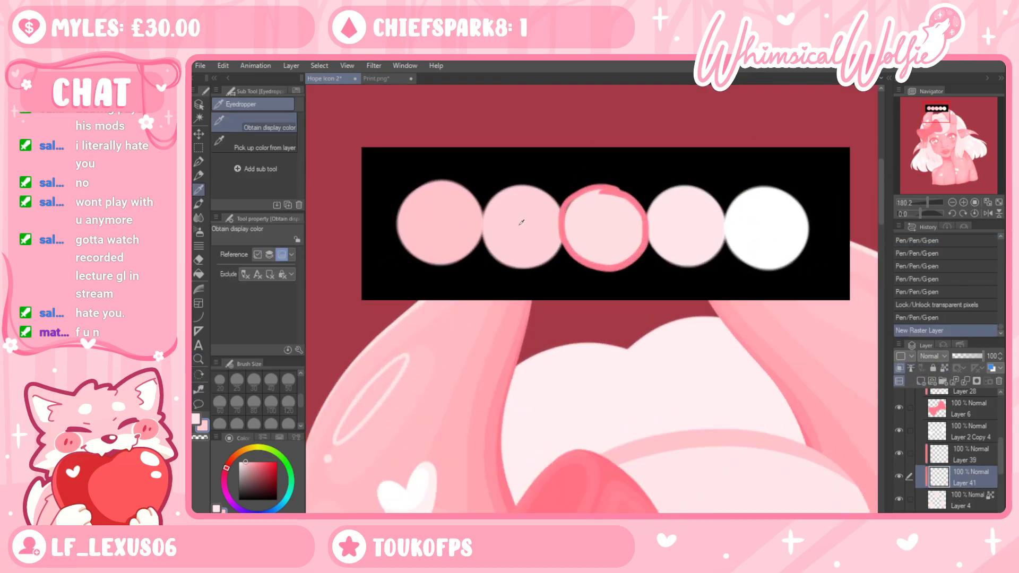
Try a long shading stroke along the front lock beneath the bow on Layer 41 with the G-pen at size 30
left_click_drag(566, 449, 608, 113)
left_click_drag(562, 348, 632, 114)
left_click_drag(632, 372, 636, 237)
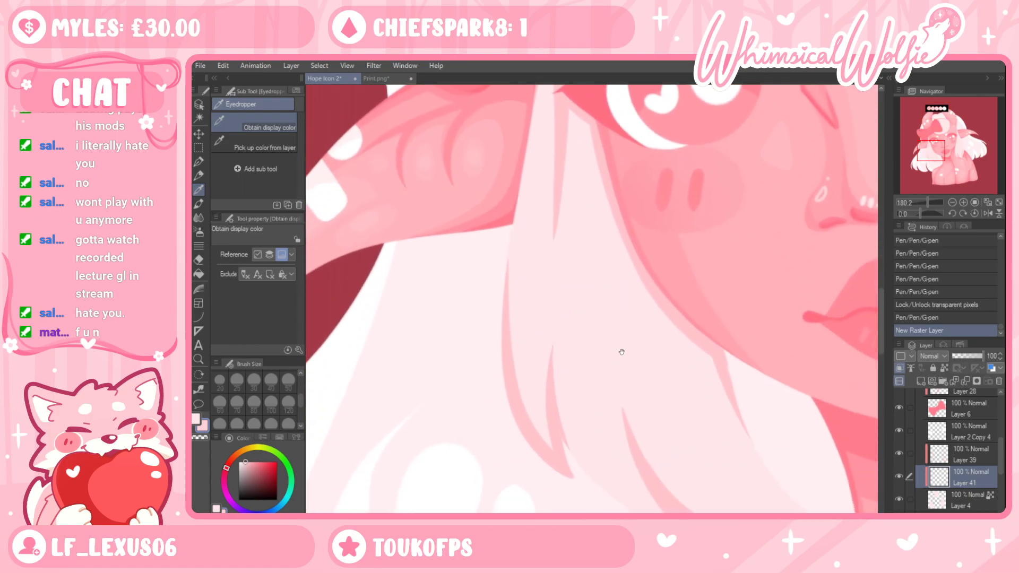
key("r")
left_click_drag(656, 416, 657, 379)
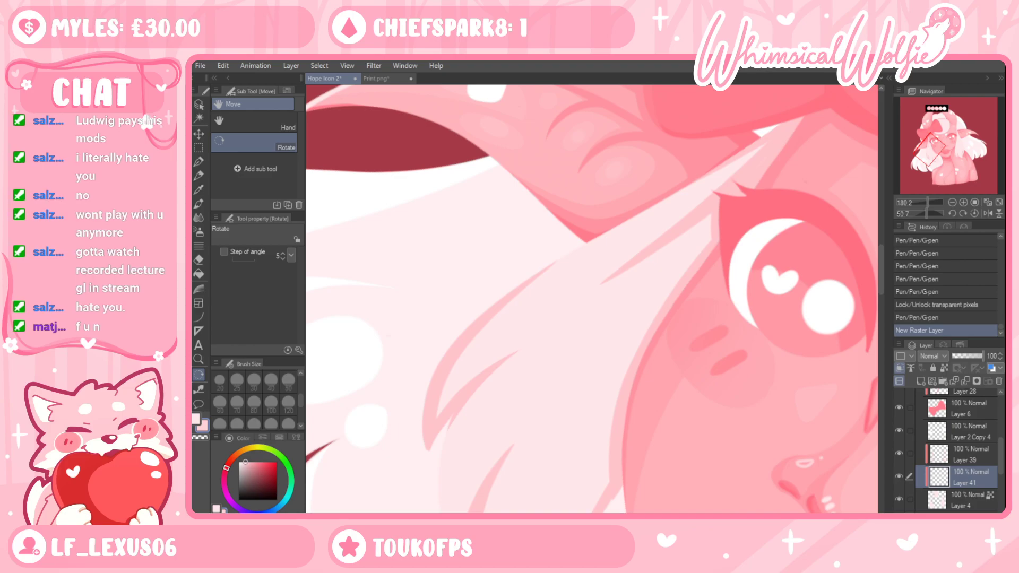
left_click(199, 161)
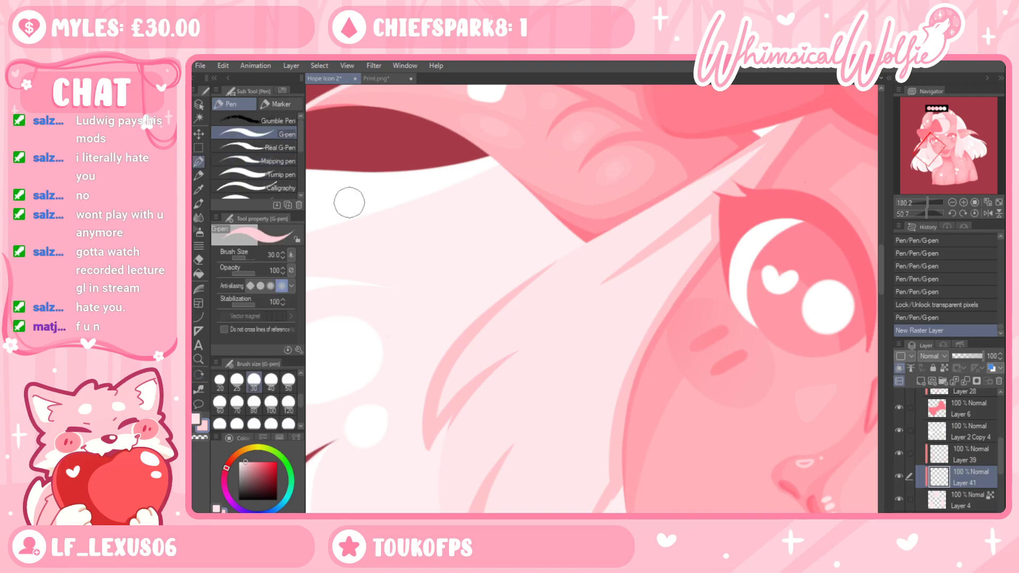
left_click_drag(442, 392, 651, 188)
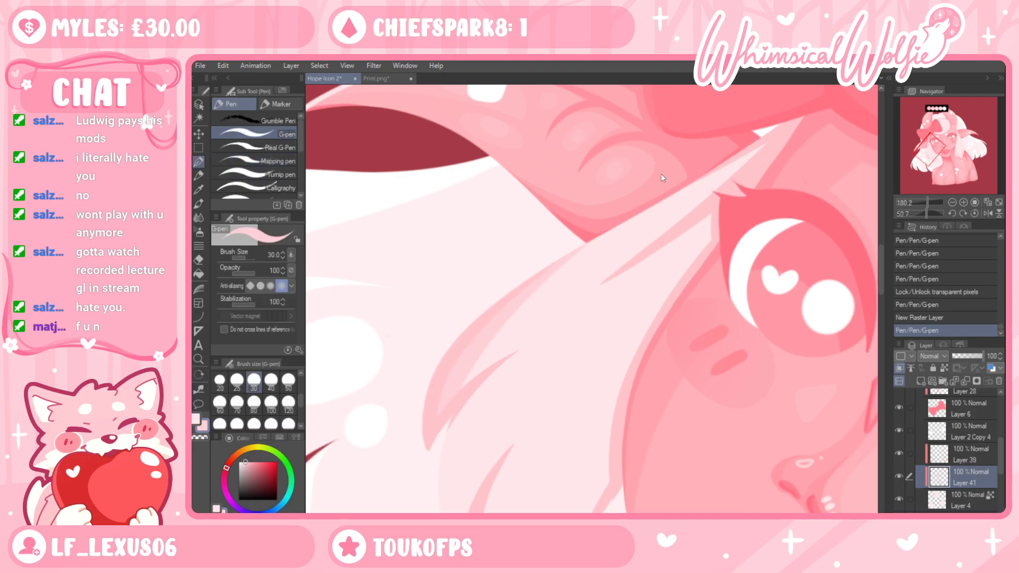
key("ctrl+z")
Draw a tapering pink strand up the front lock beneath the bow on Layer 41 with the G-pen at size 30
key("r")
left_click_drag(742, 341, 731, 229)
left_click(198, 161)
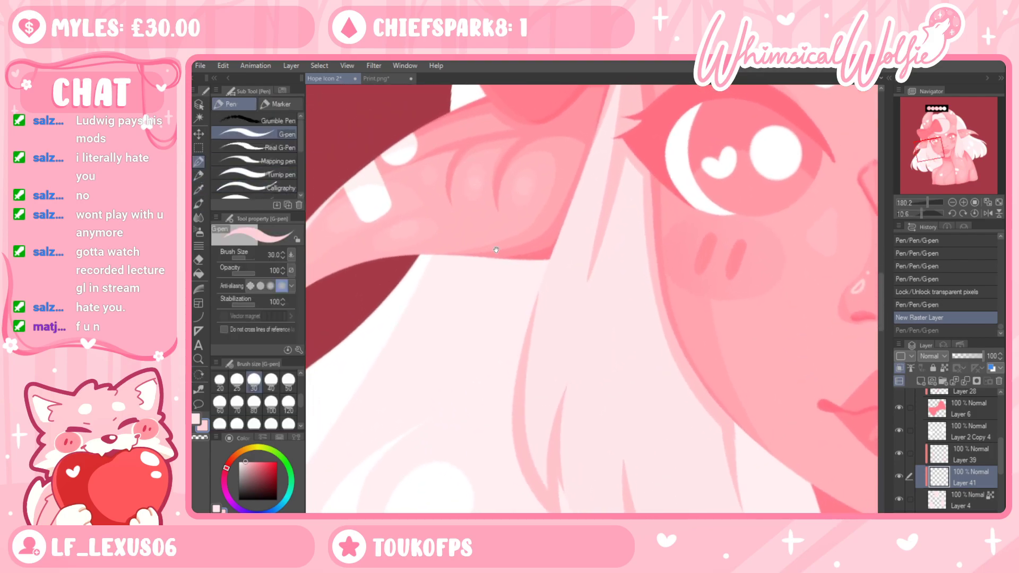
left_click_drag(461, 244, 427, 346)
left_click_drag(551, 408, 524, 333)
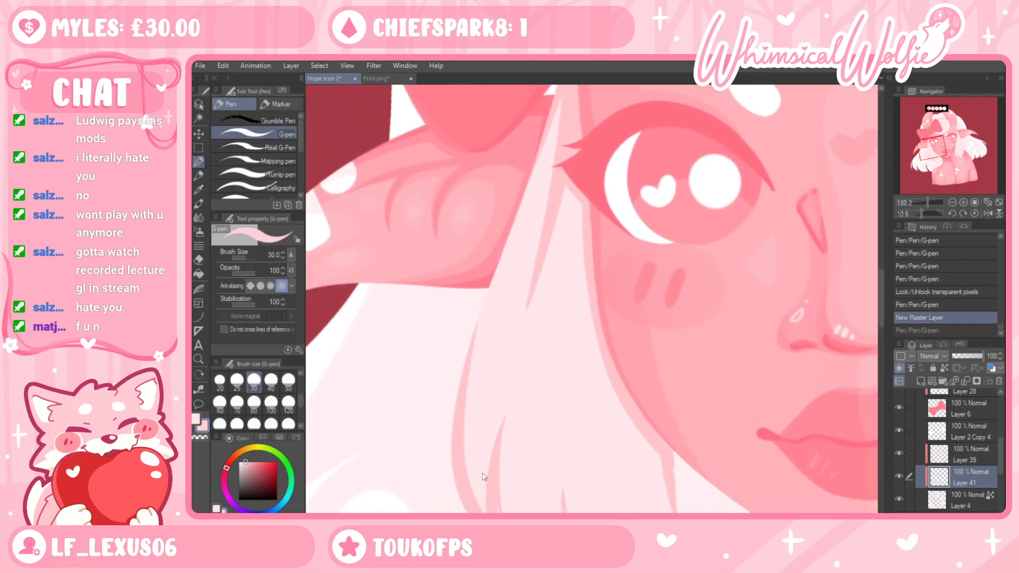
left_click_drag(485, 477, 502, 454)
mouse_move(500, 496)
left_mouse_down()
mouse_move(516, 255)
mouse_move(566, 98)
left_mouse_up()
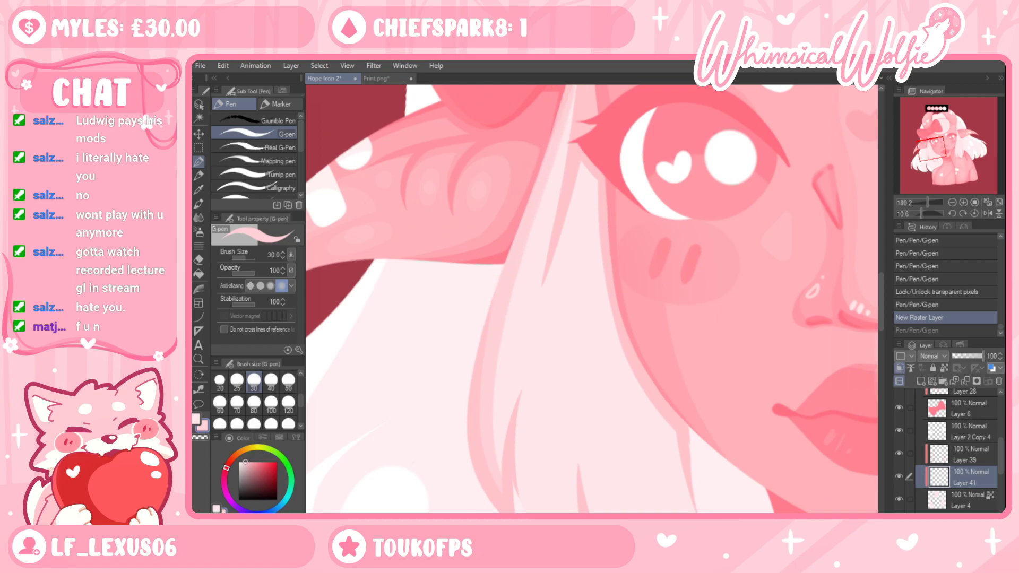
key("ctrl+y")
left_click_drag(498, 453, 516, 364)
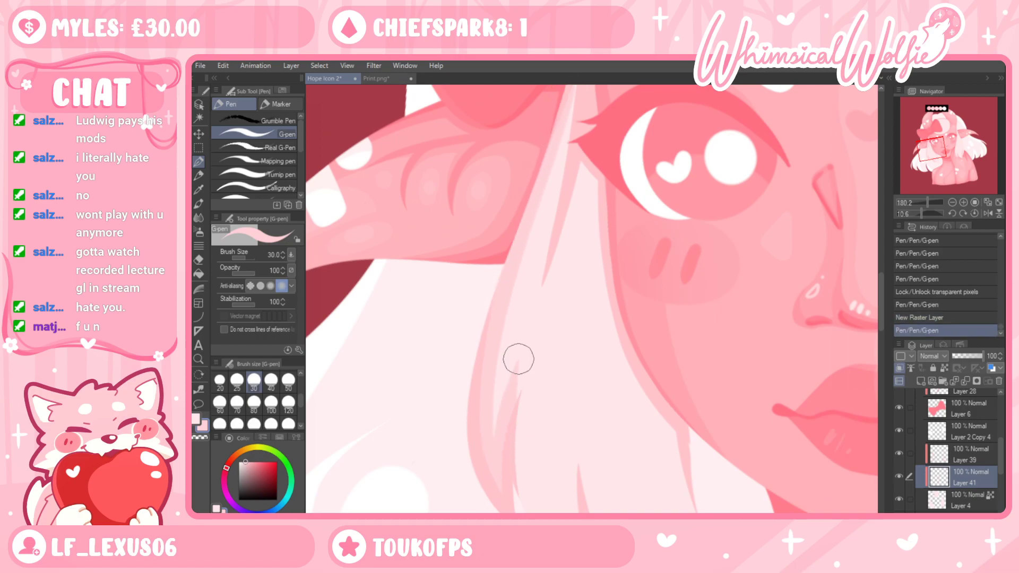
key("ctrl+z")
left_click_drag(495, 481, 556, 143)
key("ctrl+z")
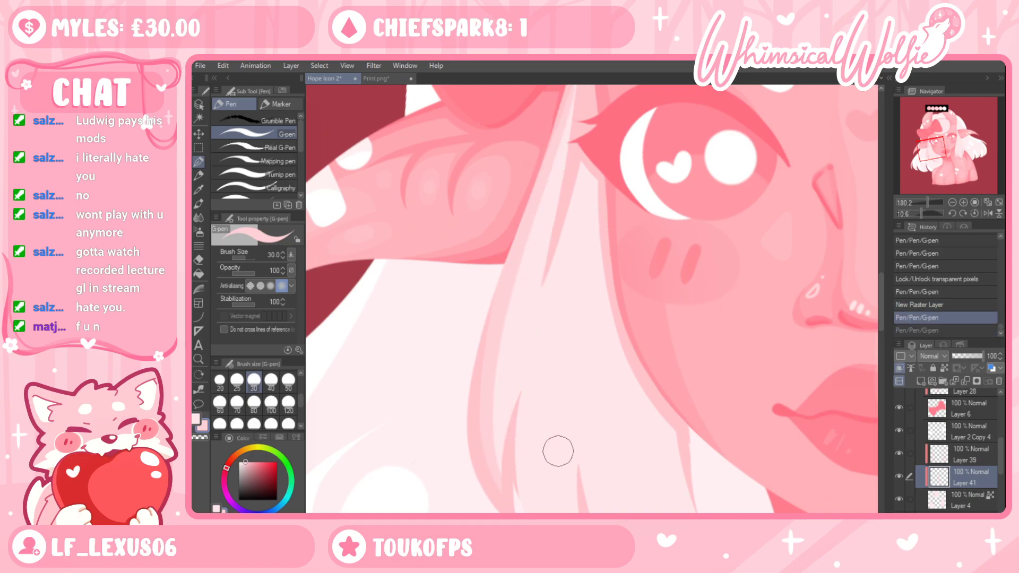
left_click_drag(711, 437, 674, 362)
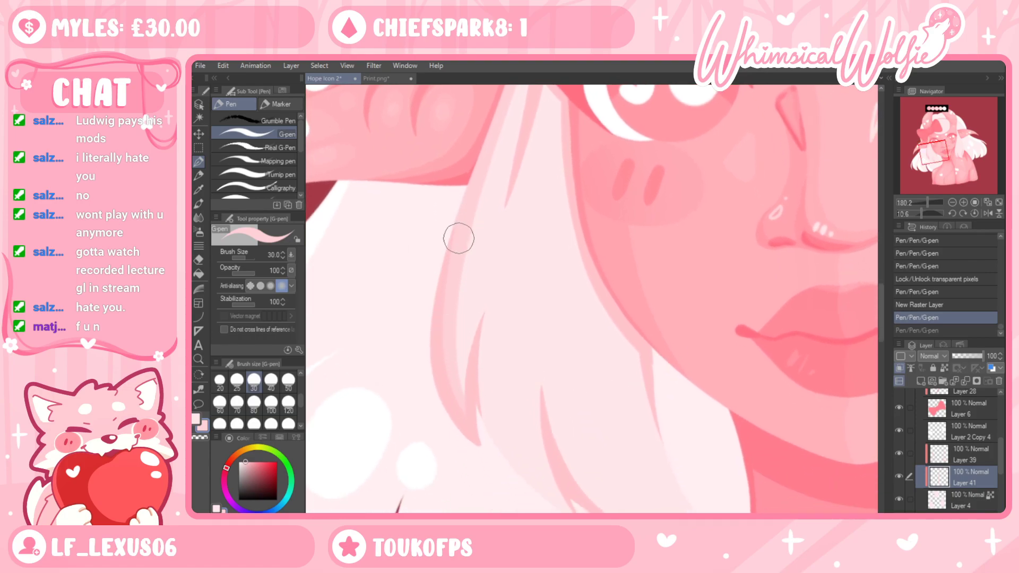
Add more long pink strand strokes to the front lock beside the cheek on Layer 41 at size 30
left_click_drag(597, 337, 577, 365)
mouse_move(531, 124)
left_mouse_down()
mouse_move(472, 395)
mouse_move(474, 471)
mouse_move(492, 504)
left_mouse_up()
left_click_drag(509, 297, 466, 402)
mouse_move(489, 279)
left_mouse_down()
mouse_move(463, 406)
mouse_move(514, 184)
left_mouse_up()
left_click_drag(466, 380, 513, 177)
left_click_drag(582, 237, 559, 124)
mouse_move(461, 229)
left_mouse_down()
mouse_move(477, 395)
mouse_move(544, 455)
left_mouse_up()
mouse_move(612, 317)
left_mouse_down()
mouse_move(638, 377)
mouse_move(591, 389)
mouse_move(539, 448)
left_mouse_up()
Trim the new strands of the front lock into thinner, tapered shapes with the Hard eraser
key("e")
mouse_move(409, 345)
left_mouse_down()
mouse_move(380, 425)
mouse_move(457, 282)
mouse_move(713, 181)
left_mouse_up()
key("ctrl+z")
mouse_move(383, 393)
left_mouse_down()
mouse_move(434, 306)
mouse_move(556, 238)
mouse_move(752, 175)
mouse_move(730, 172)
left_mouse_up()
left_click_drag(431, 319, 681, 142)
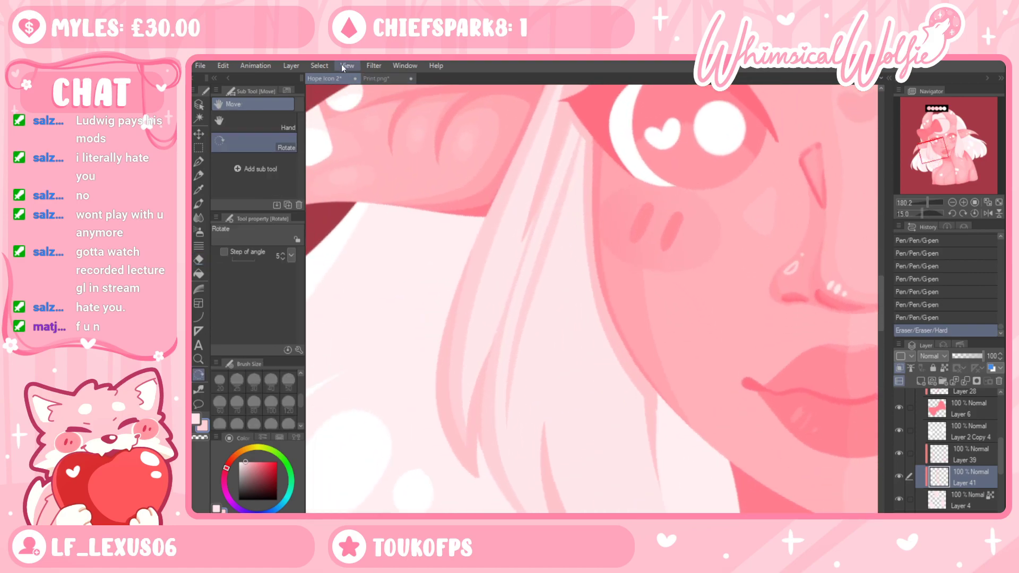
Draw a finer strand near the root of the front lock on Layer 41 with the G-pen at size 20
key("p")
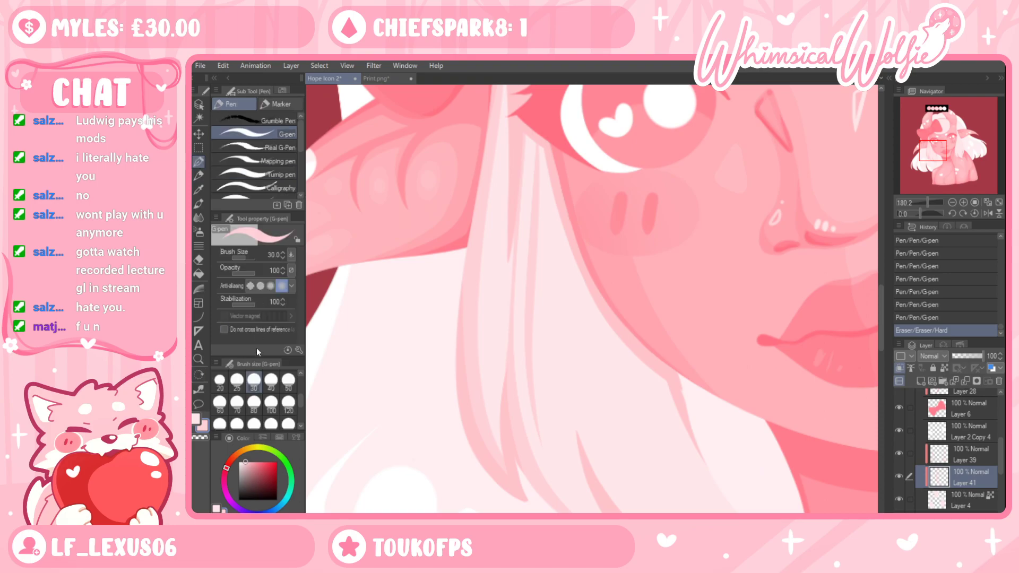
left_click_drag(530, 206, 537, 91)
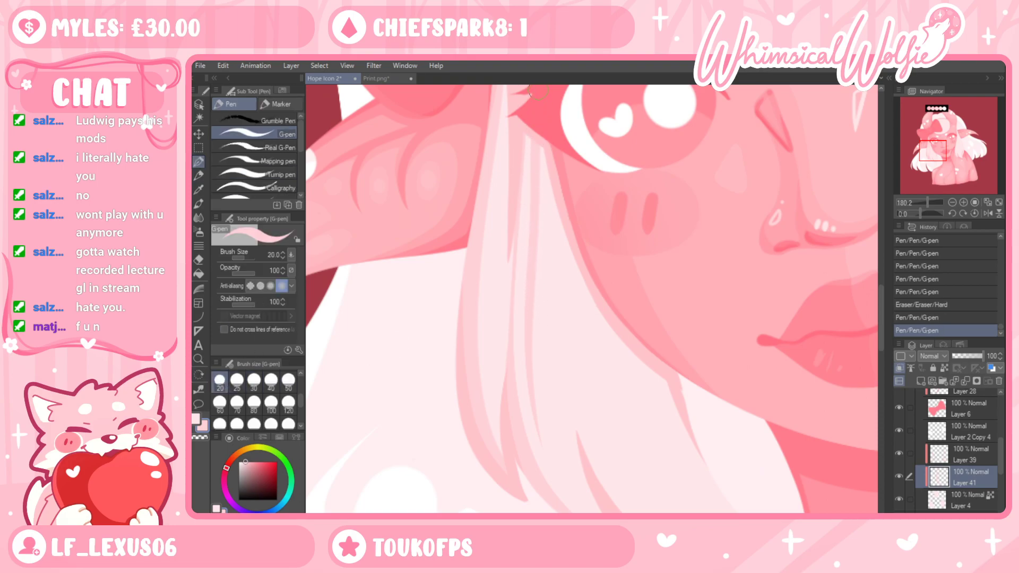
left_click_drag(670, 366, 649, 338)
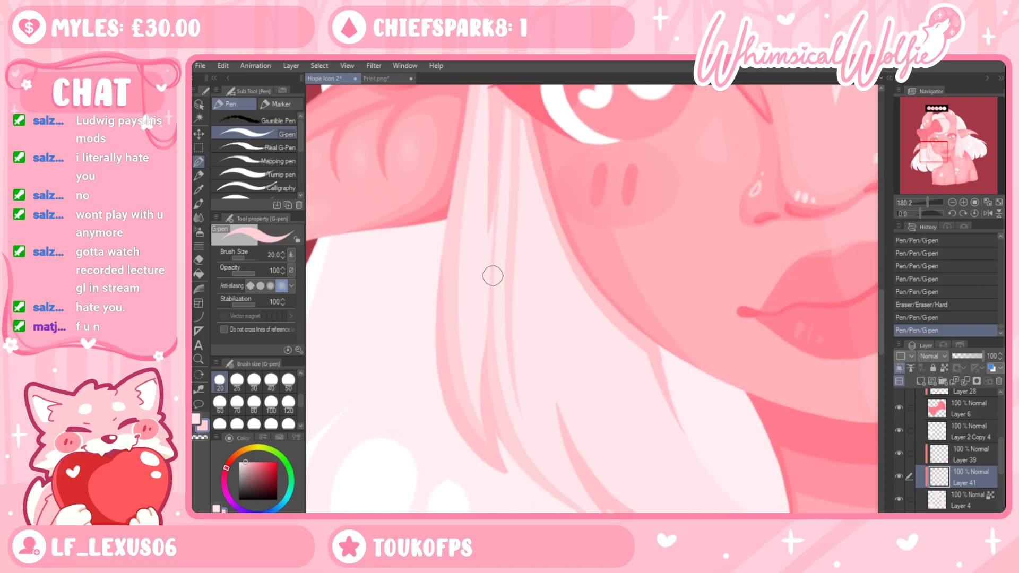
Erase parts of the lock shading on Layer 39 near the outer eye corner with the Hard eraser at size 12
left_click(956, 459)
key("e")
left_click_drag(485, 113, 485, 241)
mouse_move(484, 196)
left_mouse_down()
mouse_move(529, 196)
mouse_move(517, 325)
left_mouse_up()
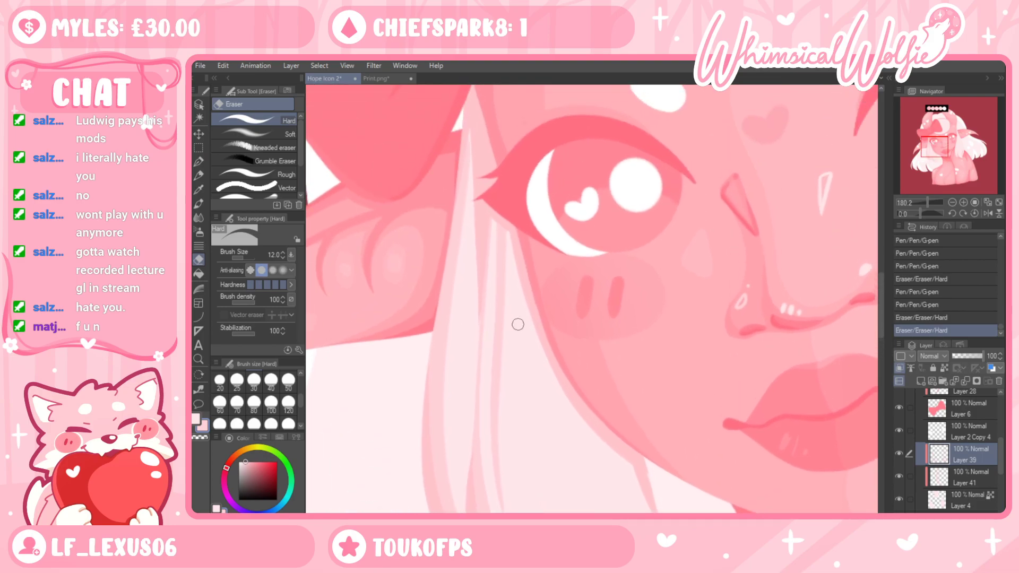
Touch up the strand at the root of the front lock on Layer 41 with the G-pen at size 20
left_click(961, 472)
key("p")
left_click_drag(472, 156, 470, 122)
left_click_drag(666, 384, 570, 255)
key("ctrl+z")
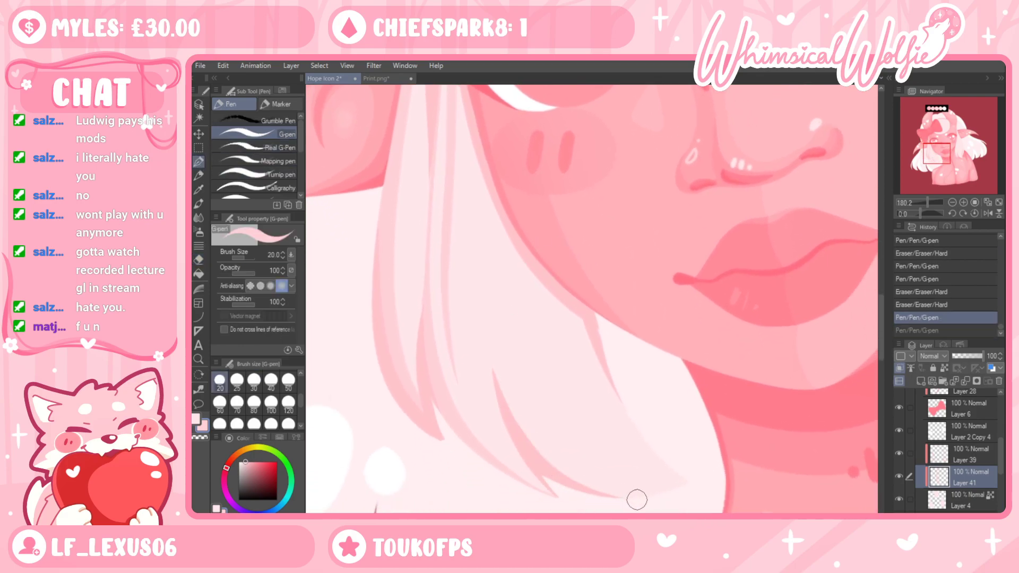
Paint a thin strand along the cheek side of the front lock on Layer 41 and trim it with the Hard eraser at size 12
left_click_drag(501, 217, 495, 302)
left_click_drag(504, 409, 494, 334)
left_click_drag(500, 381, 484, 173)
key("ctrl+z")
left_click_drag(500, 389, 497, 198)
key("e")
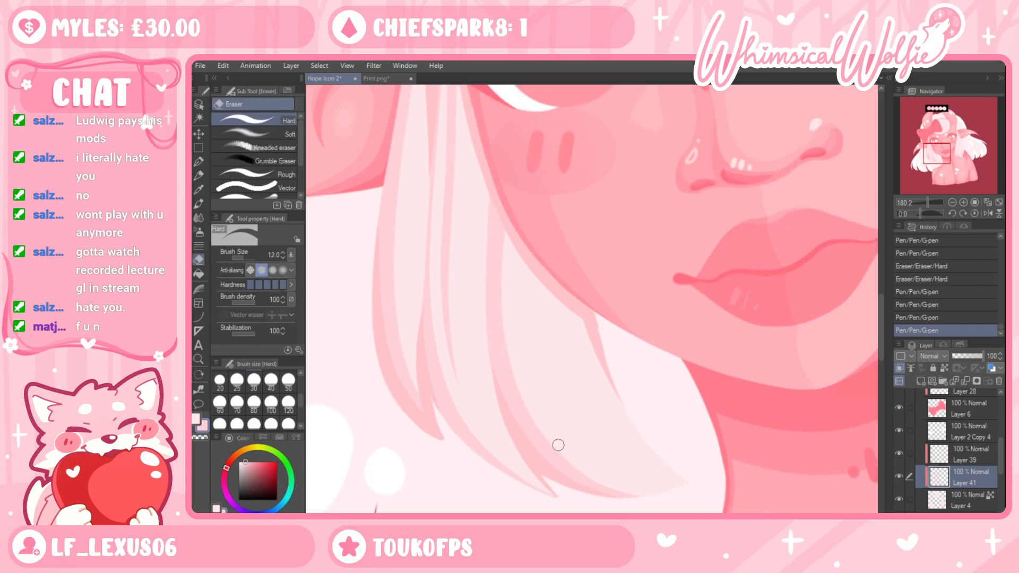
mouse_move(511, 375)
left_mouse_down()
mouse_move(496, 303)
mouse_move(499, 231)
mouse_move(507, 279)
left_mouse_up()
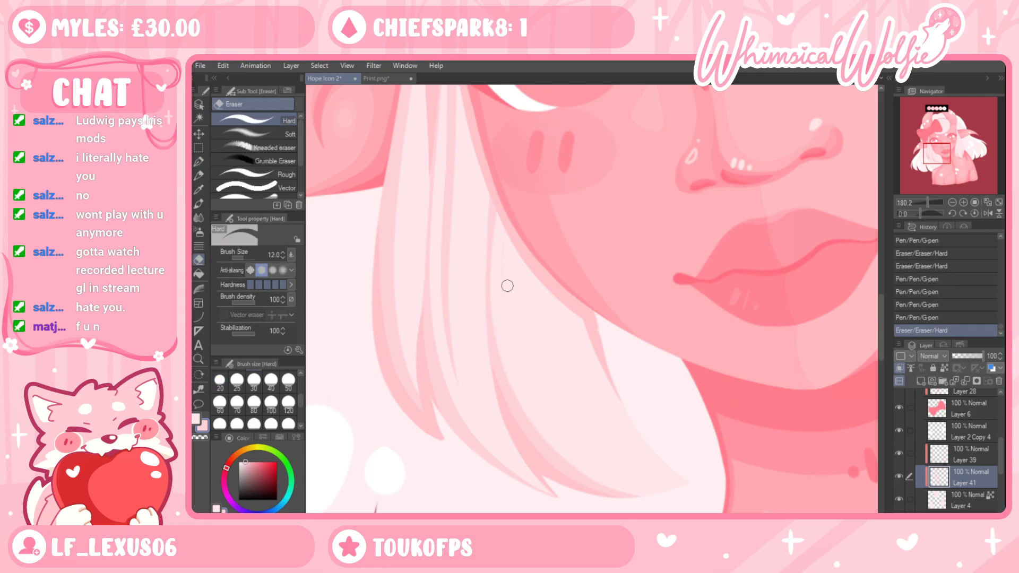
Touch up the thin strand along the cheek side of the front lock on Layer 41 with the G-pen at size 20
left_click(506, 224)
key("p")
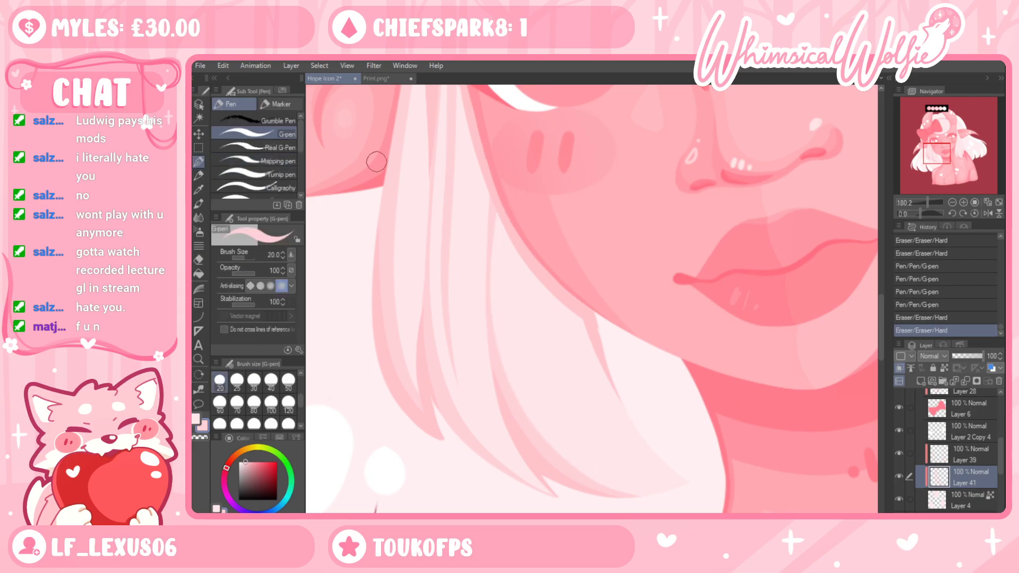
left_click_drag(490, 250, 487, 159)
left_click_drag(486, 243, 490, 186)
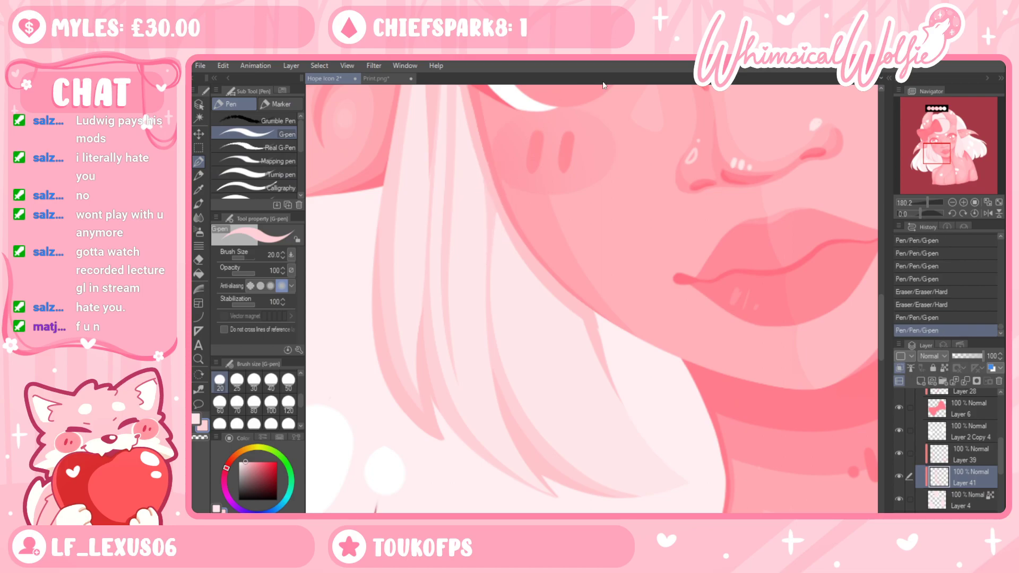
Paint a deeper pink strand on Layer 39 where the front lock curves below the cheek, using the G-pen at size 20
left_click_drag(592, 311, 632, 391)
key("ctrl+z")
left_click(964, 455)
left_click(197, 419)
key("i")
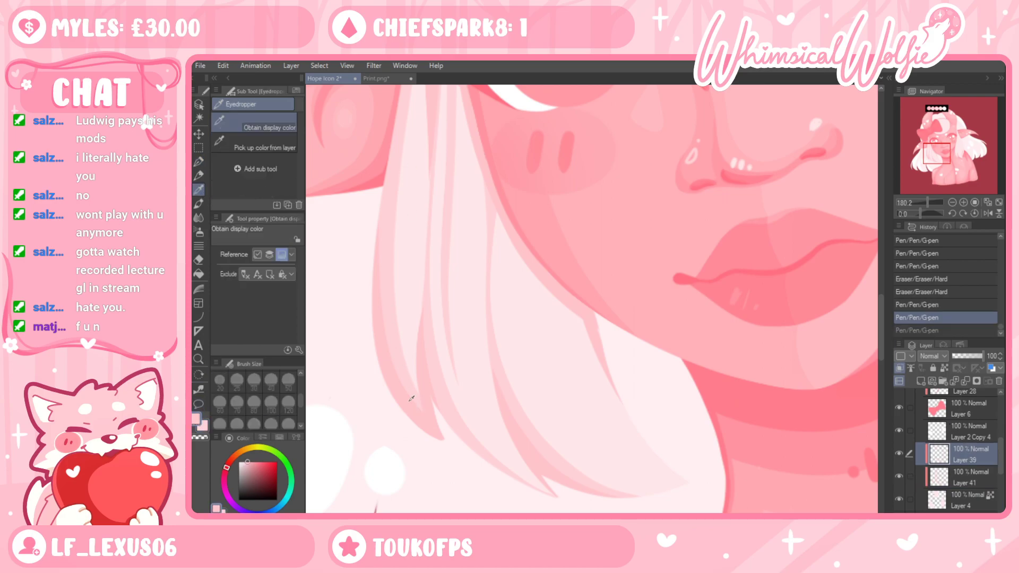
key("p")
left_click_drag(595, 313, 616, 361)
left_click_drag(586, 293, 642, 371)
Draw a long thin strand down the lower cheek side of the front lock on Layer 41 with the G-pen at size 20
left_click(967, 479)
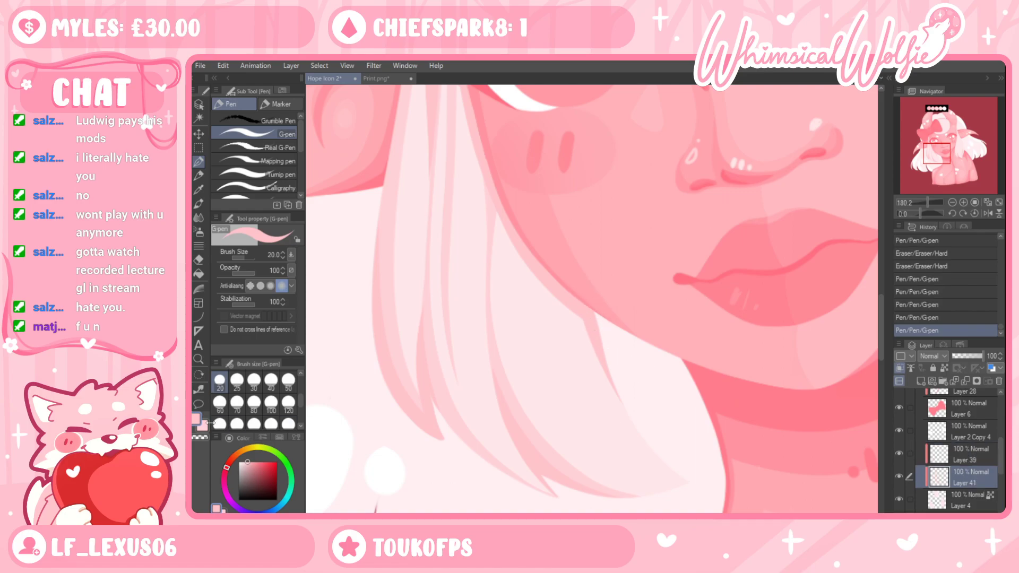
mouse_move(587, 313)
left_mouse_down()
mouse_move(603, 375)
mouse_move(656, 466)
left_mouse_up()
key("ctrl+z")
mouse_move(573, 286)
left_mouse_down()
mouse_move(610, 392)
mouse_move(674, 472)
left_mouse_up()
key("ctrl+z")
mouse_move(544, 287)
left_mouse_down()
mouse_move(561, 425)
mouse_move(635, 501)
left_mouse_up()
key("ctrl+z")
mouse_move(536, 250)
left_mouse_down()
mouse_move(609, 477)
mouse_move(684, 490)
mouse_move(566, 371)
left_mouse_up()
Trim the new lower cheek-side strand on Layer 41 with the Hard eraser at size 12
key("e")
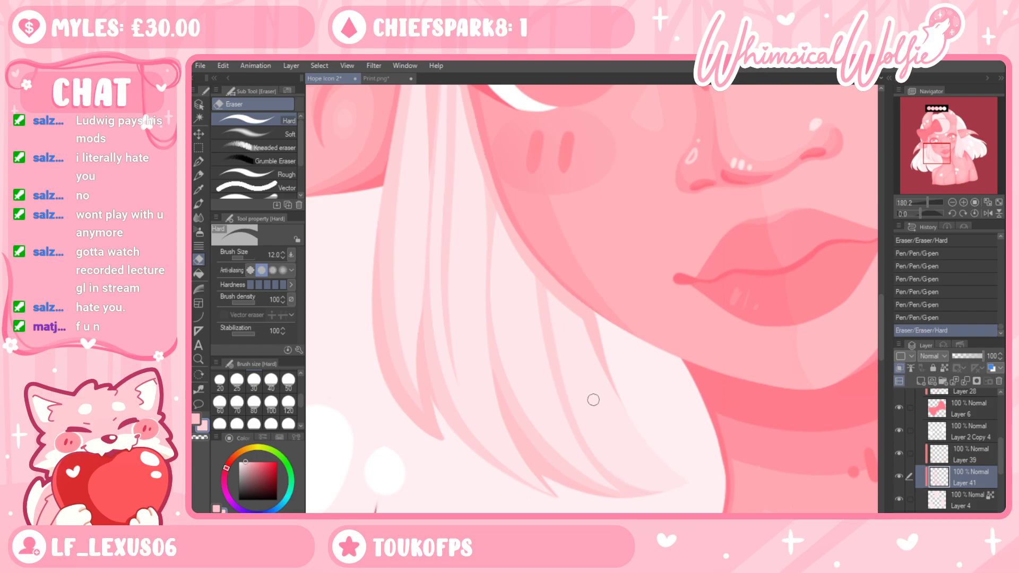
key("ctrl+z")
mouse_move(618, 470)
left_mouse_down()
mouse_move(552, 334)
mouse_move(554, 249)
left_mouse_up()
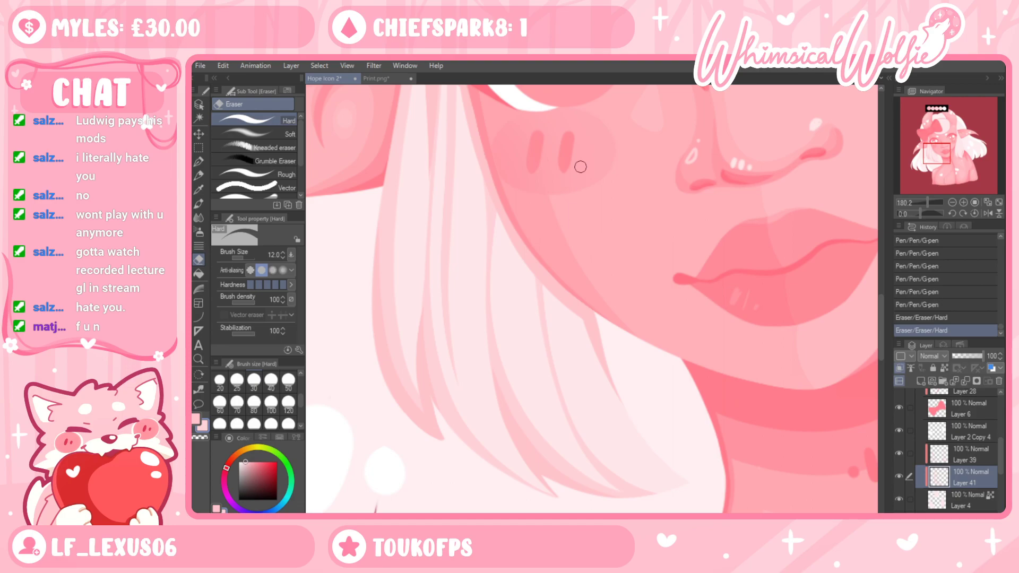
Thicken the upper part of the lower cheek-side strand on Layer 41 with the G-pen at size 20
left_click(198, 162)
left_click(199, 359)
left_click_drag(469, 463, 517, 463)
left_click(197, 161)
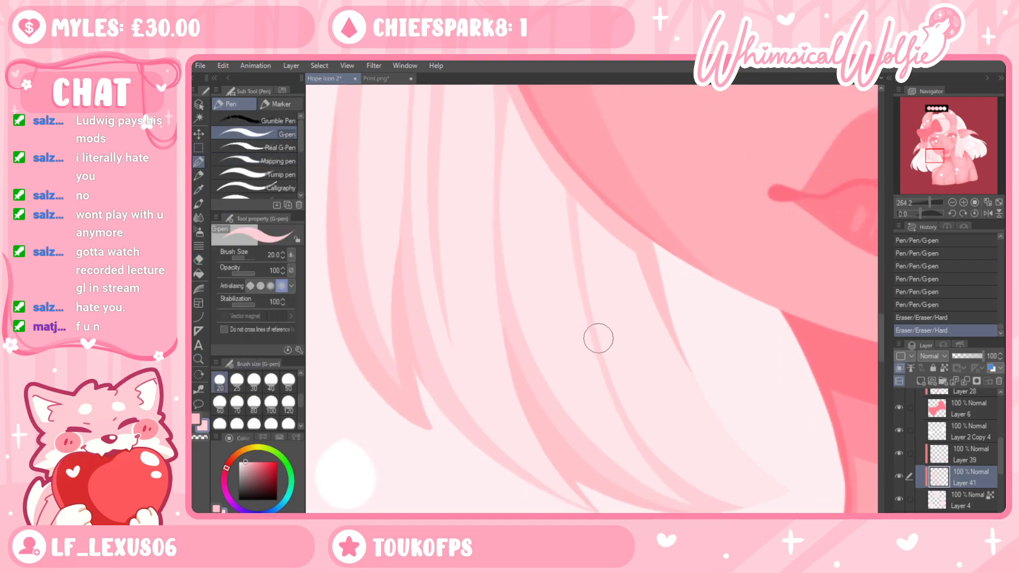
left_click_drag(591, 337, 578, 209)
key("ctrl+z")
left_click_drag(586, 321, 573, 164)
key("ctrl+z")
mouse_move(577, 275)
left_mouse_down()
mouse_move(564, 161)
mouse_move(590, 316)
left_mouse_up()
Thin the strands along the outer side of the front lock on Layer 41 with the Hard eraser at size 12
mouse_move(552, 241)
left_mouse_down()
mouse_move(594, 386)
mouse_move(601, 208)
mouse_move(564, 212)
left_mouse_up()
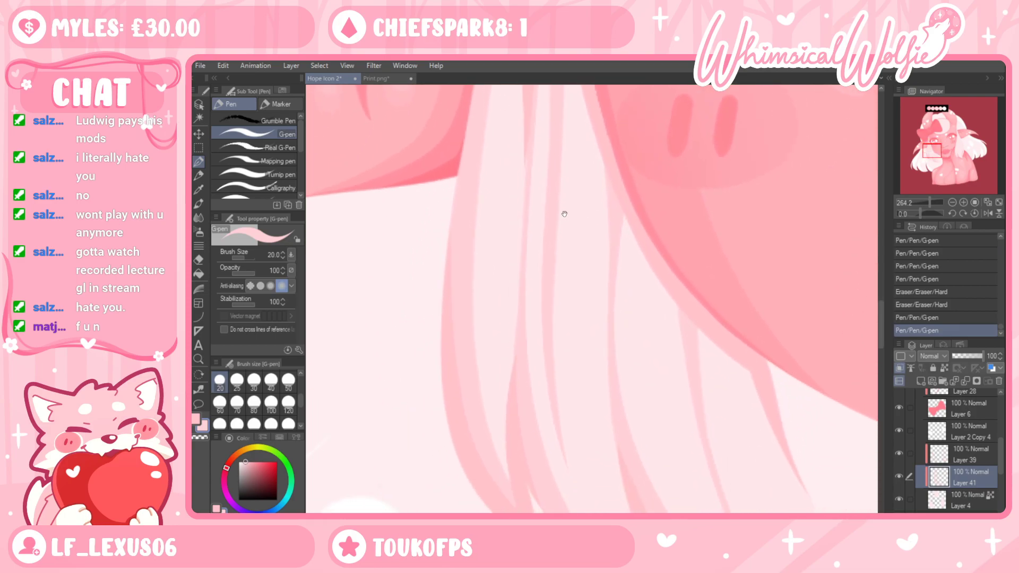
key("e")
mouse_move(480, 175)
left_mouse_down()
mouse_move(472, 297)
mouse_move(482, 401)
mouse_move(521, 471)
left_mouse_up()
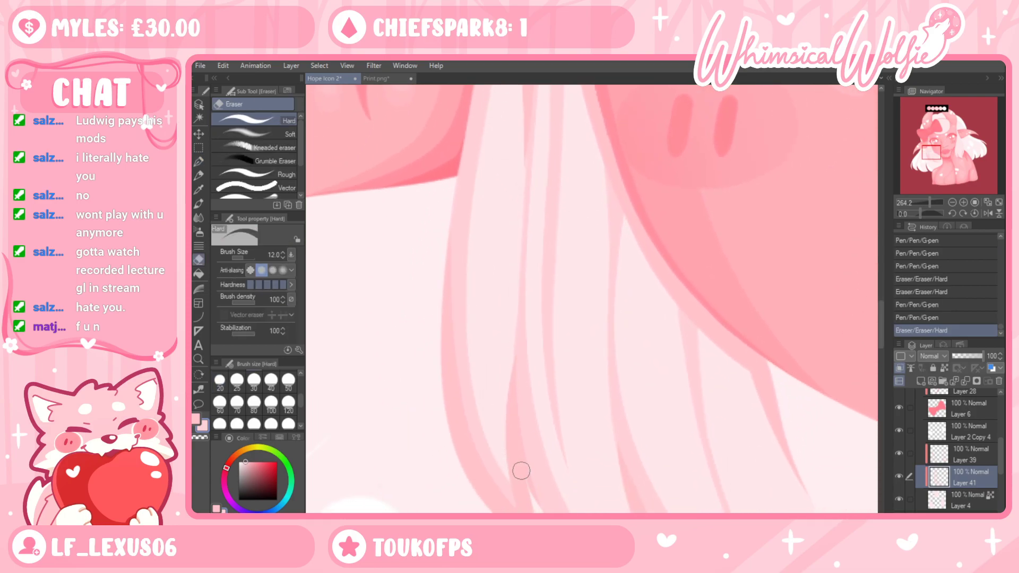
mouse_move(489, 253)
left_mouse_down()
mouse_move(498, 328)
mouse_move(471, 381)
left_mouse_up()
left_click_drag(457, 462, 482, 211)
Examine the front lock's shading up close and against the whole portrait
left_click(198, 359)
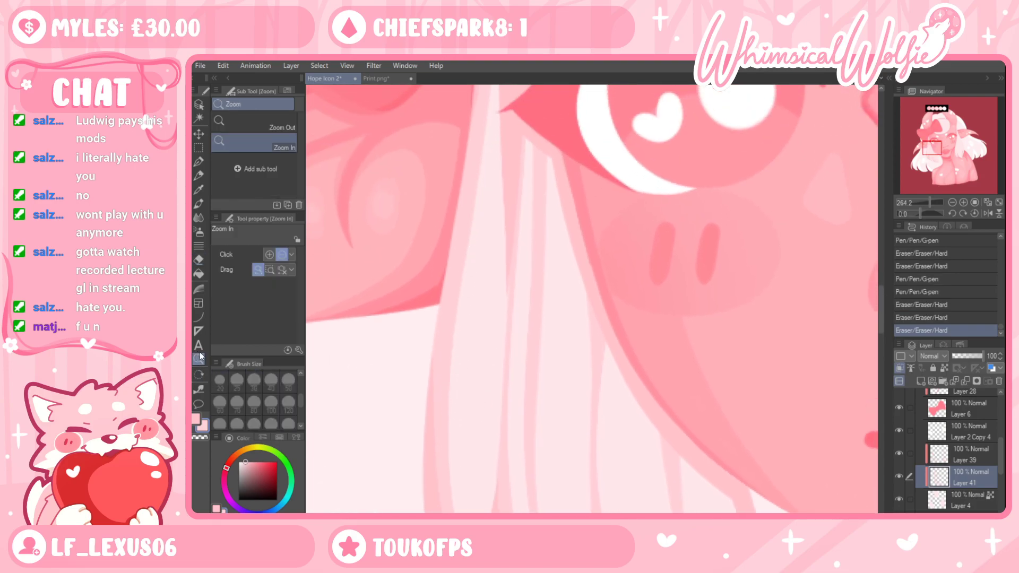
left_click_drag(622, 270, 680, 325)
left_click_drag(637, 387, 600, 374)
left_click_drag(676, 344, 720, 324)
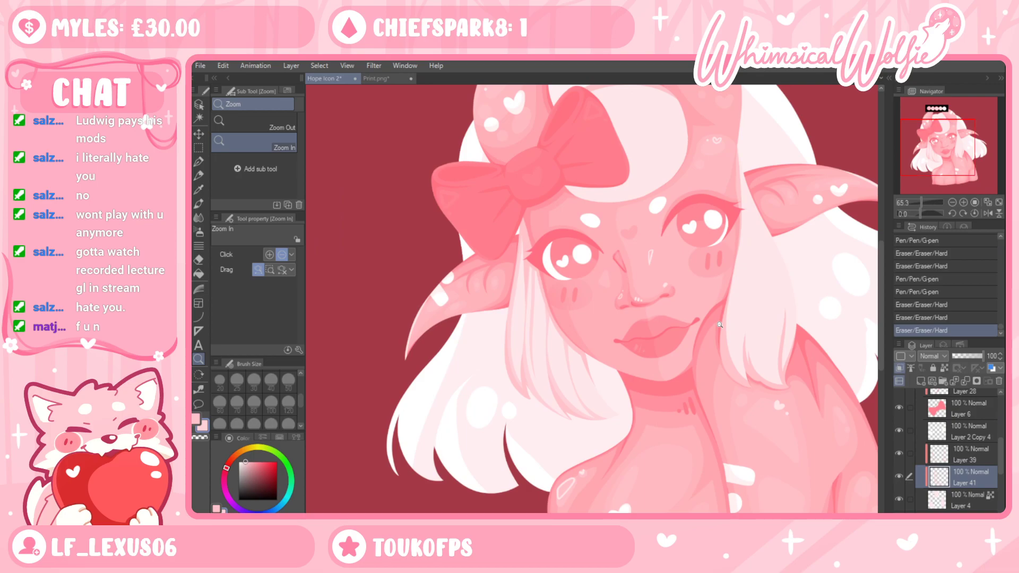
left_click(512, 404)
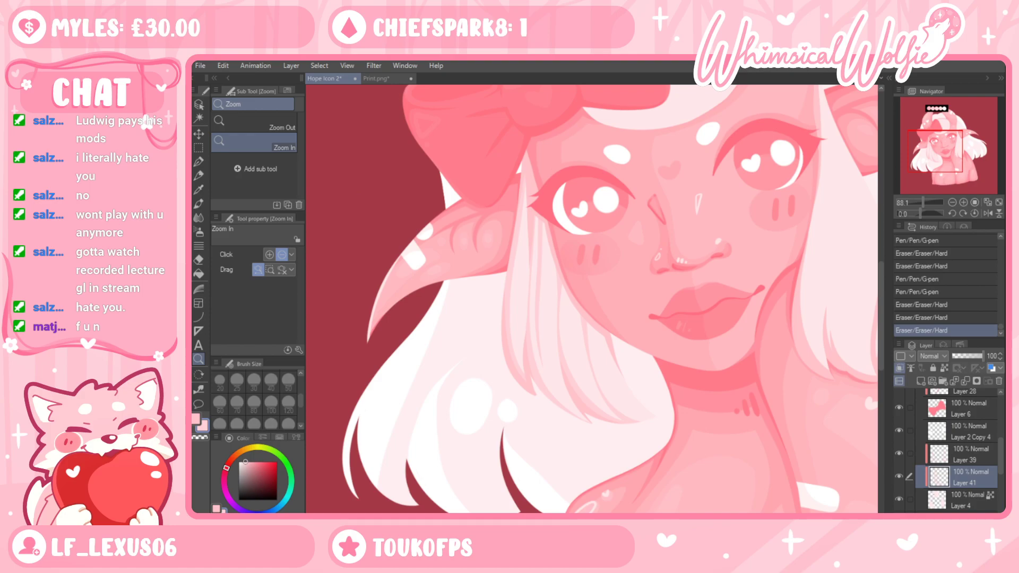
left_click_drag(563, 327, 586, 330)
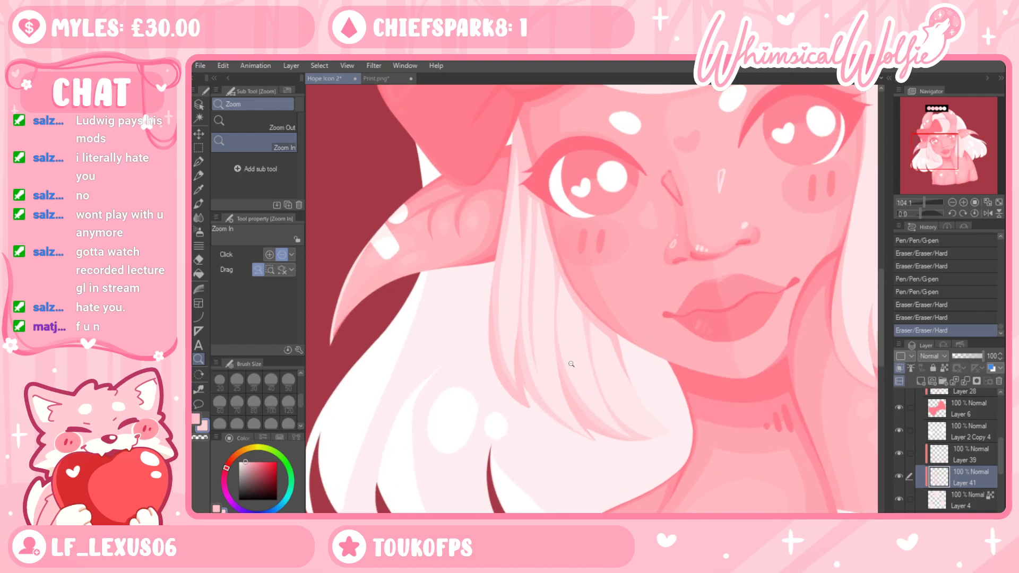
left_click_drag(570, 365, 590, 385)
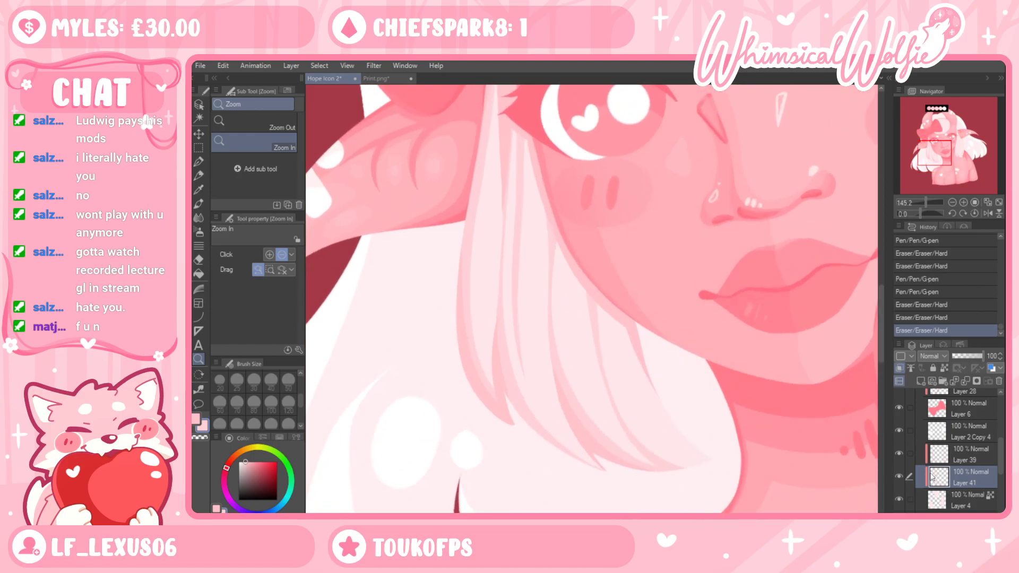
Add a new raster layer below Layer 41 and sample the circled middle pink from the swatch palette with the Eyedropper
left_click(921, 382)
left_click_drag(964, 493, 969, 488)
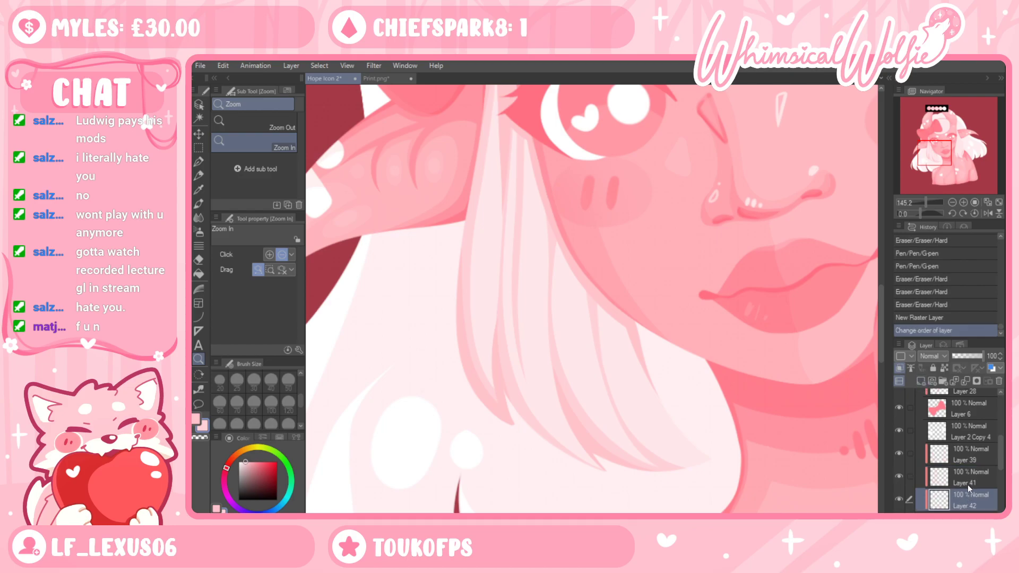
left_click_drag(588, 392, 525, 392)
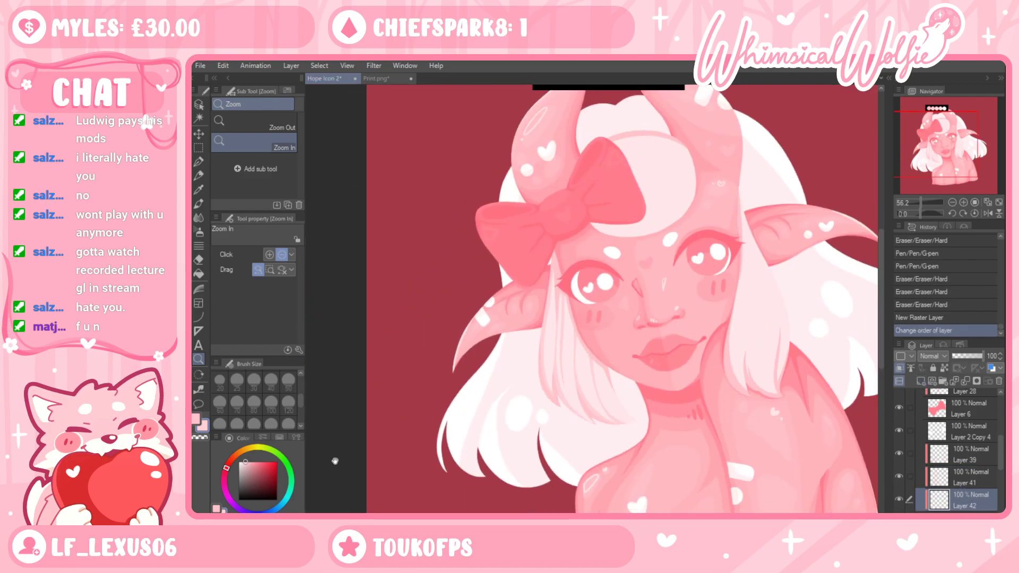
left_click_drag(608, 106, 583, 239)
left_click_drag(583, 187, 657, 187)
left_click(198, 189)
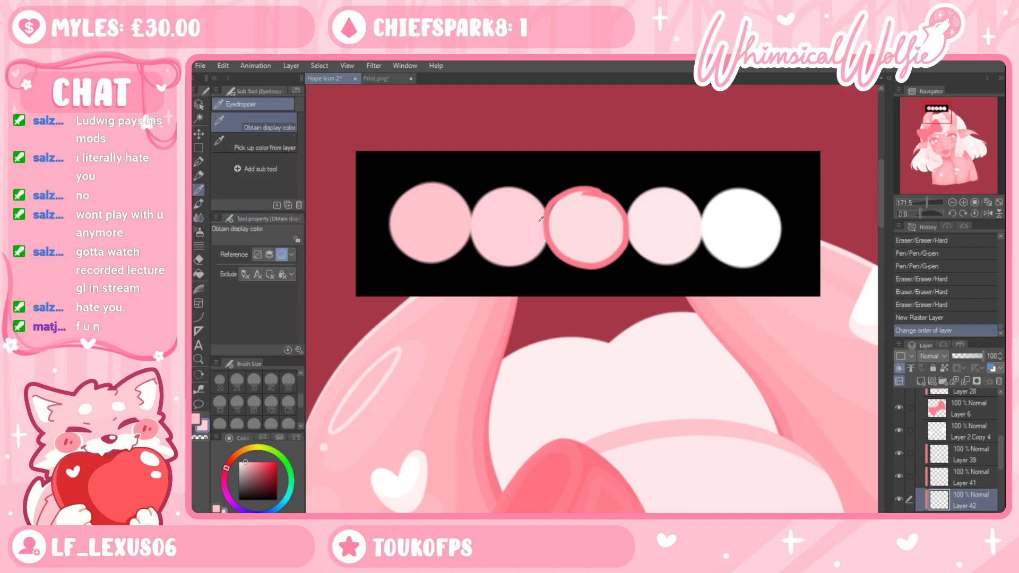
left_click_drag(570, 403, 593, 193)
left_click_drag(579, 456, 567, 154)
left_click_drag(544, 445, 539, 298)
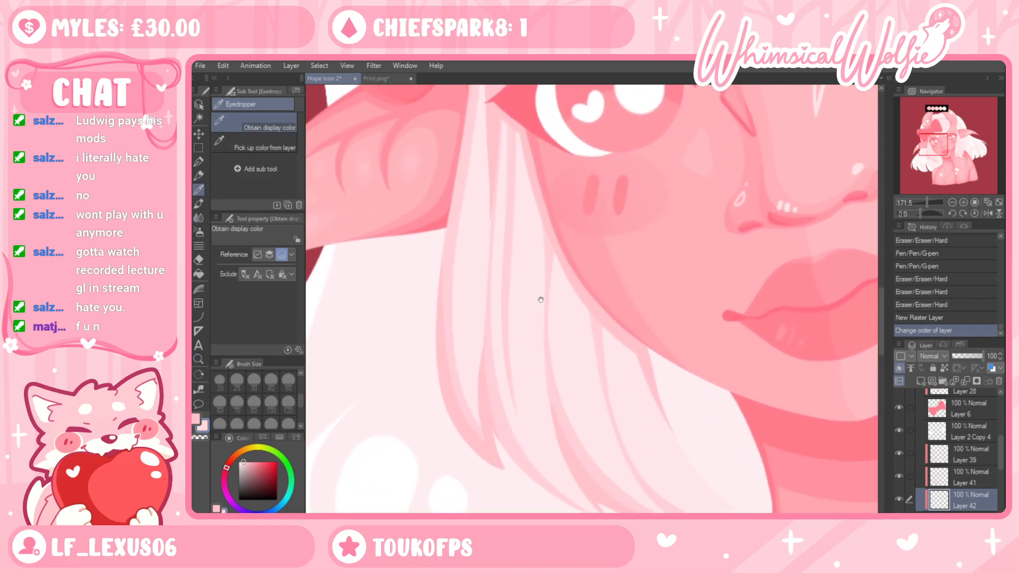
left_click(198, 161)
mouse_move(476, 121)
left_mouse_down()
mouse_move(469, 180)
mouse_move(485, 429)
left_mouse_up()
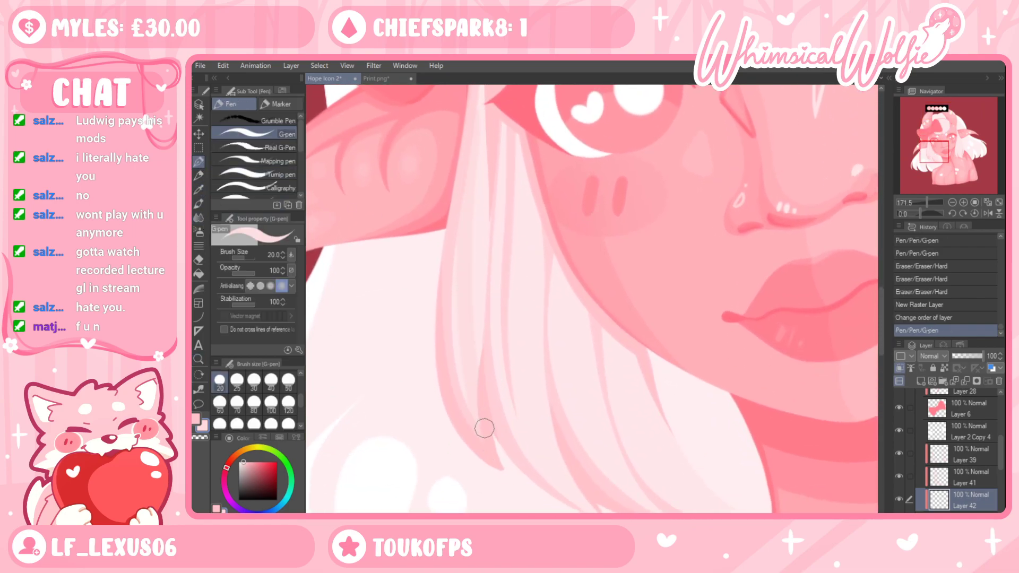
key("ctrl+z")
Draw a long pale pink strand along the outer side of the front lock on Layer 42 with the G-pen at size 20
left_click_drag(623, 395, 523, 429)
left_click_drag(500, 230, 555, 231)
left_click_drag(632, 321, 662, 361)
left_click(199, 161)
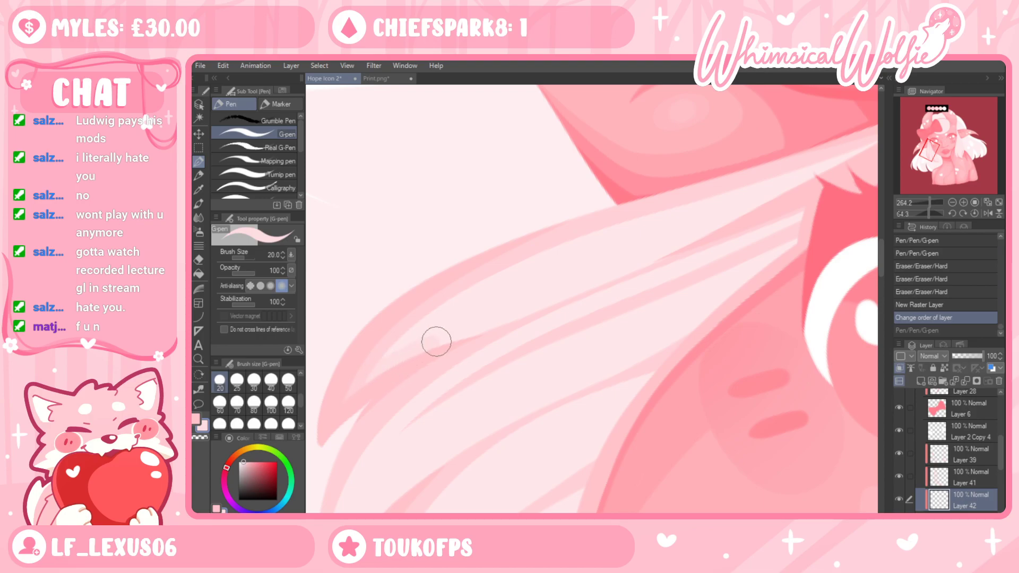
left_click_drag(715, 231, 863, 141)
key("ctrl+z")
left_click_drag(355, 386, 854, 146)
key("ctrl+z")
key("ctrl+y")
Add more fine strands from the root to the middle of the front lock on Layer 42 with the G-pen at size 20
left_click_drag(776, 196, 769, 184)
mouse_move(415, 358)
left_mouse_down()
mouse_move(545, 304)
mouse_move(764, 188)
left_mouse_up()
mouse_move(535, 308)
left_mouse_down()
mouse_move(353, 396)
mouse_move(423, 355)
mouse_move(723, 227)
mouse_move(769, 223)
mouse_move(775, 194)
mouse_move(809, 171)
left_mouse_up()
left_click_drag(736, 226, 766, 166)
left_click_drag(553, 334, 575, 297)
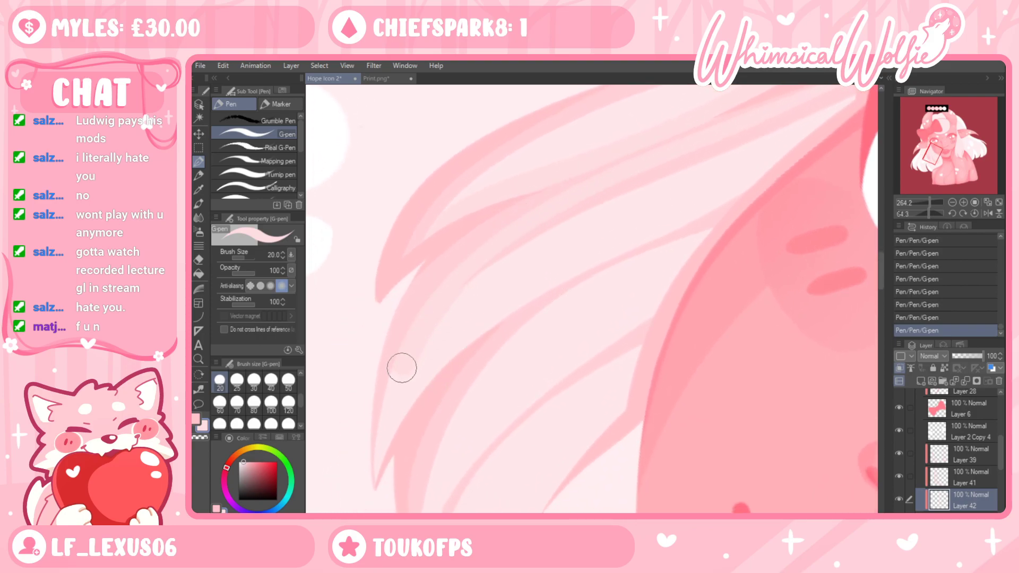
Fill the lower, cheek-side part of the front lock with further pale pink strands on Layer 42 using the G-pen
left_click_drag(523, 315, 407, 366)
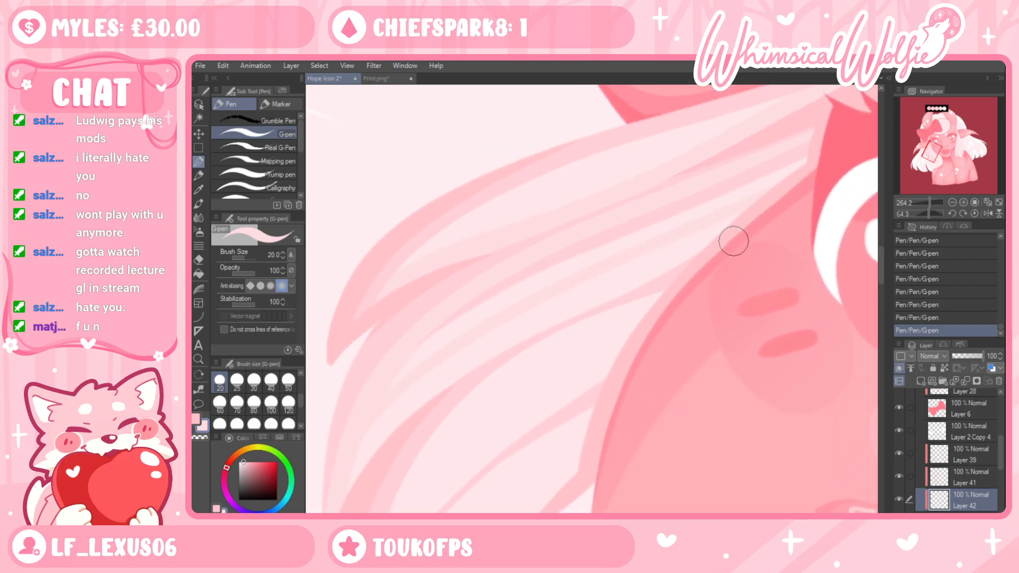
left_click_drag(646, 306, 548, 386)
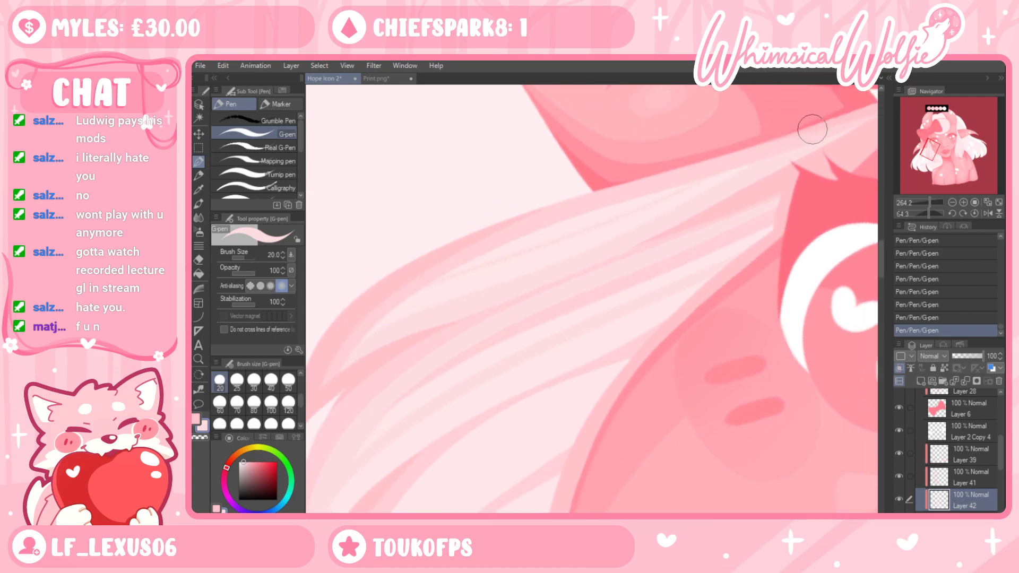
key("ctrl+z")
left_click_drag(708, 373, 720, 227)
left_click_drag(400, 404, 423, 348)
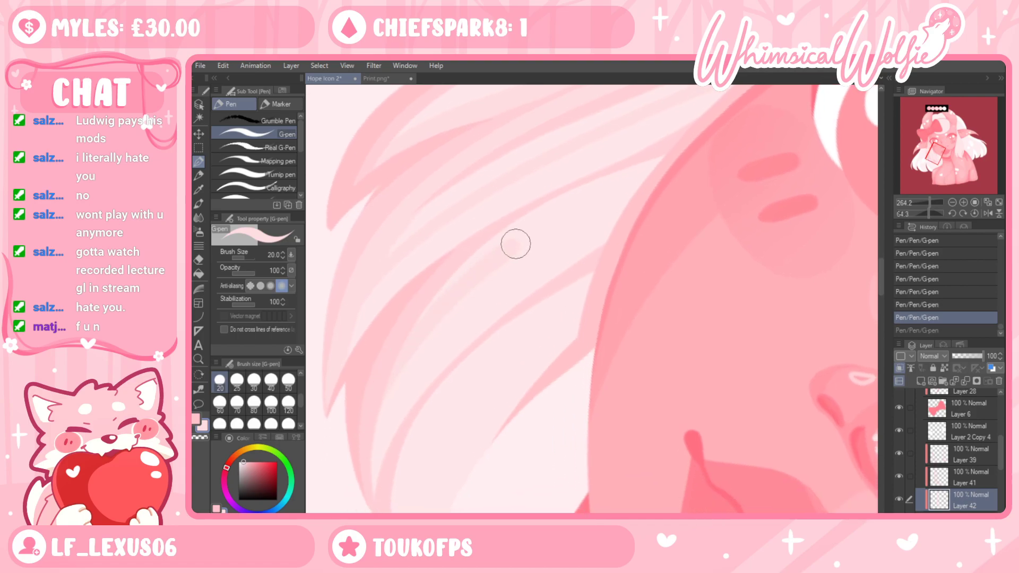
key("ctrl+y")
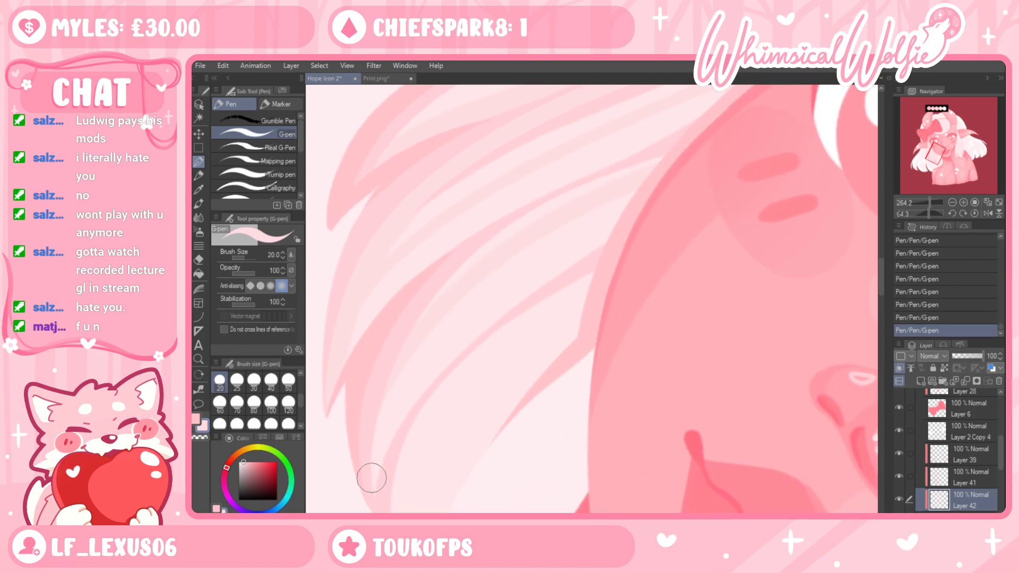
left_click_drag(637, 313, 652, 235)
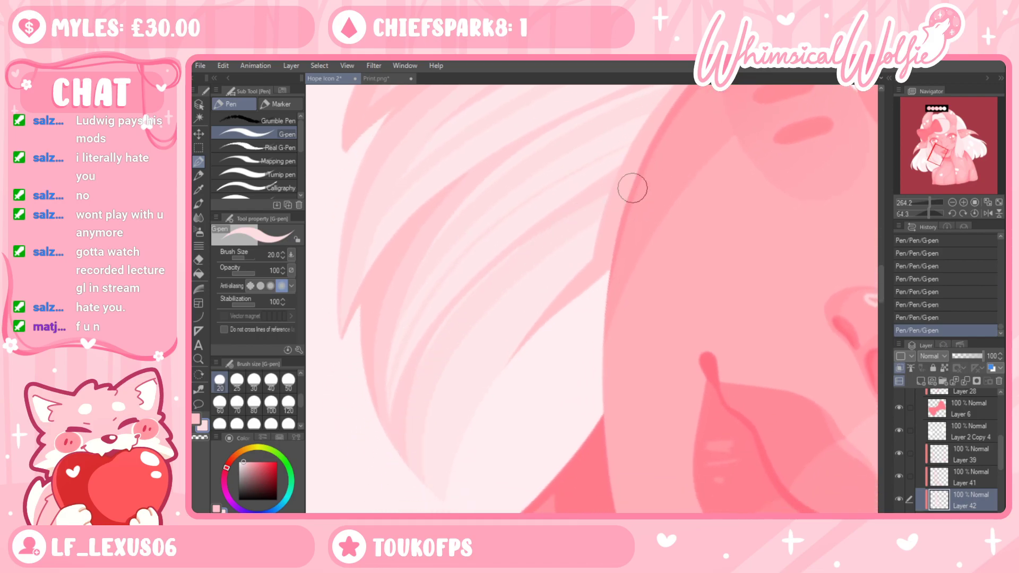
Add another new raster layer and place it directly below Layer 42
key("r")
left_click_drag(638, 193, 503, 286)
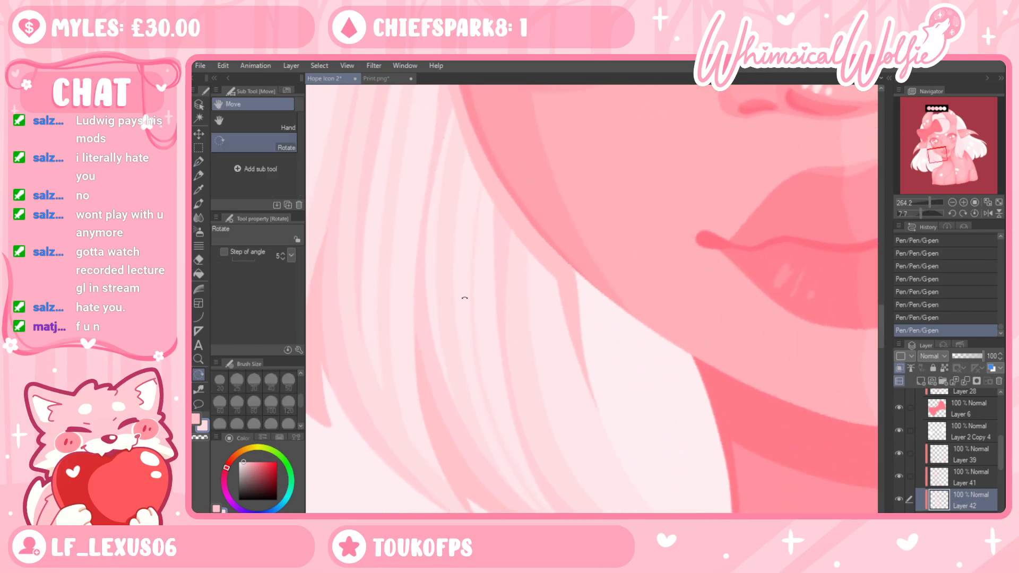
left_click(195, 359)
left_click_drag(610, 337, 560, 408)
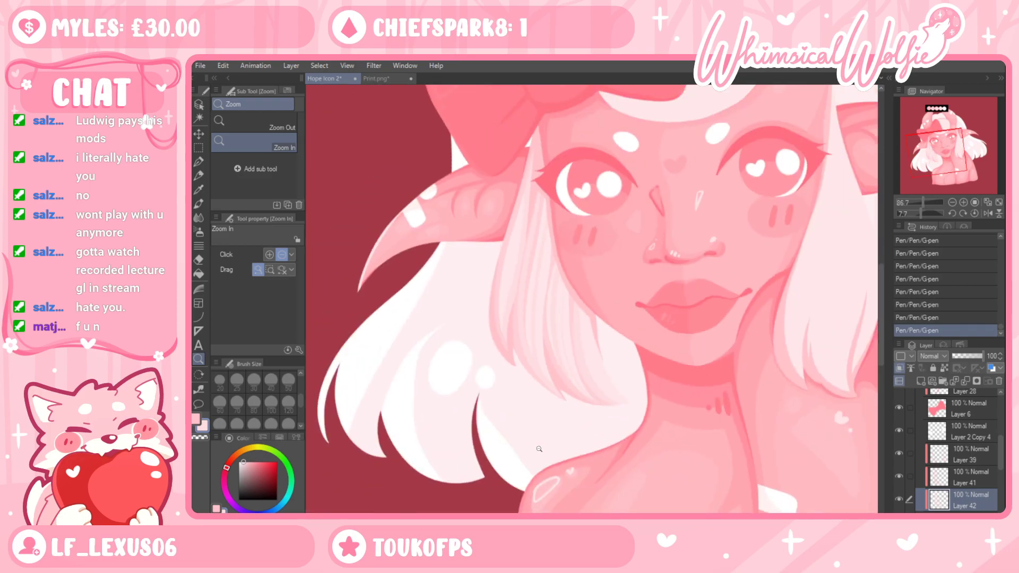
scroll(557, 287, "up", 4)
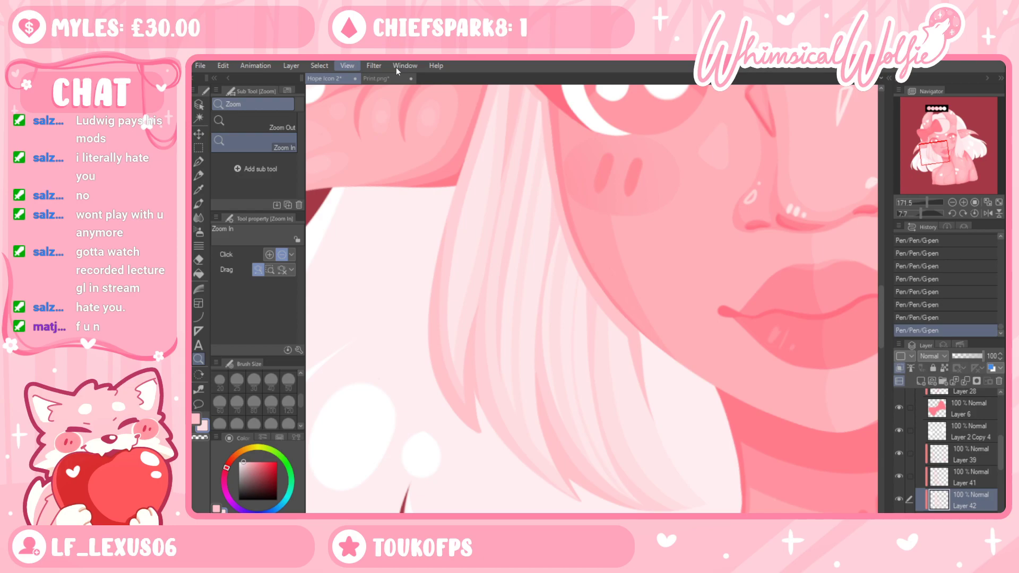
left_click(573, 71)
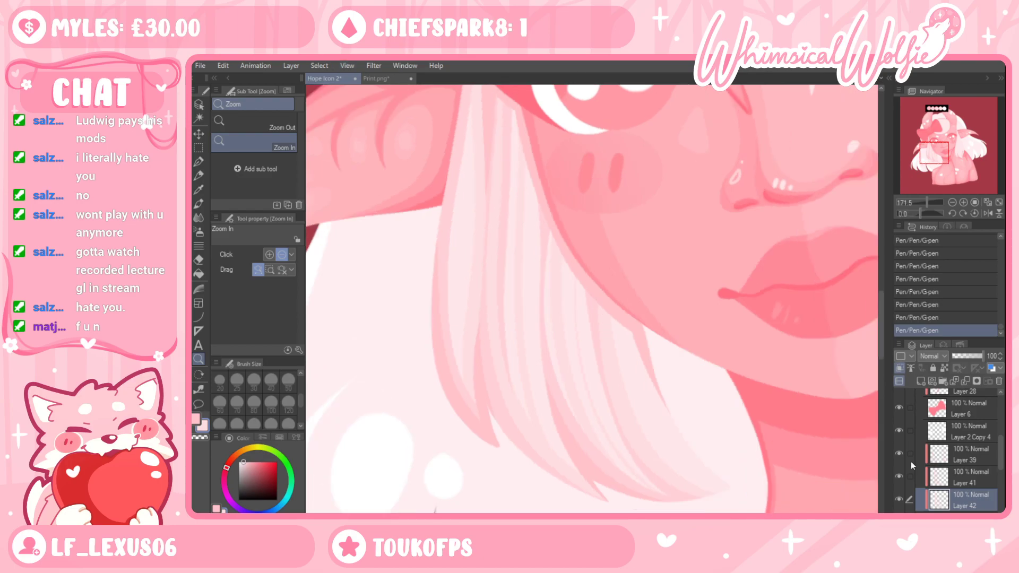
left_click(964, 440)
left_click(966, 454)
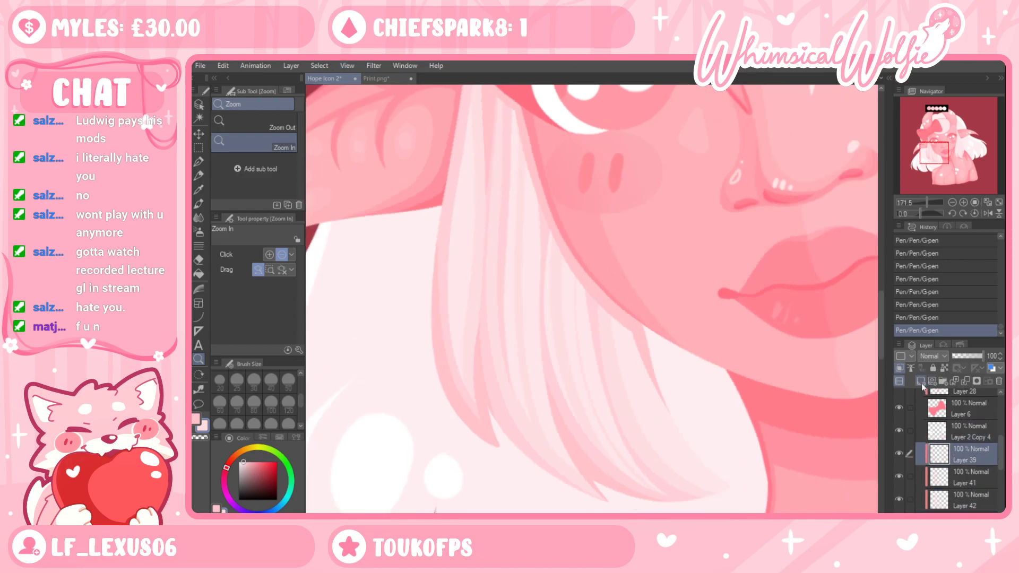
left_click(963, 500)
left_click_drag(973, 497, 948, 506)
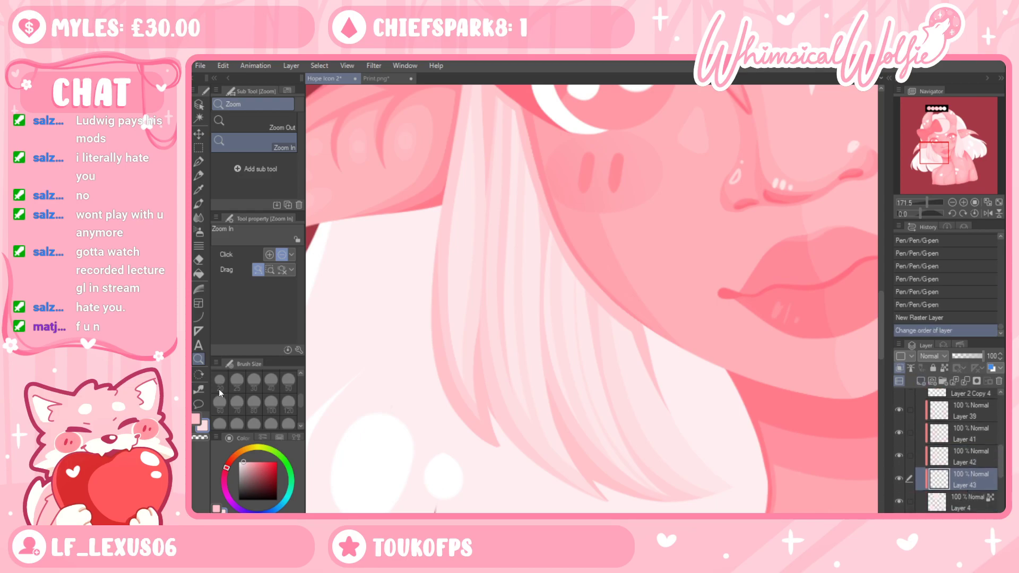
Paint a lighter pink strand down the outer side of the front lock on Layer 43 with the G-pen at size 20
key("p")
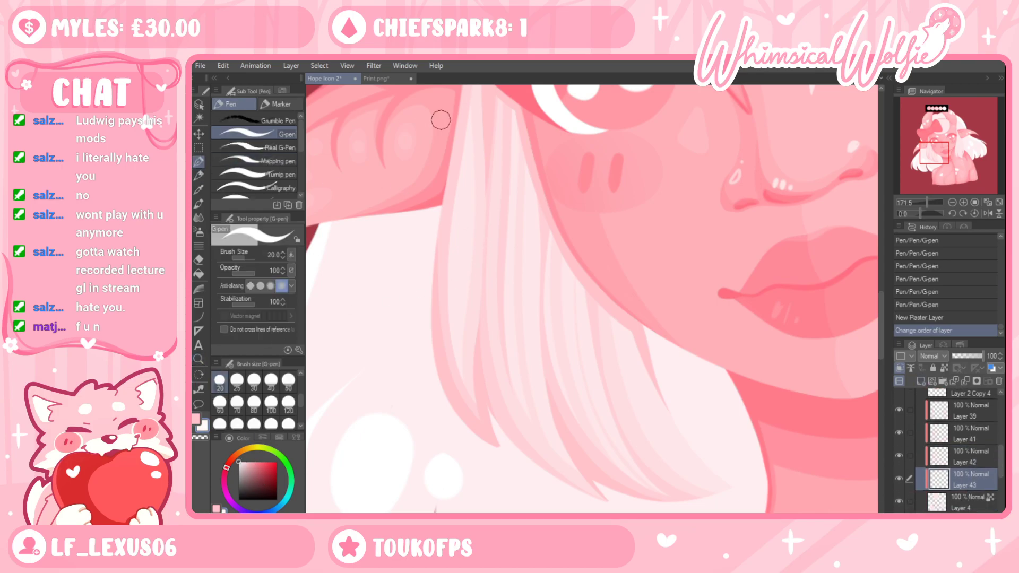
key("ctrl+z")
mouse_move(466, 217)
left_mouse_down()
mouse_move(453, 311)
mouse_move(505, 354)
mouse_move(474, 405)
left_mouse_up()
mouse_move(465, 443)
left_mouse_down()
mouse_move(462, 341)
mouse_move(485, 183)
left_mouse_up()
key("ctrl+z")
key("ctrl+z")
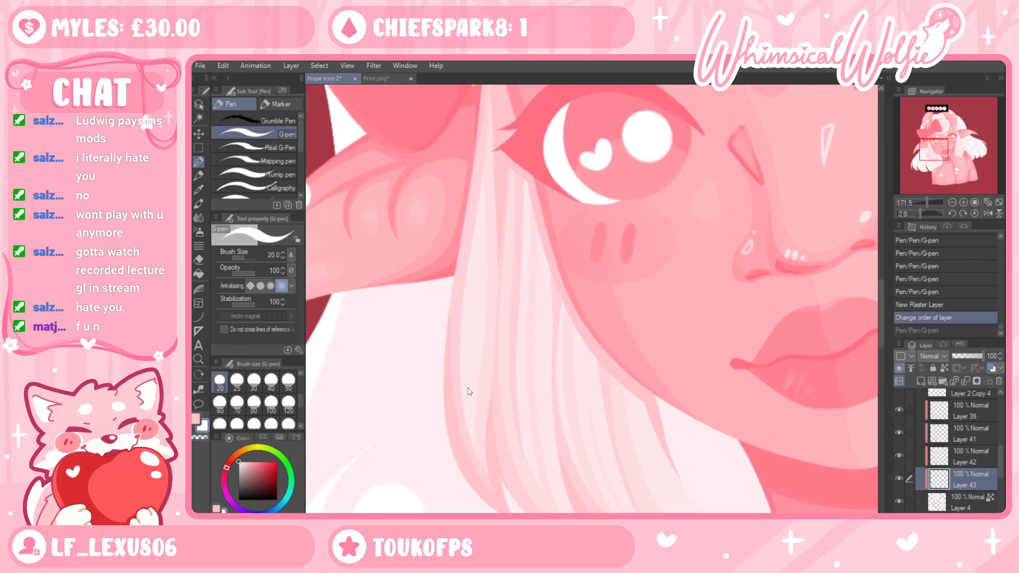
left_click_drag(458, 405, 493, 128)
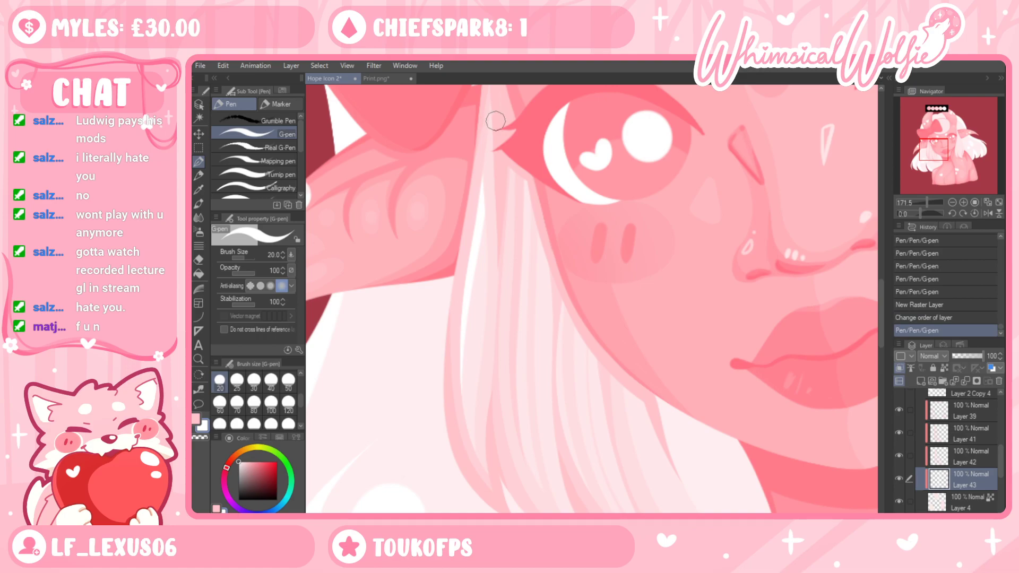
Check the hair colouring in Print.png, then return to Hope Icon 2
left_click(387, 78)
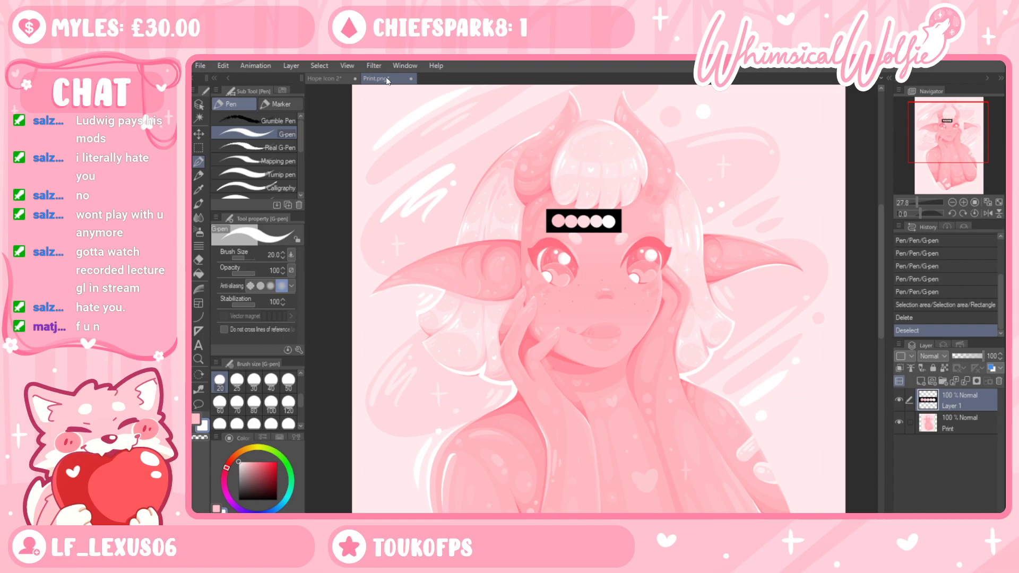
left_click(326, 79)
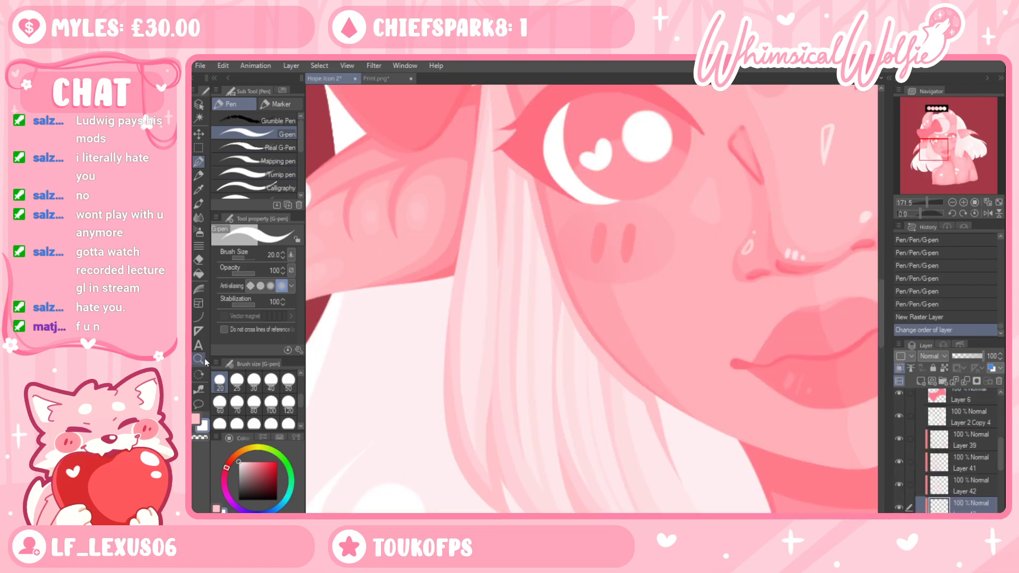
left_click_drag(466, 440, 480, 256)
key("ctrl+z")
left_click_drag(464, 423, 479, 199)
key("ctrl+z")
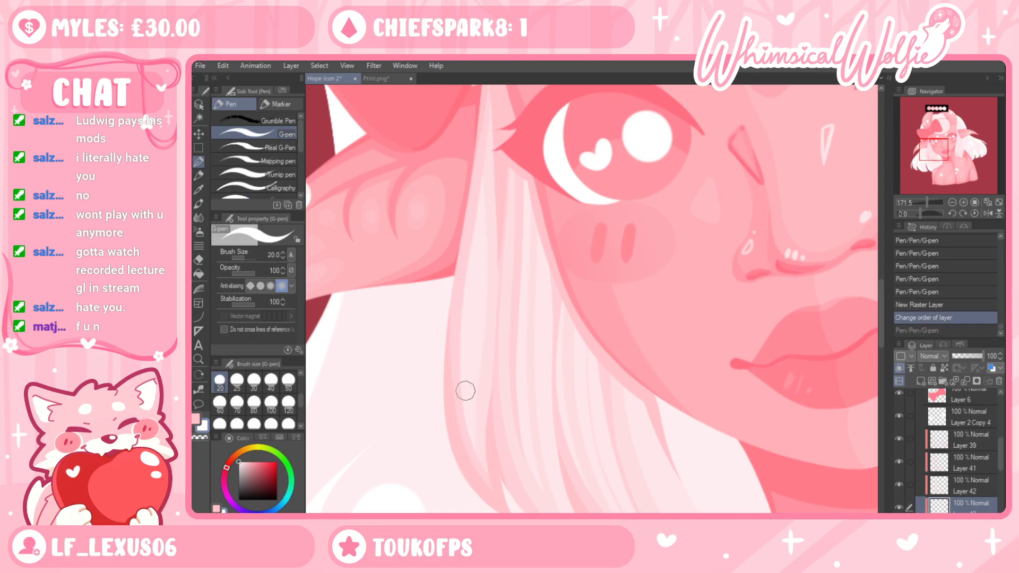
left_click_drag(460, 429, 479, 193)
key("ctrl+z")
left_click_drag(479, 286, 467, 371)
key("ctrl+z")
mouse_move(485, 252)
left_mouse_down()
mouse_move(479, 477)
mouse_move(472, 318)
mouse_move(480, 195)
left_mouse_up()
key("ctrl+z")
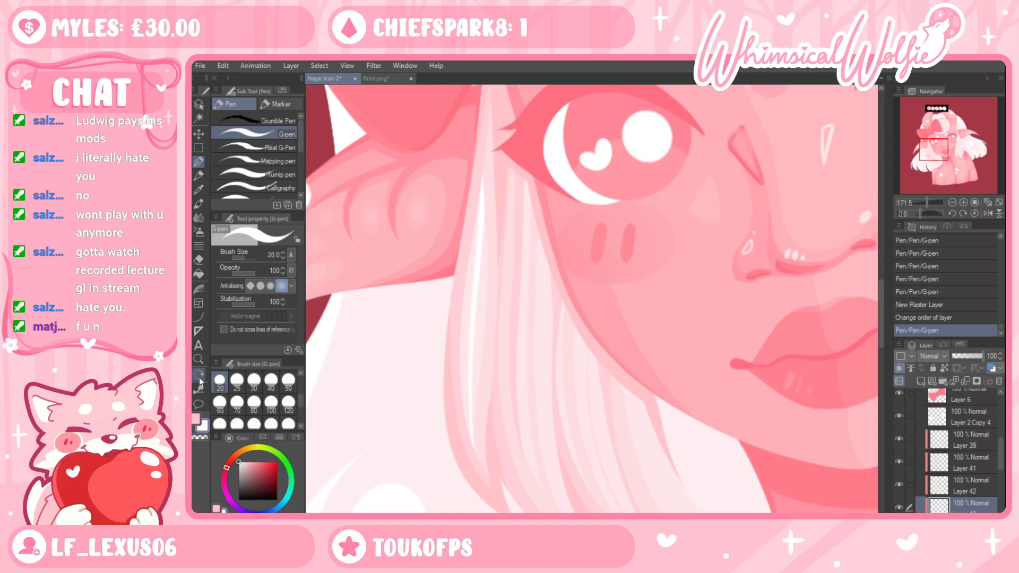
Zoom in on the front lock and rotate the canvas so the lock lies sideways for painting
left_click(198, 360)
mouse_move(551, 323)
left_mouse_down()
mouse_move(545, 378)
mouse_move(540, 308)
mouse_move(584, 308)
left_mouse_up()
key("ctrl+z")
left_click(198, 161)
left_click_drag(527, 210, 521, 389)
key("ctrl+z")
mouse_move(491, 460)
left_mouse_down()
mouse_move(476, 387)
mouse_move(480, 136)
left_mouse_up()
key("ctrl+z")
left_click_drag(477, 484, 482, 113)
key("r")
mouse_move(549, 199)
left_mouse_down()
mouse_move(600, 391)
mouse_move(569, 420)
mouse_move(596, 422)
left_mouse_up()
left_click(199, 148)
key("ctrl+z")
key("r")
left_click_drag(752, 295, 749, 263)
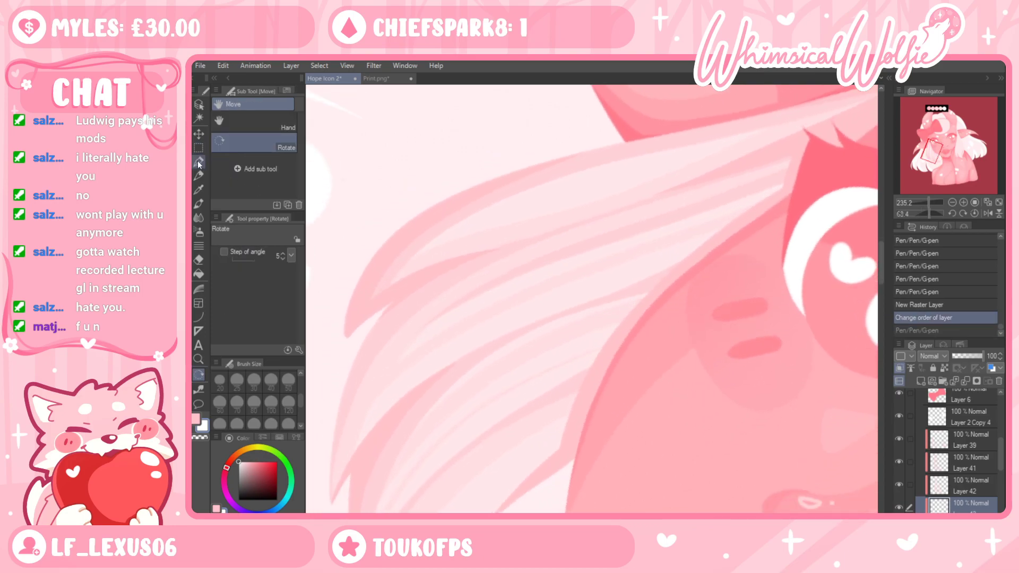
left_click(199, 162)
left_click_drag(580, 252, 783, 183)
key("ctrl+z")
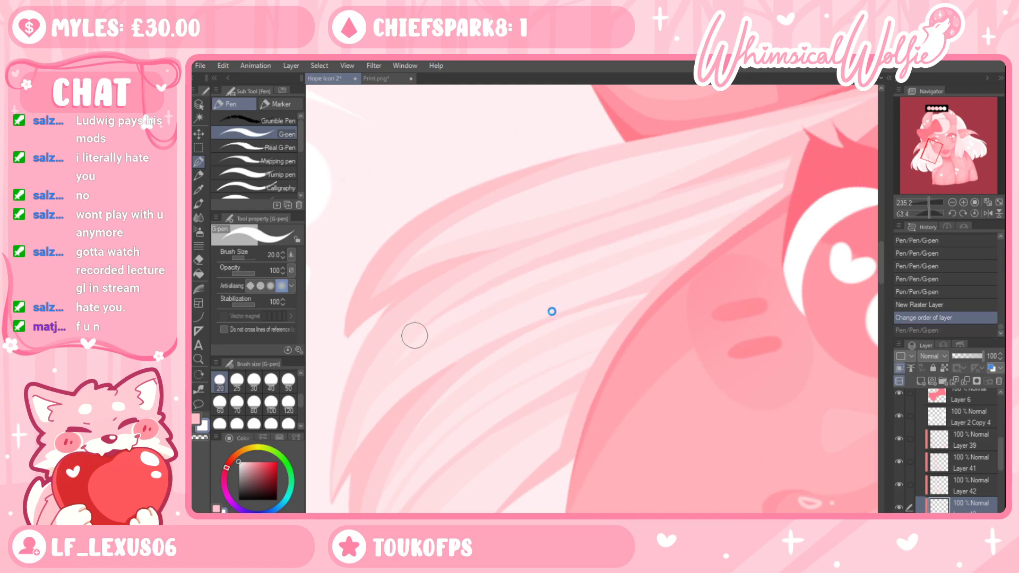
left_click_drag(404, 342, 596, 239)
key("ctrl+z")
mouse_move(397, 345)
left_mouse_down()
mouse_move(671, 223)
mouse_move(788, 186)
left_mouse_up()
left_click_drag(714, 207, 831, 167)
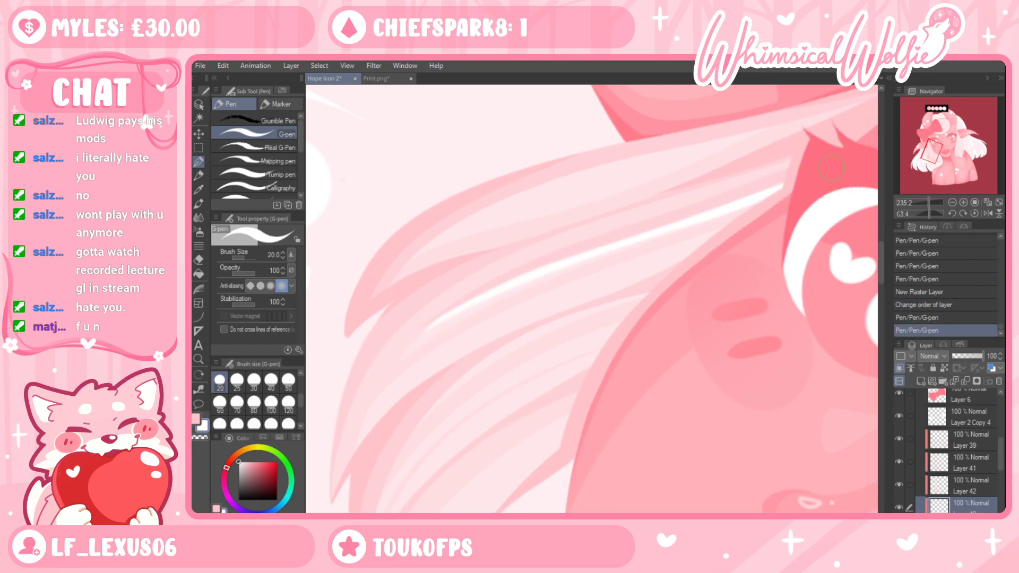
key("e")
left_click_drag(632, 245, 772, 191)
left_click_drag(698, 227, 789, 188)
mouse_move(727, 212)
left_mouse_down()
mouse_move(786, 187)
mouse_move(690, 228)
mouse_move(787, 190)
left_mouse_up()
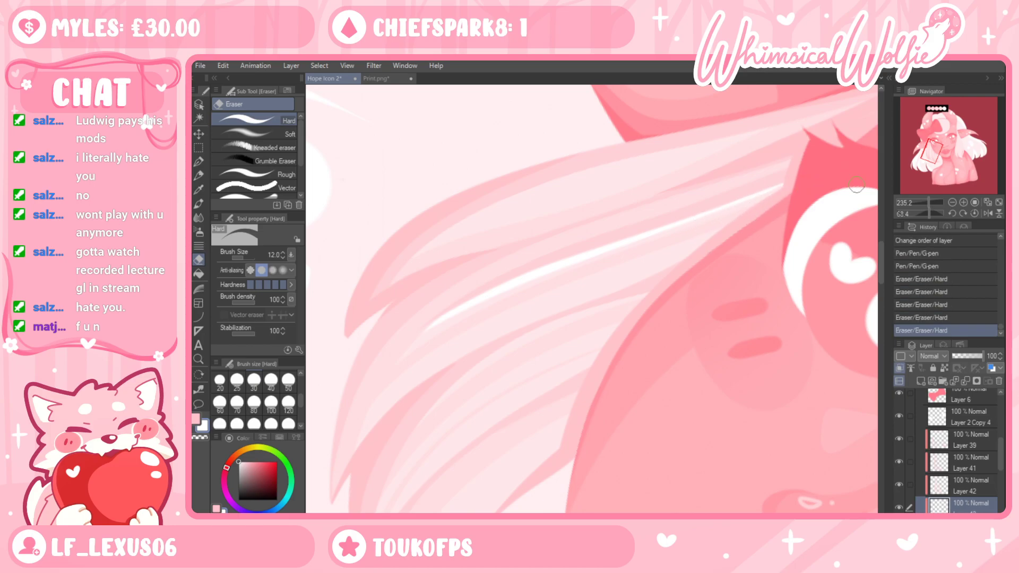
key("p")
key("ctrl+z")
key("ctrl+z")
key("ctrl+z")
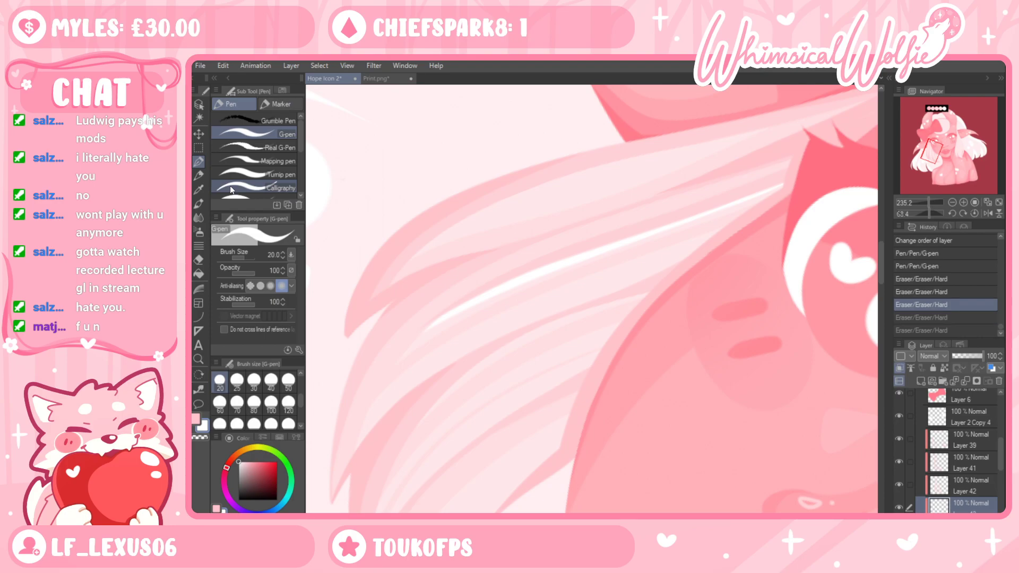
key("ctrl+z")
key("ctrl+z")
key("ctrl+z")
key("ctrl+z")
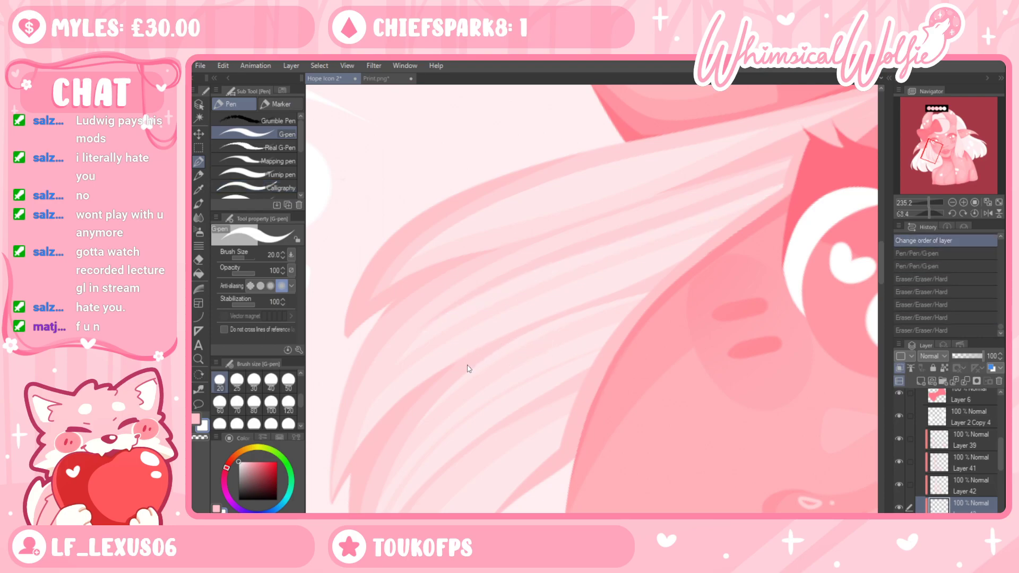
Paint a long white highlight strand through the middle of the front lock on Layer 43 and taper it with the Hard eraser
left_click(359, 424)
key("ctrl+z")
mouse_move(358, 440)
left_mouse_down()
mouse_move(453, 341)
mouse_move(742, 218)
left_mouse_up()
key("e")
left_click_drag(364, 428, 368, 435)
left_click(447, 362)
left_click_drag(409, 377, 414, 446)
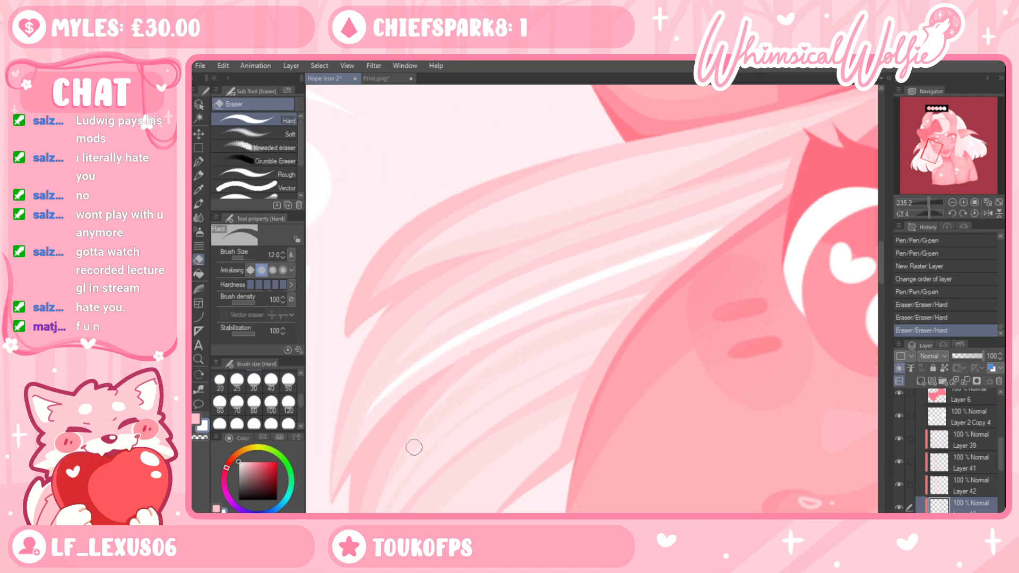
Paint a white highlight strand along the outer side of the front lock on Layer 43 and thin its root end with the Hard eraser
key("p")
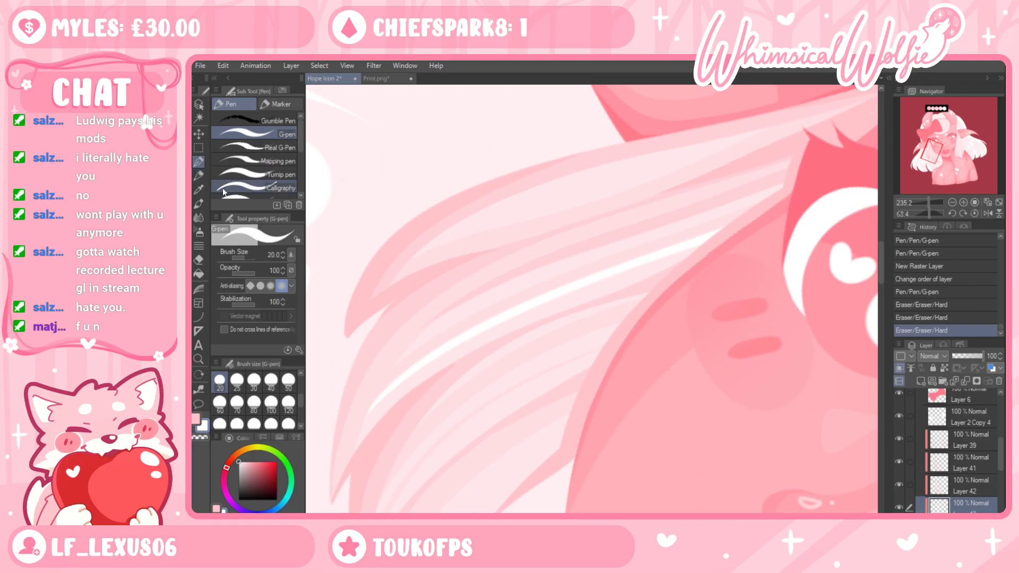
mouse_move(403, 260)
left_mouse_down()
mouse_move(579, 167)
mouse_move(543, 183)
mouse_move(807, 109)
left_mouse_up()
key("ctrl+z")
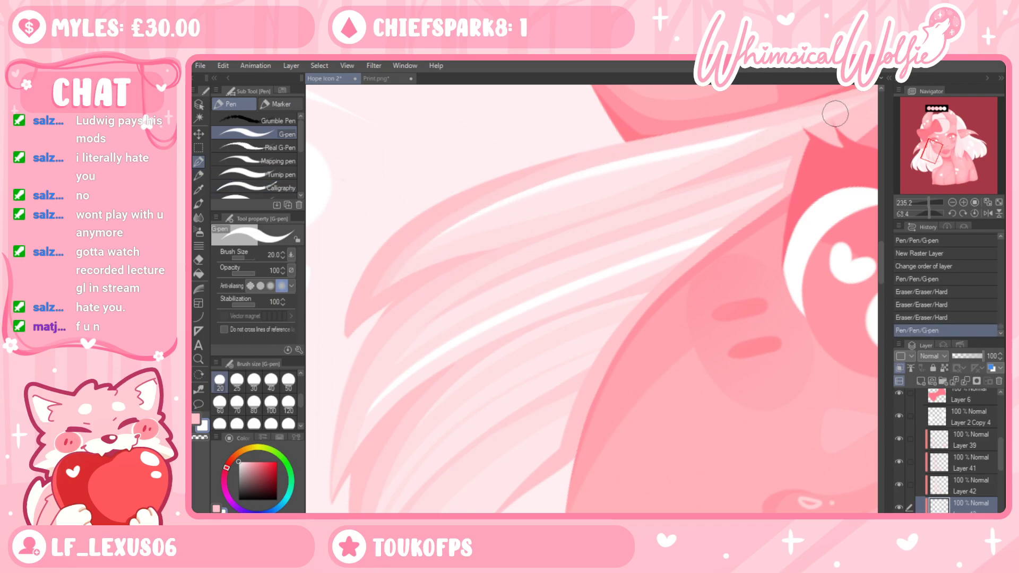
key("e")
left_click_drag(615, 172, 807, 117)
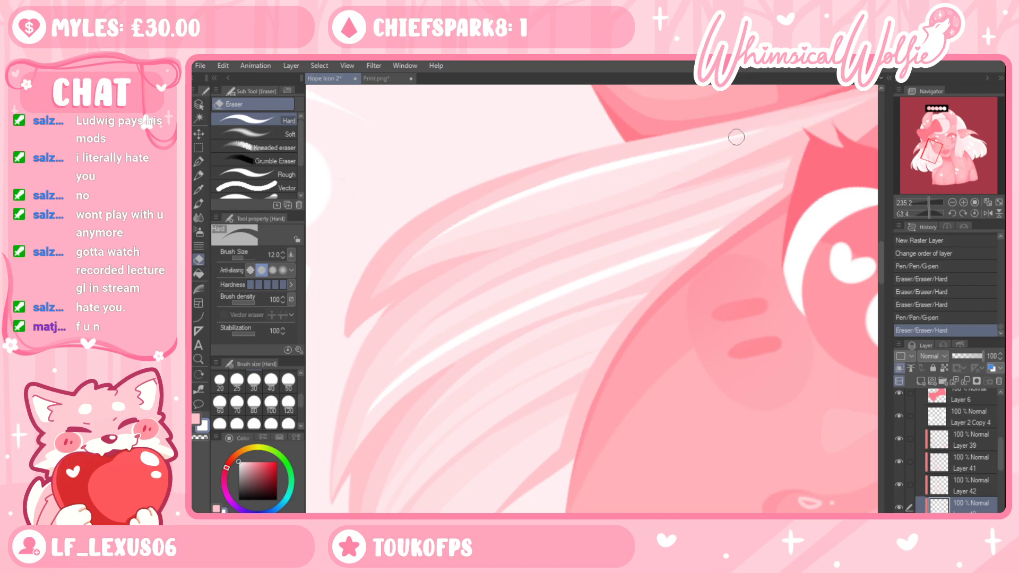
Add a short white highlight just inside the outer strand of the front lock with the G-pen at size 20
key("p")
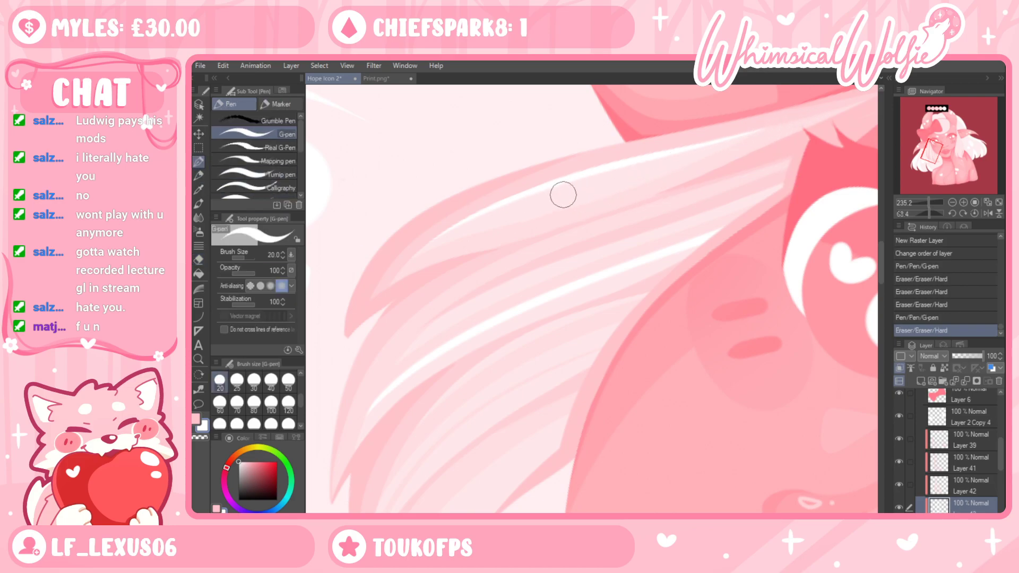
left_click_drag(637, 173, 653, 167)
key("ctrl+z")
left_click_drag(528, 207, 681, 155)
key("ctrl+z")
left_click_drag(534, 200, 644, 166)
key("ctrl+z")
left_click_drag(528, 208, 640, 174)
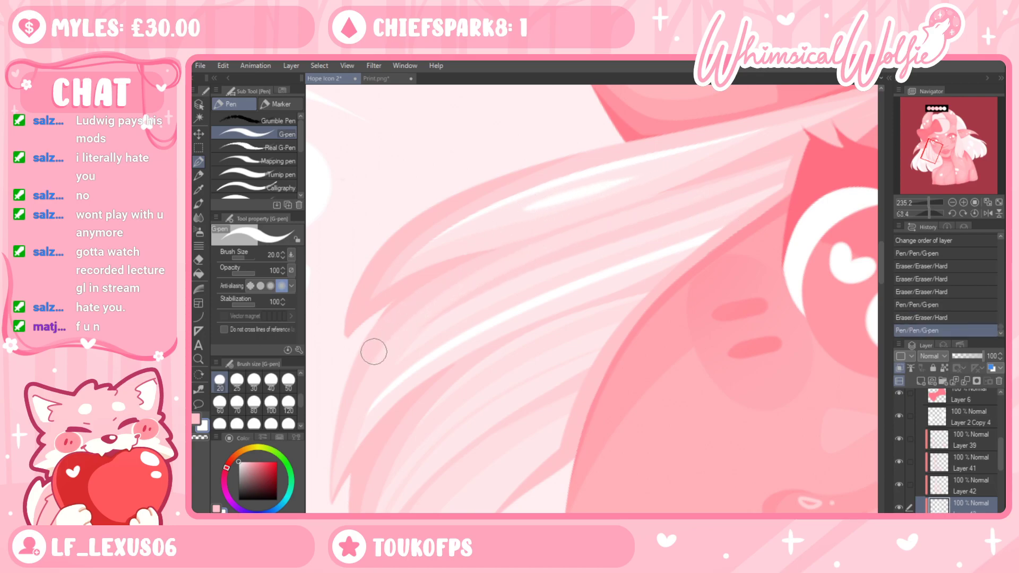
Paint a second white strand beside the middle highlight of the front lock and taper its ends with the Hard eraser
left_click_drag(561, 237, 761, 178)
mouse_move(400, 348)
left_mouse_down()
mouse_move(479, 296)
mouse_move(731, 203)
left_mouse_up()
key("ctrl+z")
mouse_move(416, 330)
left_mouse_down()
mouse_move(579, 252)
mouse_move(732, 196)
left_mouse_up()
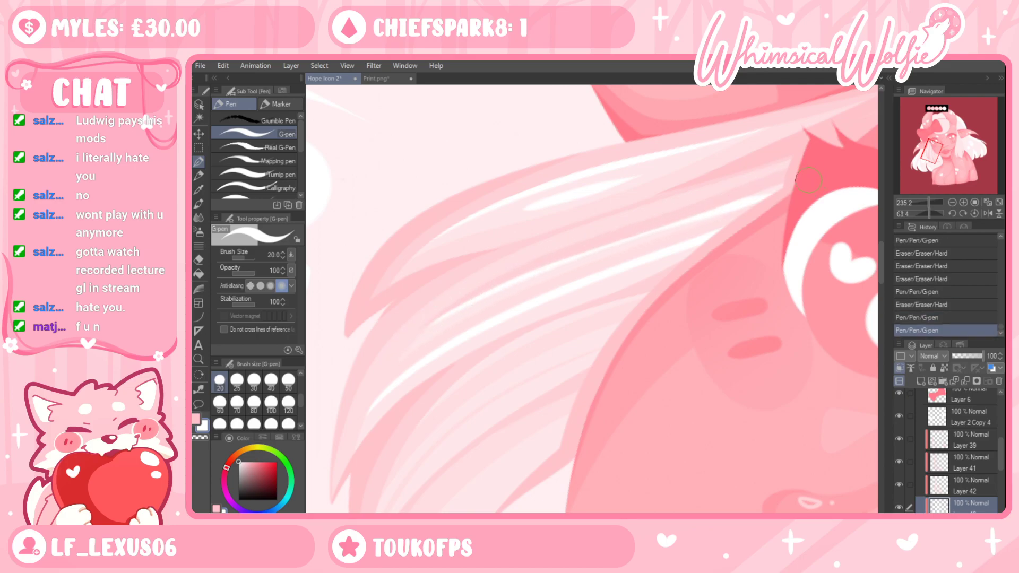
key("ctrl+z")
mouse_move(391, 361)
left_mouse_down()
mouse_move(458, 311)
mouse_move(593, 247)
left_mouse_up()
key("e")
mouse_move(391, 359)
left_mouse_down()
mouse_move(531, 285)
mouse_move(396, 354)
mouse_move(424, 343)
left_mouse_up()
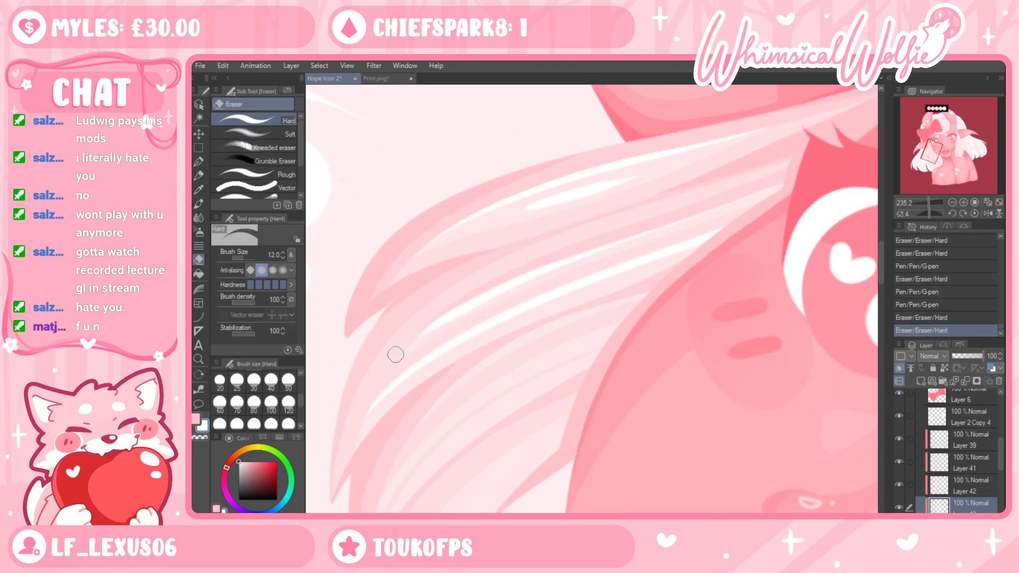
left_click_drag(618, 248, 731, 214)
left_click_drag(718, 284, 725, 185)
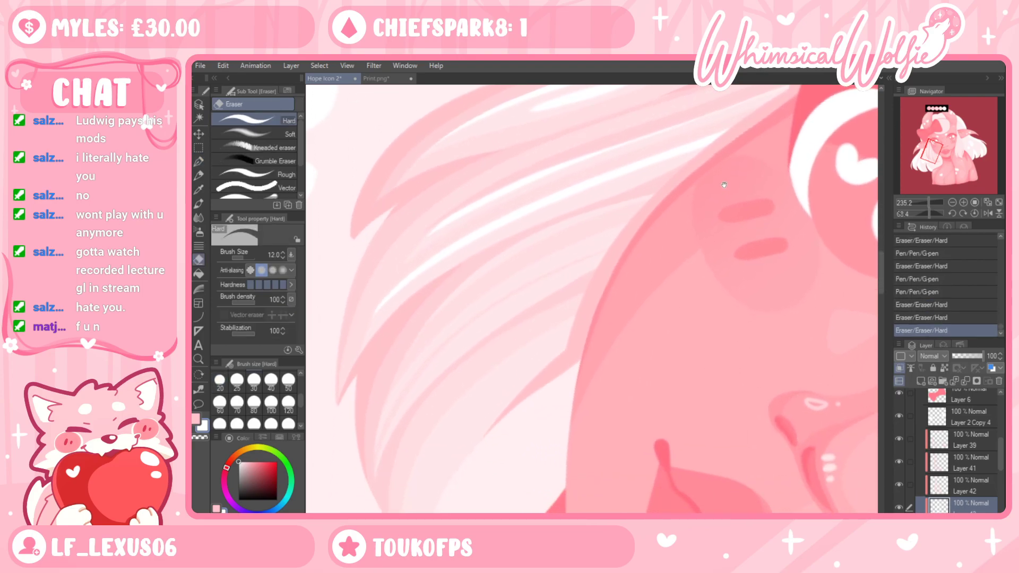
left_click(198, 162)
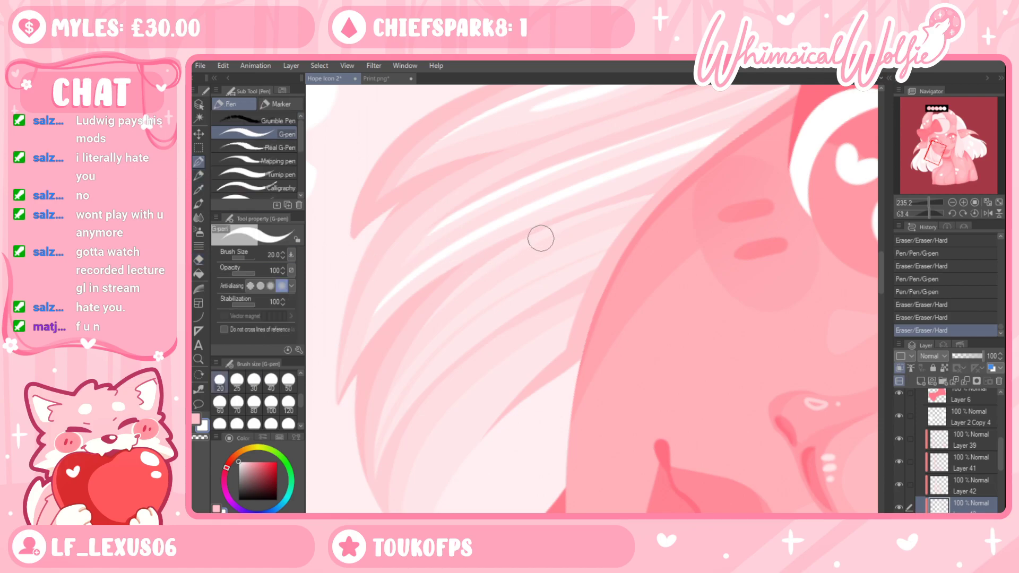
left_click_drag(471, 282, 651, 196)
key("ctrl+z")
left_click_drag(466, 282, 617, 204)
key("ctrl+z")
left_click_drag(458, 282, 620, 196)
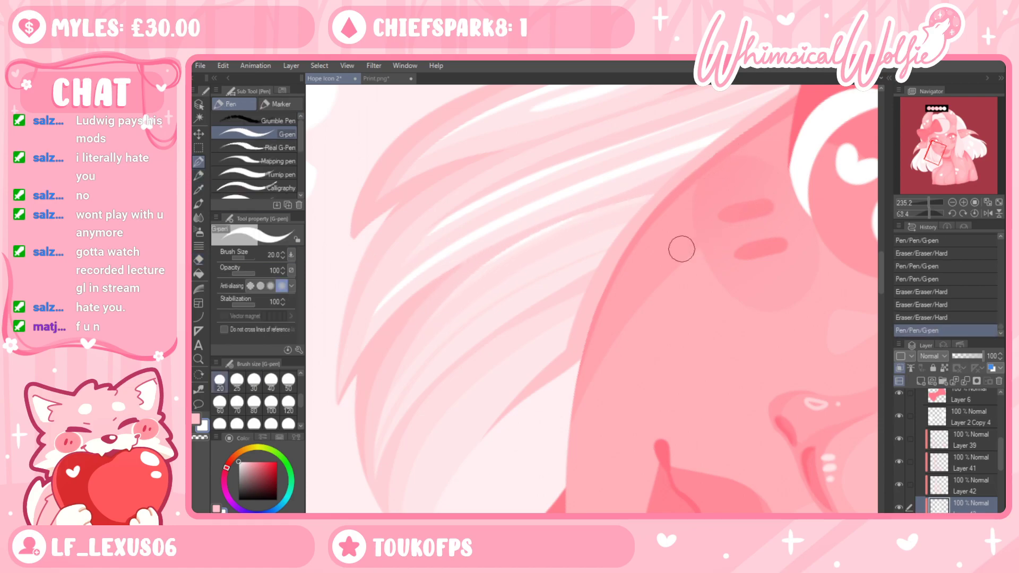
key("ctrl+z")
Paint a white highlight strand in the lower, cheek-side part of the front lock and taper it with the Hard eraser
mouse_move(374, 472)
left_mouse_down()
mouse_move(433, 382)
mouse_move(383, 446)
mouse_move(479, 335)
mouse_move(636, 252)
left_mouse_up()
key("ctrl+z")
key("ctrl+z")
mouse_move(374, 471)
left_mouse_down()
mouse_move(516, 305)
mouse_move(595, 263)
left_mouse_up()
key("e")
mouse_move(368, 474)
left_mouse_down()
mouse_move(406, 398)
mouse_move(494, 319)
mouse_move(661, 221)
left_mouse_up()
key("ctrl+z")
left_click_drag(415, 379, 664, 223)
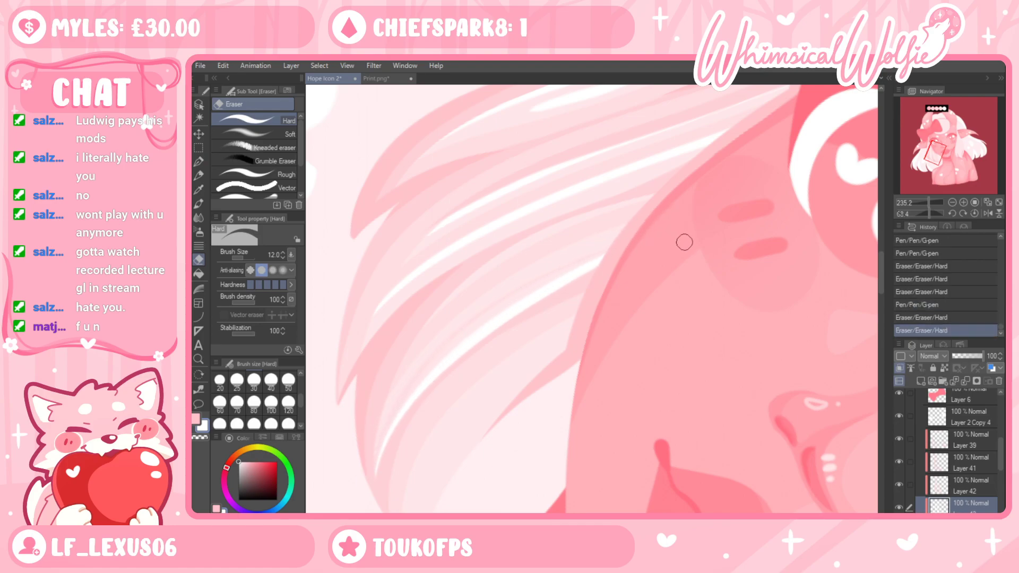
Paint white highlight strands along the cheek-side end of the front lock down to its tip with the G-pen at size 20
left_click(199, 162)
left_click_drag(577, 275, 566, 209)
left_click_drag(404, 496, 500, 337)
key("ctrl+z")
left_click_drag(403, 491, 525, 313)
left_click_drag(403, 488, 391, 428)
key("ctrl+z")
left_click_drag(406, 494, 478, 298)
key("ctrl+z")
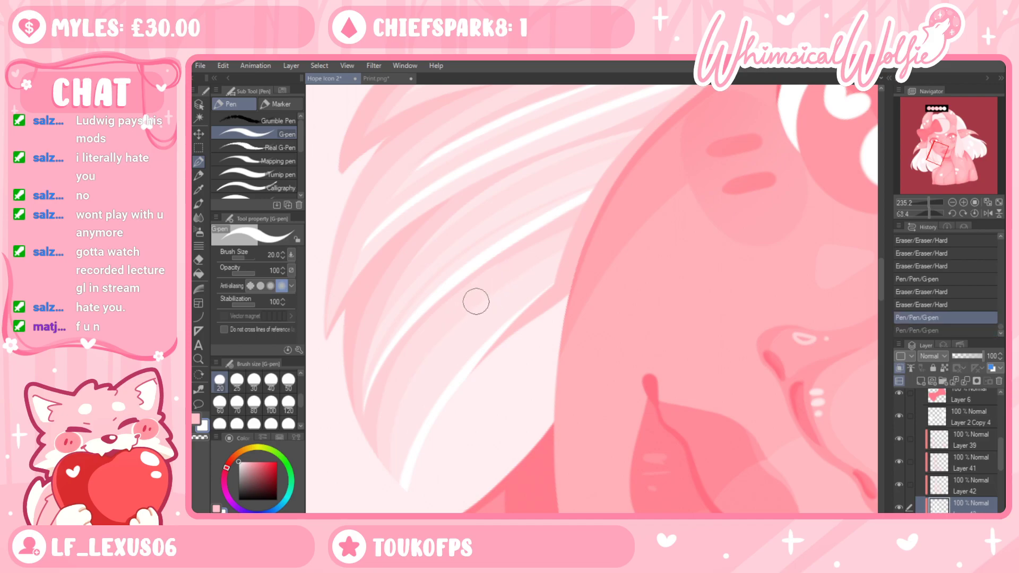
left_click_drag(416, 369, 397, 491)
key("ctrl+z")
left_click_drag(419, 366, 394, 478)
left_click_drag(529, 291, 404, 491)
Examine the highlighted front lock at different zoom levels with the canvas upright, and compare it with Print.png
key("r")
left_click_drag(670, 280, 614, 221)
left_click(197, 359)
left_click_drag(639, 335, 582, 337)
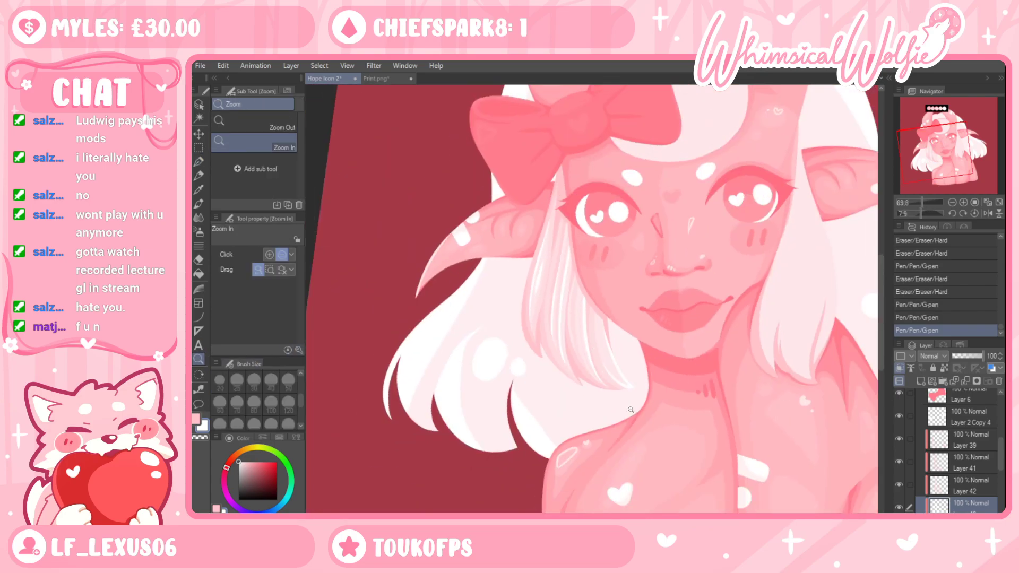
left_click_drag(678, 420, 665, 422)
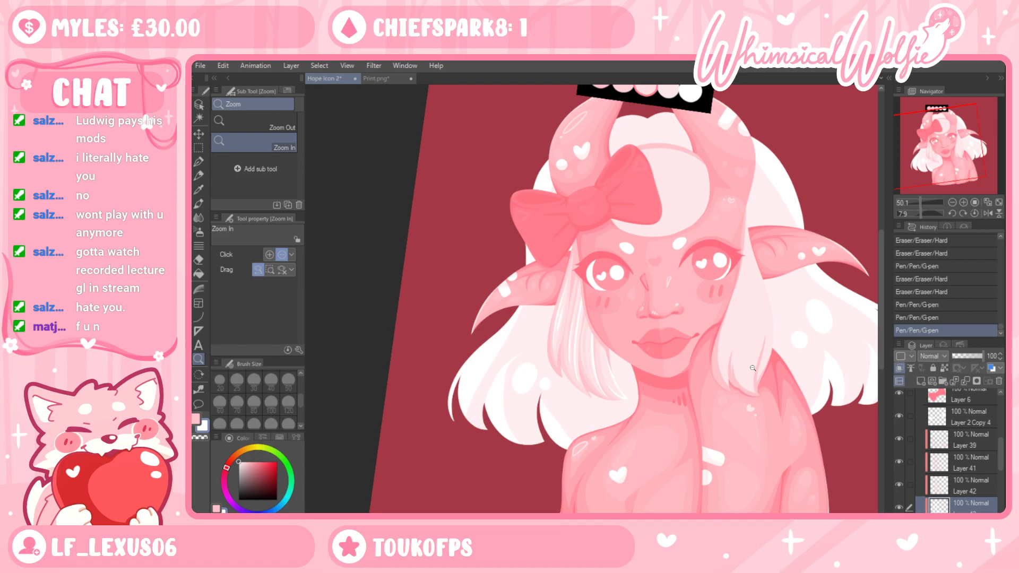
scroll(610, 350, "up", 3)
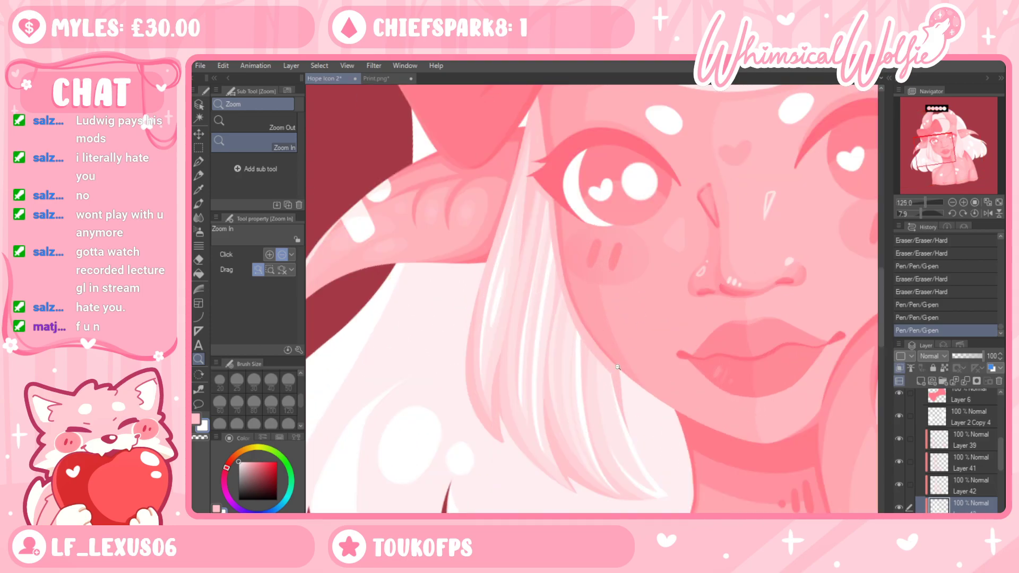
left_click_drag(605, 323, 536, 266)
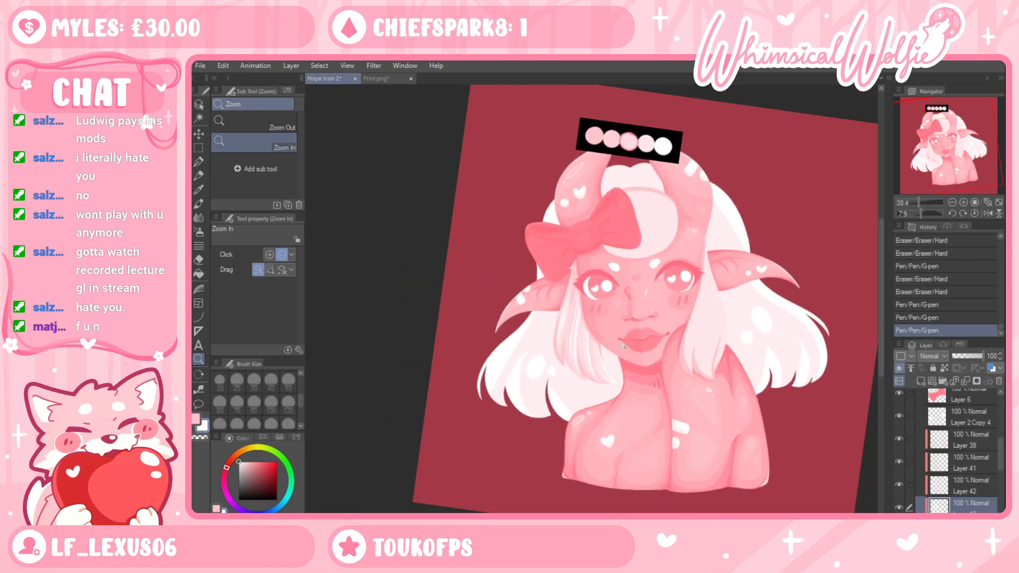
left_click_drag(615, 345, 633, 366)
scroll(617, 392, "down", 2)
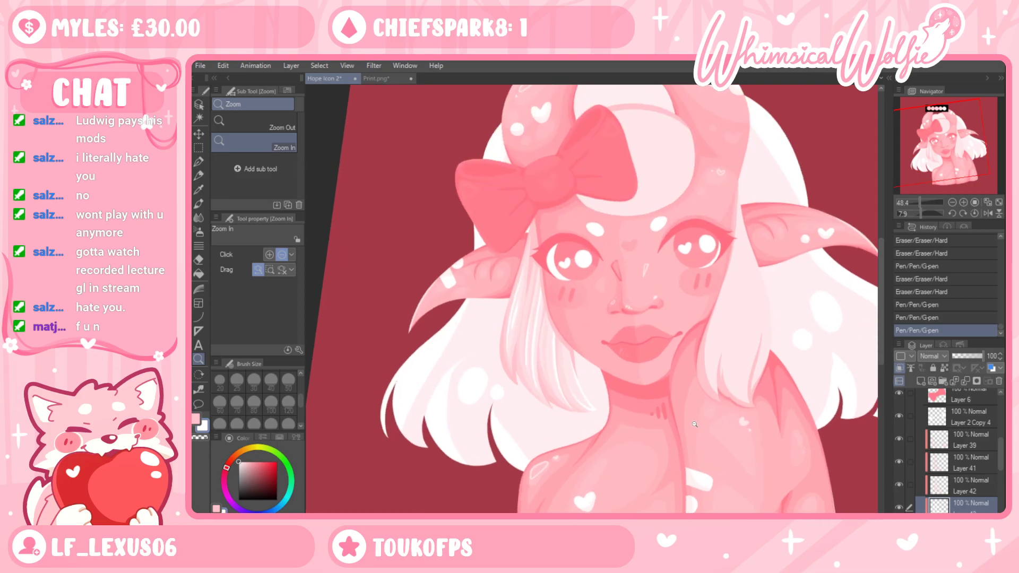
left_click(565, 78)
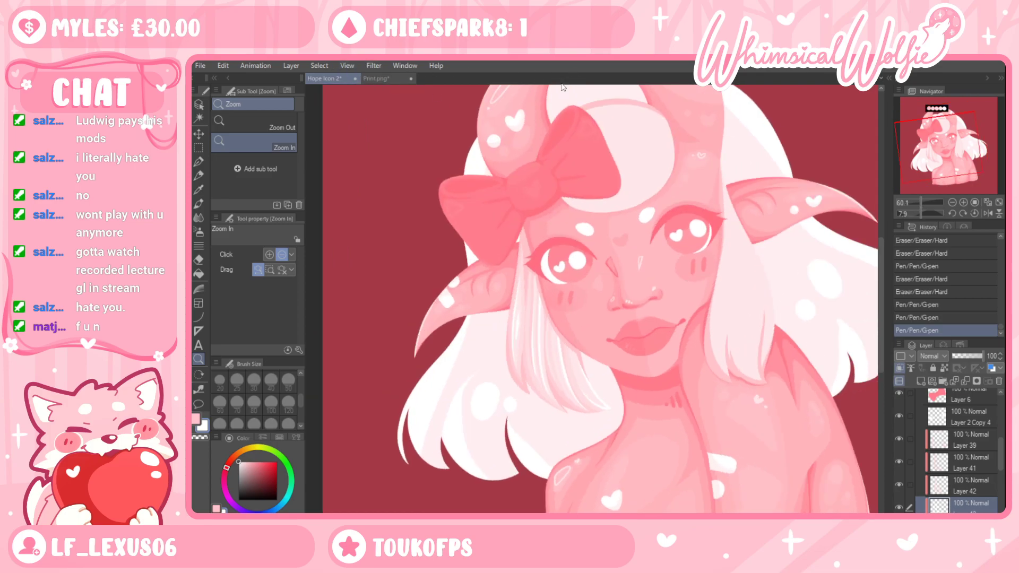
left_click_drag(580, 415, 707, 324)
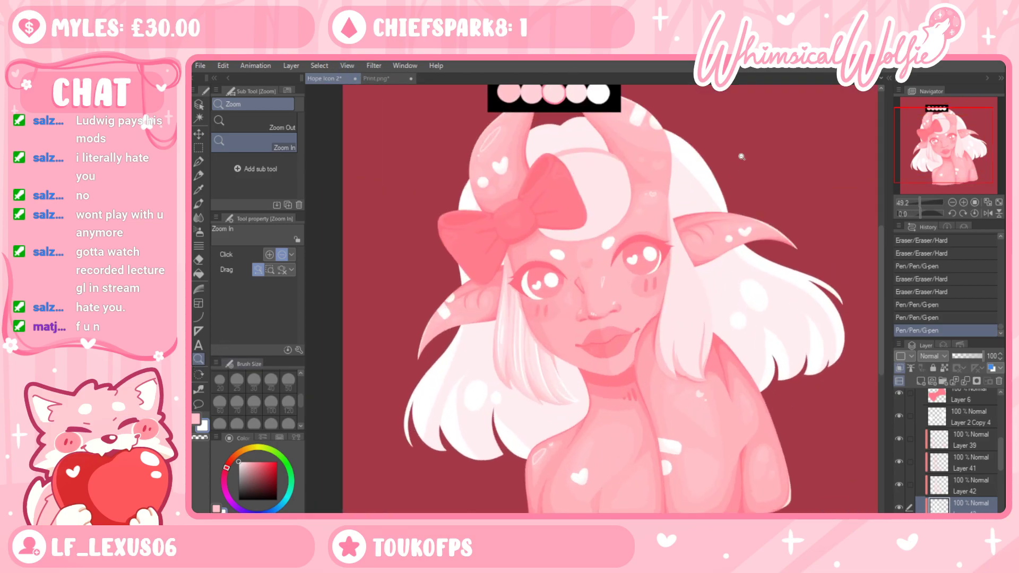
left_click(395, 78)
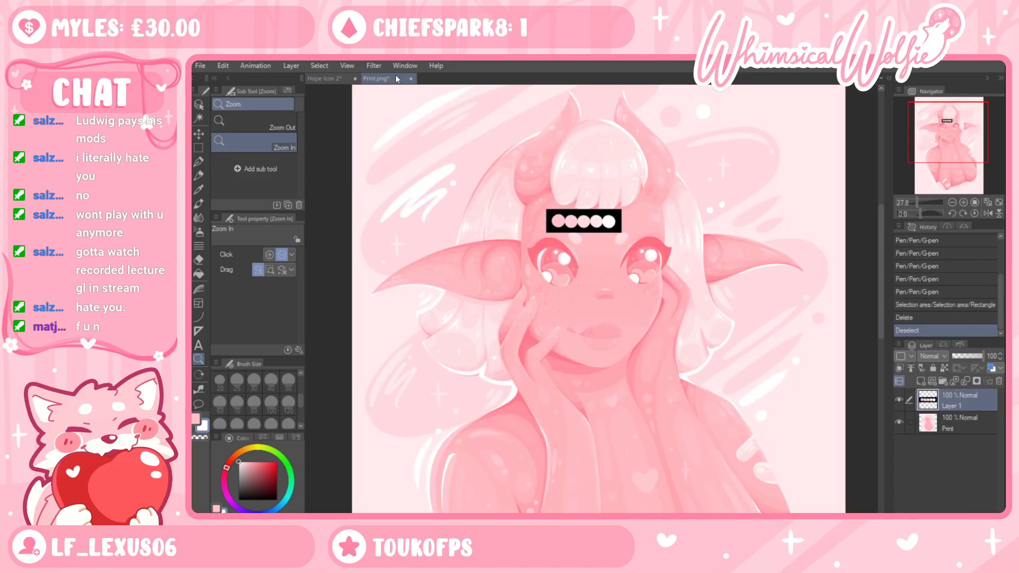
left_click(325, 79)
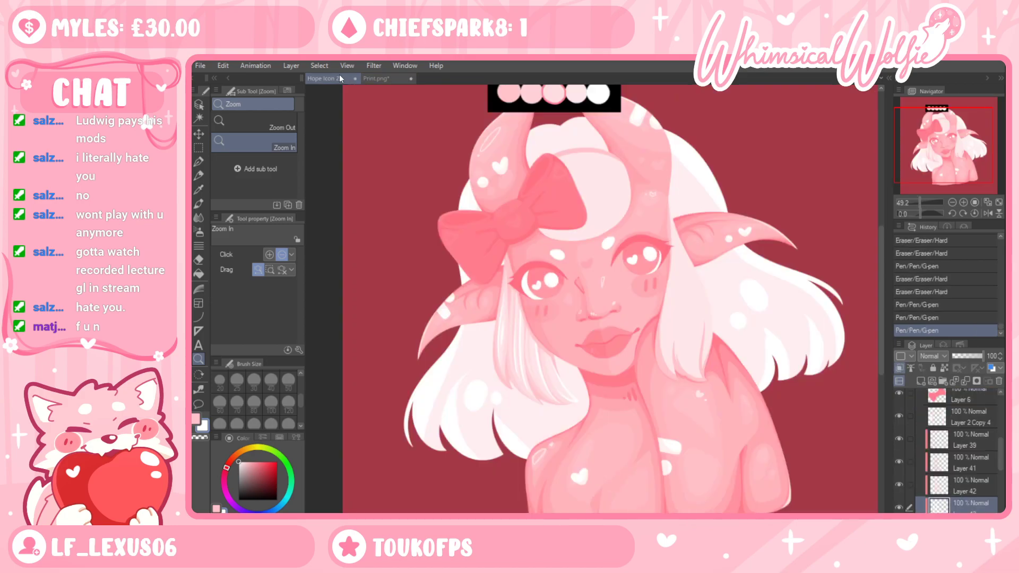
Add a new raster layer directly above Layer 39 for more G-pen work on the front lock
left_click(590, 396)
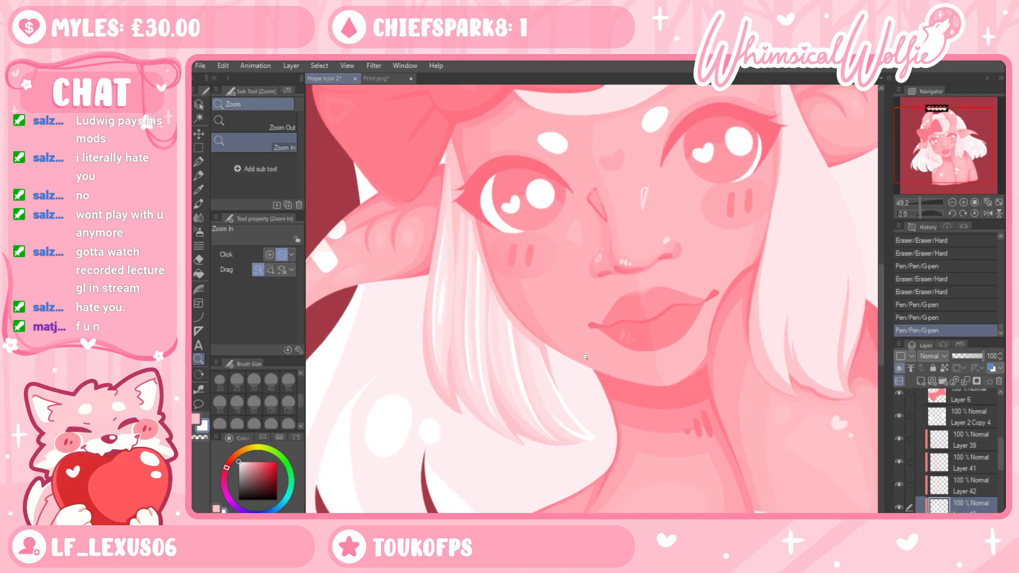
left_click(556, 411)
left_click(565, 464)
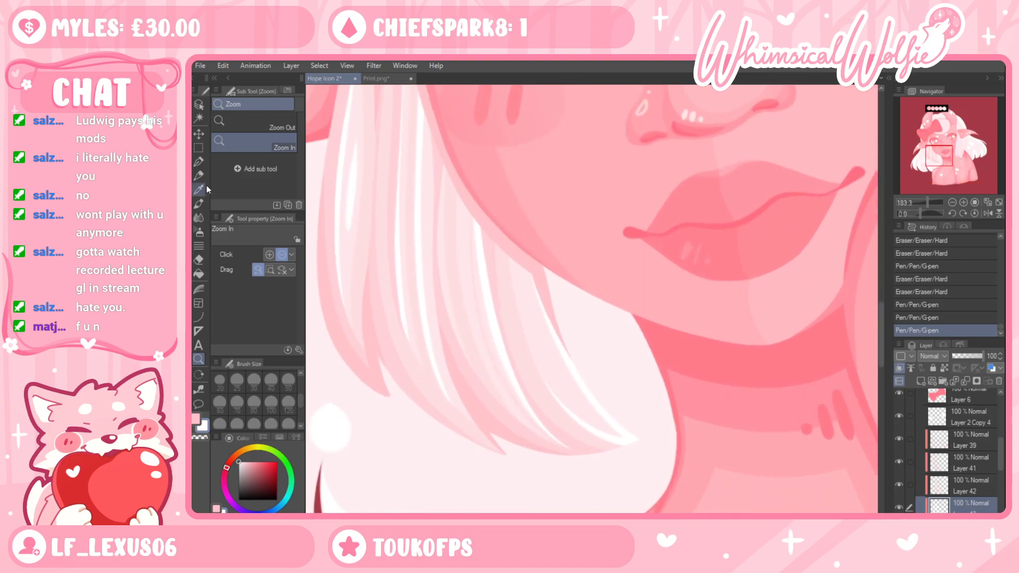
key("p")
left_click(970, 446)
left_click(930, 382)
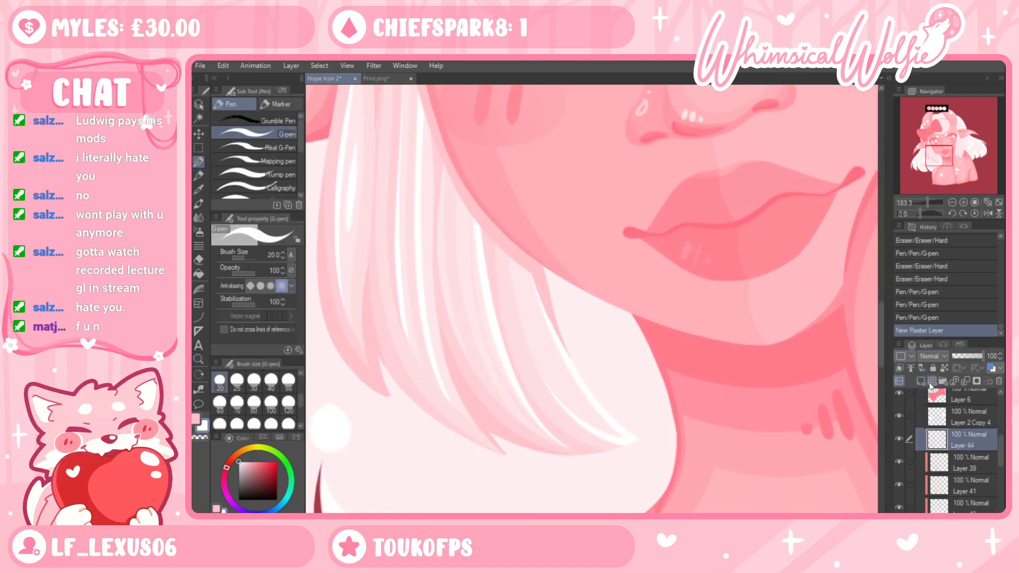
Clip the new Layer 44 to the layer below and try a white G-pen stroke on the front lock's cheek-side strands
left_click(900, 368)
left_click_drag(569, 375, 645, 373)
key("ctrl+z")
left_click_drag(611, 325, 636, 382)
key("ctrl+z")
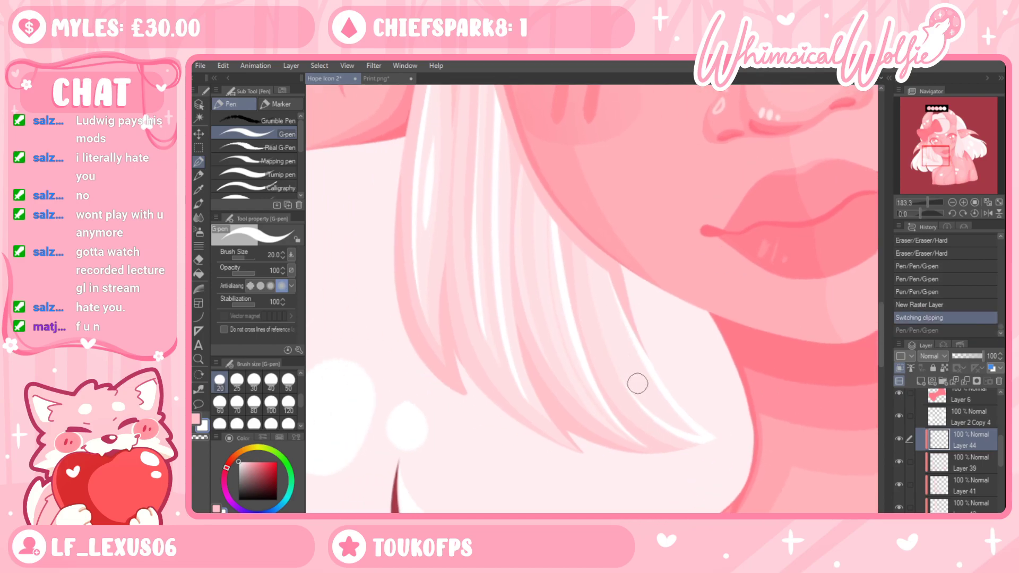
Paint an elongated white oval highlight with a small dot above it on the cheek-side strands of the front lock
left_click_drag(617, 361, 603, 302)
key("ctrl+z")
key("ctrl+z")
mouse_move(616, 364)
left_mouse_down()
mouse_move(596, 298)
mouse_move(612, 358)
left_mouse_up()
key("ctrl+z")
key("ctrl+z")
left_click_drag(594, 297, 612, 359)
key("ctrl+z")
left_click_drag(594, 297, 615, 363)
key("ctrl+z")
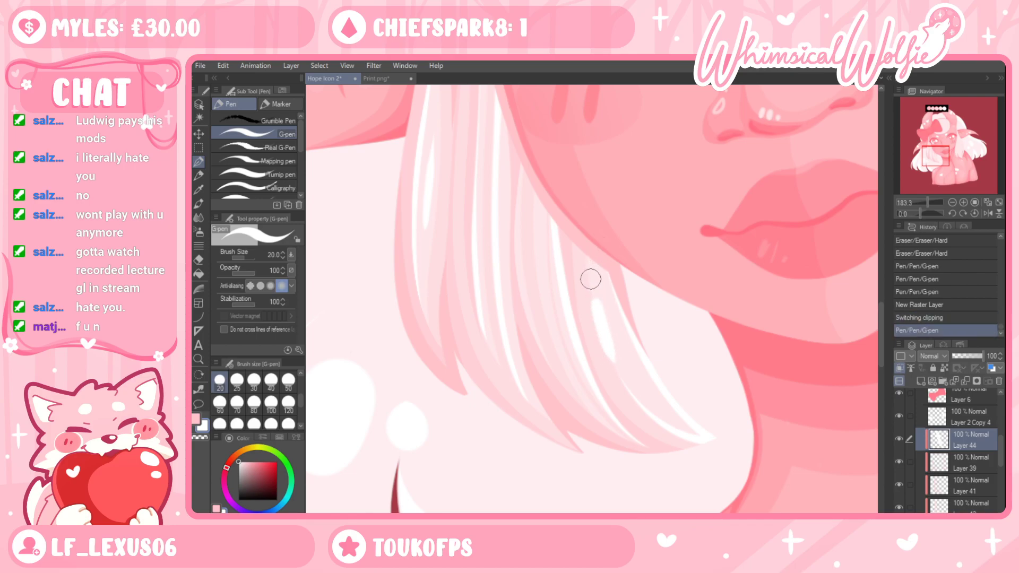
left_click(591, 280)
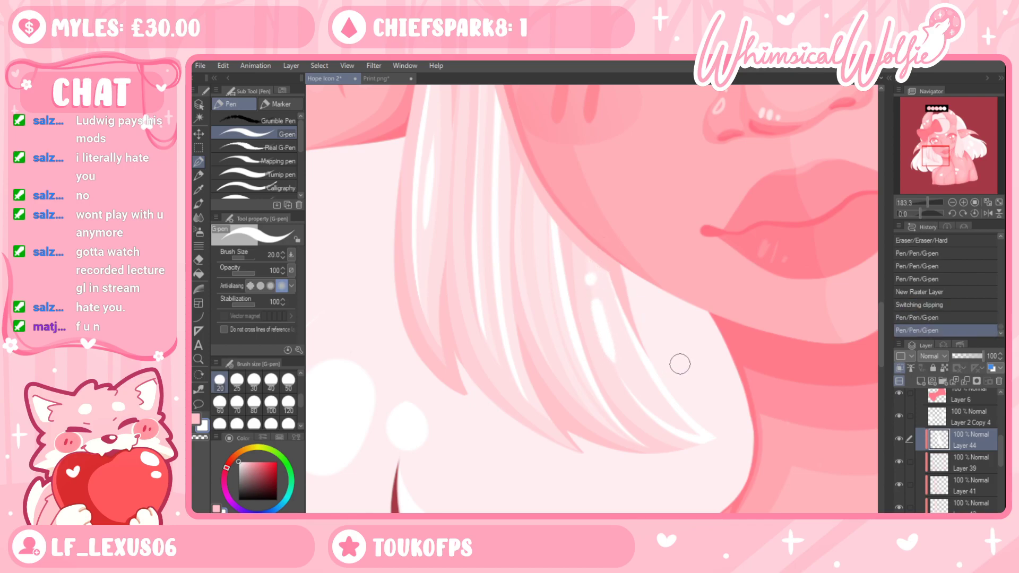
Paint a second elongated white oval highlight on the neighbouring strand nearer the middle of the front lock
mouse_move(541, 314)
left_mouse_down()
mouse_move(532, 243)
mouse_move(541, 312)
left_mouse_up()
key("ctrl+z")
key("ctrl+z")
left_click_drag(532, 236, 544, 308)
key("ctrl+y")
key("ctrl+z")
key("ctrl+z")
scroll(625, 96, "up", 5)
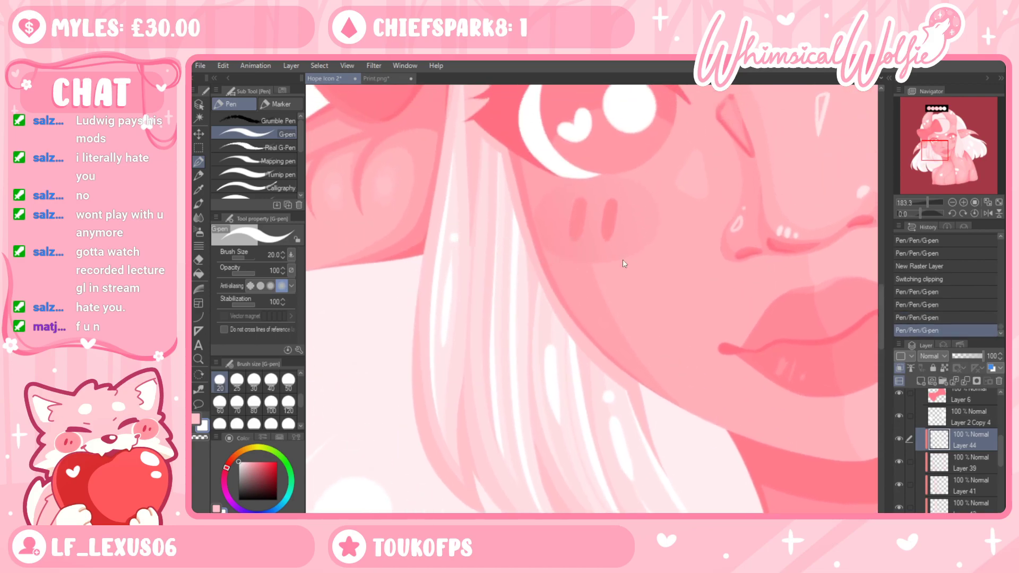
key("ctrl+z")
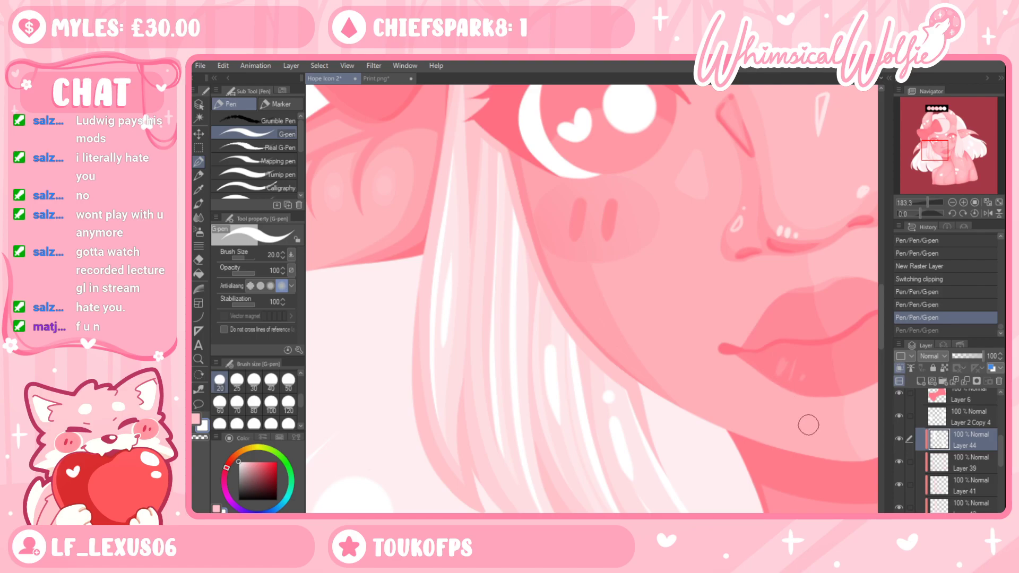
Try white edge highlights along the outer strand of the front lock and taper them with the Hard eraser
left_click_drag(472, 365, 466, 212)
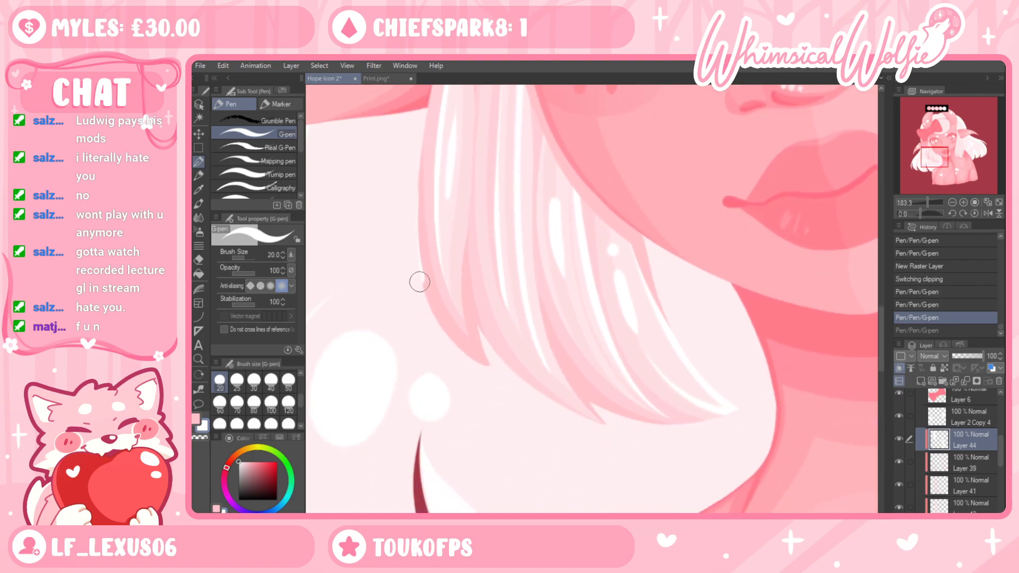
key("ctrl+y")
left_click_drag(492, 374, 477, 323)
left_click_drag(490, 373, 476, 319)
key("ctrl+z")
left_click_drag(486, 360, 474, 304)
key("e")
left_click_drag(492, 347, 479, 321)
left_click_drag(489, 343, 479, 290)
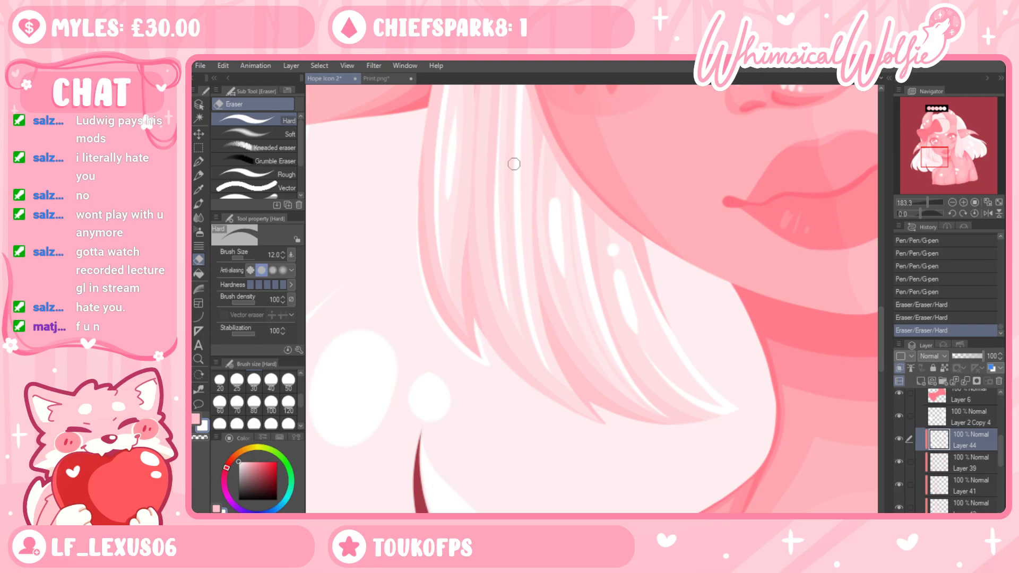
Undo the white edge highlights on the outer strand after viewing the portrait at a smaller scale
left_click(199, 359)
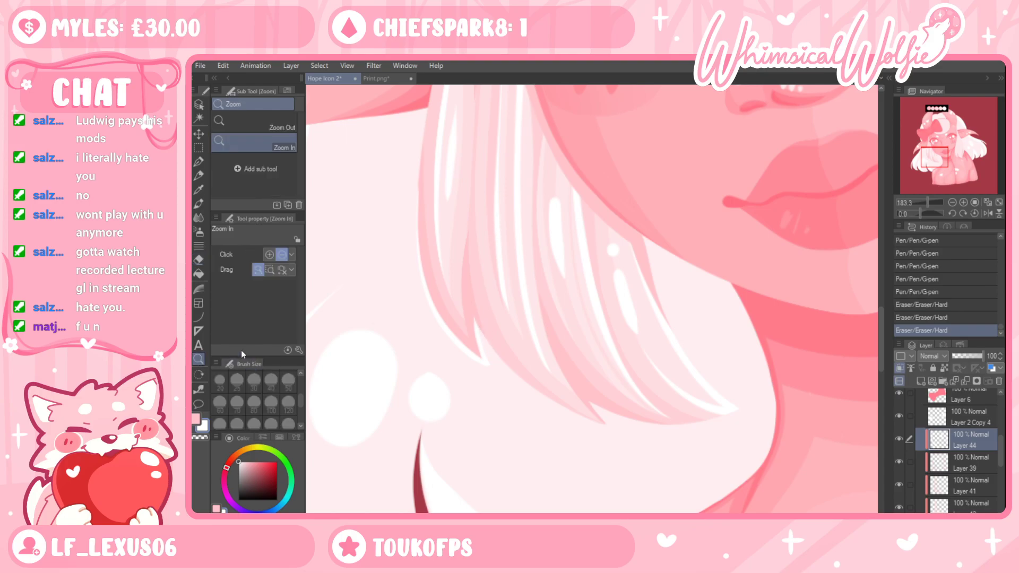
left_click_drag(688, 350, 693, 380)
key("ctrl+z")
key("ctrl+z")
key("ctrl+z")
key("ctrl+z")
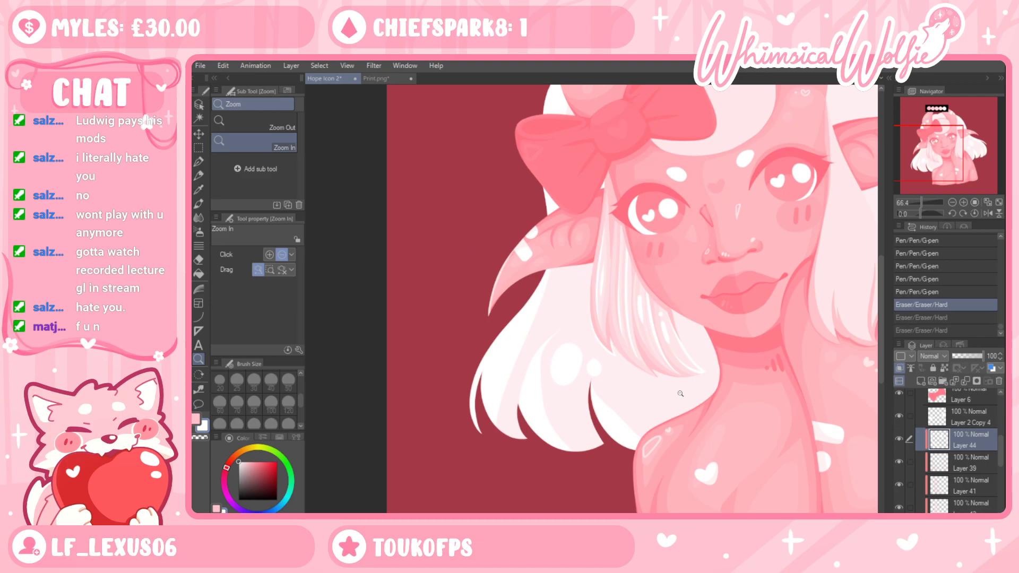
left_click_drag(657, 385, 610, 386)
left_click_drag(705, 395, 769, 395)
key("ctrl+z")
key("ctrl+z")
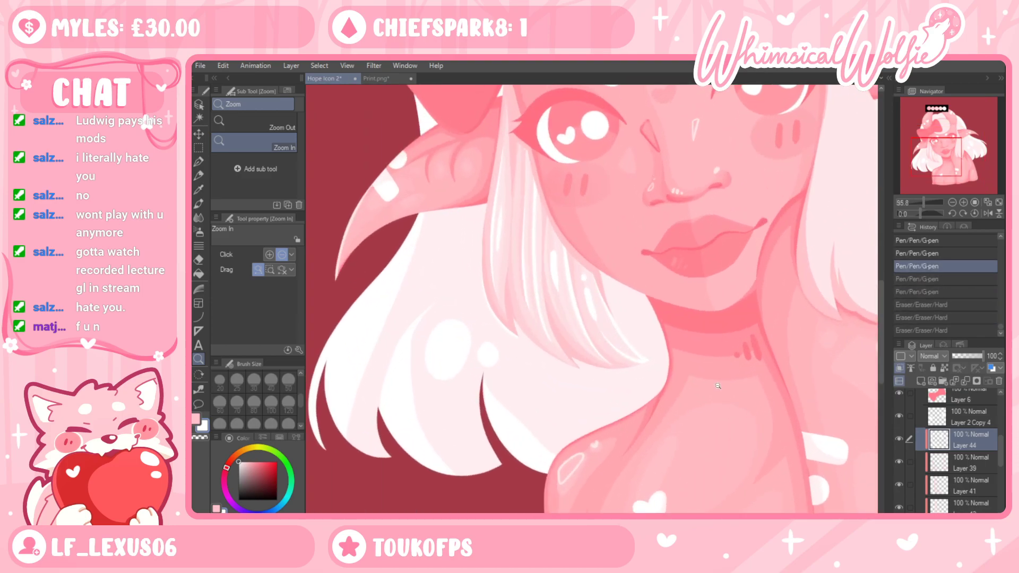
scroll(567, 269, "up", 4)
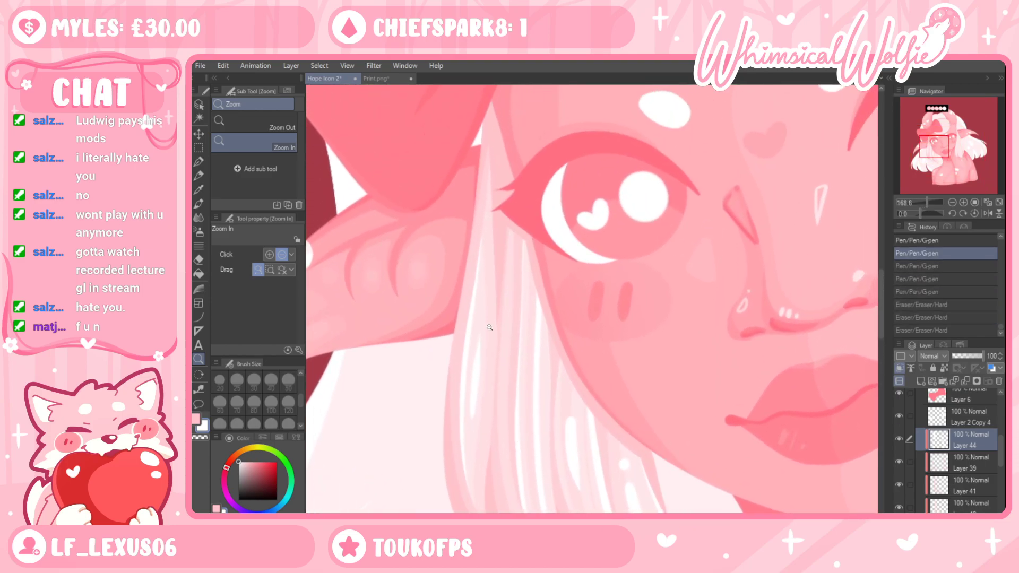
Add a white G-pen dot above the second oval highlight in the middle of the front lock
left_click(199, 164)
left_click_drag(572, 357, 562, 176)
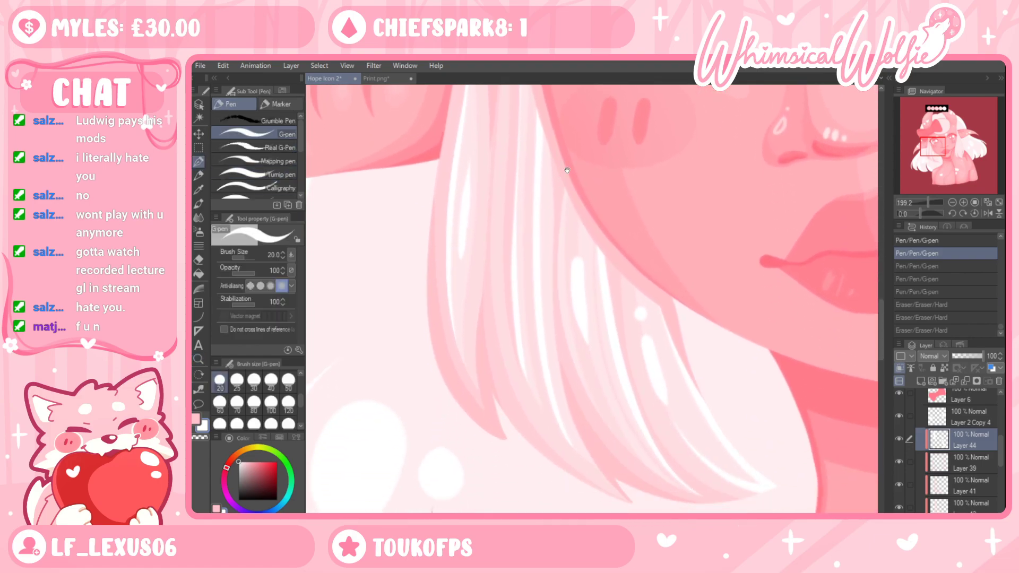
key("ctrl+y")
key("ctrl+y")
key("ctrl+y")
key("ctrl+y")
key("ctrl+y")
key("ctrl+y")
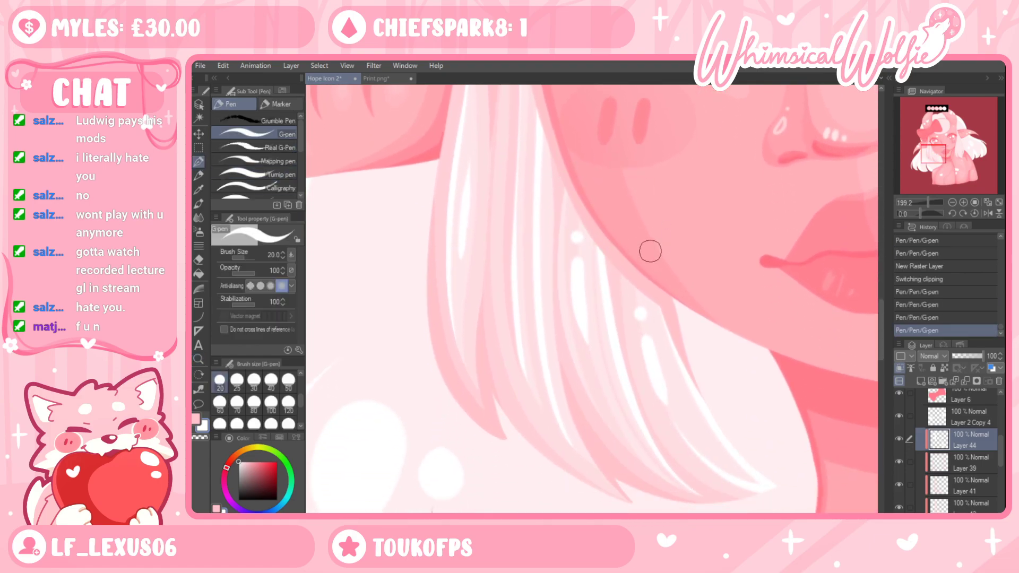
Compare the front lock's oval highlights with the hair in Print.png and return to Hope Icon 2
left_click(392, 78)
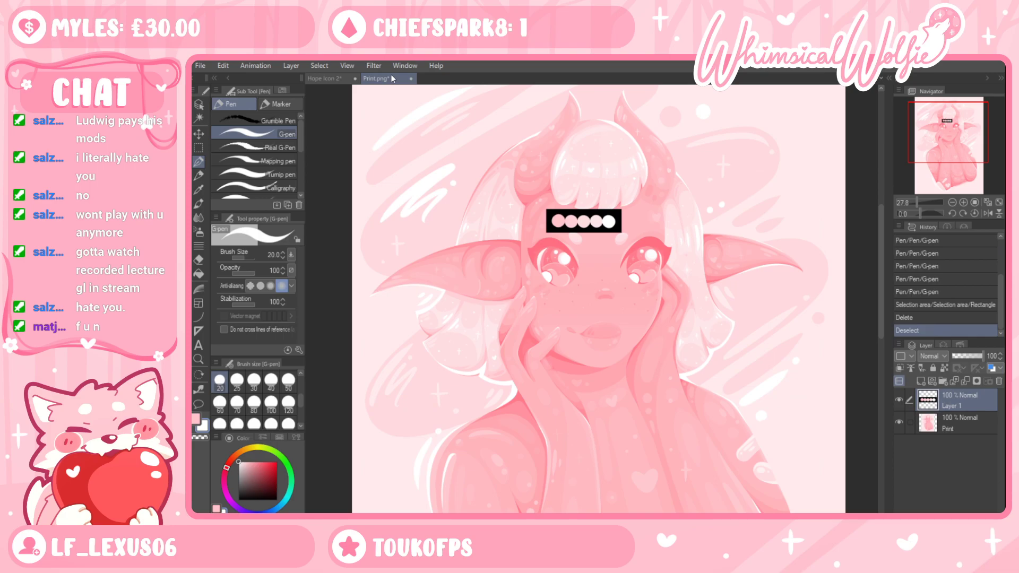
left_click(199, 359)
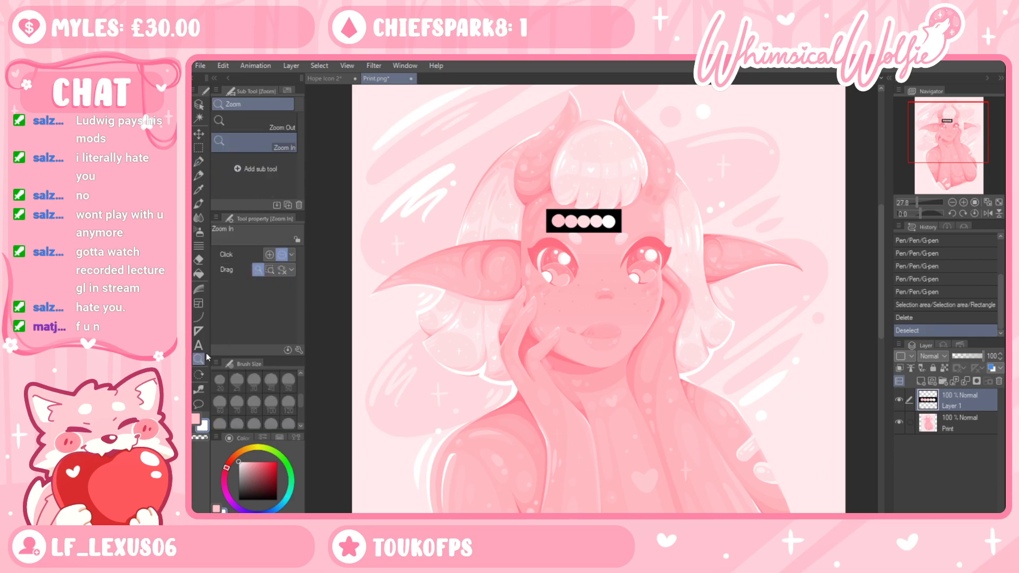
left_click_drag(704, 330, 760, 333)
left_click(329, 78)
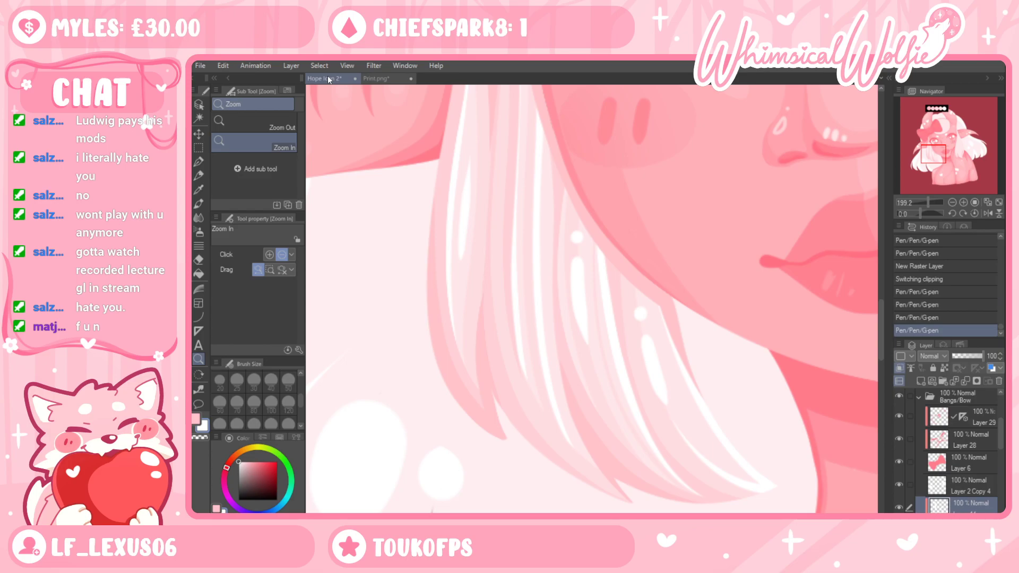
left_click(596, 356)
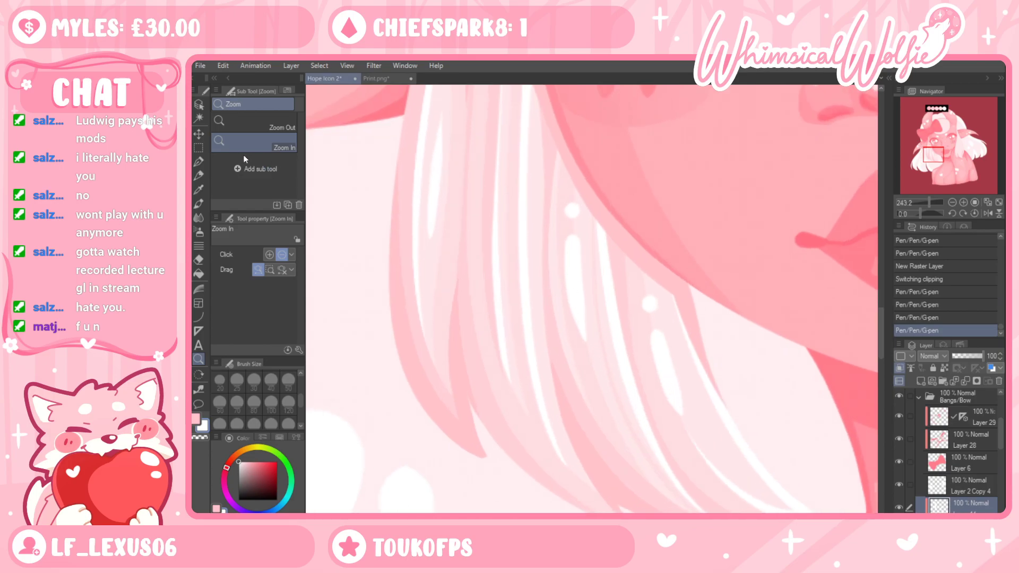
Try another small white G-pen highlight beside the oval highlights on the front lock
key("p")
mouse_move(581, 332)
left_mouse_down()
mouse_move(575, 302)
mouse_move(633, 352)
left_mouse_up()
key("ctrl+z")
key("ctrl+space")
scroll(632, 353, "down", 2)
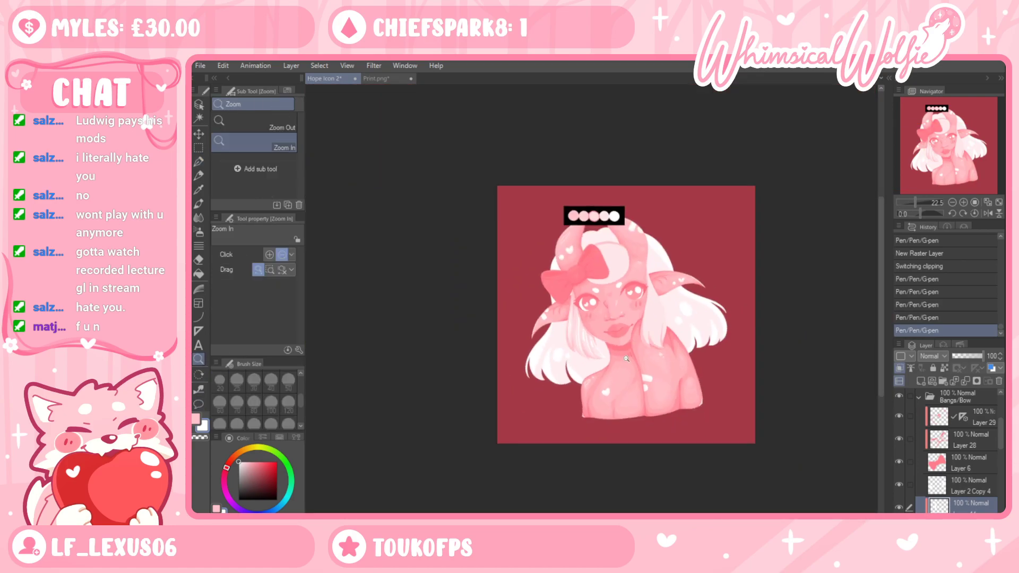
scroll(616, 361, "up", 7)
Erase the white dots above the oval highlights with the Hard eraser at size 12
key("e")
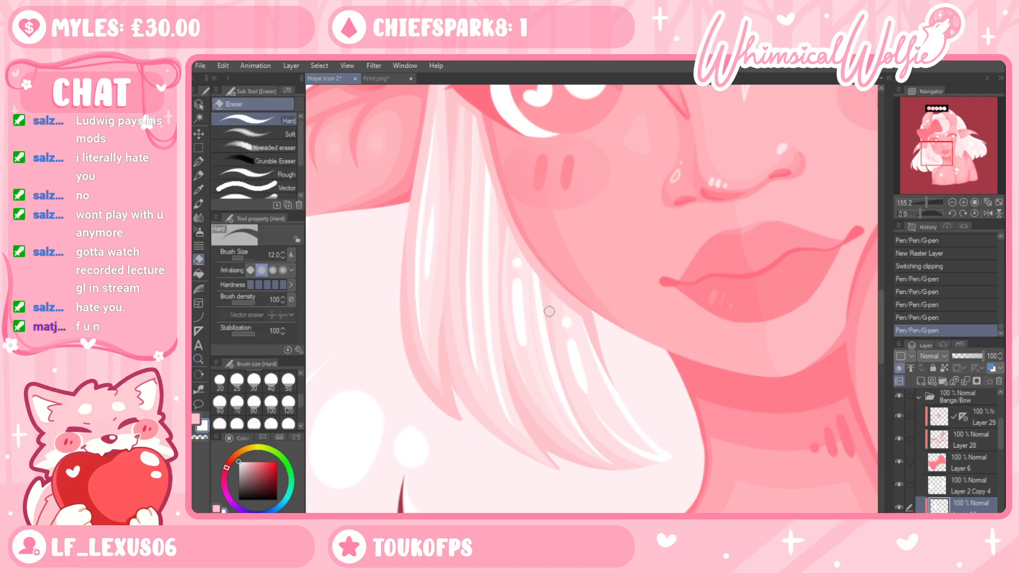
mouse_move(519, 264)
left_mouse_down()
mouse_move(579, 289)
mouse_move(589, 323)
left_mouse_up()
key("/")
left_click_drag(574, 367, 547, 398)
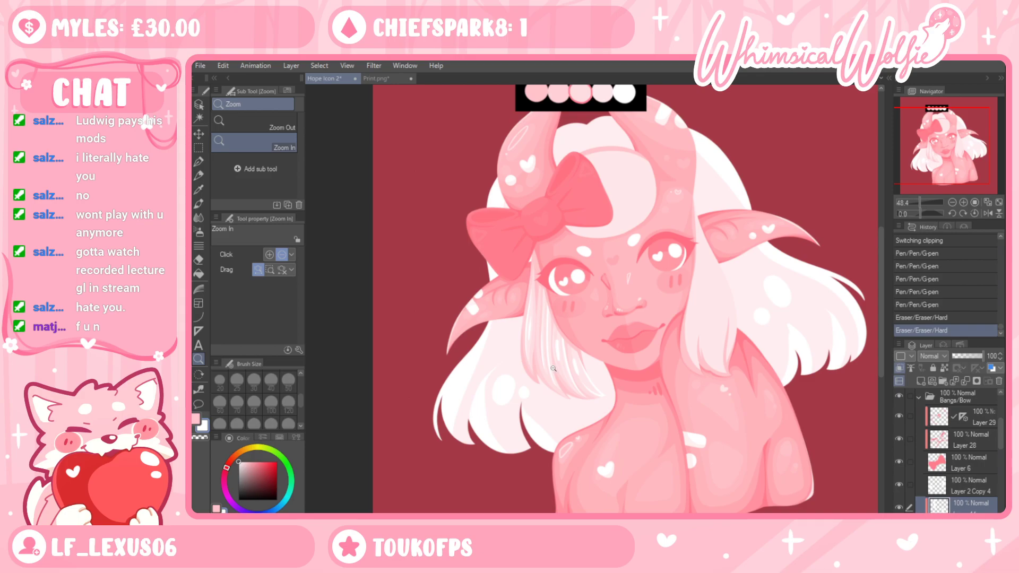
scroll(541, 365, "up", 5)
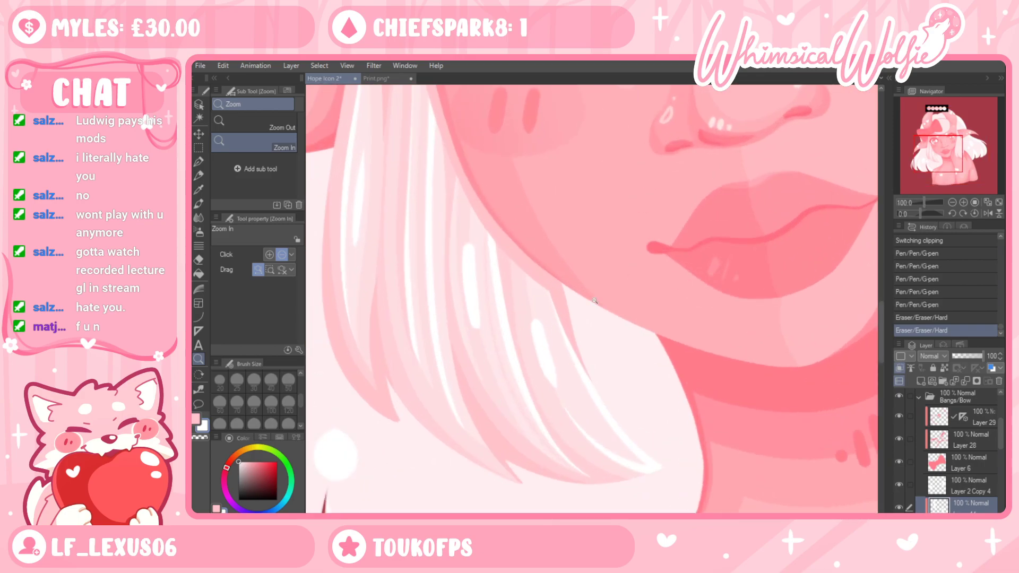
Erase the remaining white oval highlights from the front lock with the Hard eraser at size 30
key("e")
left_click(254, 386)
mouse_move(466, 234)
left_mouse_down()
mouse_move(481, 357)
mouse_move(470, 218)
mouse_move(477, 325)
mouse_move(557, 367)
mouse_move(548, 328)
mouse_move(535, 322)
mouse_move(559, 404)
left_mouse_up()
left_click(552, 378)
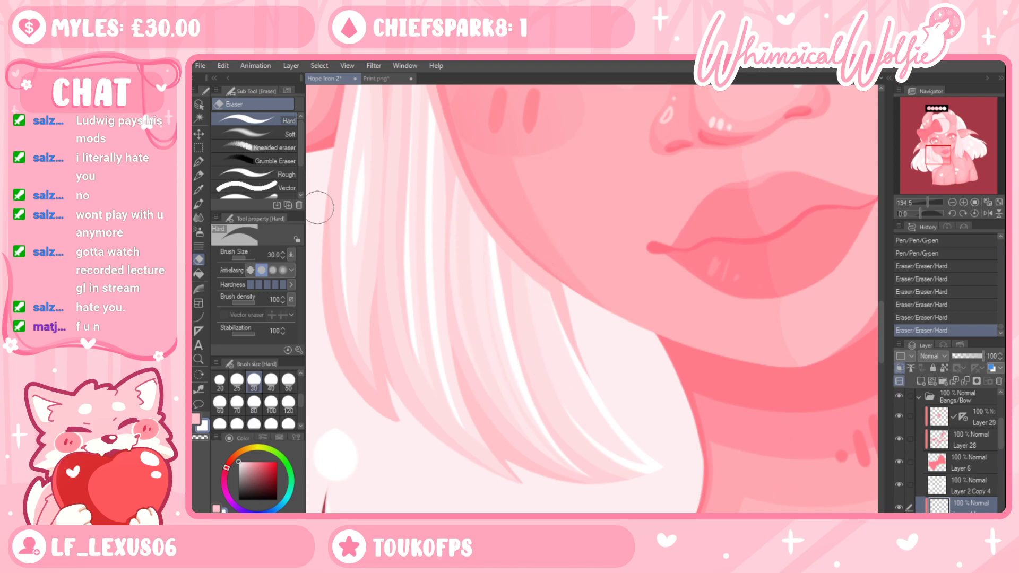
Set Layer 44's opacity to 38% and sweep a broad white G-pen band at size 100 across the front lock
left_click(201, 163)
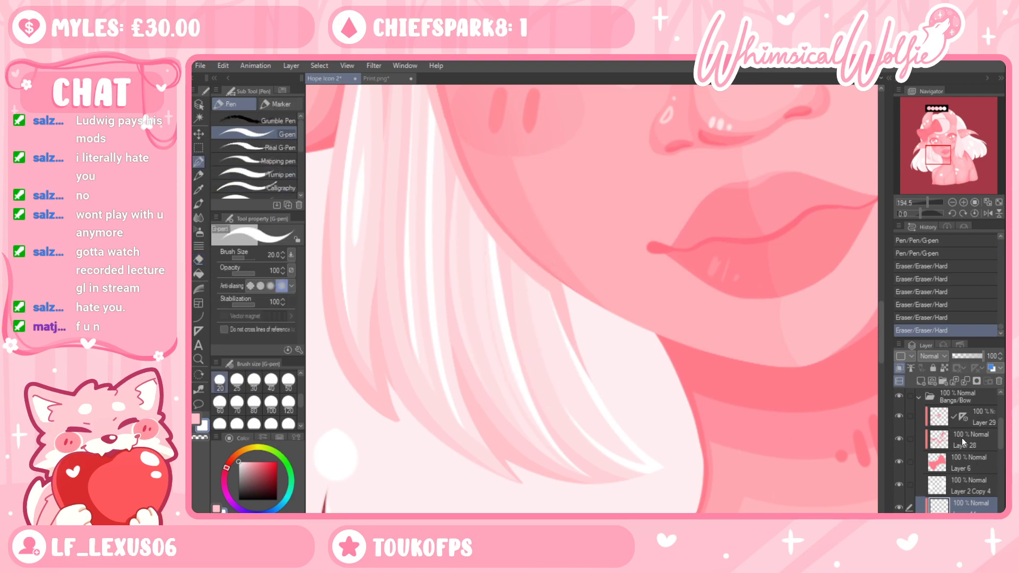
left_click(961, 359)
left_click(270, 401)
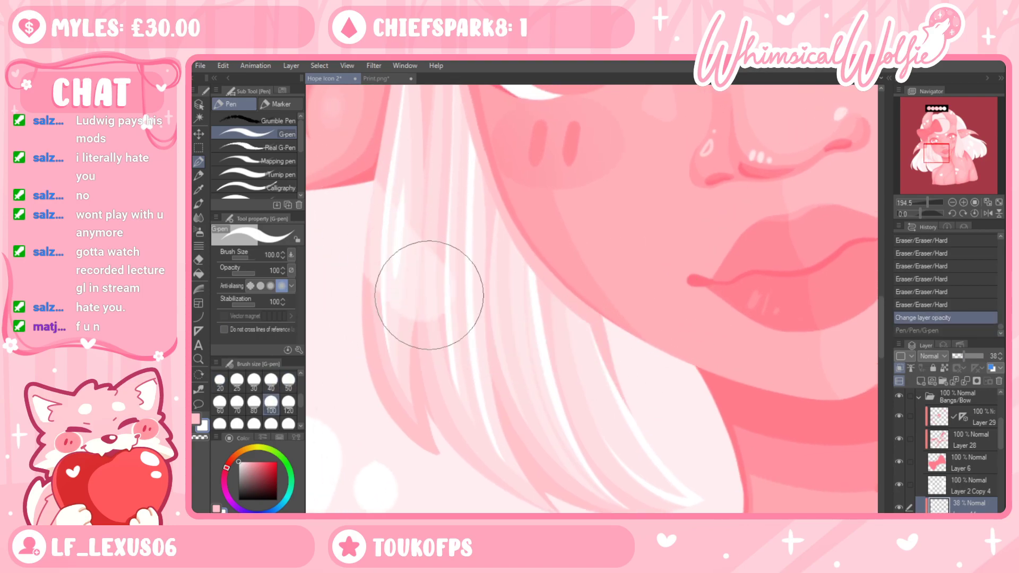
left_click_drag(421, 285, 697, 356)
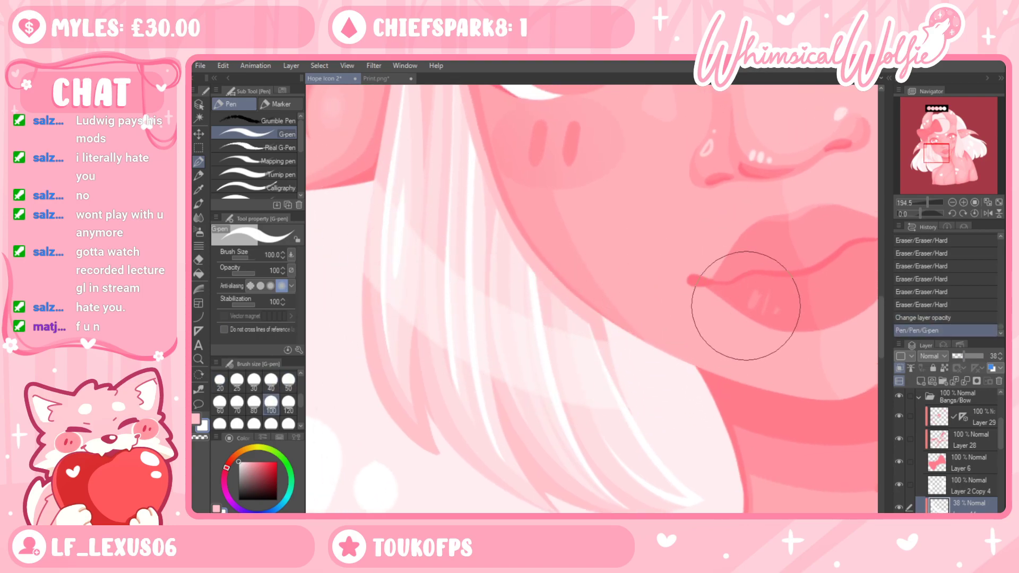
Undo the broad white band and repaint it diagonally across the middle of the front lock at size 100
left_click(199, 359)
left_click_drag(530, 341, 451, 342)
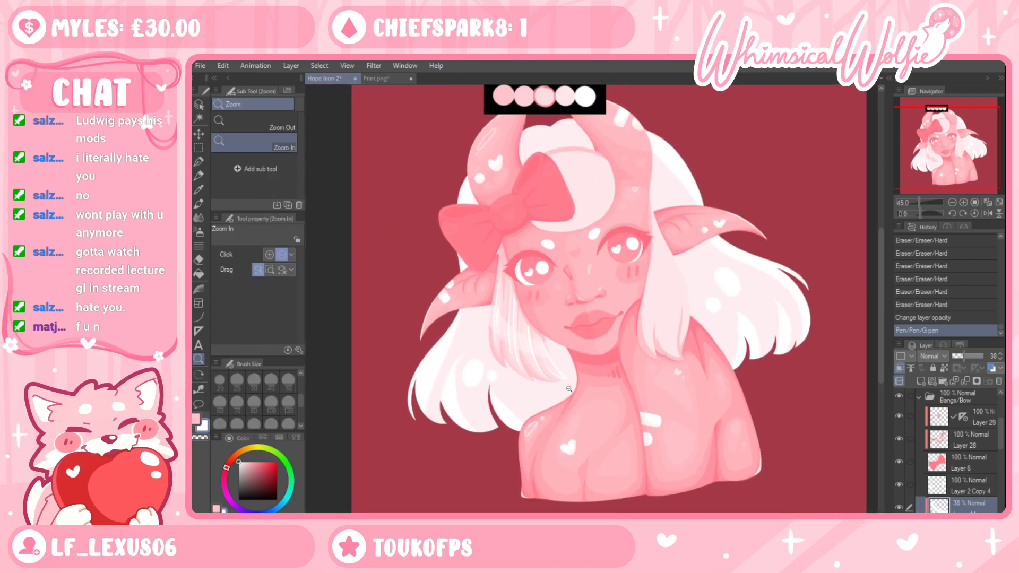
left_click_drag(520, 351, 576, 355)
key("p")
key("ctrl+z")
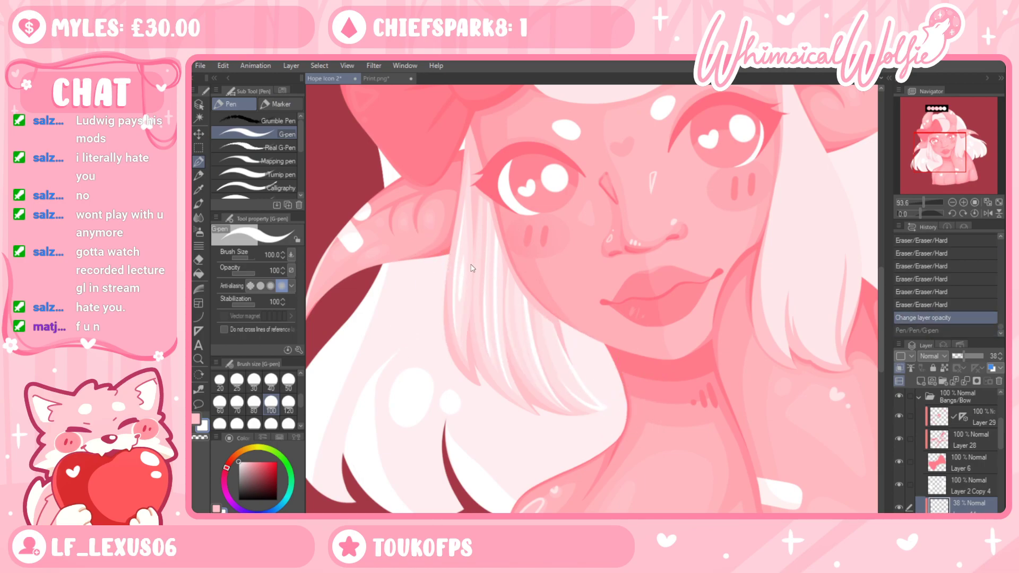
mouse_move(429, 229)
left_mouse_down()
mouse_move(486, 300)
mouse_move(546, 345)
mouse_move(603, 364)
left_mouse_up()
key("ctrl+z")
key("ctrl+y")
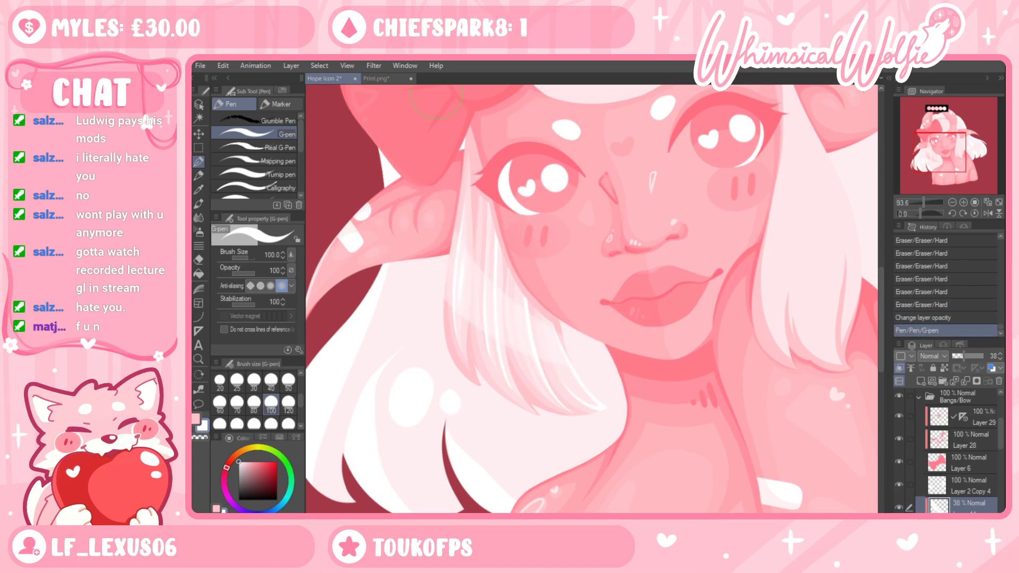
Move Layer 44 with the white band below Layer 39 and Layer 41 in the layer order
left_click(198, 359)
left_click_drag(558, 357, 509, 357)
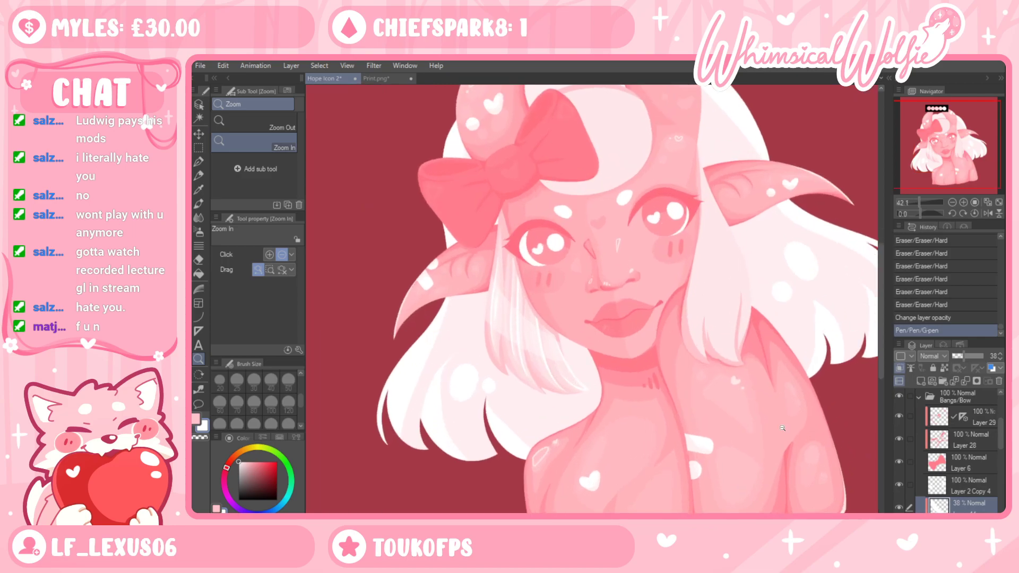
scroll(981, 467, "down", 1)
left_click_drag(966, 504, 962, 493)
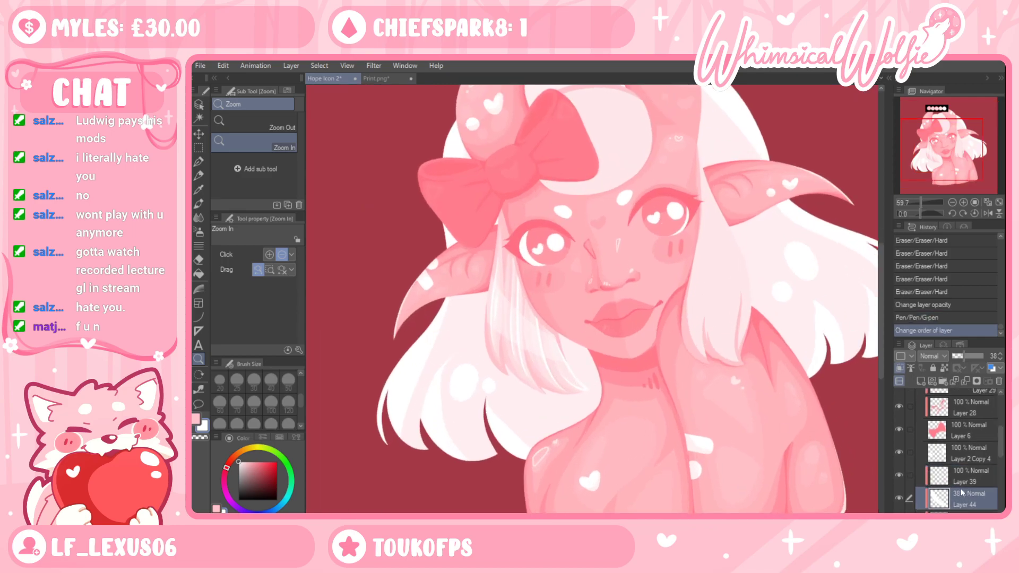
left_click_drag(532, 333, 526, 365)
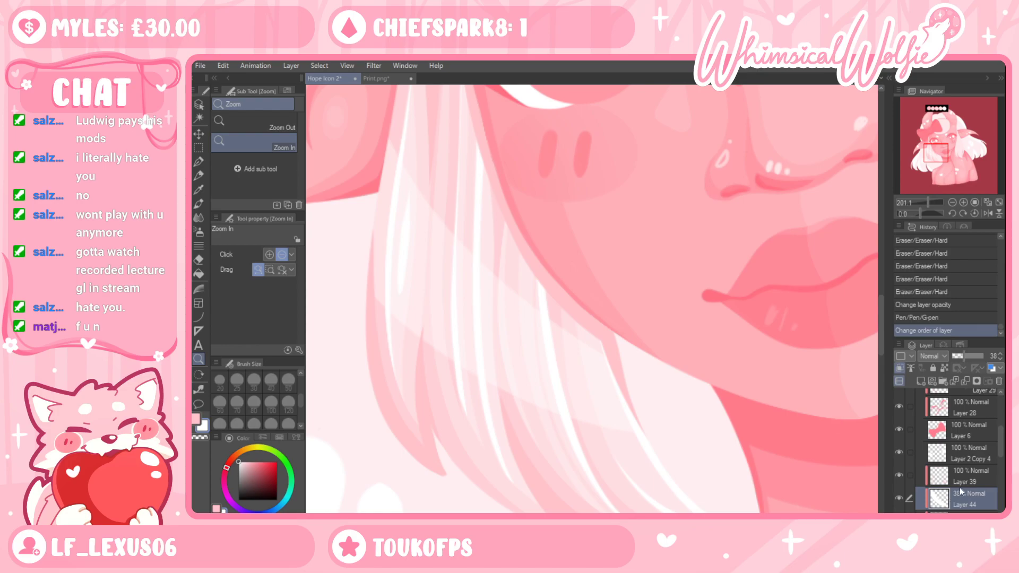
scroll(970, 466, "down", 2)
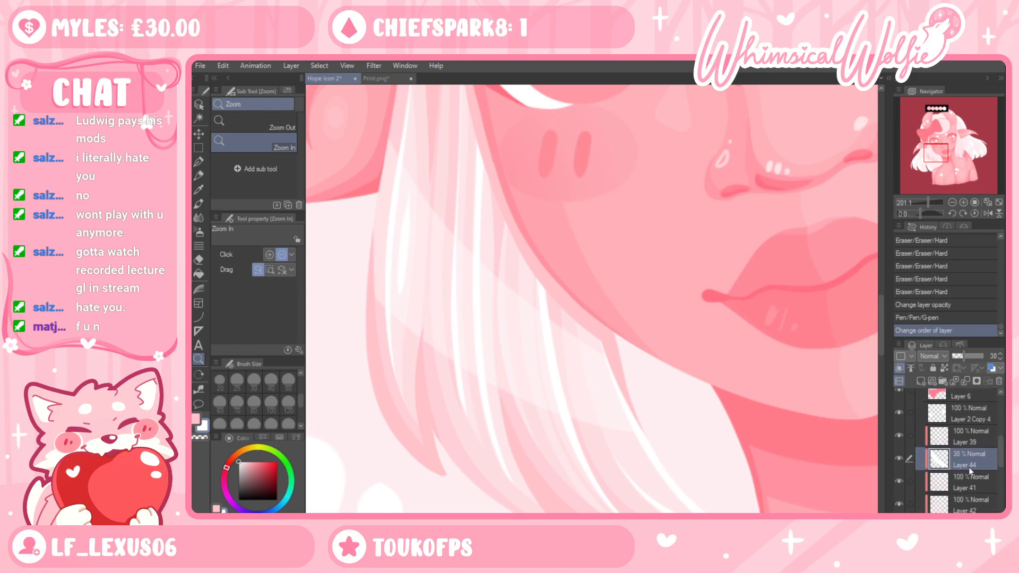
left_click_drag(960, 484, 959, 490)
left_click_drag(647, 305, 613, 435)
left_click_drag(634, 384, 662, 384)
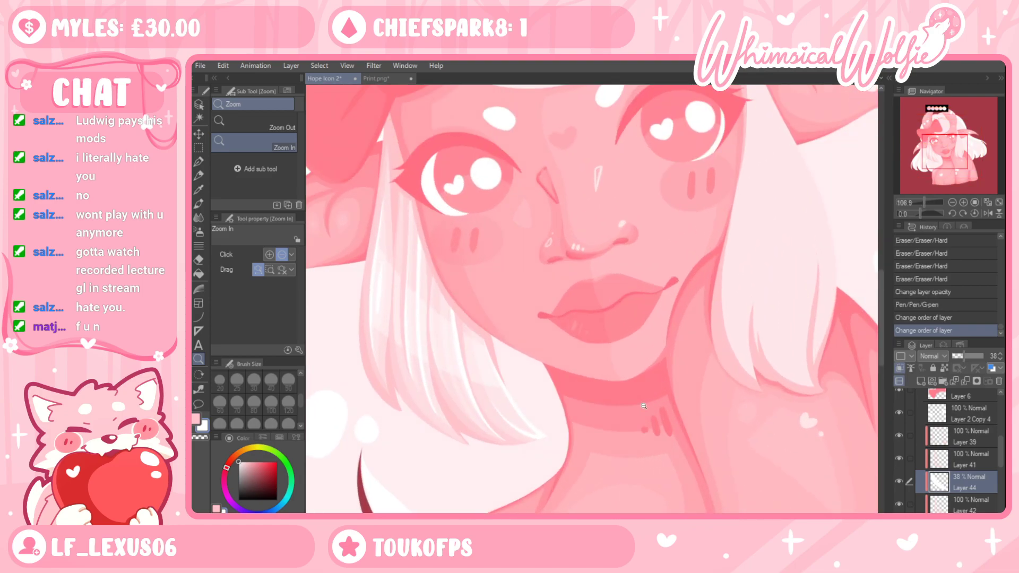
Try a broad white G-pen band at size 100 across the front lock on the opposite side of the face
left_click(197, 165)
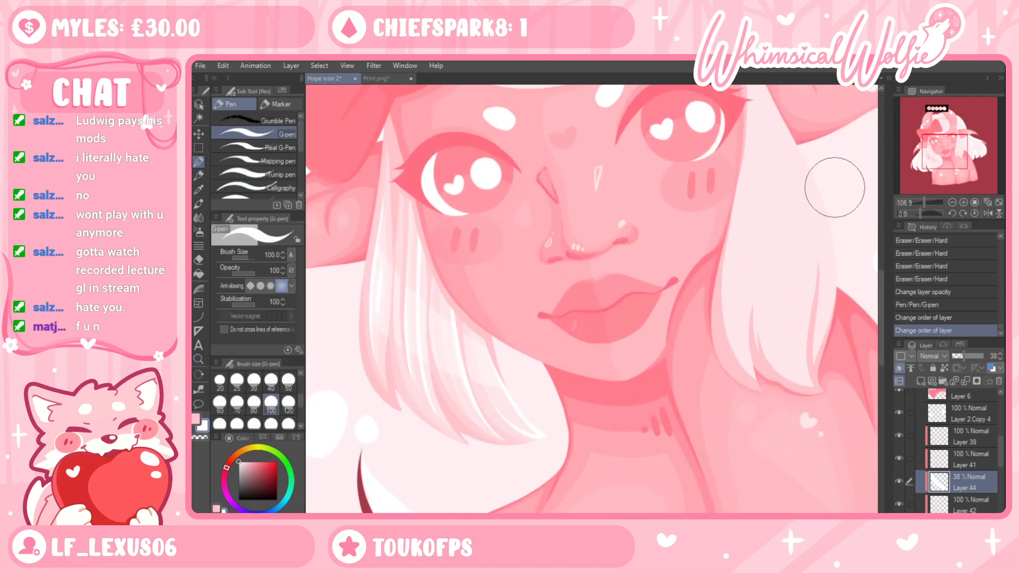
mouse_move(799, 214)
left_mouse_down()
mouse_move(692, 272)
mouse_move(639, 272)
left_mouse_up()
key("ctrl+z")
key("ctrl+y")
key("ctrl+z")
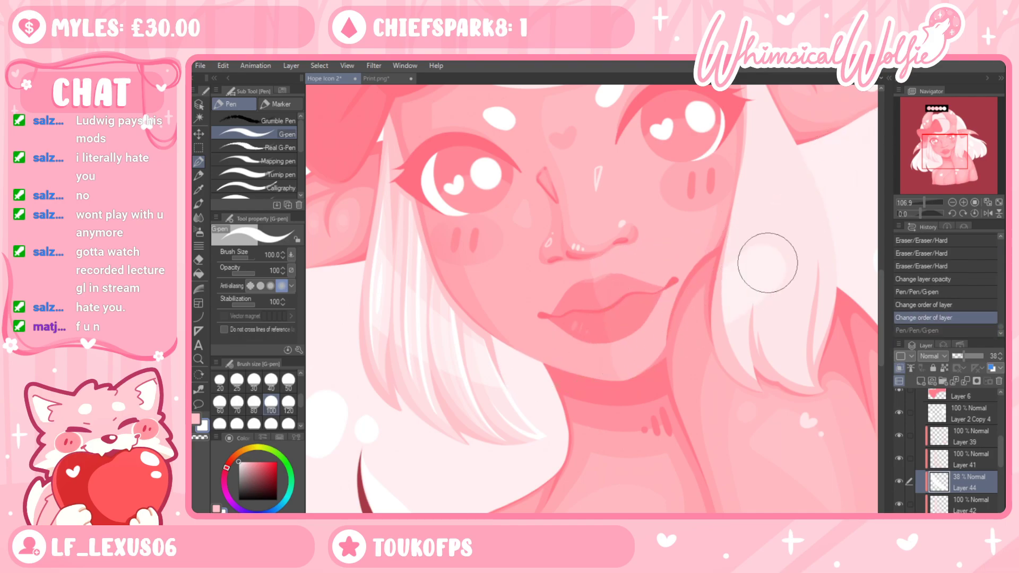
Compare the lock on the opposite side of the face with and without its broad white band, close up and in full view
key("ctrl+y")
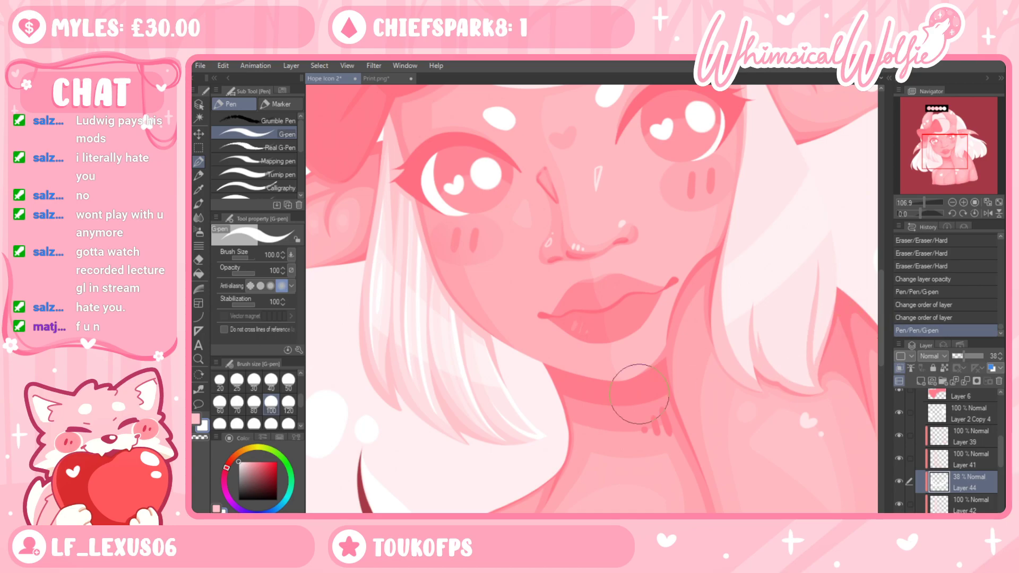
left_click(198, 359)
left_click_drag(622, 378, 502, 398)
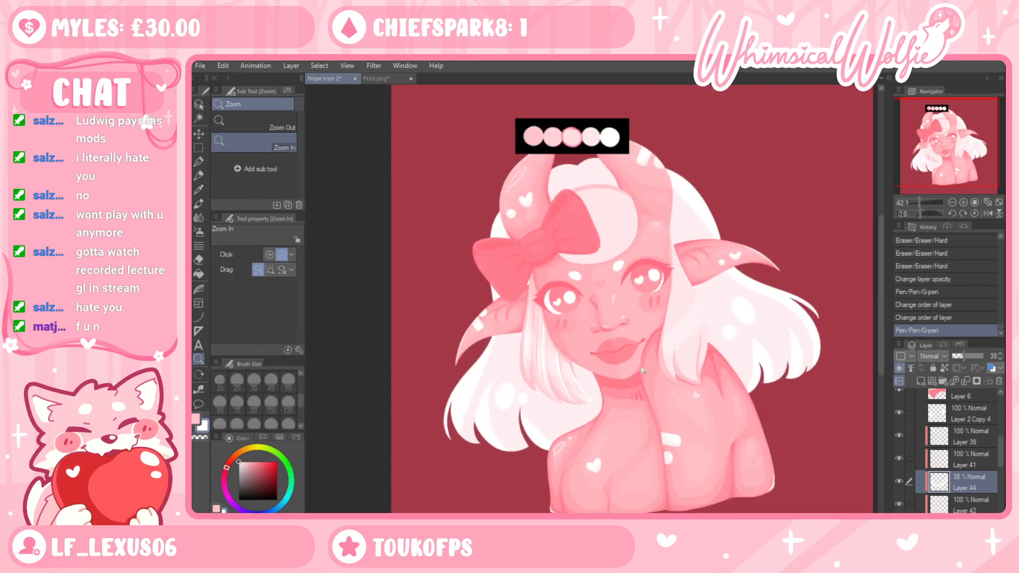
left_click_drag(642, 370, 724, 337)
left_click(199, 163)
key("ctrl+z")
key("ctrl+y")
key("ctrl+z")
key("ctrl+y")
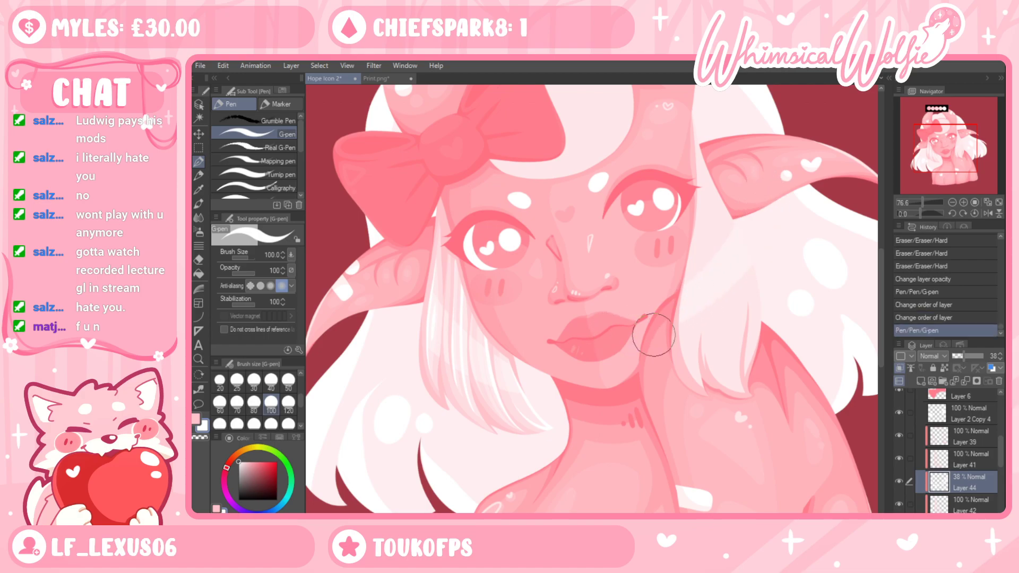
key("ctrl+z")
key("ctrl+y")
Try a size 20 G-pen stroke and a hard eraser stroke down the front lock on Layer 44
left_click(199, 359)
mouse_move(719, 345)
left_mouse_down()
mouse_move(637, 350)
mouse_move(705, 350)
left_mouse_up()
left_click_drag(622, 335, 657, 335)
left_click_drag(505, 386, 530, 384)
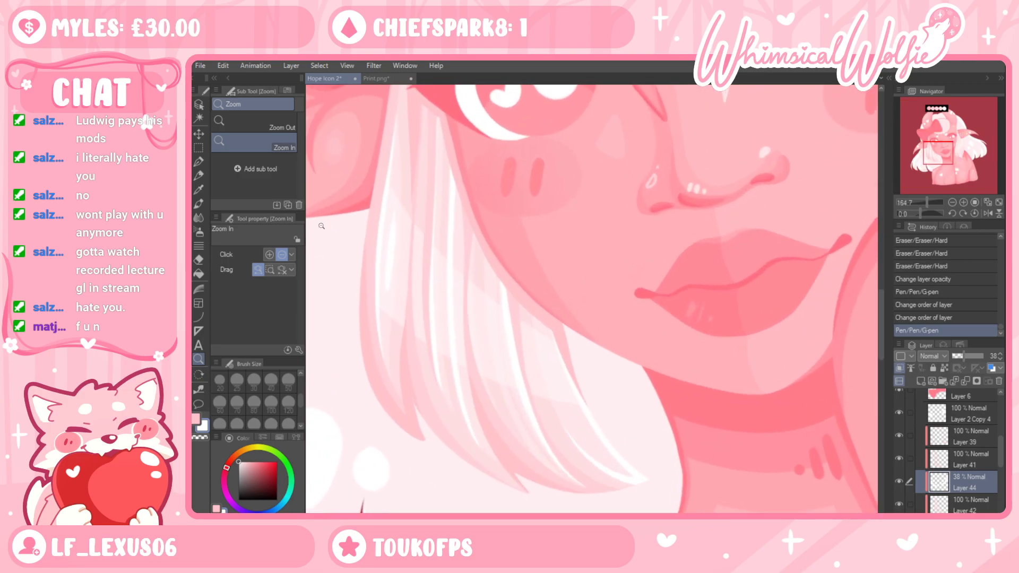
left_click(199, 162)
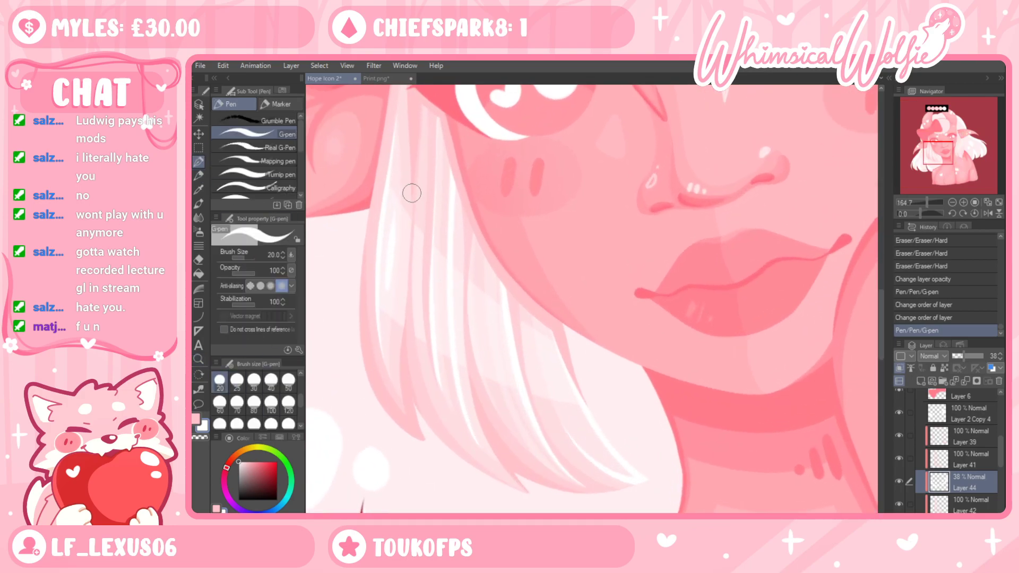
left_click_drag(400, 181, 507, 442)
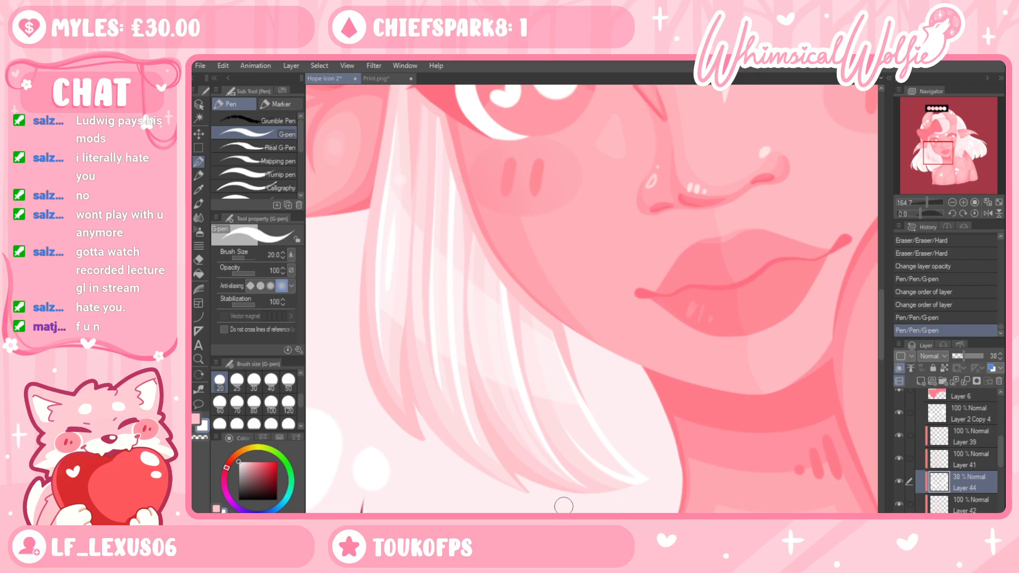
key("ctrl+z")
key("e")
mouse_move(470, 264)
left_mouse_down()
mouse_move(486, 398)
mouse_move(524, 427)
left_mouse_up()
key("ctrl+z")
Undo the broad white band on the opposite lock
left_click(199, 360)
left_click_drag(445, 351, 392, 375)
left_click_drag(579, 342, 585, 383)
key("ctrl+z")
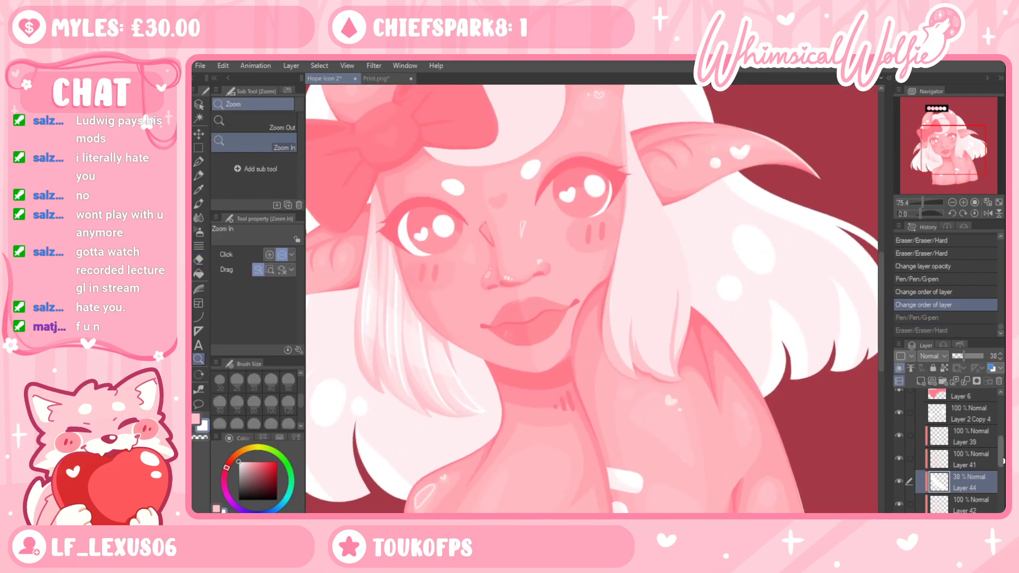
Move Layer 44 above Layer 41 in the layer order and set its opacity to 30%
left_click(947, 463)
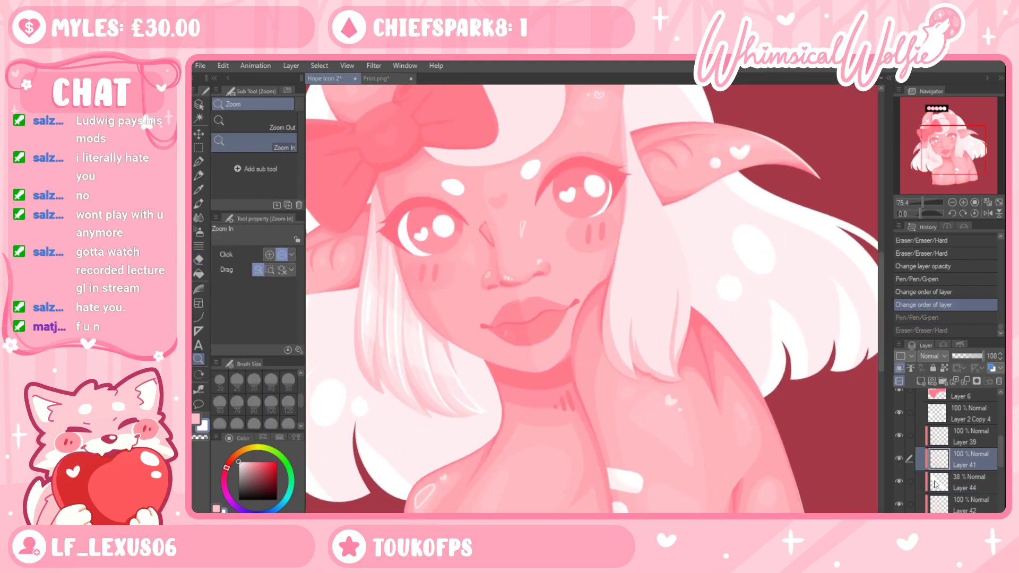
left_click_drag(682, 364, 650, 364)
left_click_drag(529, 343, 554, 379)
left_click_drag(969, 473, 963, 450)
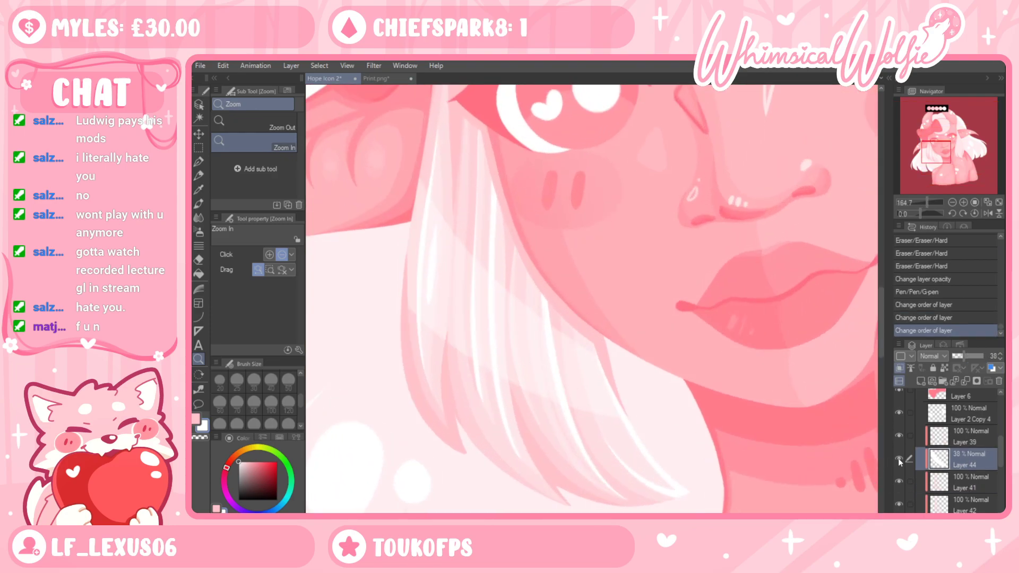
key("ctrl+0")
left_click(566, 451)
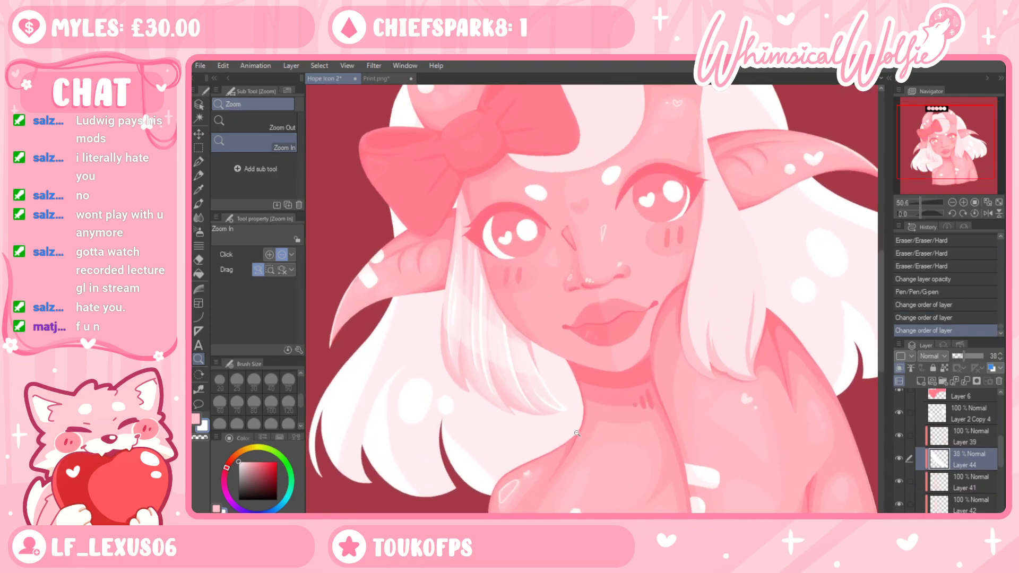
key("BackSpace")
type("0")
key("Return")
Try Layer 44 below Layer 41 in the layer order
left_click_drag(534, 359, 547, 369)
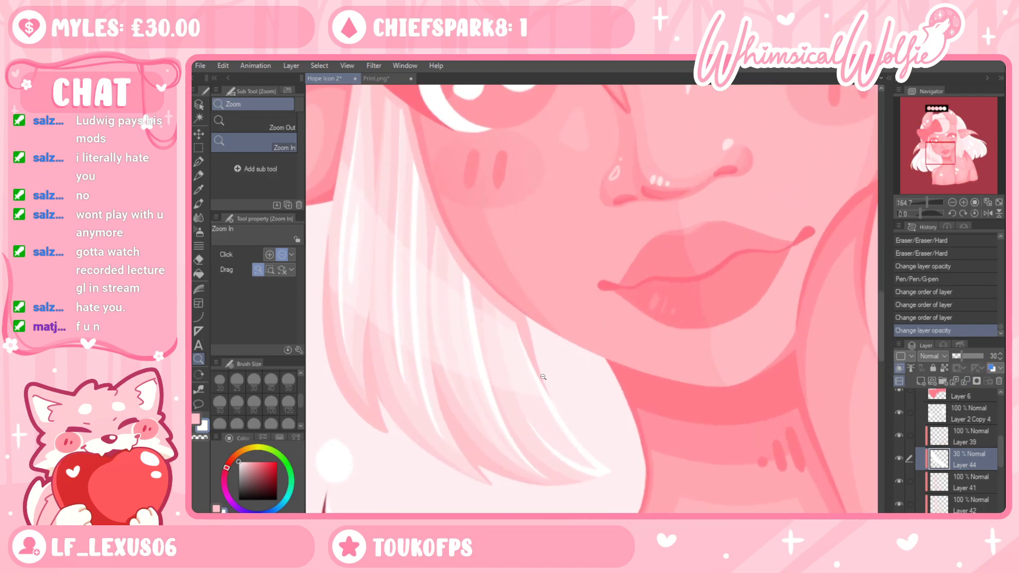
left_click_drag(371, 389, 395, 359)
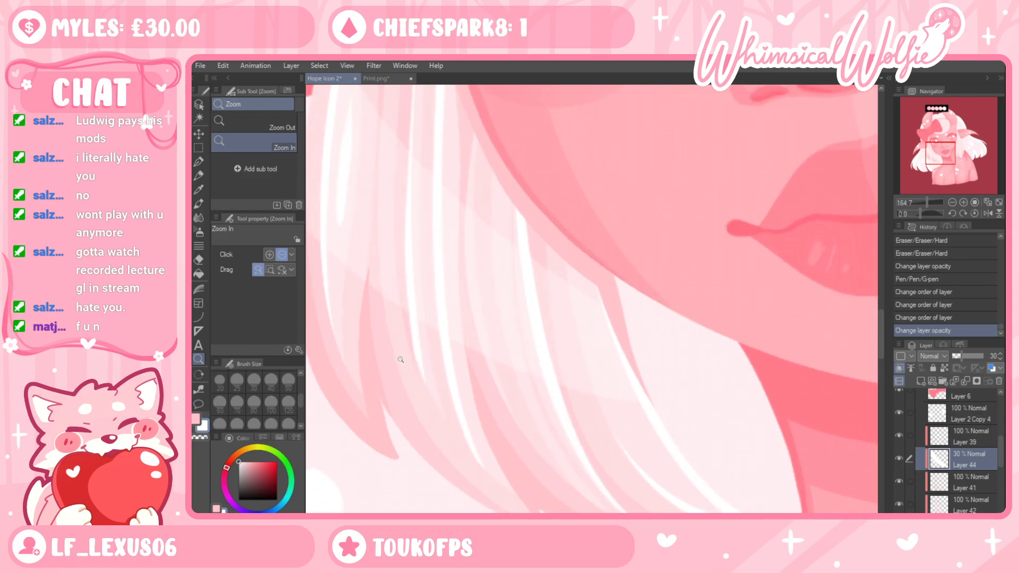
left_click_drag(596, 372, 546, 377)
left_click_drag(632, 430, 714, 434)
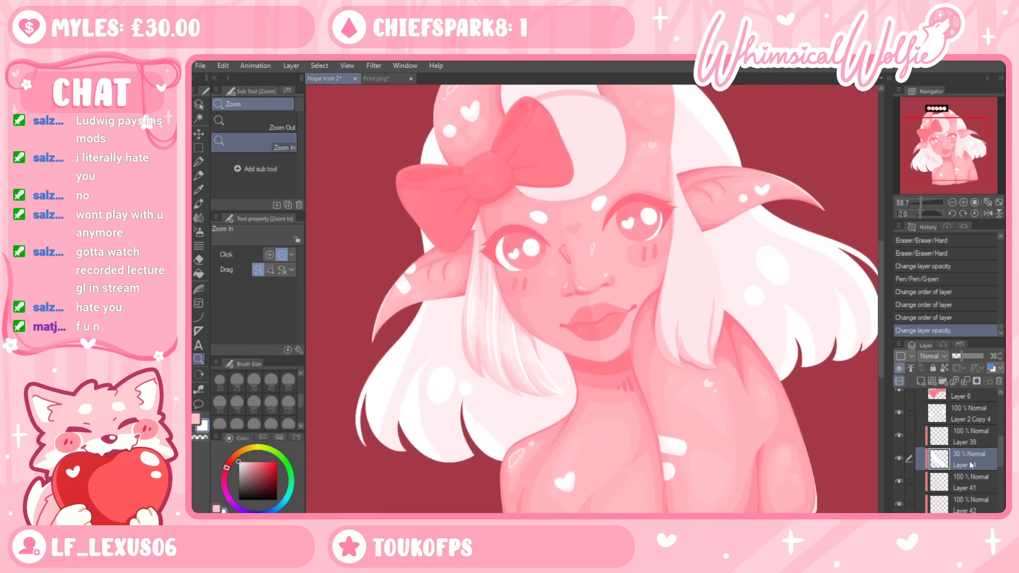
left_click_drag(970, 465, 958, 487)
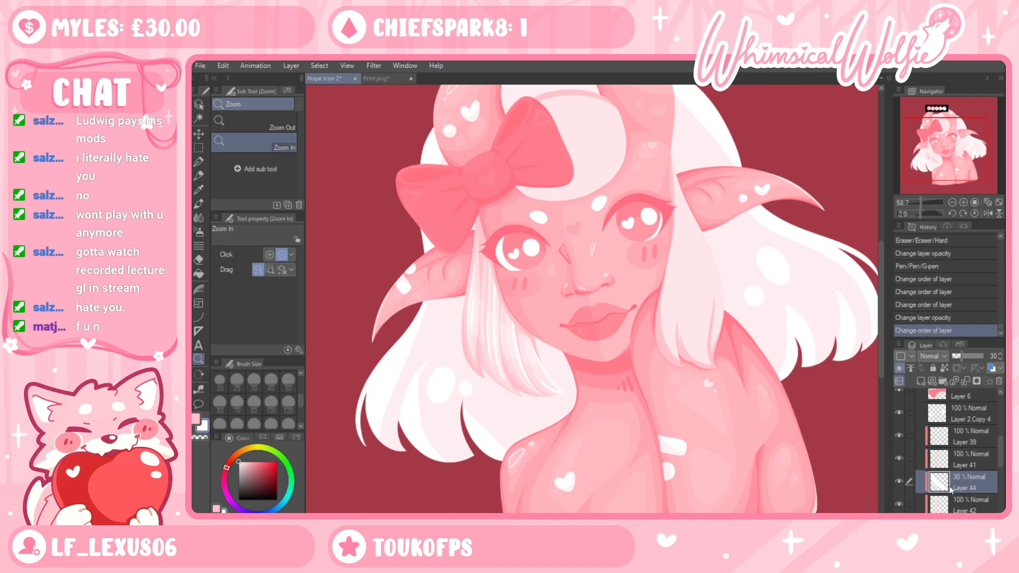
key("ctrl+z")
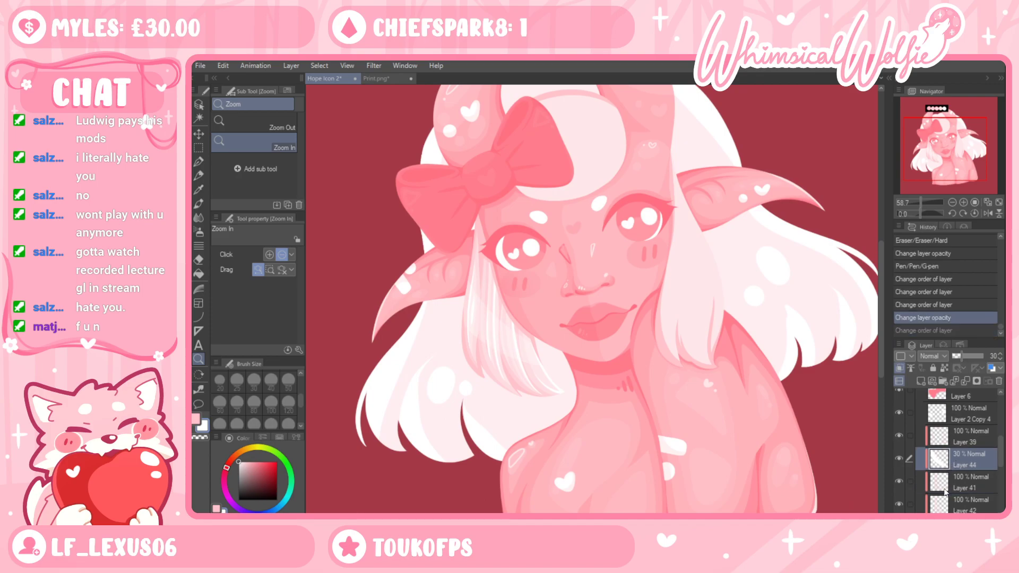
Make Layer 41 active and sample the pink of the shaded strands from the front lock
left_click(960, 483)
left_click_drag(477, 350, 563, 353)
left_click_drag(489, 421, 525, 420)
key("i")
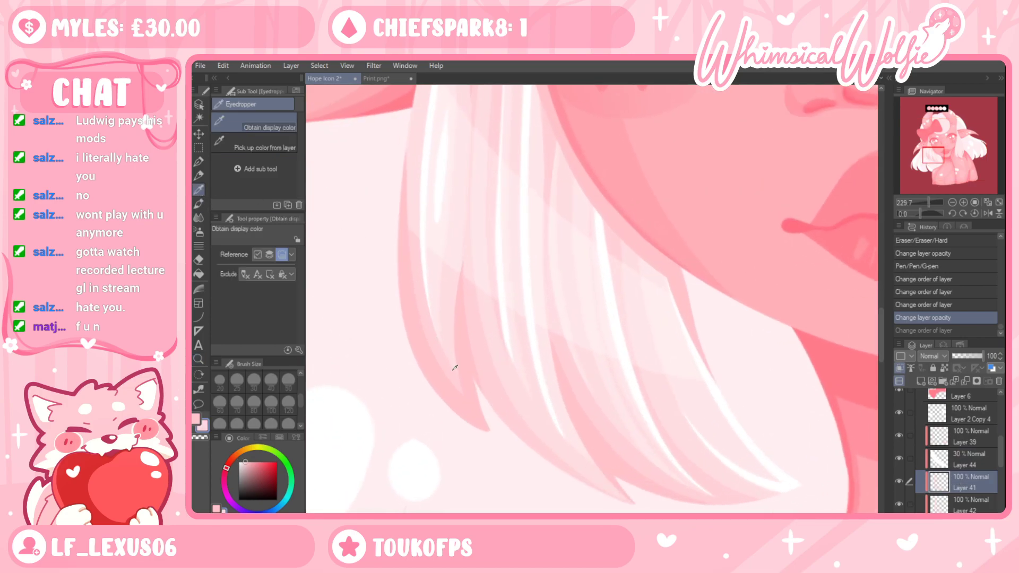
left_click(198, 359)
left_click_drag(374, 323, 339, 323)
left_click_drag(685, 218, 693, 304)
Rotate the canvas and paint pink G-pen shading at size 30 along the face-side edge and root of the opposite lock
key("r")
left_click_drag(630, 396, 542, 396)
left_click(199, 161)
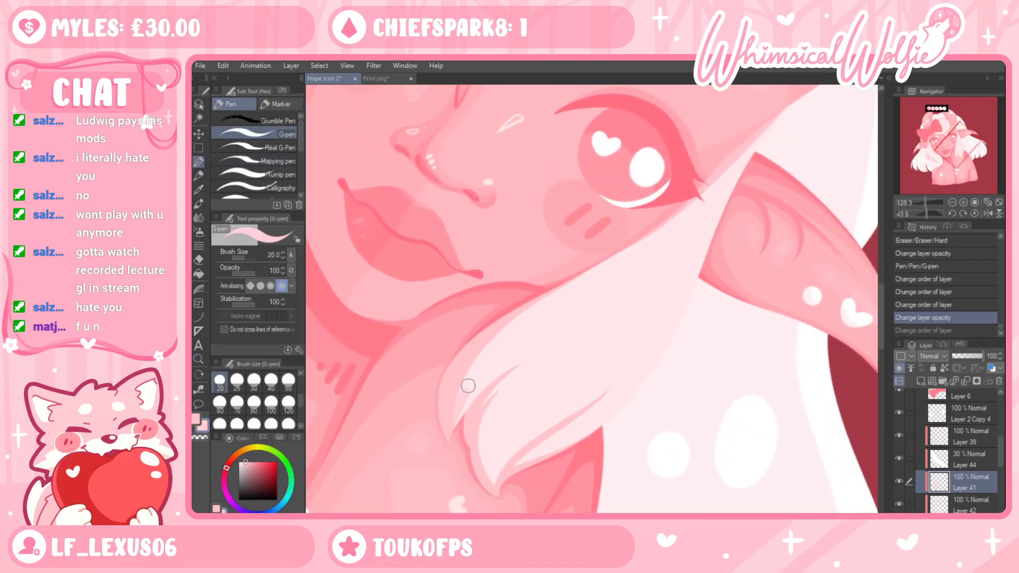
left_click_drag(462, 406, 544, 297)
left_click(253, 379)
key("ctrl+z")
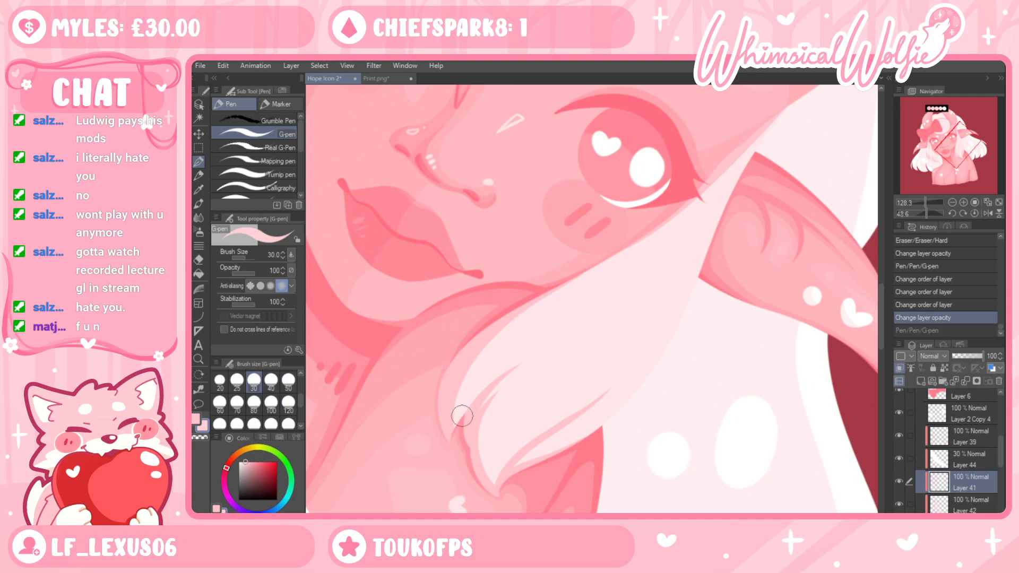
left_click_drag(680, 219, 793, 106)
left_click_drag(759, 148, 808, 87)
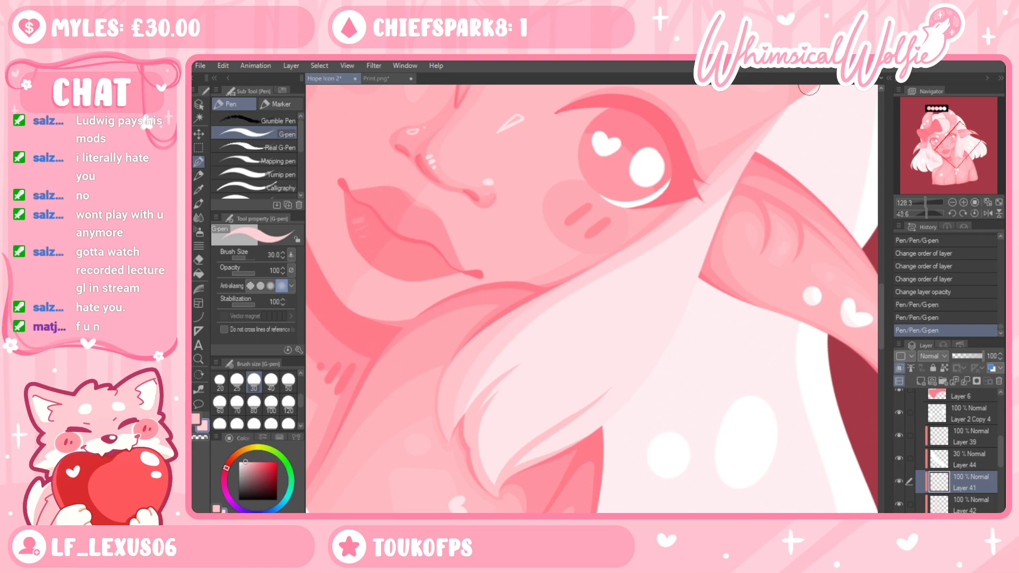
Trim the pink shading near the root of the opposite lock with the hard eraser at size 30
key("e")
left_click_drag(686, 232, 754, 167)
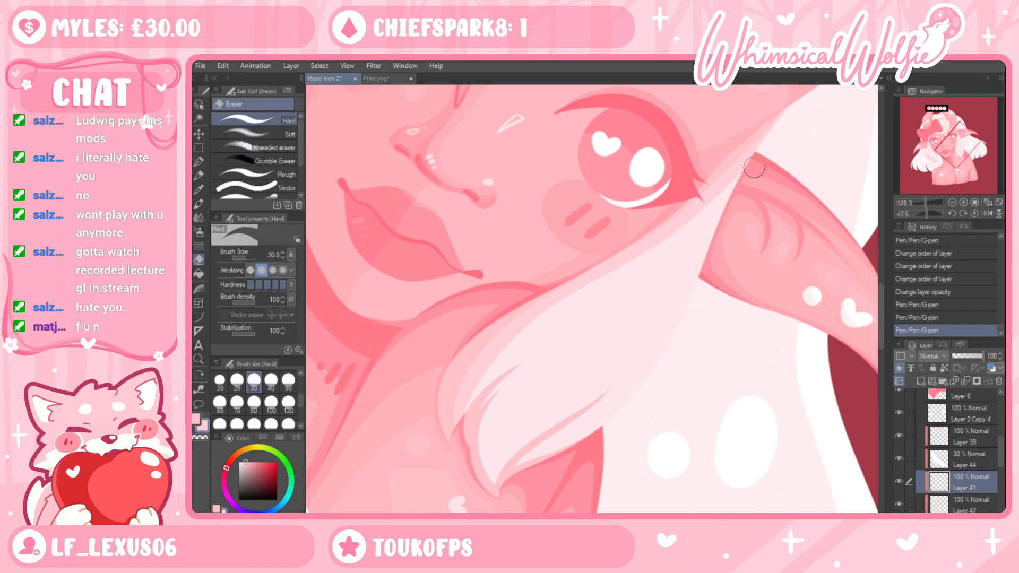
left_click_drag(715, 272, 713, 152)
key("ctrl+space")
mouse_move(558, 368)
left_mouse_down()
mouse_move(536, 368)
mouse_move(570, 368)
left_mouse_up()
Repaint a pink G-pen strand at size 30 sweeping up from the opposite lock's tip and trim it with the hard eraser
left_click(198, 162)
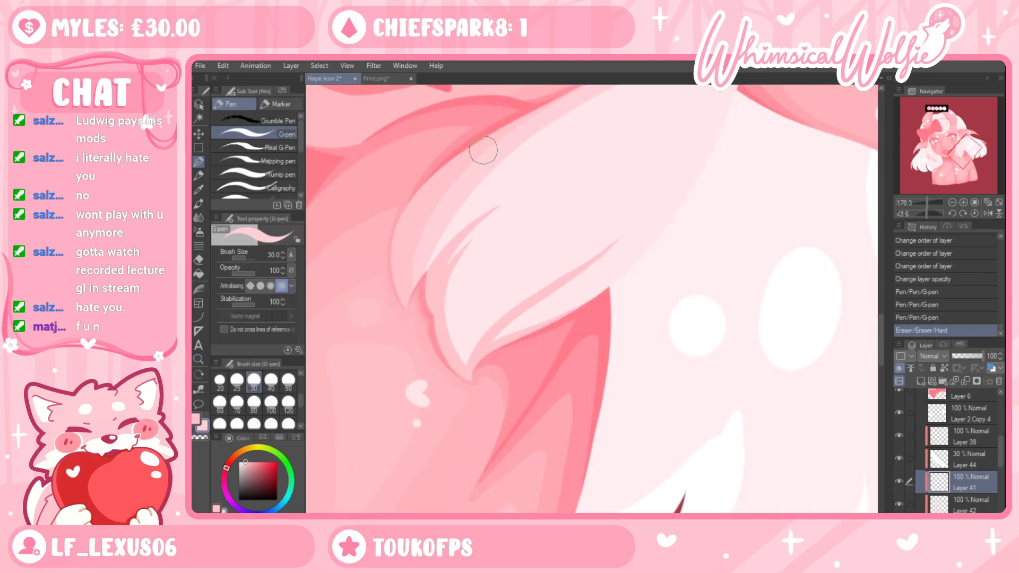
key("ctrl+z")
left_click_drag(424, 270, 546, 166)
key("ctrl+z")
left_click_drag(421, 271, 580, 141)
key("ctrl+z")
left_click_drag(409, 281, 584, 148)
key("e")
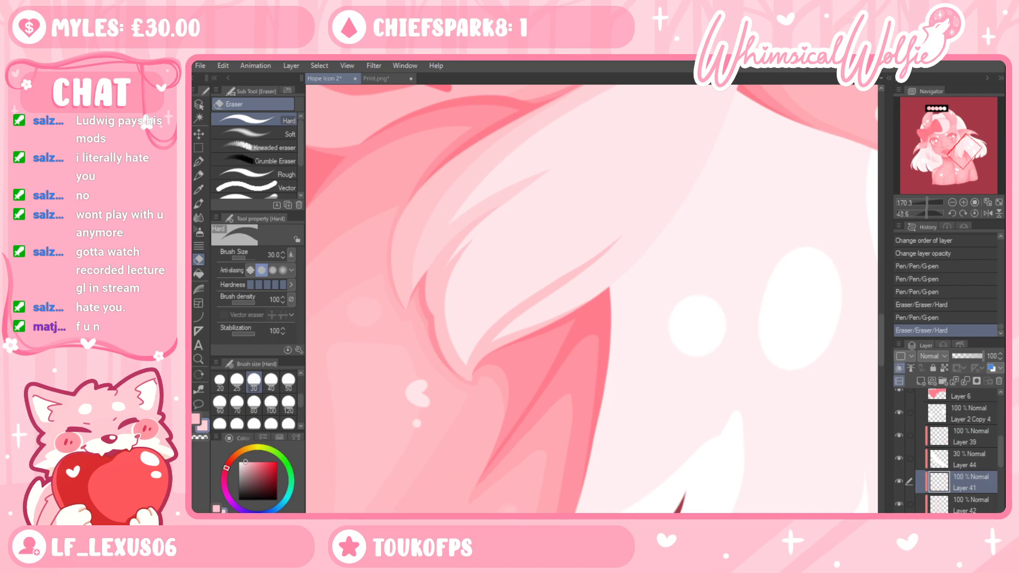
Try further pink G-pen strands at size 30 through the middle of the opposite lock
left_click(198, 161)
left_click_drag(441, 314, 529, 191)
key("ctrl+z")
left_click_drag(513, 253, 508, 291)
mouse_move(562, 243)
left_mouse_down()
mouse_move(428, 371)
mouse_move(445, 381)
mouse_move(435, 423)
mouse_move(446, 396)
left_mouse_up()
key("ctrl+z")
mouse_move(403, 430)
left_mouse_down()
mouse_move(609, 265)
mouse_move(743, 106)
left_mouse_up()
scroll(286, 396, "up", 2)
mouse_move(655, 354)
left_mouse_down()
mouse_move(890, 460)
mouse_move(977, 511)
left_mouse_up()
key("ctrl+z")
Toggle the visibility of Layer 44 and Layer 41 to compare their effect on the front lock
left_click(899, 459)
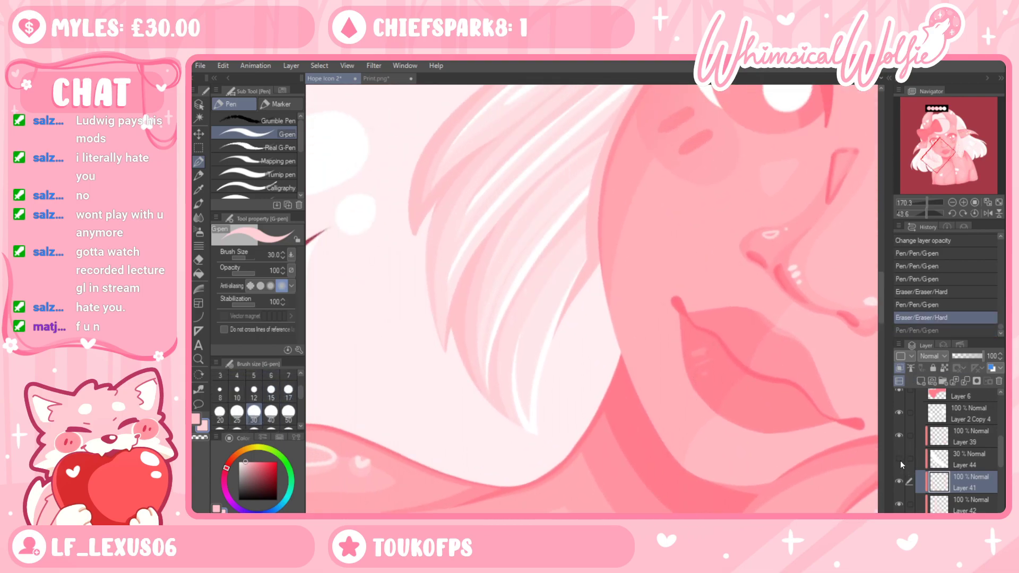
left_click(898, 481)
left_click(898, 479)
left_click(898, 458)
left_click_drag(828, 451, 520, 217)
left_click_drag(528, 438, 428, 449)
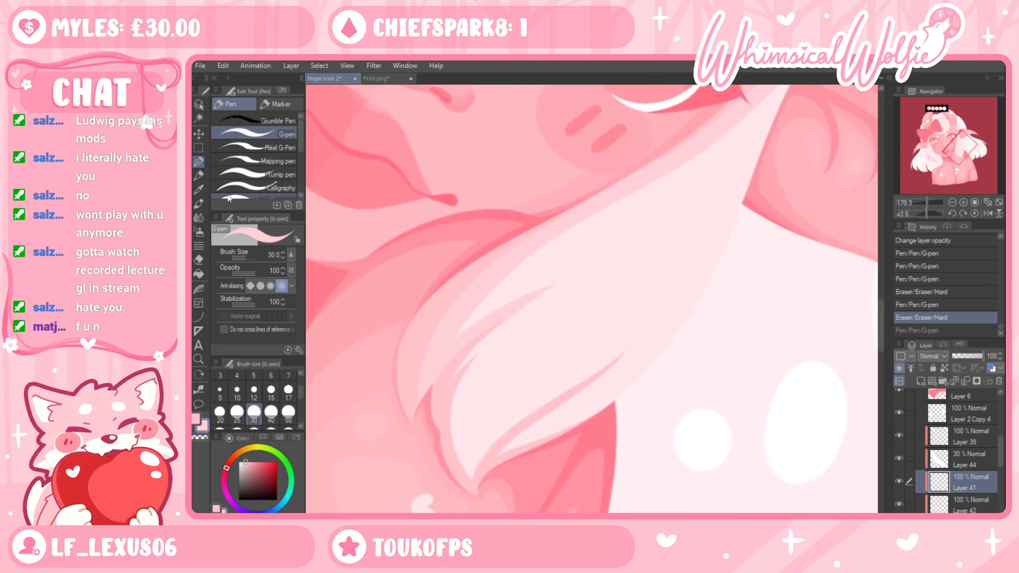
Paint thin pink G-pen strands at size 12 running up the opposite lock towards its root
left_click_drag(369, 248, 347, 286)
left_click(254, 393)
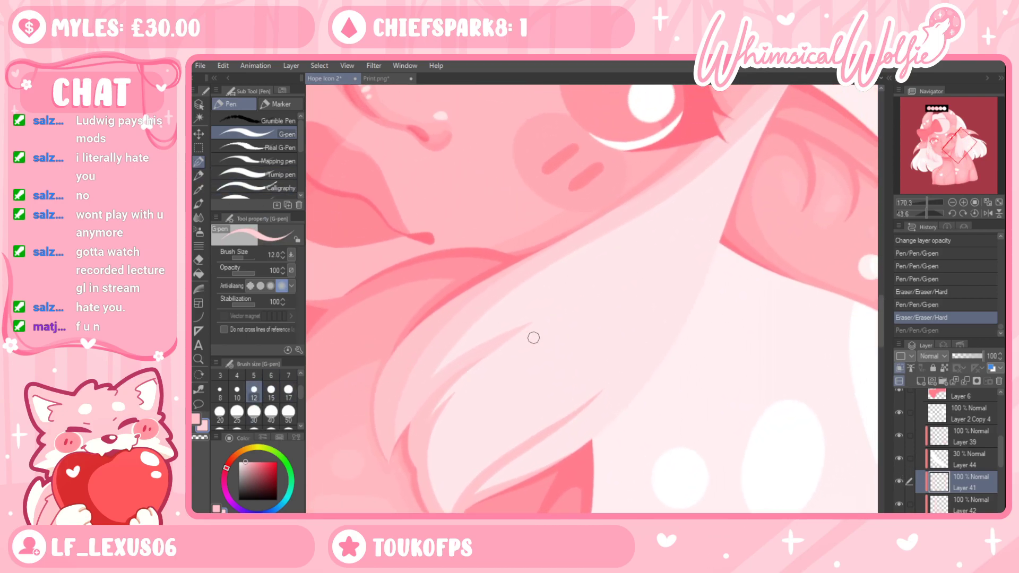
mouse_move(455, 375)
left_mouse_down()
mouse_move(687, 215)
mouse_move(771, 122)
mouse_move(672, 359)
left_mouse_up()
left_click_drag(627, 288, 711, 178)
left_click_drag(680, 230, 706, 182)
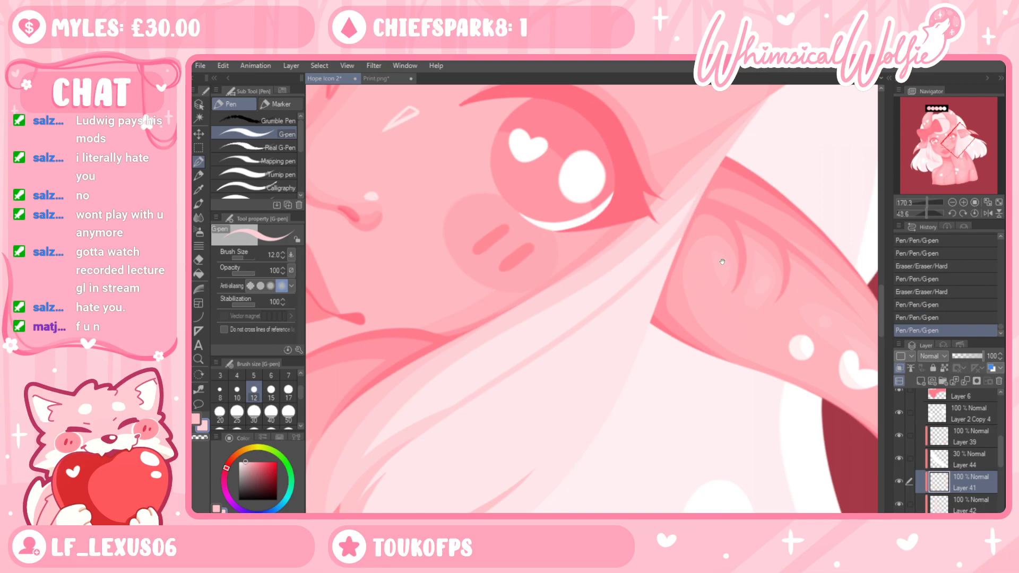
Thin and taper the new pink strand along the opposite lock with the hard eraser at size 15
left_click_drag(640, 347, 658, 239)
key("e")
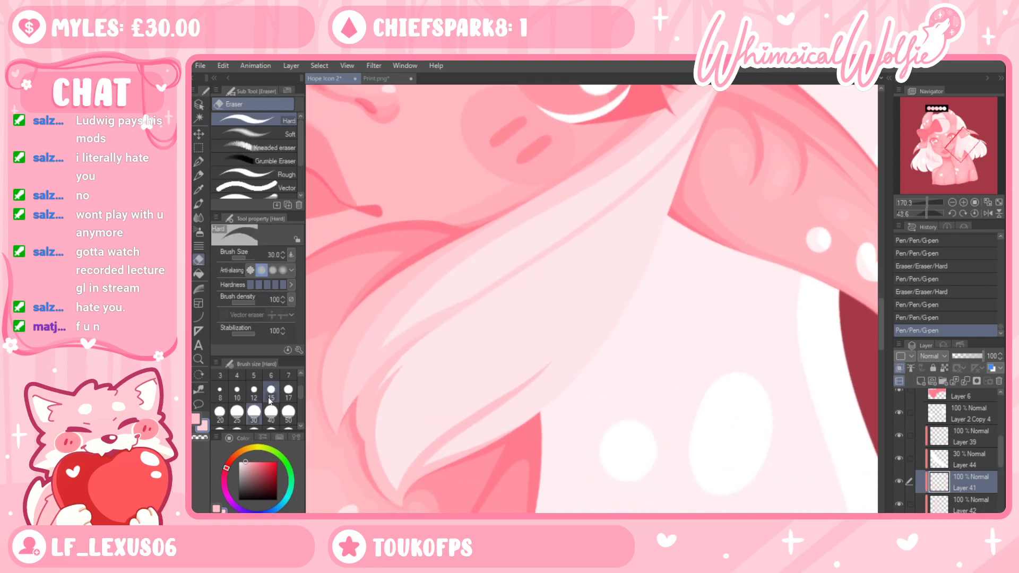
left_click_drag(463, 292, 456, 298)
left_click_drag(391, 332, 509, 261)
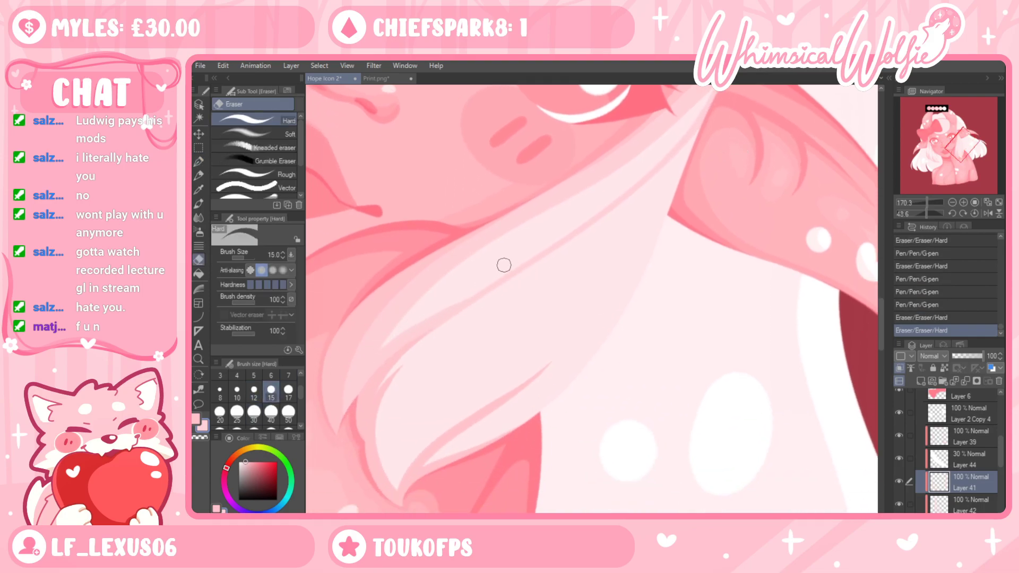
mouse_move(403, 327)
left_mouse_down()
mouse_move(529, 260)
mouse_move(637, 179)
mouse_move(515, 269)
mouse_move(607, 209)
mouse_move(558, 242)
mouse_move(671, 140)
left_mouse_up()
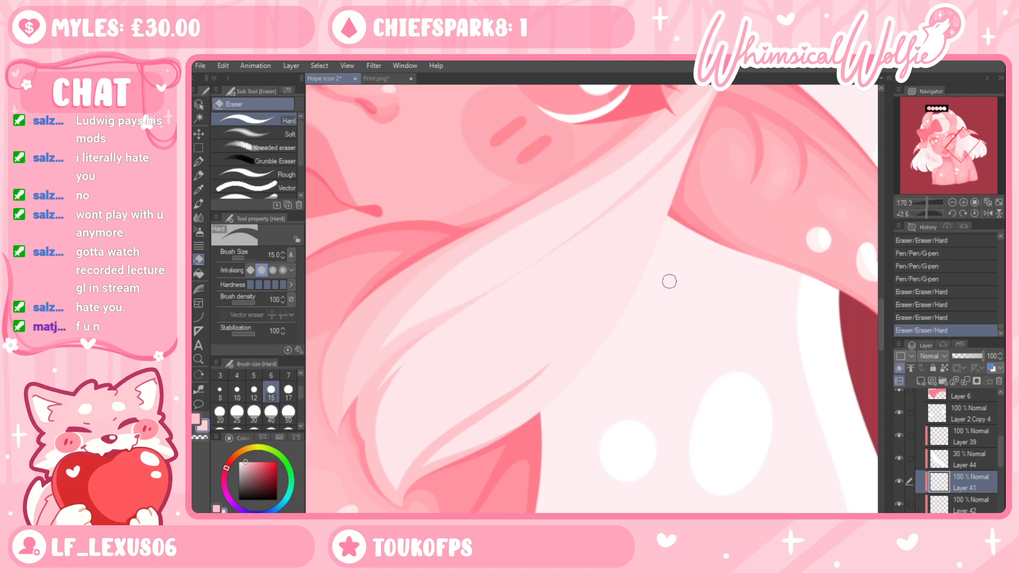
left_click_drag(701, 292, 731, 245)
Touch up the middle of the thin pink strand with the G-pen at size 12
left_click(198, 359)
left_click_drag(491, 277, 541, 322)
left_click_drag(541, 322, 486, 400)
left_click(198, 162)
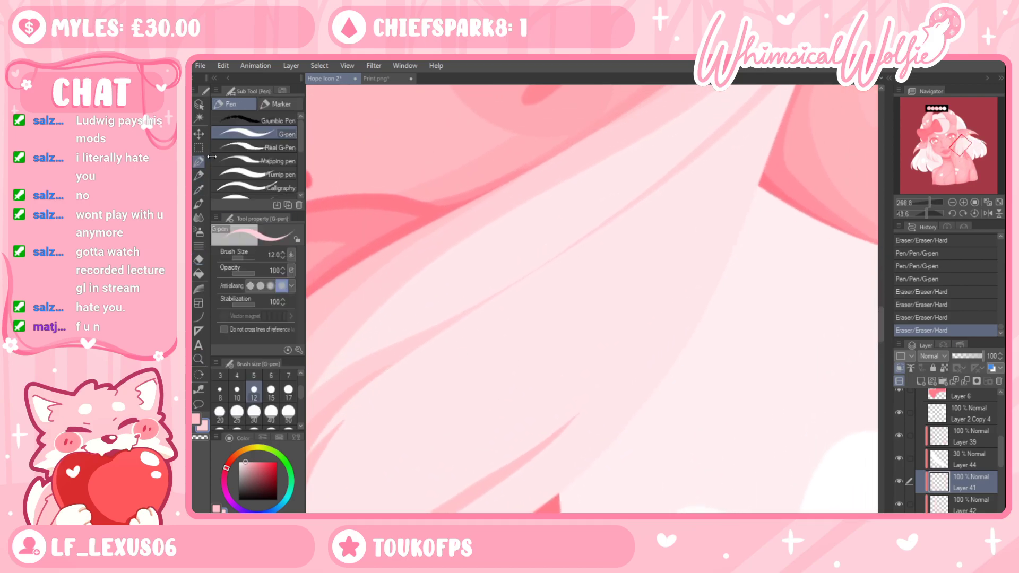
left_click(479, 306)
key("ctrl+z")
key("ctrl+y")
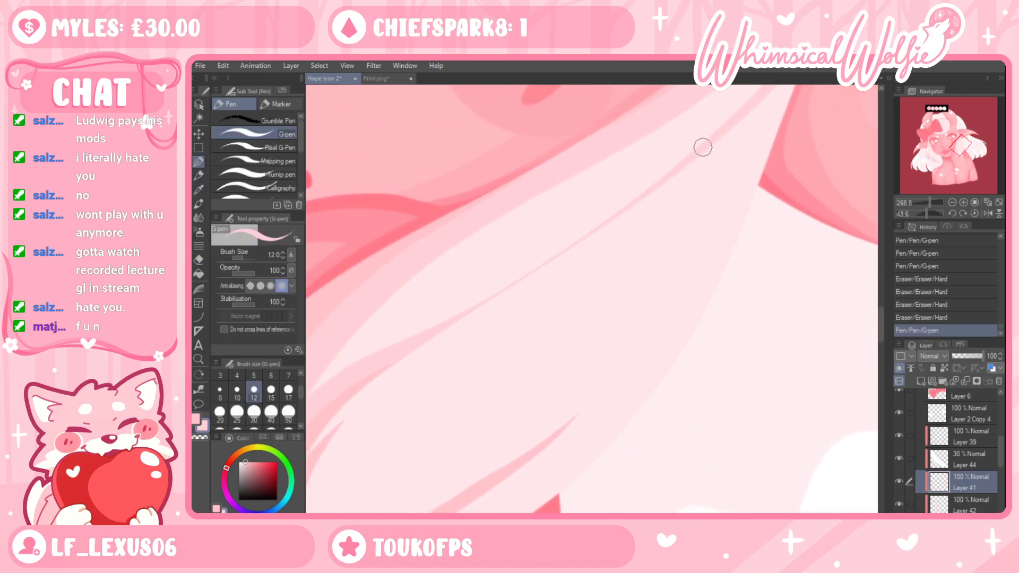
left_click_drag(654, 295, 716, 246)
Paint a second thin pink strand beside the first with the G-pen at size 12, from the opposite lock's curl towards its root
left_click(199, 359)
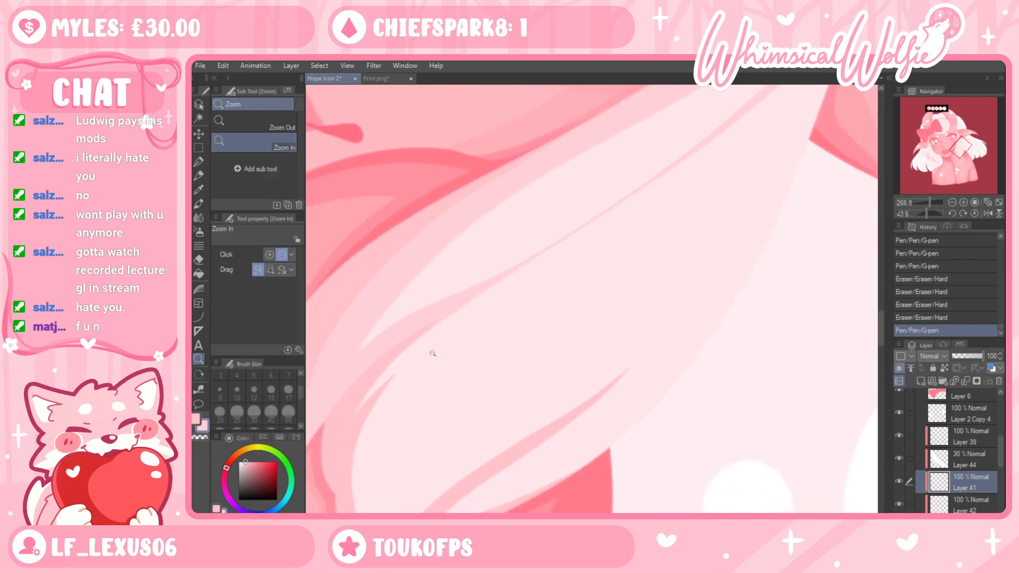
left_click_drag(432, 351, 383, 340)
left_click(197, 163)
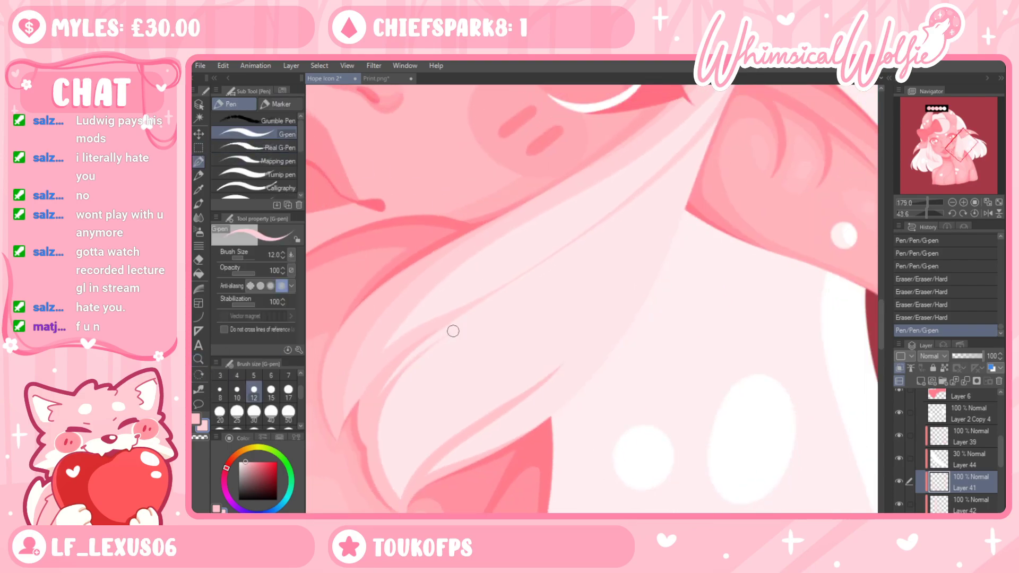
mouse_move(375, 405)
left_mouse_down()
mouse_move(430, 350)
mouse_move(659, 200)
mouse_move(738, 128)
left_mouse_up()
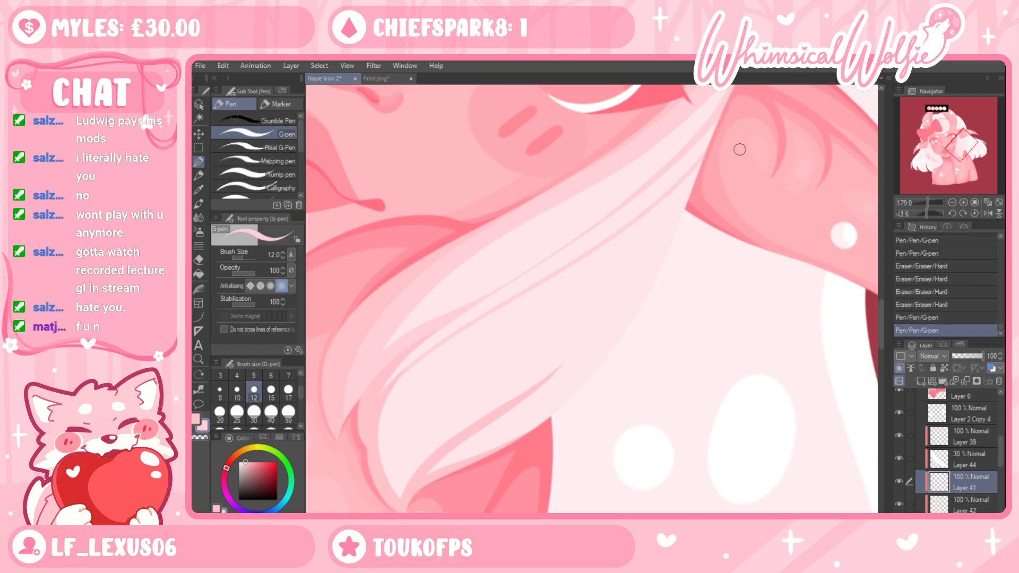
Thin and taper the second pink strand along the opposite lock with the hard eraser at size 15
key("e")
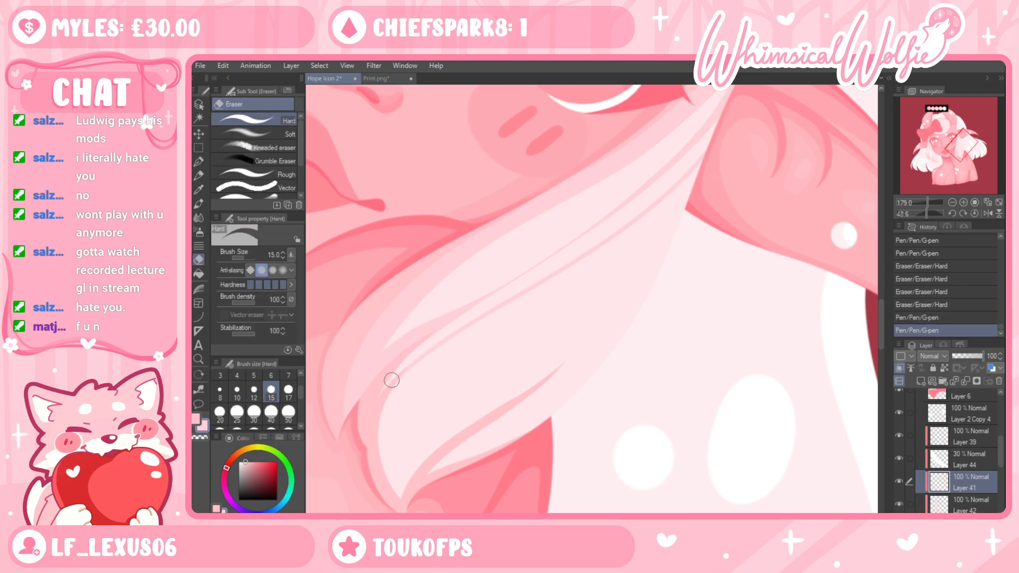
left_click_drag(674, 173, 613, 220)
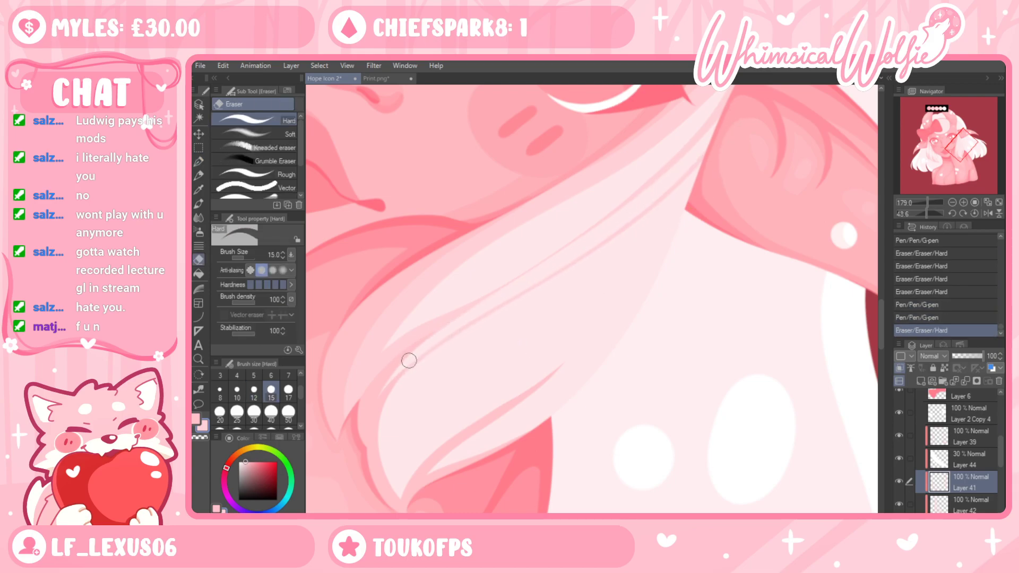
left_click_drag(688, 160, 417, 353)
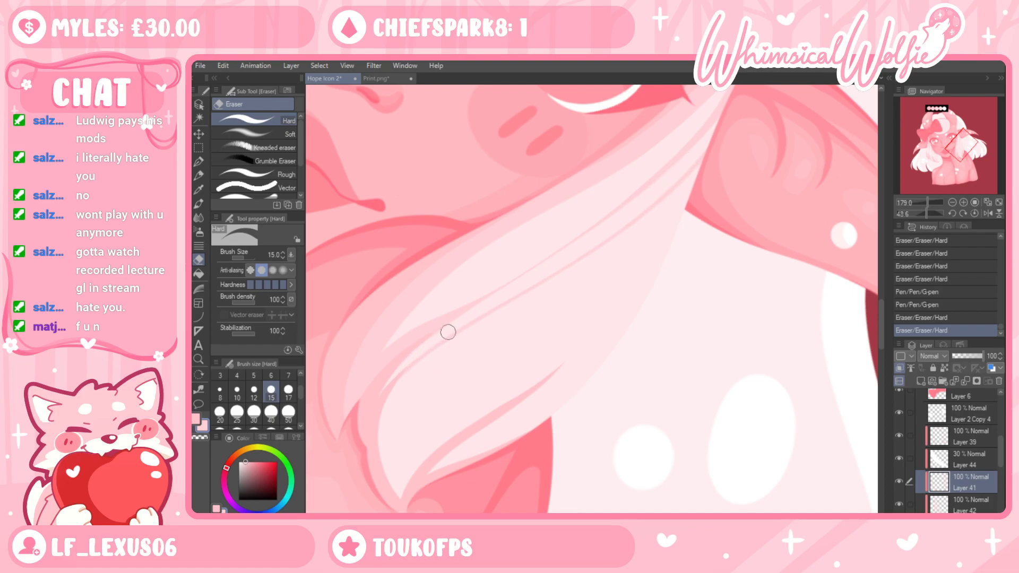
mouse_move(664, 177)
left_mouse_down()
mouse_move(537, 277)
mouse_move(670, 175)
left_mouse_up()
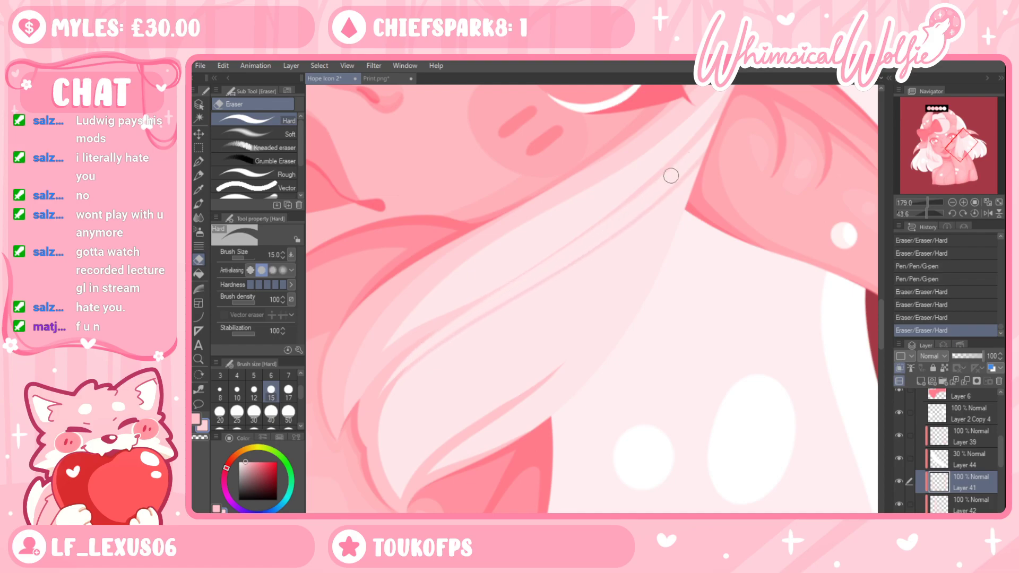
Touch up the second strand where it nears the lock's root with the G-pen at size 12
left_click(198, 161)
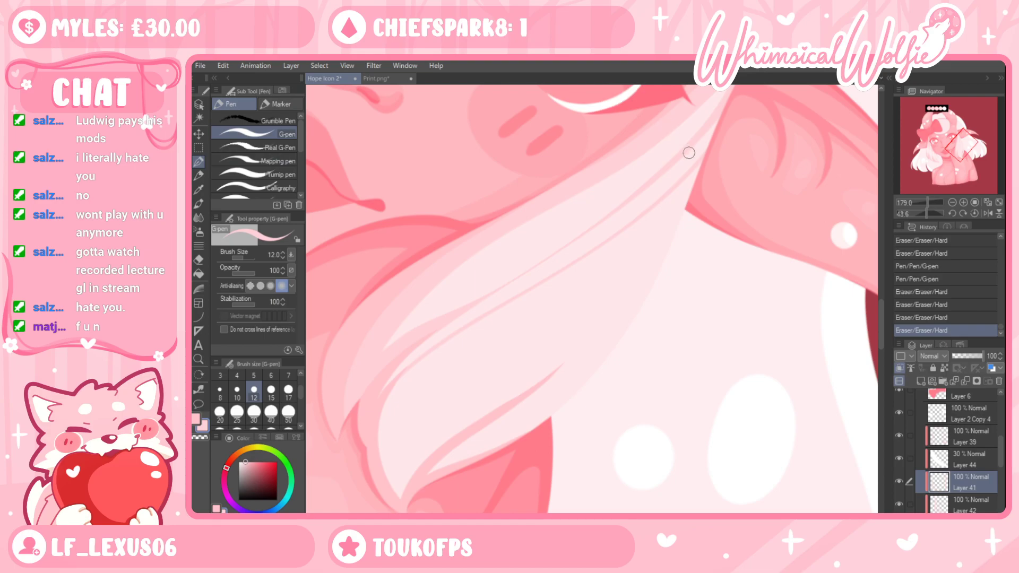
left_click_drag(669, 189, 730, 127)
key("ctrl+z")
left_click_drag(741, 225, 781, 134)
Paint fine pink strands curving down into the opposite lock's pointed tip with the G-pen at size 12
left_click(199, 360)
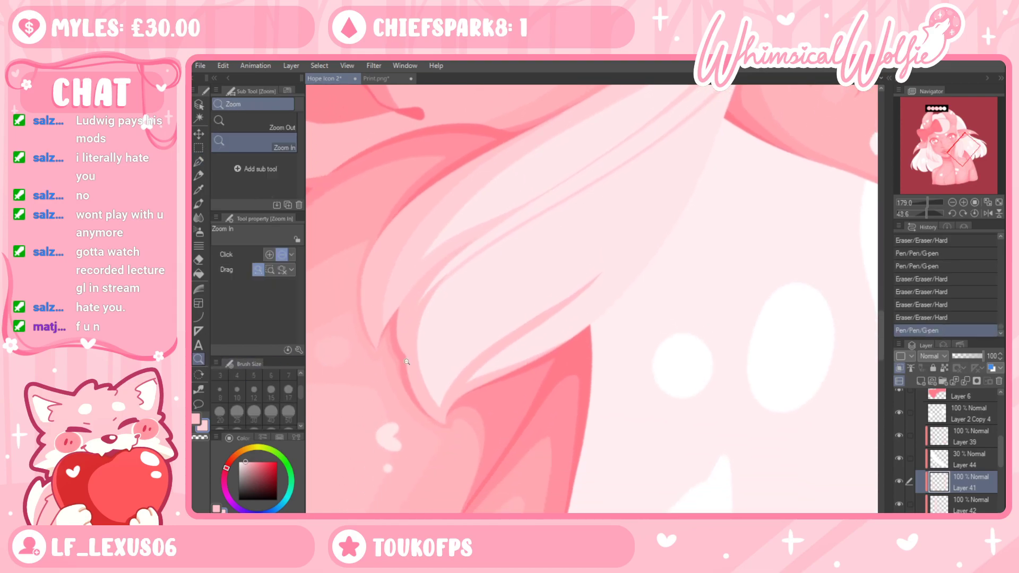
left_click(393, 362)
key("p")
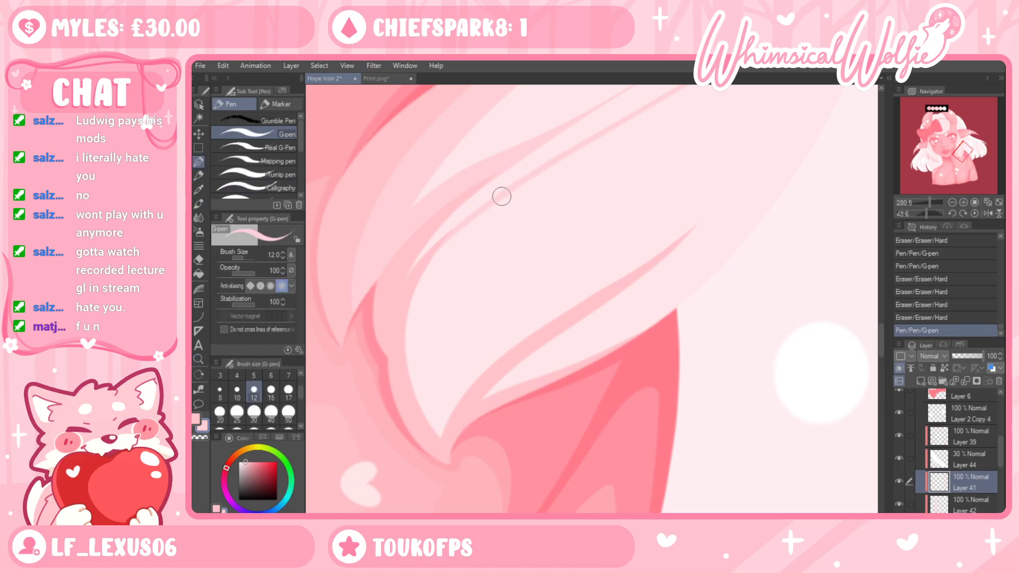
key("ctrl+z")
mouse_move(474, 220)
left_mouse_down()
mouse_move(425, 289)
mouse_move(420, 425)
left_mouse_up()
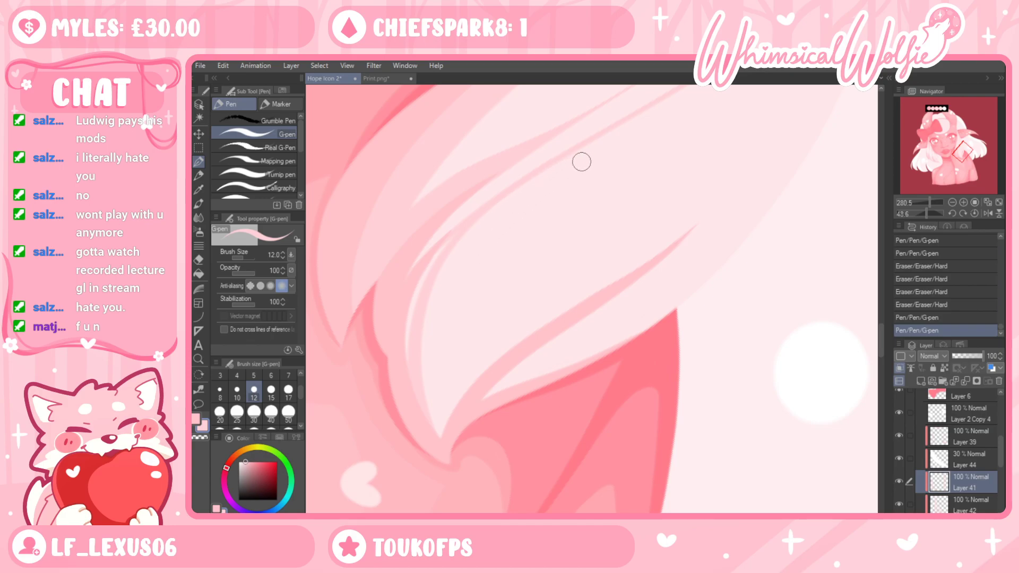
left_click_drag(532, 177, 435, 432)
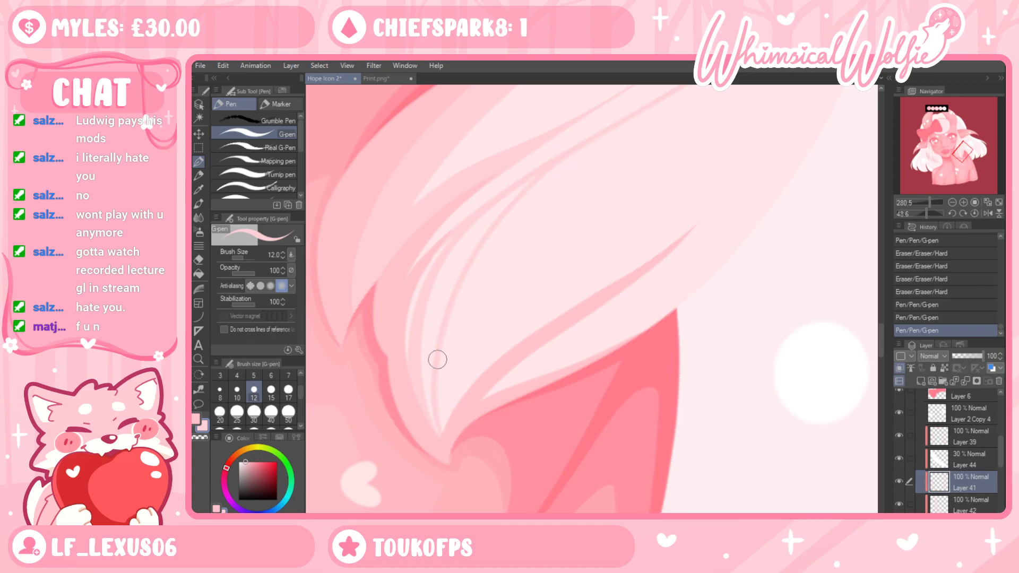
Check the whole lock against the face and undo the last fine strand at its tip
left_click(200, 360)
left_click_drag(589, 364, 509, 386)
left_click(198, 375)
left_click_drag(689, 357, 707, 264)
key("ctrl+z")
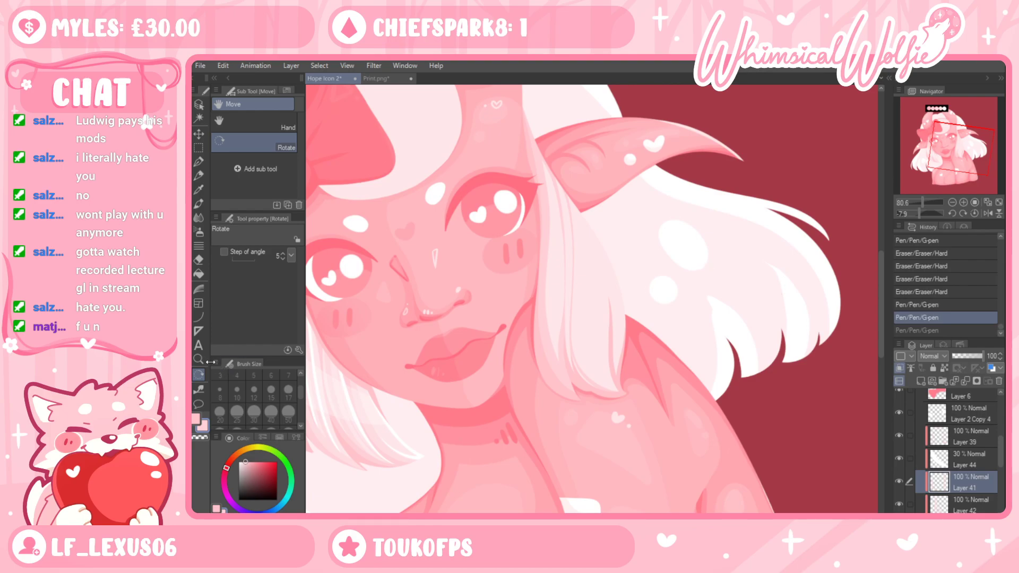
Paint thin pink strands with the G-pen at size 12 down the upper lock, between the eye and the ear
scroll(632, 425, "up", 5)
key("p")
mouse_move(527, 296)
left_mouse_down()
mouse_move(535, 344)
mouse_move(569, 394)
left_mouse_up()
left_click_drag(546, 361, 582, 415)
left_click_drag(629, 314, 649, 382)
left_click_drag(685, 273, 700, 492)
left_click_drag(681, 231, 680, 320)
left_click_drag(652, 239, 637, 150)
key("ctrl+z")
left_click_drag(652, 247, 639, 173)
key("ctrl+z")
left_click_drag(645, 304, 632, 141)
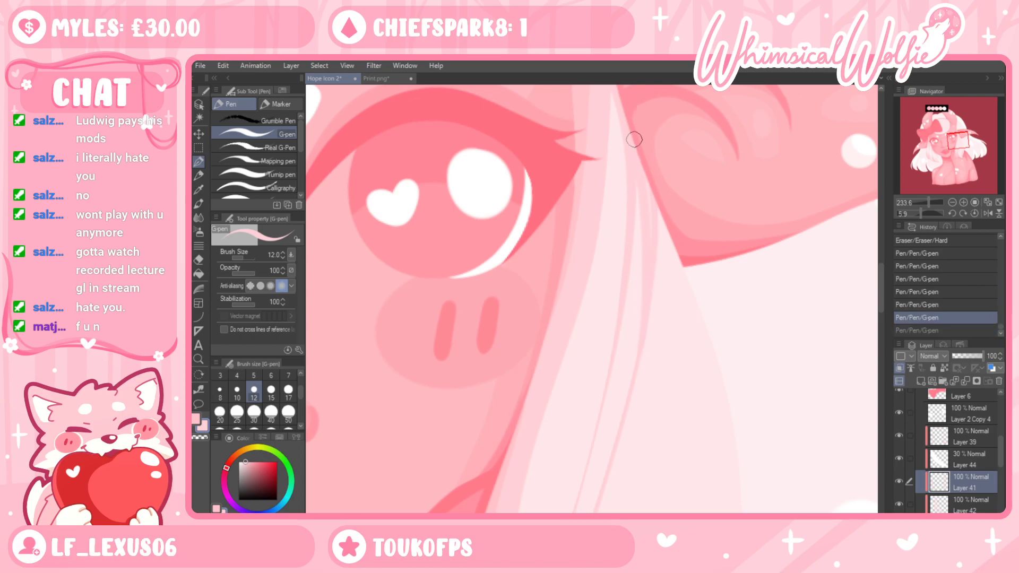
Trim the new strand beside the ear at the lock's root with the hard eraser at size 15
key("e")
left_click_drag(647, 379, 650, 161)
key("ctrl+z")
left_click_drag(639, 387, 663, 173)
left_click_drag(643, 375, 648, 170)
key("ctrl+z")
left_click_drag(659, 284, 660, 181)
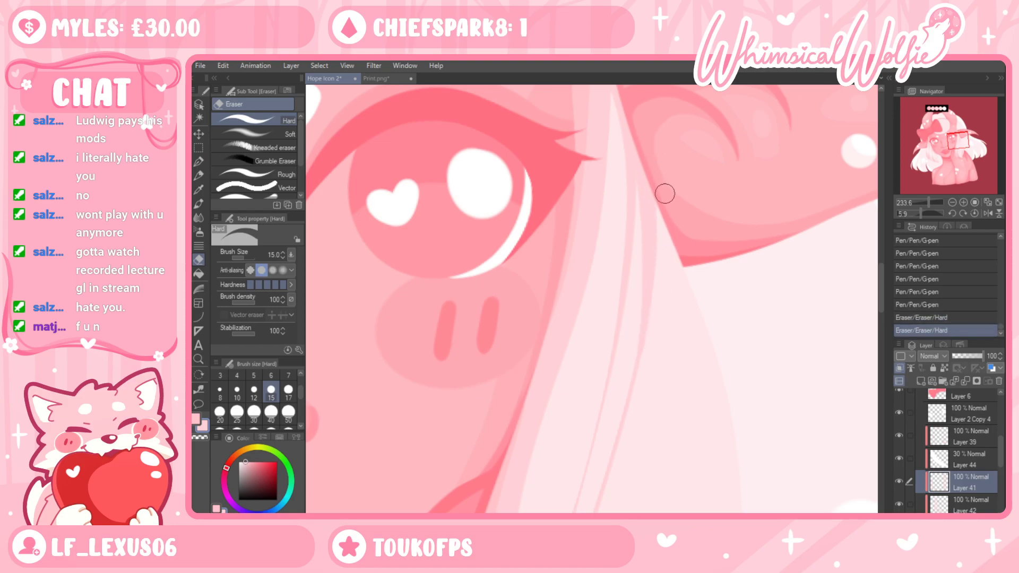
Thin the inner pink strand along the middle of the opposite lock with the hard eraser at size 15
key("ctrl+space")
left_click_drag(703, 269, 683, 335)
scroll(683, 336, "up", 2)
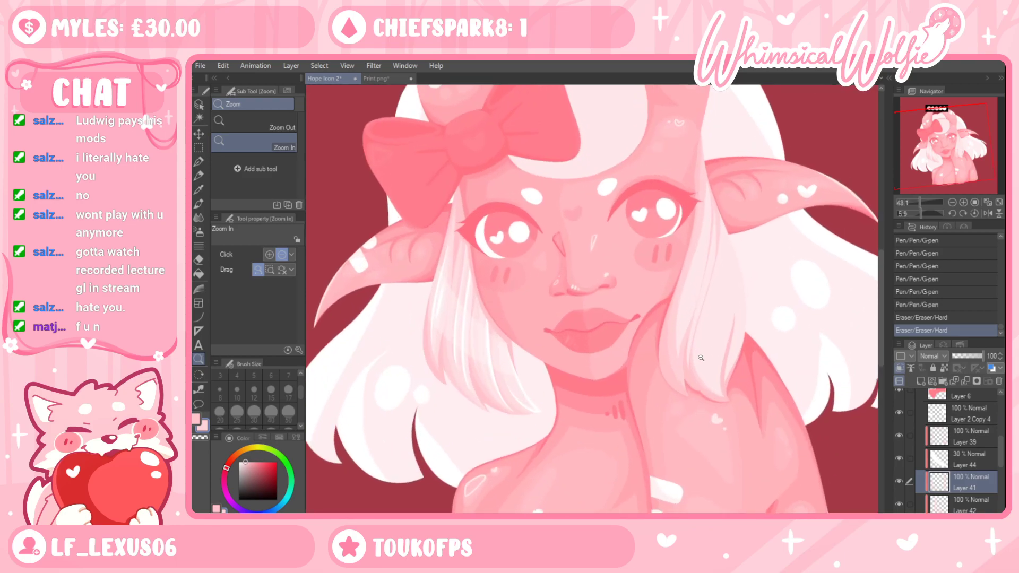
scroll(740, 328, "up", 2)
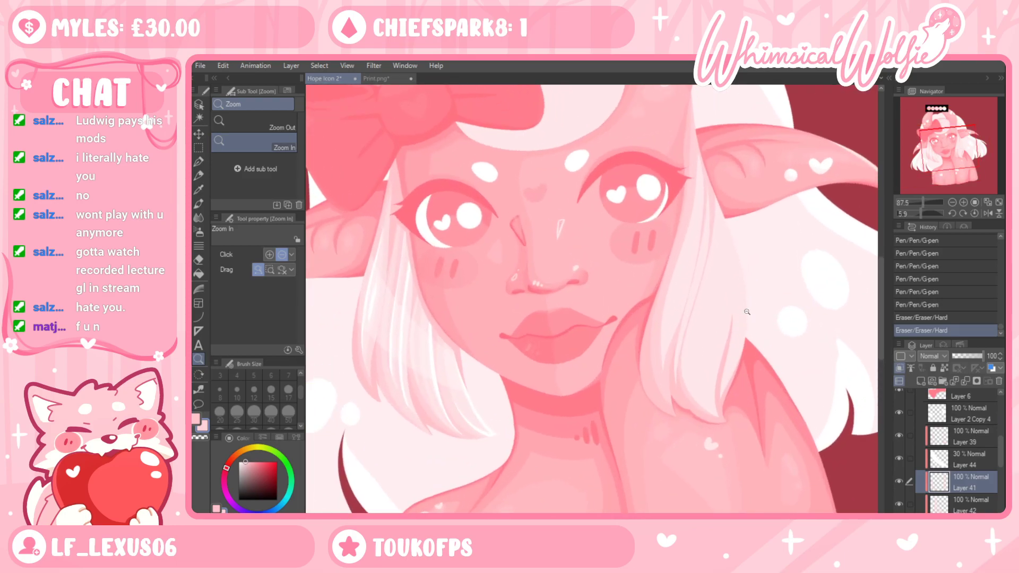
key("shift+space")
left_click_drag(747, 280, 724, 411)
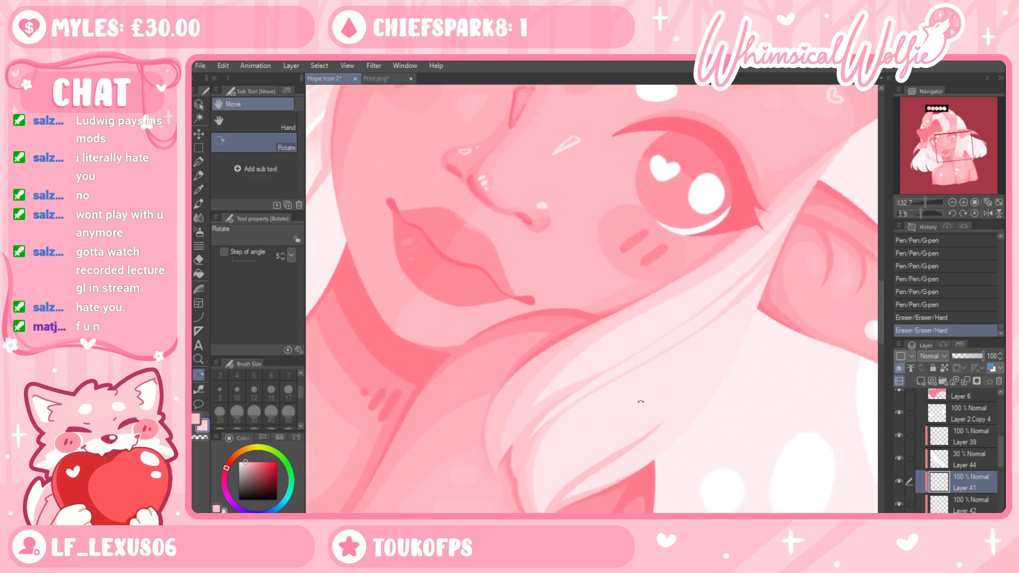
left_click(199, 345)
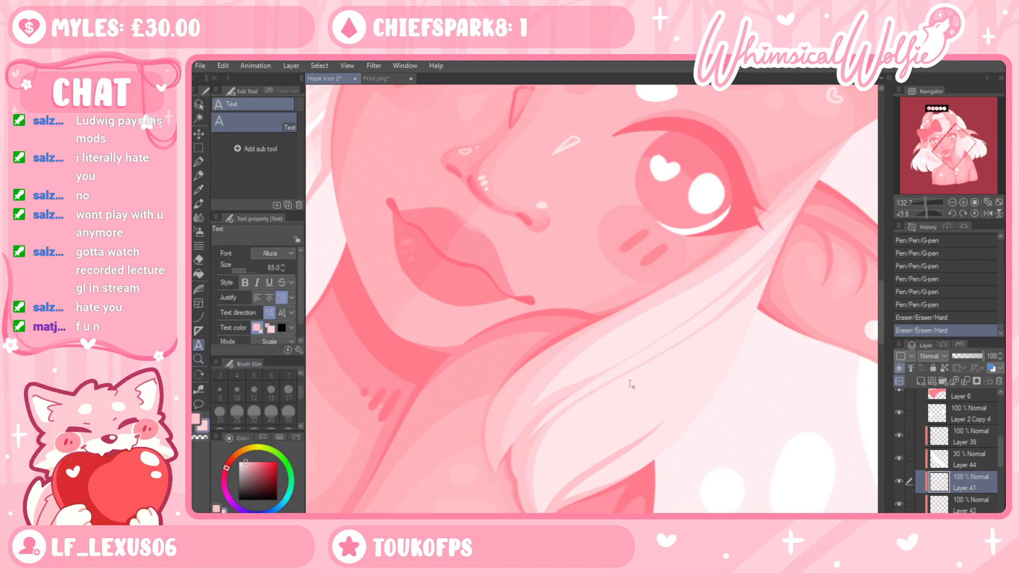
left_click(199, 359)
mouse_move(661, 393)
left_mouse_down()
mouse_move(626, 407)
mouse_move(626, 391)
left_mouse_up()
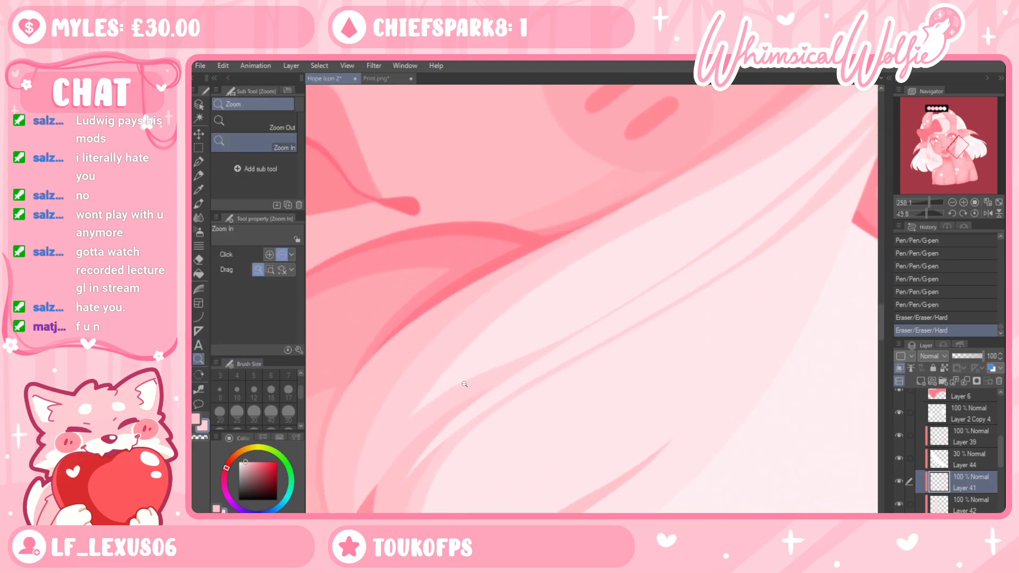
key("e")
left_click_drag(401, 426, 543, 334)
left_click_drag(419, 412, 623, 282)
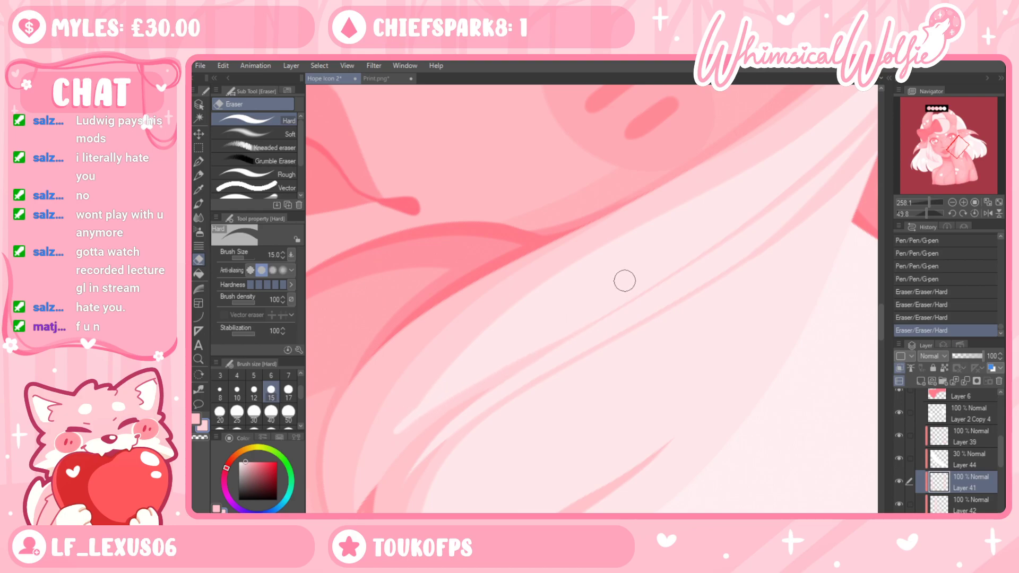
Repaint the lower end of the inner strand near the lock's curl with the G-pen at size 12
left_click(198, 162)
left_click_drag(467, 333, 392, 458)
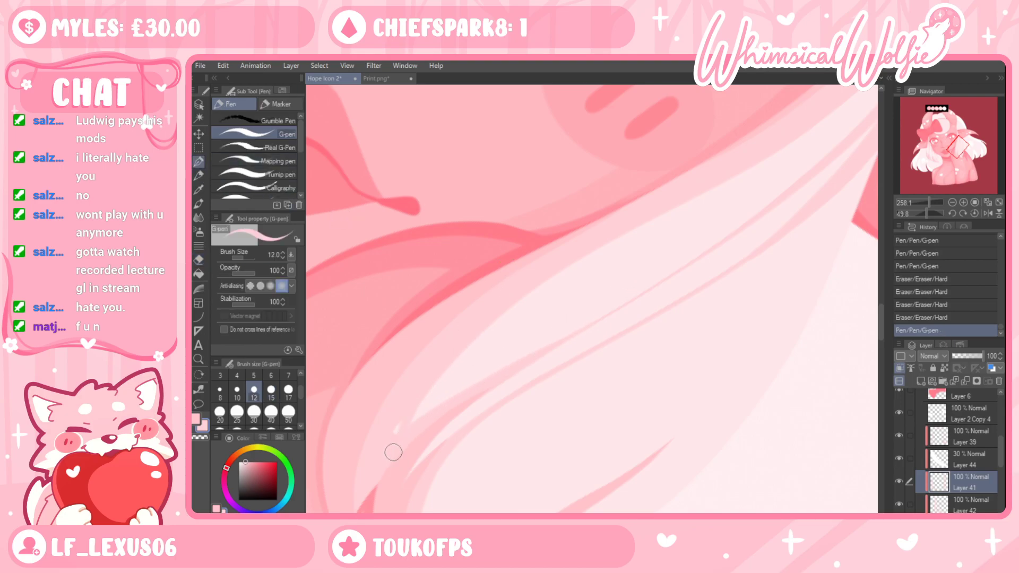
left_click_drag(463, 335, 602, 305)
left_click_drag(653, 381, 645, 262)
left_click_drag(615, 335, 584, 312)
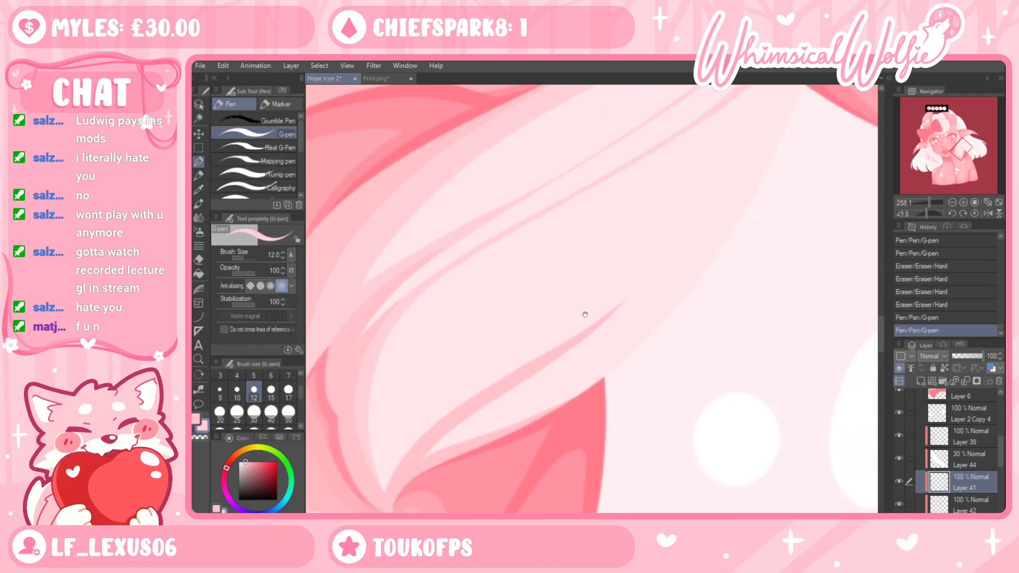
Paint a long pink strand with the G-pen at size 12 from the lock's lower shadow up along its outer side
mouse_move(428, 433)
left_mouse_down()
mouse_move(713, 212)
mouse_move(773, 136)
left_mouse_up()
key("ctrl+z")
mouse_move(436, 419)
left_mouse_down()
mouse_move(739, 180)
mouse_move(799, 90)
left_mouse_up()
key("ctrl+z")
mouse_move(425, 446)
left_mouse_down()
mouse_move(550, 348)
mouse_move(771, 141)
mouse_move(802, 92)
mouse_move(643, 399)
left_mouse_up()
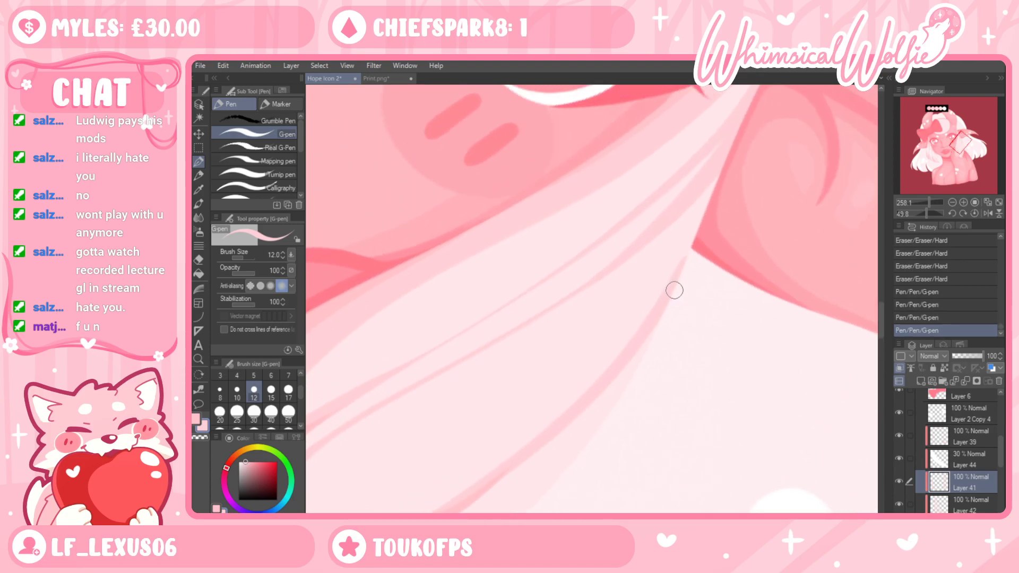
Extend and thicken the long outer strand up to the lock's root beneath the ear with the G-pen
left_click_drag(666, 303, 707, 215)
left_click_drag(680, 271, 694, 242)
left_click_drag(671, 289, 714, 186)
key("ctrl+z")
mouse_move(570, 412)
left_mouse_down()
mouse_move(661, 284)
mouse_move(711, 180)
mouse_move(662, 303)
left_mouse_up()
scroll(743, 159, "down", 5)
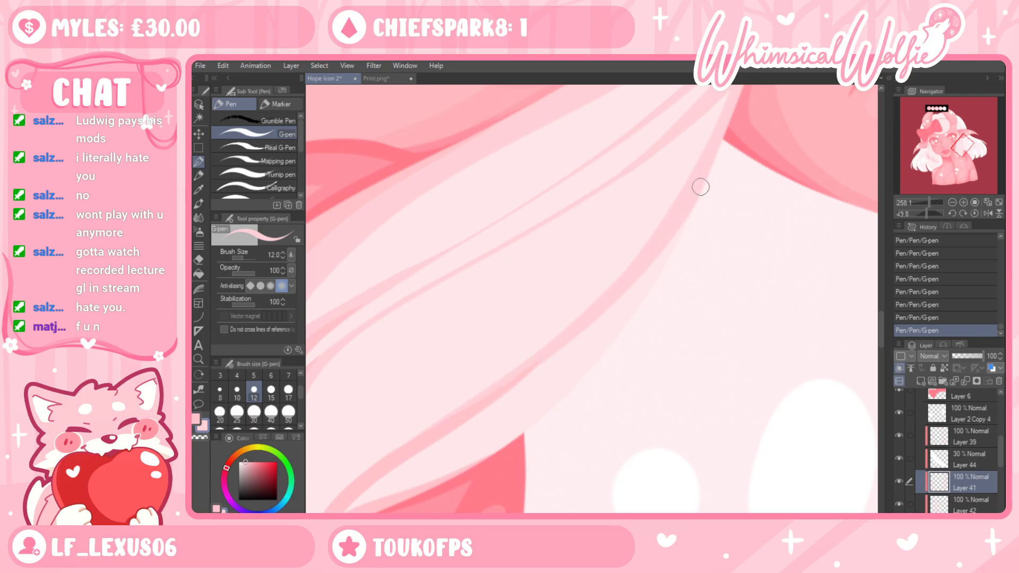
Thin the long outer strand from its middle up to the ear with the hard eraser at size 15
key("e")
mouse_move(521, 387)
left_mouse_down()
mouse_move(570, 348)
mouse_move(755, 125)
left_mouse_up()
left_click_drag(528, 380, 720, 187)
left_click_drag(659, 257, 718, 166)
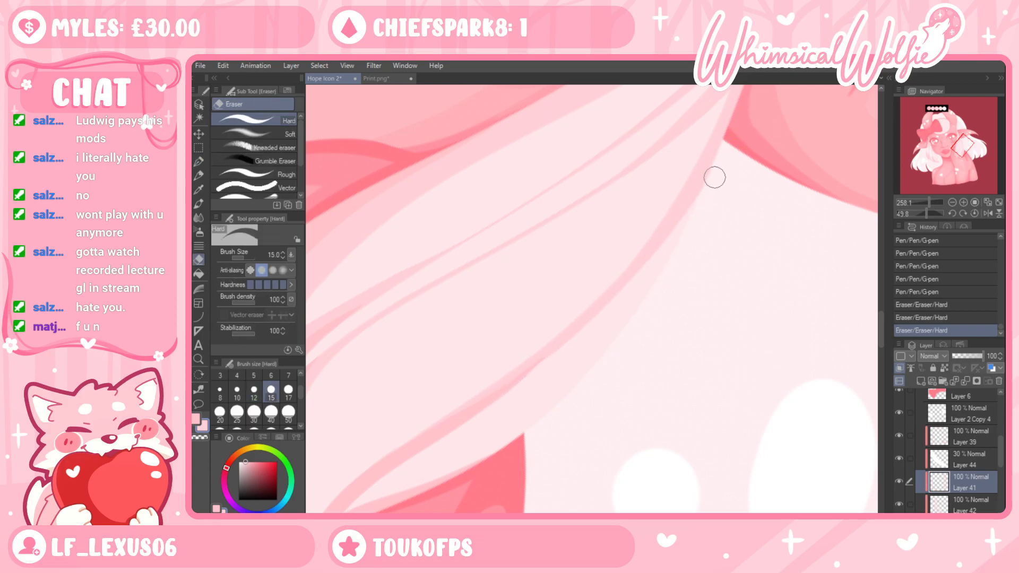
left_click_drag(646, 271, 743, 152)
left_click_drag(679, 283, 738, 230)
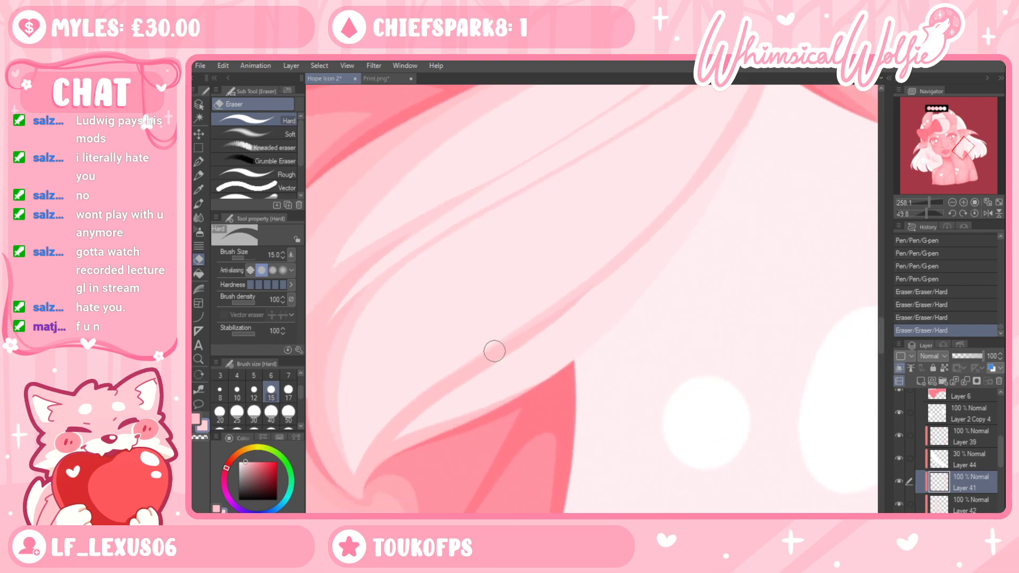
Smooth and taper the outer strand's edges from the ear down the lock with the hard eraser, in a rotated view
left_click_drag(573, 284, 723, 137)
key("ctrl+z")
mouse_move(777, 311)
left_mouse_down()
mouse_move(555, 109)
mouse_move(675, 293)
mouse_move(744, 204)
mouse_move(743, 166)
mouse_move(544, 228)
mouse_move(712, 275)
mouse_move(671, 237)
left_mouse_up()
key("e")
left_click_drag(386, 322, 496, 208)
left_click_drag(398, 302, 642, 123)
mouse_move(398, 331)
left_mouse_down()
mouse_move(467, 264)
mouse_move(617, 178)
left_mouse_up()
mouse_move(401, 333)
left_mouse_down()
mouse_move(553, 202)
mouse_move(790, 147)
left_mouse_up()
left_click_drag(416, 314, 811, 148)
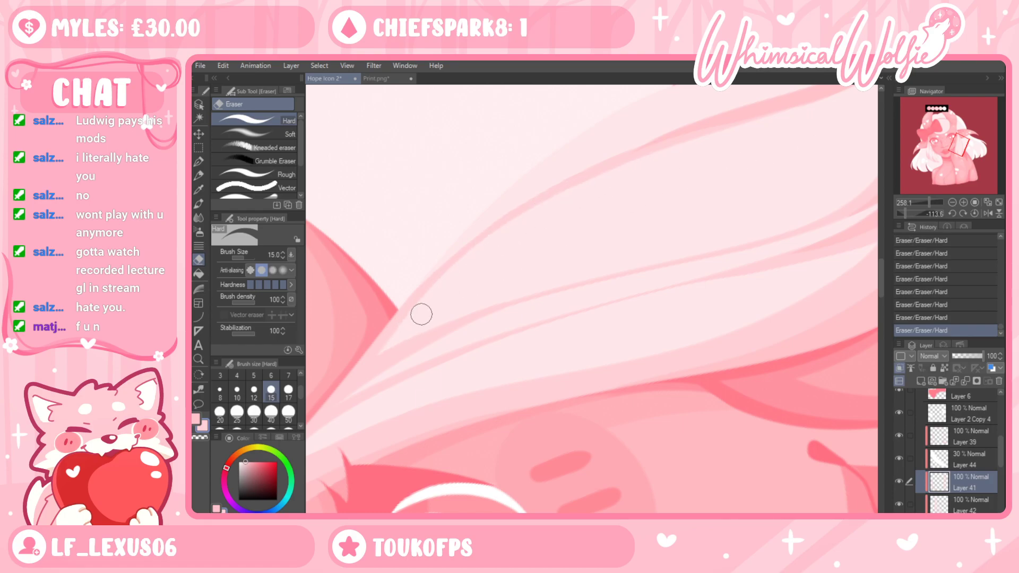
mouse_move(429, 296)
left_mouse_down()
mouse_move(526, 212)
mouse_move(681, 155)
left_mouse_up()
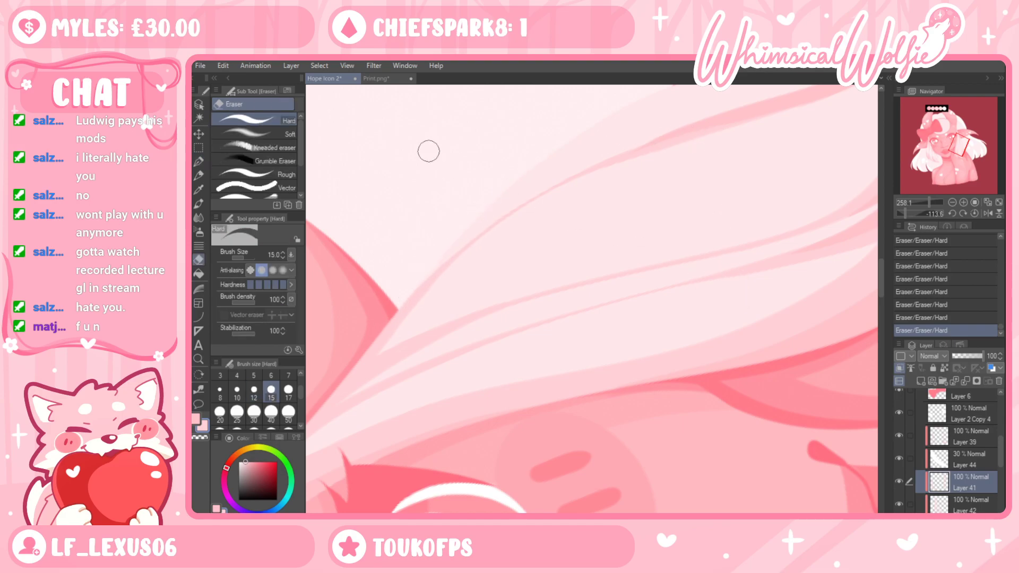
Blend the outer strand into the lock's lower shadow with the G-pen at size 12 and trim its upper edge with the hard eraser
left_click(580, 71)
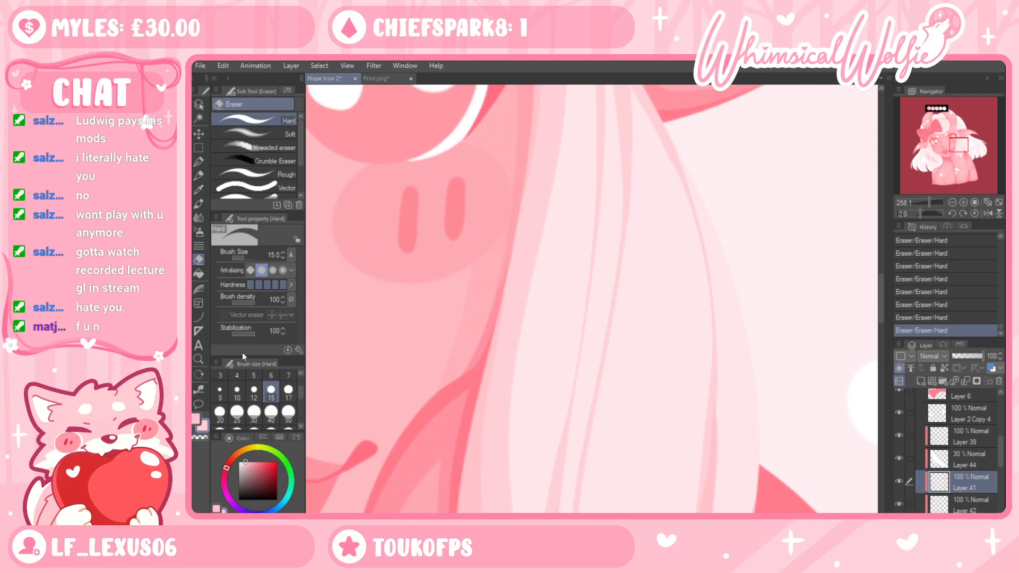
left_click(198, 360)
left_click_drag(726, 294, 738, 383)
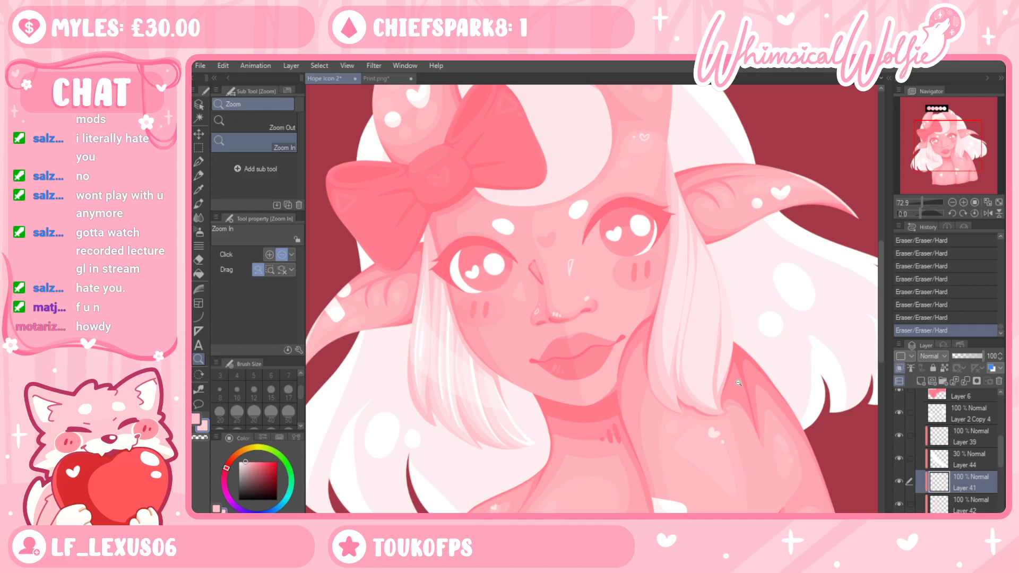
left_click(727, 355)
left_click_drag(763, 371, 767, 352)
key("r")
left_click_drag(767, 340, 635, 353)
key("ctrl+space")
left_click_drag(602, 280, 636, 413)
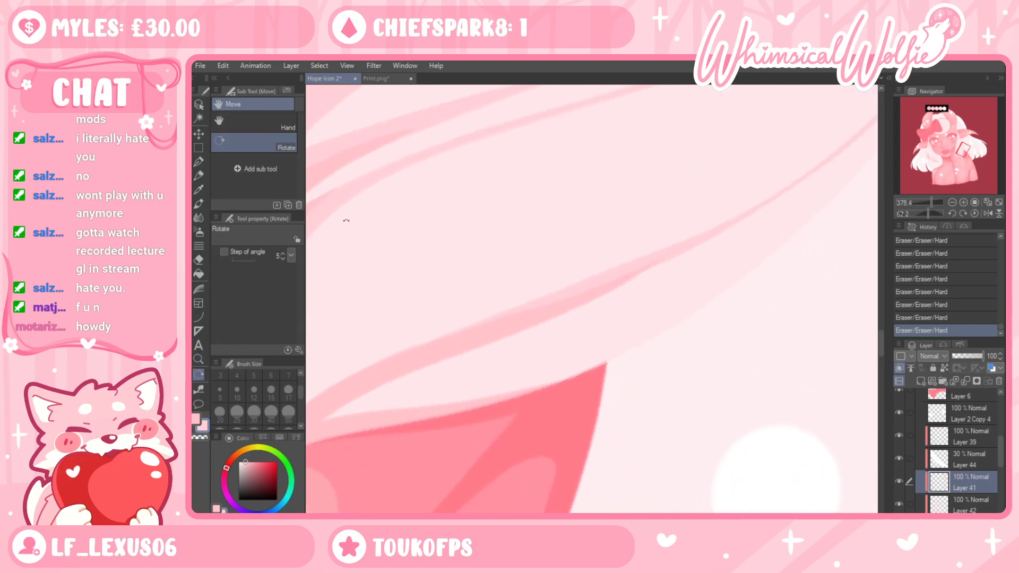
key("p")
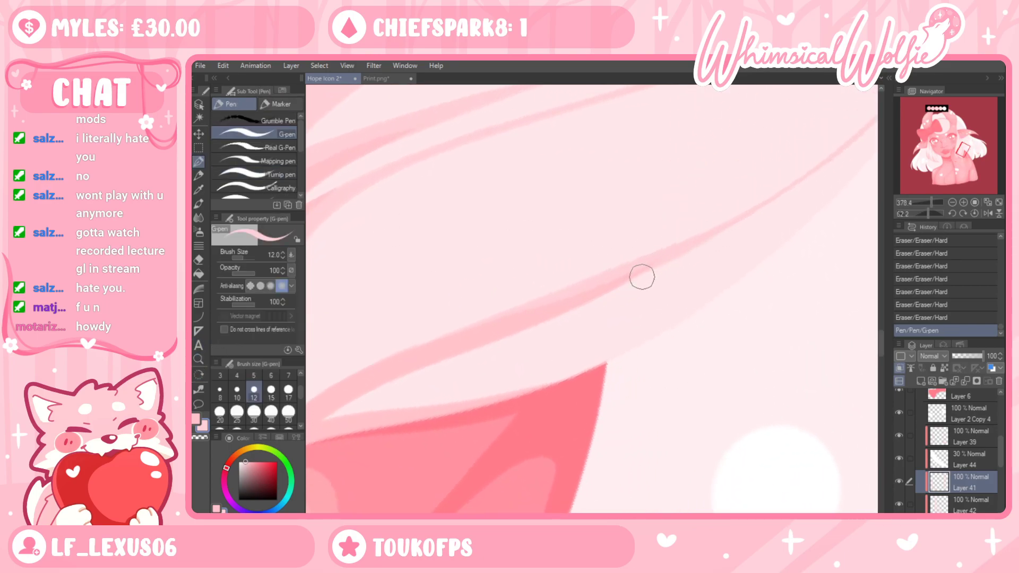
key("e")
left_click_drag(543, 284, 636, 217)
Paint pink shading with the G-pen at size 12 along the lock's lower edge above the shoulder
left_click(198, 361)
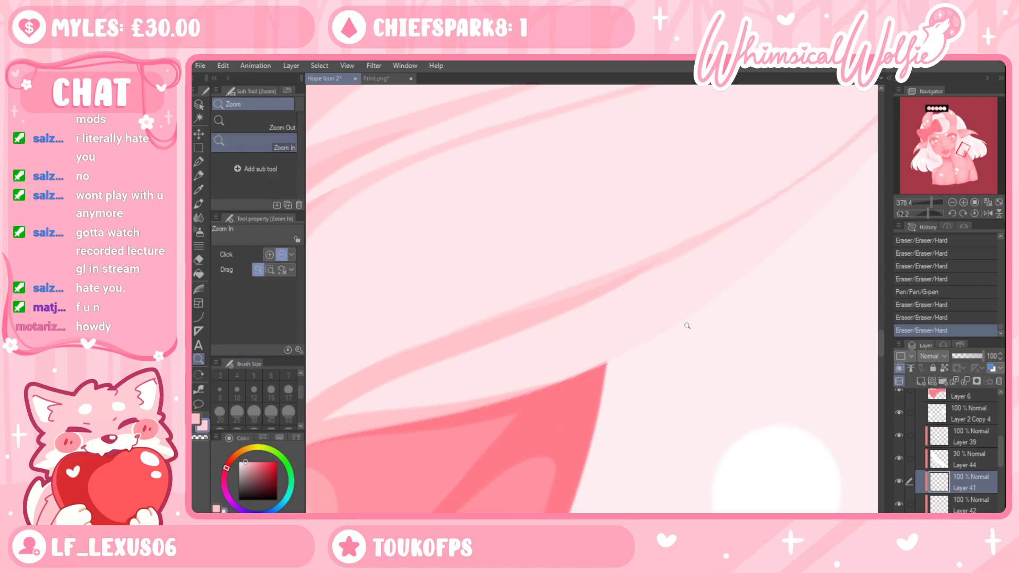
scroll(682, 318, "down", 3)
left_click(198, 162)
mouse_move(449, 349)
left_mouse_down()
mouse_move(593, 335)
mouse_move(573, 328)
mouse_move(736, 271)
left_mouse_up()
key("ctrl+z")
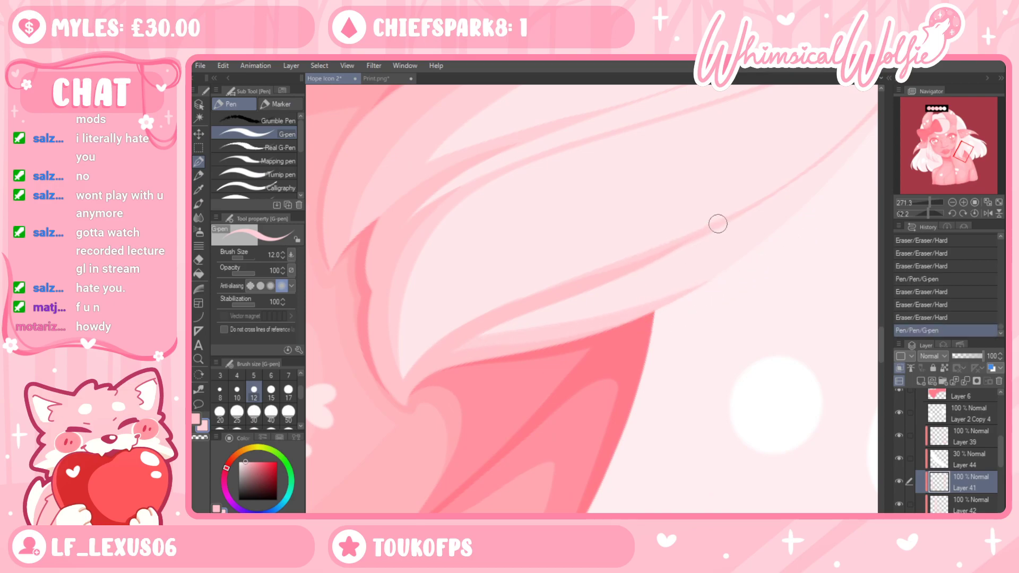
Paint pink shading with the G-pen at size 12 from the outer strand's middle down the lock's lower edge, redoing strokes that miss
left_click_drag(636, 270, 414, 353)
key("ctrl+z")
left_click_drag(474, 339, 532, 315)
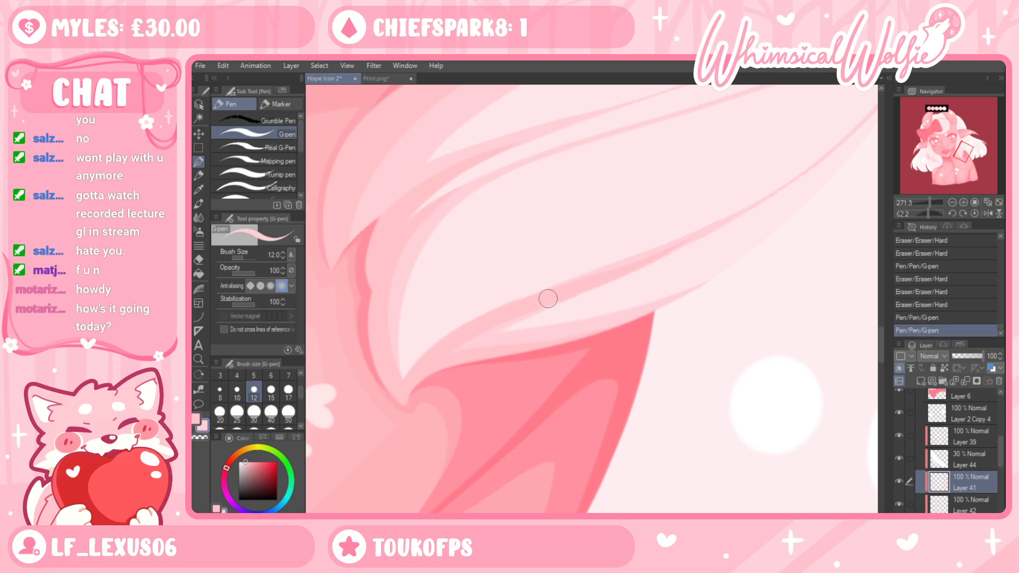
left_click_drag(714, 230, 514, 348)
key("ctrl+z")
left_click_drag(719, 223, 536, 319)
left_click_drag(591, 289, 482, 353)
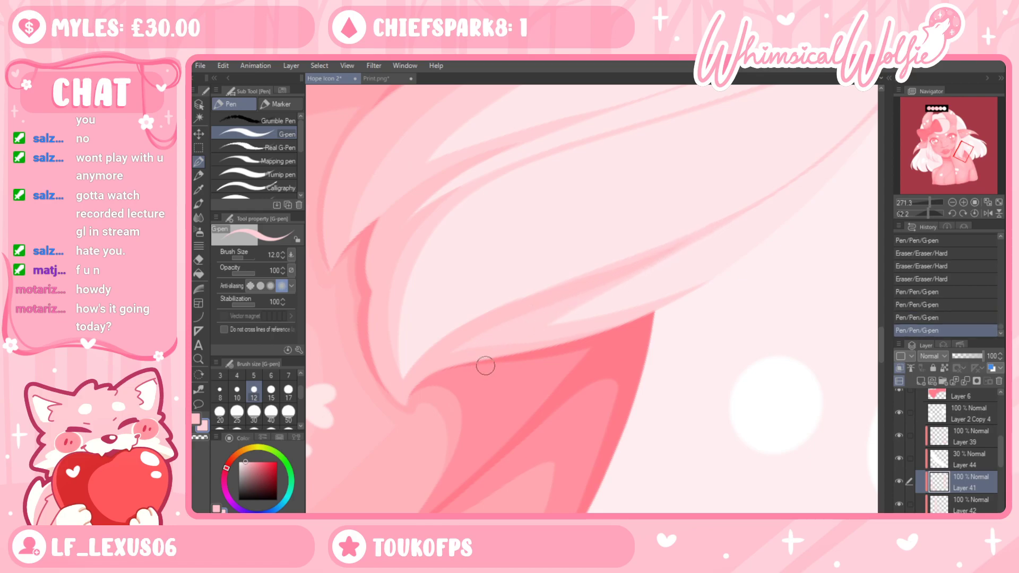
Carry the outer strand's pink shading down to the lock's tip with the G-pen at size 12, in a more upright view
key("r")
mouse_move(773, 342)
left_mouse_down()
mouse_move(780, 309)
mouse_move(762, 342)
left_mouse_up()
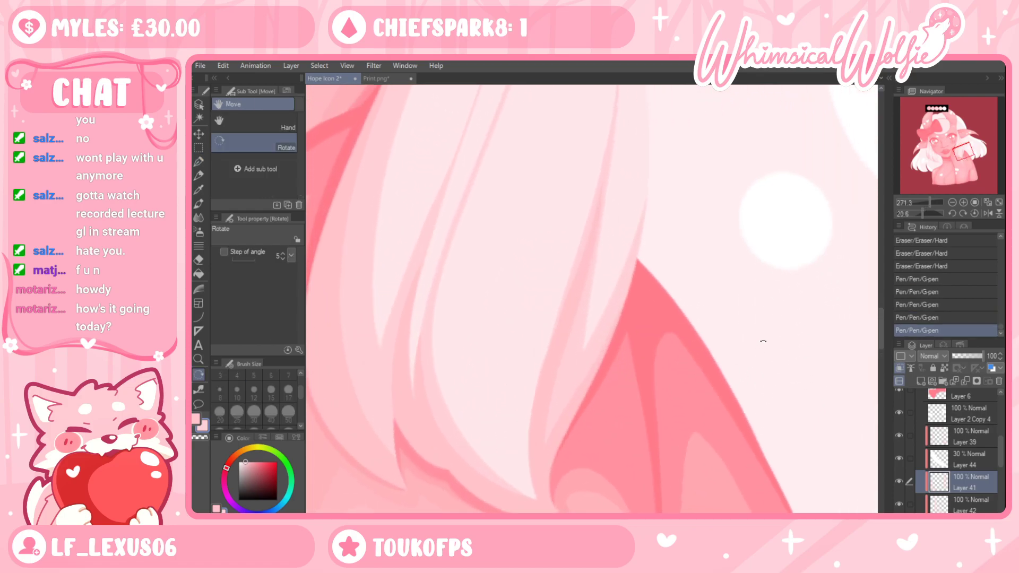
key("p")
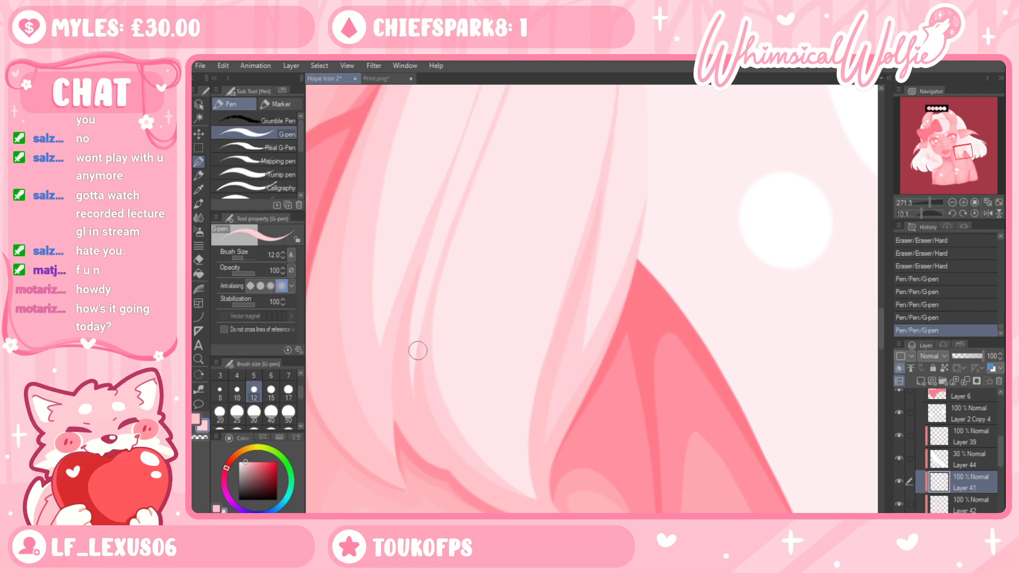
mouse_move(585, 236)
left_mouse_down()
mouse_move(519, 425)
mouse_move(531, 493)
left_mouse_up()
left_click_drag(539, 385, 537, 490)
left_click(536, 422)
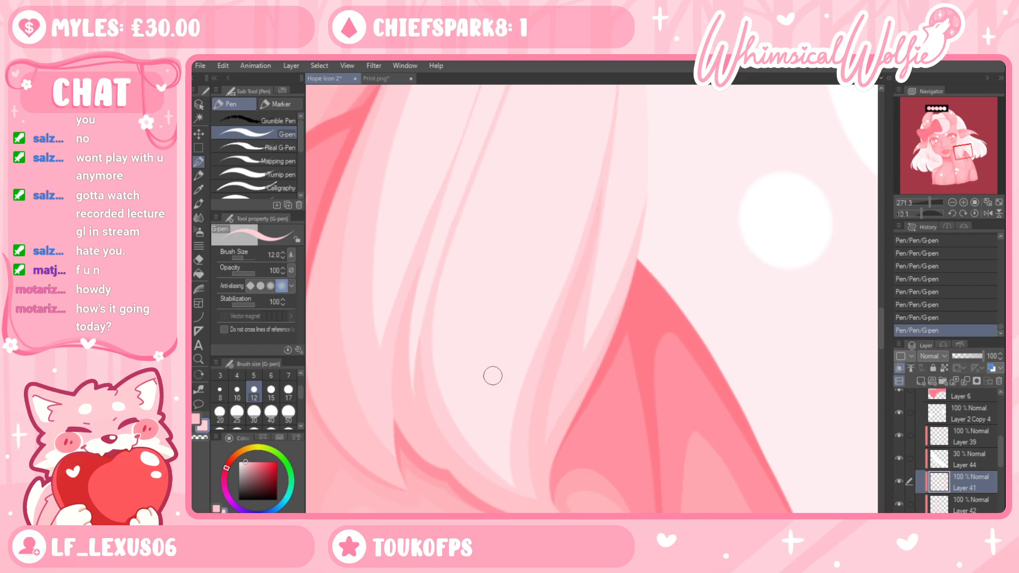
Examine the shaded side lock against the whole portrait and at closer zooms and rotated angles
left_click(198, 359)
left_click(730, 371)
left_click(730, 370)
left_click(716, 391)
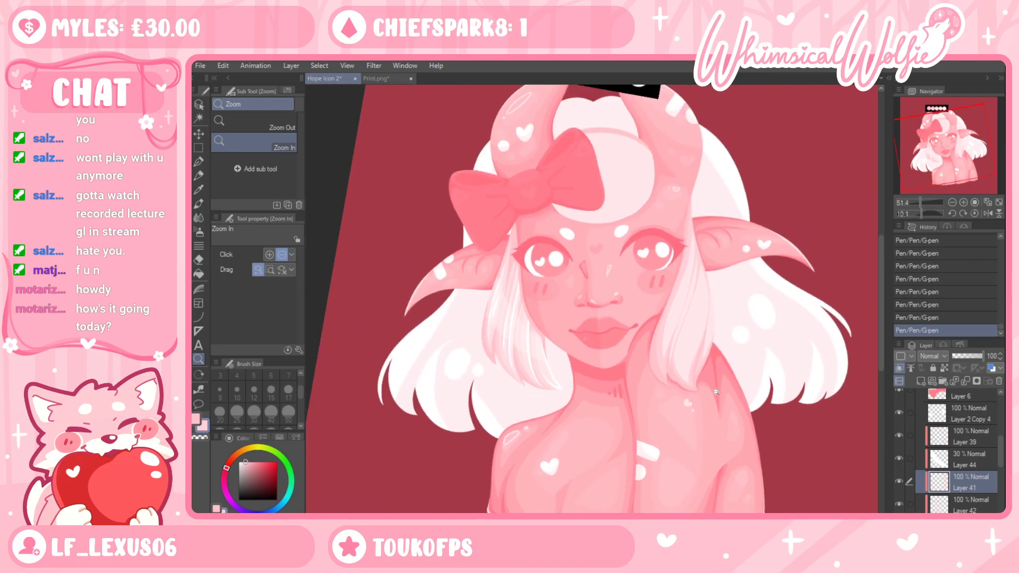
left_click(720, 394, "alt")
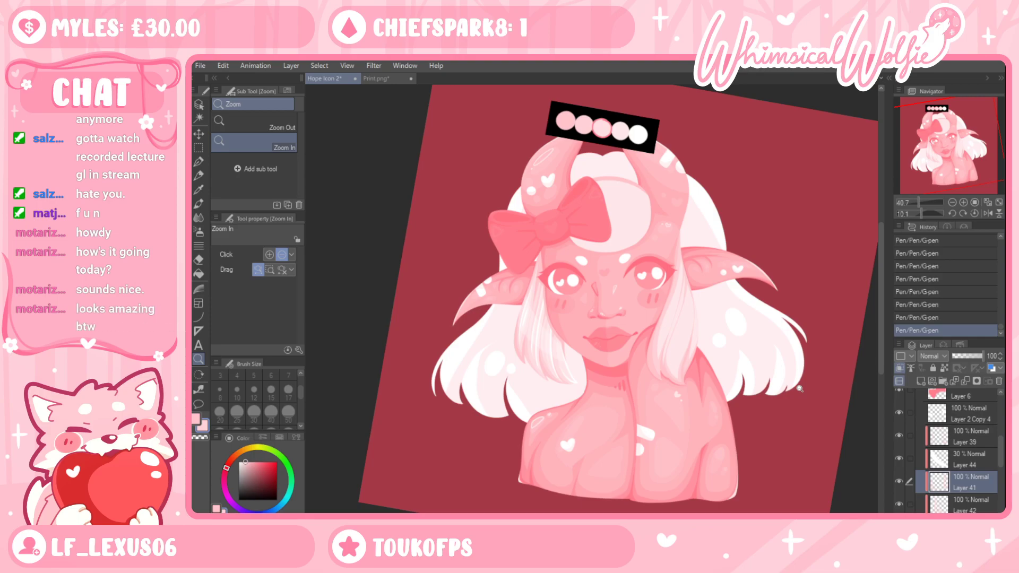
left_click(659, 334)
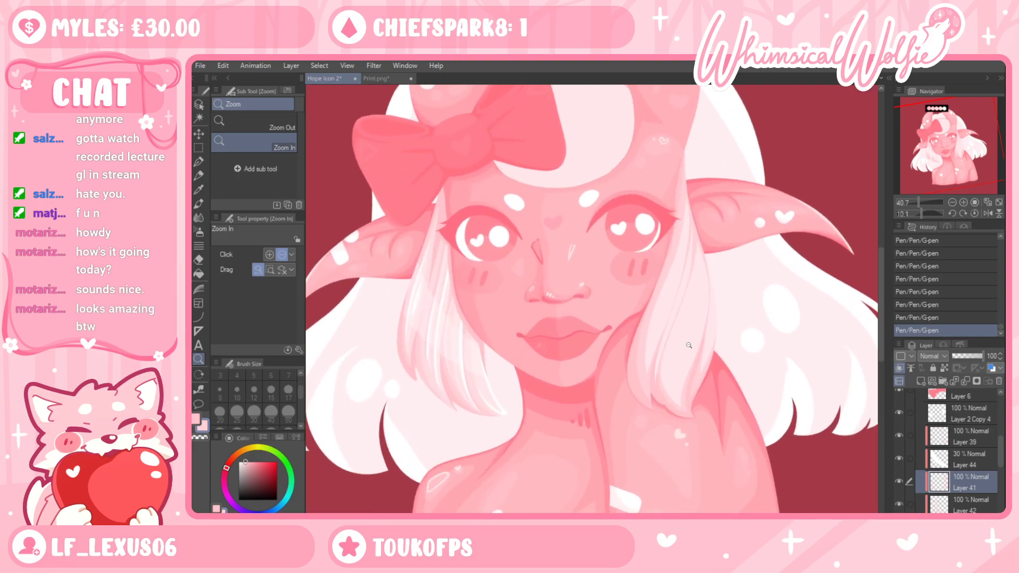
left_click(665, 381)
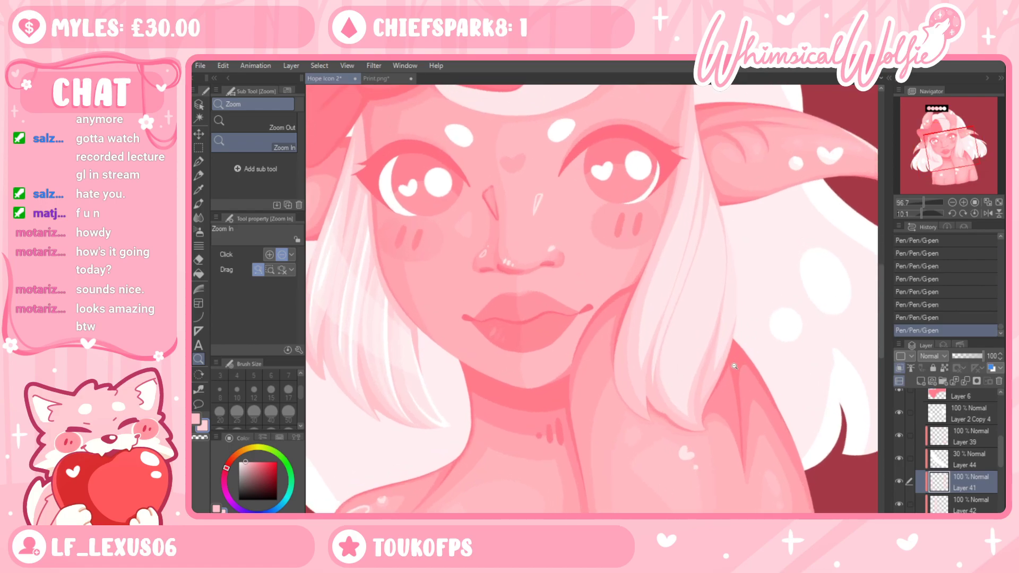
left_click_drag(719, 364, 760, 364)
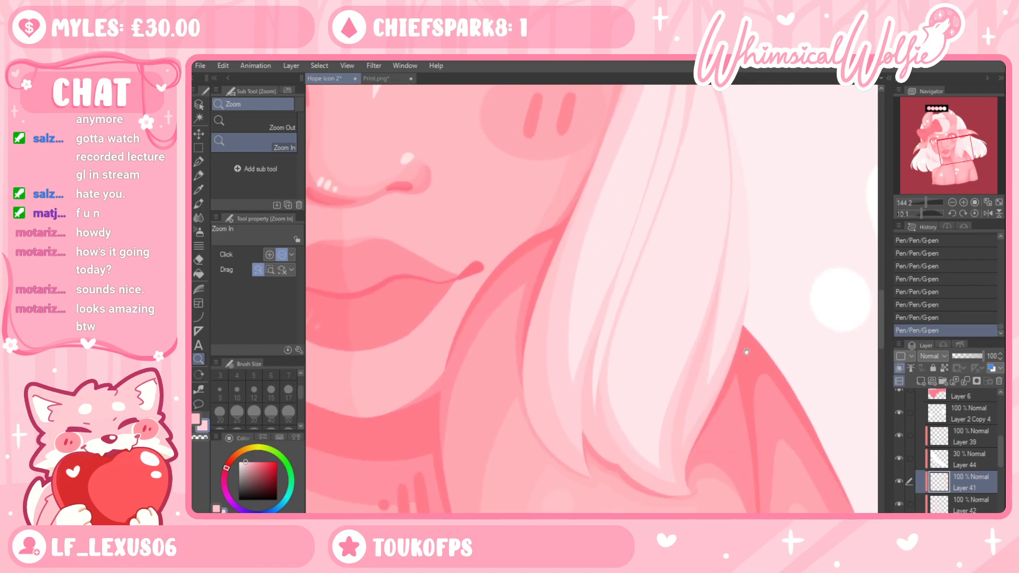
key("r")
left_click_drag(686, 378, 589, 418)
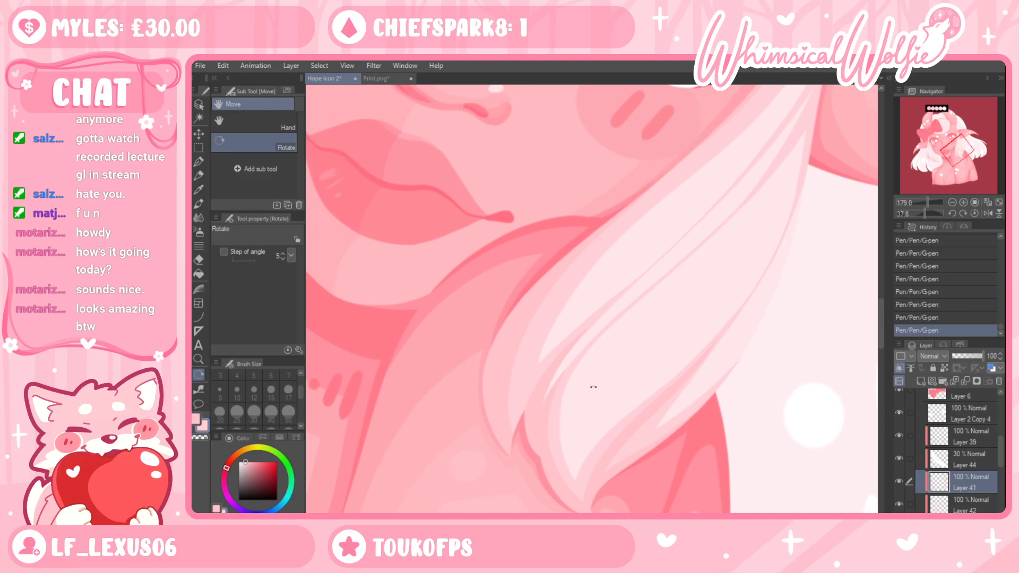
left_click(199, 359)
left_click_drag(447, 370, 422, 370)
key("r")
left_click_drag(577, 399, 555, 395)
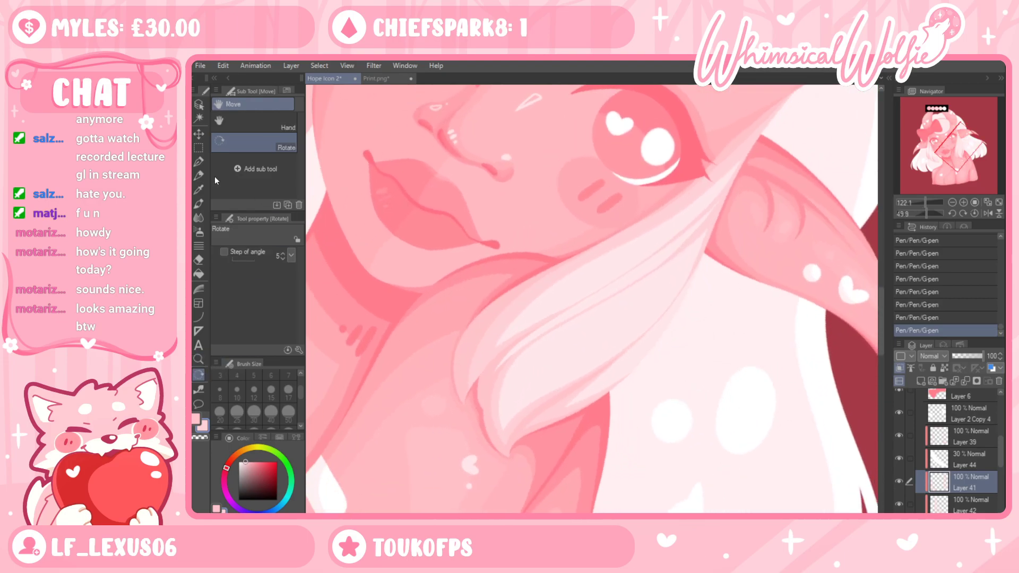
key("p")
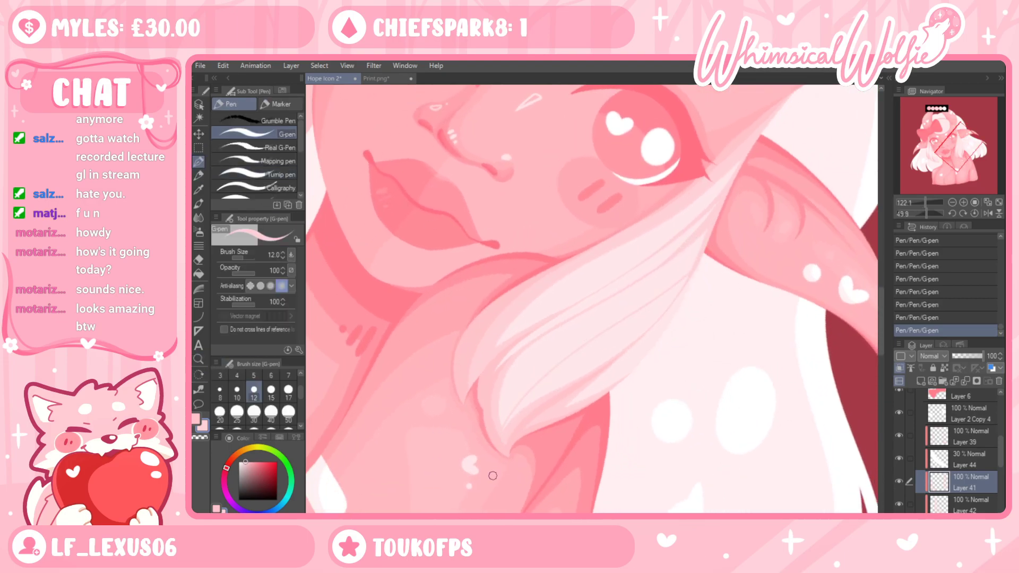
left_click(198, 359)
left_click(573, 325)
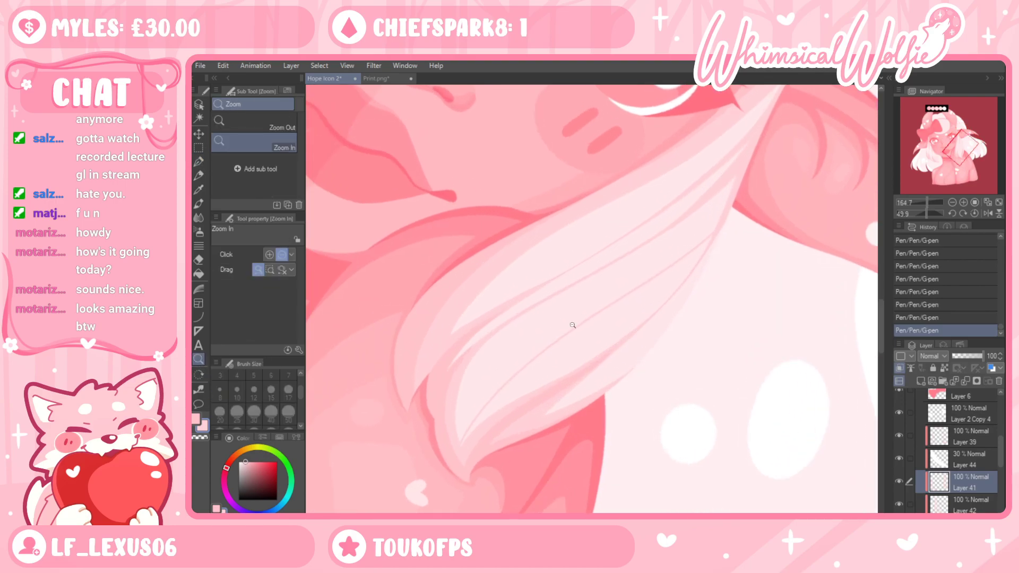
left_click(198, 162)
key("ctrl+z")
mouse_move(469, 466)
left_mouse_down()
mouse_move(467, 417)
mouse_move(536, 338)
mouse_move(650, 269)
mouse_move(753, 167)
left_mouse_up()
key("ctrl+z")
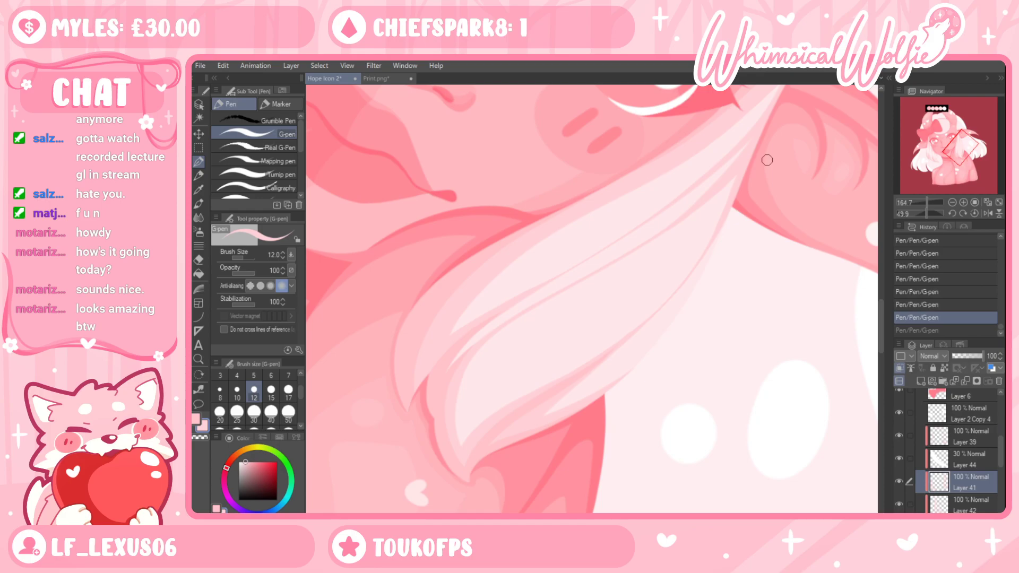
Make Layer 42 active and sample the paler pink from the opposite front lock for the G-pen at size 30
scroll(994, 446, "down", 2)
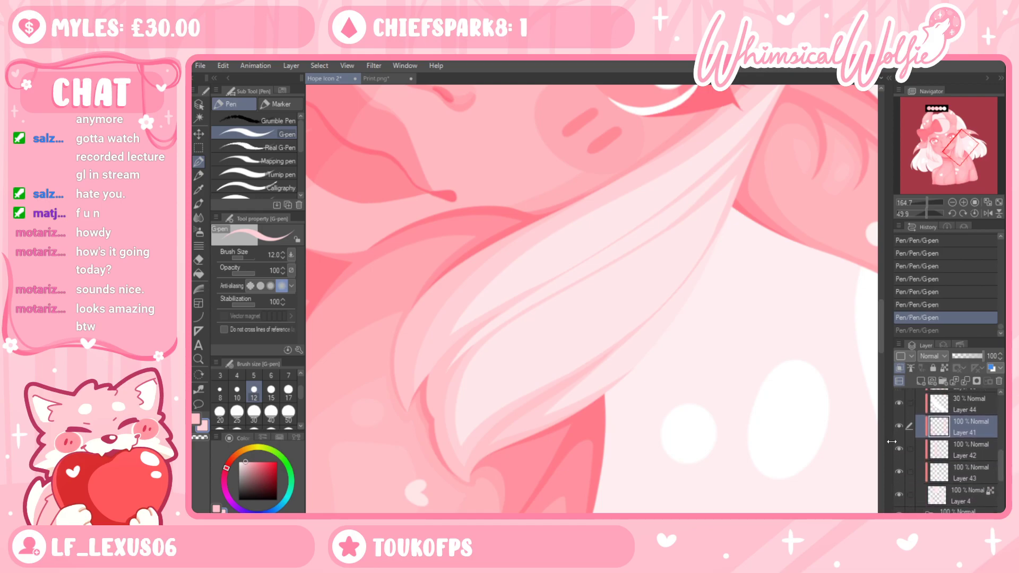
left_click(902, 453)
left_click_drag(493, 359, 409, 275)
left_click(199, 190)
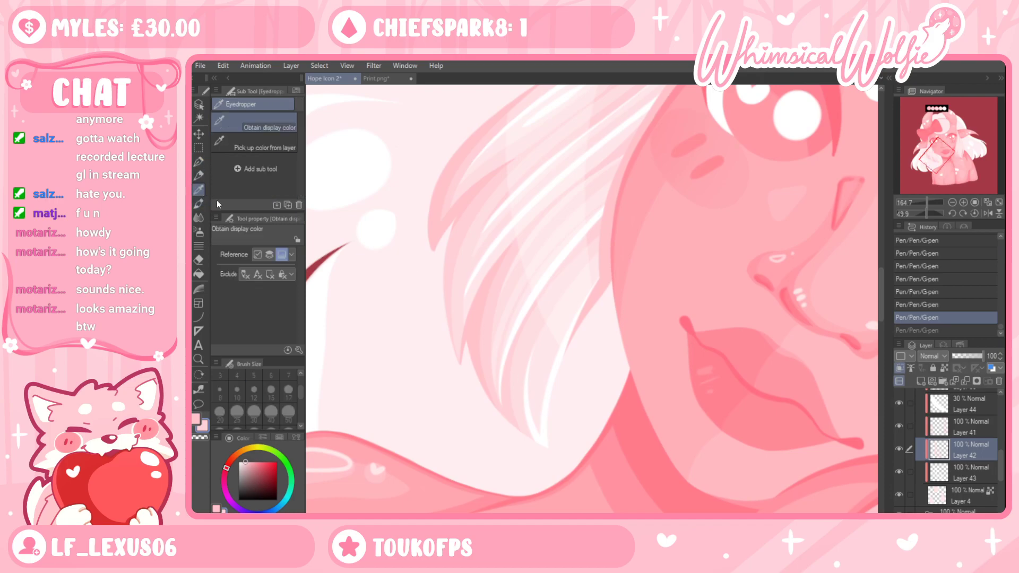
left_click(898, 468)
left_click(900, 450)
left_click(900, 449)
left_click_drag(650, 362, 373, 196)
left_click_drag(534, 395, 447, 334)
left_click(197, 161)
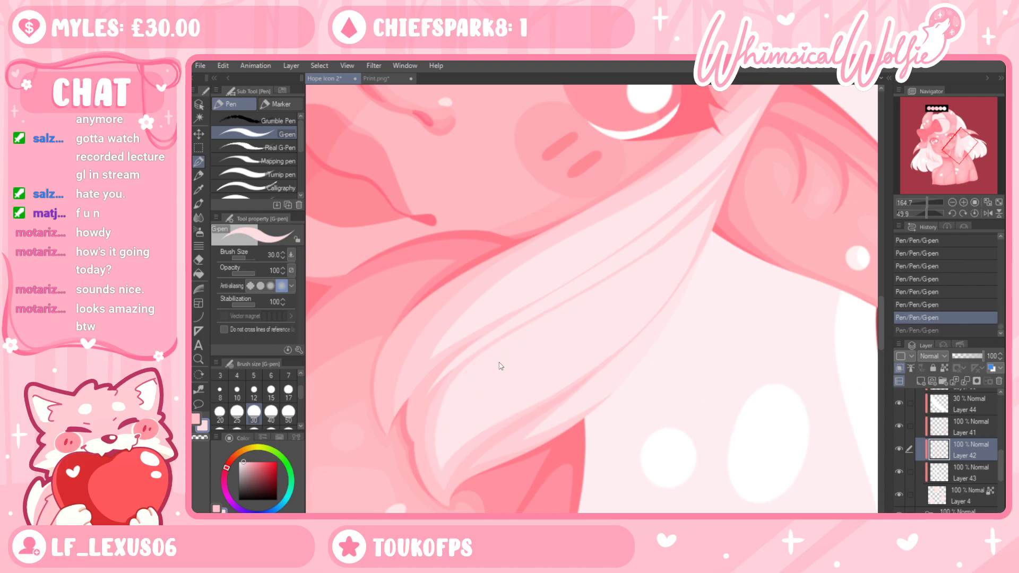
Paint a pale pink strand through the side lock's middle up to the ear and trim its edges with the hard eraser at size 15
left_click_drag(578, 306, 757, 160)
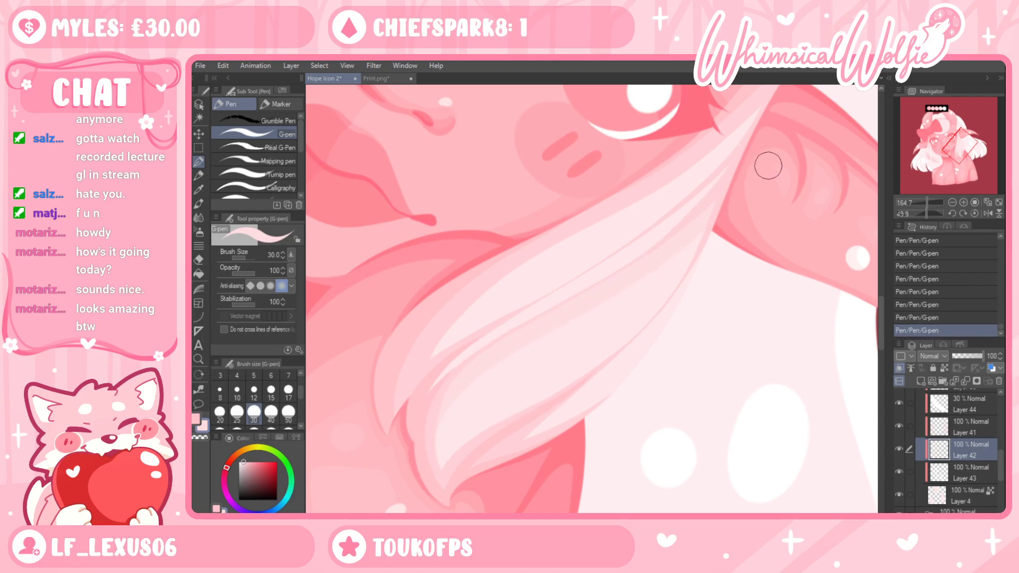
left_click(199, 360)
left_click(556, 345)
key("e")
left_click_drag(401, 382, 580, 247)
left_click_drag(432, 346, 564, 275)
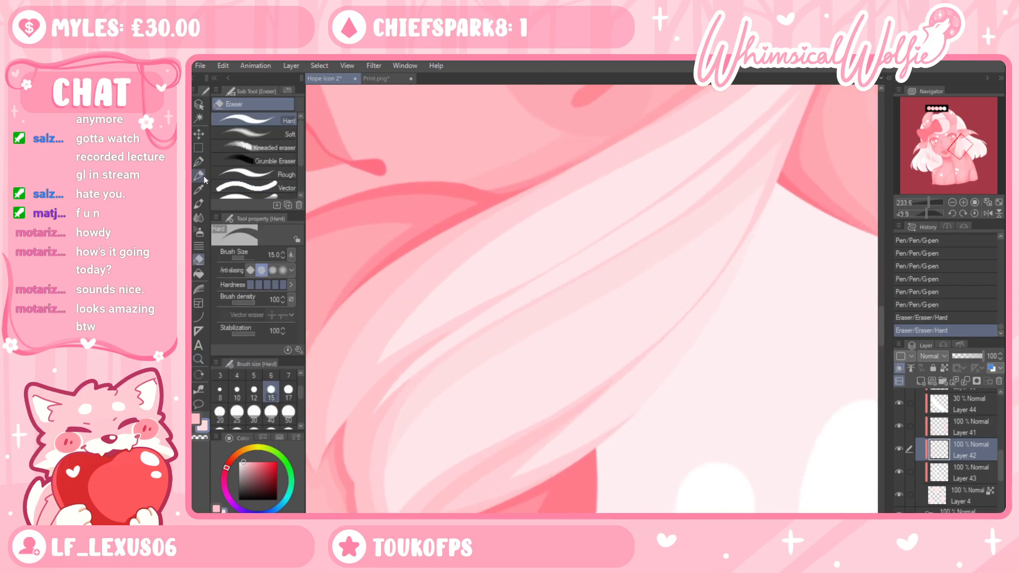
Add a pale pink G-pen stroke at size 30 inside the lock's lower tip, replacing strokes that miss
left_click(198, 161)
left_click_drag(553, 329, 542, 287)
left_click_drag(380, 480, 475, 421)
key("ctrl+z")
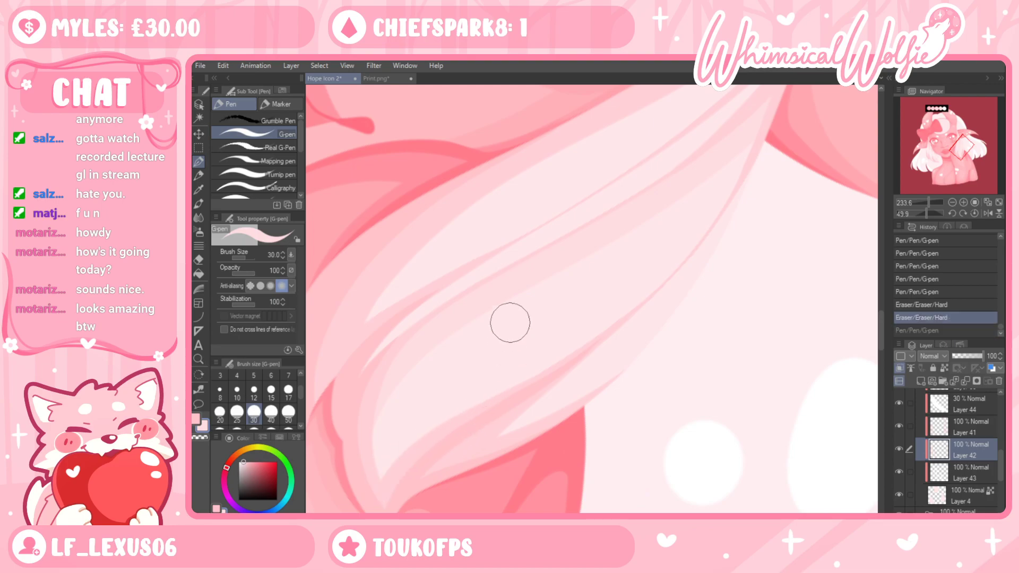
left_click_drag(396, 504, 509, 323)
key("ctrl+z")
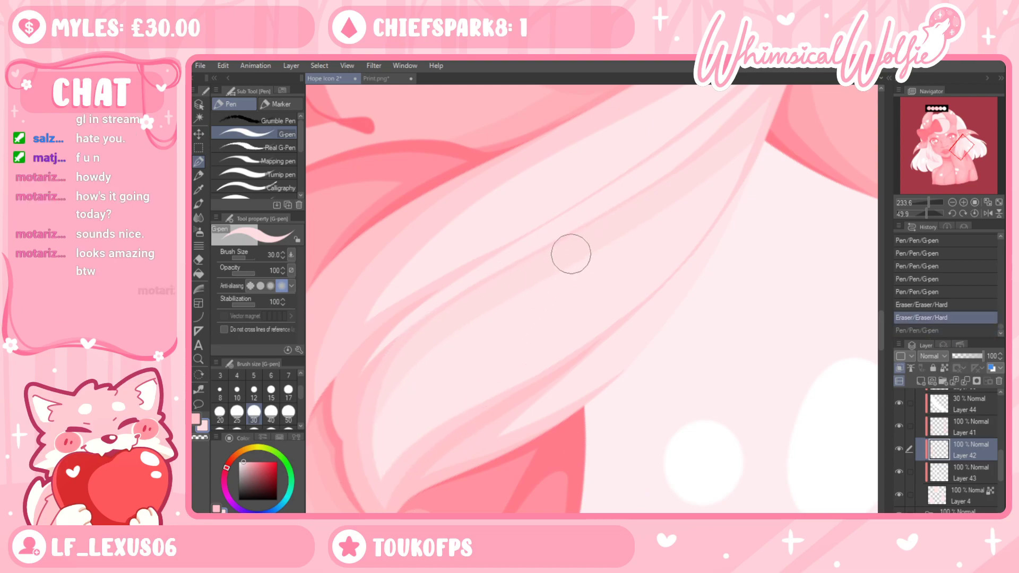
key("ctrl+y")
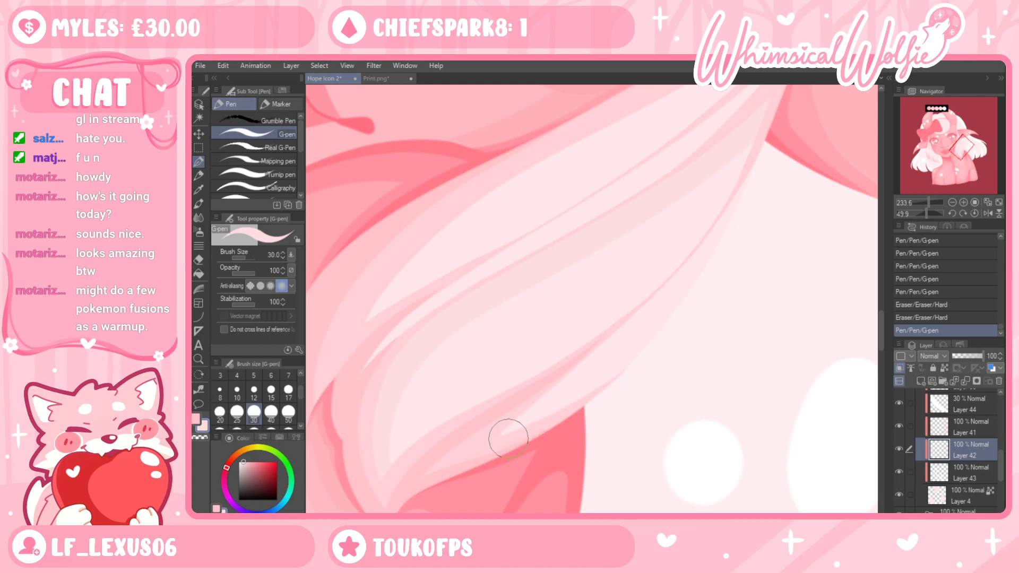
Build up pale pink shading along the lock's outer strand towards the ear with the G-pen at size 30, comparing with and without strokes
key("ctrl+z")
key("ctrl+y")
key("ctrl+z")
key("ctrl+y")
key("ctrl+z")
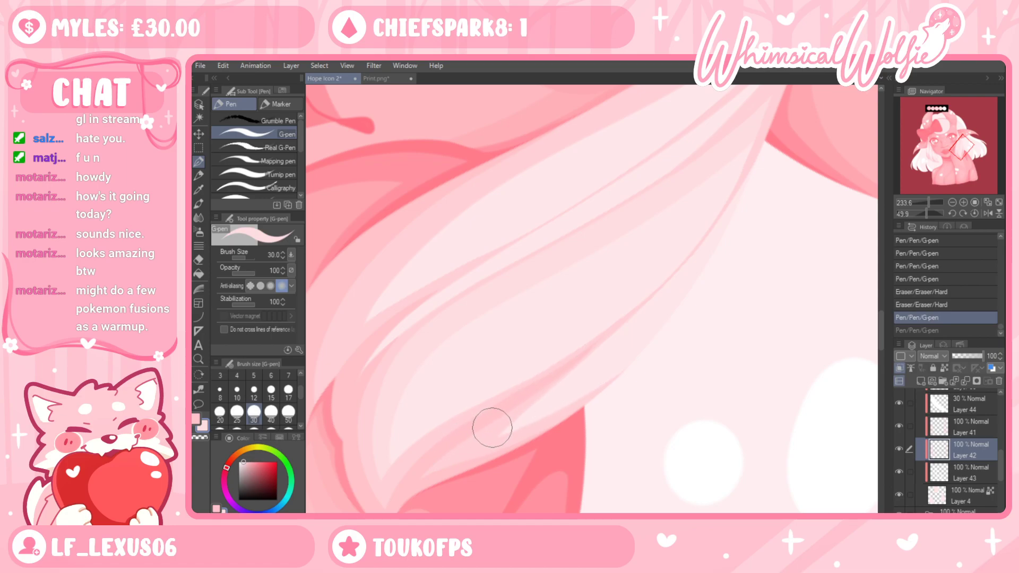
key("ctrl+y")
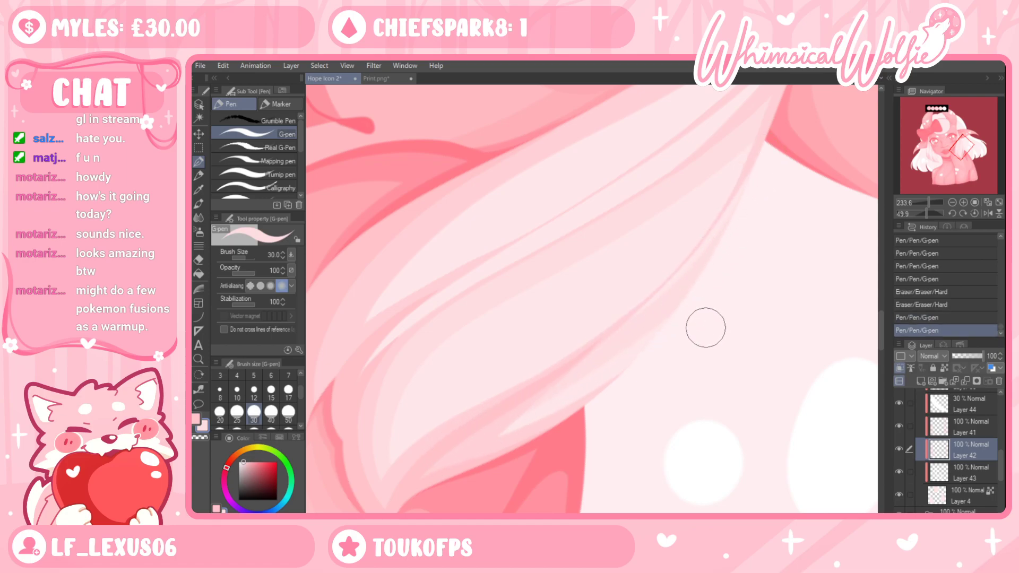
key("ctrl+z")
key("ctrl+y")
key("ctrl+z")
key("ctrl+y")
key("ctrl+y")
key("ctrl+y")
Trim the pale shading along the outer strand's inner edge with the hard eraser at size 15, in an upright view
key("r")
left_click_drag(787, 272, 685, 129)
left_click(199, 162)
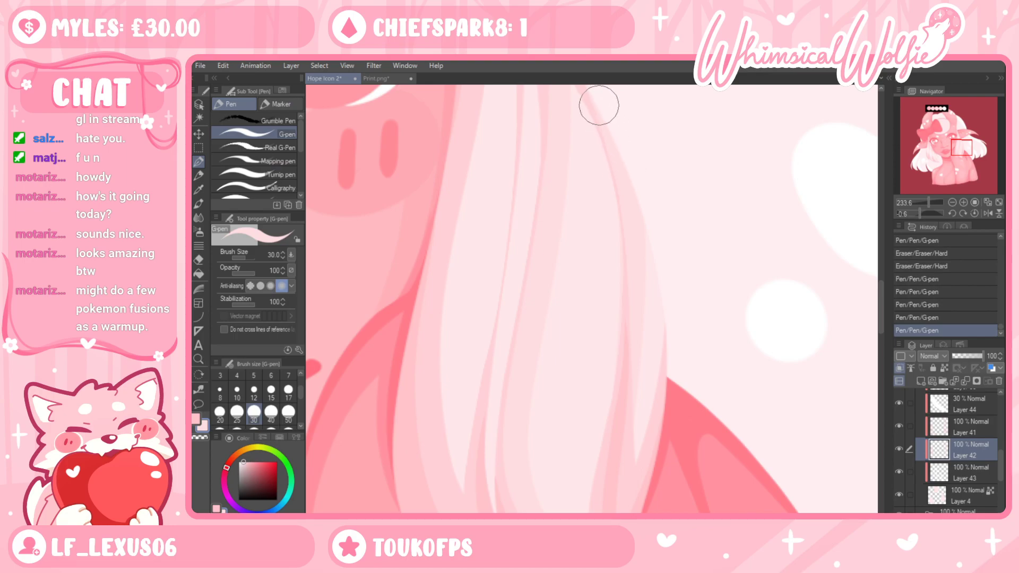
key("e")
left_click_drag(618, 244, 616, 352)
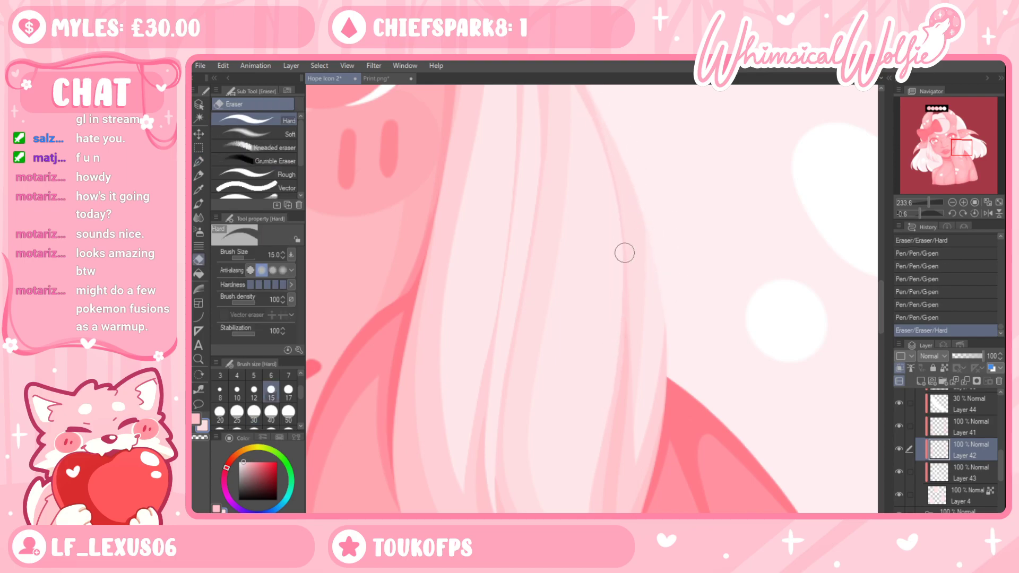
mouse_move(614, 232)
left_mouse_down()
mouse_move(616, 360)
mouse_move(605, 380)
left_mouse_up()
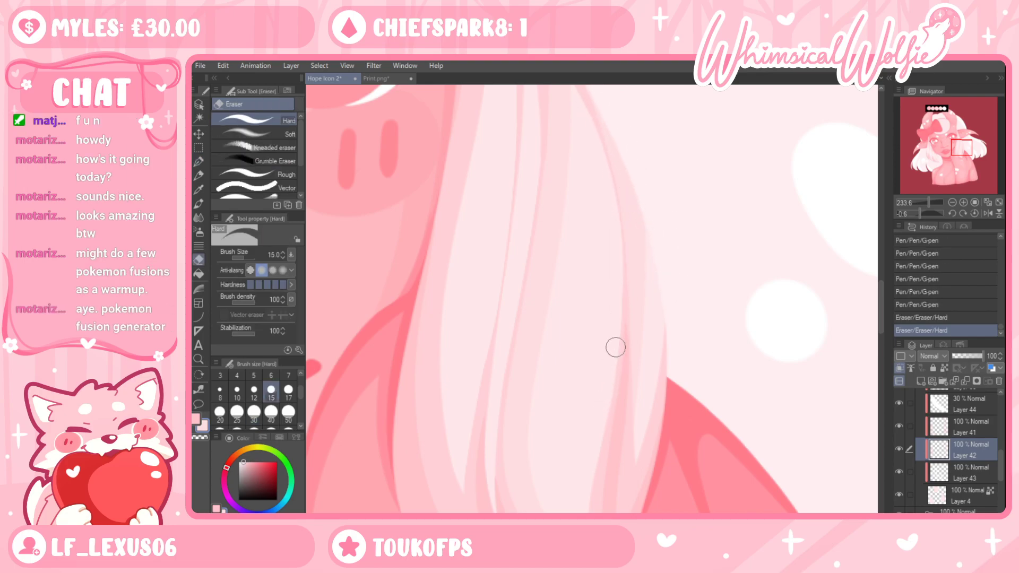
left_click(199, 162)
scroll(723, 416, "down", 2)
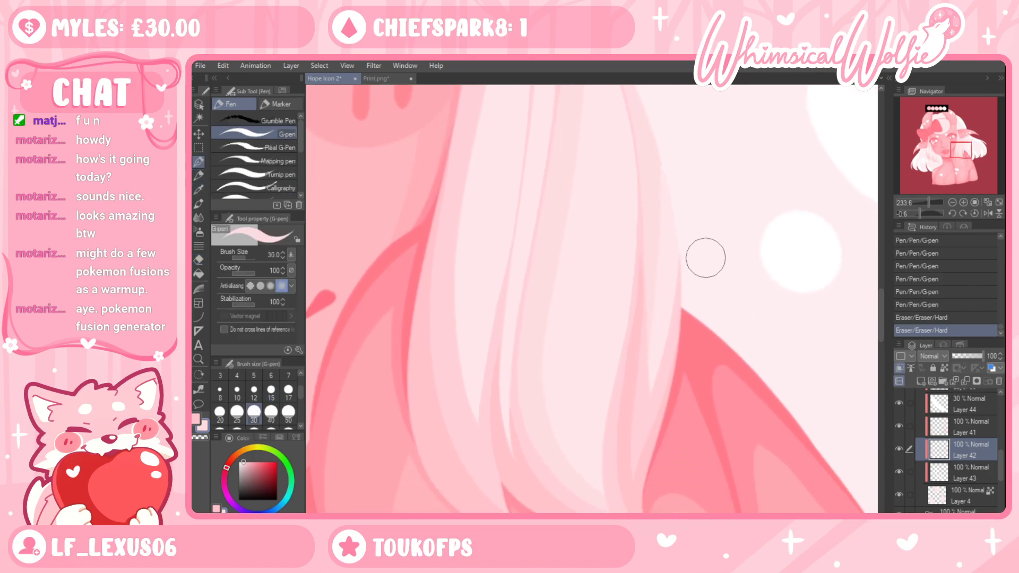
mouse_move(651, 123)
left_mouse_down()
mouse_move(644, 329)
mouse_move(618, 470)
left_mouse_up()
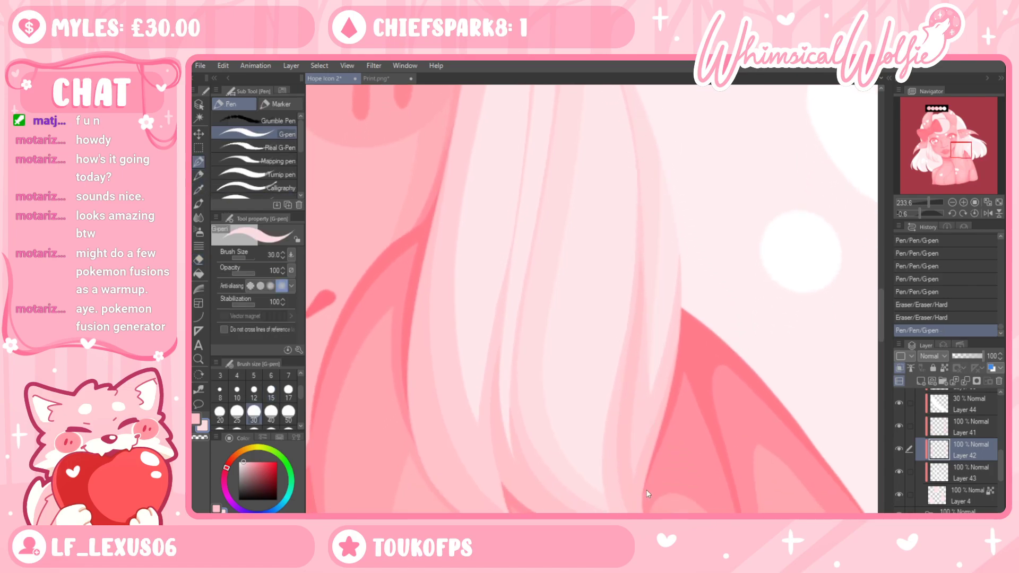
key("ctrl+z")
Paint pale pink strands on the upper side lock between cheek and ear with the G-pen at size 30, in a rotated view
left_click_drag(699, 314, 723, 404)
mouse_move(706, 291)
left_mouse_down()
mouse_move(691, 417)
mouse_move(554, 435)
left_mouse_up()
key("r")
left_click_drag(592, 399, 680, 432)
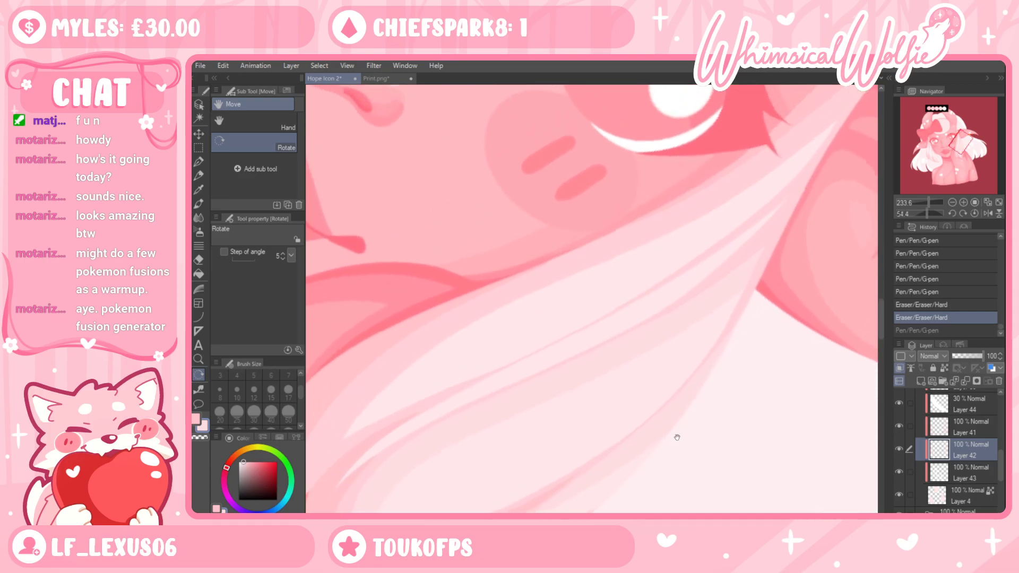
left_click(198, 162)
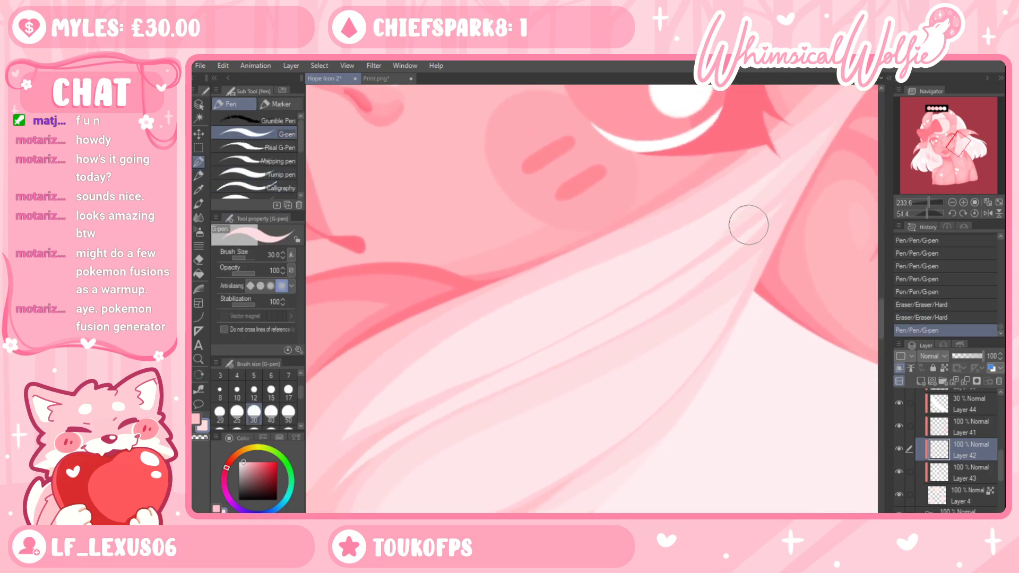
key("ctrl+y")
key("ctrl+z")
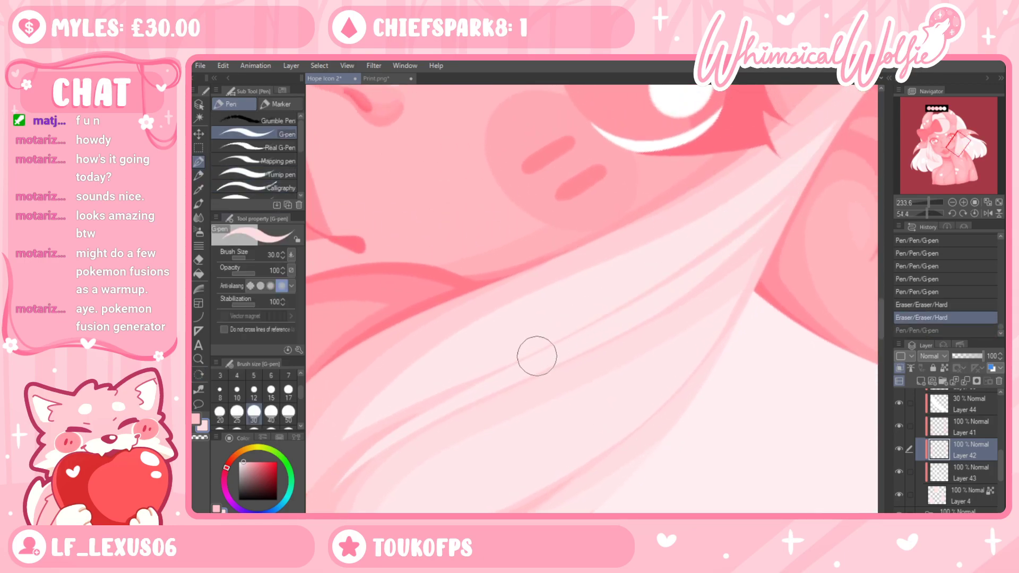
key("ctrl+y")
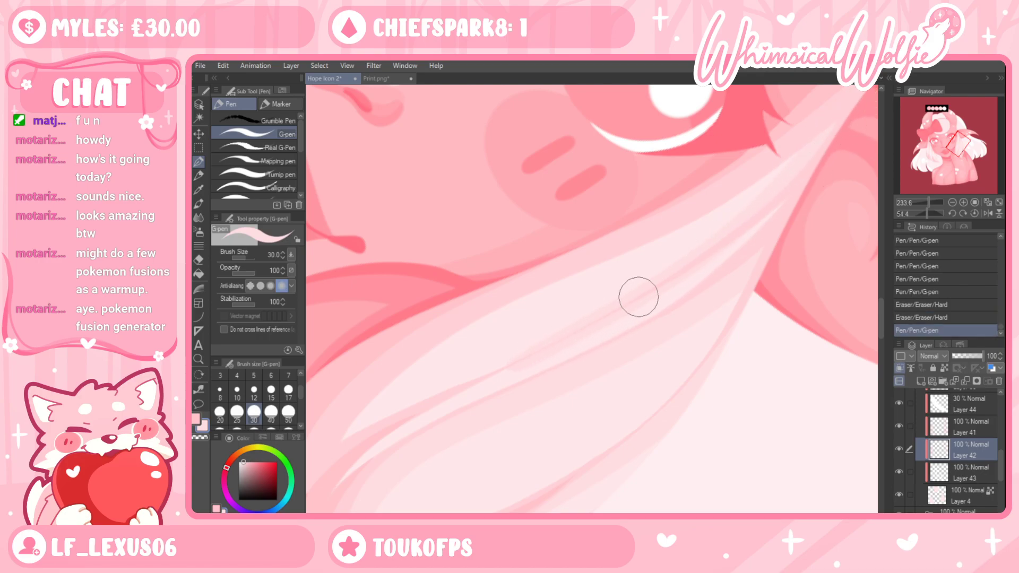
key("ctrl+z")
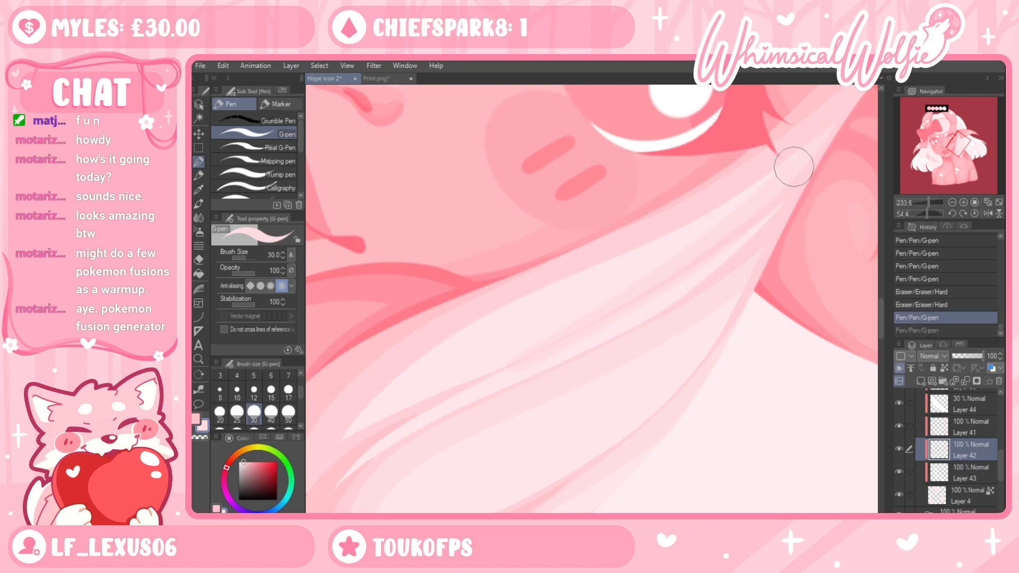
key("ctrl+y")
left_click(199, 358)
mouse_move(658, 365)
left_mouse_down()
mouse_move(694, 318)
mouse_move(700, 332)
left_mouse_up()
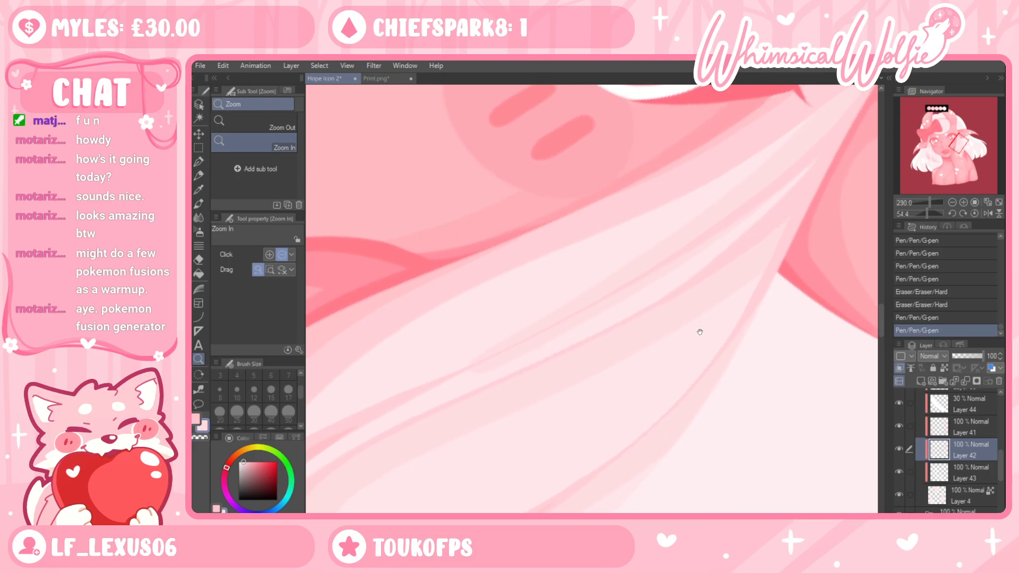
Thin the darker strand shading on Layer 42 in the hair lock beside the cheek with the Hard eraser at size 15
key("e")
left_click_drag(455, 389, 672, 265)
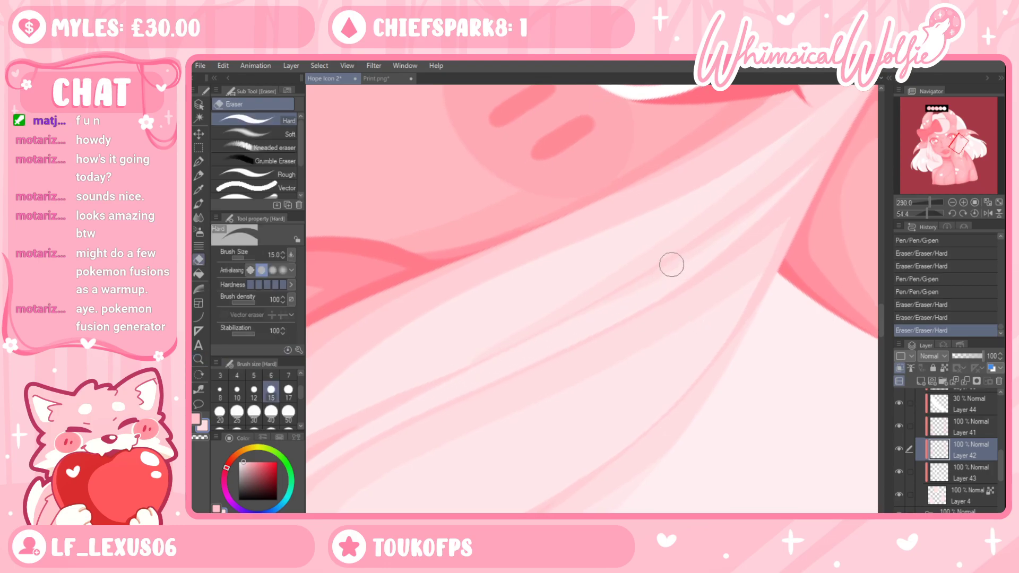
left_click_drag(598, 312, 683, 265)
left_click_drag(571, 328, 726, 238)
mouse_move(678, 264)
left_mouse_down()
mouse_move(819, 157)
mouse_move(784, 190)
mouse_move(809, 176)
left_mouse_up()
left_click_drag(437, 380, 478, 369)
Check the hair lock against the whole portrait and make Layer 43 the active layer
key("r")
mouse_move(724, 339)
left_mouse_down()
mouse_move(779, 277)
mouse_move(770, 227)
left_mouse_up()
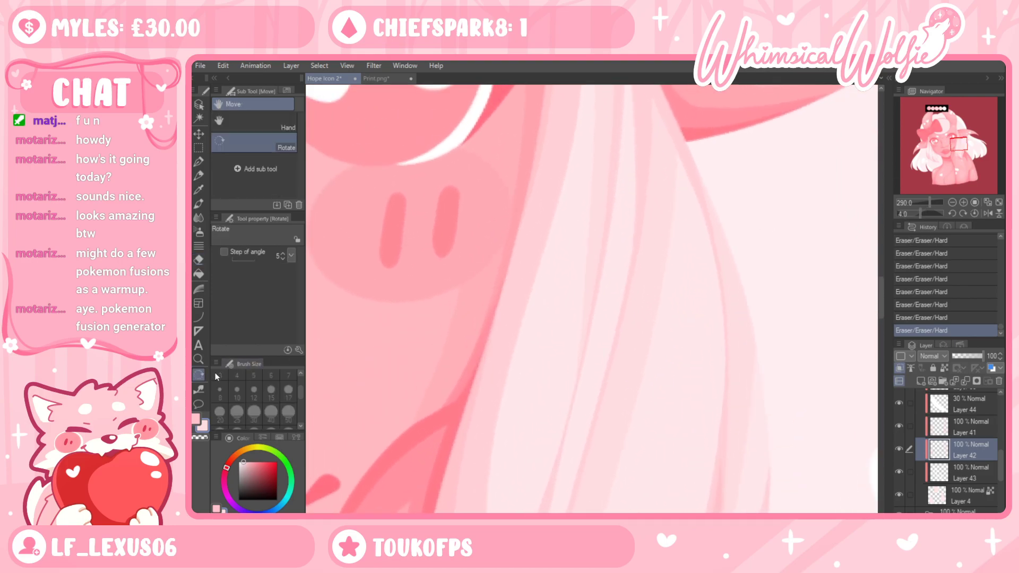
left_click(198, 359)
left_click_drag(733, 275, 689, 363)
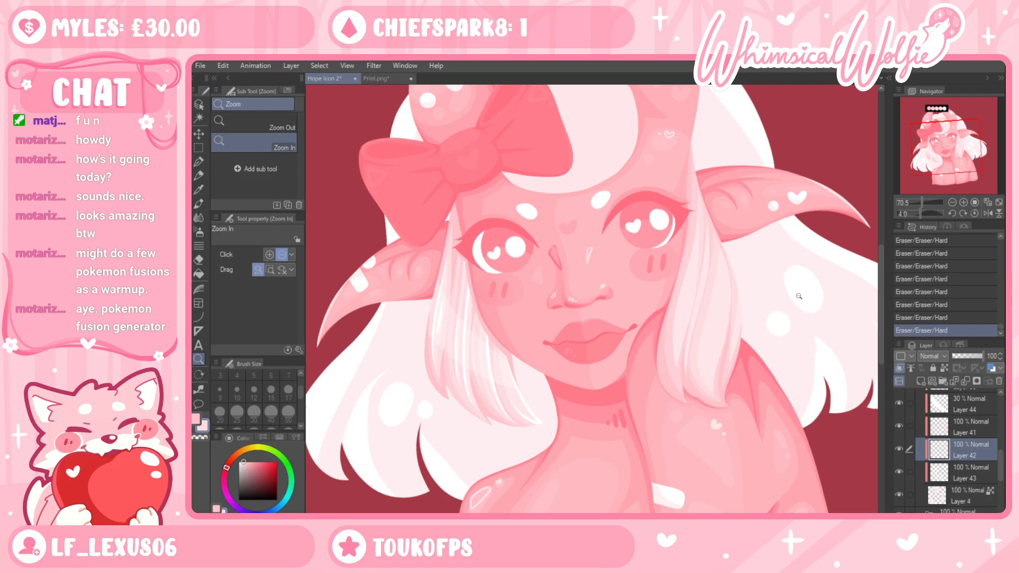
scroll(727, 392, "up", 2)
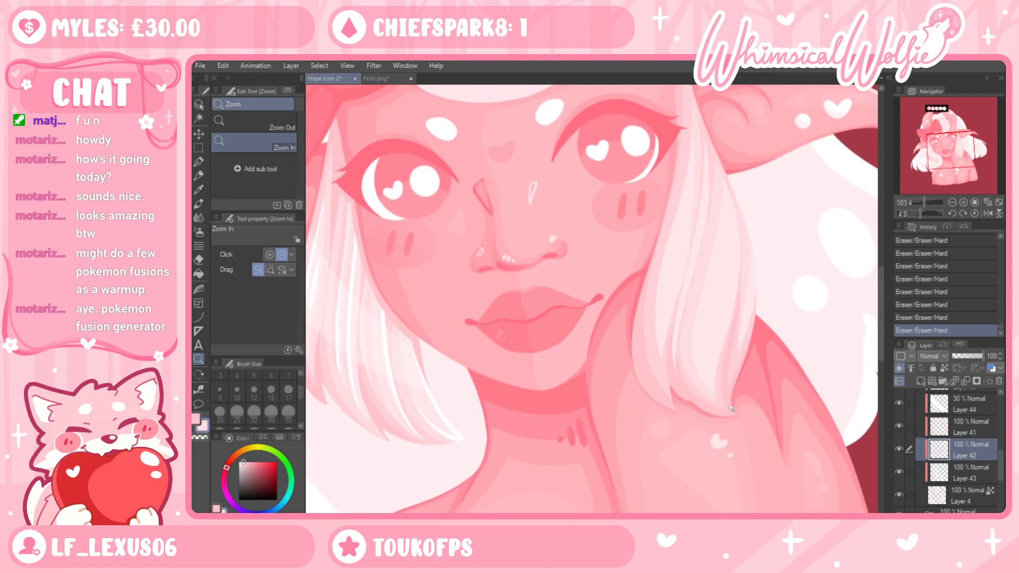
scroll(729, 413, "down", 1)
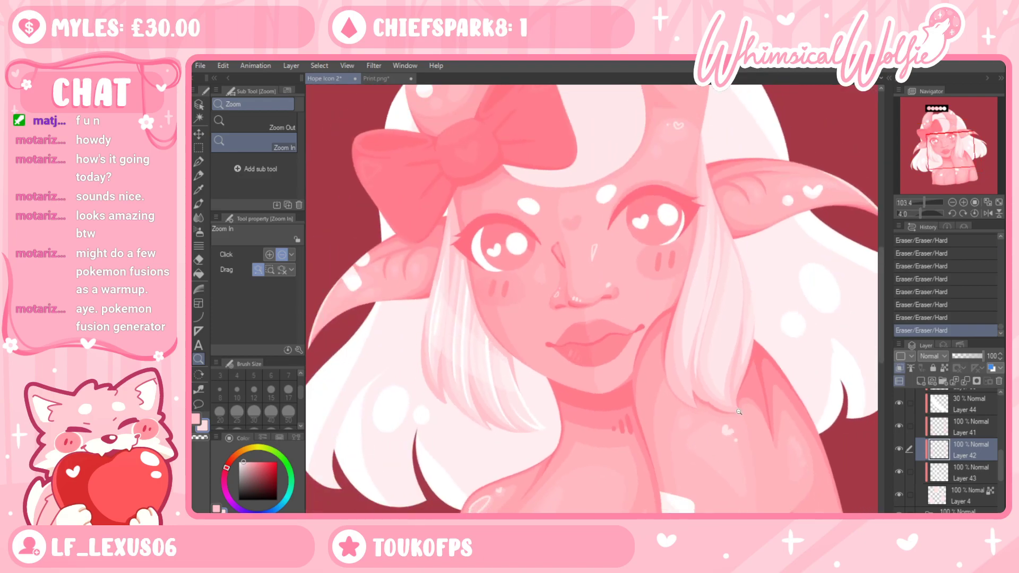
left_click(906, 475)
Draw a long white highlight along the outer part of the hair lock with the G-pen at size 30, and erase its upper tip
left_click_drag(730, 331, 675, 424)
key("shift+space")
mouse_move(676, 424)
left_mouse_down()
mouse_move(664, 404)
mouse_move(554, 421)
left_mouse_up()
key("p")
left_click_drag(475, 405, 549, 325)
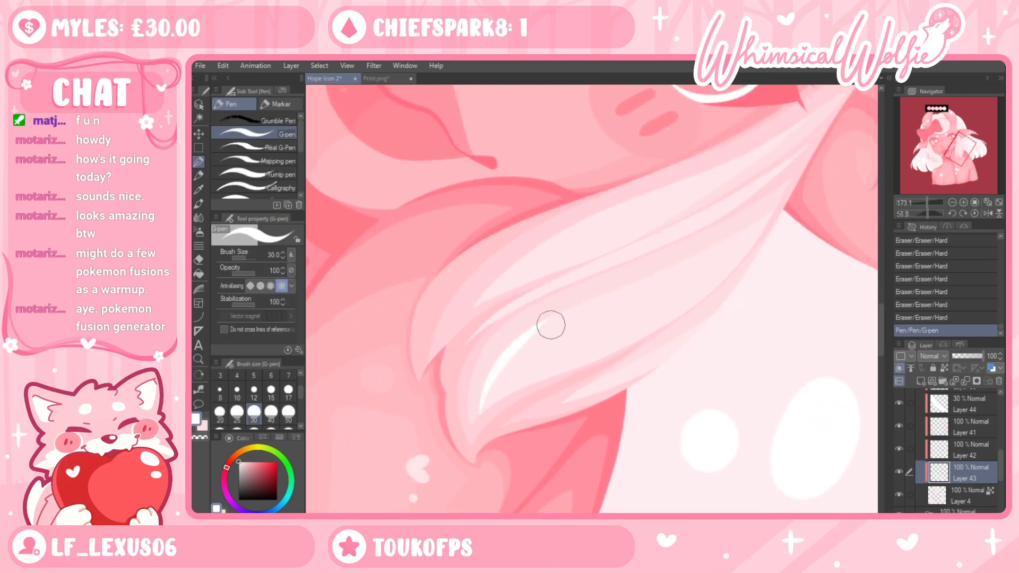
key("ctrl+z")
mouse_move(473, 416)
left_mouse_down()
mouse_move(619, 286)
mouse_move(769, 214)
left_mouse_up()
key("ctrl+z")
mouse_move(484, 395)
left_mouse_down()
mouse_move(498, 357)
mouse_move(702, 252)
mouse_move(810, 175)
left_mouse_up()
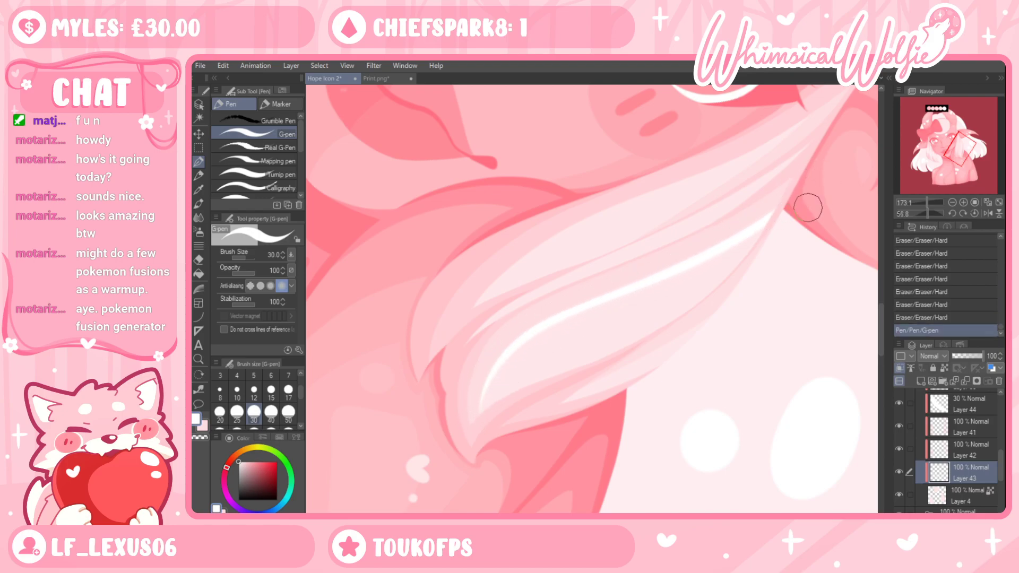
key("e")
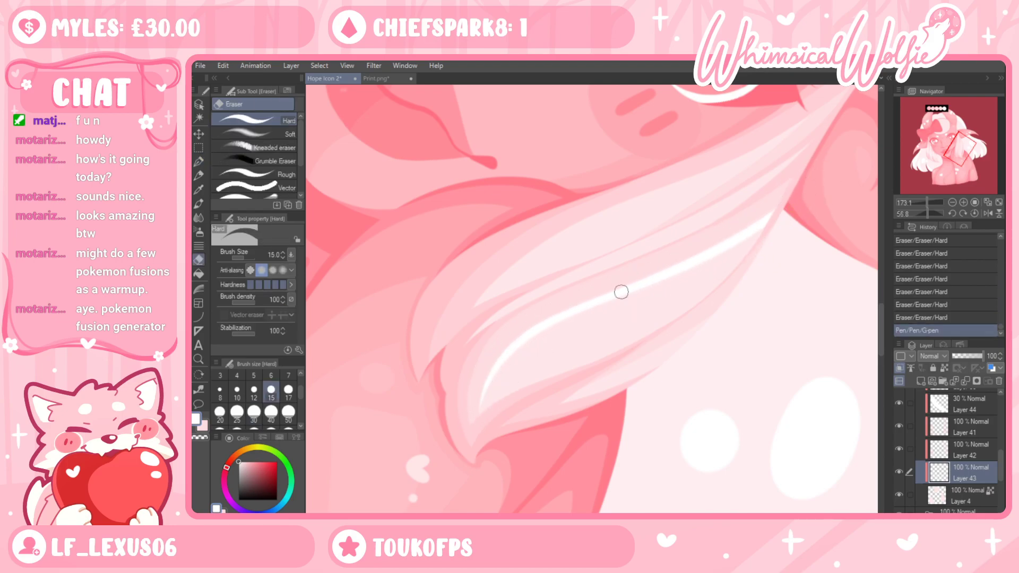
left_click_drag(791, 210, 780, 212)
Draw a second long white highlight along the lock's face-side edge with the size 30 G-pen, and trim it with the Hard eraser
left_click(198, 161)
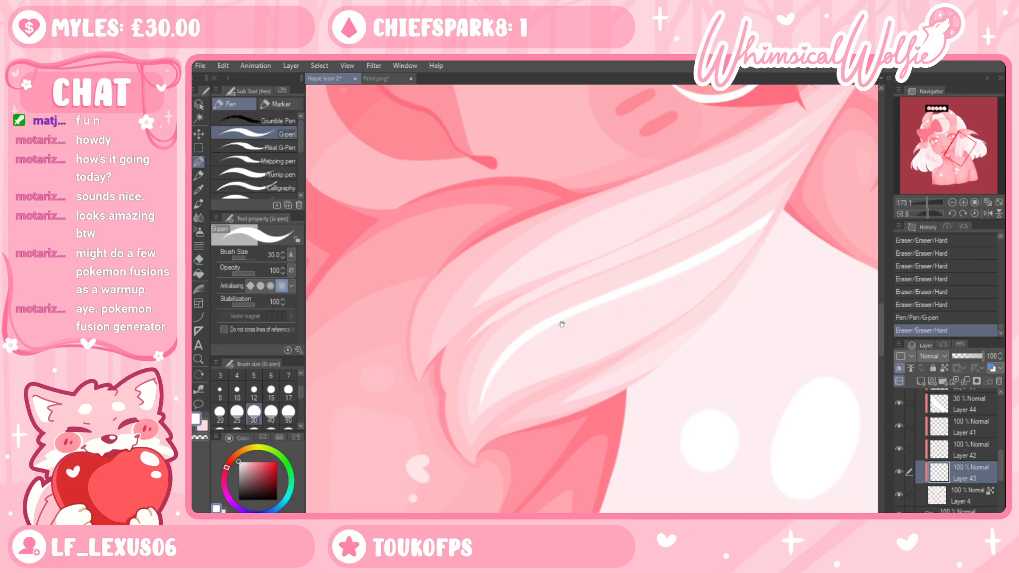
left_click_drag(545, 313, 517, 355)
mouse_move(446, 348)
left_mouse_down()
mouse_move(566, 252)
mouse_move(439, 348)
mouse_move(644, 227)
mouse_move(811, 154)
left_mouse_up()
key("ctrl+z")
key("ctrl+z")
mouse_move(439, 350)
left_mouse_down()
mouse_move(512, 282)
mouse_move(748, 166)
left_mouse_up()
key("ctrl+z")
mouse_move(443, 348)
left_mouse_down()
mouse_move(575, 252)
mouse_move(506, 290)
mouse_move(732, 186)
mouse_move(810, 135)
left_mouse_up()
key("ctrl+z")
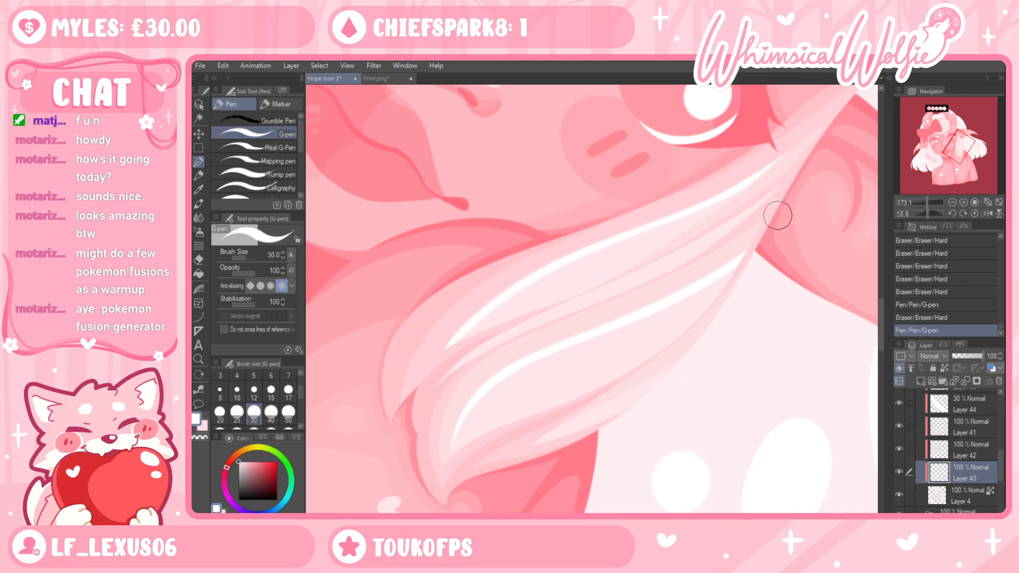
left_click_drag(510, 286, 756, 186)
key("e")
mouse_move(584, 262)
left_mouse_down()
mouse_move(684, 191)
mouse_move(763, 187)
left_mouse_up()
key("ctrl+z")
key("ctrl+y")
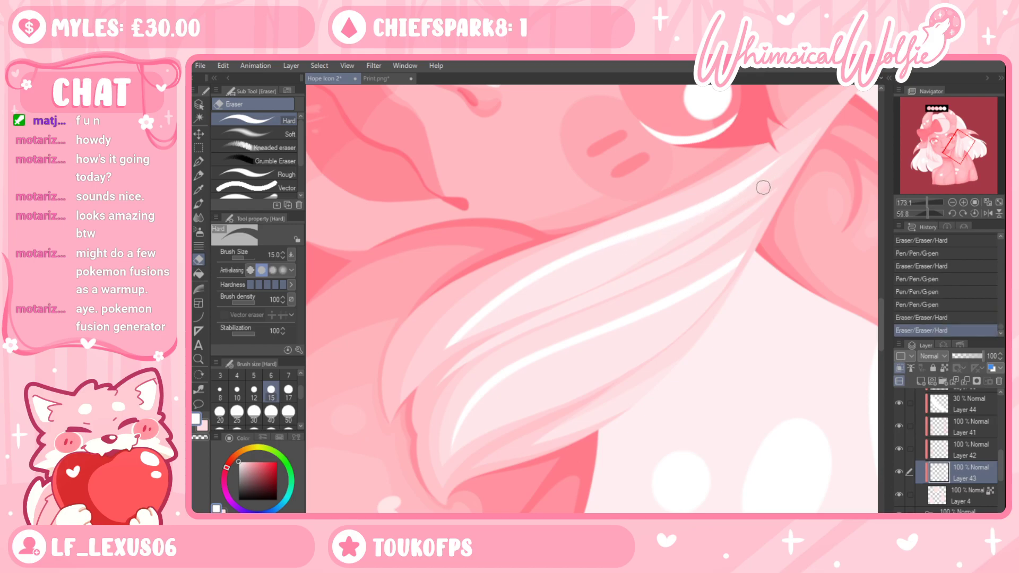
Add thin white highlight strands between the two long highlights on the lock with the G-pen at size 10
left_click(199, 359)
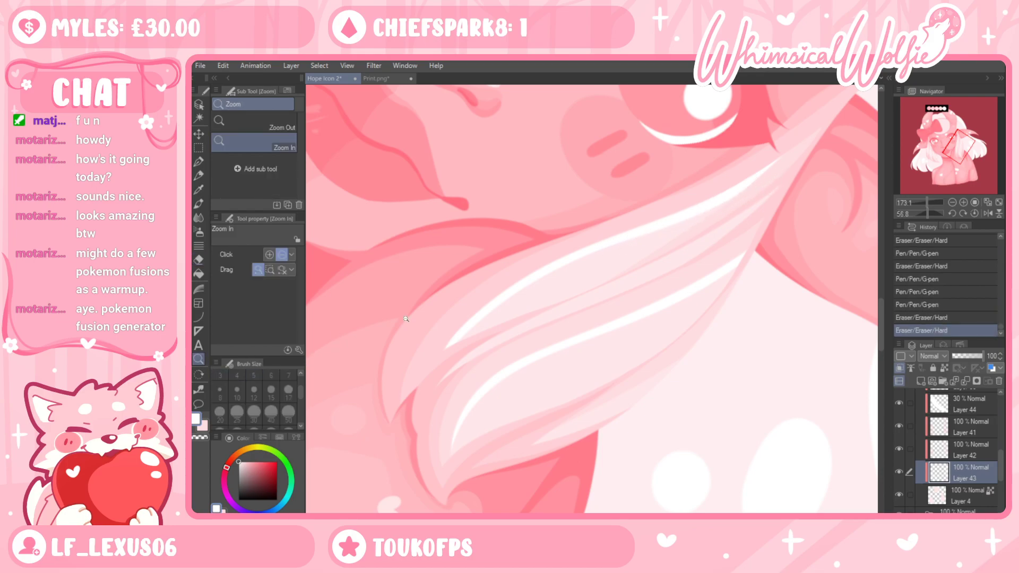
left_click(564, 266)
left_click(198, 163)
left_click_drag(341, 432, 384, 341)
mouse_move(526, 387)
left_mouse_down()
mouse_move(377, 398)
mouse_move(562, 330)
left_mouse_up()
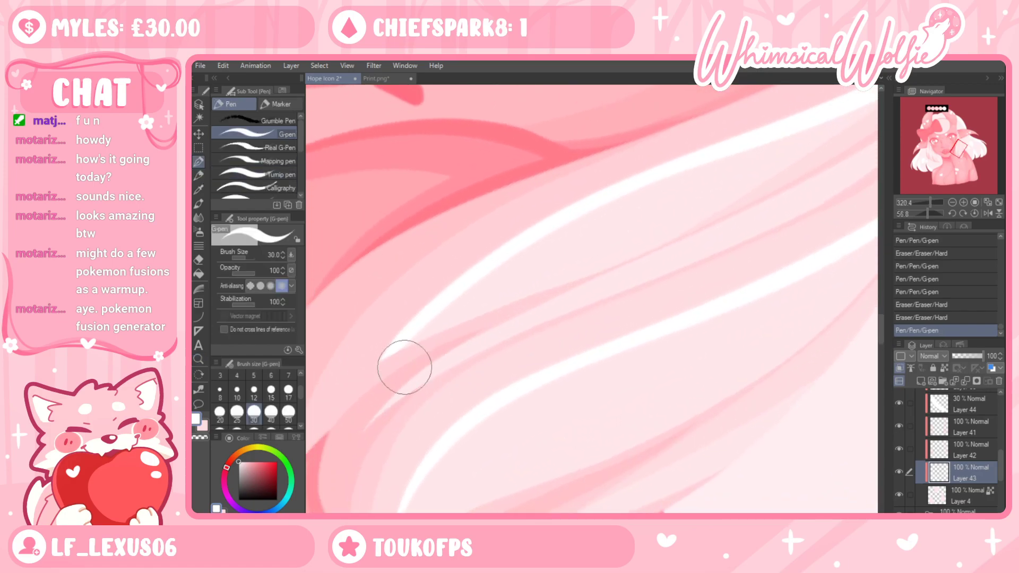
left_click(198, 359)
left_click_drag(386, 358, 365, 357)
left_click(199, 162)
left_click(236, 391)
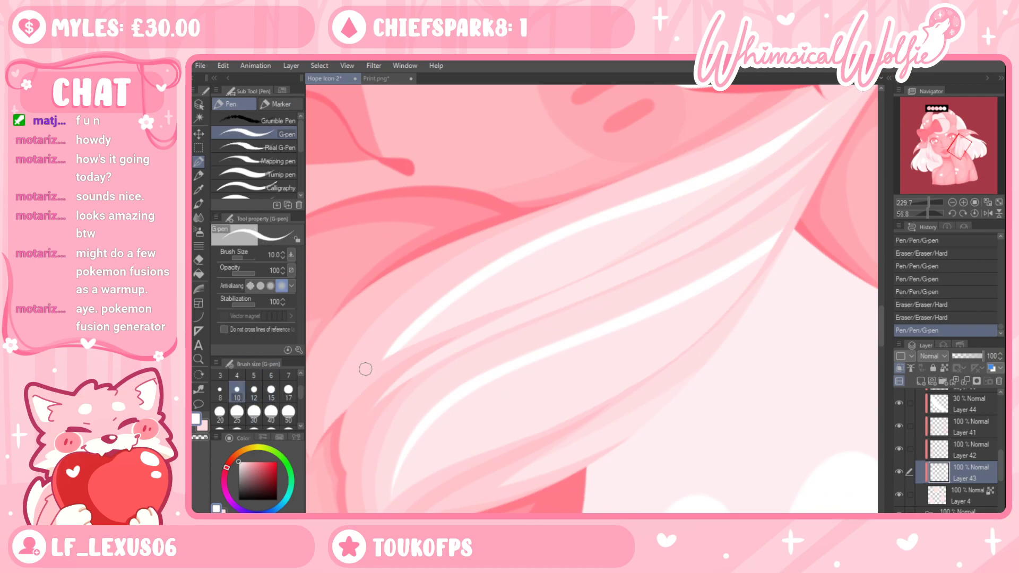
key("ctrl+z")
mouse_move(369, 410)
left_mouse_down()
mouse_move(483, 329)
mouse_move(722, 217)
mouse_move(817, 158)
left_mouse_up()
left_click_drag(467, 336, 826, 149)
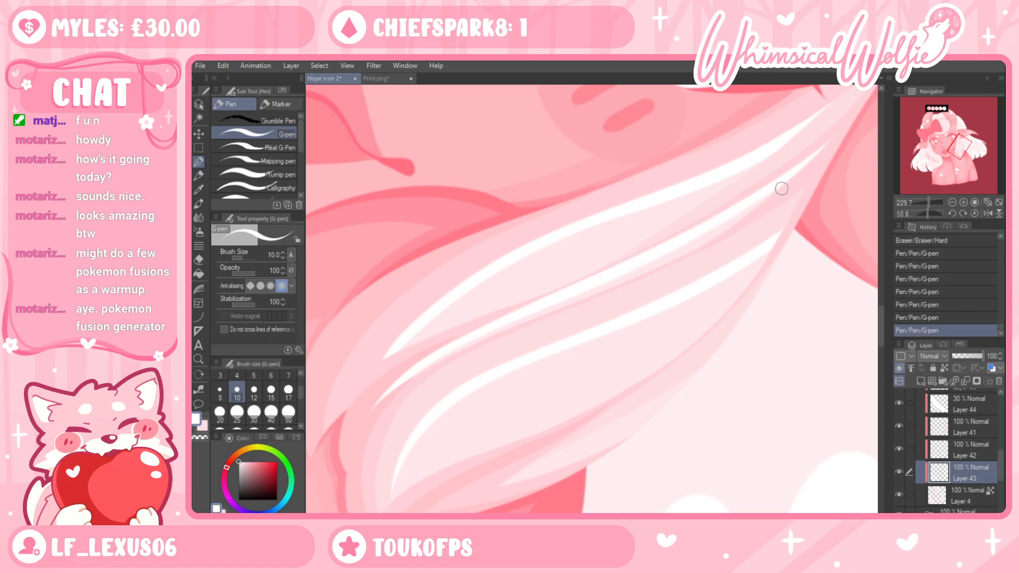
Thin and separate the middle highlight strands of the lock with the Hard eraser at size 15
key("shift+space")
left_click_drag(779, 279, 757, 244)
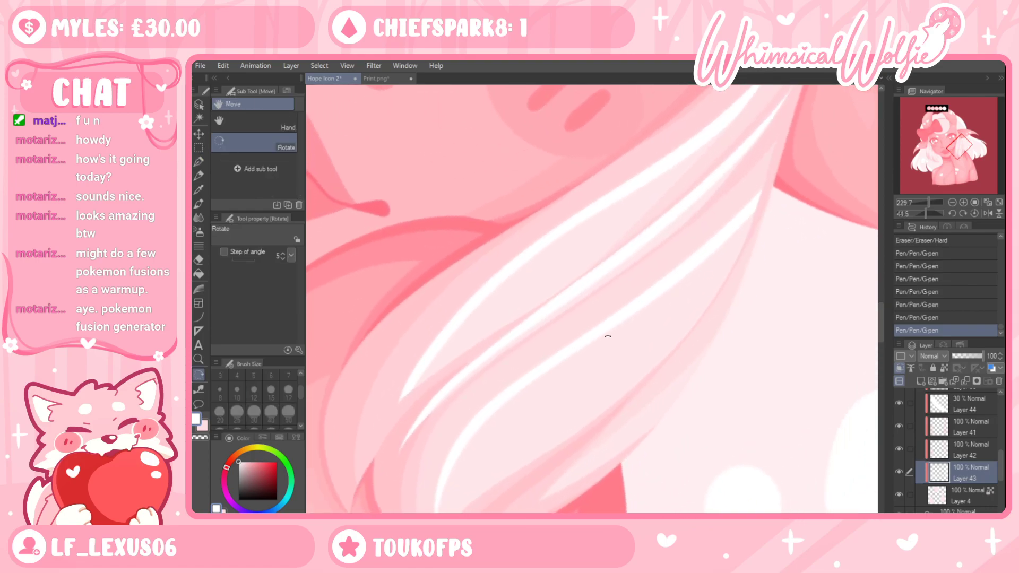
left_click_drag(607, 336, 604, 355)
key("e")
mouse_move(393, 405)
left_mouse_down()
mouse_move(525, 323)
mouse_move(646, 267)
left_mouse_up()
left_click_drag(491, 329, 651, 255)
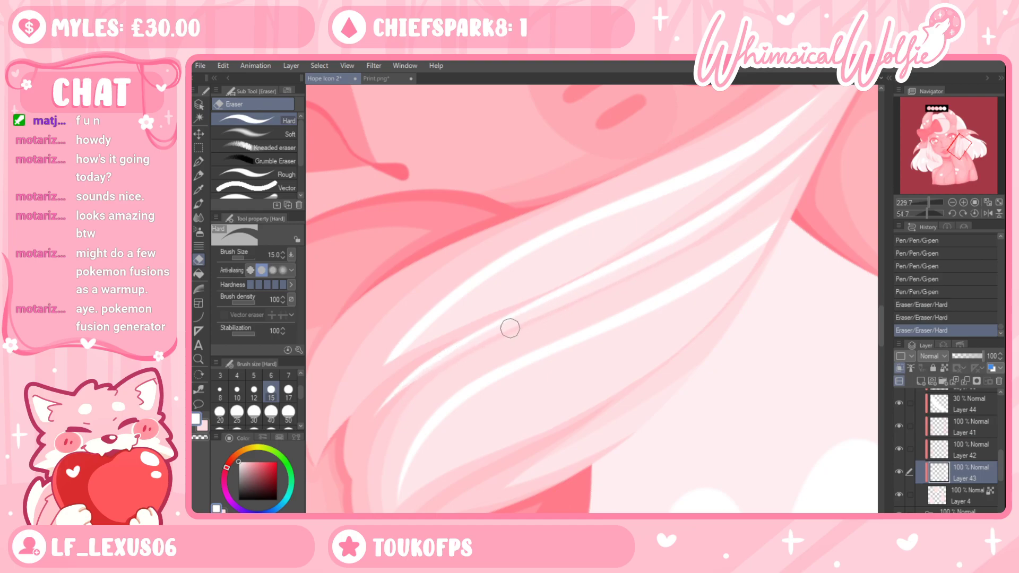
left_click_drag(559, 300, 736, 210)
mouse_move(593, 284)
left_mouse_down()
mouse_move(741, 209)
mouse_move(792, 161)
left_mouse_up()
left_click_drag(695, 232, 774, 178)
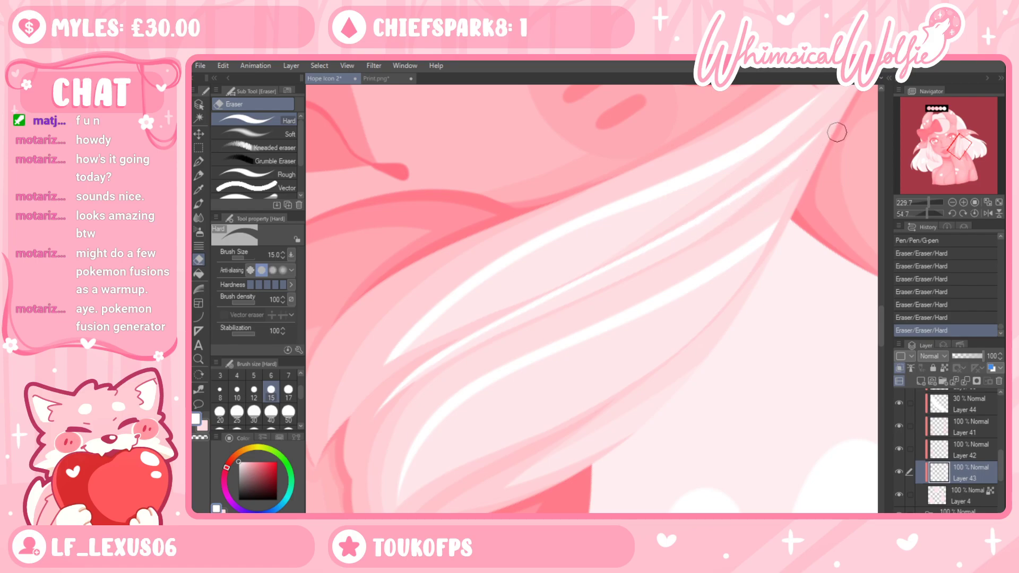
key("ctrl+z")
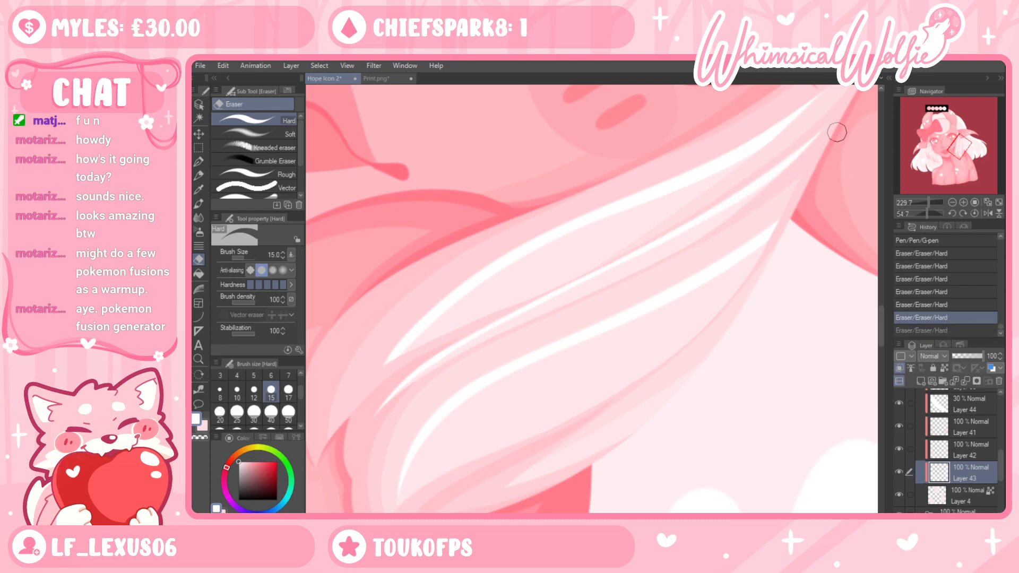
Touch up the lower end of the face-side highlight with the size 10 G-pen and check it on the full portrait
key("p")
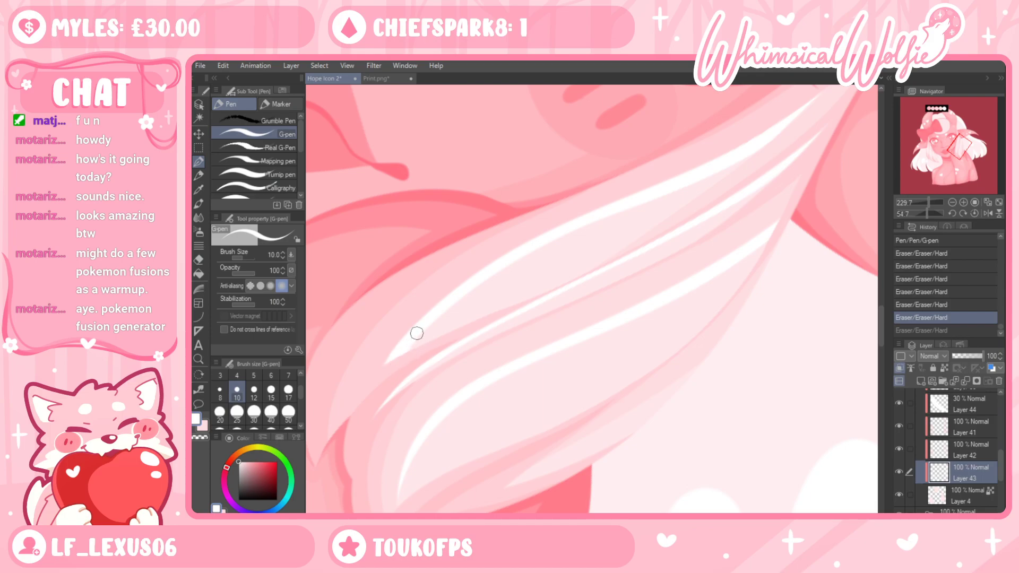
left_click_drag(412, 338, 457, 292)
left_click_drag(555, 377, 580, 268)
left_click_drag(730, 220, 698, 313)
key("alt+space")
left_click_drag(698, 366, 611, 366)
key("shift+space")
left_click_drag(764, 407, 795, 233)
left_click(353, 68)
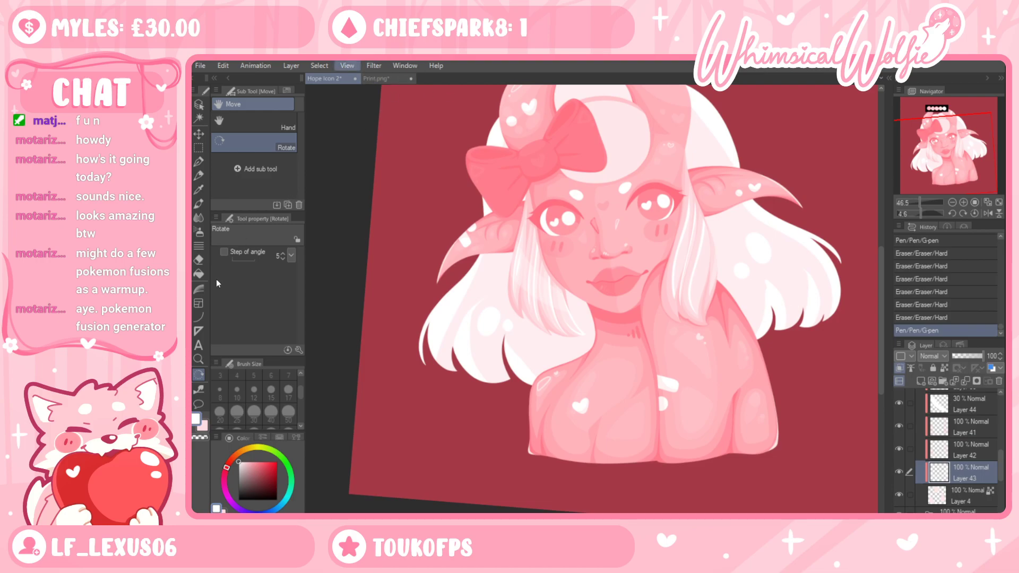
left_click(600, 79)
Slim the highlights in the upper half of the lock with the Hard eraser
key("alt+space")
left_click_drag(696, 215, 785, 215)
key("e")
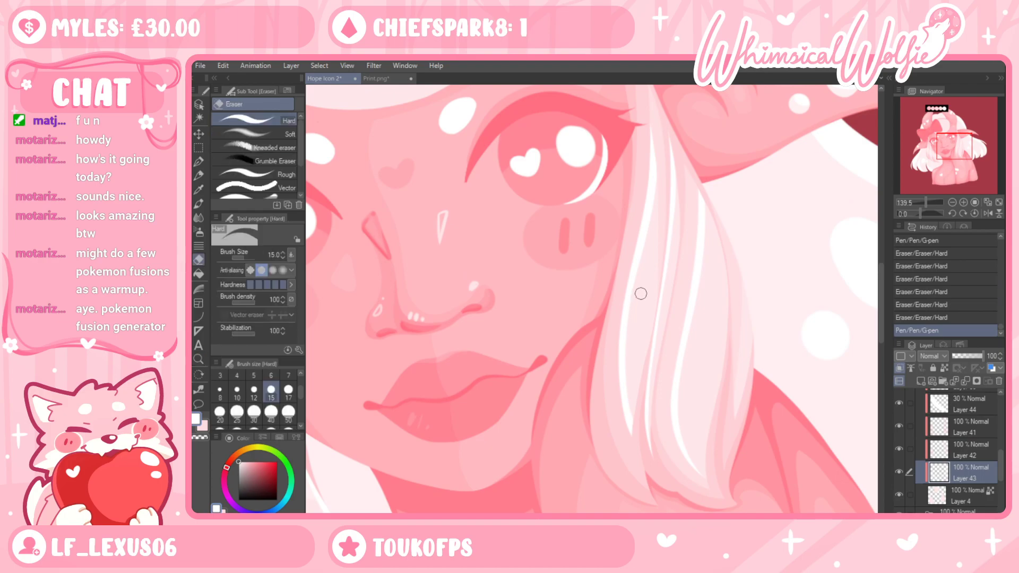
left_click_drag(653, 197, 636, 313)
left_click_drag(652, 155, 647, 215)
left_click_drag(644, 291, 638, 308)
left_click_drag(650, 154, 654, 172)
left_click_drag(647, 90, 645, 86)
Enclose the hair lock in a rectangular selection, delete its white highlights on Layer 43 and deselect
left_click(199, 359)
mouse_move(702, 315)
left_mouse_down()
mouse_move(668, 344)
mouse_move(726, 335)
left_mouse_up()
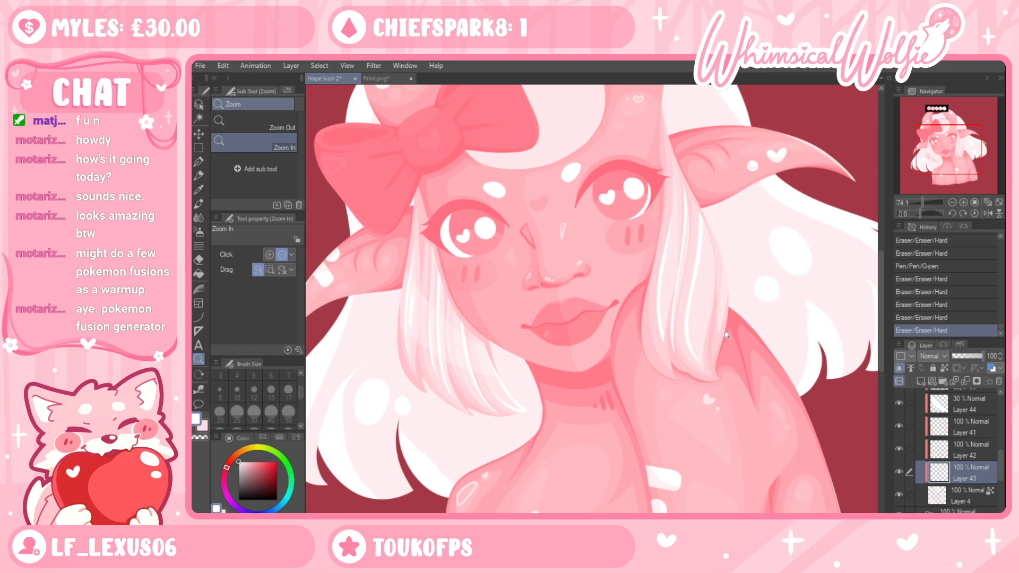
key("m")
left_click_drag(629, 165, 783, 469)
key("Delete")
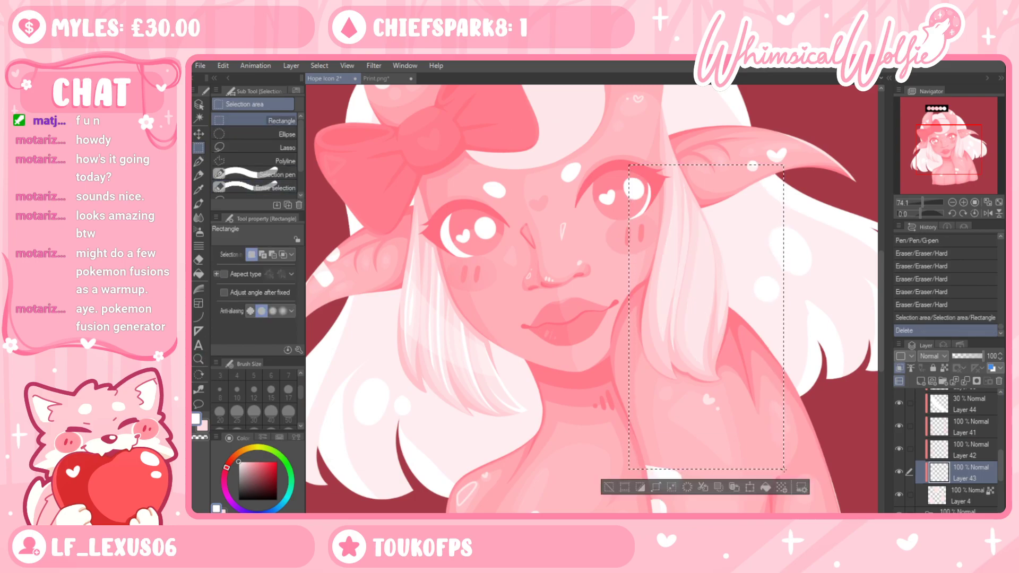
key("ctrl+d")
Draw a curved white highlight down the outer side of the hair lock with the G-pen at size 15
left_click(199, 359)
mouse_move(723, 284)
left_mouse_down()
mouse_move(753, 266)
mouse_move(697, 413)
left_mouse_up()
left_click(199, 161)
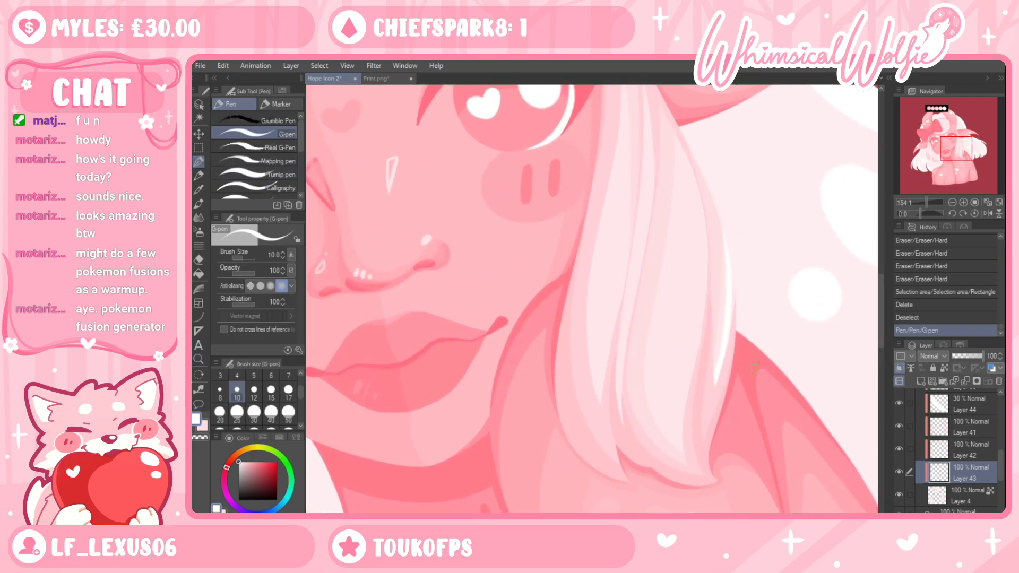
key("ctrl+z")
left_click(272, 392)
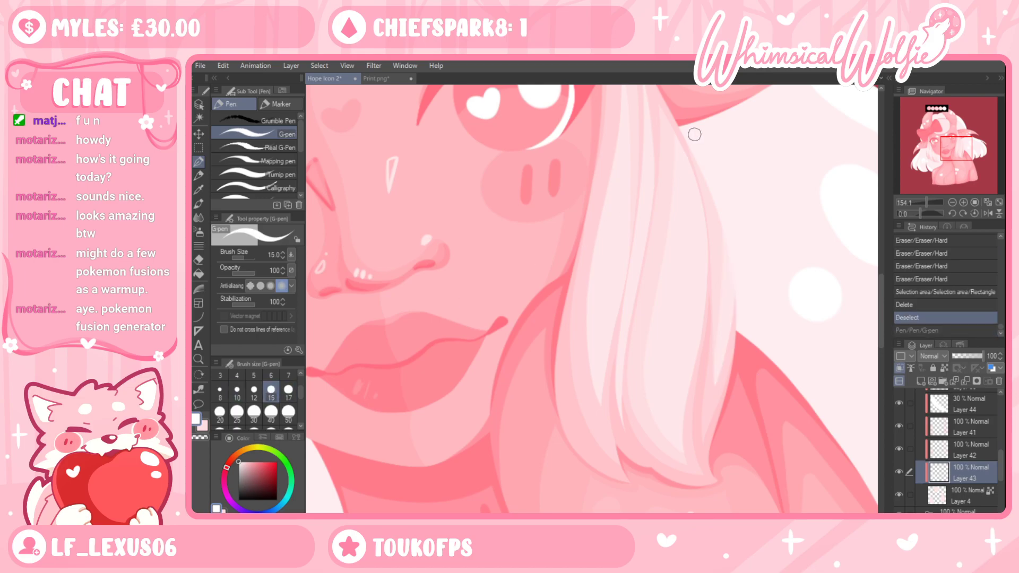
left_click_drag(668, 118, 700, 330)
key("ctrl+z")
mouse_move(672, 132)
left_mouse_down()
mouse_move(701, 254)
mouse_move(677, 457)
left_mouse_up()
key("ctrl+z")
left_click_drag(686, 415, 687, 412)
mouse_move(683, 450)
left_mouse_down()
mouse_move(704, 254)
mouse_move(699, 335)
mouse_move(676, 154)
mouse_move(653, 99)
left_mouse_up()
key("ctrl+z")
Thin and taper the upper part of the outer highlight with the Hard eraser at size 15
key("e")
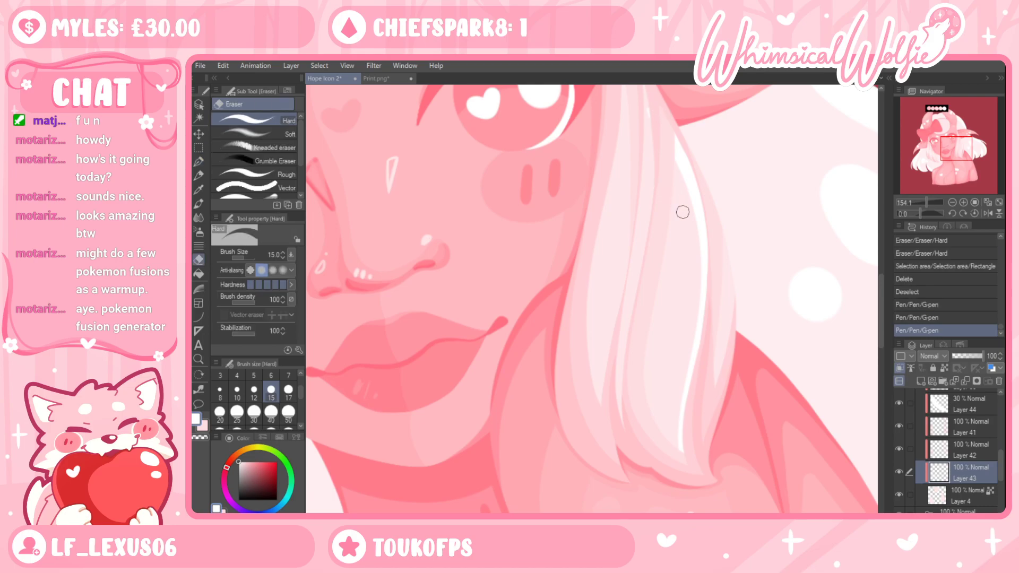
left_click_drag(695, 245, 669, 136)
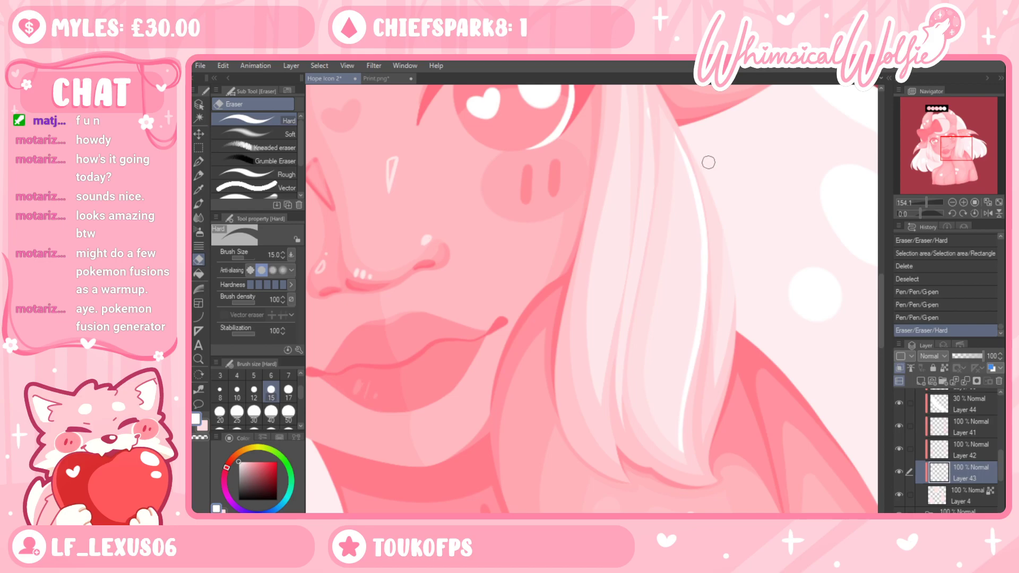
left_click_drag(646, 100, 662, 180)
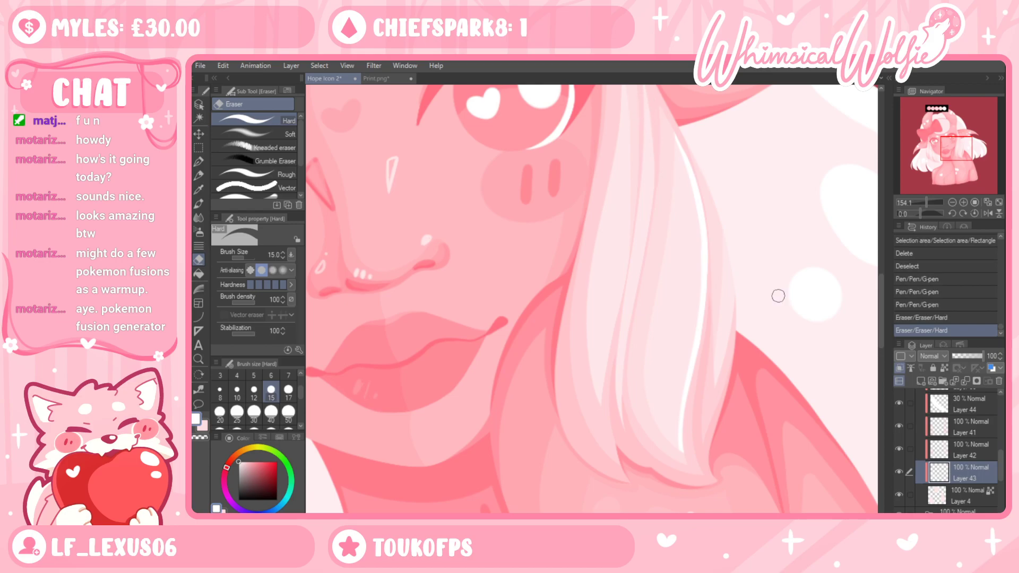
left_click(199, 360)
left_click_drag(742, 327, 748, 346)
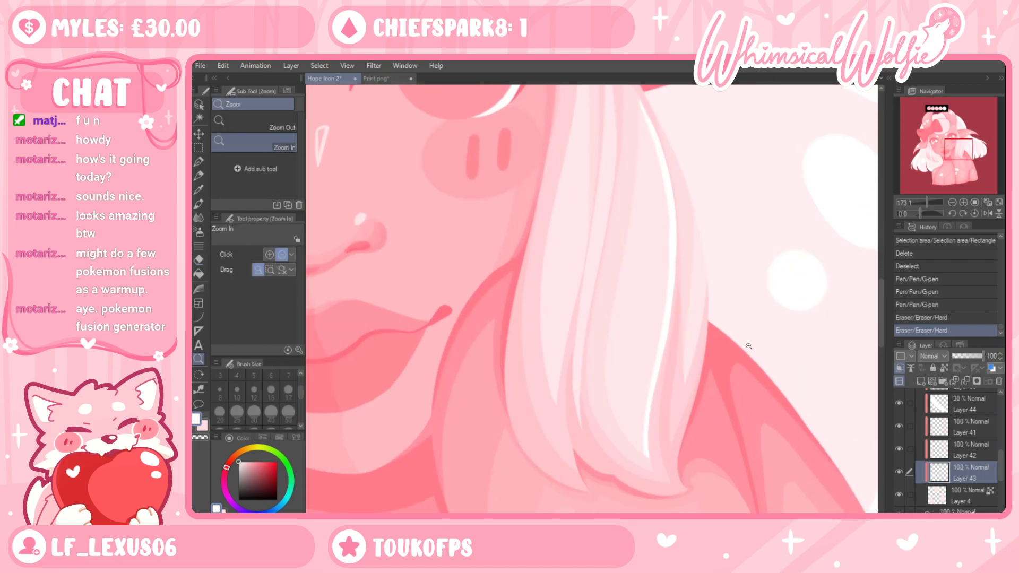
key("h")
key("r")
left_click_drag(644, 391, 422, 318)
key("e")
left_click_drag(590, 228, 678, 191)
Draw white highlight strands along the face-side part of the lock with the G-pen at size 15
left_click(198, 162)
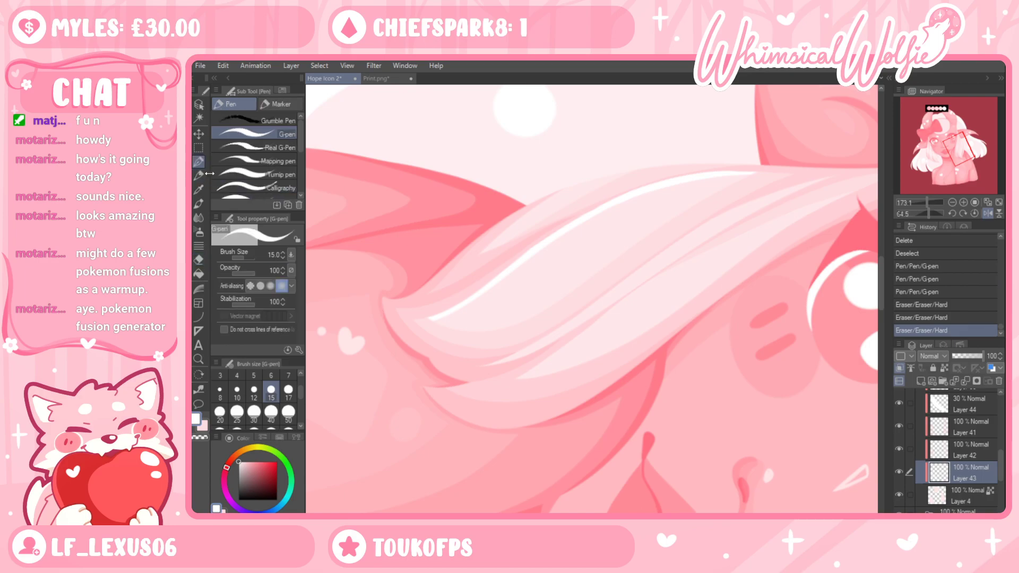
left_click_drag(476, 368, 825, 180)
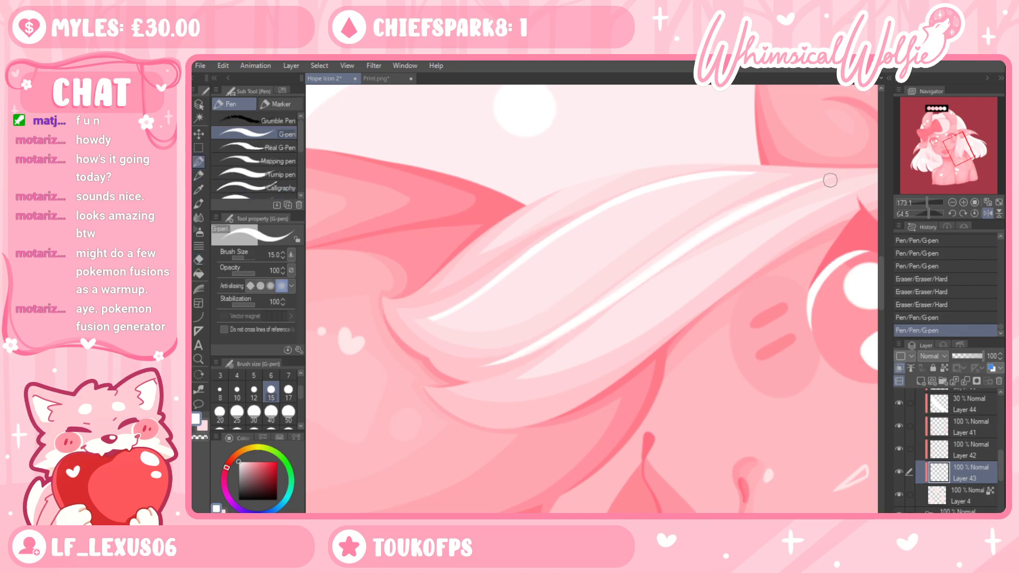
key("ctrl+z")
mouse_move(475, 367)
left_mouse_down()
mouse_move(700, 228)
mouse_move(673, 287)
mouse_move(708, 223)
left_mouse_up()
key("ctrl+z")
mouse_move(639, 264)
left_mouse_down()
mouse_move(743, 203)
mouse_move(826, 178)
left_mouse_up()
left_click_drag(693, 231, 856, 169)
key("ctrl+z")
mouse_move(513, 381)
left_mouse_down()
mouse_move(754, 225)
mouse_move(853, 191)
left_mouse_up()
left_click_drag(680, 266, 823, 209)
left_click_drag(762, 230, 869, 194)
Thin and separate the face-side highlight strands with the Hard eraser, and restore the unflipped, unrotated canvas view
key("e")
left_click_drag(611, 306, 679, 255)
left_click_drag(633, 286, 694, 249)
left_click_drag(637, 308, 798, 217)
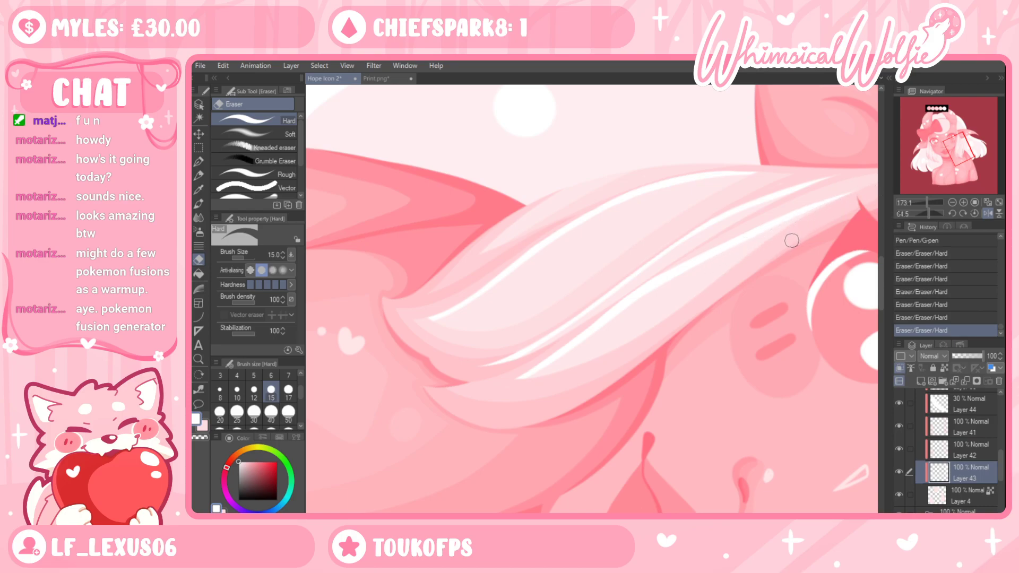
left_click(199, 358)
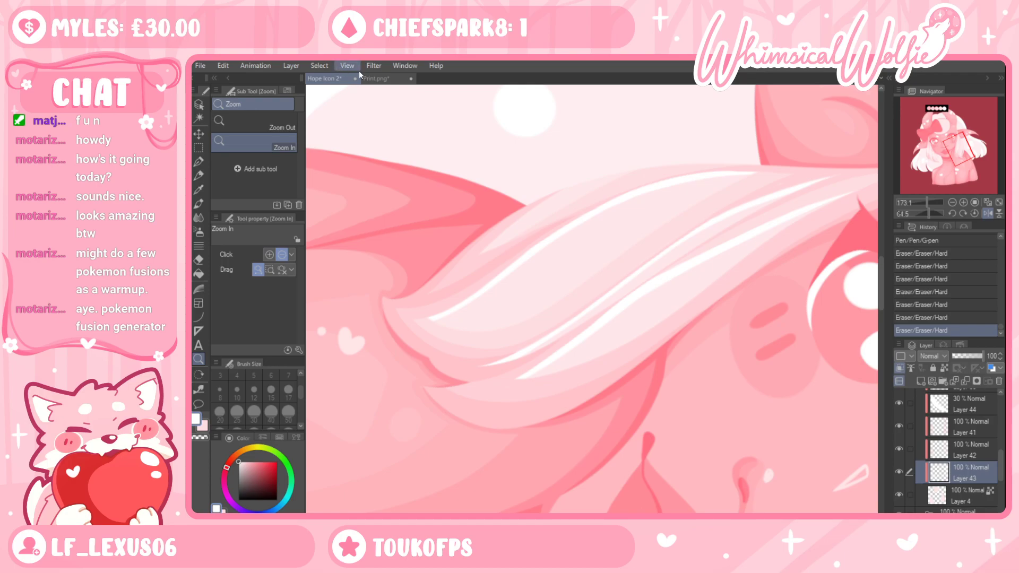
left_click(575, 70)
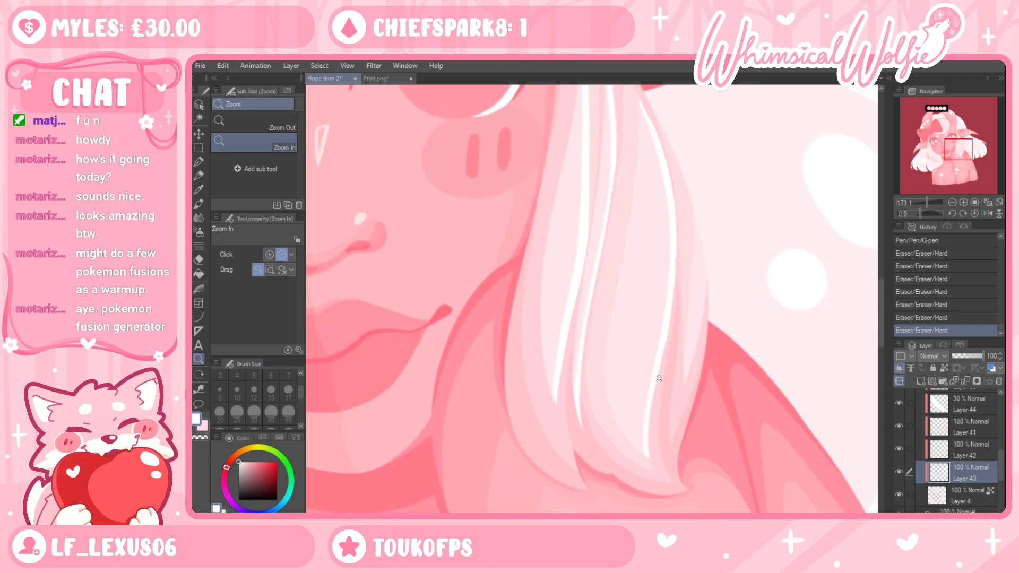
Try thinning the lower part of the face-side highlight strands with the Hard eraser at size 15
scroll(646, 414, "up", 4)
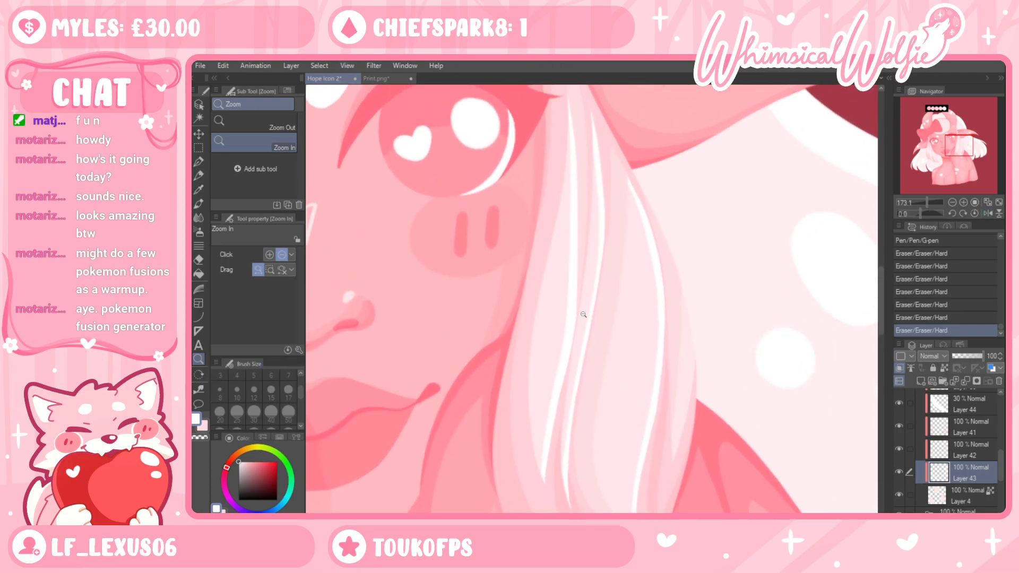
key("e")
left_click_drag(563, 345, 536, 495)
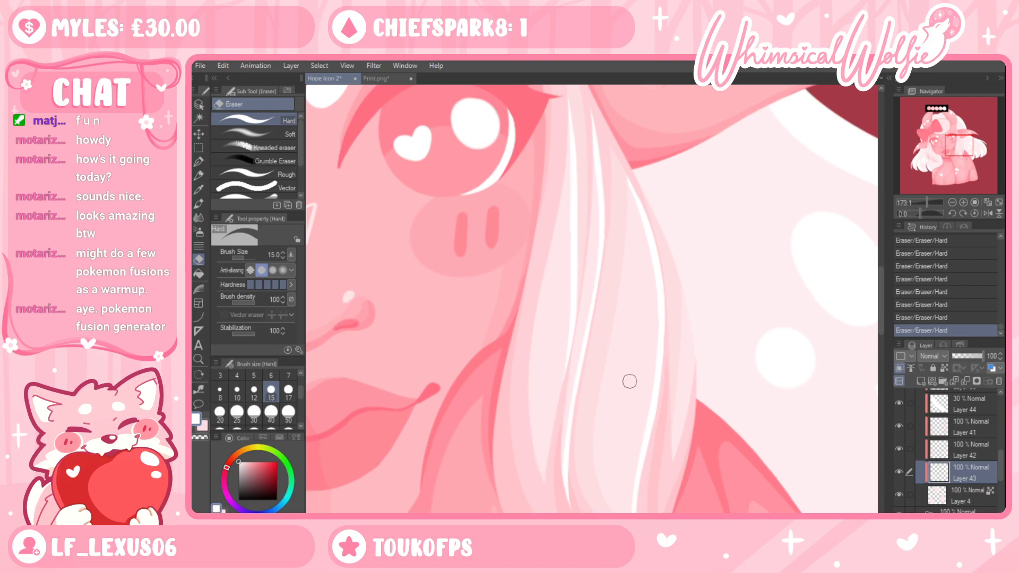
key("ctrl+z")
key("ctrl+y")
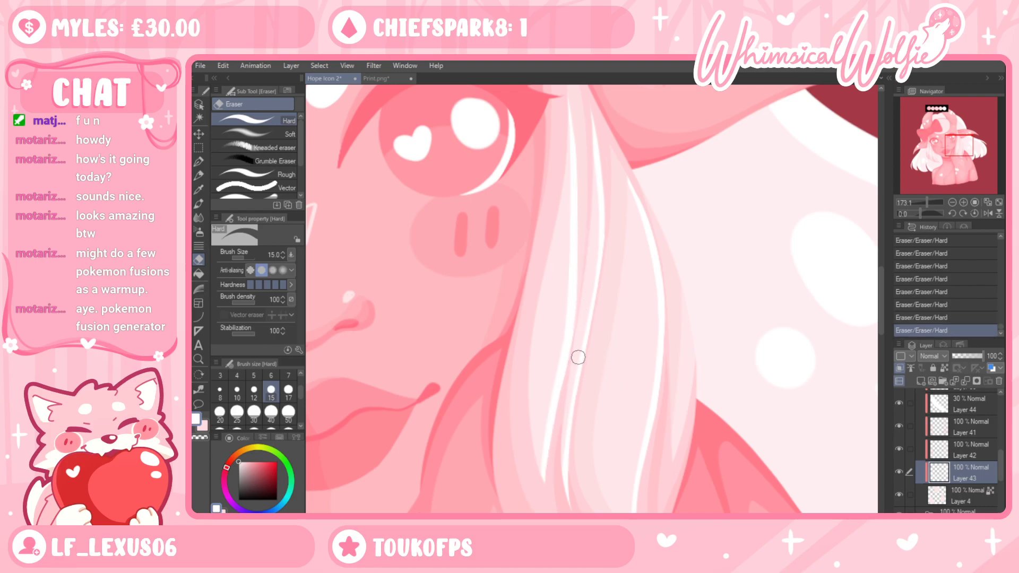
key("ctrl+z")
mouse_move(563, 306)
left_mouse_down()
mouse_move(534, 480)
mouse_move(525, 473)
mouse_move(540, 373)
mouse_move(545, 414)
left_mouse_up()
left_click_drag(541, 481, 568, 249)
left_click(199, 359)
left_click_drag(637, 333, 605, 358)
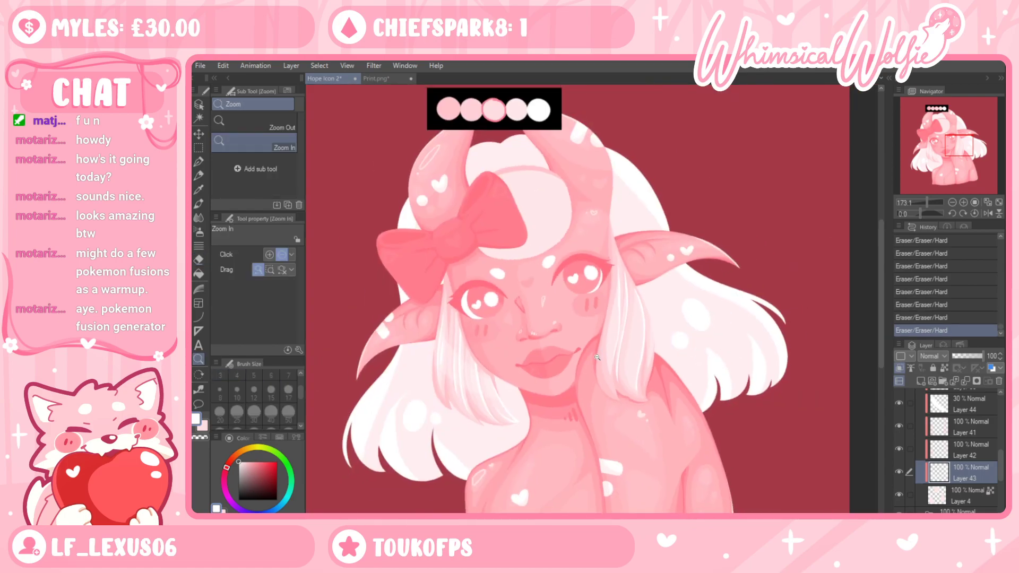
Undo the recent eraser and G-pen strokes on the face-side highlight strands of the hair lock
key("ctrl+z")
key("ctrl+z")
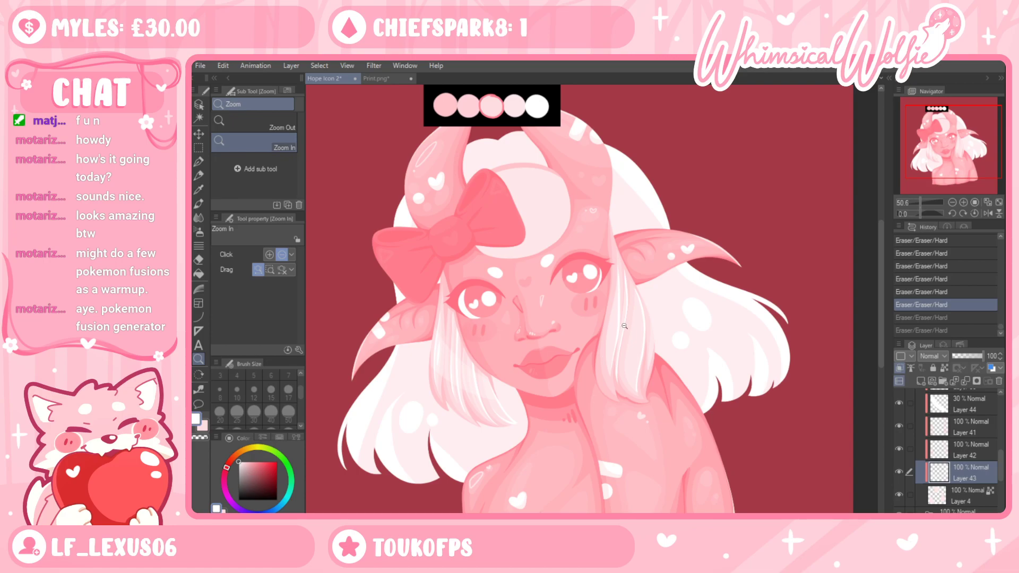
left_click(625, 321)
left_click(654, 352)
key("ctrl+z")
key("ctrl+z")
key("ctrl+z")
key("ctrl+z")
key("ctrl+z")
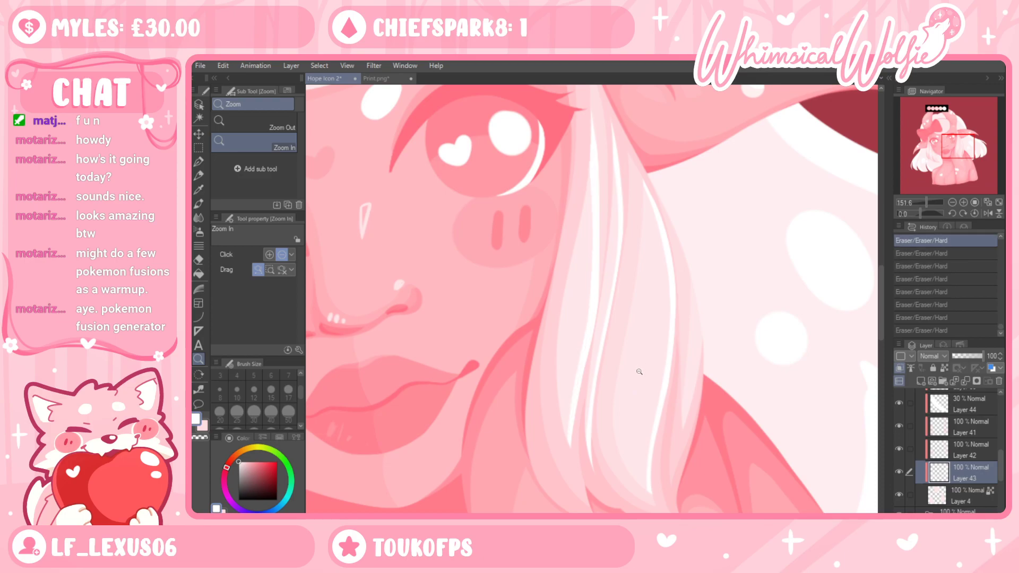
key("ctrl+z")
key("ctrl+z")
key("ctrl+z")
key("ctrl+z")
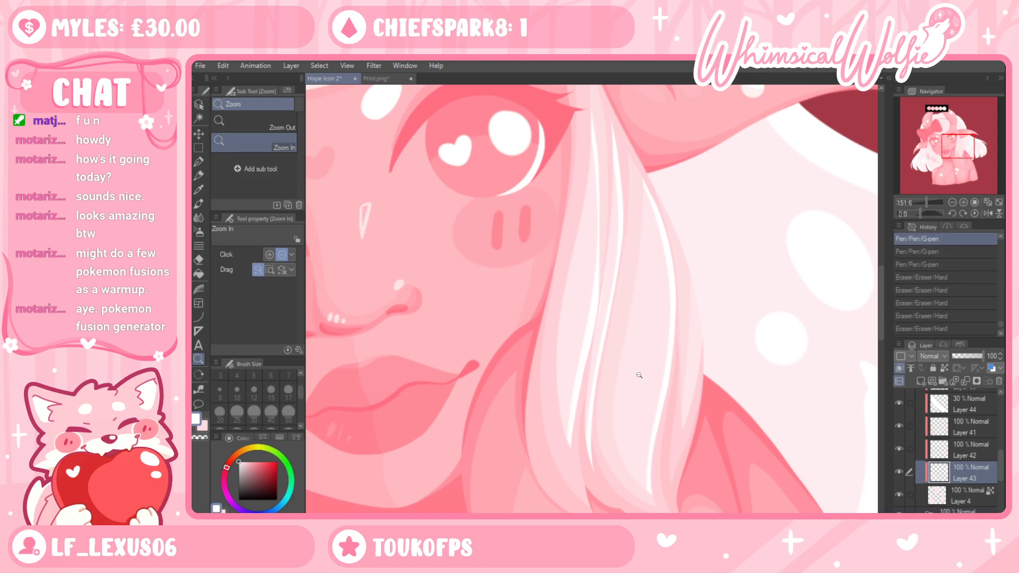
Draw thin white highlight strands through the middle of the hair lock with the G-pen, reducing its size to 8
key("ctrl+0")
left_click(615, 377)
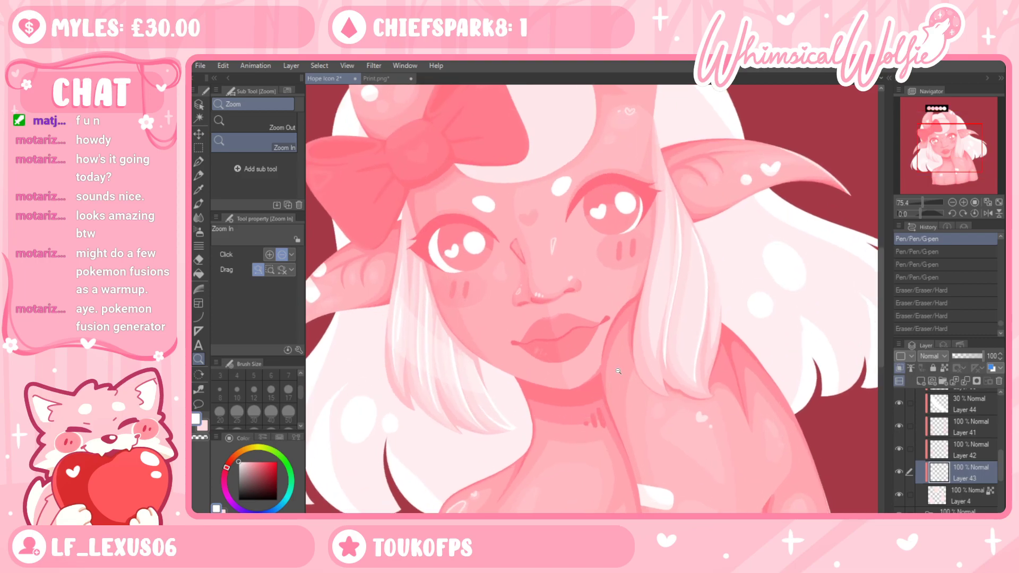
left_click(619, 371)
key("p")
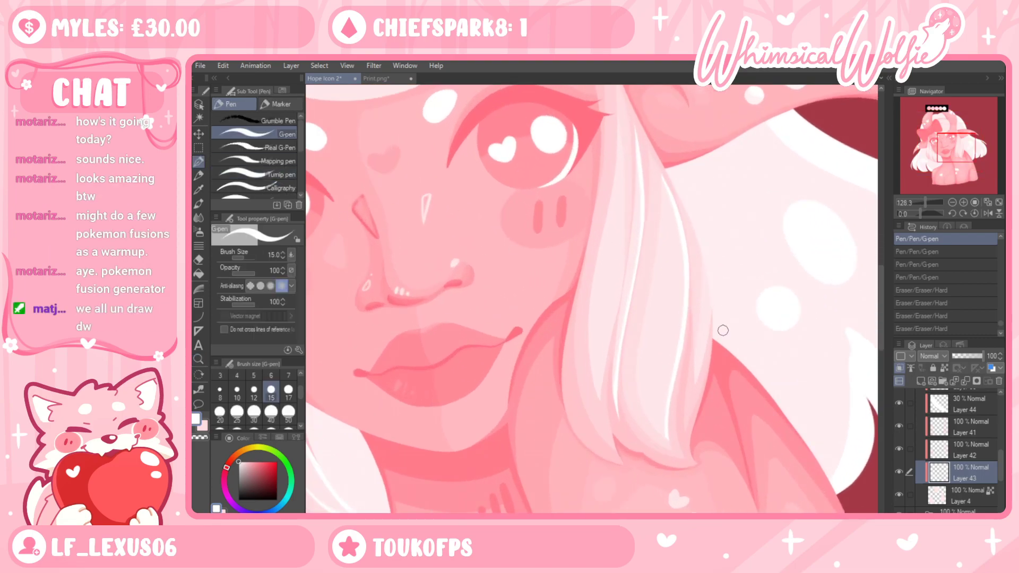
left_click_drag(673, 221, 648, 382)
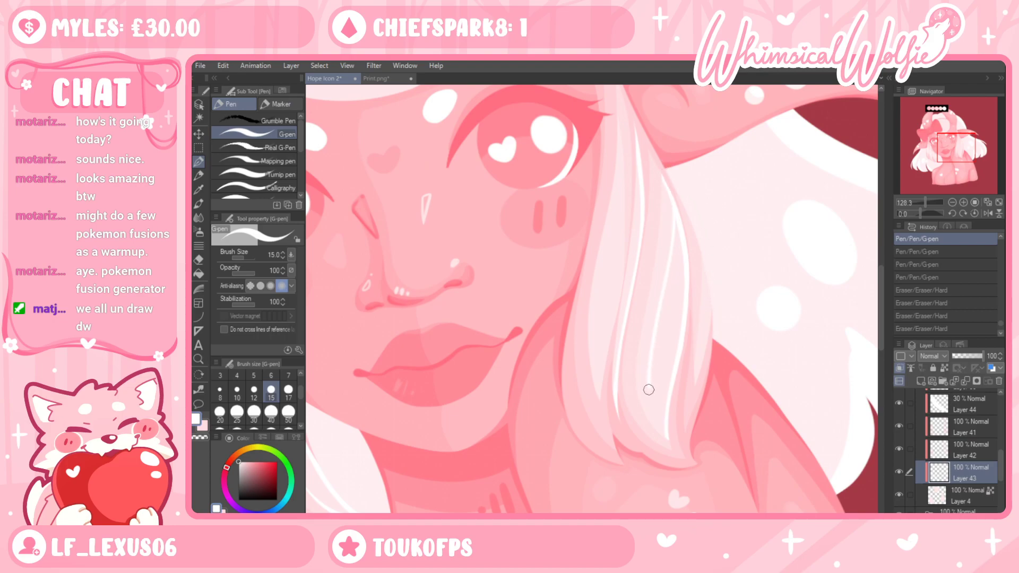
left_click_drag(677, 471, 685, 489)
key("ctrl+z")
left_click(219, 392)
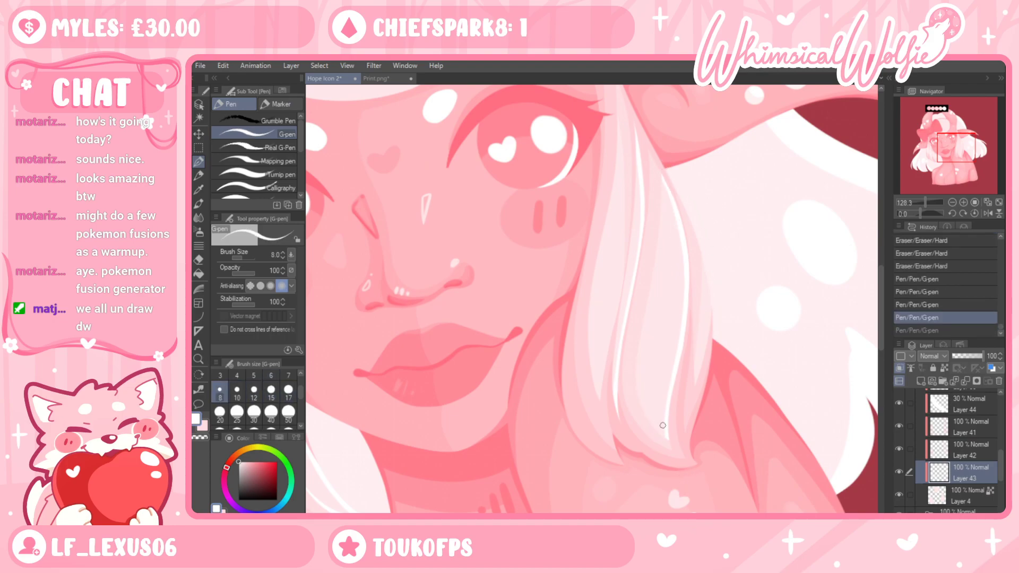
mouse_move(663, 436)
left_mouse_down()
mouse_move(672, 212)
mouse_move(663, 154)
left_mouse_up()
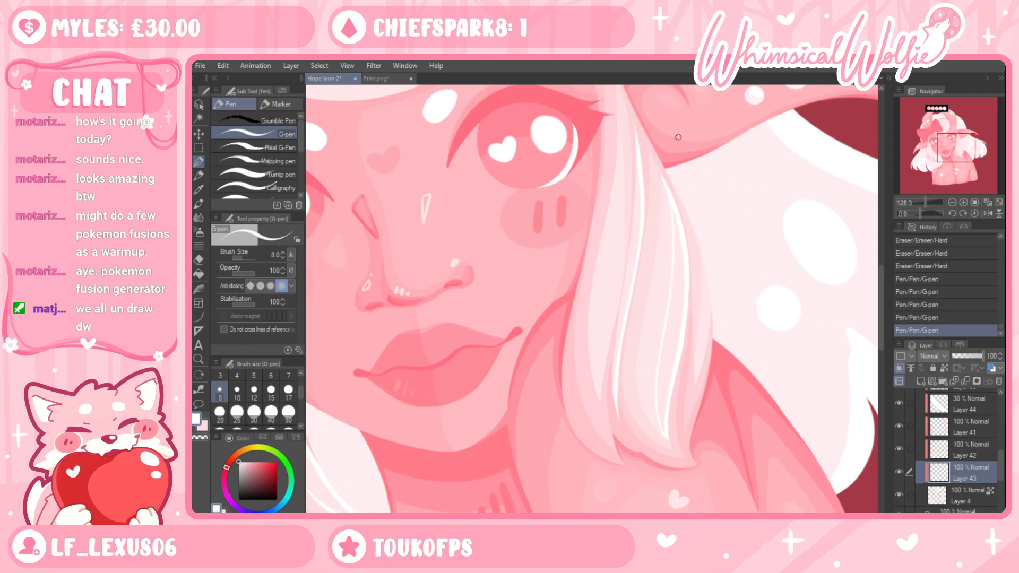
Try a long thin white strand down the face side of the hair lock with the G-pen at size 8
left_click_drag(618, 127, 601, 380)
key("ctrl+z")
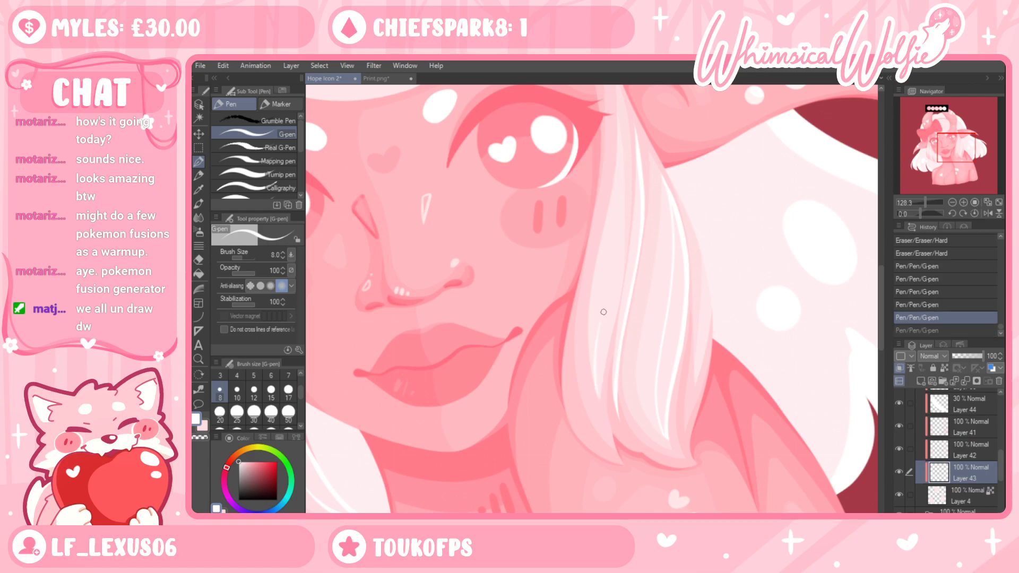
left_click_drag(601, 417, 621, 137)
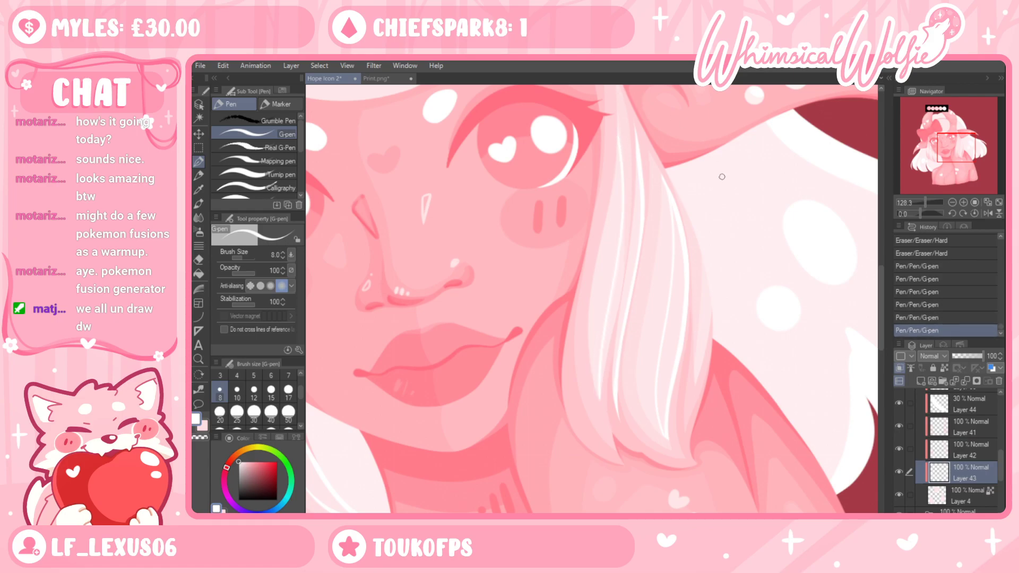
left_click(199, 359)
left_click_drag(692, 364, 651, 377)
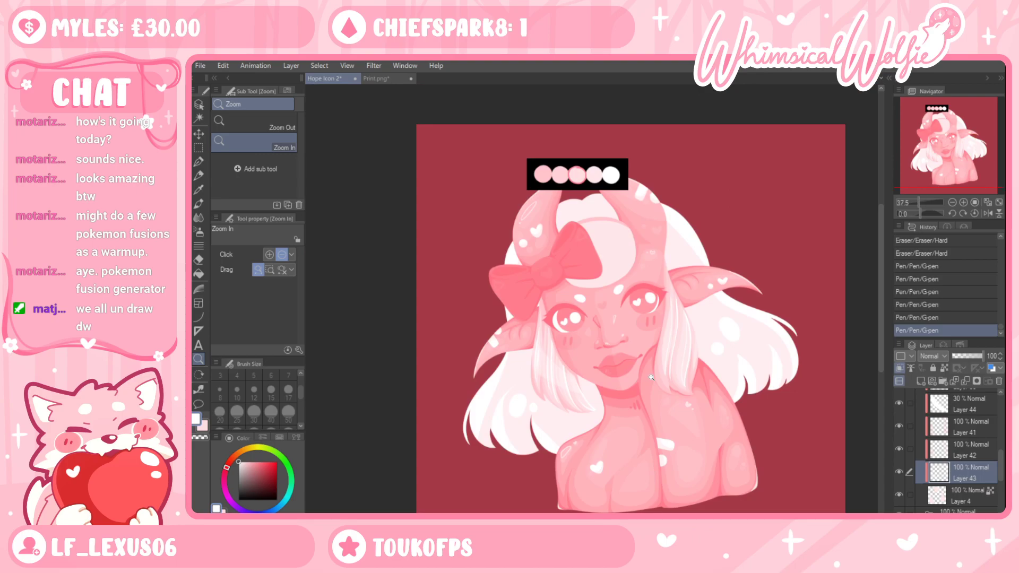
left_click(651, 377)
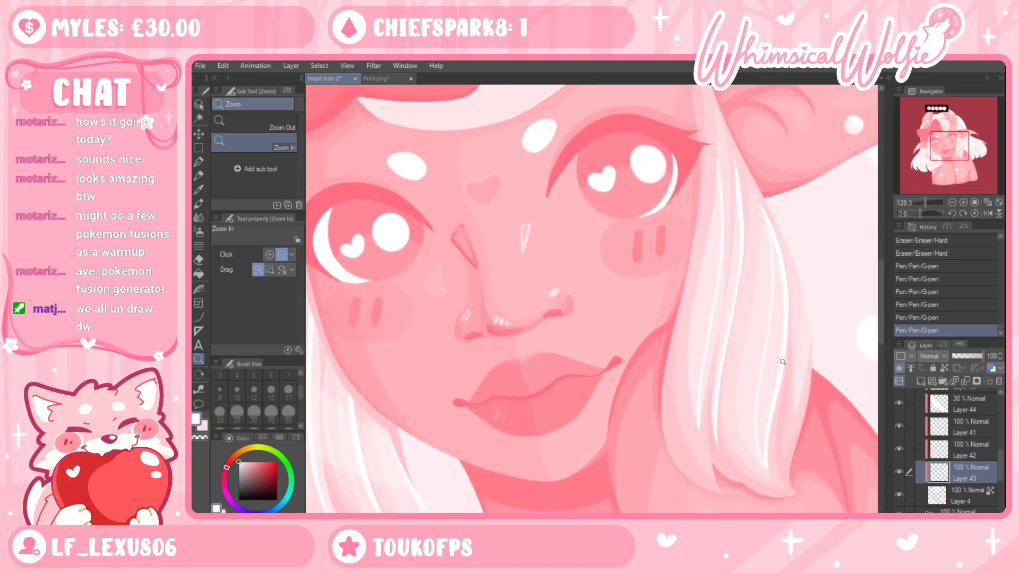
key("ctrl+z")
Paint a broad translucent white band across the hair lock on Layer 44 with the G-pen at size 100
left_click(957, 404)
mouse_move(745, 342)
left_mouse_down()
mouse_move(693, 345)
mouse_move(743, 345)
left_mouse_up()
left_click(199, 162)
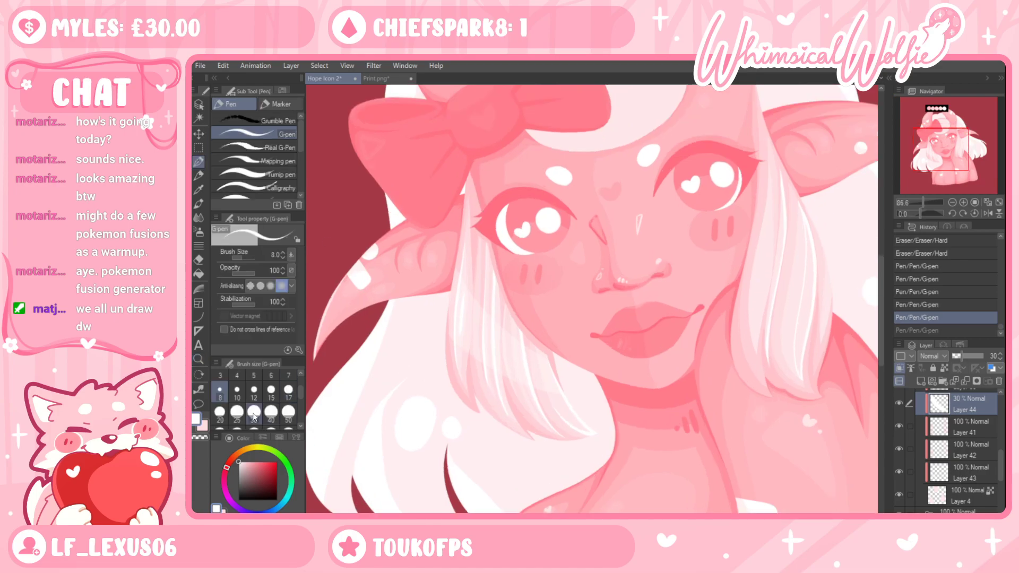
scroll(270, 403, "down", 1)
left_click(254, 421)
left_click(271, 421)
left_click_drag(834, 244, 796, 250)
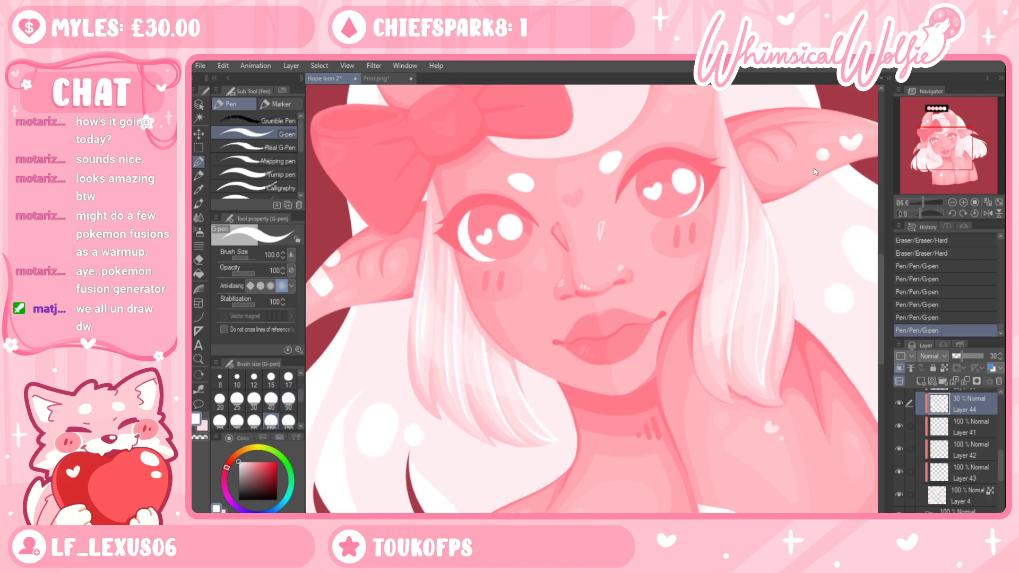
key("ctrl+y")
key("ctrl+z")
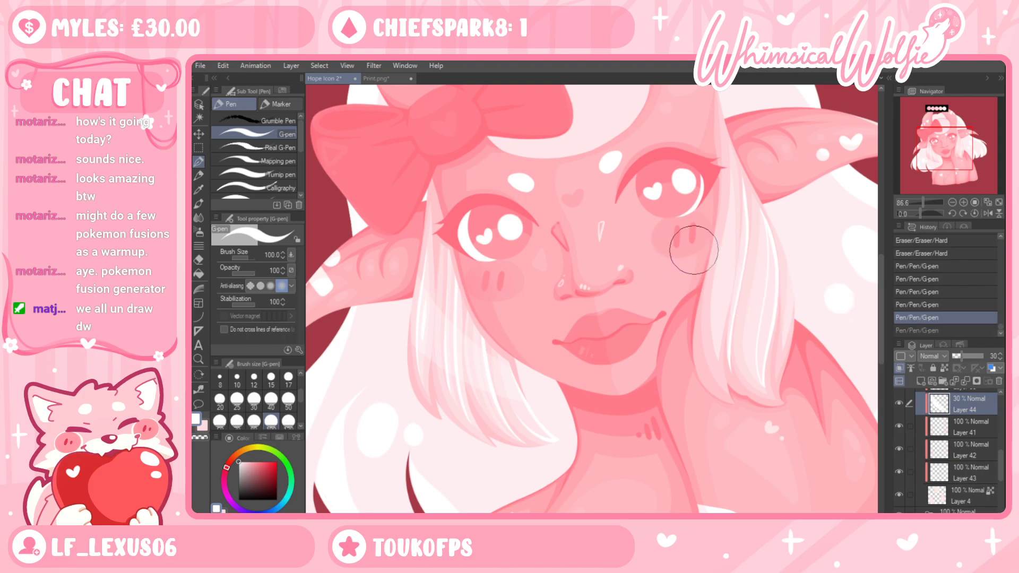
key("ctrl+y")
key("ctrl+z")
key("ctrl+y")
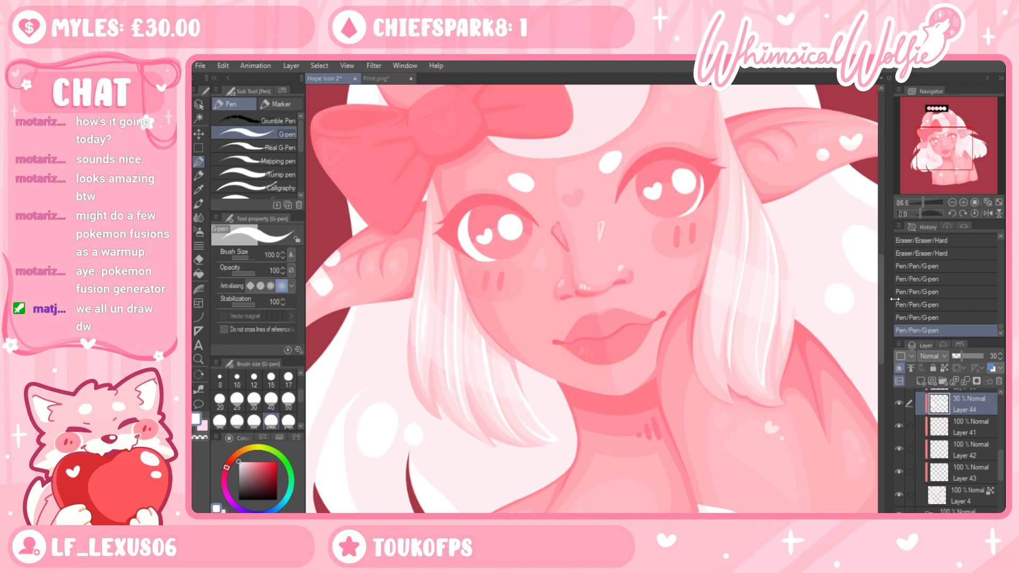
Move Layer 44, holding the translucent band, below Layer 41 in the layer order
left_click(198, 359)
left_click_drag(611, 366, 573, 374)
left_click_drag(683, 379, 731, 330)
scroll(731, 331, "up", 2)
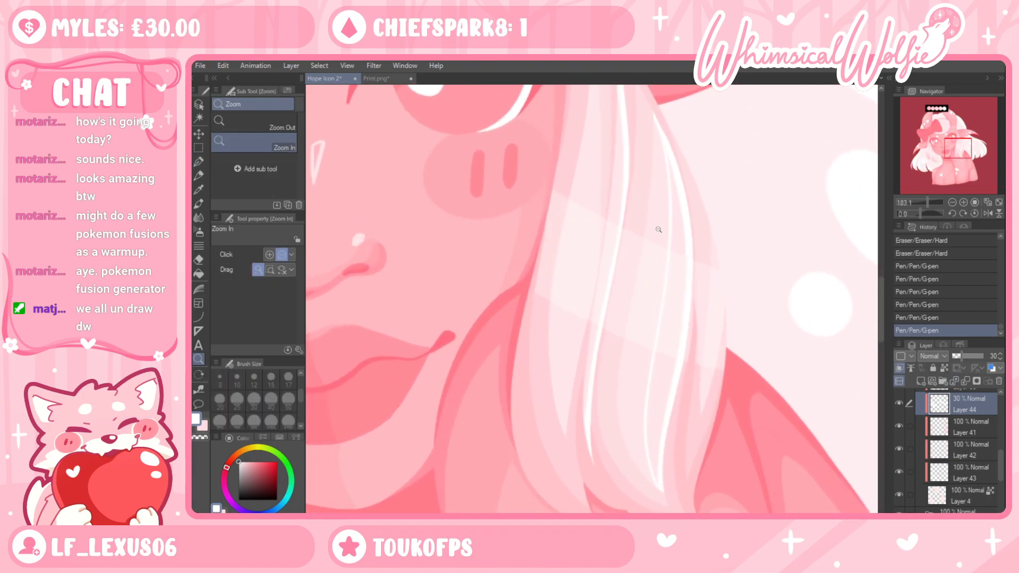
key("e")
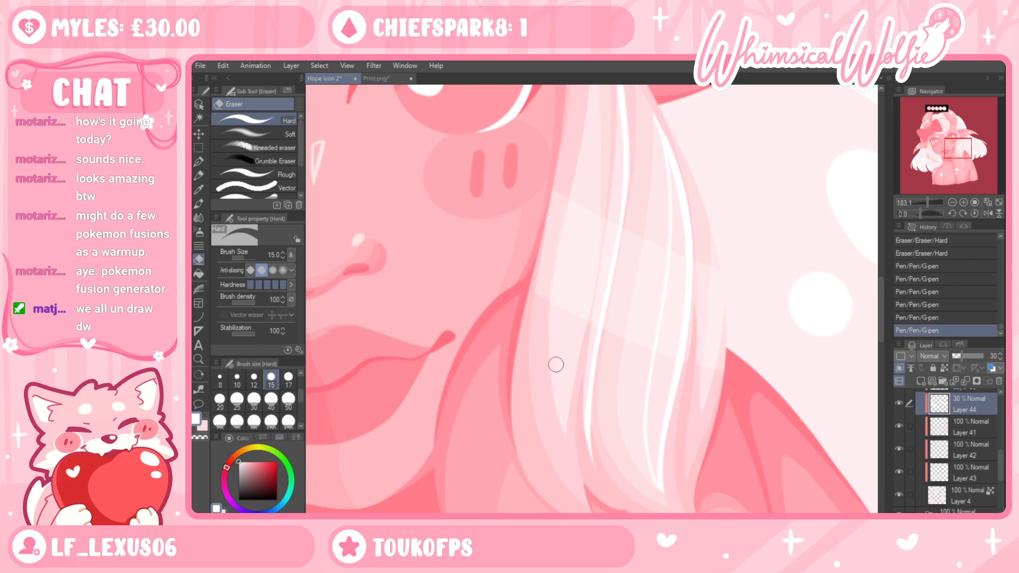
left_click_drag(964, 438, 962, 435)
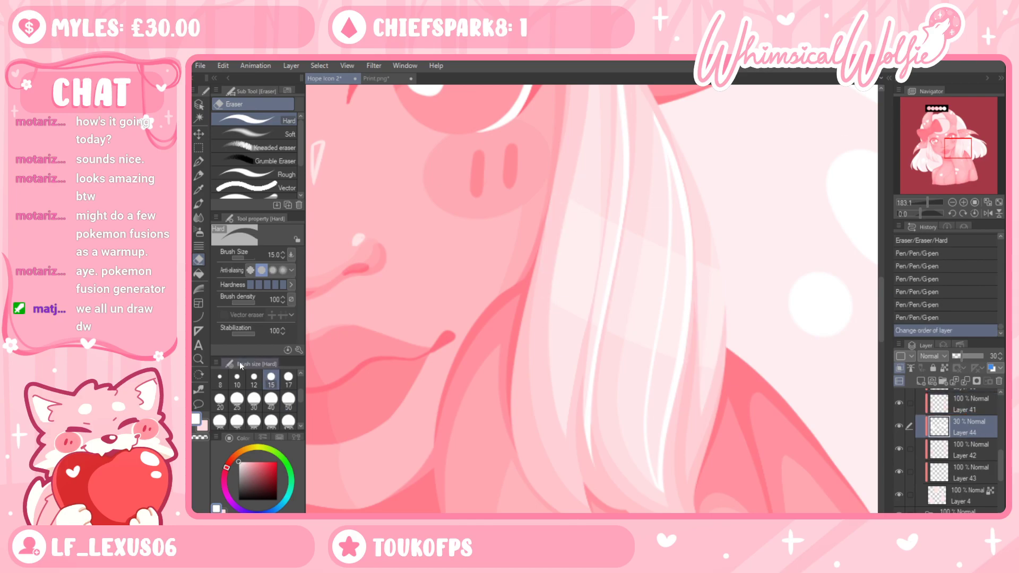
left_click(199, 359)
left_click_drag(687, 323, 681, 351)
scroll(681, 351, "up", 3)
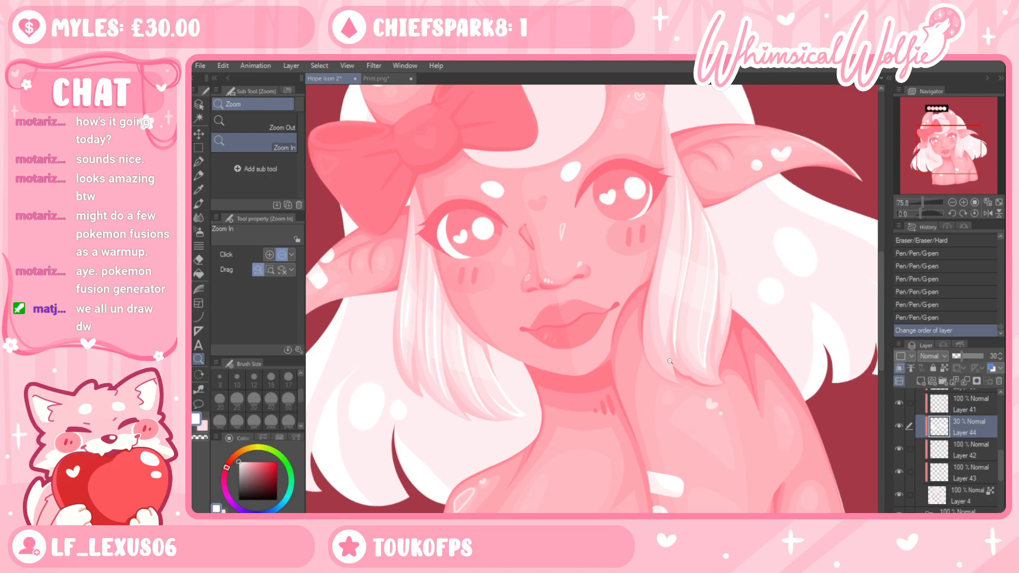
Select the area around the hair lock with a rectangle on Layer 44, rotate the translucent band slightly counterclockwise, and deselect
key("m")
left_click_drag(579, 135, 824, 422)
key("ctrl+t")
left_click_drag(871, 338, 879, 358)
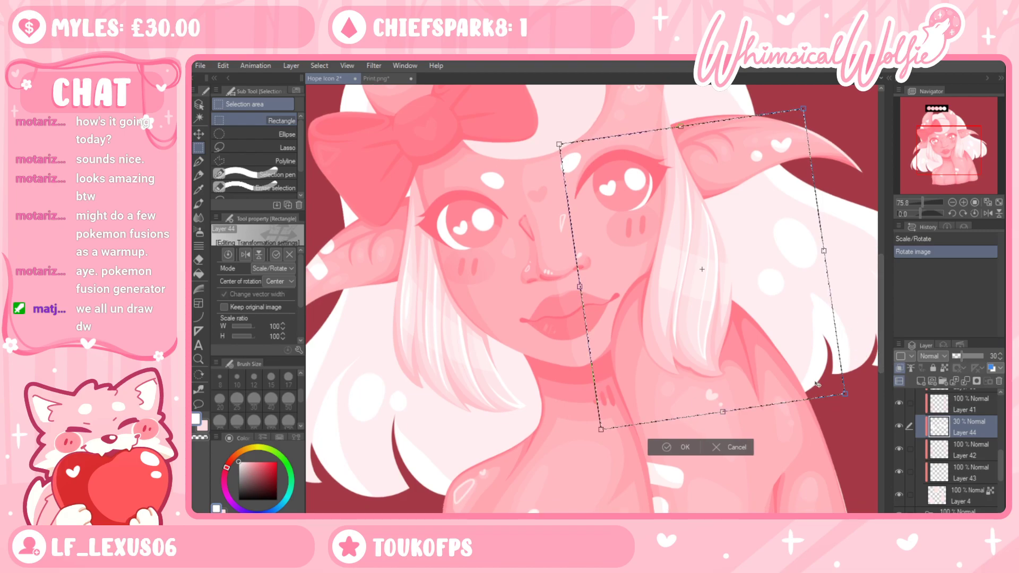
left_click(666, 446)
key("ctrl+d")
key("/")
left_click_drag(613, 393, 581, 393)
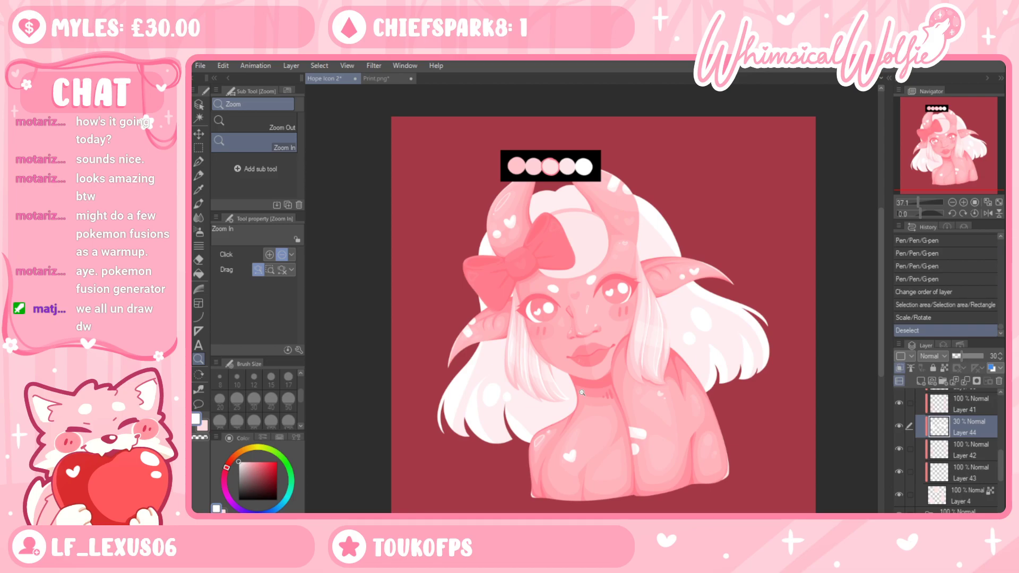
Check the visibility of Layer 39 and Layer 2 Copy 4, and make Layer 2 Copy 4 the active layer
left_click_drag(658, 315, 684, 345)
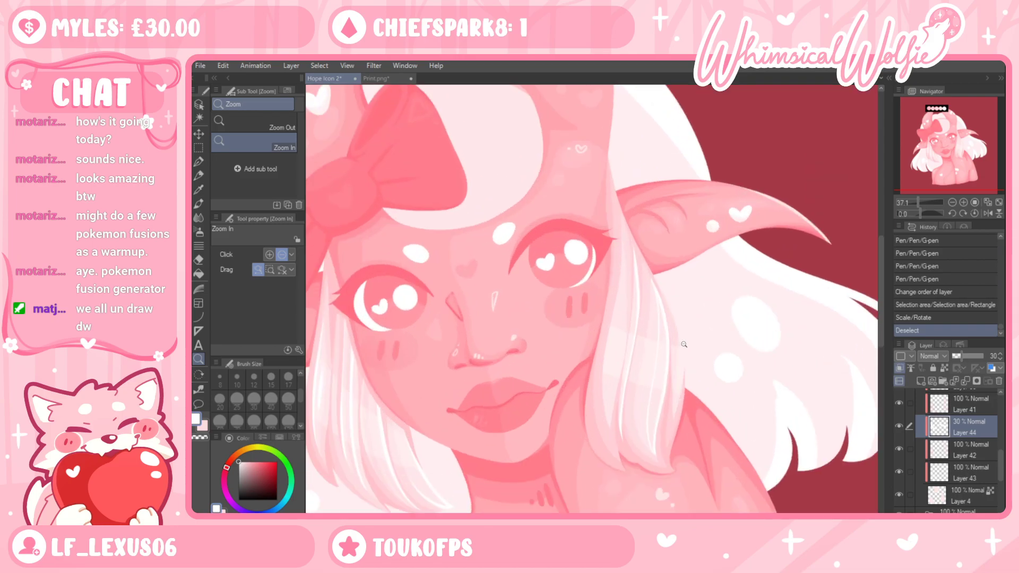
left_click(673, 389, "alt")
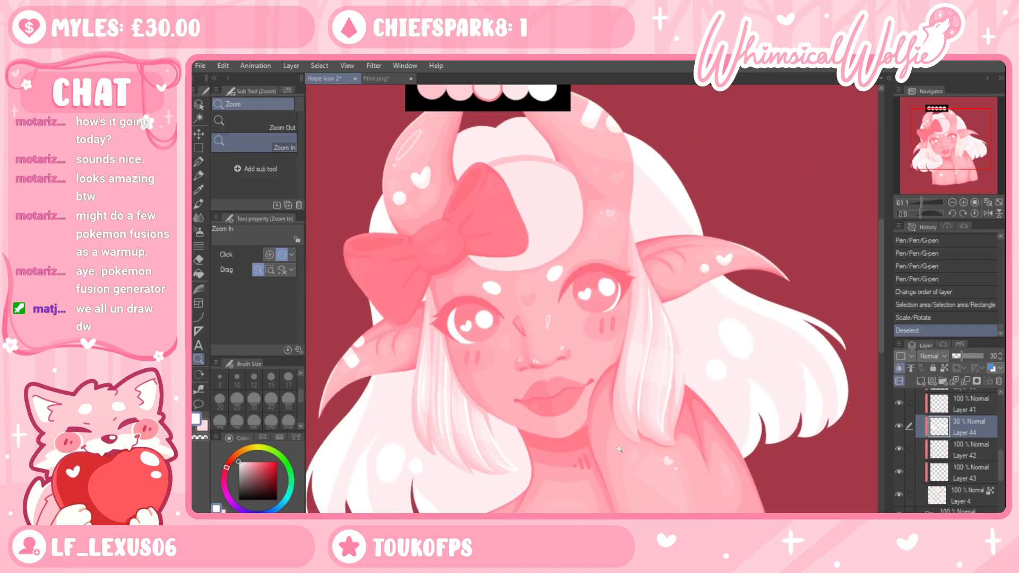
left_click_drag(652, 415, 686, 415)
left_click_drag(1000, 459, 998, 446)
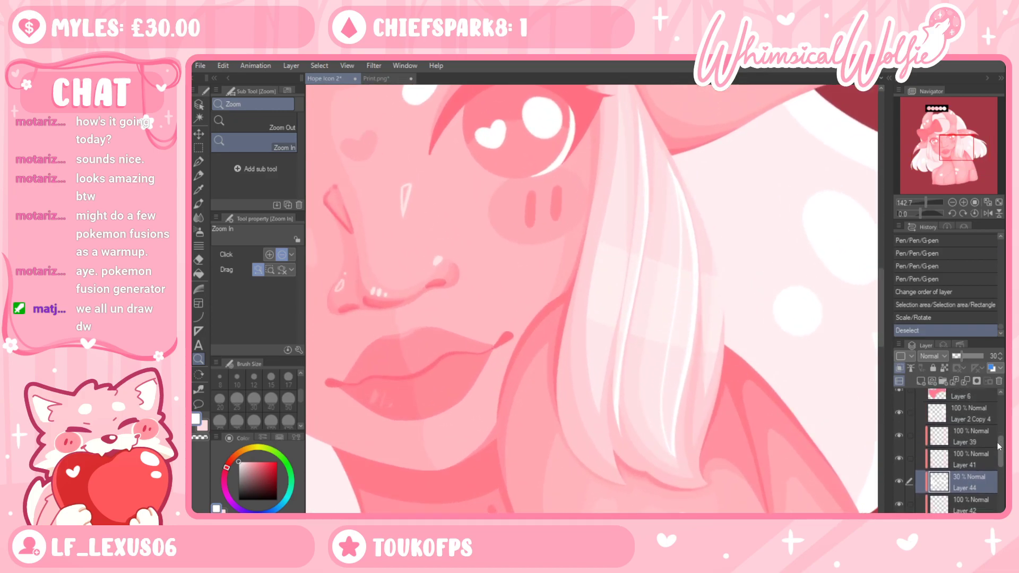
left_click(966, 439)
left_click_drag(491, 478, 697, 417)
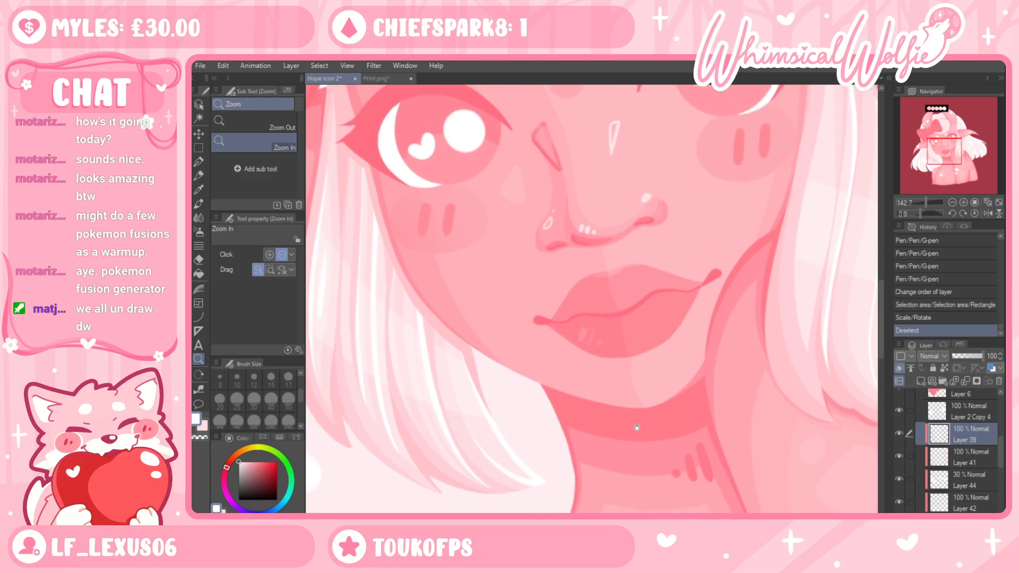
left_click_drag(634, 429, 675, 414)
left_click(899, 433)
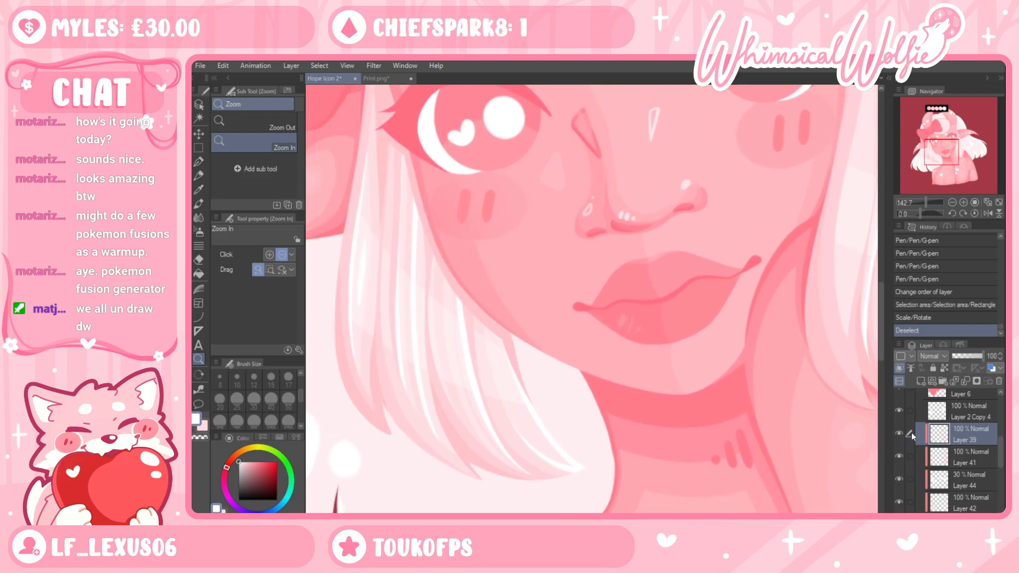
left_click(898, 410)
left_click(938, 414)
left_click_drag(796, 382, 420, 435)
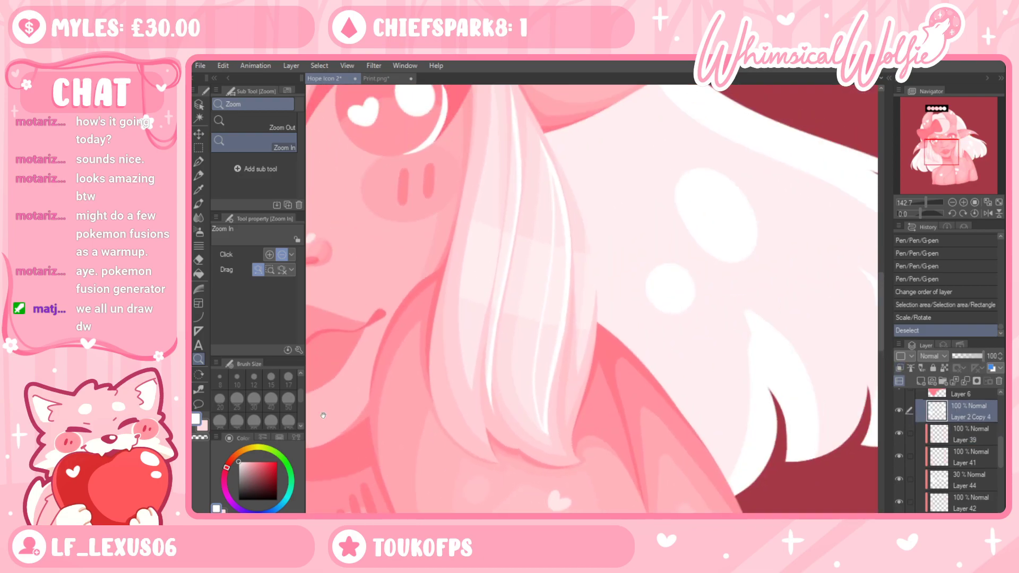
Draw two short white highlight marks in the middle of the hair lock on Layer 2 Copy 4 with the G-pen at size 20
left_click(199, 161)
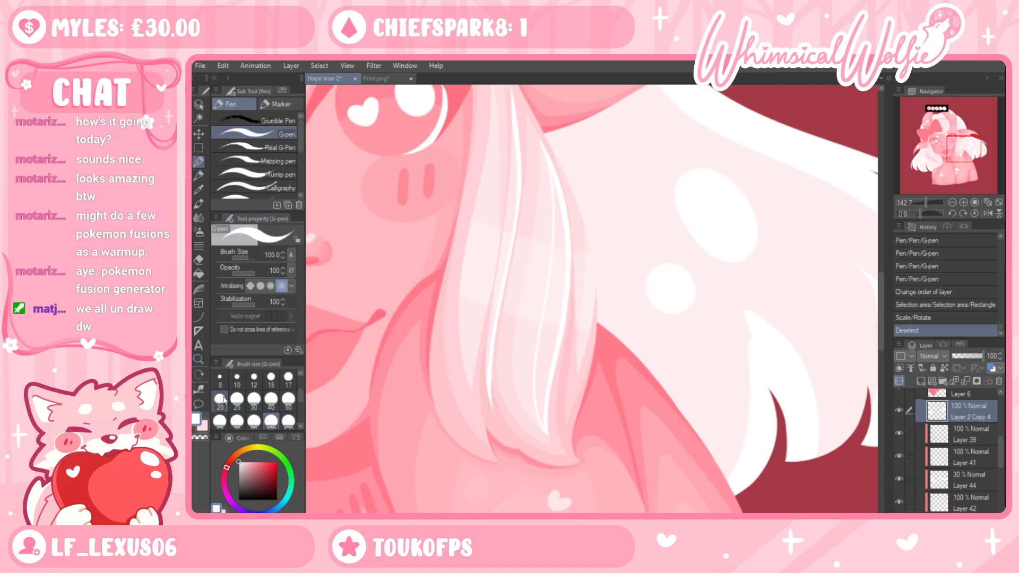
left_click_drag(532, 282, 525, 323)
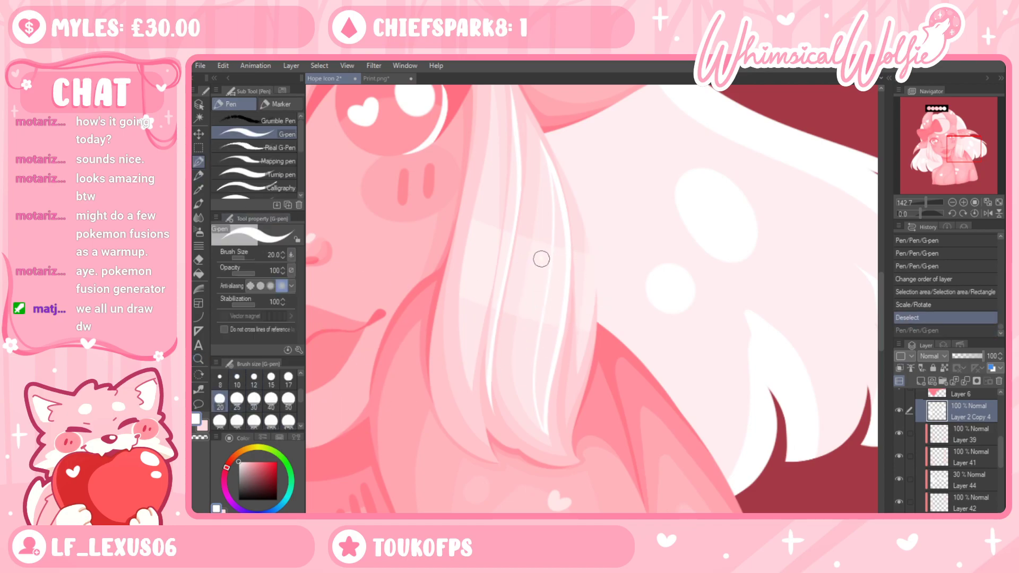
key("ctrl+z")
mouse_move(539, 260)
left_mouse_down()
mouse_move(531, 306)
mouse_move(554, 293)
left_mouse_up()
left_click(557, 282)
key("ctrl+z")
key("ctrl+z")
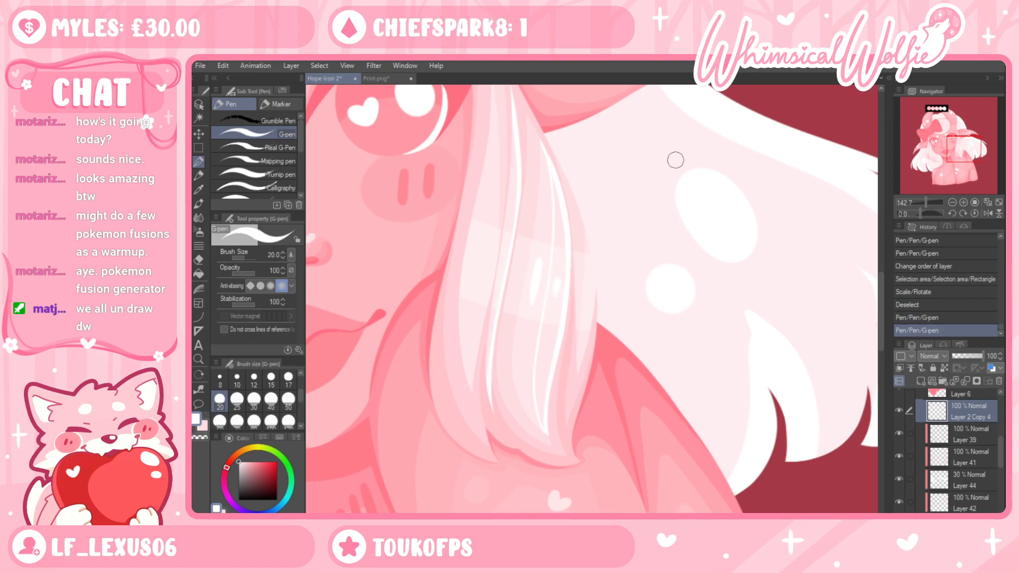
Try to draw a long white G-pen highlight along the face-side edge of the hair lock
left_click(198, 360)
left_click_drag(491, 298, 549, 340)
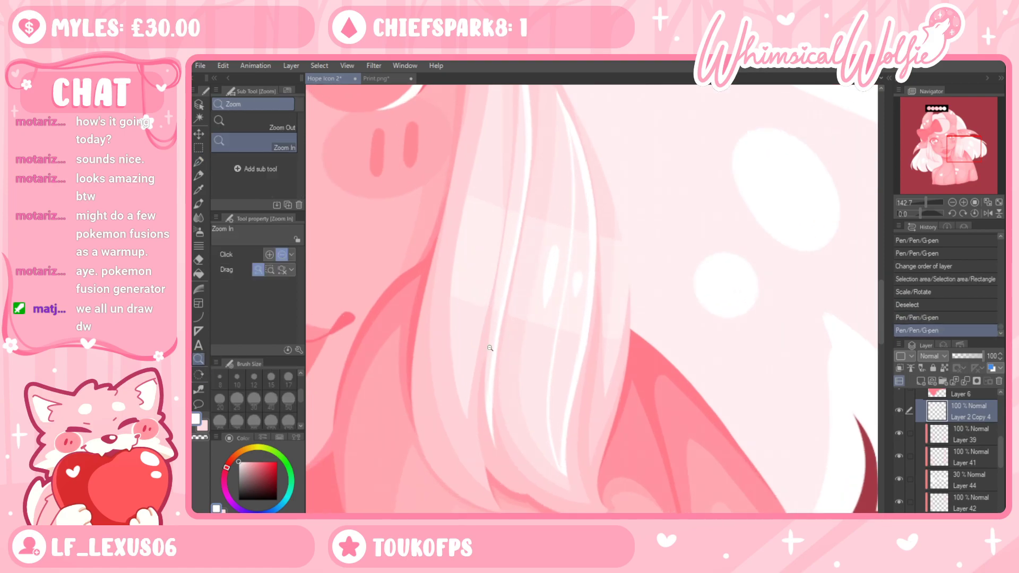
left_click_drag(520, 405, 494, 404)
key("p")
mouse_move(457, 154)
left_mouse_down()
mouse_move(431, 295)
mouse_move(512, 465)
left_mouse_up()
key("ctrl+z")
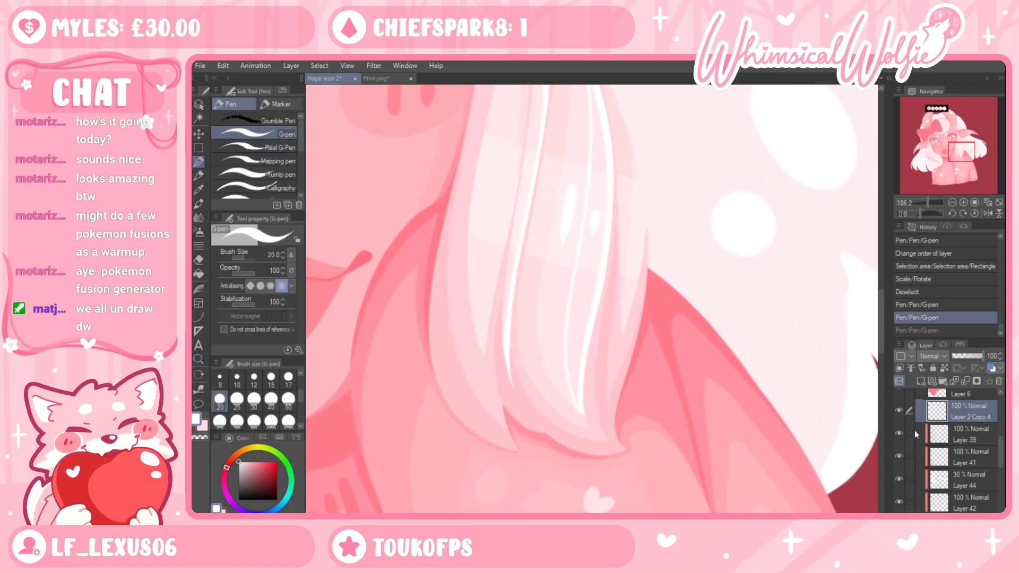
Clip Layer 2 Copy 4 to the layer below
key("slash")
left_click(629, 363, "alt")
left_click(630, 364, "alt")
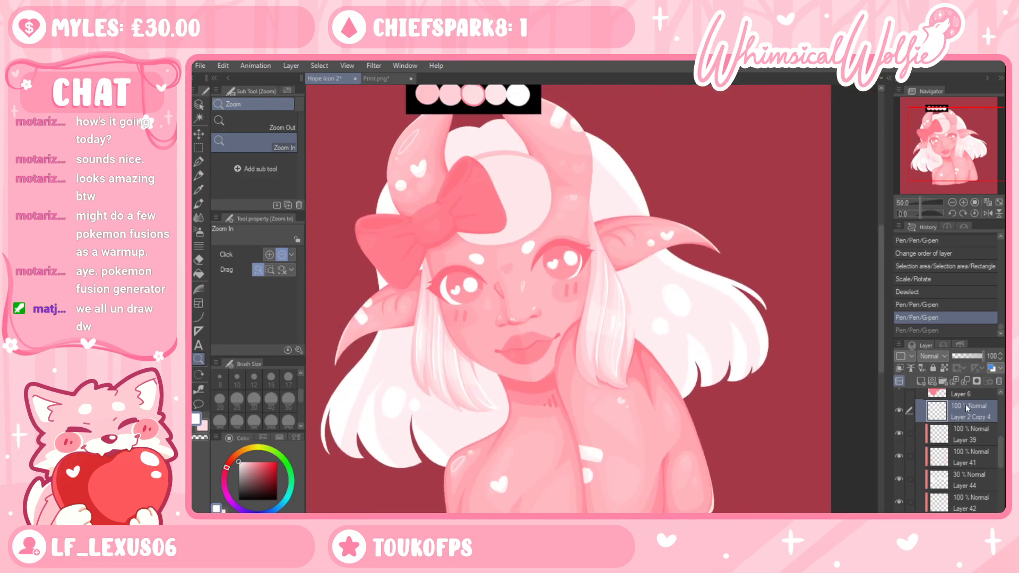
left_click(899, 368)
scroll(500, 421, "up", 3)
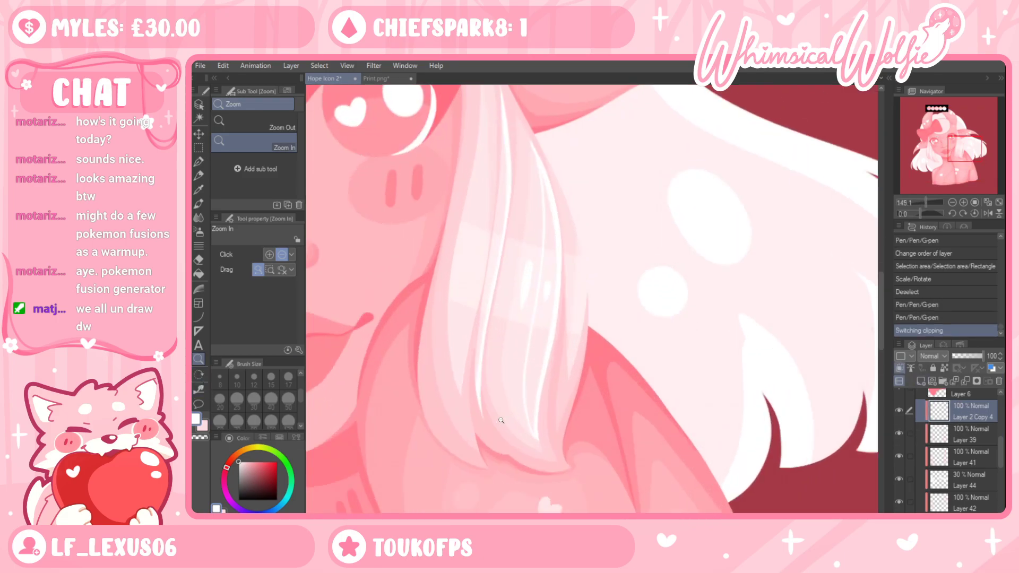
Draw a white highlight along the lower face-side edge of the hair lock with the G-pen at size 20
scroll(500, 422, "up", 1)
key("p")
left_click_drag(417, 291, 429, 407)
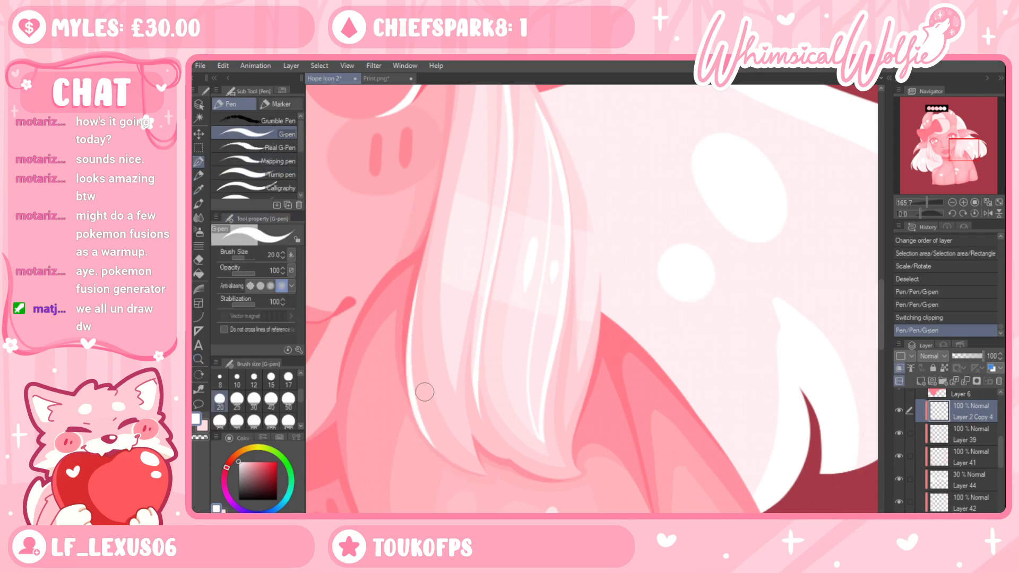
key("ctrl+z")
mouse_move(410, 289)
left_mouse_down()
mouse_move(406, 378)
mouse_move(443, 458)
left_mouse_up()
Try three small white highlight marks across the middle of the hair lock, and undo them
left_click_drag(468, 211, 460, 261)
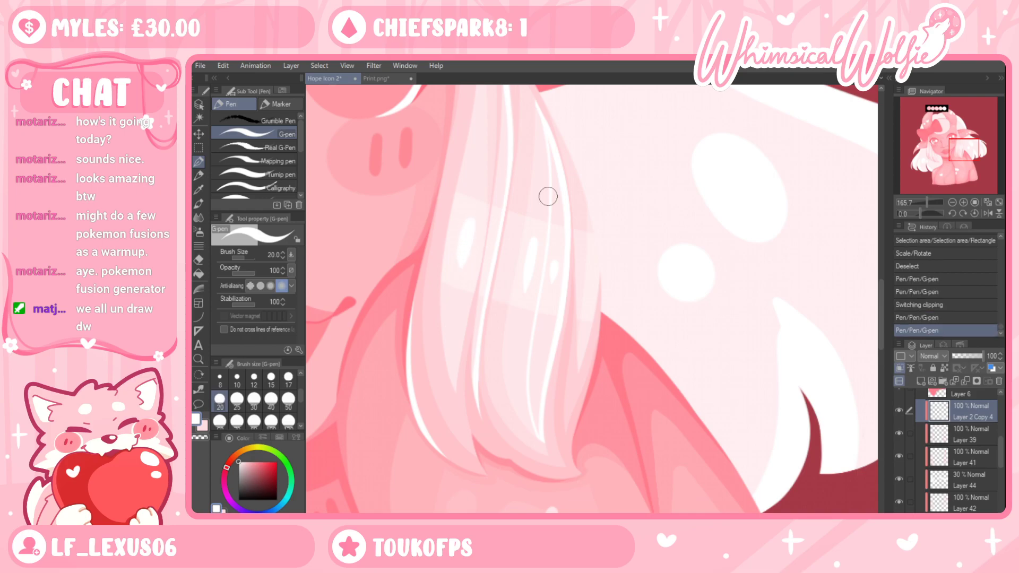
left_click_drag(518, 248, 512, 260)
key("ctrl+z")
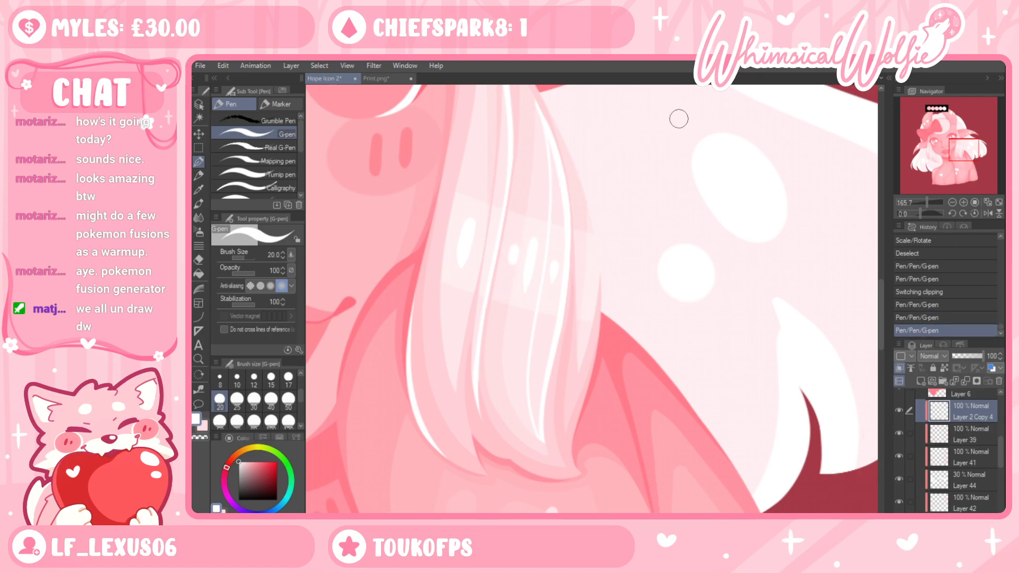
left_click_drag(587, 270, 587, 278)
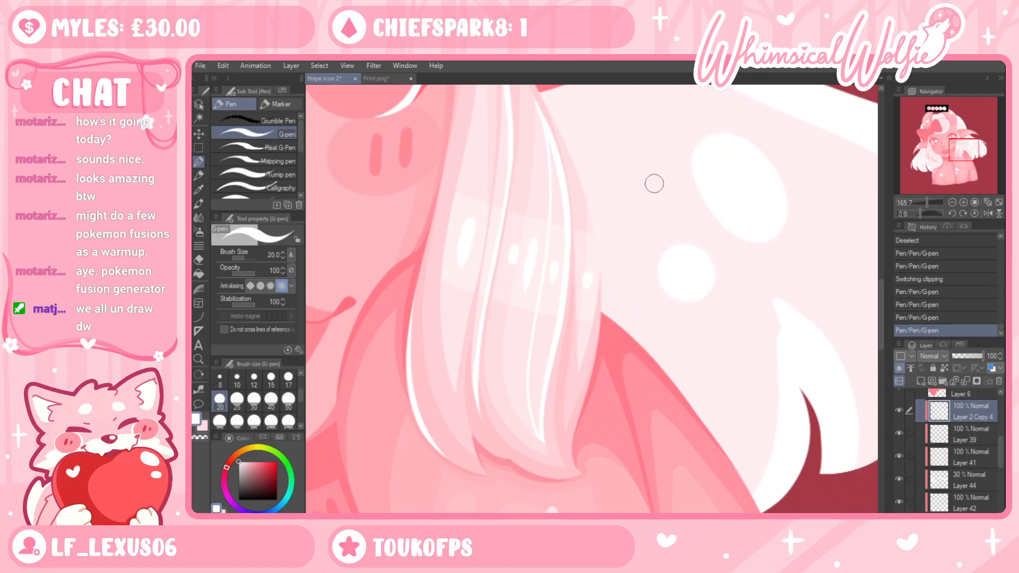
left_click(199, 359)
left_click_drag(584, 330, 567, 364)
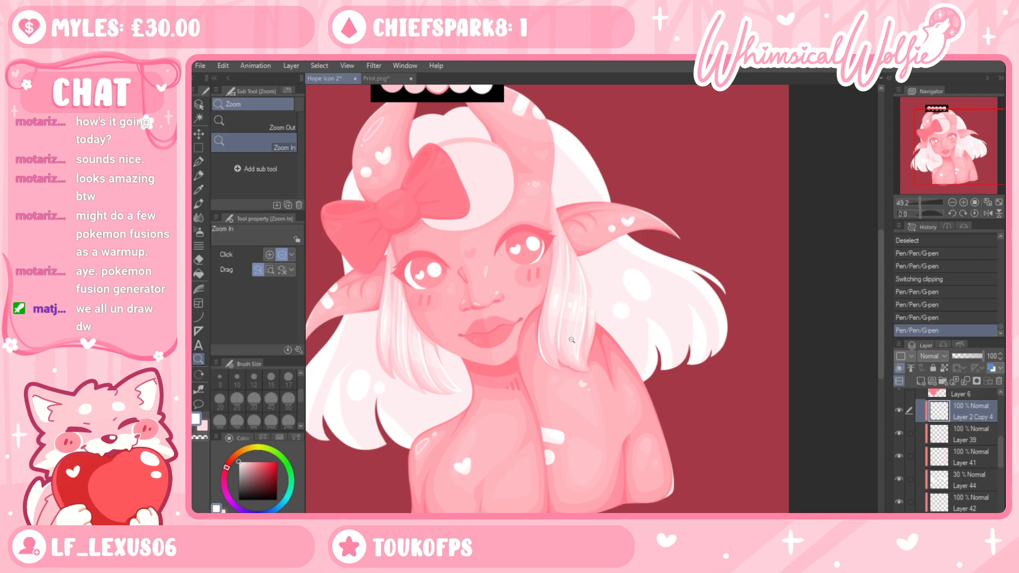
key("ctrl+z")
key("ctrl+z")
key("ctrl+z")
Try to draw a white highlight up the edge of the inner strand from its tip, and undo it
left_click(577, 325)
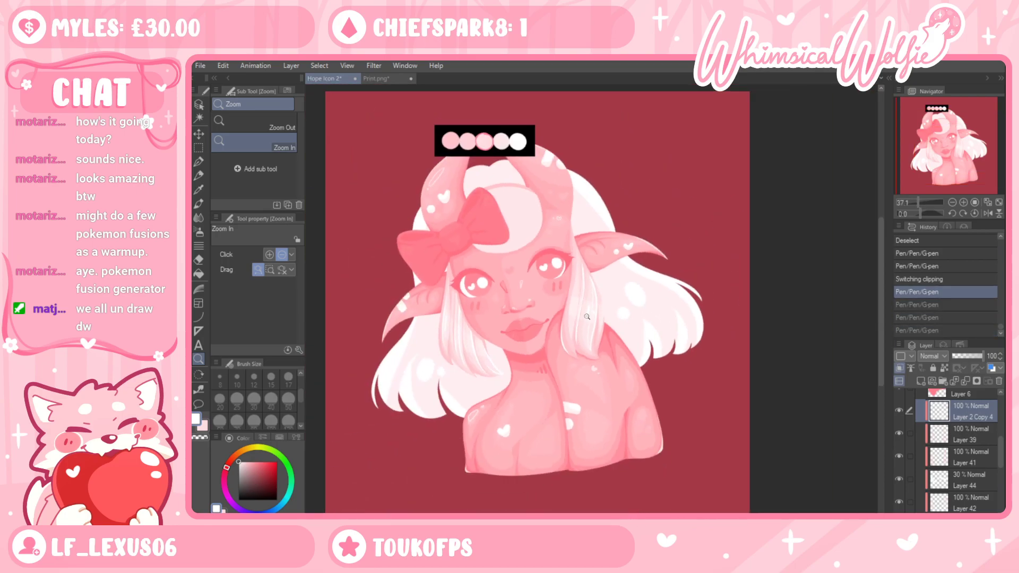
left_click_drag(577, 326, 630, 308)
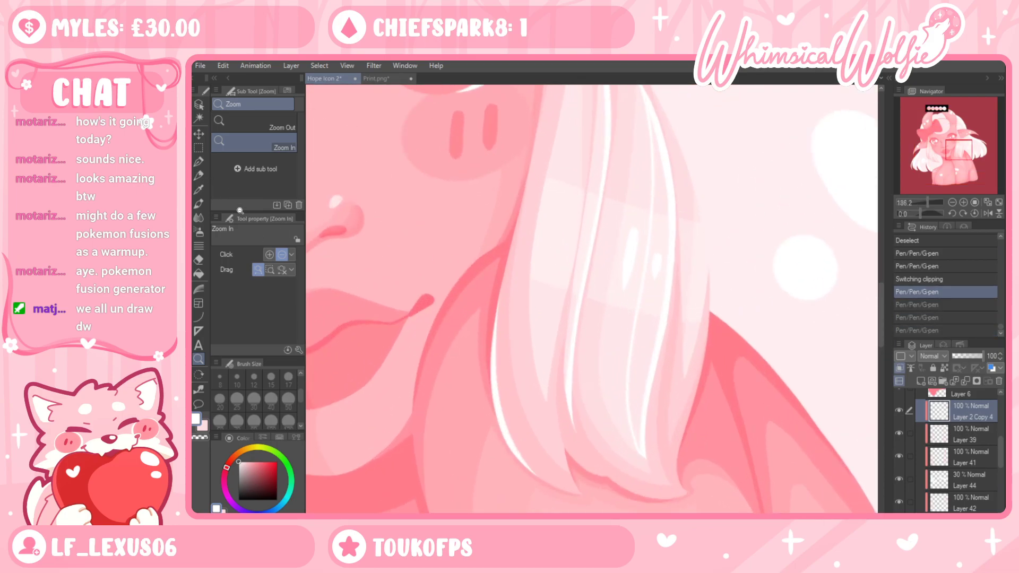
left_click(199, 162)
left_click_drag(621, 373, 611, 321)
left_click_drag(576, 449, 548, 316)
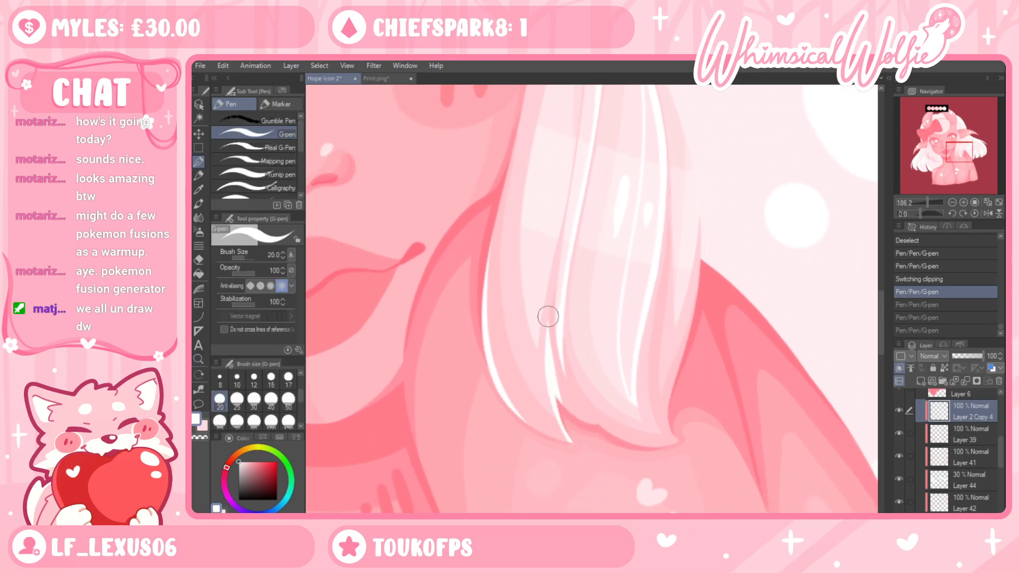
key("ctrl+z")
key("ctrl+z")
mouse_move(576, 454)
left_mouse_down()
mouse_move(558, 318)
mouse_move(573, 259)
left_mouse_up()
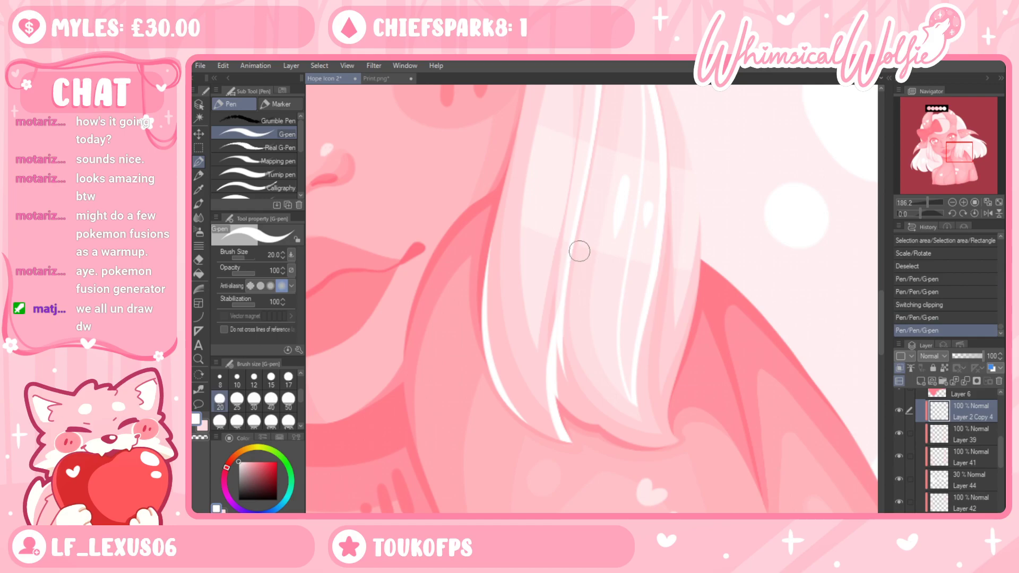
key("ctrl+z")
key("ctrl+y")
key("ctrl+z")
Try different white highlight strokes on the lower inner strand of the hair lock, and undo them
left_click_drag(605, 428, 566, 347)
mouse_move(564, 290)
left_mouse_down()
mouse_move(572, 388)
mouse_move(623, 451)
mouse_move(596, 423)
mouse_move(594, 433)
mouse_move(568, 378)
mouse_move(563, 301)
left_mouse_up()
left_click(199, 360)
left_click_drag(704, 375, 631, 373)
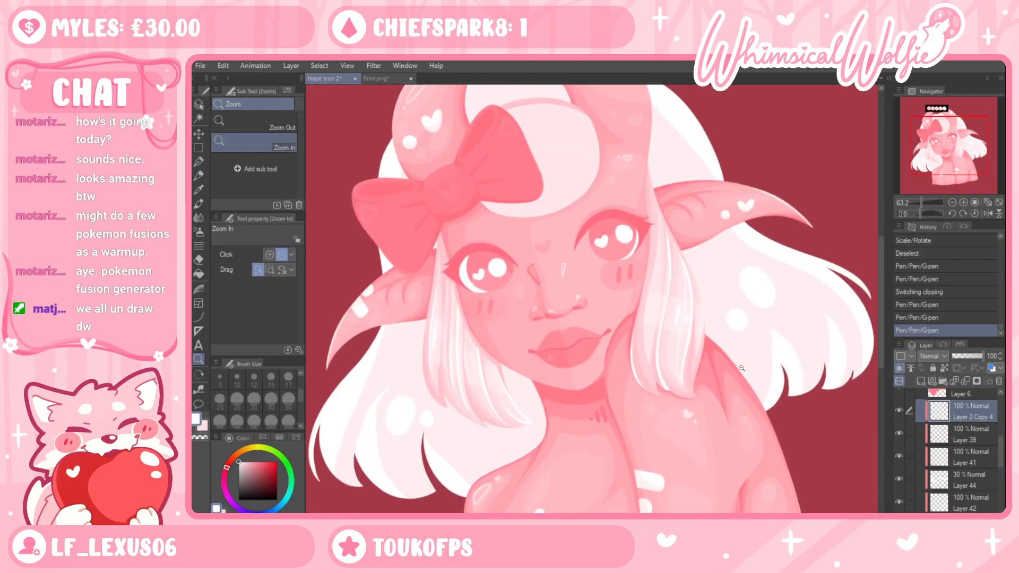
mouse_move(701, 386)
left_mouse_down()
mouse_move(747, 388)
mouse_move(650, 403)
mouse_move(747, 413)
mouse_move(700, 414)
mouse_move(707, 383)
left_mouse_up()
key("ctrl+z")
key("ctrl+z")
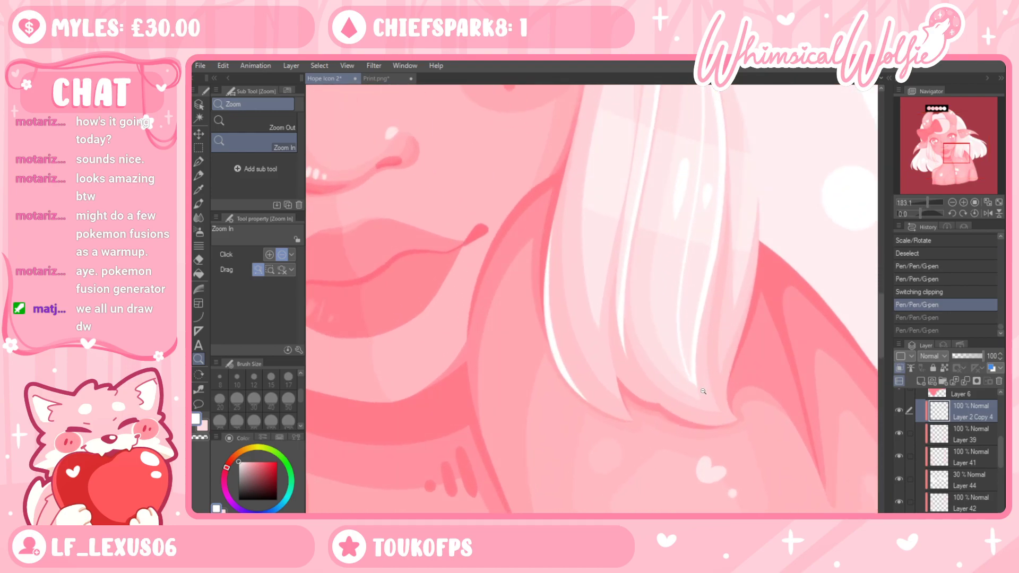
Try to draw a white highlight from the hairline down the hair lock beside the ear, and undo it
scroll(691, 380, "up", 5)
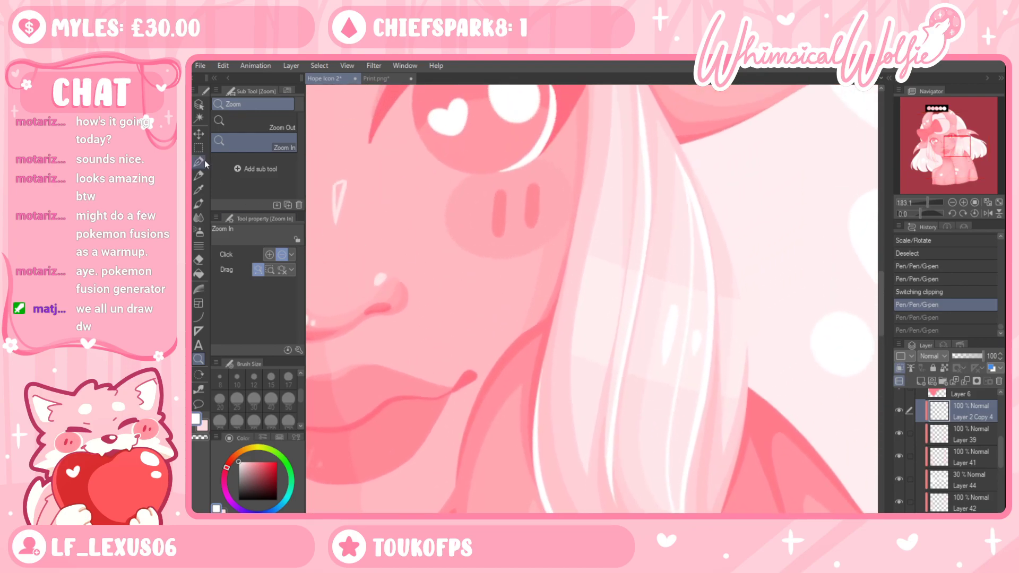
key("p")
scroll(585, 351, "up", 2)
scroll(585, 352, "up", 3)
scroll(613, 198, "up", 3)
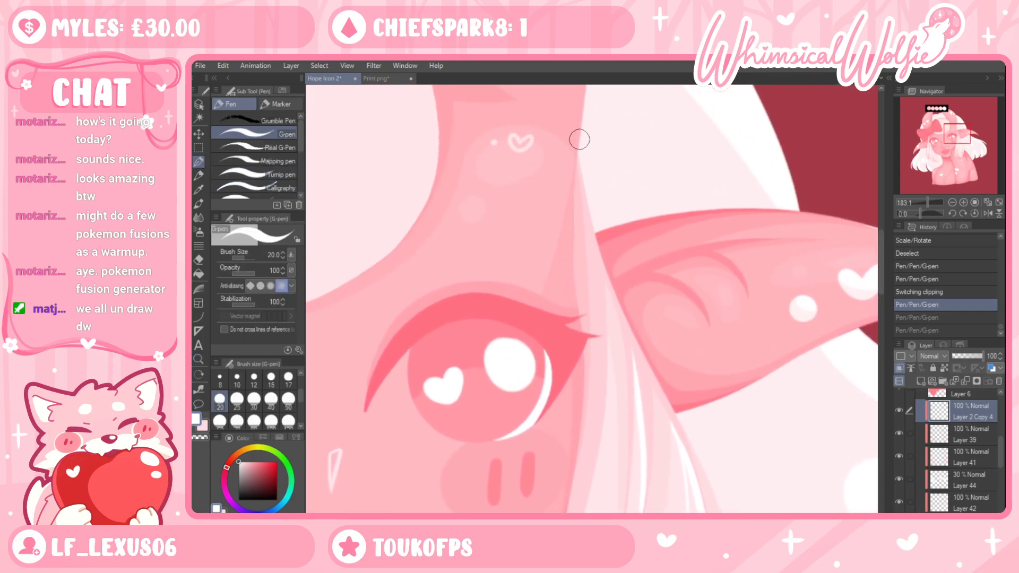
key("ctrl+z")
mouse_move(580, 153)
left_mouse_down()
mouse_move(605, 262)
mouse_move(622, 304)
left_mouse_up()
key("ctrl+z")
left_click_drag(576, 152, 637, 380)
key("r")
mouse_move(710, 345)
left_mouse_down()
mouse_move(537, 450)
mouse_move(551, 435)
left_mouse_up()
key("p")
key("ctrl+z")
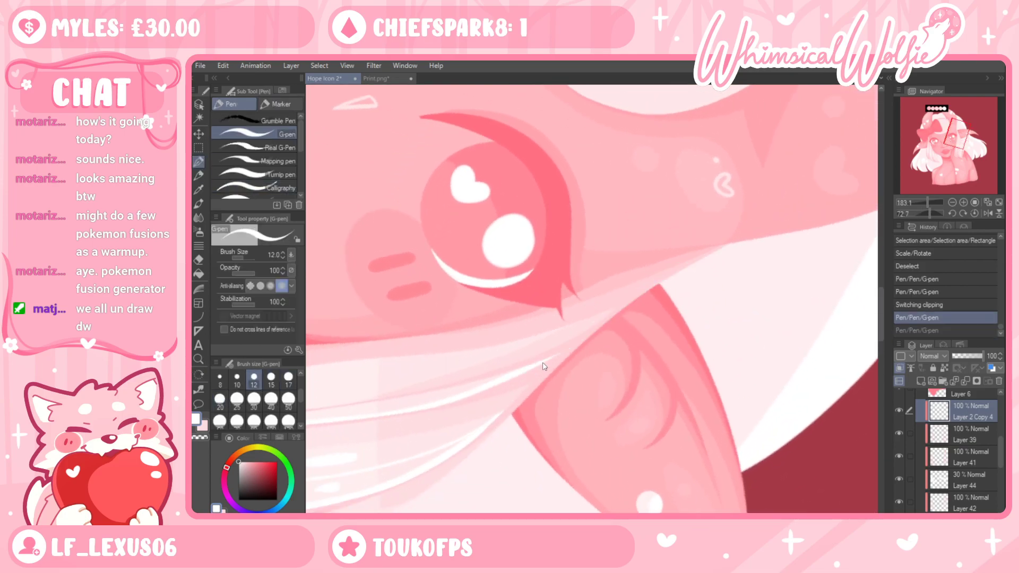
Draw a thin white highlight along the ear-side edge of the hair lock up to the hairline with the G-pen at size 12
left_click_drag(442, 403, 569, 352)
left_click_drag(474, 392, 728, 244)
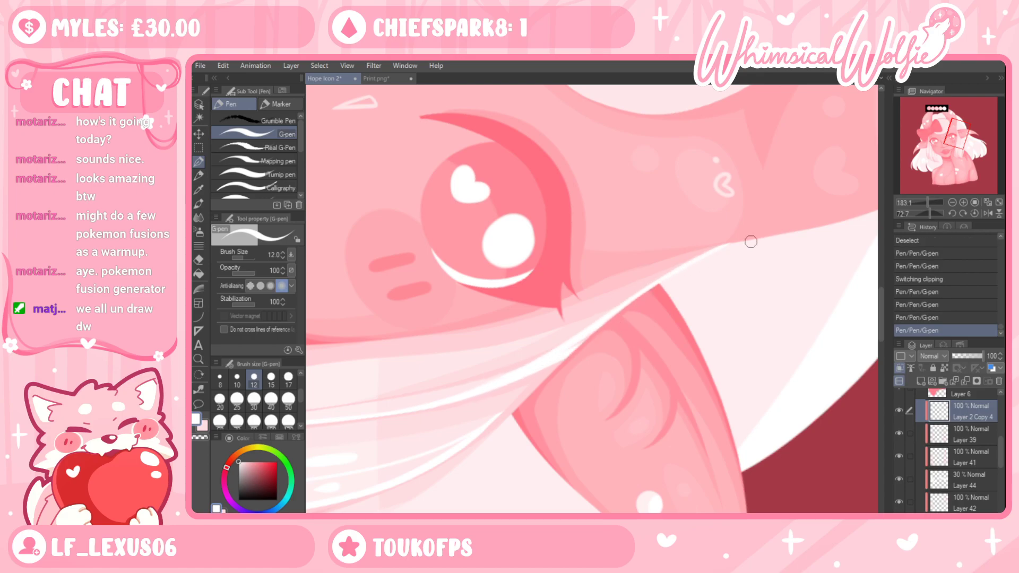
left_click_drag(569, 347, 605, 326)
left_click_drag(541, 364, 740, 283)
key("ctrl+@")
left_click(198, 359)
left_click_drag(655, 271, 708, 334)
left_click_drag(368, 116, 314, 244)
key("p")
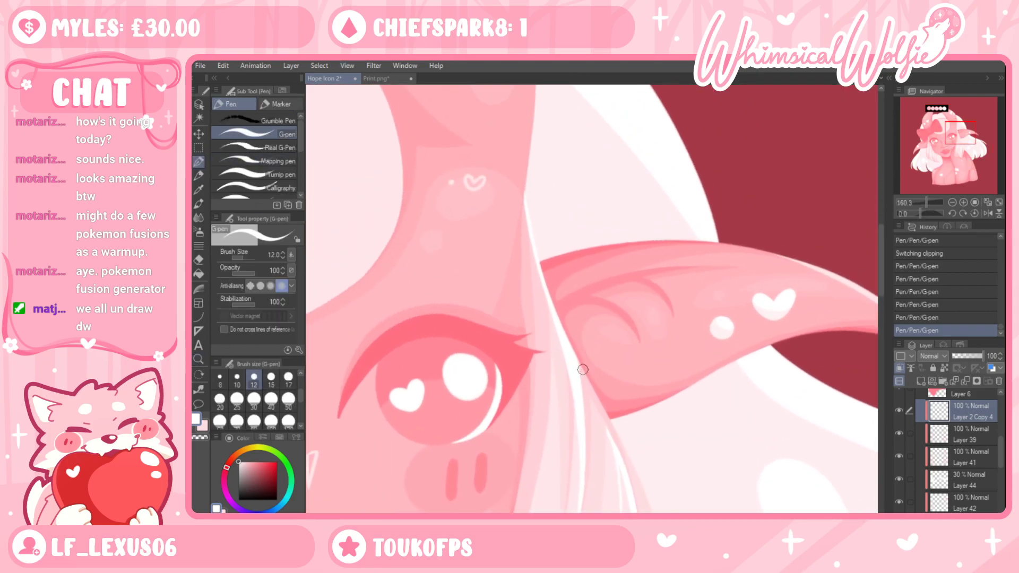
left_click_drag(544, 288, 524, 204)
Try small white highlight marks near the lower face-side tip of the hair lock, and undo them
left_click_drag(655, 295, 624, 180)
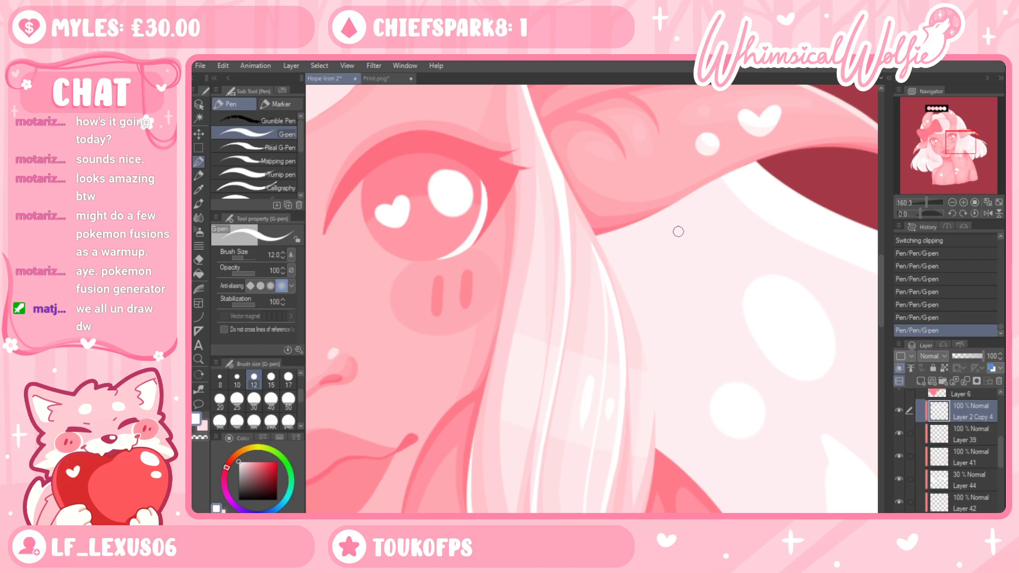
left_click_drag(682, 305, 712, 212)
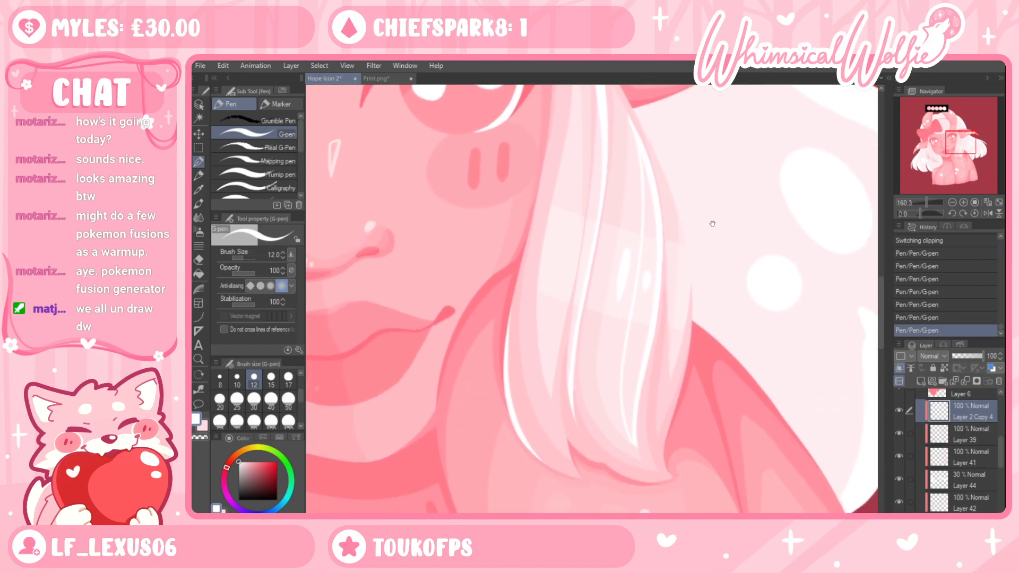
mouse_move(517, 382)
left_mouse_down()
mouse_move(541, 449)
mouse_move(519, 378)
mouse_move(544, 437)
mouse_move(551, 421)
left_mouse_up()
key("ctrl+z")
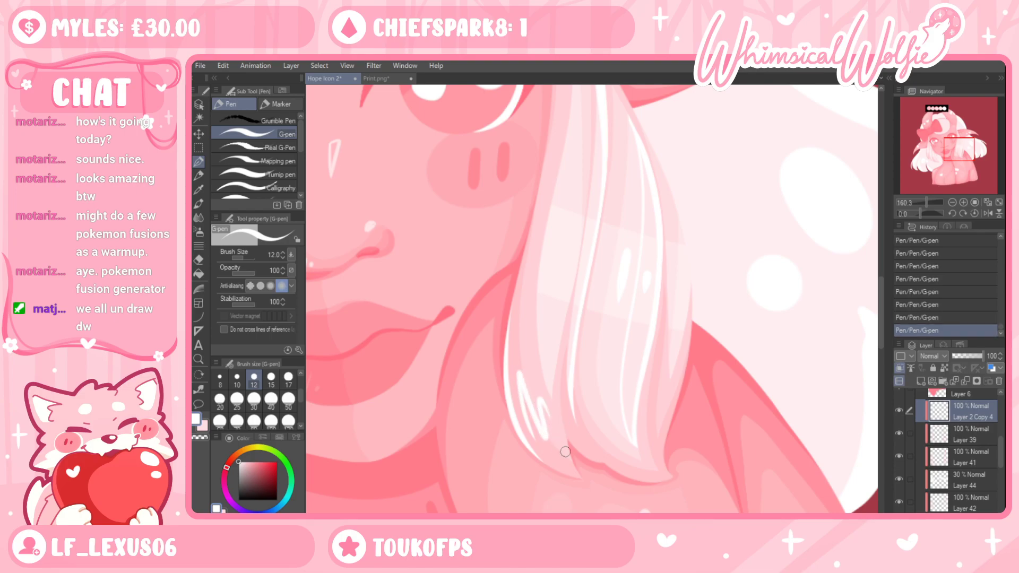
left_click(199, 359)
left_click_drag(682, 404, 684, 431)
key("ctrl+0")
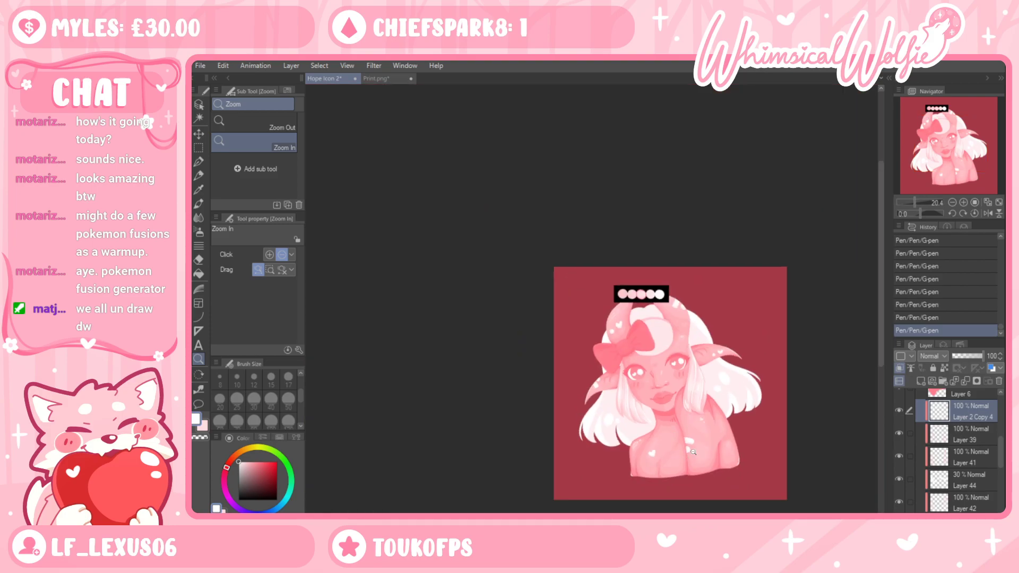
left_click(652, 452)
key("ctrl+z")
key("ctrl+z")
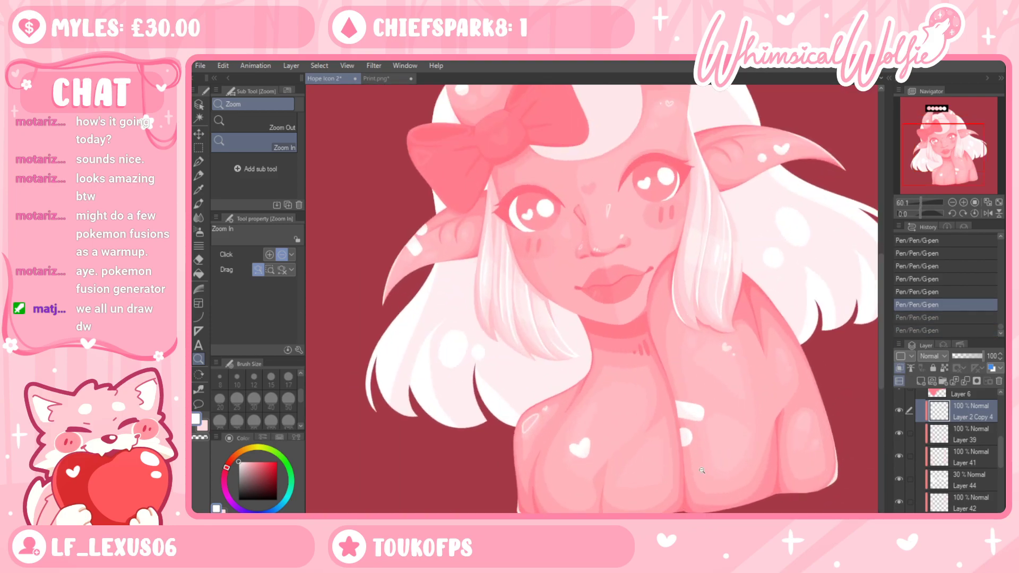
Draw a white highlight along the shoulder-side edge of the hair lock's lower tip with the G-pen at size 12
left_click(742, 227)
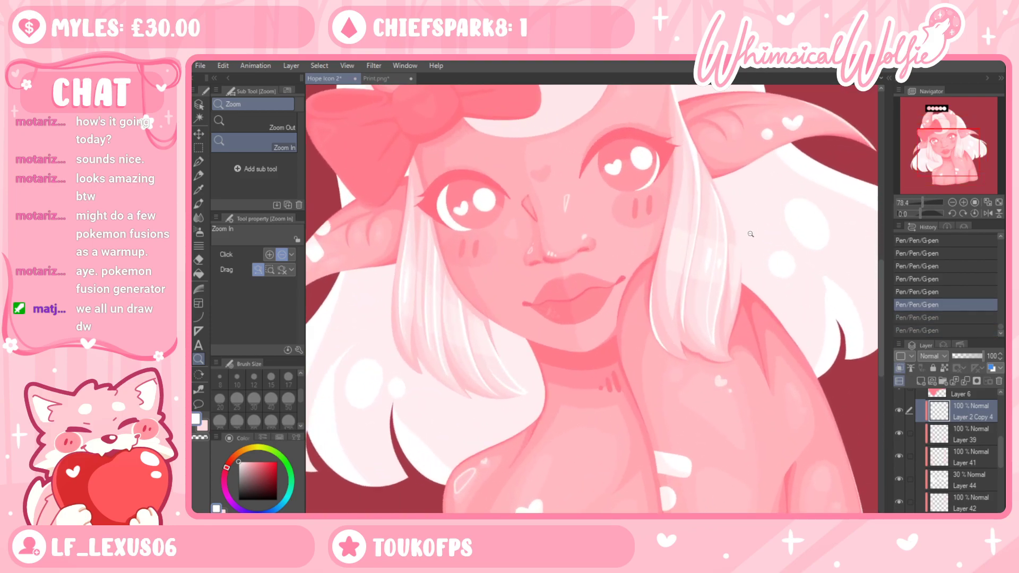
left_click(751, 229)
left_click(743, 267)
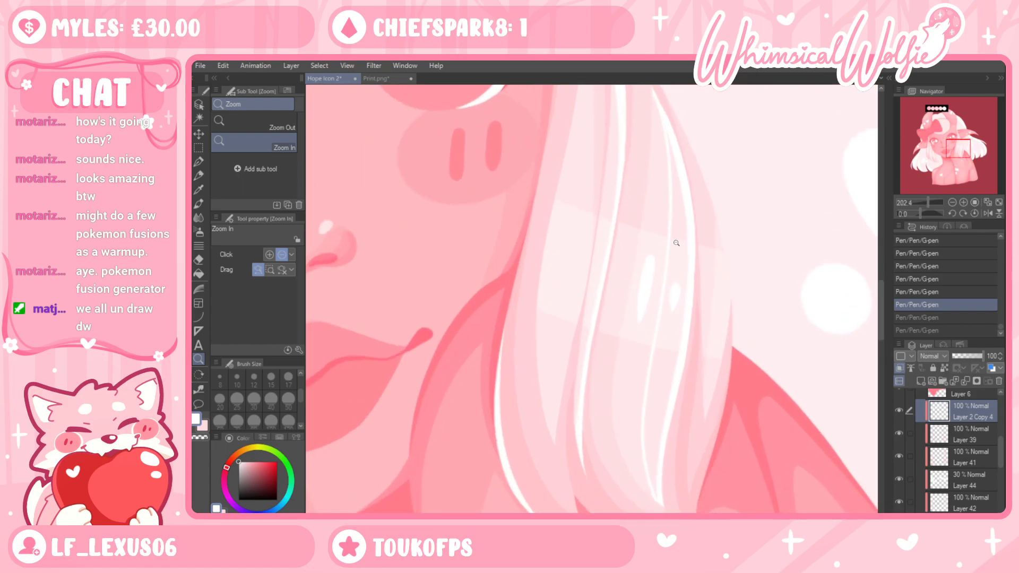
left_click(202, 165)
left_click_drag(742, 367, 671, 297)
key("ctrl+z")
mouse_move(630, 465)
left_mouse_down()
mouse_move(623, 440)
mouse_move(648, 349)
left_mouse_up()
key("ctrl+z")
mouse_move(658, 310)
left_mouse_down()
mouse_move(620, 477)
mouse_move(652, 324)
mouse_move(618, 433)
mouse_move(648, 485)
left_mouse_up()
key("ctrl+z")
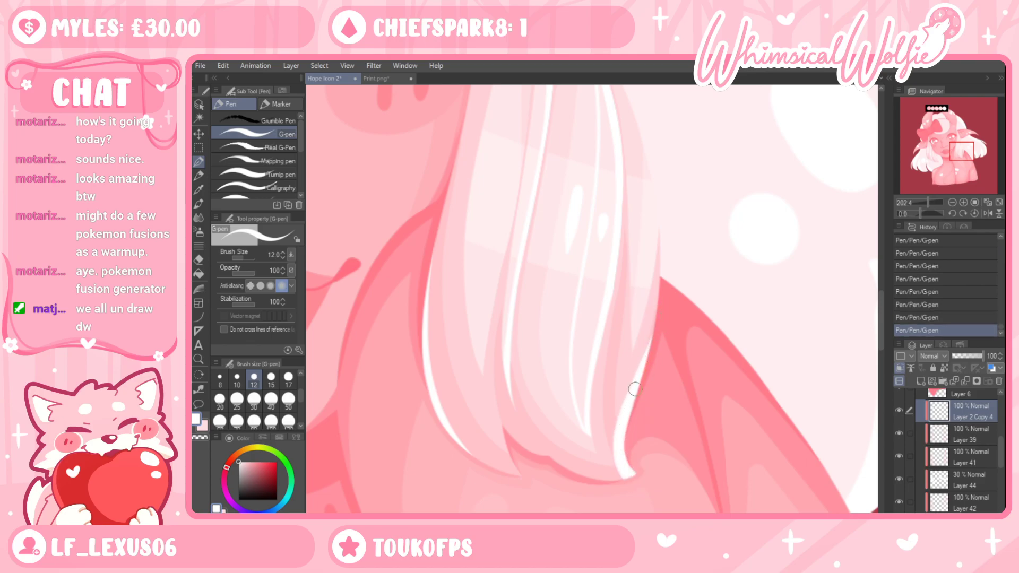
Draw a white highlight along the bottom edge of the hair lock, running into its outer tip
left_click_drag(593, 480, 634, 473)
key("ctrl+z")
mouse_move(557, 465)
left_mouse_down()
mouse_move(636, 474)
mouse_move(504, 472)
left_mouse_up()
Thin the shoulder-side edge highlight with the Hard eraser at size 15 and retouch its tip with the G-pen
left_click(199, 359)
left_click_drag(638, 497, 725, 447)
scroll(726, 446, "up", 2)
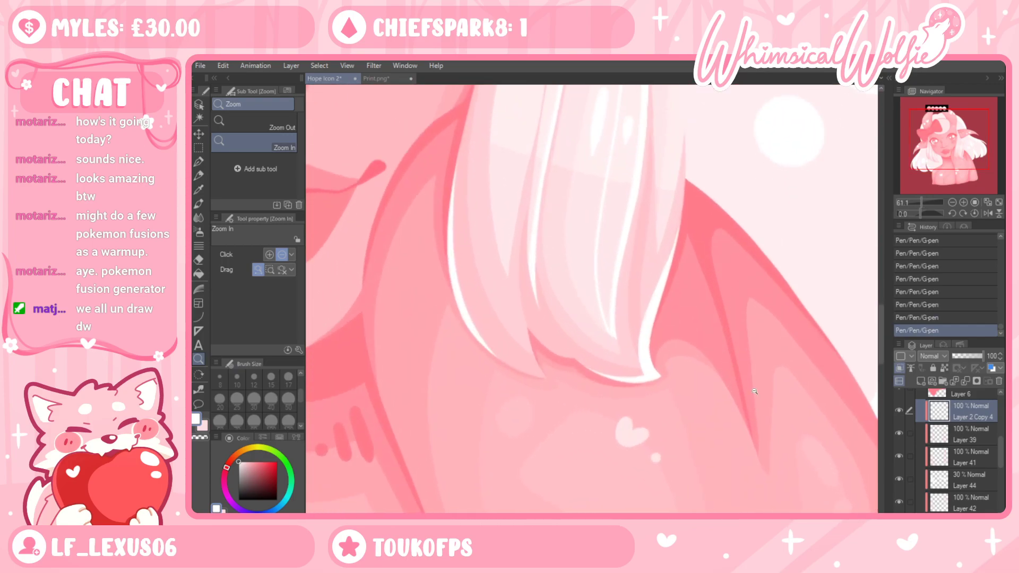
key("e")
left_click_drag(638, 343, 655, 385)
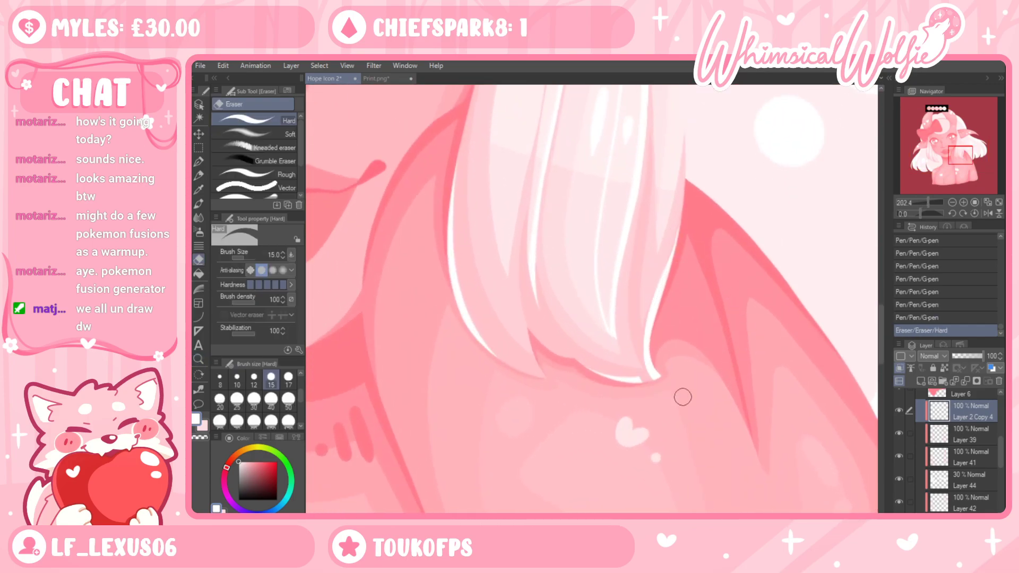
key("ctrl+z")
mouse_move(670, 239)
left_mouse_down()
mouse_move(639, 334)
mouse_move(650, 381)
mouse_move(682, 375)
left_mouse_up()
left_click_drag(657, 266, 673, 231)
key("p")
mouse_move(646, 383)
left_mouse_down()
mouse_move(629, 385)
mouse_move(662, 368)
left_mouse_up()
key("ctrl+z")
Try to extend the white strand highlights into the hair lock's outer tip, and undo those strokes
key("ctrl+space")
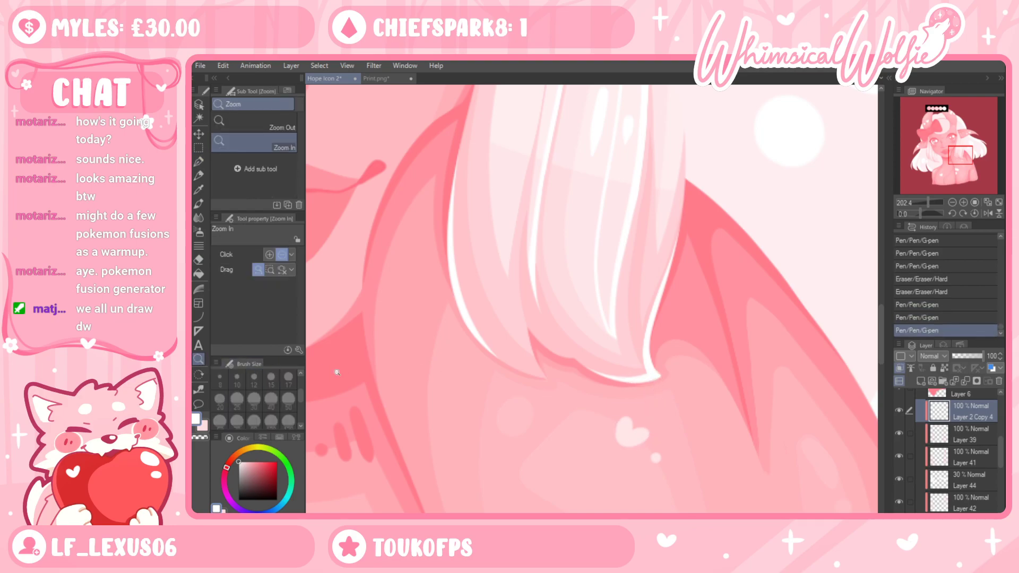
left_click(685, 396)
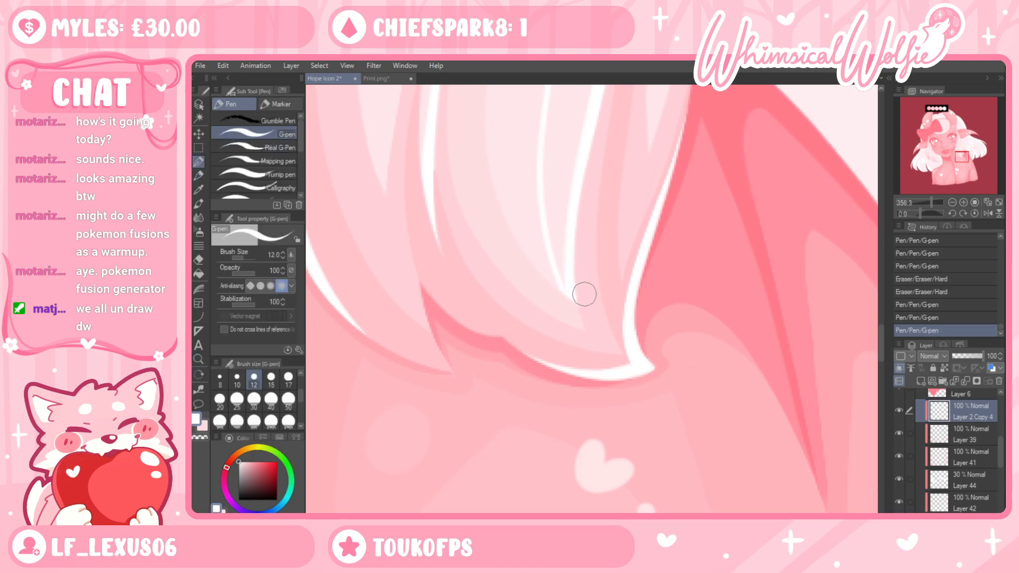
mouse_move(561, 282)
left_mouse_down()
mouse_move(590, 334)
mouse_move(568, 248)
mouse_move(587, 324)
mouse_move(630, 365)
left_mouse_up()
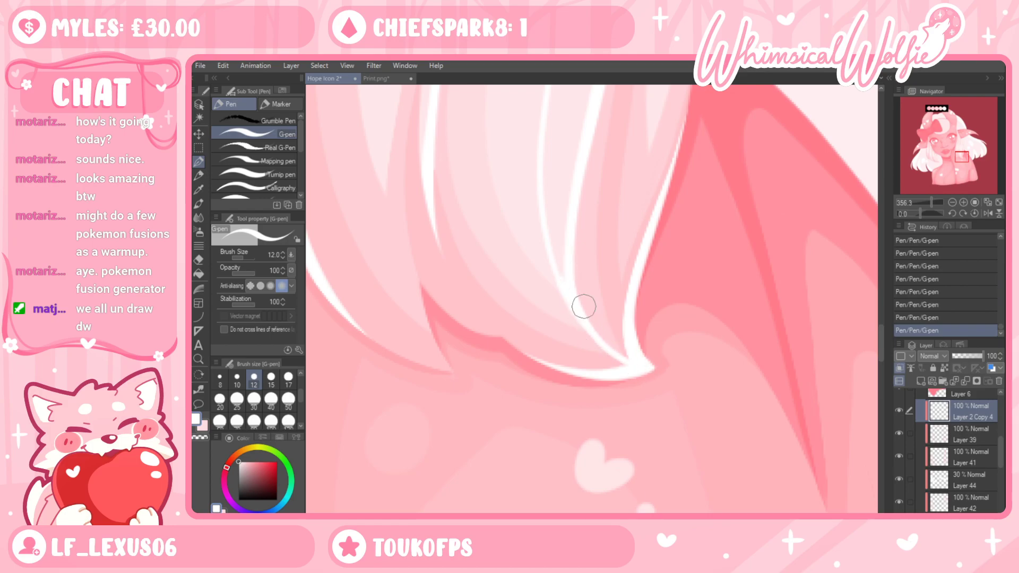
key("ctrl+space")
mouse_move(680, 403)
left_mouse_down()
mouse_move(615, 403)
mouse_move(691, 403)
left_mouse_up()
scroll(692, 404, "up", 6)
key("ctrl+z")
key("ctrl+z")
key("ctrl+z")
key("ctrl+z")
key("ctrl+z")
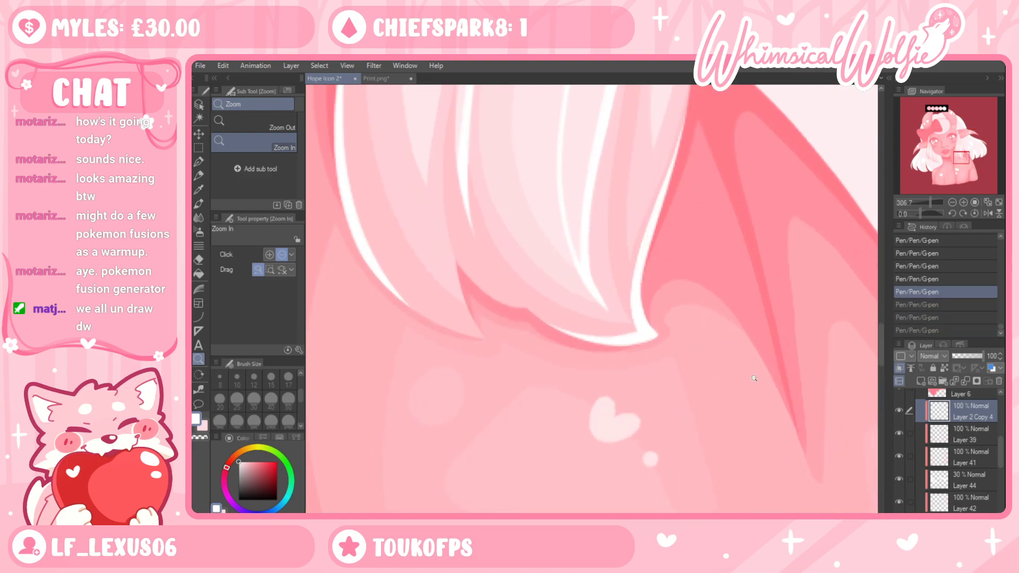
key("ctrl+z")
scroll(661, 322, "down", 5)
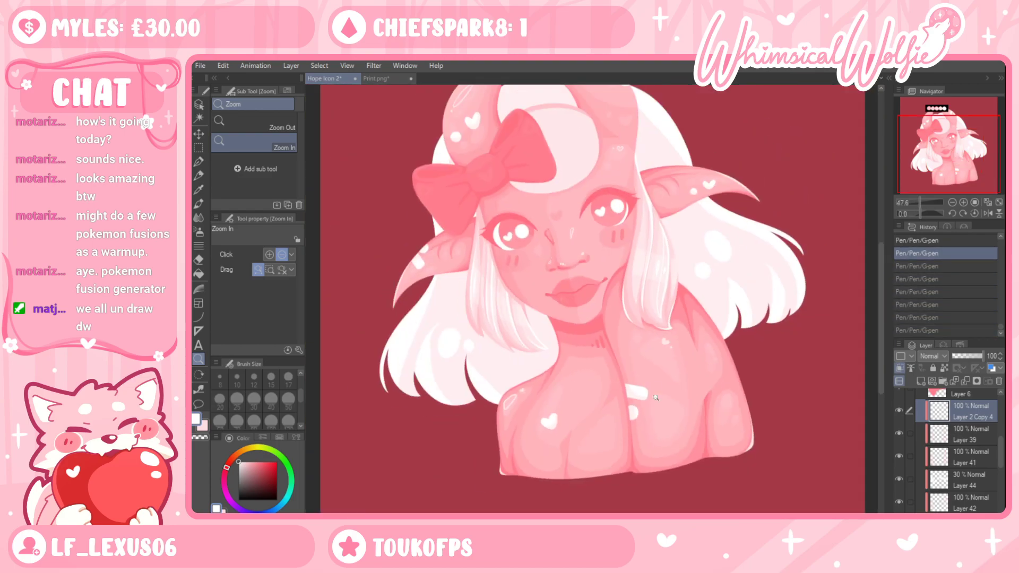
Draw a white strand highlight from the middle of the ear-side hair lock toward its root with the G-pen, on the layer beneath Layer 42
scroll(679, 340, "up", 2)
scroll(678, 356, "down", 1)
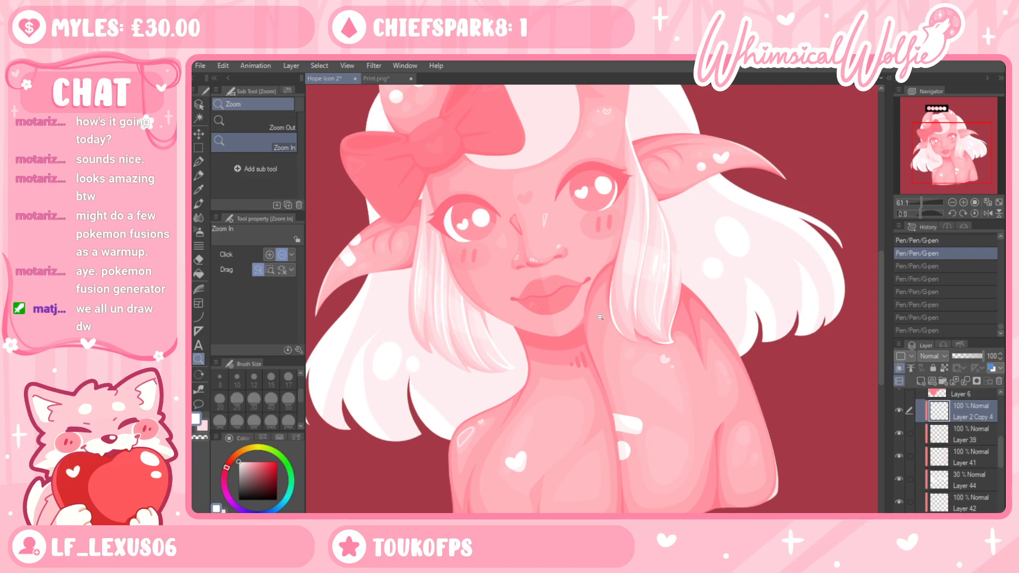
scroll(531, 276, "up", 4)
scroll(976, 482, "down", 1)
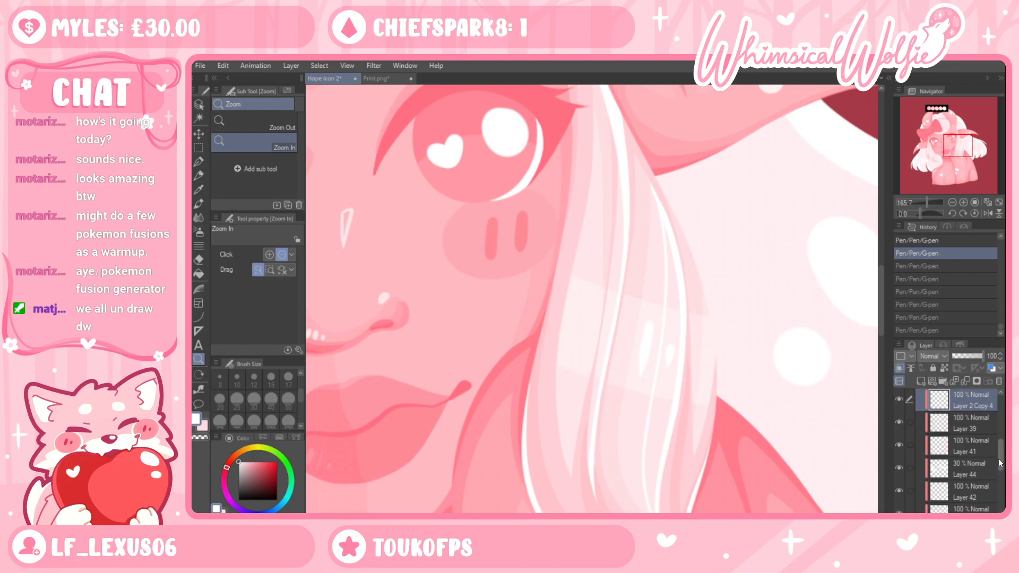
left_click(899, 507)
left_click(960, 505)
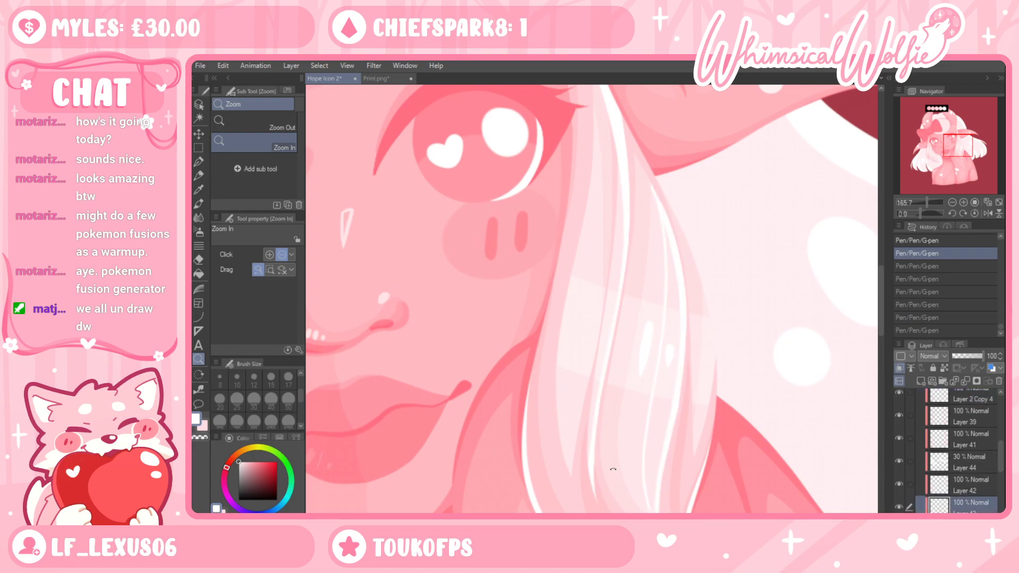
key("shift+space")
left_click_drag(621, 470, 466, 416)
left_click(198, 161)
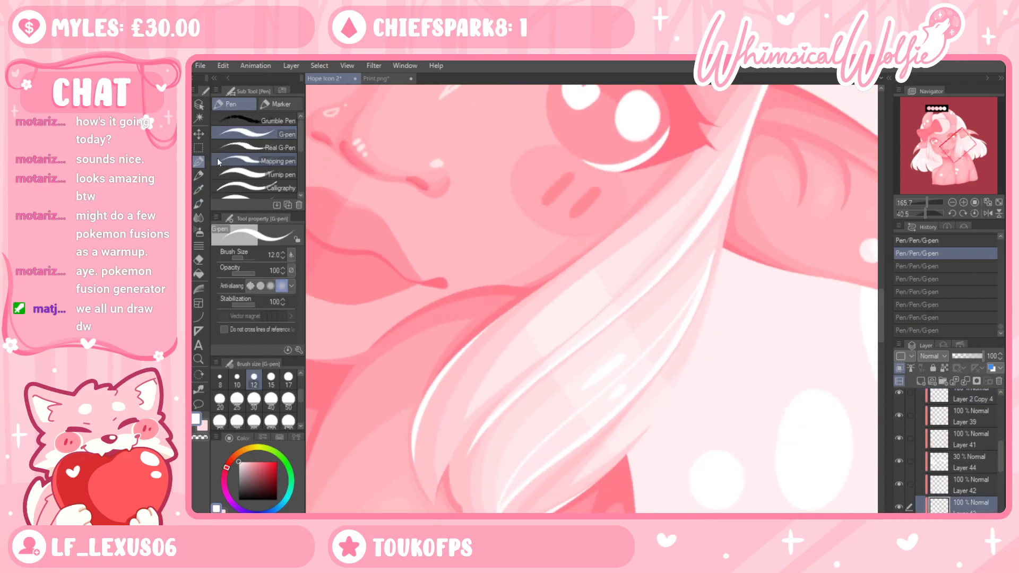
mouse_move(524, 367)
left_mouse_down()
mouse_move(662, 243)
mouse_move(727, 158)
left_mouse_up()
Trim the new white strand highlight near the lock's root with the Hard eraser at size 15
left_click(199, 359)
left_click_drag(448, 343, 612, 346)
left_click_drag(705, 352, 668, 405)
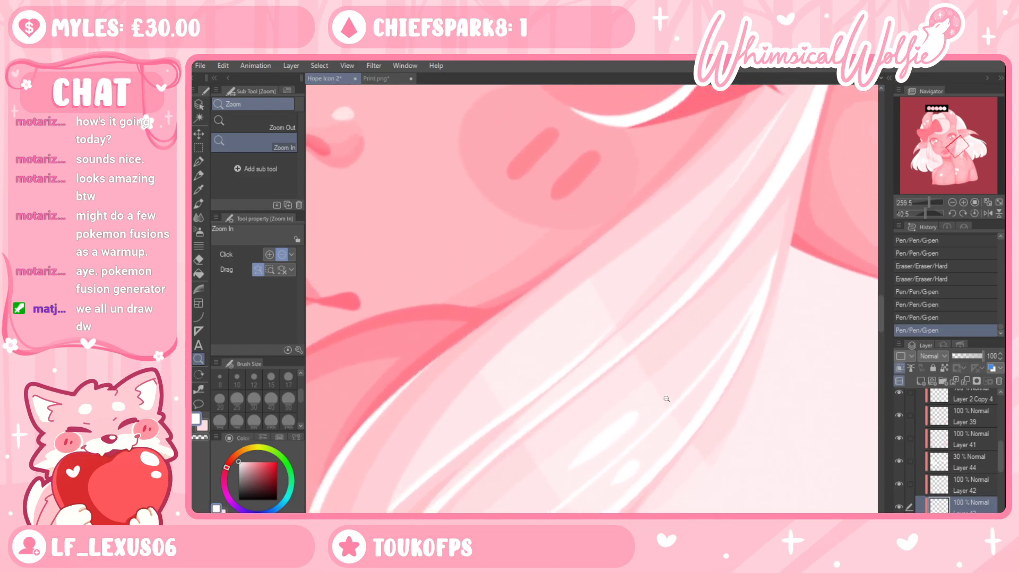
key("e")
left_click_drag(780, 96, 788, 99)
left_click_drag(788, 99, 770, 114)
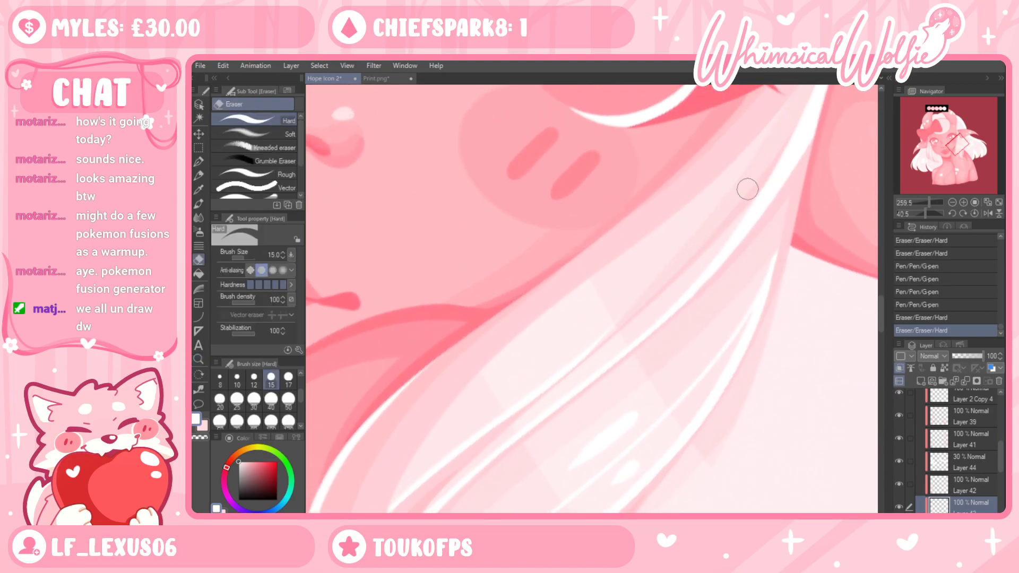
Thin the strands on Layer 42 toward the lock's root with the Hard eraser at size 15
left_click(898, 484)
left_click(898, 484)
left_click(955, 483)
left_click_drag(614, 325, 733, 189)
left_click_drag(680, 265, 760, 164)
left_click_drag(723, 210, 764, 161)
mouse_move(756, 164)
left_mouse_down()
mouse_move(677, 255)
mouse_move(735, 177)
left_mouse_up()
left_click_drag(662, 266, 749, 137)
left_click_drag(671, 249, 744, 195)
key("ctrl+z")
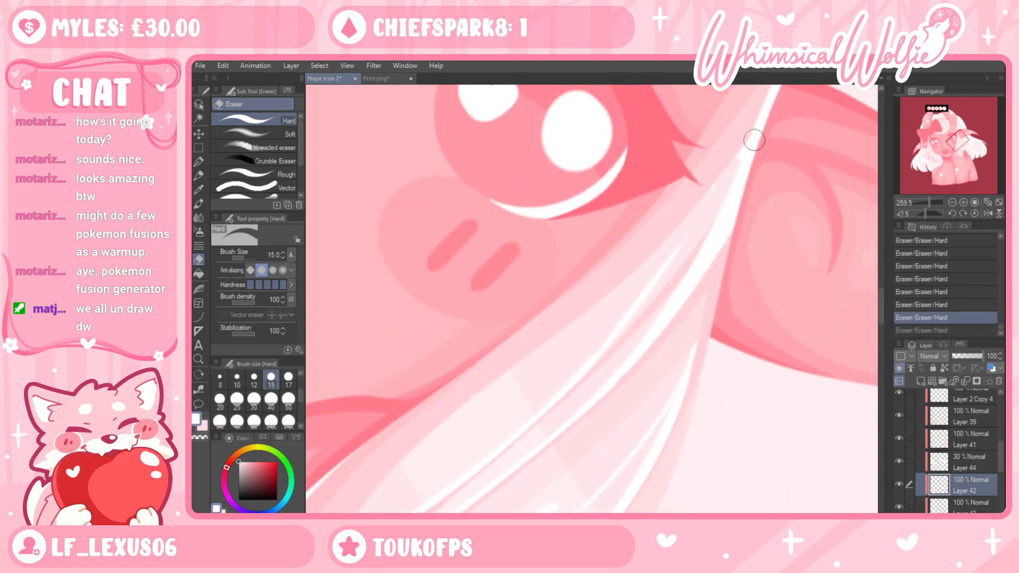
left_click_drag(669, 250, 743, 155)
left_click_drag(788, 389, 835, 310)
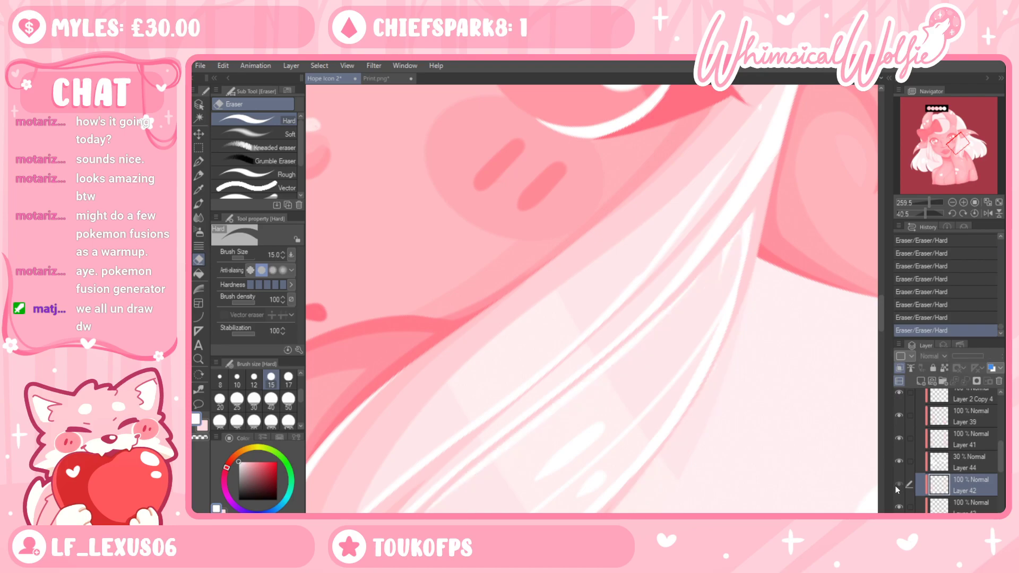
Hide Layer 42 and trim the white strand near the root on the layer beneath it with the Hard eraser
left_click(938, 466)
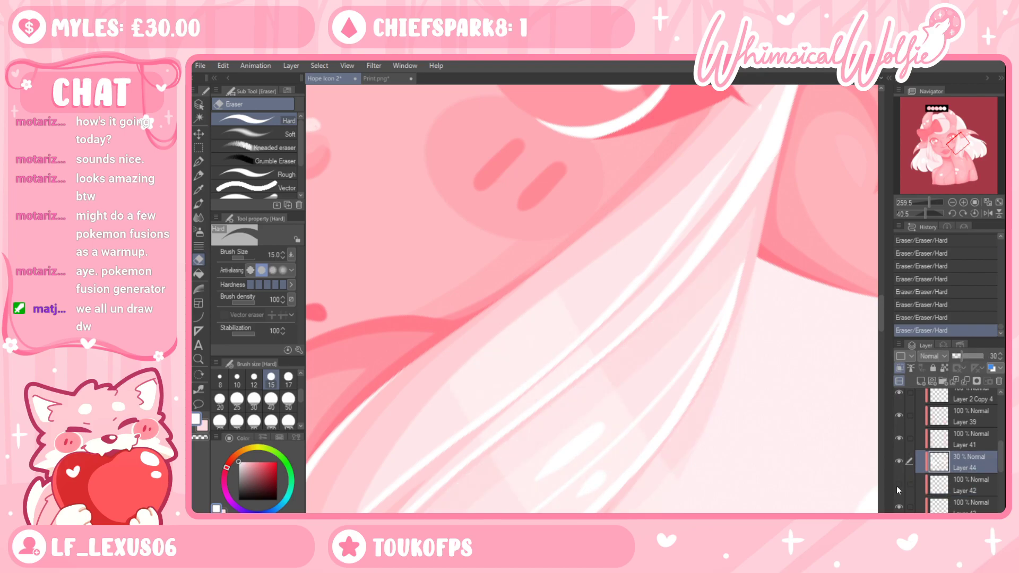
left_click(938, 504)
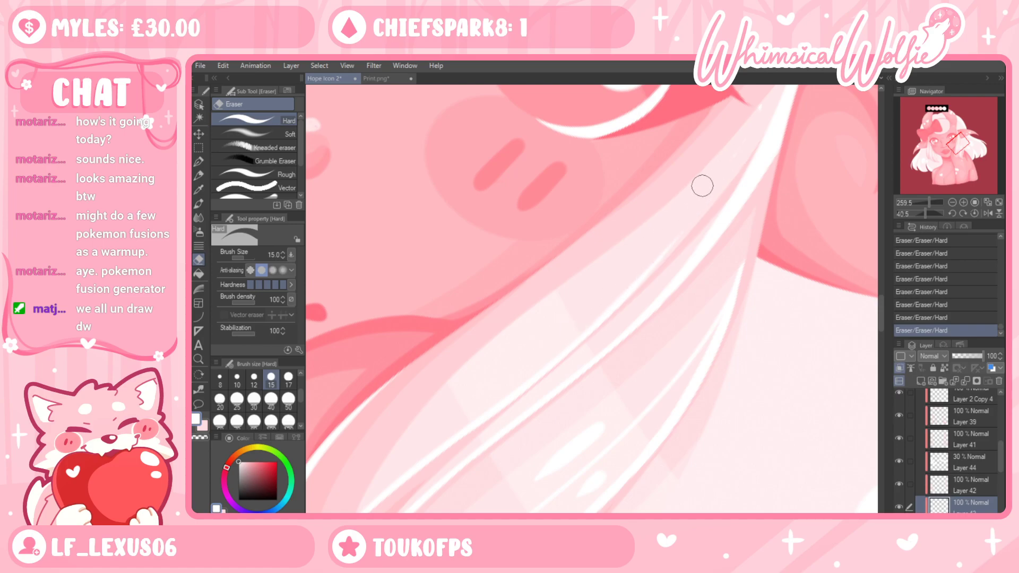
left_click_drag(750, 160, 700, 247)
left_click_drag(697, 305, 739, 223)
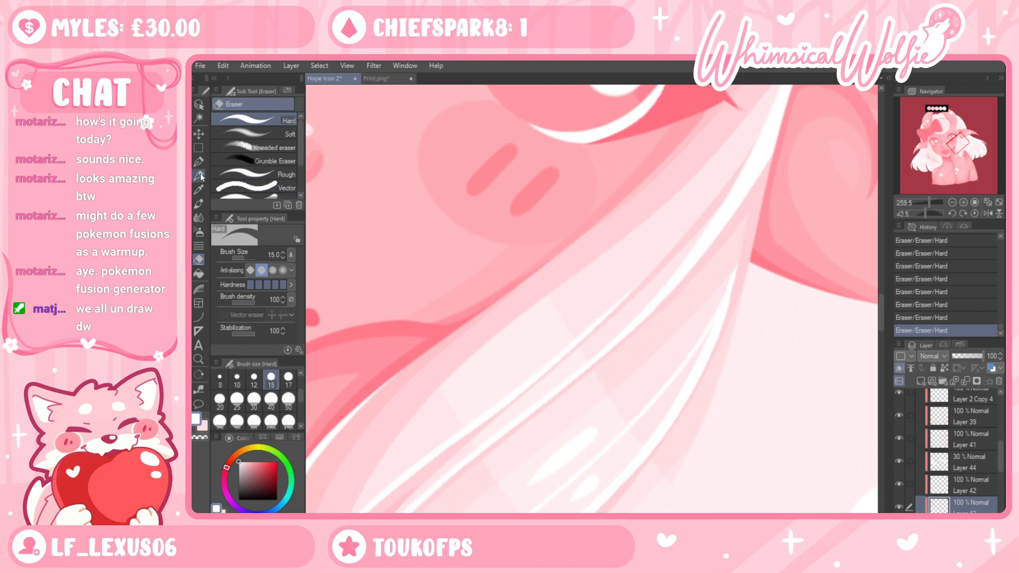
Redraw a long white strand highlight from the middle of the lock up to its root with the G-pen at size 12
key("p")
mouse_move(636, 334)
left_mouse_down()
mouse_move(601, 372)
mouse_move(645, 270)
left_mouse_up()
key("ctrl+z")
mouse_move(572, 349)
left_mouse_down()
mouse_move(668, 238)
mouse_move(728, 135)
left_mouse_up()
key("ctrl+z")
mouse_move(535, 384)
left_mouse_down()
mouse_move(695, 200)
mouse_move(752, 103)
left_mouse_up()
left_click_drag(792, 452, 886, 334)
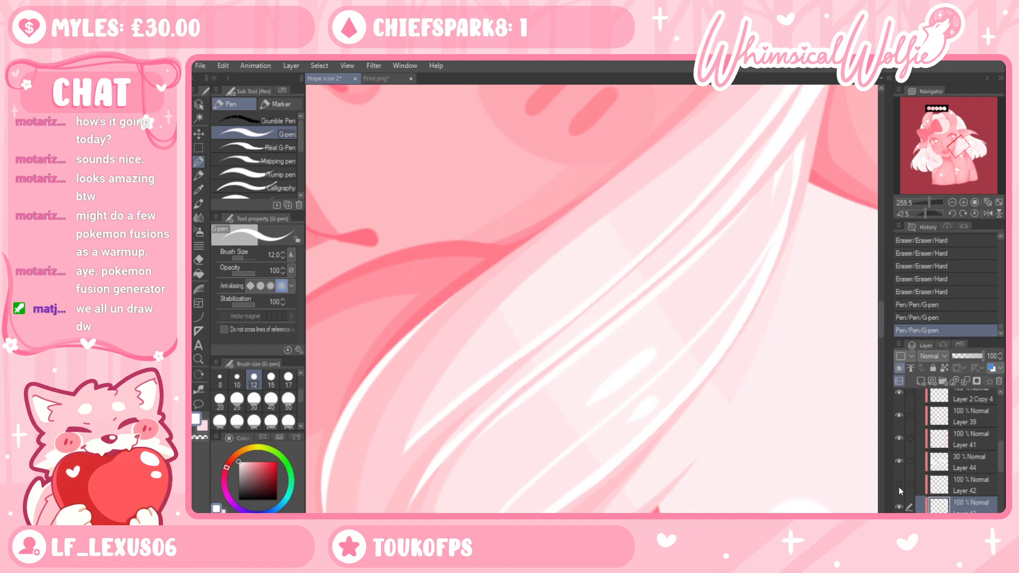
Paint broad light pink strokes along the lock toward its root on Layer 42, using a sampled hair color and the G-pen at size 30
left_click(913, 486)
left_click(199, 190)
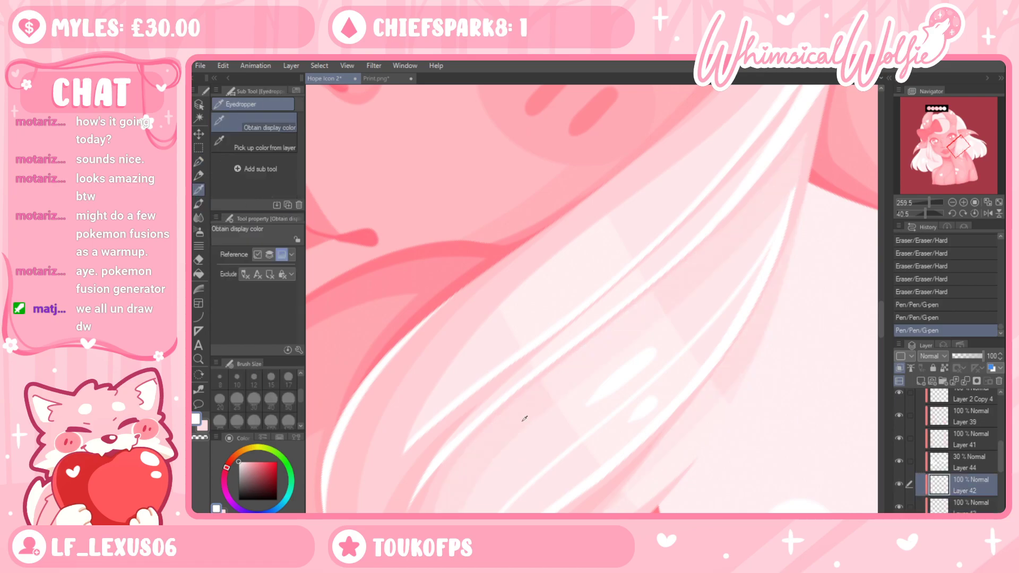
left_click(199, 162)
scroll(430, 314, "up", 1)
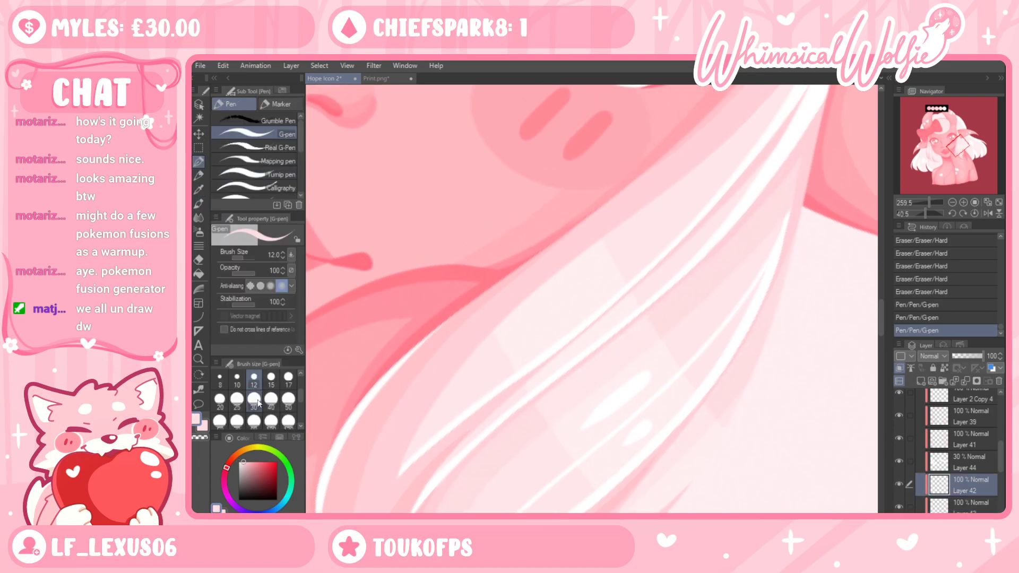
left_click_drag(448, 410, 419, 428)
key("ctrl+z")
left_click_drag(392, 478, 472, 369)
key("ctrl+z")
left_click_drag(391, 457, 769, 78)
left_click_drag(722, 261, 625, 388)
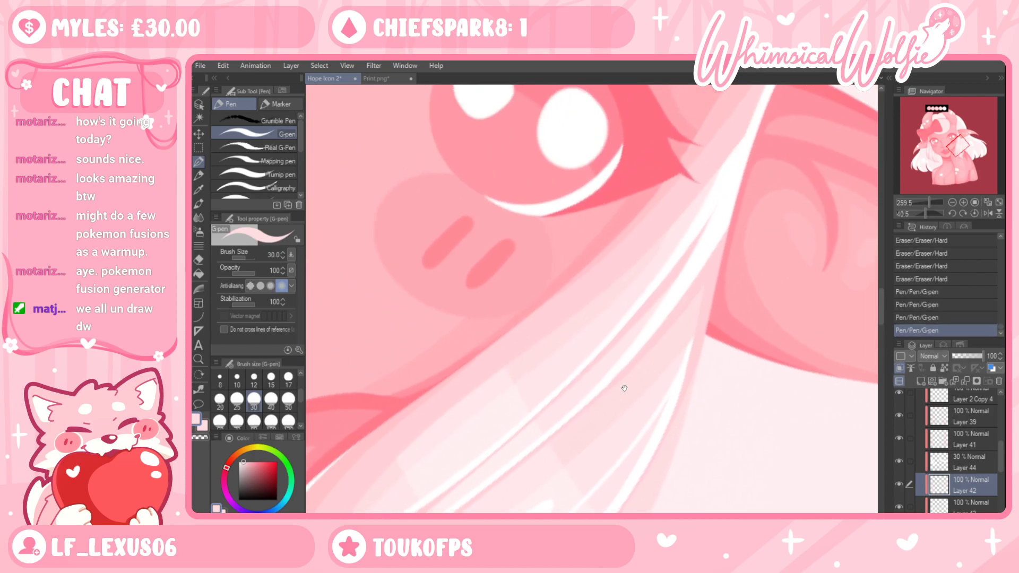
mouse_move(600, 303)
left_mouse_down()
mouse_move(697, 195)
mouse_move(747, 119)
left_mouse_up()
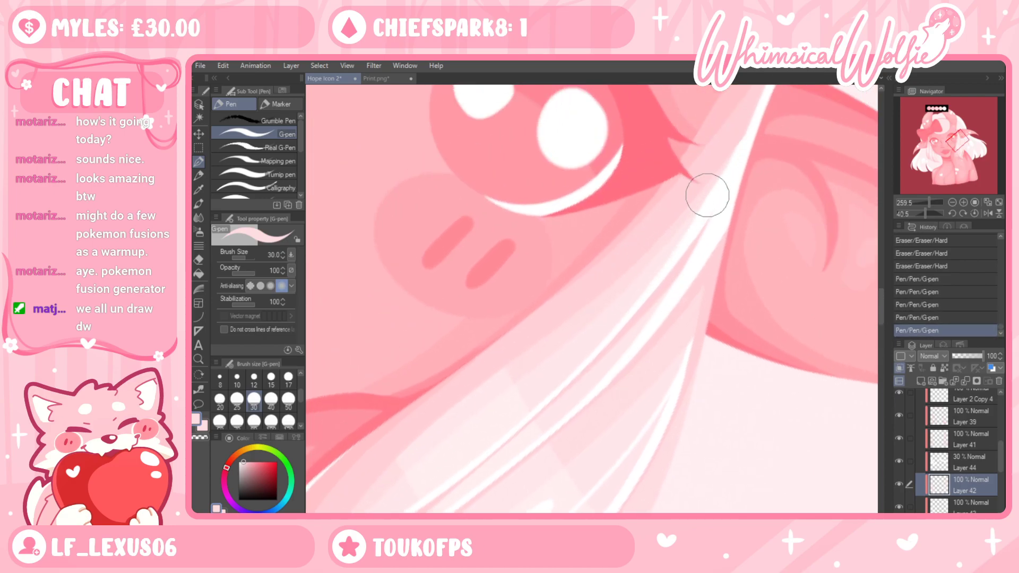
Erase excess of the light pink strokes near the lock's root with the Hard eraser at size 15
key("e")
left_click_drag(656, 268, 757, 119)
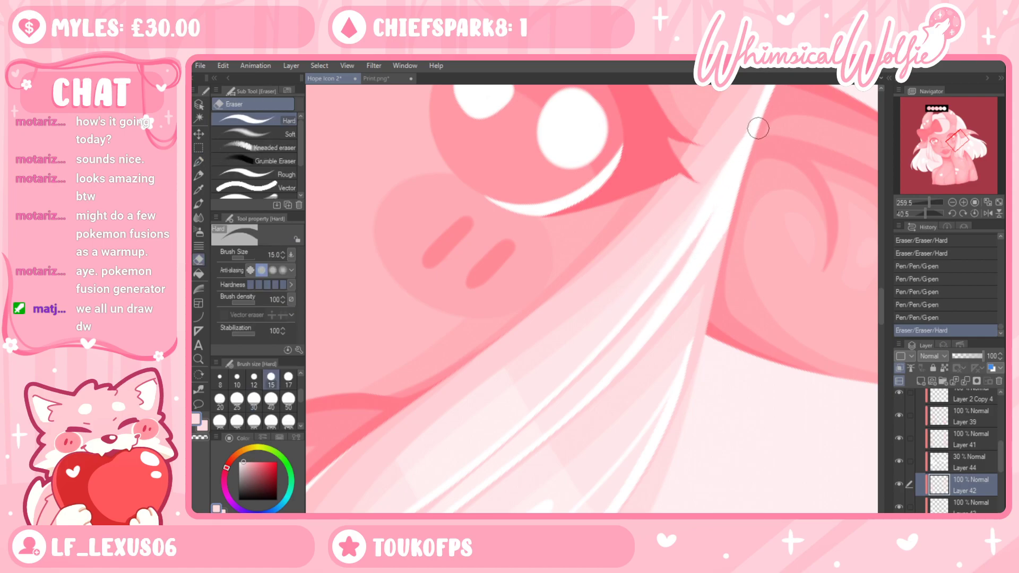
left_click_drag(684, 234, 752, 120)
key("ctrl+at")
left_click(199, 359)
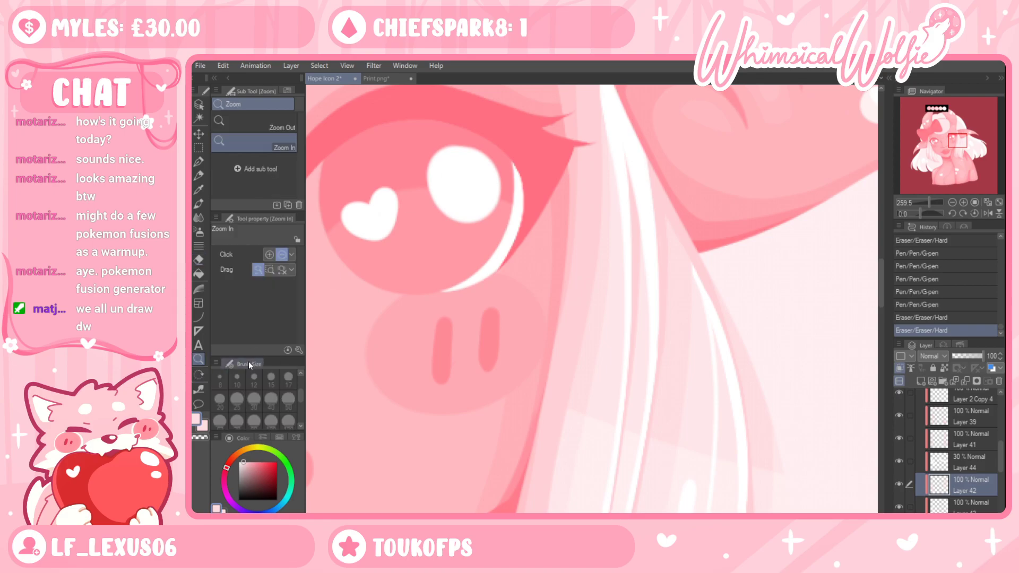
left_click_drag(693, 330, 643, 357)
left_click_drag(758, 363, 747, 364)
left_click_drag(703, 478, 731, 407)
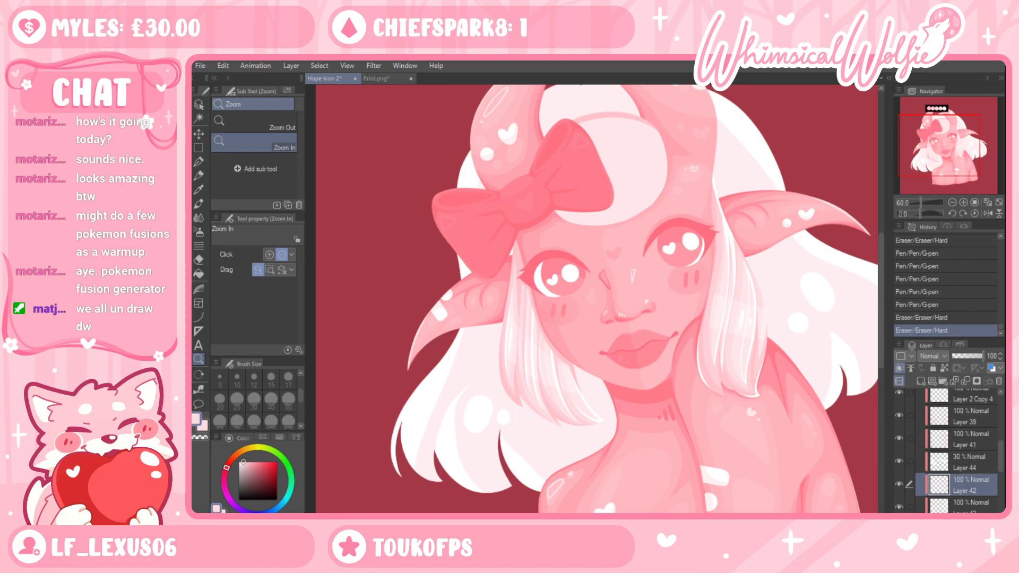
Extend the white edge highlight up the root of the lock beside the ear on Layer 2 Copy 4 with the G-pen at size 10
left_click_drag(778, 261, 758, 339)
left_click(661, 152)
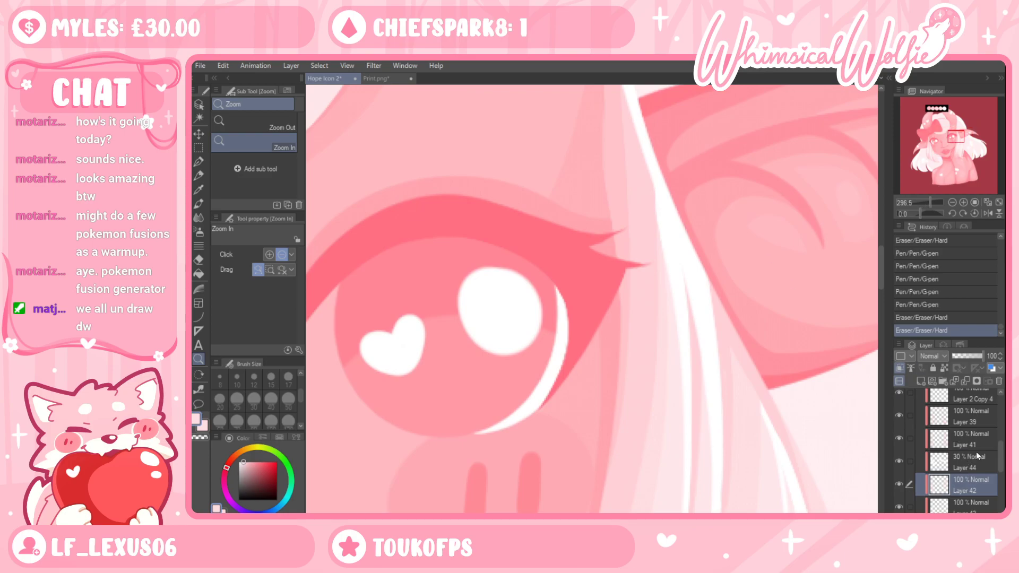
scroll(961, 436, "up", 2)
left_click(962, 436)
left_click(898, 432)
left_click(898, 431)
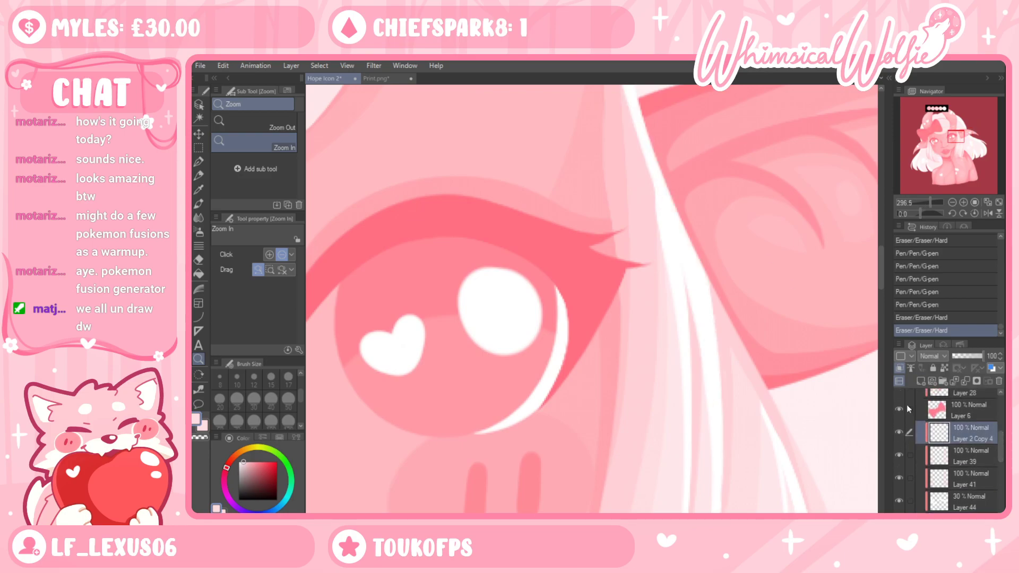
left_click(204, 164)
left_click(254, 378)
left_click(237, 378)
mouse_move(655, 168)
left_mouse_down()
mouse_move(665, 230)
mouse_move(629, 95)
left_mouse_up()
left_click_drag(652, 183, 637, 122)
key("ctrl+z")
mouse_move(653, 171)
left_mouse_down()
mouse_move(661, 225)
mouse_move(641, 136)
left_mouse_up()
left_click_drag(689, 215, 659, 328)
left_click_drag(621, 280, 601, 205)
left_click(198, 359)
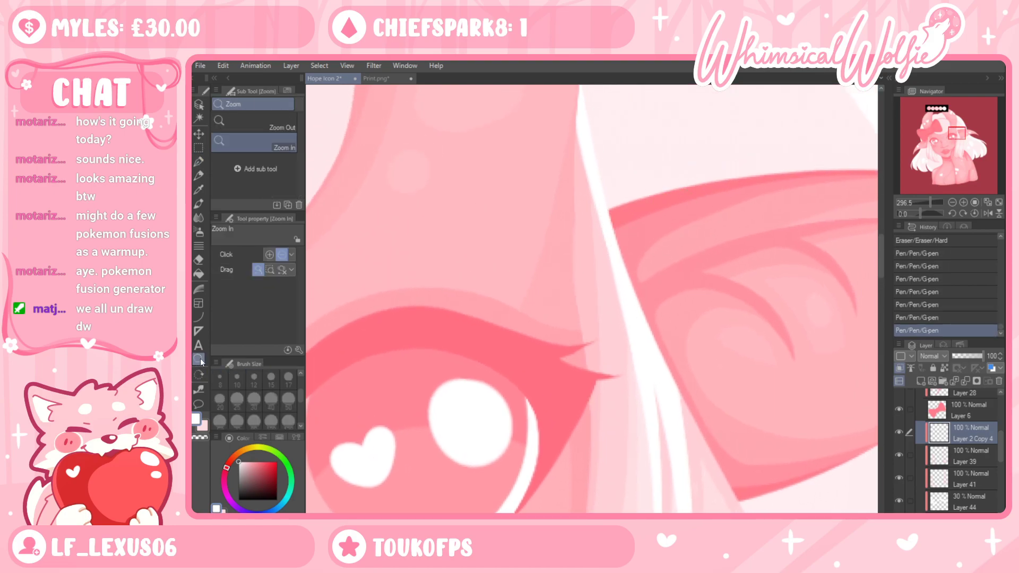
Draw small white glints on a middle strand of the bow-side hair lock with the G-pen at size 10
left_click_drag(666, 300, 621, 316)
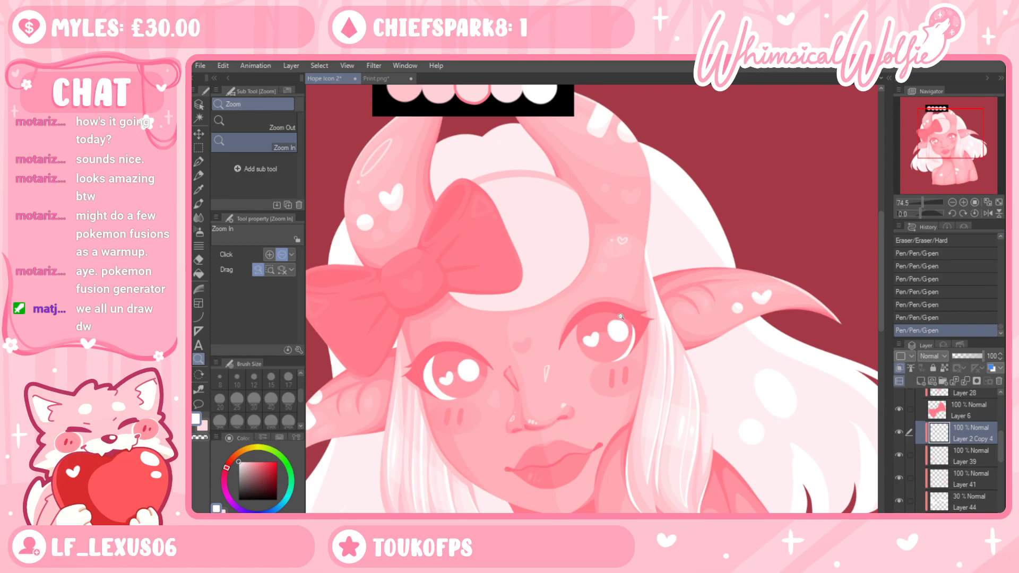
left_click_drag(690, 365, 714, 400)
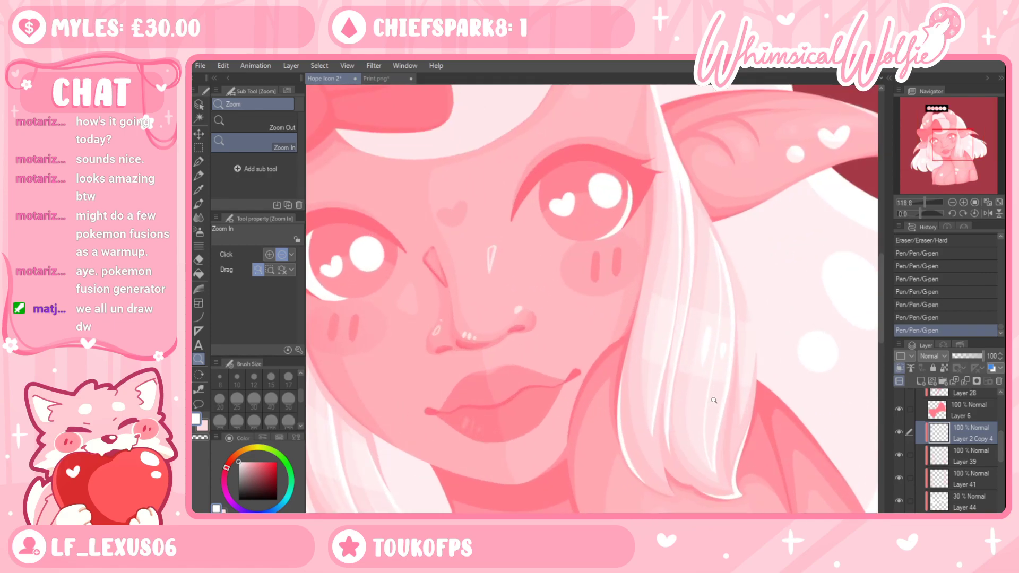
left_click_drag(411, 449, 575, 310)
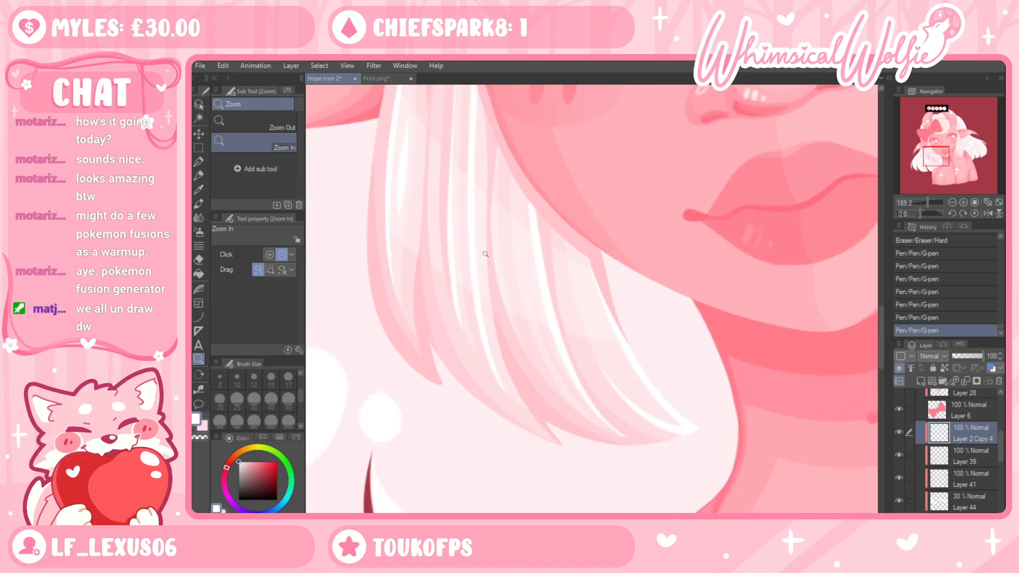
left_click(198, 162)
left_click_drag(513, 235, 517, 286)
key("ctrl+z")
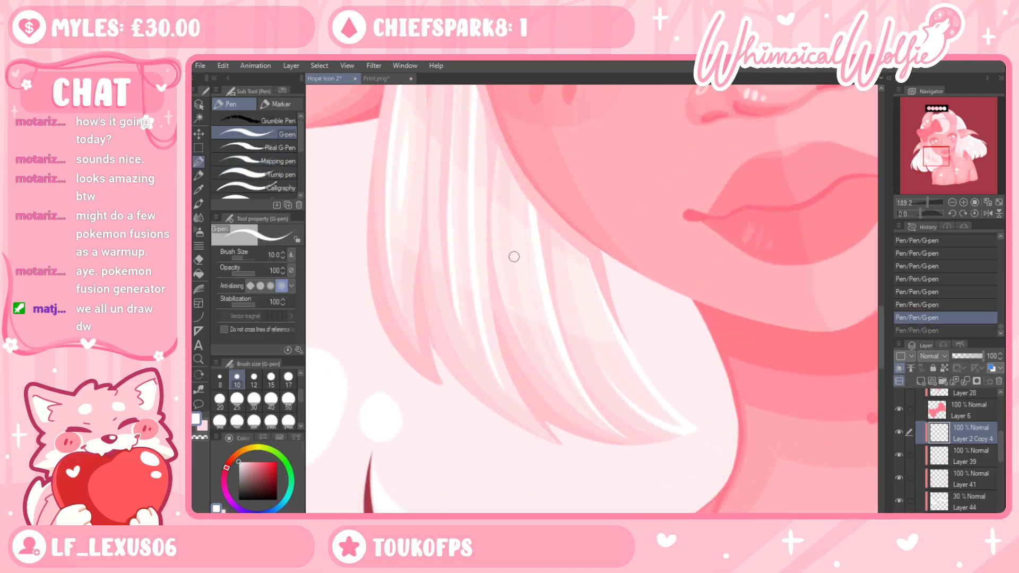
left_click_drag(512, 245, 519, 294)
key("ctrl+z")
left_click_drag(503, 242, 510, 270)
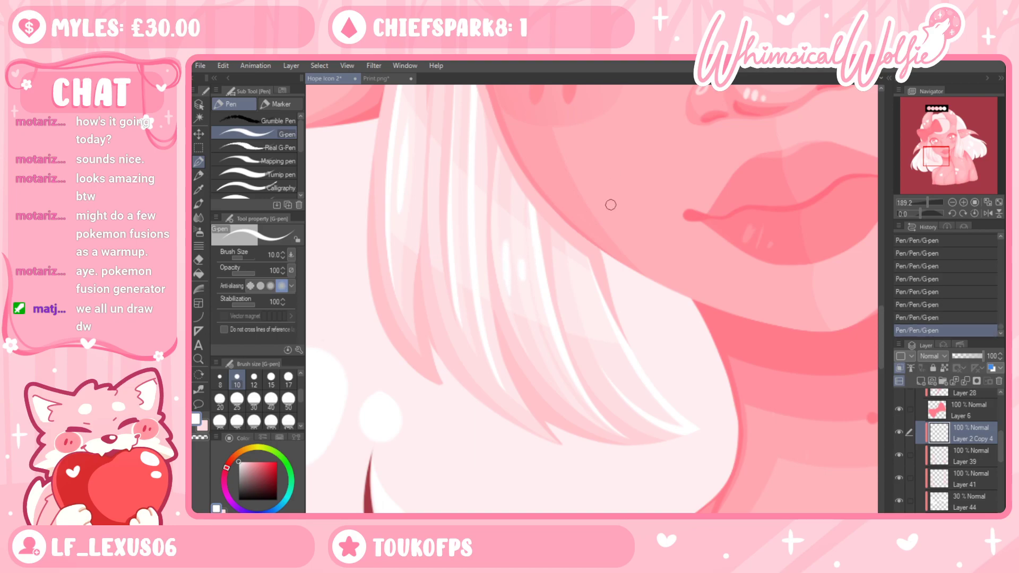
Draw more small white glints on the bow-side lock's strand closest to the chin, undoing unwanted strokes
left_click_drag(570, 277, 579, 324)
key("ctrl+z")
mouse_move(586, 297)
left_mouse_down()
mouse_move(590, 307)
mouse_move(586, 297)
left_mouse_up()
key("ctrl+z")
Draw two short white glints on the cheek-side strand of the opposite hair lock with the G-pen at size 10
left_click(198, 359)
left_click_drag(589, 345, 722, 417)
left_click_drag(729, 319, 738, 276)
left_click(198, 162)
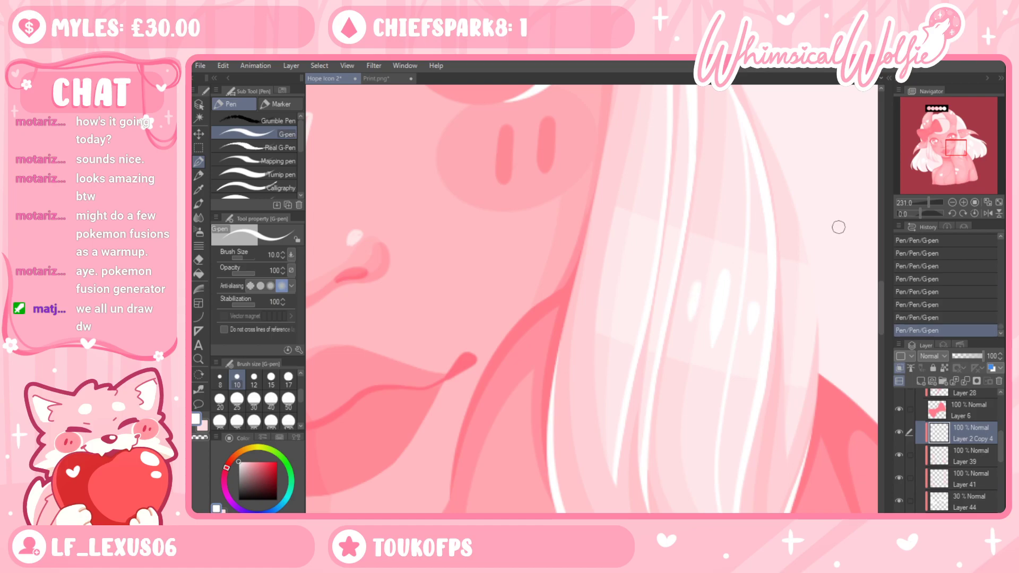
key("ctrl+z")
left_click_drag(638, 265, 629, 298)
left_click_drag(614, 261, 610, 299)
Compare the lock with and without the new cheek-side glints by repeatedly undoing and redoing them
key("ctrl+z")
key("ctrl+y")
key("ctrl+z")
key("ctrl+z")
key("ctrl+y")
key("ctrl+y")
key("ctrl+z")
key("ctrl+y")
key("ctrl+z")
key("ctrl+y")
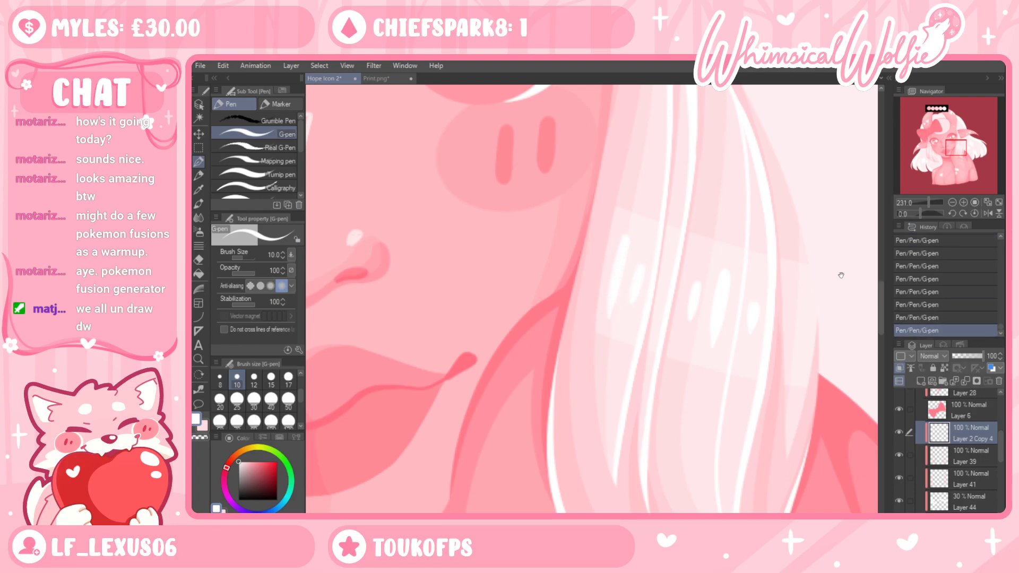
Add tiny white dots beside the glints on the bow-side hair lock with the G-pen at size 10
left_click(200, 359)
left_click_drag(787, 325, 747, 385)
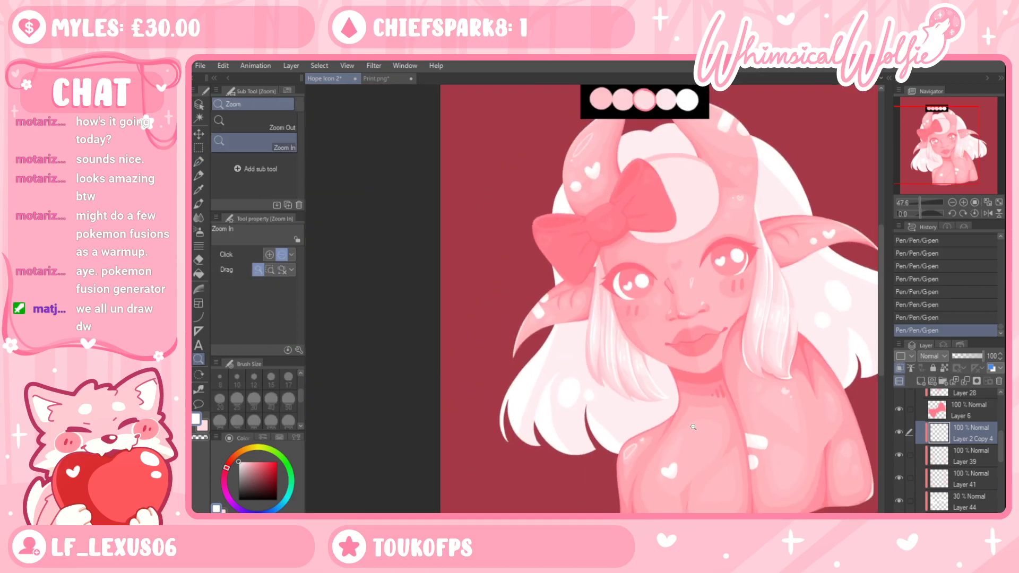
left_click_drag(693, 427, 670, 352)
left_click(198, 161)
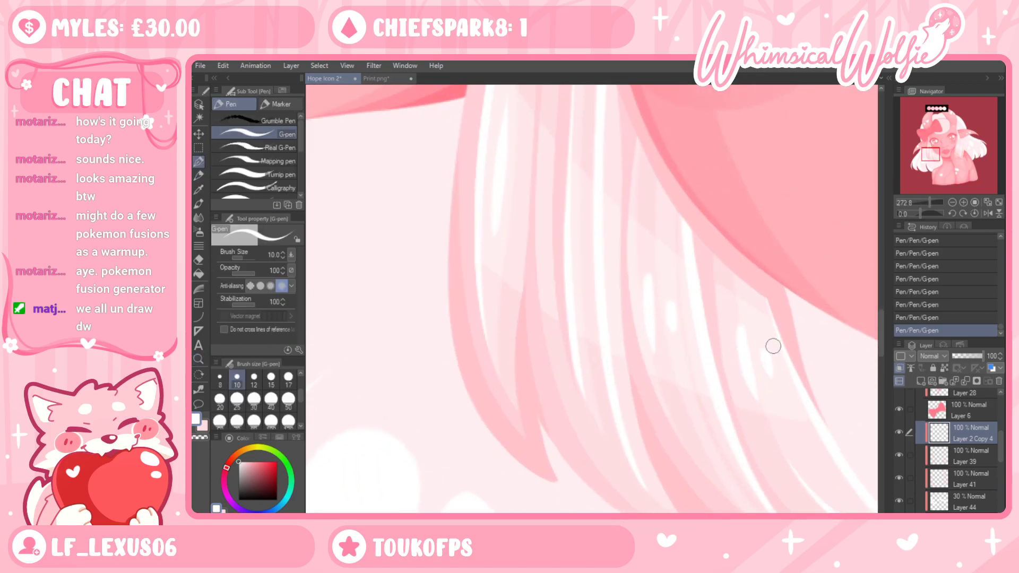
left_click(669, 270)
key("ctrl+z")
key("ctrl+z")
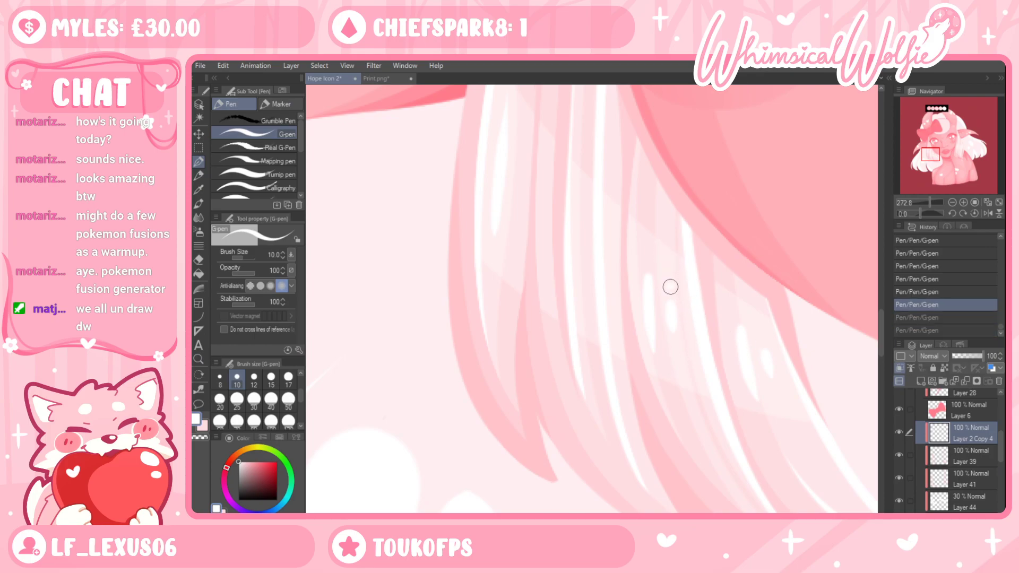
key("ctrl+y")
key("ctrl+y")
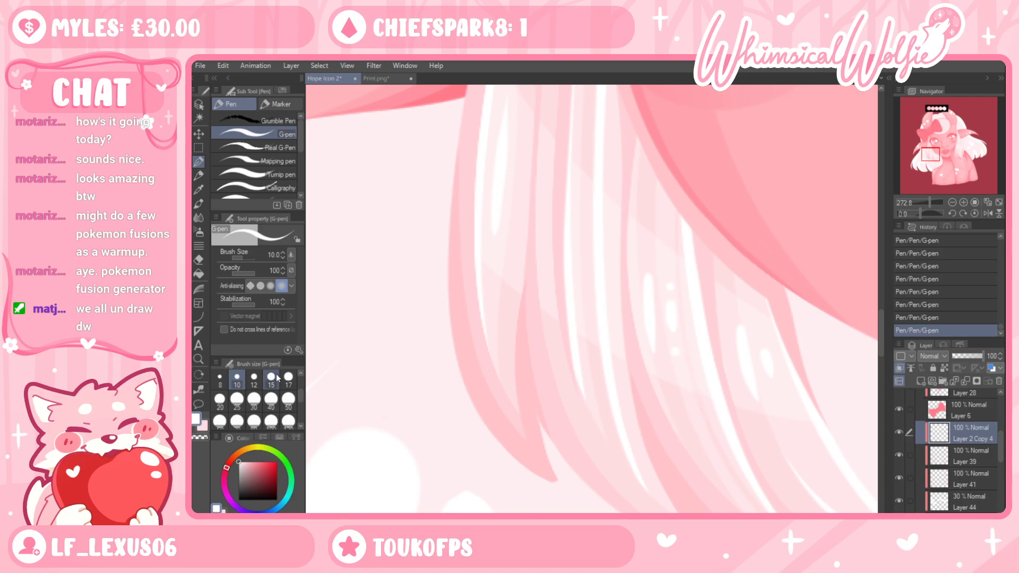
Check the hair glints against the Print.png reference illustration, and return to the Hope Icon 2 drawing
left_click(198, 359)
left_click_drag(578, 334, 631, 370)
mouse_move(752, 373)
left_mouse_down()
mouse_move(658, 383)
mouse_move(743, 386)
left_mouse_up()
key("ctrl+z")
key("ctrl+z")
left_click(380, 80)
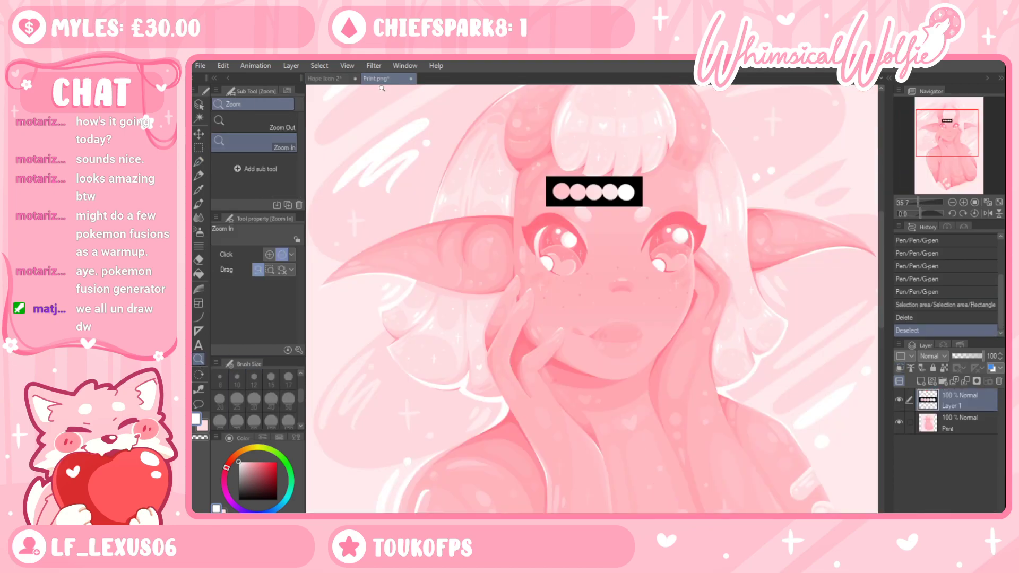
left_click(324, 78)
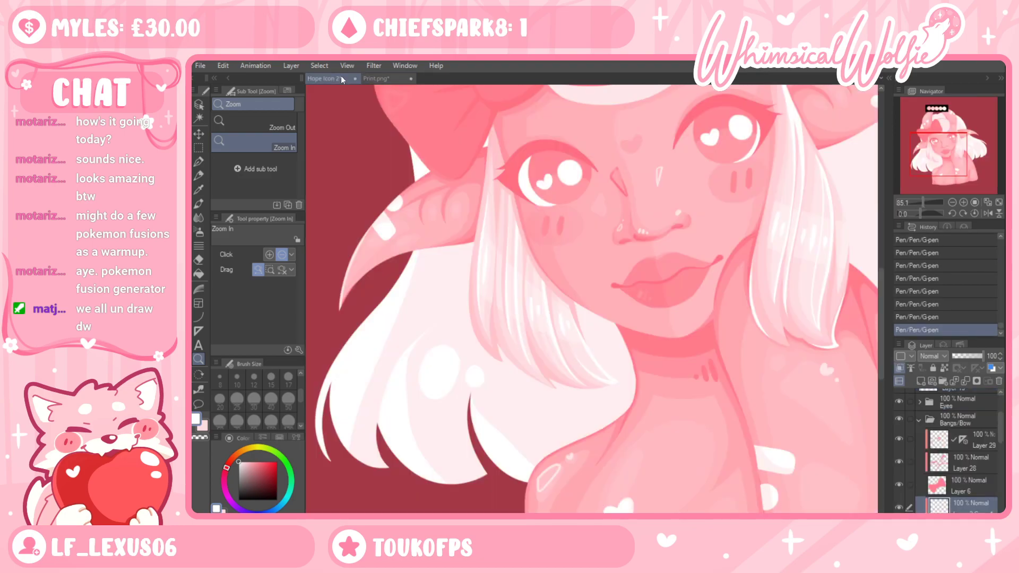
Draw a white highlight along the outer edge of the bow-side hair lock with the G-pen at size 15
left_click_drag(486, 202, 372, 413)
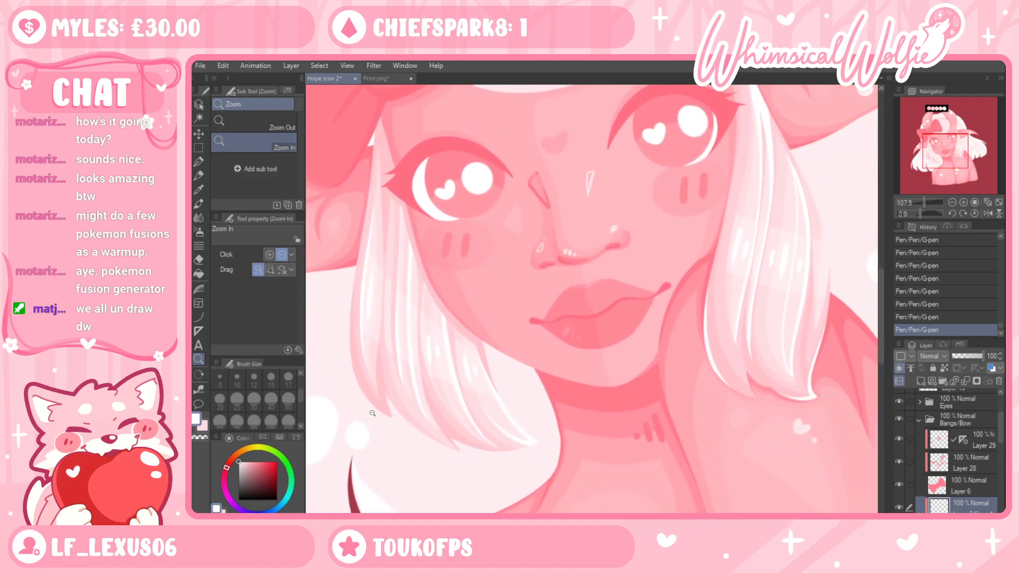
left_click(199, 161)
left_click_drag(418, 301, 498, 207)
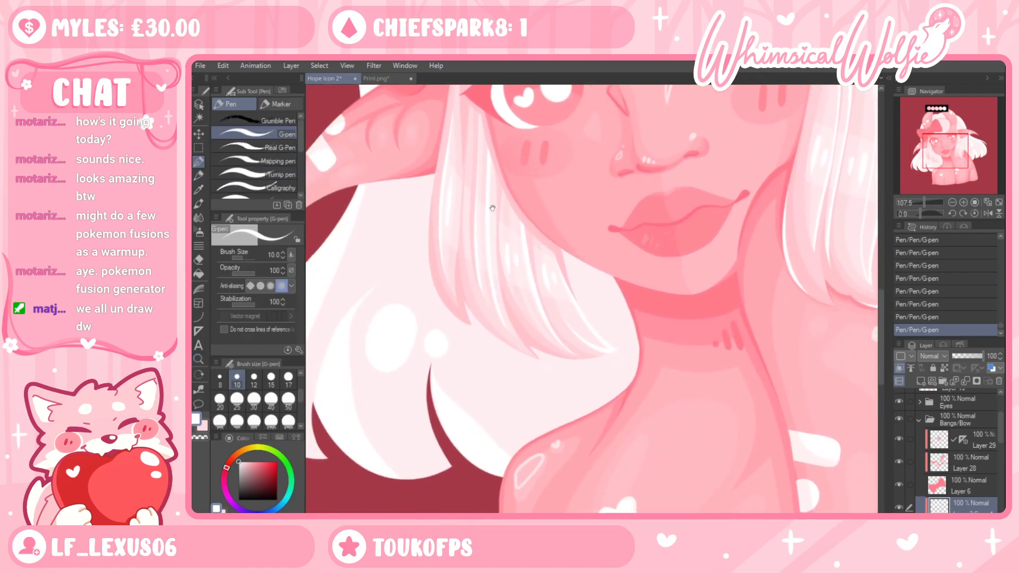
left_click(199, 359)
left_click(397, 286)
key("p")
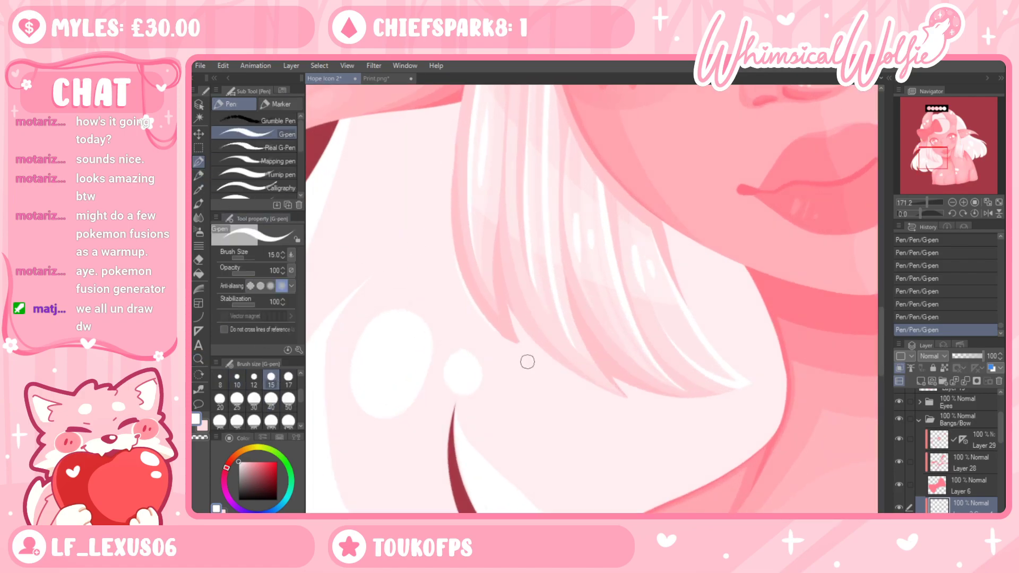
key("ctrl+z")
mouse_move(448, 195)
left_mouse_down()
mouse_move(456, 270)
mouse_move(490, 328)
mouse_move(528, 353)
left_mouse_up()
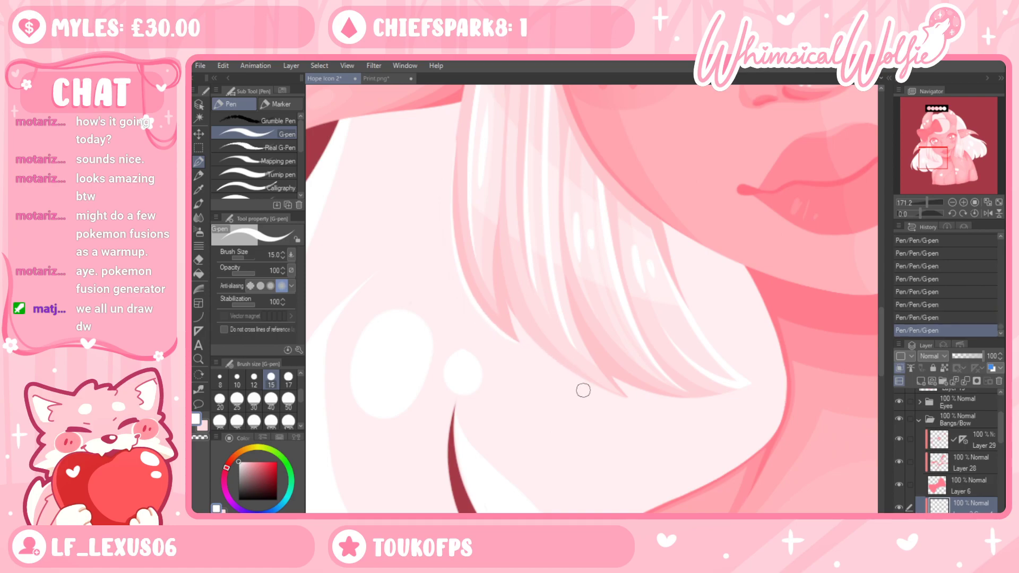
Trim the upper part of the bow-side lock's outer edge highlight with the Hard eraser at size 15
scroll(724, 296, "up", 3)
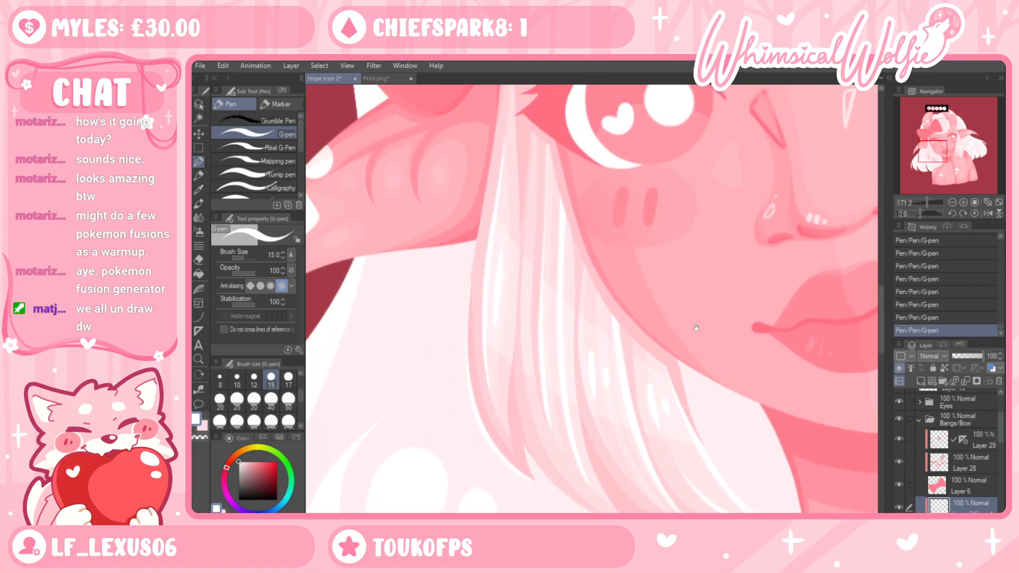
key("e")
left_click_drag(478, 444, 485, 337)
key("ctrl+z")
left_click_drag(482, 465, 491, 328)
left_click_drag(479, 404, 487, 334)
left_click_drag(482, 423, 487, 334)
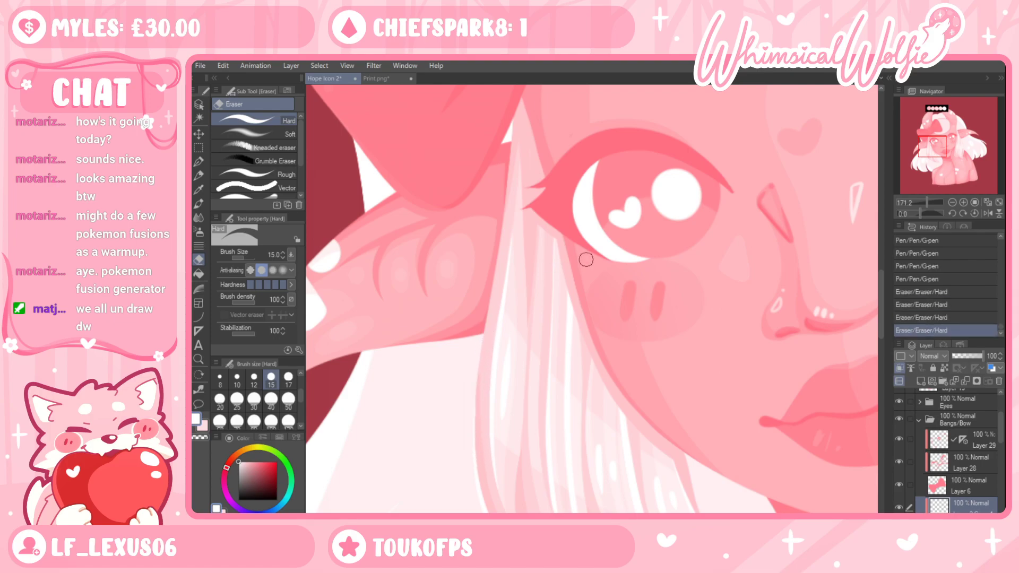
key("p")
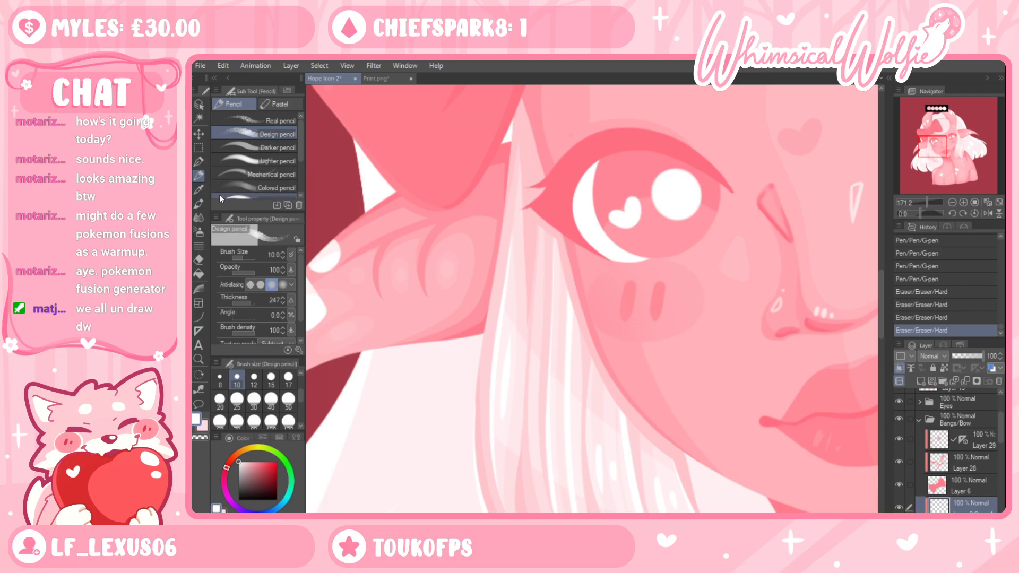
left_click_drag(628, 335, 621, 231)
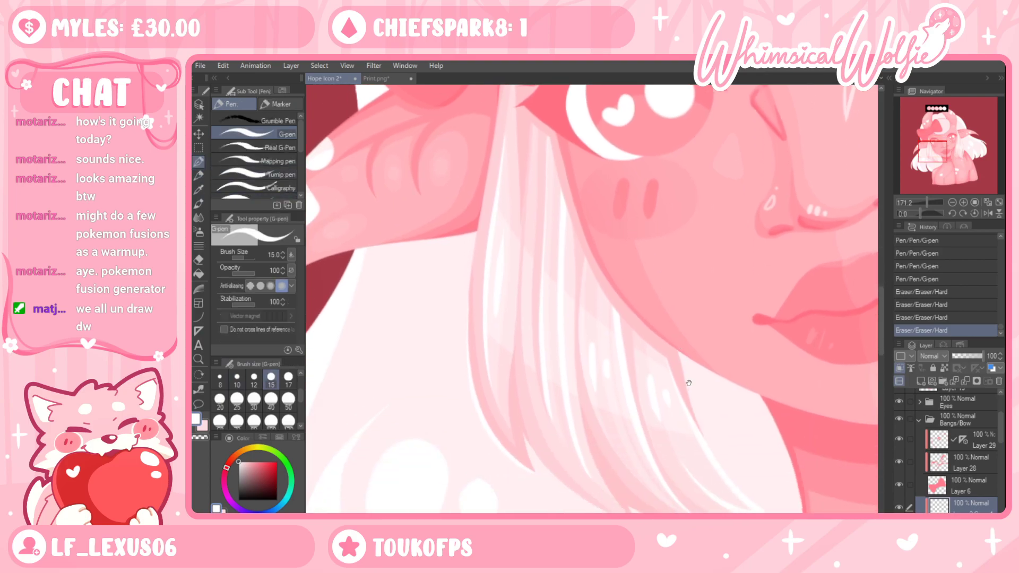
Move Layer 44 directly above Layer 2 Copy 4, comparing the hair locks with other layer orders
left_click(199, 360)
left_click_drag(637, 370, 520, 349)
left_click_drag(1000, 434, 963, 425)
scroll(1001, 443, "down", 2)
left_click(973, 495)
left_click_drag(607, 342, 629, 318)
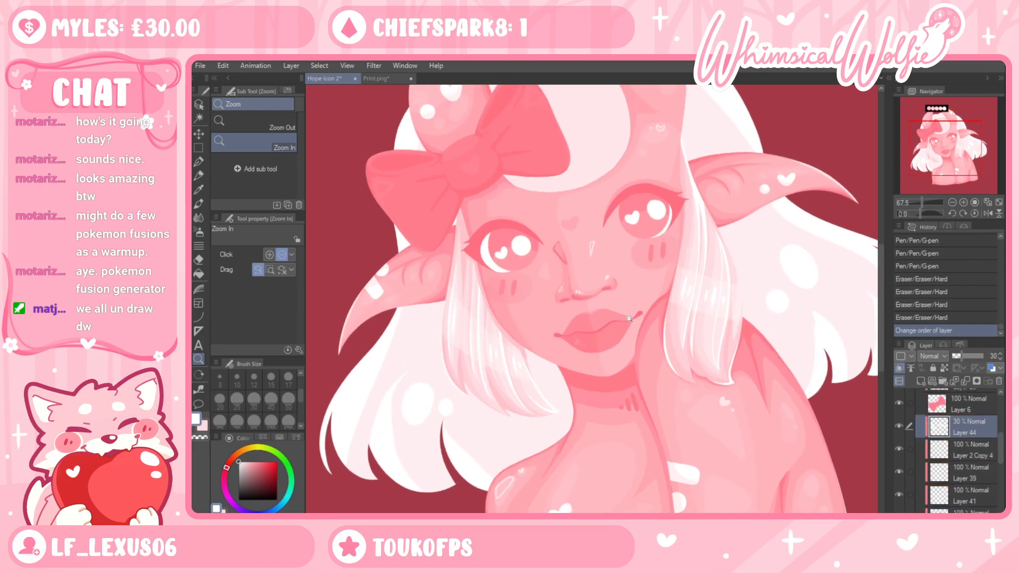
scroll(684, 403, "down", 2)
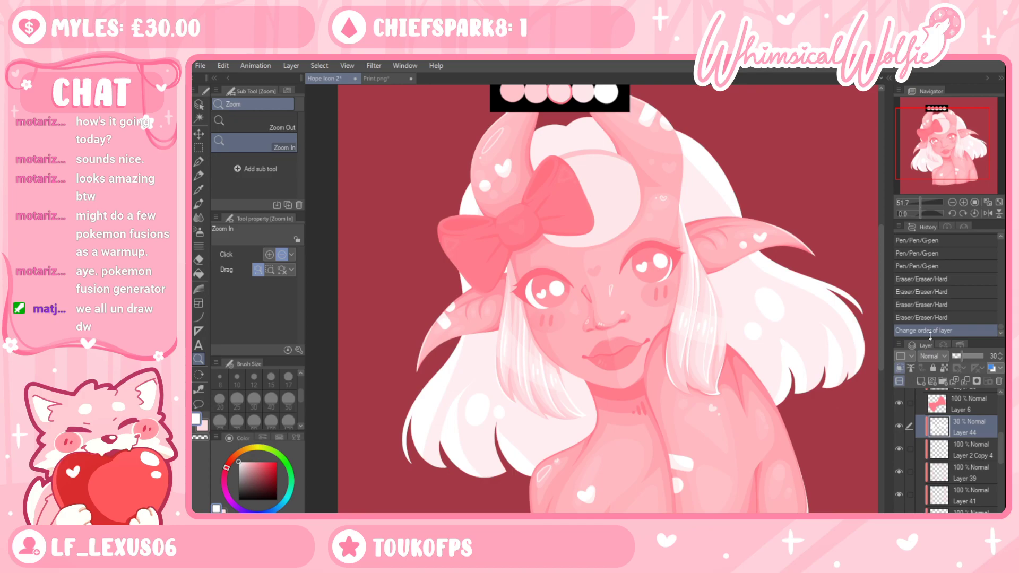
left_click(935, 322)
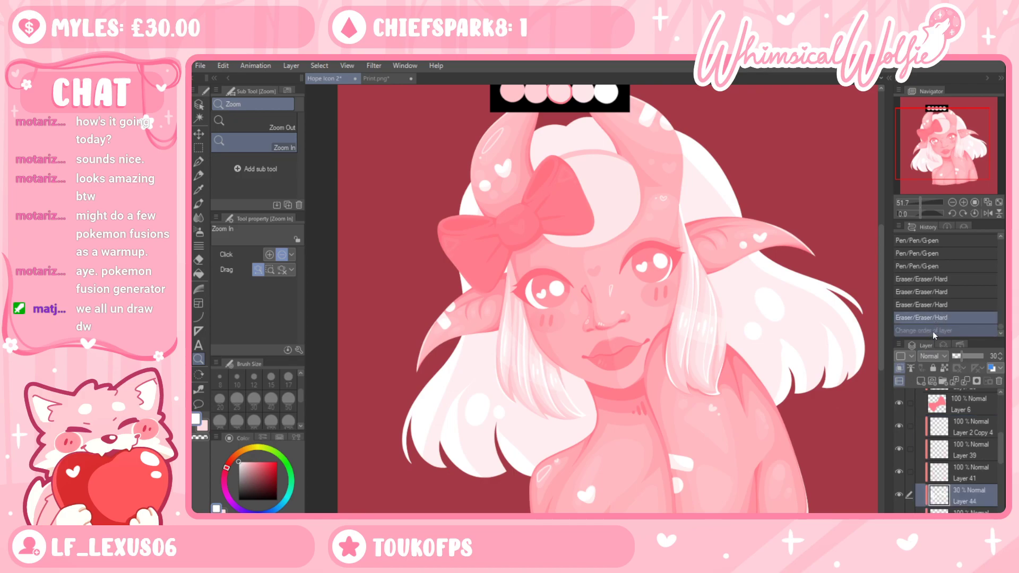
left_click(935, 330)
scroll(647, 345, "up", 4)
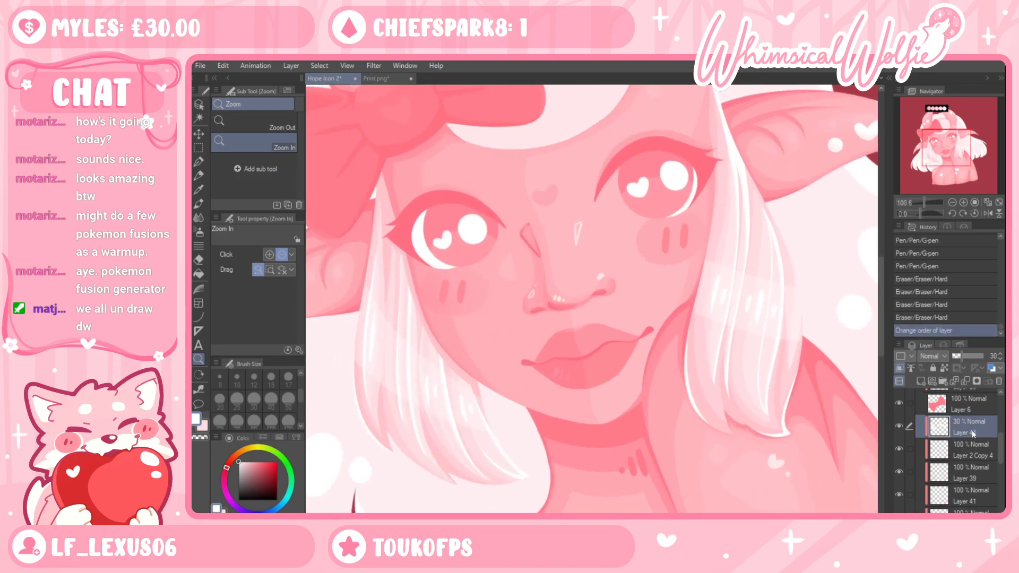
left_click_drag(973, 434, 962, 461)
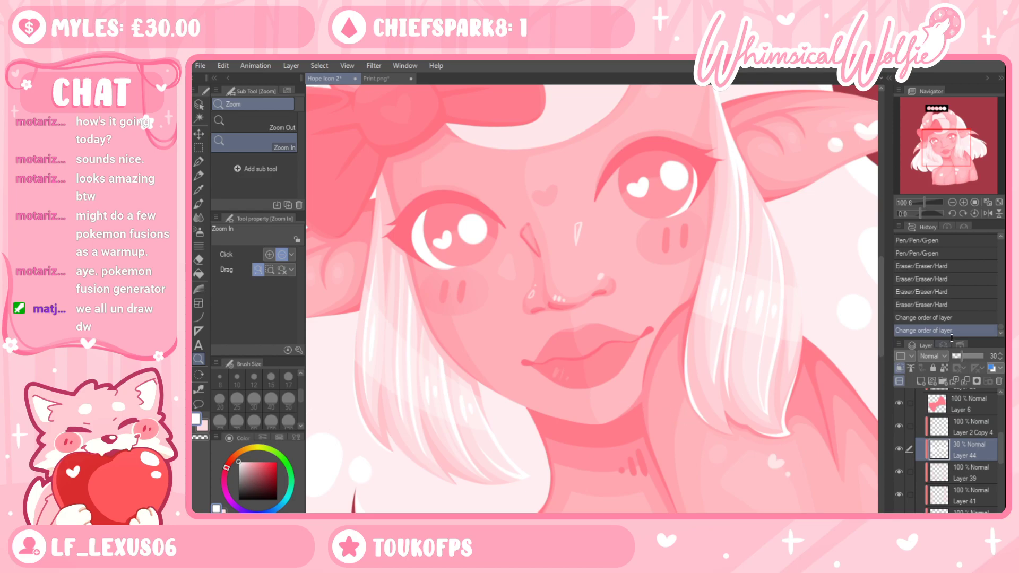
left_click(935, 321)
Hide and show Layer 2 Copy 4 and Layer 39 in turn, and sample a light pink with Layer 39 active
left_click(897, 448)
left_click(897, 449)
left_click(897, 472)
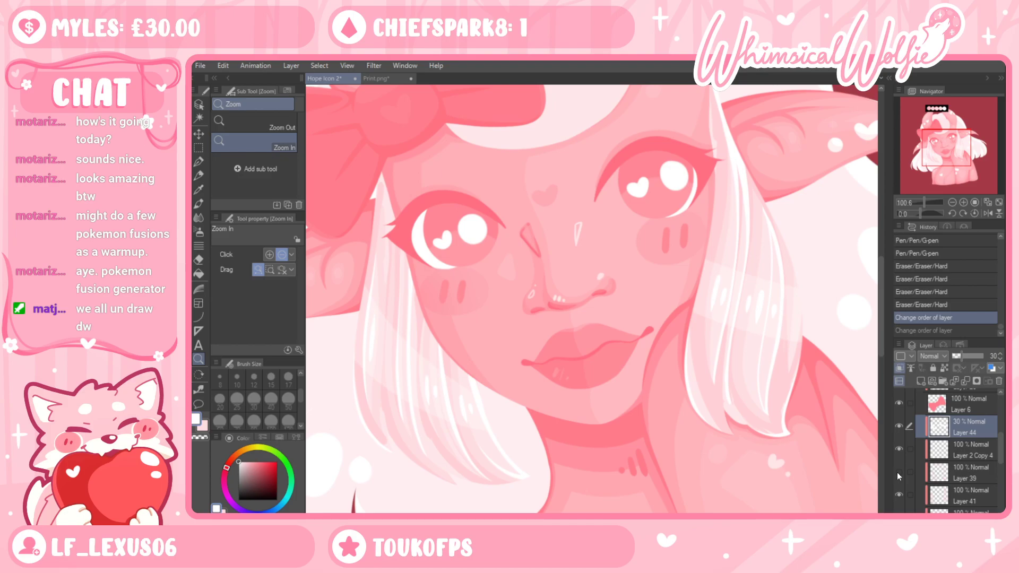
left_click(898, 472)
left_click(960, 472)
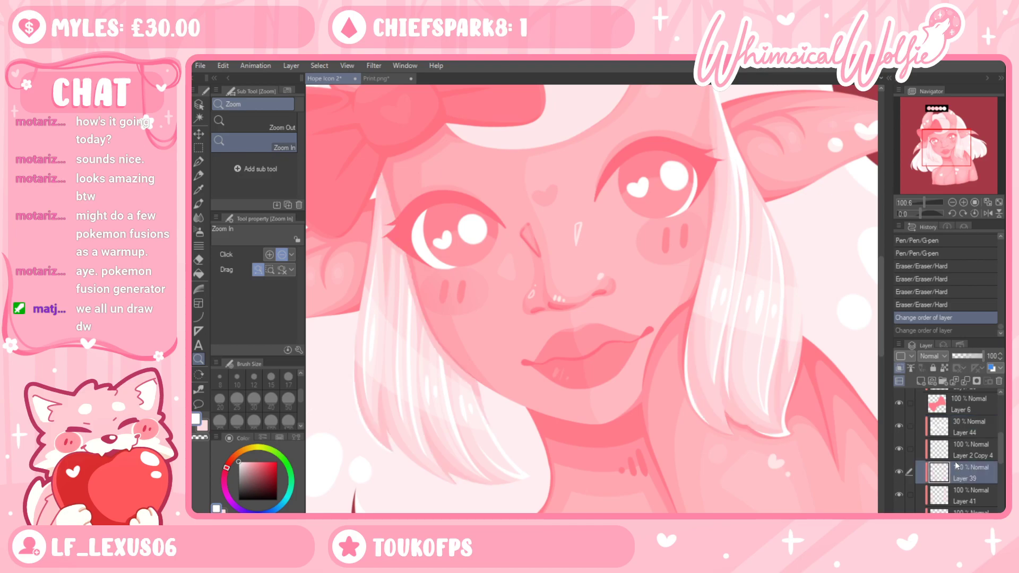
key("i")
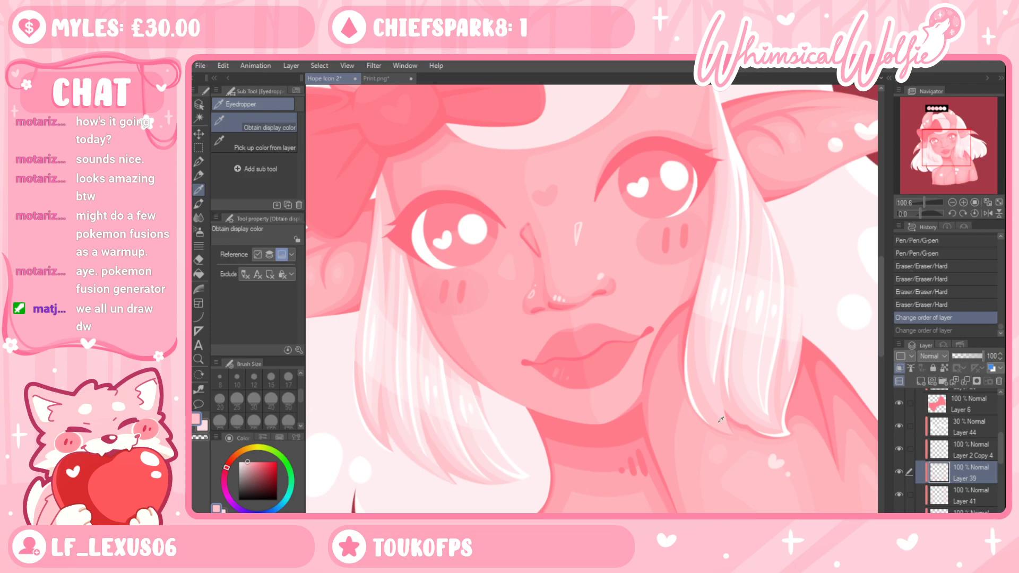
Examine the portrait up close and as a whole, and check what Layer 4 contains by hiding and showing it
left_click(199, 362)
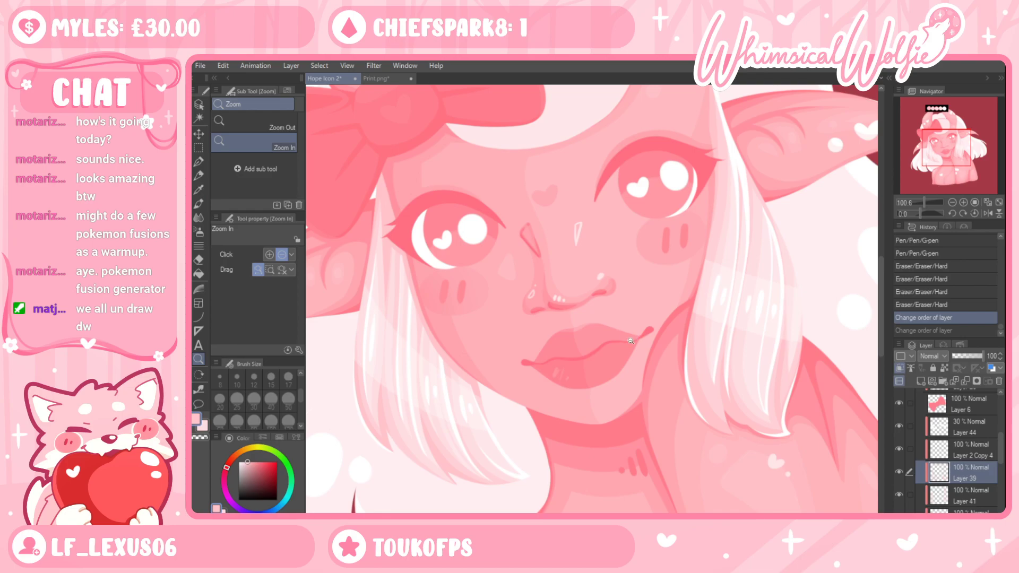
scroll(628, 328, "down", 4)
scroll(669, 372, "up", 2)
scroll(682, 411, "down", 1)
mouse_move(674, 362)
left_mouse_down()
mouse_move(753, 362)
mouse_move(689, 362)
left_mouse_up()
left_click_drag(621, 364, 669, 364)
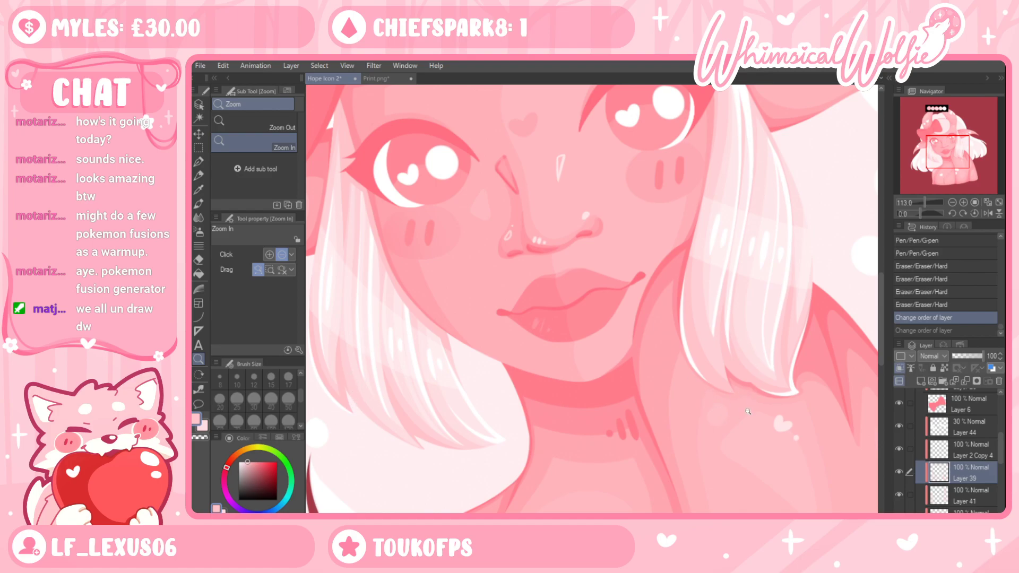
left_click_drag(667, 337, 604, 350)
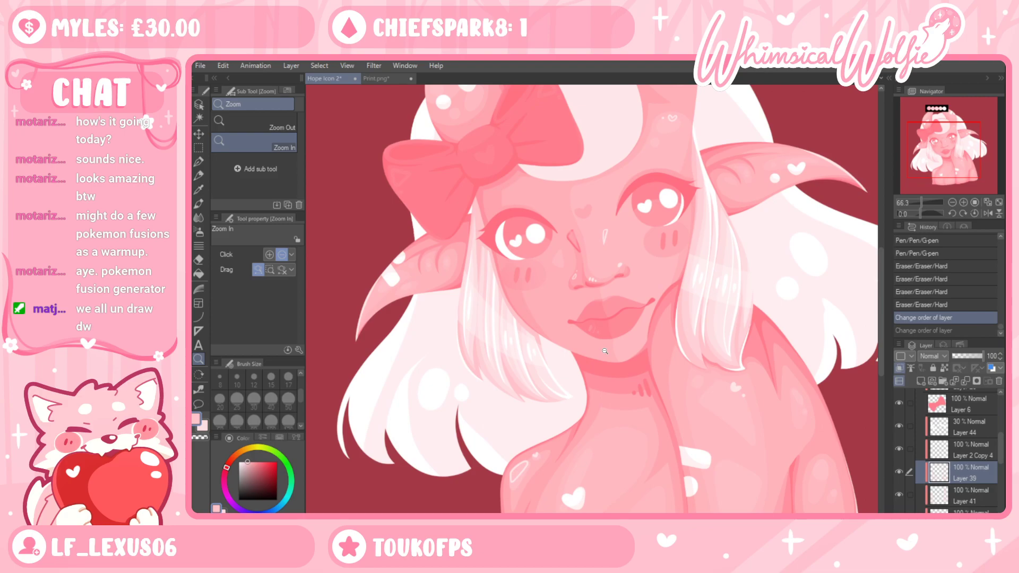
scroll(994, 479, "up", 3)
scroll(989, 437, "up", 1)
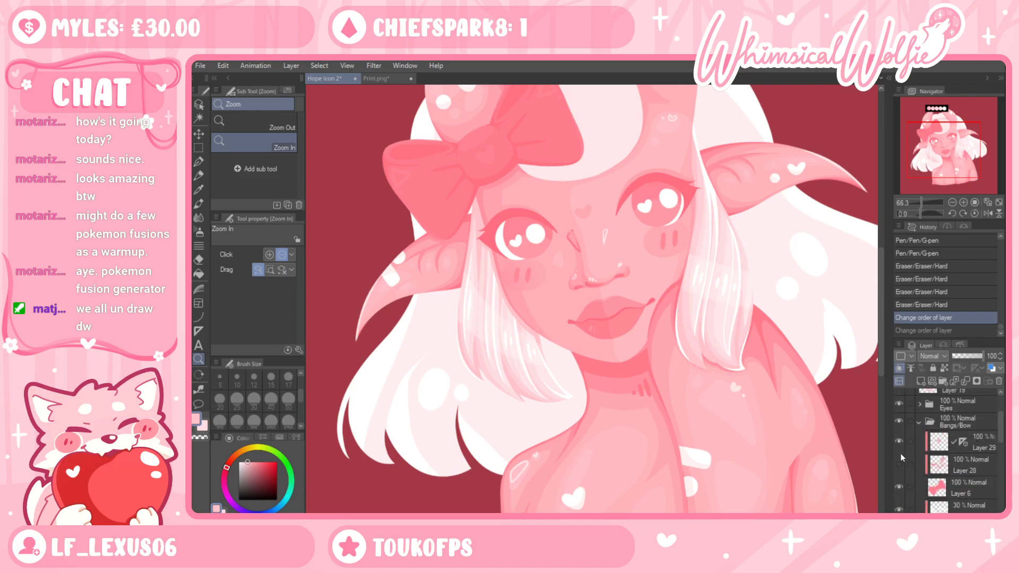
scroll(991, 467, "down", 5)
scroll(990, 474, "down", 3)
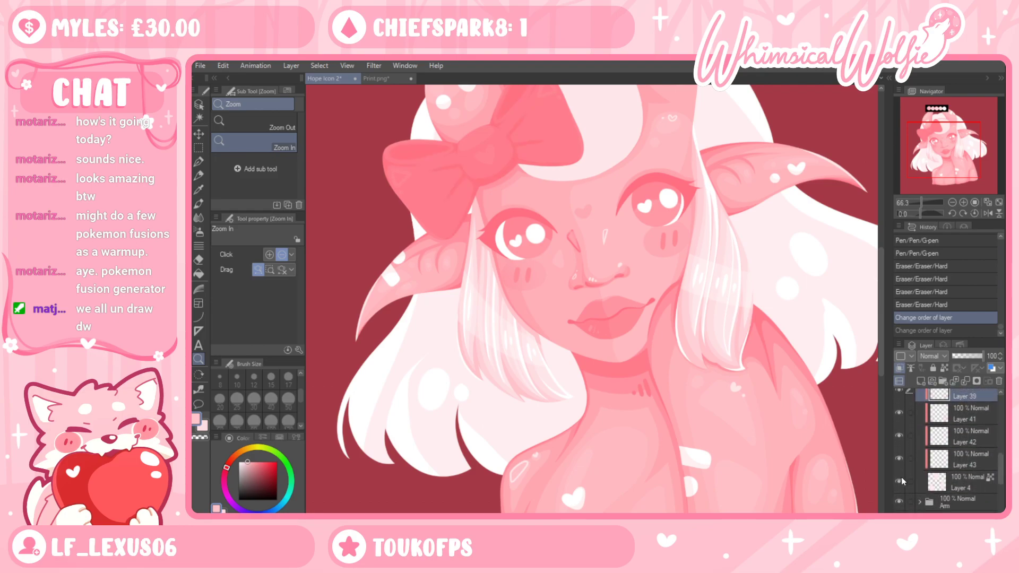
left_click(899, 480)
left_click(899, 481)
Try painting over the brow area on Layer 4 with the G-pen at size 120, and undo the last two strokes
left_click(947, 483)
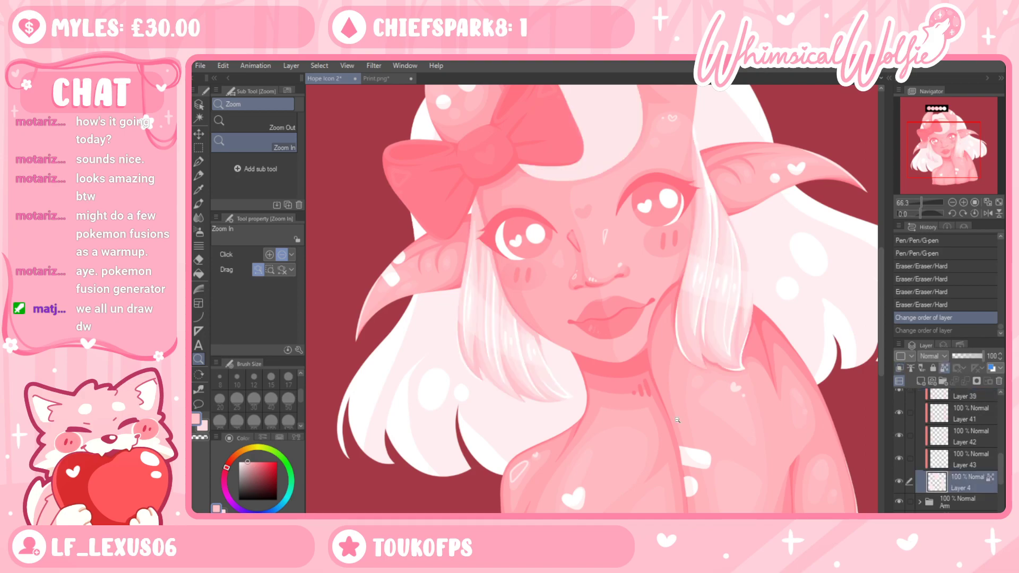
left_click(198, 162)
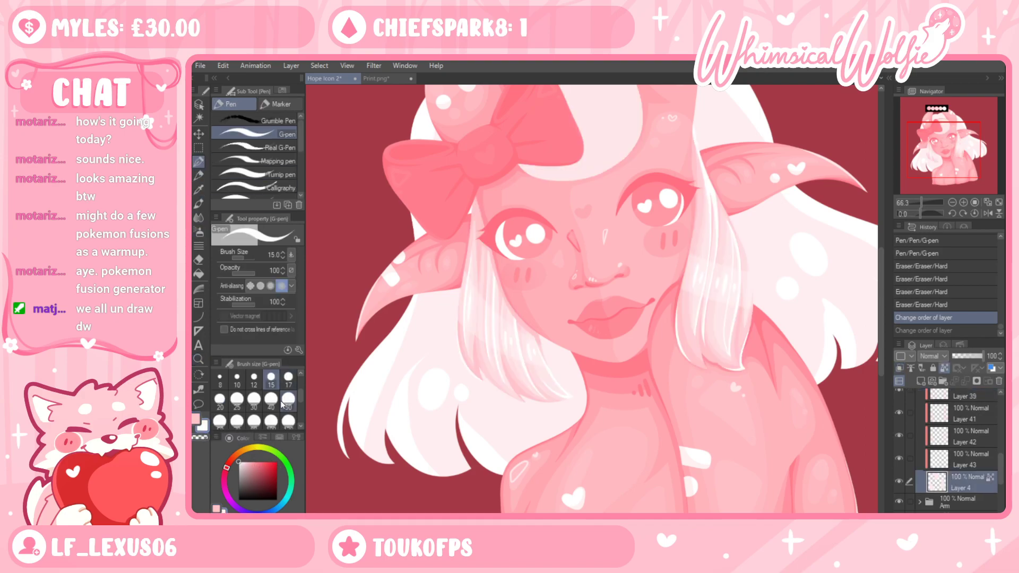
mouse_move(528, 204)
left_mouse_down()
mouse_move(579, 200)
mouse_move(551, 213)
mouse_move(601, 215)
mouse_move(644, 182)
left_mouse_up()
left_click(288, 422)
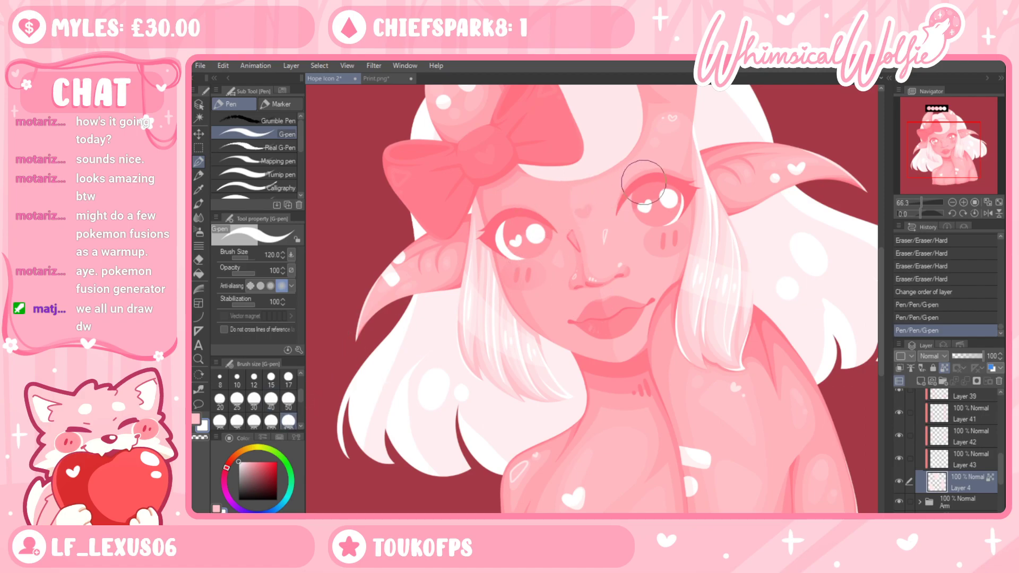
mouse_move(519, 210)
left_mouse_down()
mouse_move(656, 173)
mouse_move(524, 209)
left_mouse_up()
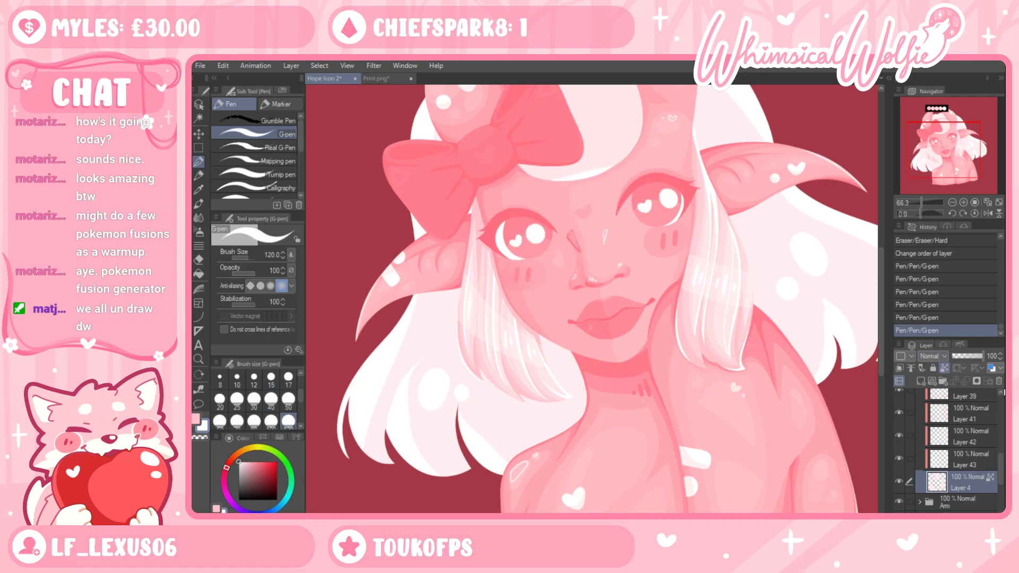
left_click(952, 316)
left_click(954, 305)
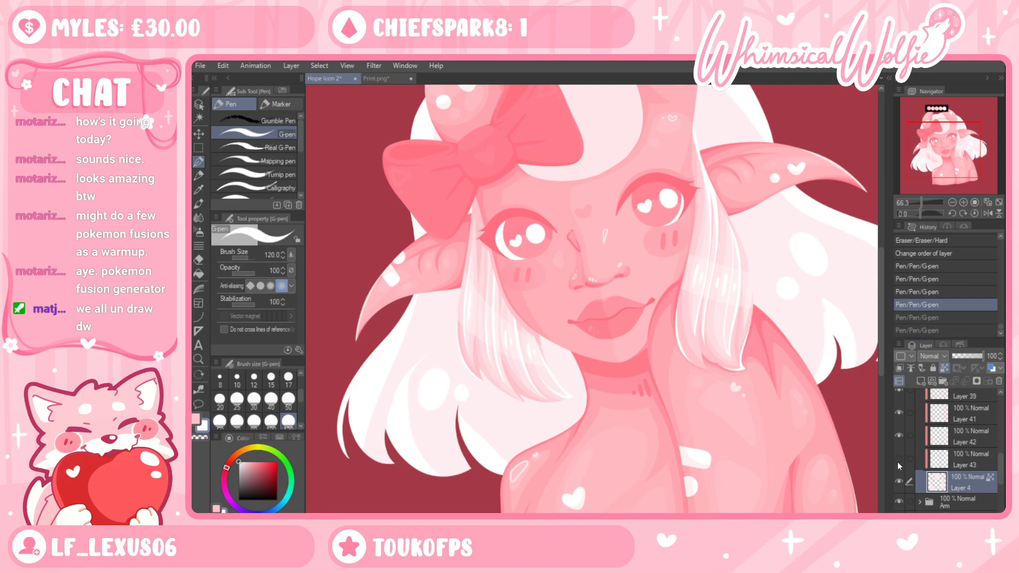
Hide and show the bow on Layer 6, and look through the neighbouring layers in the Bangs/Bow folder
scroll(926, 456, "up", 3)
left_click(899, 398)
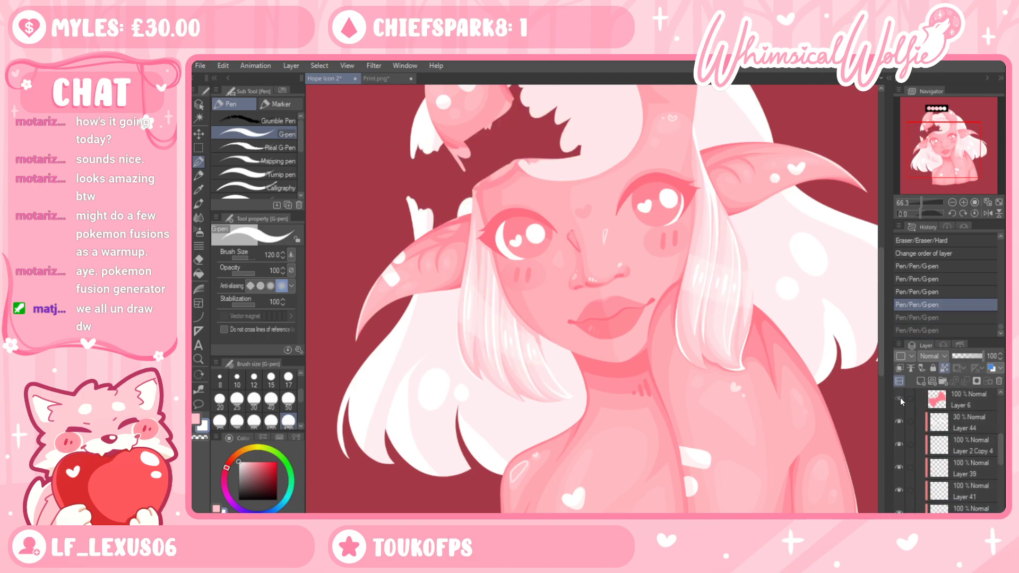
left_click(899, 398)
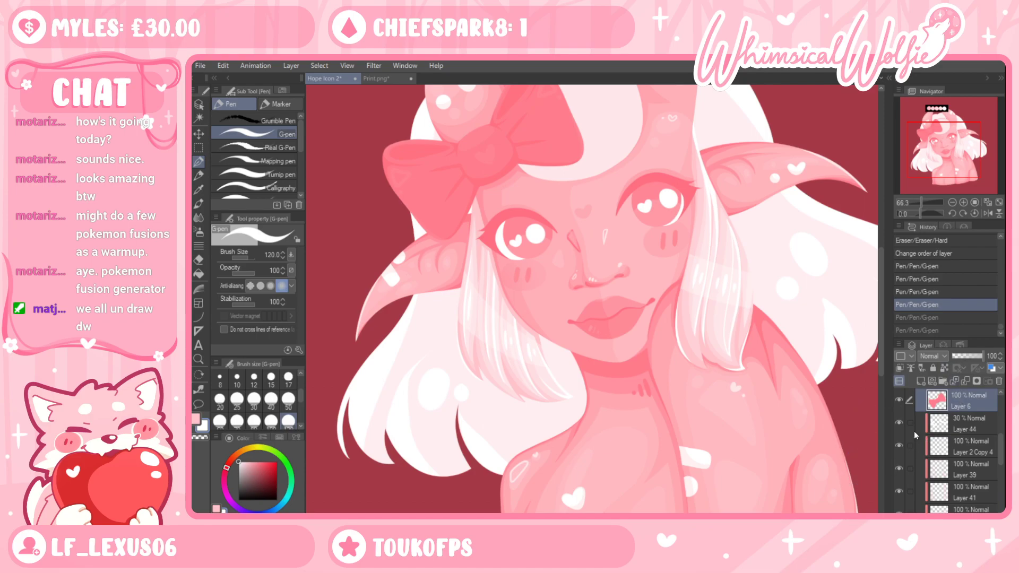
scroll(674, 284, "down", 3)
scroll(704, 281, "up", 1)
Go back to the earliest stored history states and check the drawing for the white brow marks above the eyes
left_click_drag(1000, 327, 1000, 240)
left_click(959, 241)
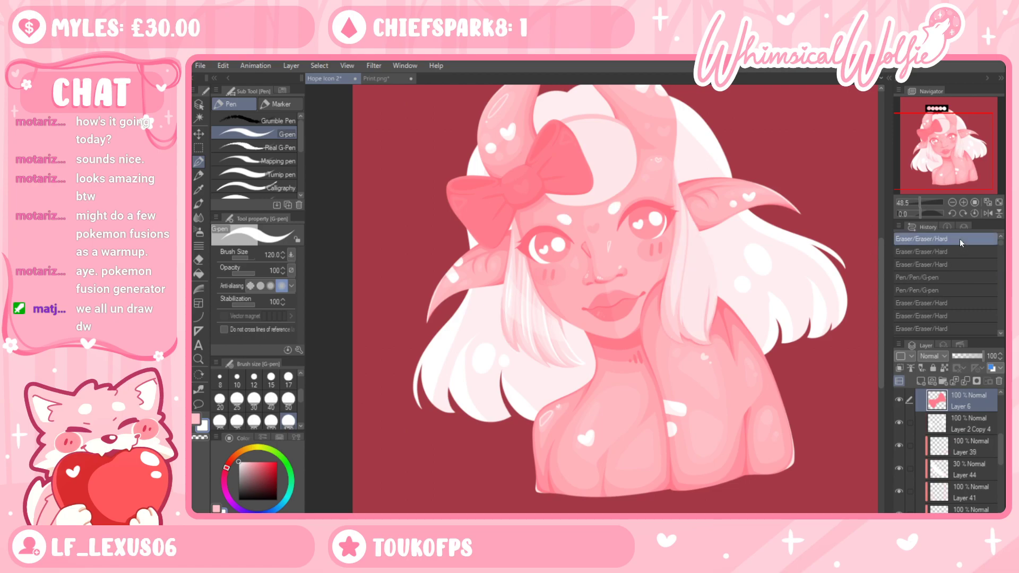
left_click(950, 275)
left_click(946, 291)
scroll(947, 313, "down", 5)
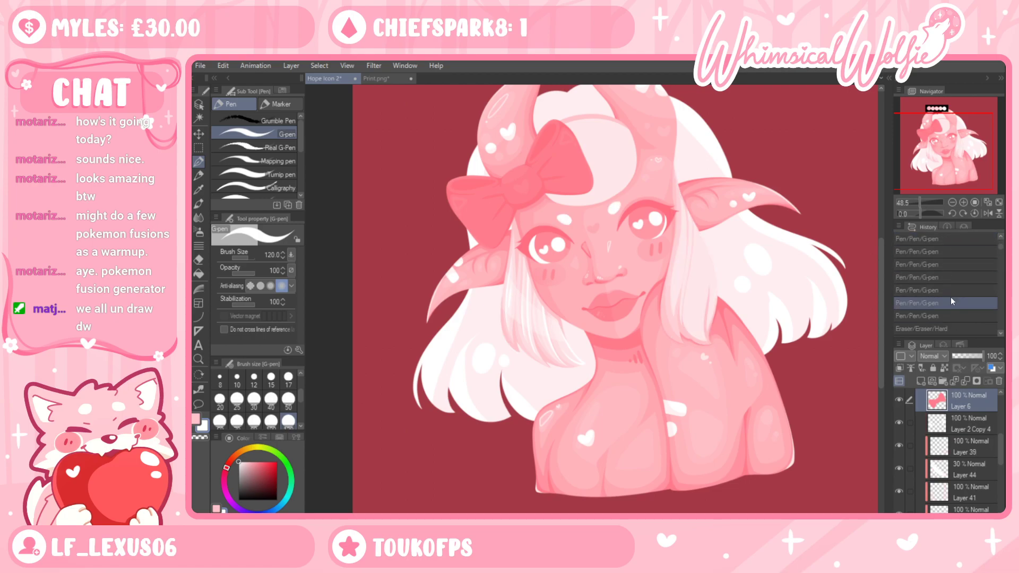
scroll(959, 426, "down", 3)
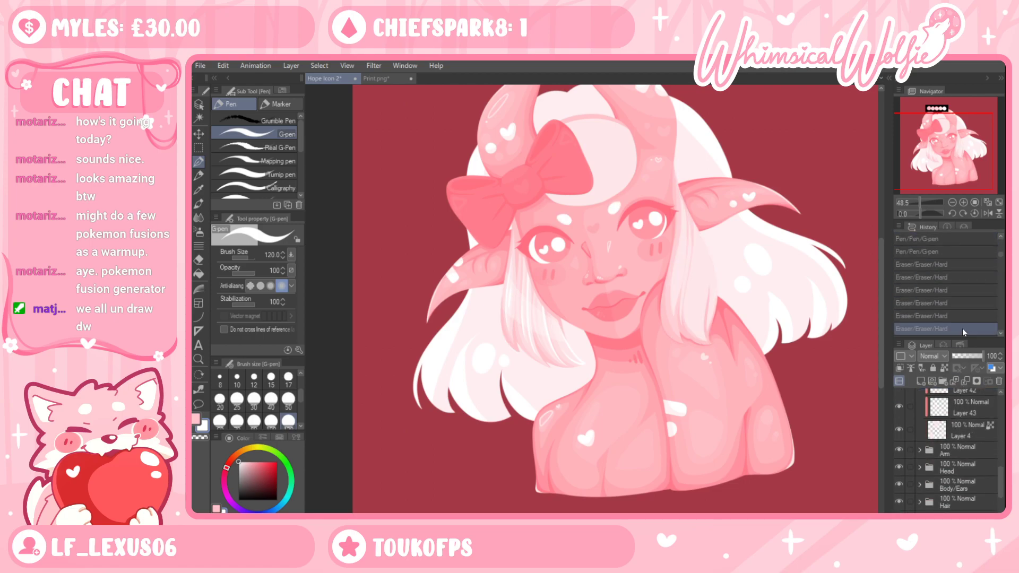
scroll(955, 318, "up", 3)
scroll(955, 316, "down", 3)
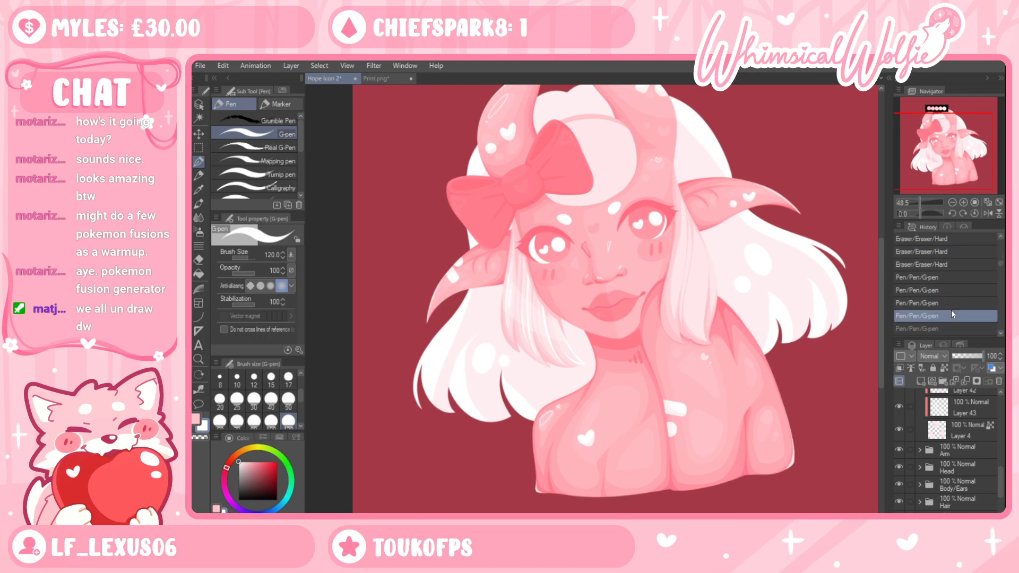
scroll(951, 311, "up", 3)
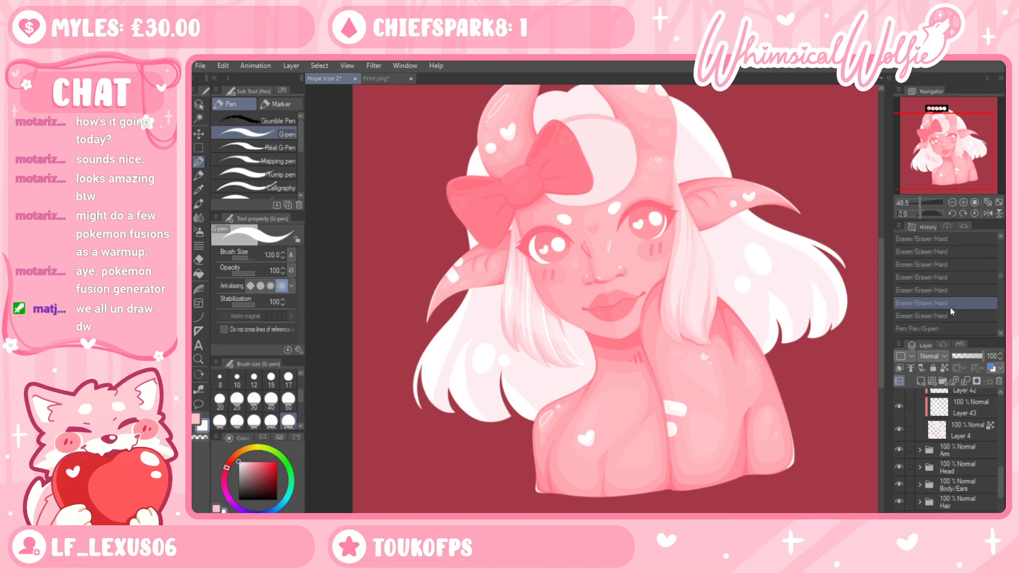
scroll(949, 310, "up", 4)
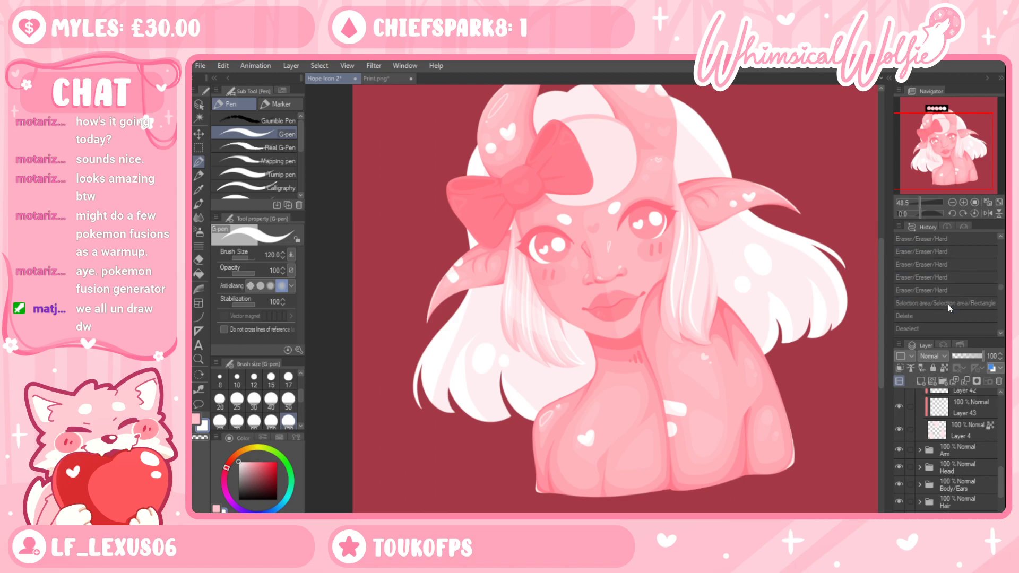
Step back through the stored history states to find where the brow marks vanish, and return to the latest state
left_click(939, 251)
left_click(939, 264)
left_click(939, 277)
left_click(940, 290)
left_click(941, 302)
scroll(939, 302, "up", 3)
left_click(939, 302)
scroll(939, 303, "up", 3)
left_click(939, 303)
scroll(939, 303, "down", 2)
left_click(939, 303)
scroll(939, 303, "up", 3)
left_click(941, 292)
left_click(939, 265)
left_click(940, 251)
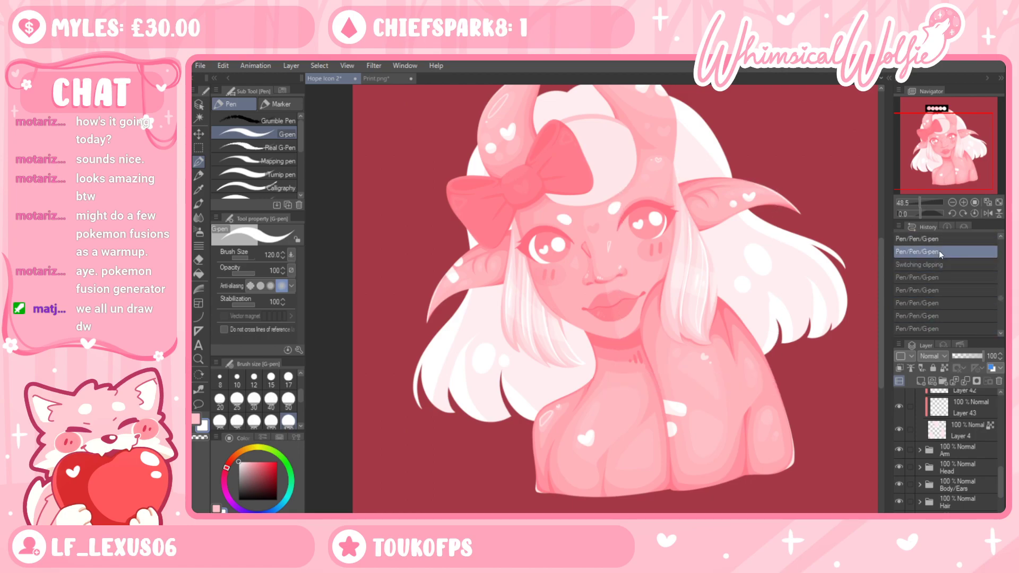
left_click(940, 264)
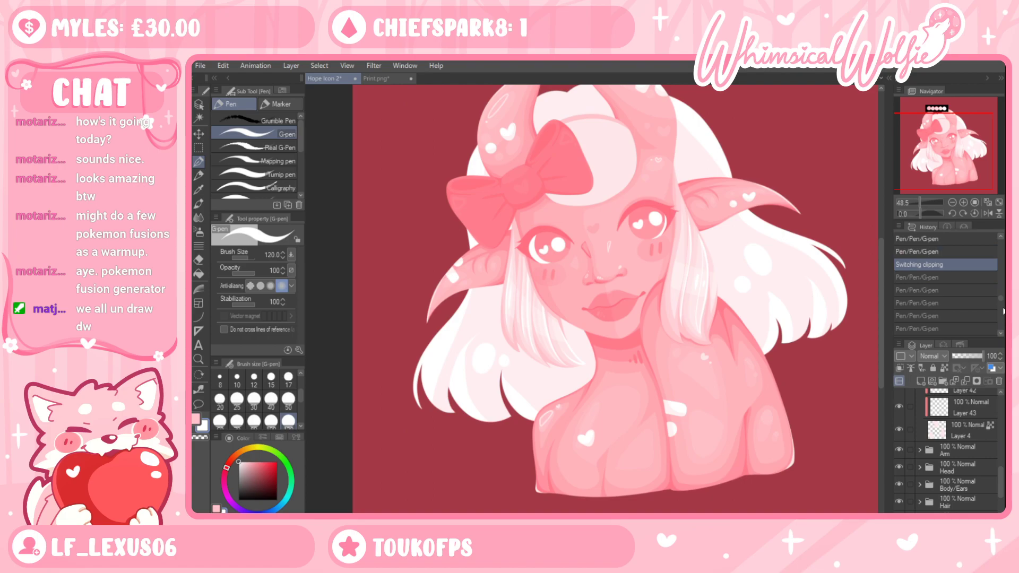
scroll(1003, 312, "down", 5)
left_click(944, 330)
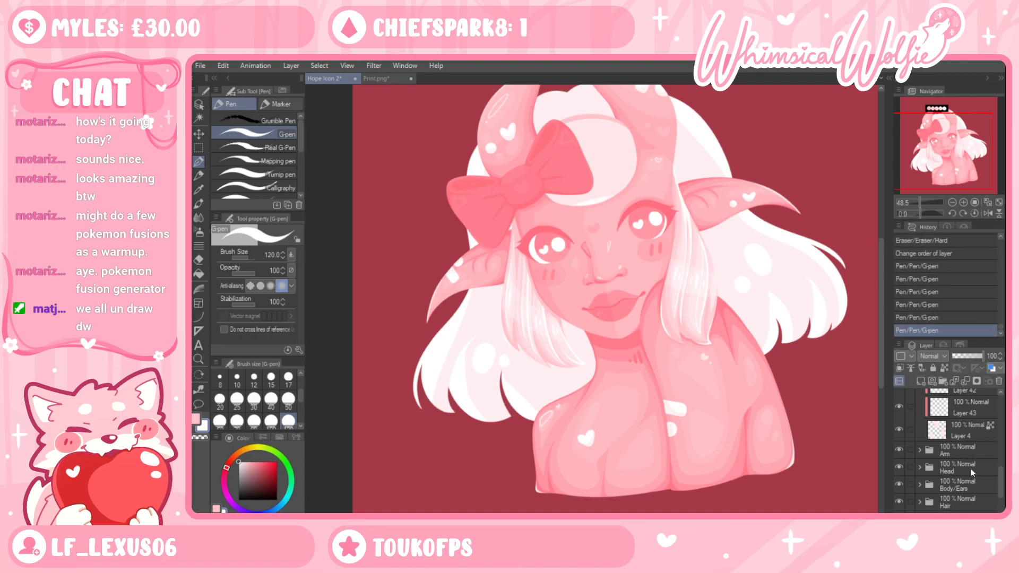
Hide and show Layer 44, try it without clipping, and clip it again
left_click_drag(1000, 486, 995, 422)
scroll(995, 456, "down", 3)
left_click(899, 464)
left_click(899, 464)
left_click(949, 464)
left_click(899, 367)
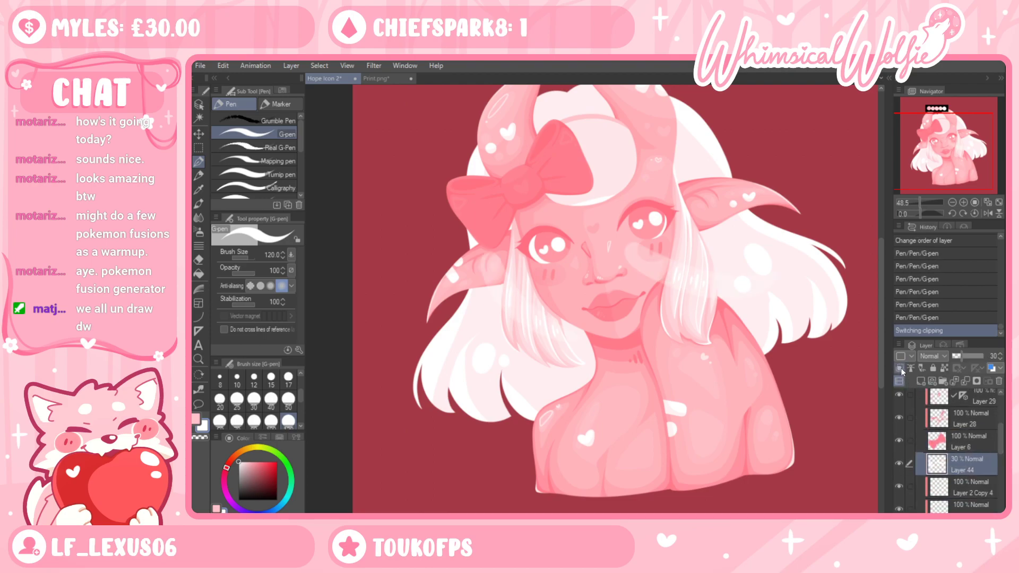
left_click(945, 489)
left_click(905, 368)
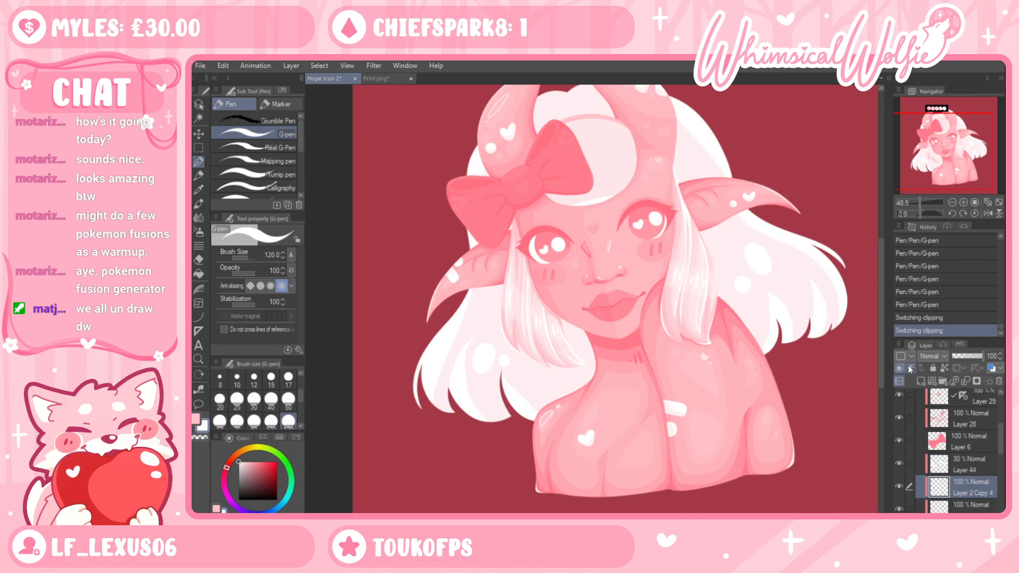
Try moving the contents of Layer 2 Copy 4 slightly over the brow area, and undo the move
left_click(198, 133)
left_click_drag(567, 216, 586, 220)
key("ctrl+z")
Select the brow area, paste the brow marks as a new layer, place it above Layer 44, switch off its clipping and deselect
left_click(198, 148)
left_click_drag(525, 183, 646, 267)
key("ctrl+v")
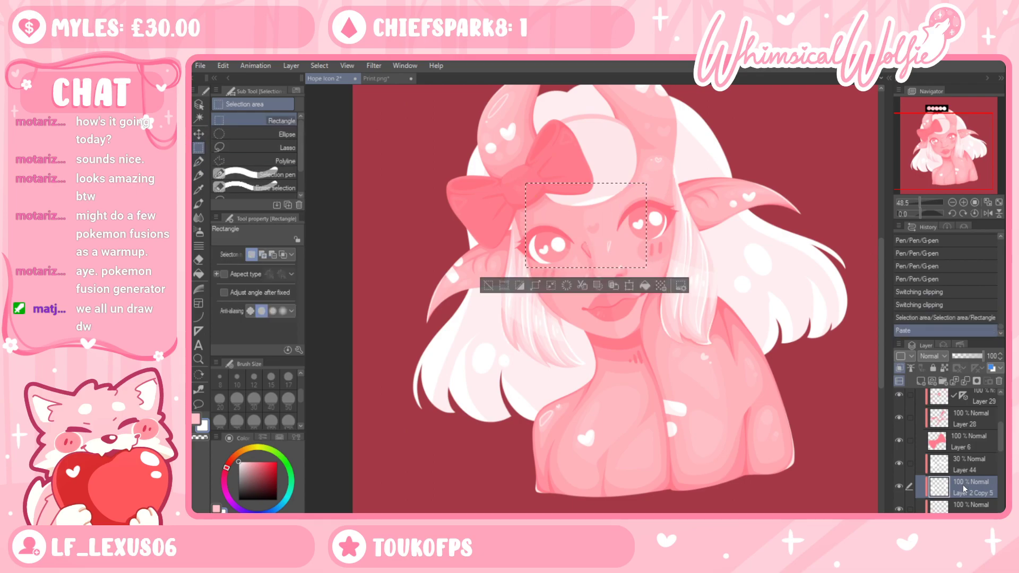
left_click_drag(965, 489, 975, 456)
left_click(905, 369)
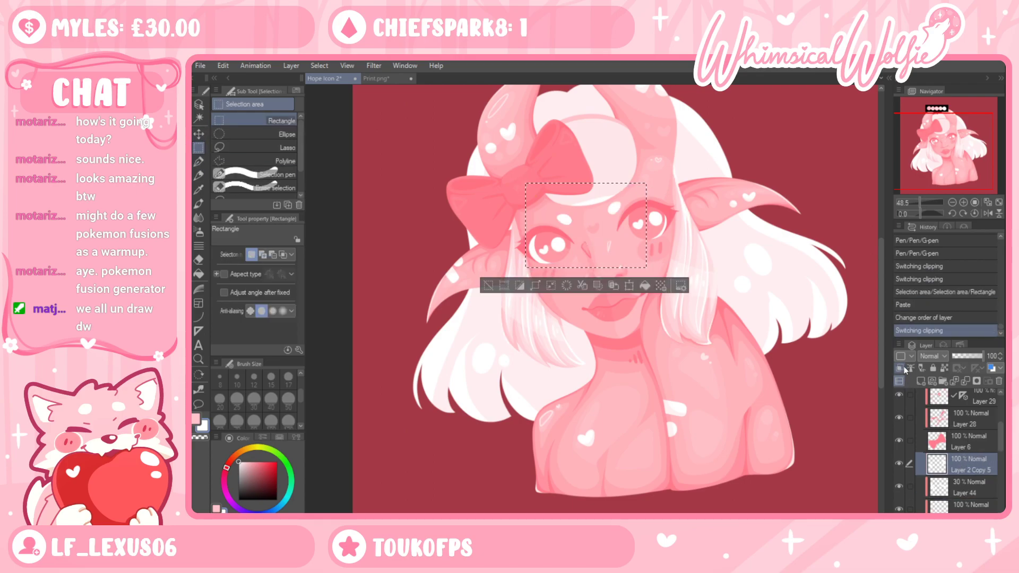
key("ctrl+d")
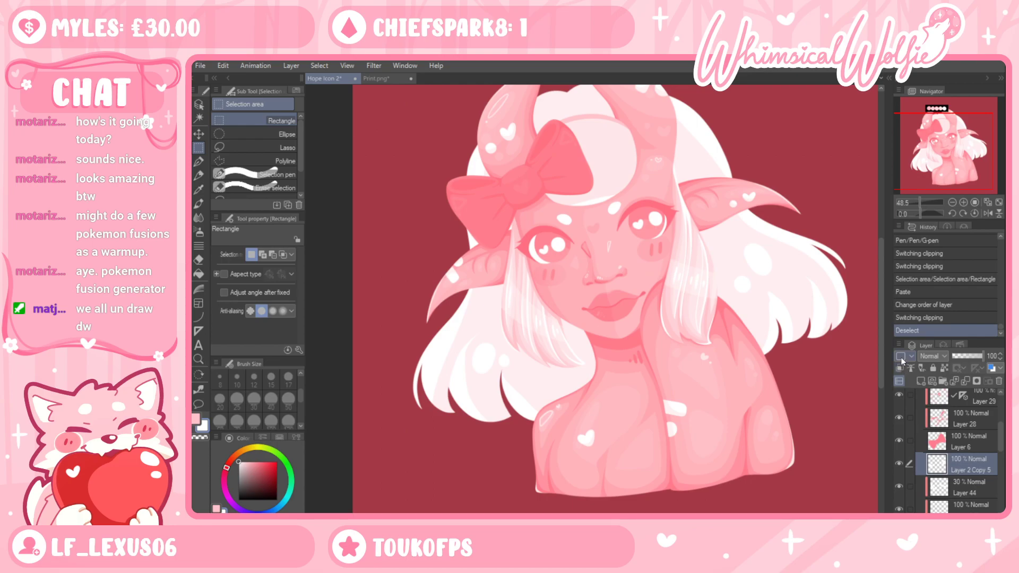
Check what Layers 43, 42 and 41 each contribute to the hair locks by hiding and showing them
scroll(988, 447, "down", 2)
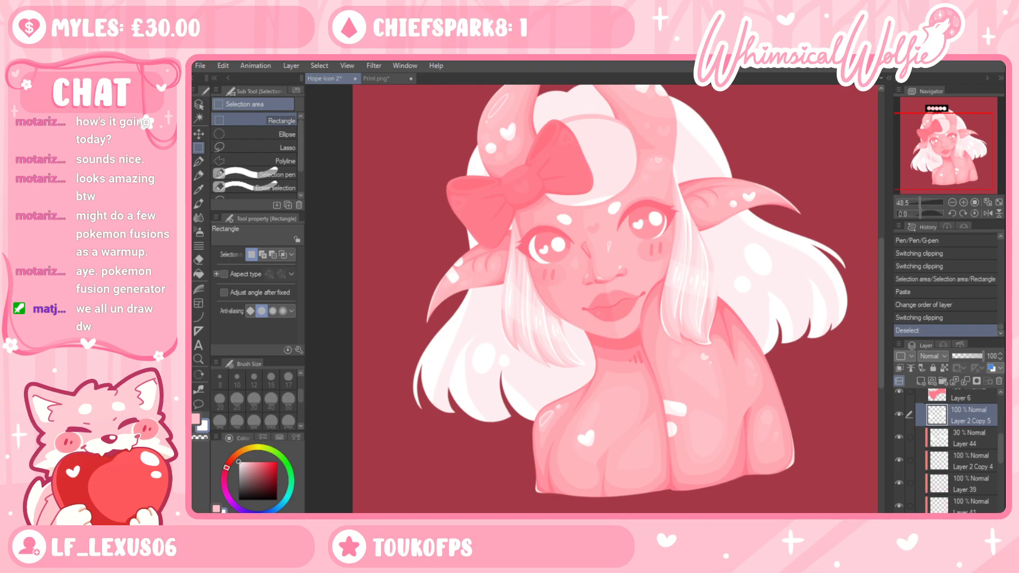
left_click(199, 358)
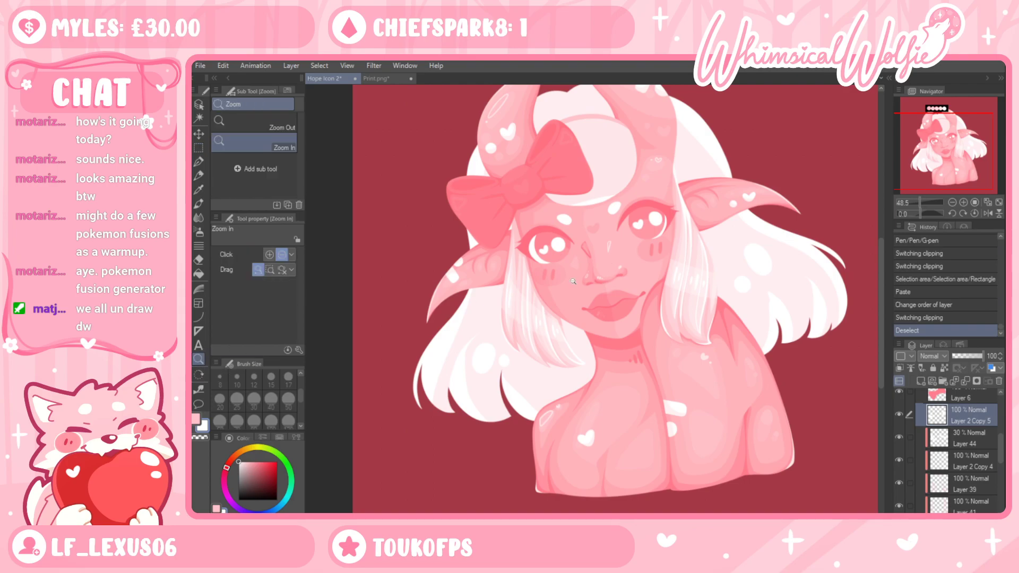
left_click(640, 244)
scroll(993, 443, "down", 4)
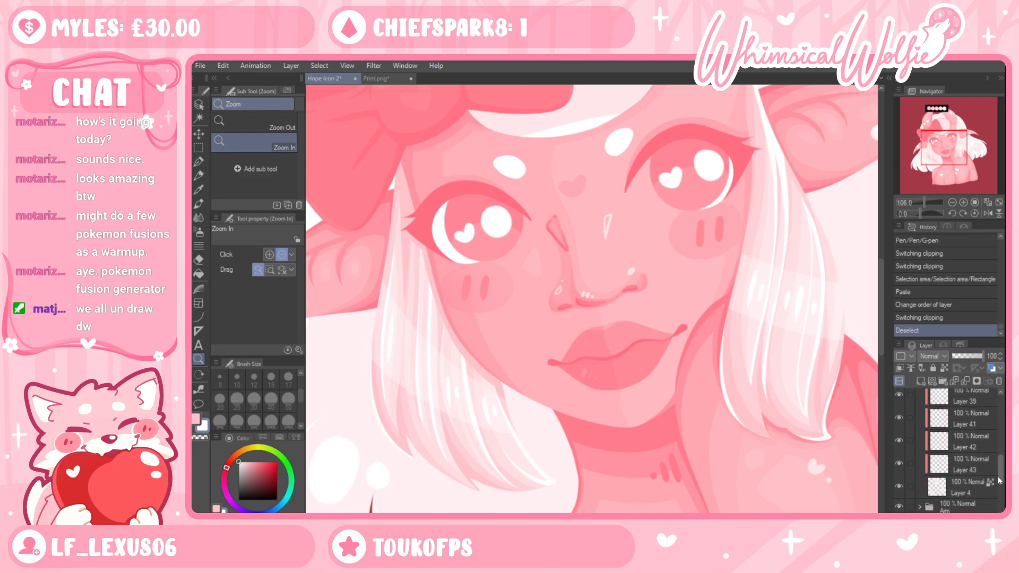
left_click(897, 466)
left_click(898, 465)
left_click(898, 463)
left_click(899, 465)
left_click(896, 463)
left_click(897, 463)
left_click(900, 442)
left_click(900, 443)
left_click(900, 416)
left_click(900, 416)
Select Layer 41 and sample the pink shade inside the hair lock beneath the bow
left_click(937, 418)
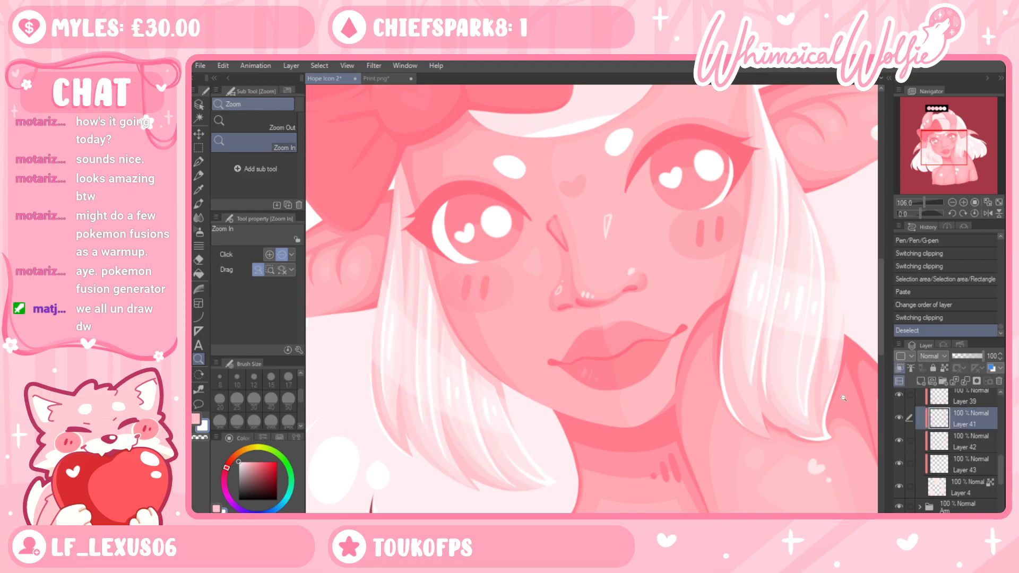
left_click(468, 471)
left_click(198, 190)
left_click(482, 448)
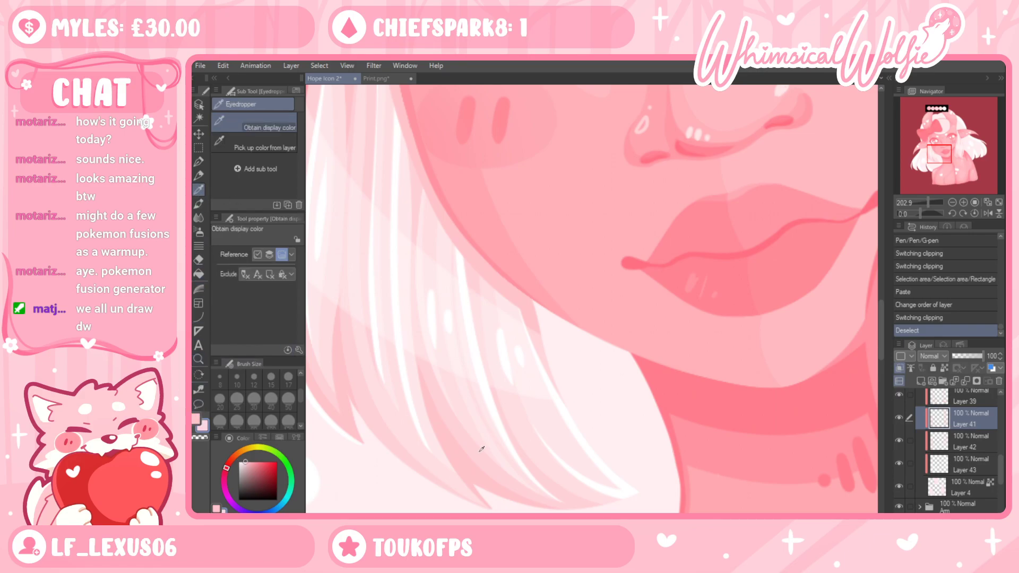
Draw thin pink shading strokes along the hair lock on the hand side of the face on Layer 41, using the G-pen at size 8
left_click(199, 359)
left_click_drag(476, 369, 454, 374)
left_click_drag(795, 267, 804, 273)
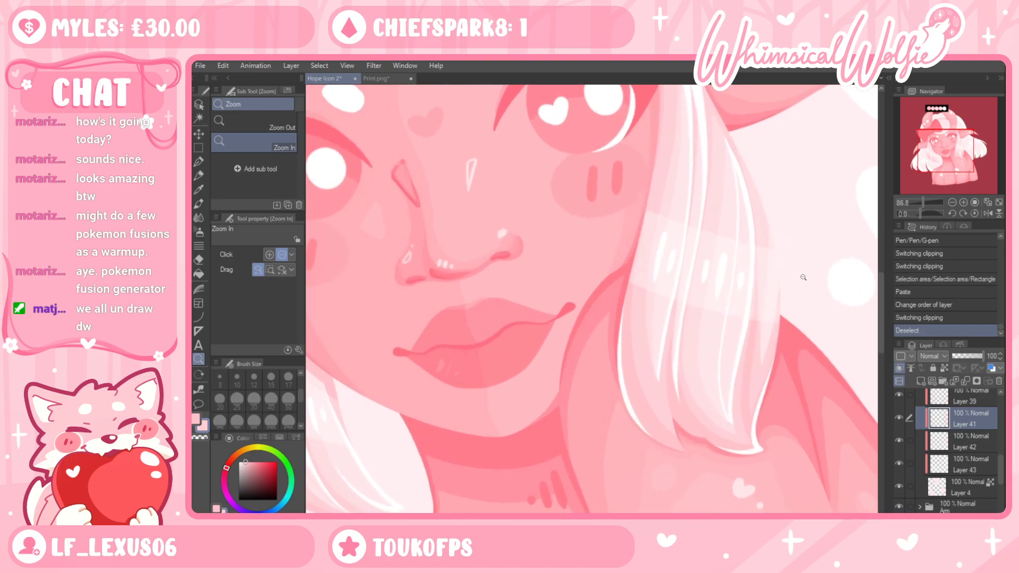
key("r")
left_click_drag(663, 416, 459, 312)
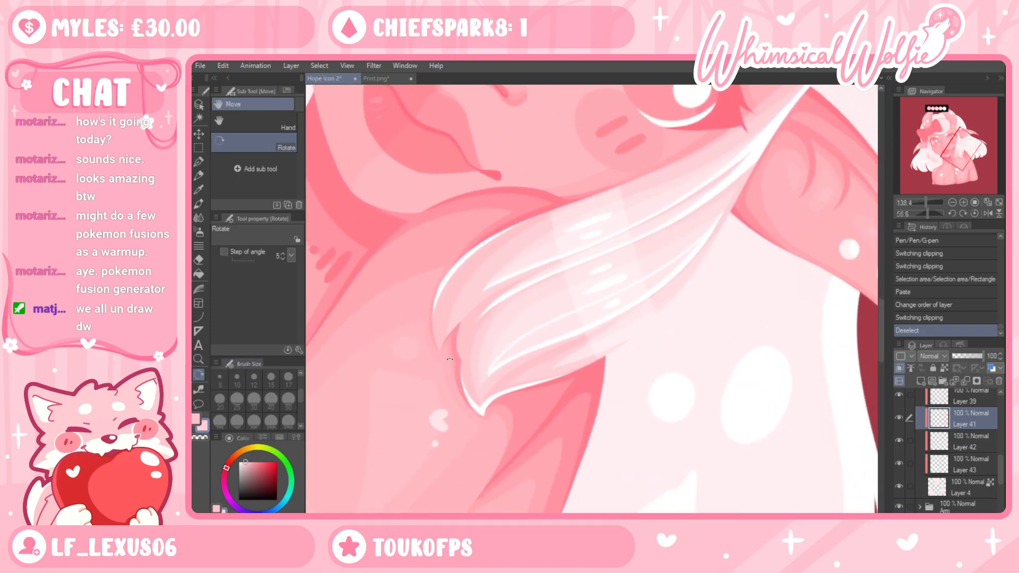
key("p")
scroll(625, 329, "up", 2)
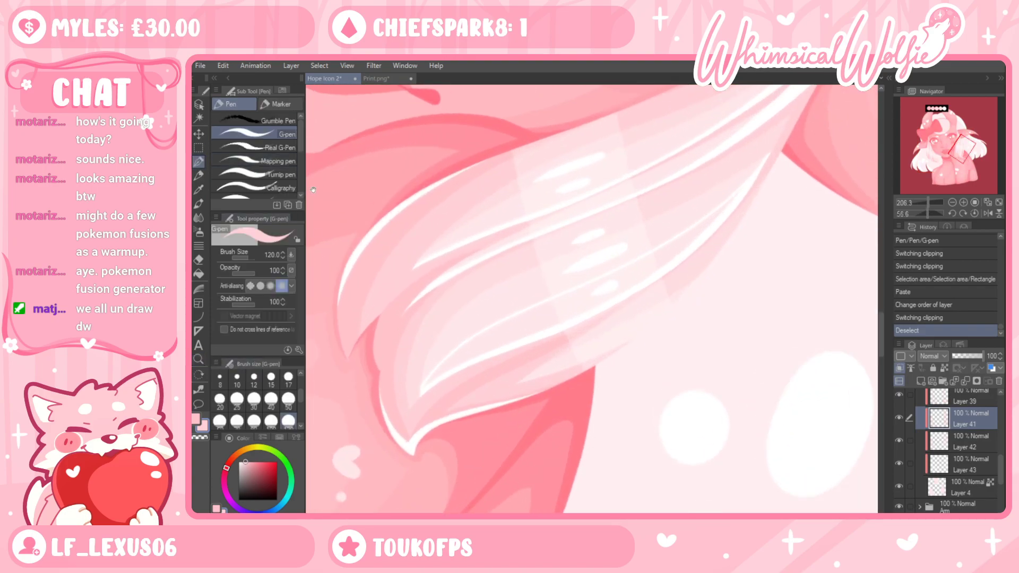
left_click_drag(413, 358, 414, 400)
left_click_drag(395, 437, 541, 309)
left_click(220, 379)
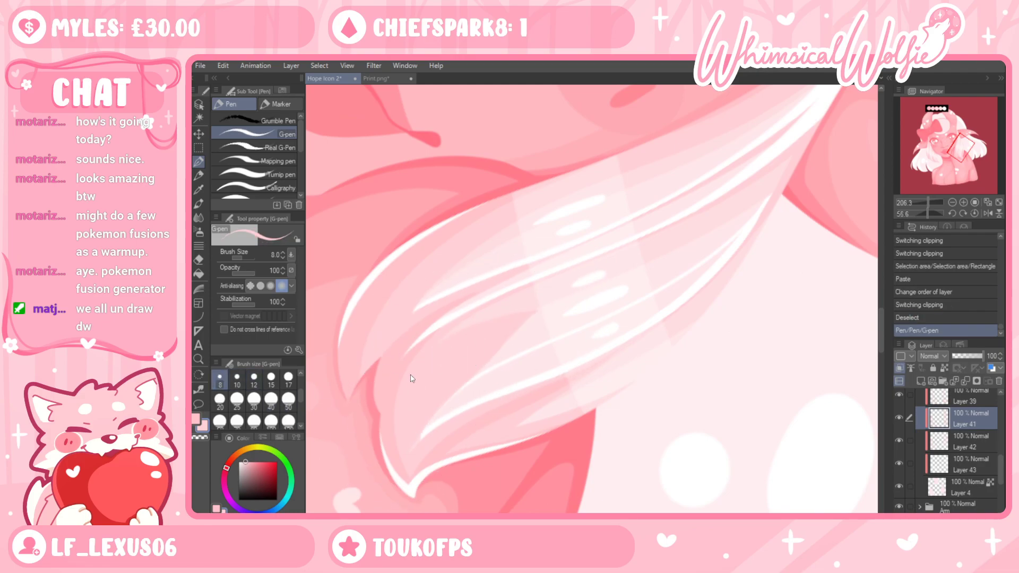
key("ctrl+z")
mouse_move(407, 461)
left_mouse_down()
mouse_move(408, 430)
mouse_move(455, 365)
mouse_move(713, 228)
mouse_move(779, 179)
left_mouse_up()
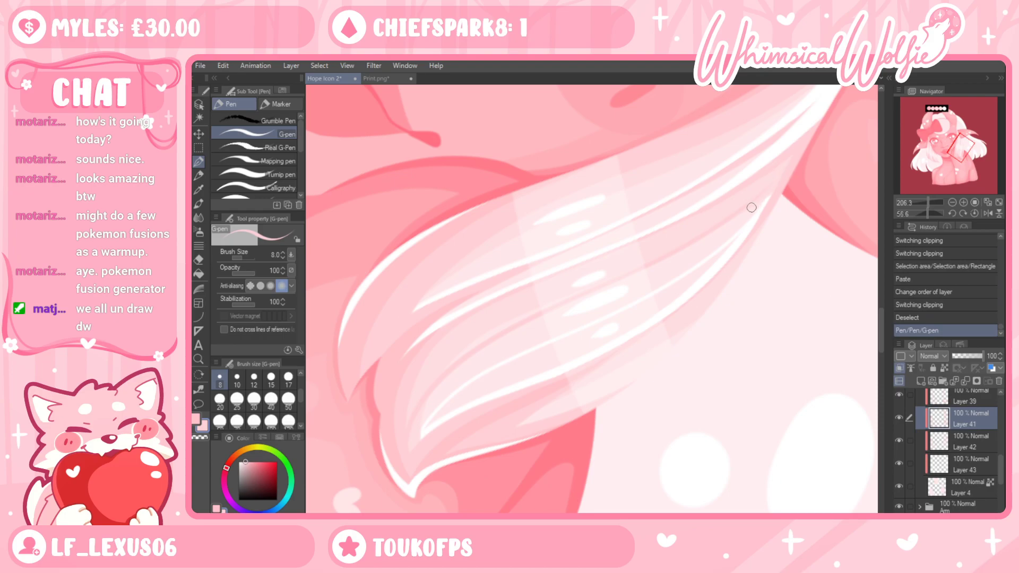
left_click_drag(710, 231, 791, 159)
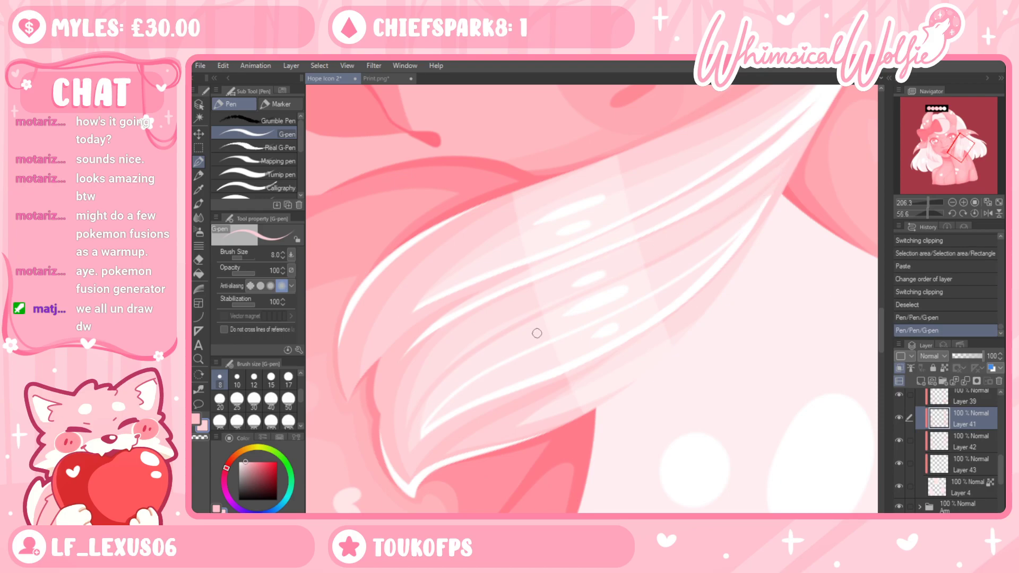
Erase thin streaks along the same hair lock on Layer 42 with the Hard eraser at size 15
left_click(963, 441)
key("e")
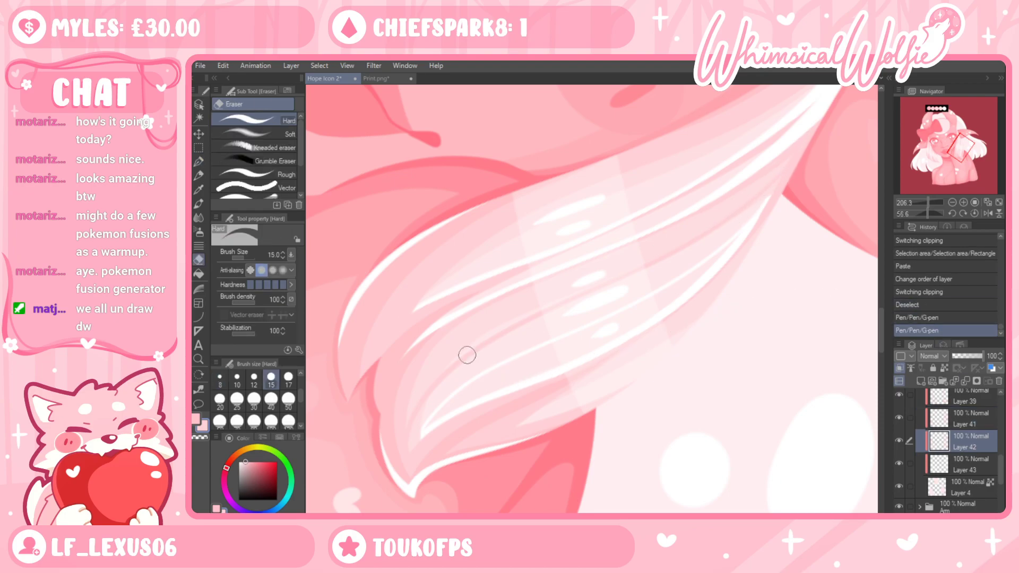
mouse_move(465, 354)
left_mouse_down()
mouse_move(556, 294)
mouse_move(714, 220)
left_mouse_up()
mouse_move(439, 383)
left_mouse_down()
mouse_move(508, 324)
mouse_move(713, 217)
mouse_move(802, 138)
left_mouse_up()
key("ctrl+z")
mouse_move(438, 387)
left_mouse_down()
mouse_move(457, 363)
mouse_move(808, 157)
left_mouse_up()
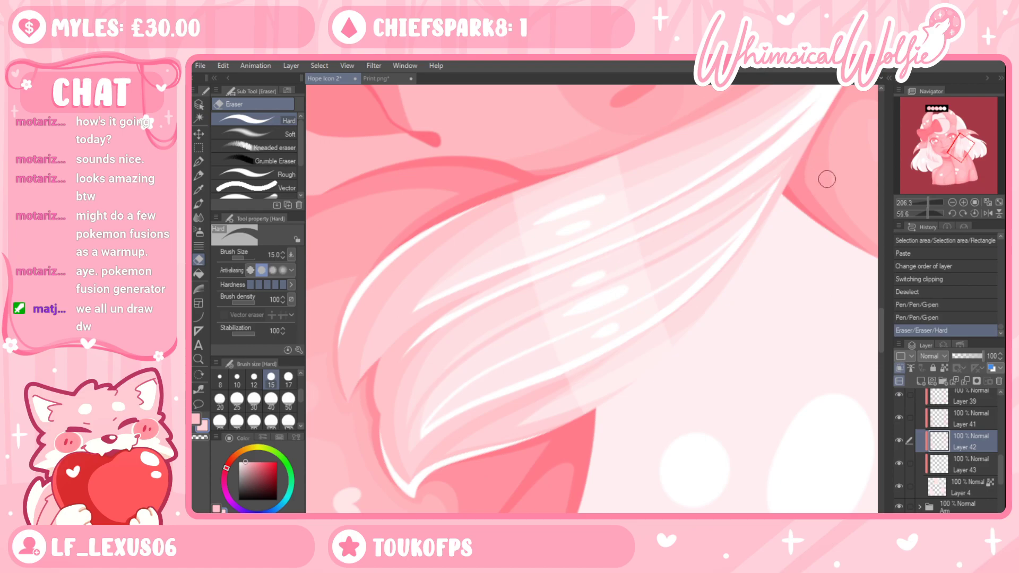
Trim the narrow upper part of the lock's outer strand on Layer 43, undoing the last erasure
left_click(965, 464)
left_click_drag(748, 198, 764, 183)
mouse_move(769, 178)
left_mouse_down()
mouse_move(786, 154)
mouse_move(771, 180)
mouse_move(788, 184)
left_mouse_up()
key("ctrl+z")
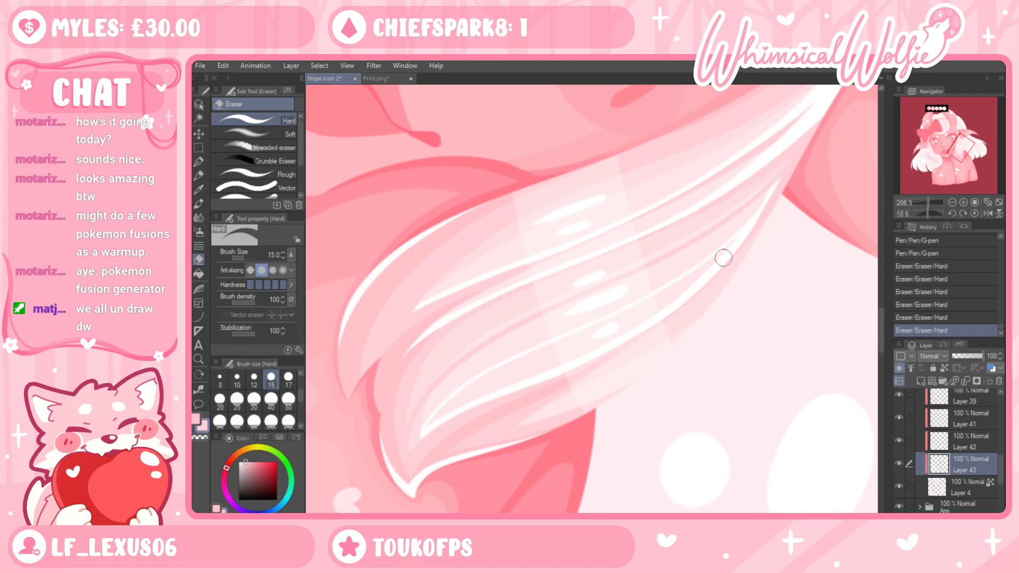
Thin the shading between the white highlight strands of the hair lock on Layer 41 with the Hard eraser
left_click(925, 443)
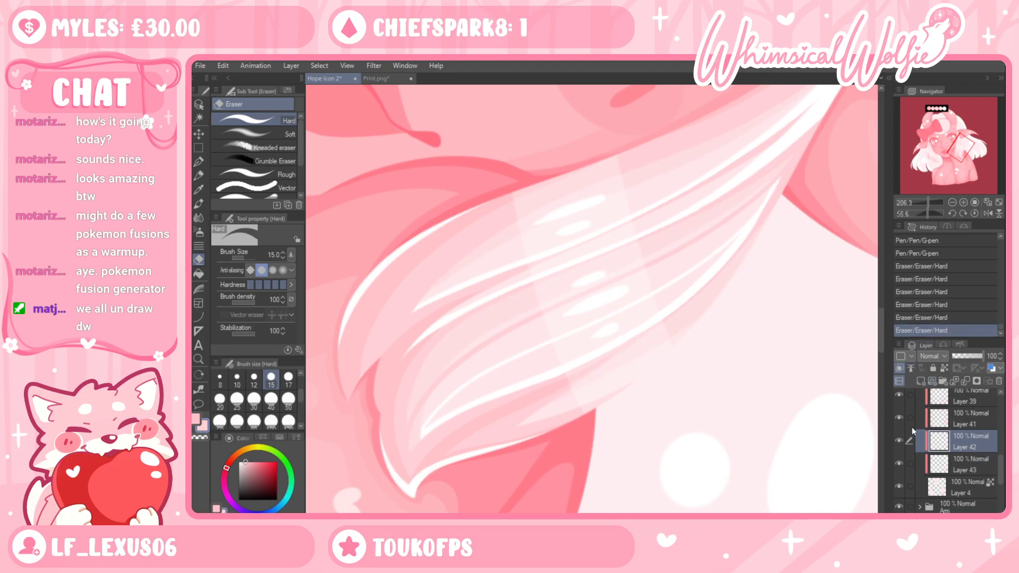
left_click(936, 423)
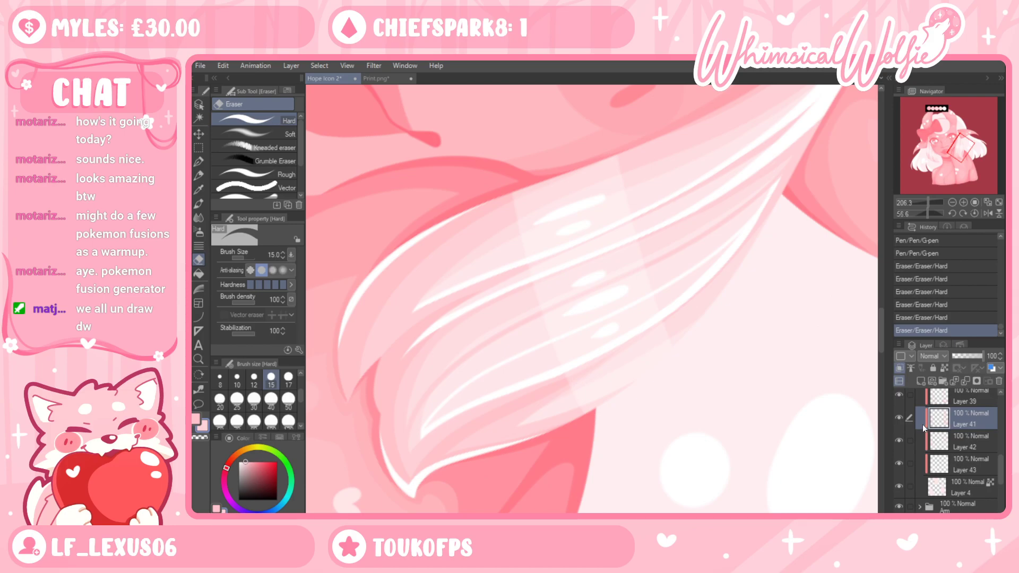
left_click(199, 359)
left_click_drag(709, 347, 644, 361)
key("r")
left_click_drag(761, 370, 746, 199)
left_click(199, 359)
left_click_drag(654, 233, 740, 267)
left_click_drag(737, 308, 847, 278)
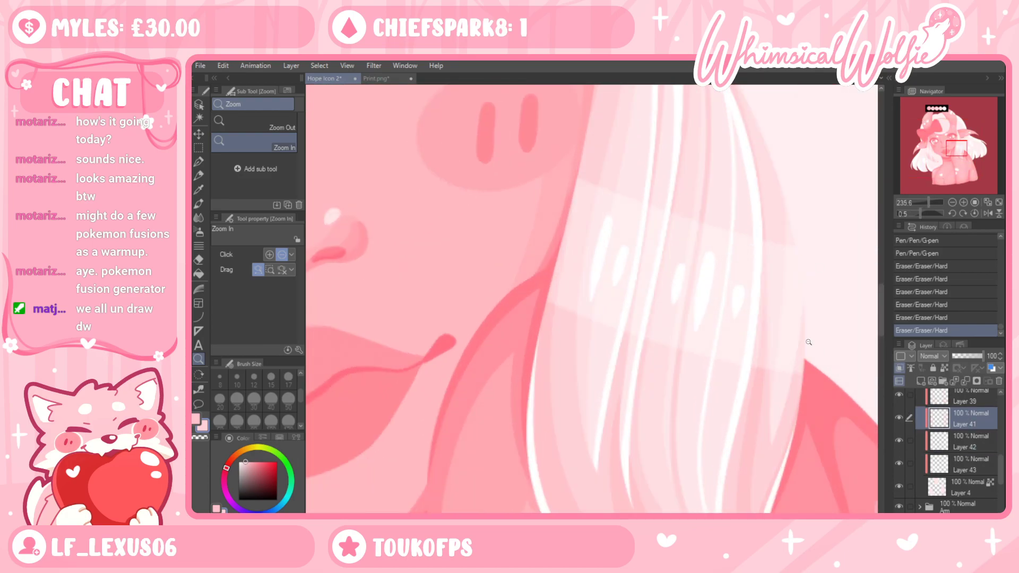
key("e")
left_click_drag(680, 407, 633, 393)
left_click_drag(634, 272, 632, 288)
left_click_drag(613, 452, 658, 145)
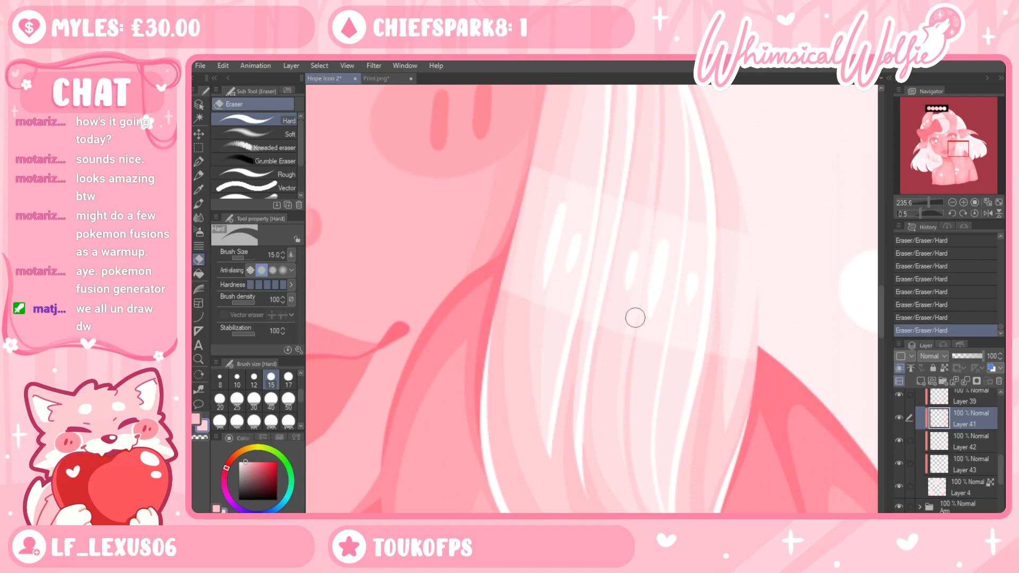
Examine the hair lock up close and as a whole, comparing it with and without the last erasure
left_click(198, 359)
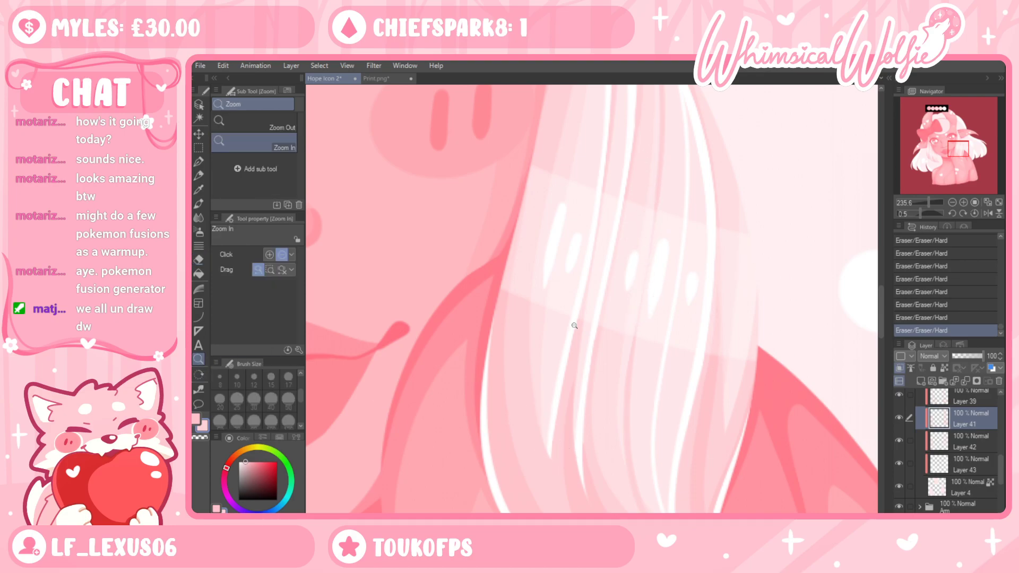
left_click(540, 326, "alt")
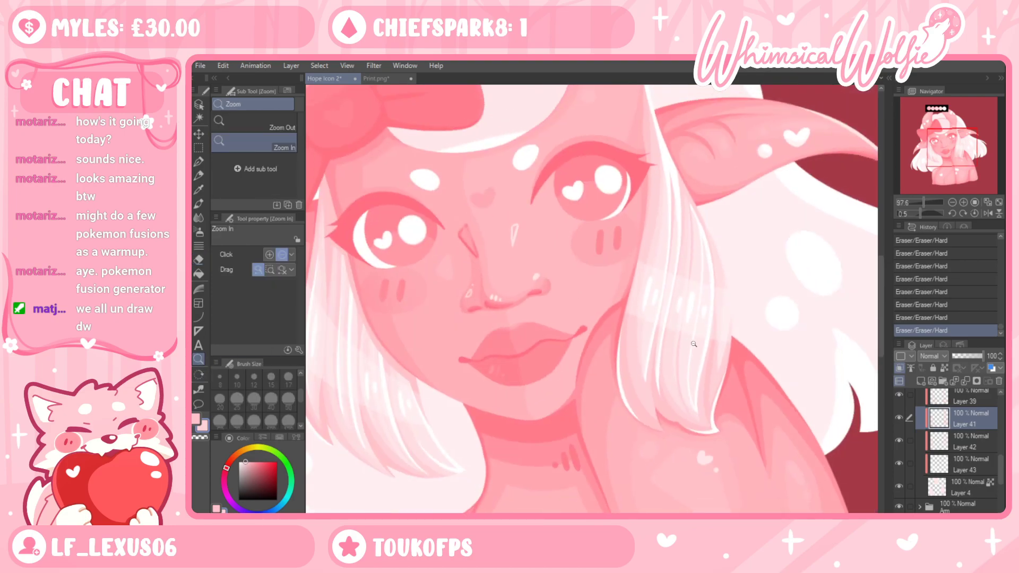
left_click(761, 354)
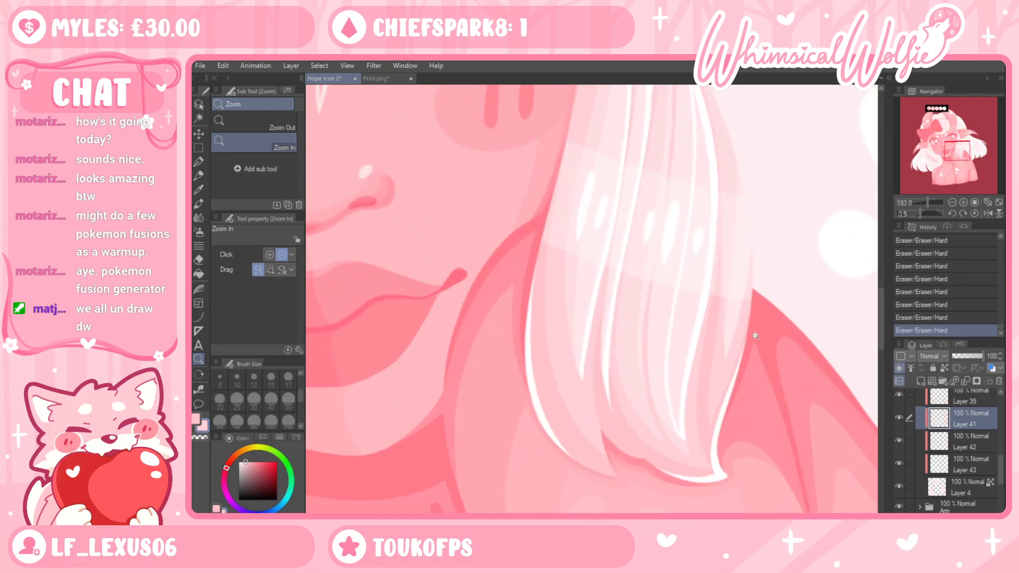
left_click_drag(656, 391, 685, 350)
key("r")
mouse_move(683, 356)
left_mouse_down()
mouse_move(638, 425)
mouse_move(646, 416)
mouse_move(610, 378)
left_mouse_up()
key("e")
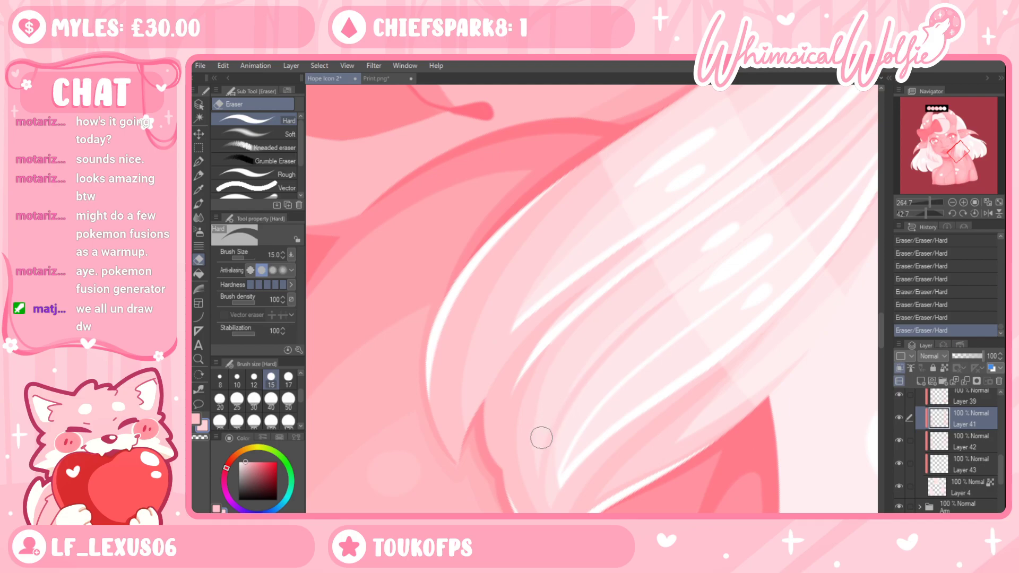
key("ctrl+z")
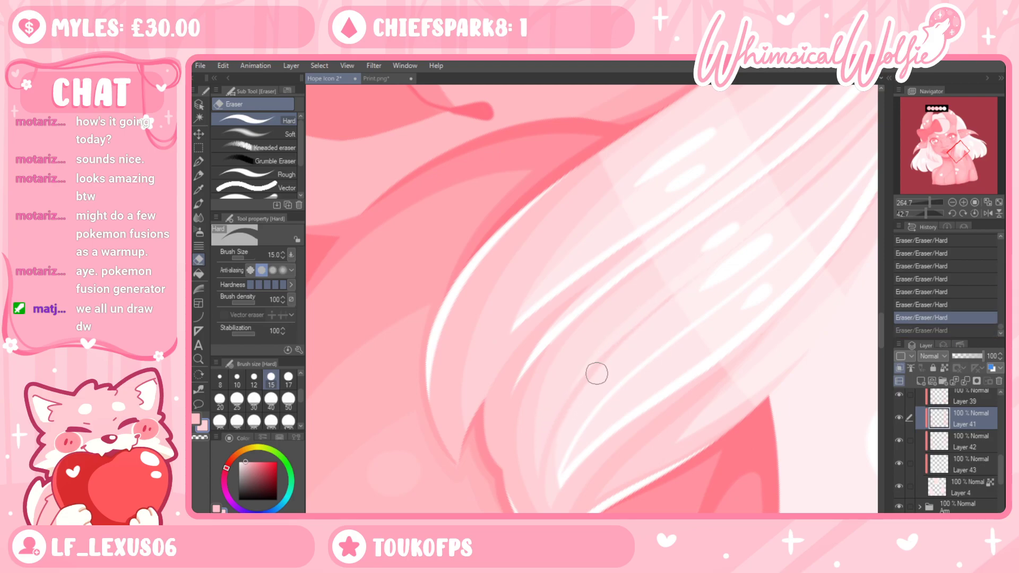
key("ctrl+y")
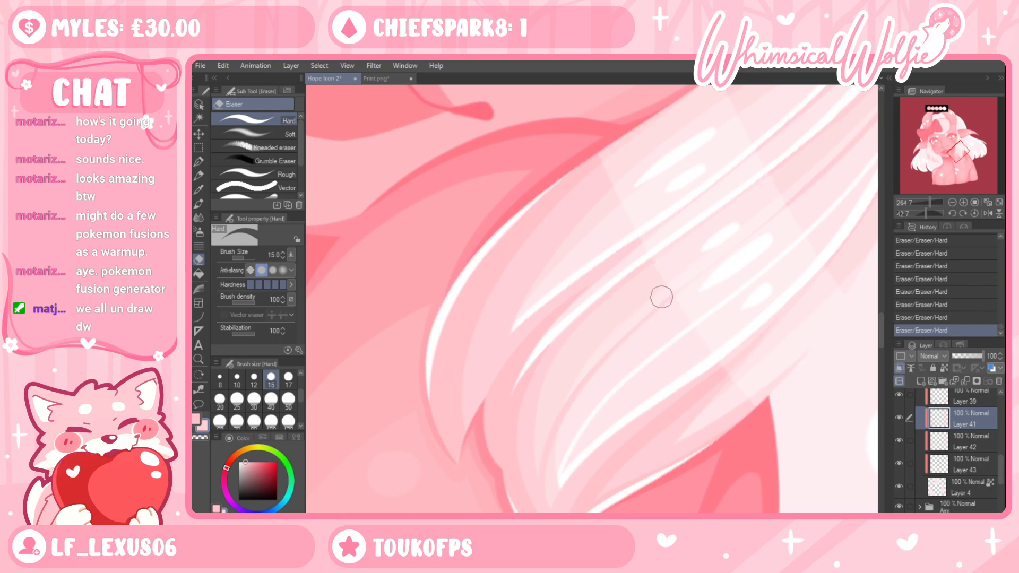
Move the 30% opacity Layer 44 down the layer stack to directly below Layer 41
key("shift+space")
left_click_drag(796, 356, 776, 239)
key("alt+space")
left_click_drag(762, 354, 710, 473)
left_click_drag(750, 420, 730, 422)
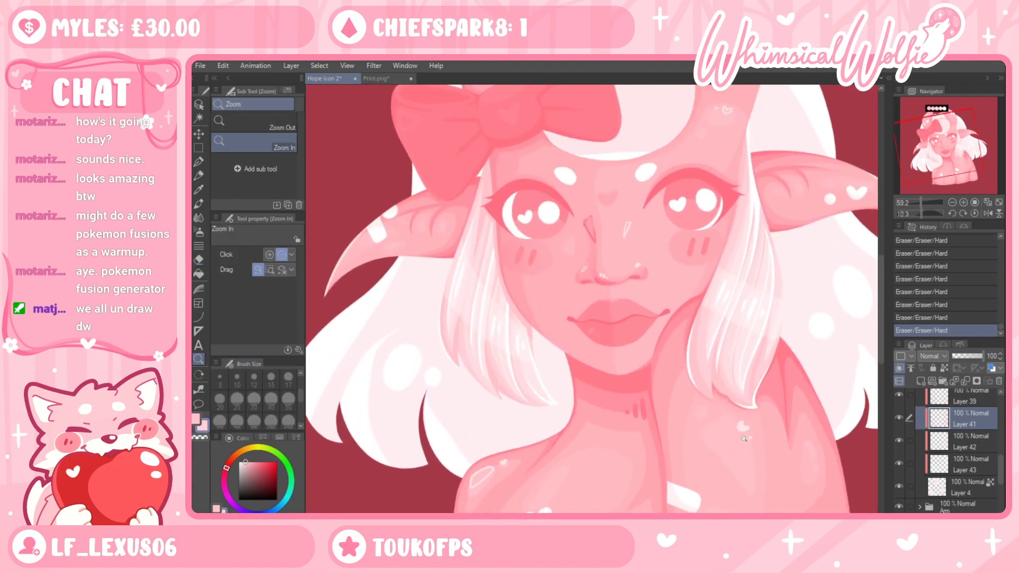
left_click_drag(999, 471, 998, 455)
left_click(975, 451)
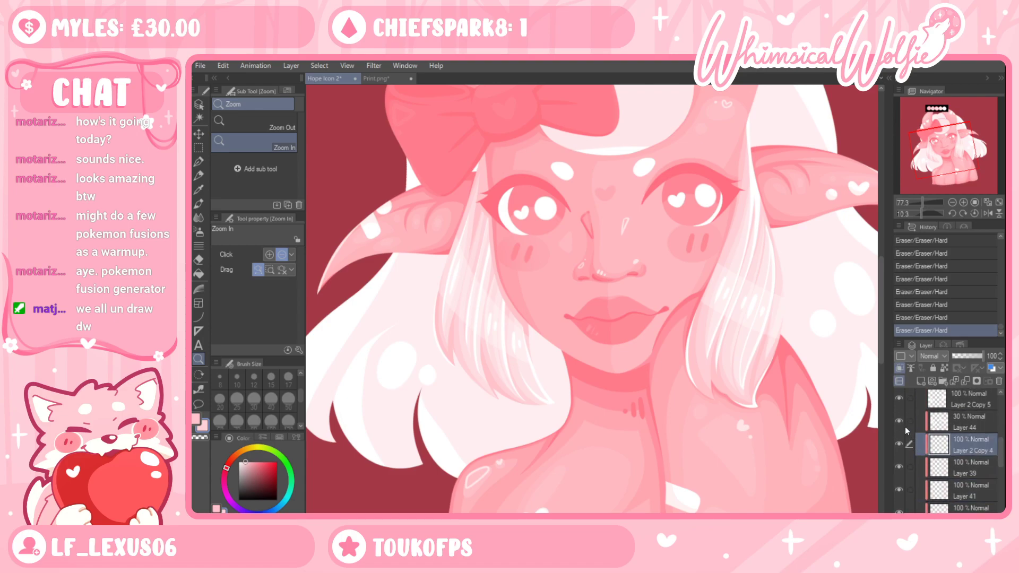
left_click_drag(964, 425, 946, 480)
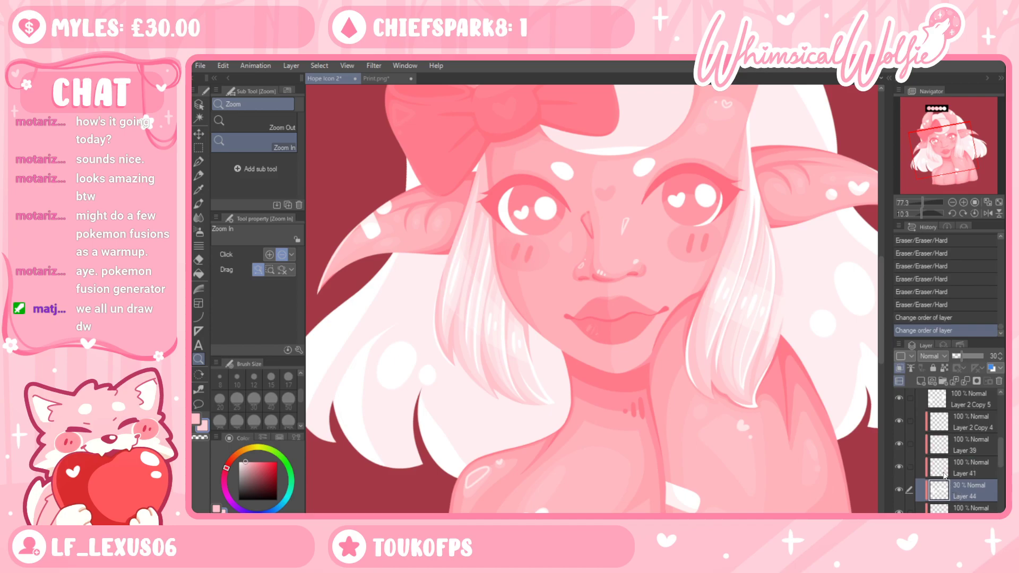
Examine the portrait and both front hair locks, comparing them with Layer 44 hidden and shown
left_click_drag(789, 332, 768, 344)
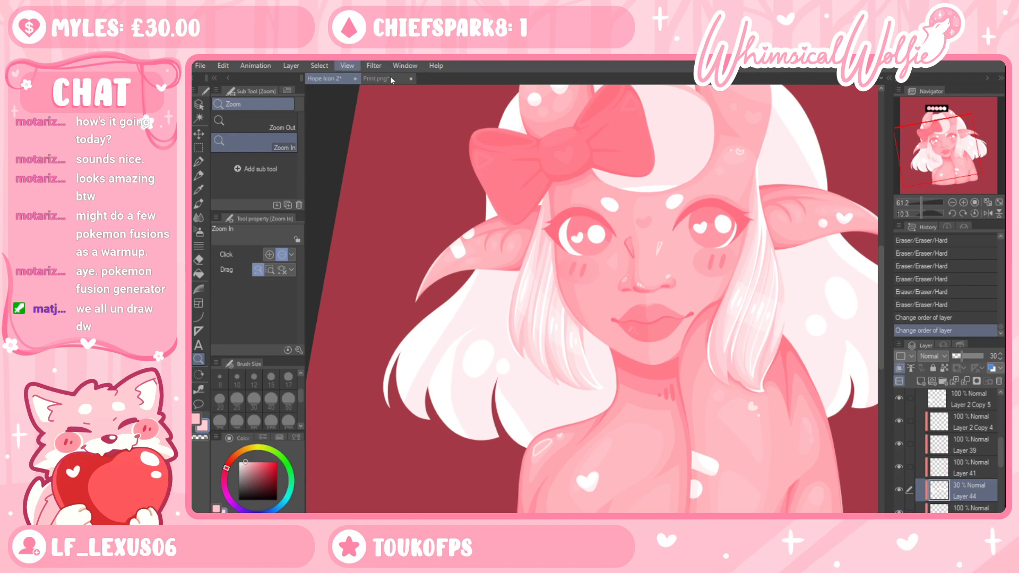
left_click(514, 97)
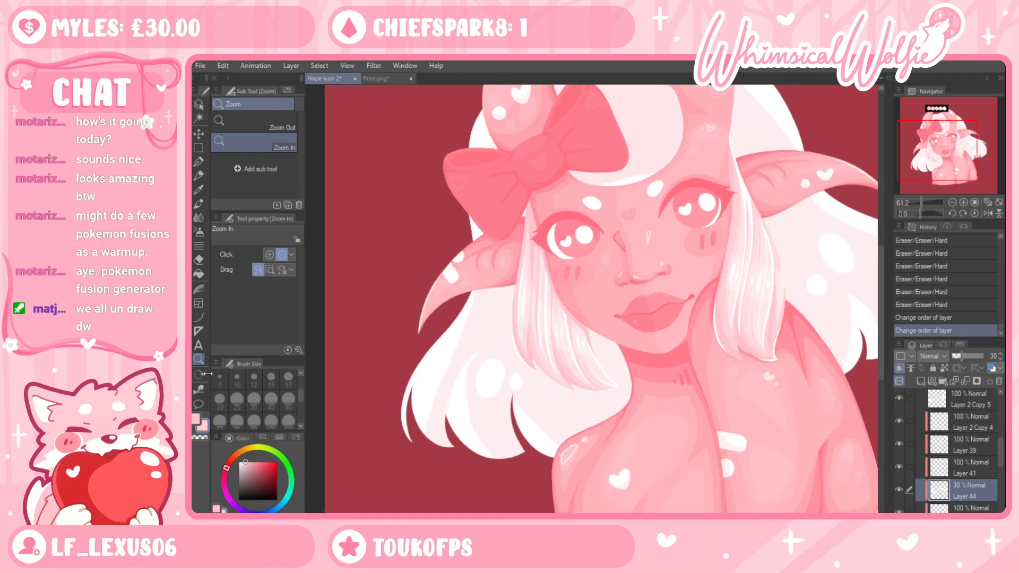
left_click_drag(748, 318, 777, 333)
left_click(898, 490)
left_click(897, 490)
left_click_drag(731, 415, 722, 444)
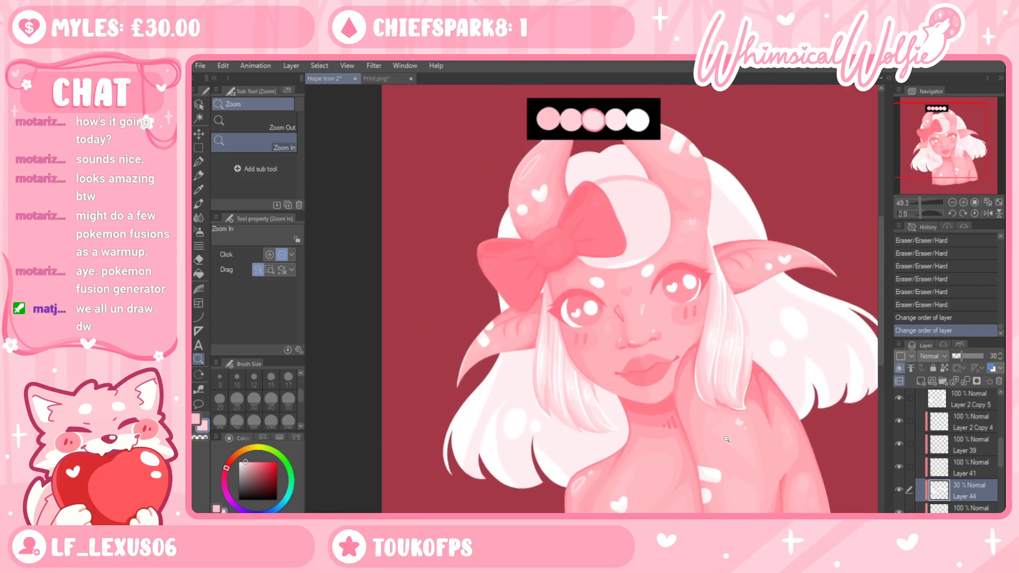
left_click(727, 440)
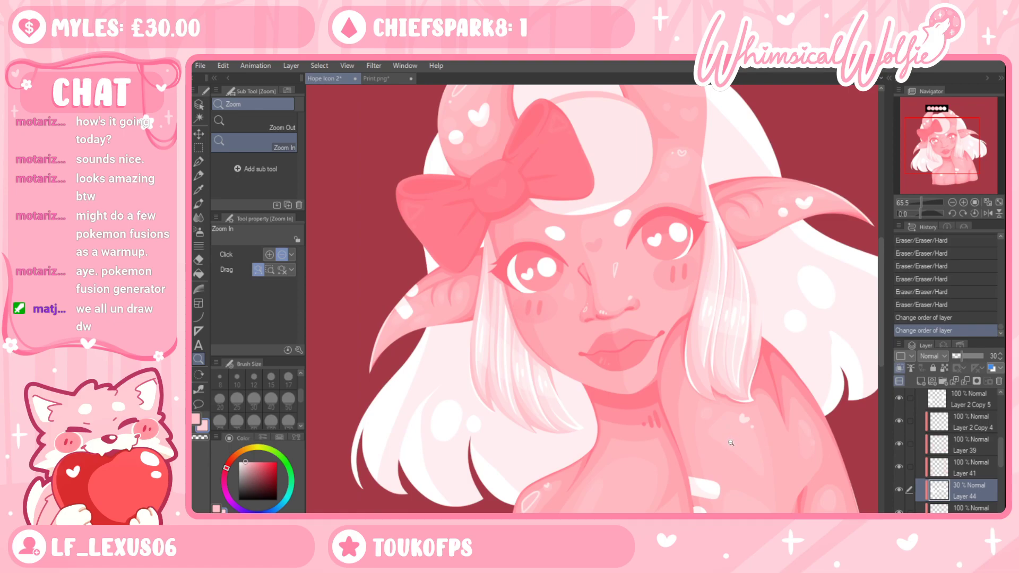
Delete the Layer 44 shading inside a rectangular selection around the right front hair lock, and deselect
left_click(199, 148)
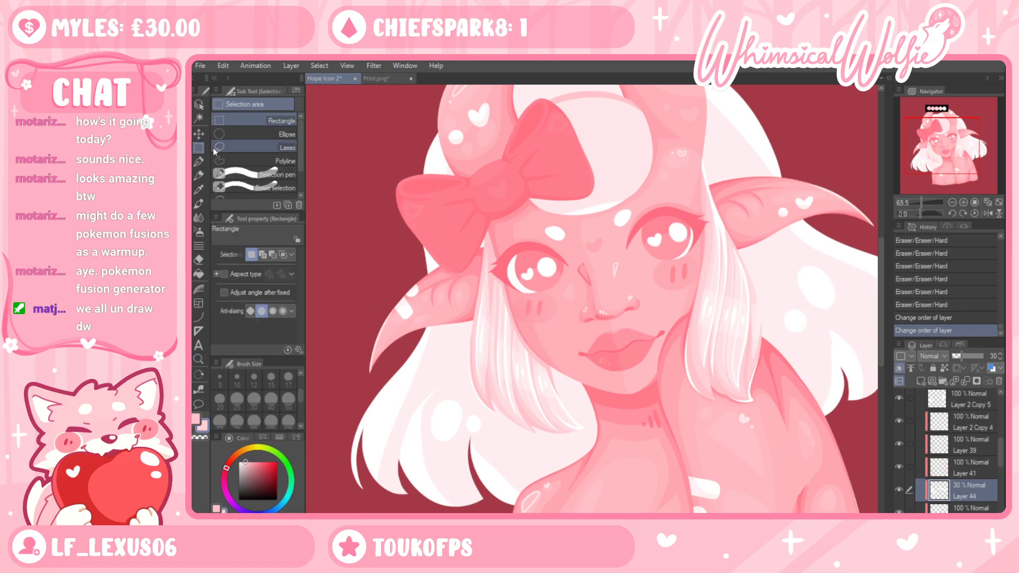
left_click_drag(685, 260, 818, 430)
key("Delete")
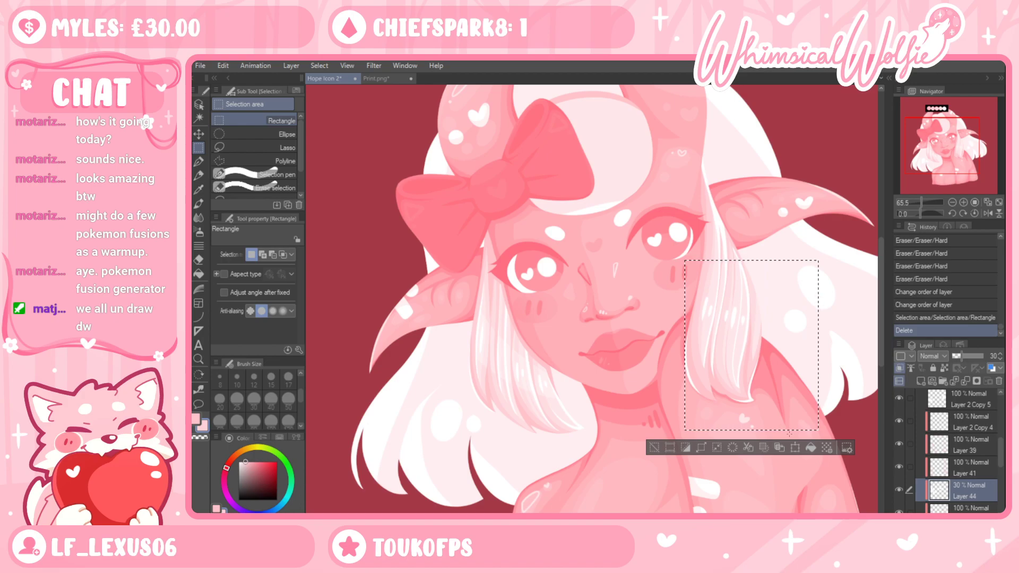
key("ctrl+d")
Paint white over the right front lock on Layer 44 with the G-pen at size 100, comparing it with the state before the deletion
left_click(198, 161)
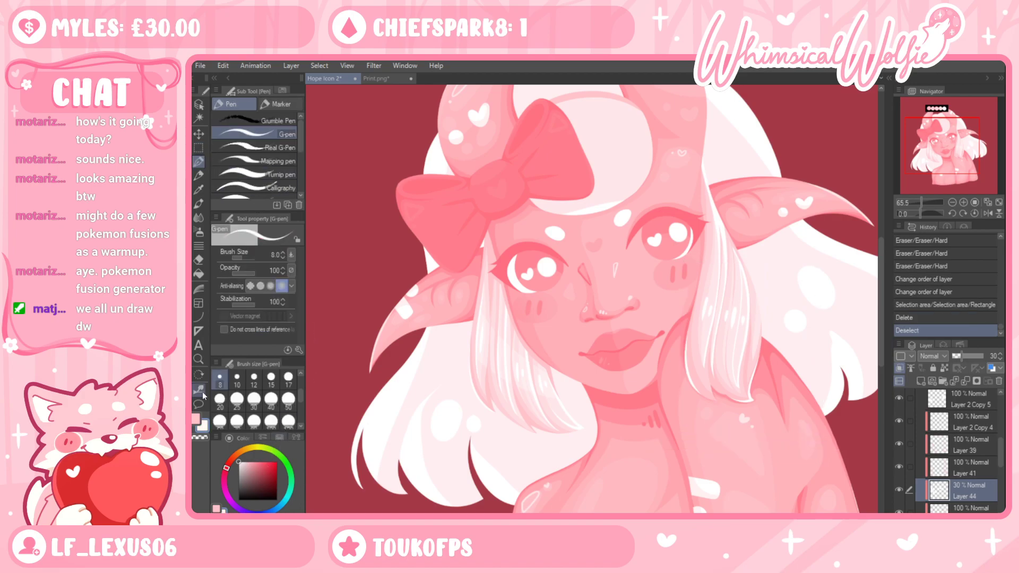
left_click(253, 399)
left_click(271, 421)
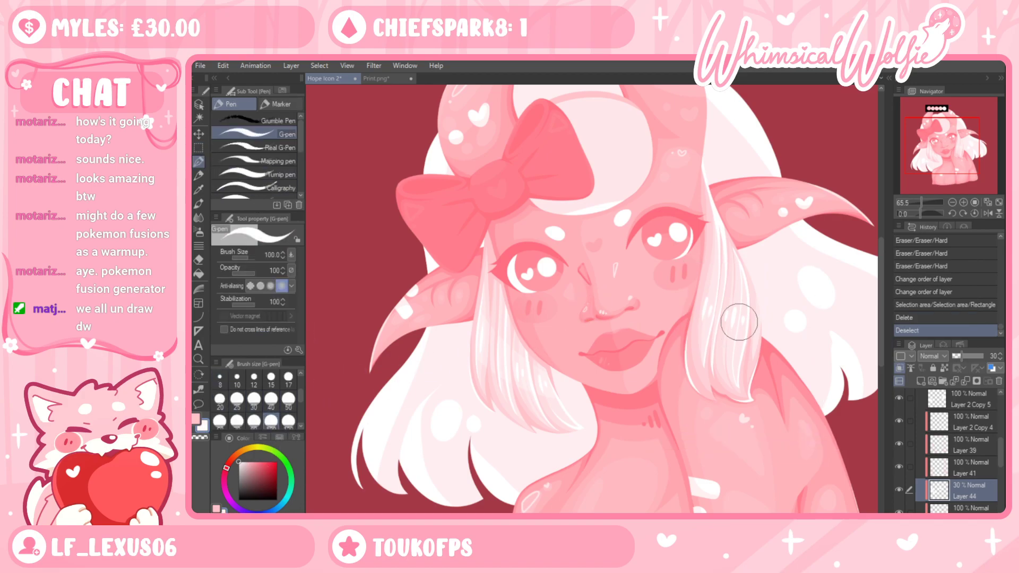
left_click(795, 324)
left_click_drag(683, 289, 801, 305)
key("ctrl+z")
mouse_move(681, 301)
left_mouse_down()
mouse_move(752, 322)
mouse_move(807, 289)
left_mouse_up()
key("ctrl+z")
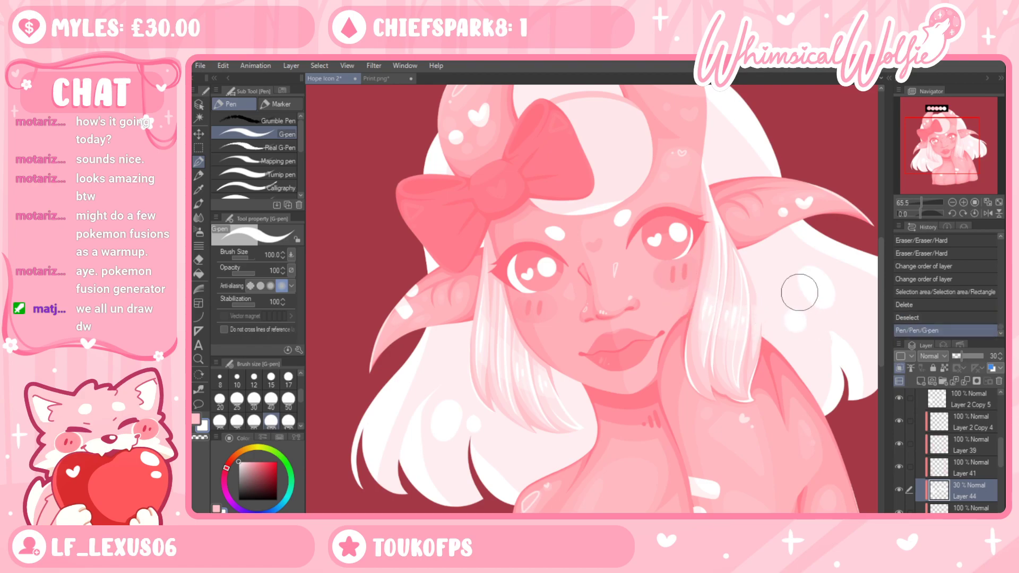
left_click(944, 292)
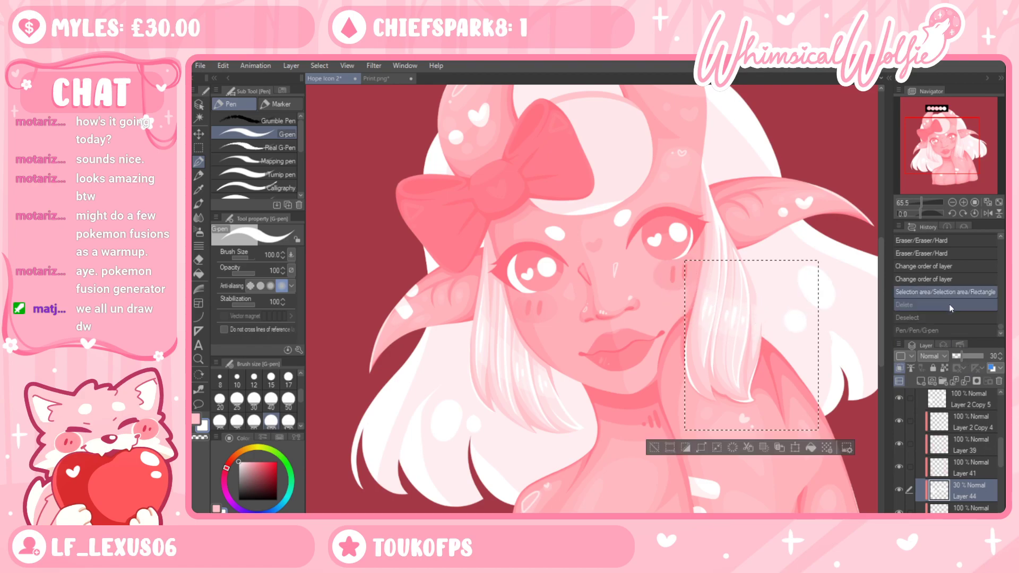
left_click(930, 330)
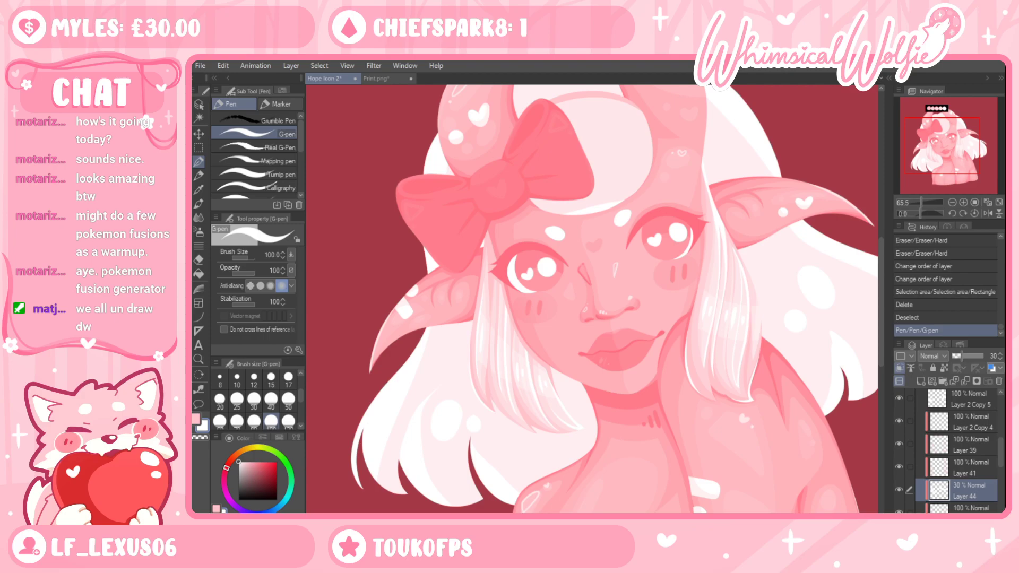
Lock the transparent pixels of Layer 39 and sample the skin pink beside the right lock for the G-pen
left_click(198, 359)
left_click_drag(636, 350, 718, 286)
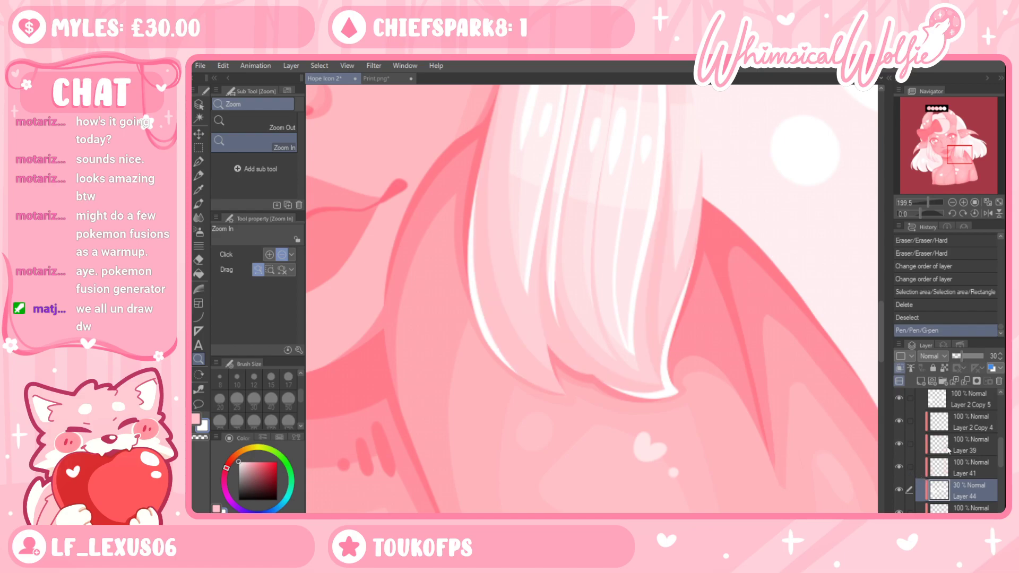
left_click(964, 446)
left_click(943, 368)
key("i")
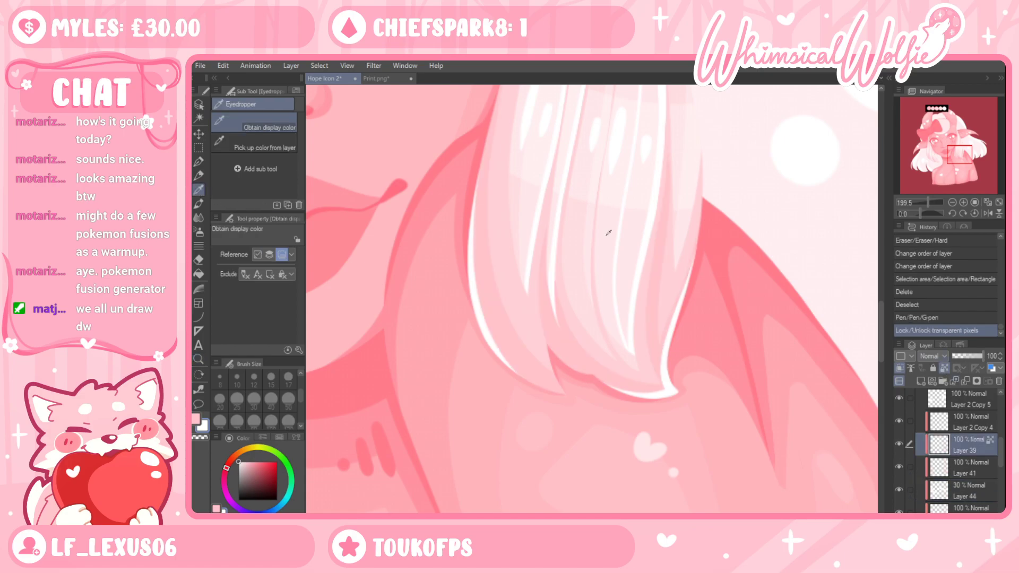
left_click(455, 322)
left_click(198, 161)
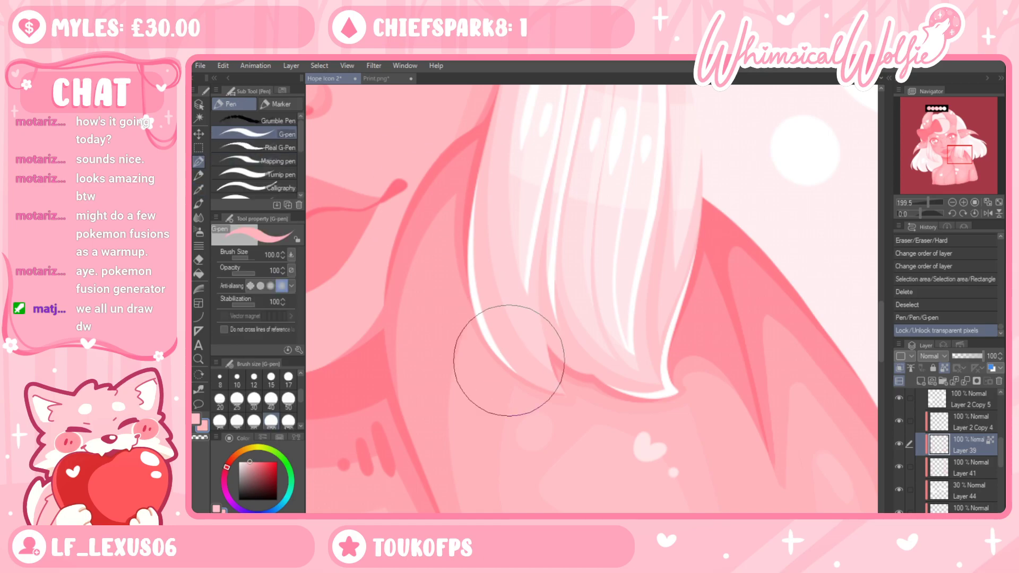
Recolour the right lock's outer and lower outline on Layer 39 with the G-pen at size 20, undoing the earlier attempts
left_click_drag(472, 242, 591, 412)
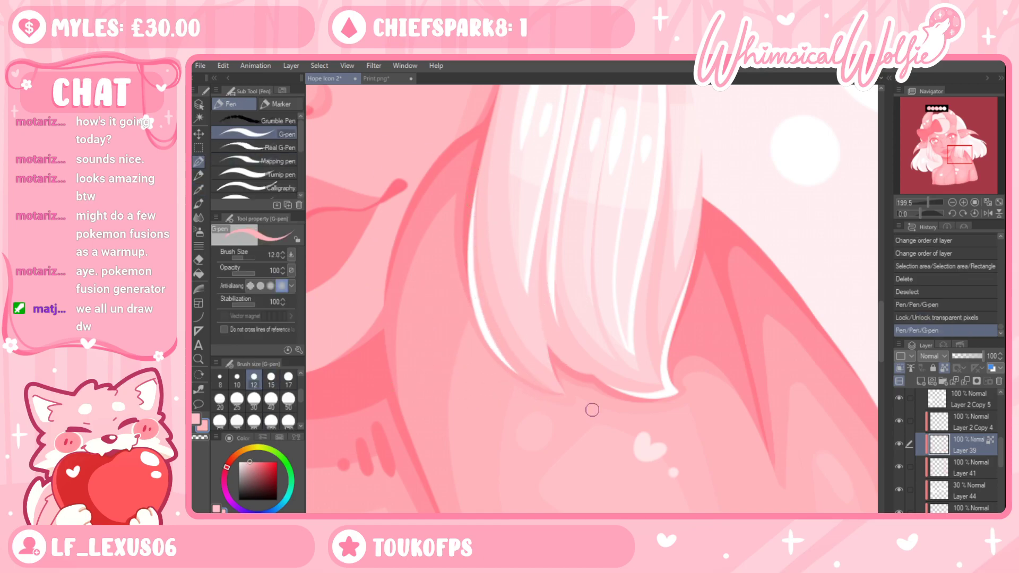
left_click(219, 399)
key("ctrl+z")
mouse_move(473, 192)
left_mouse_down()
mouse_move(474, 279)
mouse_move(496, 344)
mouse_move(604, 412)
left_mouse_up()
key("ctrl+z")
mouse_move(482, 153)
left_mouse_down()
mouse_move(484, 329)
mouse_move(626, 395)
mouse_move(623, 406)
mouse_move(592, 410)
mouse_move(636, 408)
left_mouse_up()
Compare the whole portrait with and without the last outline stroke on the right lock
left_click(199, 359)
left_click(945, 315)
left_click(943, 330)
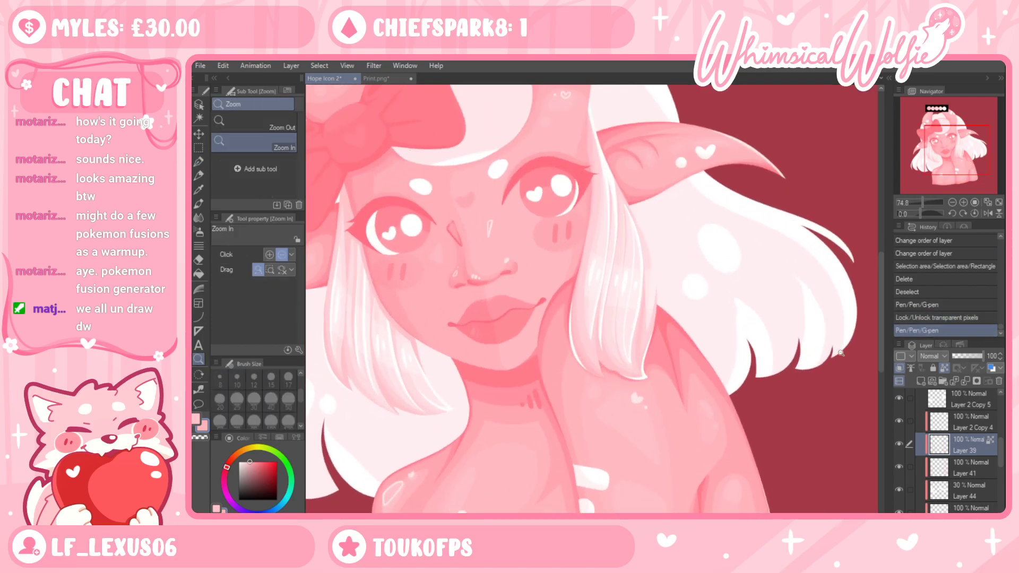
scroll(777, 401, "down", 4)
scroll(777, 401, "up", 1)
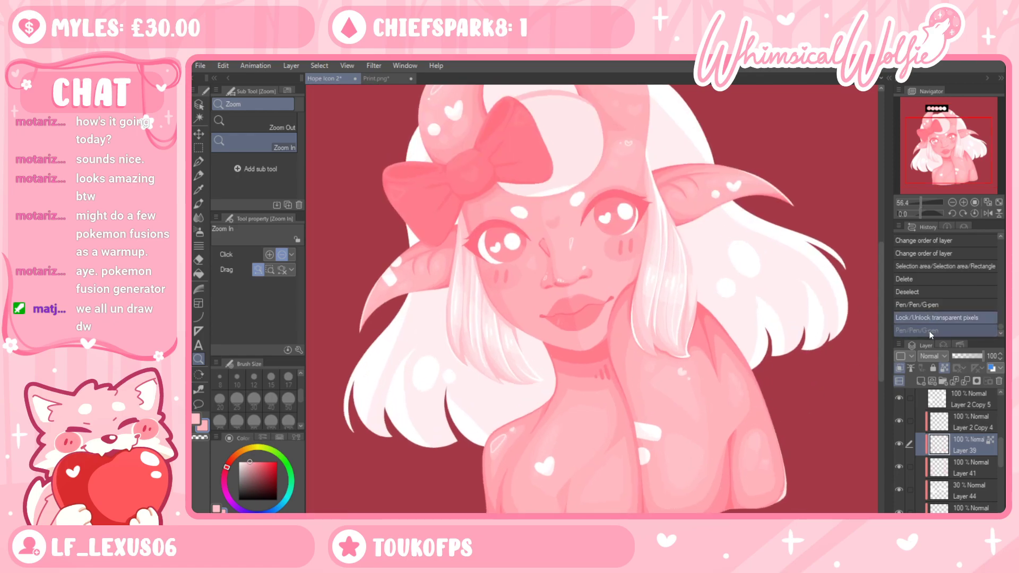
Try recolouring the gap between the right lock's lower strands with the G-pen, and undo the strokes
left_click(716, 309)
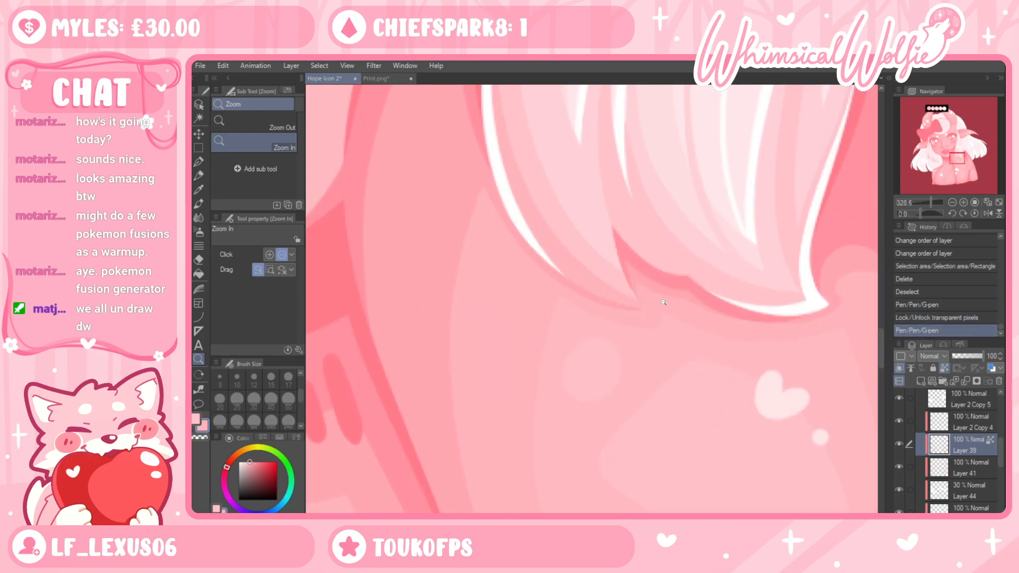
left_click(199, 162)
left_click_drag(665, 314, 654, 334)
key("ctrl+z")
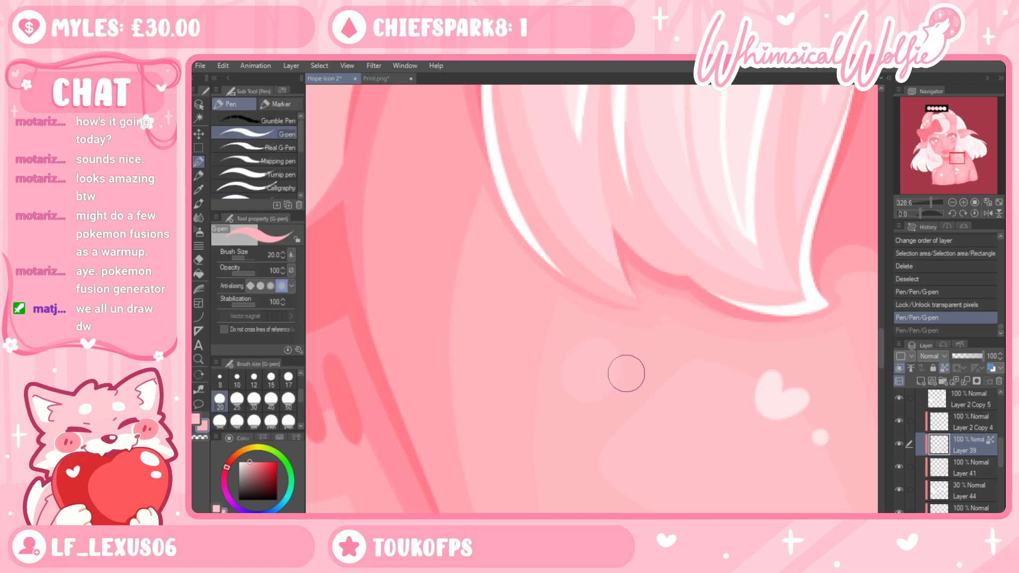
left_click_drag(686, 218, 616, 348)
left_click_drag(618, 404, 570, 340)
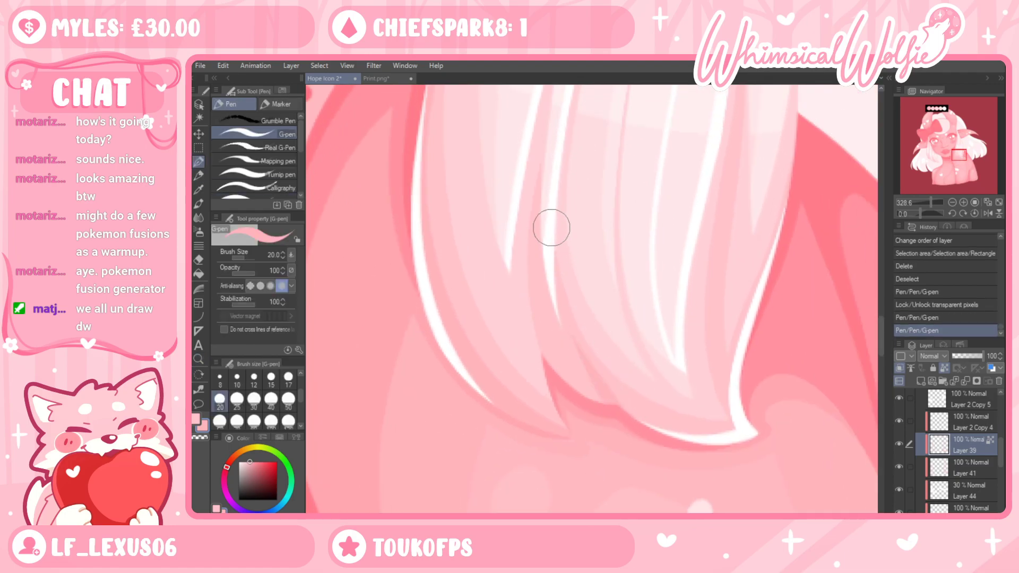
key("bracketleft")
key("bracketleft")
key("bracketleft")
key("ctrl+z")
key("ctrl+z")
Try recolouring the right lock's inner strand edge upward from the lower gap with the G-pen at size 12
left_click_drag(632, 416, 568, 313)
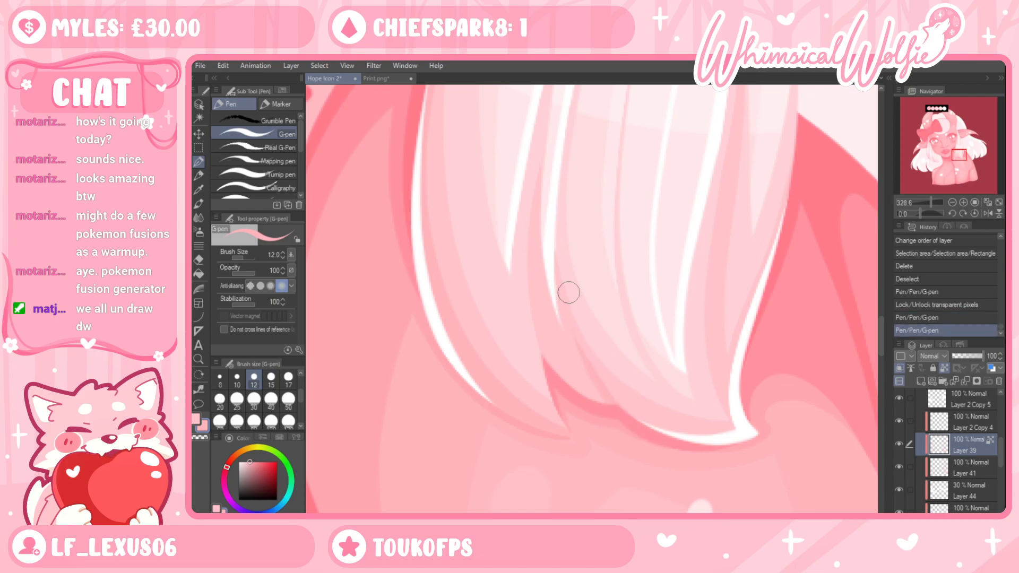
key("ctrl+z")
key("ctrl+y")
key("ctrl+z")
left_click_drag(617, 404, 561, 310)
key("ctrl+z")
mouse_move(593, 398)
left_mouse_down()
mouse_move(612, 406)
mouse_move(575, 385)
mouse_move(528, 255)
left_mouse_up()
mouse_move(604, 403)
left_mouse_down()
mouse_move(558, 372)
mouse_move(536, 285)
left_mouse_up()
mouse_move(549, 365)
left_mouse_down()
mouse_move(536, 275)
mouse_move(543, 228)
left_mouse_up()
left_click_drag(543, 348, 546, 189)
Try trimming the inner strand edge with the Hard eraser, and undo the erasure along with the preceding pen strokes
key("e")
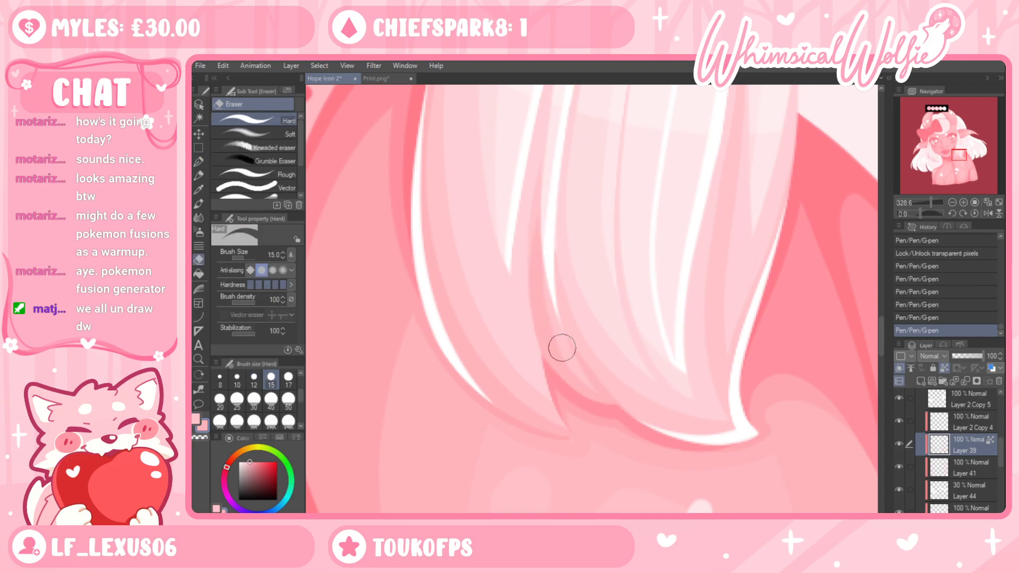
mouse_move(586, 381)
left_mouse_down()
mouse_move(540, 297)
mouse_move(539, 201)
left_mouse_up()
key("ctrl+z")
key("ctrl+z")
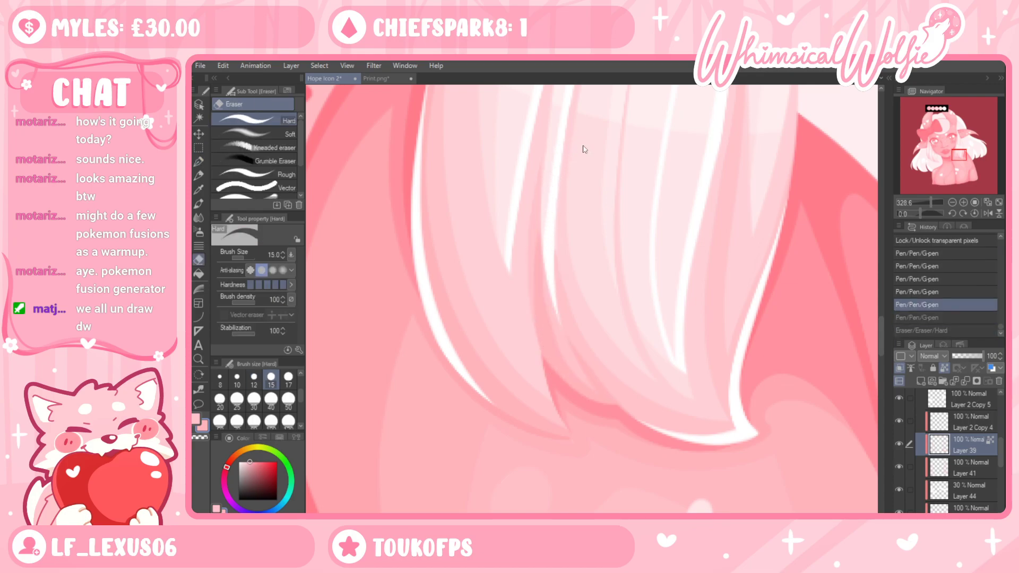
key("ctrl+z")
key("ctrl+z")
key("p")
key("ctrl+z")
key("ctrl+z")
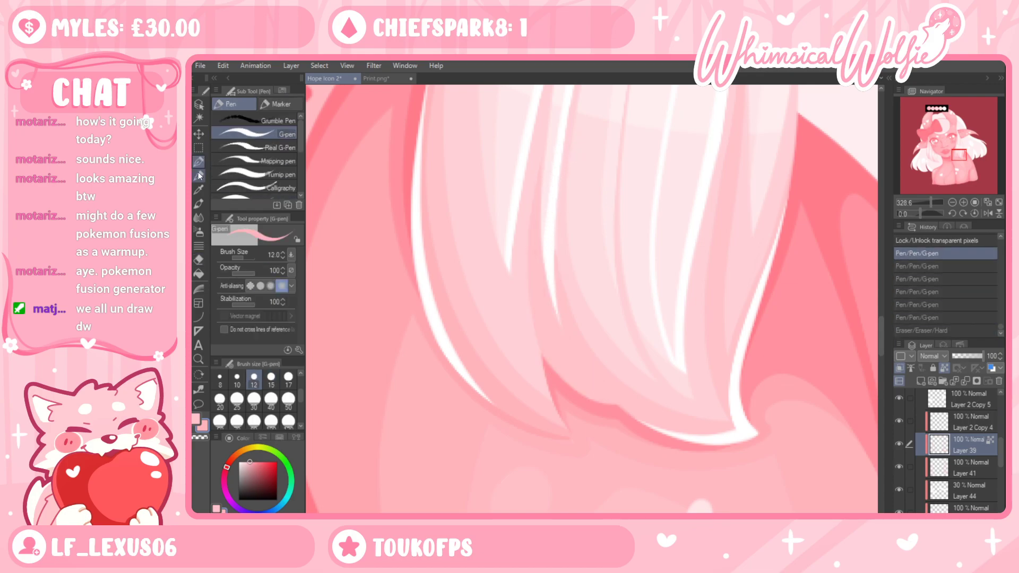
Recolour the gap between the right lock's lower strands on Layer 39 with the G-pen at size 12, undoing the first tries
left_click_drag(550, 353, 535, 279)
key("ctrl+z")
left_click_drag(571, 400, 533, 270)
key("ctrl+z")
left_click_drag(588, 412, 546, 348)
key("ctrl+y")
key("ctrl+y")
key("ctrl+y")
key("ctrl+y")
Resample the pink and continue recolouring the right lock's inner strand edge upward with the G-pen
left_click(199, 189)
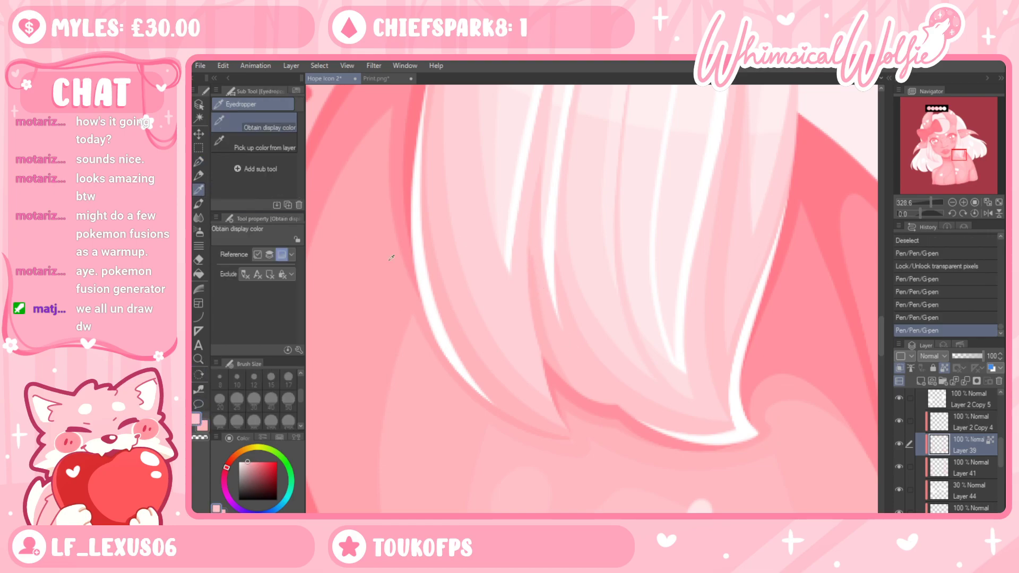
key("p")
key("ctrl+y")
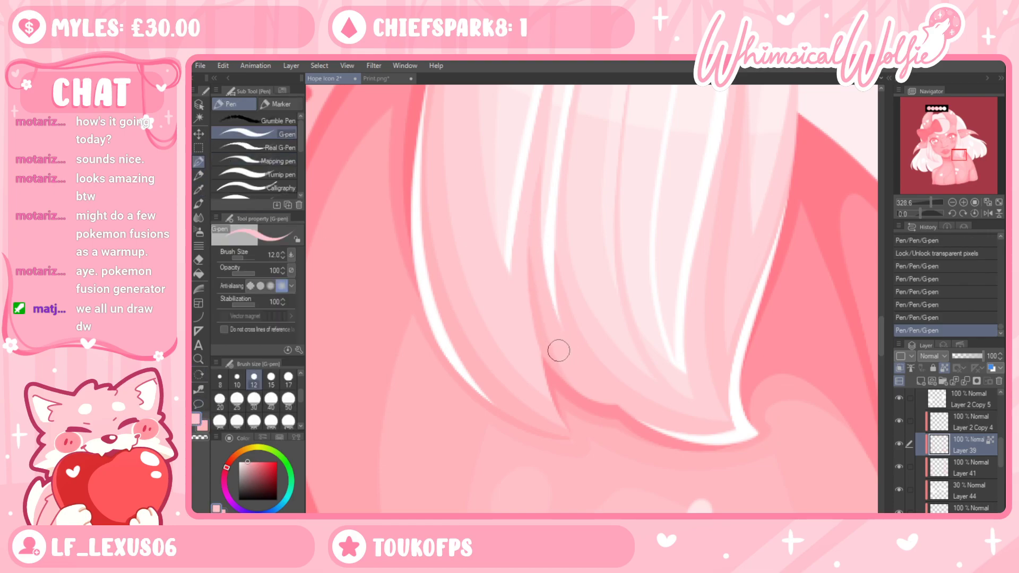
key("ctrl+y")
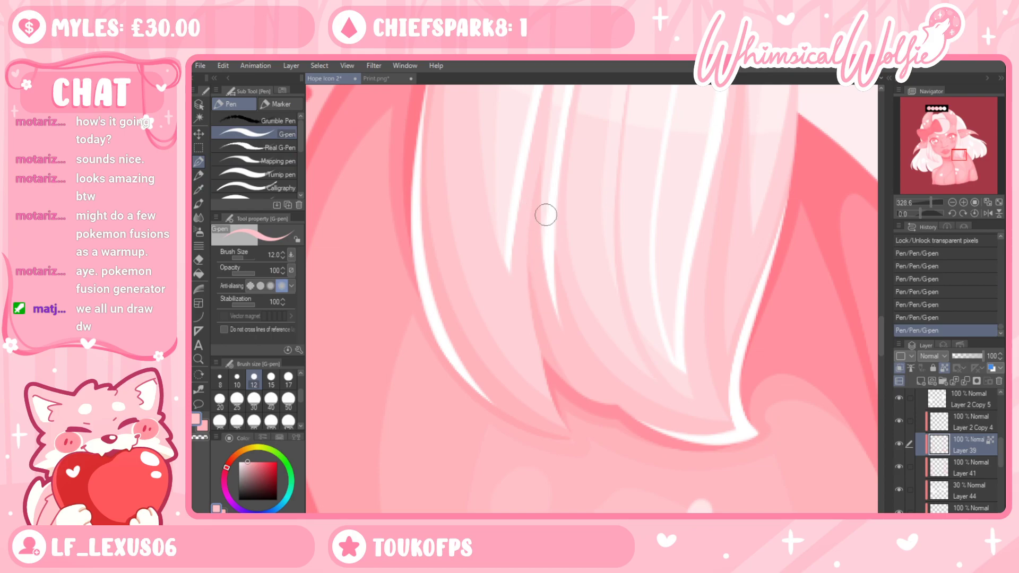
Recolour the left front lock's outermost strand tip on Layer 39 with the G-pen at size 12, comparing the stroke
left_click(199, 359)
left_click(674, 402)
left_click(682, 419)
left_click(688, 434)
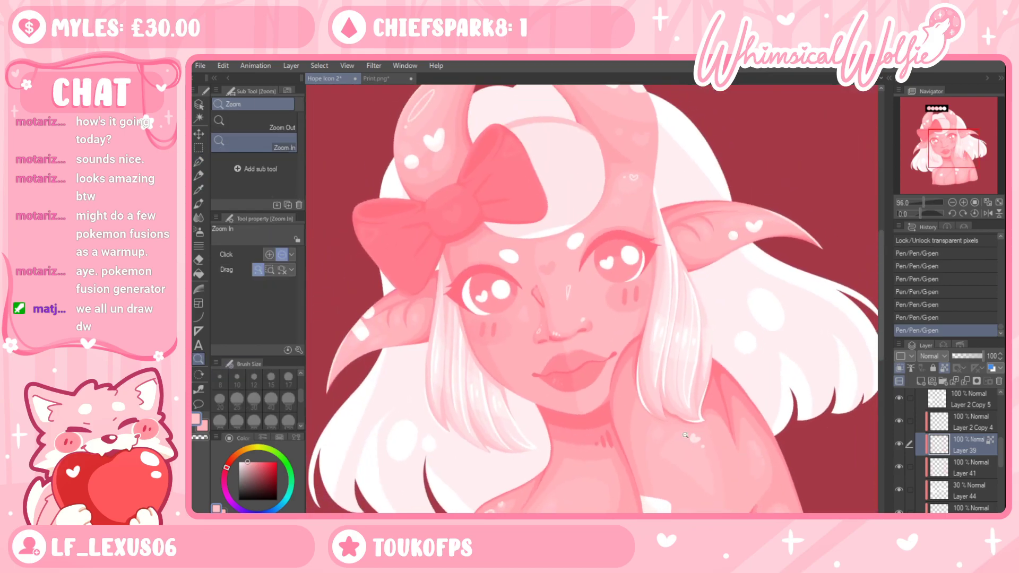
left_click_drag(482, 445, 530, 423)
left_click_drag(512, 465, 587, 345)
left_click_drag(430, 273, 509, 415)
key("p")
left_click_drag(418, 288, 530, 386)
key("ctrl+z")
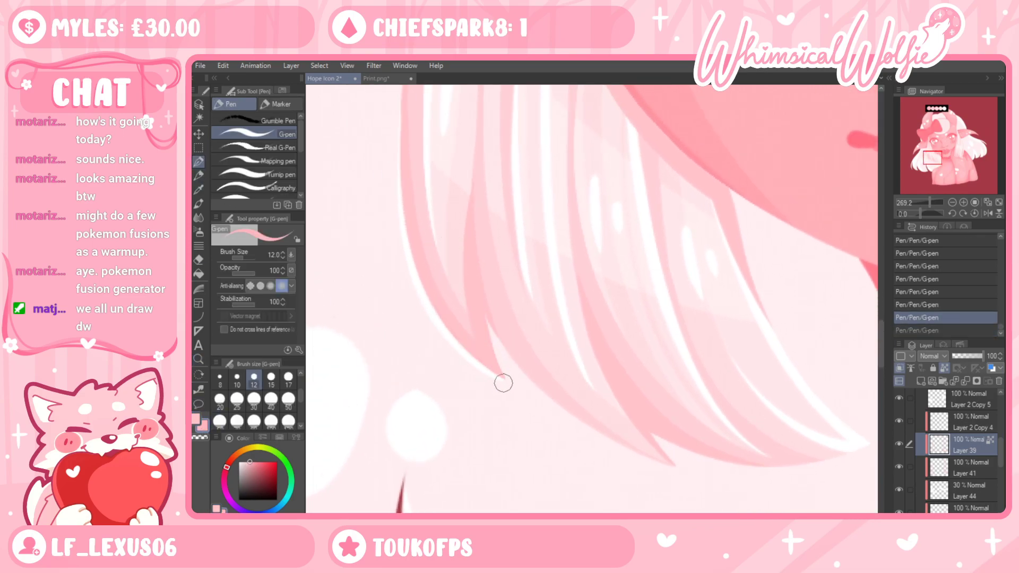
key("ctrl+y")
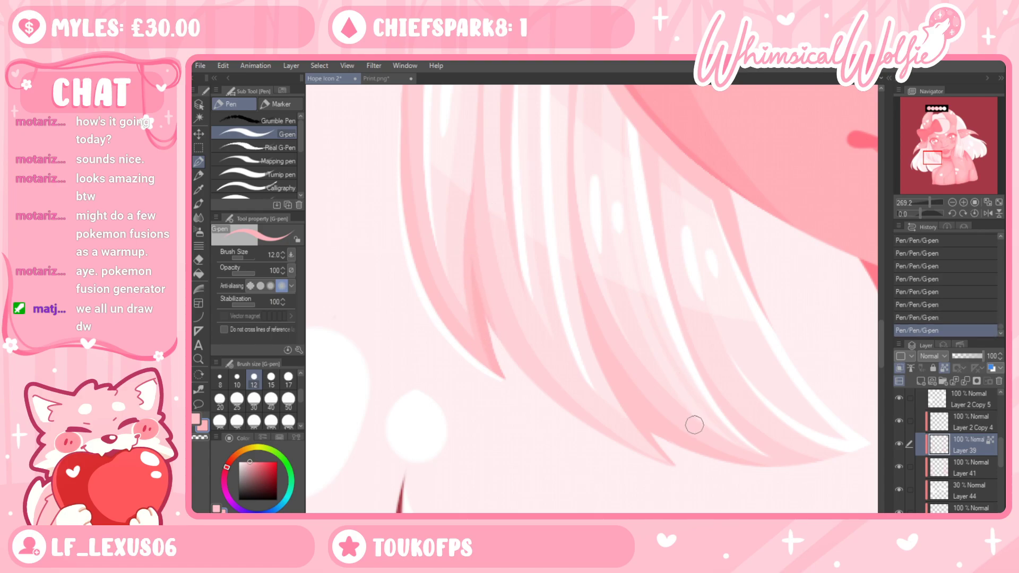
Examine the left lock's lower tips and its inner edge beside the cheek, comparing them with and without the last stroke
left_click(203, 424)
left_click_drag(564, 396, 447, 293)
left_click(200, 421)
key("ctrl+z")
key("ctrl+y")
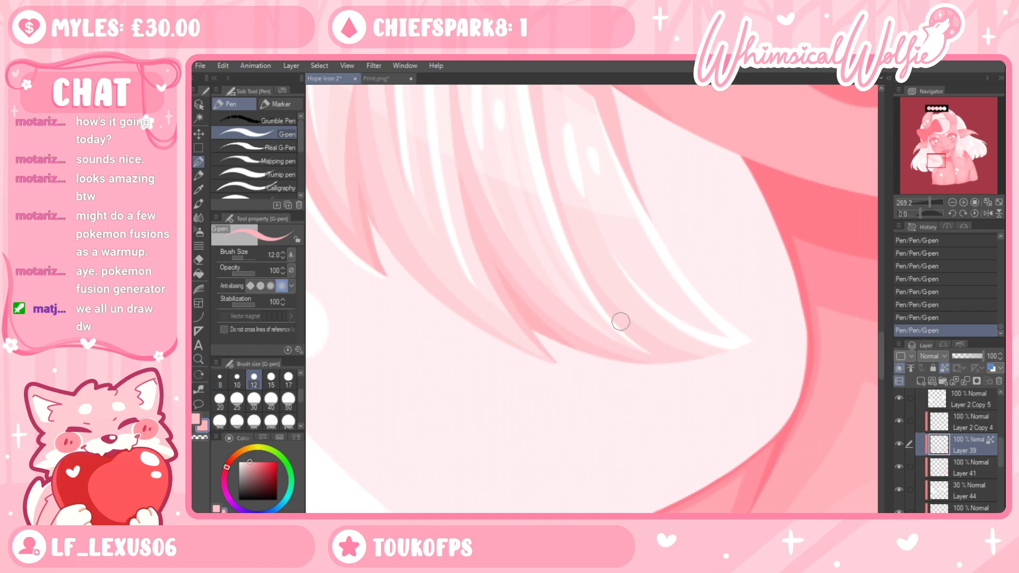
left_click_drag(615, 258, 687, 458)
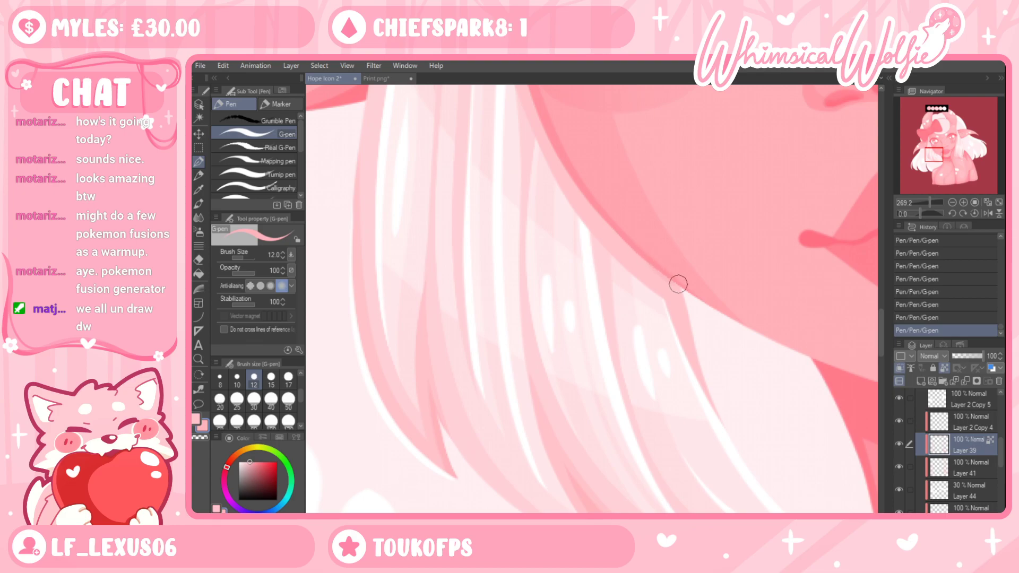
key("ctrl+z")
key("ctrl+y")
key("ctrl+z")
key("ctrl+y")
key("ctrl+z")
key("ctrl+y")
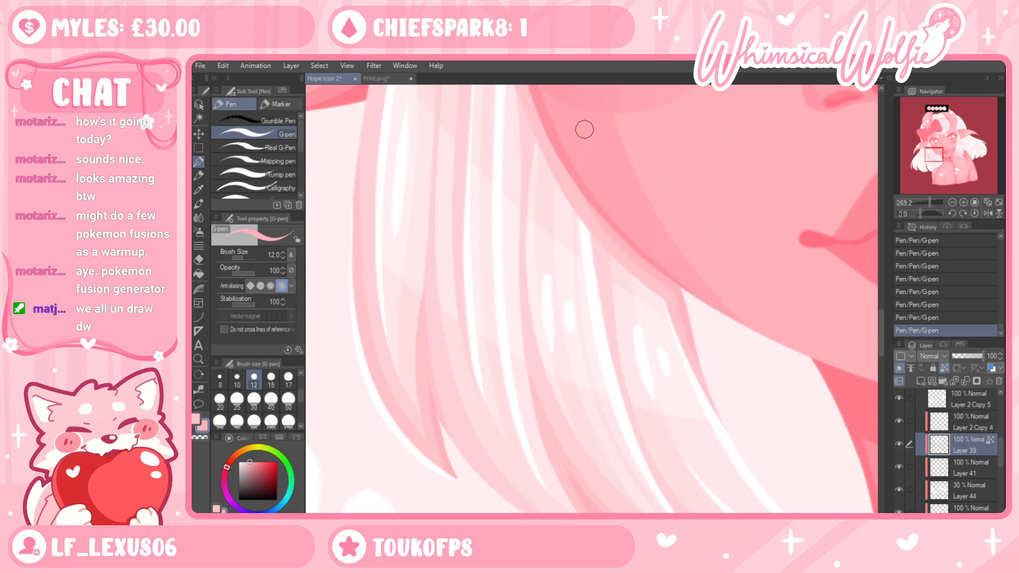
Recolour the left lock's strand edge beside the cheek and its narrow top below the bow on Layer 39
mouse_move(712, 216)
left_mouse_down()
mouse_move(765, 406)
mouse_move(722, 378)
left_mouse_up()
left_click_drag(675, 286, 723, 381)
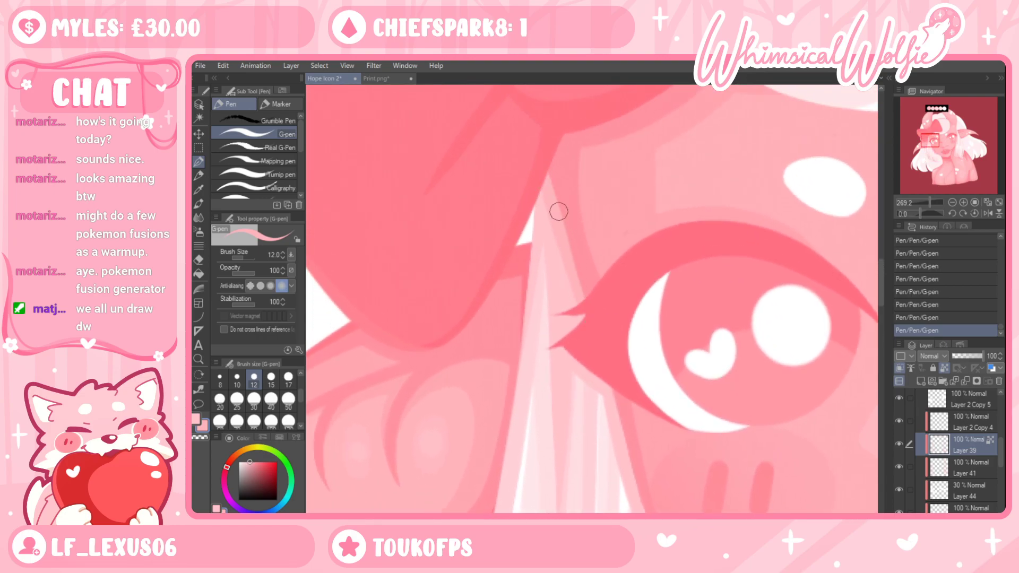
left_click_drag(534, 268, 543, 170)
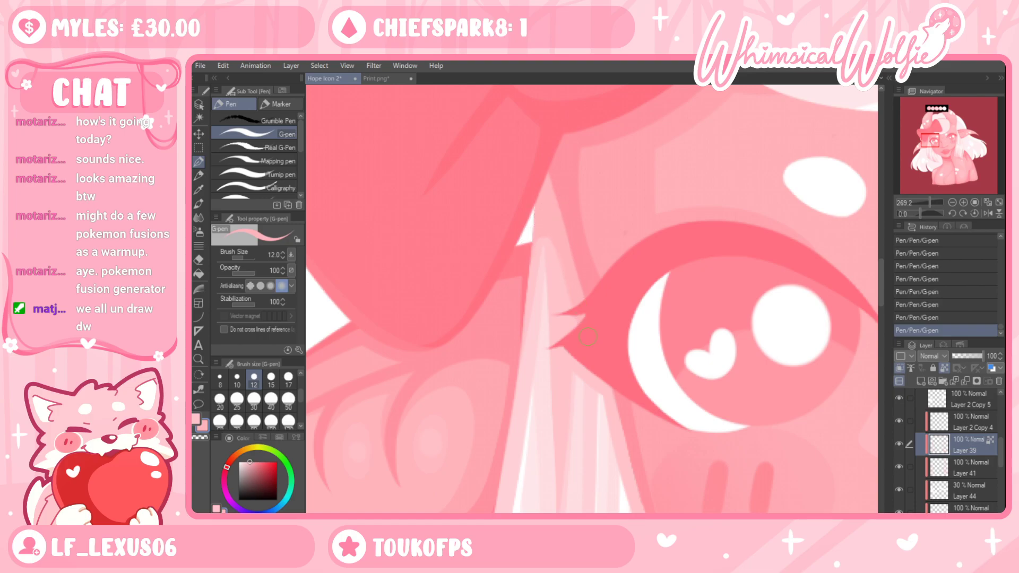
Unlock the transparent pixels of Layer 39 and redraw the left lock's narrow top beside the outer eye corner with the G-pen
key("ctrl+z")
left_click_drag(569, 327, 549, 350)
key("ctrl+z")
key("ctrl+z")
left_click(944, 367)
mouse_move(557, 239)
left_mouse_down()
mouse_move(579, 299)
mouse_move(547, 309)
mouse_move(590, 301)
mouse_move(567, 308)
mouse_move(595, 290)
mouse_move(540, 316)
mouse_move(598, 312)
mouse_move(585, 309)
mouse_move(595, 313)
mouse_move(565, 332)
left_mouse_up()
key("ctrl+z")
key("ctrl+z")
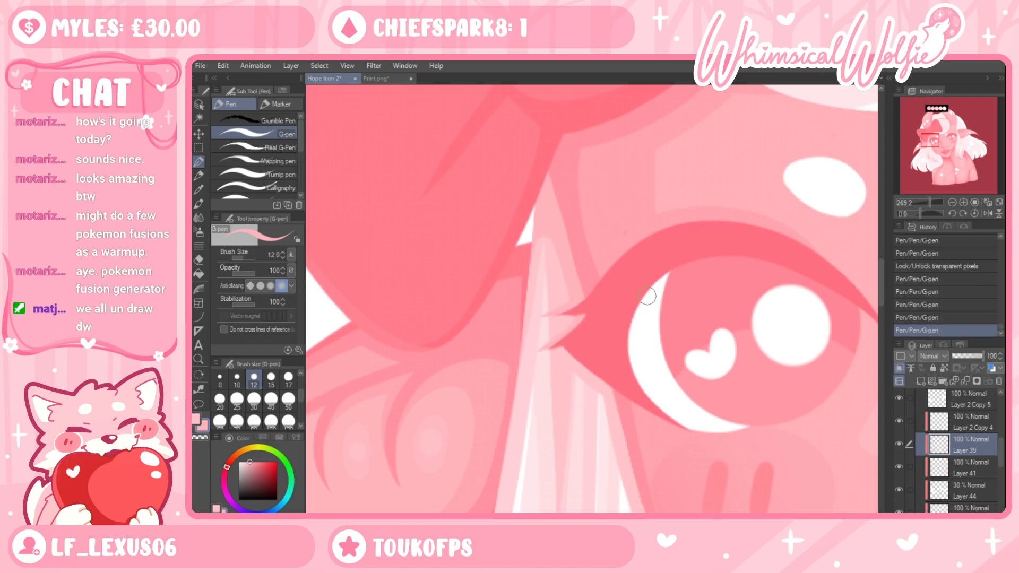
Undo the last two strokes near the left lock's top and lock the transparent pixels of Layer 39 again
left_click(198, 375)
left_click(199, 359)
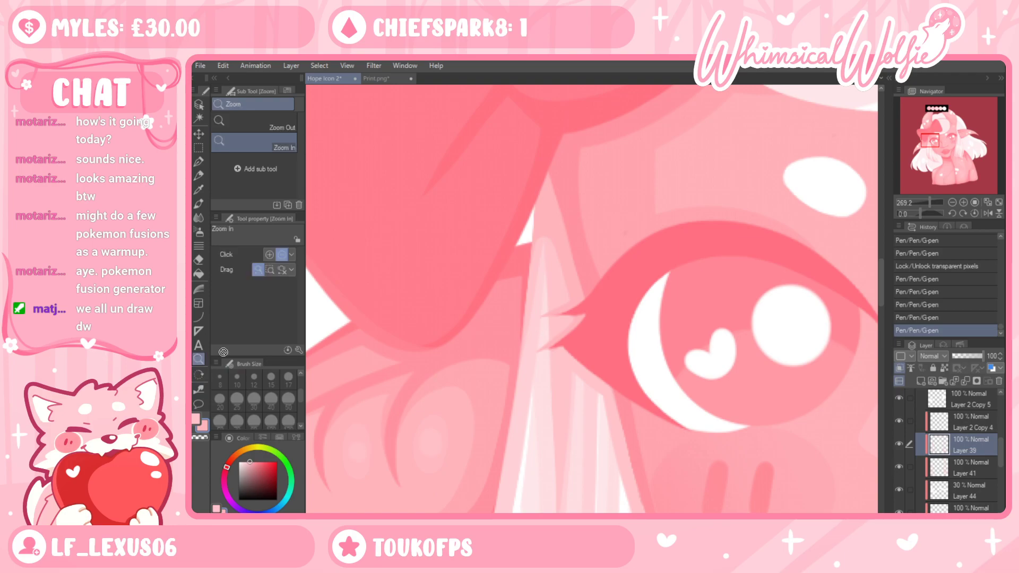
left_click_drag(520, 290, 626, 384)
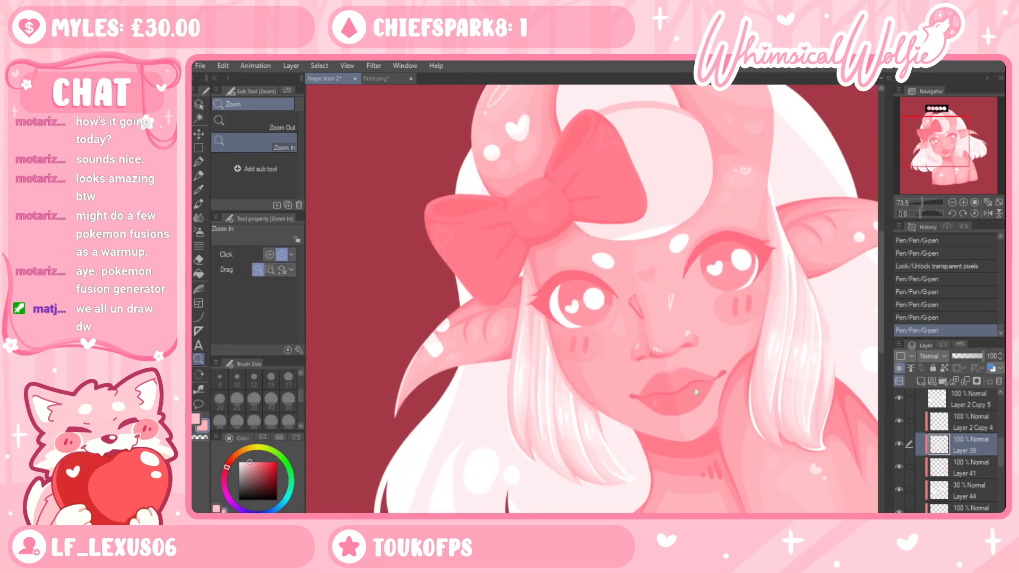
key("ctrl+z")
key("ctrl+z")
left_click_drag(521, 278, 577, 264)
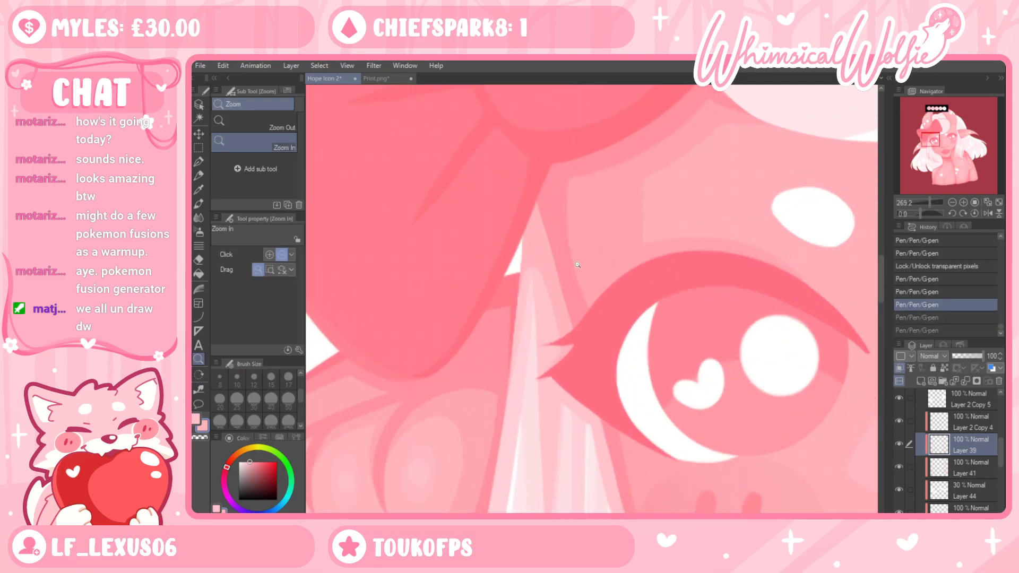
left_click(944, 368)
left_click_drag(568, 356, 523, 371)
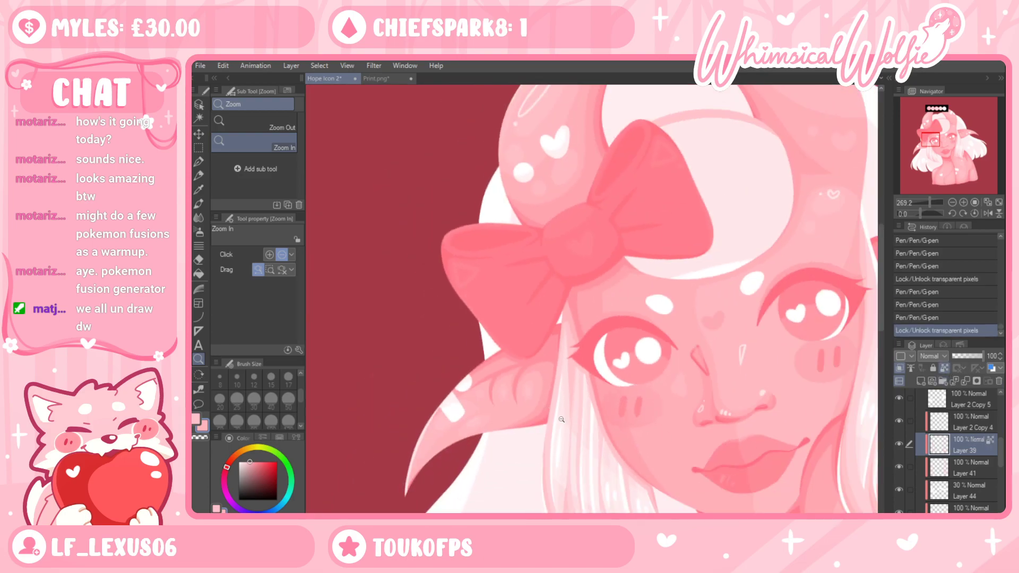
Examine both front locks up close and in the whole portrait, trying one G-pen stroke at the right lock's top
left_click_drag(622, 438, 642, 437)
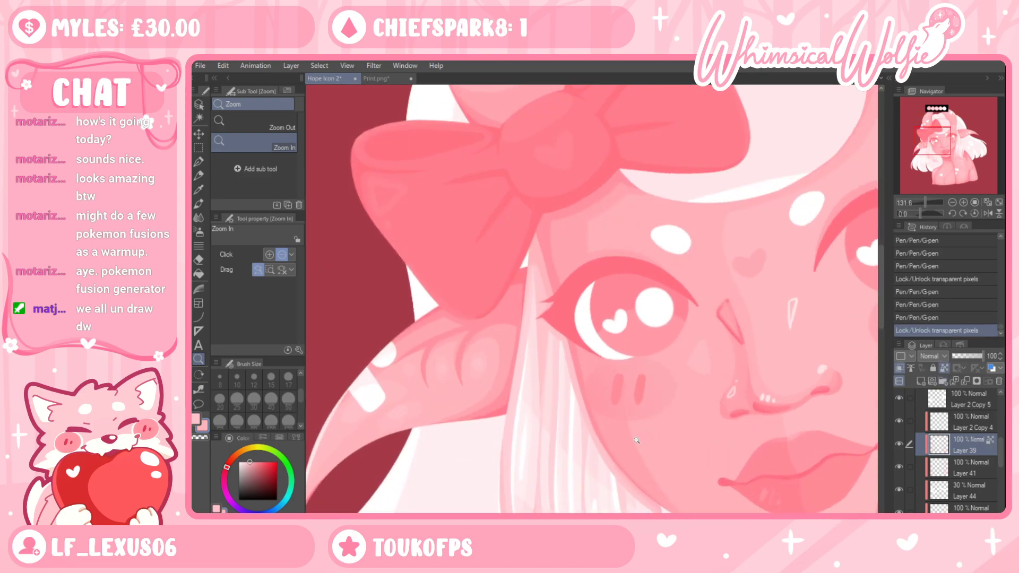
left_click_drag(649, 360, 589, 366)
left_click_drag(744, 436, 775, 459)
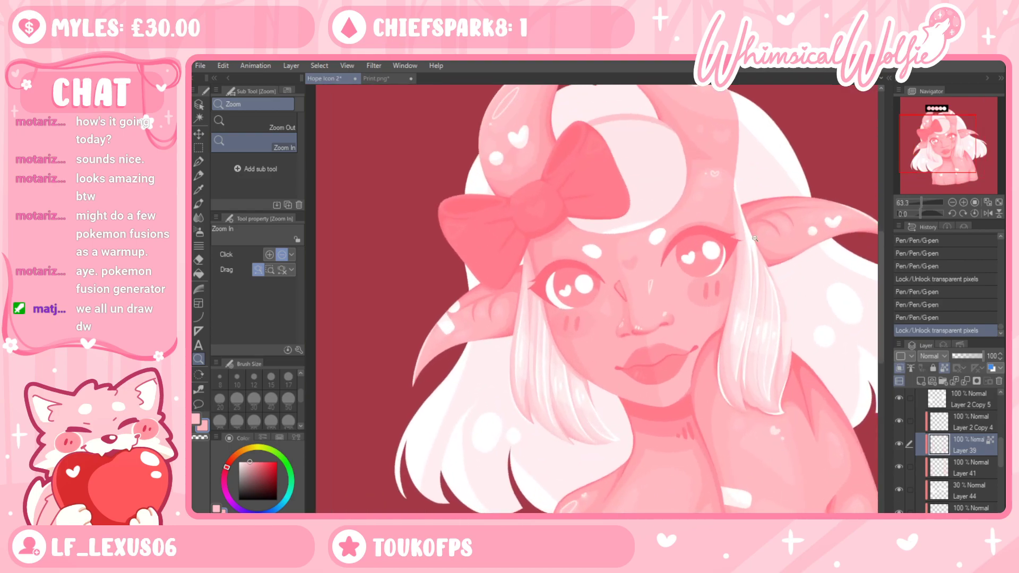
left_click_drag(754, 238, 786, 187)
key("p")
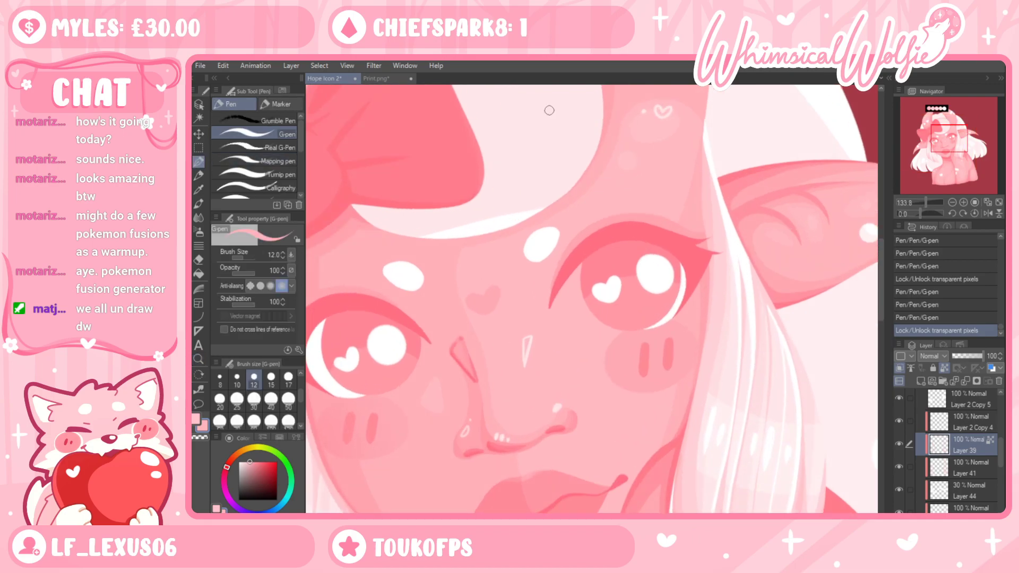
left_click_drag(706, 159, 706, 215)
key("ctrl+z")
key("ctrl+alt+space")
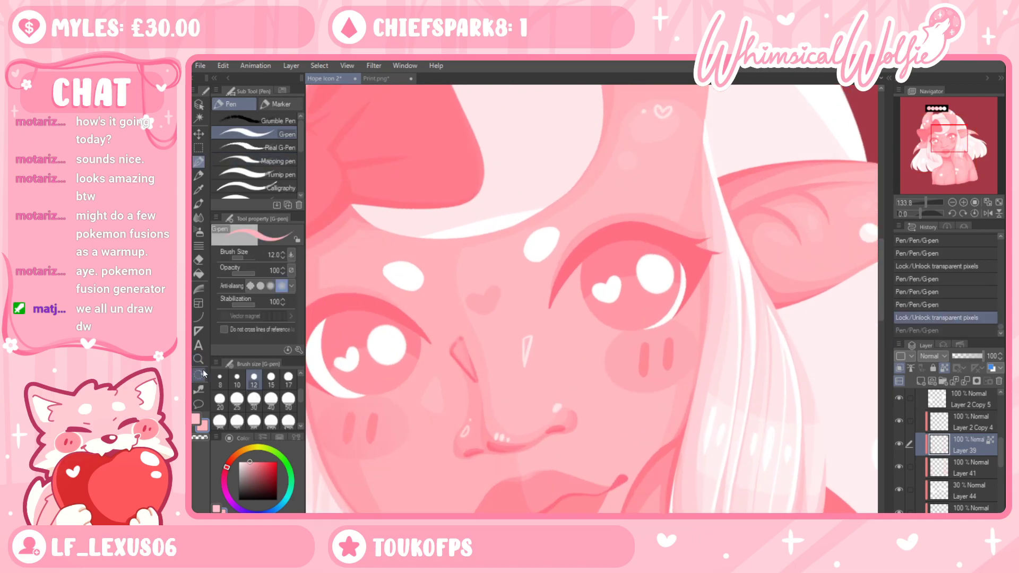
left_click_drag(677, 254, 689, 313)
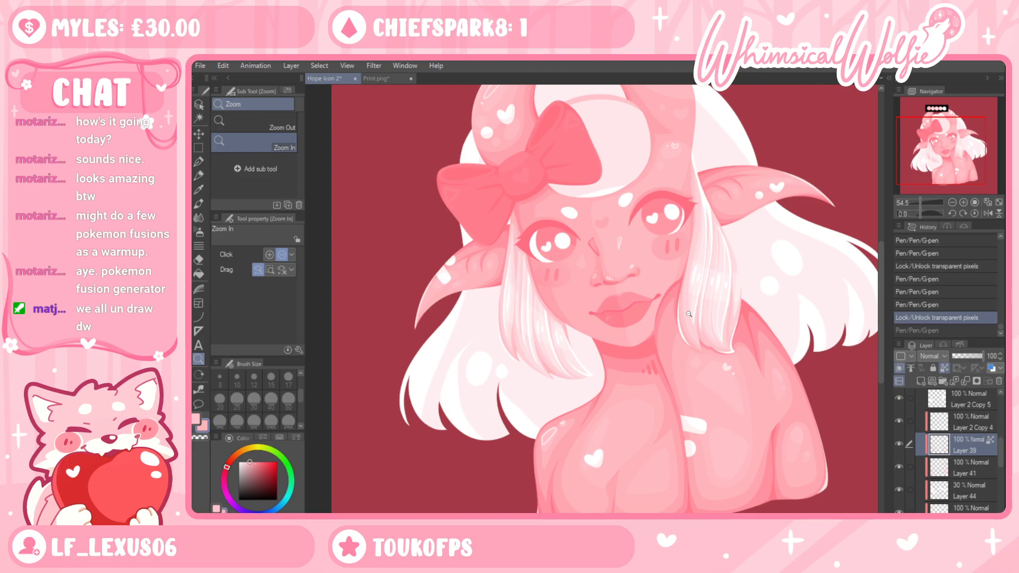
left_click_drag(620, 330, 637, 444)
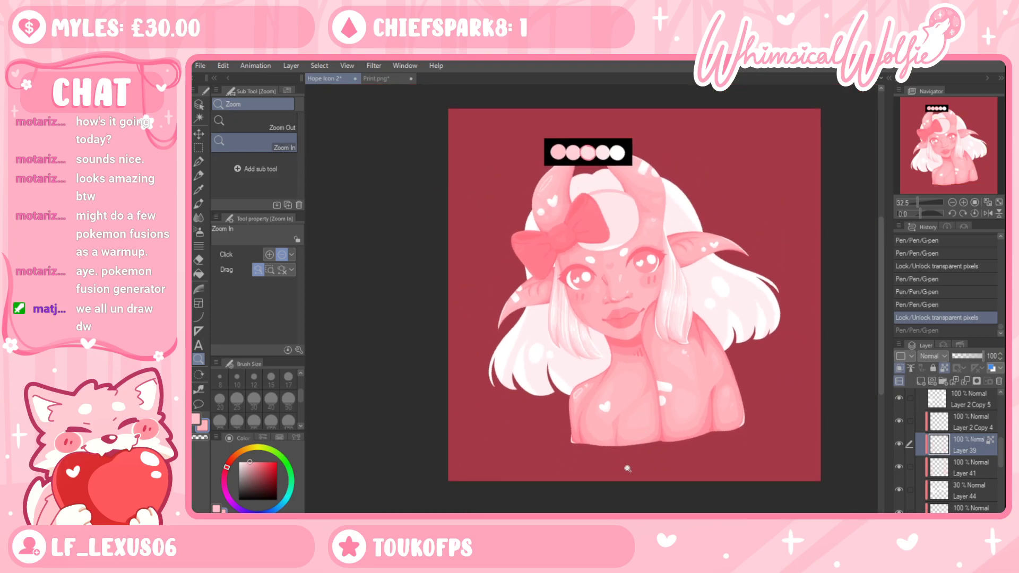
left_click_drag(636, 321, 654, 106)
Toggle the visibility of Layer 39 and Layer 41 to identify their contents, and select Layer 41
left_click(899, 444)
left_click(899, 446)
left_click(899, 466)
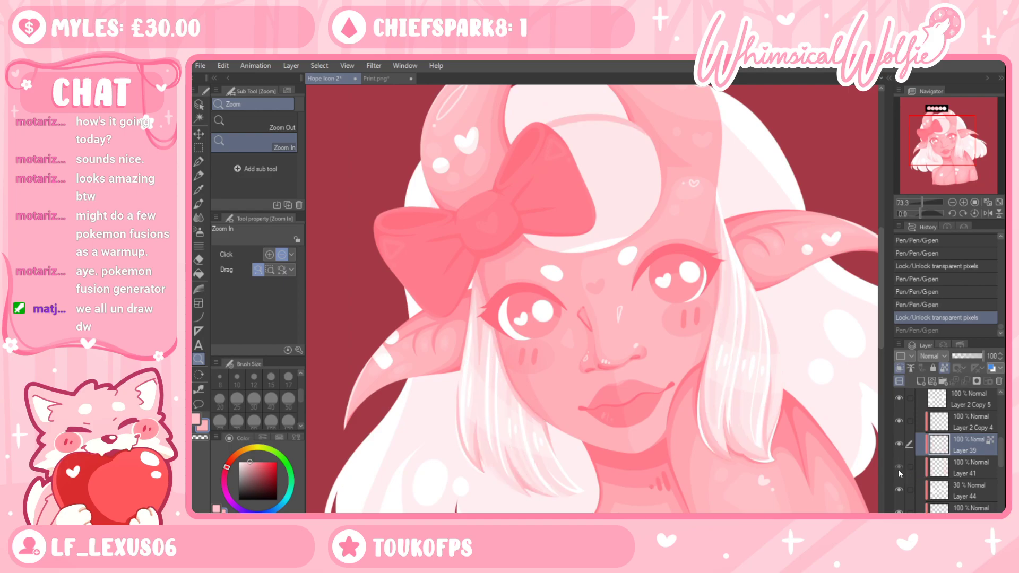
left_click(898, 468)
left_click(935, 466)
Sample a light pink from the left lock and paint a shading band along the fringe's upper edge with the G-pen at size 40
left_click_drag(477, 388, 514, 355)
key("i")
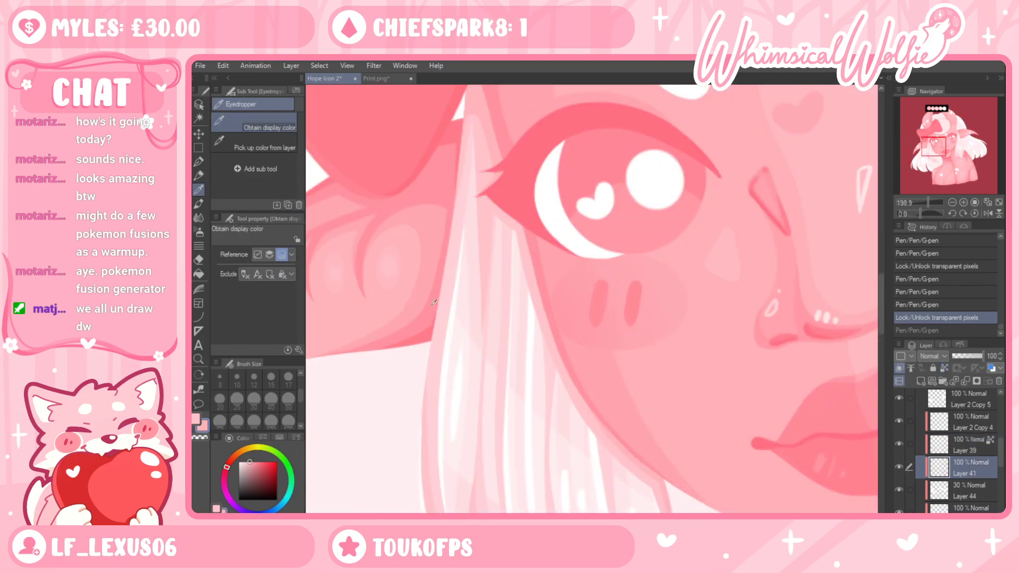
left_click(199, 359)
left_click_drag(667, 258, 594, 260)
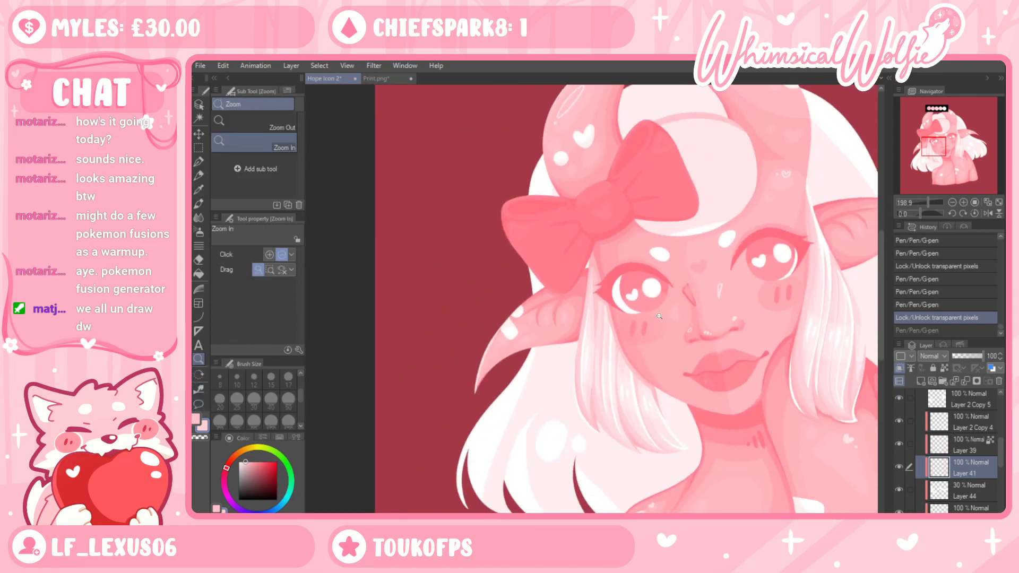
left_click_drag(705, 159, 743, 159)
left_click_drag(737, 181, 652, 232)
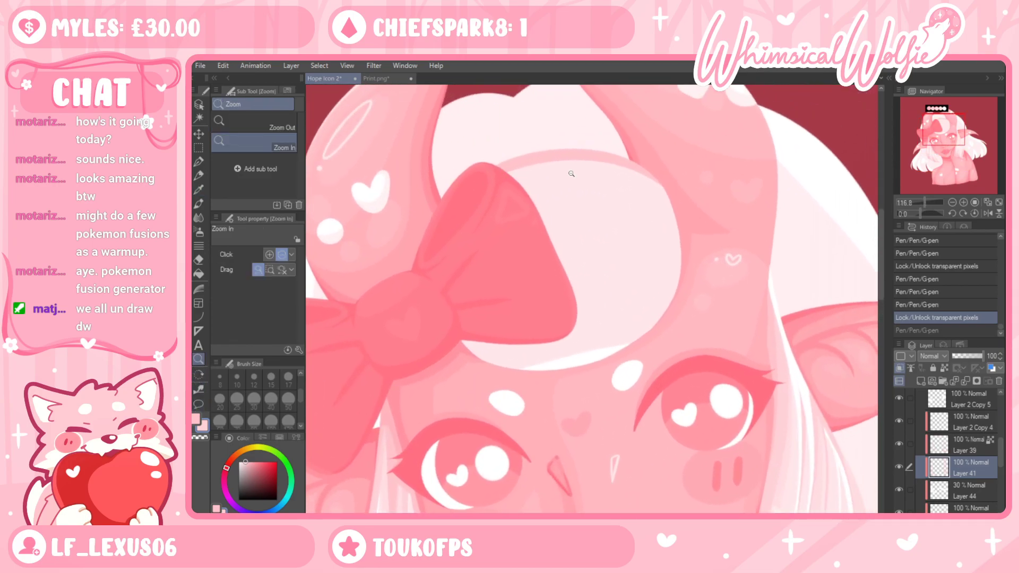
left_click(198, 161)
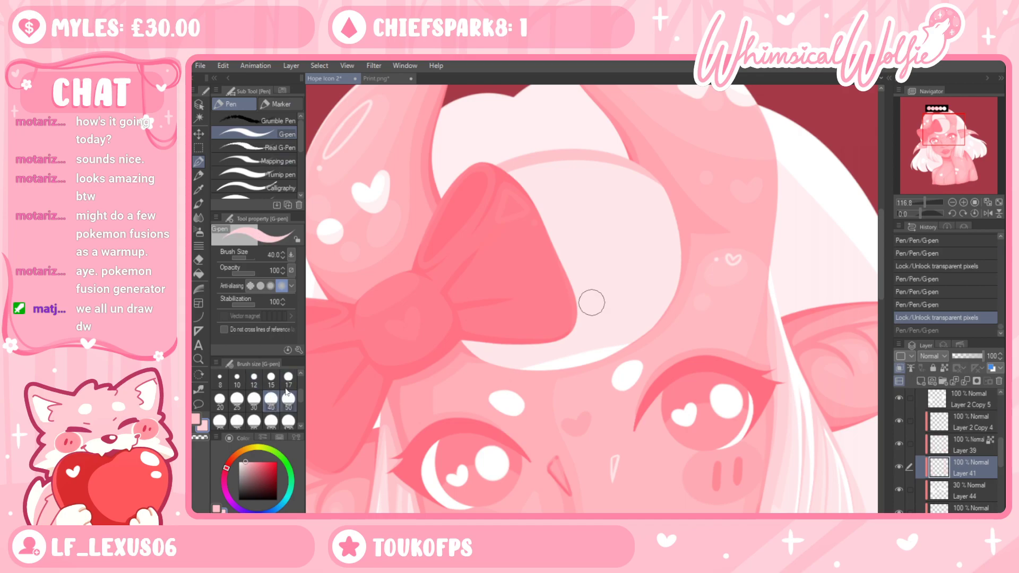
left_click_drag(517, 174, 652, 191)
key("ctrl+z")
left_click_drag(519, 172, 682, 212)
key("ctrl+z")
left_click_drag(511, 159, 658, 185)
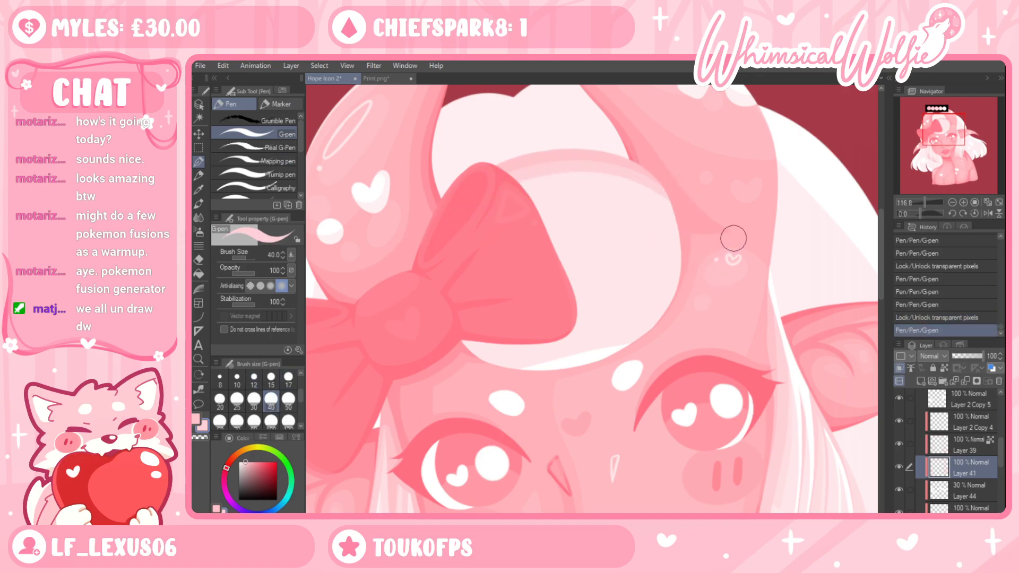
Select Layer 4, sample the fringe's pale pink and paint over the white along the fringe's lower edge with the G-pen
left_click_drag(1000, 458, 1000, 473)
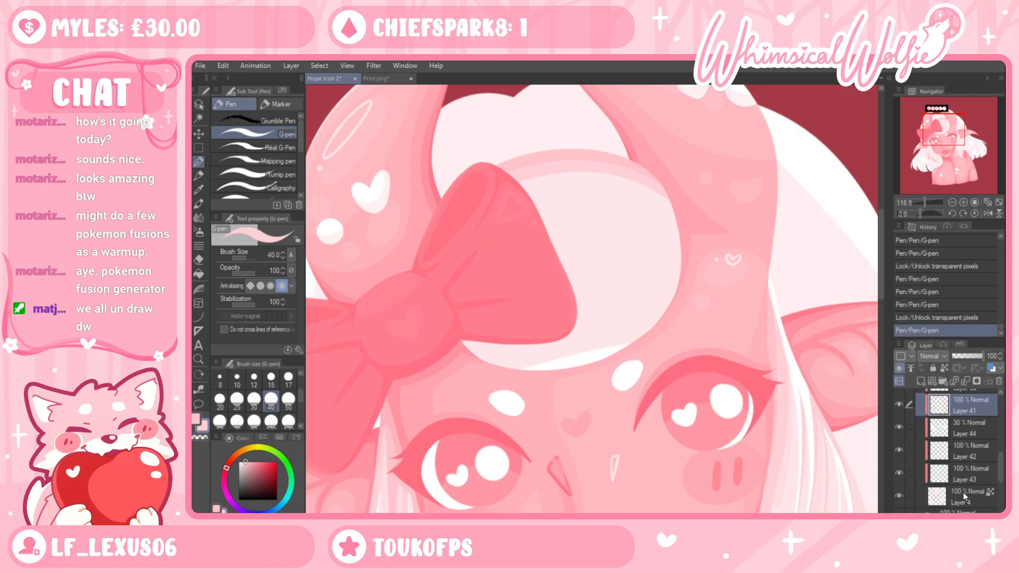
left_click(962, 494)
left_click(196, 418)
left_click(198, 189)
left_click(601, 255)
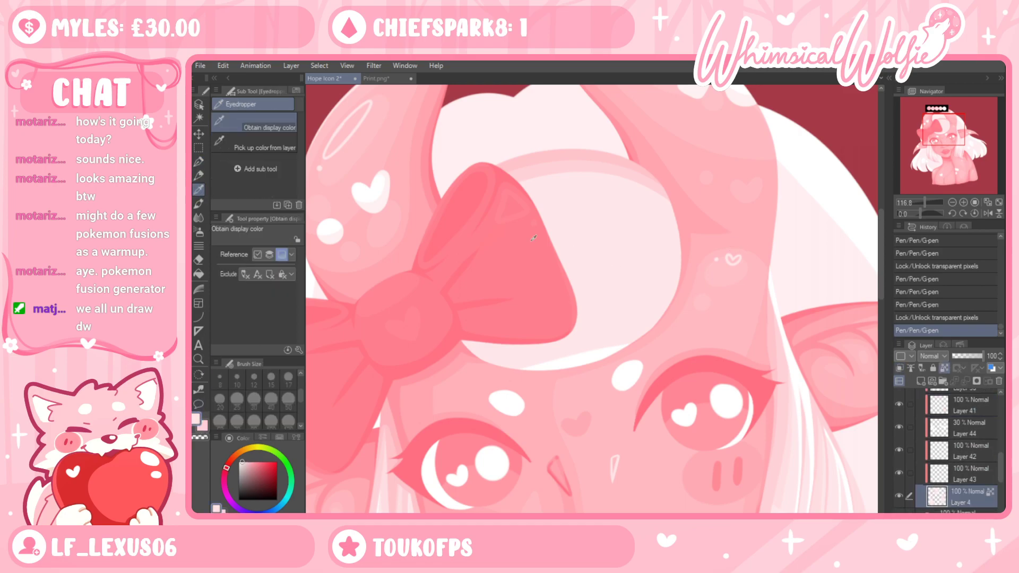
left_click(199, 161)
mouse_move(524, 366)
left_mouse_down()
mouse_move(607, 352)
mouse_move(637, 425)
left_mouse_up()
Check what Layers 43, 42, 44 and 41 contain by toggling their visibility, and select Layer 42
left_click(898, 473)
left_click(898, 473)
left_click(899, 451)
left_click(899, 451)
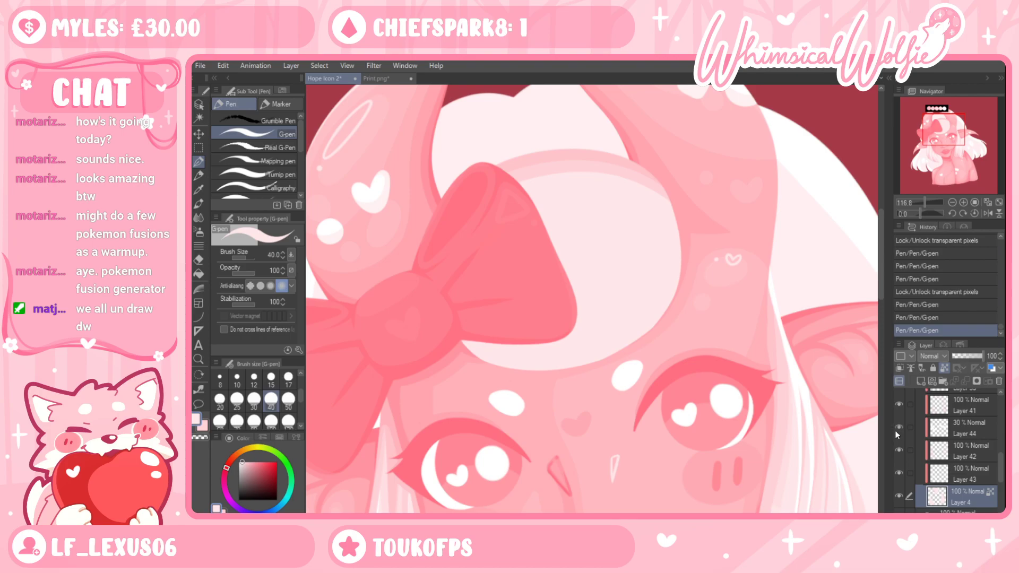
left_click(899, 427)
left_click(899, 405)
left_click(899, 404)
left_click(905, 453)
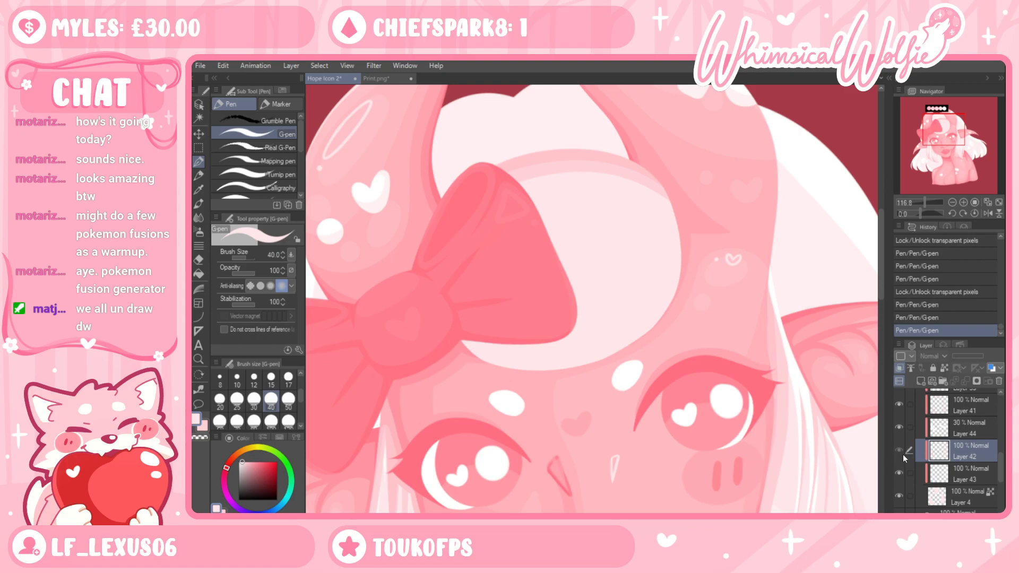
left_click(900, 452)
Sample a slightly darker pale pink and shade the fringe beside the bow on Layer 42 with the G-pen at size 40
left_click_drag(827, 471, 757, 429)
left_click(200, 189)
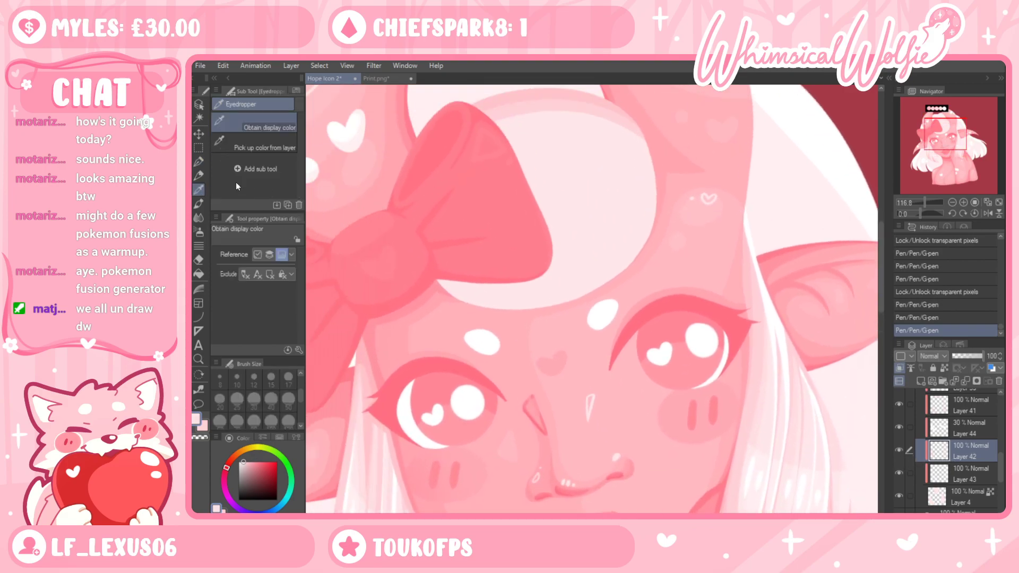
left_click(199, 162)
left_click_drag(445, 294, 451, 310)
mouse_move(459, 292)
left_mouse_down()
mouse_move(466, 316)
mouse_move(495, 324)
left_mouse_up()
left_click_drag(503, 295, 516, 329)
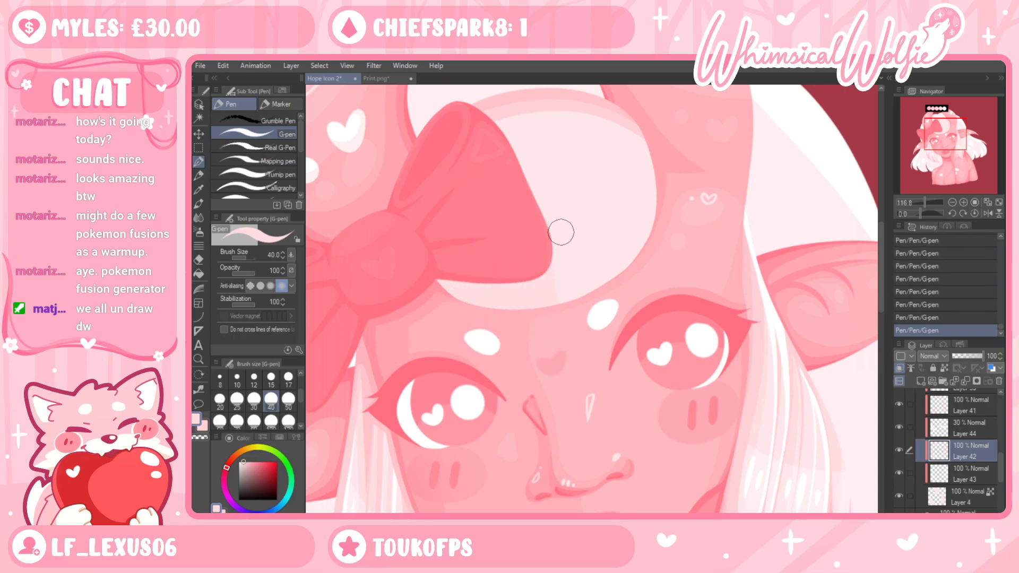
left_click_drag(601, 251, 622, 306)
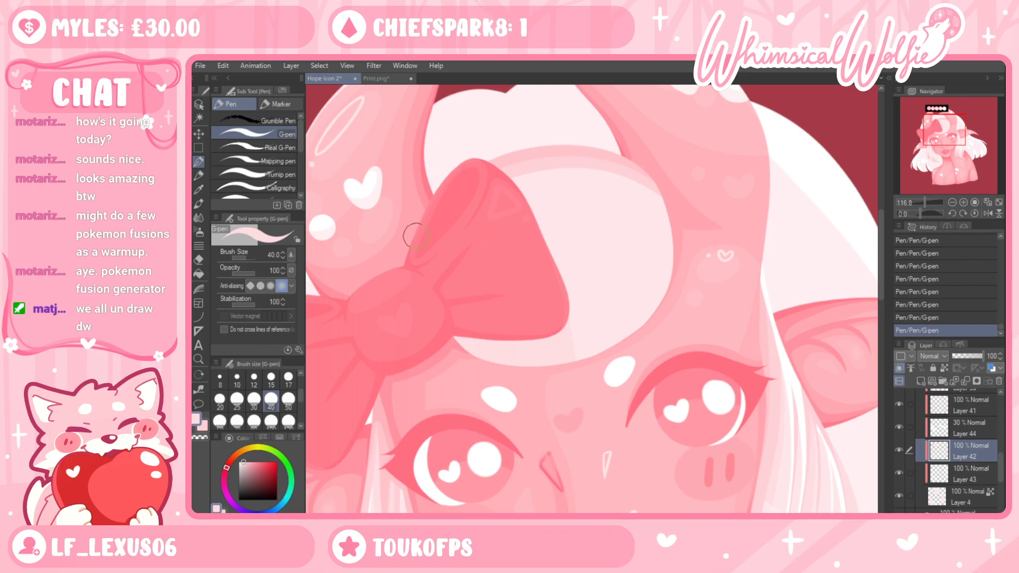
Redraw the curved edge of the fringe's shading beside the bow, comparing it with and without the last stroke
left_click(198, 346)
left_click(198, 358)
left_click_drag(523, 259, 546, 253)
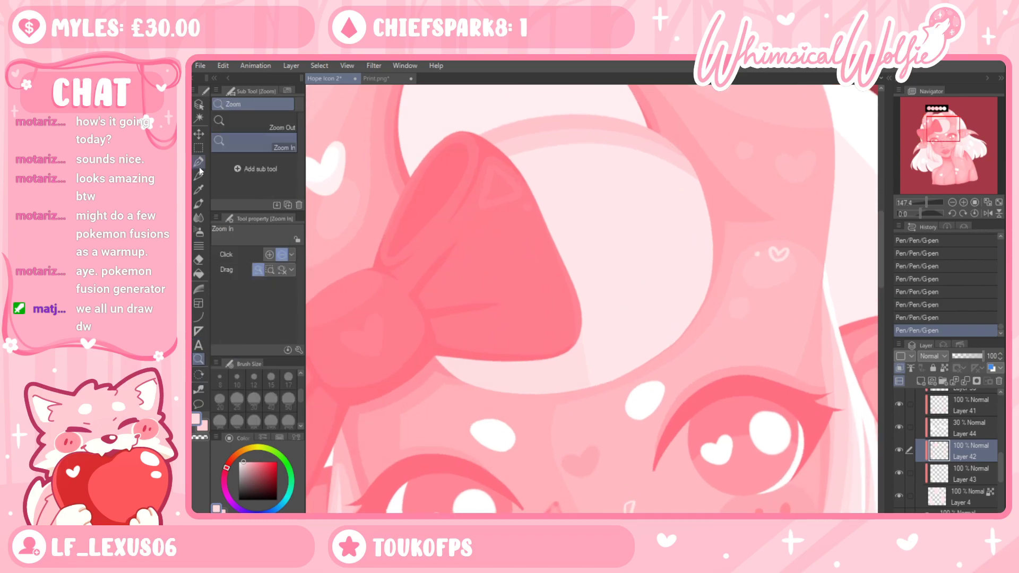
left_click(198, 162)
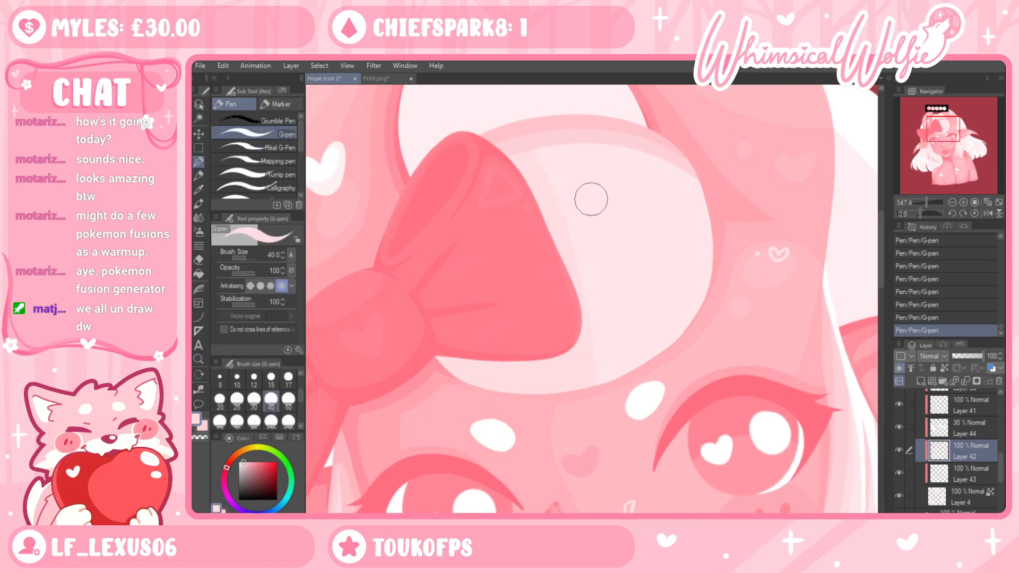
key("ctrl+z")
mouse_move(578, 397)
left_mouse_down()
mouse_move(583, 298)
mouse_move(541, 194)
mouse_move(487, 105)
left_mouse_up()
key("ctrl+z")
key("ctrl+y")
Mirror the canvas view, set the G-pen to size 20 and retry strokes until the fringe's upper and outer edges are shaded
key("h")
key("bracketleft")
key("bracketleft")
key("bracketleft")
key("ctrl+z")
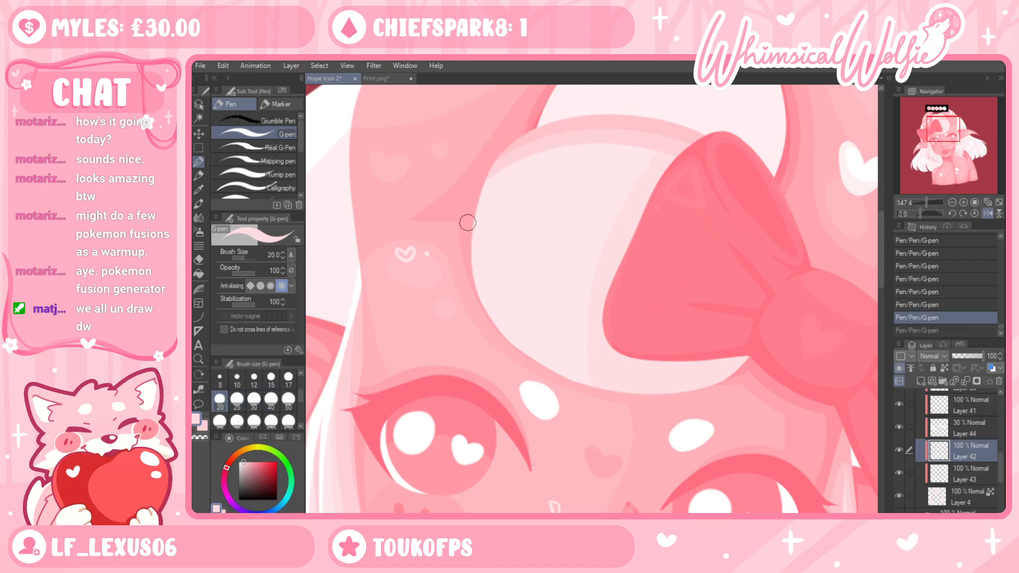
key("ctrl+y")
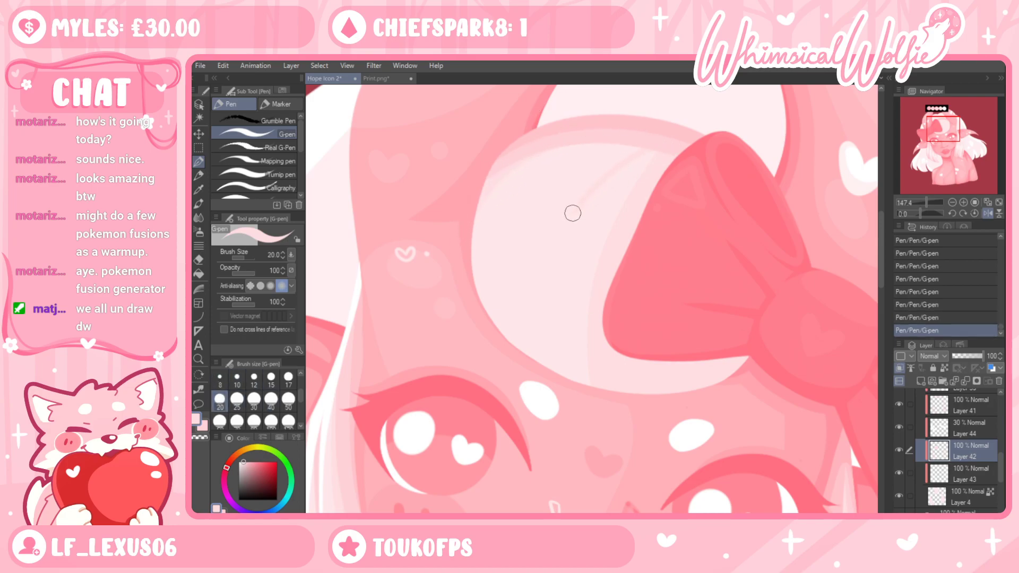
key("ctrl+z")
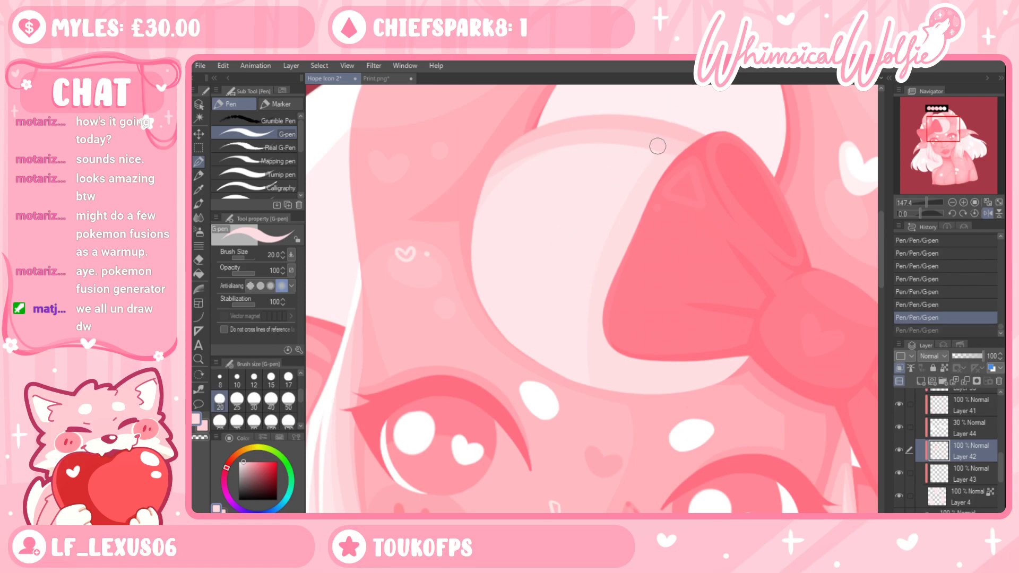
key("ctrl+y")
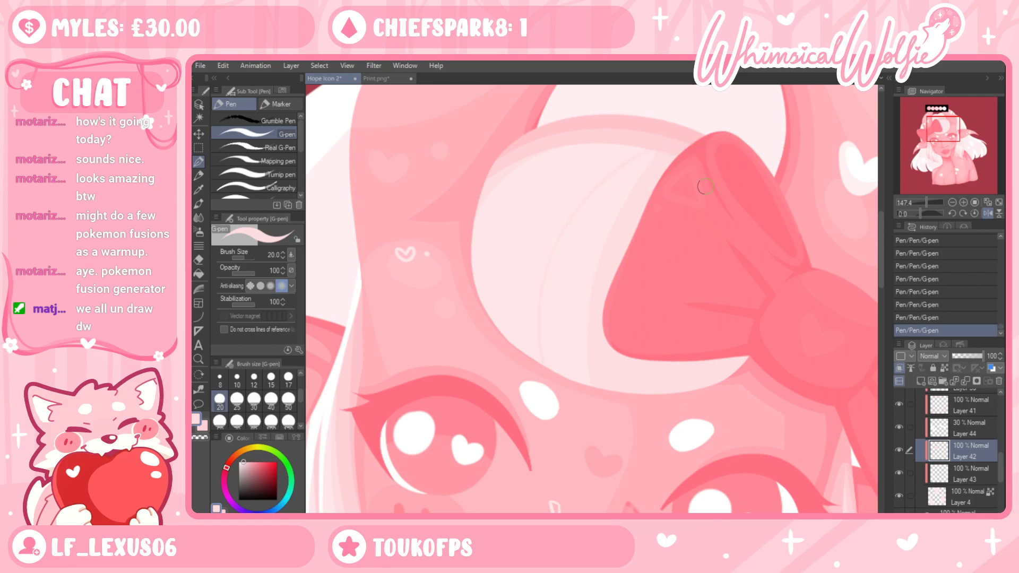
key("ctrl+z")
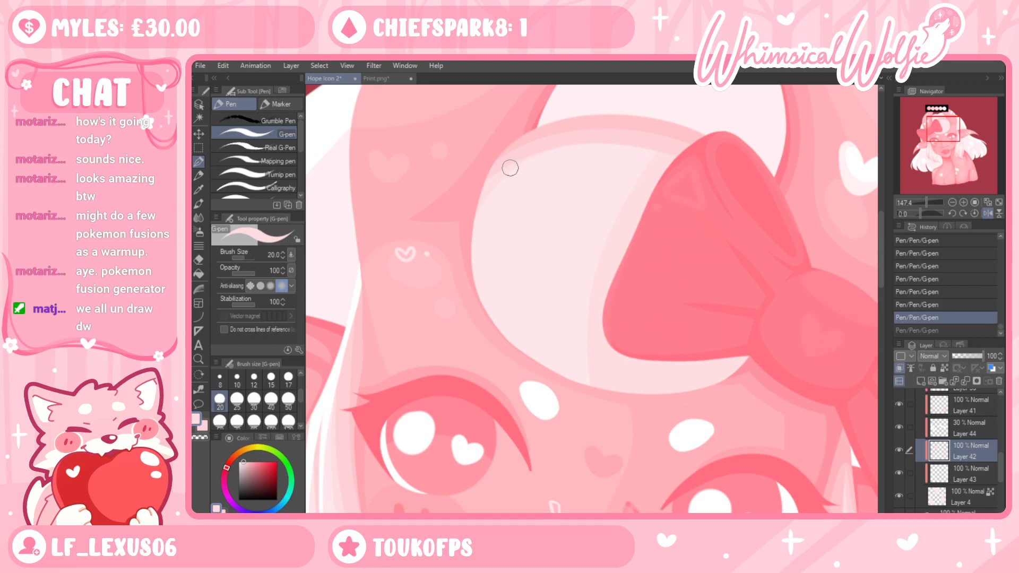
key("ctrl+y")
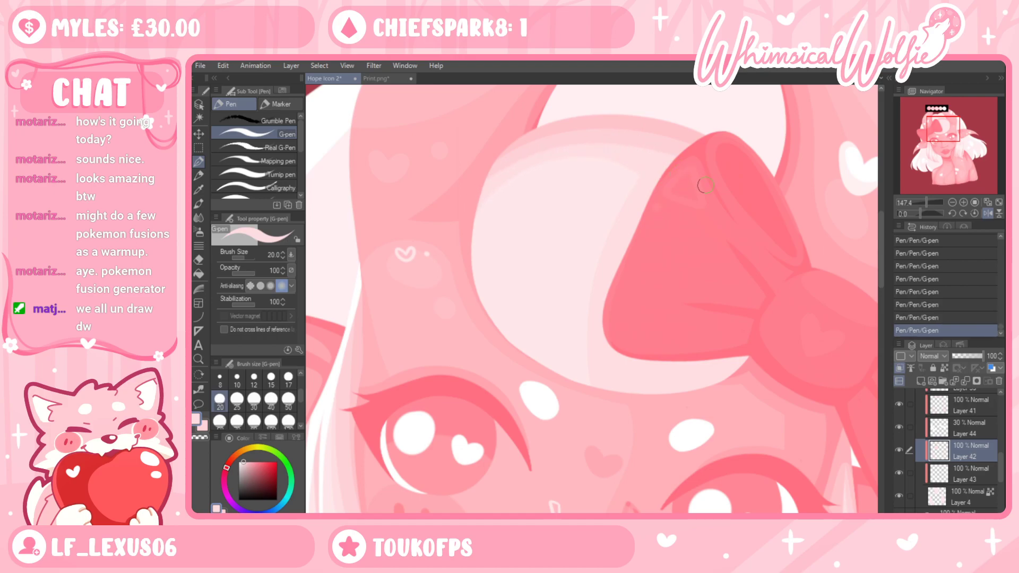
Trim the new shading along the fringe's upper and outer edges with the Hard eraser, and return to the G-pen
key("e")
left_click_drag(503, 190, 475, 209)
mouse_move(555, 163)
left_mouse_down()
mouse_move(467, 213)
mouse_move(581, 182)
left_mouse_up()
key("p")
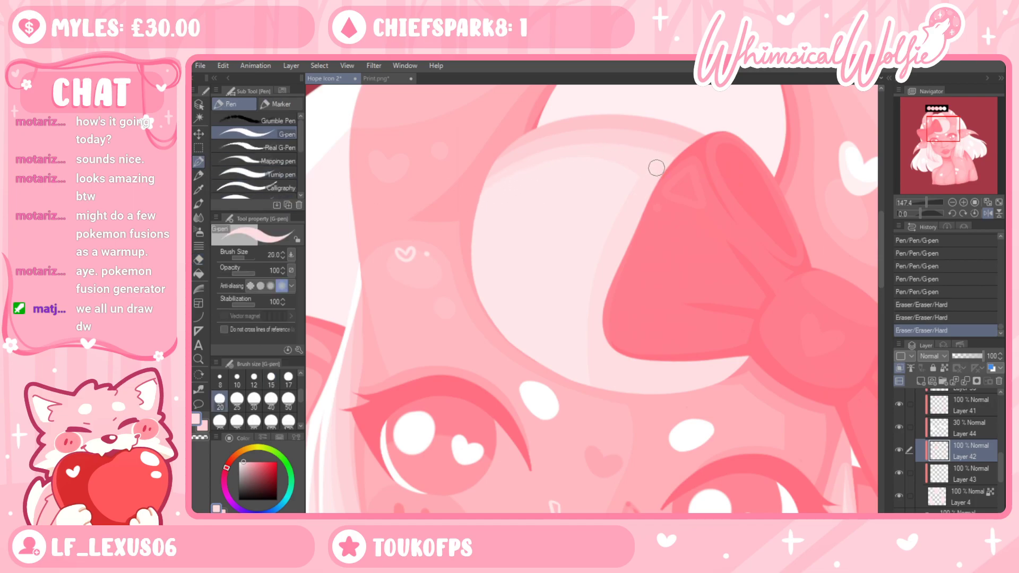
Try two G-pen strokes down the fringe, judge them in the unmirrored portrait view and undo them
left_click_drag(534, 337, 612, 170)
left_click(528, 384)
key("h")
left_click(198, 358)
left_click_drag(705, 267, 660, 321)
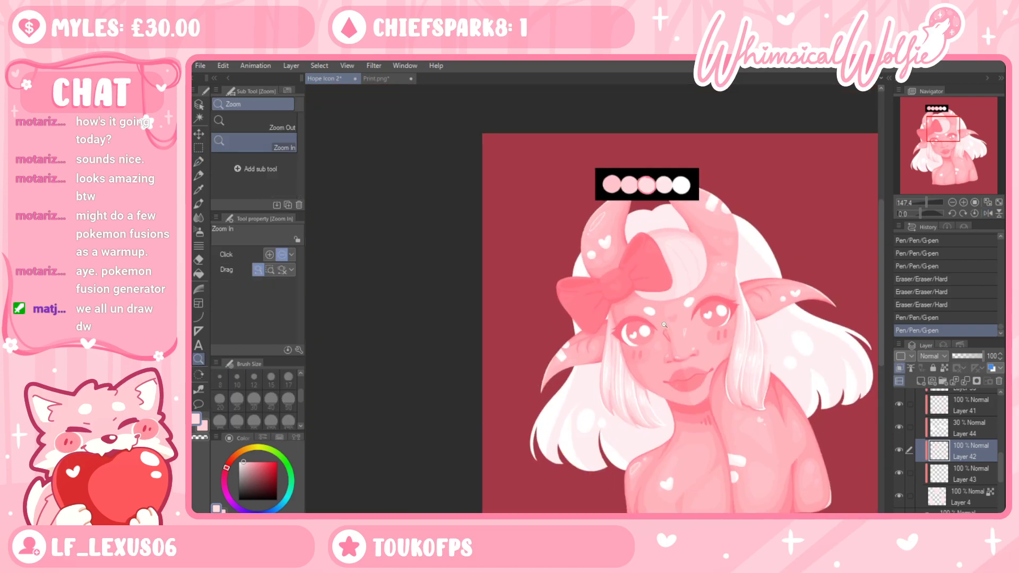
left_click(720, 304)
scroll(684, 220, "up", 5)
key("p")
key("ctrl+z")
key("ctrl+z")
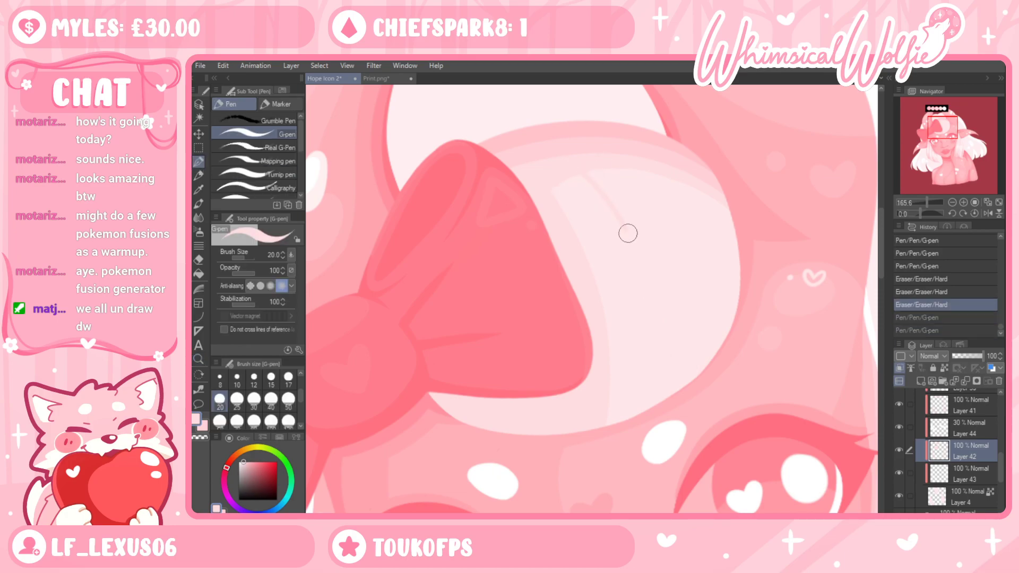
Draw two pale strand lines down the fringe with the size 20 G-pen, compare them and check them in the whole portrait
left_click_drag(625, 229, 663, 393)
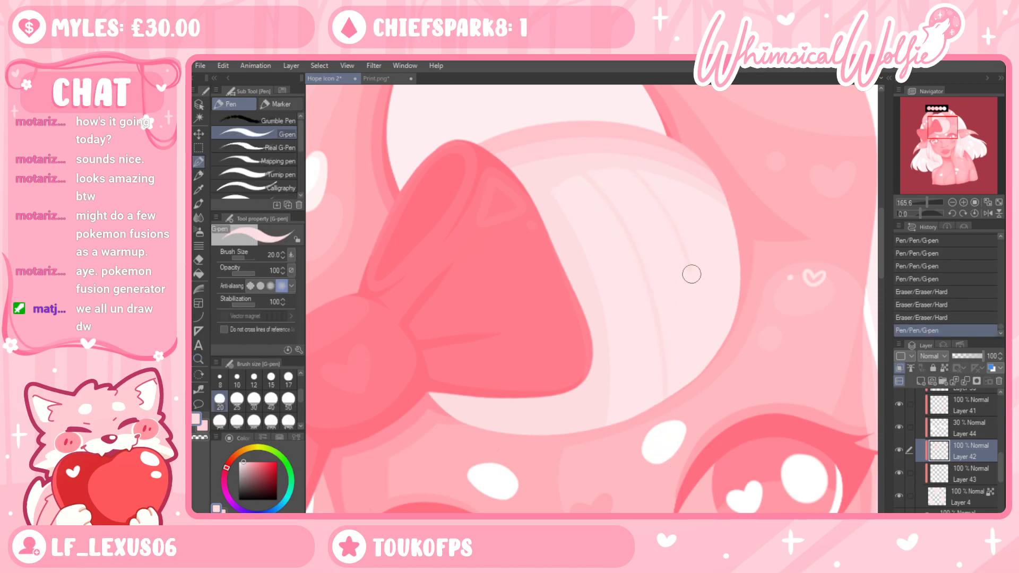
key("ctrl+z")
key("ctrl+y")
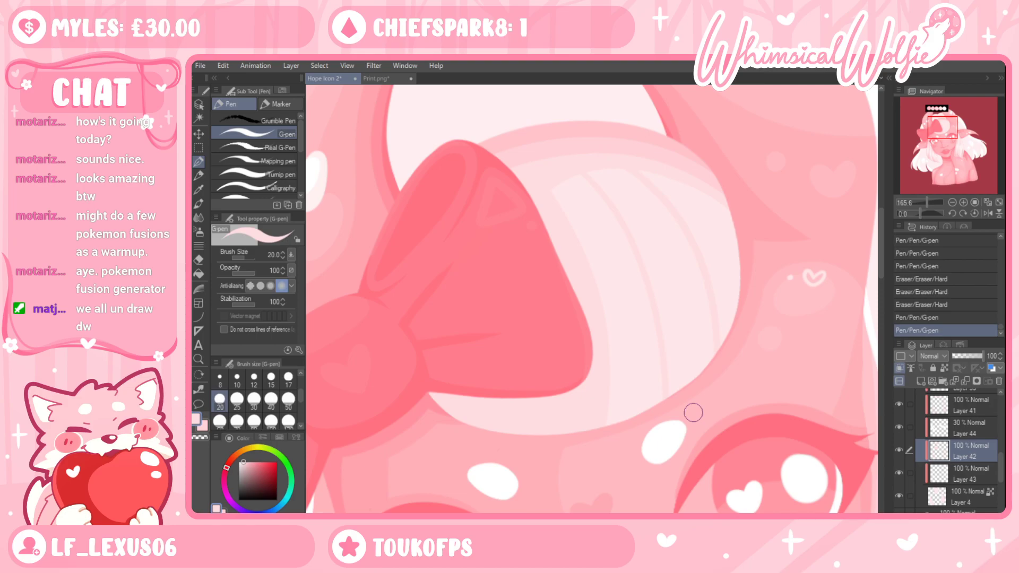
key("ctrl+space")
mouse_move(693, 413)
left_mouse_down()
mouse_move(675, 391)
mouse_move(700, 399)
left_mouse_up()
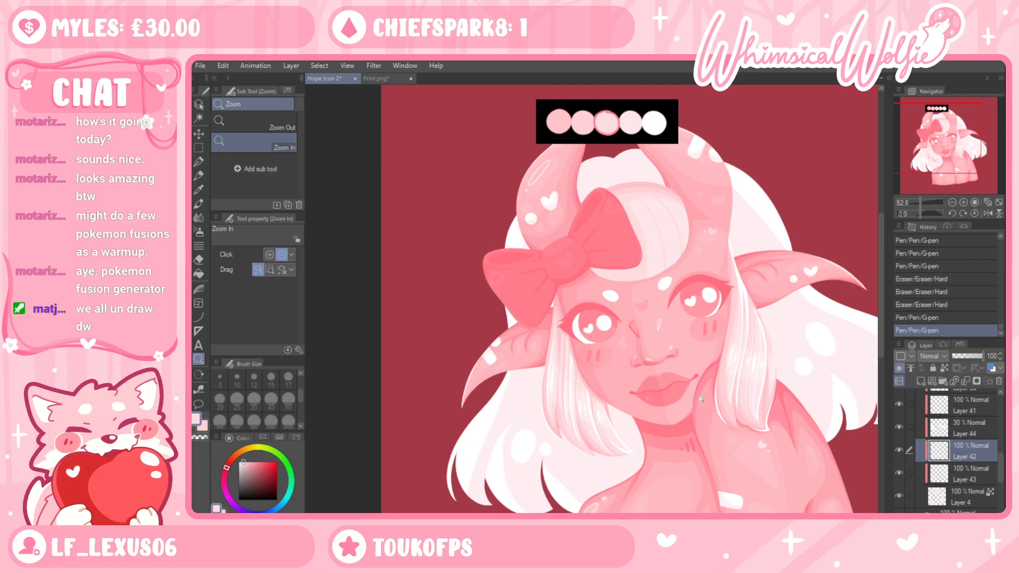
Extend the strand lines towards the fringe's lower outer edge with further G-pen strokes, redoing the first one
left_click_drag(652, 222, 812, 189)
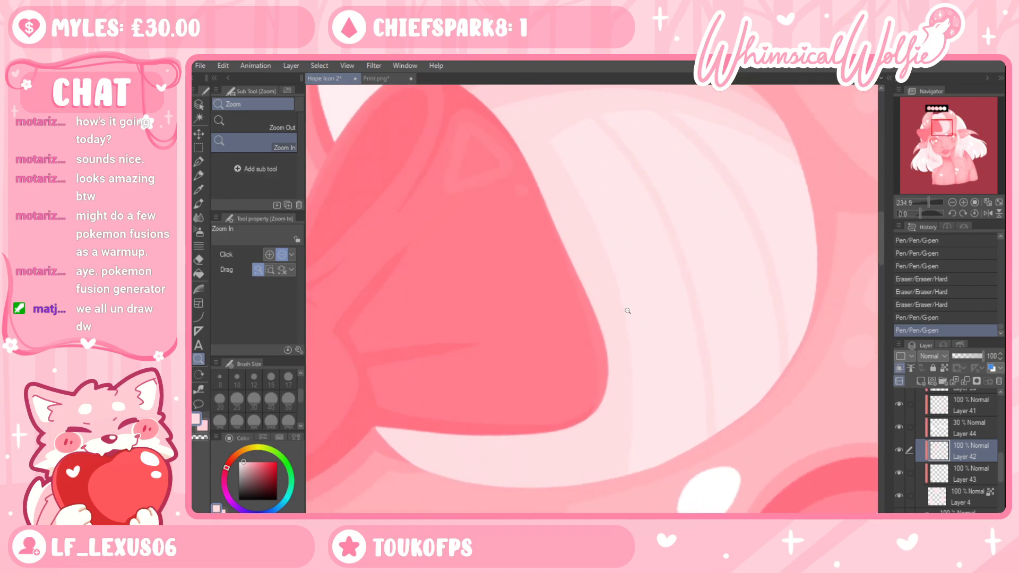
left_click_drag(782, 367, 712, 261)
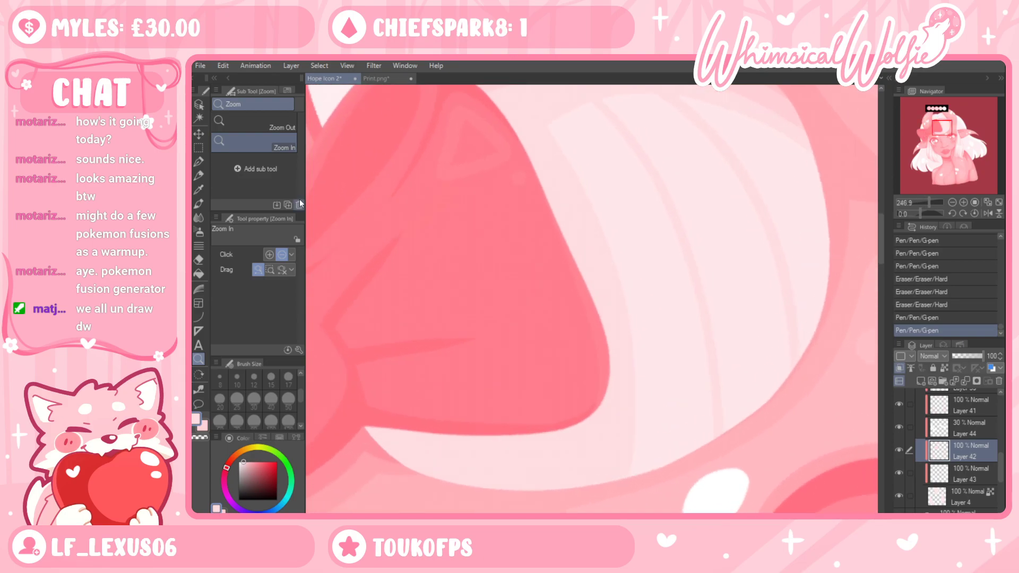
left_click(199, 161)
left_click_drag(708, 356, 708, 441)
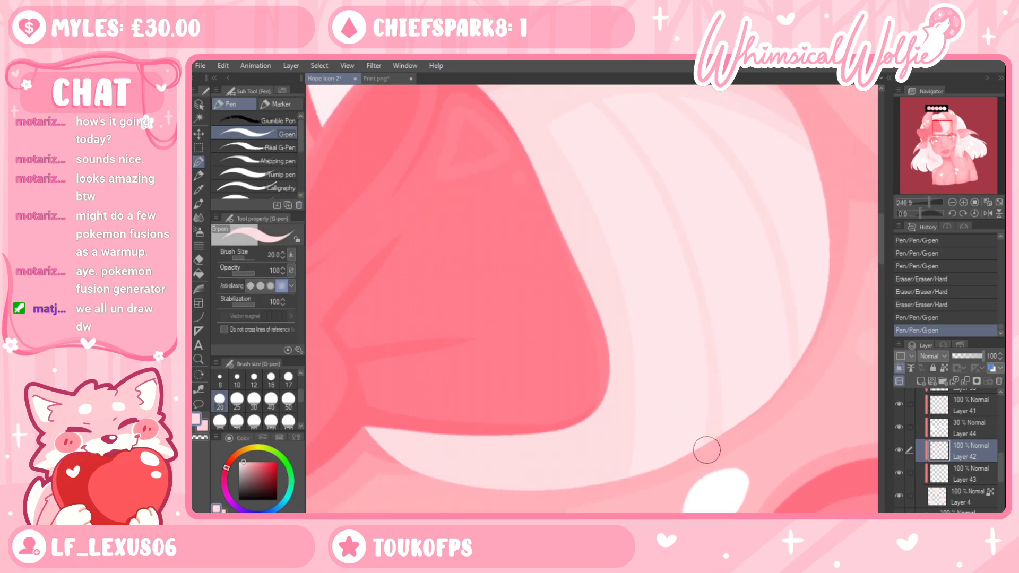
key("ctrl+z")
left_click_drag(707, 336, 696, 486)
left_click_drag(711, 413, 708, 469)
left_click_drag(800, 316, 767, 464)
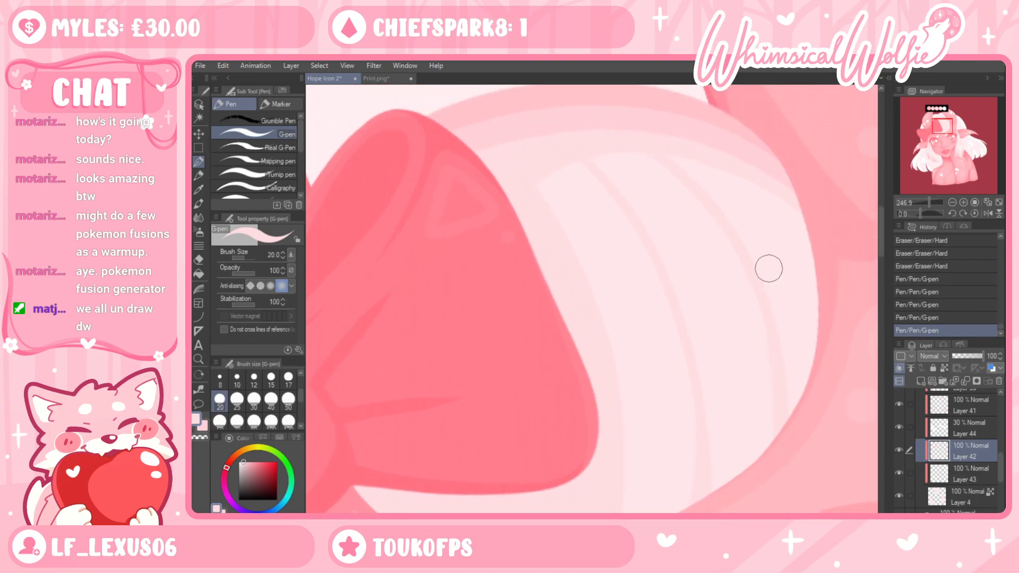
Thin the strand lines on the fringe with the Hard eraser at size 15, undoing the unwanted extra passes
key("e")
left_click_drag(676, 186, 739, 205)
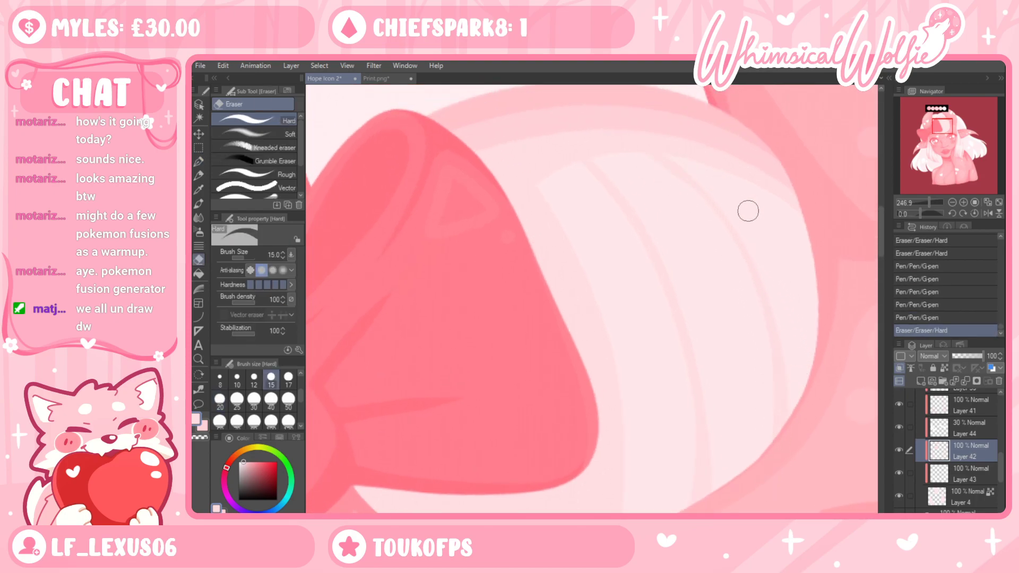
left_click_drag(658, 291, 677, 430)
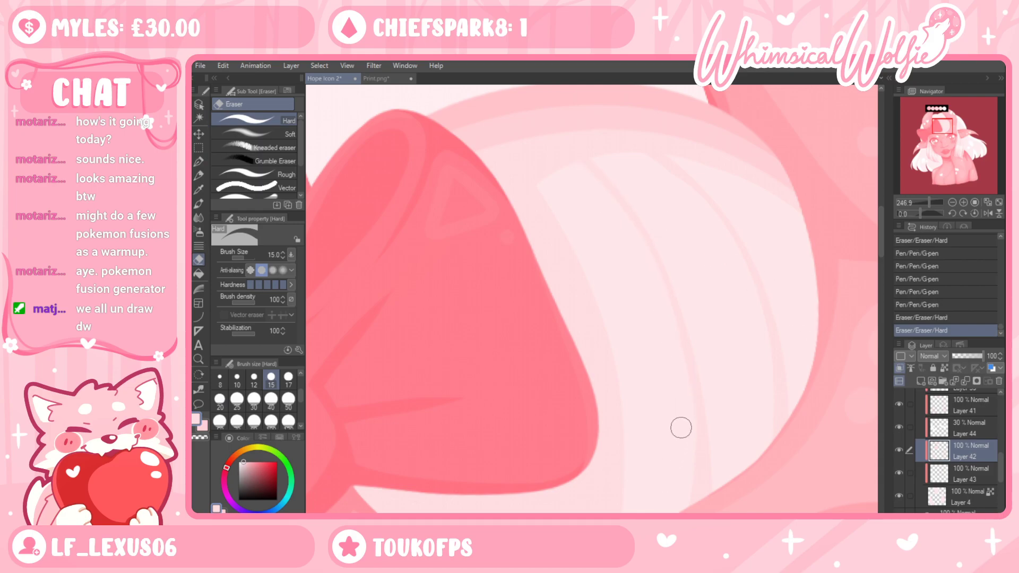
left_click_drag(664, 290, 691, 430)
key("ctrl+z")
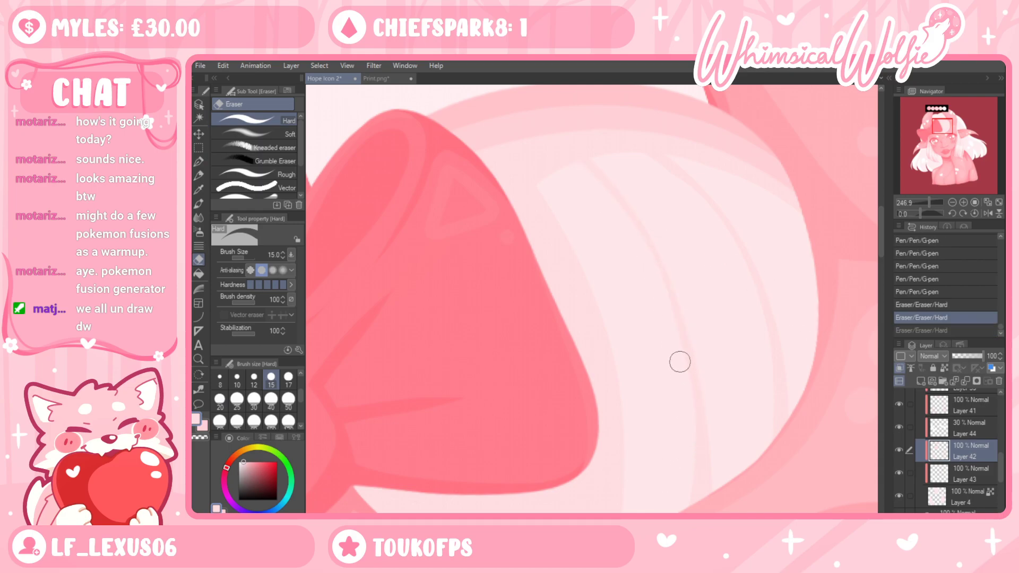
left_click_drag(629, 228, 685, 374)
left_click(660, 285)
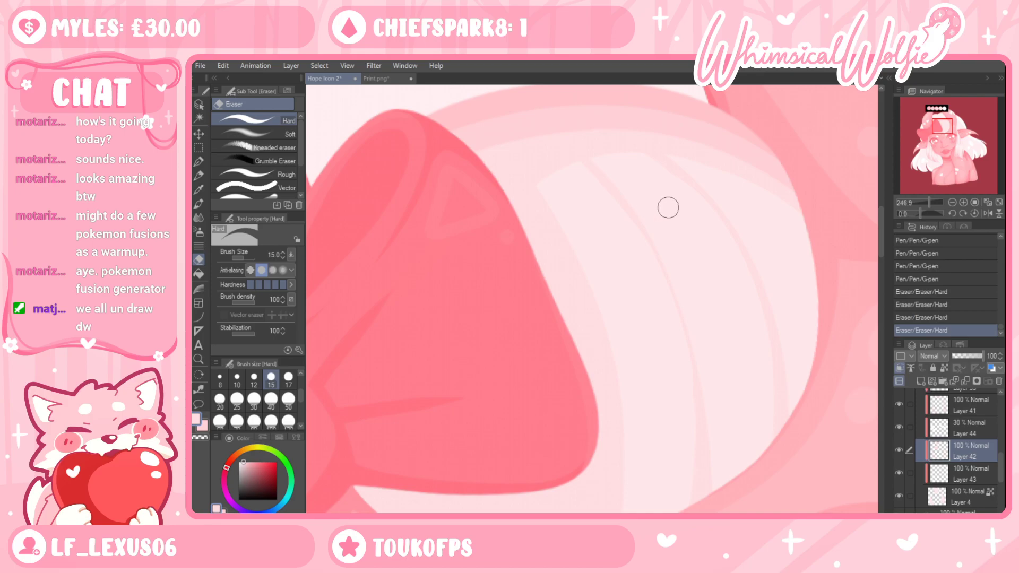
key("ctrl+z")
key("ctrl+z")
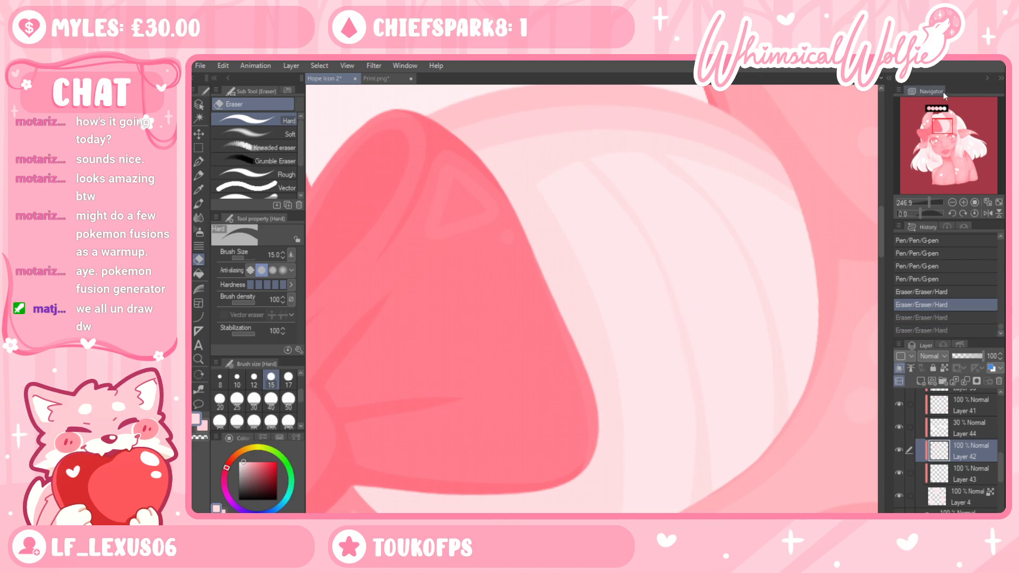
Retry G-pen strokes across the fringe's upper part to blend the strand lines into its top shading, and check the whole portrait
left_click(198, 161)
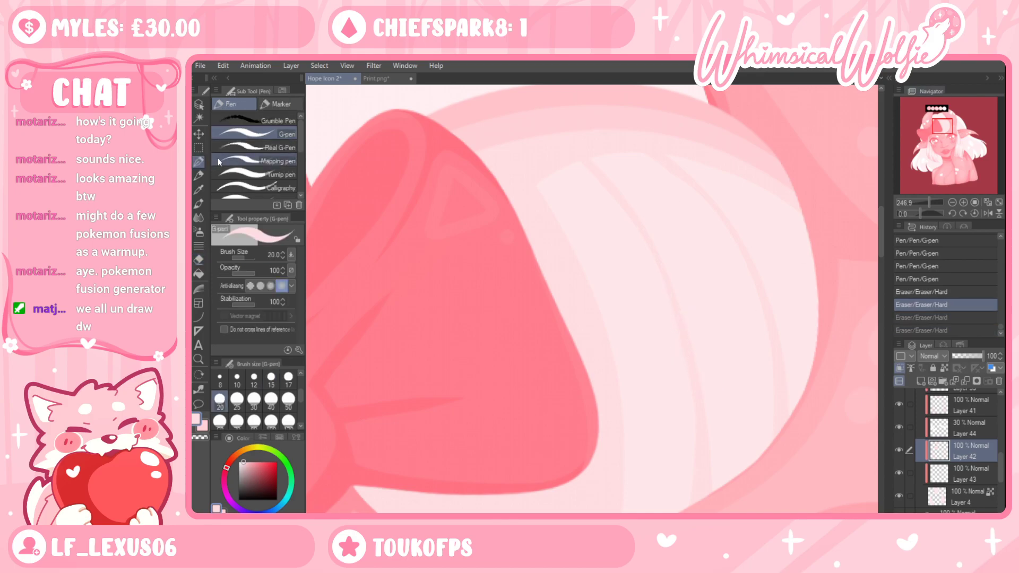
left_click_drag(543, 174, 614, 202)
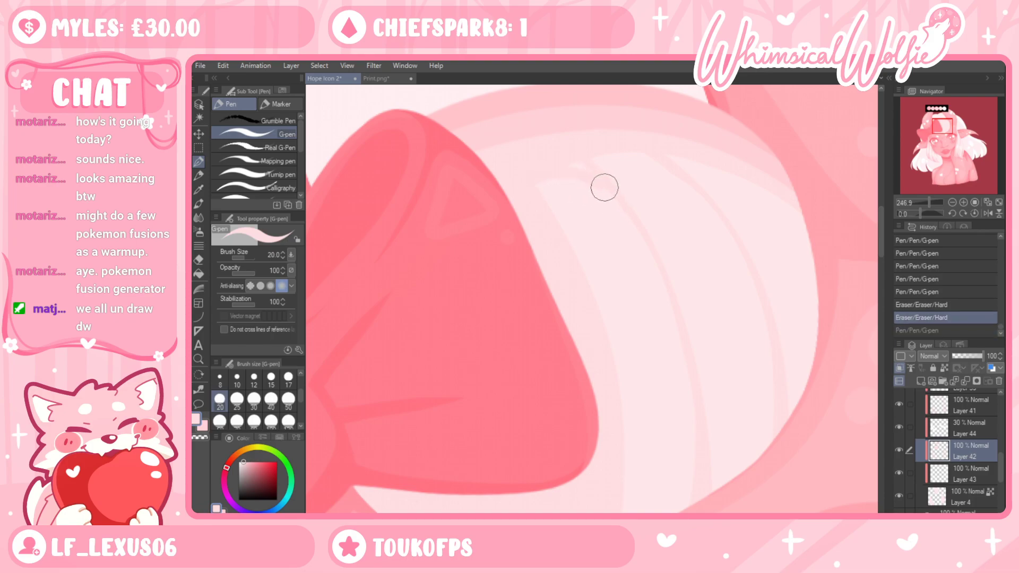
left_click_drag(571, 170, 644, 207)
mouse_move(587, 156)
left_mouse_down()
mouse_move(682, 178)
mouse_move(752, 219)
left_mouse_up()
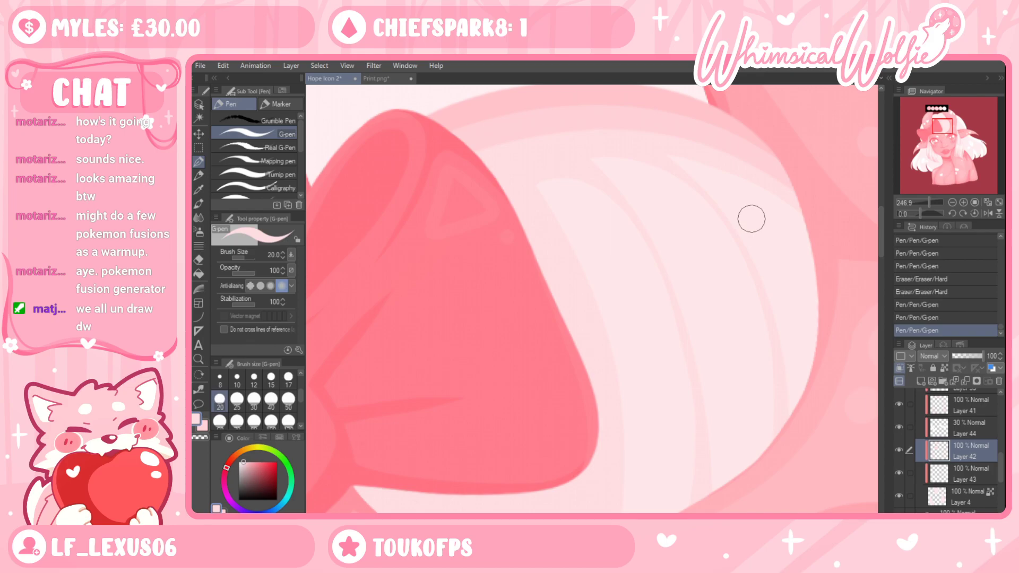
left_click_drag(718, 158, 791, 207)
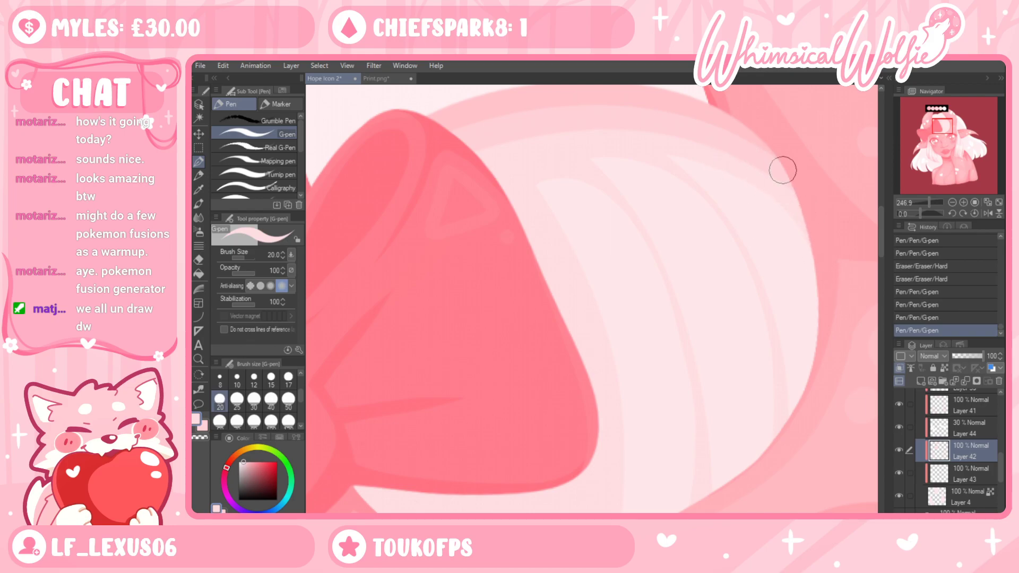
left_click(199, 359)
left_click_drag(666, 237, 583, 238)
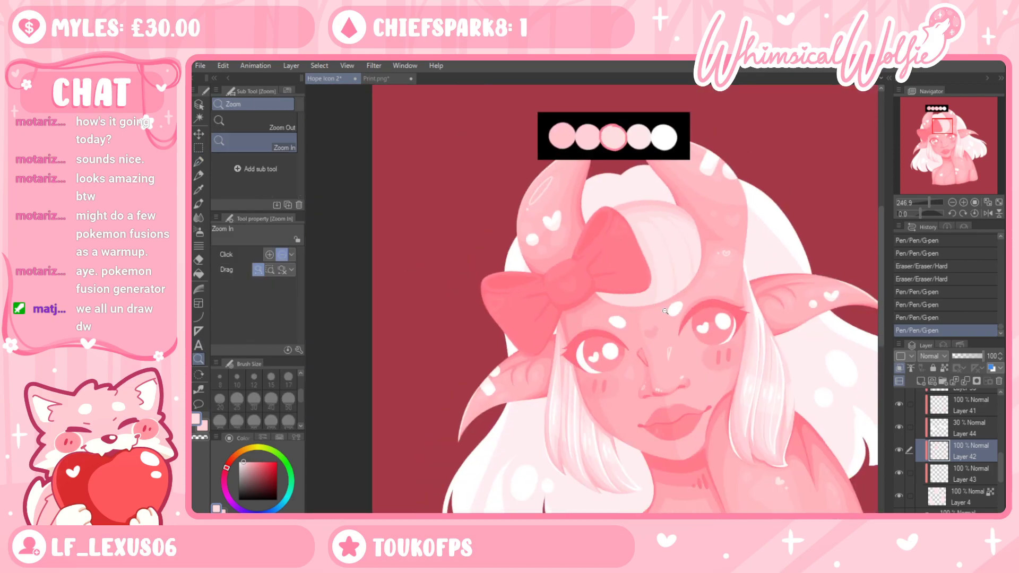
scroll(722, 252, "down", 3)
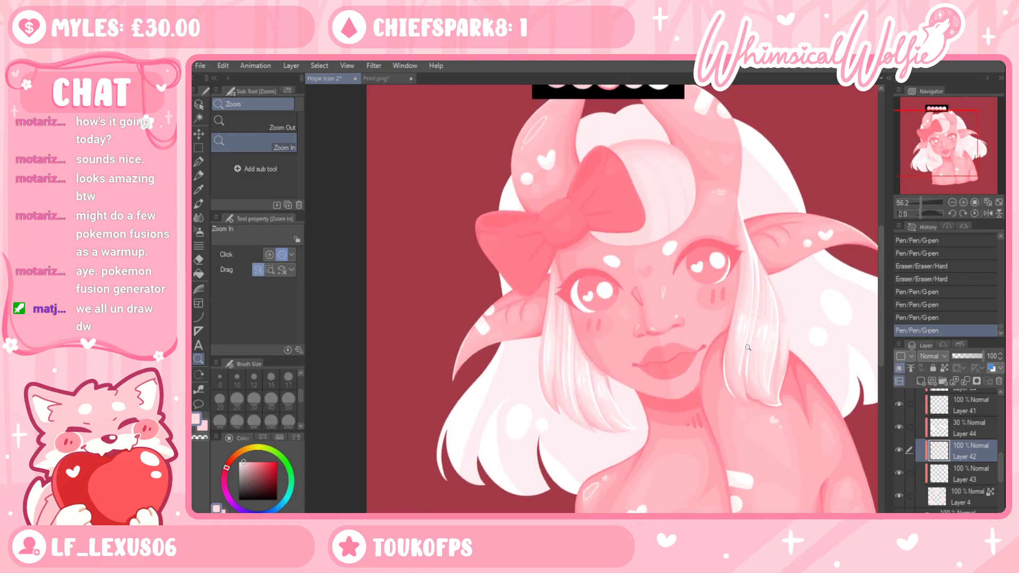
left_click(745, 344)
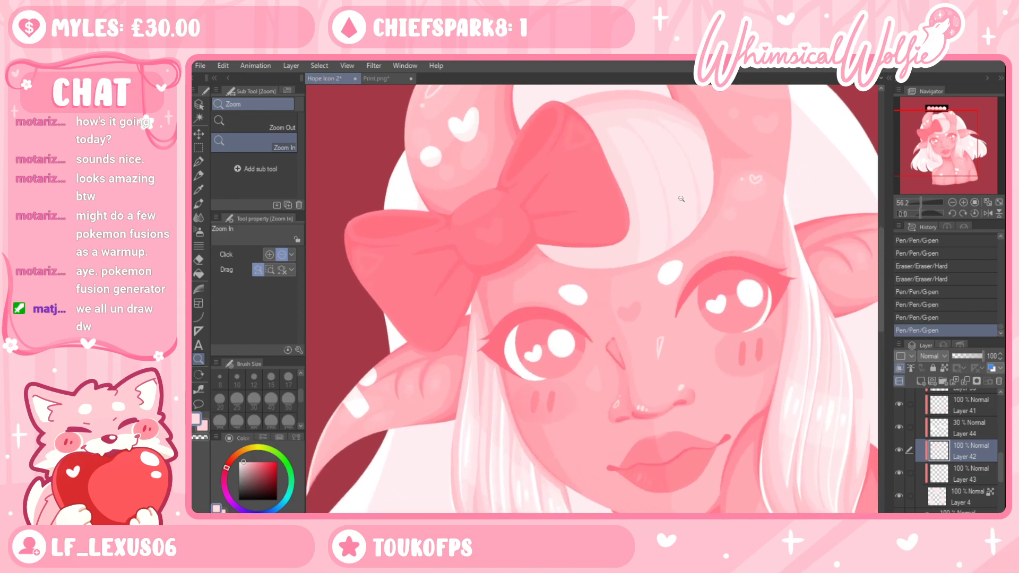
Try reshaping the shading along the fringe's lower edge beneath the bow with the Hard eraser, switching back to the G-pen
left_click(742, 336)
left_click(651, 267, "alt")
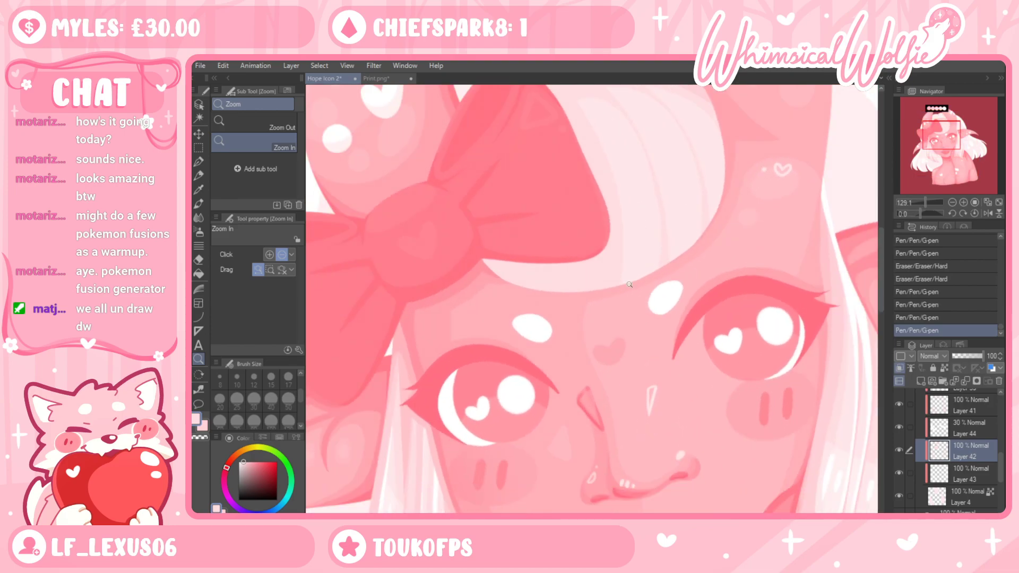
left_click_drag(637, 278, 685, 277)
key("e")
left_click_drag(566, 238, 540, 331)
left_click_drag(537, 250, 528, 302)
mouse_move(528, 252)
left_mouse_down()
mouse_move(518, 302)
mouse_move(492, 334)
mouse_move(493, 300)
left_mouse_up()
mouse_move(526, 259)
left_mouse_down()
mouse_move(531, 300)
mouse_move(582, 303)
mouse_move(648, 432)
left_mouse_up()
left_click(538, 330)
key("p")
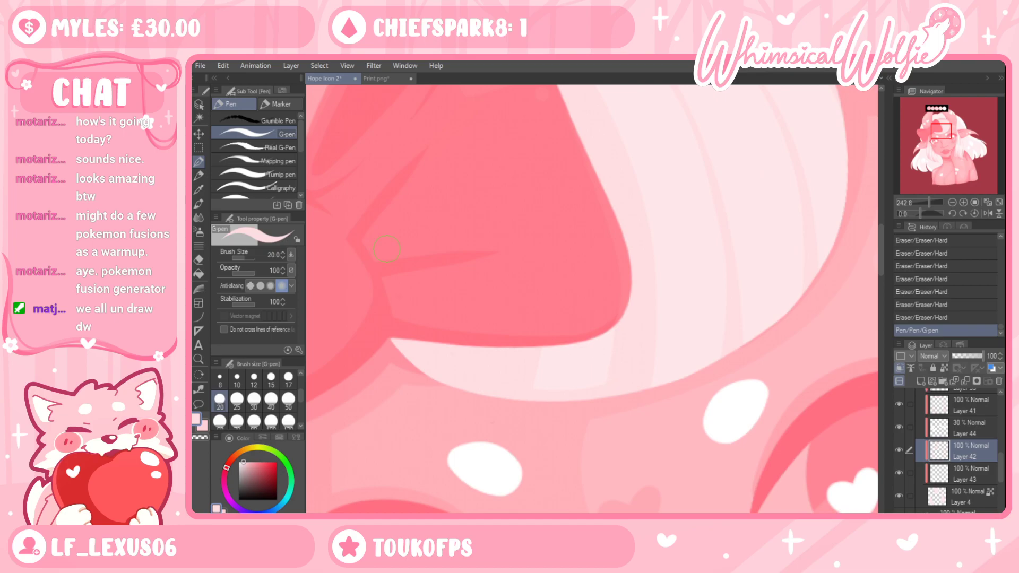
Try cleaning the shading at the fringe's lower tip with short dabs of the Hard eraser
key("e")
left_click(501, 396)
left_click(479, 406)
left_click(468, 406)
left_click(463, 409)
left_click(459, 407)
left_click(450, 422)
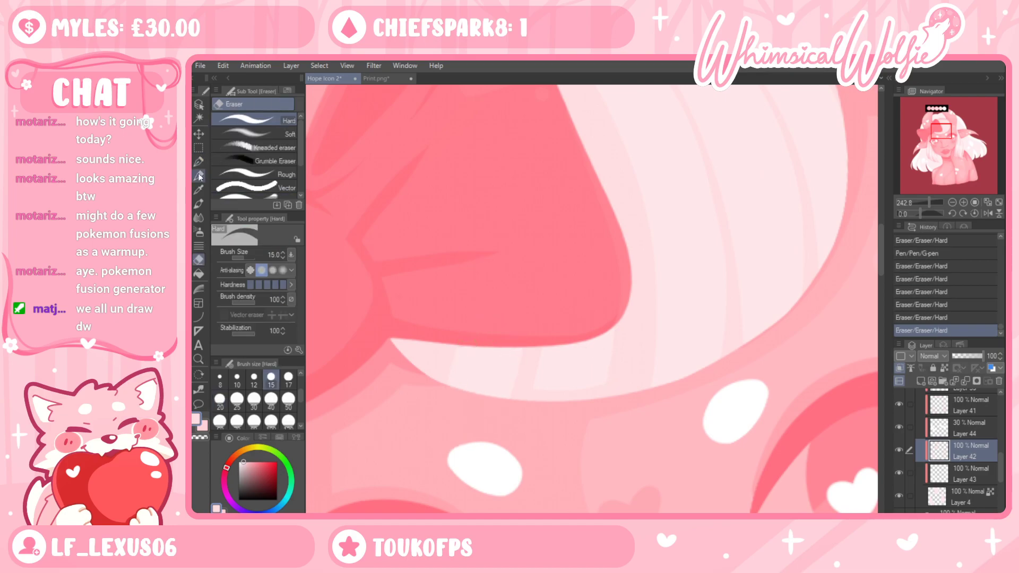
Try short G-pen strokes along the fringe's lower edge beneath the bow and judge them in the zoomed-out portrait
key("p")
left_click(466, 386)
left_click(610, 395)
key("ctrl+z")
left_click_drag(628, 387, 537, 403)
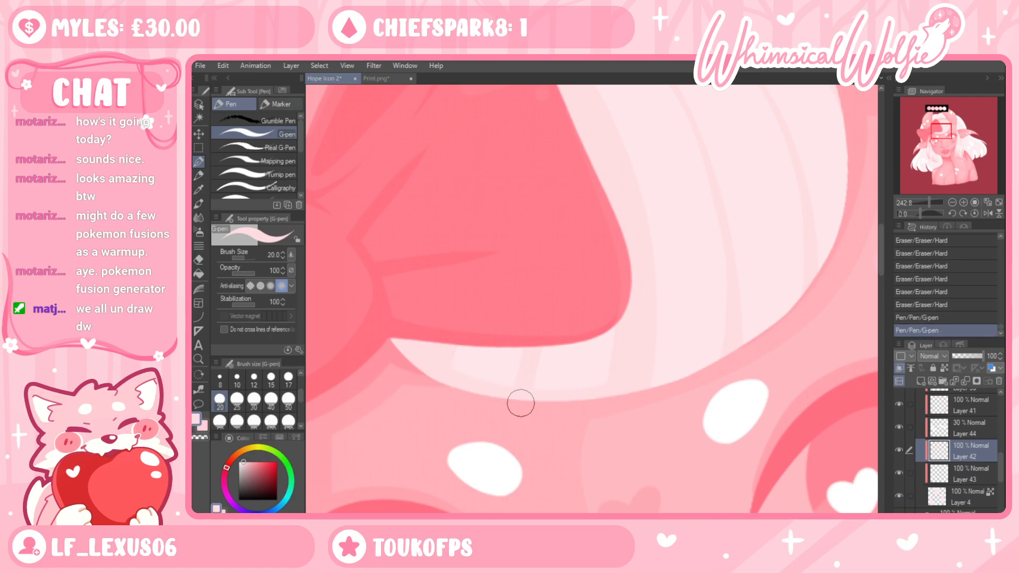
left_click(198, 359)
left_click_drag(586, 367, 542, 389)
left_click_drag(631, 376, 592, 378)
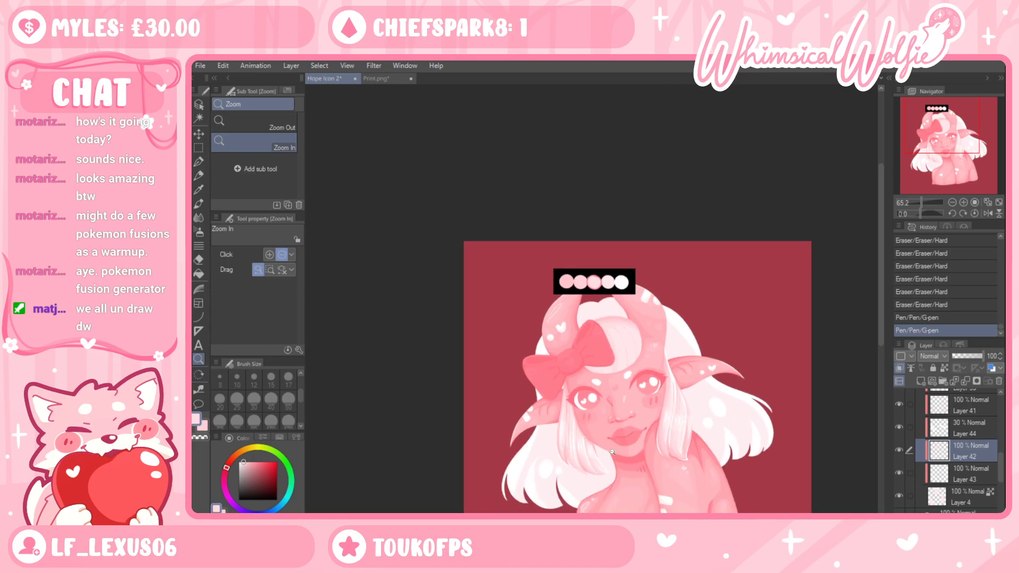
left_click_drag(617, 459, 661, 457)
Try erasing parts of the fringe's shading around the bow's lower corner with the Hard eraser
left_click_drag(601, 229, 634, 217)
scroll(634, 217, "up", 5)
key("e")
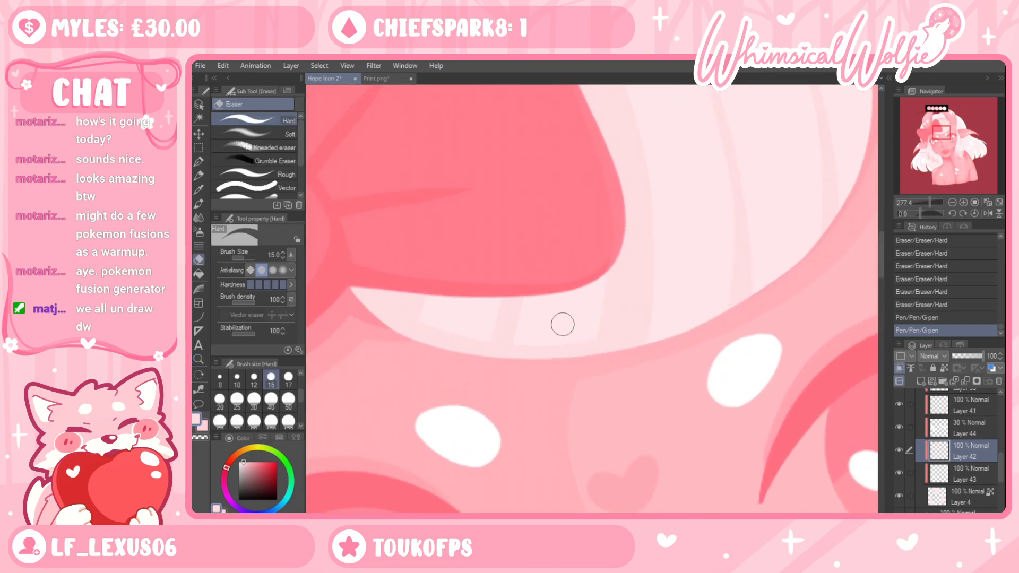
left_click_drag(608, 287, 632, 279)
left_click_drag(614, 230, 639, 232)
left_click_drag(619, 313, 652, 140)
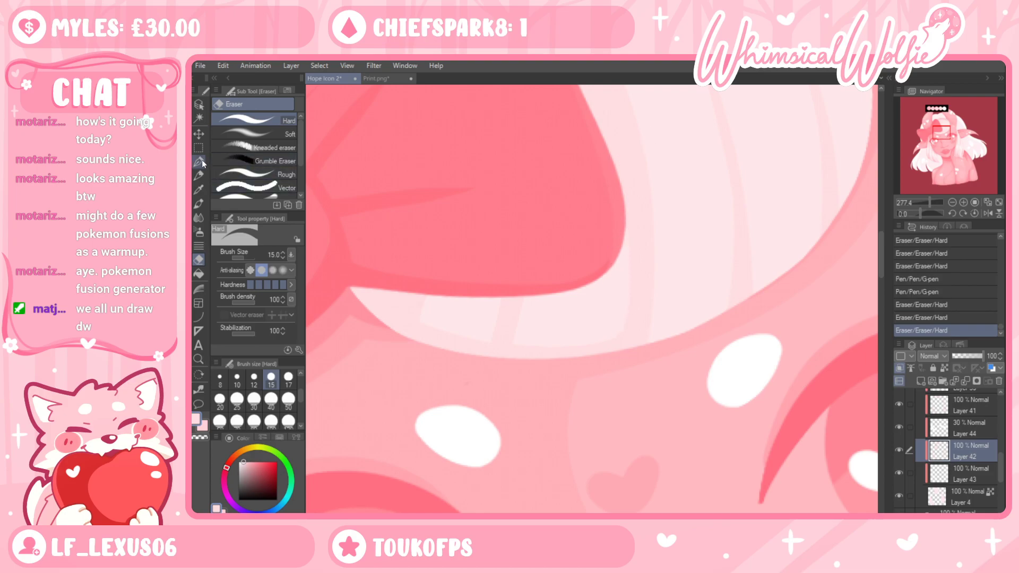
Try G-pen strokes along the fringe's lower outer curve and review them in the whole portrait
left_click(199, 161)
left_click_drag(611, 371, 620, 380)
left_click_drag(751, 321, 685, 416)
mouse_move(581, 438)
left_mouse_down()
mouse_move(663, 402)
mouse_move(560, 440)
mouse_move(692, 382)
mouse_move(797, 262)
mouse_move(823, 160)
mouse_move(832, 189)
left_mouse_up()
left_click(199, 345)
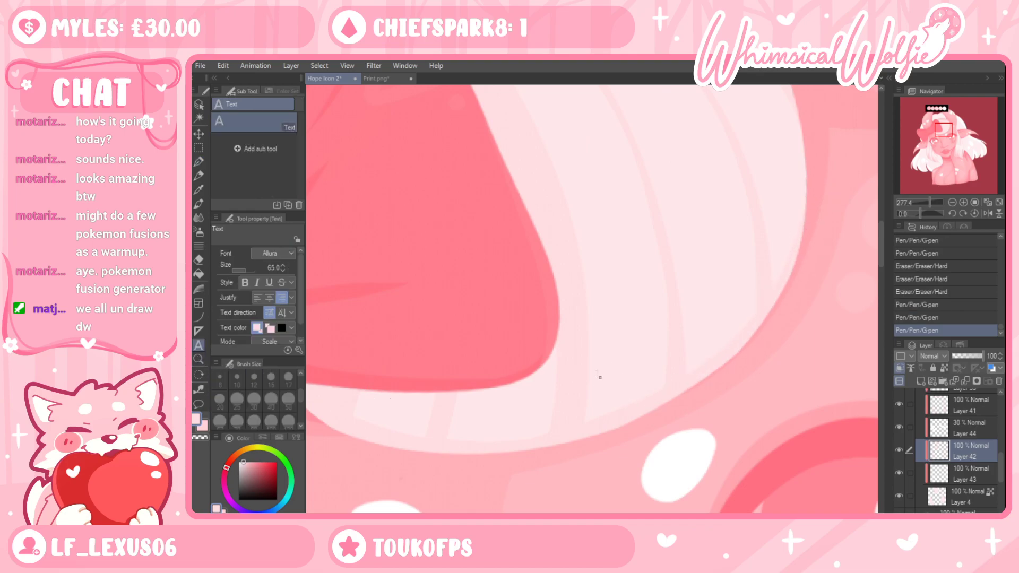
left_click(198, 359)
left_click_drag(583, 296, 511, 298)
left_click_drag(589, 357, 611, 344)
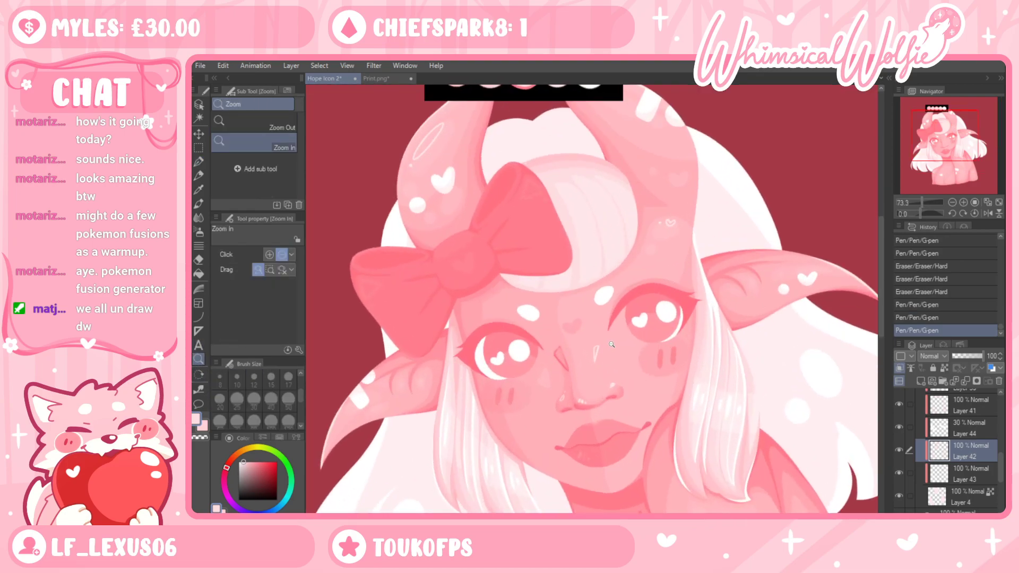
left_click_drag(672, 287, 659, 319)
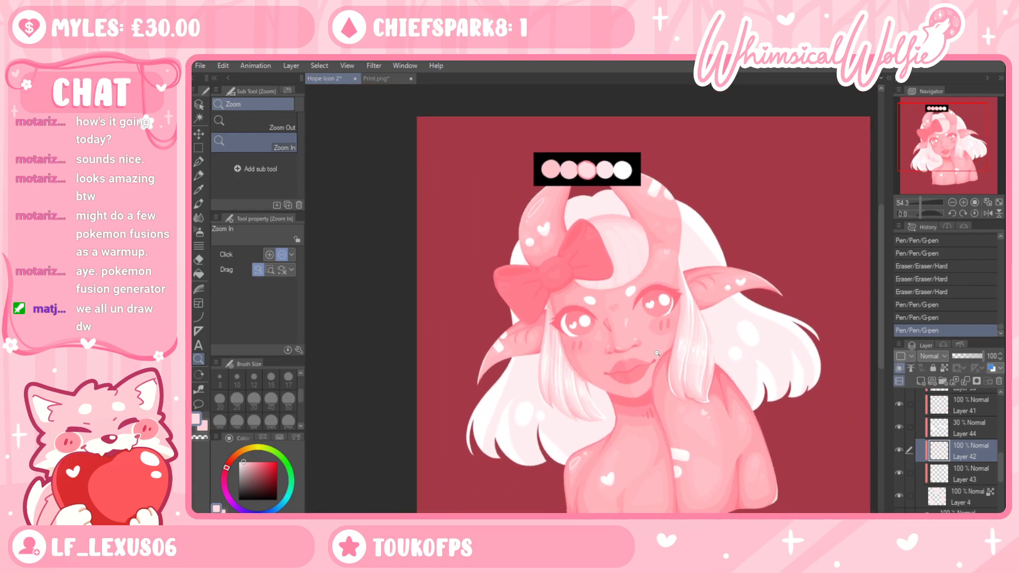
Undo the whole series of eraser and G-pen edits made to the fringe's lower part beneath the bow
left_click_drag(669, 367, 676, 405)
key("ctrl+z")
key("ctrl+z")
key("ctrl+z")
key("ctrl+z")
key("ctrl+z")
key("ctrl+z")
key("ctrl+z")
key("ctrl+z")
key("ctrl+z")
key("ctrl+z")
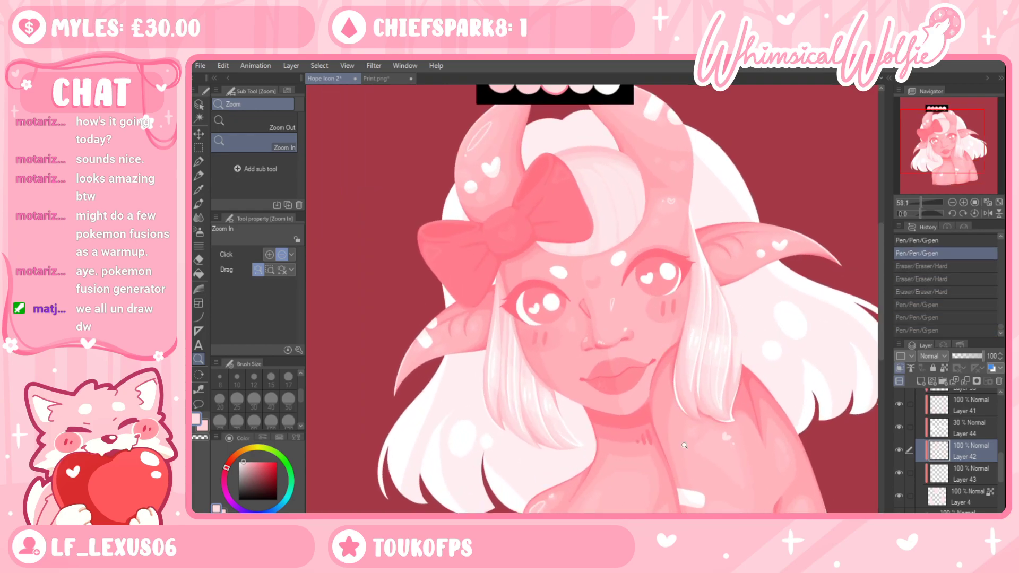
key("ctrl+z")
key("ctrl+z")
key("ctrl+z")
key("ctrl+z")
key("ctrl+z")
key("ctrl+z")
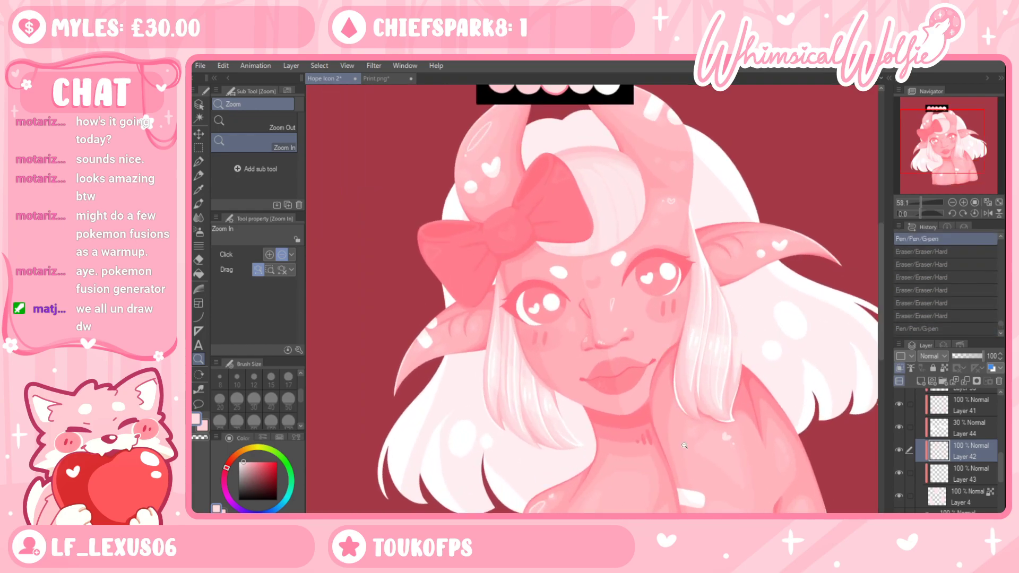
key("ctrl+z")
key("ctrl+z")
key("ctrl+z")
key("ctrl+z")
On Layer 41, try a strand line across the fringe with the G-pen, and redraw it thinner at brush size 12
left_click_drag(591, 183, 641, 177)
key("shift+space")
left_click_drag(749, 260, 640, 173)
left_click(199, 359)
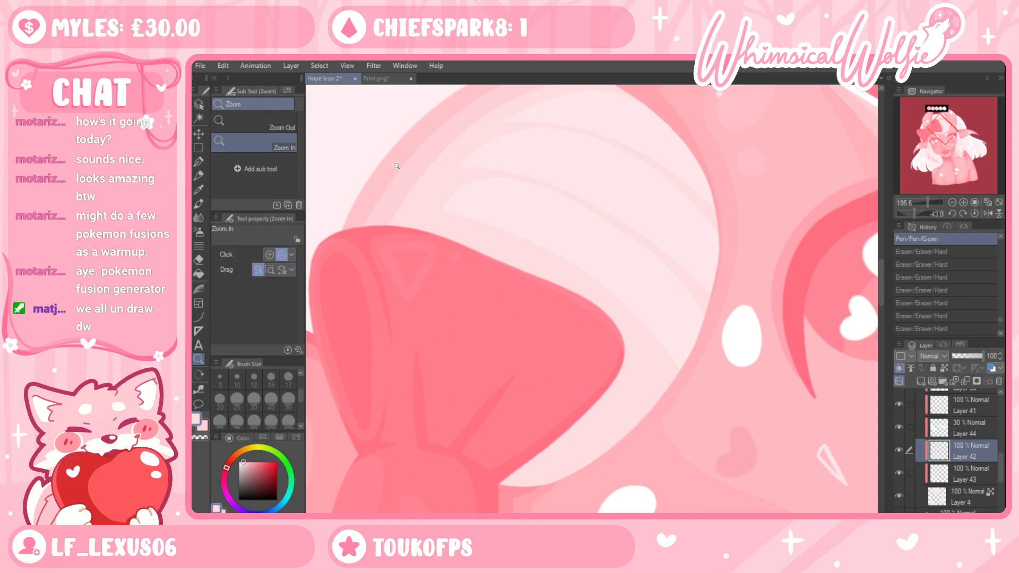
left_click(426, 240)
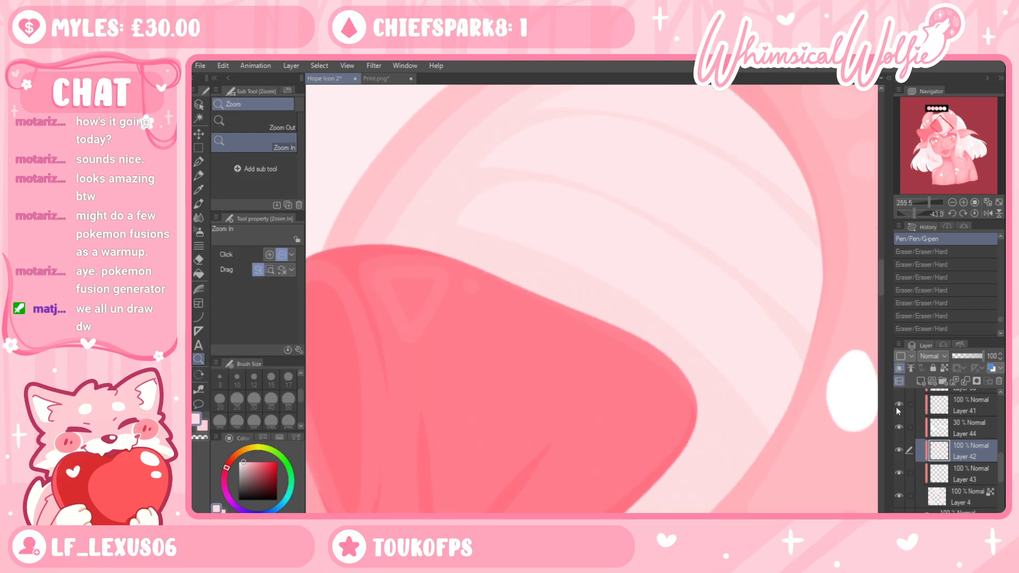
left_click(966, 404)
key("i")
left_click(198, 162)
key("space")
left_click_drag(442, 283, 428, 383)
left_click_drag(380, 332, 521, 273)
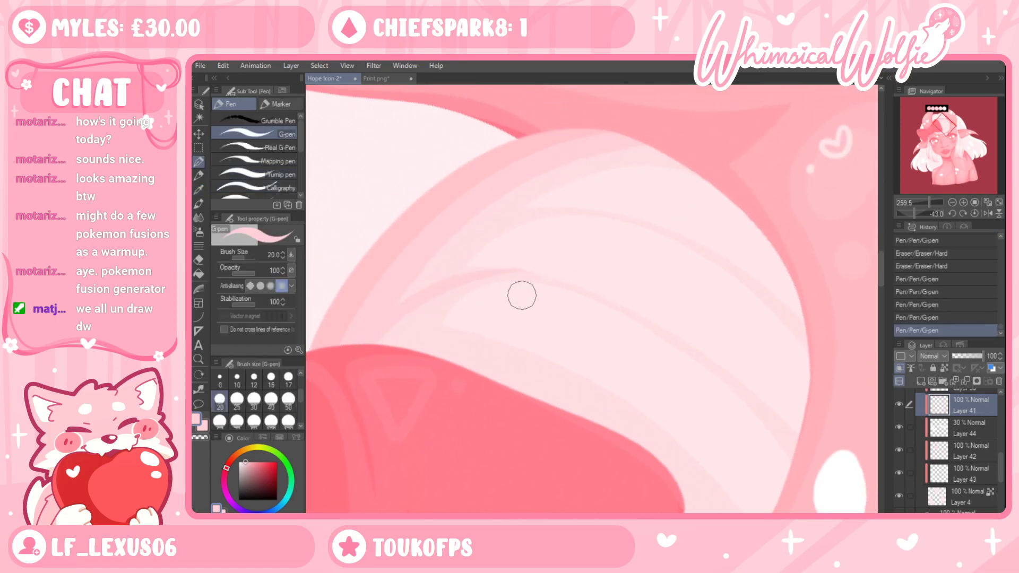
left_click(253, 386)
mouse_move(380, 311)
left_mouse_down()
mouse_move(495, 272)
mouse_move(589, 278)
left_mouse_up()
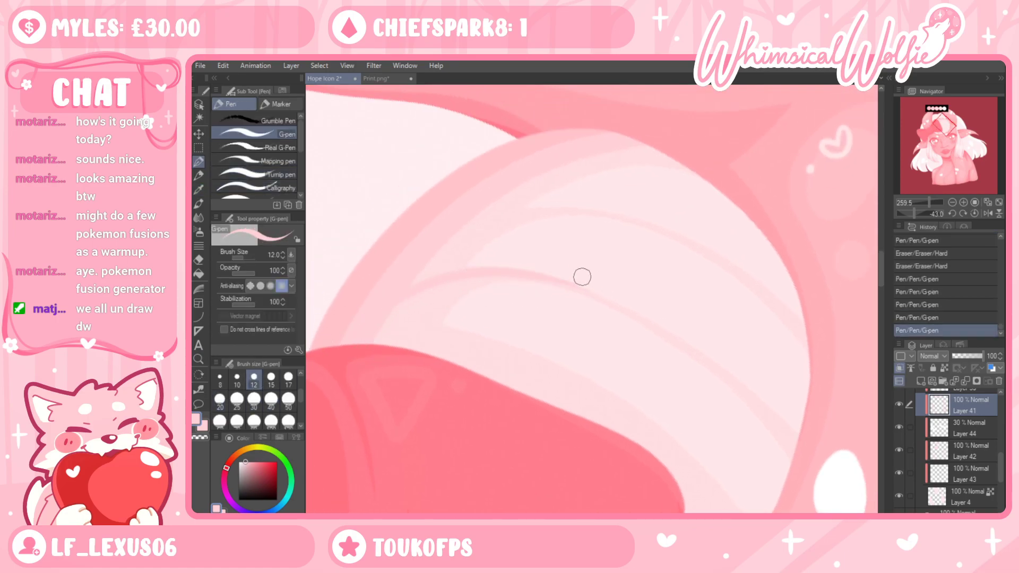
Try G-pen strokes at size 12 to extend the middle strand line of the fringe and start another above it
left_click_drag(382, 317, 496, 285)
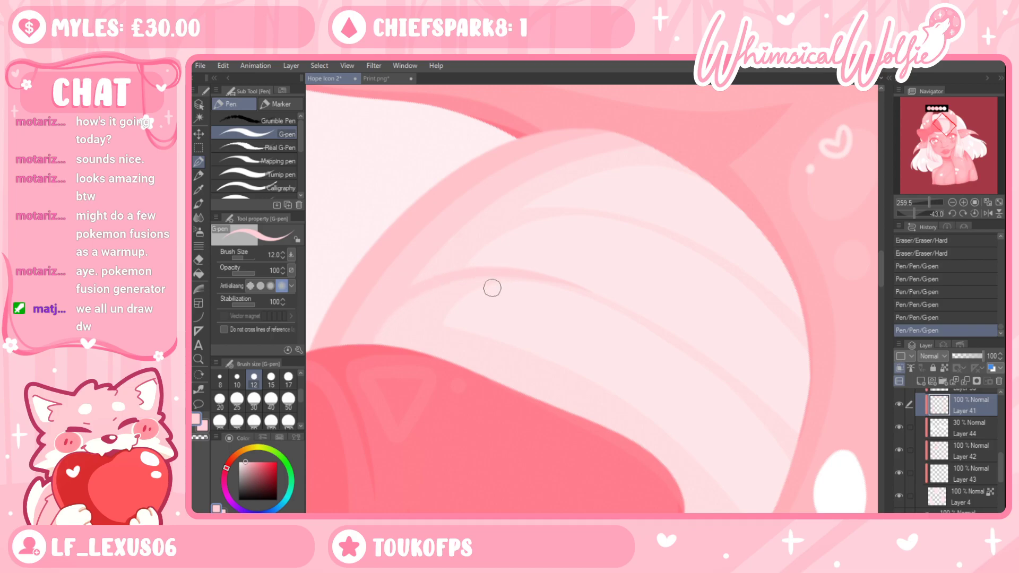
left_click_drag(408, 348, 363, 337)
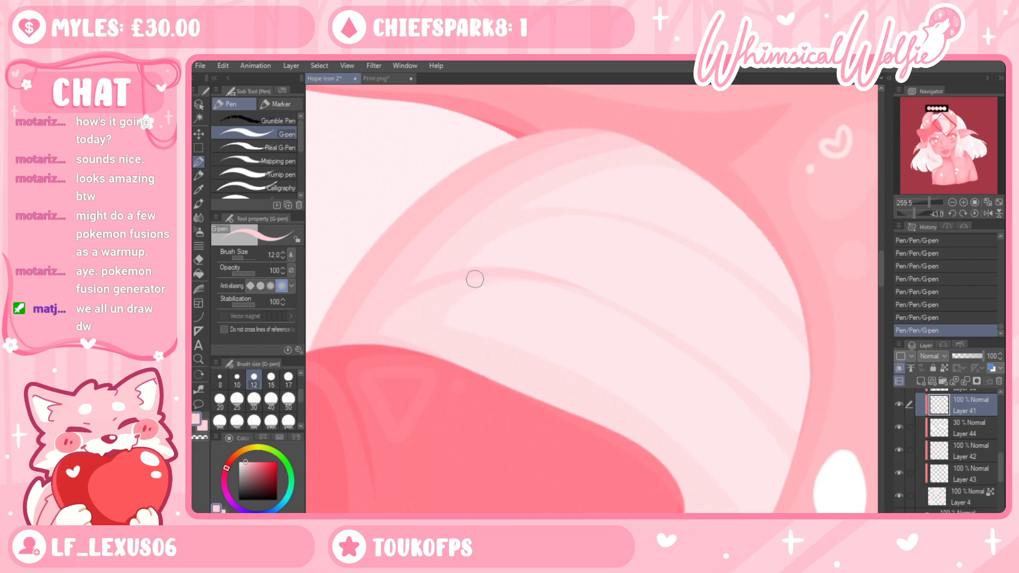
key("ctrl+z")
left_click_drag(487, 225, 610, 206)
key("ctrl+z")
key("ctrl+z")
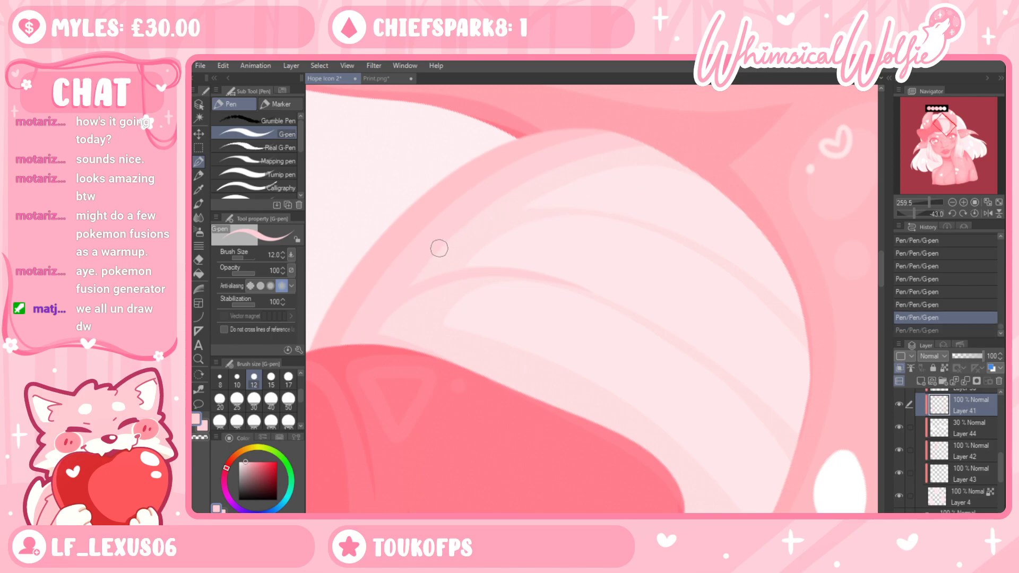
Redraw the upper strand line across the fringe with the G-pen, comparing the fringe with and without it
mouse_move(427, 257)
left_mouse_down()
mouse_move(499, 223)
mouse_move(618, 212)
left_mouse_up()
key("ctrl+z")
key("ctrl+z")
left_click_drag(437, 247, 637, 210)
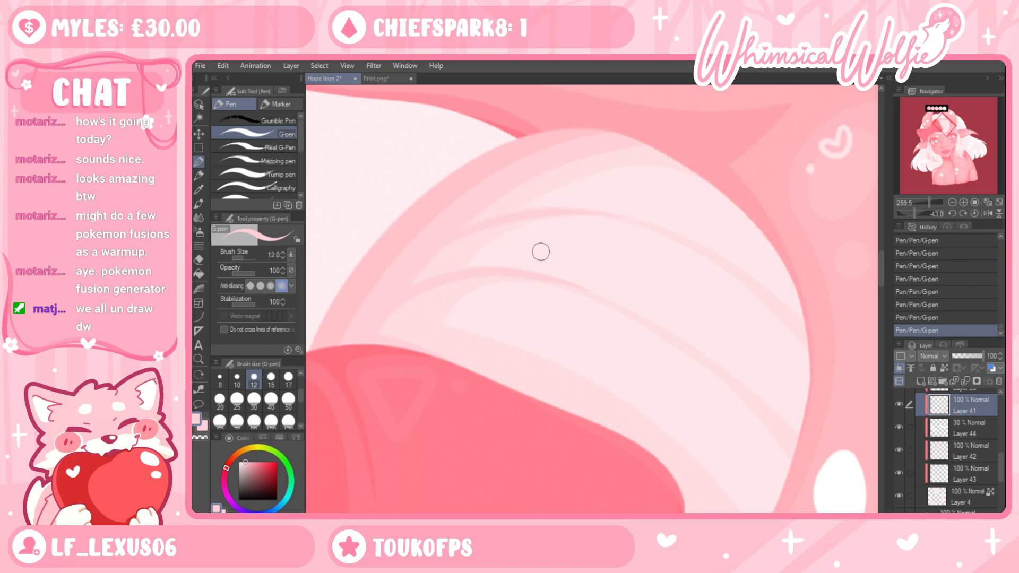
key("ctrl+z")
left_click_drag(441, 245, 644, 211)
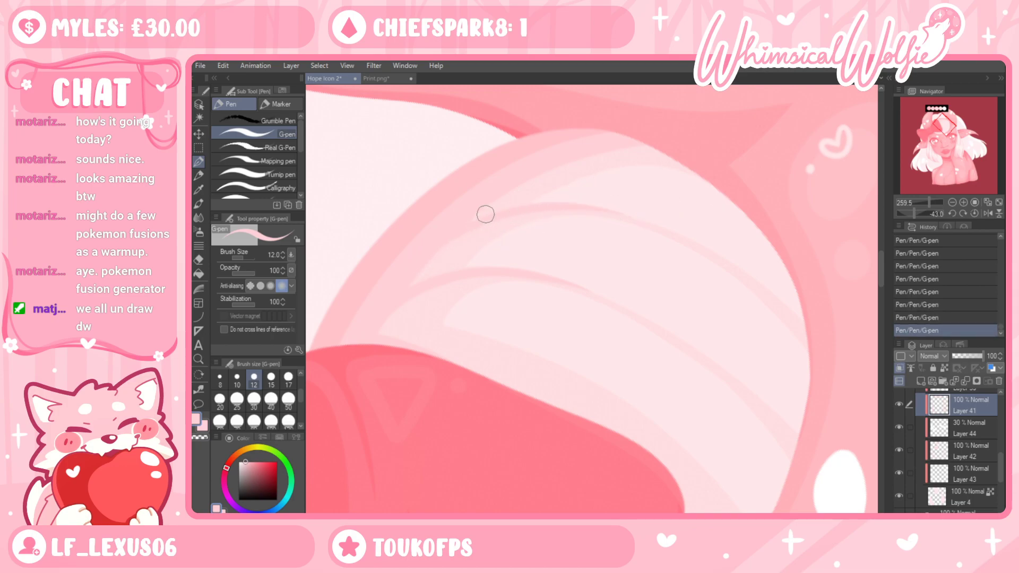
key("ctrl+z")
key("ctrl+y")
key("ctrl+z")
key("ctrl+y")
Draw a tapered strand line up from the fringe's lower edge beside the bow with the G-pen
key("r")
left_click_drag(814, 462, 661, 496)
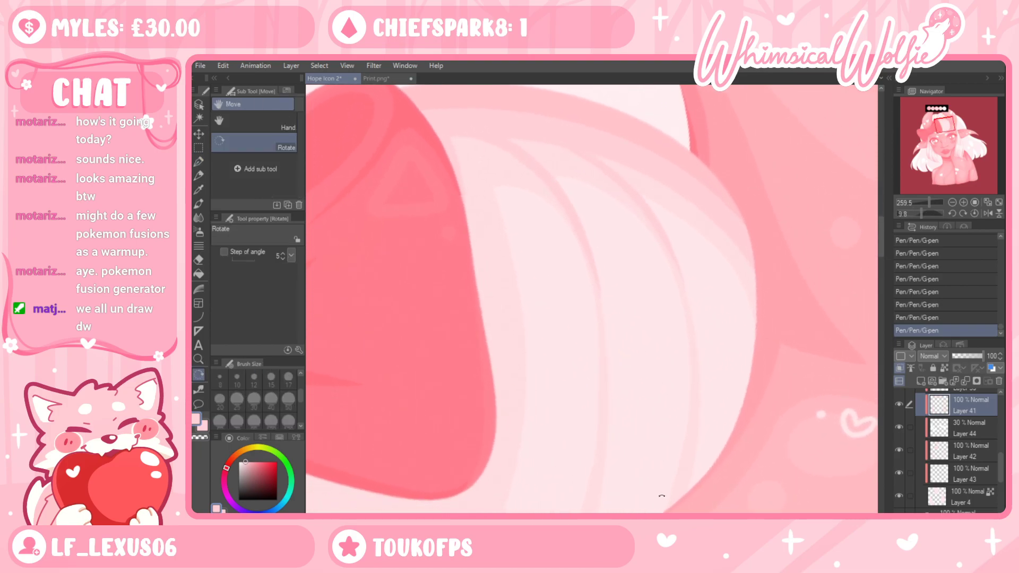
key("p")
scroll(456, 289, "down", 3)
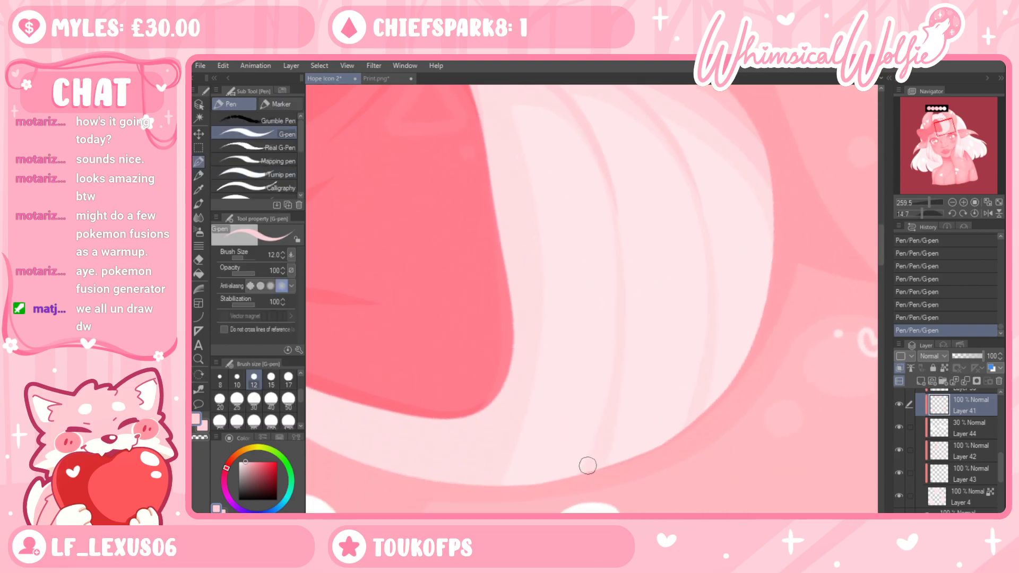
key("ctrl+z")
left_click_drag(591, 484, 619, 377)
key("ctrl+z")
key("ctrl+z")
key("ctrl+y")
key("ctrl+z")
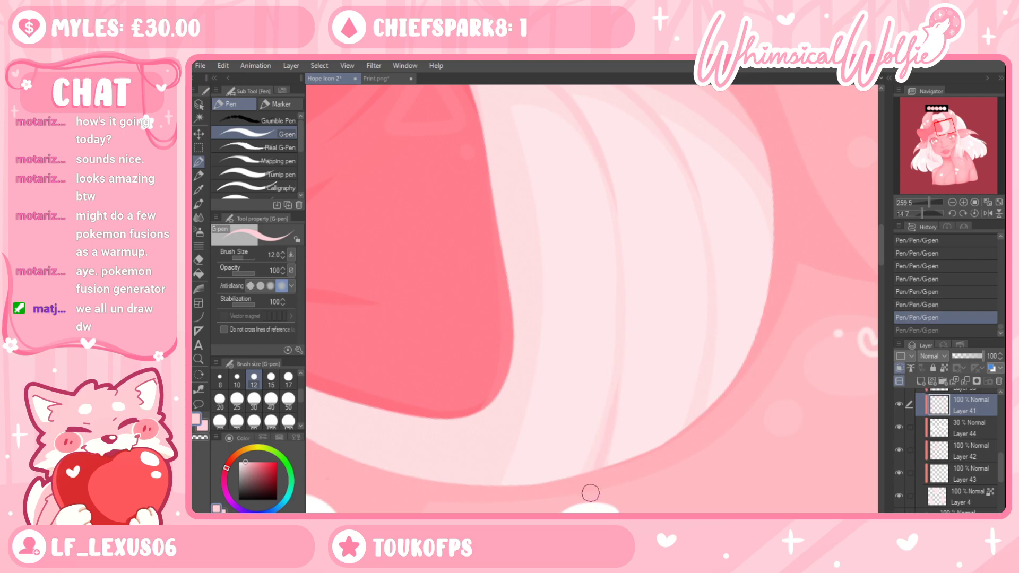
Compare the fringe with and without the lower strand line, and trim the outer strand's end with the Hard eraser
key("ctrl+y")
key("ctrl+z")
key("ctrl+y")
key("ctrl+z")
key("ctrl+y")
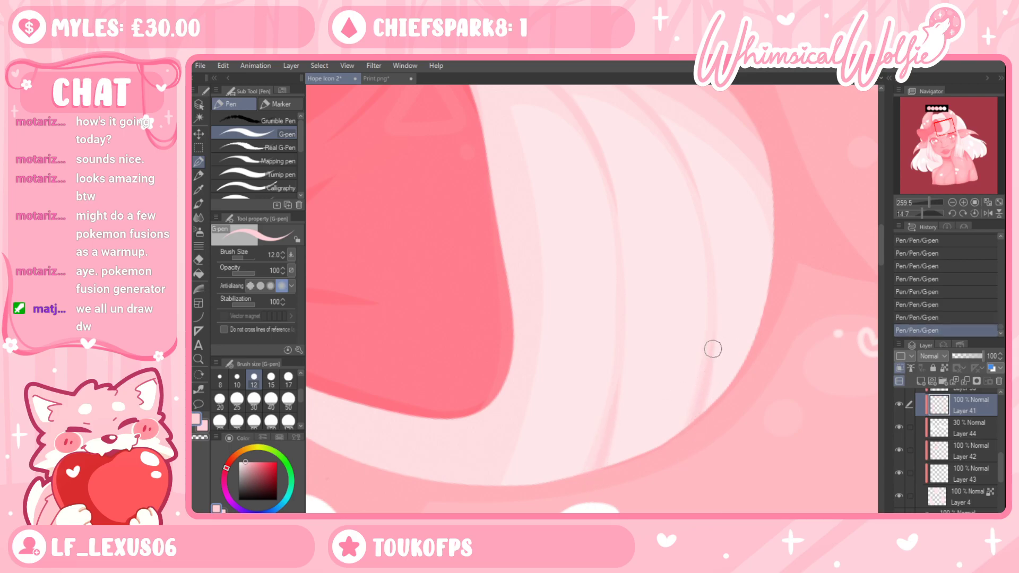
key("e")
left_click_drag(718, 348, 718, 368)
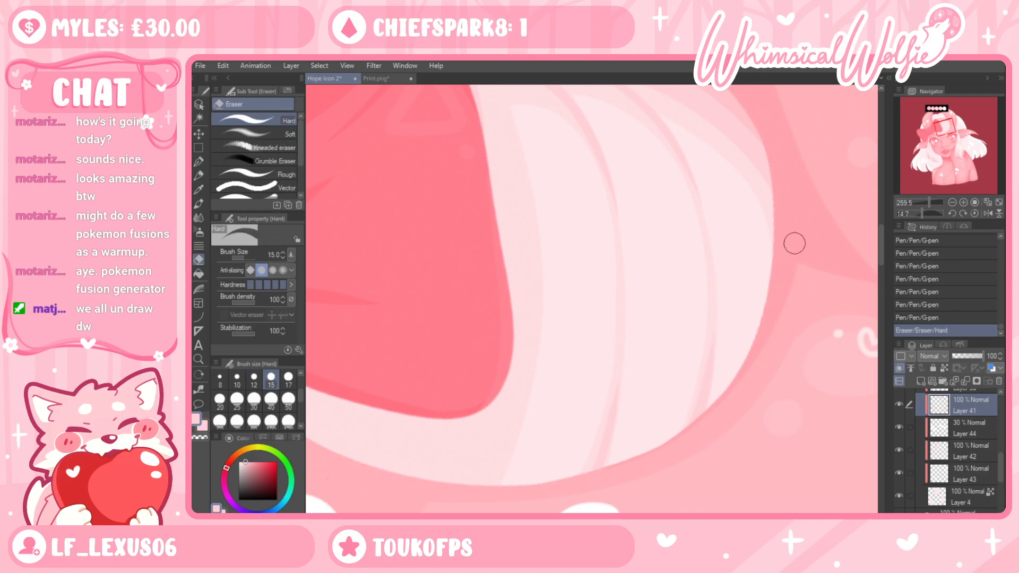
Paint broad shading strokes on the part of the fringe beneath the bow with the G-pen at size 30
left_click(199, 162)
left_click_drag(409, 229, 537, 156)
mouse_move(369, 332)
left_mouse_down()
mouse_move(376, 297)
mouse_move(374, 394)
left_mouse_up()
left_click(254, 401)
left_click_drag(420, 320, 406, 371)
left_click_drag(447, 330, 522, 329)
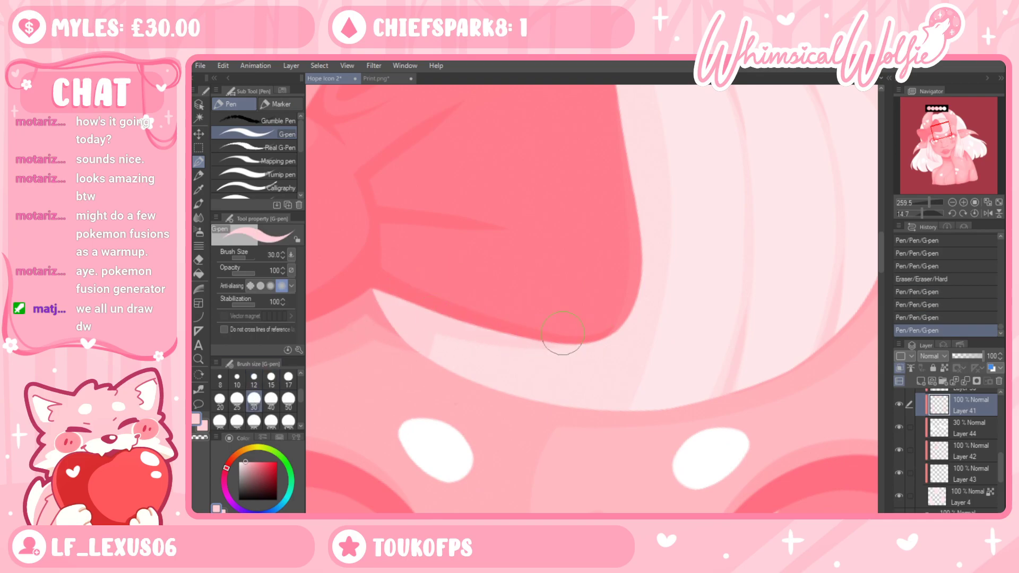
key("ctrl+z")
mouse_move(419, 319)
left_mouse_down()
mouse_move(608, 320)
mouse_move(636, 297)
left_mouse_up()
mouse_move(431, 313)
left_mouse_down()
mouse_move(456, 371)
mouse_move(558, 436)
left_mouse_up()
key("ctrl+z")
left_click_drag(416, 305, 575, 421)
mouse_move(423, 348)
left_mouse_down()
mouse_move(546, 424)
mouse_move(584, 409)
left_mouse_up()
Touch up the shading beneath the bow with the Hard eraser and check the fringe against the whole face
key("e")
key("ctrl+space")
left_click_drag(609, 351, 531, 351)
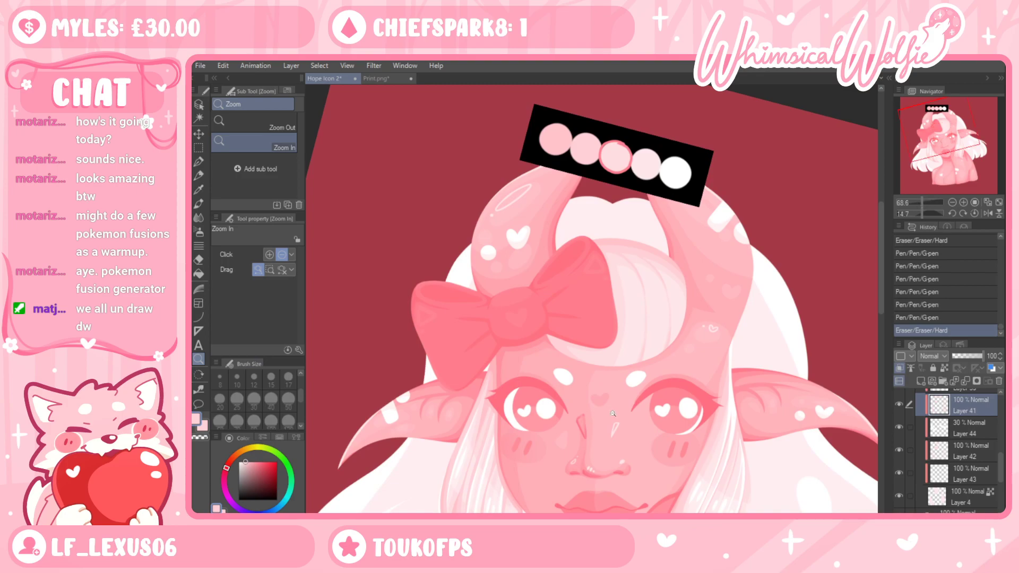
left_click_drag(653, 352, 661, 352)
key("shift+space")
left_click_drag(699, 383, 722, 337)
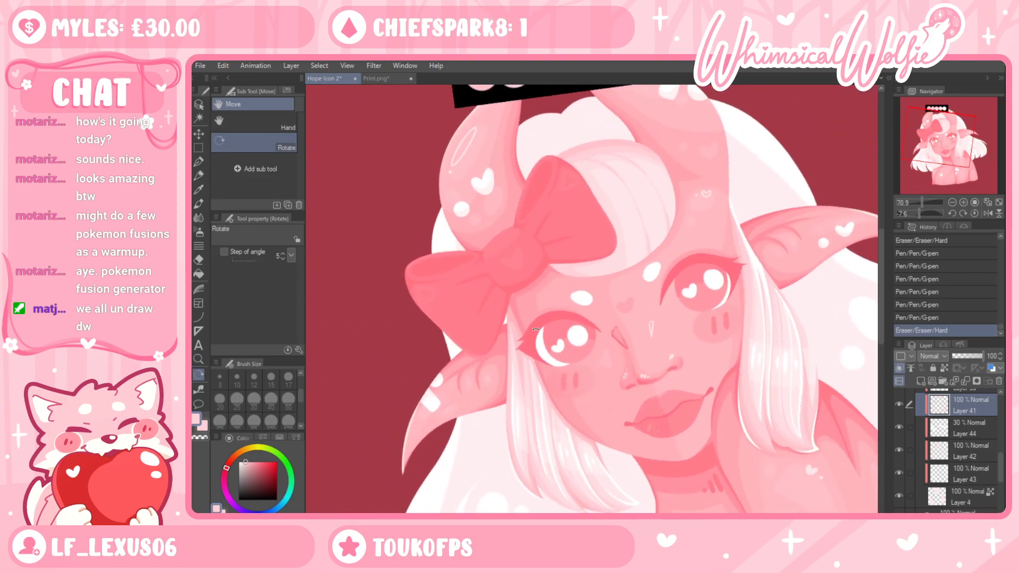
left_click(199, 161)
left_click_drag(612, 276, 613, 268)
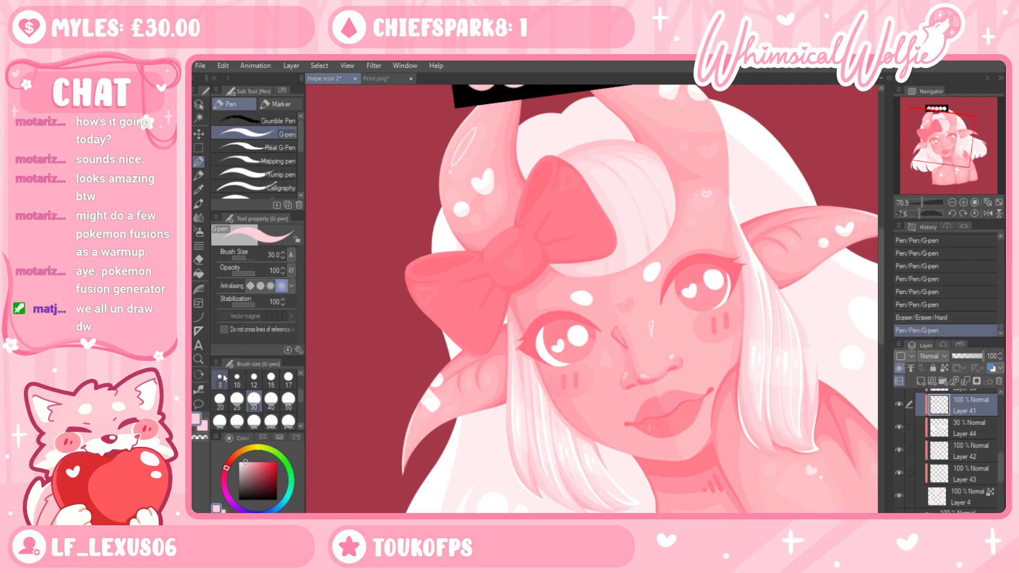
Redo the shading strokes around the light patch on the fringe beneath the bow with the size 30 G-pen
left_click(198, 359)
left_click_drag(613, 298, 640, 258)
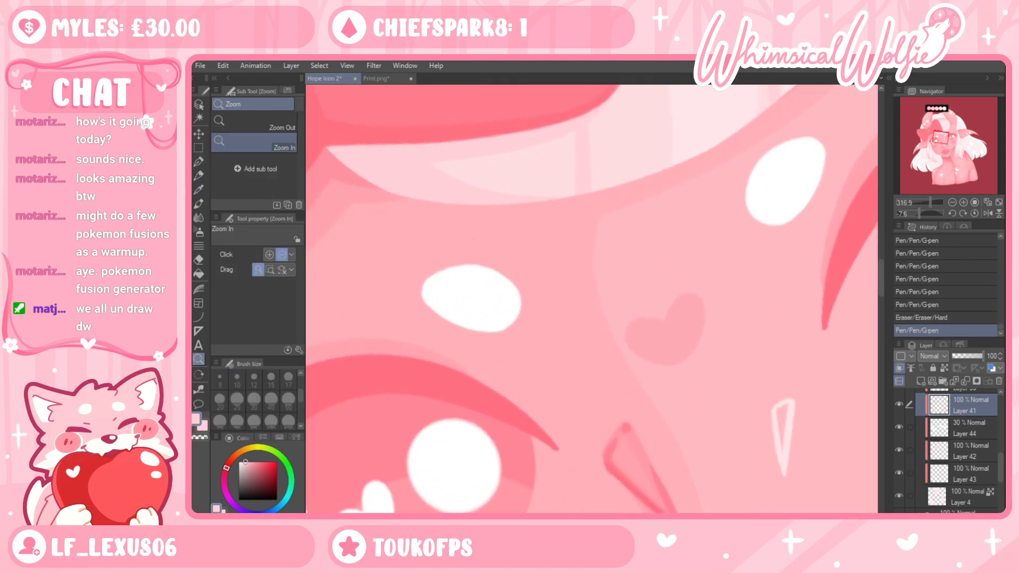
key("p")
key("ctrl+z")
left_click_drag(574, 155, 570, 250)
mouse_move(409, 165)
left_mouse_down()
mouse_move(499, 189)
mouse_move(567, 187)
left_mouse_up()
key("ctrl+z")
key("ctrl+y")
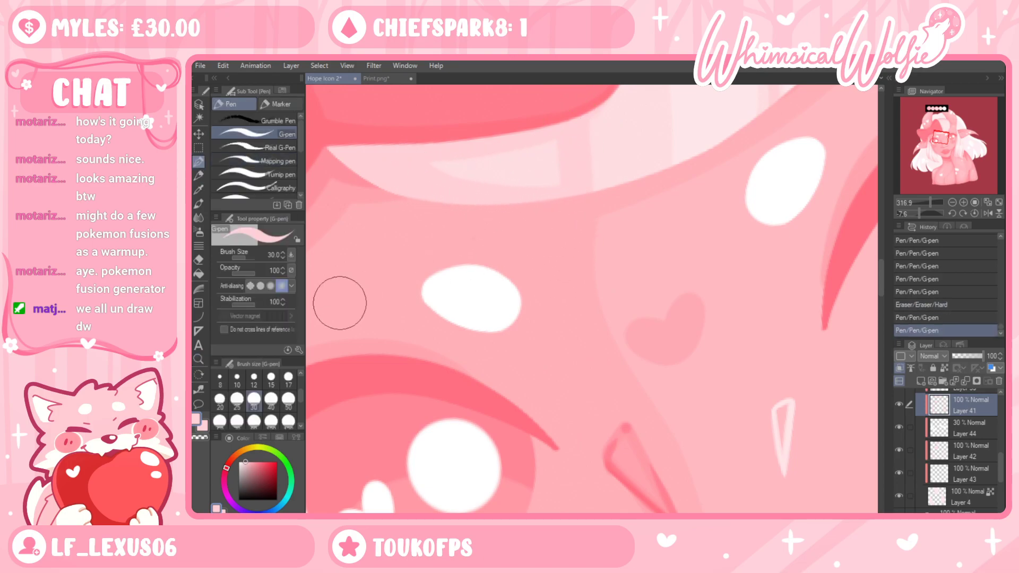
Add thin strand lines on the fringe just below the bow's corner with the G-pen at size 10
left_click(199, 358)
key("m")
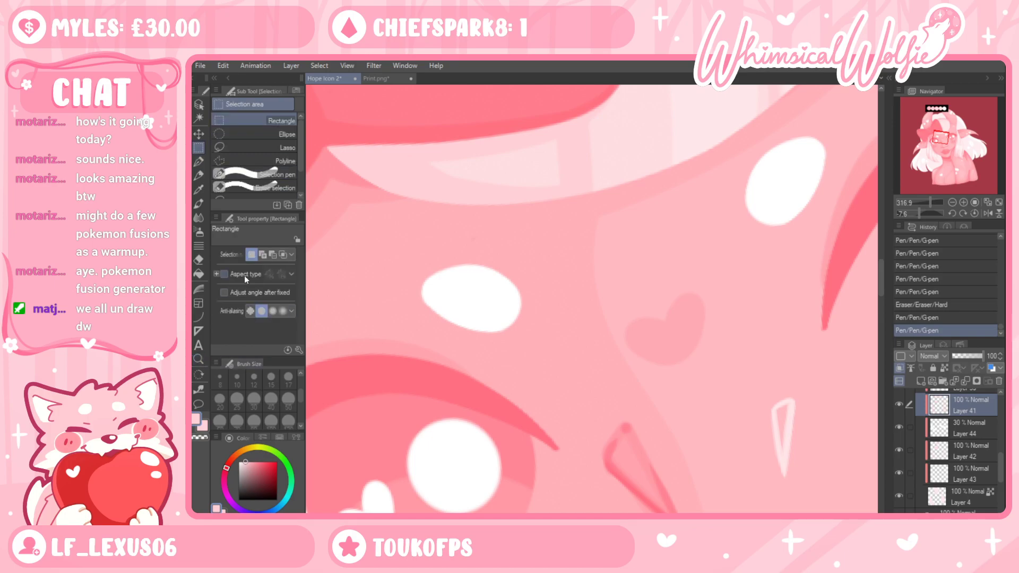
left_click(198, 161)
left_click(236, 379)
left_click_drag(441, 232, 417, 368)
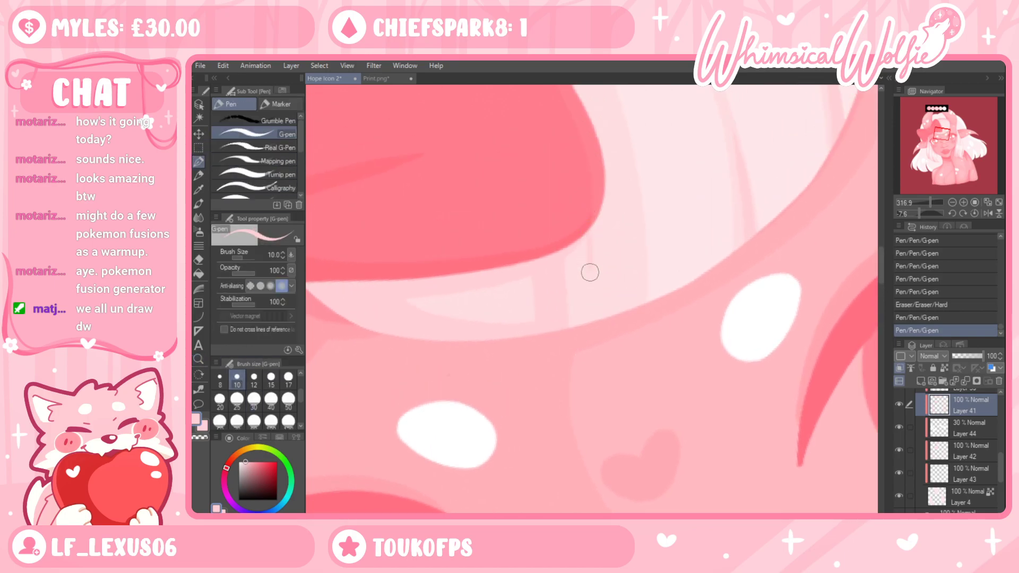
key("ctrl+z")
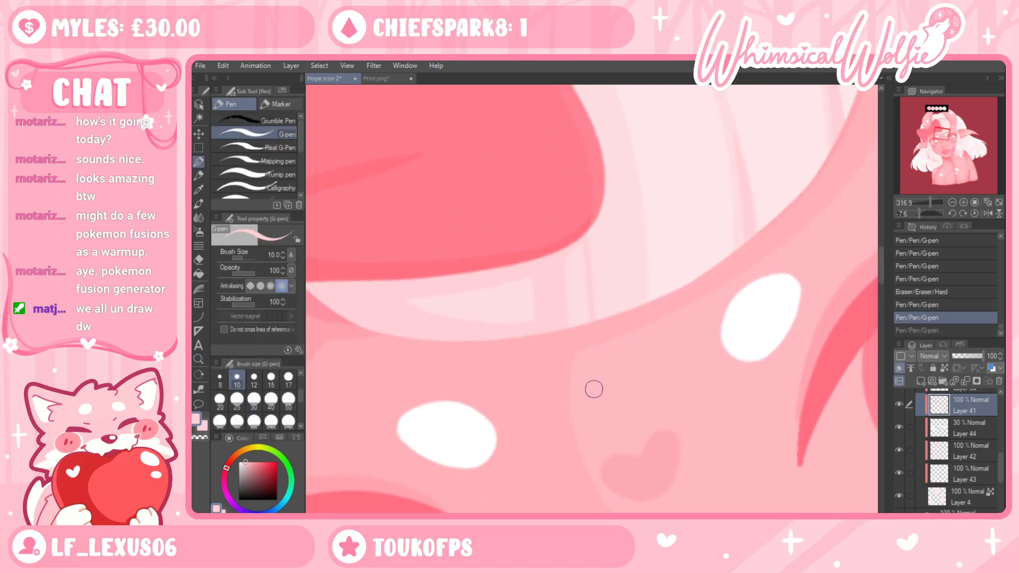
key("ctrl+y")
key("ctrl+z")
left_click_drag(612, 332, 614, 335)
key("ctrl+z")
key("ctrl+y")
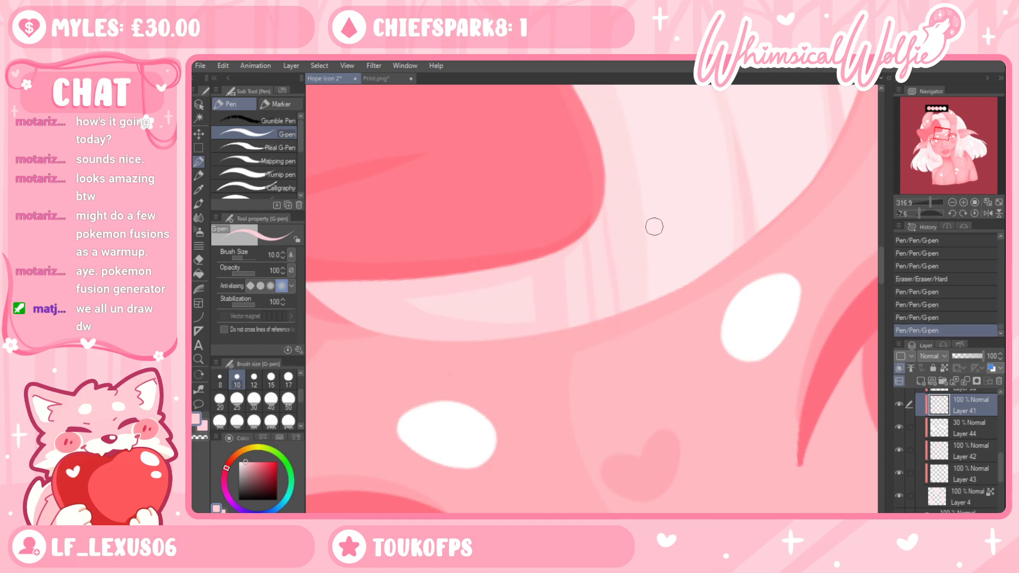
Straighten the canvas and rework the latest thin strand strokes on the fringe beneath the bow
key("ctrl+space")
left_click_drag(413, 358, 578, 392)
key("shift+space")
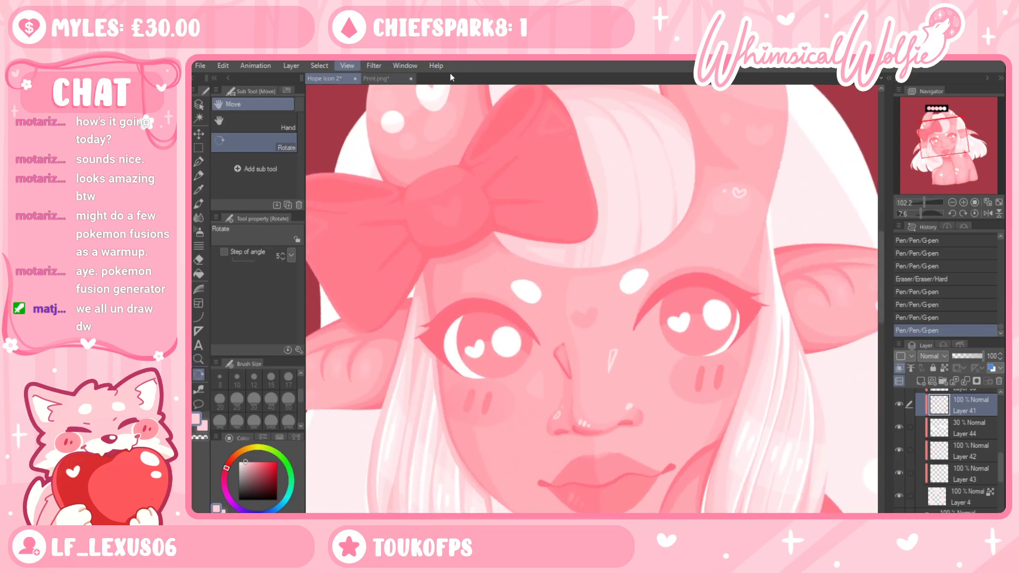
left_click(556, 100)
left_click(199, 359)
mouse_move(400, 313)
left_mouse_down()
mouse_move(563, 225)
mouse_move(552, 312)
mouse_move(566, 304)
mouse_move(611, 361)
mouse_move(663, 361)
left_mouse_up()
left_click(201, 162)
key("ctrl+z")
key("ctrl+z")
key("ctrl+z")
key("ctrl+y")
Redraw short thin strand lines through the light patch beneath the bow with the size 10 G-pen
left_click(198, 359)
left_click(198, 161)
key("ctrl+z")
key("ctrl+z")
left_click_drag(434, 234, 435, 285)
key("ctrl+z")
mouse_move(437, 235)
left_mouse_down()
mouse_move(445, 269)
mouse_move(468, 256)
mouse_move(491, 281)
mouse_move(462, 231)
mouse_move(464, 297)
left_mouse_up()
key("ctrl+z")
key("ctrl+z")
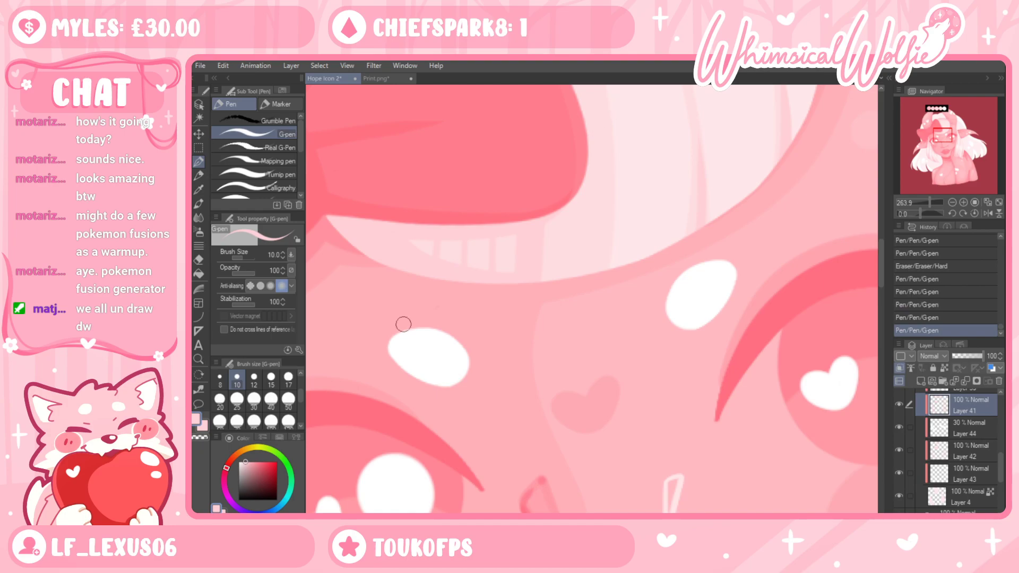
Examine the fringe's new strand lines in the whole portrait and close up beside the bow
left_click(198, 359)
left_click_drag(515, 274, 424, 274)
left_click_drag(517, 431, 539, 431)
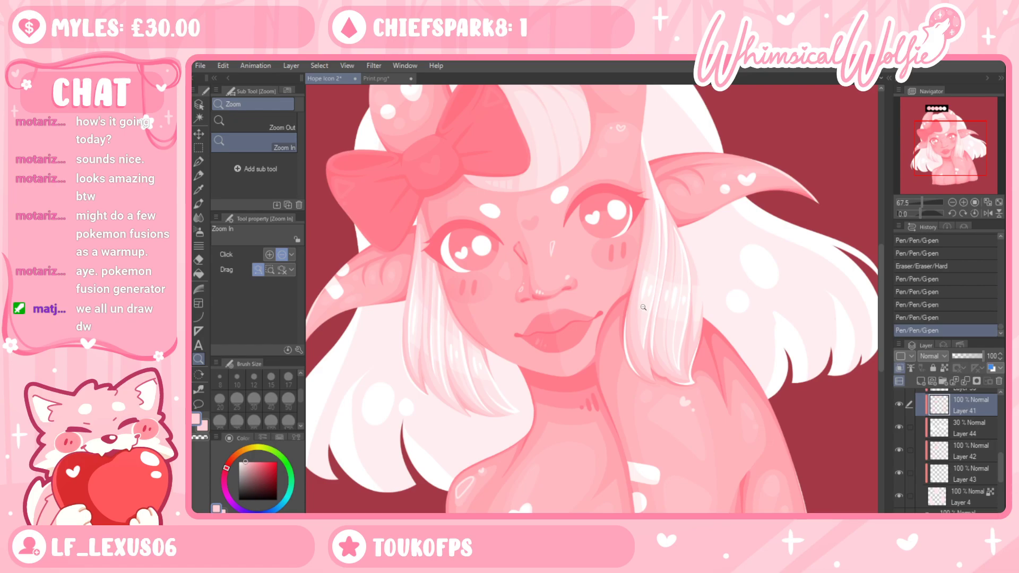
key("ctrl+0")
left_click(623, 308)
left_click(618, 302)
left_click(620, 306)
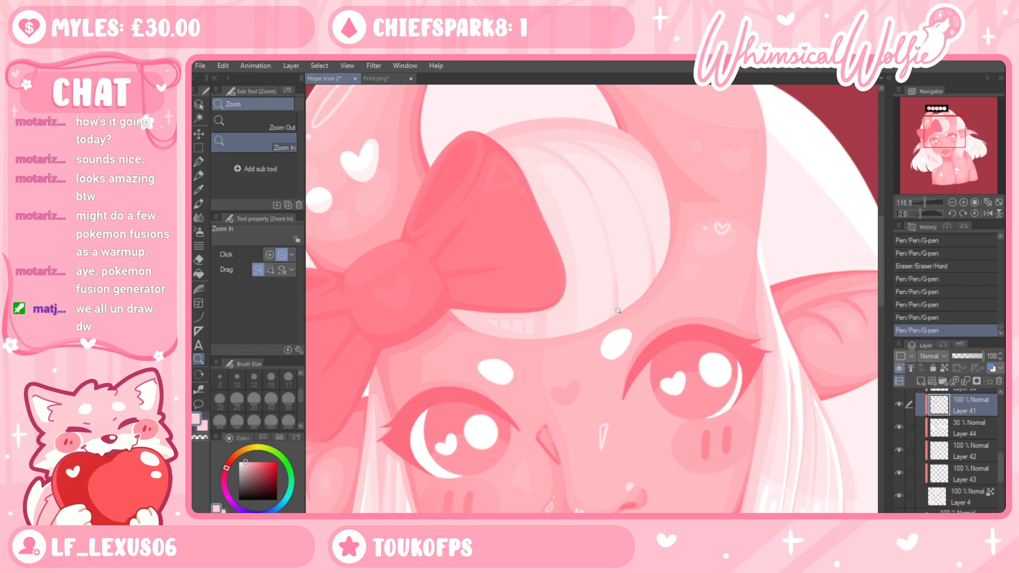
left_click(618, 310)
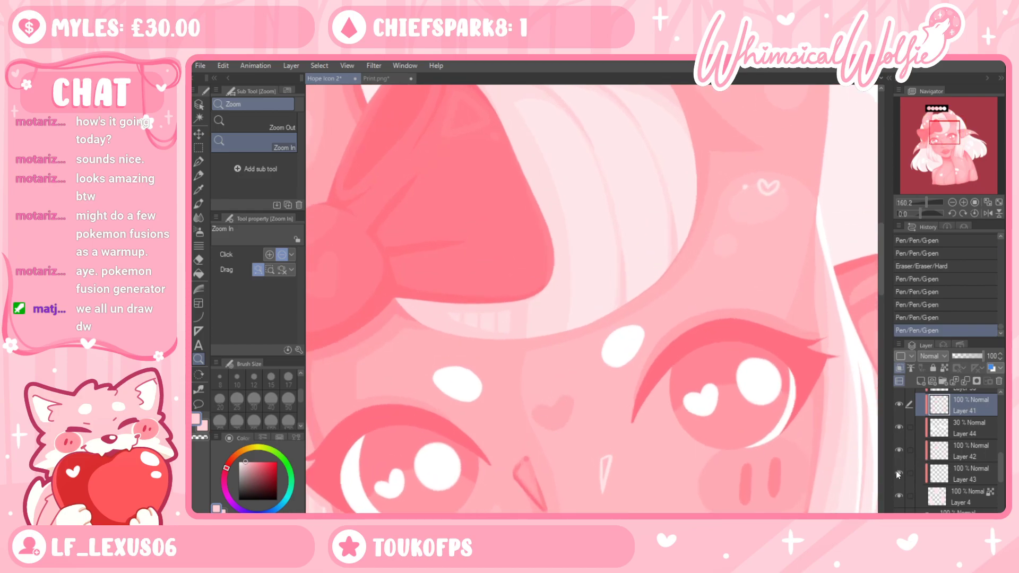
On Layer 43, paint a white highlight along the fringe's outer edge with the G-pen at size 30
left_click(932, 472)
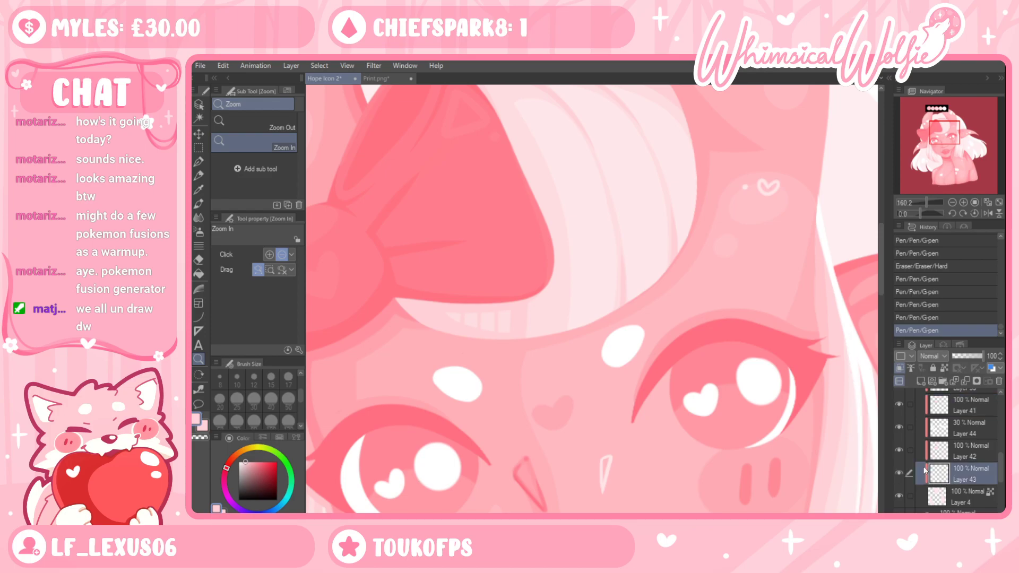
left_click(197, 177)
left_click(578, 366)
key("shift+space")
mouse_move(733, 349)
left_mouse_down()
mouse_move(731, 417)
mouse_move(735, 186)
mouse_move(699, 150)
left_mouse_up()
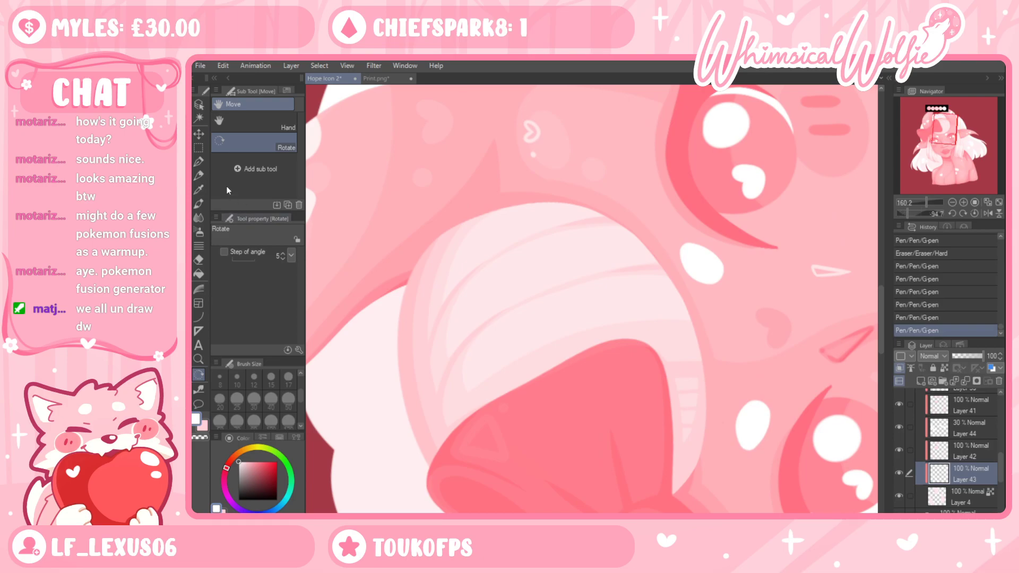
left_click(199, 162)
key("ctrl+z")
mouse_move(452, 242)
left_mouse_down()
mouse_move(606, 190)
mouse_move(536, 201)
mouse_move(658, 222)
left_mouse_up()
key("ctrl+z")
mouse_move(459, 230)
left_mouse_down()
mouse_move(573, 202)
mouse_move(628, 211)
left_mouse_up()
key("ctrl+z")
mouse_move(468, 218)
left_mouse_down()
mouse_move(553, 203)
mouse_move(650, 229)
left_mouse_up()
Paint a second long white highlight across the fringe, just inside the one along its outer edge
left_click_drag(452, 312, 486, 269)
key("ctrl+z")
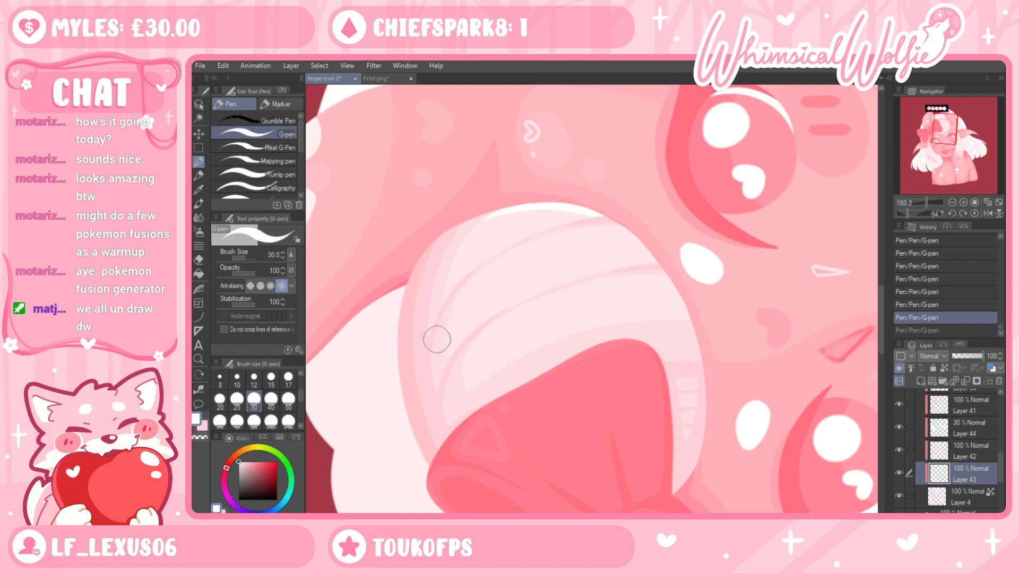
left_click_drag(450, 320, 641, 230)
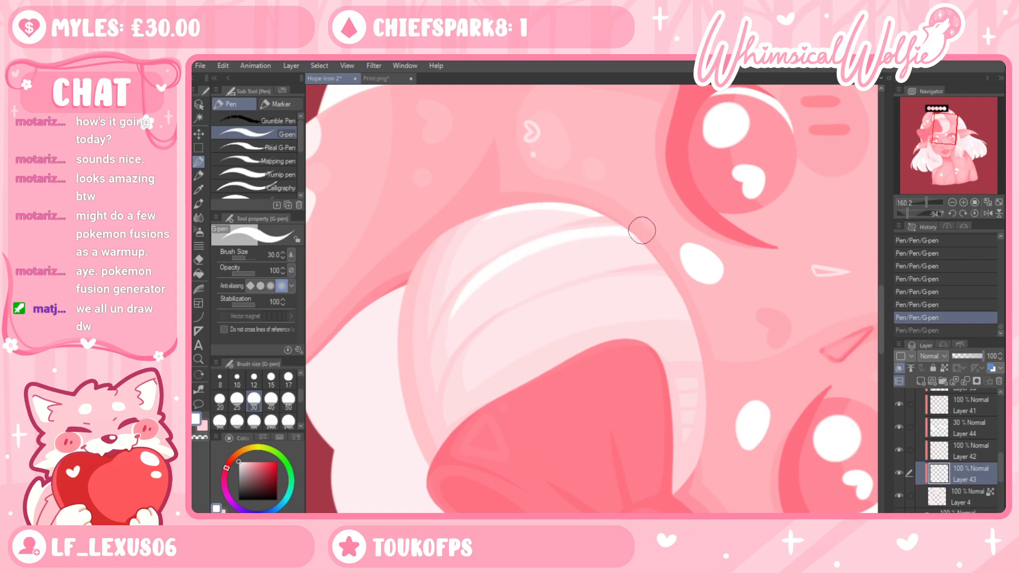
Paint a third long white highlight across the fringe, closer to the bow, with the size 30 G-pen
left_click(199, 359)
left_click_drag(495, 346, 623, 303)
left_click(198, 162)
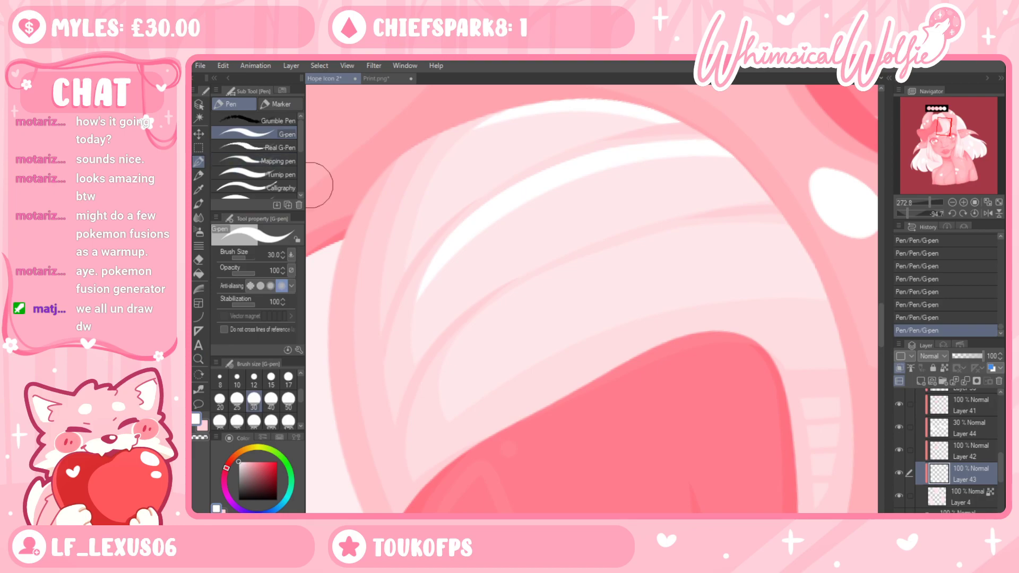
left_click_drag(425, 391, 610, 236)
key("ctrl+z")
mouse_move(439, 361)
left_mouse_down()
mouse_move(619, 250)
mouse_move(783, 230)
left_mouse_up()
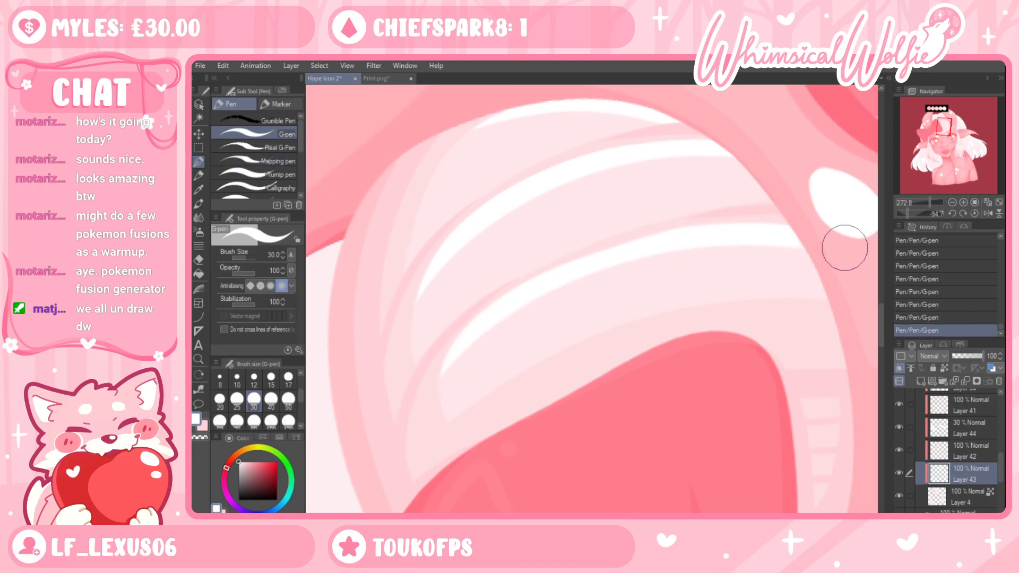
key("ctrl+z")
Thin and taper the white highlight nearest the bow with the Hard eraser at size 15
key("e")
mouse_move(488, 332)
left_mouse_down()
mouse_move(623, 258)
mouse_move(775, 237)
left_mouse_up()
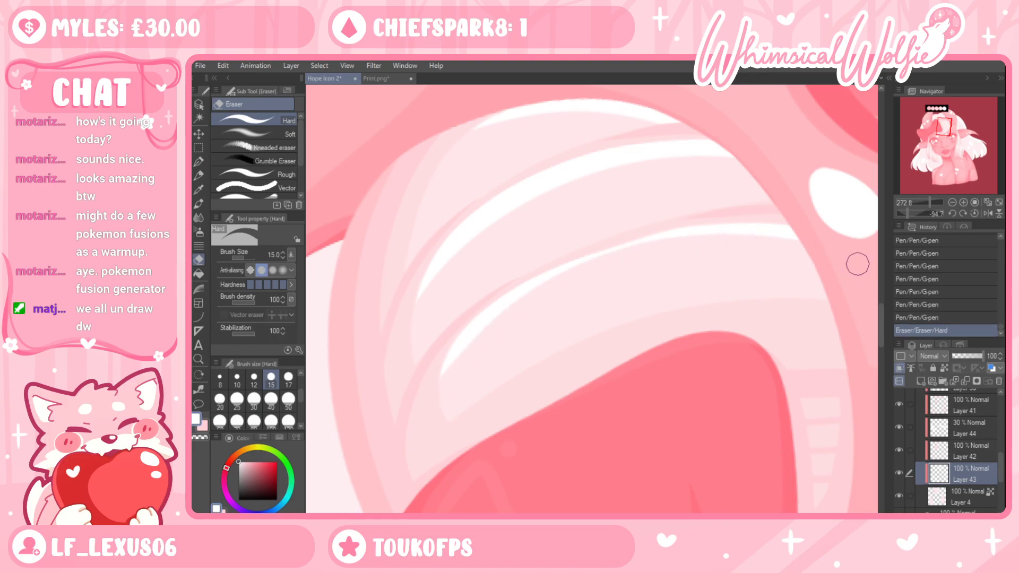
left_click_drag(447, 382, 648, 258)
mouse_move(461, 364)
left_mouse_down()
mouse_move(753, 244)
mouse_move(763, 253)
left_mouse_up()
left_click_drag(455, 367, 586, 275)
left_click_drag(501, 317, 623, 280)
Thin and taper the middle white highlight on the fringe with the Hard eraser, and return to the G-pen
mouse_move(431, 295)
left_mouse_down()
mouse_move(537, 190)
mouse_move(671, 153)
left_mouse_up()
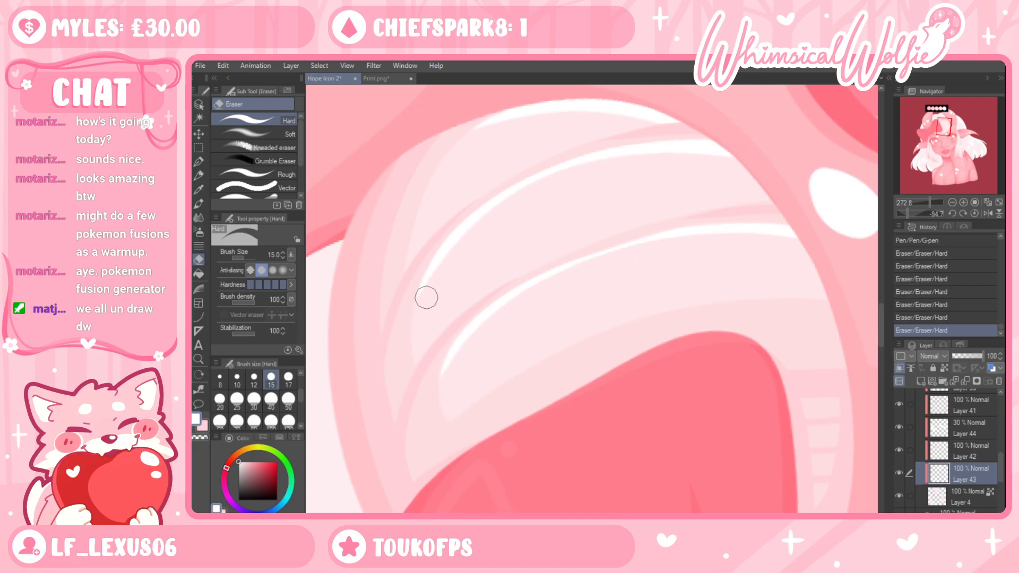
mouse_move(562, 177)
left_mouse_down()
mouse_move(486, 227)
mouse_move(443, 272)
left_mouse_up()
left_click_drag(554, 179, 754, 178)
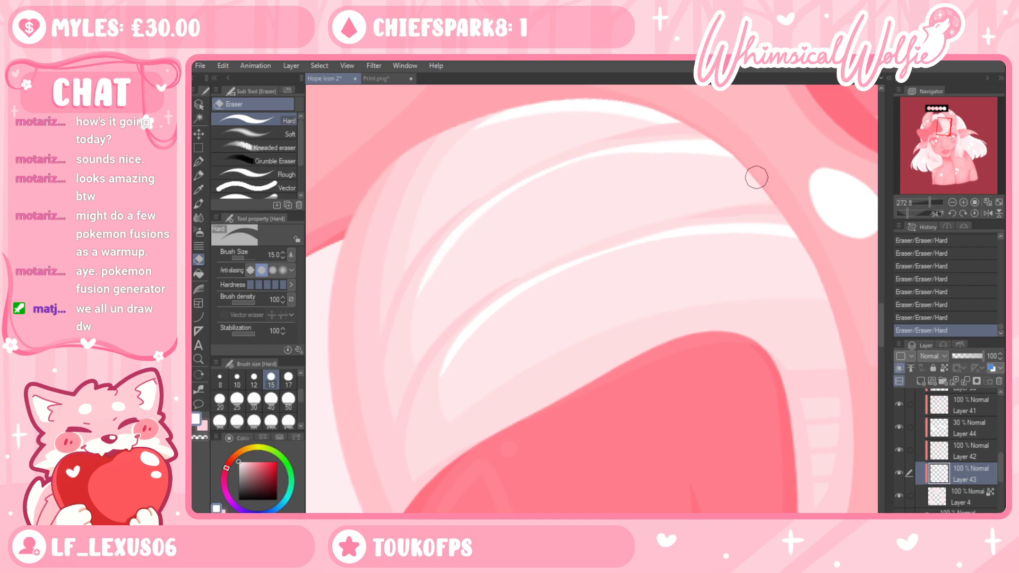
key("p")
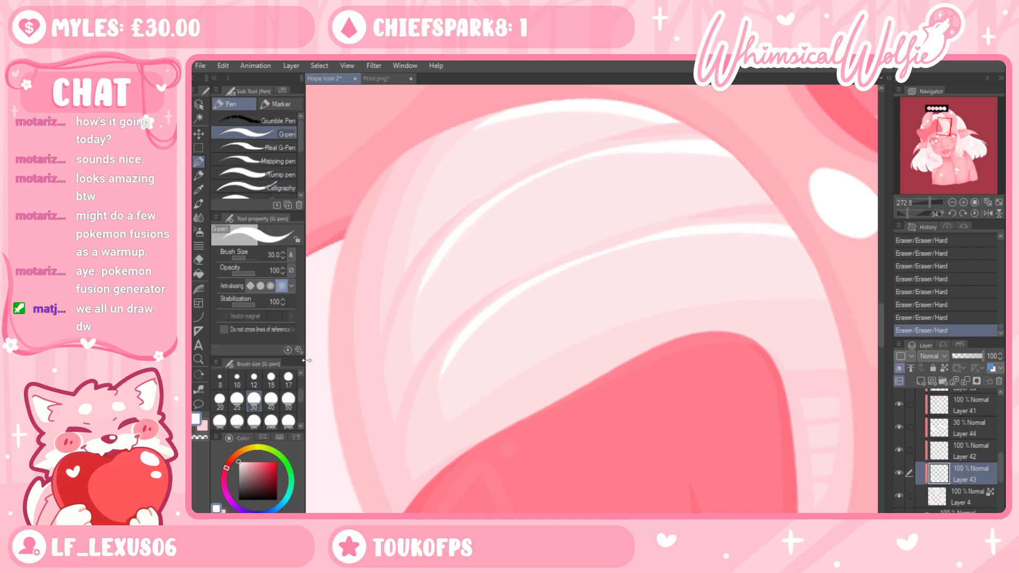
Extend the tips of the two outer white fringe highlights with the size 12 G-pen, and trim them with the Hard eraser at size 15
mouse_move(434, 262)
left_mouse_down()
mouse_move(420, 292)
mouse_move(469, 208)
left_mouse_up()
mouse_move(452, 152)
left_mouse_down()
mouse_move(530, 109)
mouse_move(635, 94)
left_mouse_up()
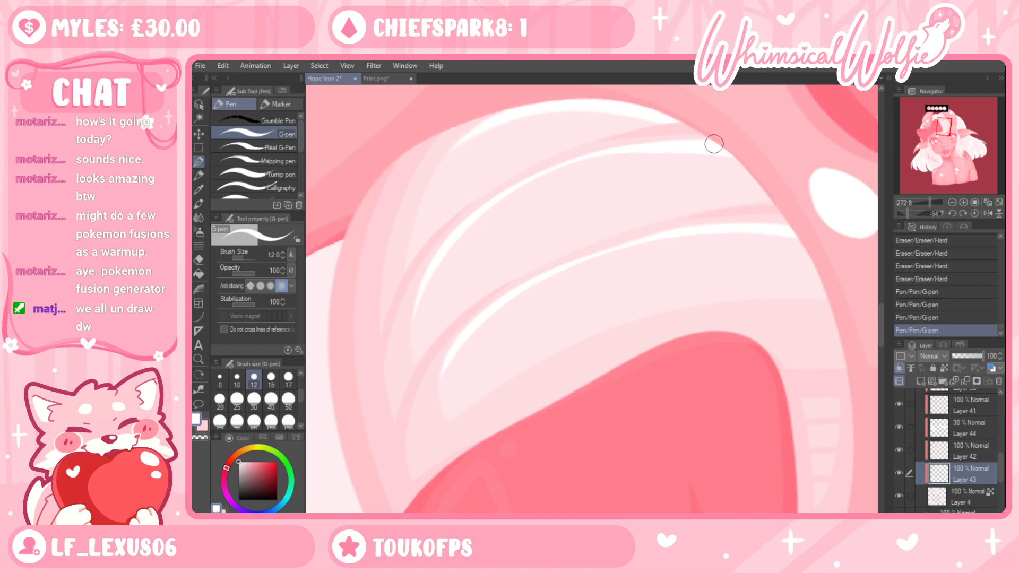
key("e")
mouse_move(463, 151)
left_mouse_down()
mouse_move(512, 128)
mouse_move(659, 121)
mouse_move(720, 131)
left_mouse_up()
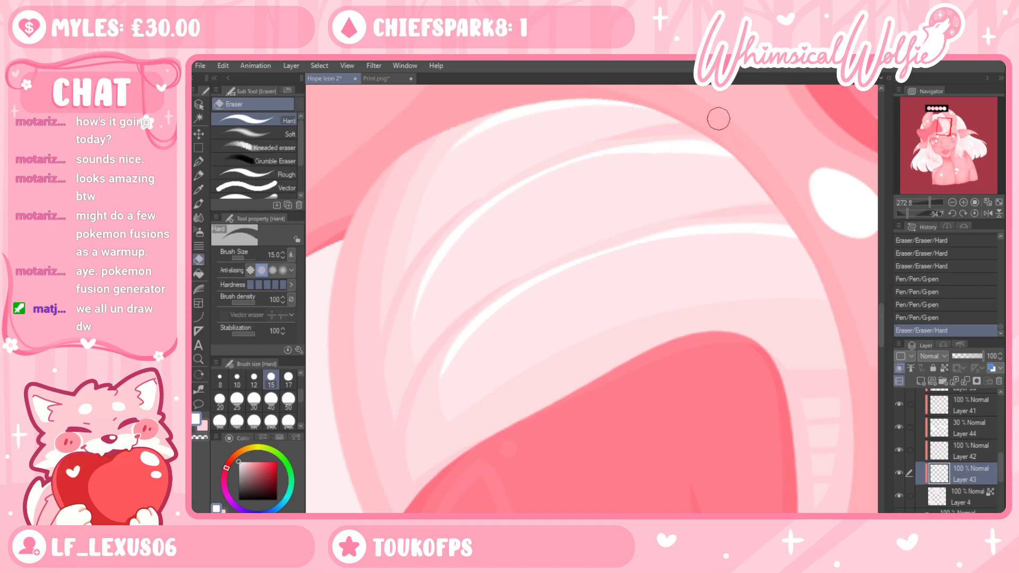
left_click_drag(675, 157, 693, 159)
left_click_drag(625, 158, 636, 157)
left_click_drag(822, 365, 800, 305)
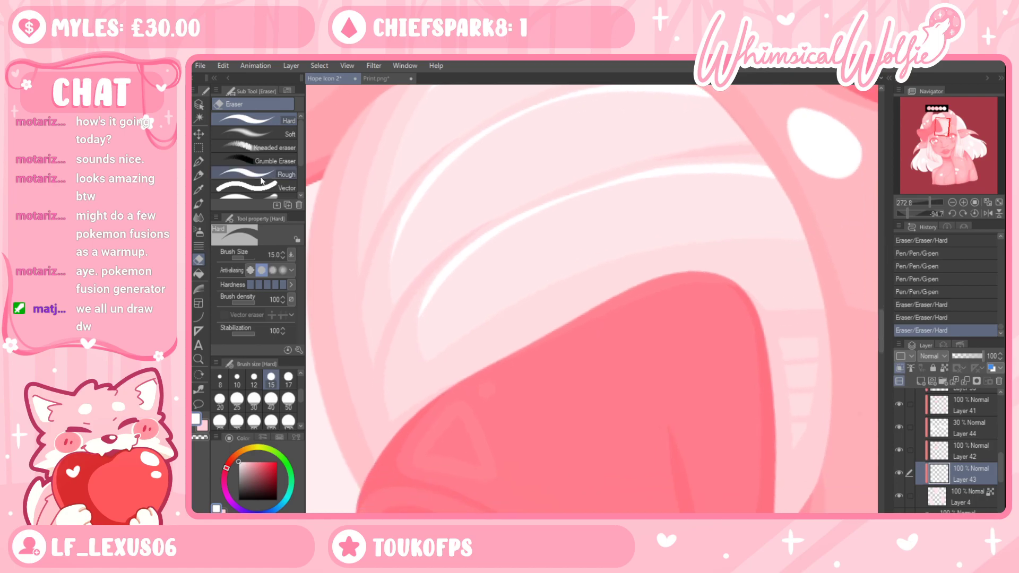
Paint white on Layer 43 behind the striped hair section beneath the bow, using the G-pen at size 40
left_click(199, 162)
left_click(826, 344)
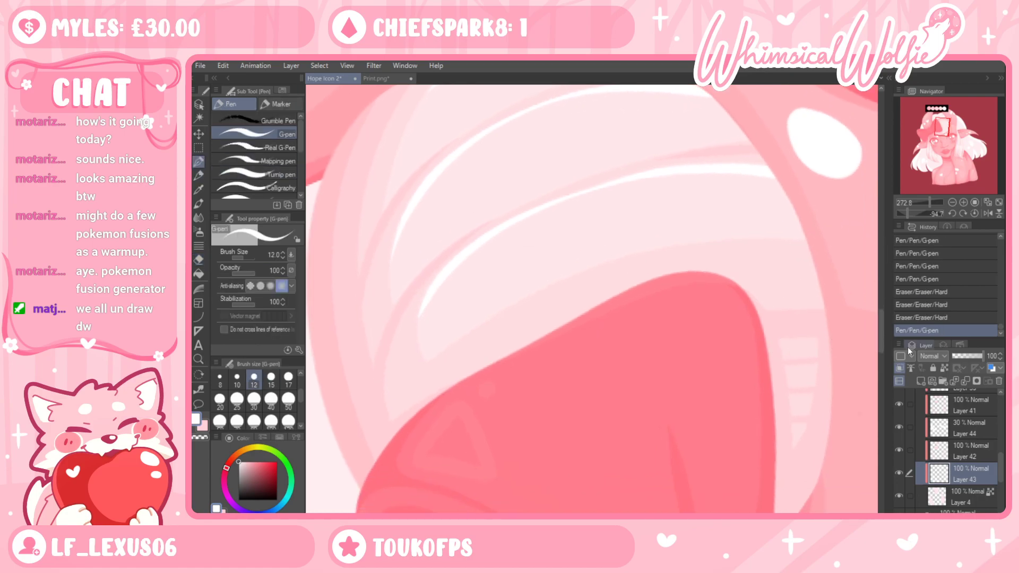
left_click(965, 450)
key("e")
left_click_drag(789, 339, 832, 341)
key("ctrl+z")
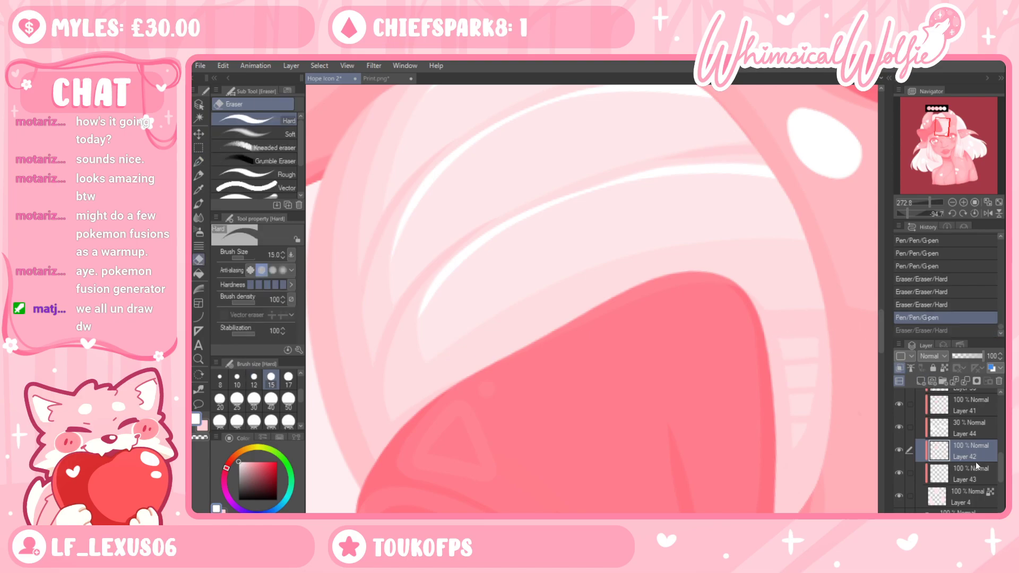
left_click(970, 474)
key("p")
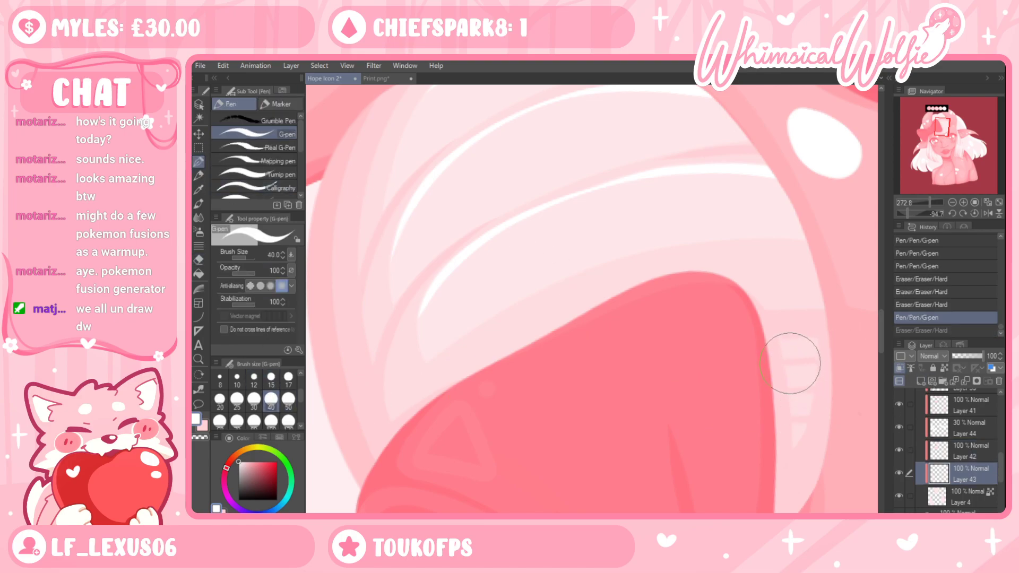
mouse_move(804, 350)
left_mouse_down()
mouse_move(805, 407)
mouse_move(790, 348)
mouse_move(803, 431)
left_mouse_up()
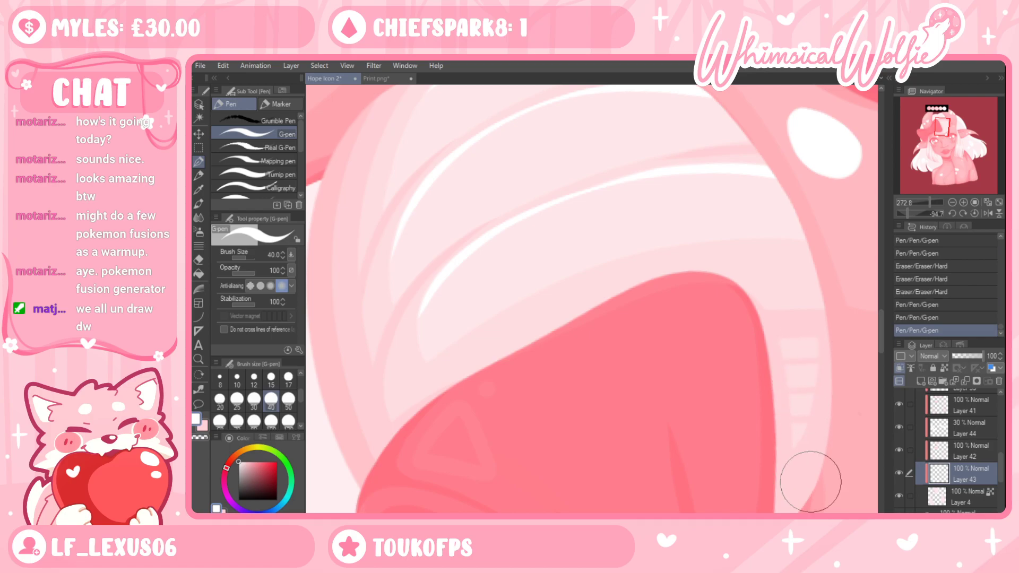
Erase thin stripes from the hair beneath the bow on Layer 42 with the Hard eraser at size 15 to expose the white below
left_click(965, 449)
key("e")
left_click_drag(780, 342, 831, 345)
left_click_drag(784, 369, 817, 371)
left_click_drag(781, 400, 847, 401)
key("ctrl+z")
key("ctrl+z")
key("ctrl+z")
left_click_drag(794, 424, 842, 422)
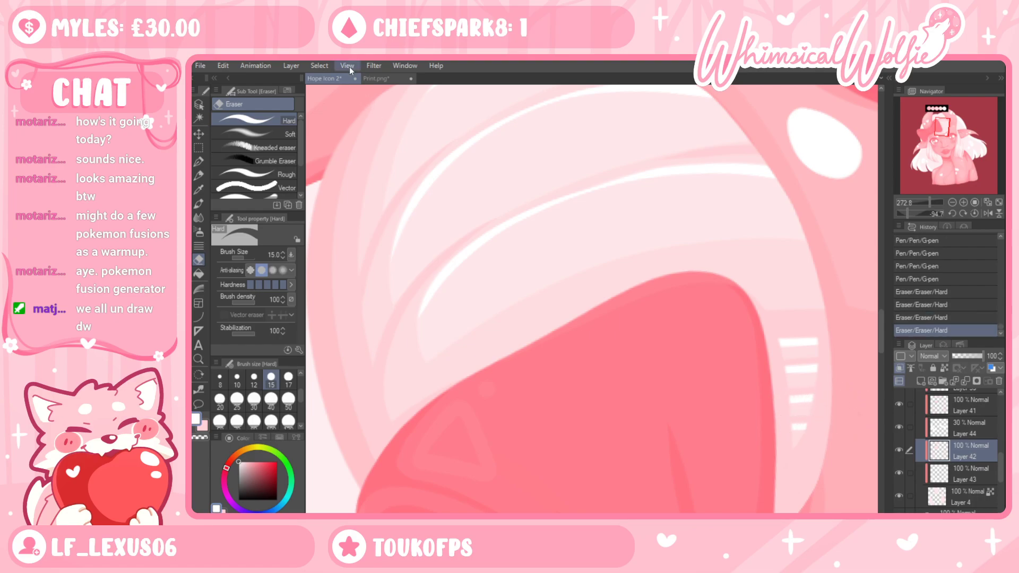
Undo the erased stripes in the hair beneath the bow
left_click(561, 85)
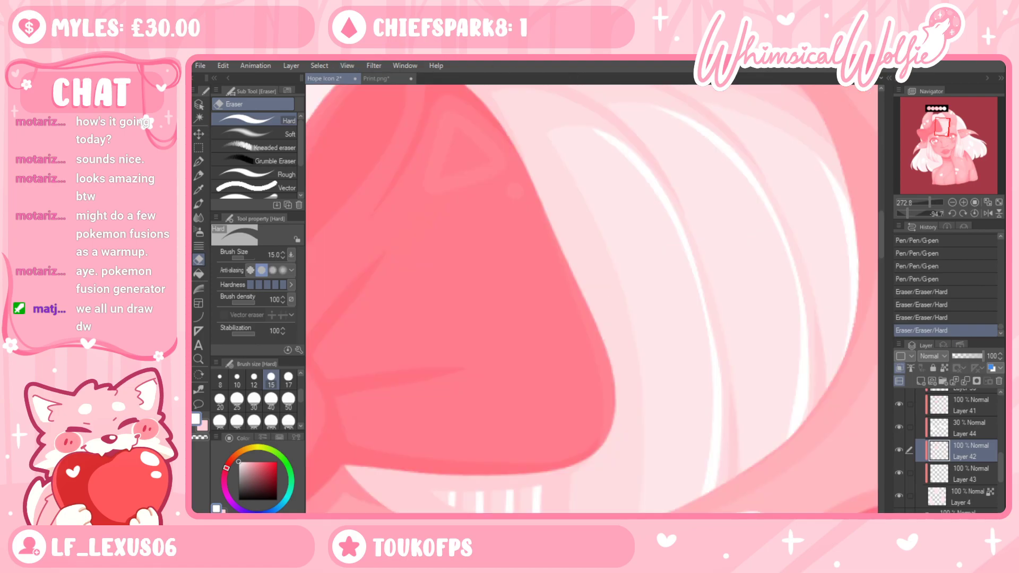
left_click(199, 360)
left_click_drag(662, 304, 669, 383)
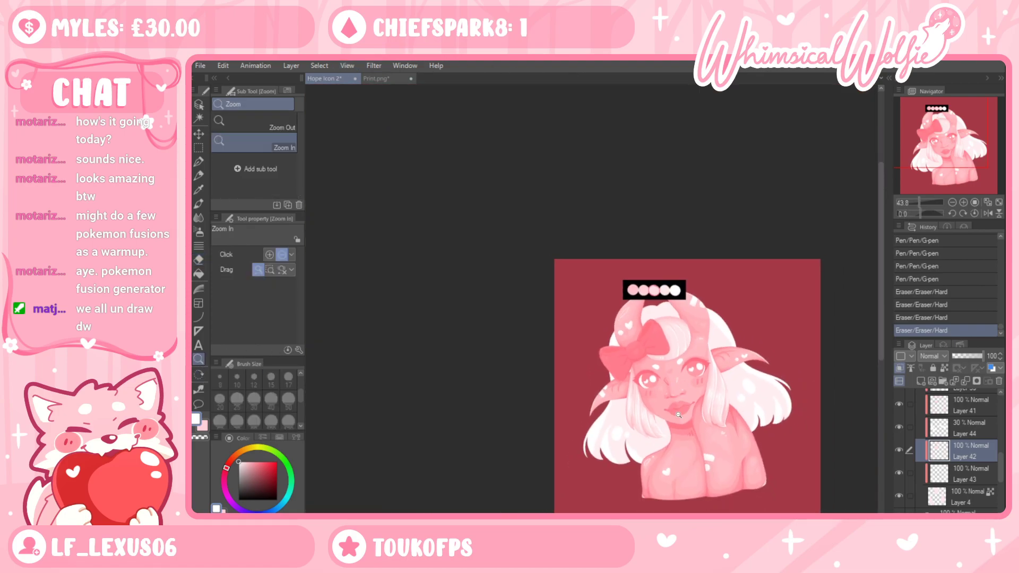
left_click_drag(698, 445, 723, 412)
left_click_drag(628, 207, 684, 191)
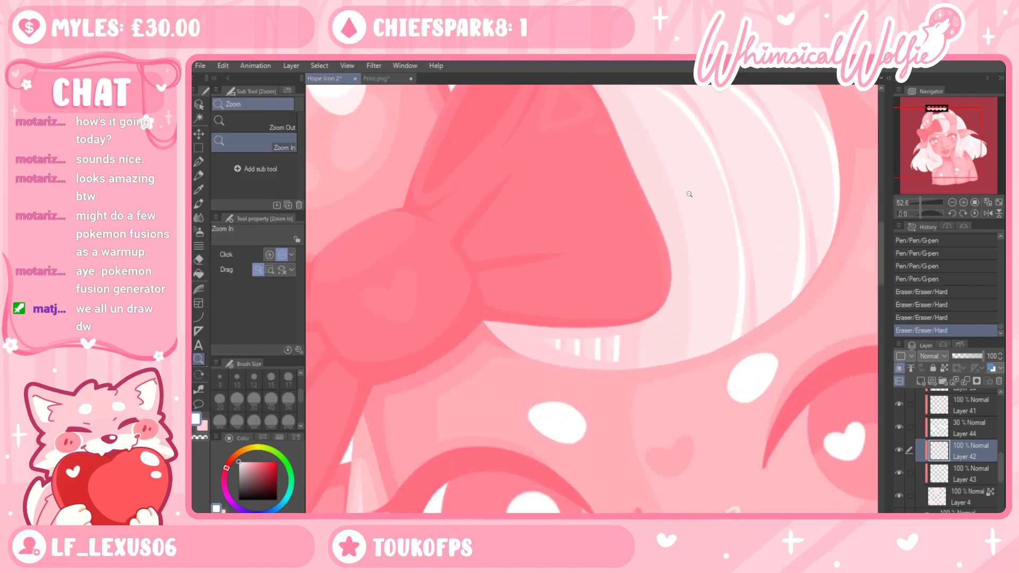
key("ctrl+z")
key("ctrl+z")
key("ctrl+z")
key("ctrl+z")
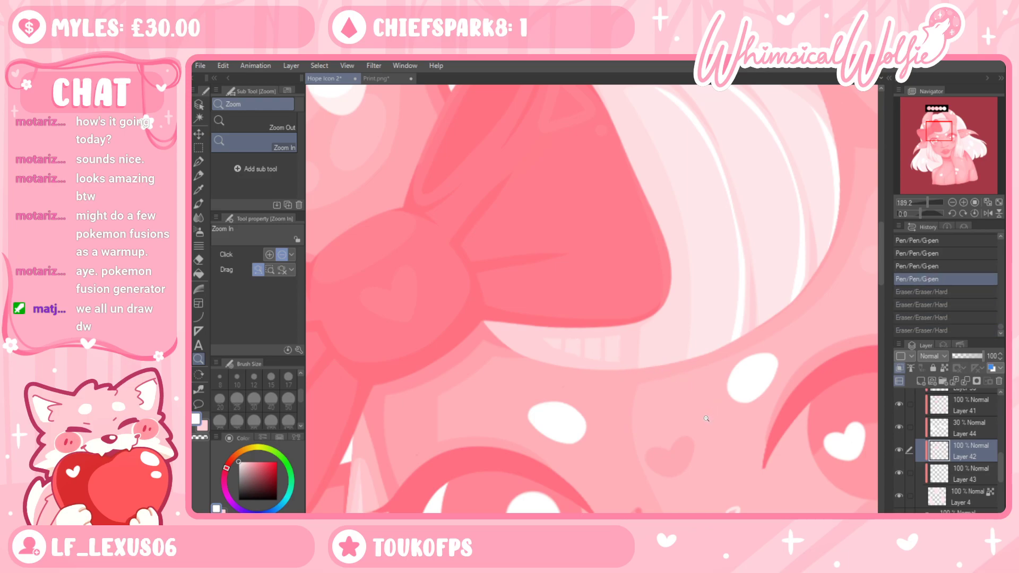
Clear the white paint beneath the bow from Layer 43 with a rectangular selection, and deselect
left_click_drag(694, 391, 695, 410)
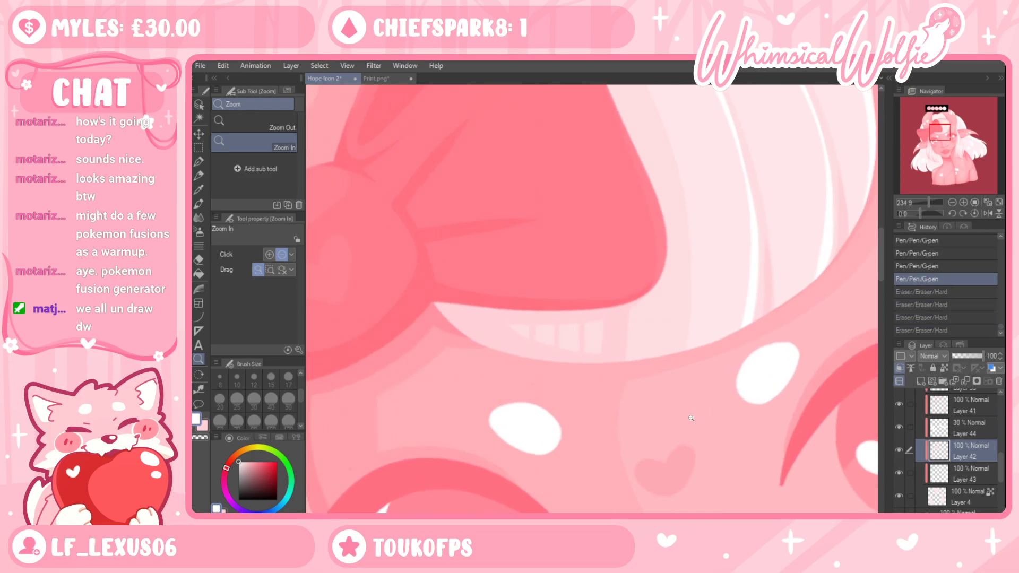
left_click(944, 473)
left_click(197, 148)
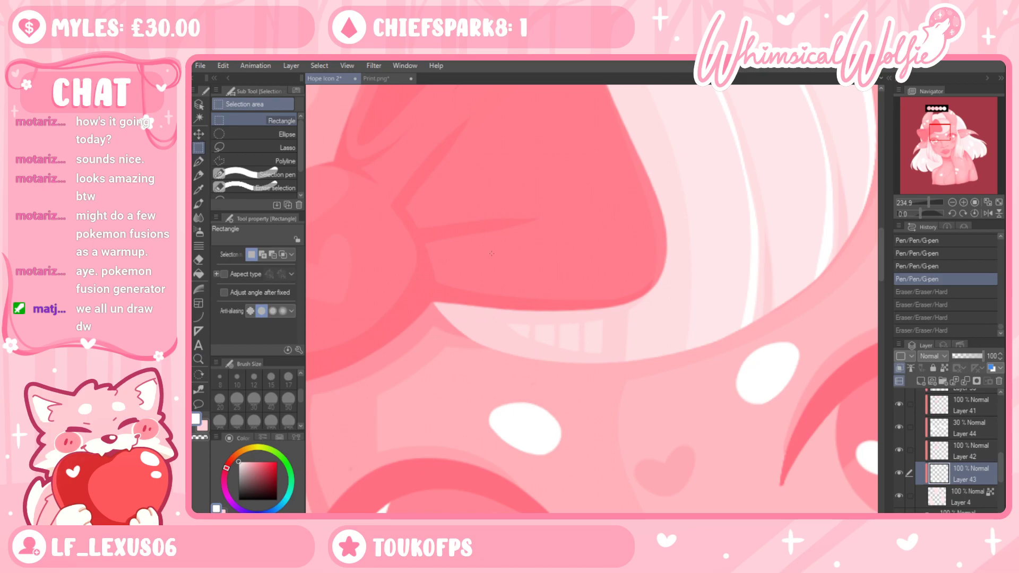
left_click_drag(449, 245, 648, 431)
key("Delete")
key("ctrl+d")
Erase fine strand gaps from the shading beneath the bow on Layer 42 with the Hard eraser
left_click(970, 456)
key("e")
left_click_drag(603, 323, 602, 368)
left_click_drag(600, 325, 523, 336)
left_click(199, 358)
left_click_drag(611, 323, 635, 416)
scroll(634, 417, "up", 2)
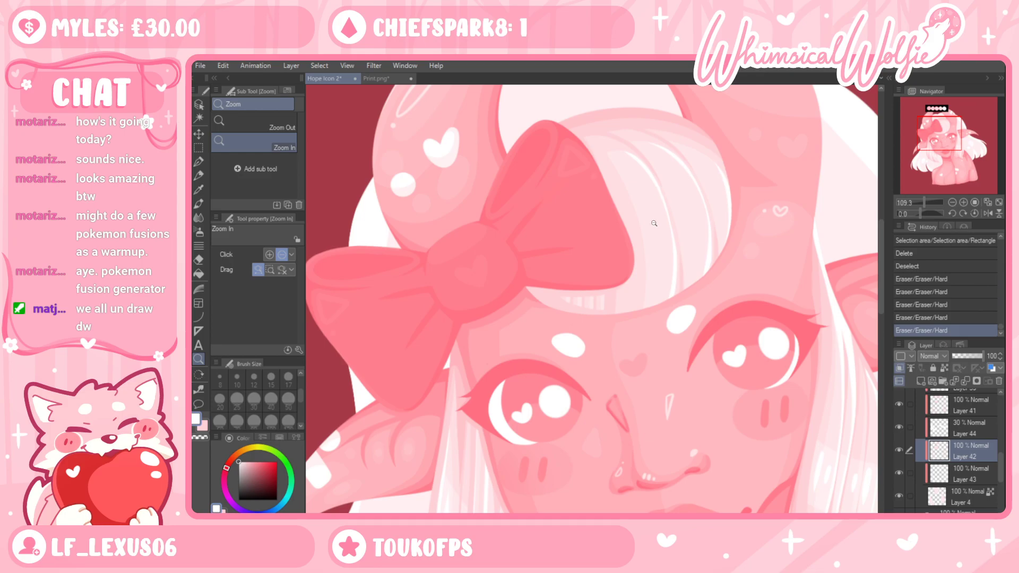
Paint a broad translucent white band across the fringe on the 30% opacity Layer 44 with the G-pen at size 100
scroll(653, 220, "up", 3)
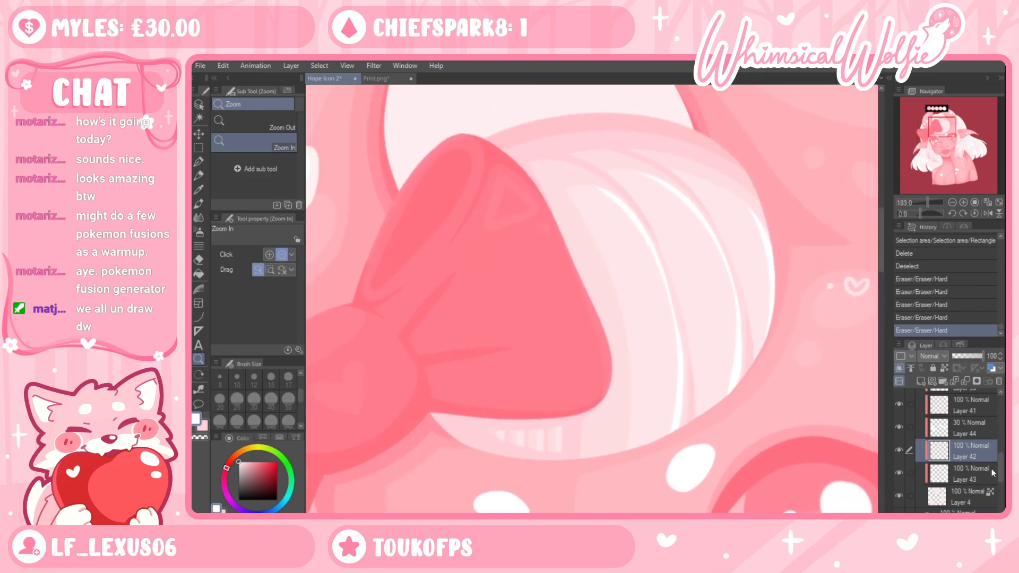
left_click_drag(682, 278, 654, 365)
left_click_drag(720, 344, 775, 330)
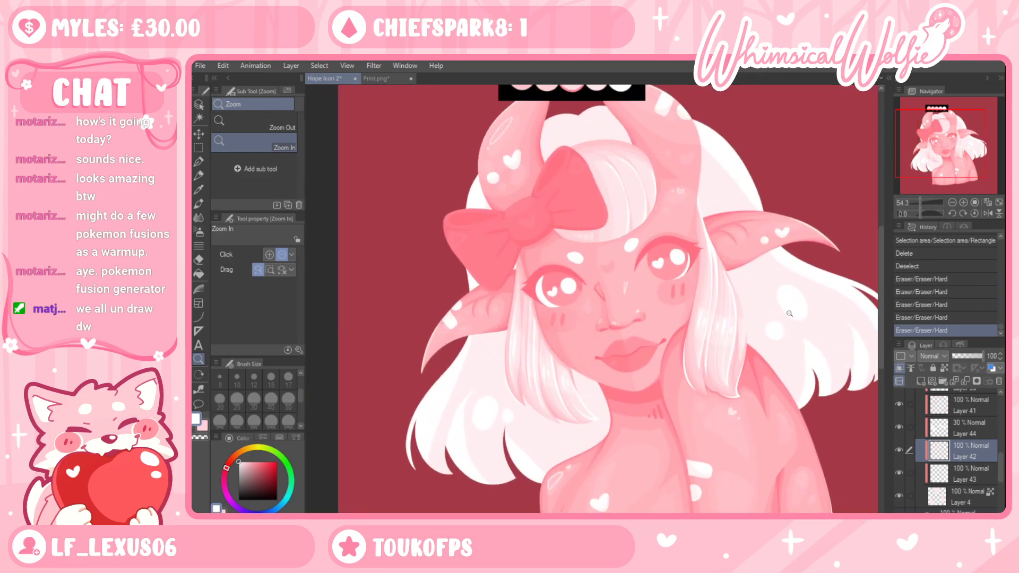
scroll(610, 157, "up", 7)
left_click(971, 427)
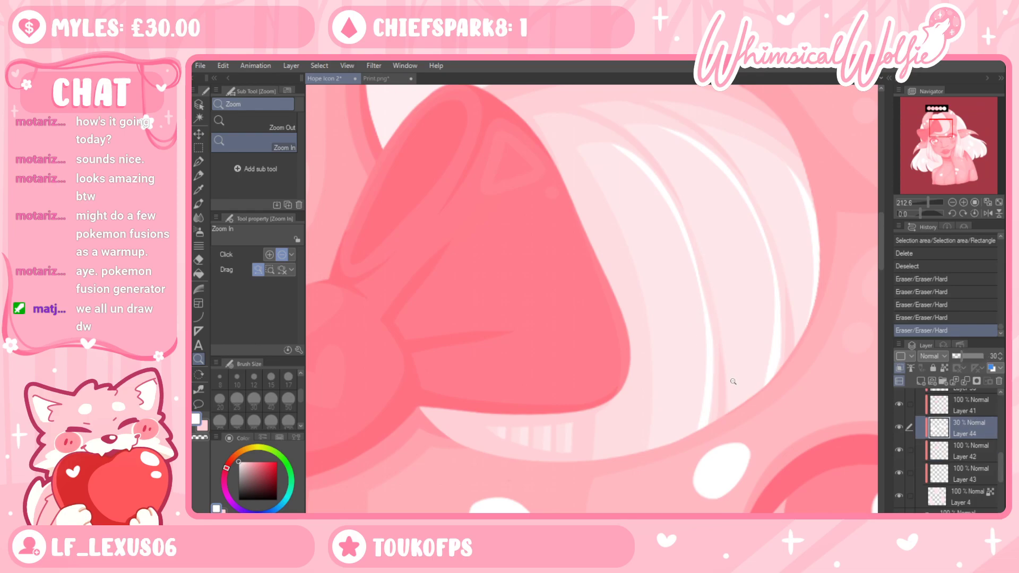
scroll(521, 306, "down", 3)
key("p")
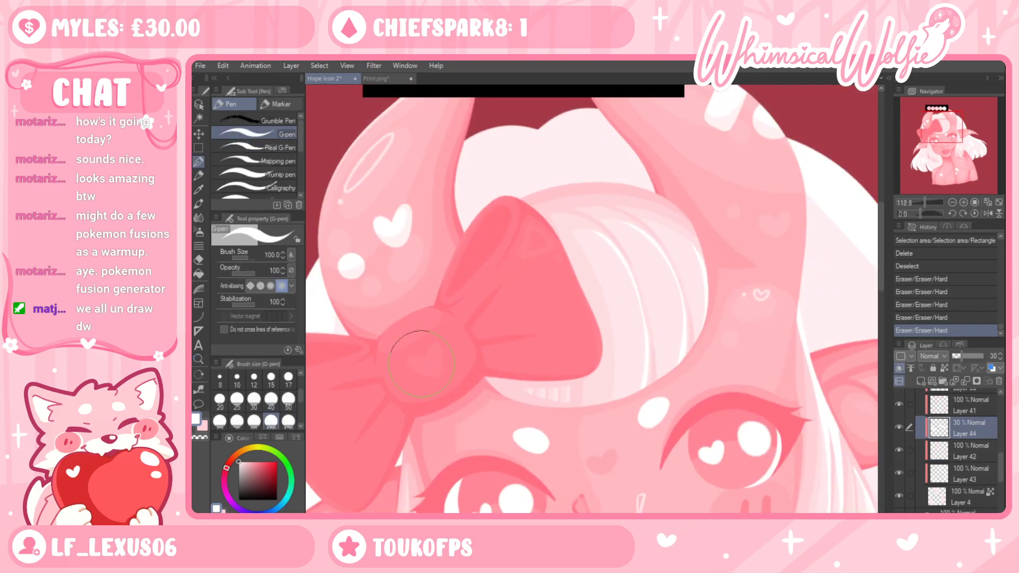
left_click_drag(755, 201, 796, 223)
Compare the fringe with and without the broad translucent band, leaving the band in place
key("ctrl+z")
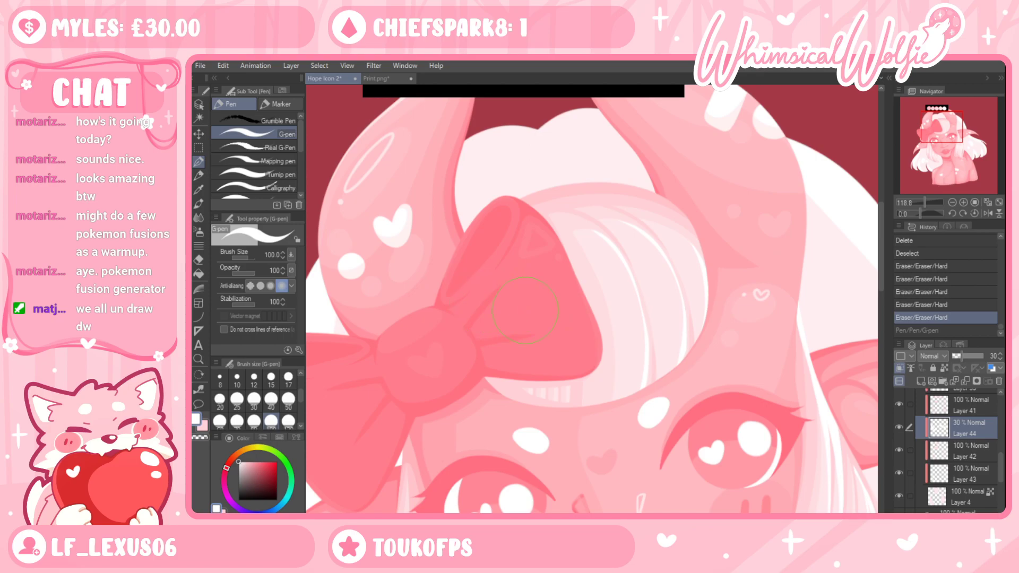
key("ctrl+y")
key("ctrl+z")
key("ctrl+y")
key("ctrl+space")
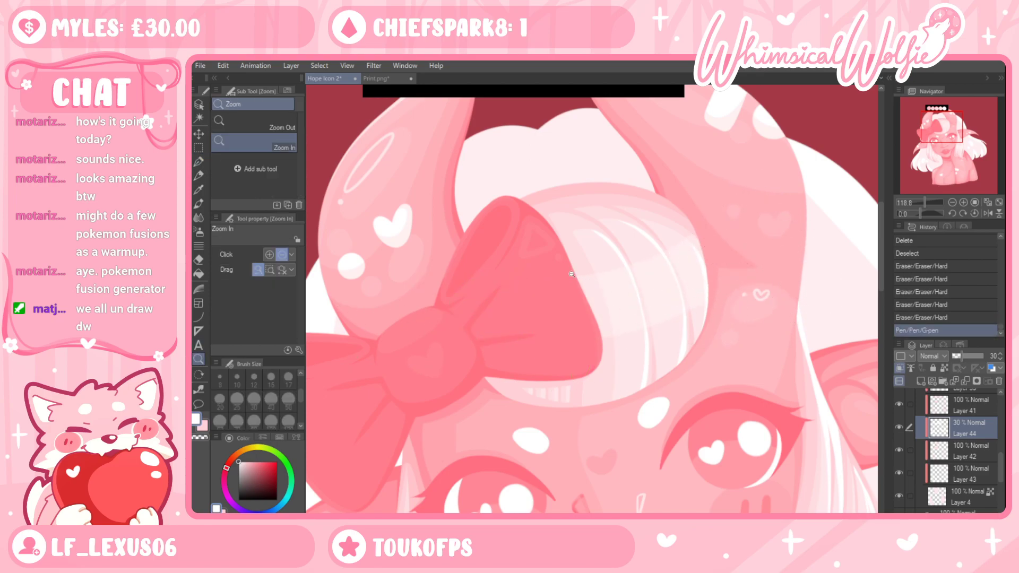
left_click_drag(616, 269, 467, 271)
left_click_drag(627, 340, 745, 300)
left_click(201, 164)
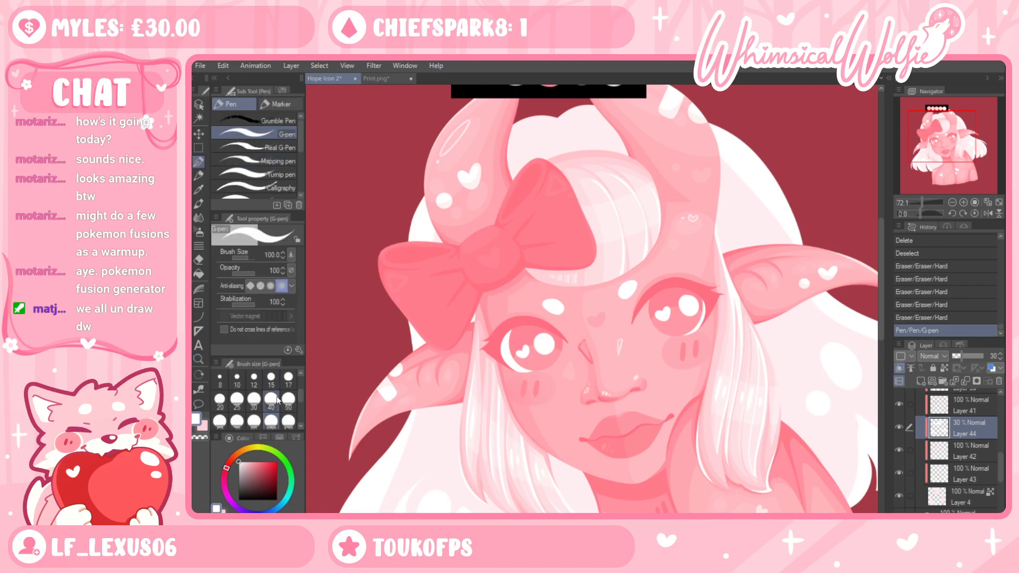
key("ctrl+z")
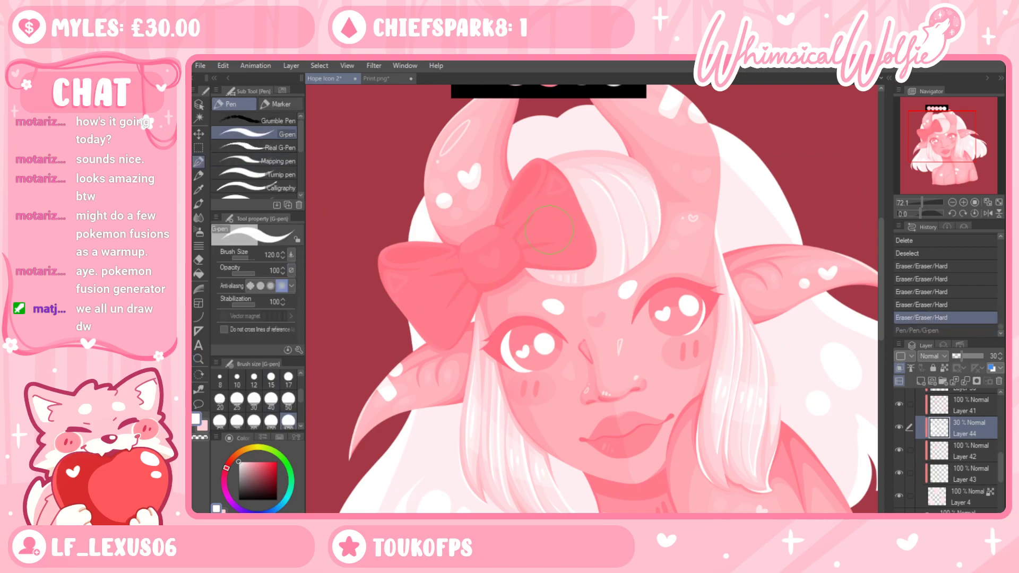
key("ctrl+y")
key("ctrl+z")
key("ctrl+y")
key("ctrl+space")
left_click_drag(648, 253, 684, 249)
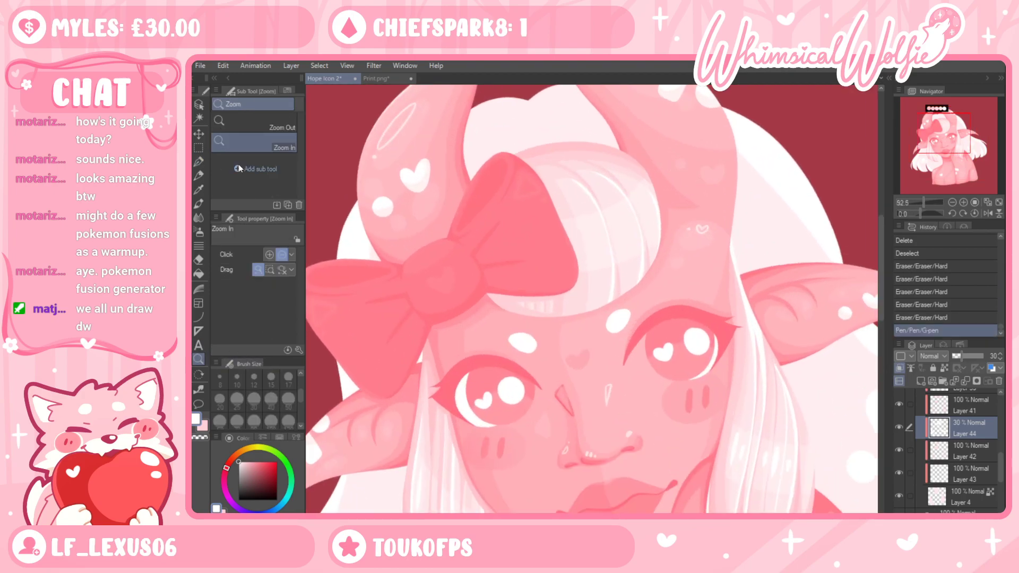
Rotate the translucent band on Layer 44 slightly counterclockwise within a rectangular selection around the fringe, and deselect
left_click(198, 147)
left_click_drag(431, 128, 737, 333)
key("ctrl+t")
left_click_drag(832, 256, 834, 248)
left_click(551, 357)
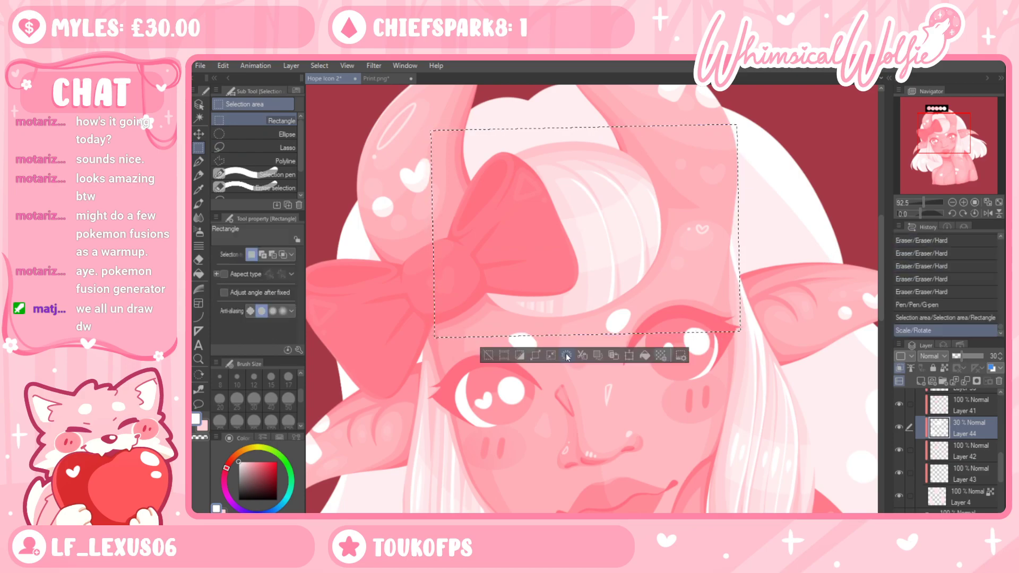
key("ctrl+d")
Paint white strokes along the fringe's outer edge on Layer 2 Copy 4 with the G-pen at size 25
left_click(198, 359)
left_click(568, 211)
left_click_drag(1000, 470, 999, 447)
left_click(943, 451)
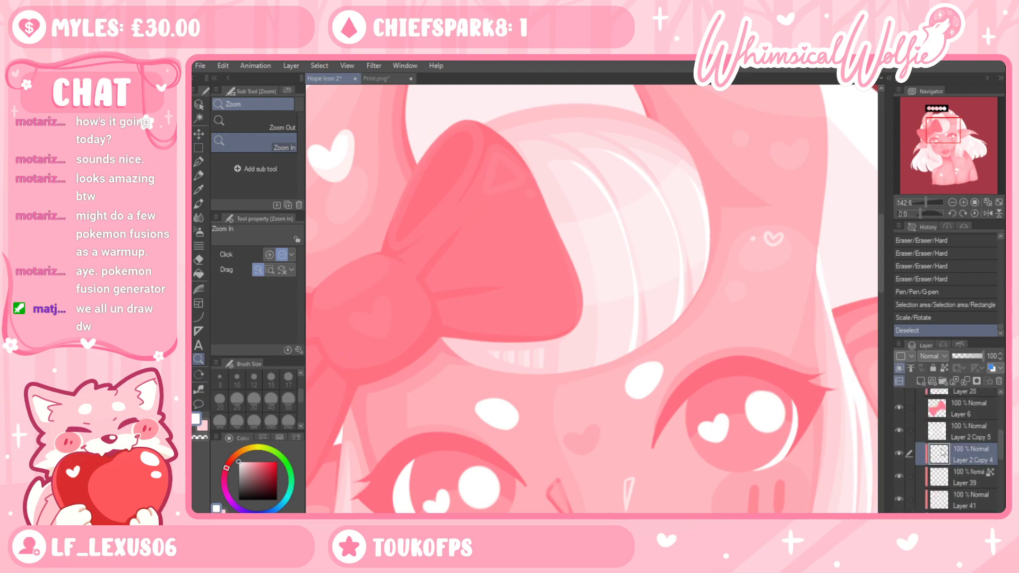
left_click_drag(691, 146, 753, 159)
key("r")
left_click_drag(758, 216, 510, 159)
left_click(198, 161)
left_click(237, 399)
left_click_drag(396, 242, 506, 180)
key("ctrl+z")
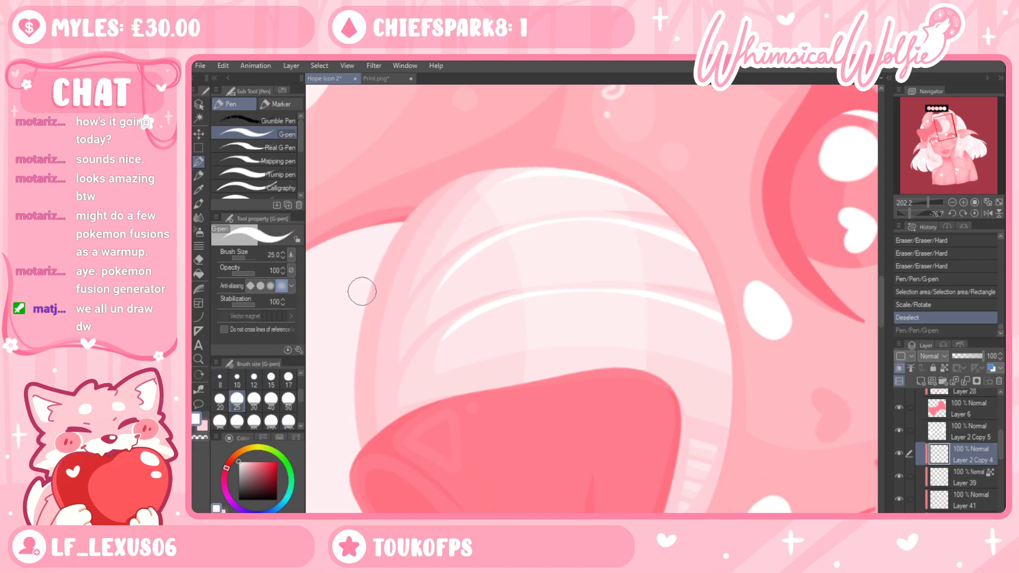
left_click_drag(397, 240, 569, 166)
left_click_drag(398, 228, 584, 159)
mouse_move(399, 237)
left_mouse_down()
mouse_move(537, 175)
mouse_move(663, 188)
left_mouse_up()
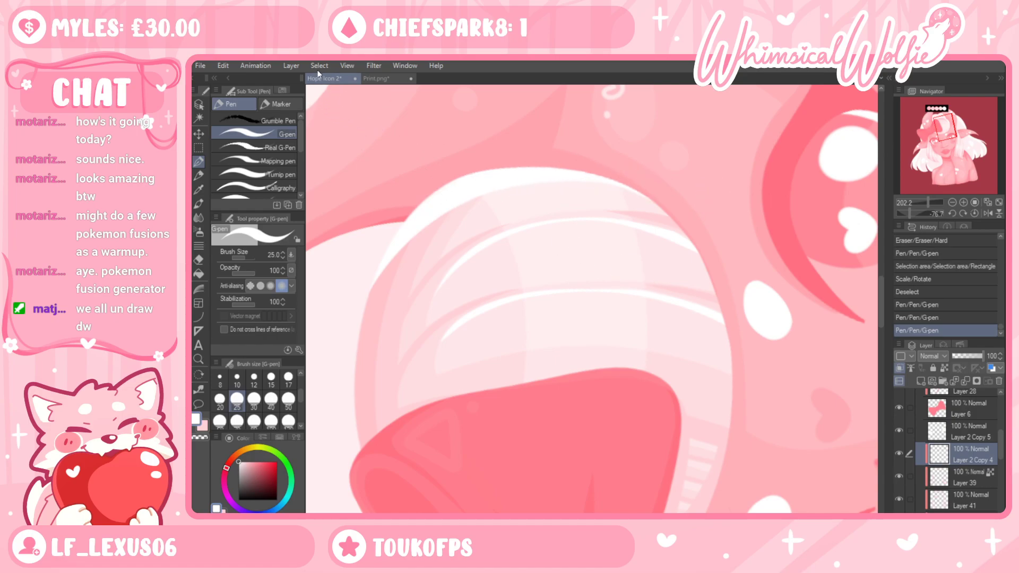
Undo the most recent white strokes along the outer edge of the fringe
left_click(529, 121)
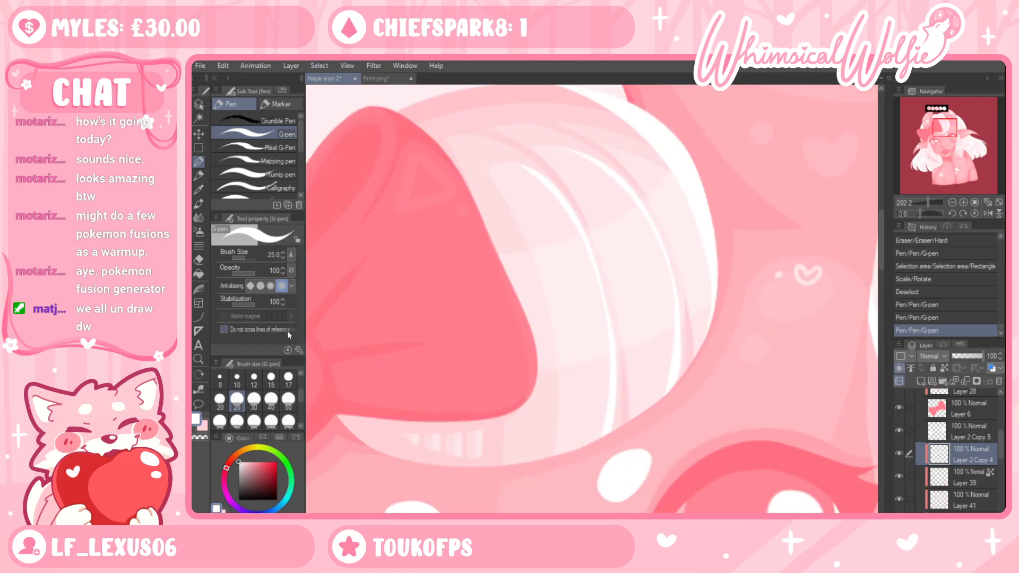
left_click(198, 359)
left_click_drag(732, 290, 695, 321)
left_click(694, 343)
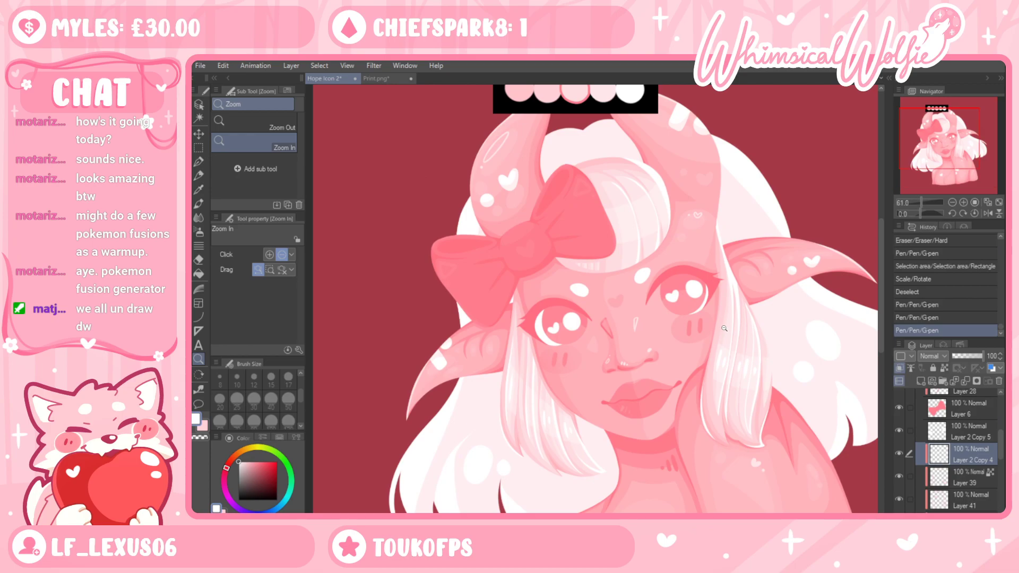
left_click_drag(663, 171, 753, 274)
left_click_drag(756, 173, 848, 154)
left_click_drag(405, 313, 662, 207)
key("r")
left_click_drag(770, 236, 654, 276)
key("ctrl+z")
key("ctrl+z")
key("ctrl+z")
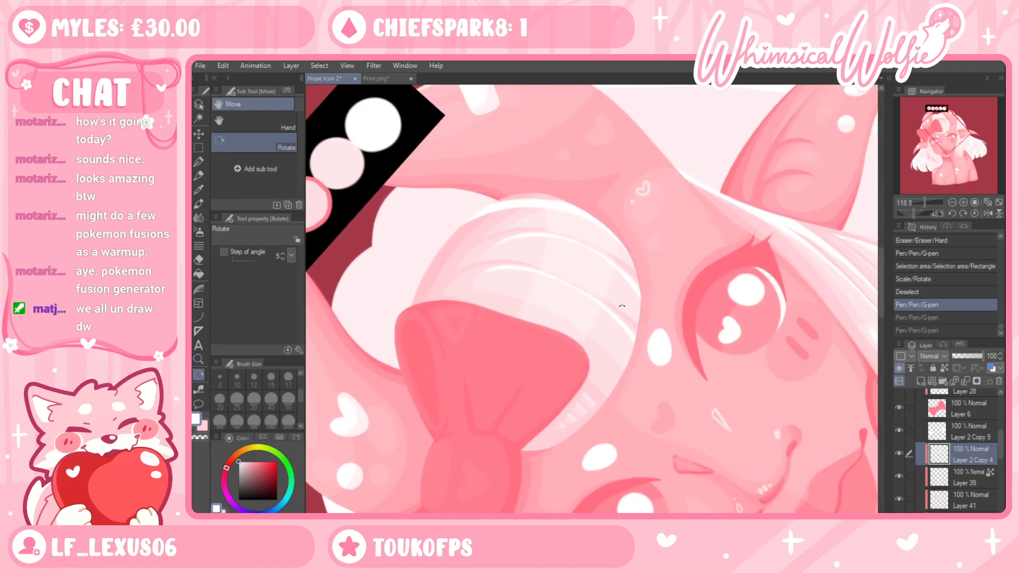
Erase along the upper outer edge of the bangs on Layer 43 with the Hard eraser at size 15
left_click(199, 360)
left_click_drag(530, 204, 568, 223)
key("r")
left_click_drag(719, 259, 684, 203)
scroll(998, 454, "down", 4)
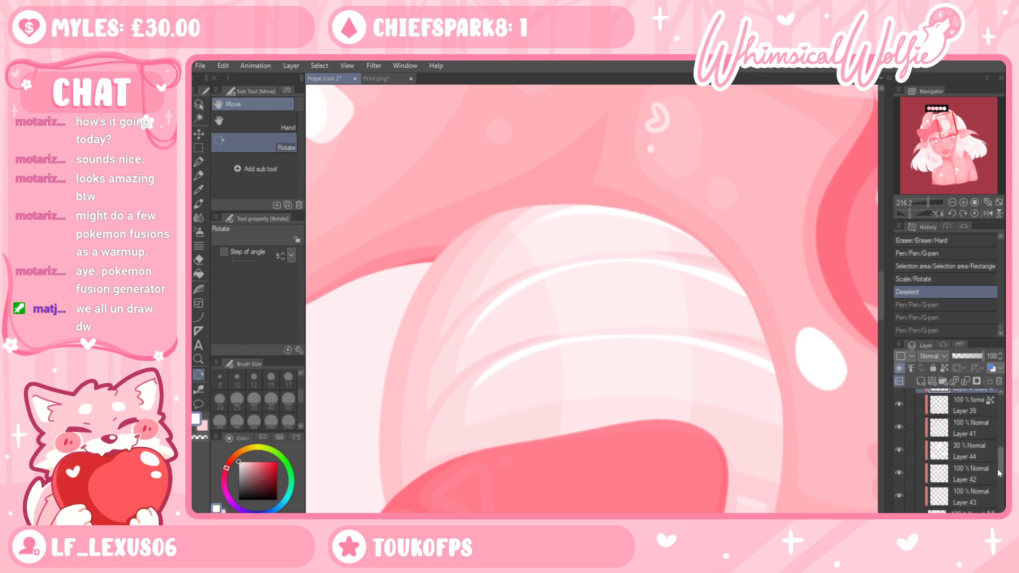
left_click(970, 469)
key("e")
mouse_move(605, 221)
left_mouse_down()
mouse_move(540, 223)
mouse_move(677, 231)
left_mouse_up()
key("ctrl+z")
key("ctrl+y")
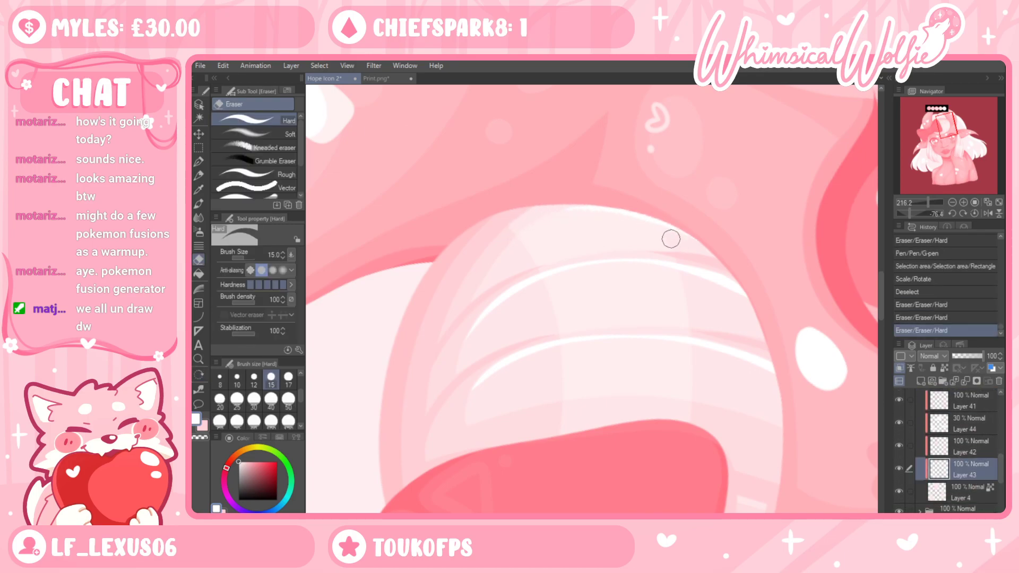
Draw a white rim highlight along the bangs' upper edge on Layer 2 Copy 4 with the G-pen at size 15
scroll(1001, 468, "up", 4)
left_click(971, 477)
key("p")
left_click(270, 378)
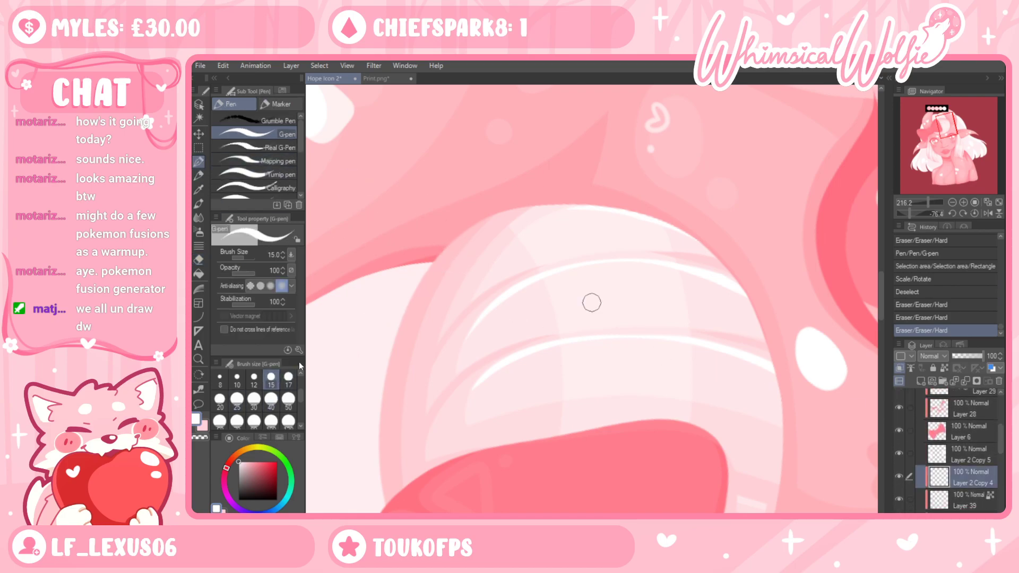
mouse_move(436, 259)
left_mouse_down()
mouse_move(505, 215)
mouse_move(581, 205)
left_mouse_up()
key("ctrl+z")
mouse_move(454, 234)
left_mouse_down()
mouse_move(515, 213)
mouse_move(433, 252)
left_mouse_up()
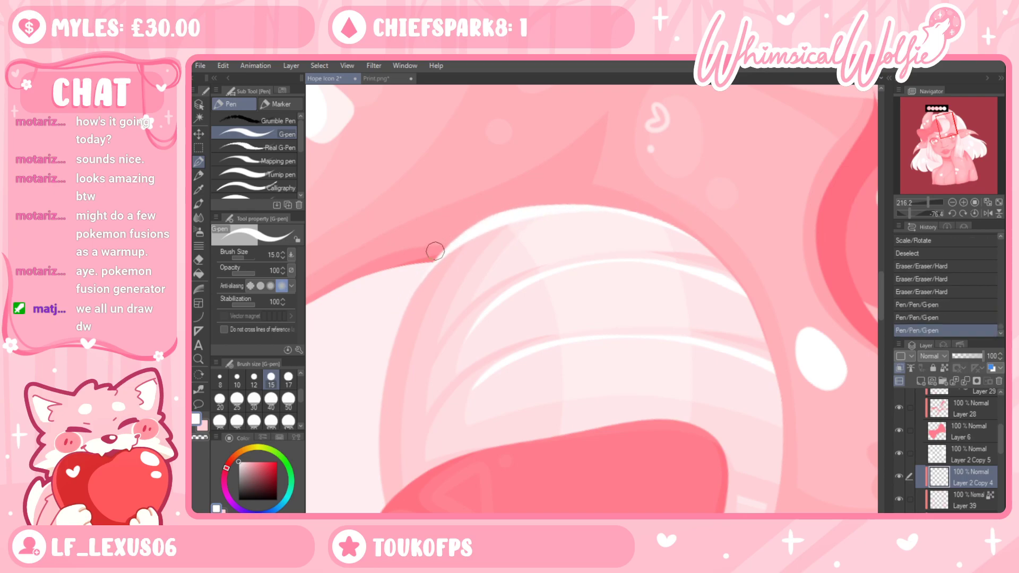
Extend and thicken the white rim highlight along the curved outer edge of the bangs
left_click_drag(645, 211, 690, 227)
mouse_move(511, 218)
left_mouse_down()
mouse_move(712, 235)
mouse_move(662, 225)
mouse_move(690, 234)
left_mouse_up()
key("ctrl+z")
key("ctrl+z")
left_click_drag(541, 212, 689, 234)
key("ctrl+z")
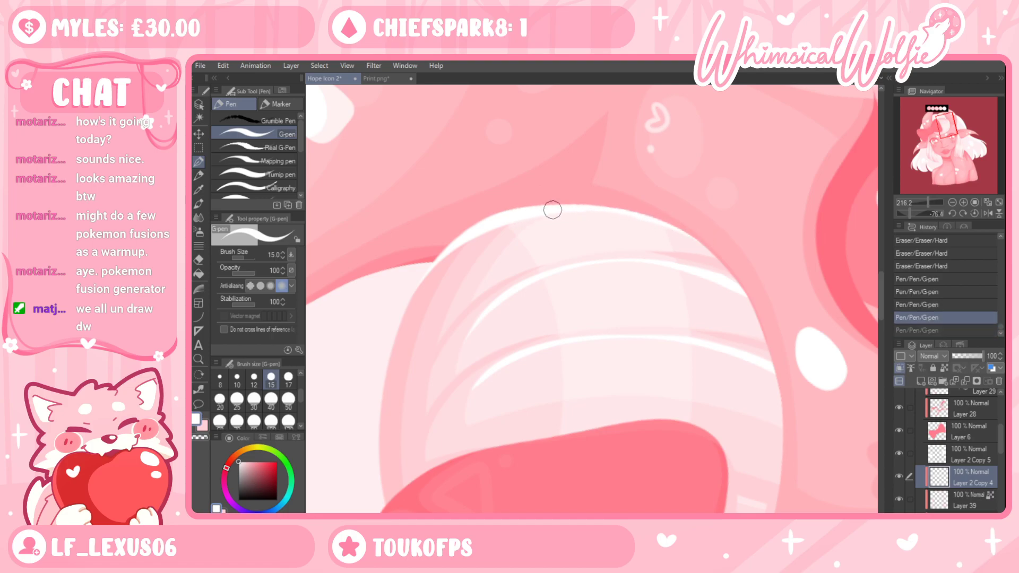
left_click_drag(631, 211, 716, 228)
Draw long and short white highlight strokes on the outermost strand of the bangs with the G-pen at size 17
key("r")
mouse_move(745, 393)
left_mouse_down()
mouse_move(761, 421)
mouse_move(621, 456)
left_mouse_up()
mouse_move(776, 339)
left_mouse_down()
mouse_move(725, 444)
mouse_move(621, 349)
left_mouse_up()
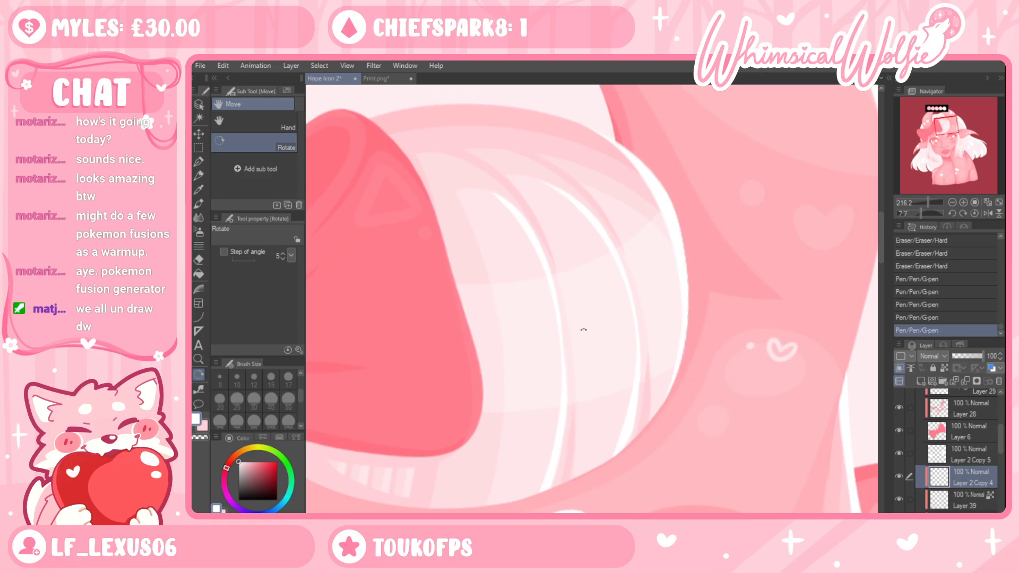
left_click(199, 163)
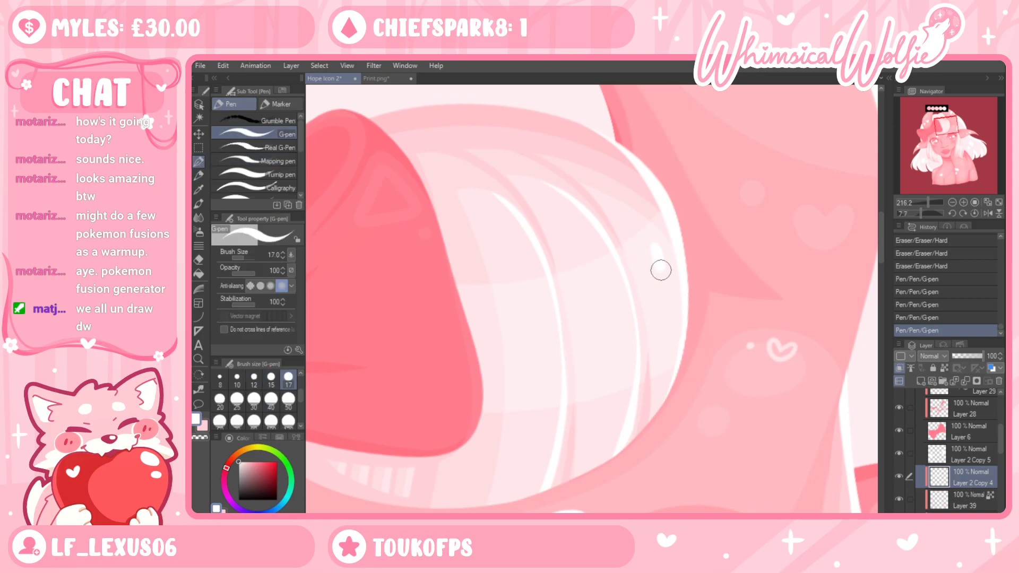
key("ctrl+z")
left_click_drag(654, 240, 668, 339)
left_click_drag(647, 292, 652, 318)
key("ctrl+z")
key("ctrl+z")
left_click_drag(657, 253, 668, 319)
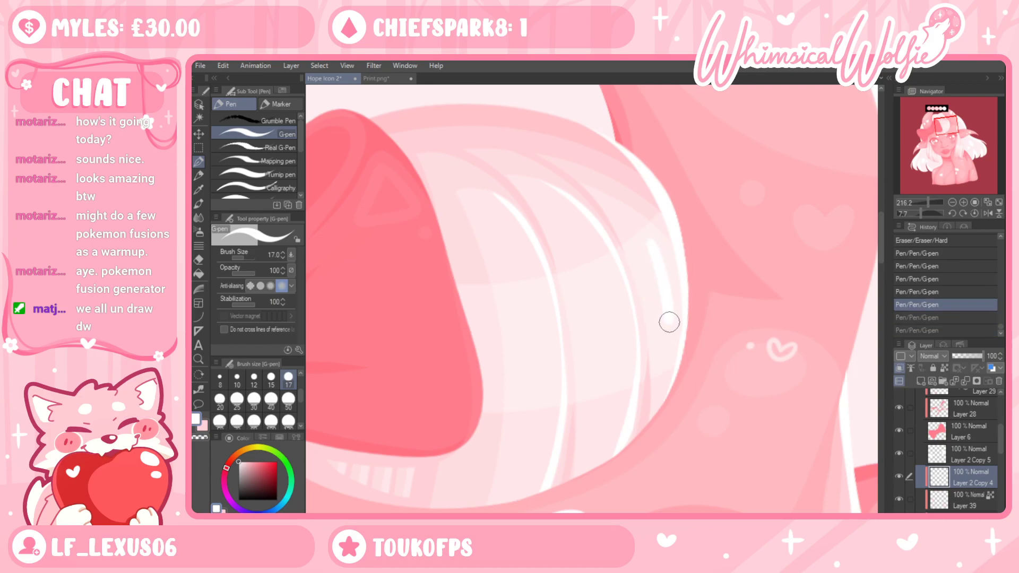
key("ctrl+z")
left_click_drag(650, 245, 667, 335)
left_click_drag(646, 284, 650, 304)
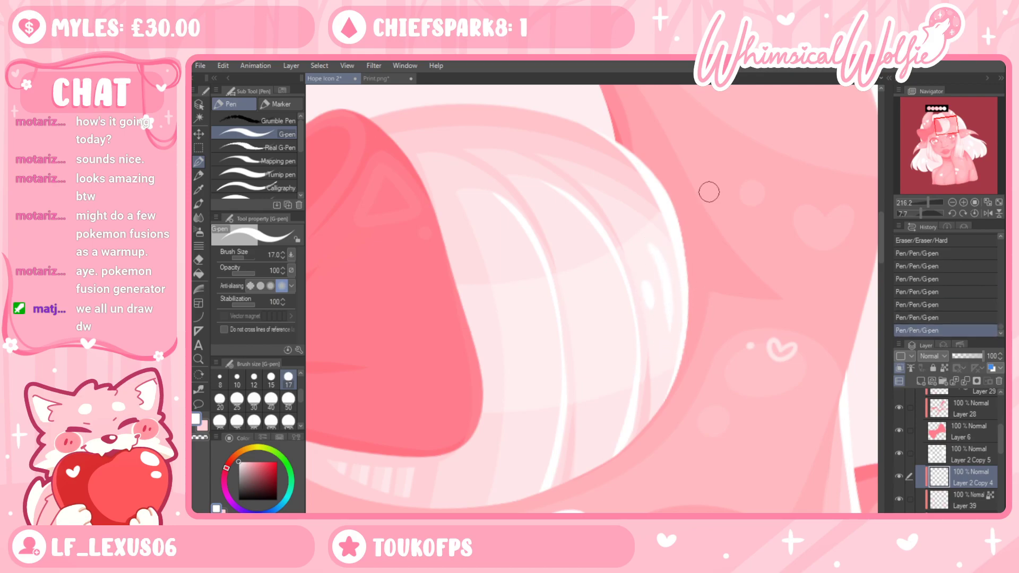
Redraw the long highlight on the outermost bangs strand and retry the short accent beside it
left_click_drag(717, 328, 754, 223)
key("ctrl+z")
key("ctrl+z")
left_click_drag(692, 140, 708, 231)
left_click_drag(682, 177, 687, 205)
key("ctrl+z")
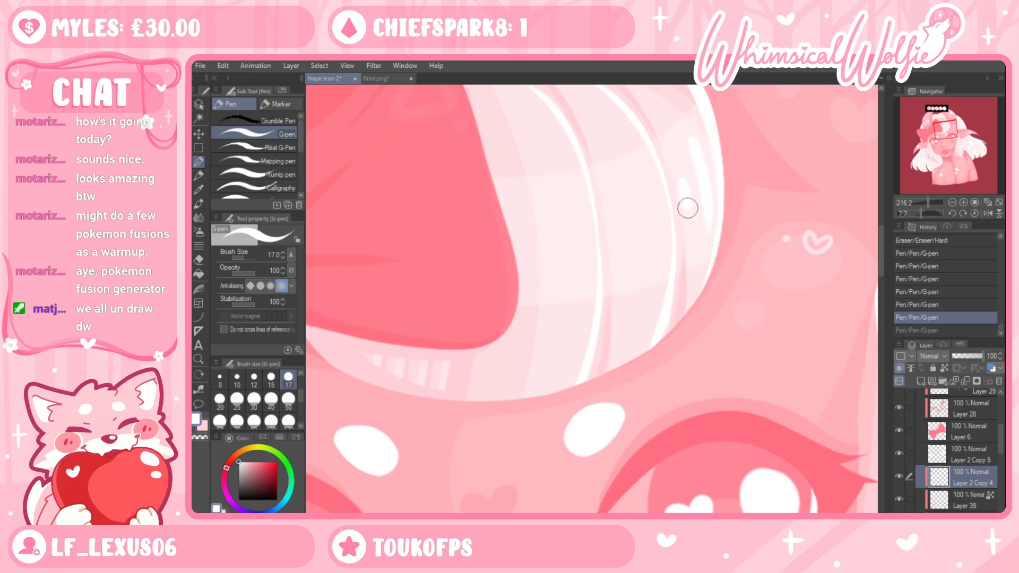
Draw a long white highlight on the bangs' middle strand and try matching strokes on the inner strand
left_click_drag(640, 176, 652, 260)
mouse_move(620, 208)
left_mouse_down()
mouse_move(623, 220)
mouse_move(574, 270)
left_mouse_up()
key("ctrl+z")
left_click_drag(569, 210, 574, 284)
key("ctrl+z")
left_click_drag(568, 209, 571, 279)
key("ctrl+z")
left_click_drag(572, 202, 575, 280)
key("ctrl+z")
Draw a long white highlight and a short accent stroke beside it on the inner bangs strand near the bow
left_click_drag(566, 192, 580, 265)
left_click_drag(545, 234, 547, 264)
key("ctrl+z")
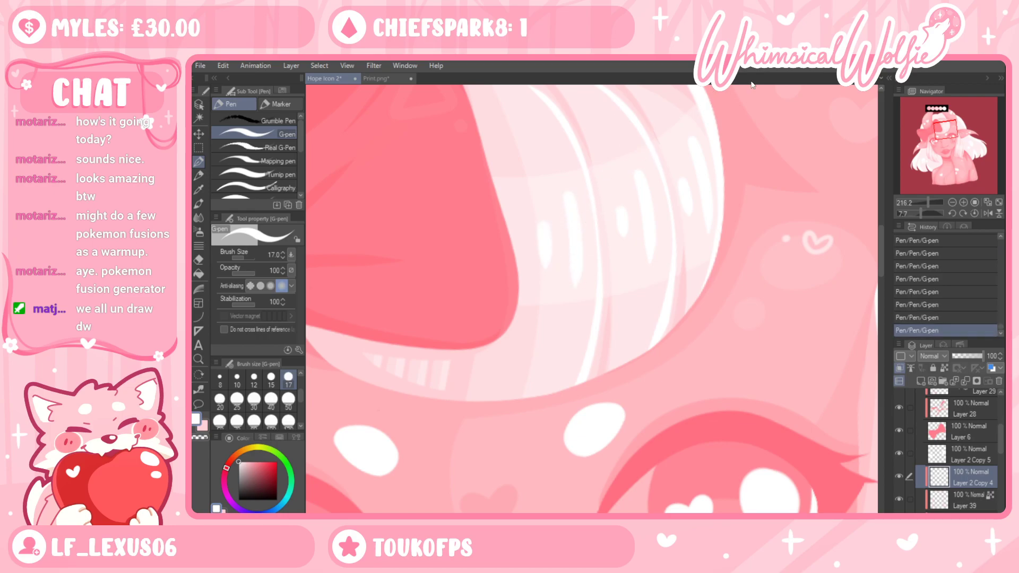
key("ctrl+z")
left_click_drag(541, 224, 543, 271)
key("ctrl+z")
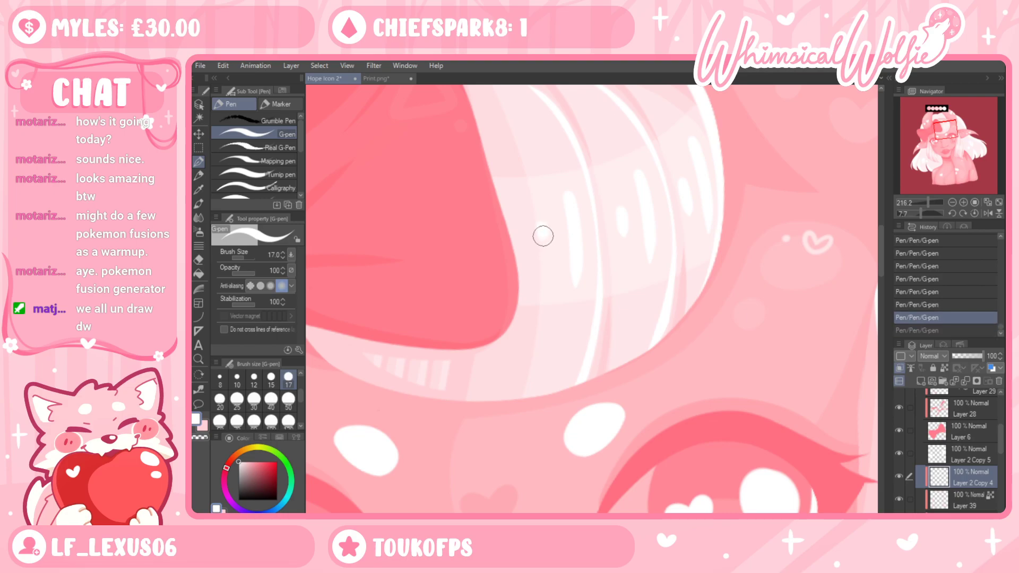
left_click_drag(542, 231, 543, 259)
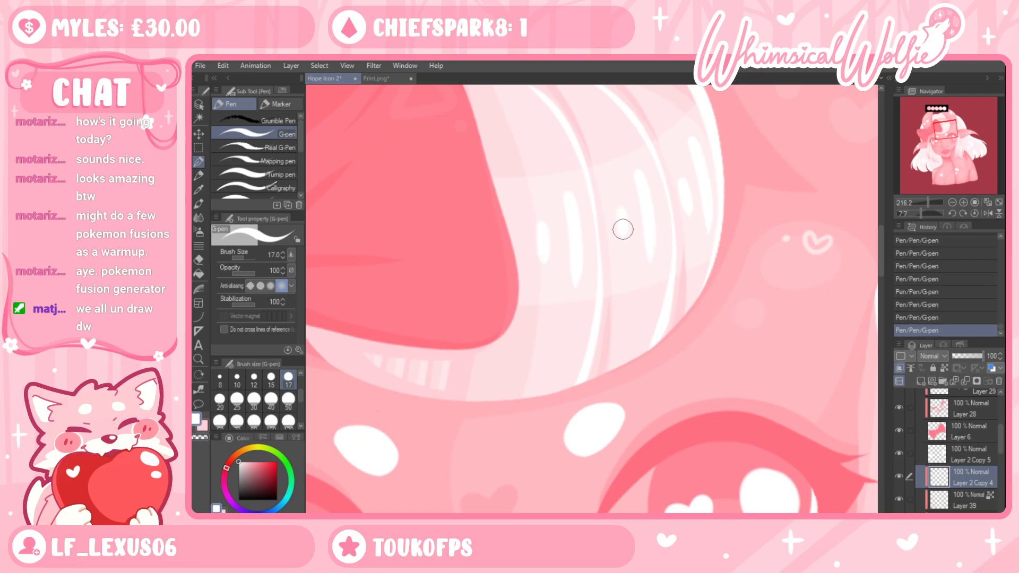
Undo the last pen stroke and examine the bangs' highlights against the whole portrait with the rotation reset
left_click_drag(506, 347, 633, 428)
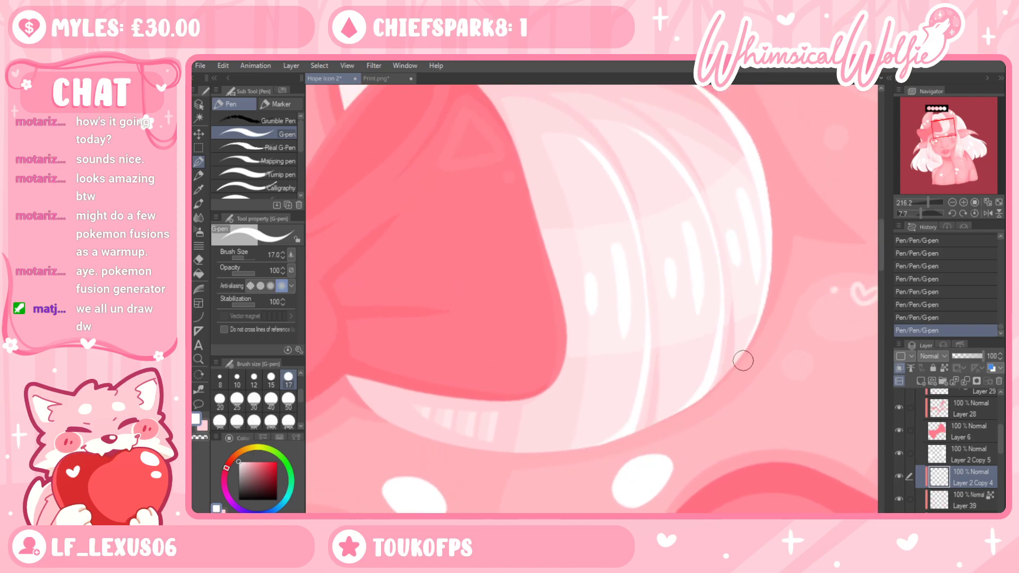
key("ctrl+z")
left_click(198, 359)
left_click_drag(708, 288, 515, 350)
left_click_drag(717, 347, 628, 348)
left_click_drag(767, 435, 805, 448)
key("r")
left_click_drag(840, 319, 842, 290)
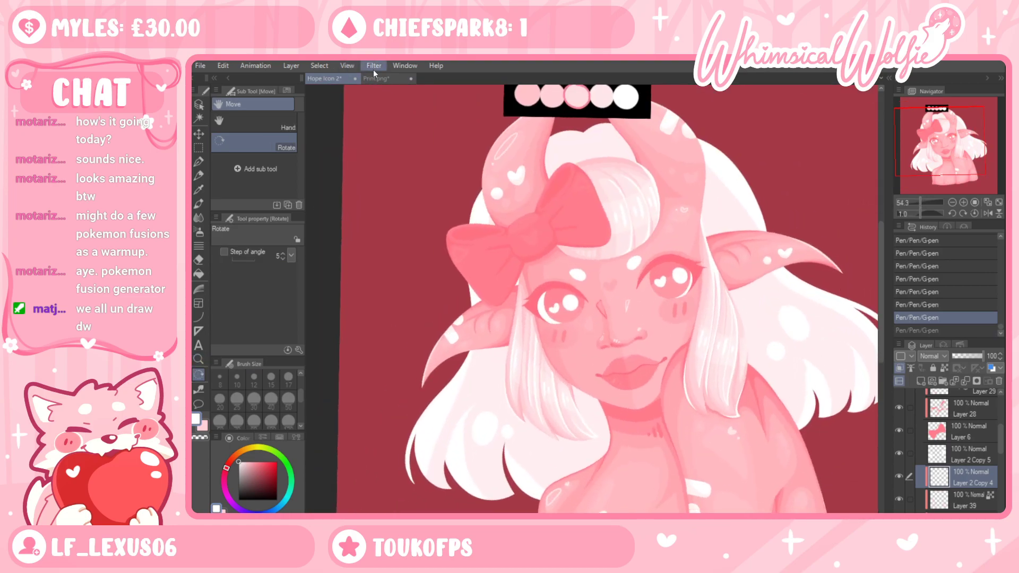
left_click(590, 81)
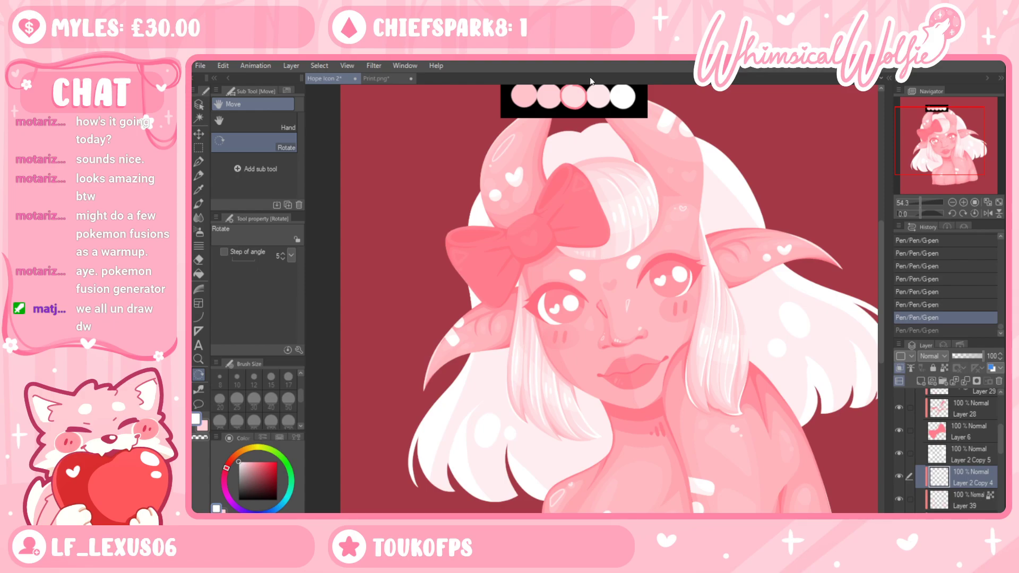
left_click_drag(590, 86, 631, 90)
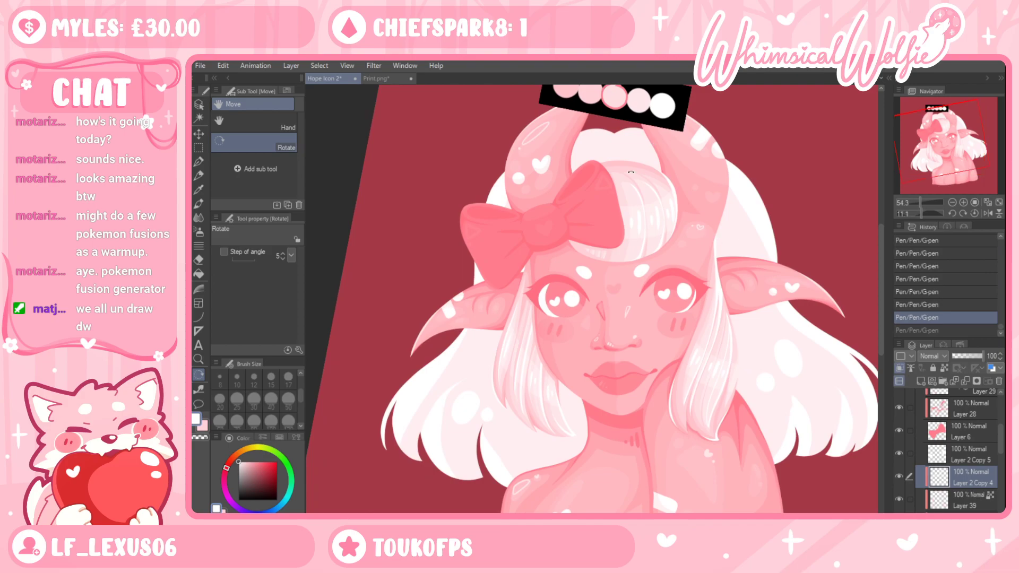
left_click(584, 78)
left_click(199, 359)
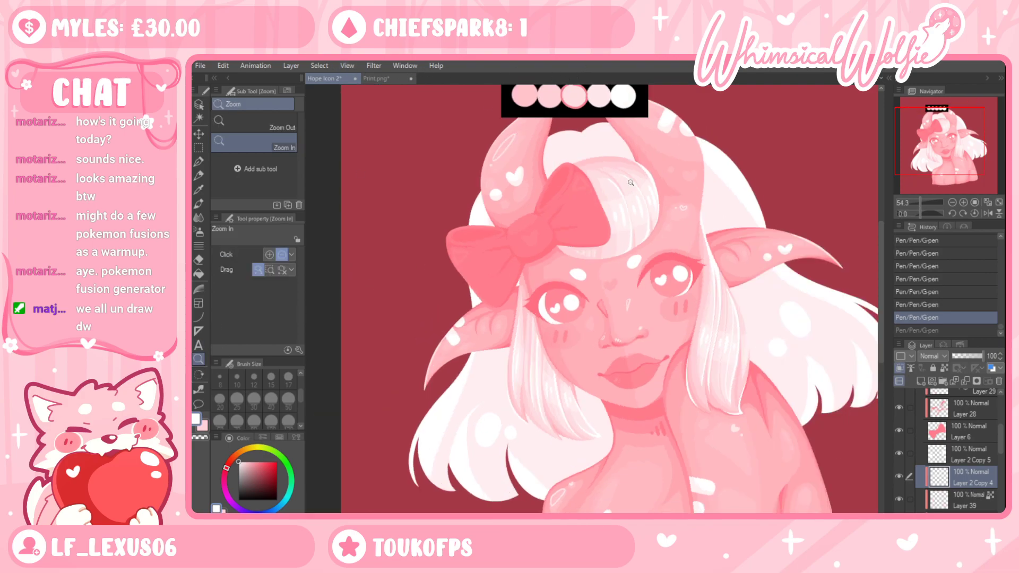
Set the G-pen to size 8 and check the hair highlights in the Print.png reference
left_click_drag(630, 185, 714, 267)
left_click(198, 163)
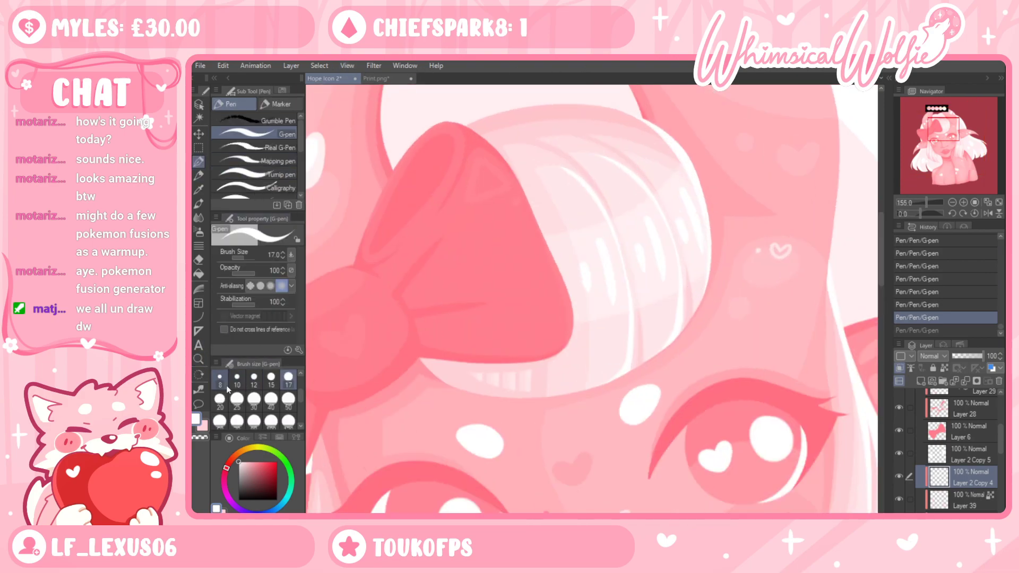
left_click(397, 81)
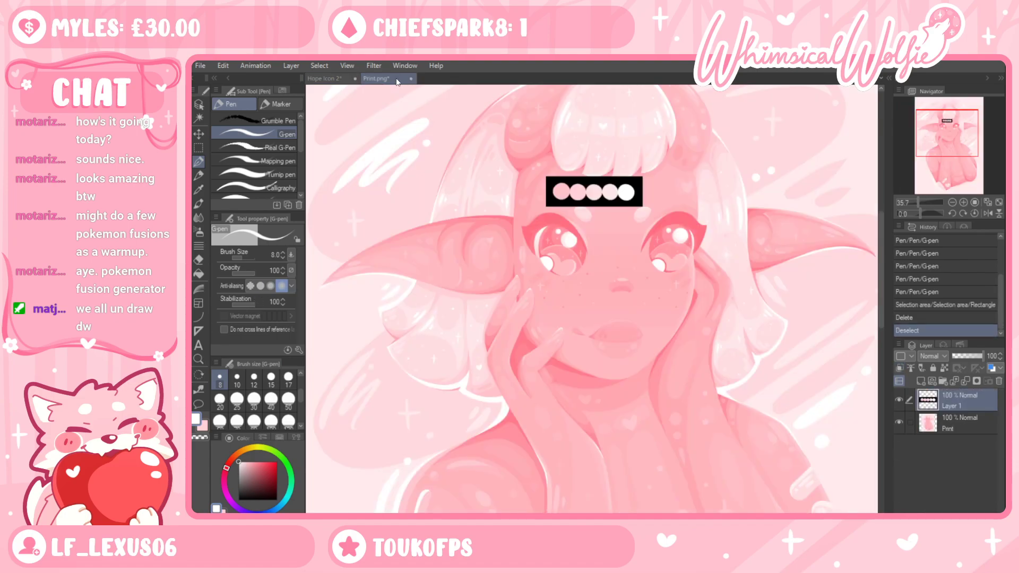
left_click(324, 78)
key("/")
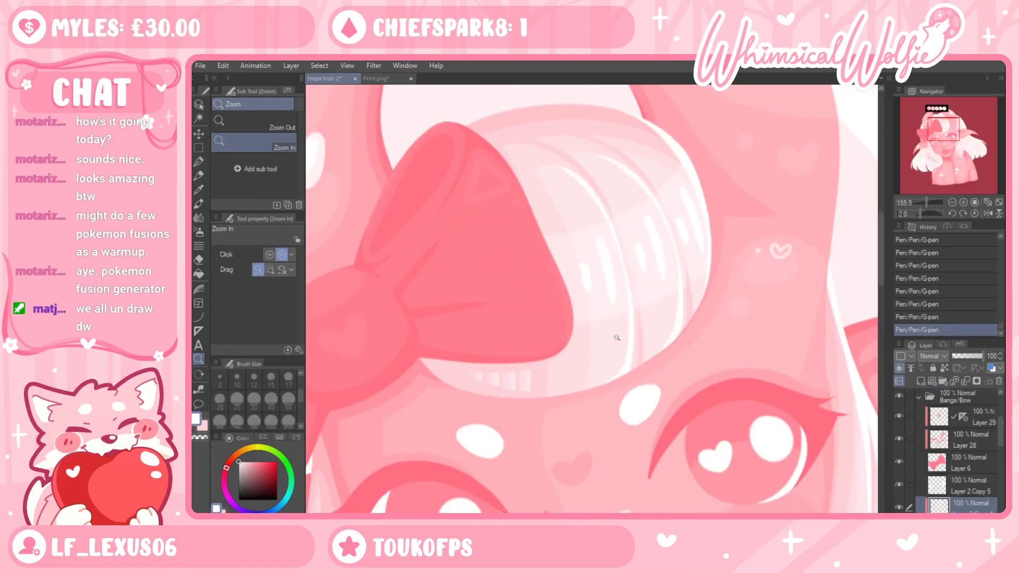
key("e")
left_click(627, 278)
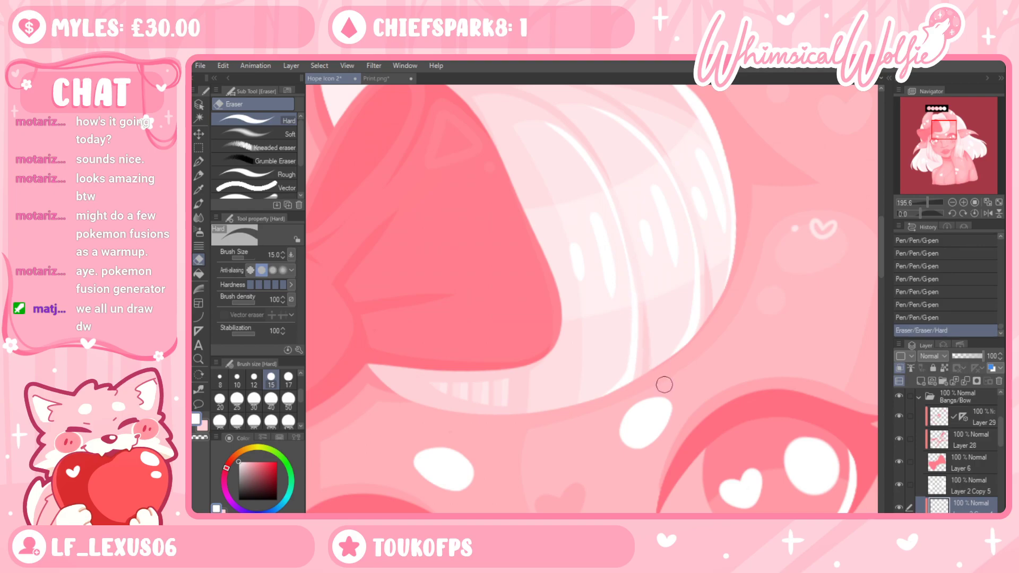
key("ctrl+z")
Draw a small white heart outline on the bangs beside the bow with the G-pen at size 8
scroll(985, 438, "down", 1)
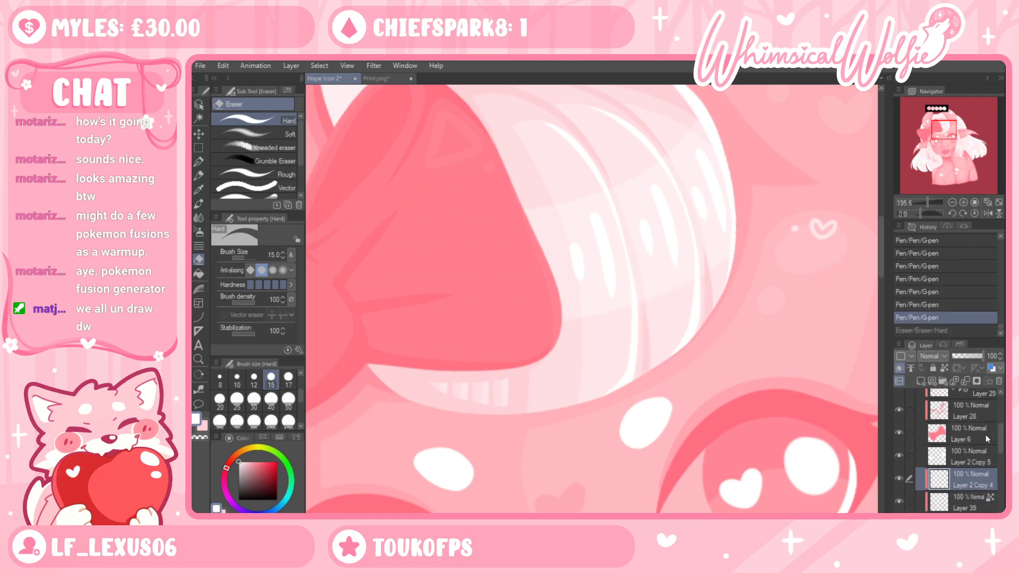
left_click(198, 160)
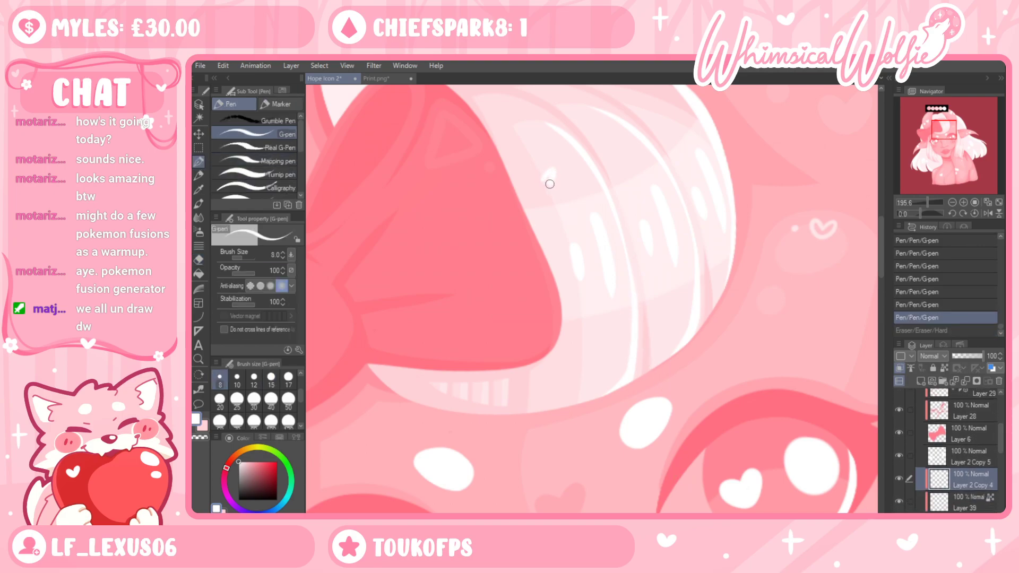
left_click_drag(529, 178, 547, 168)
key("ctrl+z")
left_click_drag(532, 177, 541, 186)
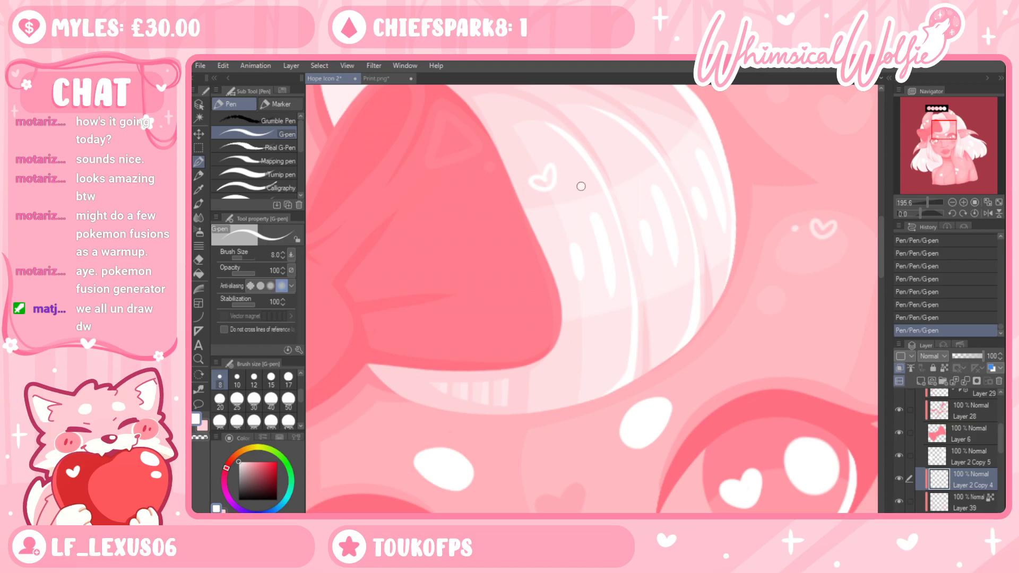
Add small white dots scattered around the heart and between the highlights on the bangs
key("ctrl+z")
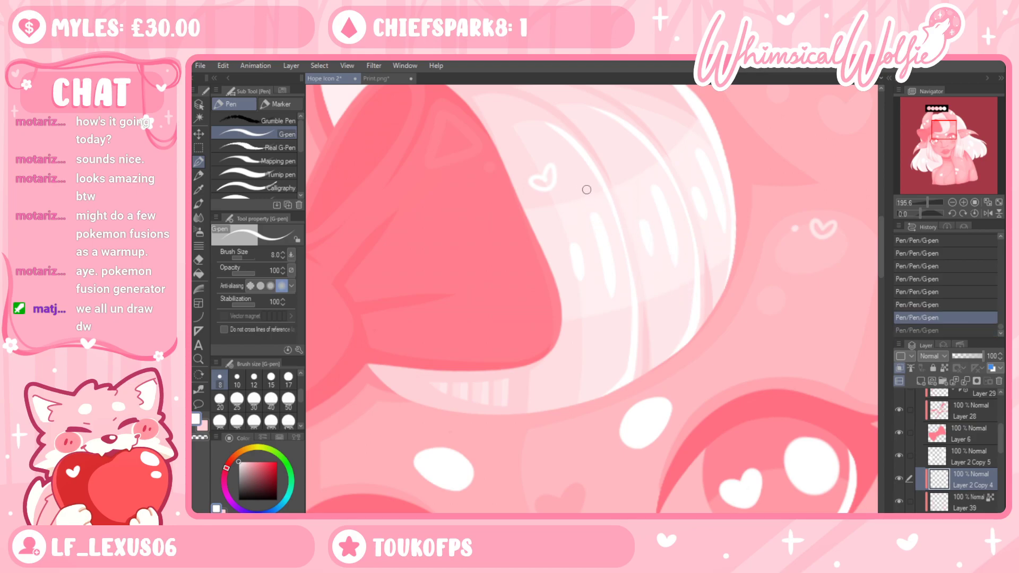
key("ctrl+y")
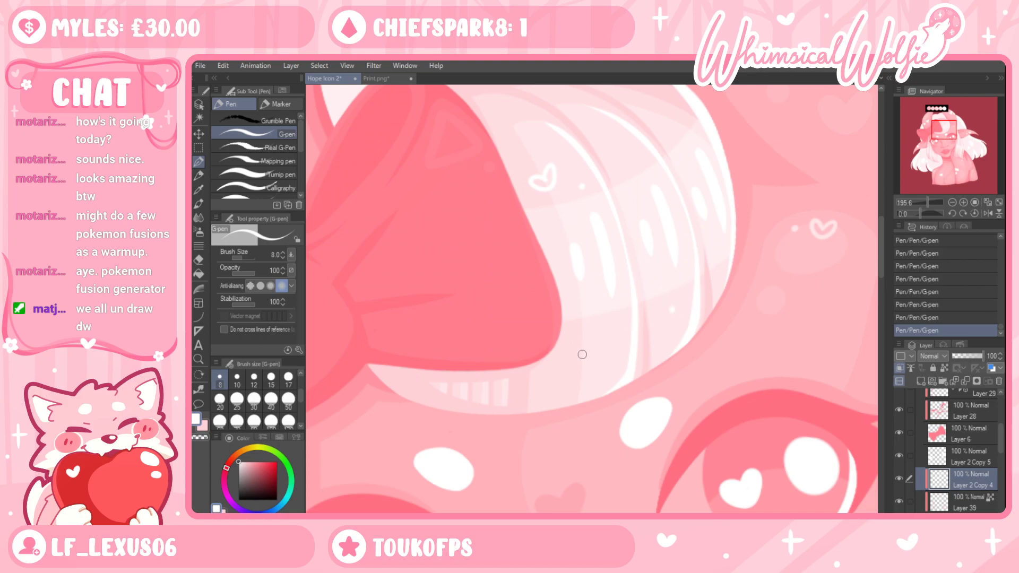
left_click_drag(719, 342, 713, 398)
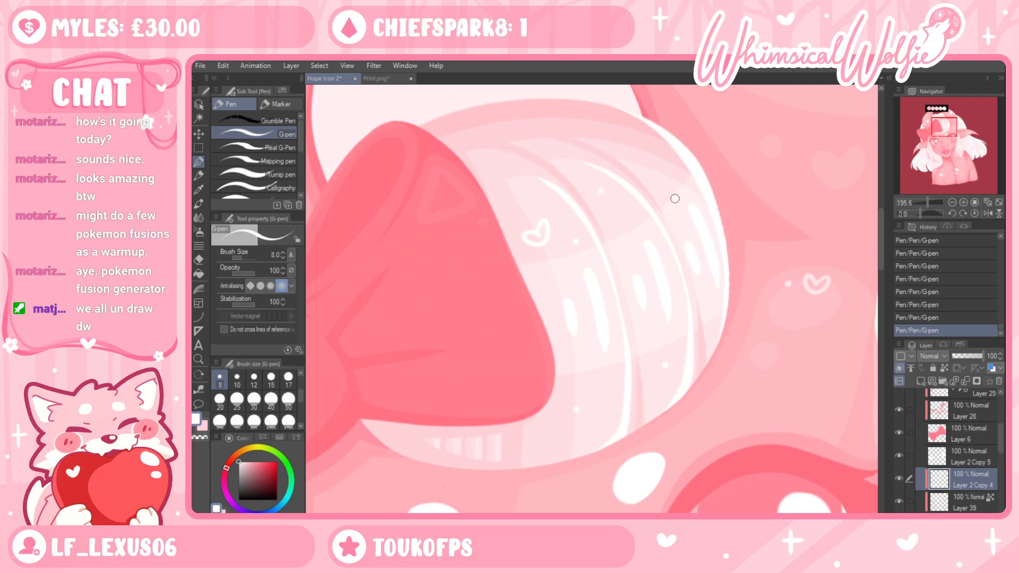
left_click_drag(670, 425, 685, 402)
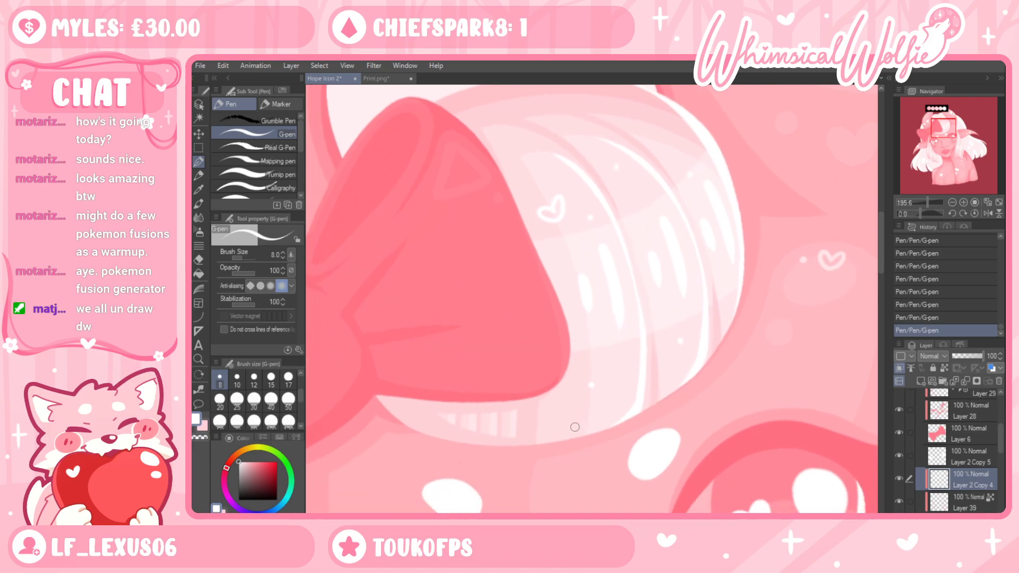
Unlock the transparent pixels of Layer 39
left_click(201, 359)
left_click_drag(625, 281, 478, 283)
left_click_drag(685, 469, 655, 374)
mouse_move(655, 374)
left_mouse_down()
mouse_move(602, 374)
mouse_move(655, 373)
left_mouse_up()
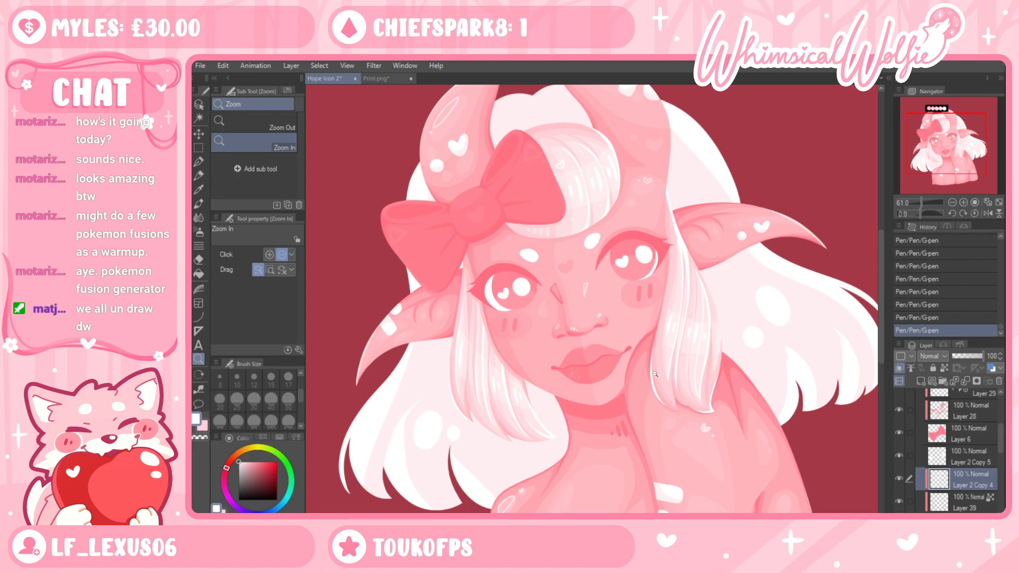
left_click(563, 192)
left_click(956, 498)
left_click(945, 369)
Sample a light pink and paint shading strokes on the bangs' lower corner beneath the bow with the G-pen at size 40
left_click_drag(590, 218, 618, 279)
left_click(198, 189)
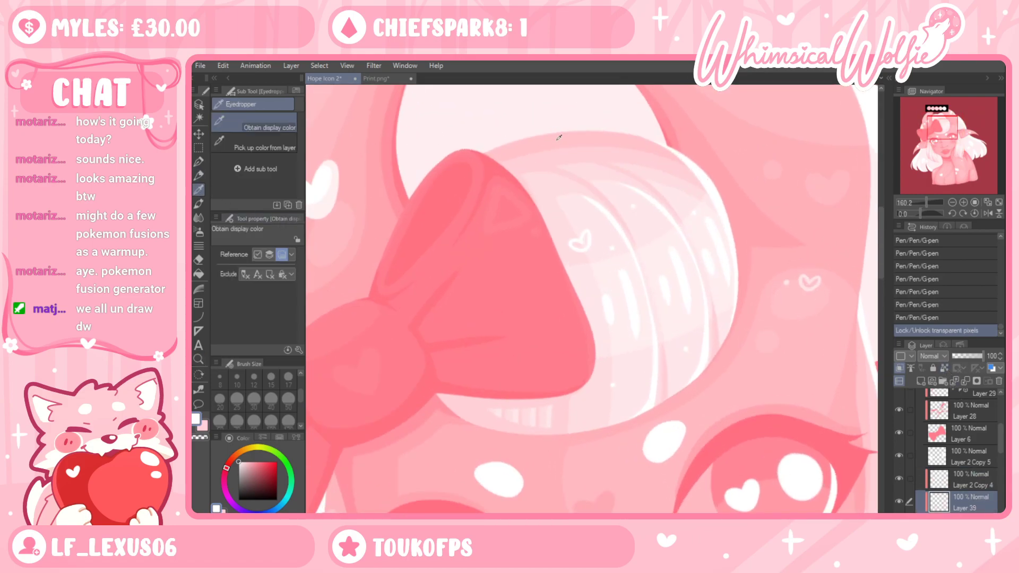
key("p")
left_click(469, 437)
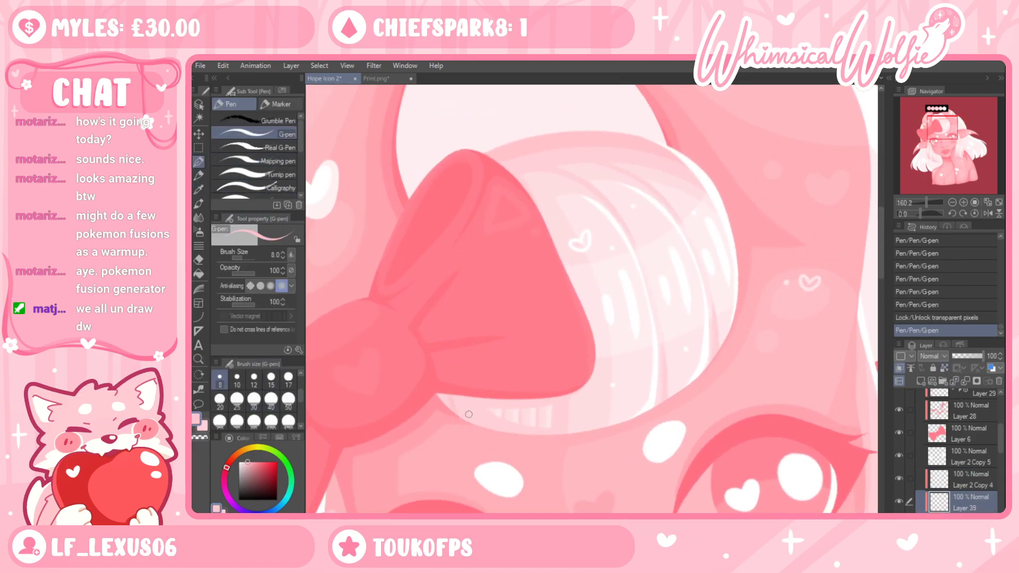
left_click(270, 401)
key("ctrl+z")
left_click_drag(472, 397, 470, 478)
key("ctrl+z")
mouse_move(474, 393)
left_mouse_down()
mouse_move(457, 459)
mouse_move(447, 446)
left_mouse_up()
left_click_drag(441, 401, 450, 495)
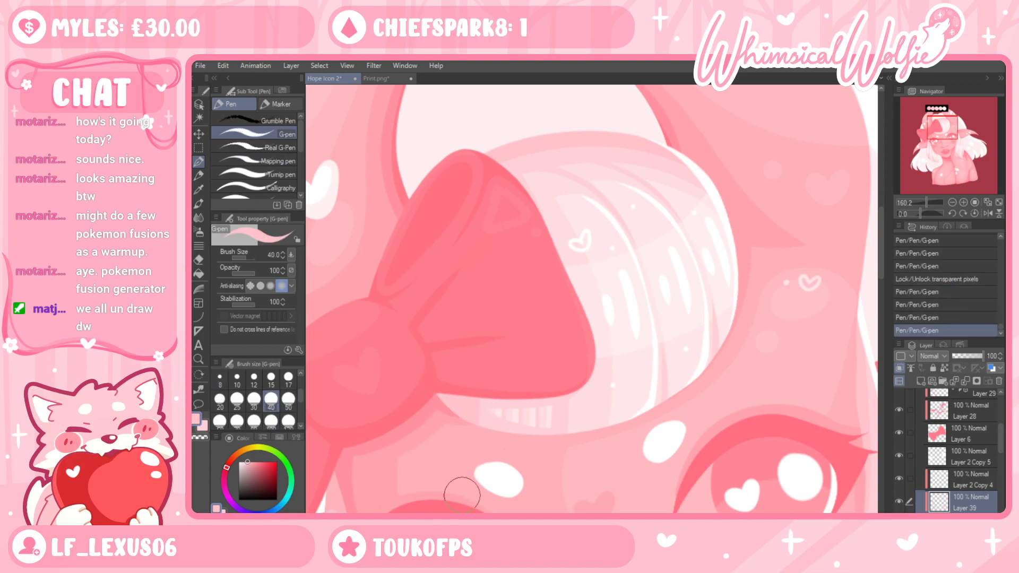
key("e")
left_click(469, 408)
left_click(458, 428)
left_click_drag(452, 412, 452, 449)
left_click(199, 359)
mouse_move(548, 317)
left_mouse_down()
mouse_move(549, 471)
mouse_move(586, 352)
left_mouse_up()
key("ctrl+z")
key("ctrl+z")
key("ctrl+z")
Erase thin vertical streaks from the shading beneath the bow with the Hard eraser reduced to size 5
key("e")
left_click(220, 379)
left_click_drag(541, 236, 533, 362)
key("ctrl+z")
left_click_drag(537, 239, 531, 335)
key("bracketleft")
key("bracketleft")
key("bracketleft")
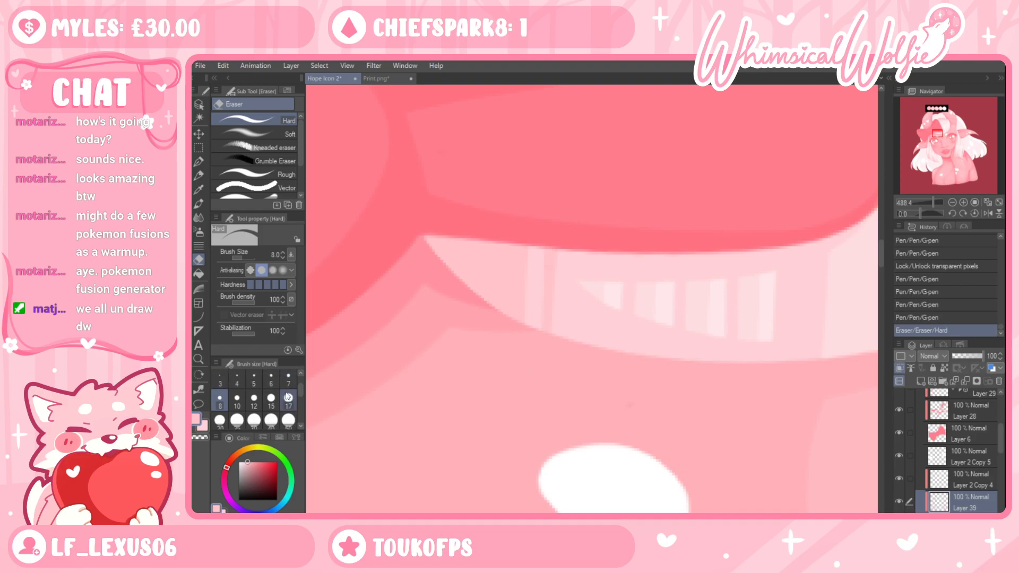
key("ctrl+z")
mouse_move(534, 343)
left_mouse_down()
mouse_move(530, 378)
mouse_move(520, 236)
mouse_move(524, 362)
left_mouse_up()
key("ctrl+z")
left_click_drag(516, 245, 517, 383)
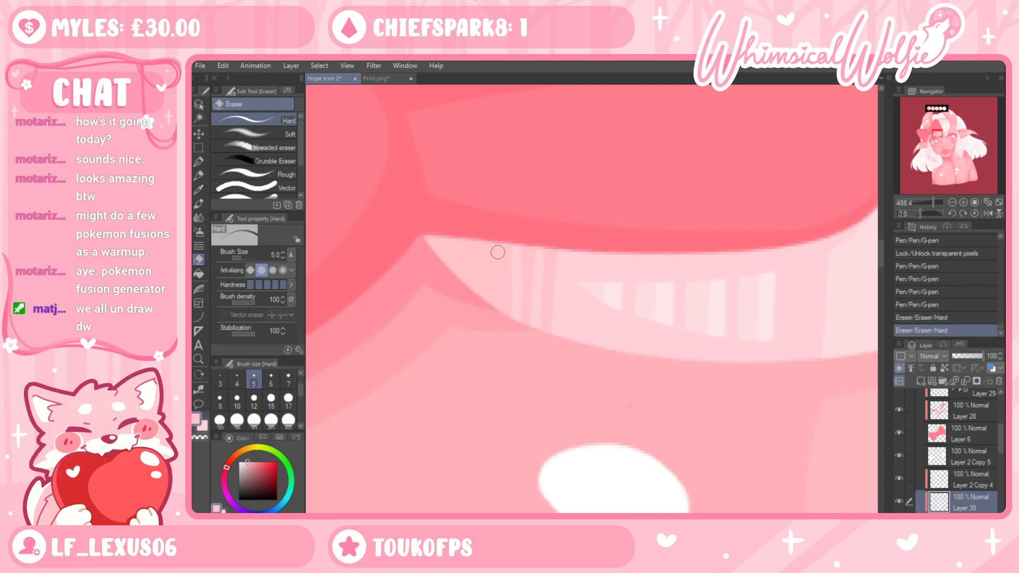
Erase more thin vertical streaks in the narrow end of the shading beneath the bow with the size 5 Hard eraser
left_click_drag(497, 278, 492, 326)
left_click_drag(478, 214, 477, 355)
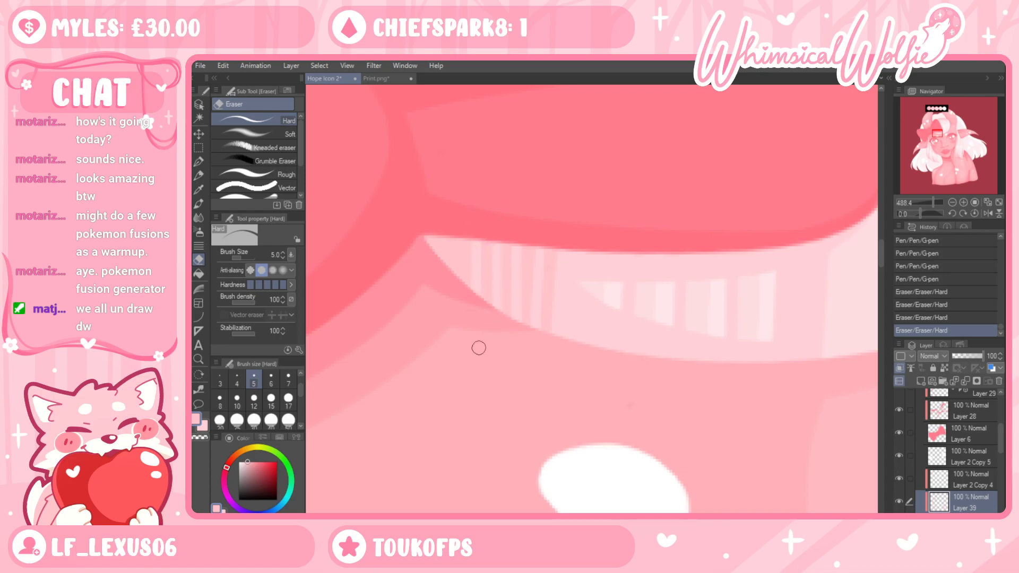
key("ctrl+z")
left_click_drag(481, 244, 477, 325)
left_click_drag(539, 295, 537, 380)
key("ctrl+z")
key("ctrl+z")
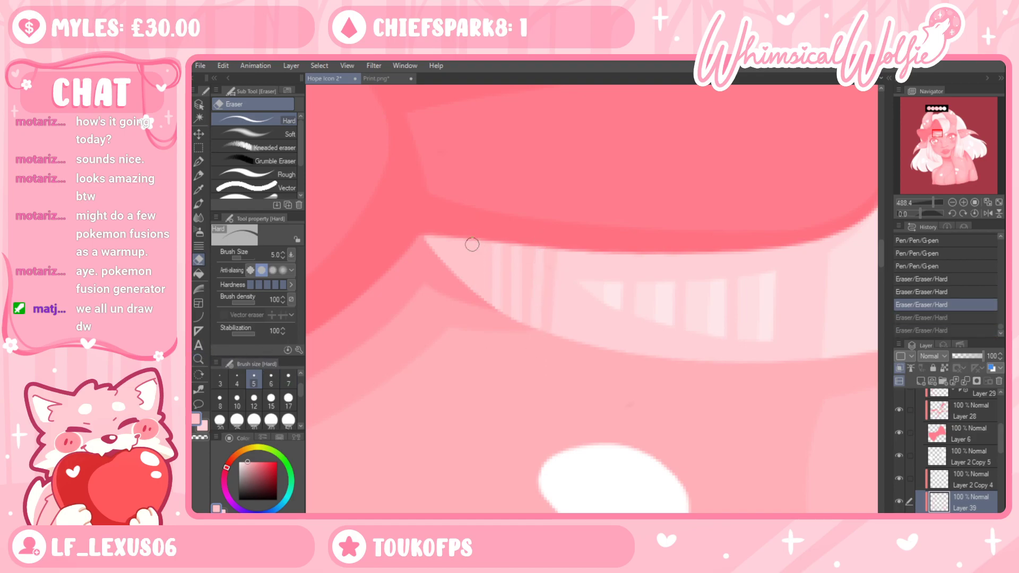
key("ctrl+y")
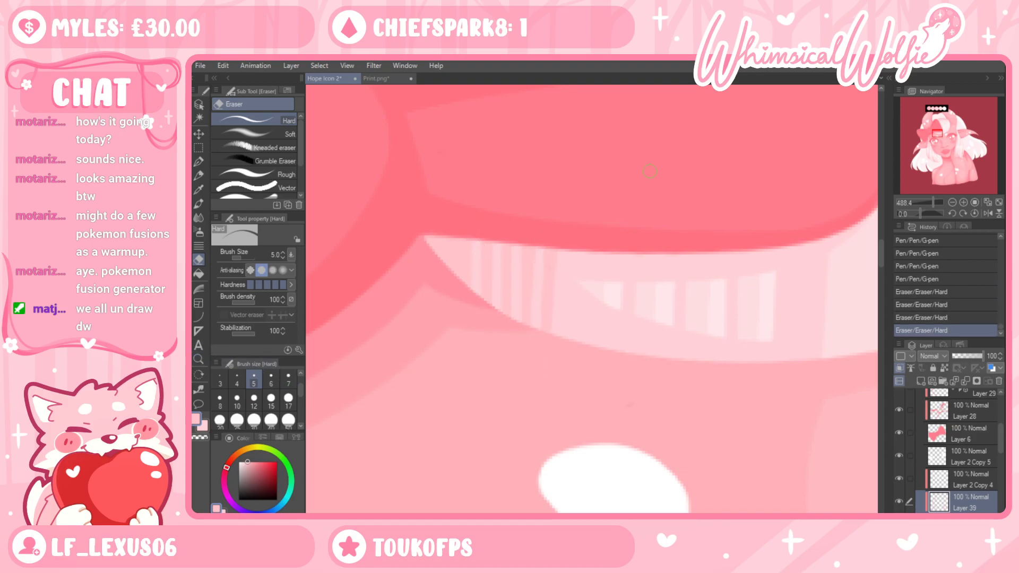
Undo the erased streaks and the latest shading strokes on the bangs beneath the bow
left_click(199, 359)
left_click_drag(530, 269, 580, 323)
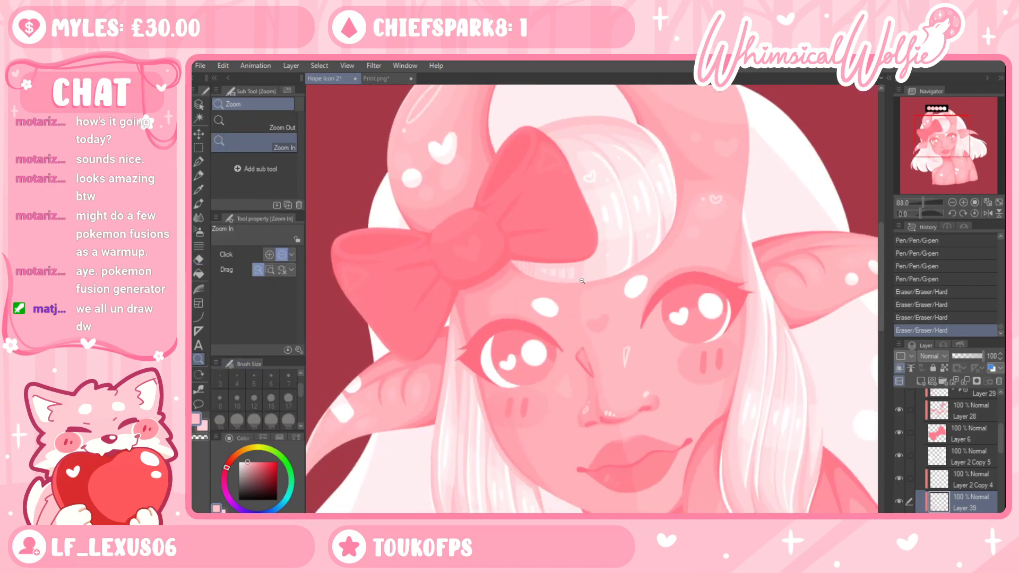
left_click_drag(585, 278, 533, 297)
left_click_drag(610, 358, 648, 341)
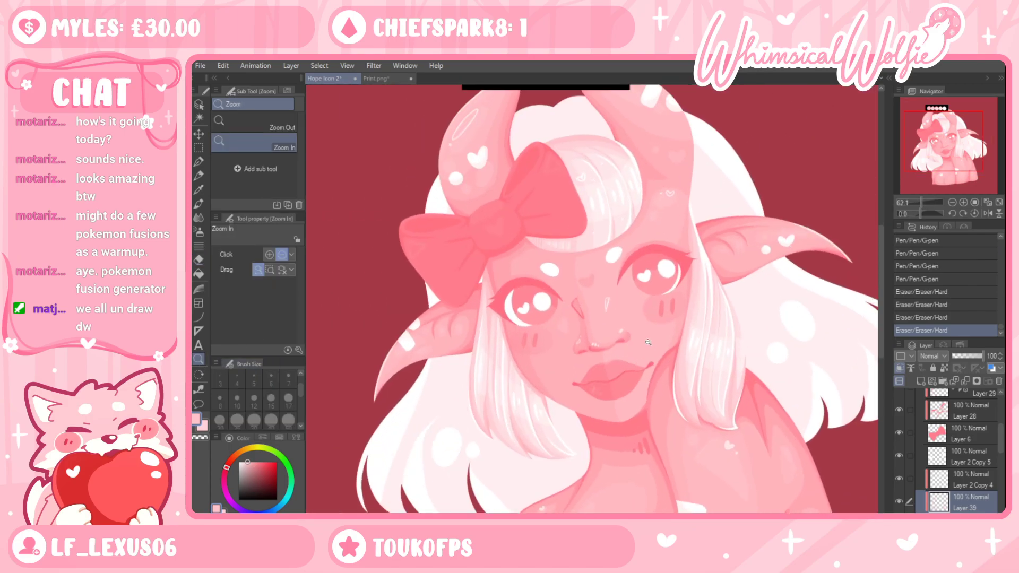
left_click_drag(548, 231, 603, 222)
key("ctrl+z")
key("ctrl+z")
key("ctrl+z")
left_click(199, 161)
key("ctrl+z")
key("ctrl+z")
key("ctrl+z")
Reduce the G-pen to size 12 and repaint the light pink shading in the bangs' narrow corner beneath the bow
key("bracketleft")
key("bracketleft")
key("bracketleft")
key("bracketleft")
key("bracketleft")
key("bracketleft")
key("ctrl+z")
key("ctrl+z")
left_click_drag(461, 260, 583, 267)
left_click_drag(675, 244, 696, 237)
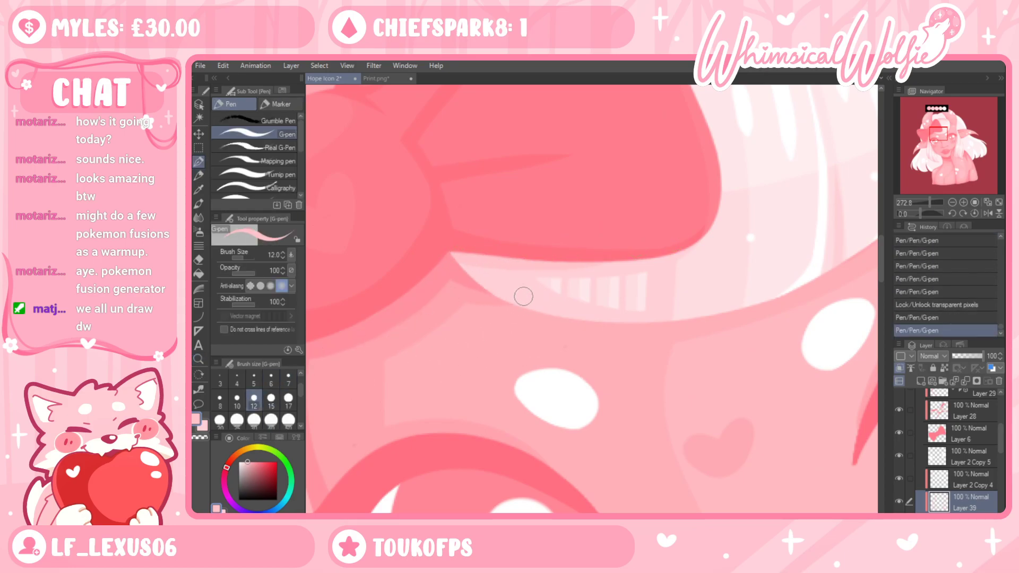
left_click_drag(515, 278, 538, 322)
left_click_drag(498, 262, 510, 305)
left_click_drag(490, 269, 541, 386)
left_click_drag(448, 290, 473, 252)
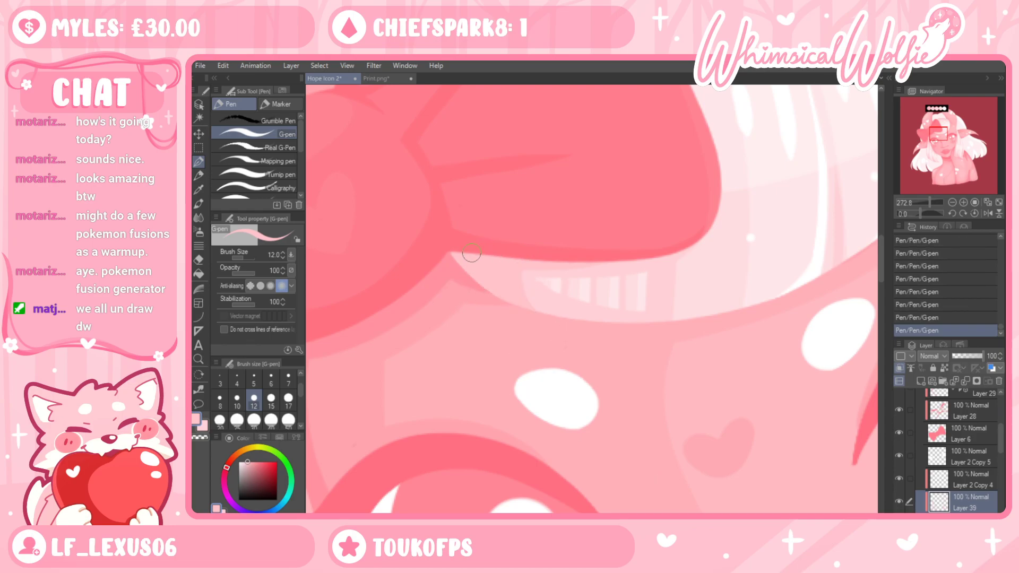
Trim the shading beneath the bow with the Hard eraser and touch it up with the G-pen
key("e")
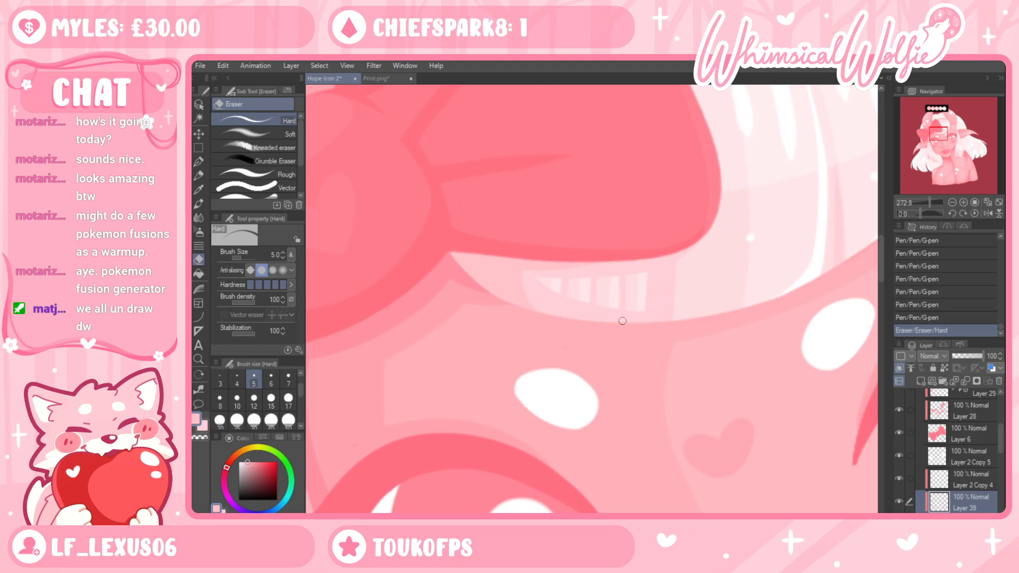
left_click_drag(618, 307, 597, 374)
left_click(198, 162)
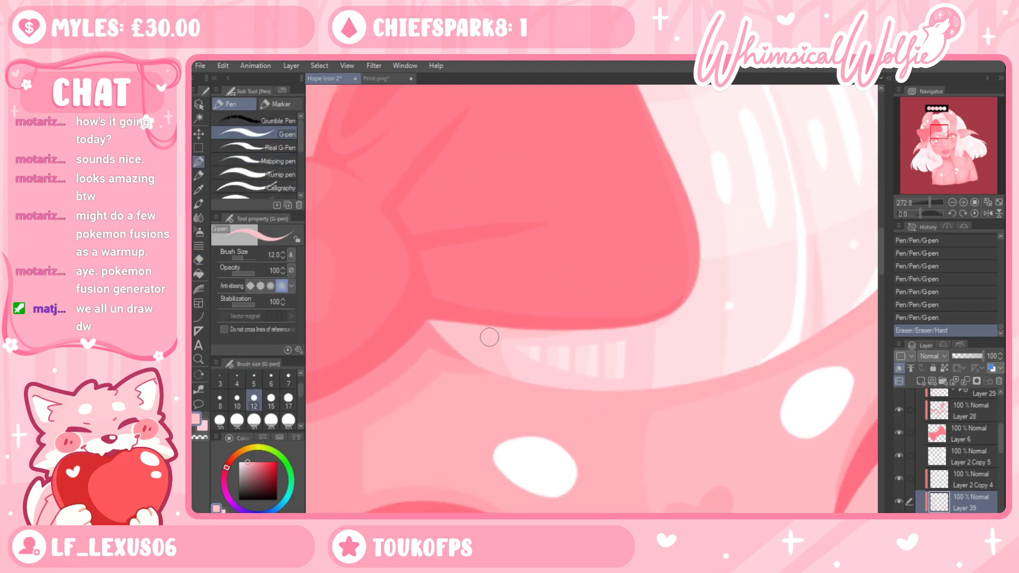
left_click_drag(505, 362, 505, 343)
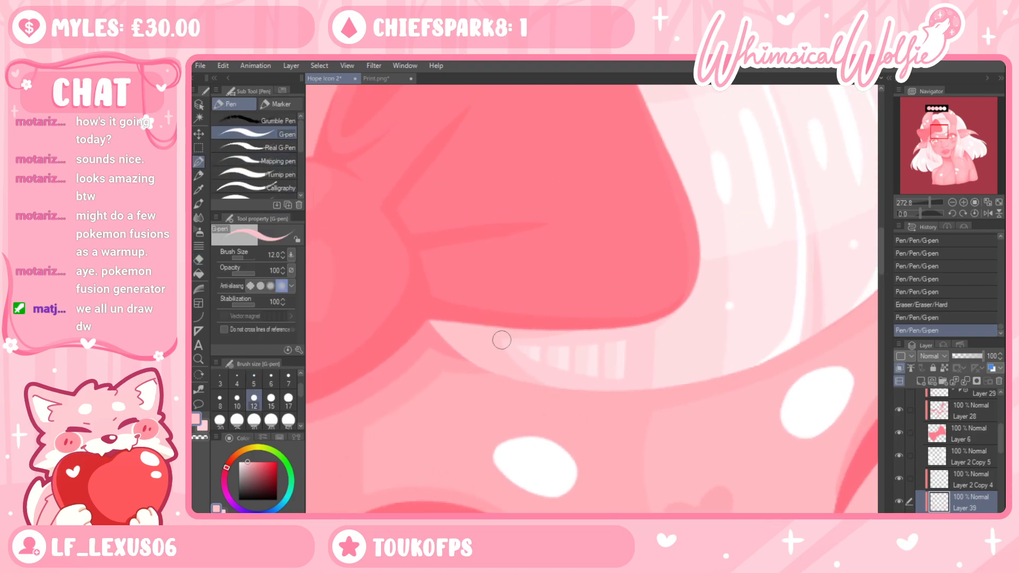
left_click(427, 391)
Paint curved light pink shading strokes along the top of the bangs above the bow with the size 12 G-pen
left_click_drag(596, 318, 555, 493)
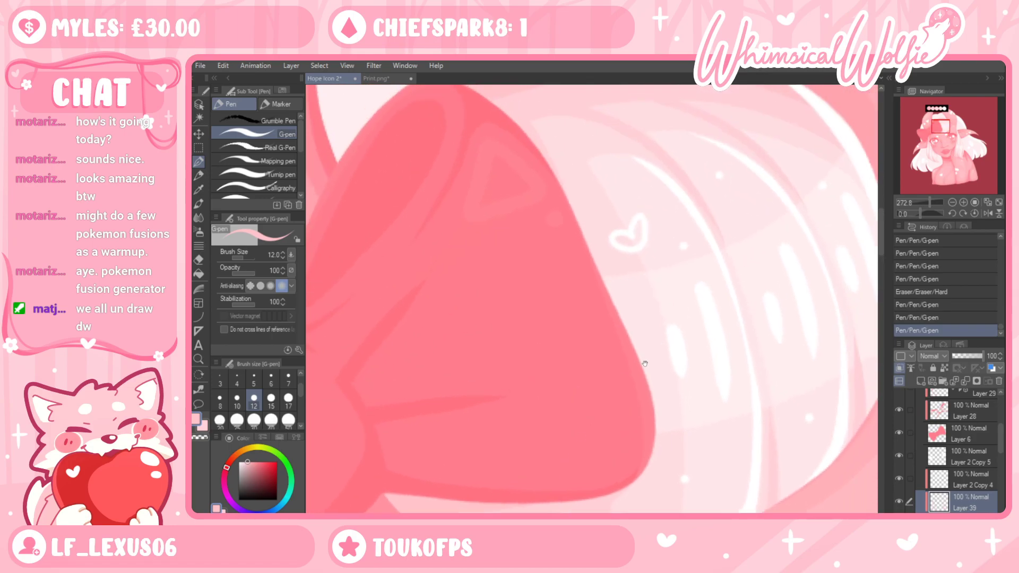
left_click_drag(651, 352, 614, 466)
key("ctrl+z")
mouse_move(553, 213)
left_mouse_down()
mouse_move(488, 215)
mouse_move(544, 208)
mouse_move(501, 205)
mouse_move(566, 216)
left_mouse_up()
key("ctrl+y")
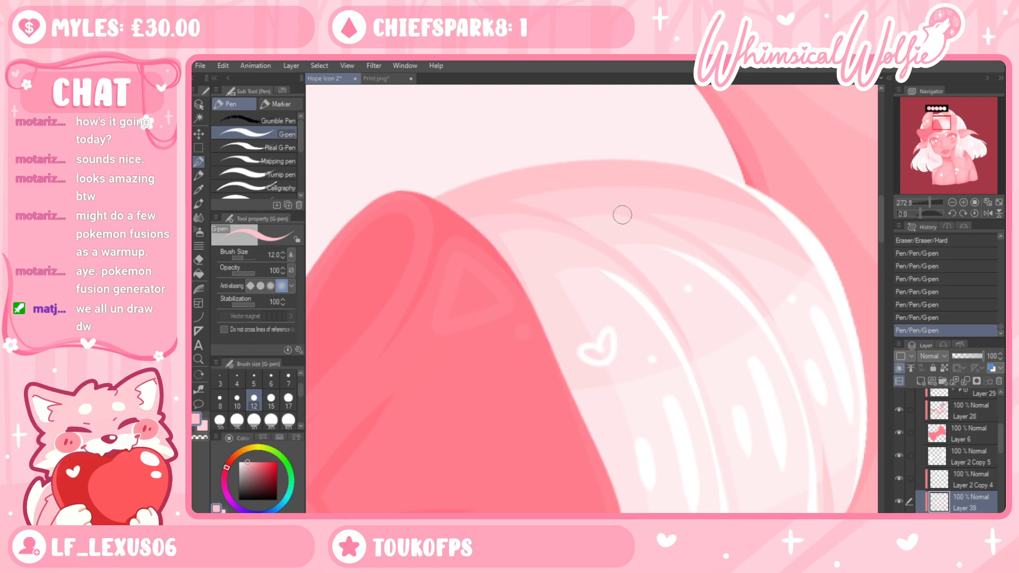
key("r")
left_click_drag(789, 227, 707, 156)
left_click(199, 165)
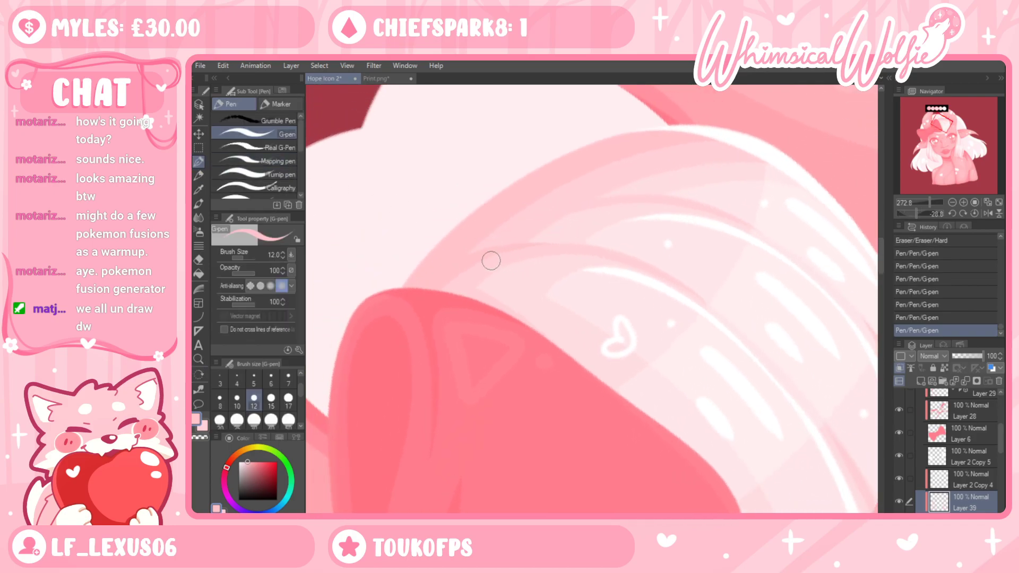
left_click(549, 244)
Try thinning the shading at the top of the bangs with the Hard eraser at size 17 and adding G-pen strokes
key("e")
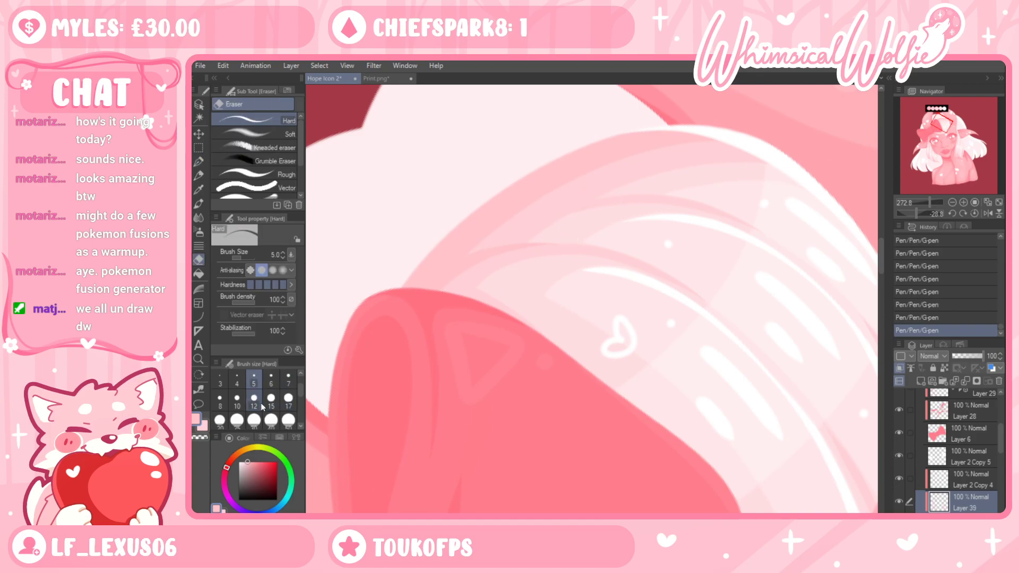
left_click(288, 399)
left_click_drag(488, 241, 659, 141)
key("ctrl+z")
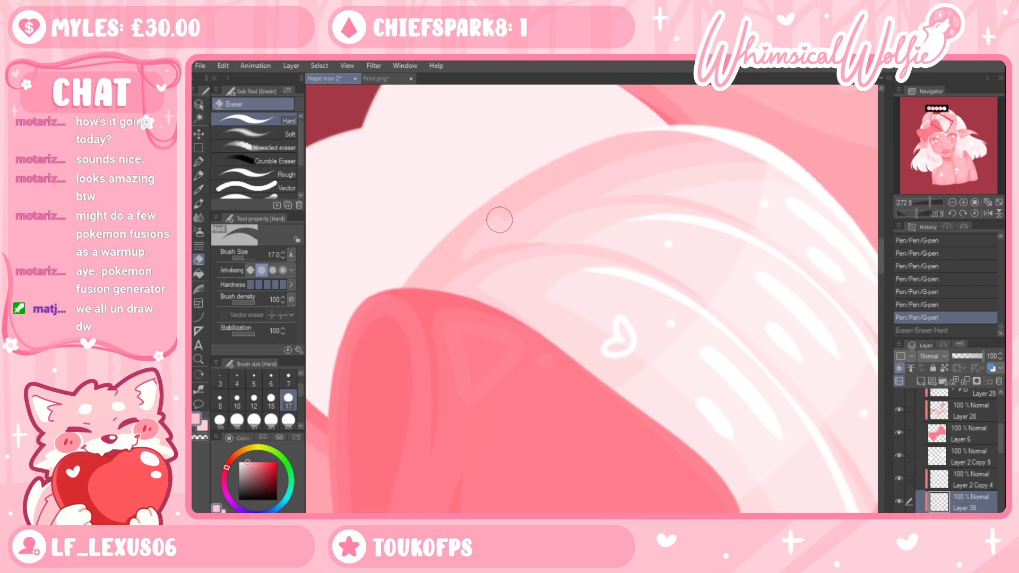
key("ctrl+y")
key("p")
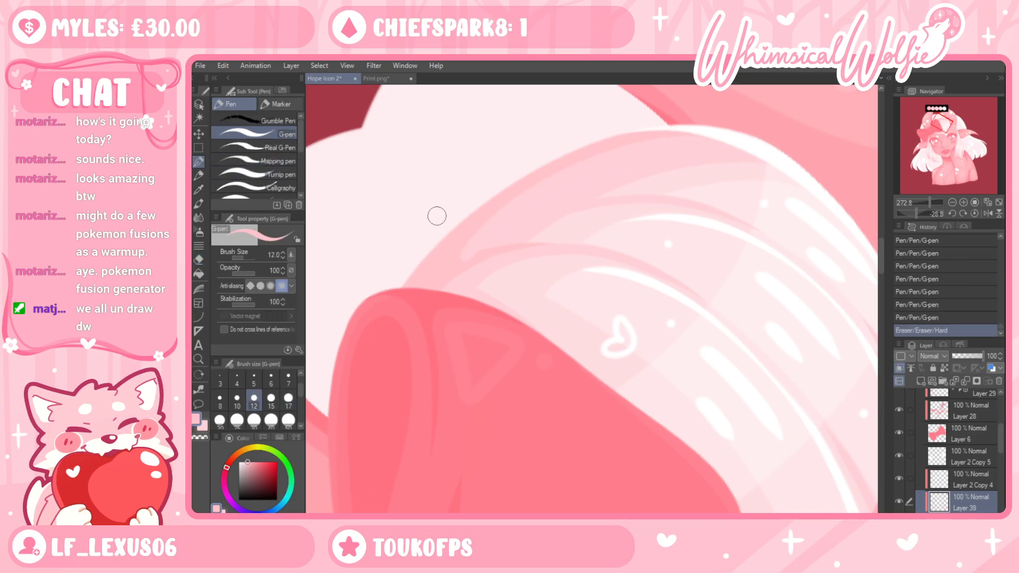
left_click_drag(444, 270, 522, 248)
Undo the last eraser and G-pen strokes on the top of the bangs
key("r")
left_click_drag(674, 366, 548, 381)
left_click_drag(731, 342, 737, 254)
left_click(199, 359)
left_click_drag(661, 241, 557, 250)
left_click_drag(655, 339, 752, 313)
key("r")
key("ctrl+z")
key("ctrl+z")
key("ctrl+z")
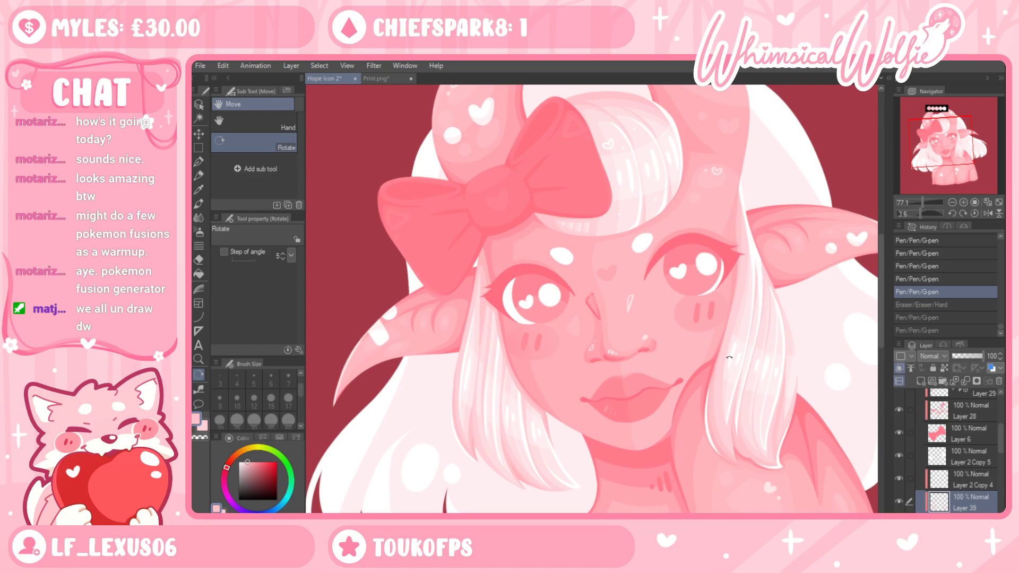
Paint a long curved light pink shading strand across the top of the bangs with the size 12 G-pen
left_click(198, 359)
scroll(667, 263, "up", 6)
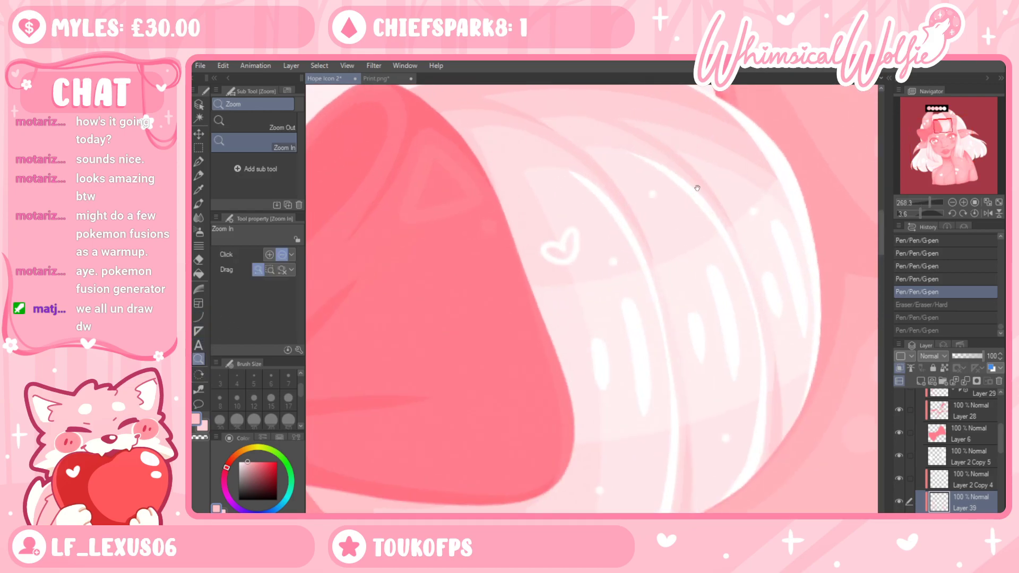
key("r")
left_click_drag(667, 264, 631, 223)
left_click(198, 161)
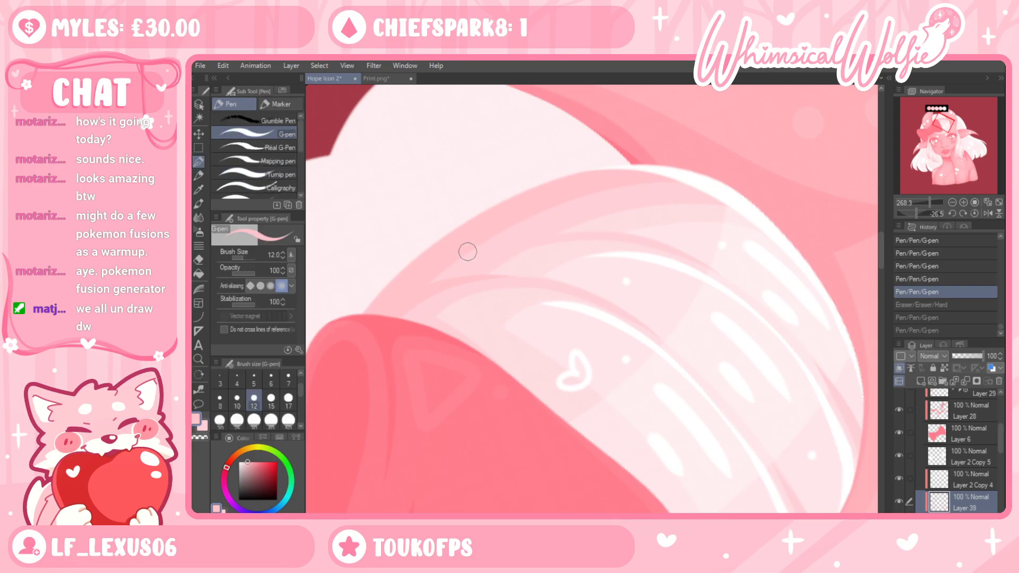
left_click_drag(475, 250, 582, 232)
key("ctrl+z")
left_click_drag(470, 250, 593, 233)
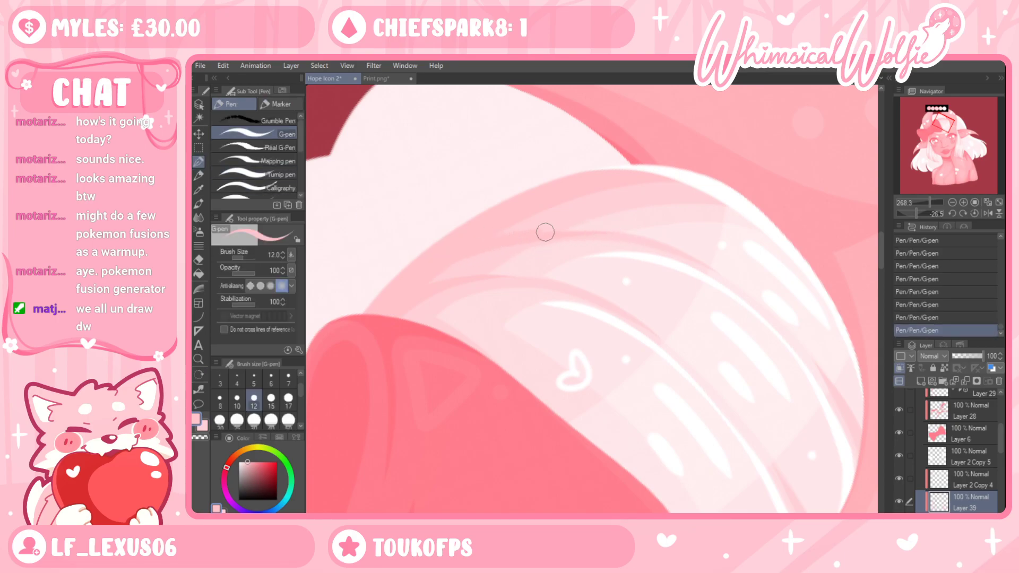
key("ctrl+z")
left_click_drag(471, 241, 652, 235)
Erase curved strips from the shading at the top of the bangs with the size 17 Hard eraser
key("e")
left_click_drag(455, 268, 678, 257)
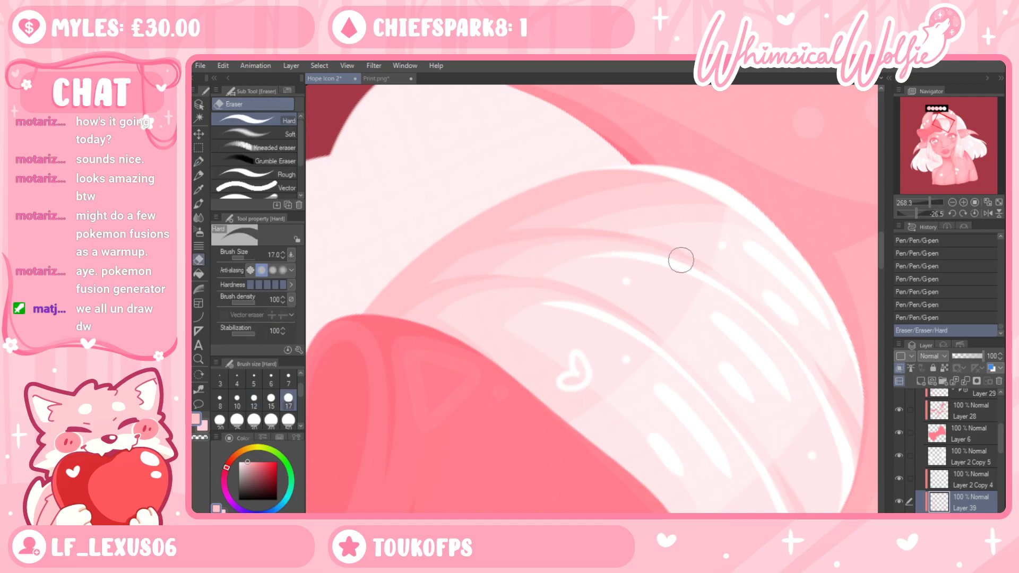
key("ctrl+z")
left_click_drag(503, 251, 679, 256)
mouse_move(460, 268)
left_mouse_down()
mouse_move(606, 238)
mouse_move(708, 270)
left_mouse_up()
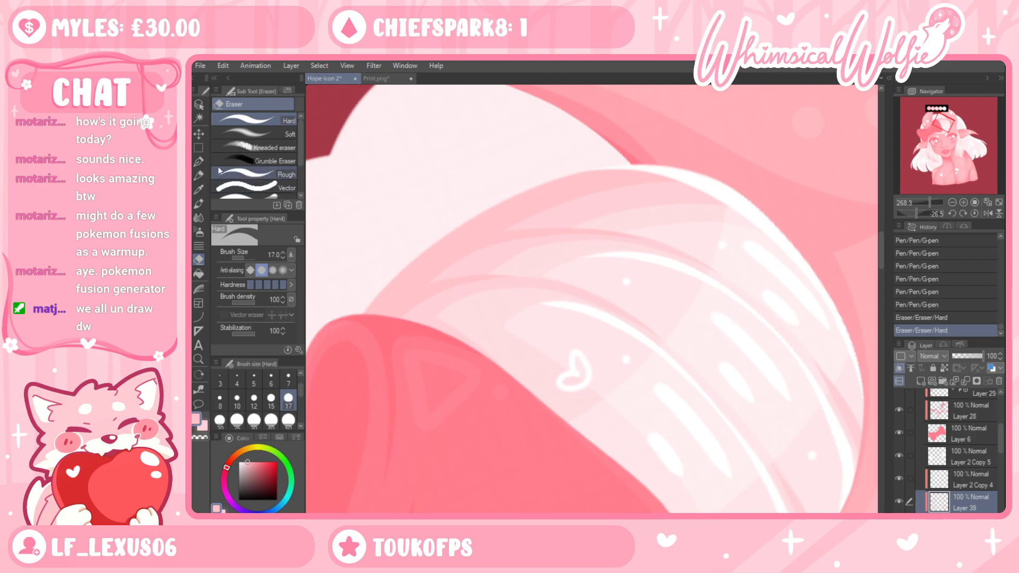
Try one more light pink G-pen stroke along the outer top edge of the bangs, and undo it
key("p")
left_click_drag(653, 182, 767, 197)
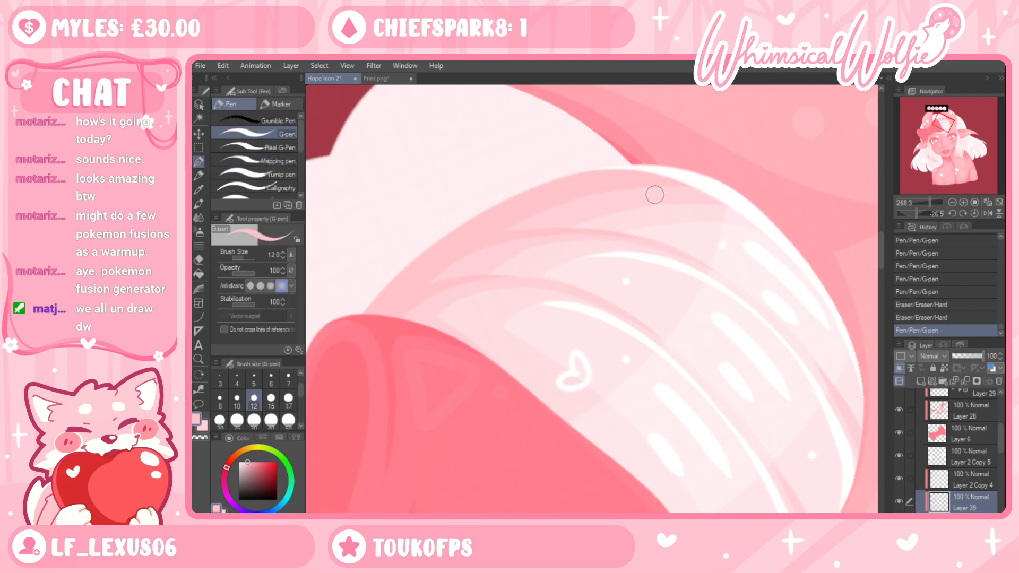
left_click(347, 66)
left_click(582, 94)
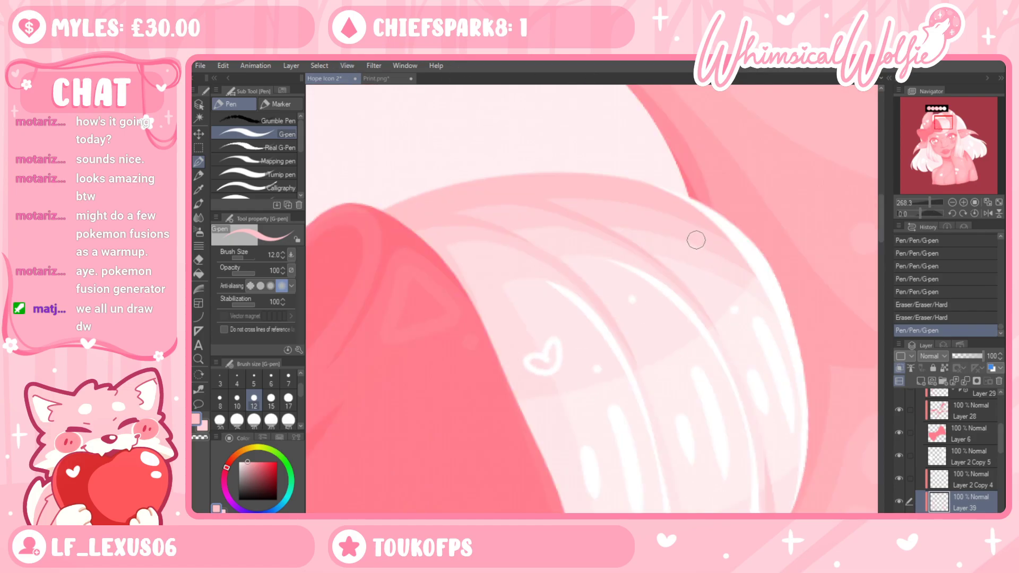
scroll(718, 275, "down", 3)
mouse_move(534, 326)
left_mouse_down()
mouse_move(553, 312)
mouse_move(522, 316)
mouse_move(647, 406)
mouse_move(647, 352)
left_mouse_up()
key("ctrl+space")
key("ctrl+z")
Review the whole portrait at reduced zoom, both mirrored horizontally and in its normal orientation
left_click_drag(647, 409, 622, 409)
scroll(623, 424, "down", 2)
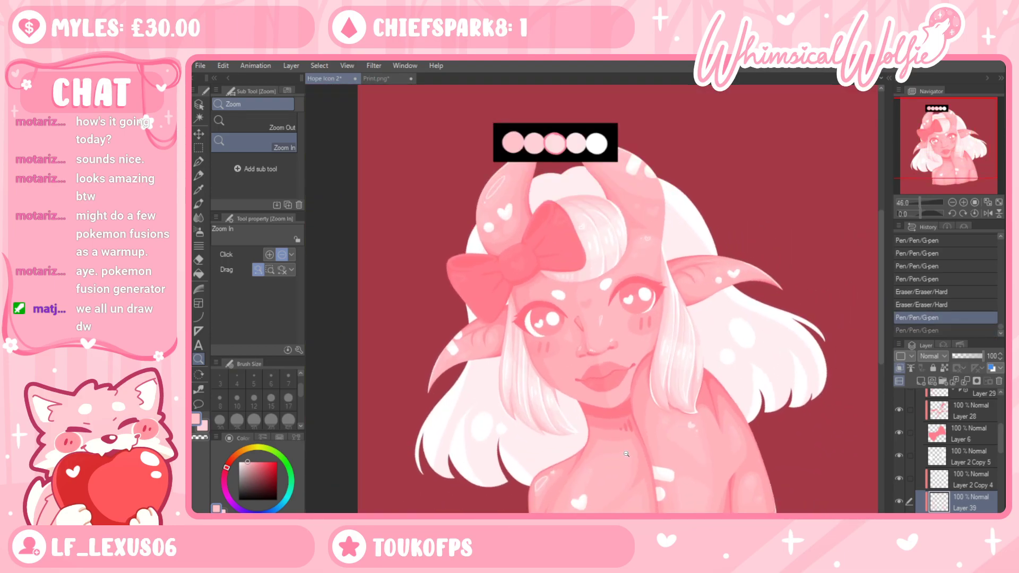
key("h")
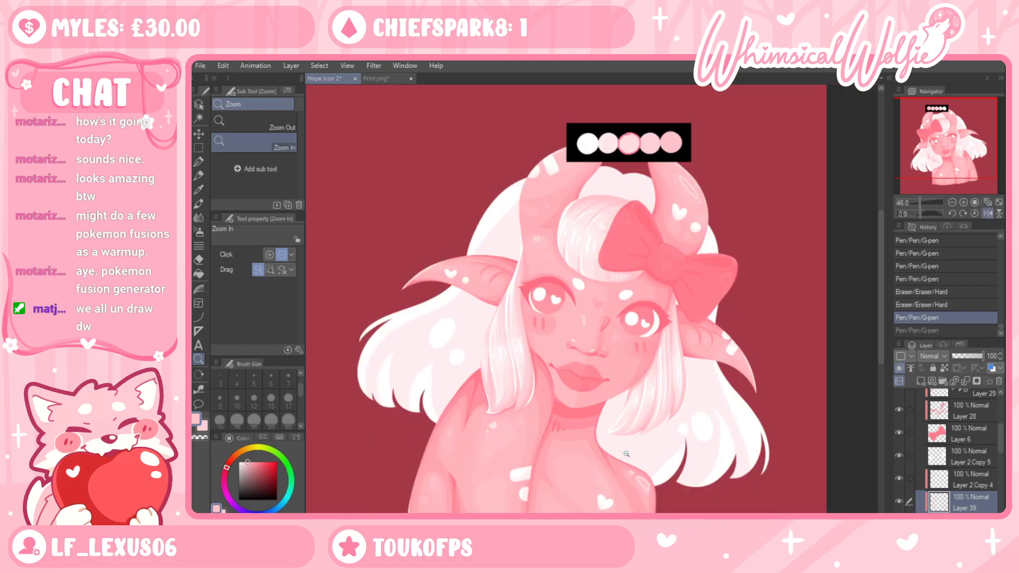
scroll(626, 453, "down", 2)
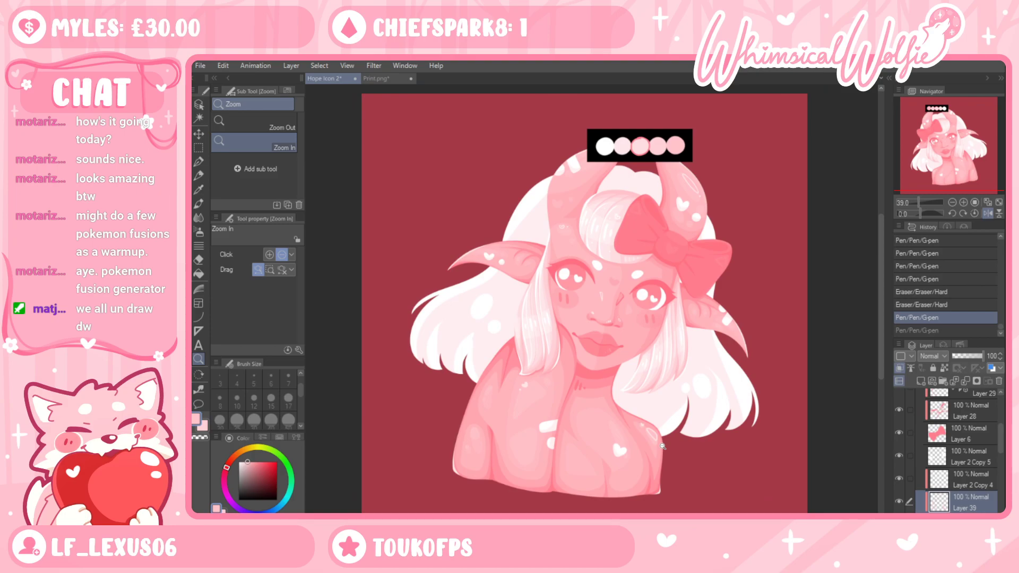
key("h")
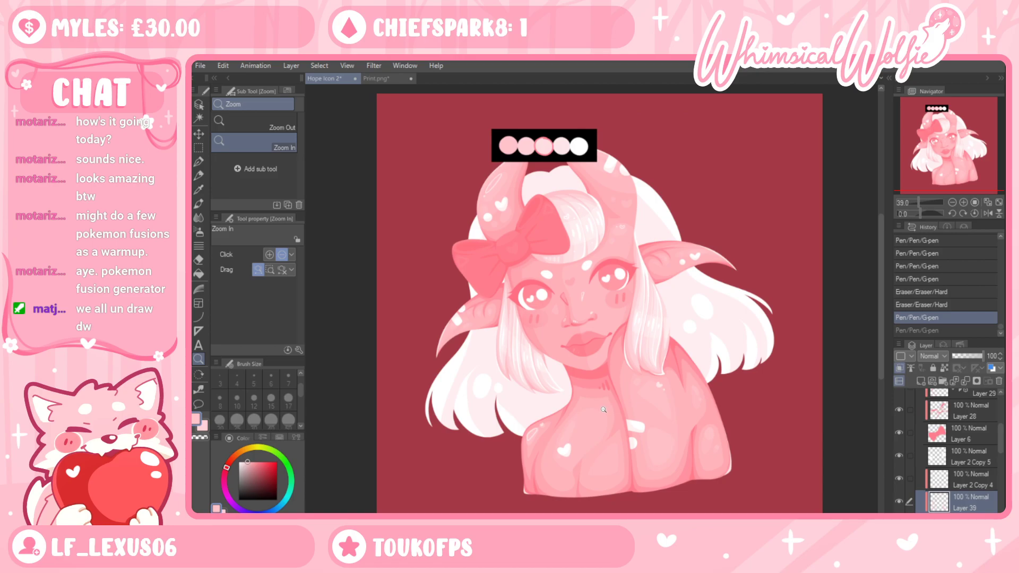
left_click_drag(572, 191, 676, 415)
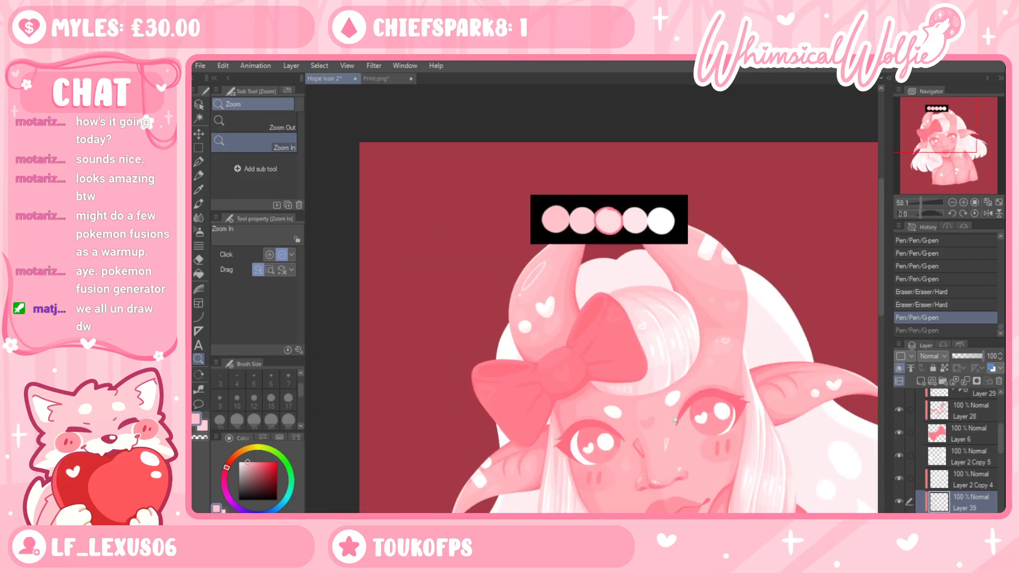
left_click_drag(659, 355, 701, 451)
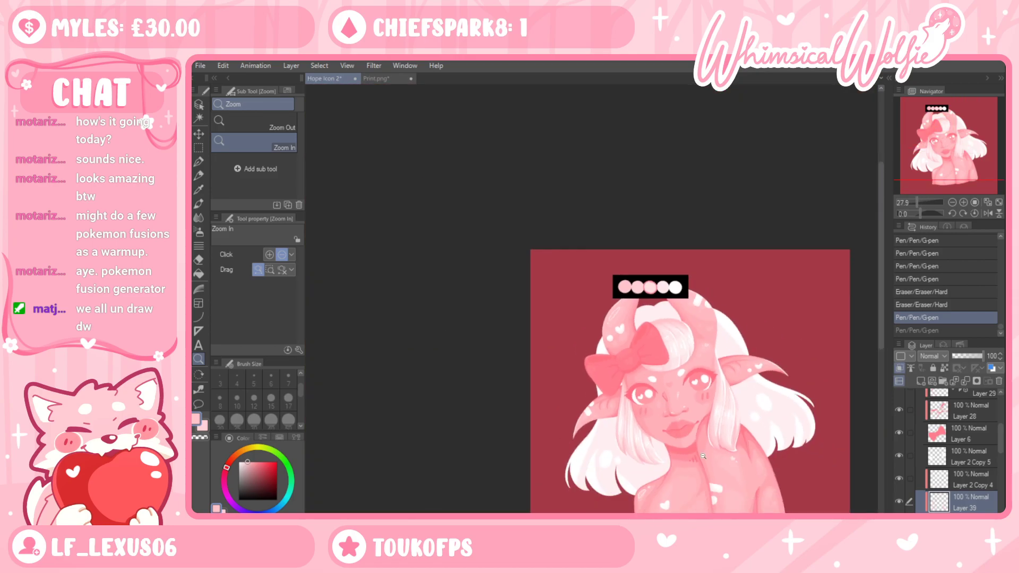
left_click_drag(699, 387, 670, 396)
left_click_drag(718, 470, 730, 446)
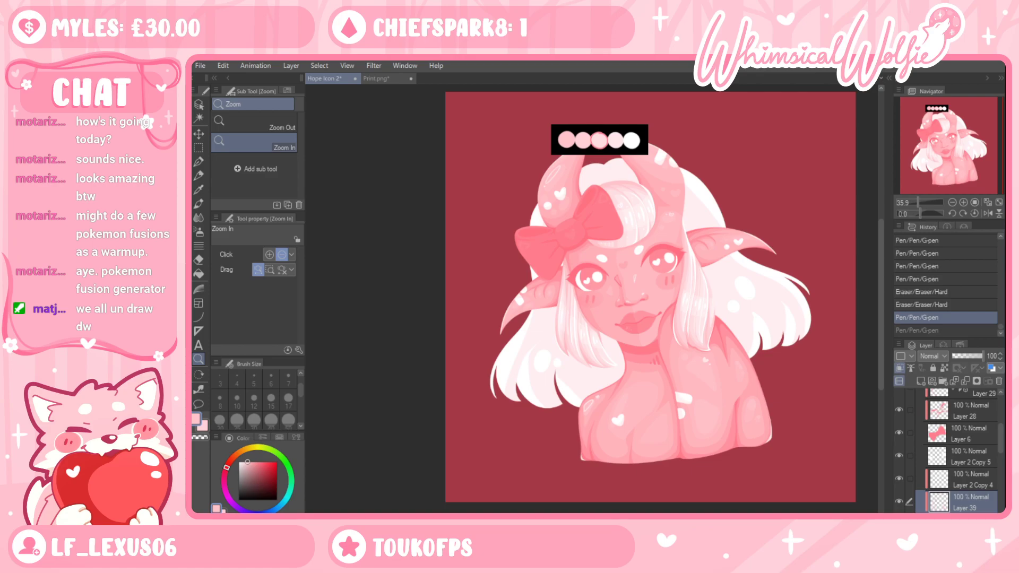
left_click_drag(665, 264, 696, 264)
left_click_drag(689, 304, 621, 309)
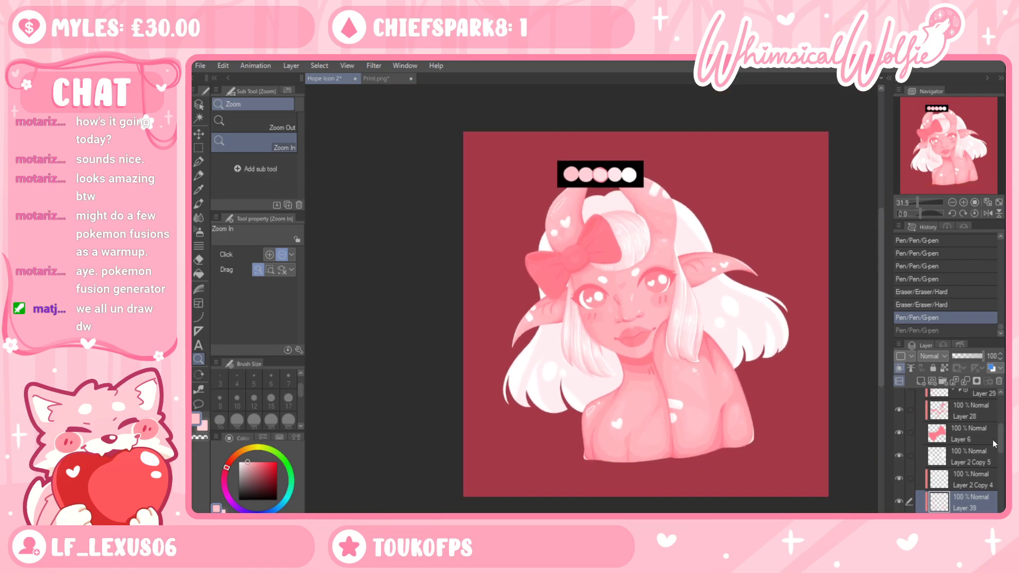
Hide the colour swatch layer, Layer 1 Copy, and save the illustration
scroll(992, 442, "up", 5)
left_click(898, 400)
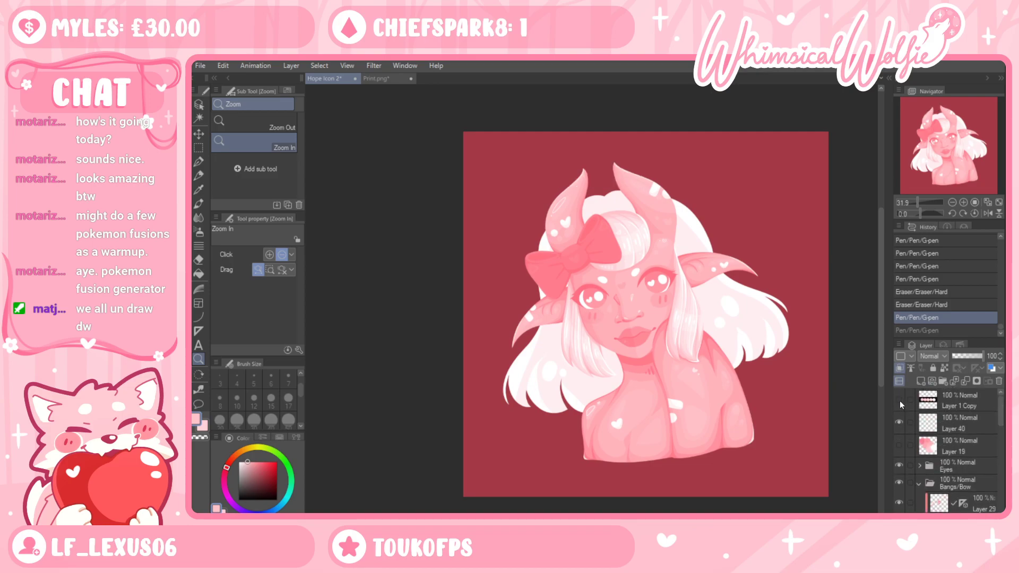
left_click(767, 403)
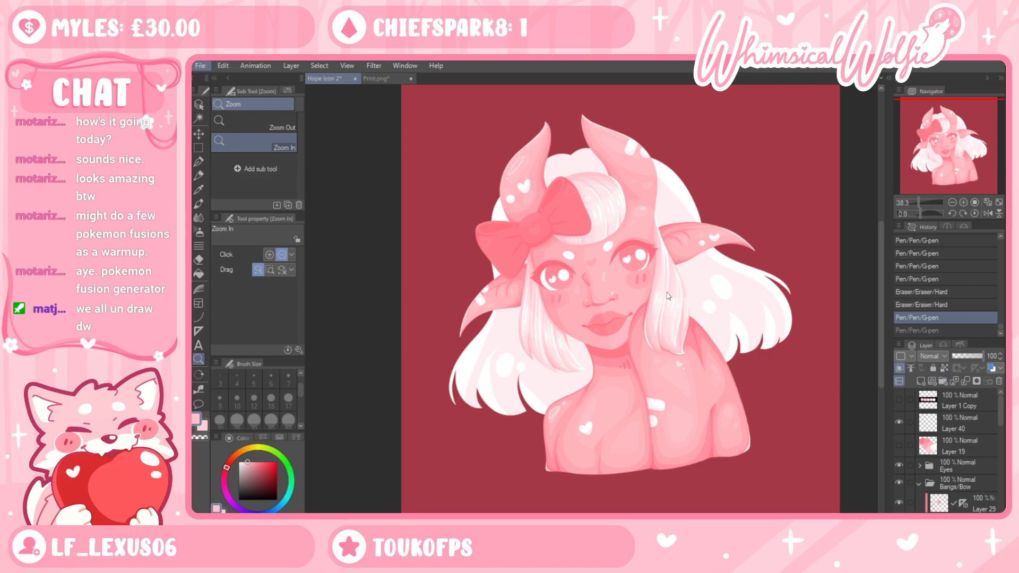
key("ctrl+s")
left_click(686, 297)
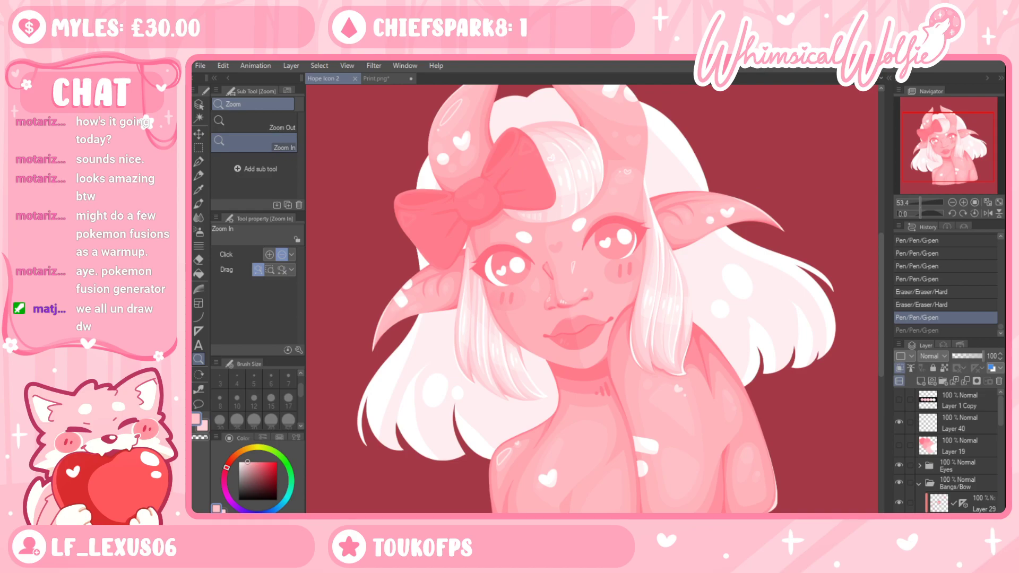
Collapse the Bangs/Bow folder, expand the Hair folder and select the Hair layer inside it
left_click_drag(1000, 412, 1000, 447)
scroll(1000, 447, "up", 3)
left_click(920, 440)
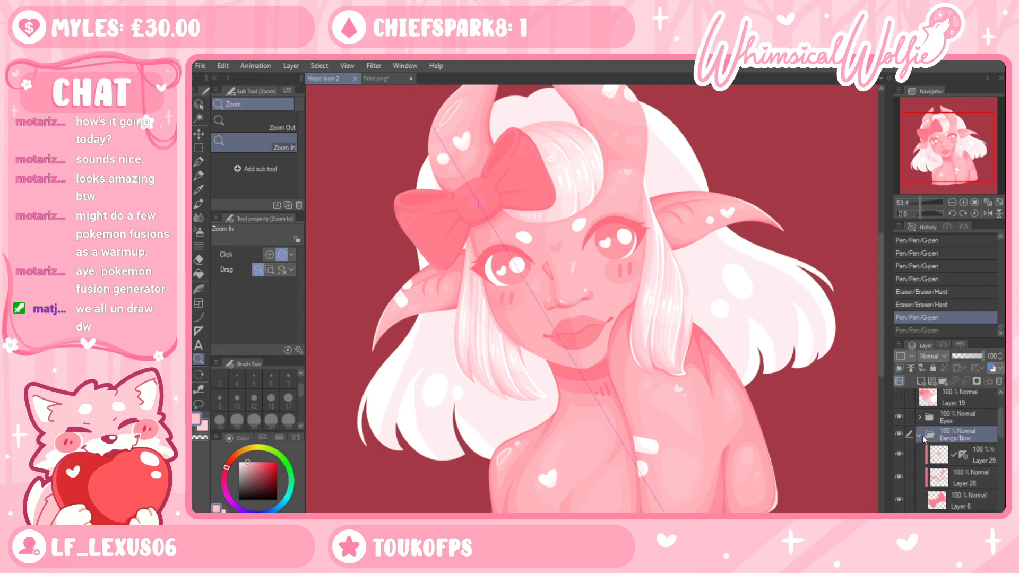
left_click(919, 435)
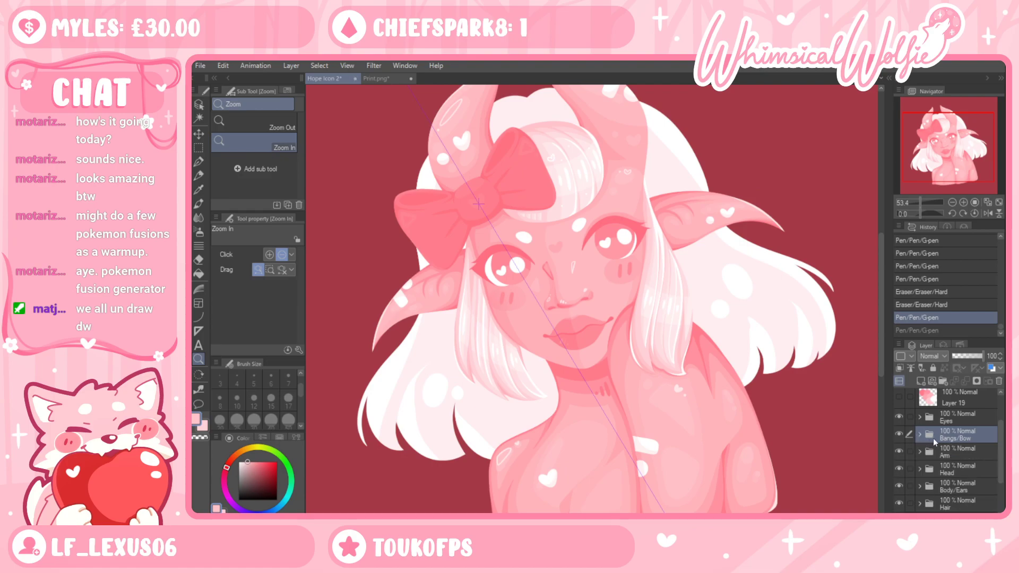
left_click(944, 476)
left_click(952, 501)
left_click(919, 504)
scroll(994, 469, "down", 3)
left_click(988, 465)
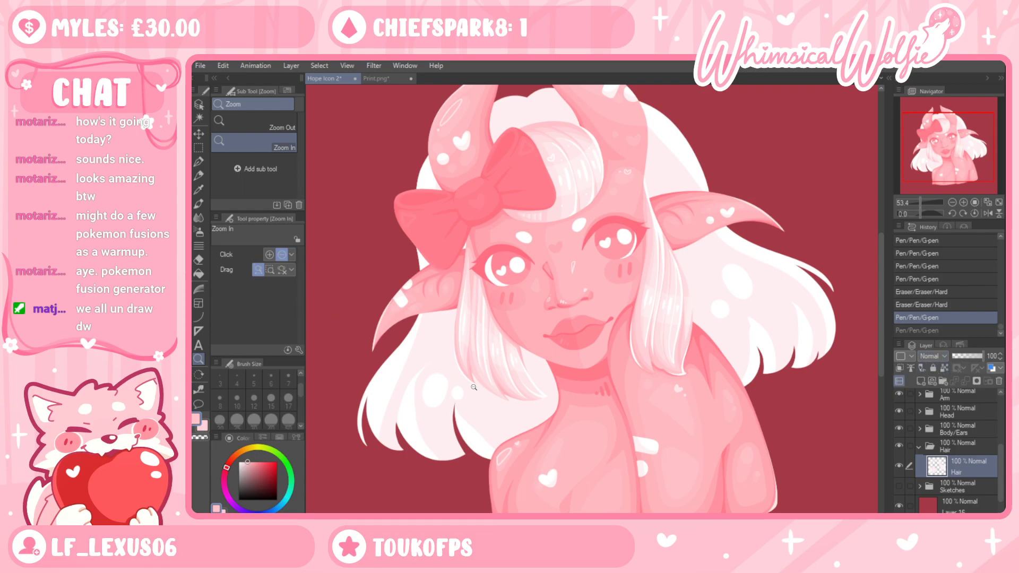
Sample a pale pink from the bangs and recolour the whole Hair layer using the size 2000 G-pen with transparent pixels locked
left_click(568, 155)
left_click(199, 189)
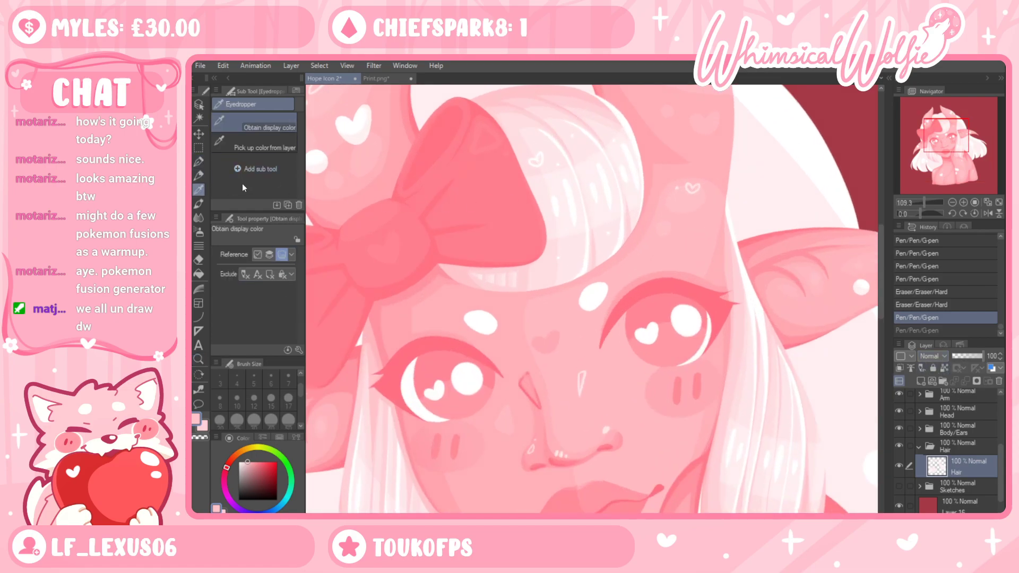
left_click(198, 359)
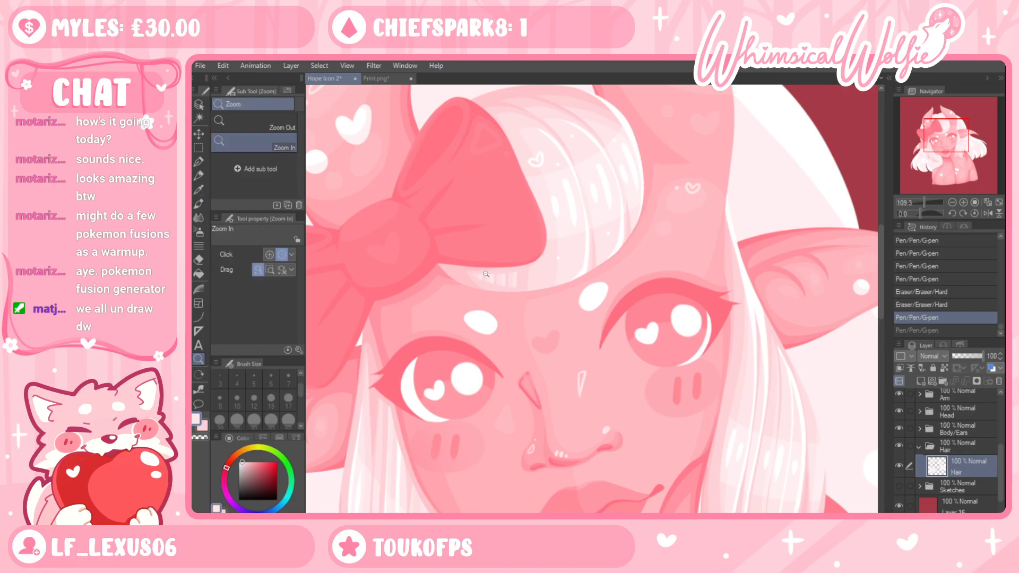
key("ctrl+0")
left_click(535, 335)
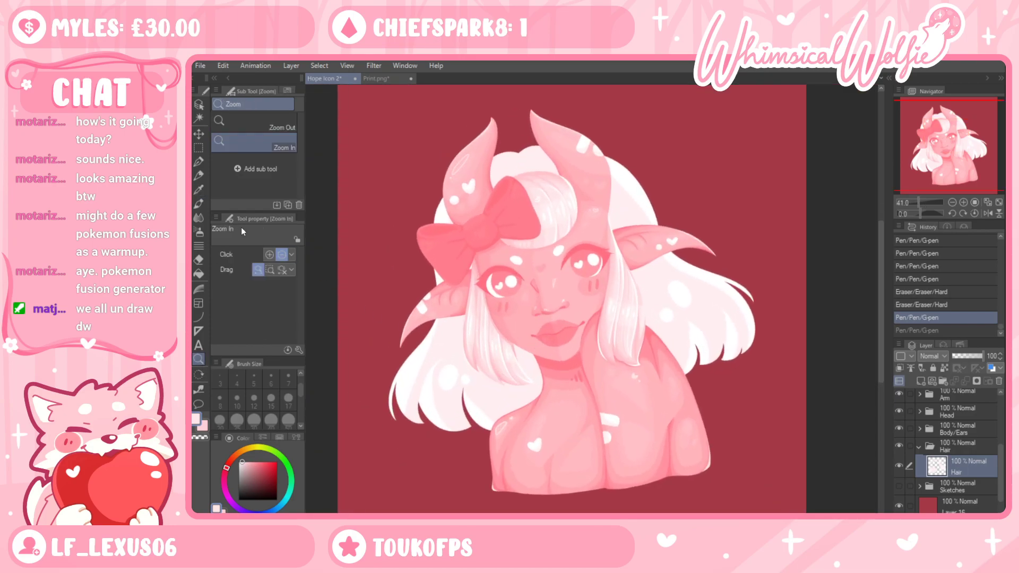
left_click(198, 161)
scroll(254, 403, "down", 3)
left_click(288, 426)
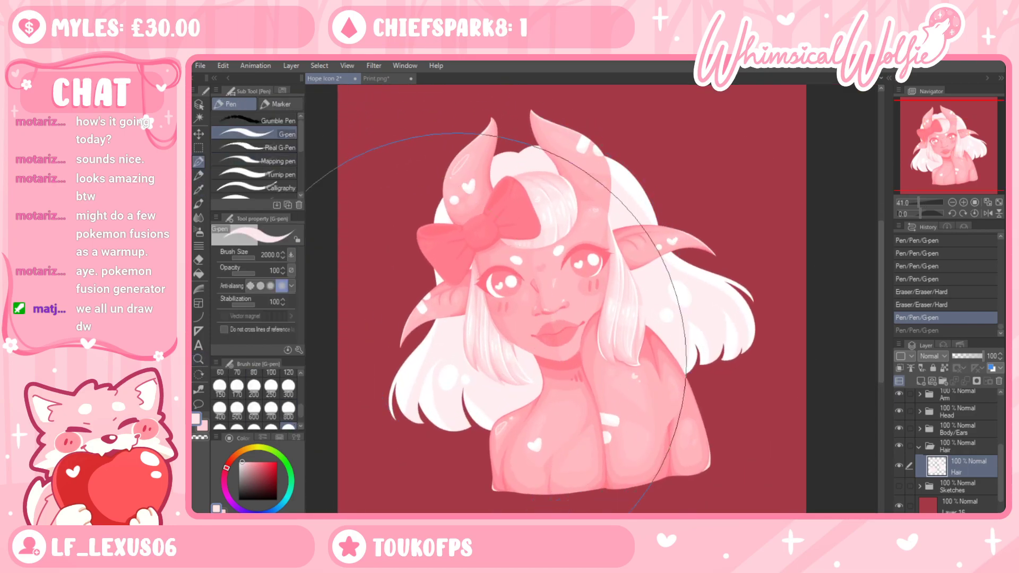
left_click_drag(467, 371, 491, 286)
left_click(943, 368)
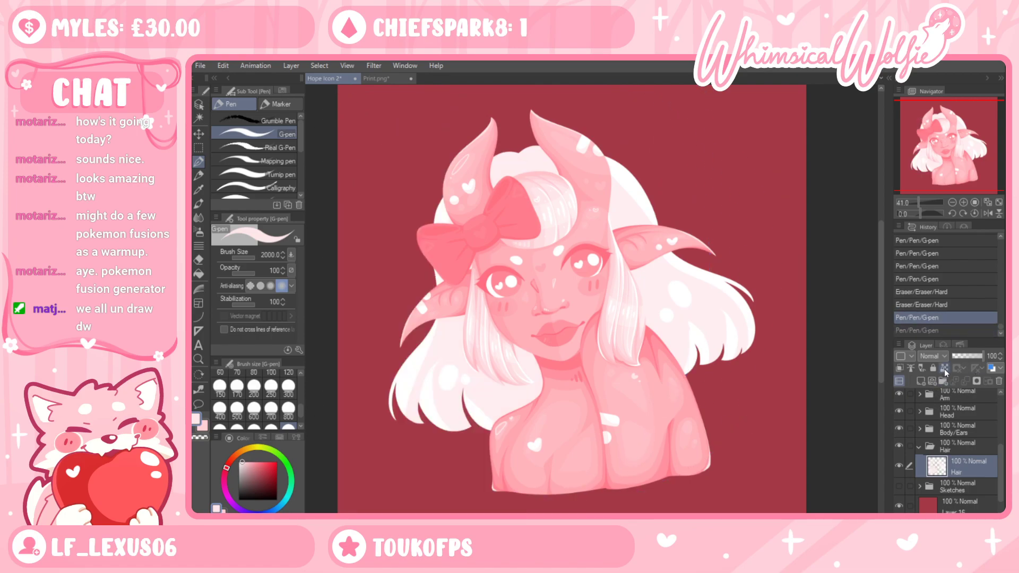
mouse_move(561, 180)
left_mouse_down()
mouse_move(648, 394)
mouse_move(548, 226)
mouse_move(632, 503)
left_mouse_up()
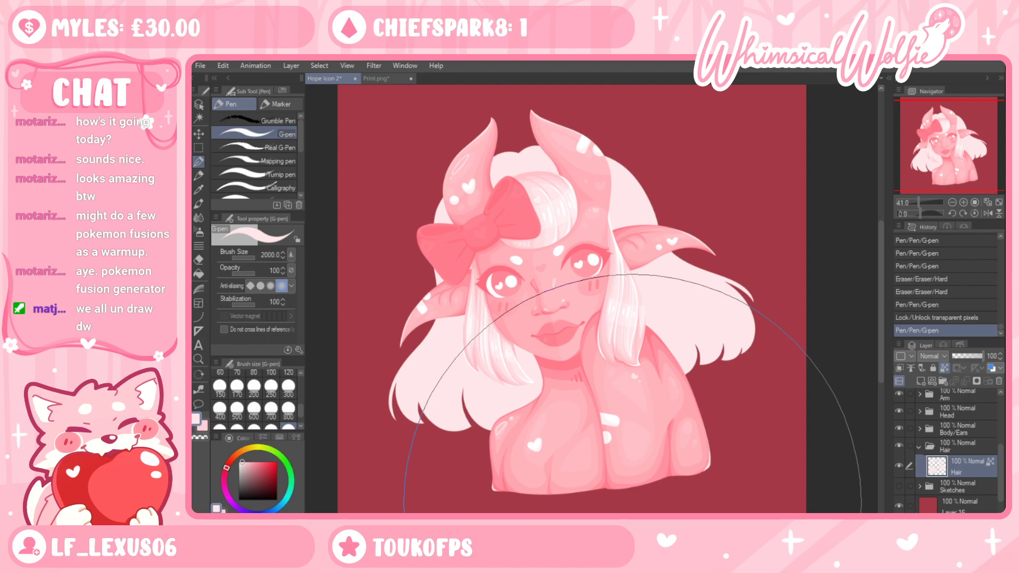
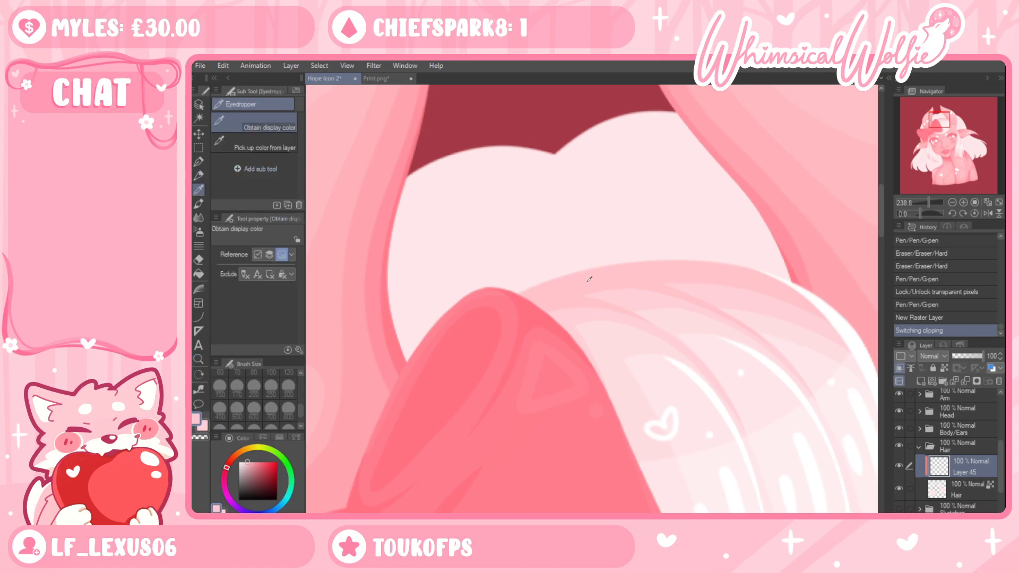
Look at the Print.png reference illustration and return to the Hope Icon 2 portrait with the G-pen ready
left_click(200, 162)
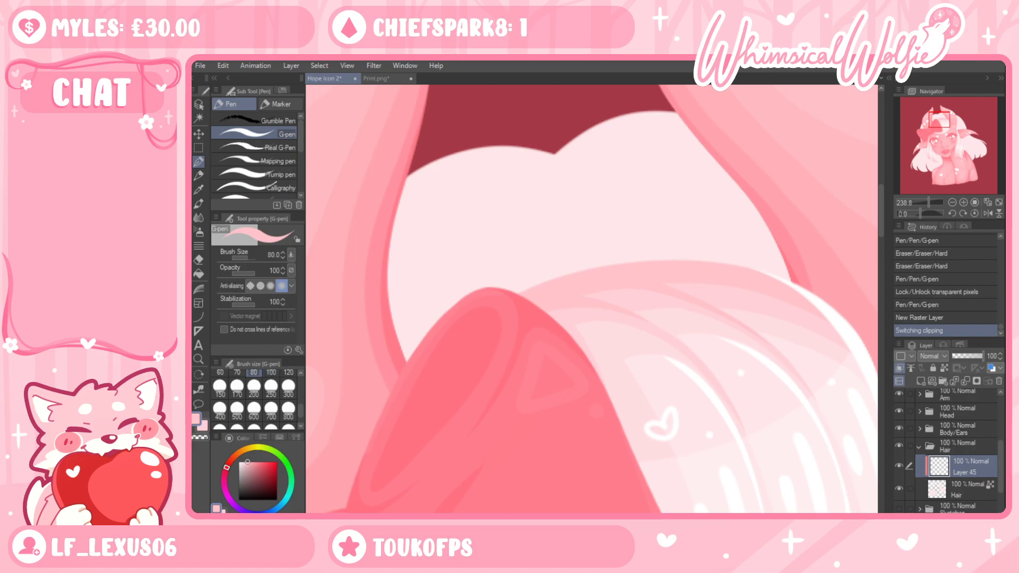
left_click(380, 78)
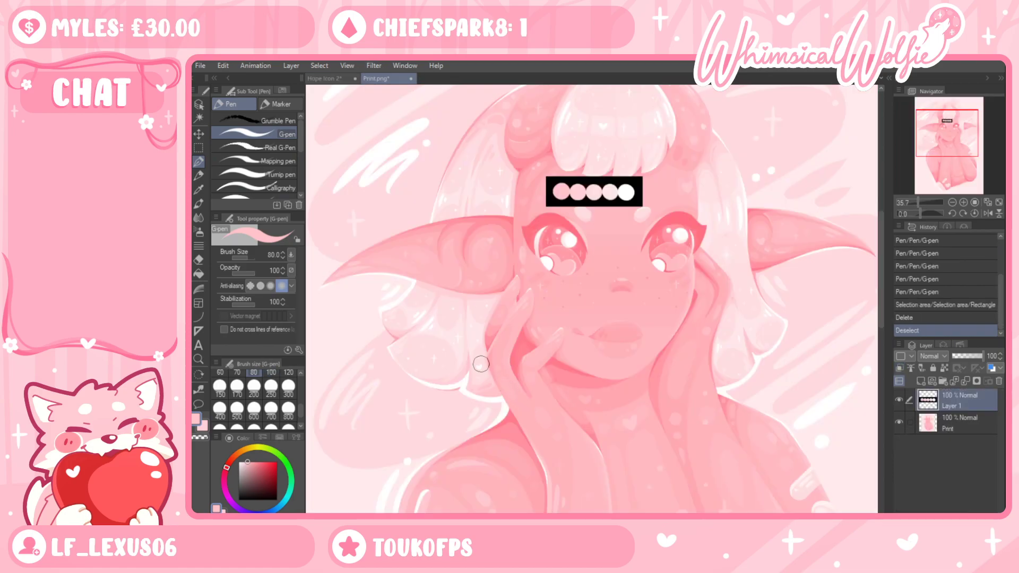
left_click(325, 78)
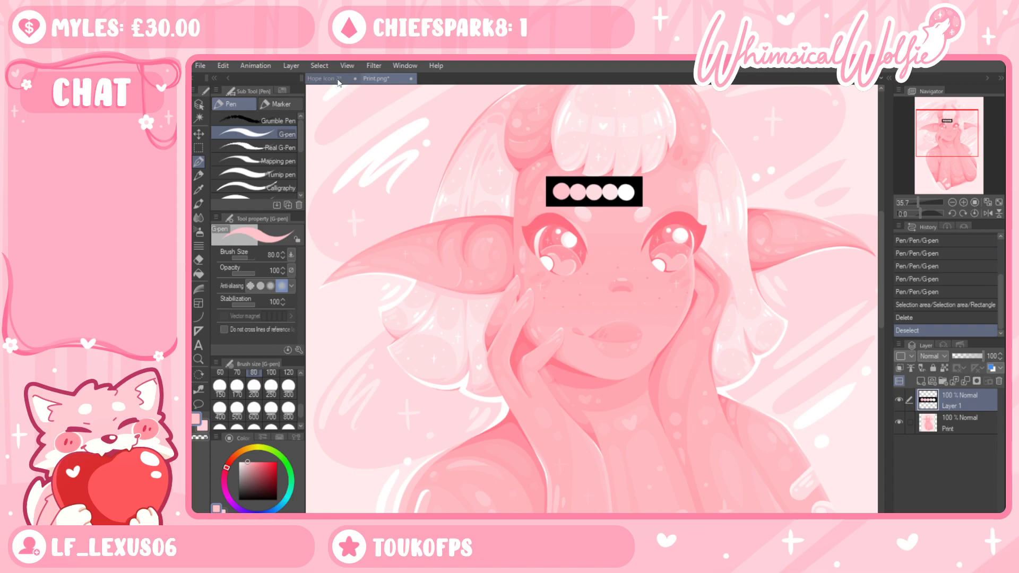
Shade the left edge of the back hair between the horns in light pink on Layer 45 with the size 17 G-pen
left_click(220, 373)
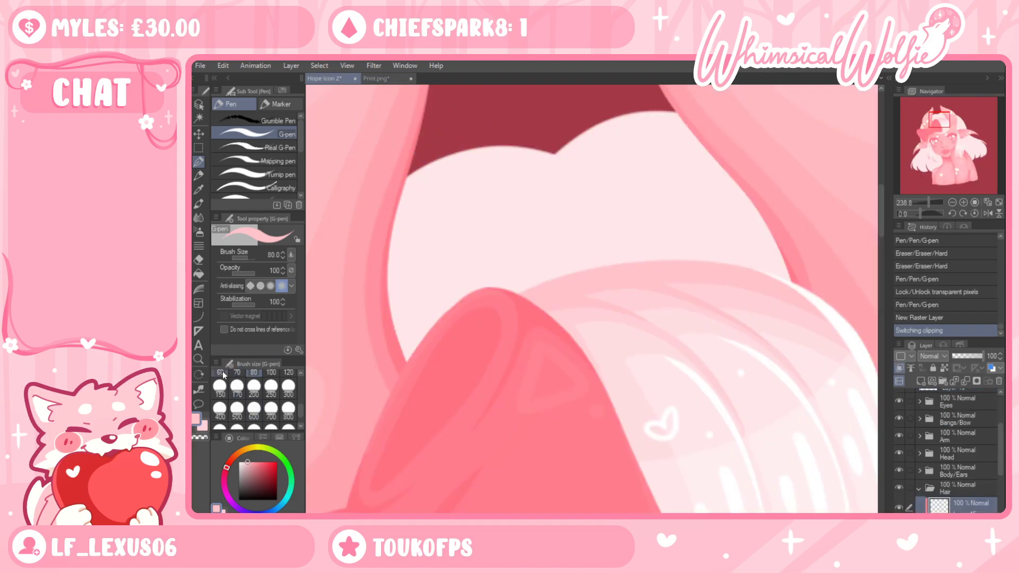
left_click_drag(403, 177, 432, 403)
scroll(299, 398, "up", 3)
left_click(271, 375)
key("ctrl+z")
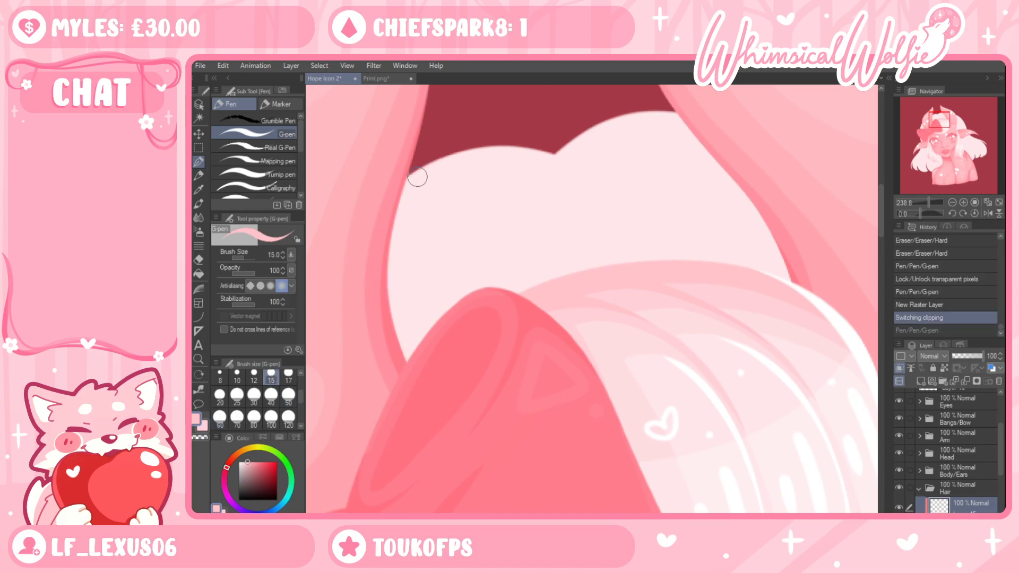
left_click_drag(409, 181, 393, 297)
left_click(288, 375)
key("ctrl+z")
mouse_move(422, 173)
left_mouse_down()
mouse_move(403, 230)
mouse_move(410, 352)
left_mouse_up()
left_click_drag(393, 258, 411, 357)
Shade the right edge of the back hair between the horns in light pink with the size 20 G-pen
left_click(220, 397)
left_click_drag(678, 113, 764, 262)
key("ctrl+z")
mouse_move(665, 104)
left_mouse_down()
mouse_move(729, 181)
mouse_move(764, 286)
left_mouse_up()
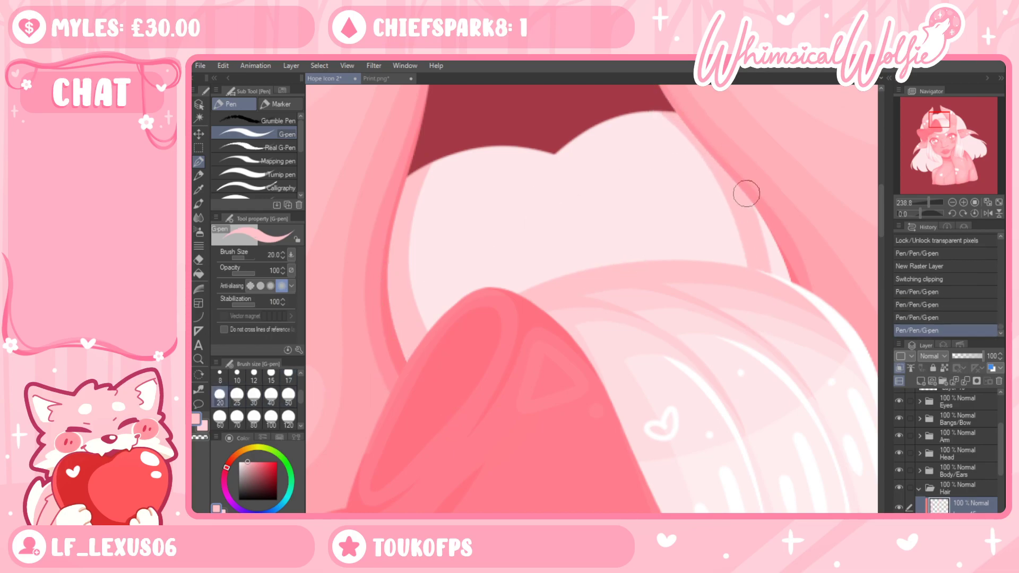
left_click_drag(743, 191, 785, 283)
Try size 20 G-pen strokes across the upper and lower edges of the back hair, and undo them
left_click_drag(405, 205, 517, 152)
key("ctrl+z")
key("ctrl+y")
key("ctrl+z")
mouse_move(402, 194)
left_mouse_down()
mouse_move(496, 151)
mouse_move(713, 109)
left_mouse_up()
key("ctrl+z")
left_click_drag(395, 195, 532, 157)
key("ctrl+z")
left_click_drag(419, 334, 557, 273)
key("ctrl+z")
Add a new raster layer in the Hair folder, clip it to the hair and place it above Layer 45
left_click_drag(999, 455, 941, 499)
left_click(920, 380)
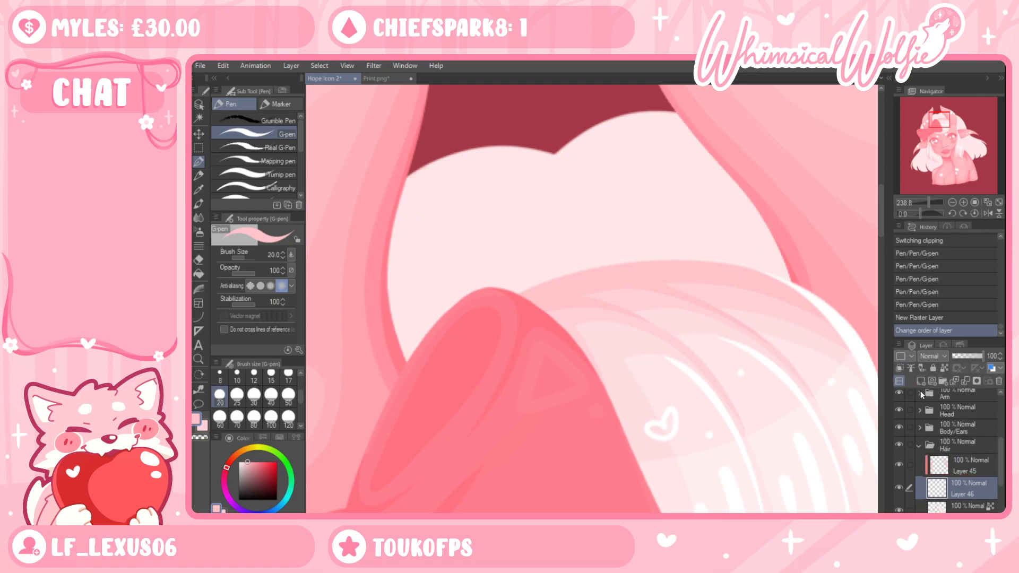
left_click(901, 368)
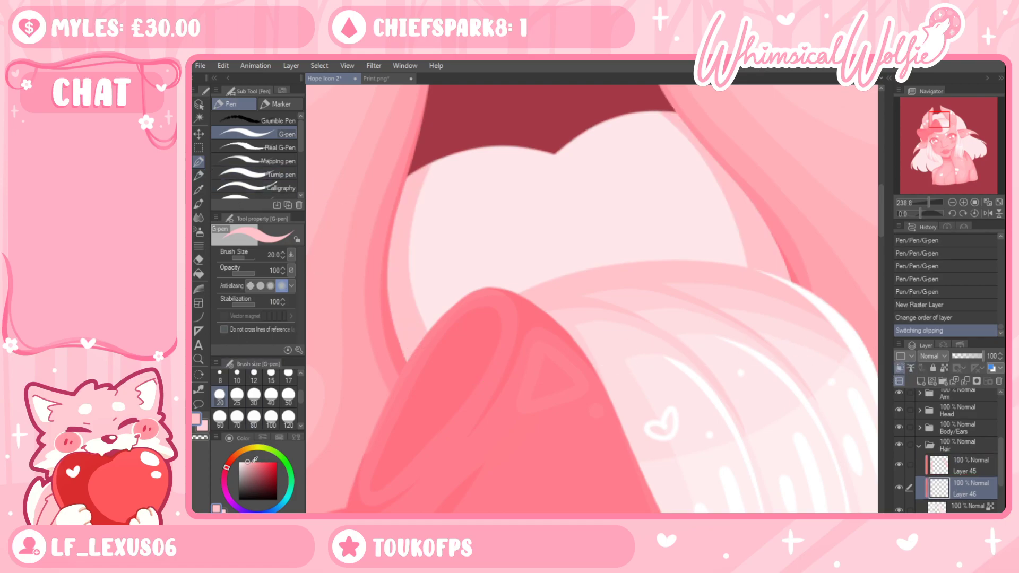
left_click(254, 395)
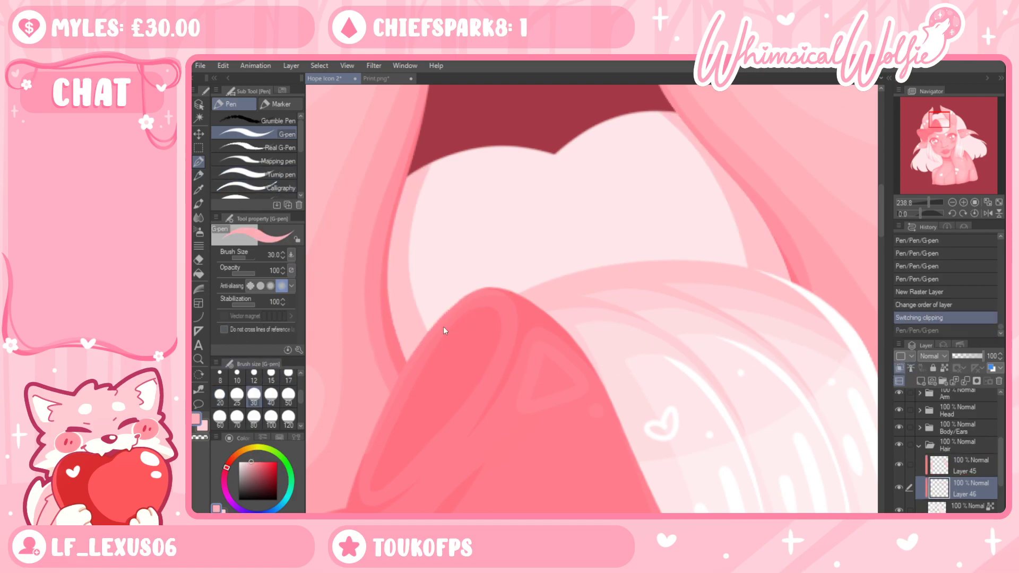
left_click_drag(971, 489, 973, 459)
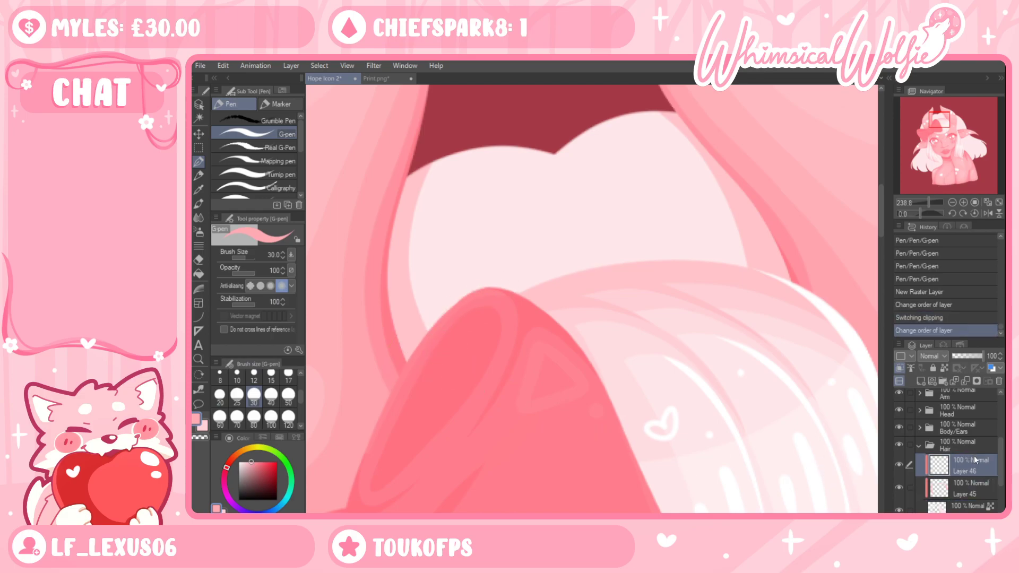
left_click(945, 368)
Paint a darker pink shadow on the back hair along the top of the bow and bangs with the size 30 G-pen
mouse_move(433, 325)
left_mouse_down()
mouse_move(401, 342)
mouse_move(428, 338)
left_mouse_up()
key("ctrl+z")
mouse_move(394, 370)
left_mouse_down()
mouse_move(438, 315)
mouse_move(498, 285)
left_mouse_up()
key("ctrl+z")
mouse_move(395, 371)
left_mouse_down()
mouse_move(466, 294)
mouse_move(550, 302)
mouse_move(566, 273)
mouse_move(597, 264)
left_mouse_up()
left_click_drag(520, 289, 769, 265)
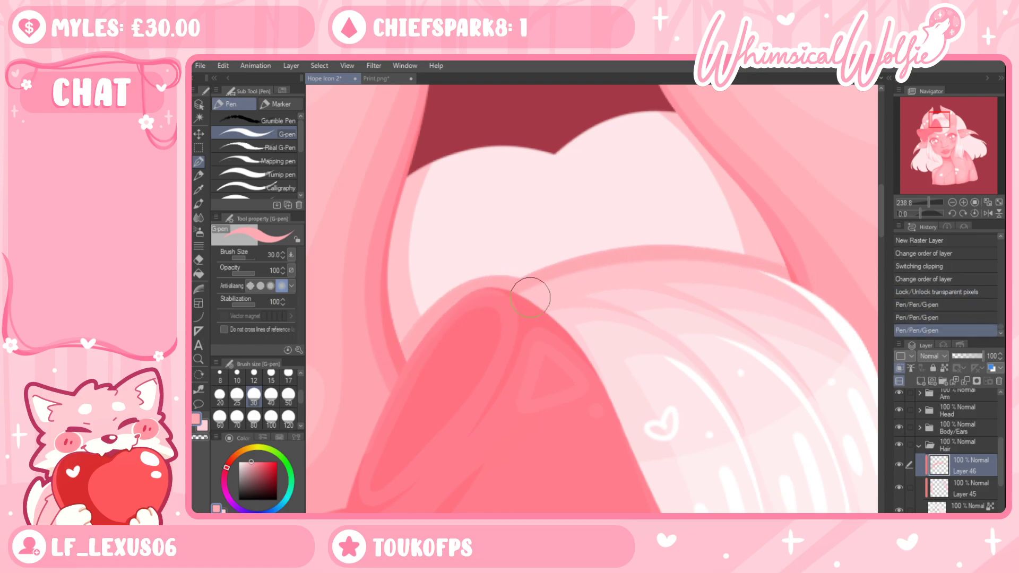
Add thin darker pink shadows along both horn-side edges of the back hair with the size 12 G-pen
left_click(253, 375)
mouse_move(395, 196)
left_mouse_down()
mouse_move(390, 320)
mouse_move(417, 348)
left_mouse_up()
mouse_move(391, 226)
left_mouse_down()
mouse_move(393, 303)
mouse_move(417, 349)
left_mouse_up()
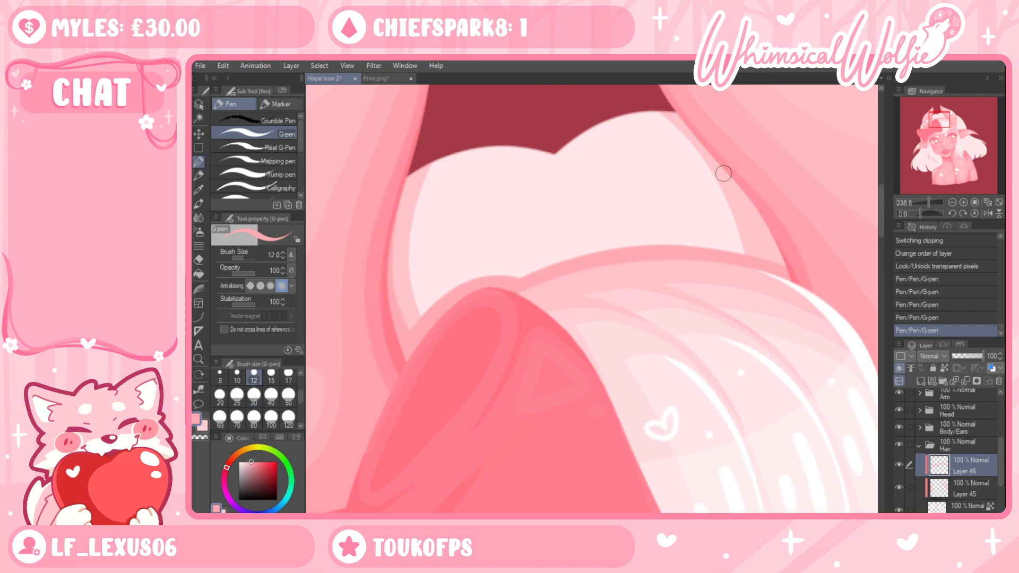
left_click_drag(755, 198, 774, 255)
key("ctrl+z")
left_click_drag(726, 158, 778, 268)
left_click_drag(777, 231, 786, 290)
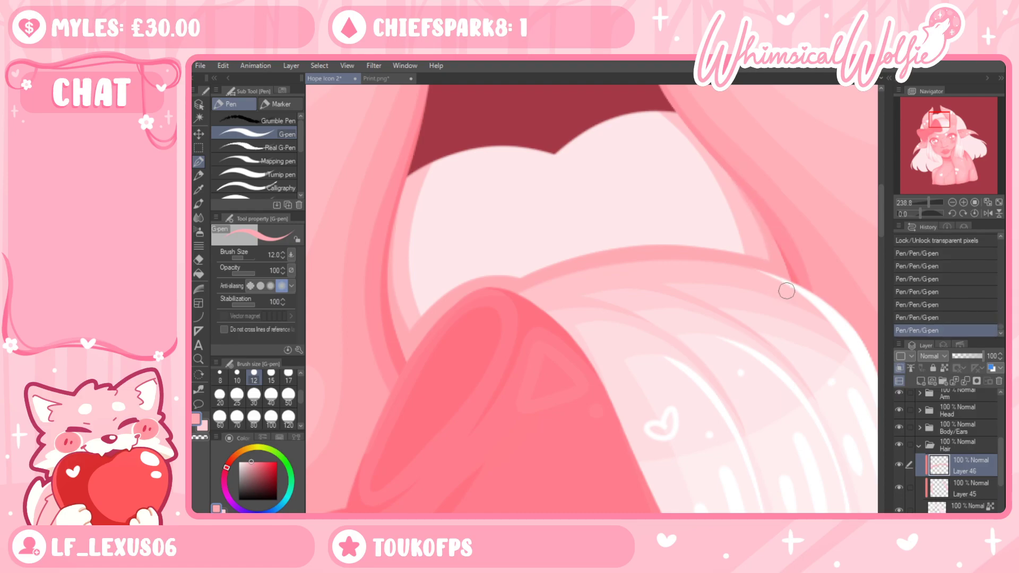
Try broad light pink shading across the lower back hair on Layer 45 with the size 30 G-pen
left_click(945, 482)
left_click(203, 426)
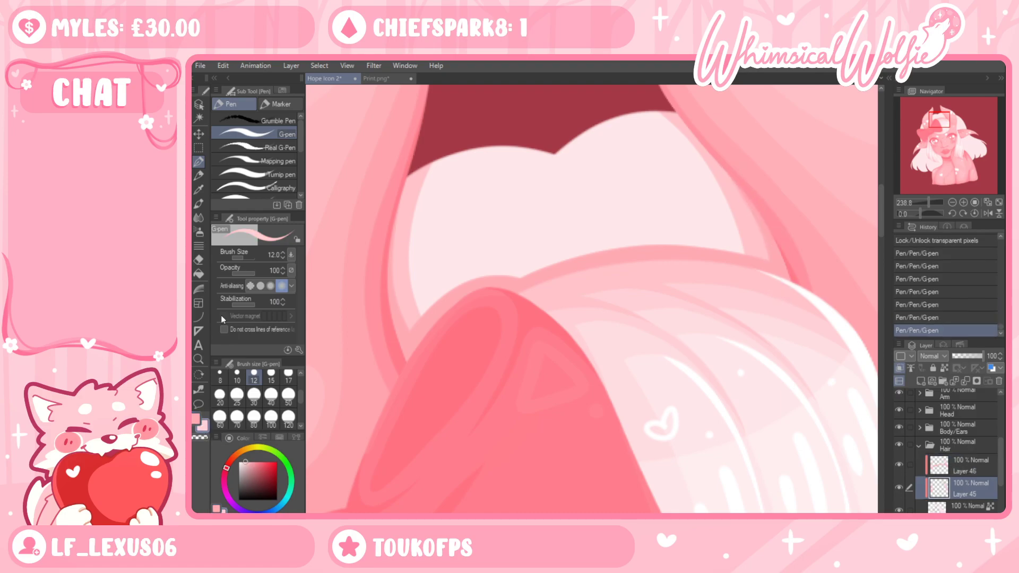
left_click(198, 189)
left_click(198, 162)
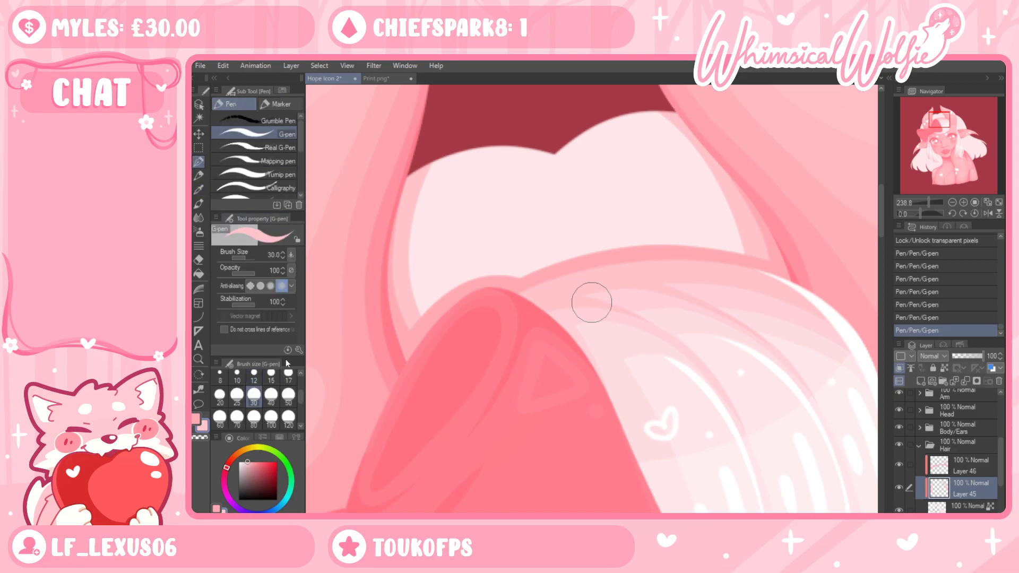
mouse_move(409, 244)
left_mouse_down()
mouse_move(510, 276)
mouse_move(536, 270)
left_mouse_up()
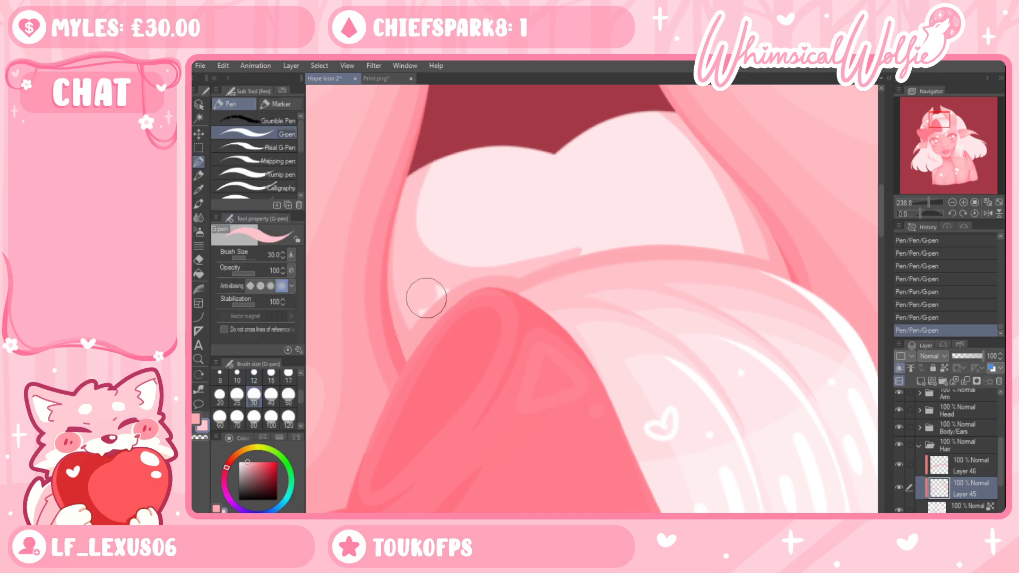
mouse_move(397, 235)
left_mouse_down()
mouse_move(467, 267)
mouse_move(647, 254)
mouse_move(764, 183)
left_mouse_up()
key("ctrl+z")
mouse_move(411, 252)
left_mouse_down()
mouse_move(464, 258)
mouse_move(644, 240)
mouse_move(734, 189)
left_mouse_up()
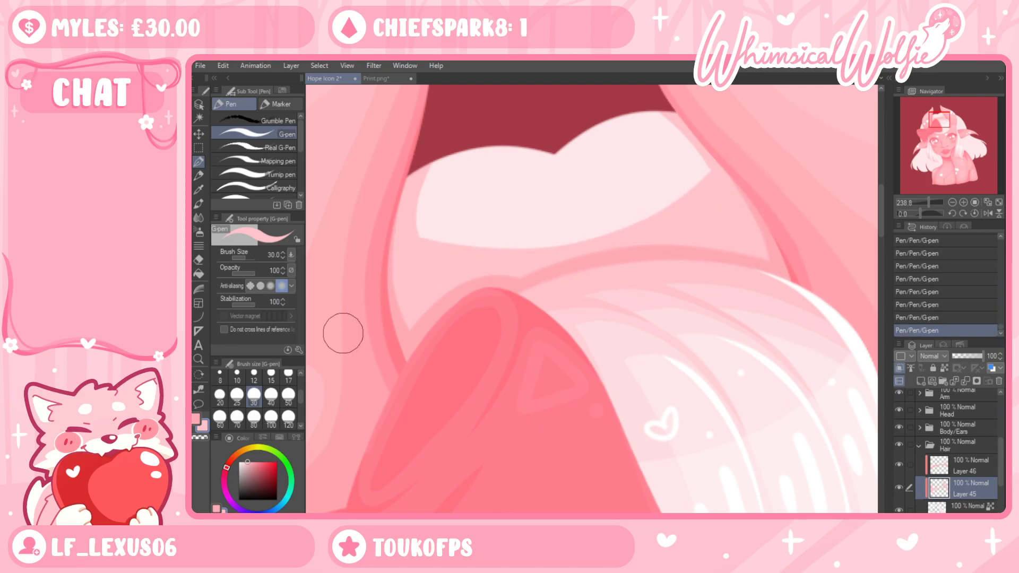
Review the back hair from a wider view and undo the broad light pink shading strokes between the horns
left_click(199, 359)
left_click_drag(586, 252, 641, 375)
scroll(621, 429, "up", 2)
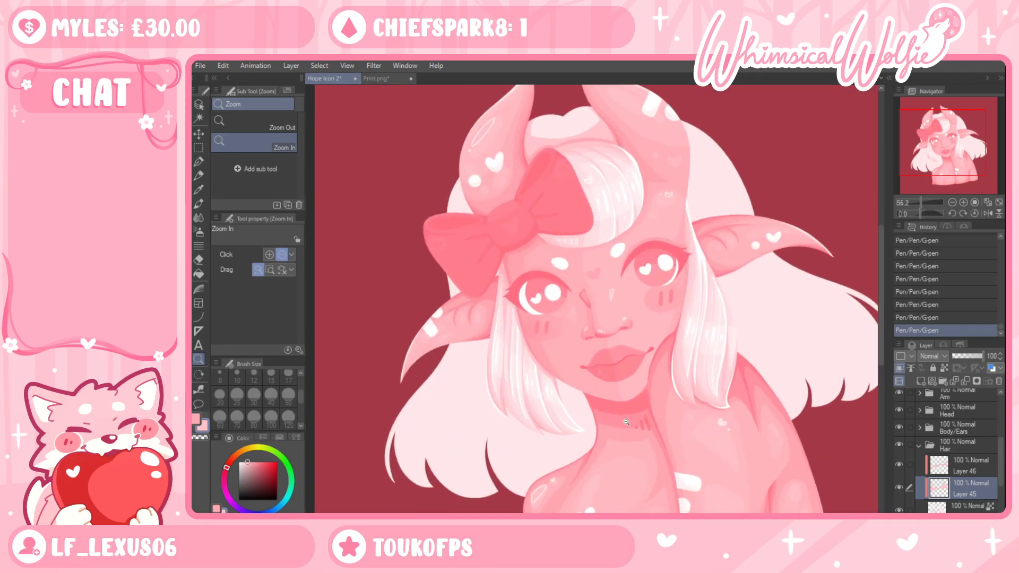
scroll(574, 123, "up", 5)
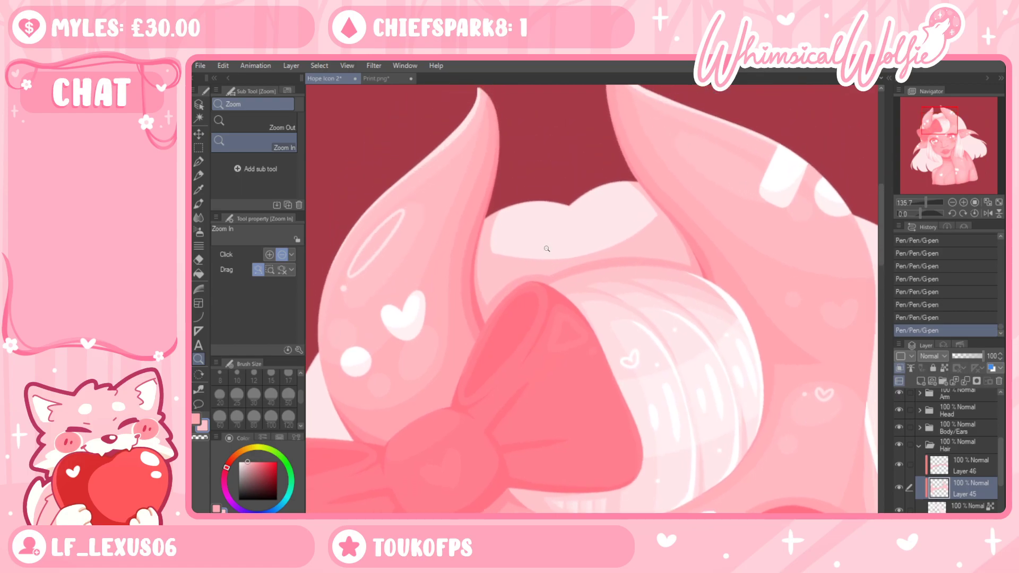
key("ctrl+z")
key("ctrl+z")
key("ctrl+z")
key("ctrl+z")
key("ctrl+z")
key("ctrl+z")
key("ctrl+z")
key("ctrl+z")
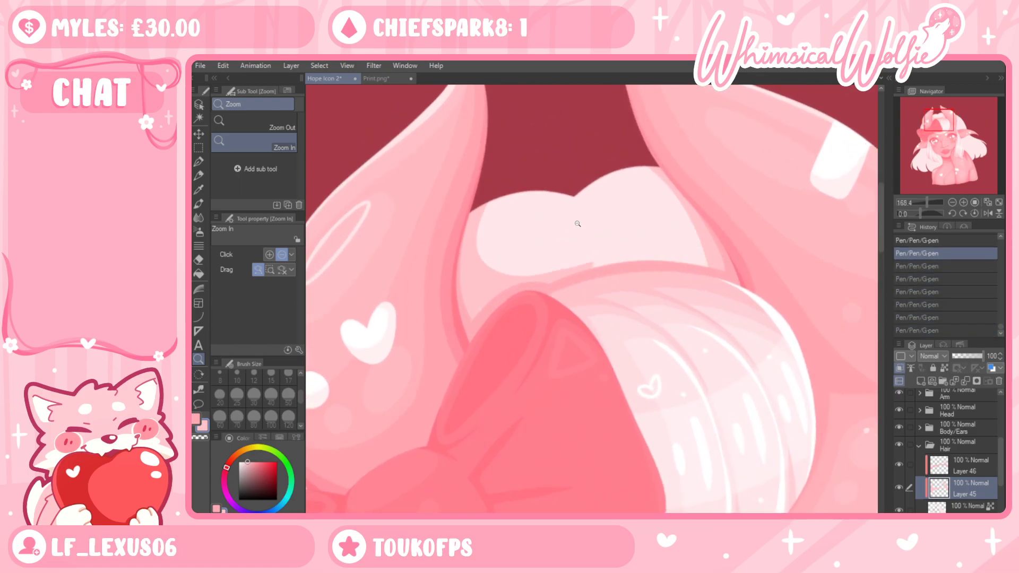
Trim the light pink shading along both sides of the back hair on Layer 45 with the size 17 Hard eraser
left_click_drag(556, 235, 553, 225)
key("e")
mouse_move(461, 312)
left_mouse_down()
mouse_move(454, 263)
mouse_move(470, 207)
left_mouse_up()
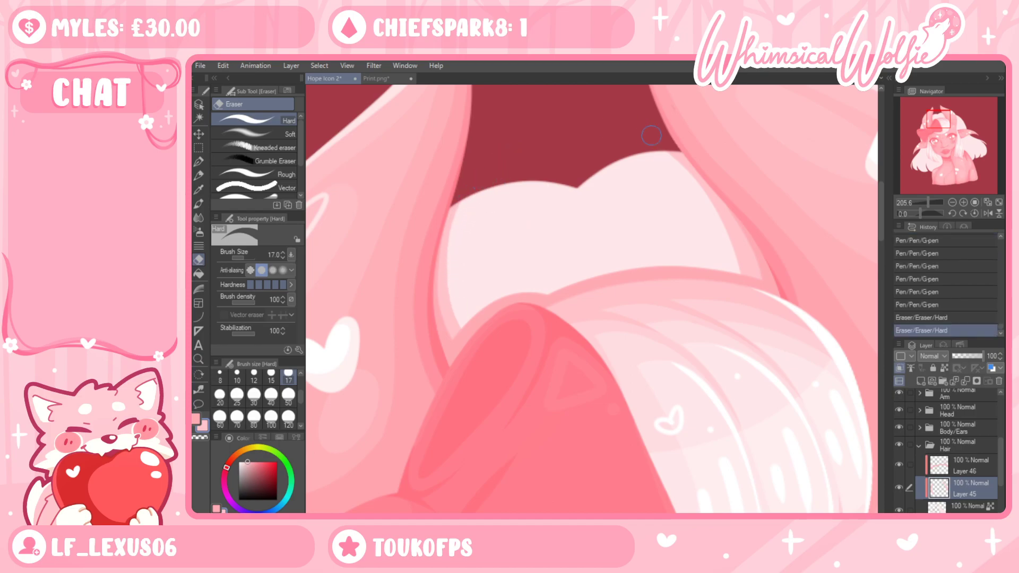
key("ctrl+z")
key("ctrl+y")
mouse_move(470, 198)
left_mouse_down()
mouse_move(514, 147)
mouse_move(725, 177)
left_mouse_up()
left_click_drag(664, 146, 741, 302)
key("ctrl+z")
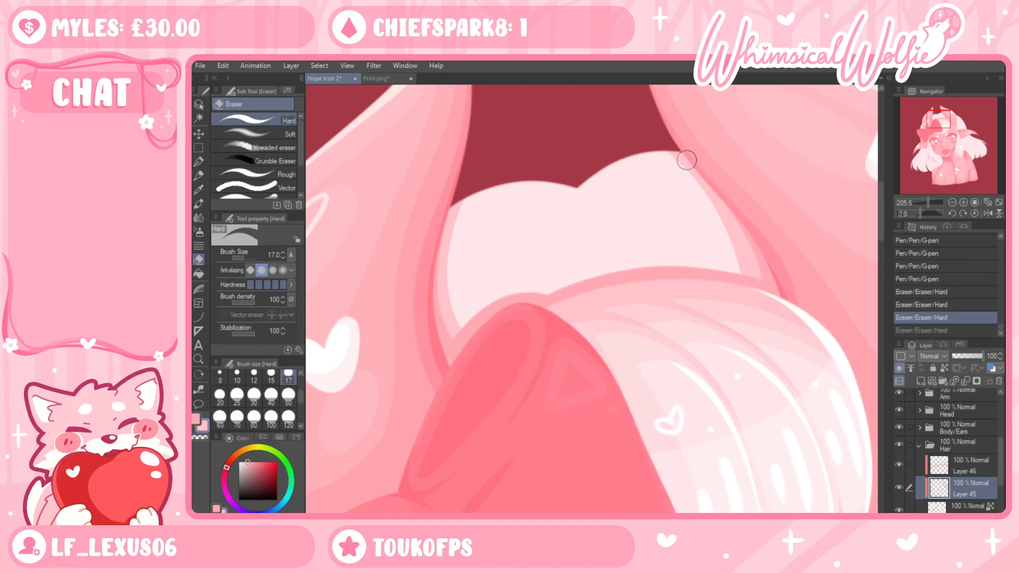
mouse_move(744, 249)
left_mouse_down()
mouse_move(734, 253)
mouse_move(665, 114)
left_mouse_up()
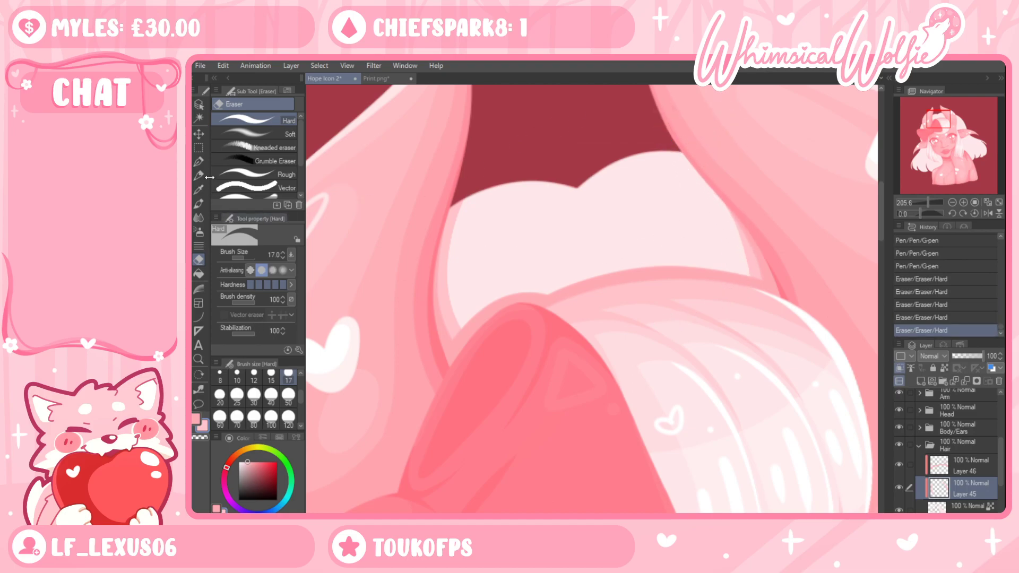
Repaint the light pink shading along the right edge of the back hair with the size 12 G-pen
left_click(199, 162)
left_click(259, 376)
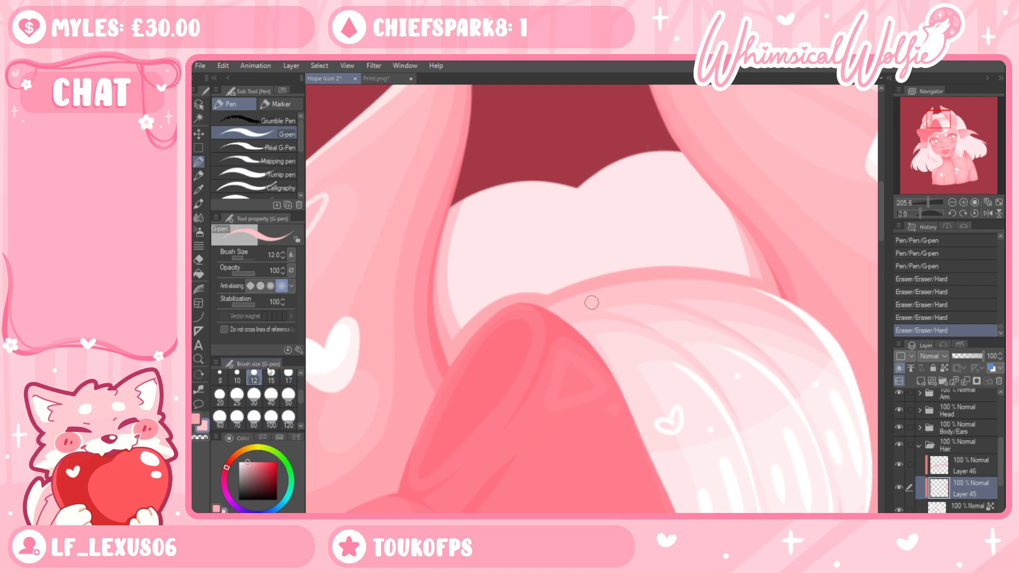
left_click(684, 162)
key("ctrl+z")
mouse_move(674, 139)
left_mouse_down()
mouse_move(730, 214)
mouse_move(749, 303)
left_mouse_up()
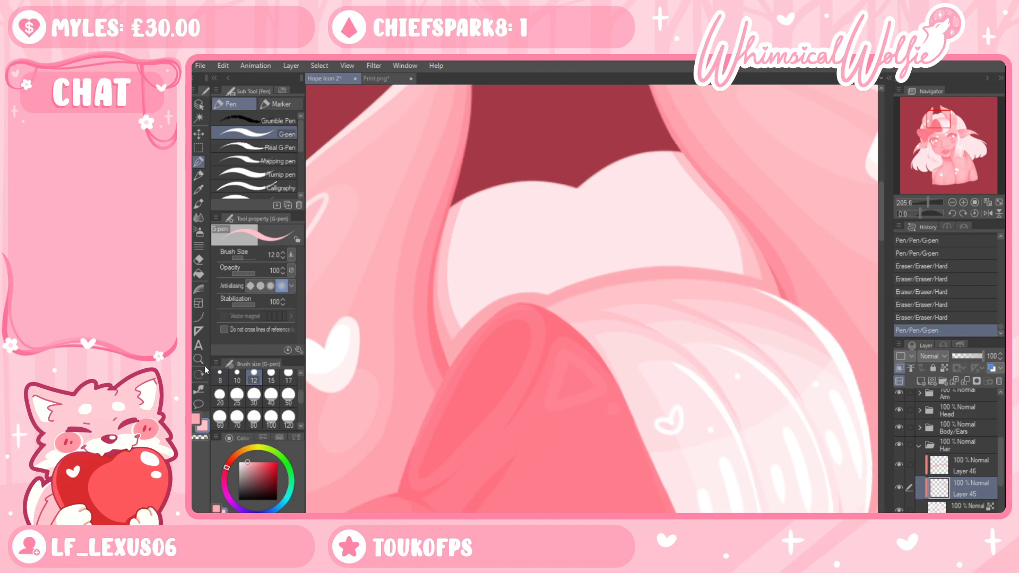
Paint a light pink centre parting strand down the back hair between the horns on Layer 45 with the size 12 G-pen
left_click(624, 228, "ctrl")
left_click_drag(561, 173, 576, 247)
key("ctrl+z")
left_click_drag(561, 171, 582, 297)
key("ctrl+z")
mouse_move(561, 171)
left_mouse_down()
mouse_move(586, 302)
mouse_move(563, 200)
mouse_move(585, 293)
left_mouse_up()
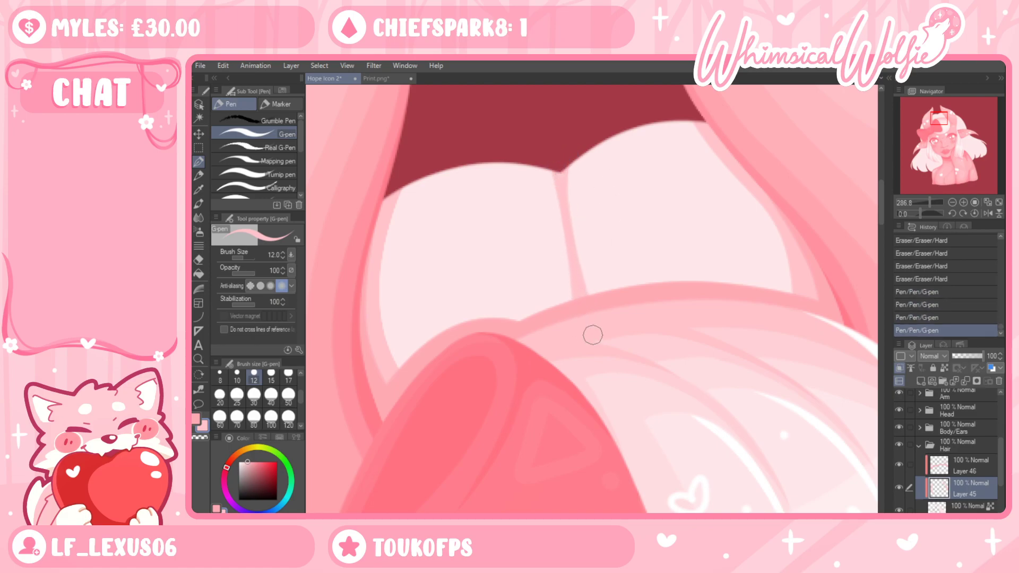
left_click_drag(566, 168, 577, 164)
Set the G-pen size to 8 and paint curved light pink strands from the parting across the right back-hair section
left_click_drag(567, 206, 596, 155)
key("ctrl+z")
left_click_drag(568, 224, 589, 172)
key("ctrl+z")
mouse_move(569, 223)
left_mouse_down()
mouse_move(576, 196)
mouse_move(717, 152)
left_mouse_up()
left_click(220, 377)
key("ctrl+z")
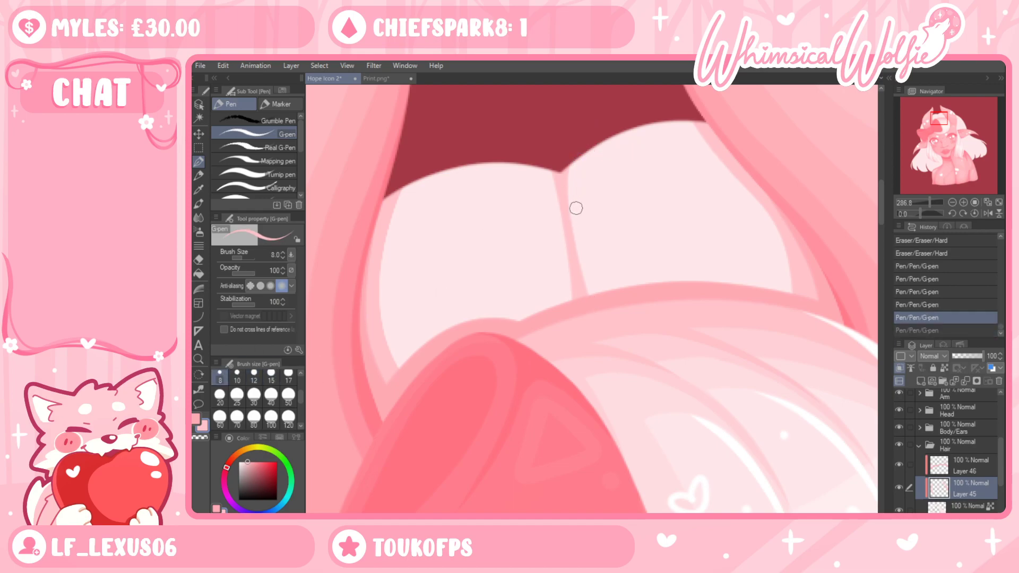
mouse_move(570, 210)
left_mouse_down()
mouse_move(599, 169)
mouse_move(655, 147)
mouse_move(743, 152)
left_mouse_up()
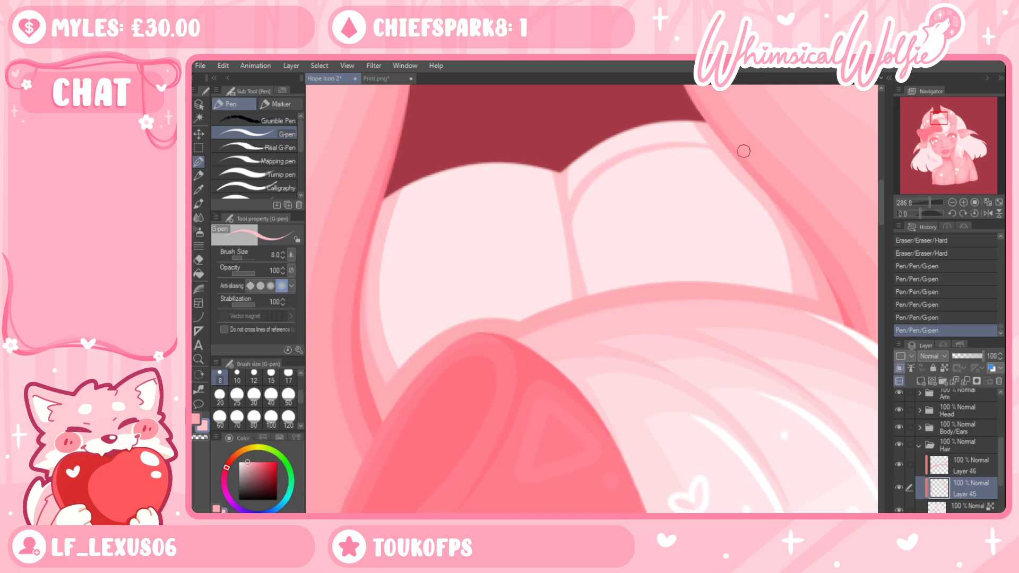
mouse_move(578, 269)
left_mouse_down()
mouse_move(623, 229)
mouse_move(709, 220)
mouse_move(783, 247)
left_mouse_up()
key("ctrl+z")
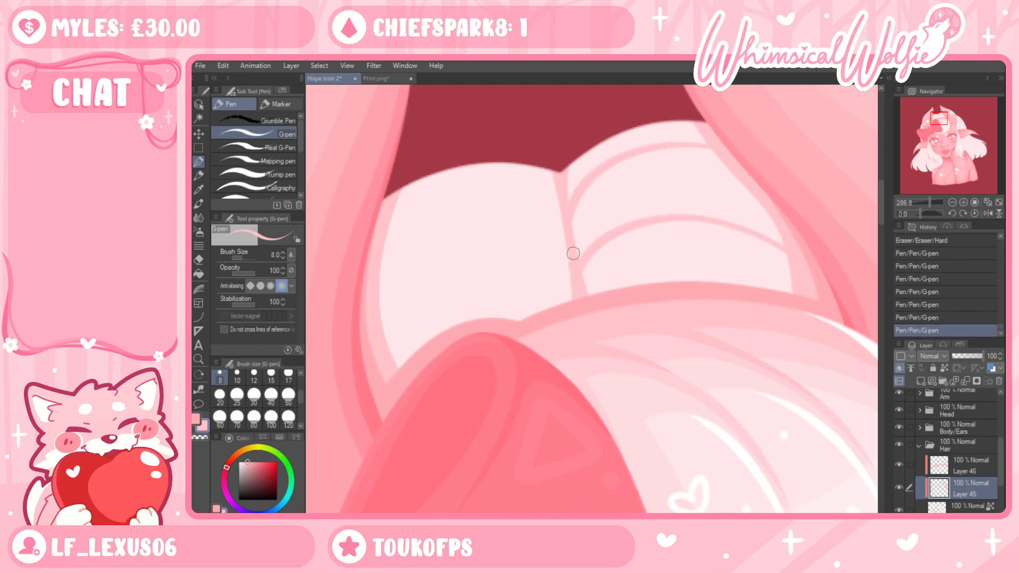
key("ctrl+z")
Paint curved strands across the left back-hair section and short branching strands on both sides of the parting
mouse_move(558, 282)
left_mouse_down()
mouse_move(542, 262)
mouse_move(478, 266)
mouse_move(421, 293)
mouse_move(387, 345)
left_mouse_up()
mouse_move(568, 214)
left_mouse_down()
mouse_move(532, 200)
mouse_move(404, 243)
mouse_move(380, 271)
left_mouse_up()
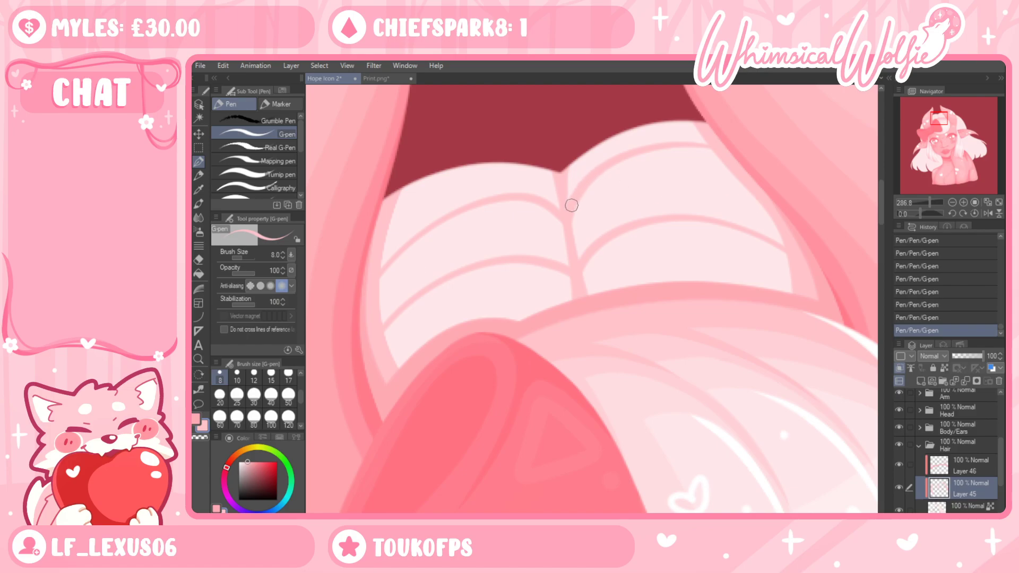
key("ctrl+z")
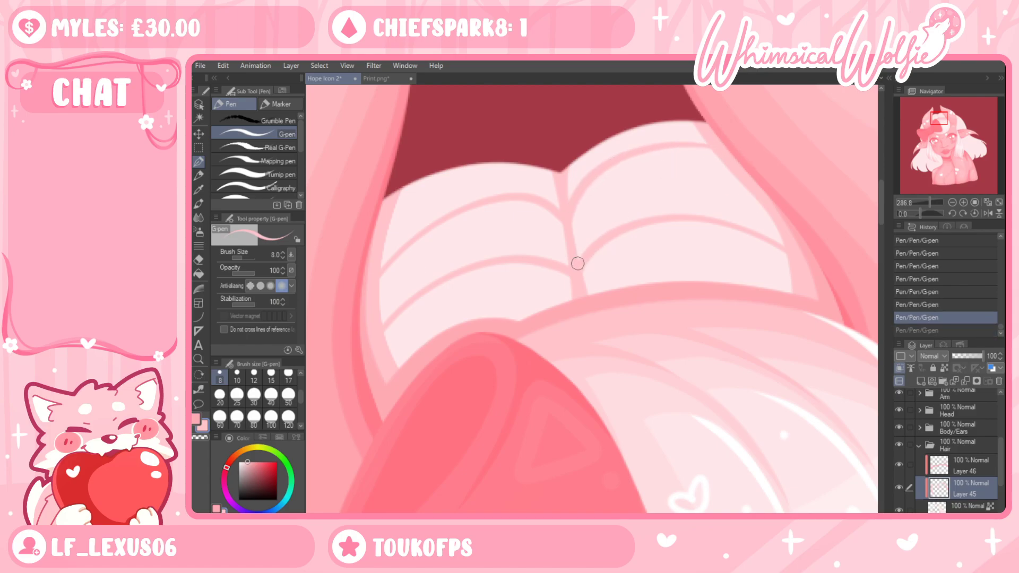
mouse_move(579, 256)
left_mouse_down()
mouse_move(604, 221)
mouse_move(670, 215)
left_mouse_up()
key("ctrl+z")
mouse_move(579, 257)
left_mouse_down()
mouse_move(649, 214)
mouse_move(676, 218)
left_mouse_up()
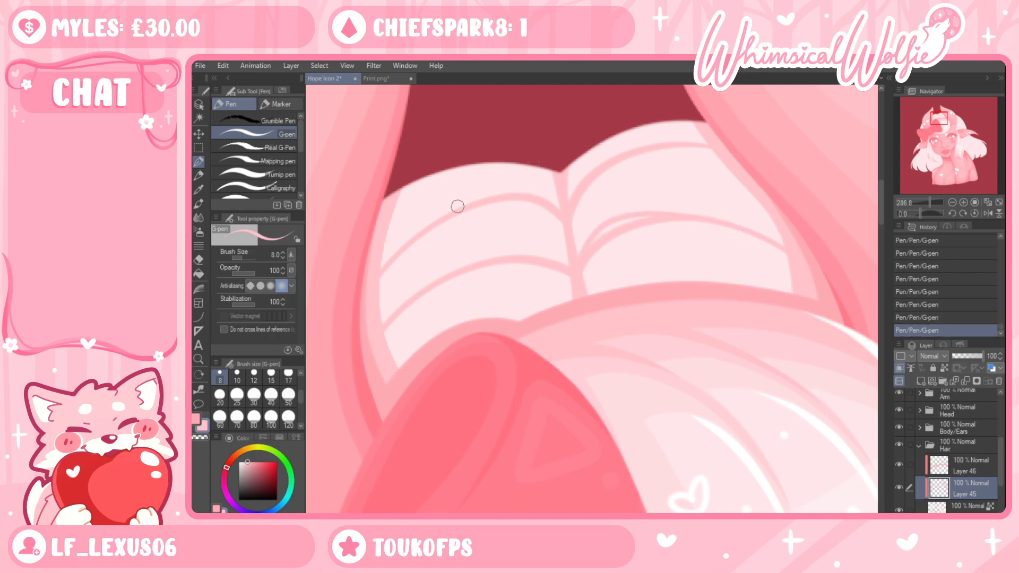
key("ctrl+z")
mouse_move(420, 233)
left_mouse_down()
mouse_move(471, 200)
mouse_move(424, 228)
mouse_move(524, 187)
mouse_move(560, 198)
left_mouse_up()
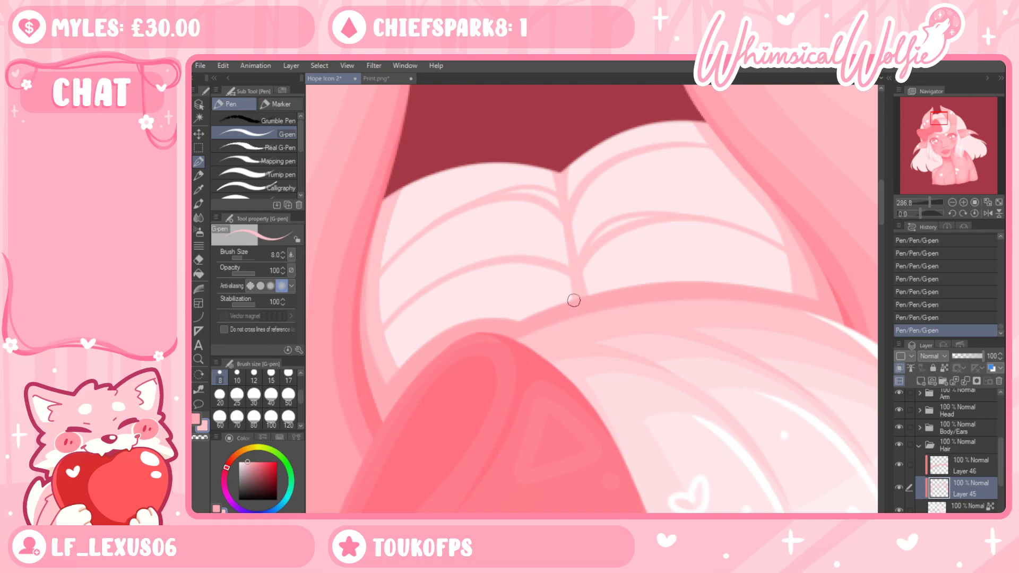
Try to paint a light pink strand along the lower edge of the left back-hair section beside the bow
key("ctrl+z")
mouse_move(398, 367)
left_mouse_down()
mouse_move(468, 311)
mouse_move(569, 295)
mouse_move(414, 348)
mouse_move(400, 365)
left_mouse_up()
key("ctrl+z")
key("ctrl+z")
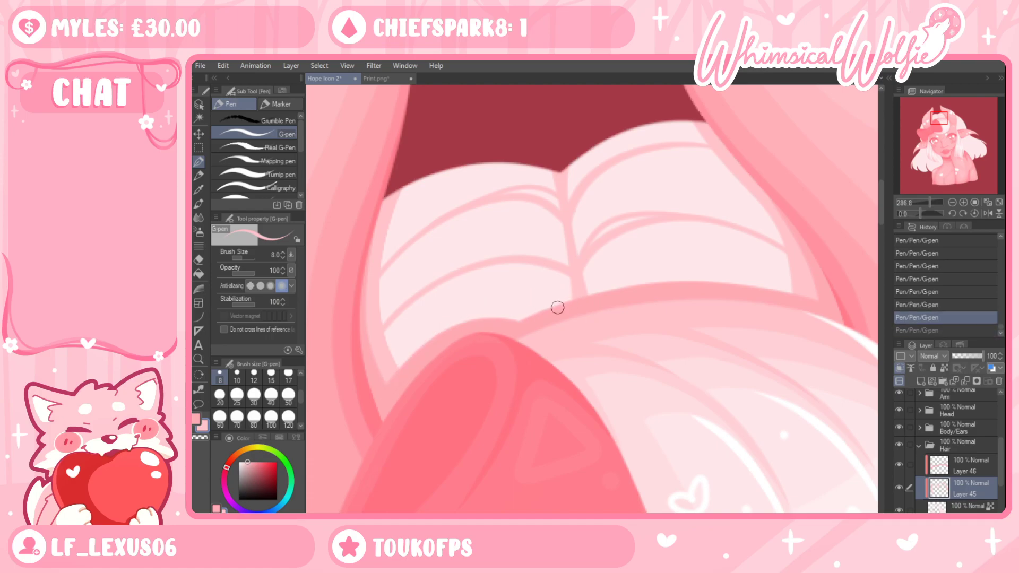
mouse_move(550, 297)
left_mouse_down()
mouse_move(460, 322)
mouse_move(389, 388)
left_mouse_up()
key("ctrl+z")
mouse_move(583, 299)
left_mouse_down()
mouse_move(485, 300)
mouse_move(387, 383)
left_mouse_up()
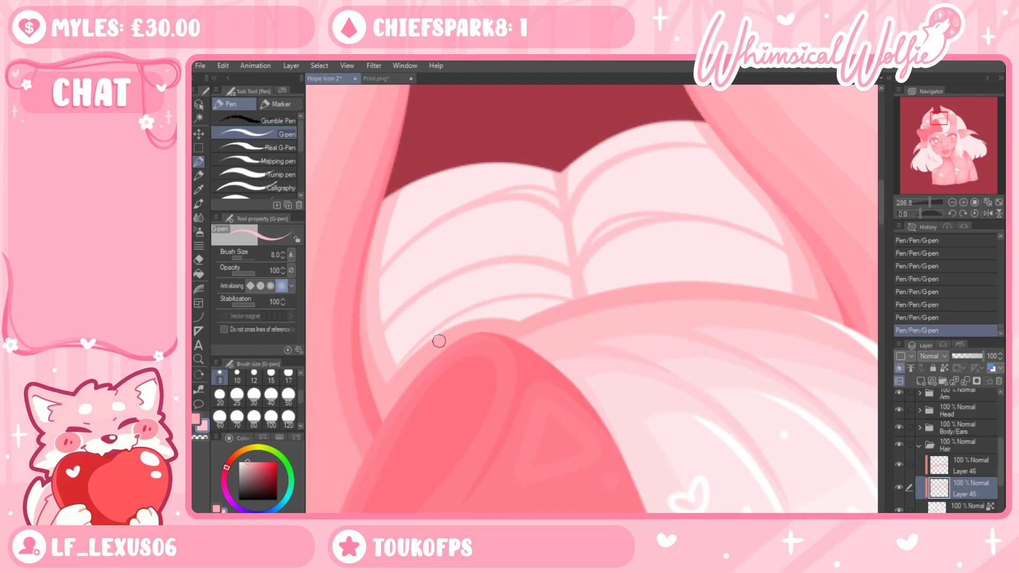
key("ctrl+z")
key("ctrl+z")
Paint thin light pink strands along the upper outer edges of the back hair on Layer 45
mouse_move(383, 229)
left_mouse_down()
mouse_move(436, 186)
mouse_move(498, 165)
left_mouse_up()
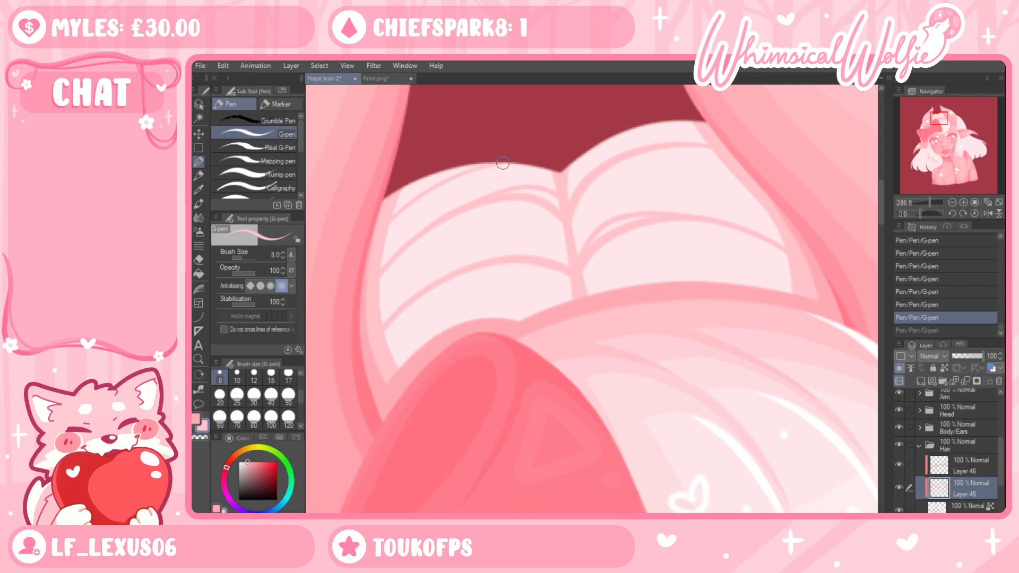
key("ctrl+z")
left_click_drag(370, 260, 502, 163)
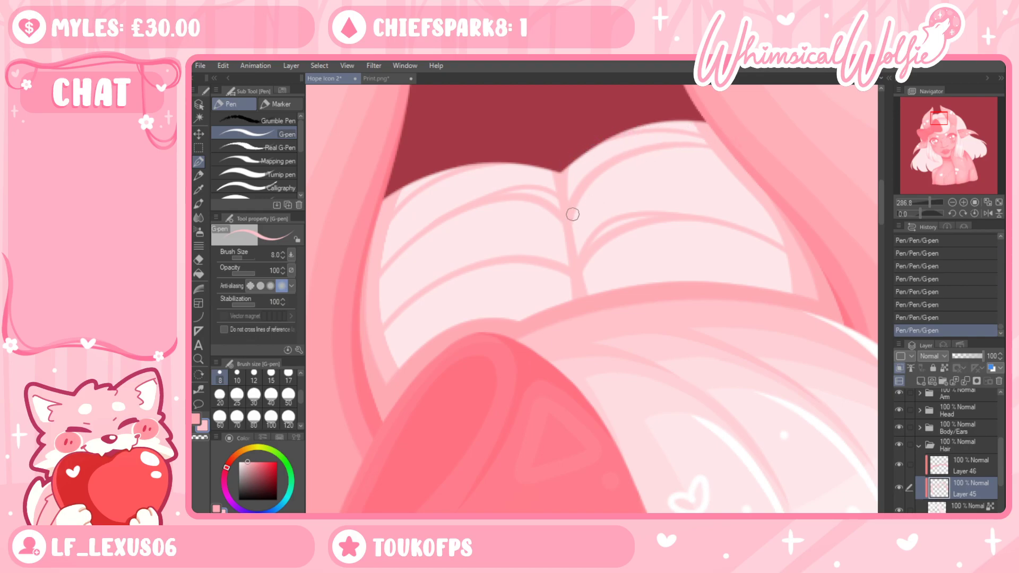
key("ctrl+z")
key("ctrl+y")
key("ctrl+z")
Try an additional curved strand from the parting across the middle of the right back-hair section
mouse_move(571, 240)
left_mouse_down()
mouse_move(700, 182)
mouse_move(753, 199)
left_mouse_up()
key("ctrl+z")
mouse_move(568, 248)
left_mouse_down()
mouse_move(677, 179)
mouse_move(753, 205)
left_mouse_up()
key("ctrl+z")
mouse_move(566, 250)
left_mouse_down()
mouse_move(582, 216)
mouse_move(665, 181)
mouse_move(775, 217)
left_mouse_up()
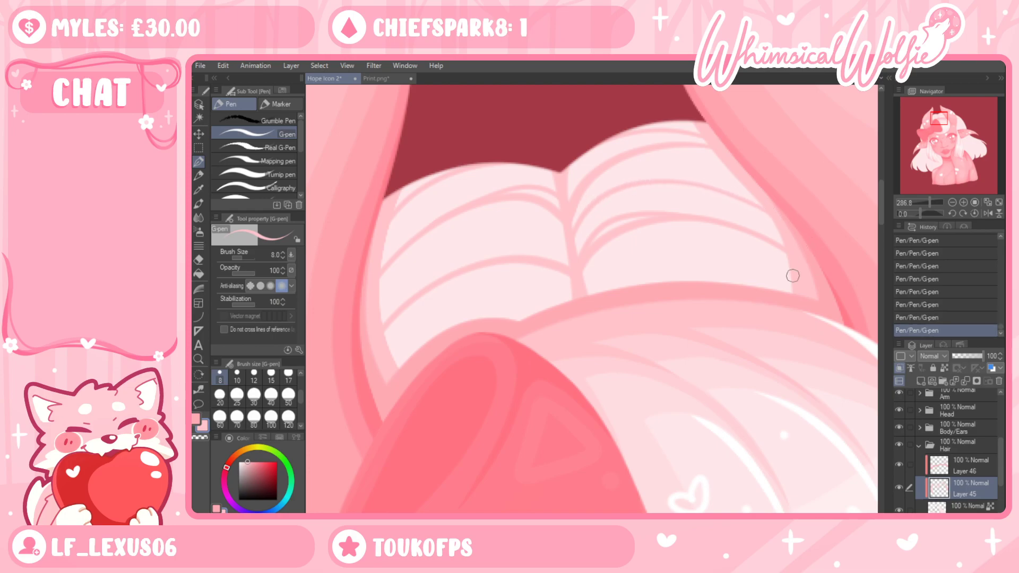
left_click(198, 359)
key("ctrl+z")
Unlock transparent pixels on the base hair layer below Layer 45 and sample its pale pink as the G-pen colour
left_click_drag(598, 245, 501, 256)
left_click_drag(671, 361, 642, 361)
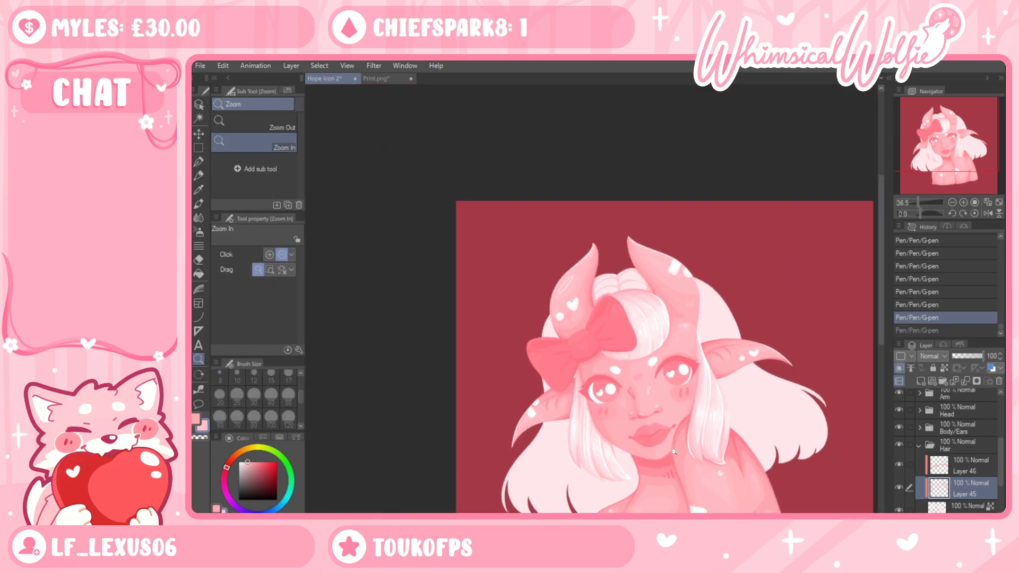
left_click_drag(663, 466, 690, 466)
scroll(594, 166, "up", 8)
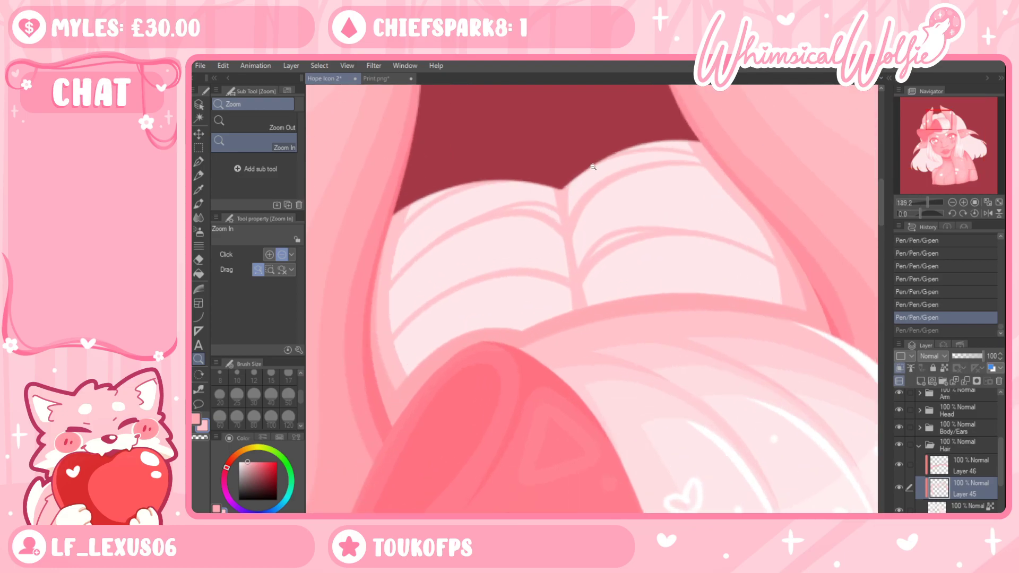
left_click(965, 508)
left_click(944, 368)
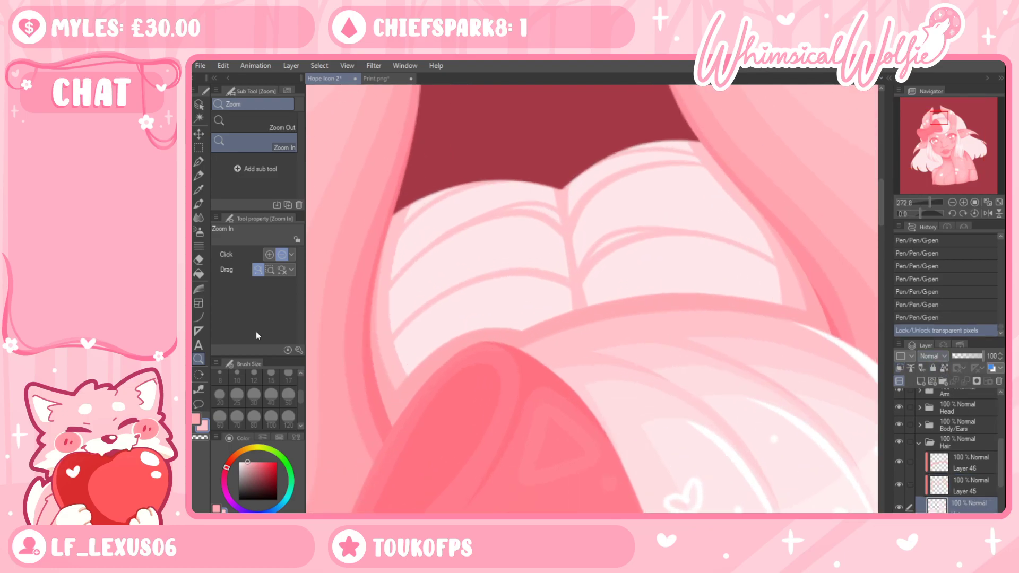
left_click(200, 191)
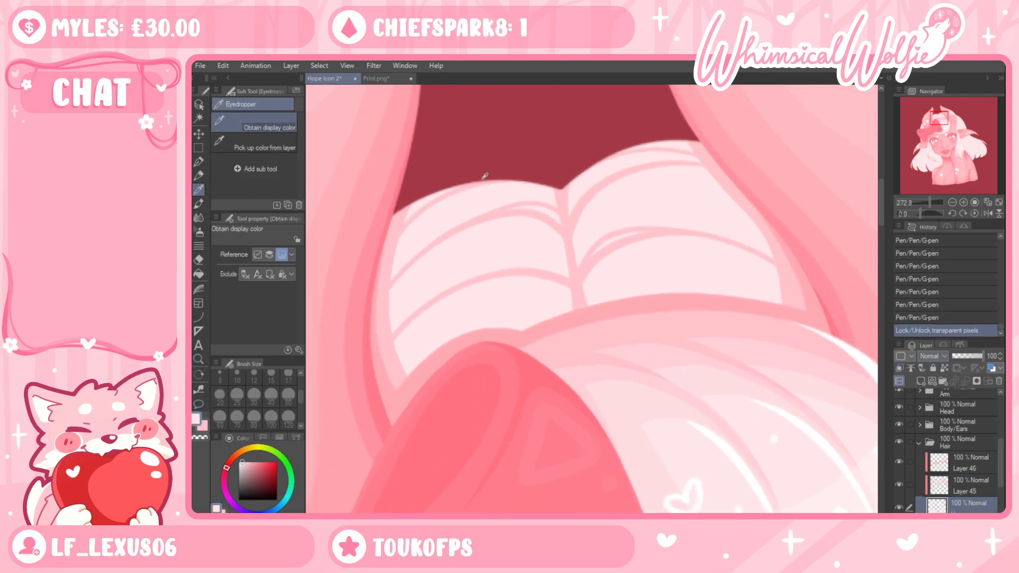
left_click(200, 161)
Try pale flyaway strands above the top edge of the right back-hair section with the size 8 G-pen
left_click_drag(570, 196, 594, 144)
key("ctrl+z")
key("ctrl+z")
mouse_move(569, 205)
left_mouse_down()
mouse_move(586, 162)
mouse_move(615, 137)
mouse_move(673, 128)
left_mouse_up()
key("ctrl+z")
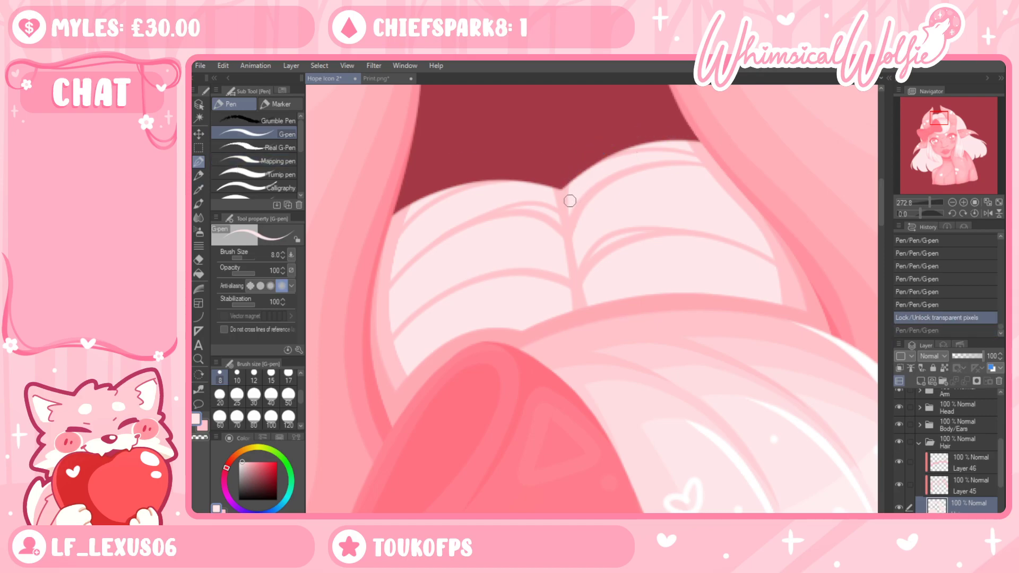
mouse_move(568, 208)
left_mouse_down()
mouse_move(605, 149)
mouse_move(658, 143)
left_mouse_up()
left_click_drag(590, 156, 684, 139)
key("ctrl+z")
key("ctrl+z")
key("ctrl+z")
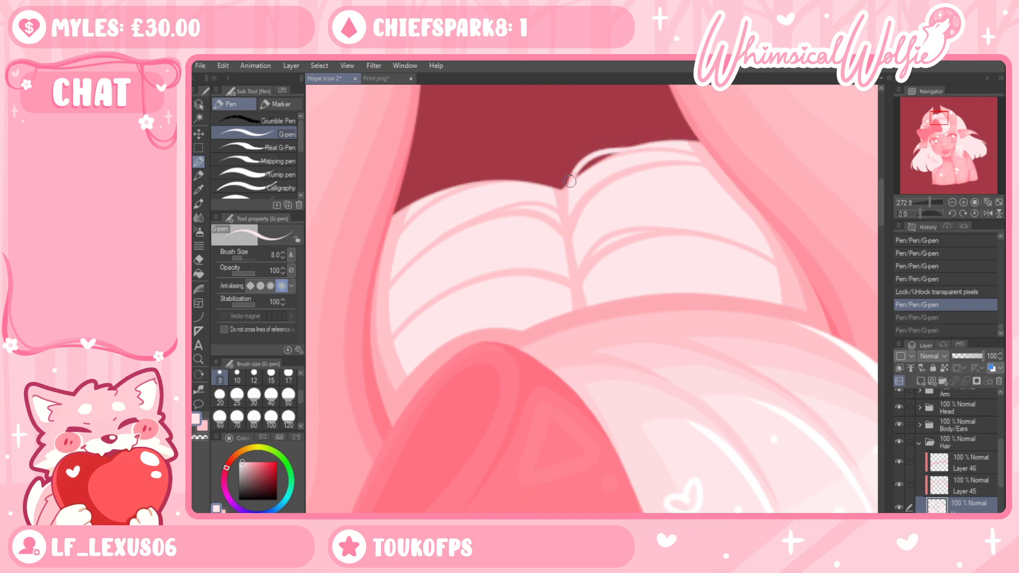
key("ctrl+z")
Paint thin pale flyaway strands over the top edges of both back-hair sections, flipping the canvas horizontally and back while drawing
mouse_move(564, 199)
left_mouse_down()
mouse_move(585, 158)
mouse_move(696, 138)
left_mouse_up()
left_click_drag(567, 185, 681, 144)
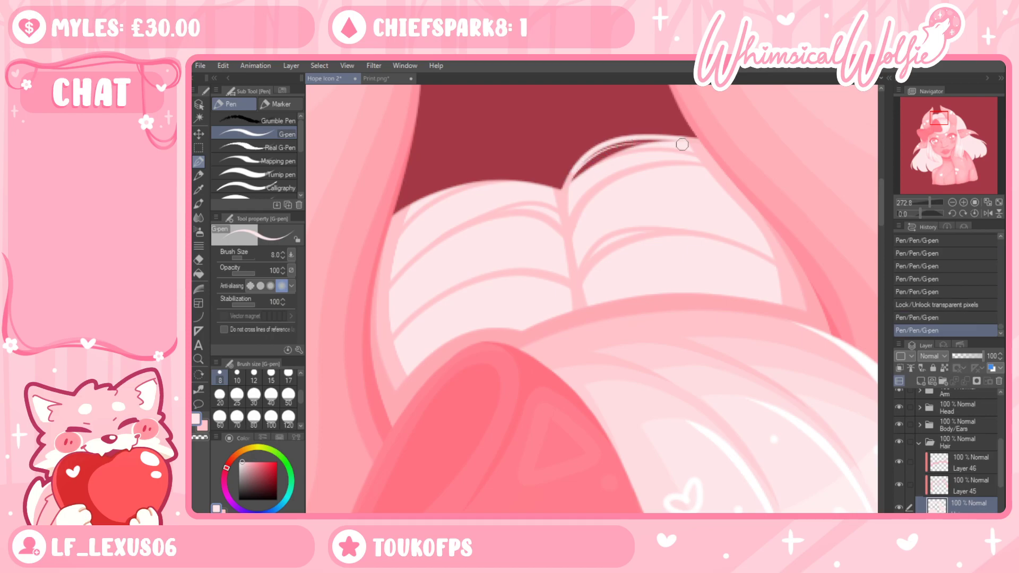
key("h")
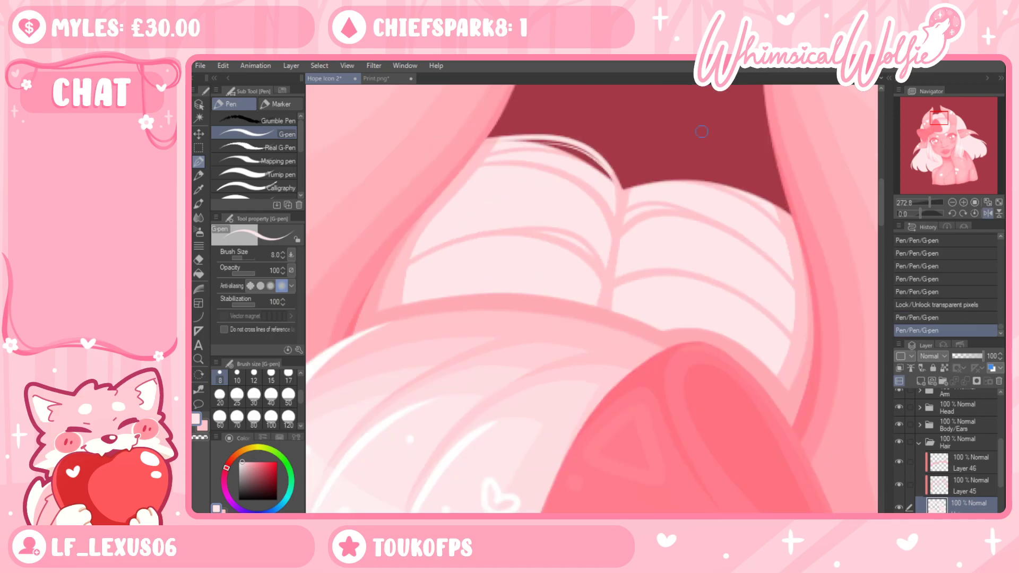
key("ctrl+z")
mouse_move(639, 193)
left_mouse_down()
mouse_move(684, 175)
mouse_move(732, 195)
left_mouse_up()
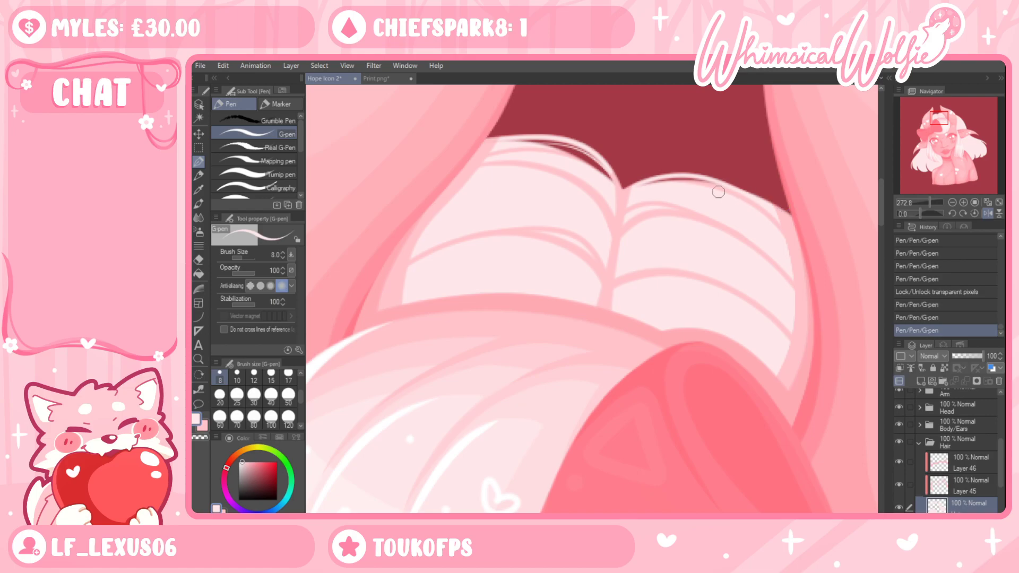
mouse_move(622, 190)
left_mouse_down()
mouse_move(717, 177)
mouse_move(789, 213)
left_mouse_up()
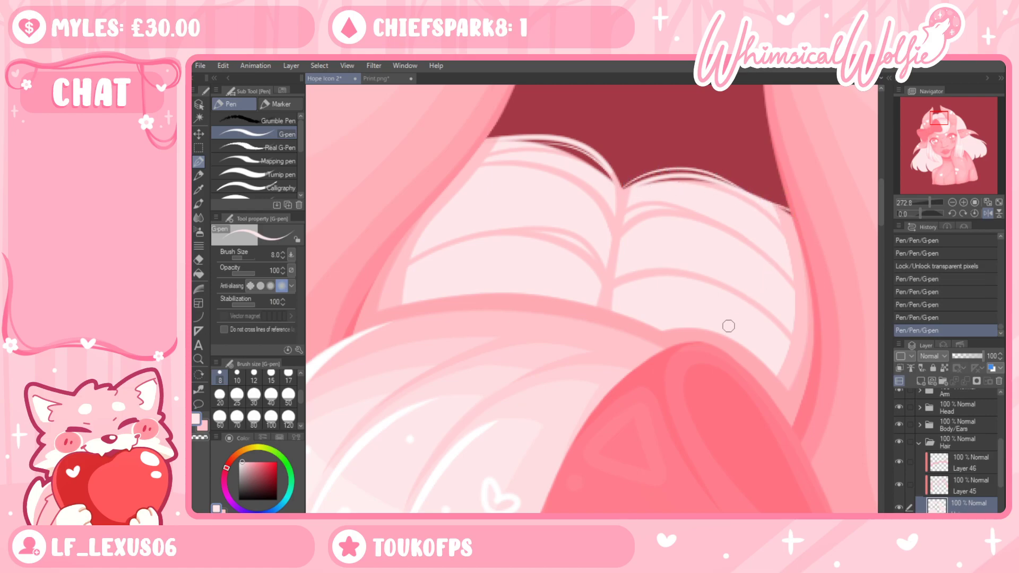
left_click_drag(522, 136, 557, 139)
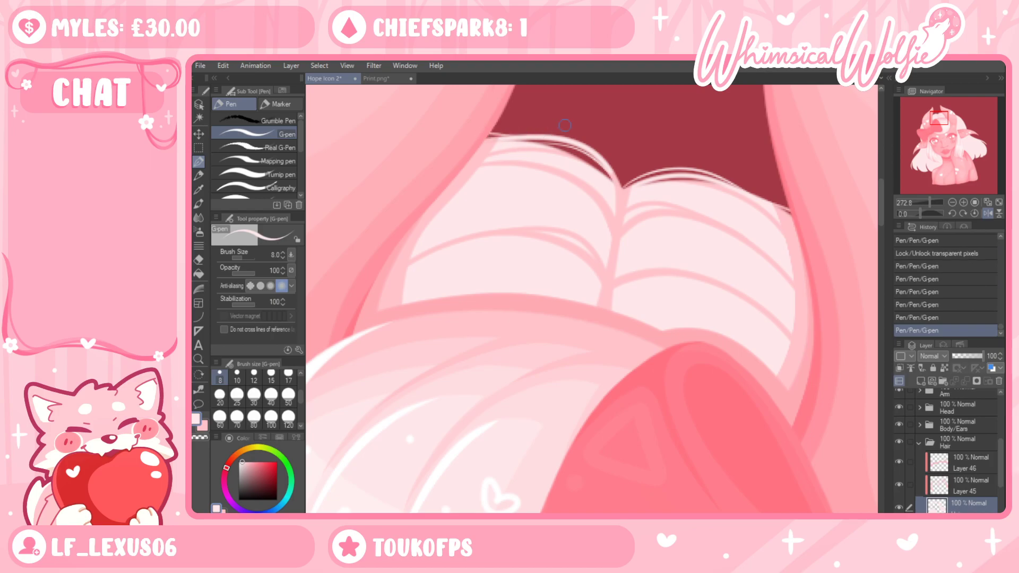
key("h")
Try extra pale flyaway strands above the left back-hair section and beside the top of the parting
mouse_move(480, 176)
left_mouse_down()
mouse_move(538, 167)
mouse_move(562, 186)
mouse_move(501, 166)
left_mouse_up()
key("ctrl+z")
key("ctrl+z")
mouse_move(562, 188)
left_mouse_down()
mouse_move(515, 167)
mouse_move(476, 175)
left_mouse_up()
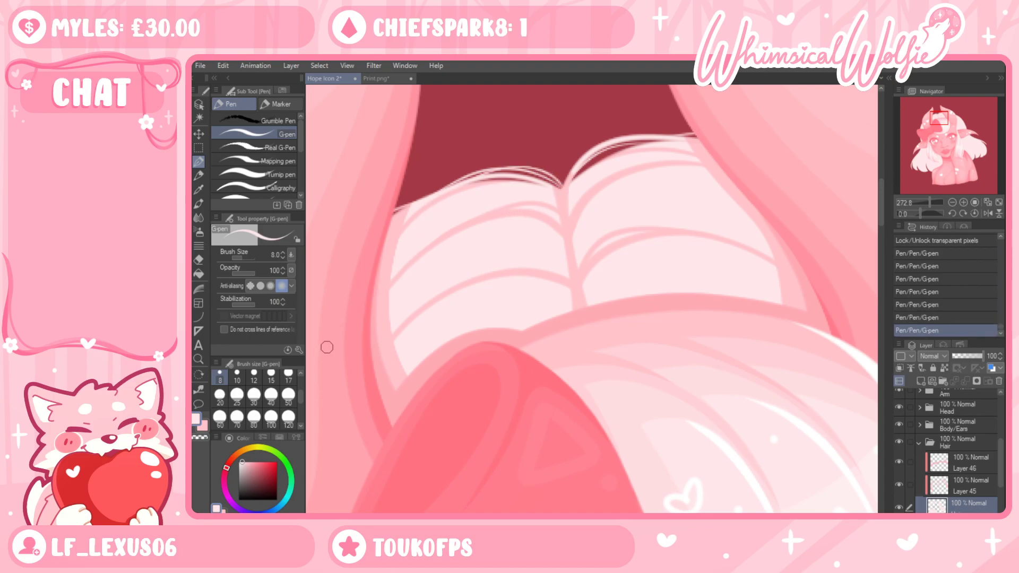
left_click_drag(577, 178, 606, 160)
Review the hair between the horns from a wider view and undo the latest extra flyaway strands
left_click(198, 359)
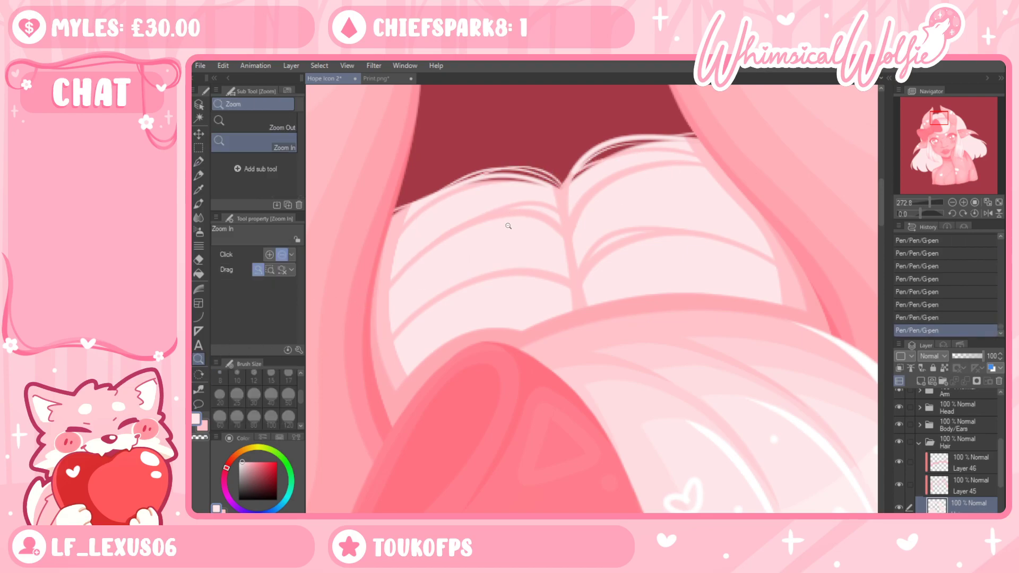
left_click_drag(588, 205, 624, 249)
key("ctrl+z")
key("ctrl+z")
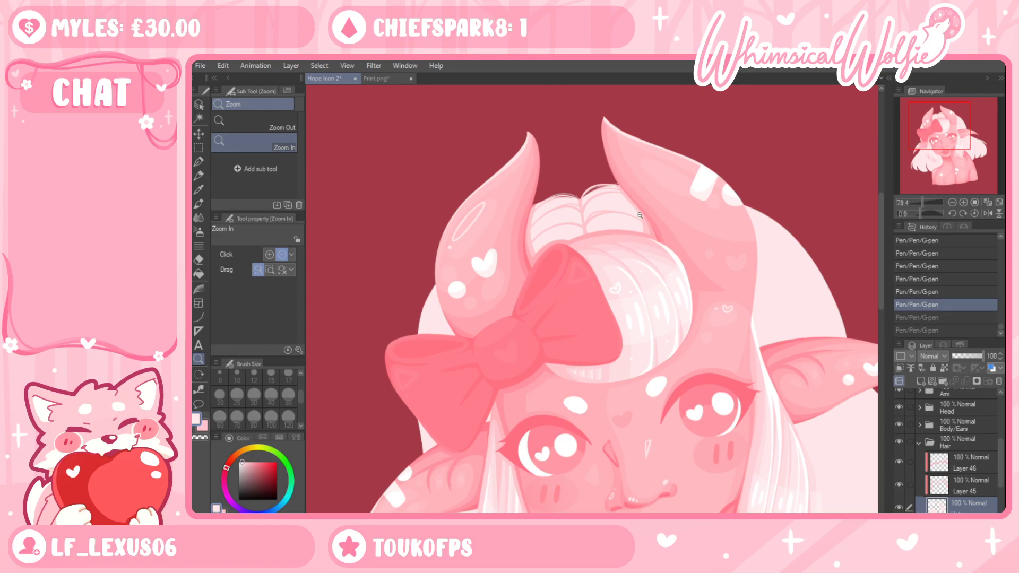
scroll(637, 219, "down", 3)
scroll(639, 124, "up", 4)
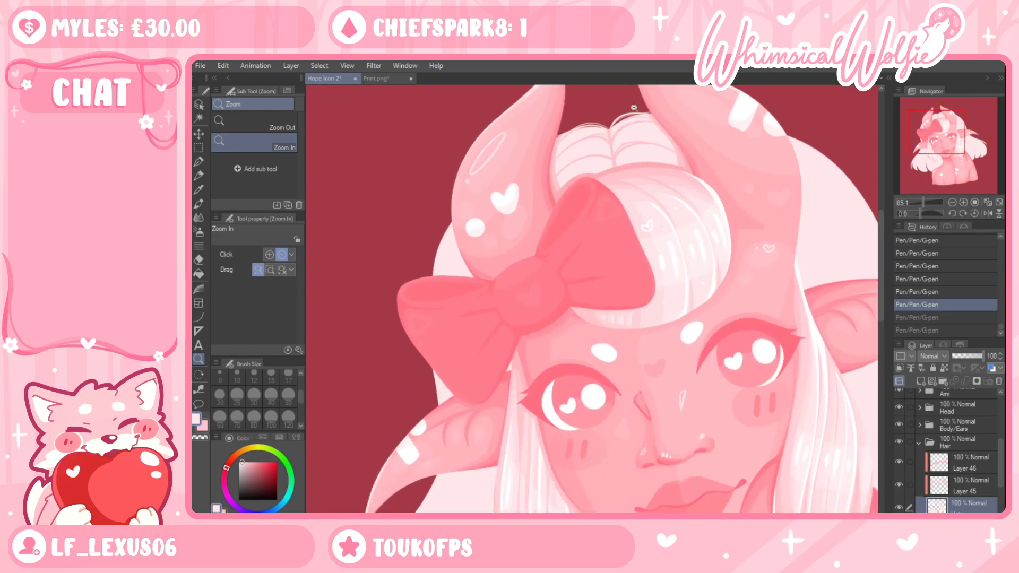
left_click_drag(633, 108, 663, 222)
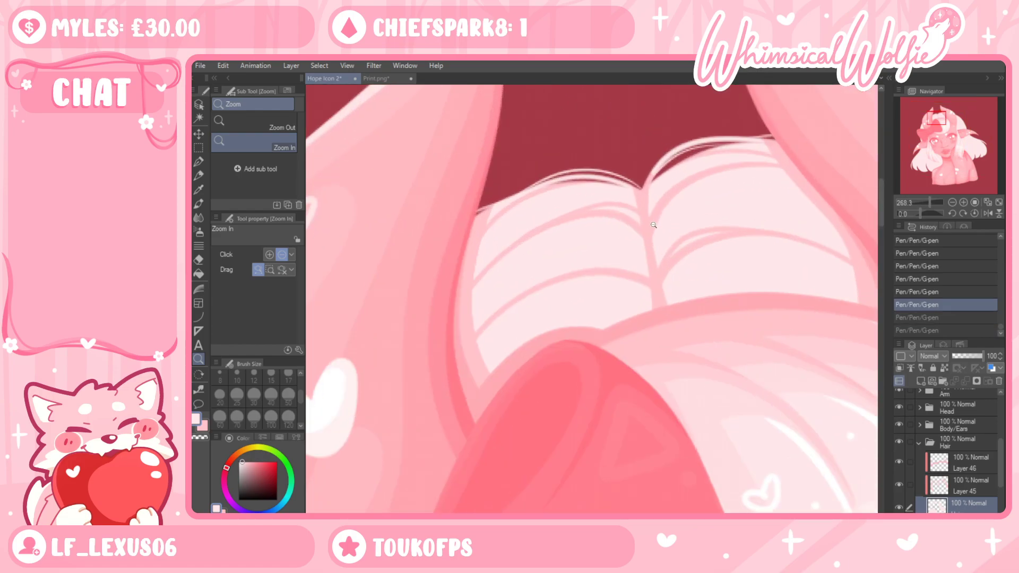
left_click(197, 162)
key("ctrl+z")
key("ctrl+z")
key("ctrl+z")
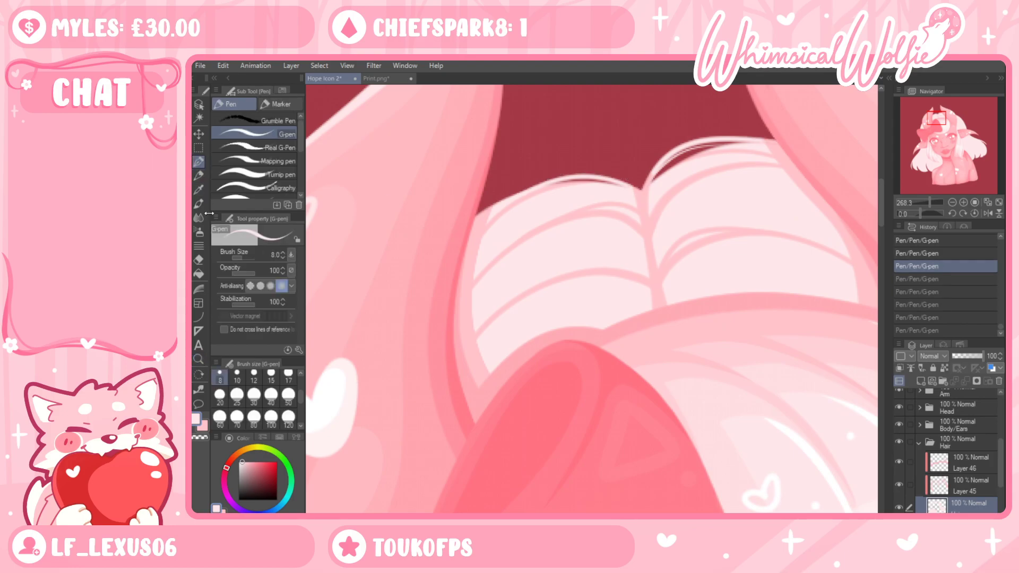
Repaint pale flyaway strands along the top of the left back-hair section with the size 8 G-pen
mouse_move(478, 216)
left_mouse_down()
mouse_move(562, 177)
mouse_move(643, 189)
left_mouse_up()
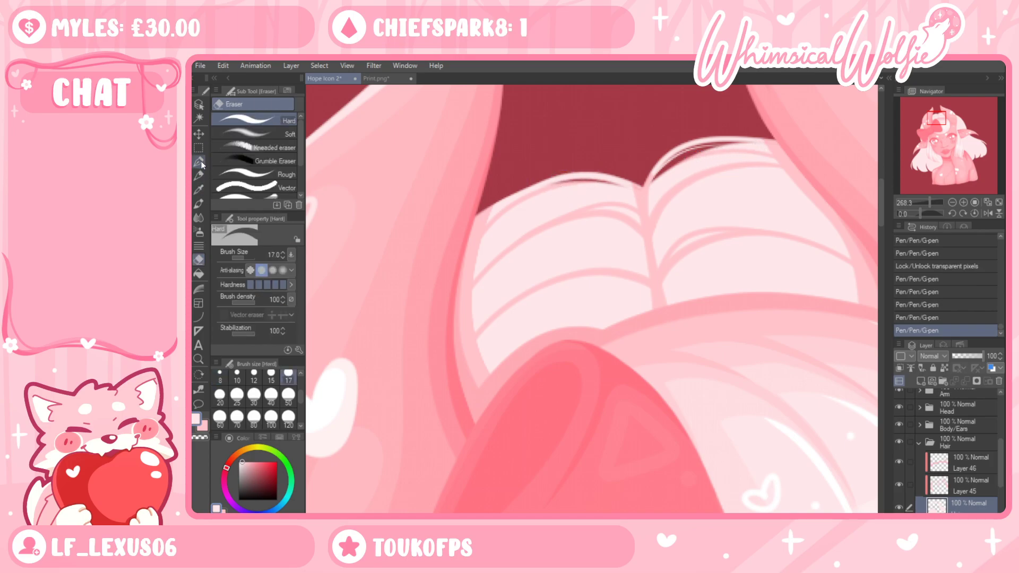
left_click_drag(529, 187, 555, 179)
left_click_drag(728, 139, 778, 135)
key("ctrl+z")
key("ctrl+z")
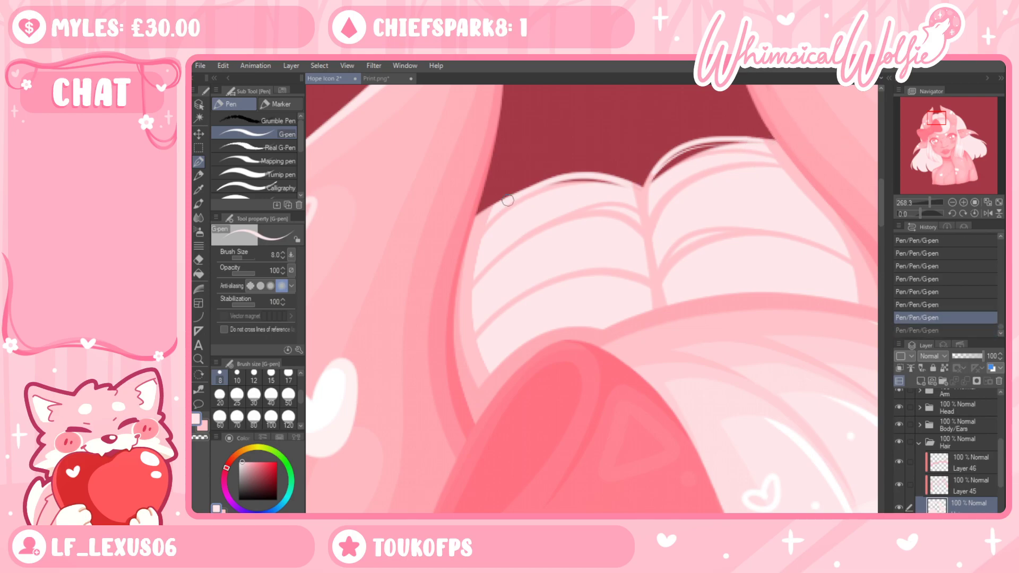
key("ctrl+y")
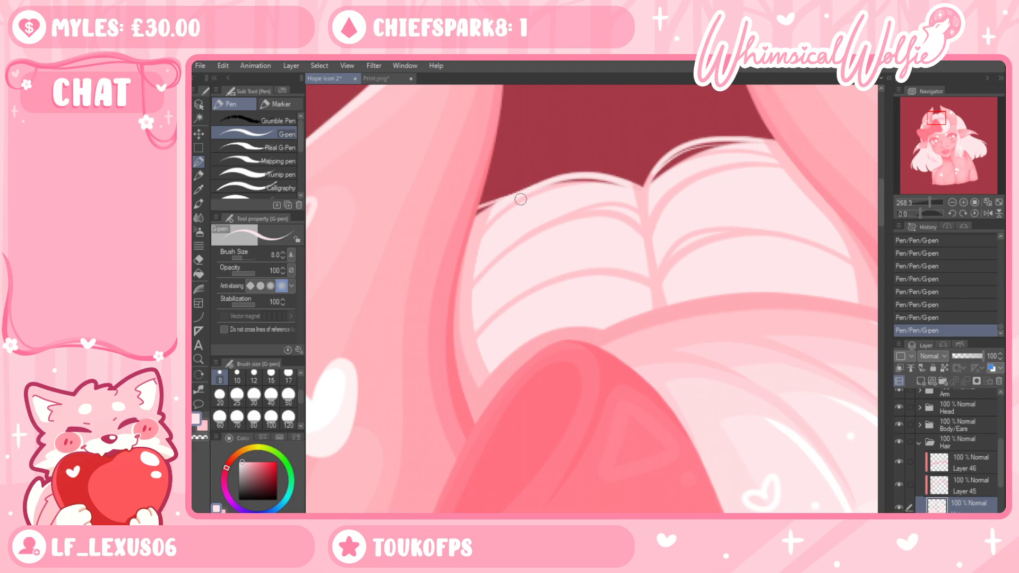
Check the flyaway hair against the whole portrait and undo the last three G-pen strokes
left_click(199, 359)
left_click_drag(626, 179, 541, 183)
key("ctrl+z")
key("ctrl+z")
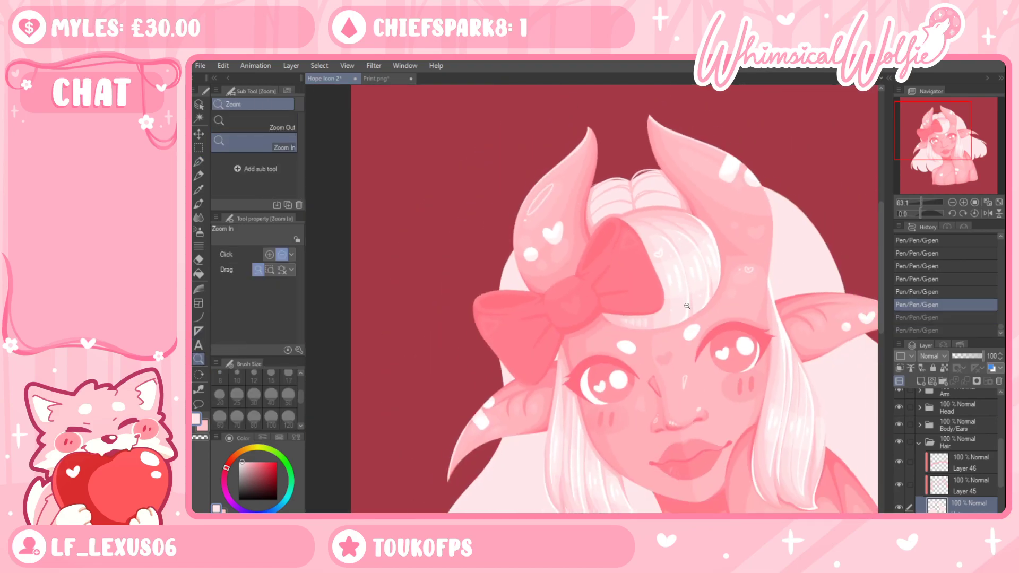
key("ctrl+z")
scroll(690, 329, "down", 2)
scroll(674, 193, "up", 4)
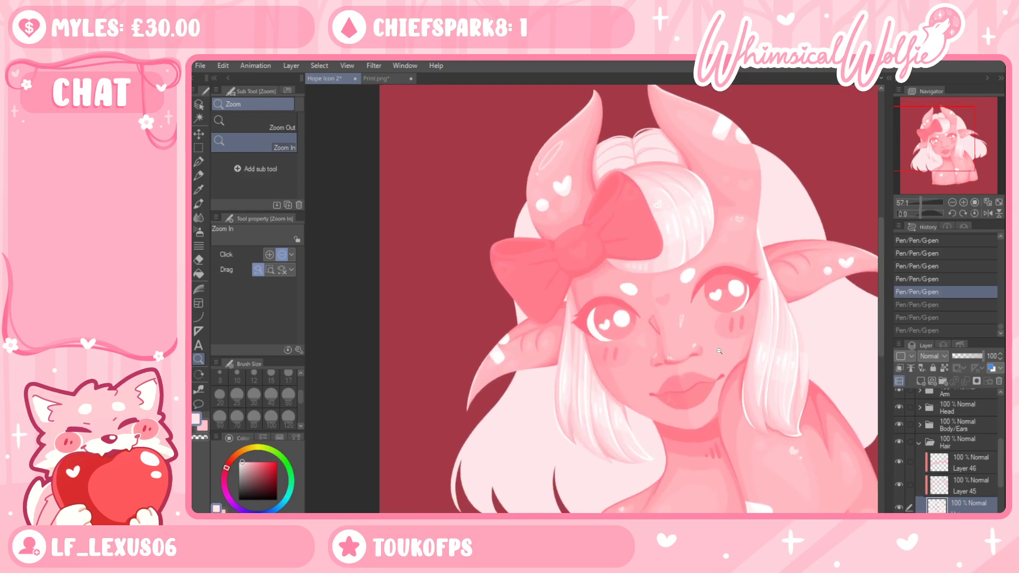
Try another pale flyaway strand above the left back-hair section, check it from a wider view and undo the recent strokes
left_click_drag(665, 112, 713, 112)
left_click(199, 162)
left_click_drag(481, 214, 562, 190)
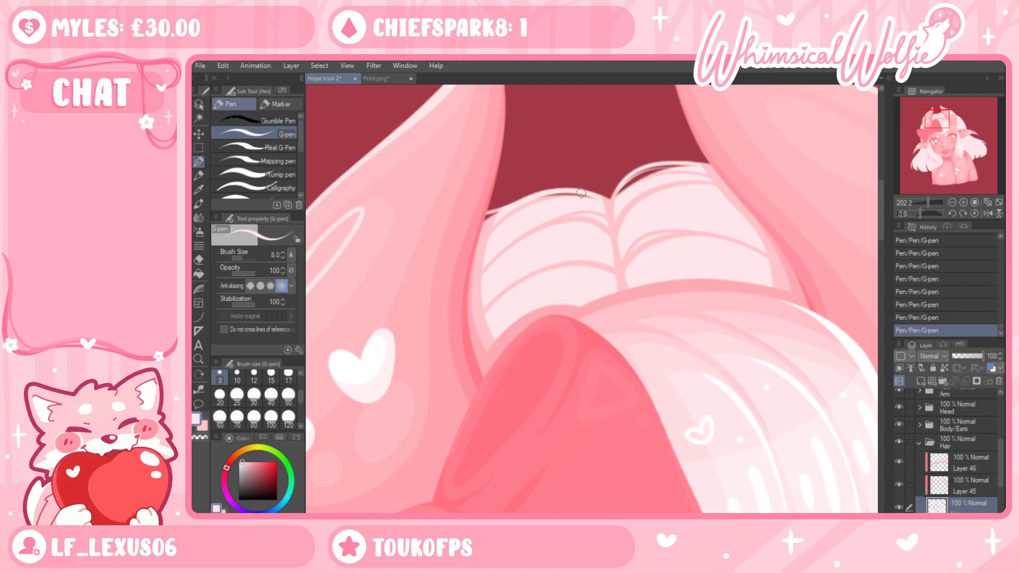
key("ctrl+z")
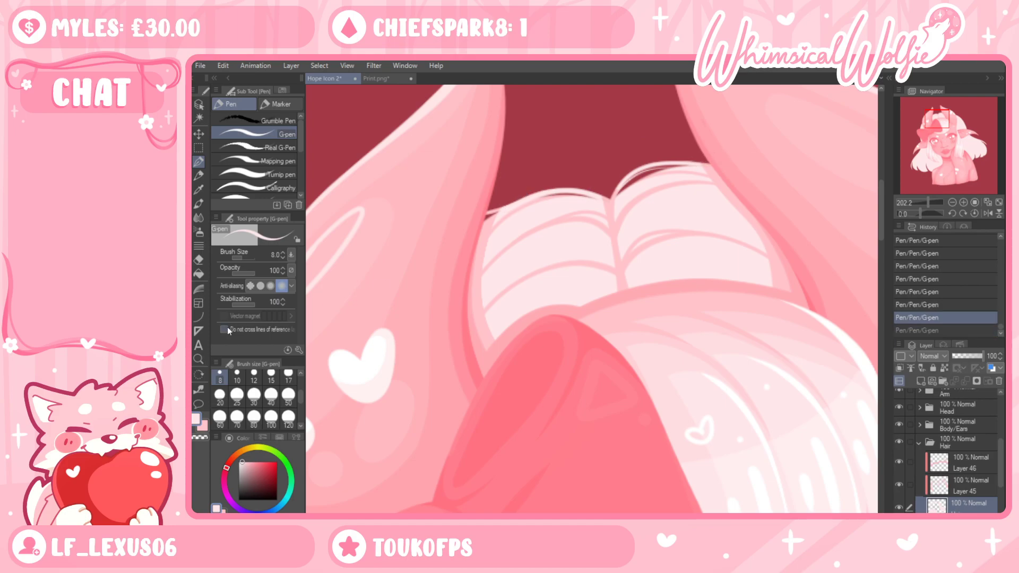
key("t")
left_click(199, 359)
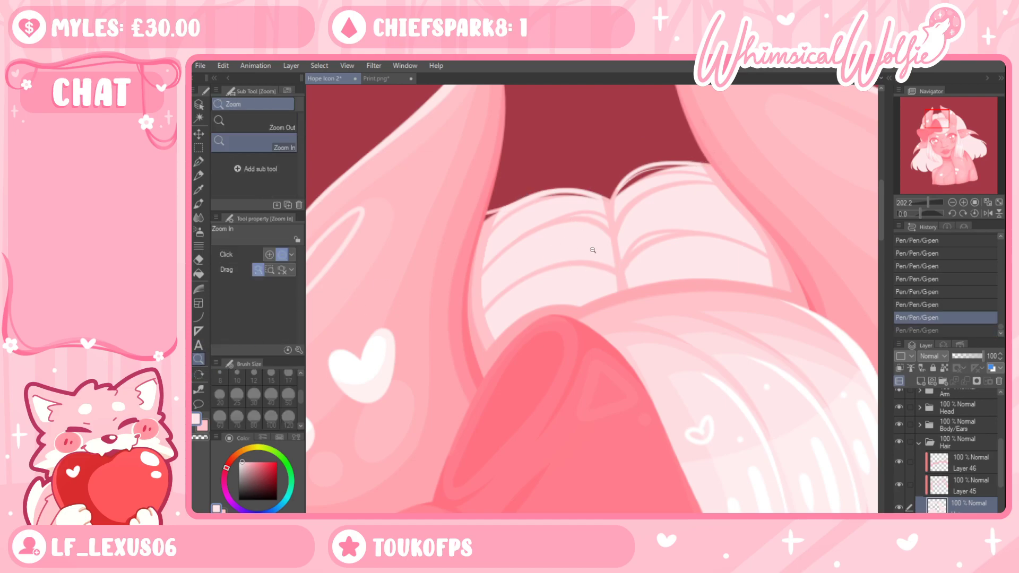
left_click_drag(595, 249, 491, 249)
left_click_drag(610, 313, 635, 313)
key("ctrl+z")
key("ctrl+z")
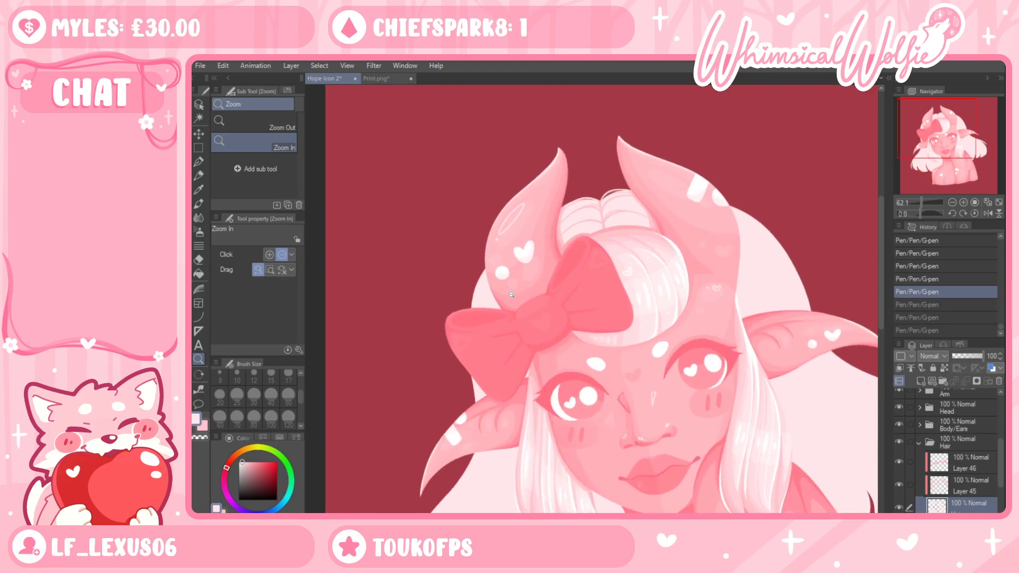
Try thin pale flyaway strands along the back hair's outer edge between the left horn and the bow with the size 8 G-pen
scroll(510, 292, "up", 4)
left_click(199, 163)
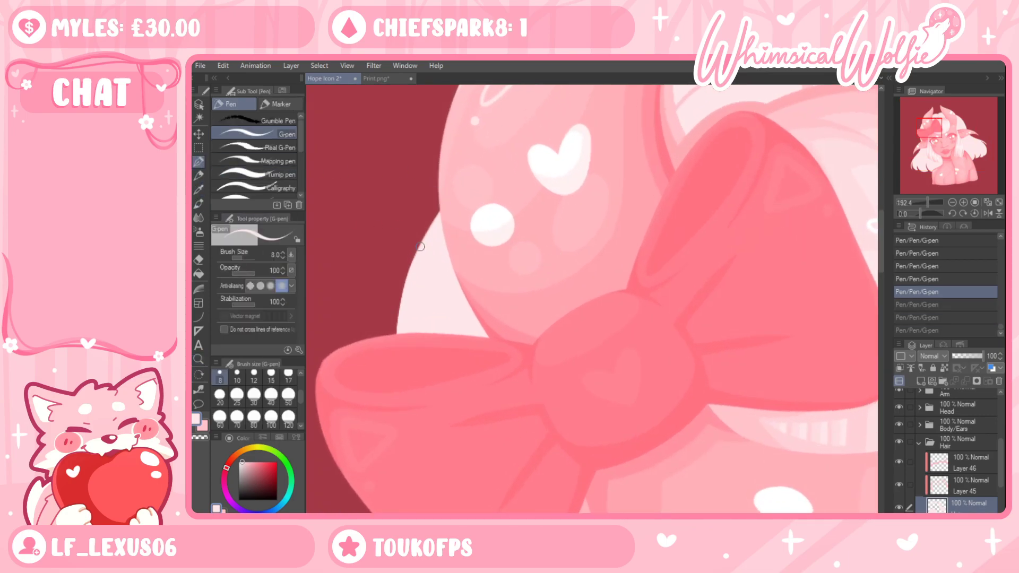
left_click_drag(416, 261, 390, 325)
key("ctrl+z")
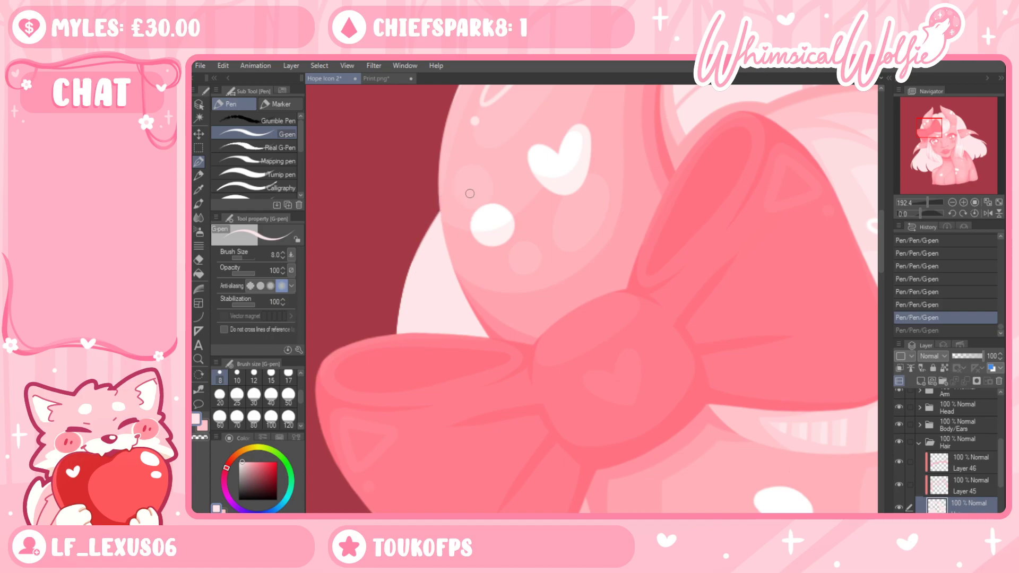
left_click_drag(413, 267, 393, 335)
mouse_move(422, 234)
left_mouse_down()
mouse_move(445, 194)
mouse_move(414, 267)
left_mouse_up()
key("ctrl+z")
left_click_drag(427, 219, 397, 311)
key("ctrl+z")
left_click_drag(410, 259, 405, 270)
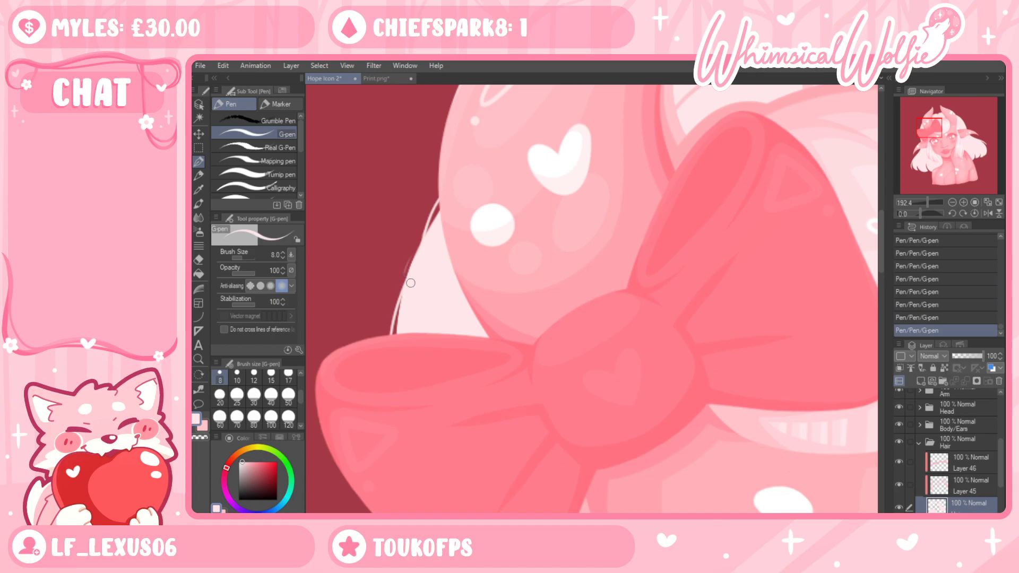
key("ctrl+z")
key("ctrl+z")
key("ctrl+z")
key("ctrl+z")
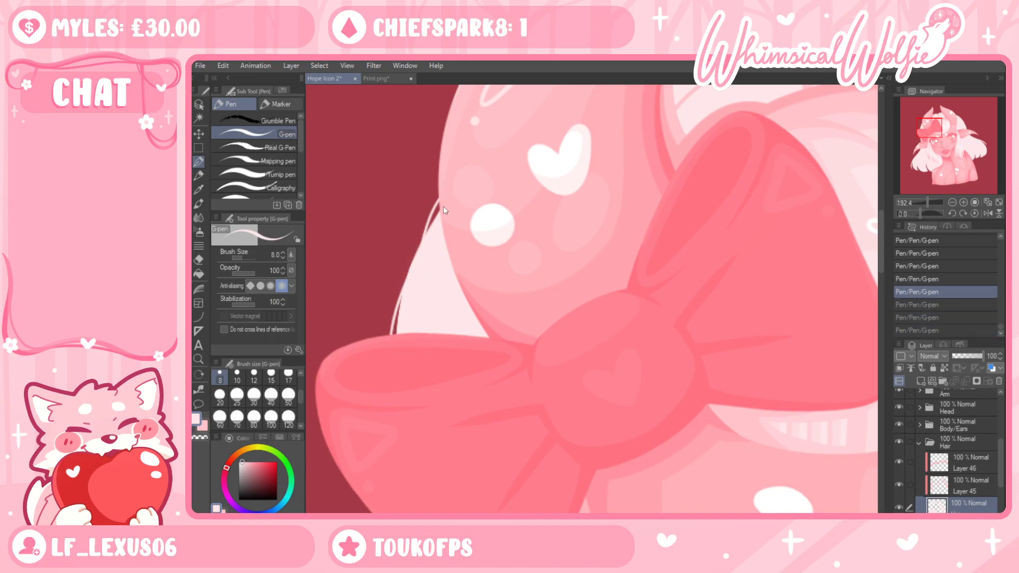
Retry the pale strand that starts at the left horn's outer edge and undo the attempts
left_click_drag(440, 202, 413, 272)
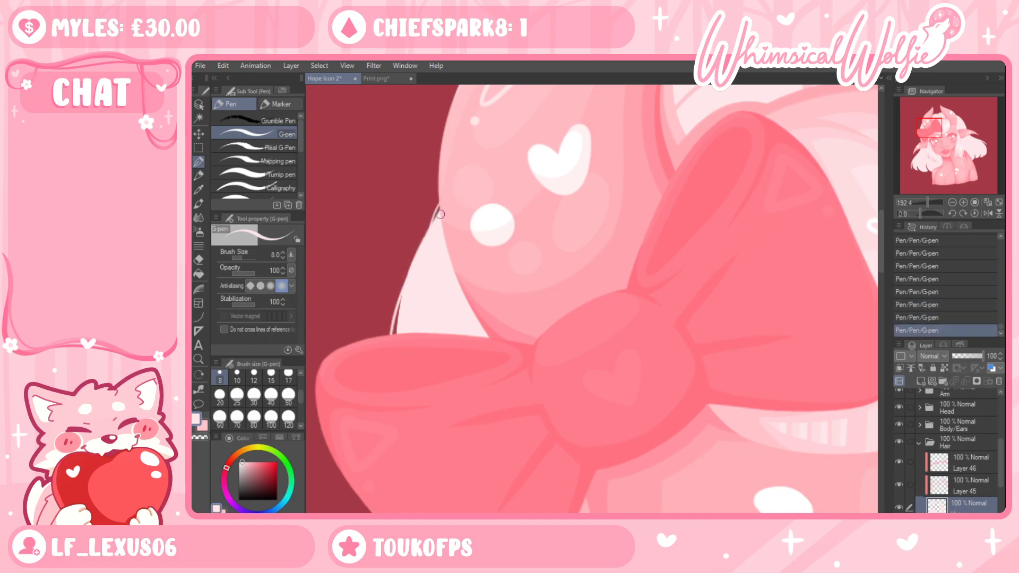
key("ctrl+z")
left_click_drag(438, 208, 422, 253)
key("ctrl+z")
left_click_drag(438, 211, 420, 249)
key("ctrl+z")
key("ctrl+z")
mouse_move(400, 299)
left_mouse_down()
mouse_move(440, 203)
mouse_move(446, 253)
mouse_move(403, 255)
mouse_move(441, 255)
mouse_move(501, 218)
left_mouse_up()
key("ctrl+z")
left_click(199, 359)
key("ctrl+z")
key("ctrl+z")
Place a thin pale flyaway strand at the back hair's outer edge just above the bow's left loop
left_click(199, 161)
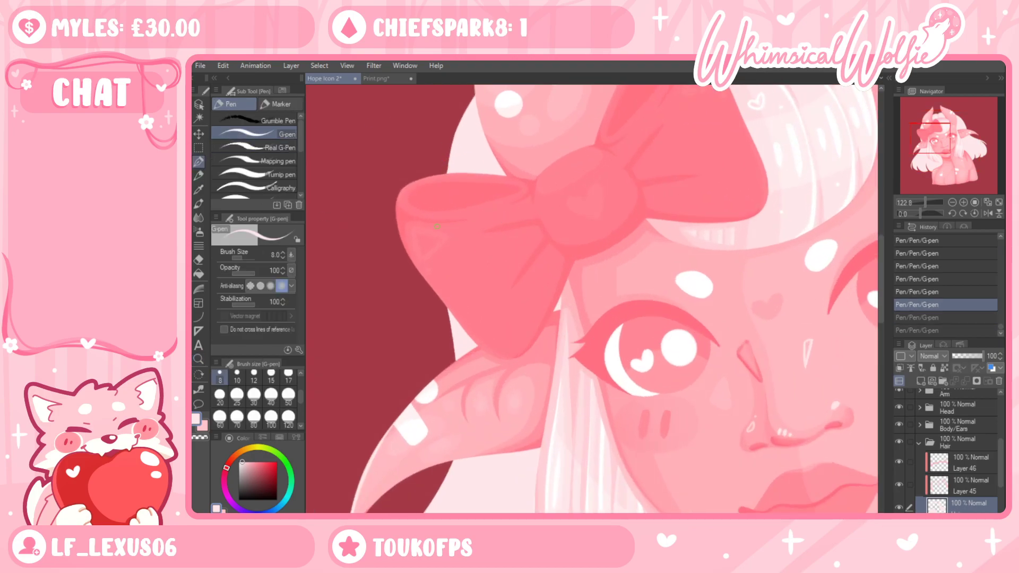
key("ctrl+y")
mouse_move(462, 117)
left_mouse_down()
mouse_move(446, 154)
mouse_move(433, 240)
mouse_move(445, 175)
left_mouse_up()
key("ctrl+z")
key("ctrl+z")
key("ctrl+y")
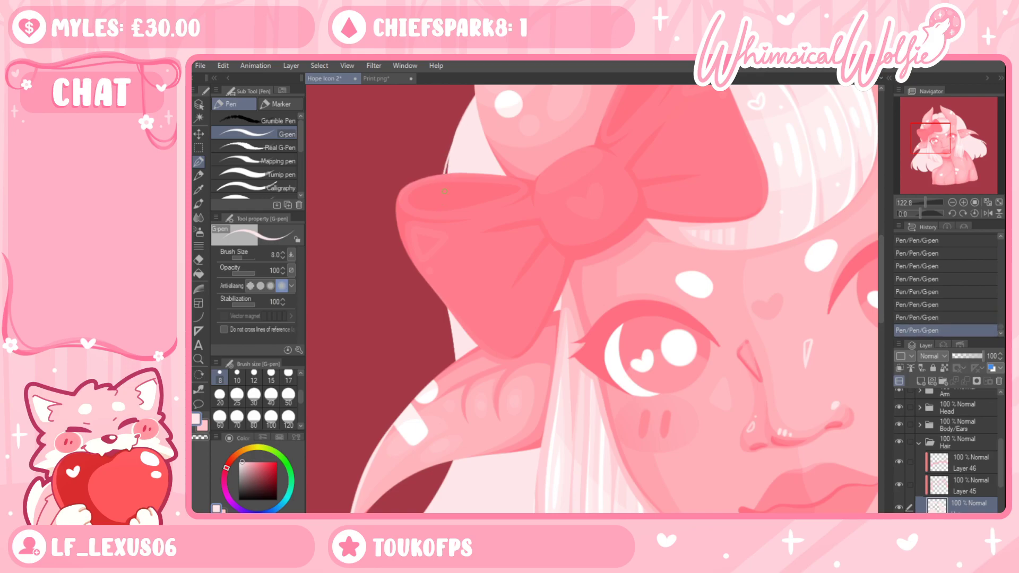
Try pale flyaway strands between the bow and the left ear and in the dark gap below that ear
left_click_drag(446, 300, 438, 382)
key("ctrl+z")
mouse_move(443, 306)
left_mouse_down()
mouse_move(441, 373)
mouse_move(517, 295)
mouse_move(560, 184)
left_mouse_up()
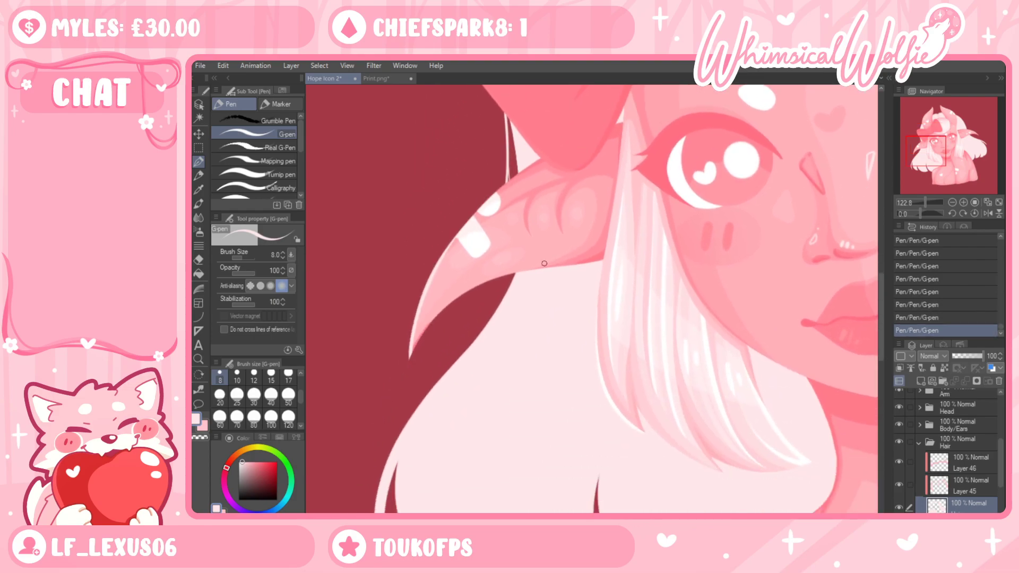
key("ctrl+z")
left_click_drag(496, 276, 469, 352)
key("ctrl+z")
left_click_drag(496, 273, 459, 365)
mouse_move(507, 146)
left_mouse_down()
mouse_move(509, 242)
mouse_move(492, 301)
left_mouse_up()
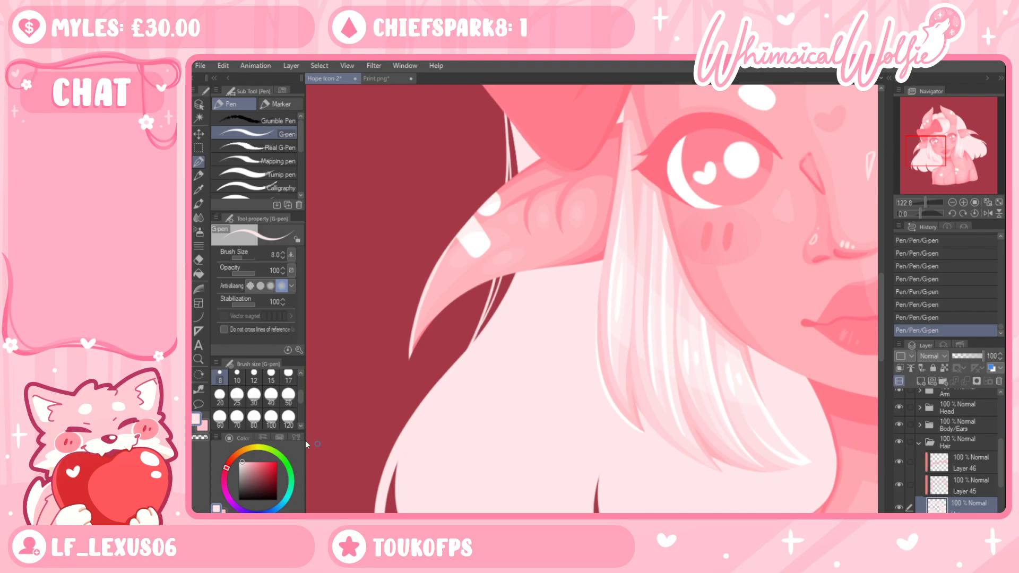
Check the side strands against the whole portrait and undo the last three G-pen strokes
left_click(199, 358)
left_click_drag(484, 357, 413, 371)
left_click_drag(564, 403, 581, 387)
left_click(580, 387)
key("ctrl+z")
key("ctrl+z")
key("ctrl+z")
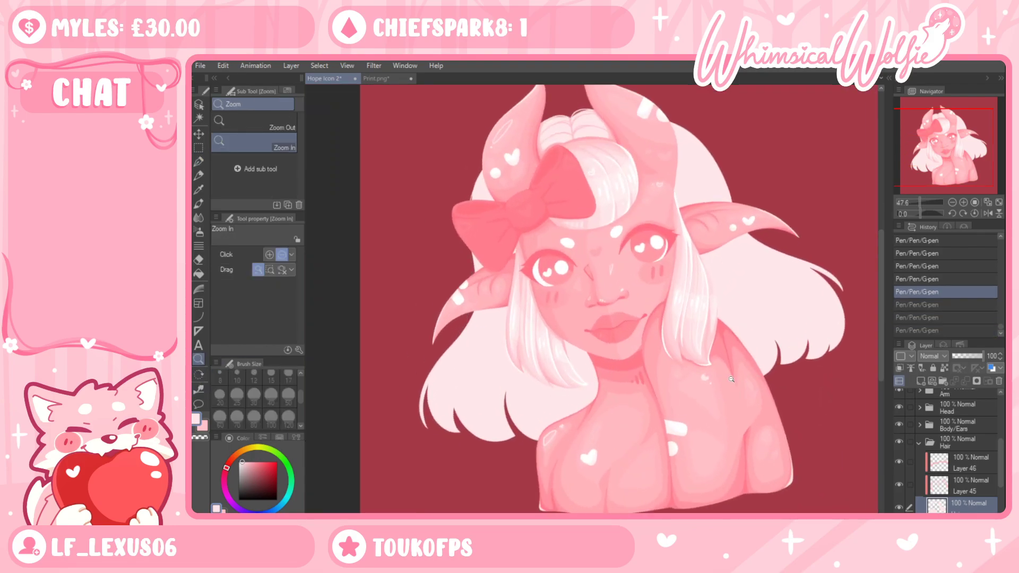
Repaint a pale flyaway strand that runs from under the bow, behind the left ear, down to the back hair
left_click_drag(479, 272, 520, 272)
left_click(198, 162)
left_click_drag(428, 186, 437, 288)
key("ctrl+z")
left_click_drag(428, 188, 436, 294)
key("ctrl+z")
left_click_drag(476, 366, 548, 249)
left_click_drag(454, 387, 476, 436)
left_click_drag(447, 501, 495, 378)
key("ctrl+z")
mouse_move(447, 504)
left_mouse_down()
mouse_move(483, 443)
mouse_move(522, 309)
mouse_move(526, 186)
mouse_move(508, 109)
left_mouse_up()
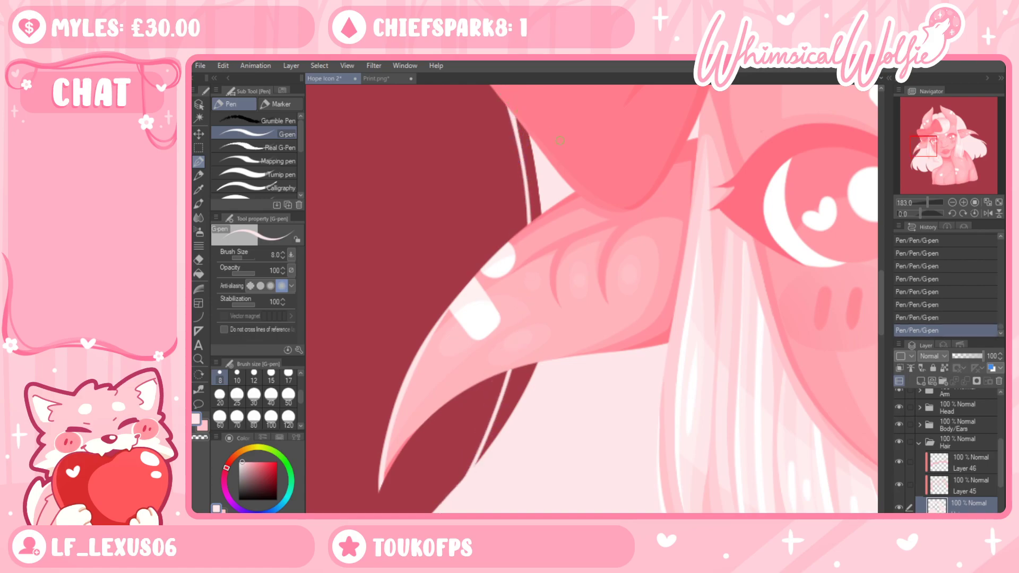
Try a second pale strand running behind the left ear, review it on the whole portrait and undo it
left_click_drag(512, 112, 521, 229)
key("ctrl+z")
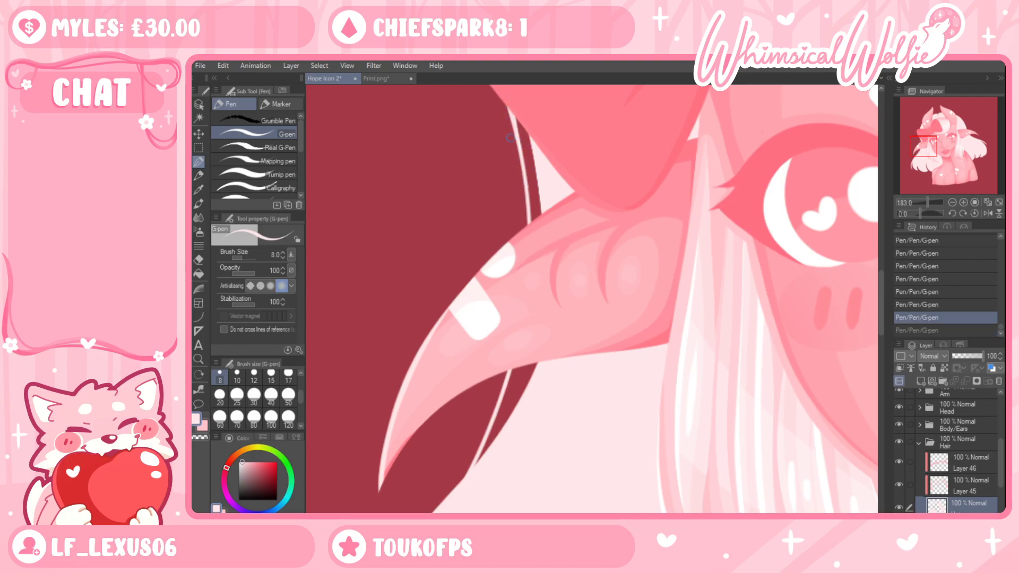
mouse_move(531, 192)
left_mouse_down()
mouse_move(540, 274)
mouse_move(527, 373)
mouse_move(503, 446)
left_mouse_up()
key("ctrl+z")
mouse_move(514, 123)
left_mouse_down()
mouse_move(529, 207)
mouse_move(519, 387)
mouse_move(503, 425)
left_mouse_up()
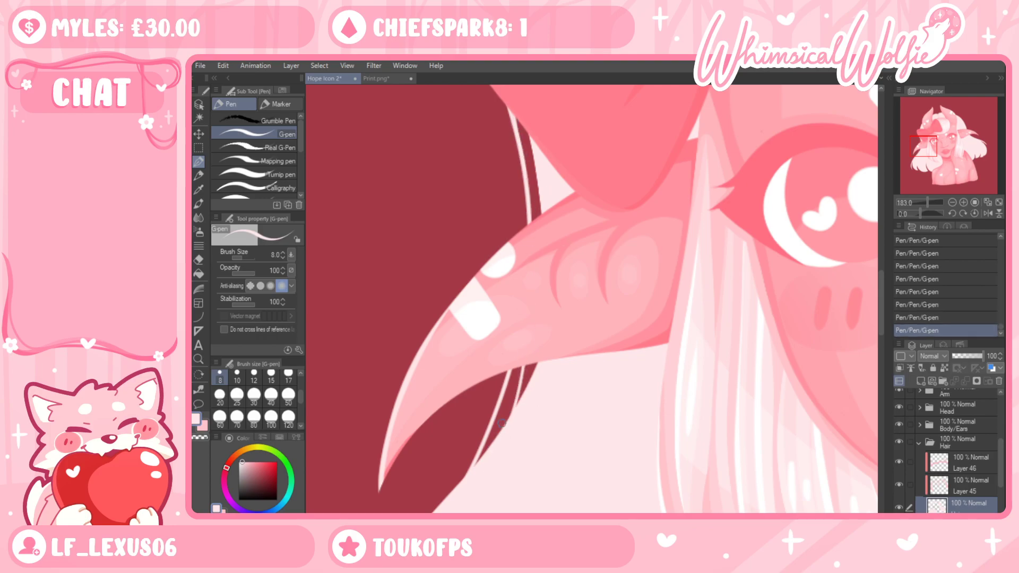
key("ctrl+z")
mouse_move(517, 133)
left_mouse_down()
mouse_move(530, 197)
mouse_move(517, 408)
left_mouse_up()
key("ctrl+z")
left_click_drag(526, 157, 501, 444)
left_click(200, 358)
scroll(566, 396, "down", 4)
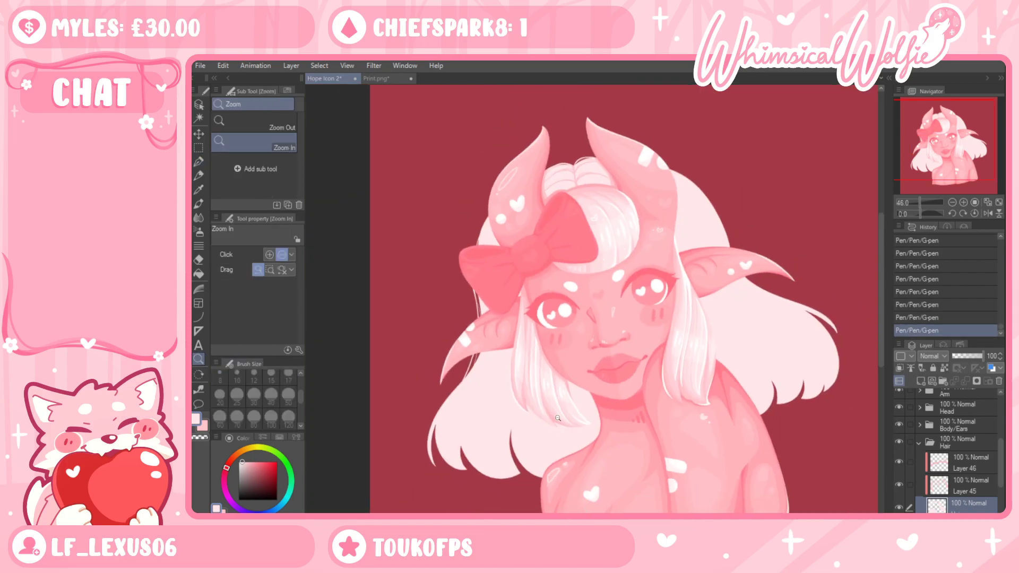
key("ctrl+z")
Paint over the flyaway strand between the bow and the left ear and trim its outer edge with the size 17 hard eraser
scroll(434, 246, "up", 4)
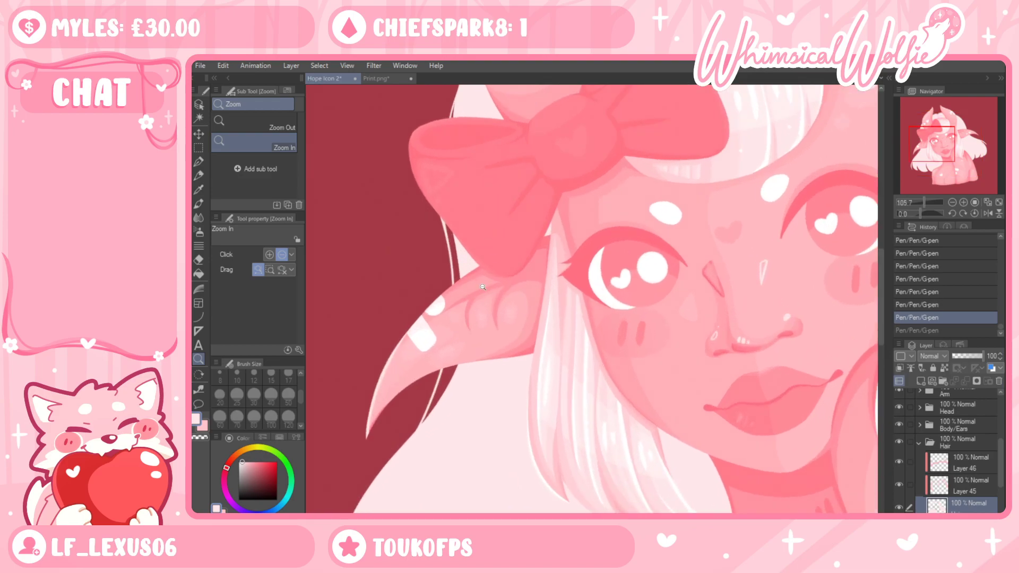
left_click(199, 162)
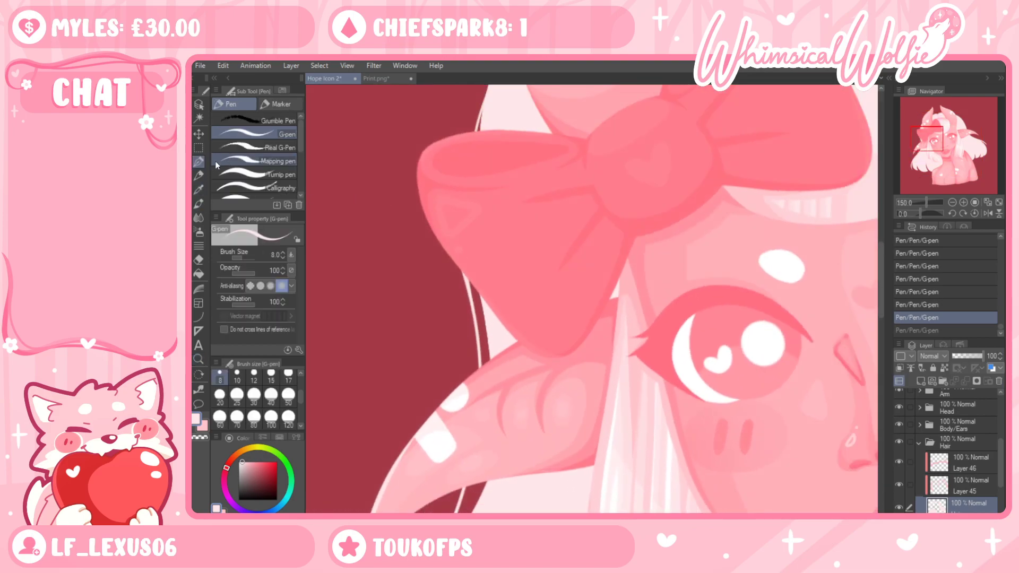
mouse_move(482, 368)
left_mouse_down()
mouse_move(476, 287)
mouse_move(479, 376)
mouse_move(470, 283)
left_mouse_up()
key("ctrl+z")
key("ctrl+z")
left_click_drag(481, 372, 470, 270)
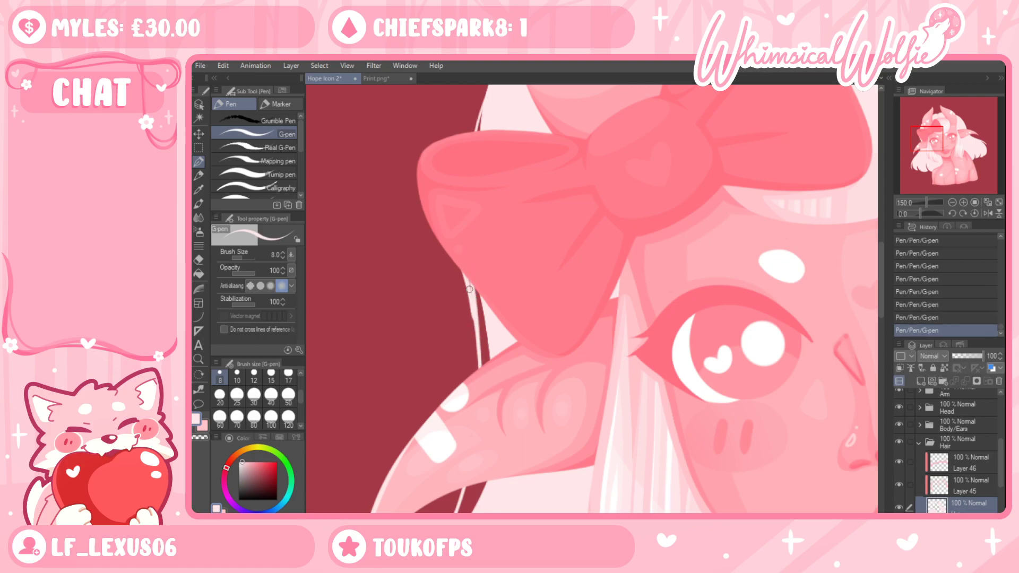
key("e")
left_click_drag(473, 374, 455, 252)
left_click_drag(476, 376, 470, 276)
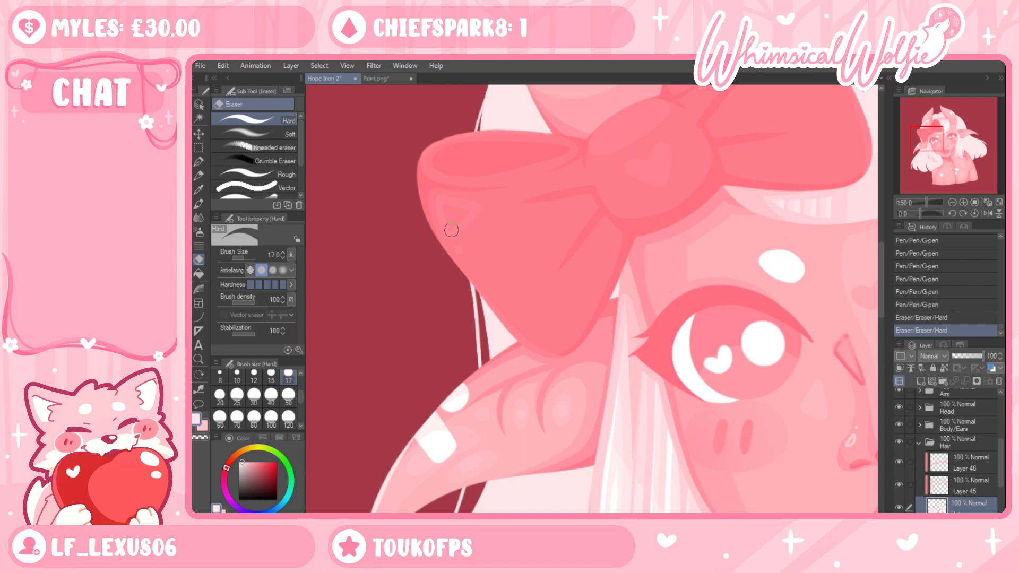
Retouch the strand below the bow from closer up with the G-pen and thin its outer side with the hard eraser
left_click(199, 359)
left_click_drag(476, 209, 521, 211)
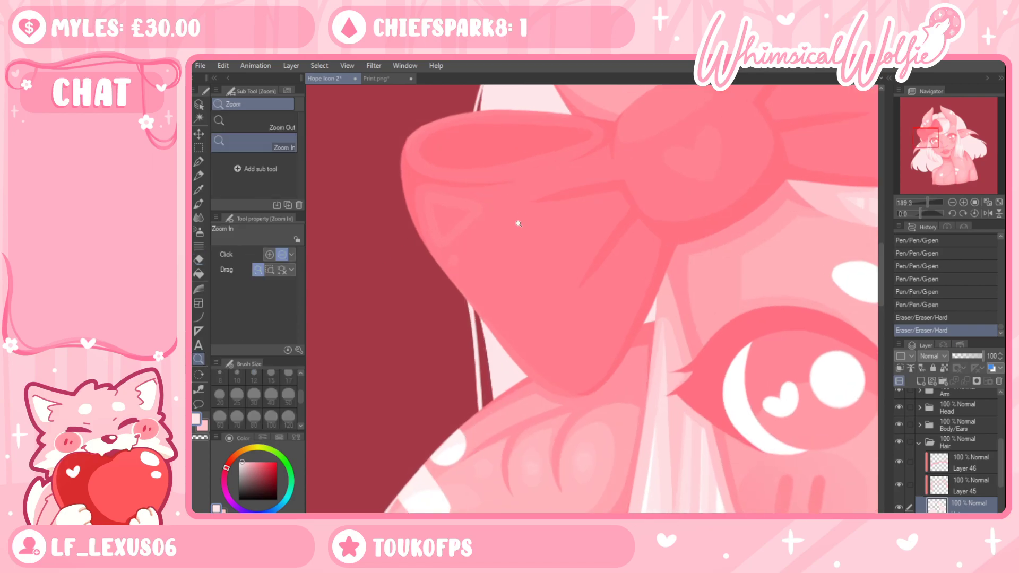
key("p")
left_click_drag(482, 418, 466, 300)
key("e")
left_click_drag(471, 426, 457, 293)
Add a second pale strand in the gap below the left ear and slim it with the size 17 hard eraser
mouse_move(466, 344)
left_mouse_down()
mouse_move(475, 444)
mouse_move(514, 192)
left_mouse_up()
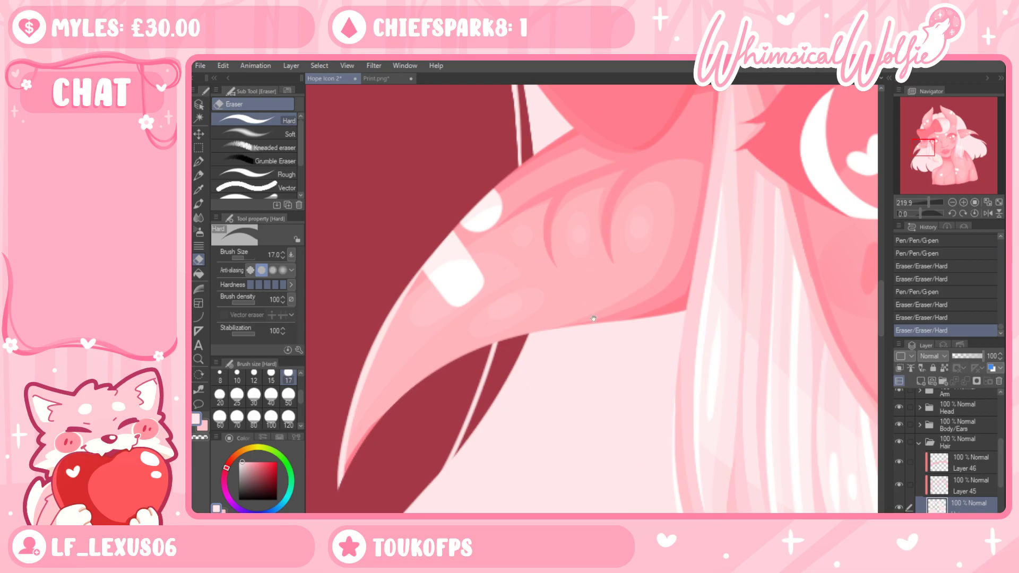
left_click(199, 161)
left_click_drag(461, 432, 491, 367)
key("ctrl+z")
left_click_drag(455, 461, 510, 332)
key("ctrl+z")
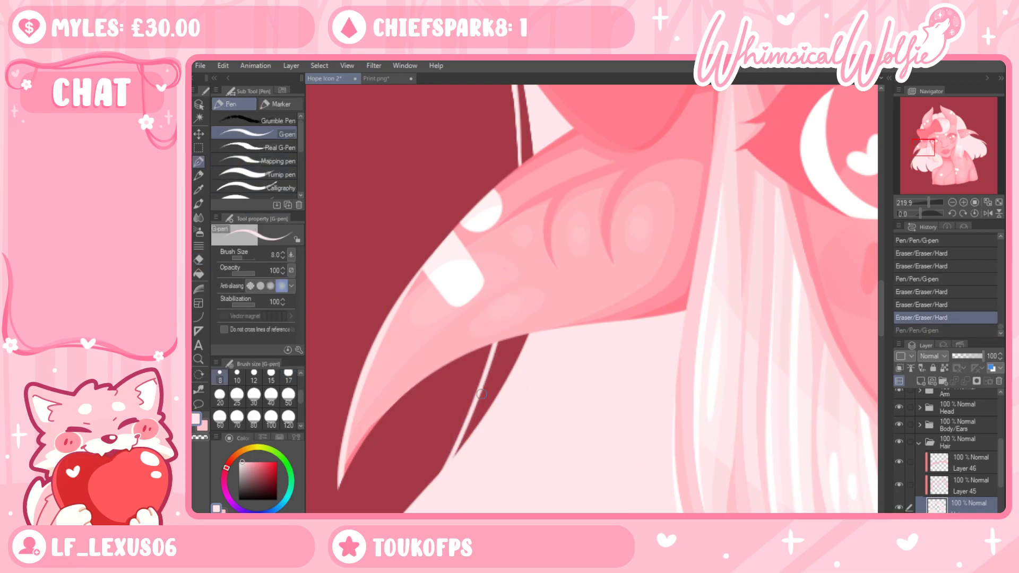
left_click_drag(461, 435, 507, 348)
key("e")
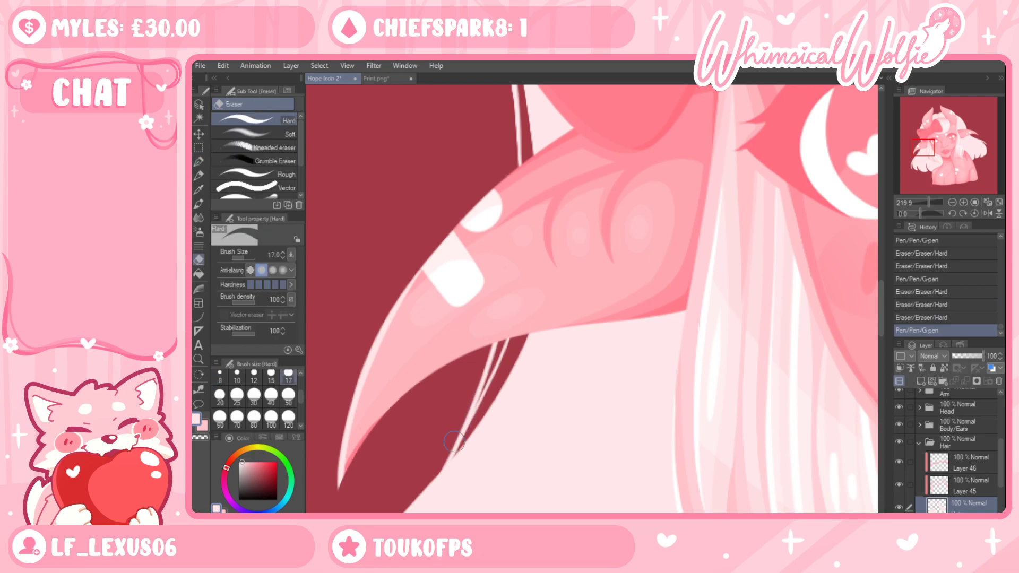
left_click_drag(459, 435, 497, 309)
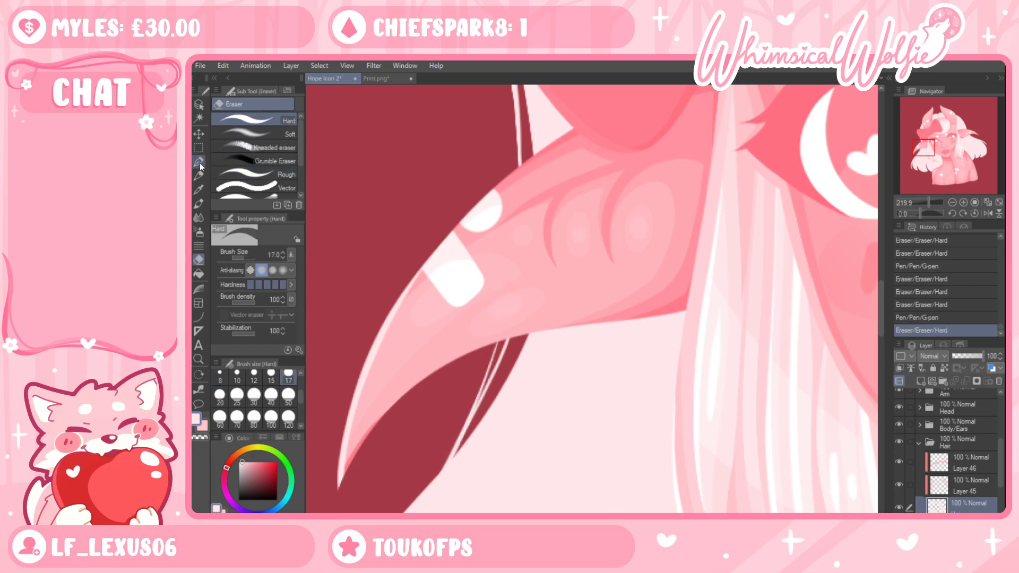
Touch up the strand below the left ear and add a thin crossing strand between the bow and the ear
key("p")
left_click_drag(494, 370, 507, 329)
mouse_move(507, 181)
left_mouse_down()
mouse_move(508, 264)
mouse_move(513, 165)
left_mouse_up()
key("ctrl+z")
left_click_drag(518, 253, 511, 140)
scroll(654, 327, "up", 4)
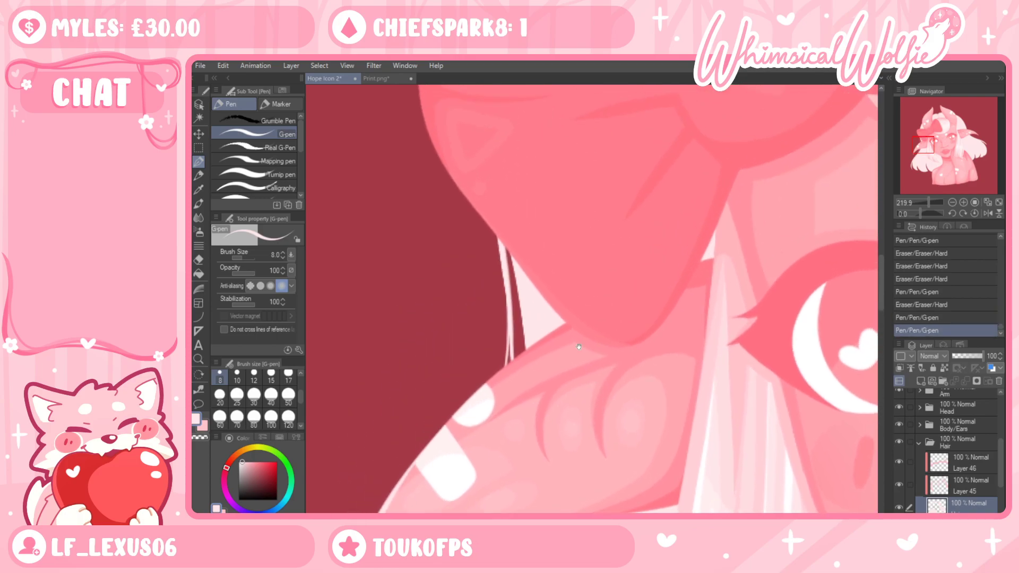
left_click_drag(509, 292, 513, 265)
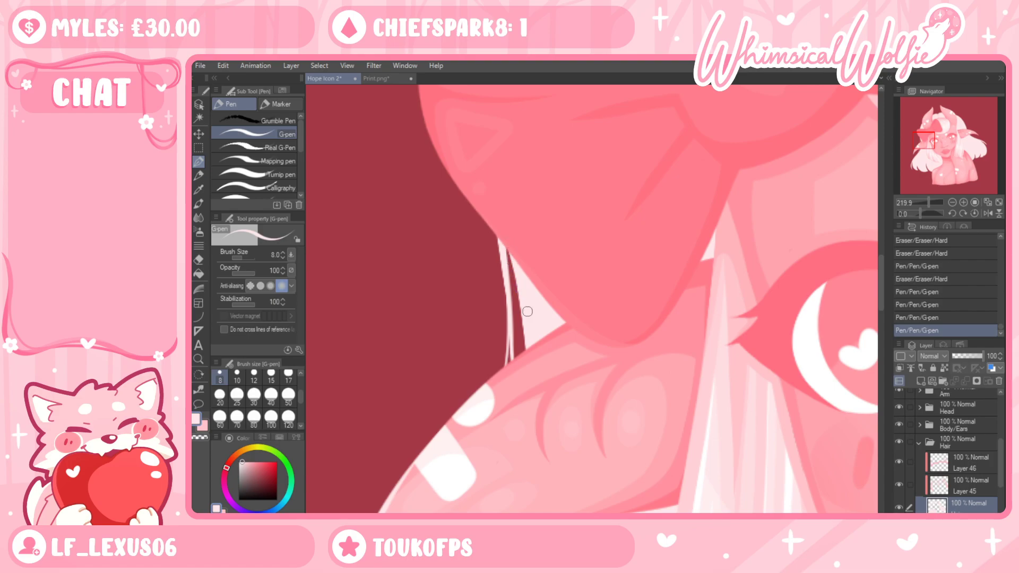
left_click_drag(528, 310, 523, 287)
Try pale G-pen strokes that blend the flyaway strand above the bow into the back hair's outer edge
scroll(591, 316, "up", 5)
left_click_drag(514, 217, 484, 298)
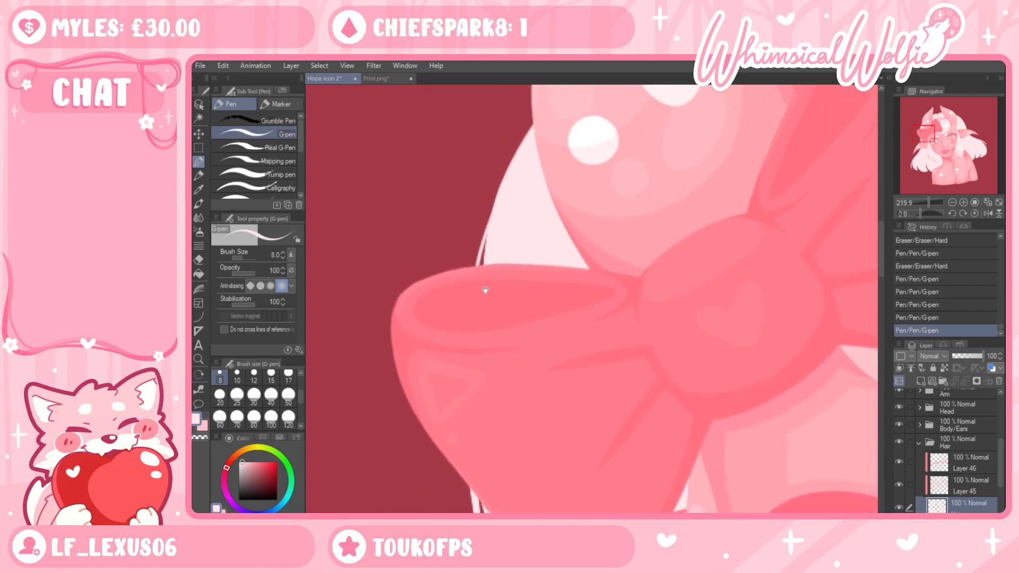
mouse_move(488, 222)
left_mouse_down()
mouse_move(477, 263)
mouse_move(504, 180)
left_mouse_up()
key("ctrl+z")
key("ctrl+z")
left_click_drag(476, 264, 522, 144)
left_click_drag(484, 230, 502, 180)
left_click_drag(489, 226, 505, 183)
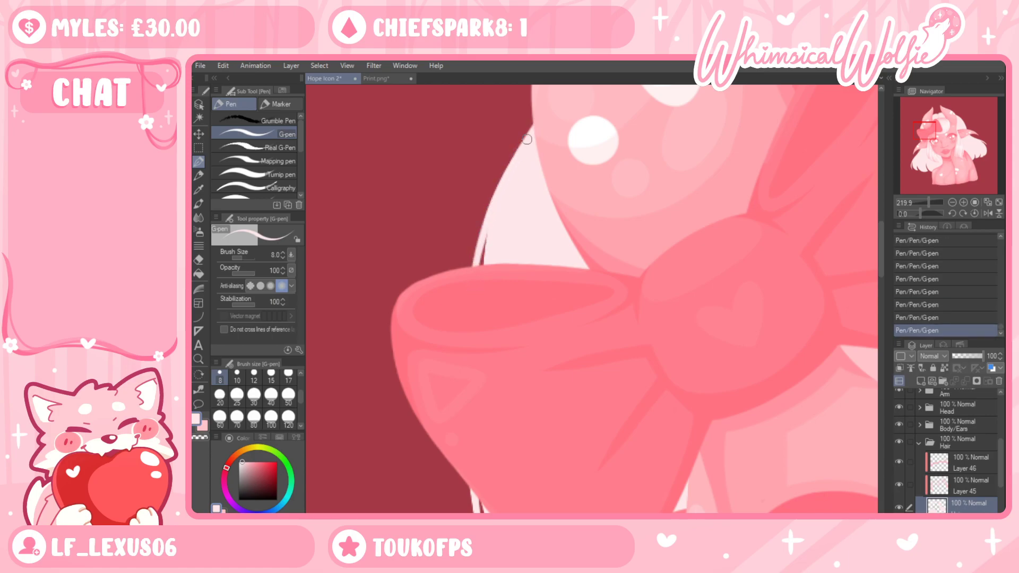
left_click_drag(476, 253, 557, 88)
key("ctrl+z")
Review the side flyaway hairs on the whole portrait and undo the last four G-pen strokes
key("ctrl+space")
left_click_drag(522, 242, 446, 291)
left_click_drag(581, 342, 592, 336)
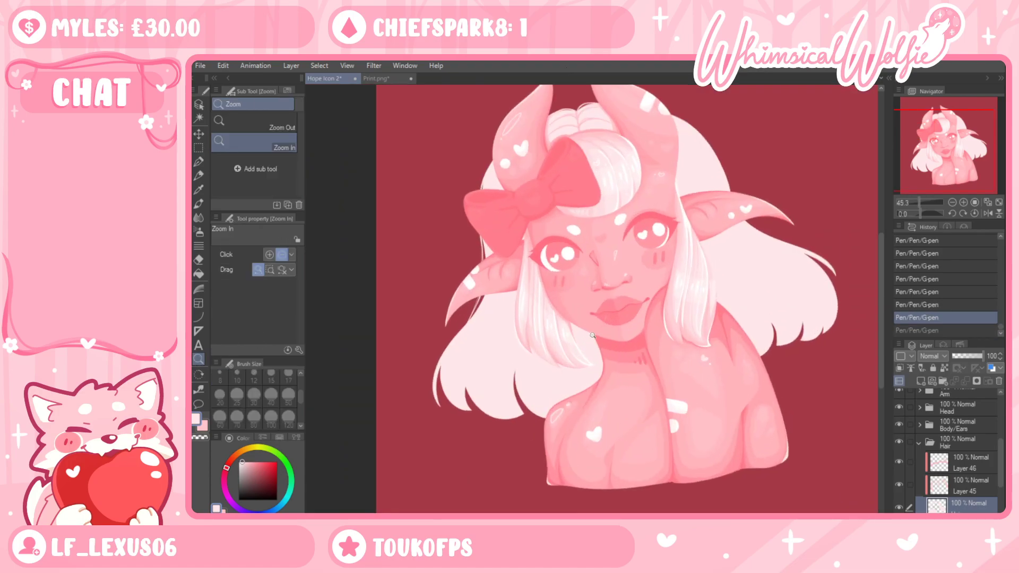
scroll(503, 186, "up", 2)
key("ctrl+z")
key("ctrl+z")
key("ctrl+z")
key("ctrl+z")
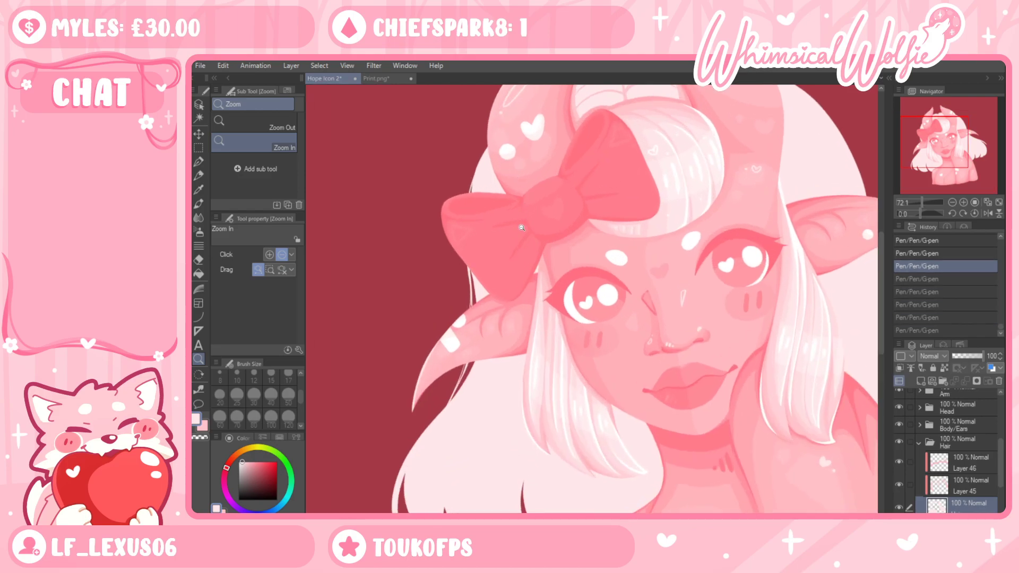
Touch up the pale flyaway strand on the back hair's edge just above the bow with the size 8 G-pen
scroll(531, 200, "up", 5)
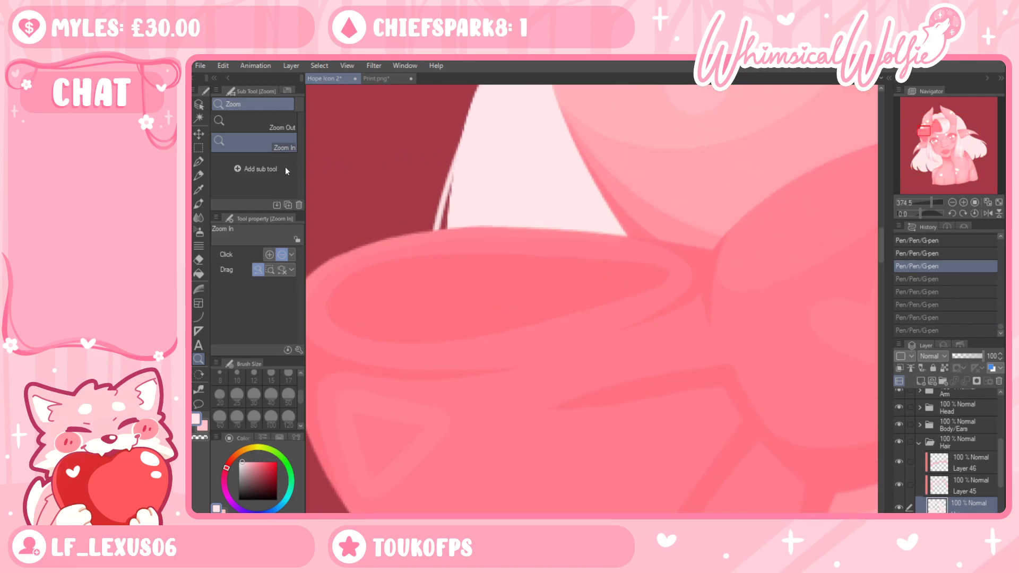
key("p")
left_click_drag(322, 185, 326, 245)
left_click_drag(455, 241, 486, 148)
key("ctrl+z")
left_click_drag(450, 250, 456, 227)
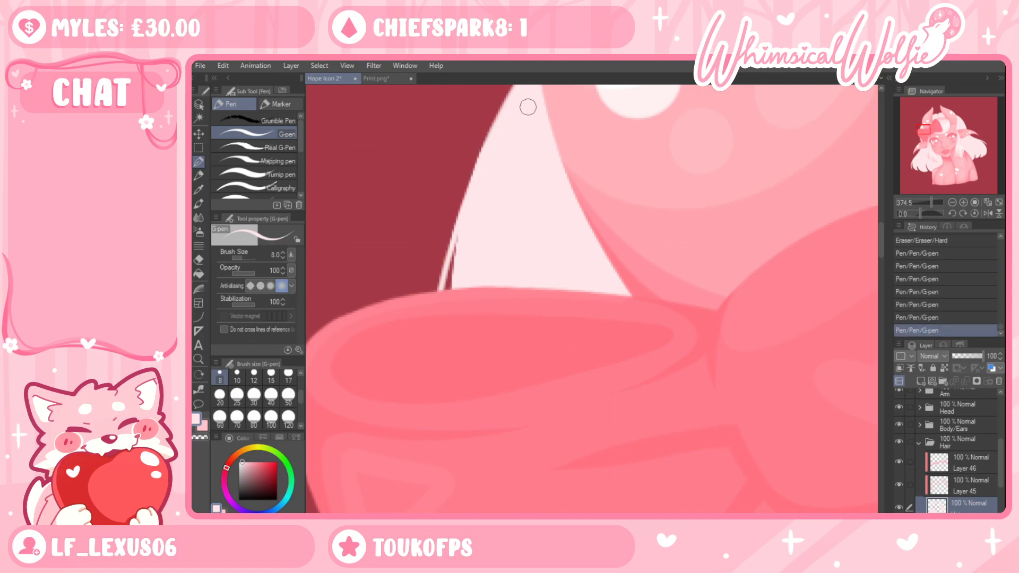
left_click(199, 359)
scroll(654, 432, "down", 8)
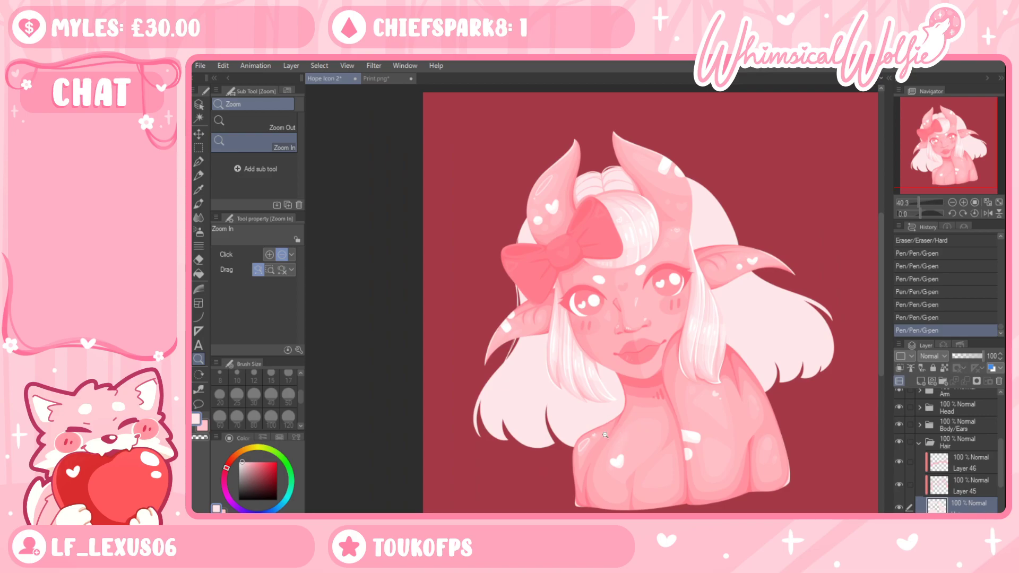
Draw thin pale G-pen strands along the outer curve of the back hair below the left ear
scroll(581, 413, "up", 6)
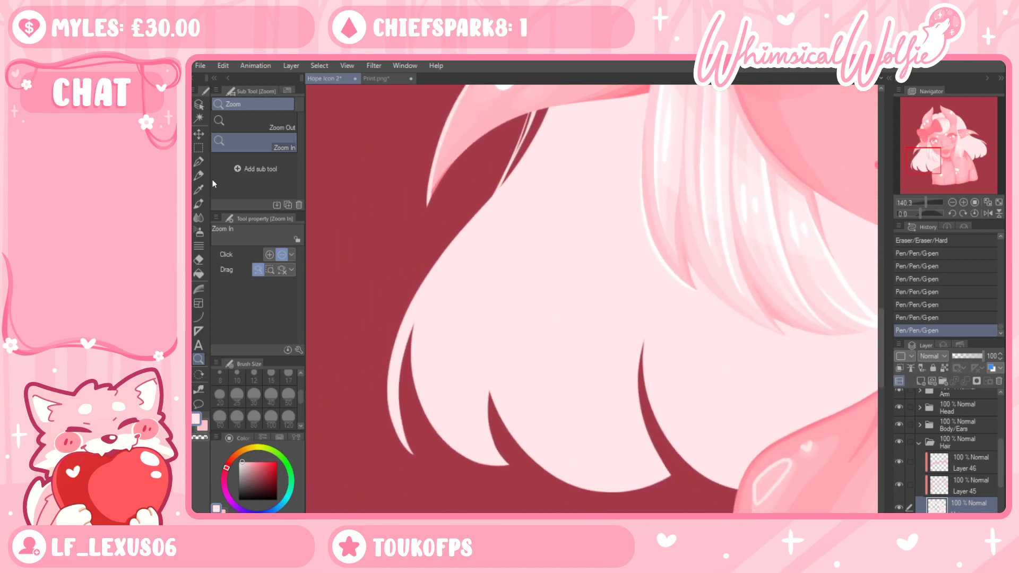
key("p")
left_click_drag(491, 184, 412, 324)
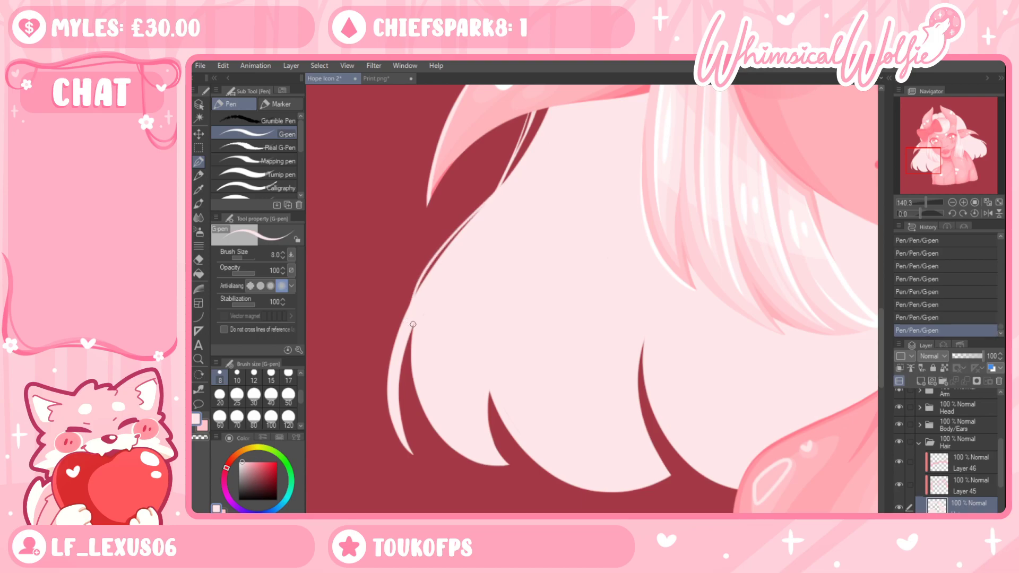
key("ctrl+z")
mouse_move(492, 196)
left_mouse_down()
mouse_move(412, 299)
mouse_move(395, 344)
mouse_move(472, 219)
left_mouse_up()
key("ctrl+z")
key("ctrl+z")
left_click_drag(388, 403, 455, 238)
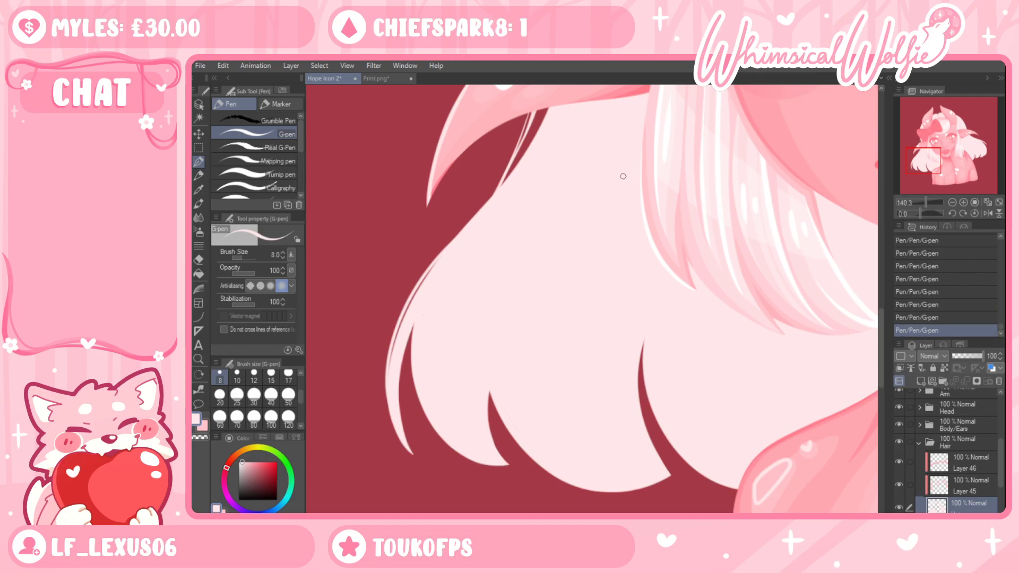
left_click_drag(418, 278, 470, 222)
key("ctrl+z")
left_click_drag(415, 286, 467, 225)
Try size 8 G-pen strands along the inner edge of the first gap in the back hair's lower left tips
left_click_drag(411, 330, 485, 463)
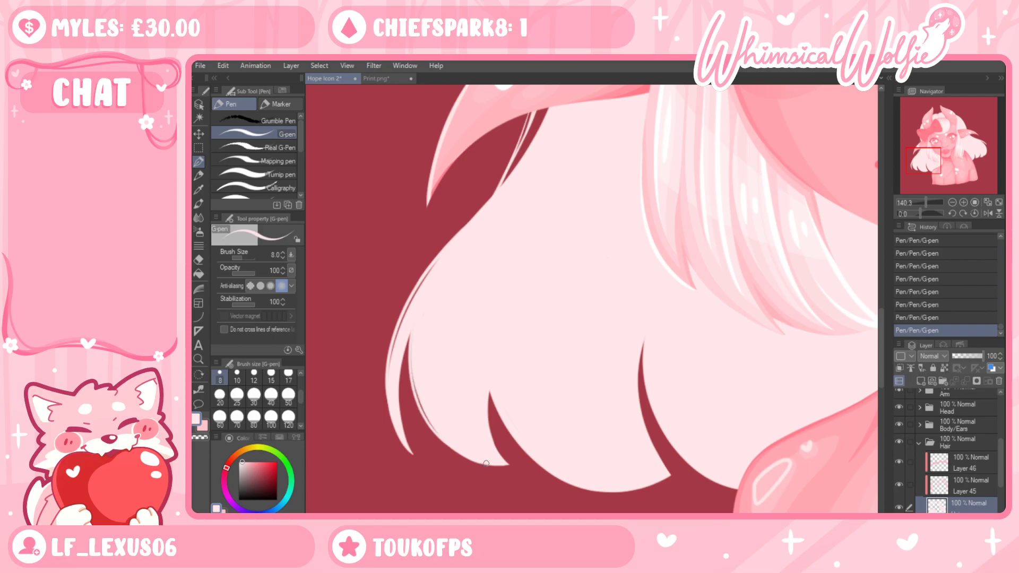
key("ctrl+z")
mouse_move(419, 295)
left_mouse_down()
mouse_move(412, 356)
mouse_move(508, 457)
left_mouse_up()
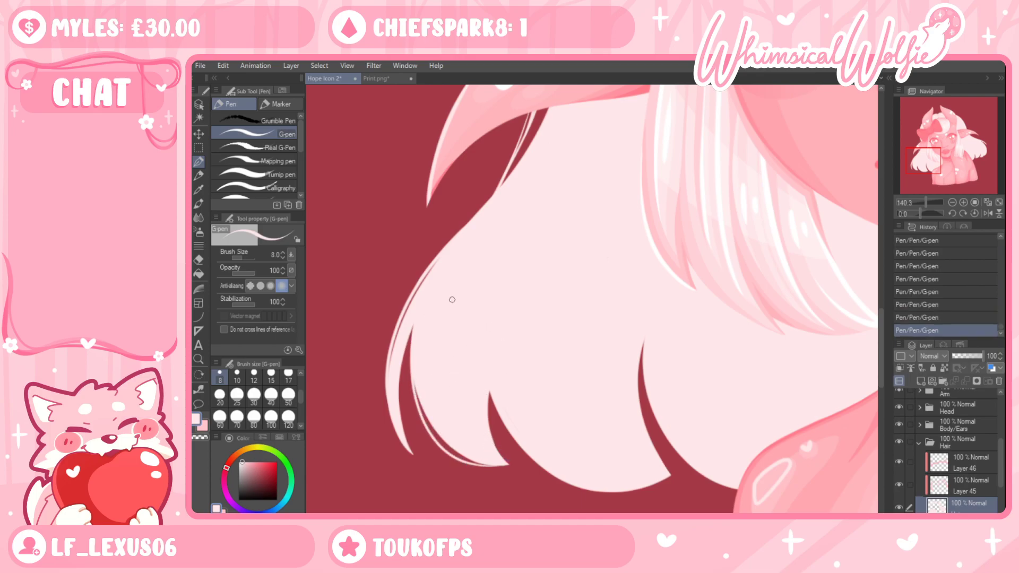
key("ctrl+z")
mouse_move(419, 302)
left_mouse_down()
mouse_move(429, 419)
mouse_move(453, 450)
left_mouse_up()
key("ctrl+z")
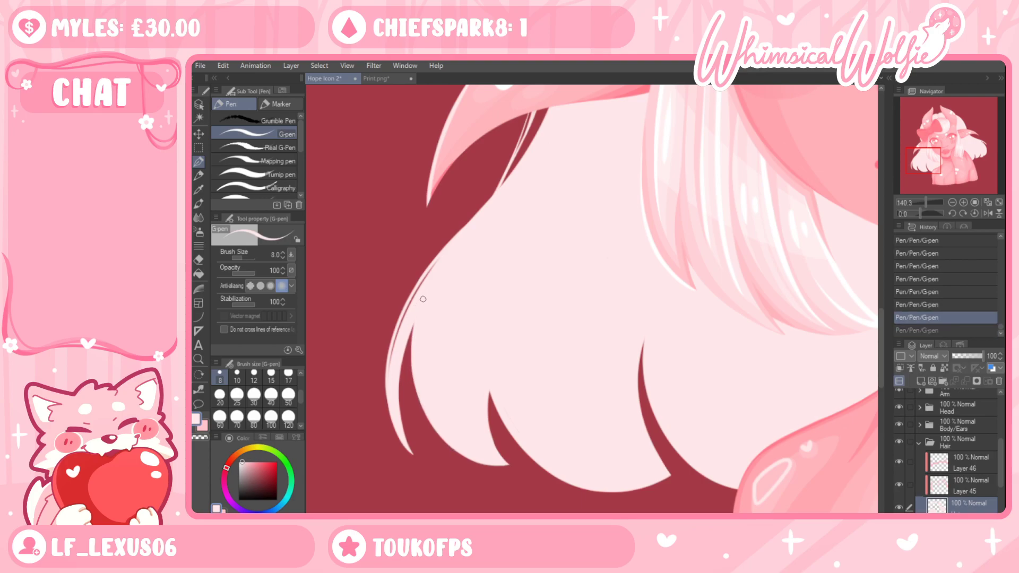
mouse_move(411, 325)
left_mouse_down()
mouse_move(439, 445)
mouse_move(476, 461)
left_mouse_up()
key("ctrl+z")
key("ctrl+z")
mouse_move(414, 324)
left_mouse_down()
mouse_move(419, 411)
mouse_move(451, 446)
left_mouse_up()
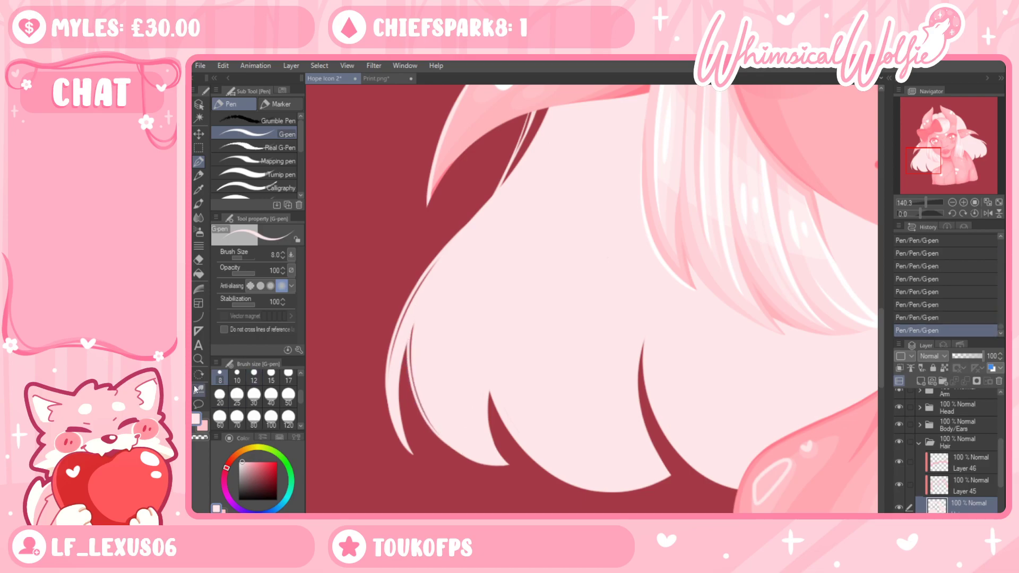
left_click(199, 358)
mouse_move(494, 392)
left_mouse_down()
mouse_move(501, 425)
mouse_move(499, 406)
left_mouse_up()
left_click(499, 407)
key("ctrl+z")
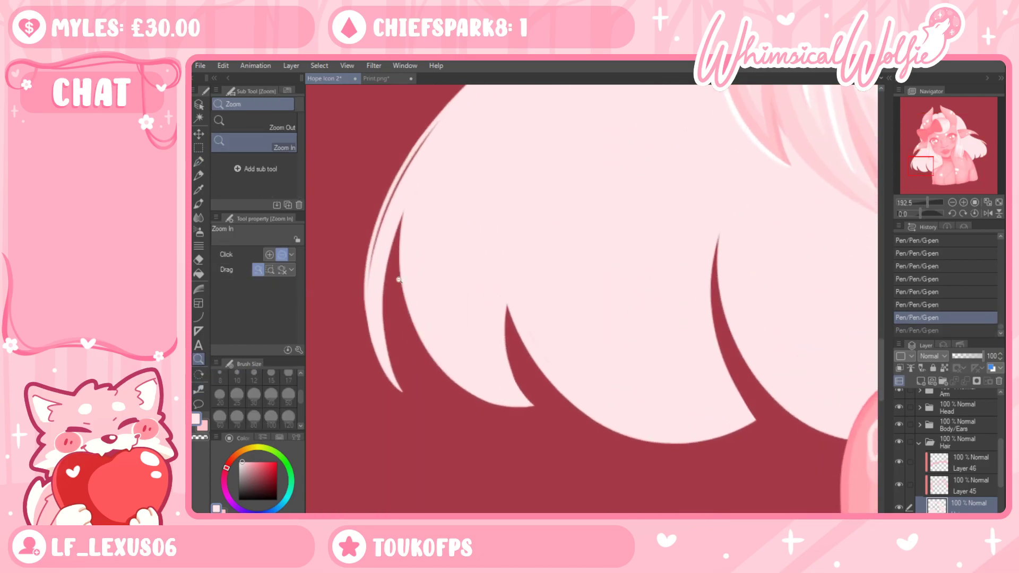
Set the G-pen to size 5 and draw two thin pale strands through the first gap in the lower left hair
left_click(198, 161)
scroll(290, 392, "up", 2)
left_click(254, 381)
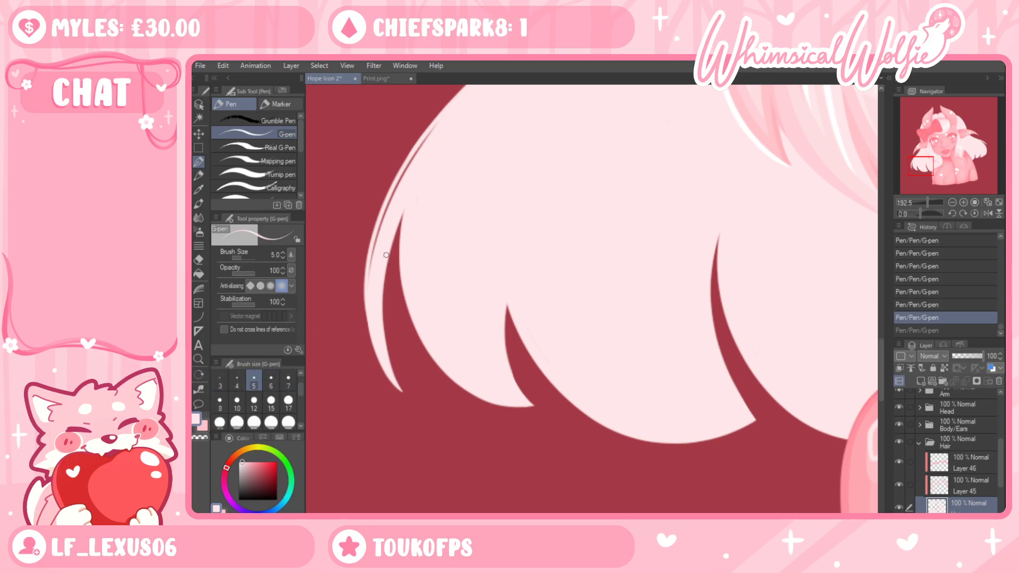
key("ctrl+y")
key("ctrl+z")
mouse_move(401, 210)
left_mouse_down()
mouse_move(396, 296)
mouse_move(423, 365)
mouse_move(500, 408)
left_mouse_up()
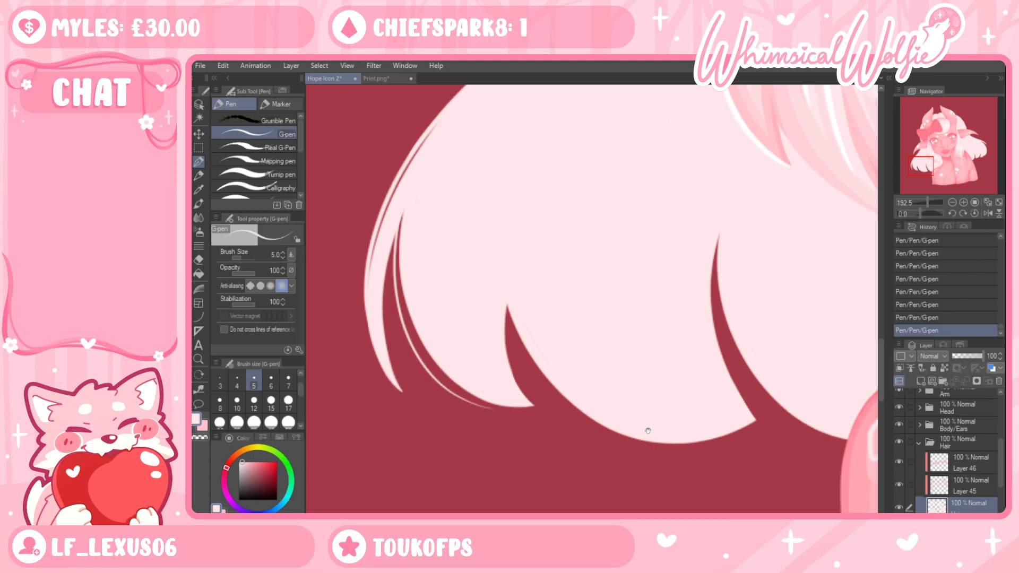
left_click_drag(652, 429, 616, 348)
mouse_move(381, 220)
left_mouse_down()
mouse_move(402, 309)
mouse_move(470, 344)
left_mouse_up()
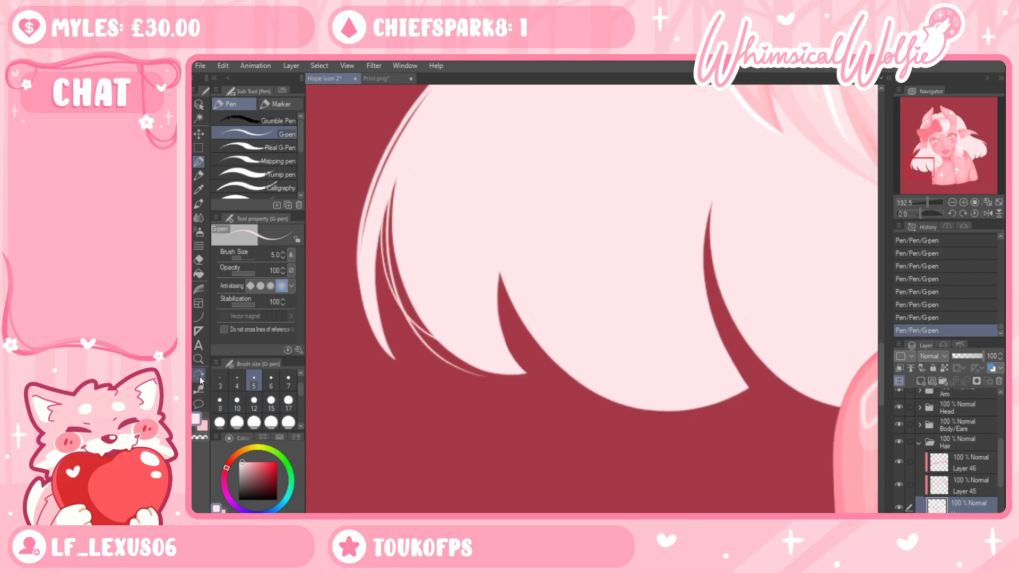
left_click(199, 358)
left_click_drag(498, 401, 460, 438)
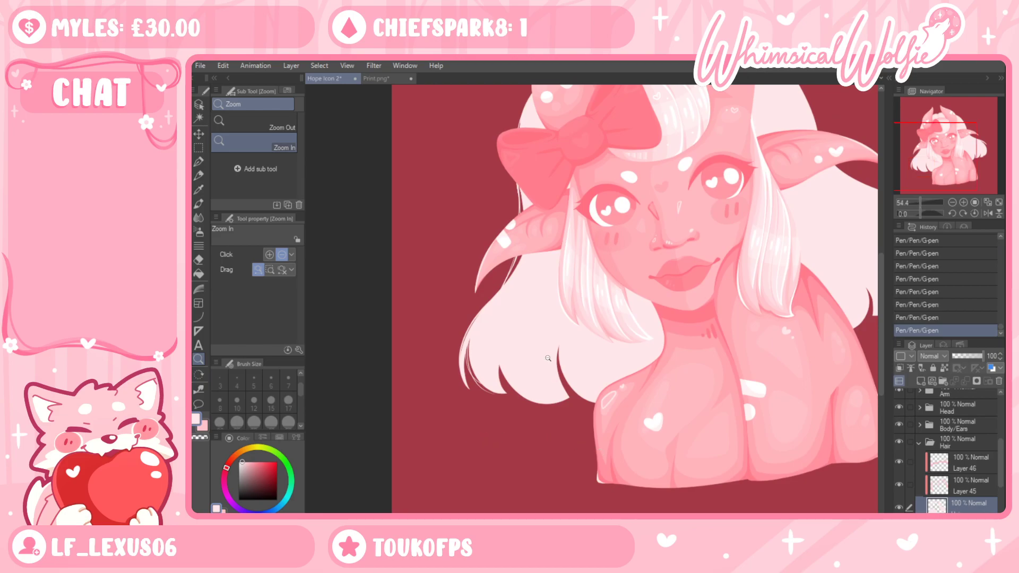
Try a thin pale strand along the back hair's edge just below the left ear
left_click(508, 307)
left_click(199, 162)
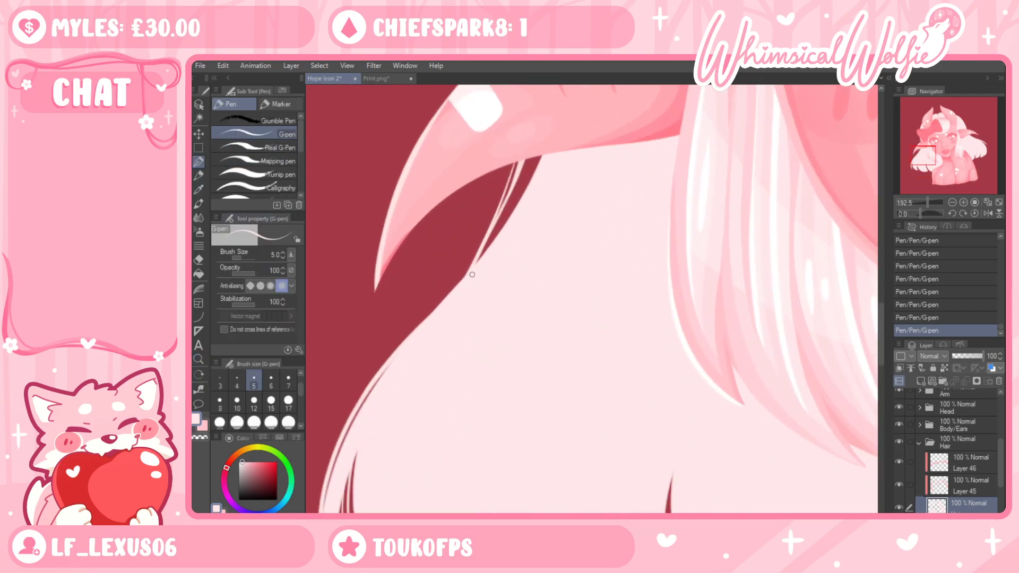
key("ctrl+z")
key("ctrl+z")
left_click_drag(476, 259, 446, 298)
key("ctrl+z")
key("ctrl+y")
mouse_move(513, 250)
left_mouse_down()
mouse_move(483, 296)
mouse_move(478, 288)
mouse_move(443, 365)
left_mouse_up()
key("ctrl+z")
key("ctrl+z")
Trim the outer side of the flyaway strand between the bow and left ear with the size 17 hard eraser
mouse_move(550, 208)
left_mouse_down()
mouse_move(512, 394)
mouse_move(523, 481)
left_mouse_up()
key("e")
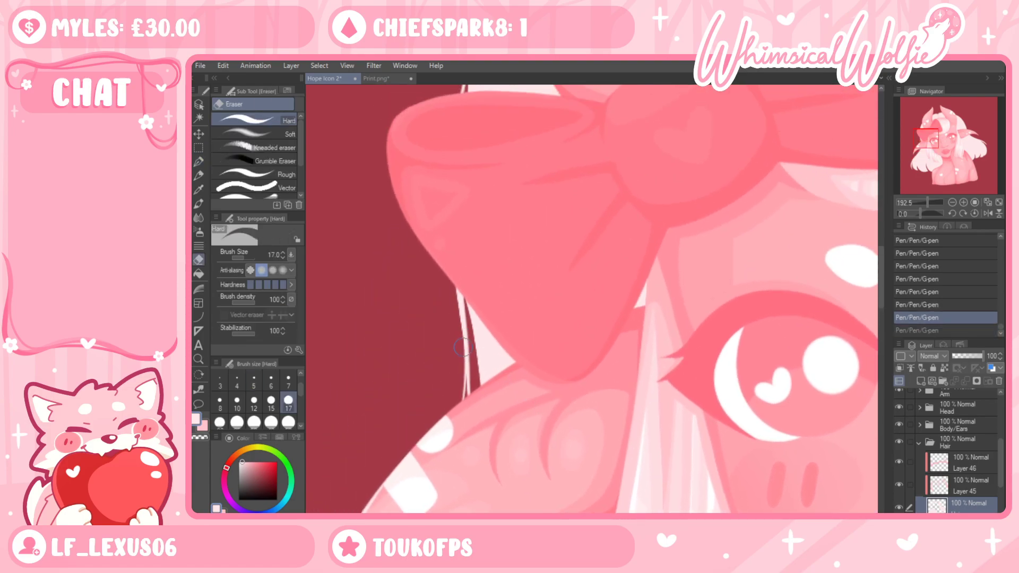
left_click_drag(457, 322, 452, 291)
left_click(199, 359)
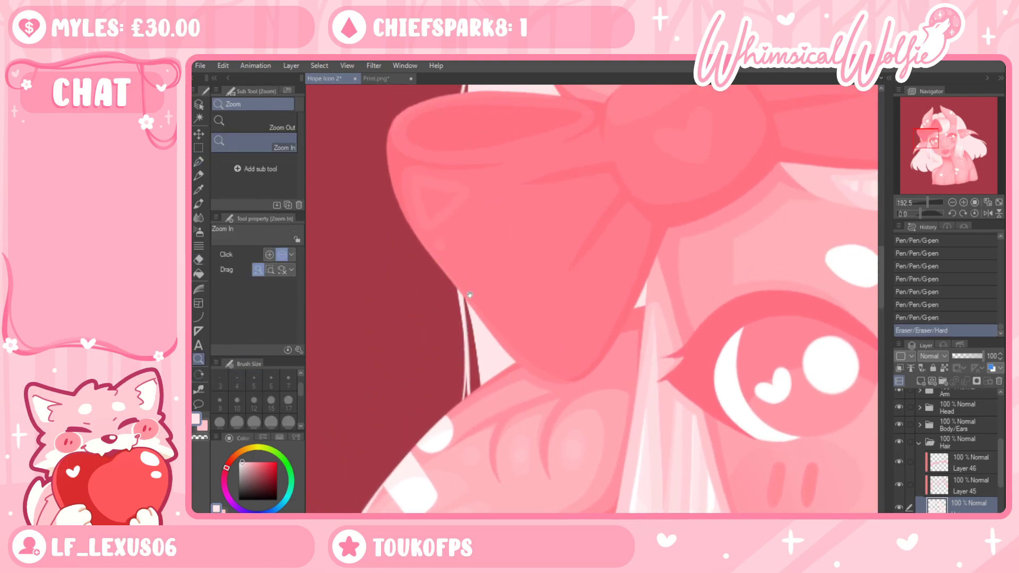
left_click_drag(520, 222, 479, 316)
scroll(479, 317, "down", 3)
scroll(676, 234, "down", 2)
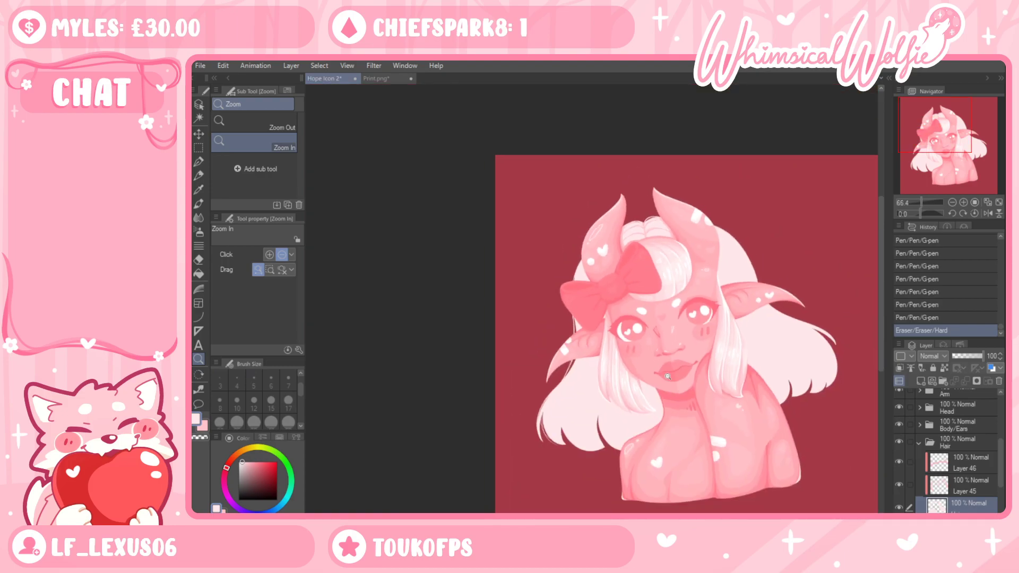
Add a thin pale G-pen strand over the right hair bump between the horns
scroll(684, 186, "up", 1)
scroll(684, 186, "up", 6)
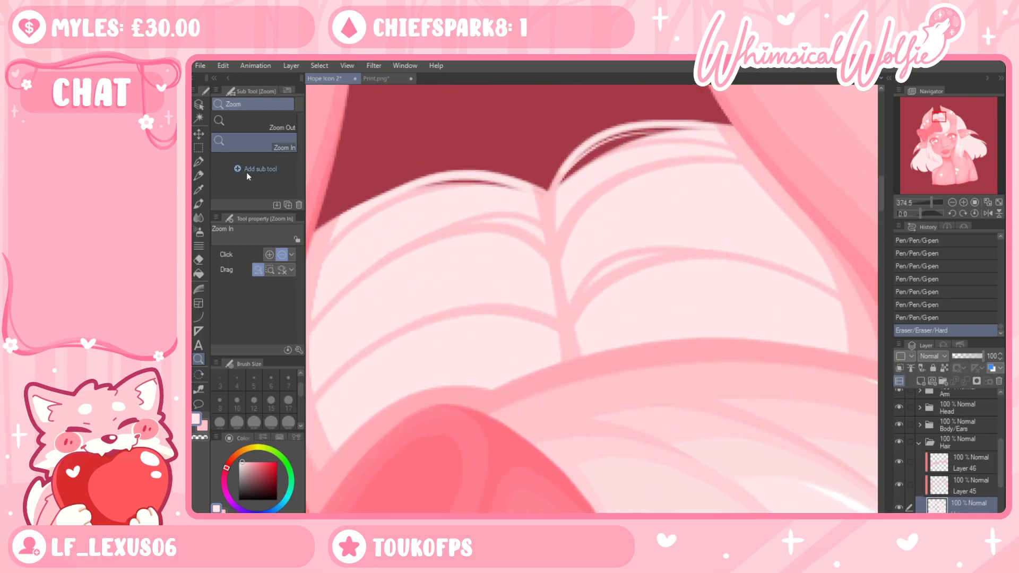
key("p")
mouse_move(568, 166)
left_mouse_down()
mouse_move(614, 137)
mouse_move(673, 128)
left_mouse_up()
Try reshaping the left hair bump between the horns with the hard eraser and thin size 5 G-pen strands
left_click_drag(612, 208, 709, 259)
key("e")
mouse_move(512, 234)
left_mouse_down()
mouse_move(571, 226)
mouse_move(515, 238)
mouse_move(628, 237)
left_mouse_up()
left_click(199, 161)
left_click_drag(497, 244, 617, 237)
mouse_move(506, 236)
left_mouse_down()
mouse_move(562, 223)
mouse_move(615, 237)
left_mouse_up()
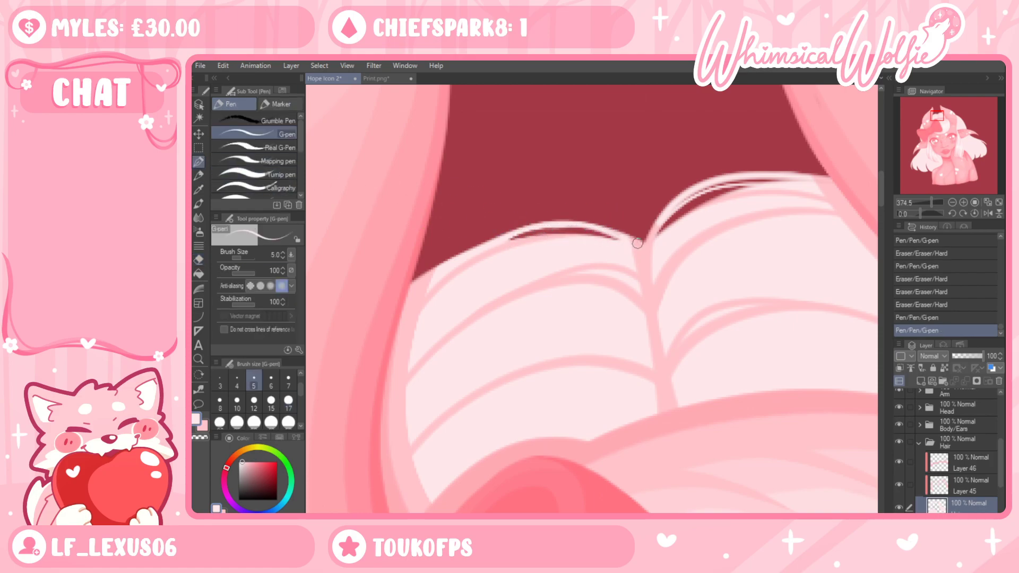
mouse_move(499, 242)
left_mouse_down()
mouse_move(584, 225)
mouse_move(629, 241)
mouse_move(627, 250)
left_mouse_up()
mouse_move(405, 288)
left_mouse_down()
mouse_move(539, 222)
mouse_move(641, 238)
left_mouse_up()
left_click_drag(531, 222, 647, 244)
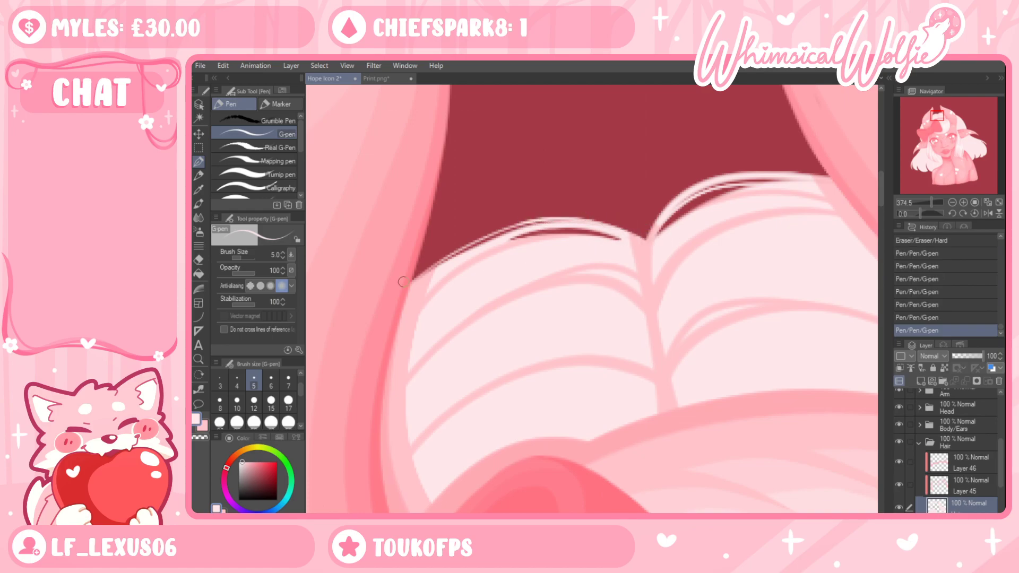
Compare the hair top on the whole portrait and undo the left bump's eraser and G-pen strokes
left_click(198, 359)
left_click_drag(570, 236, 613, 329)
left_click_drag(639, 294, 681, 431)
left_click(617, 250)
key("ctrl+z")
key("ctrl+z")
key("ctrl+z")
key("ctrl+z")
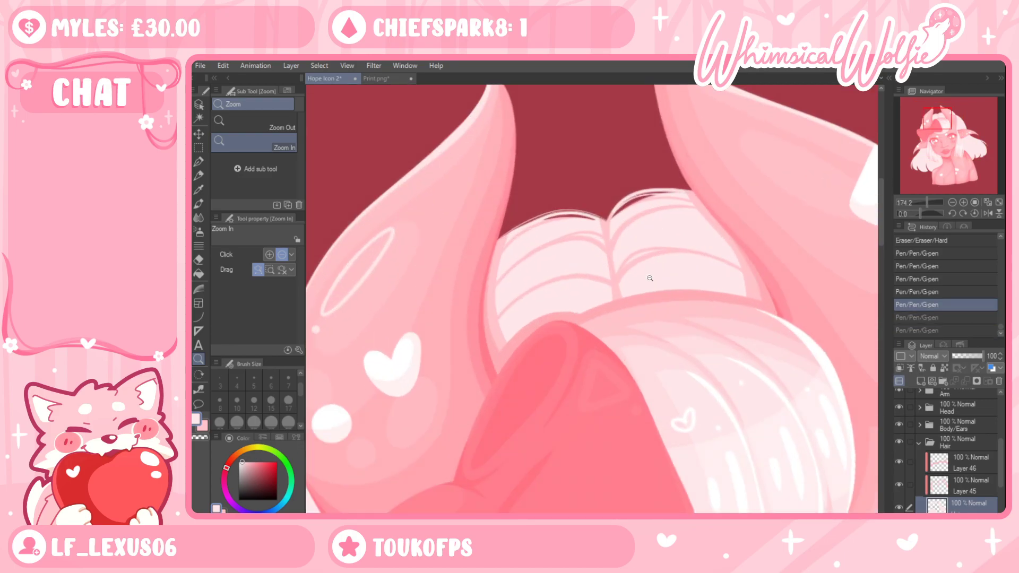
left_click_drag(639, 239, 523, 289)
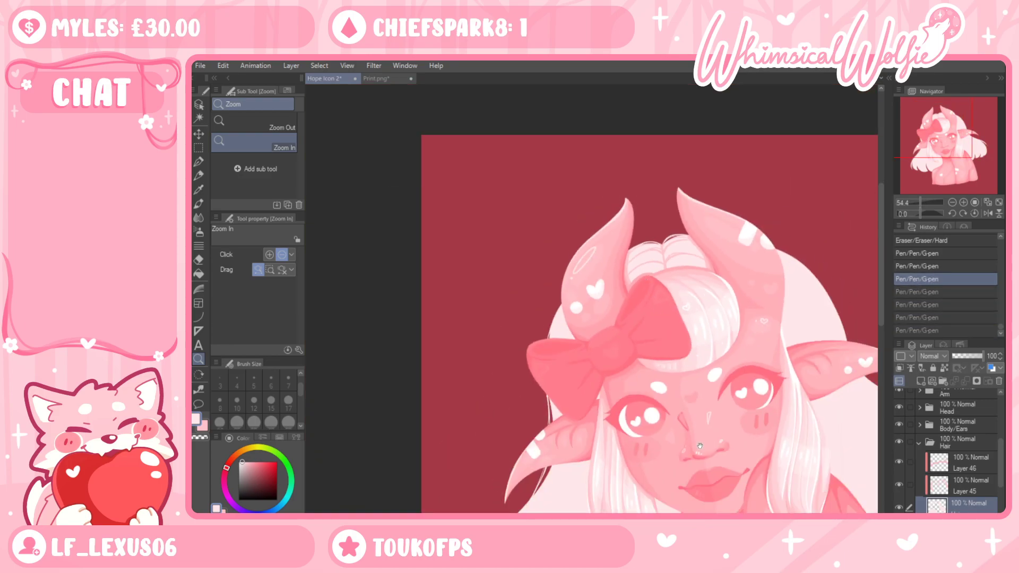
left_click_drag(690, 371, 637, 248)
left_click_drag(764, 356, 681, 313)
left_click(808, 357)
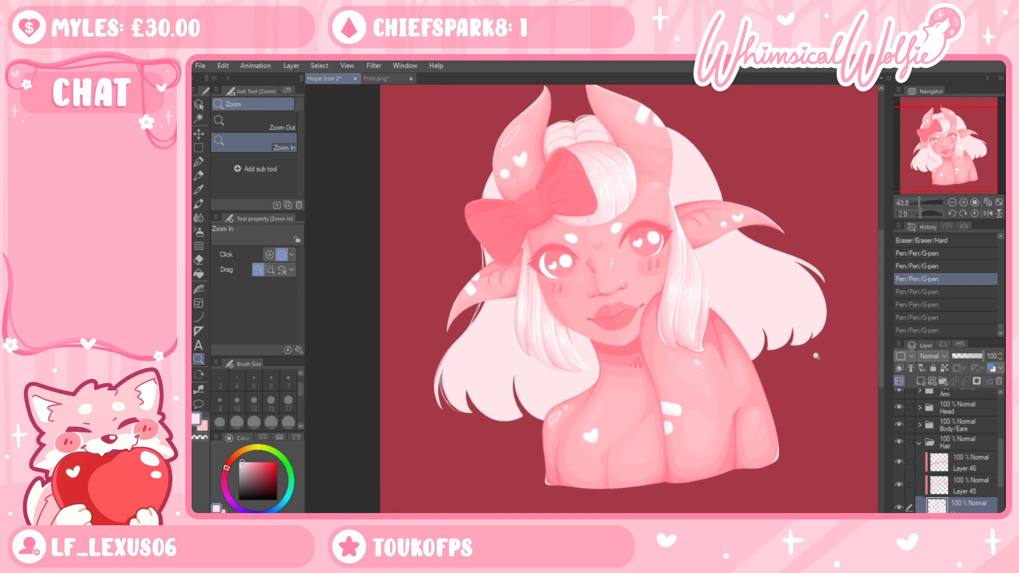
key("ctrl+z")
key("ctrl+z")
key("ctrl+z")
key("ctrl+z")
key("ctrl+z")
key("ctrl+z")
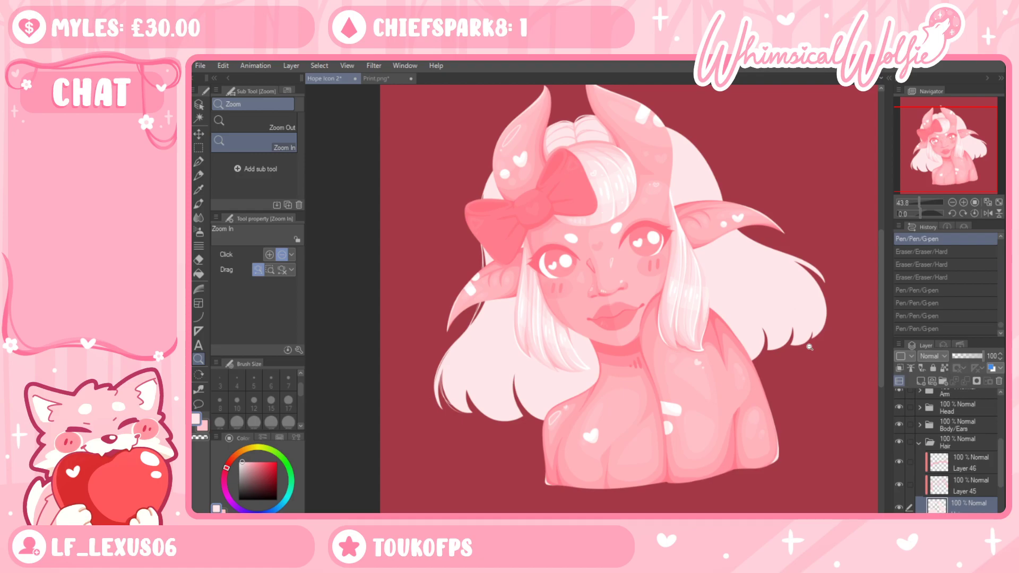
Draw a thin pale strand along the right edge of the second gap in the lower left hair, redoing unsatisfactory strokes
left_click_drag(455, 422, 518, 401)
left_click(196, 163)
left_click_drag(502, 236, 535, 324)
key("ctrl+z")
left_click_drag(529, 279, 562, 333)
mouse_move(508, 260)
left_mouse_down()
mouse_move(518, 297)
mouse_move(652, 419)
mouse_move(705, 424)
left_mouse_up()
key("ctrl+z")
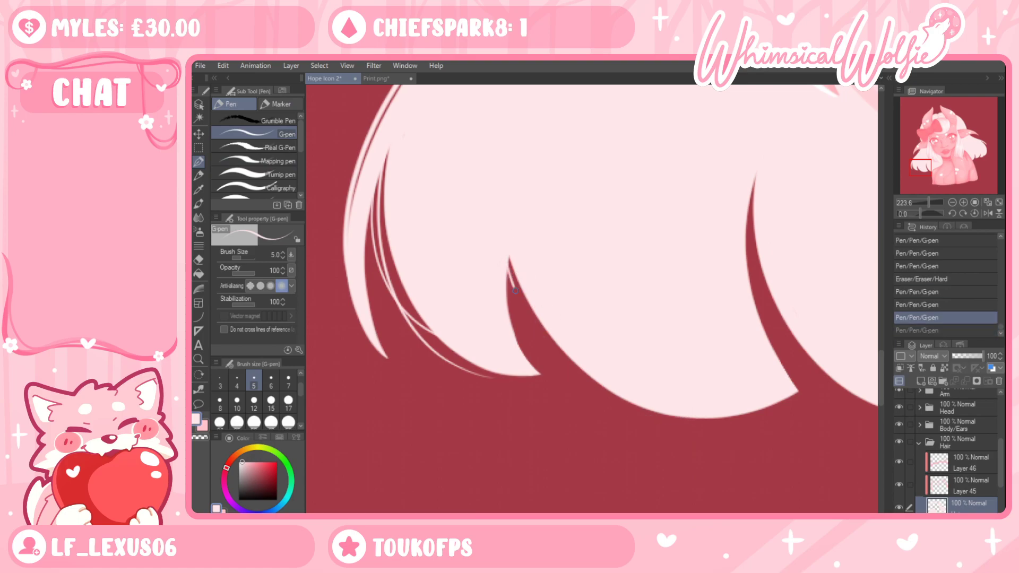
left_click_drag(509, 266, 713, 403)
key("ctrl+z")
mouse_move(508, 263)
left_mouse_down()
mouse_move(527, 313)
mouse_move(642, 416)
left_mouse_up()
key("ctrl+z")
left_click_drag(509, 261, 645, 413)
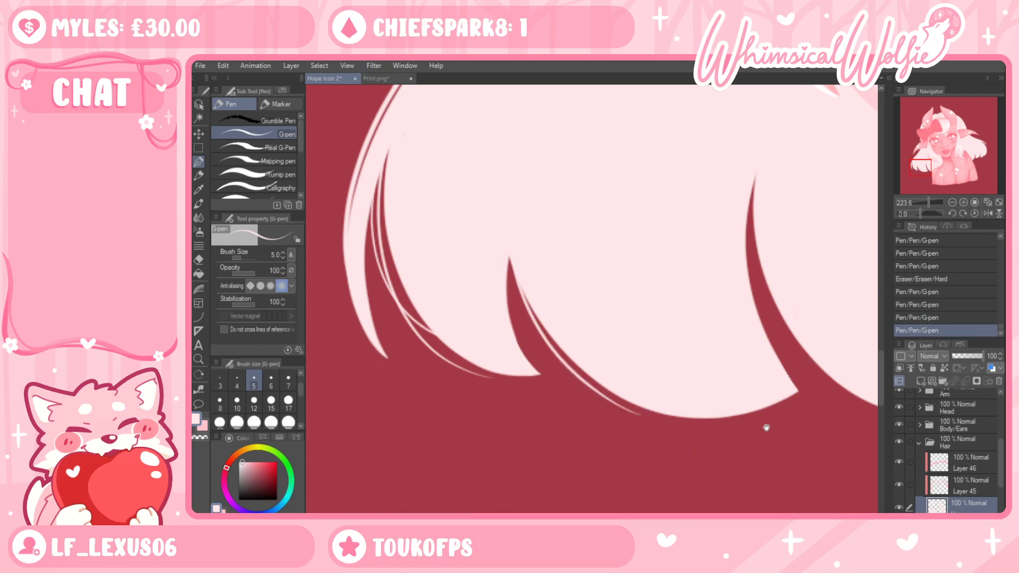
Try an additional fine strand beside the one along the second gap's right edge
left_click_drag(768, 425, 652, 416)
left_click_drag(392, 261, 504, 364)
key("ctrl+z")
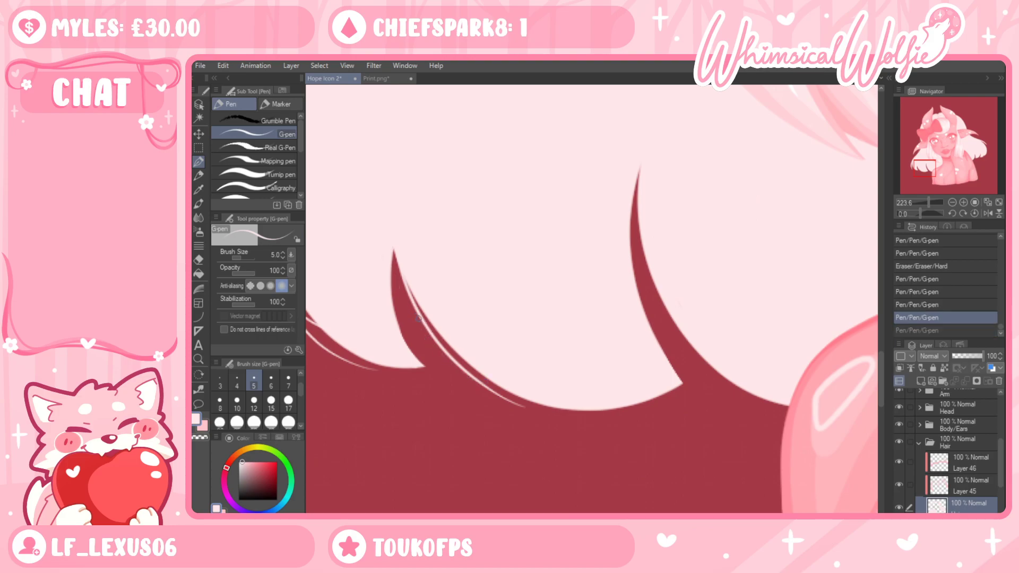
left_click_drag(429, 337, 525, 417)
key("ctrl+z")
left_click_drag(469, 375, 522, 418)
key("ctrl+z")
left_click_drag(465, 371, 493, 394)
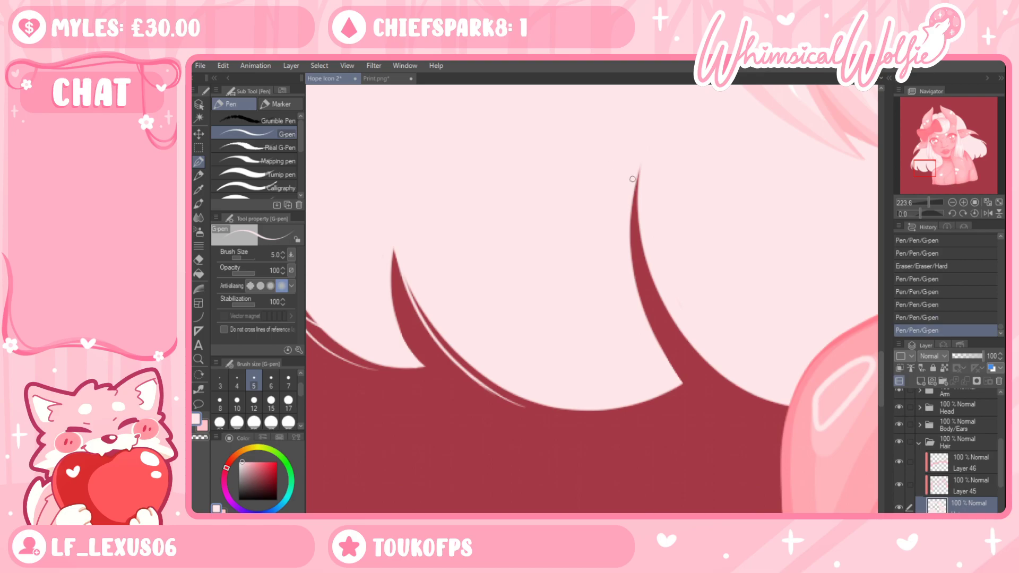
key("ctrl+z")
Try a thin pale strand curving up the left side of the second gap to its tip
left_click_drag(411, 355, 397, 264)
key("ctrl+z")
left_click_drag(413, 361, 400, 264)
key("ctrl+z")
mouse_move(408, 351)
left_mouse_down()
mouse_move(393, 261)
mouse_move(408, 351)
mouse_move(395, 297)
mouse_move(398, 264)
left_mouse_up()
key("ctrl+z")
key("ctrl+z")
left_click_drag(394, 312, 399, 253)
key("ctrl+z")
mouse_move(420, 365)
left_mouse_down()
mouse_move(396, 316)
mouse_move(400, 255)
left_mouse_up()
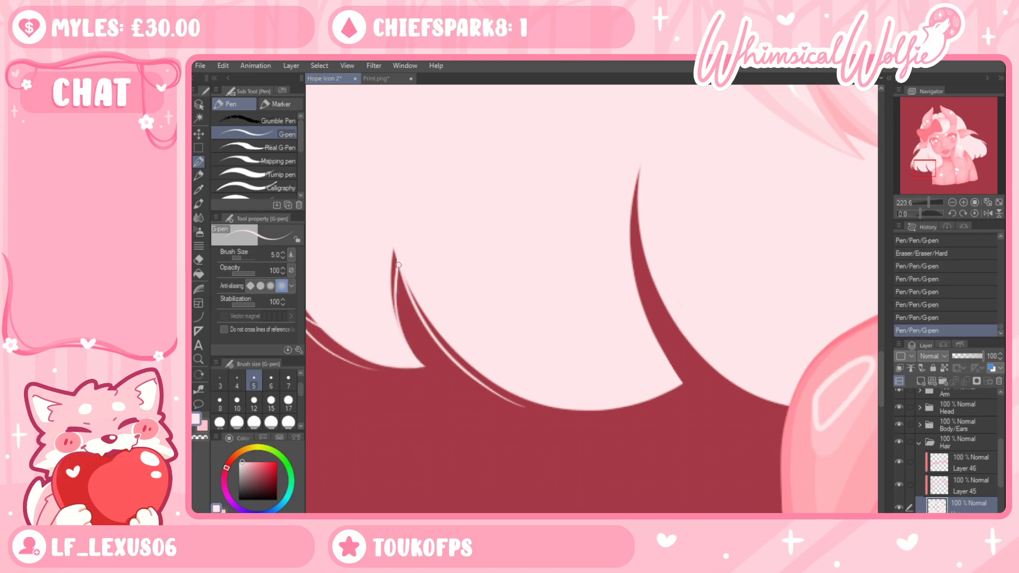
Check the lower hair from further out and undo the strand on the second gap's left side
left_click(199, 359)
left_click_drag(564, 320, 546, 331)
left_click(562, 317)
key("ctrl+z")
key("ctrl+z")
key("ctrl+z")
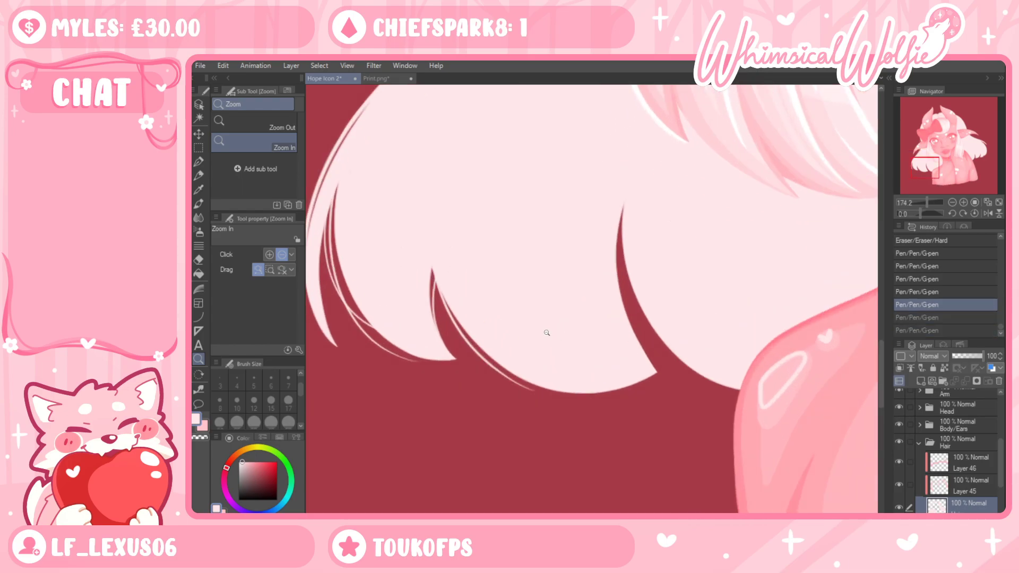
Draw a thin pale strand at the upper end of the third gap in the lower hair with the size 5 G-pen
left_click(199, 162)
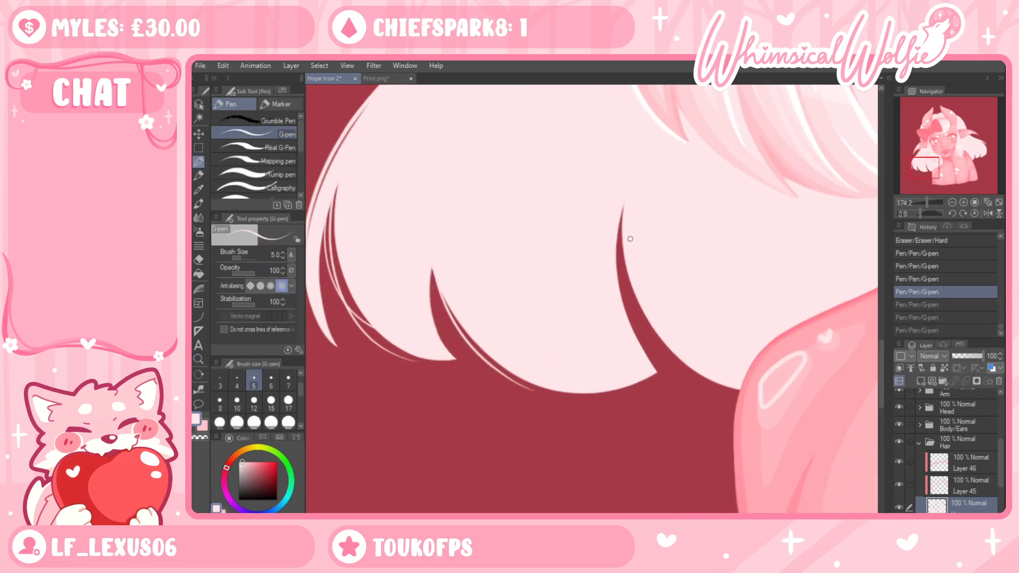
left_click_drag(621, 207, 648, 317)
key("ctrl+z")
left_click_drag(621, 203, 640, 315)
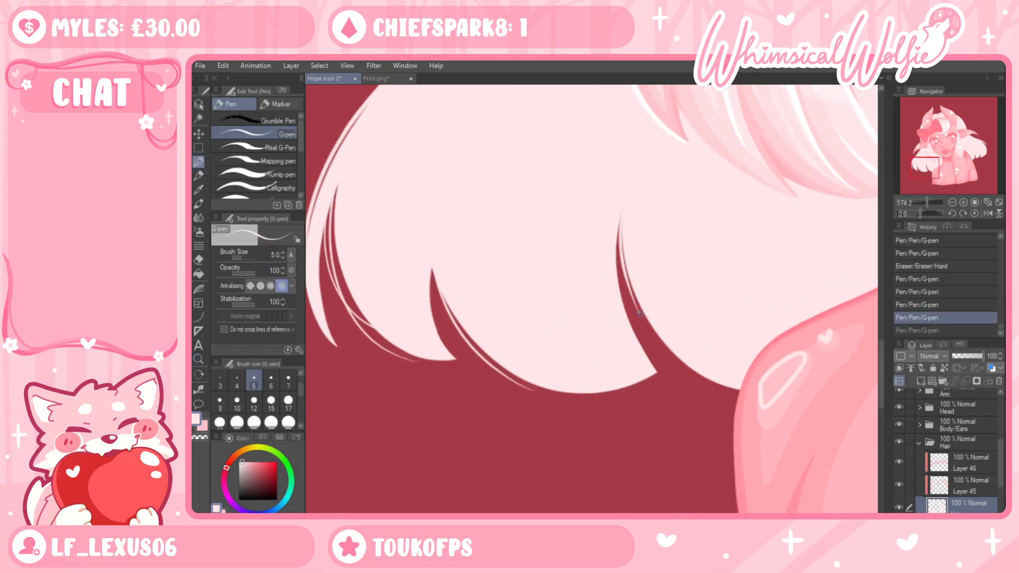
key("ctrl+z")
mouse_move(623, 209)
left_mouse_down()
mouse_move(631, 305)
mouse_move(626, 298)
left_mouse_up()
key("ctrl+z")
key("ctrl+y")
key("ctrl+z")
left_click_drag(622, 205, 629, 300)
key("ctrl+z")
mouse_move(621, 203)
left_mouse_down()
mouse_move(618, 254)
mouse_move(626, 286)
mouse_move(689, 377)
left_mouse_up()
key("ctrl+z")
Add a short pale strand off the third gap's lower right edge near the shoulder
left_click_drag(664, 341, 736, 401)
key("ctrl+z")
mouse_move(666, 345)
left_mouse_down()
mouse_move(710, 386)
mouse_move(738, 394)
left_mouse_up()
key("ctrl+z")
left_click_drag(667, 345, 720, 392)
key("ctrl+z")
mouse_move(664, 342)
left_mouse_down()
mouse_move(701, 380)
mouse_move(692, 373)
mouse_move(612, 393)
mouse_move(591, 370)
left_mouse_up()
left_click(199, 359)
left_click(591, 370)
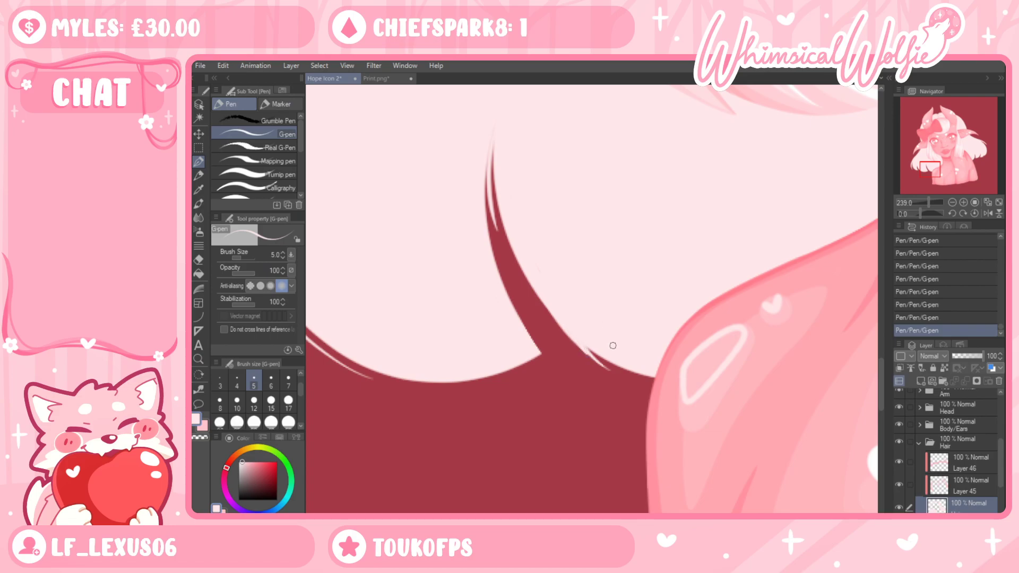
Compare the third gap's lower edge with and without the last short strand, up close and from further out
key("ctrl+z")
key("ctrl+y")
key("ctrl+z")
key("ctrl+y")
mouse_move(589, 338)
left_mouse_down()
mouse_move(663, 385)
mouse_move(591, 423)
left_mouse_up()
left_click(198, 359)
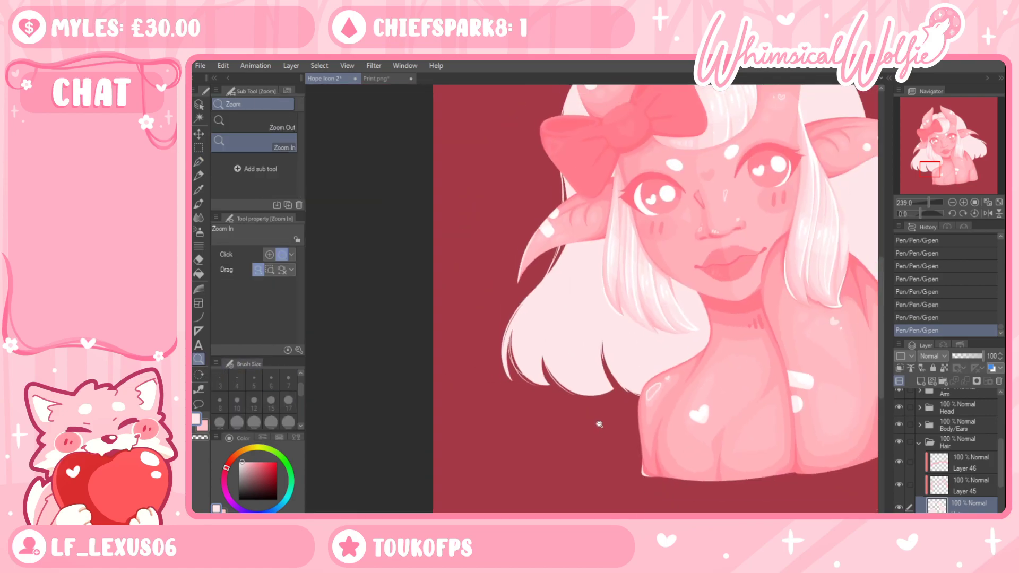
scroll(634, 419, "up", 1)
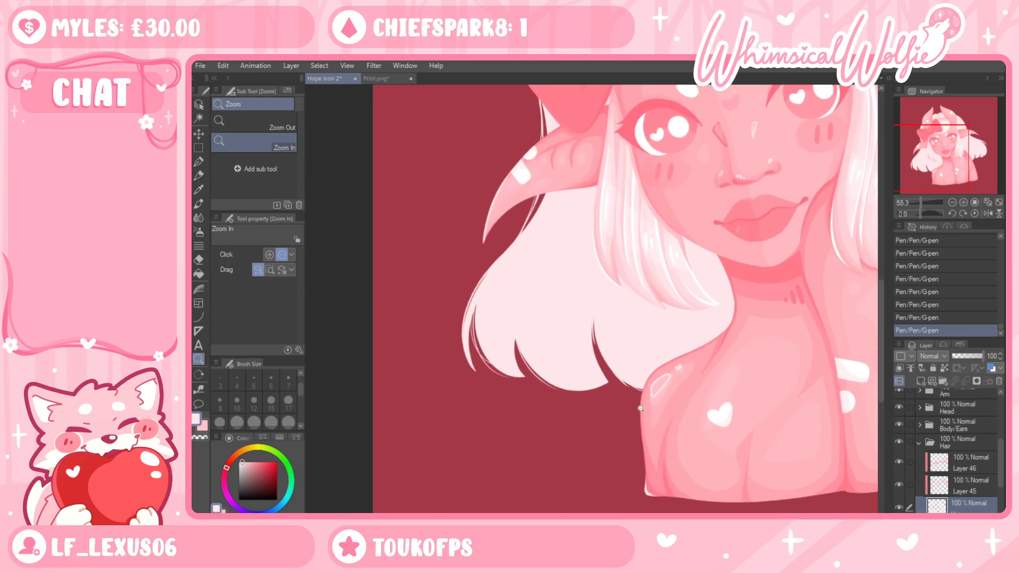
Carve a thin notch into the bottom edge of the lock between the second and third gaps with the size 17 hard eraser
key("ctrl+z")
scroll(605, 402, "up", 3)
key("e")
mouse_move(624, 397)
left_mouse_down()
mouse_move(635, 395)
mouse_move(541, 367)
left_mouse_up()
mouse_move(636, 367)
left_mouse_down()
mouse_move(552, 364)
mouse_move(678, 355)
left_mouse_up()
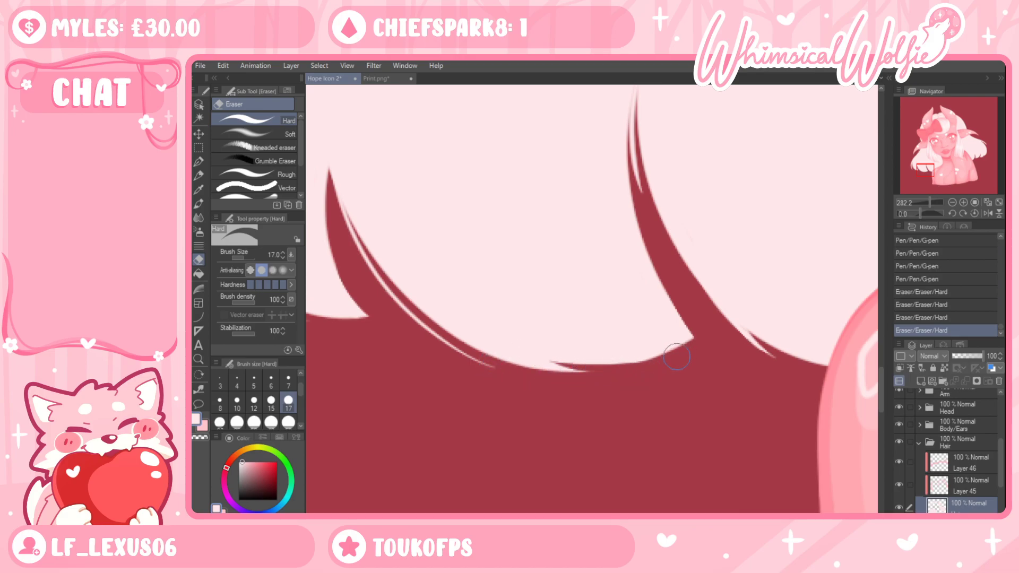
left_click_drag(616, 371, 690, 354)
mouse_move(606, 370)
left_mouse_down()
mouse_move(667, 353)
mouse_move(610, 360)
mouse_move(701, 342)
left_mouse_up()
left_click(198, 359)
left_click_drag(639, 386, 662, 383)
left_click_drag(590, 390, 612, 390)
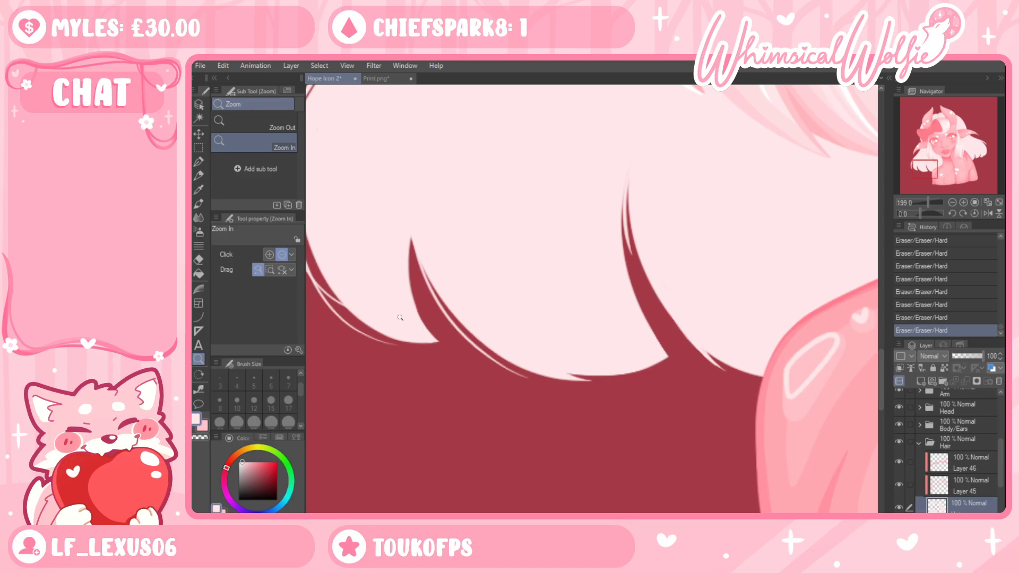
Try erasing a small notch into the bottom edge of the lock before the second gap, comparing versions before undoing it
left_click_drag(407, 323, 511, 351)
key("e")
key("ctrl+z")
key("ctrl+y")
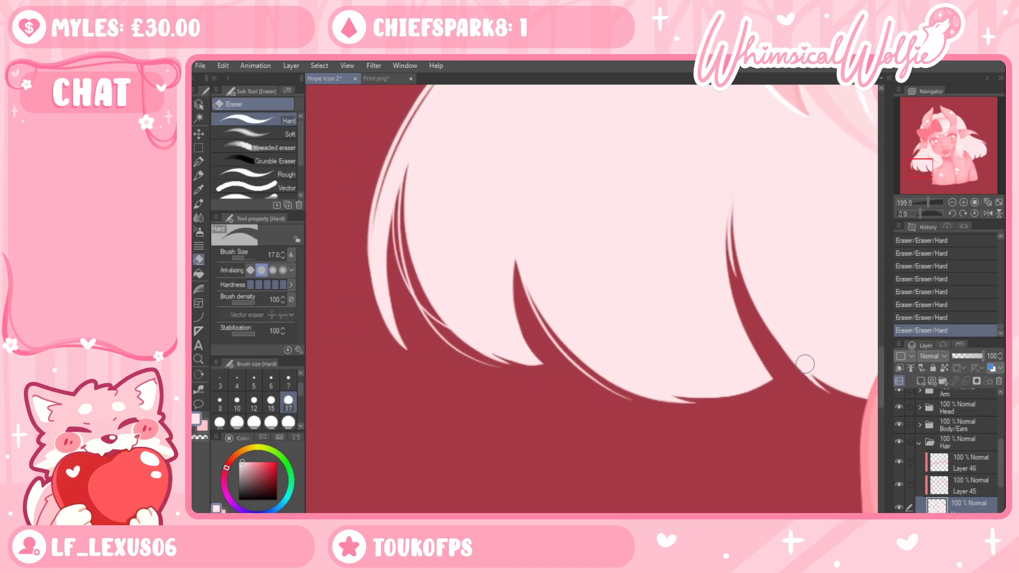
key("ctrl+z")
key("ctrl+y")
key("ctrl+z")
key("ctrl+y")
key("ctrl+z")
key("ctrl+y")
key("ctrl+z")
key("ctrl+z")
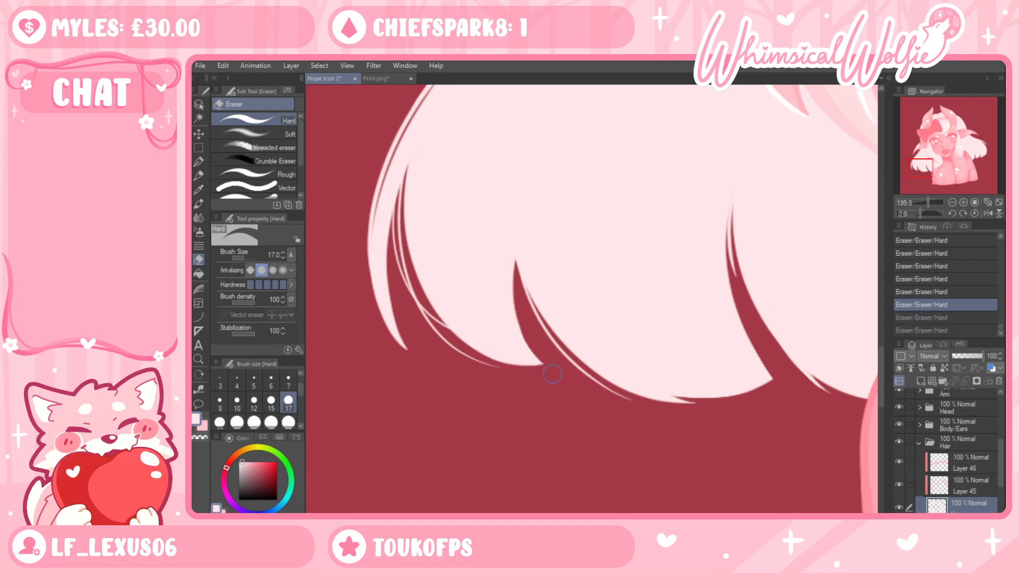
Try a longer erased notch in the lock tip beside the second gap and undo it after checking from further out
key("ctrl+y")
key("ctrl+y")
key("ctrl+z")
key("ctrl+y")
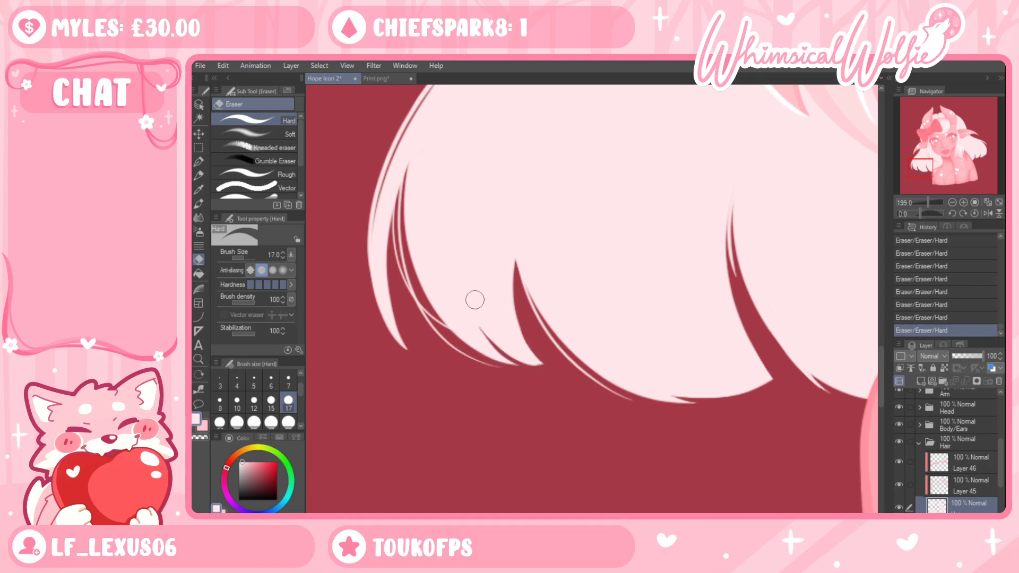
left_click(199, 359)
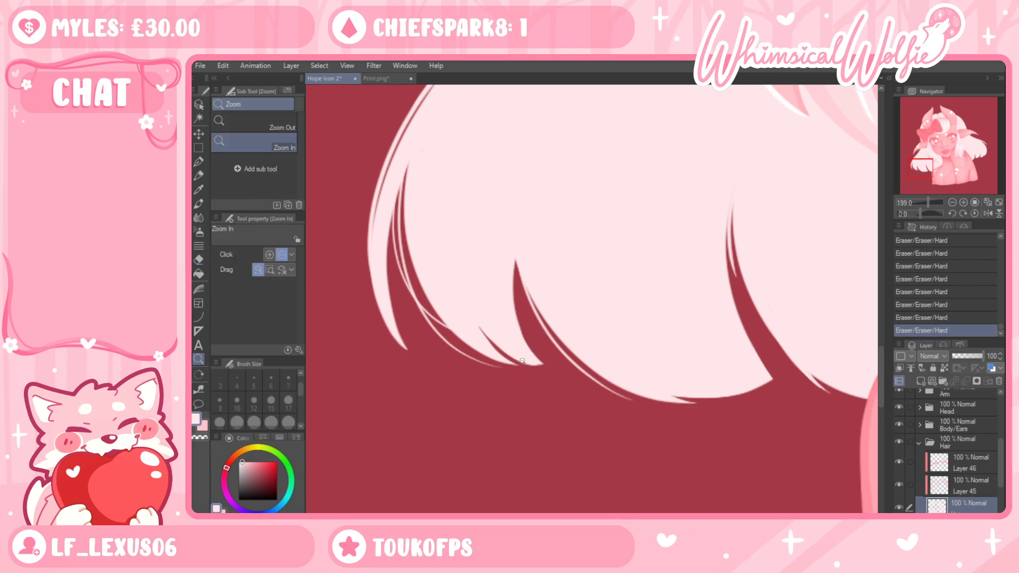
left_click_drag(545, 376, 446, 378)
left_click_drag(571, 407, 594, 405)
key("ctrl+z")
left_click_drag(542, 363, 586, 371)
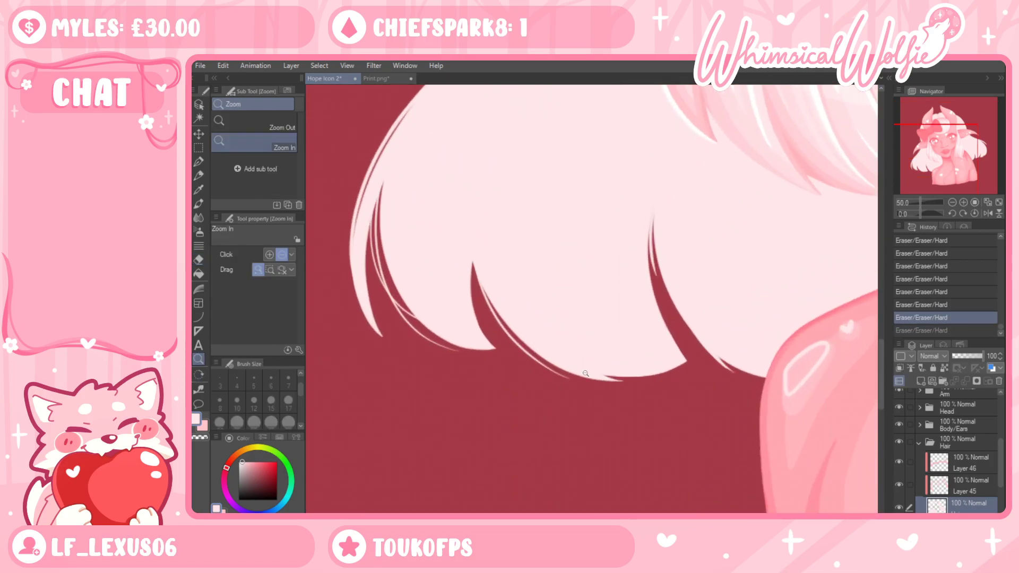
Try a short curled pale strand off the outermost hair tip with the size 5 G-pen and undo it
left_click(199, 162)
left_click_drag(370, 293, 393, 329)
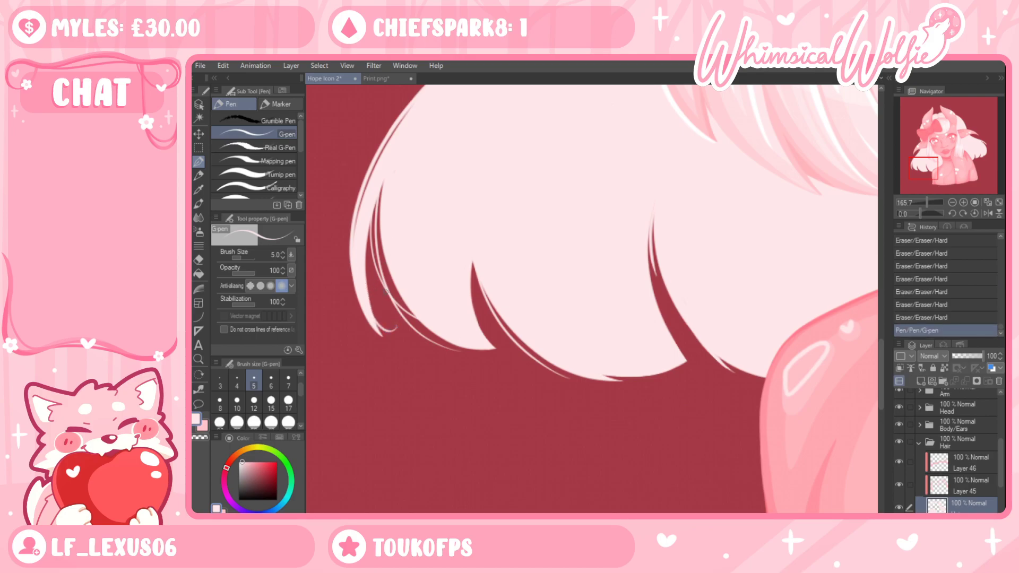
left_click(198, 359)
left_click(442, 358)
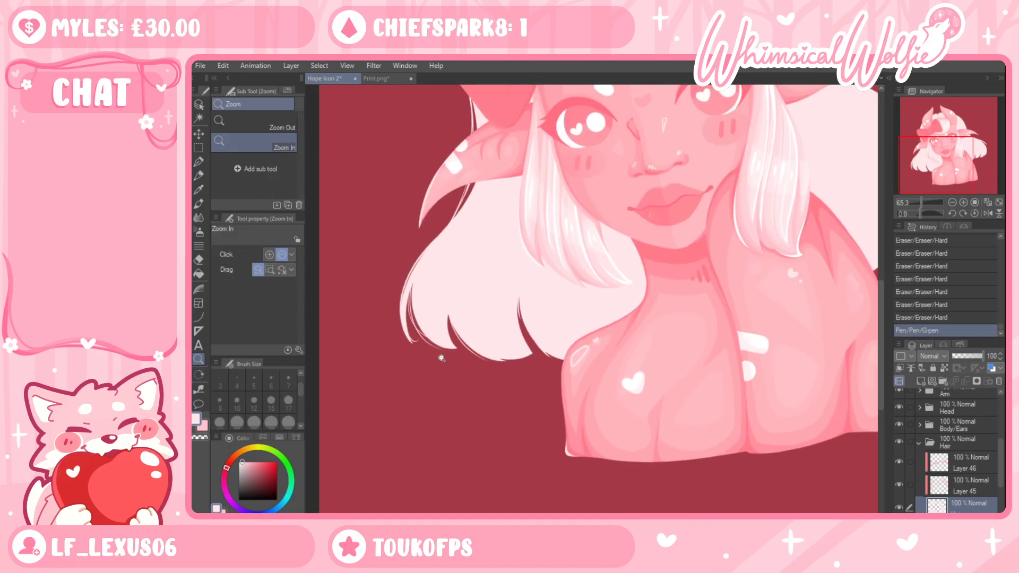
left_click(412, 330)
left_click(199, 160)
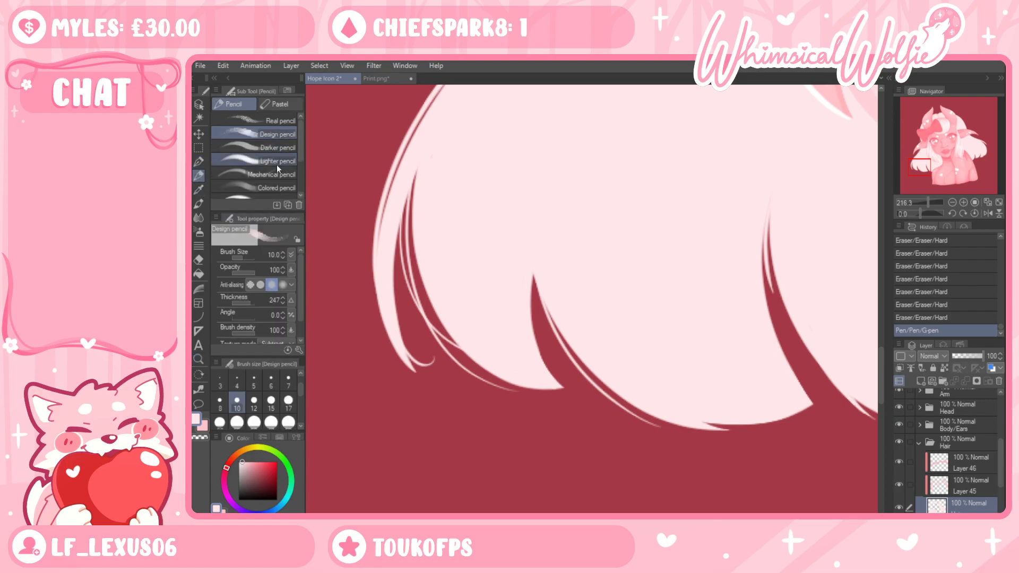
key("ctrl+z")
Draw thin pale strands along the inner and outer sides of the outermost hair tip with the size 5 G-pen
mouse_move(393, 250)
left_mouse_down()
mouse_move(404, 331)
mouse_move(428, 363)
left_mouse_up()
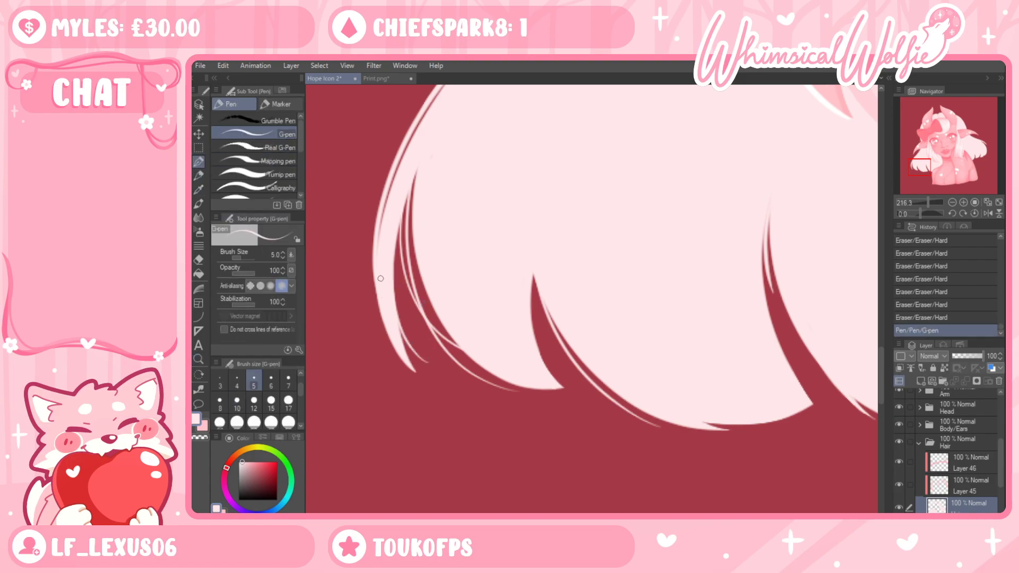
left_click_drag(376, 249, 394, 355)
key("ctrl+z")
mouse_move(377, 260)
left_mouse_down()
mouse_move(393, 351)
mouse_move(375, 284)
left_mouse_up()
left_click(199, 358)
left_click(571, 419)
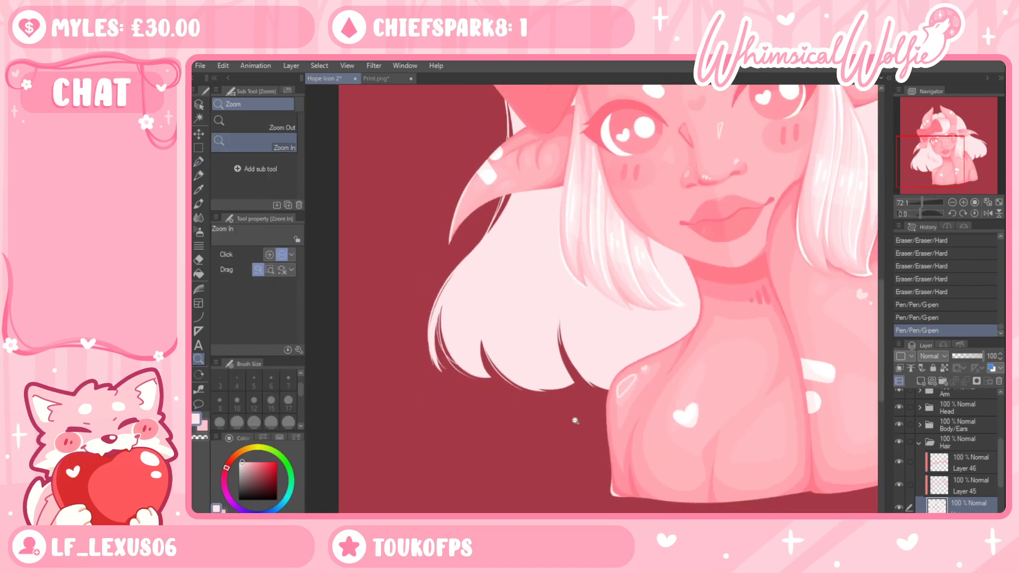
left_click(567, 389)
left_click(558, 387)
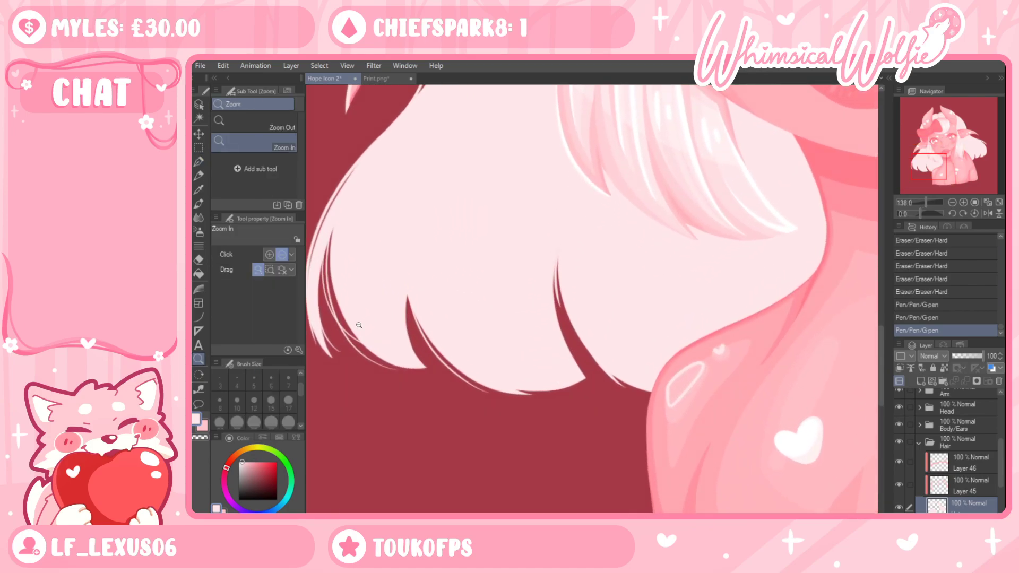
Try erasing a narrow notch upward into the lock tip beside the second gap with the size 17 hard eraser
left_click(455, 335)
key("e")
left_click_drag(440, 343, 407, 305)
key("ctrl+z")
key("ctrl+z")
left_click_drag(440, 344, 403, 301)
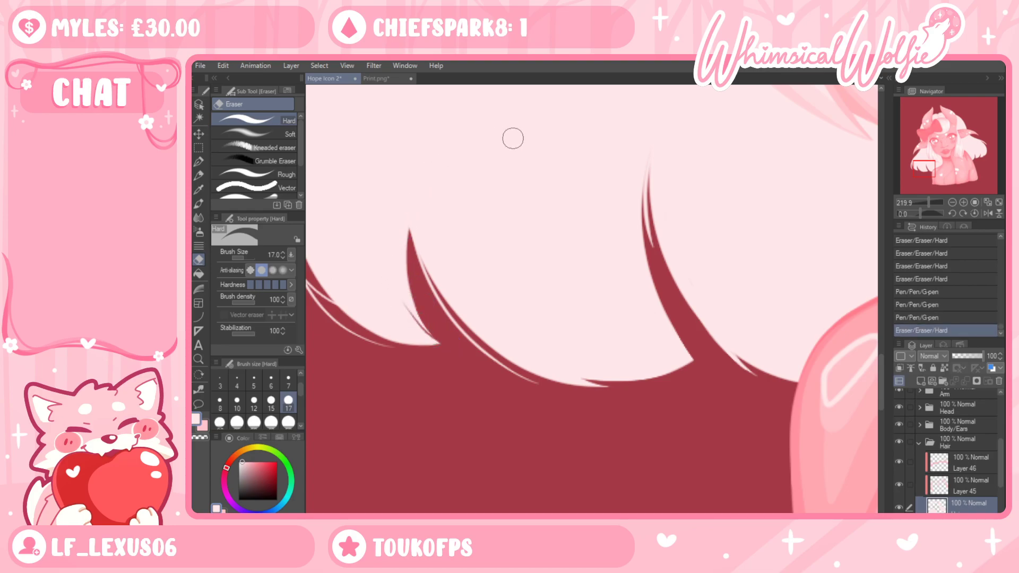
left_click_drag(462, 404, 615, 400)
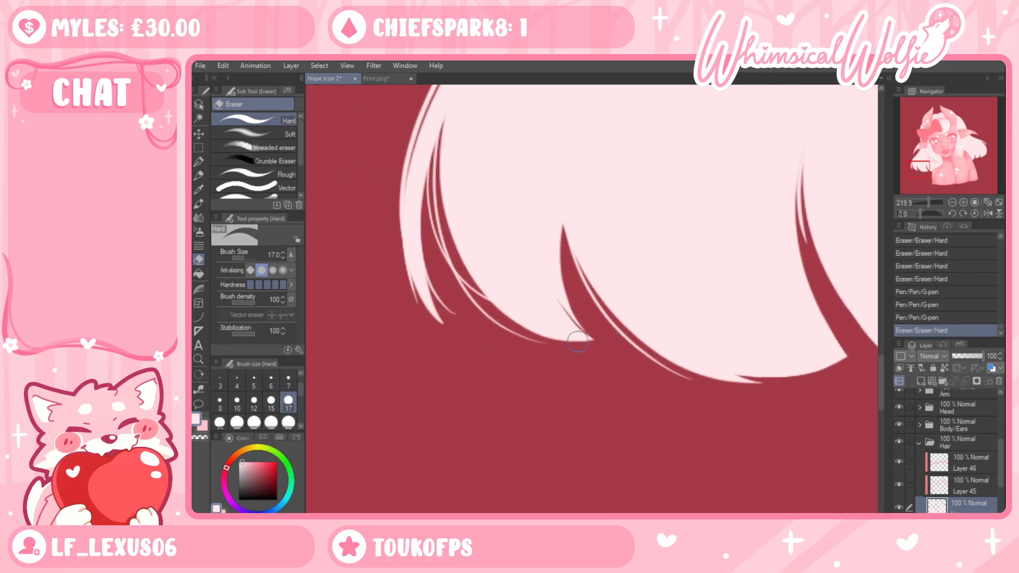
left_click_drag(528, 318, 592, 338)
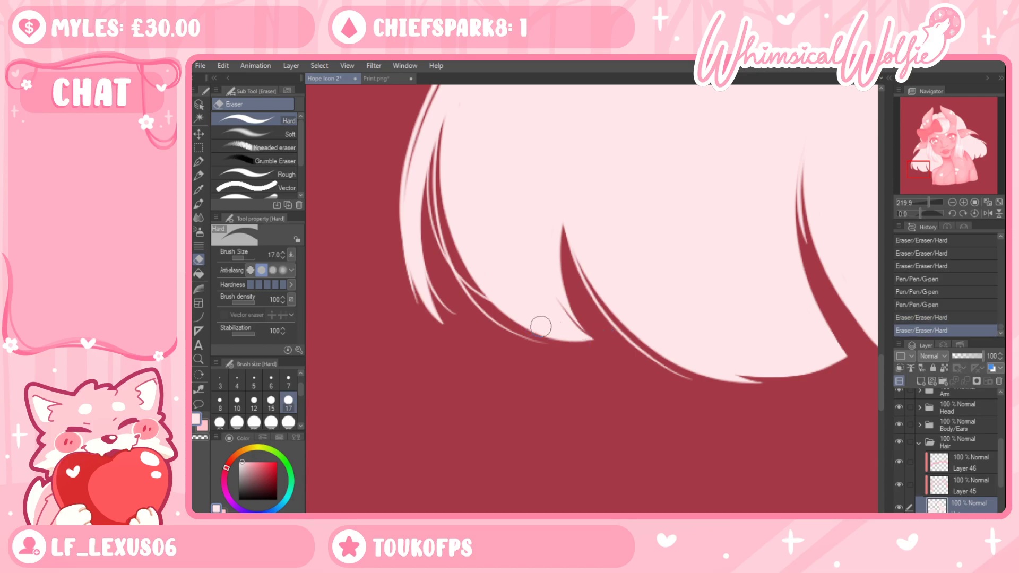
key("slash")
key("e")
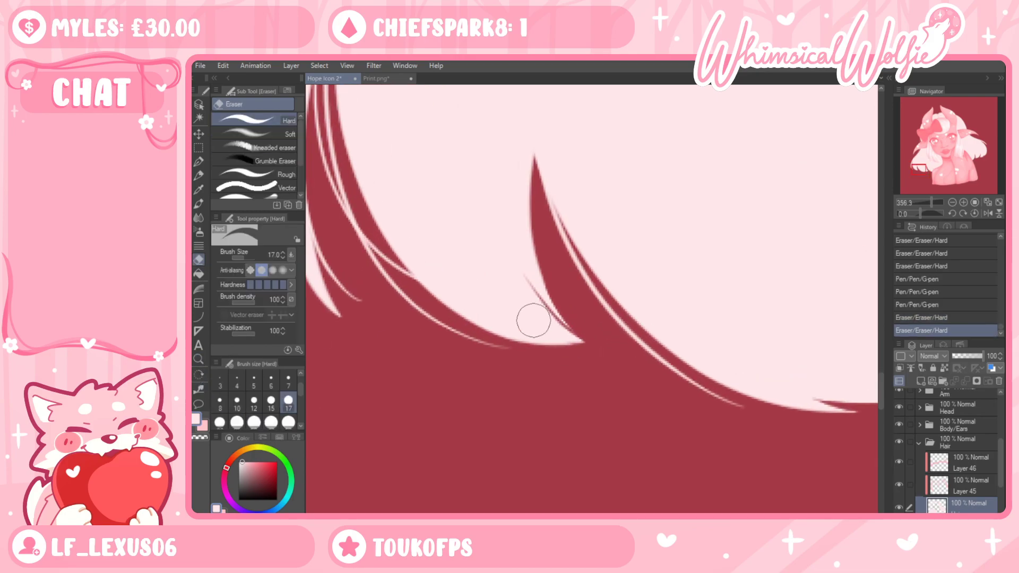
Try erasing a second thin notch along the bottom of the same lock tip, redoing the stroke until it fits
left_click(589, 348)
key("ctrl+z")
left_click_drag(584, 344, 518, 331)
key("ctrl+z")
left_click_drag(586, 346, 502, 303)
Try reshaping the notched lock tip beside the second gap with thin pale G-pen strokes
key("p")
left_click_drag(549, 296, 584, 335)
key("ctrl+z")
mouse_move(530, 274)
left_mouse_down()
mouse_move(560, 319)
mouse_move(593, 325)
left_mouse_up()
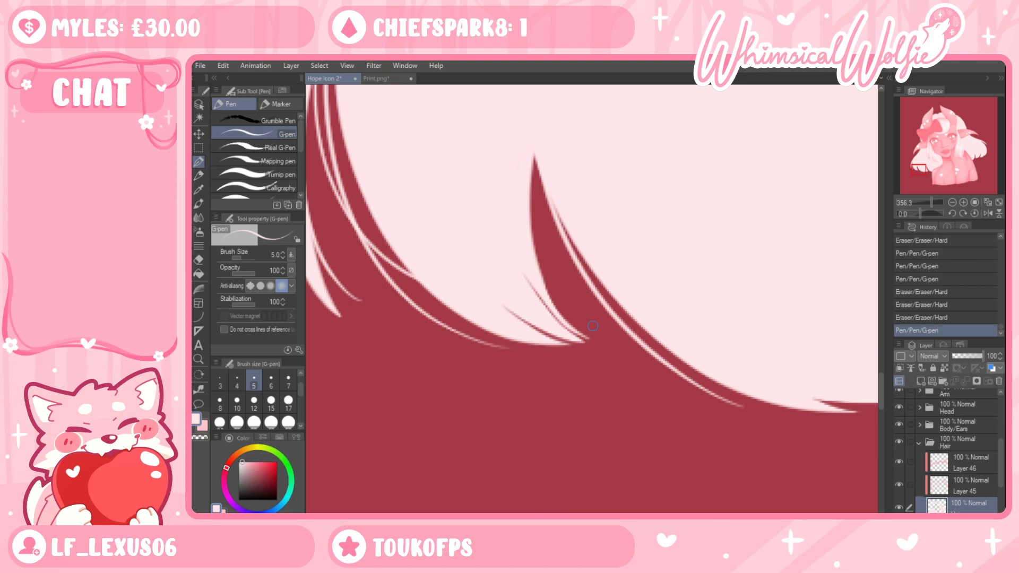
key("ctrl+z")
mouse_move(541, 286)
left_mouse_down()
mouse_move(590, 333)
mouse_move(564, 311)
mouse_move(570, 325)
mouse_move(541, 280)
mouse_move(525, 232)
left_mouse_up()
left_click_drag(564, 325, 525, 262)
left_click_drag(551, 308, 519, 266)
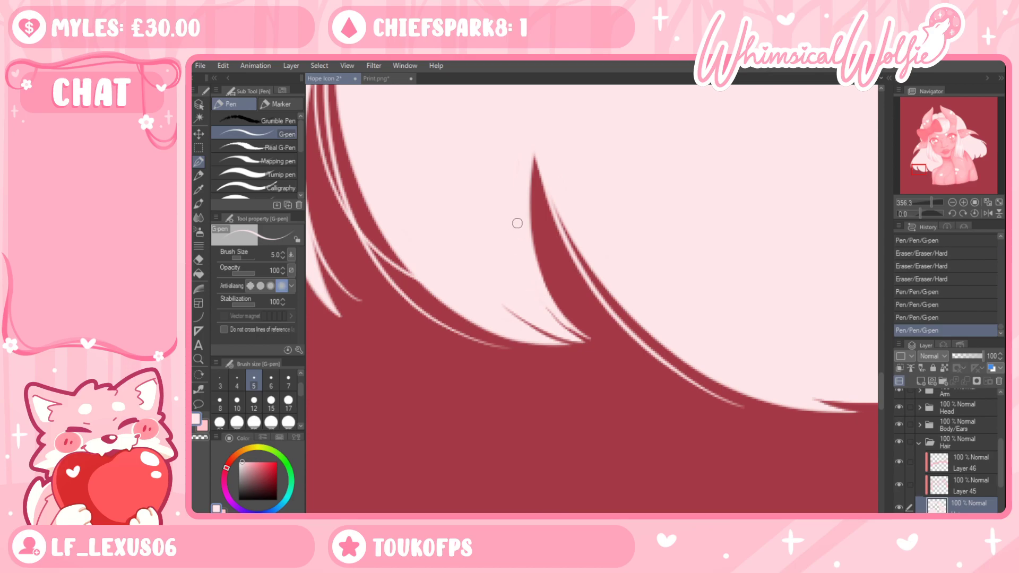
Check the lower hair from further out and undo all the notches and strokes on the lock tip beside the second gap
left_click(199, 358)
left_click_drag(539, 359, 590, 361)
scroll(590, 361, "up", 4)
key("ctrl+z")
key("ctrl+z")
key("ctrl+z")
key("ctrl+z")
key("ctrl+z")
key("ctrl+z")
key("ctrl+z")
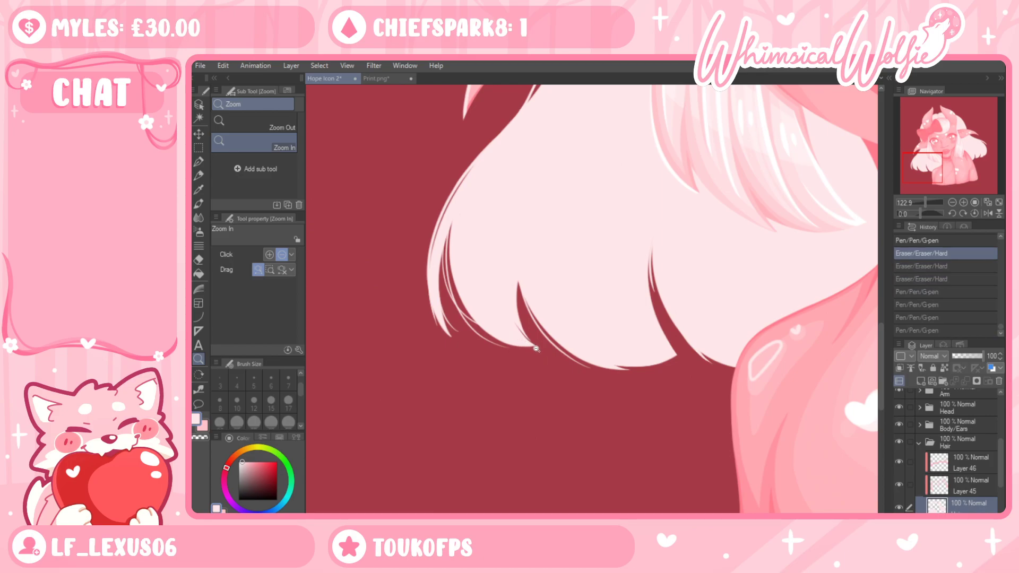
scroll(553, 340, "up", 4)
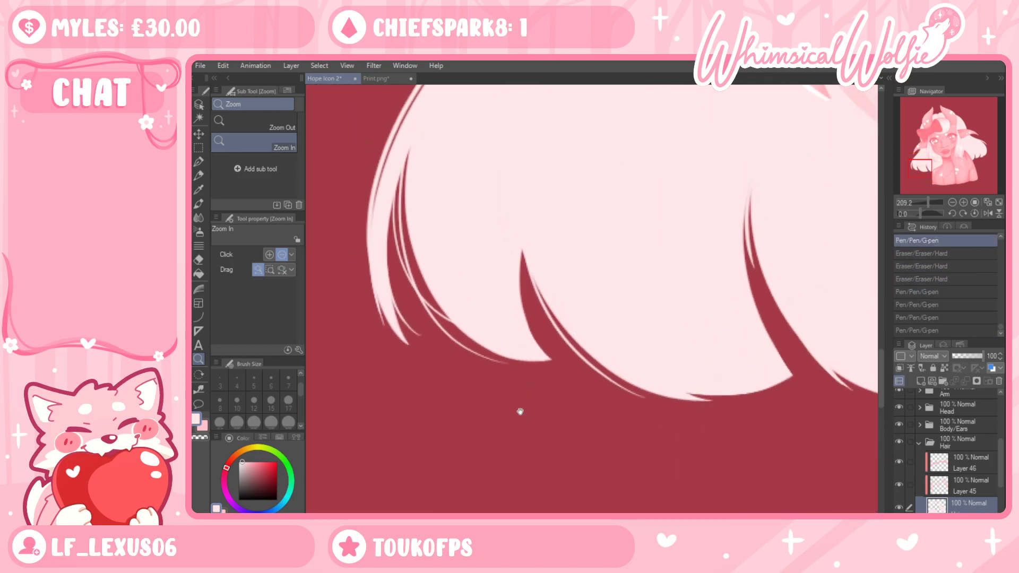
Draw thin pale strands from the upper end of the third gap down across it with the size 5 G-pen
mouse_move(541, 437)
left_mouse_down()
mouse_move(456, 466)
mouse_move(498, 460)
mouse_move(488, 460)
left_mouse_up()
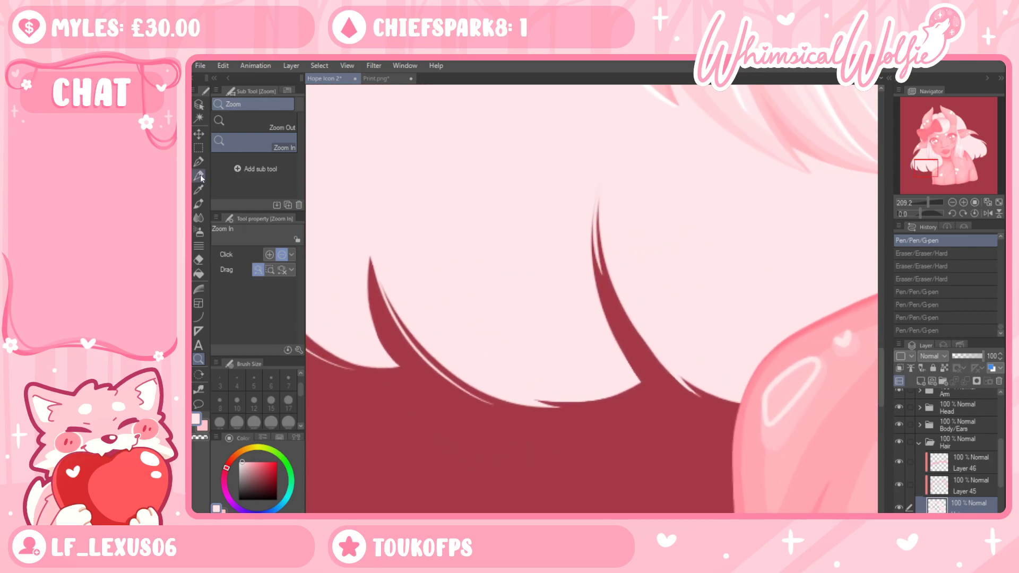
key("p")
left_click_drag(603, 167, 596, 205)
mouse_move(602, 173)
left_mouse_down()
mouse_move(615, 313)
mouse_move(667, 348)
left_mouse_up()
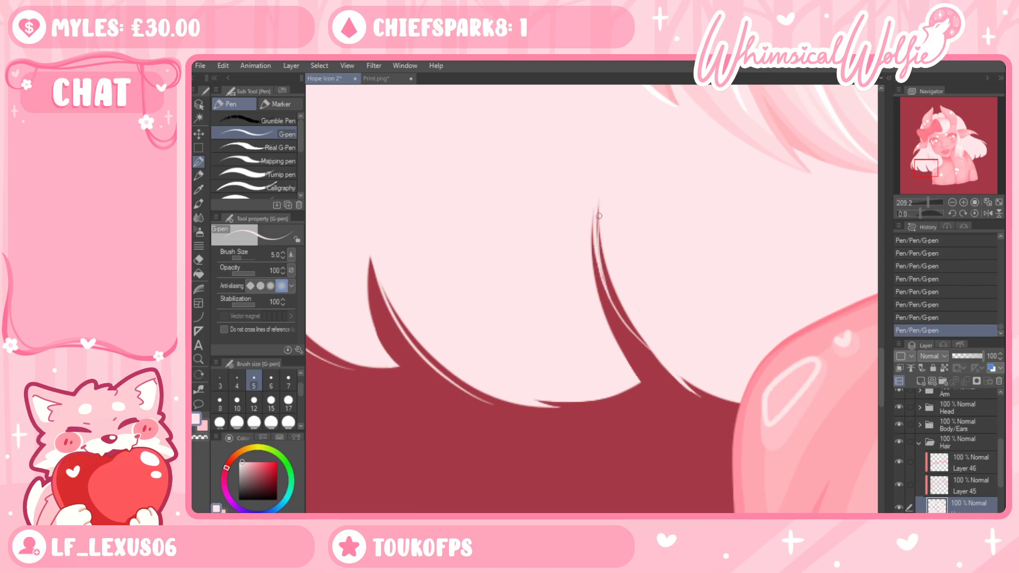
key("ctrl+z")
key("ctrl+y")
Check the whole portrait from further out and undo the last four G-pen strokes in the third gap
left_click(199, 358)
left_click_drag(592, 376, 531, 378)
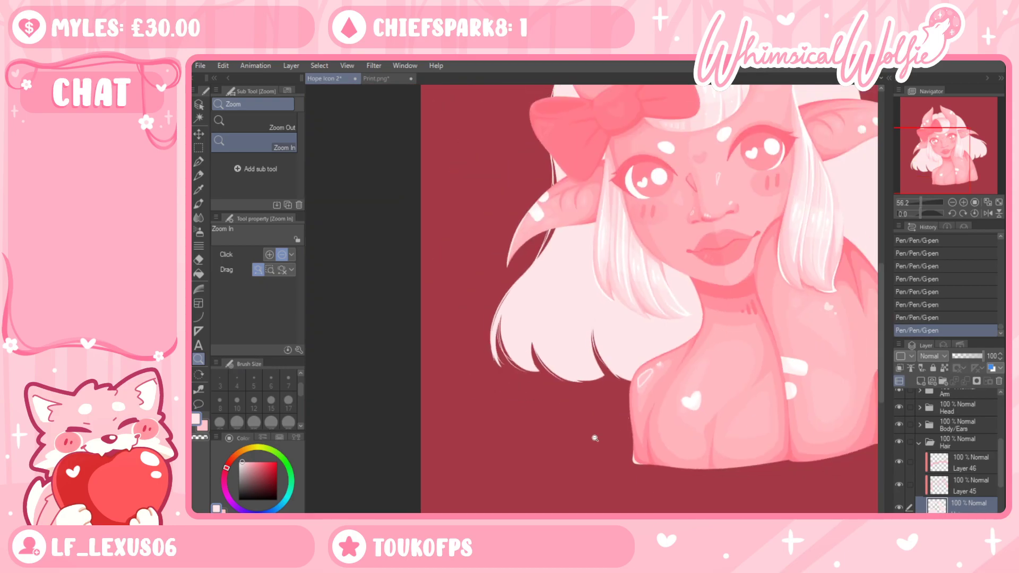
left_click_drag(573, 436, 469, 475)
key("ctrl+0")
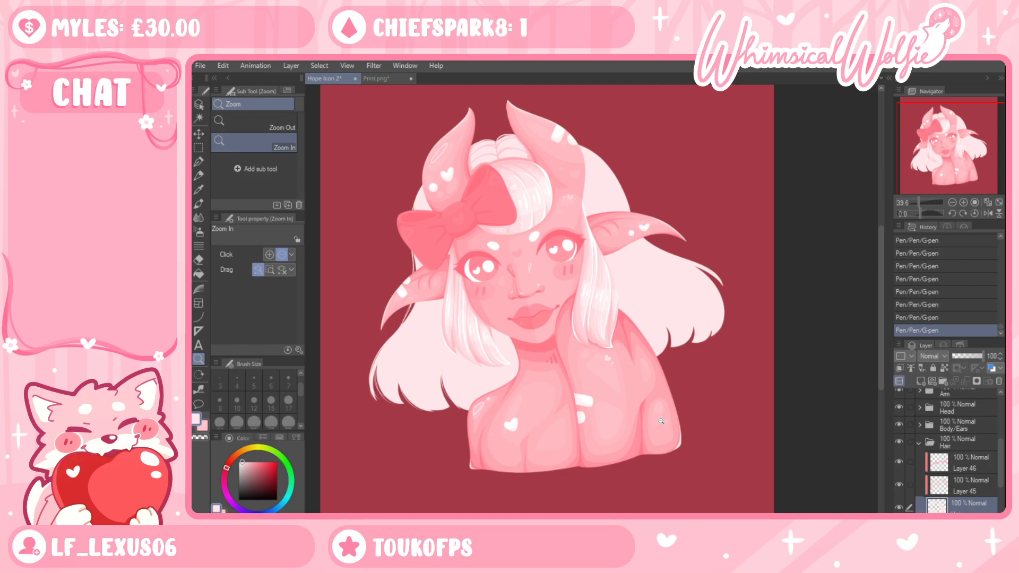
left_click_drag(446, 390, 471, 438)
left_click_drag(512, 345, 451, 352)
key("ctrl+z")
key("ctrl+z")
key("ctrl+z")
key("ctrl+z")
left_click_drag(508, 407, 495, 409)
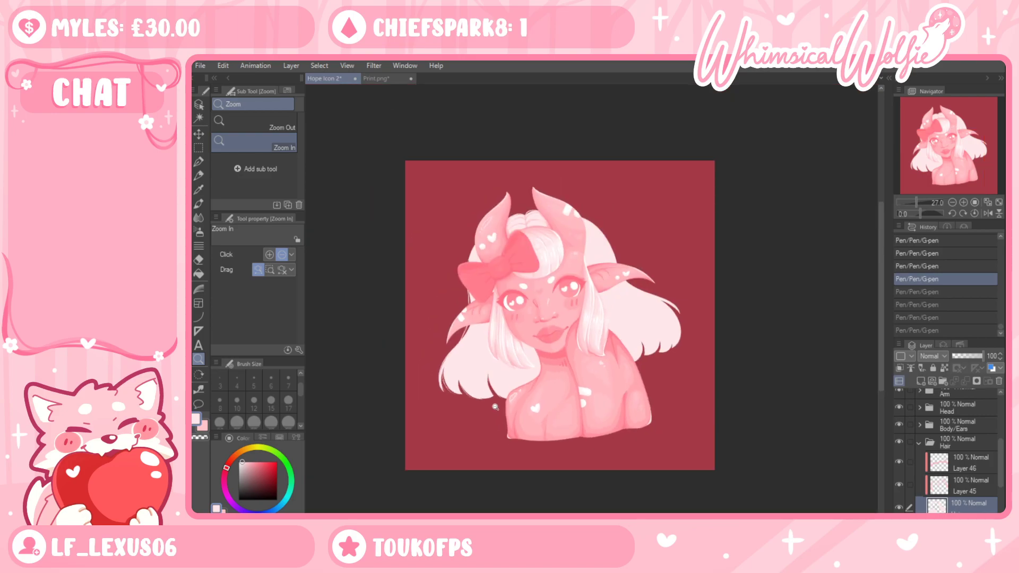
Try a thin pale strand in the gap nearest the shoulder on the opposite side's back hair and undo it
left_click_drag(671, 361, 680, 330)
left_click_drag(577, 365, 607, 336)
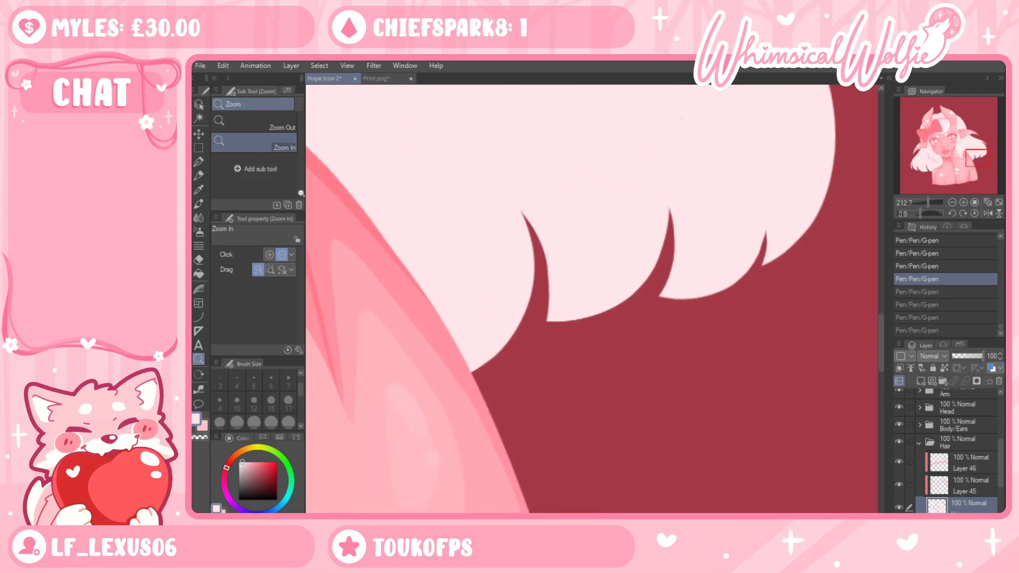
mouse_move(475, 363)
left_mouse_down()
mouse_move(509, 342)
mouse_move(542, 236)
left_mouse_up()
key("ctrl+z")
mouse_move(474, 367)
left_mouse_down()
mouse_move(537, 288)
mouse_move(528, 214)
left_mouse_up()
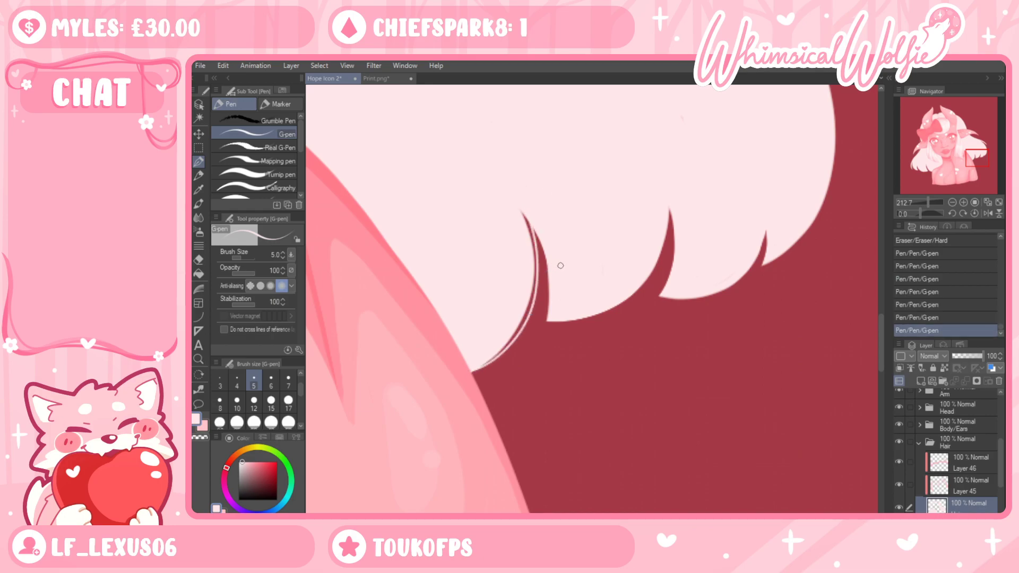
key("ctrl+z")
Mirror the canvas view and draw a thin pale strand down the gap nearest the shoulder, redoing it until it fits
key("h")
left_click_drag(512, 258, 510, 436)
left_click_drag(593, 427, 558, 338)
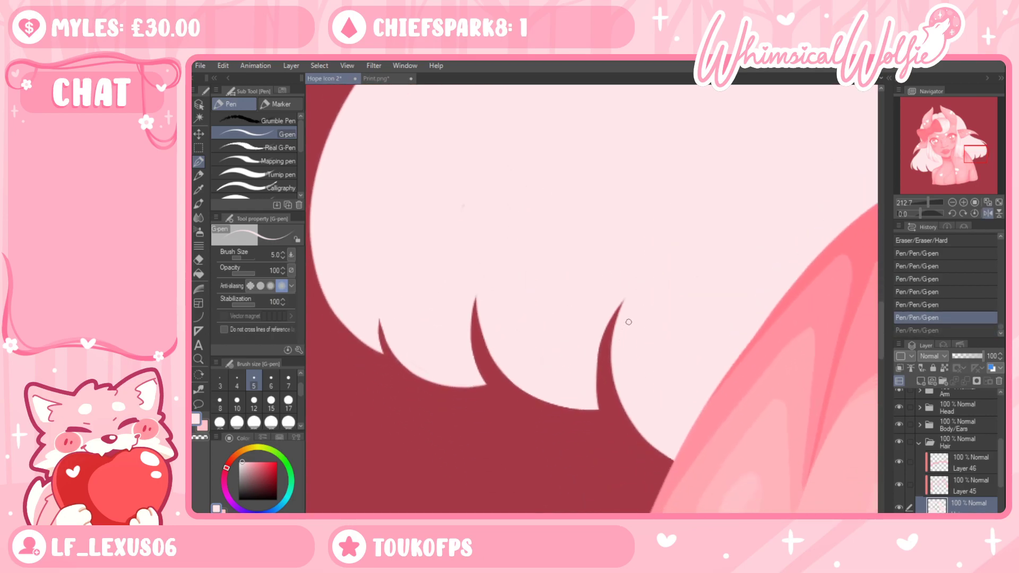
mouse_move(624, 299)
left_mouse_down()
mouse_move(620, 412)
mouse_move(658, 450)
left_mouse_up()
key("ctrl+z")
mouse_move(618, 303)
left_mouse_down()
mouse_move(609, 424)
mouse_move(643, 440)
left_mouse_up()
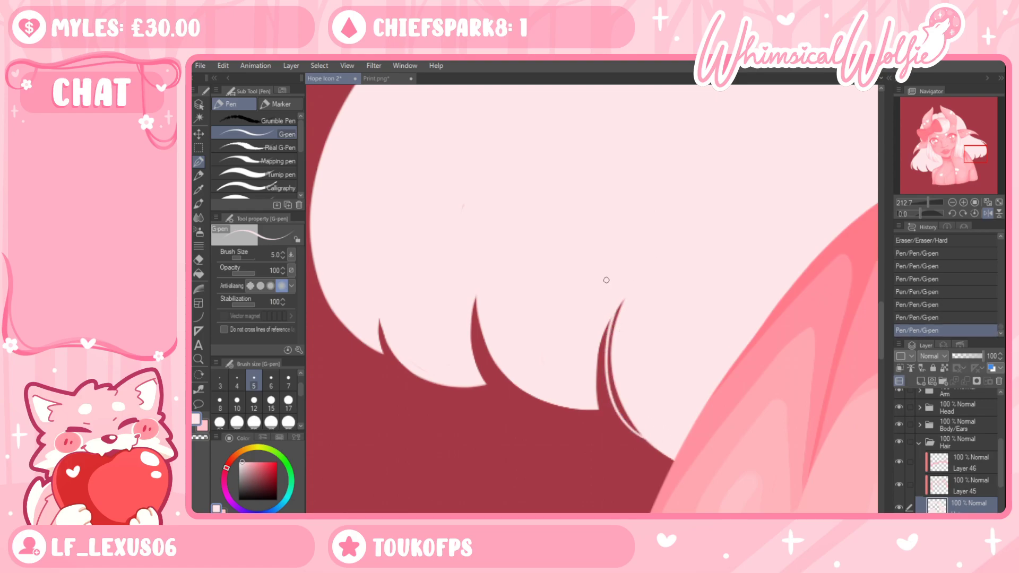
key("ctrl+z")
mouse_move(622, 301)
left_mouse_down()
mouse_move(609, 378)
mouse_move(636, 437)
mouse_move(671, 457)
left_mouse_up()
key("ctrl+z")
mouse_move(616, 304)
left_mouse_down()
mouse_move(609, 380)
mouse_move(655, 436)
left_mouse_up()
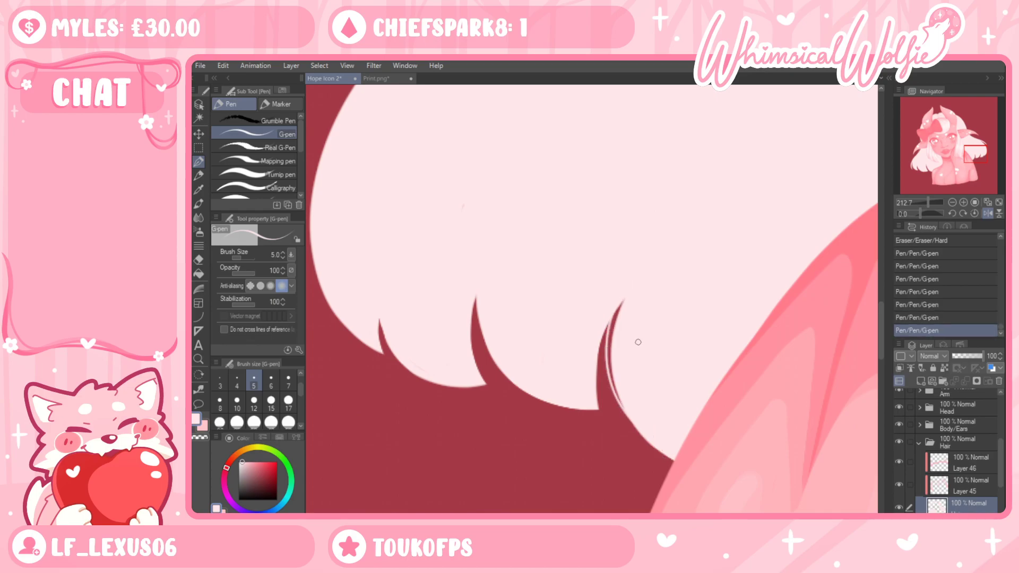
Draw a thin pale strand inside the middle lower gap of the mirrored back hair with the size 5 G-pen
left_click_drag(607, 343, 615, 304)
key("ctrl+z")
mouse_move(474, 309)
left_mouse_down()
mouse_move(497, 367)
mouse_move(514, 383)
left_mouse_up()
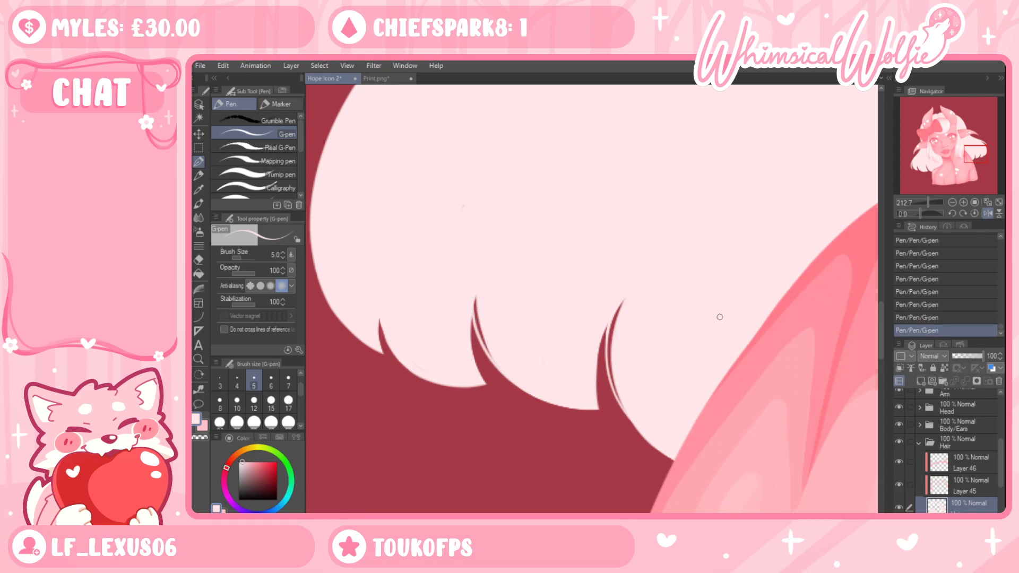
Try a thin pale strand off the hair's lower edge beside the shoulder and undo both attempts
mouse_move(628, 399)
left_mouse_down()
mouse_move(644, 442)
mouse_move(677, 467)
left_mouse_up()
key("ctrl+z")
left_click_drag(625, 367, 679, 475)
key("ctrl+z")
left_click_drag(640, 330, 786, 368)
left_click_drag(675, 300, 655, 437)
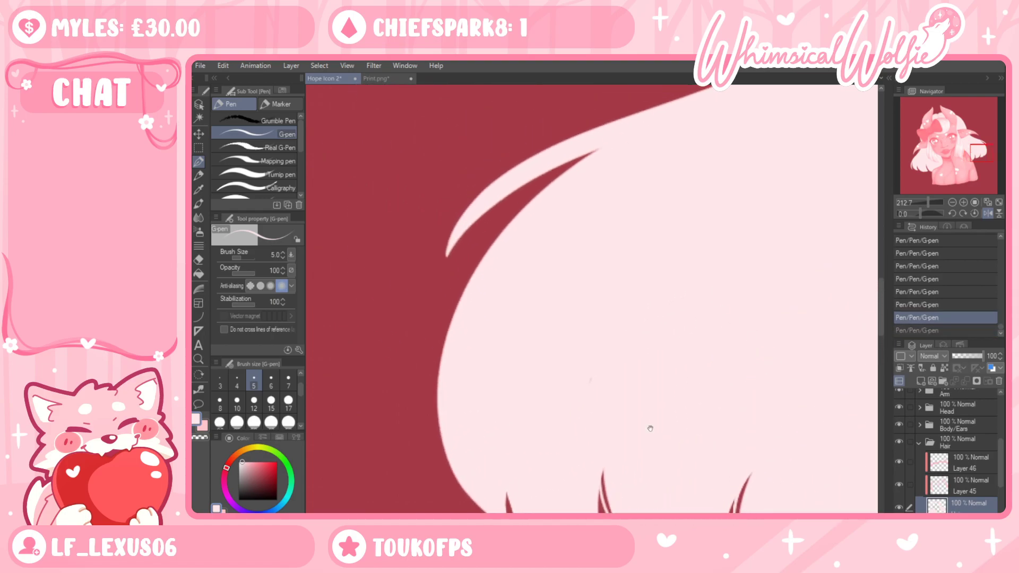
Try thin pale strands inside the gap beneath the upper outer lock of the mirrored back hair with the size 5 G-pen
left_click_drag(594, 146, 570, 167)
mouse_move(618, 133)
left_mouse_down()
mouse_move(542, 183)
mouse_move(471, 258)
mouse_move(435, 346)
mouse_move(433, 419)
left_mouse_up()
key("ctrl+z")
mouse_move(591, 147)
left_mouse_down()
mouse_move(488, 247)
mouse_move(443, 367)
left_mouse_up()
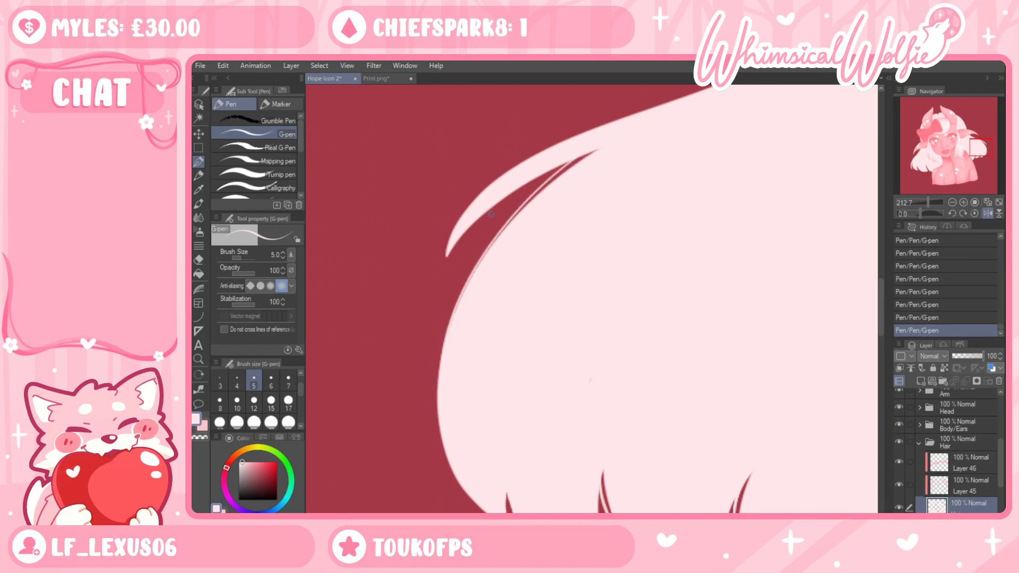
left_click_drag(521, 186, 586, 160)
key("ctrl+z")
left_click_drag(495, 204, 590, 145)
key("/")
left_click_drag(475, 267, 428, 267)
key("shift+space")
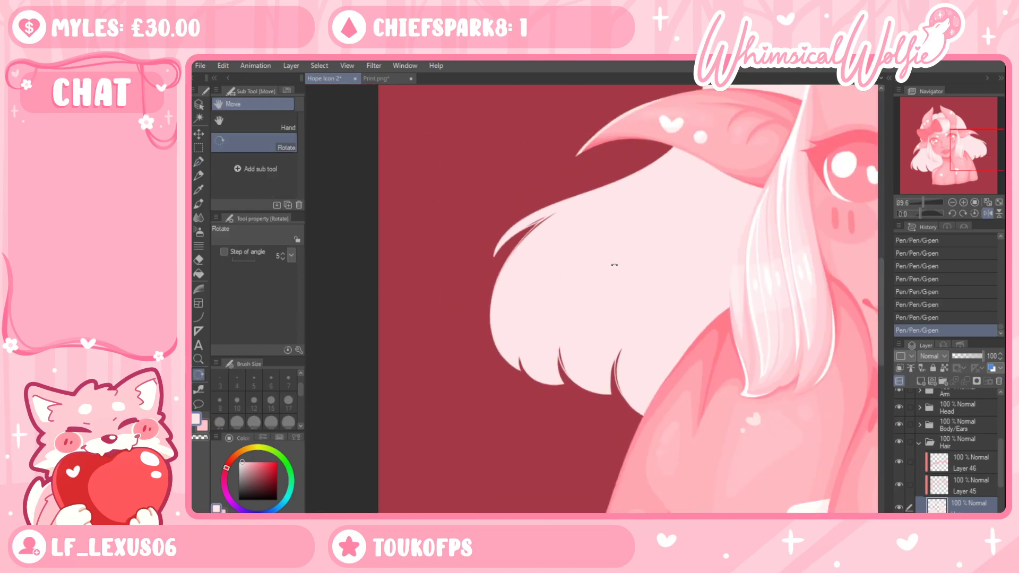
Undo the thin strands drawn in the gap beneath the upper outer lock of the back hair
left_click_drag(609, 266, 639, 218)
key("ctrl+alt+space")
scroll(429, 268, "up", 5)
key("ctrl+z")
key("ctrl+z")
key("ctrl+z")
key("ctrl+z")
key("ctrl+z")
key("ctrl+z")
key("ctrl+z")
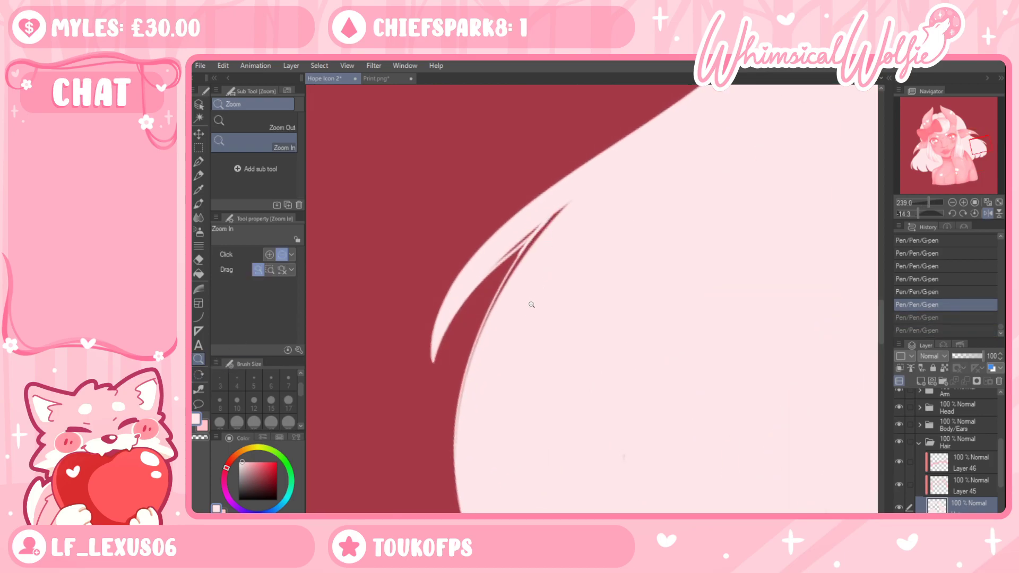
left_click_drag(528, 270, 541, 189)
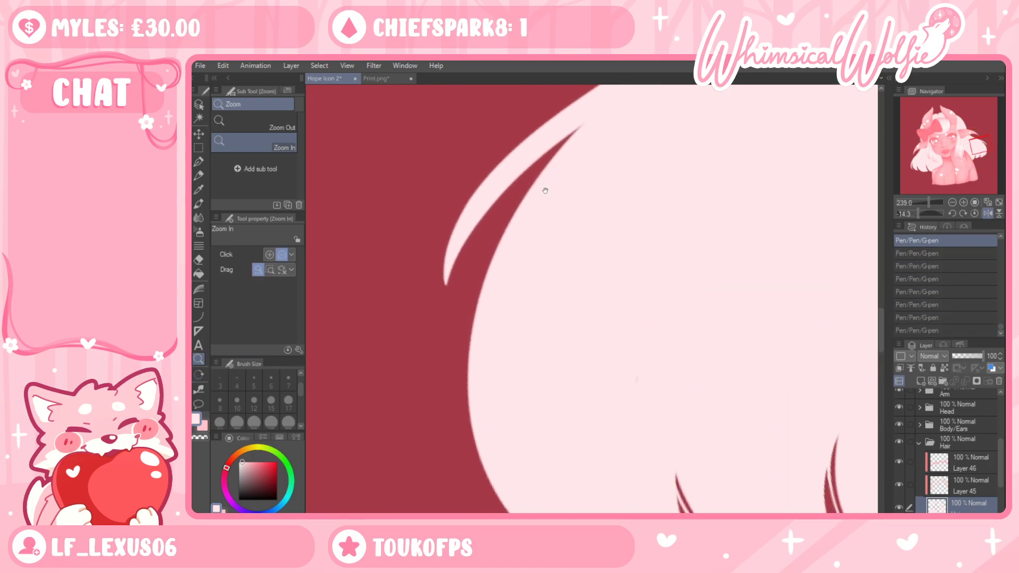
left_click(945, 253)
Try a thin pale strand down the outer curve of the mirrored back hair with the size 5 G-pen, redoing it once
mouse_move(741, 281)
left_mouse_down()
mouse_move(593, 339)
mouse_move(639, 328)
left_mouse_up()
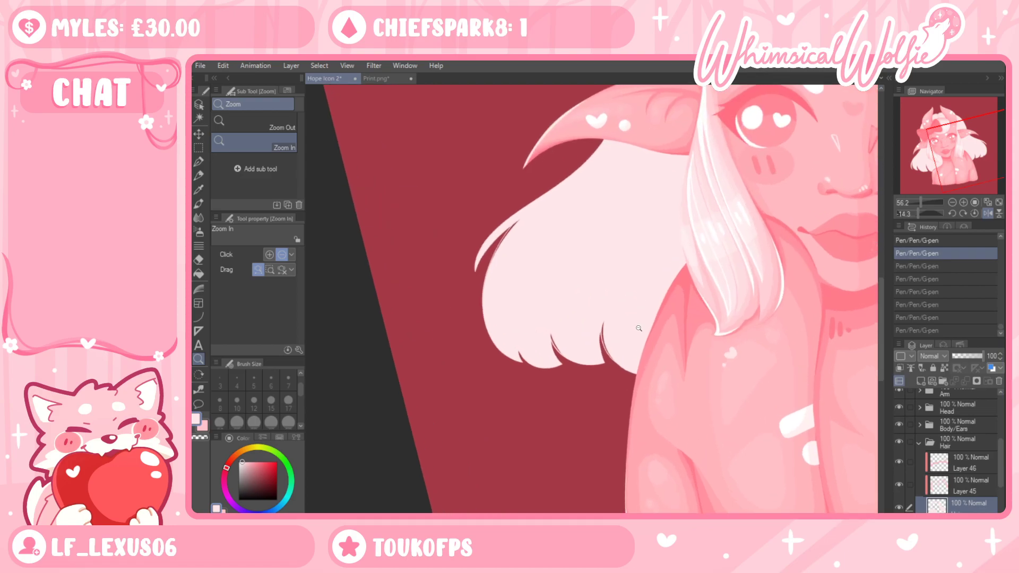
left_click_drag(517, 287, 555, 275)
key("ctrl+z")
mouse_move(518, 105)
left_mouse_down()
mouse_move(469, 159)
mouse_move(516, 112)
mouse_move(418, 270)
mouse_move(429, 367)
left_mouse_up()
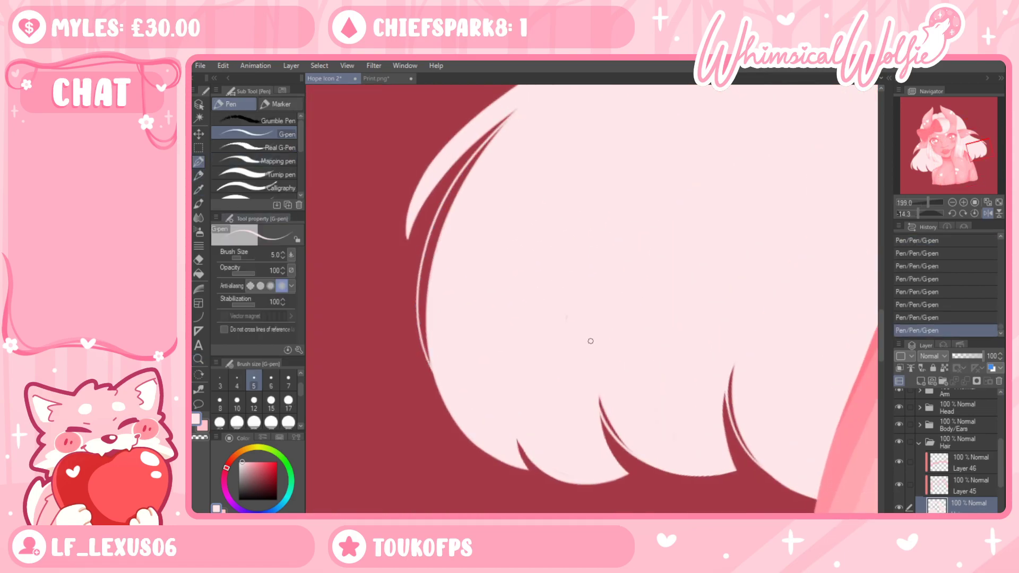
key("ctrl+z")
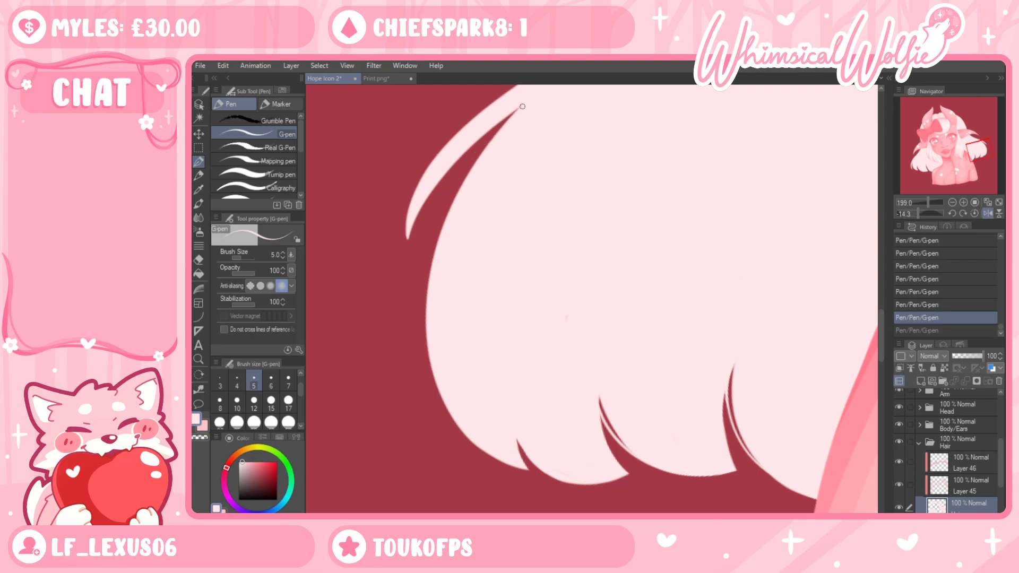
mouse_move(456, 197)
left_mouse_down()
mouse_move(431, 385)
mouse_move(443, 404)
left_mouse_up()
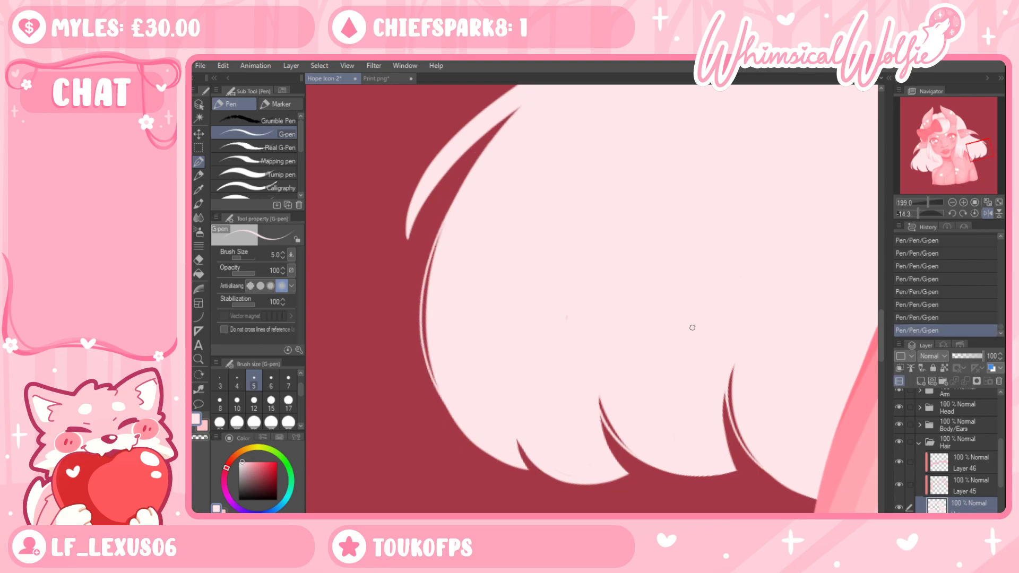
Draw a thicker pale strand bowing off the back hair's outer curve with the size 12 G-pen, redoing it until it fits
left_click(253, 403)
mouse_move(515, 105)
left_mouse_down()
mouse_move(415, 321)
mouse_move(498, 425)
left_mouse_up()
key("ctrl+z")
key("ctrl+z")
mouse_move(520, 109)
left_mouse_down()
mouse_move(416, 289)
mouse_move(504, 439)
left_mouse_up()
key("ctrl+z")
mouse_move(527, 100)
left_mouse_down()
mouse_move(464, 185)
mouse_move(406, 358)
mouse_move(466, 432)
left_mouse_up()
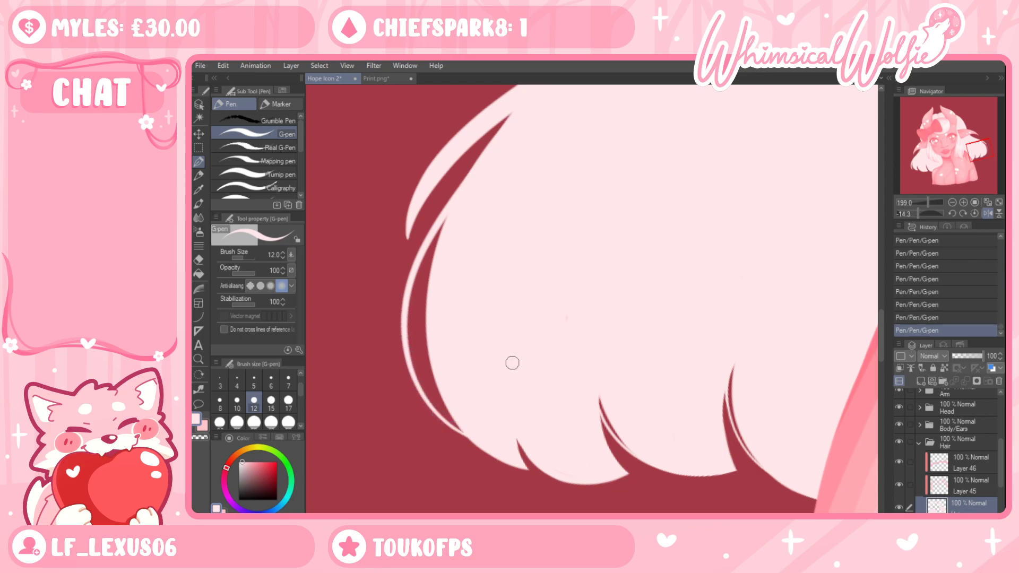
Return the canvas to its unmirrored view and draw a thin pale strand inside the outer curve's gap with the size 5 G-pen
left_click(199, 359)
left_click_drag(491, 346, 406, 377)
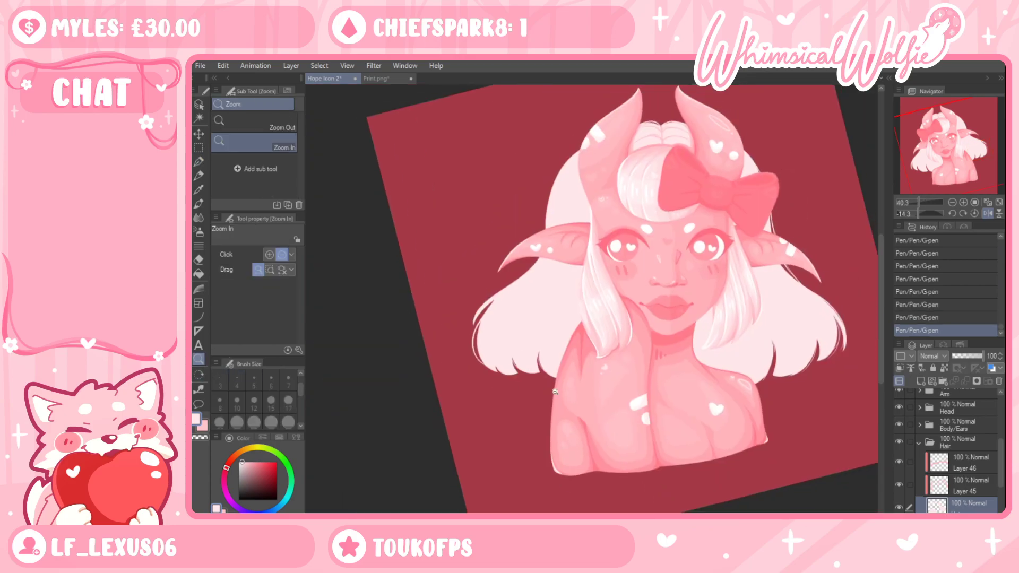
key("h")
mouse_move(717, 337)
left_mouse_down()
mouse_move(732, 350)
mouse_move(727, 330)
left_mouse_up()
left_click_drag(707, 370, 735, 378)
left_click(199, 162)
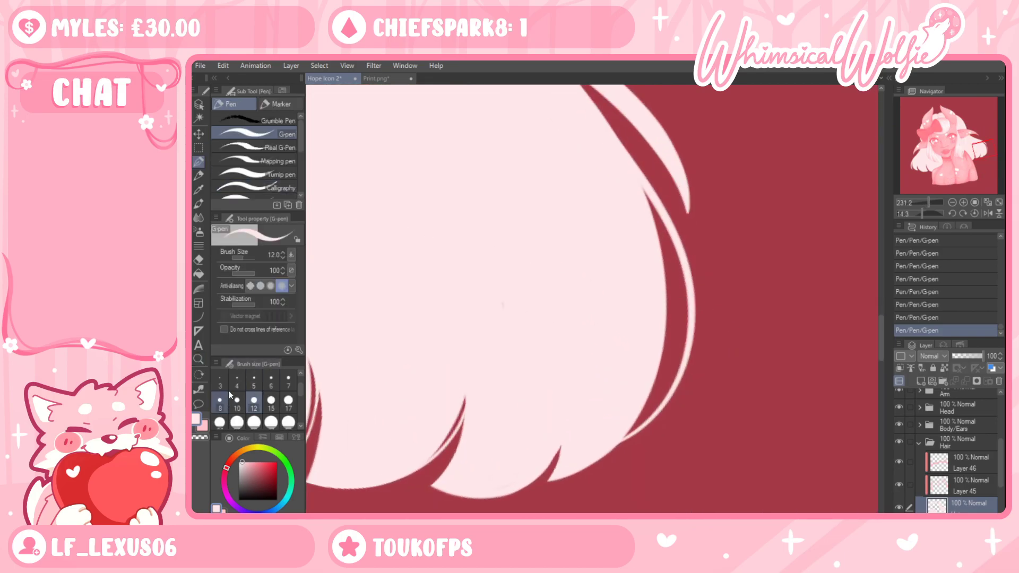
left_click(254, 380)
mouse_move(657, 215)
left_mouse_down()
mouse_move(667, 398)
mouse_move(661, 233)
mouse_move(644, 191)
left_mouse_up()
key("ctrl+z")
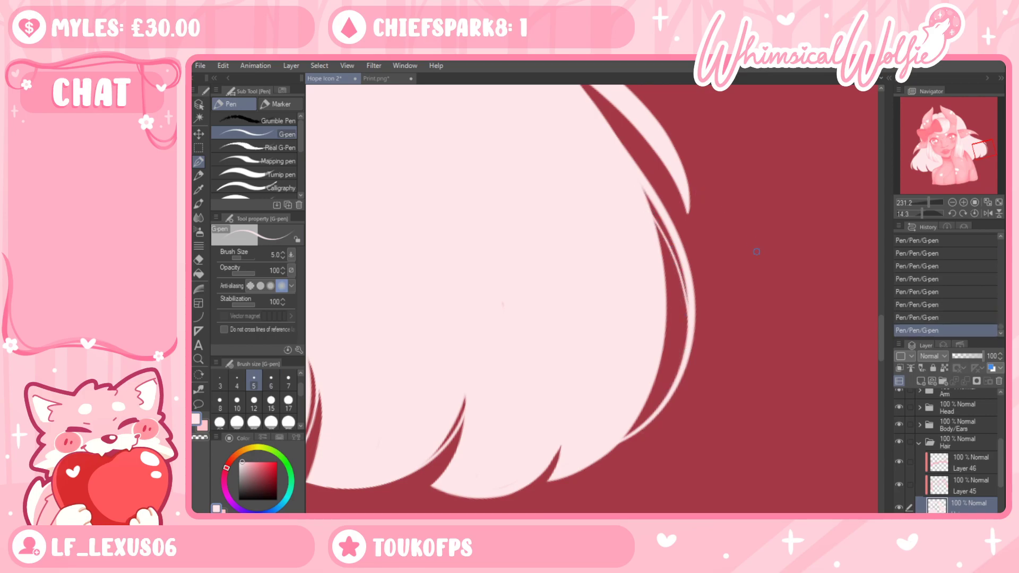
Draw a thin pale strand in the gap beneath the upper outer lock of the back hair, redoing it until it fits
left_click(199, 360)
left_click_drag(629, 330, 722, 250)
key("r")
left_click_drag(748, 265, 584, 175)
left_click(198, 161)
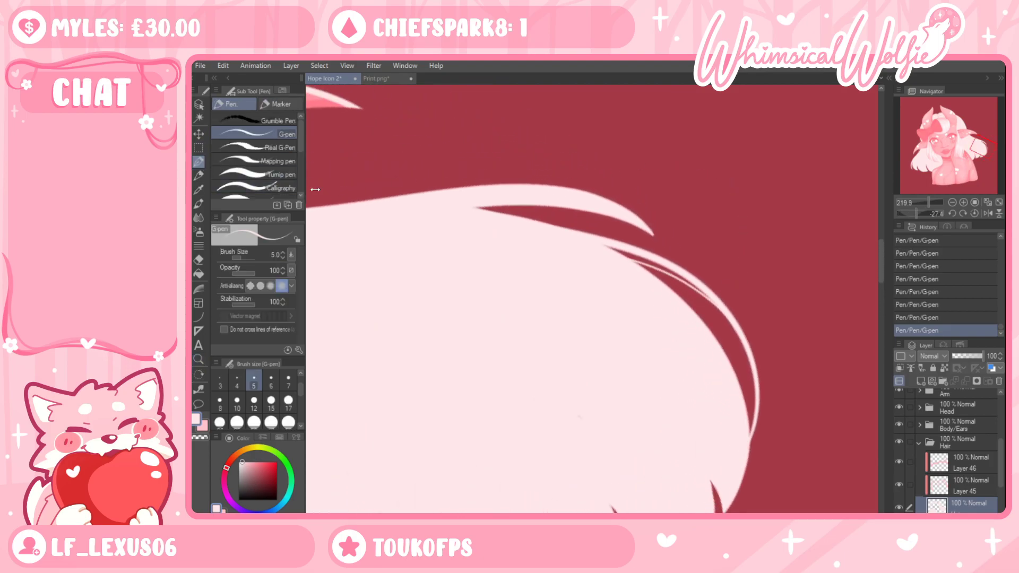
key("ctrl+z")
left_click_drag(448, 209, 588, 208)
key("ctrl+z")
left_click_drag(474, 210, 631, 223)
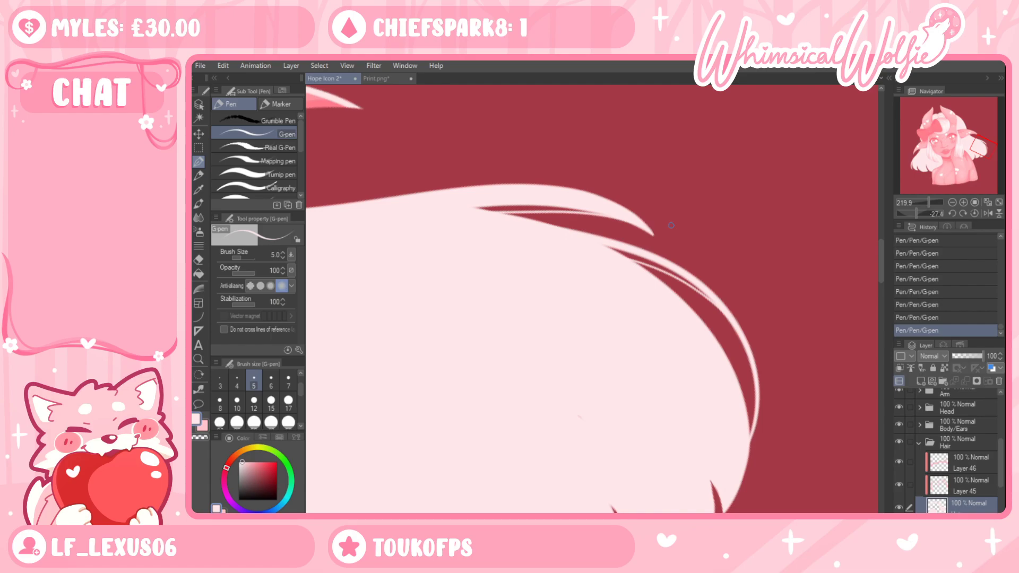
Split the tip of the upper outer lock with a thin notch using the Hard eraser at size 6
key("r")
left_click_drag(738, 242, 594, 175)
left_click_drag(704, 252, 698, 284)
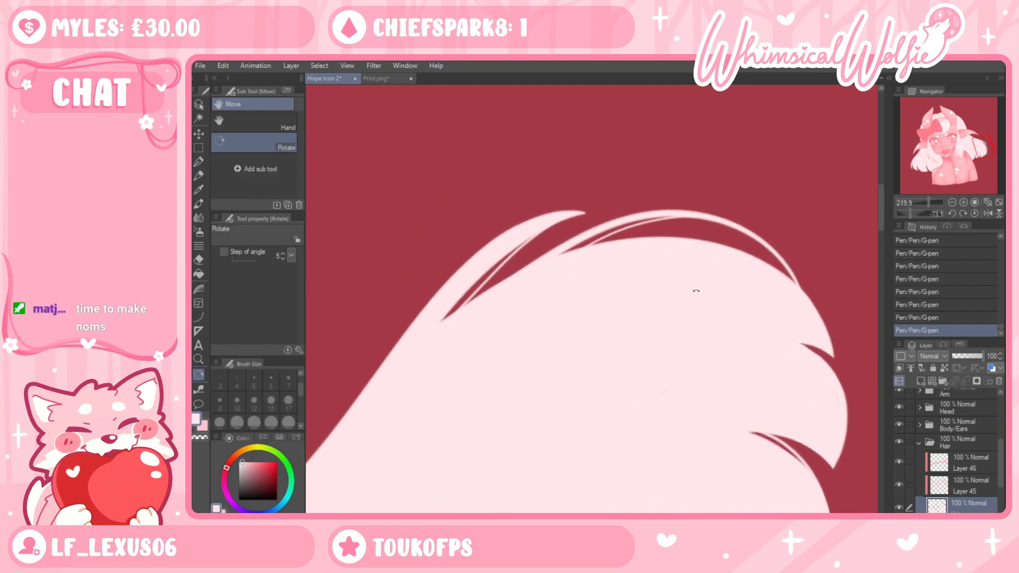
key("e")
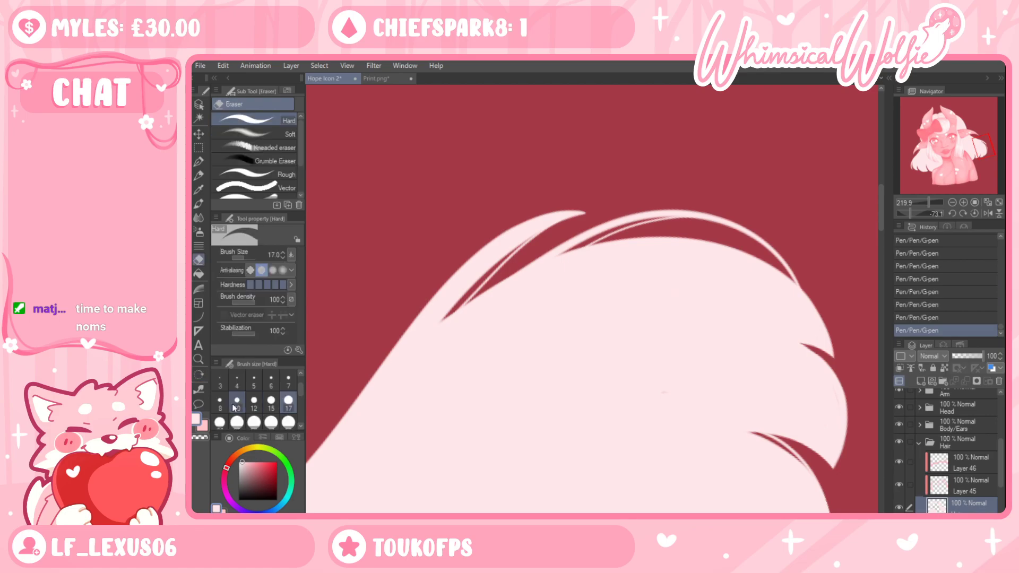
left_click_drag(585, 211, 512, 236)
left_click_drag(582, 207, 498, 252)
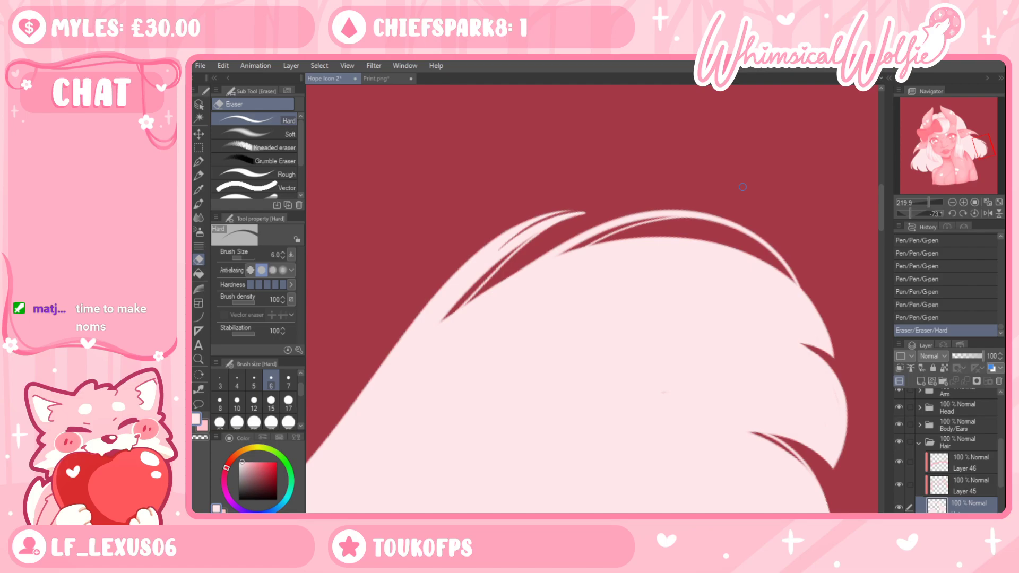
Add thin pale strokes along the lower outer edge of the back hair with the size 5 G-pen
left_click_drag(804, 374, 729, 315)
left_click_drag(728, 315, 674, 157)
left_click_drag(742, 193, 666, 135)
left_click_drag(533, 169, 557, 210)
left_click(198, 161)
mouse_move(588, 181)
left_mouse_down()
mouse_move(553, 171)
mouse_move(567, 167)
mouse_move(525, 171)
left_mouse_up()
left_click_drag(592, 179, 496, 201)
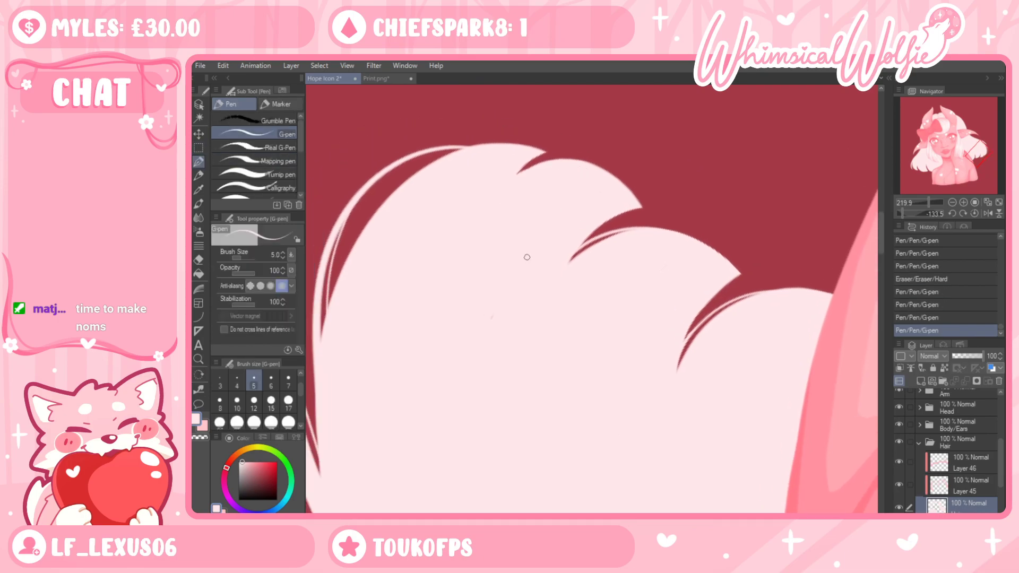
Try cutting thin notches around the small lower outer gap with the size 6 Hard eraser and undo them
key("e")
left_click_drag(442, 179, 499, 143)
key("ctrl+z")
left_click_drag(426, 187, 496, 145)
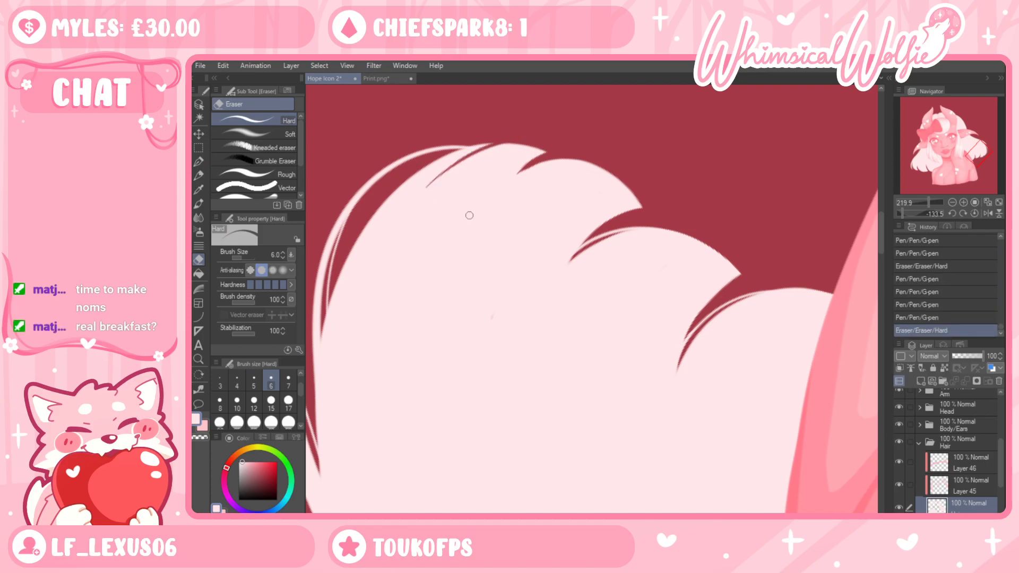
key("ctrl+z")
key("ctrl+z")
mouse_move(564, 147)
left_mouse_down()
mouse_move(488, 171)
mouse_move(490, 186)
mouse_move(523, 167)
left_mouse_up()
key("ctrl+z")
key("ctrl+z")
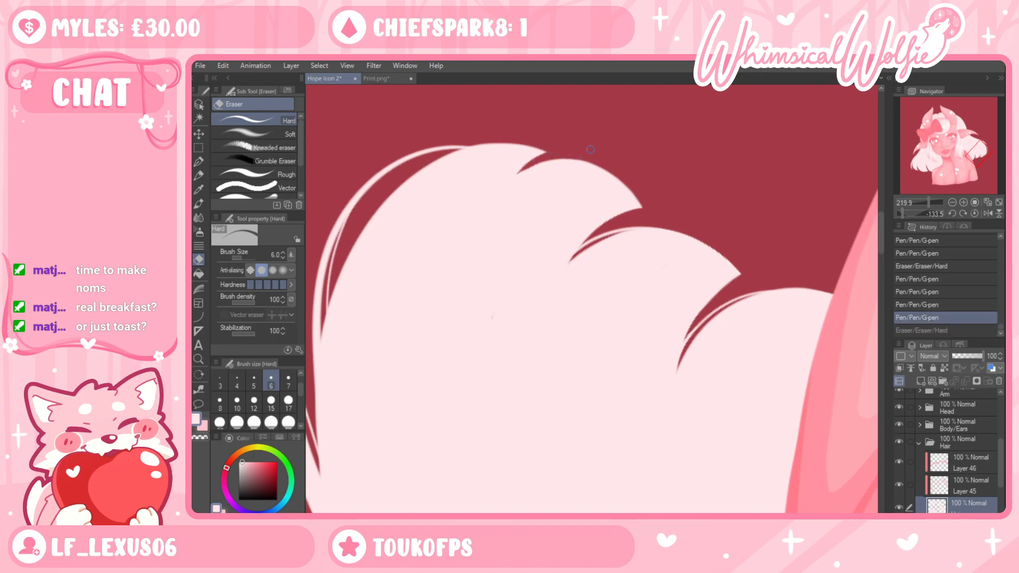
Try cutting a short curved notch into the back hair's outer curve and undo it
mouse_move(431, 189)
left_mouse_down()
mouse_move(517, 144)
mouse_move(502, 142)
mouse_move(456, 175)
mouse_move(373, 272)
left_mouse_up()
key("ctrl+z")
key("ctrl+z")
key("ctrl+z")
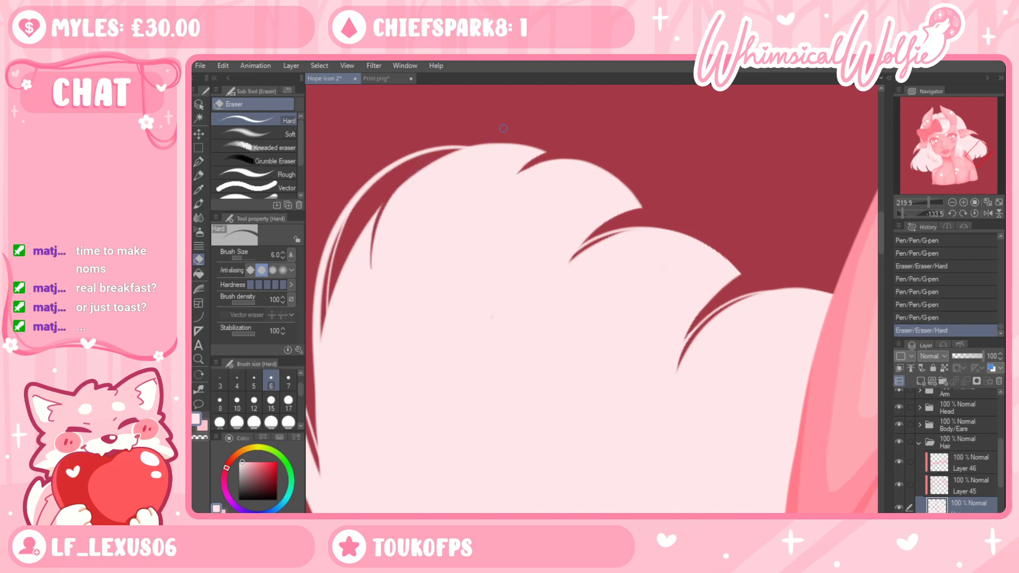
key("ctrl+z")
Try a thin pale strand in the small lower outer gap with the size 5 G-pen and undo each attempt
key("r")
left_click_drag(799, 260, 759, 197)
left_click(199, 162)
left_click_drag(476, 209, 541, 173)
key("ctrl+z")
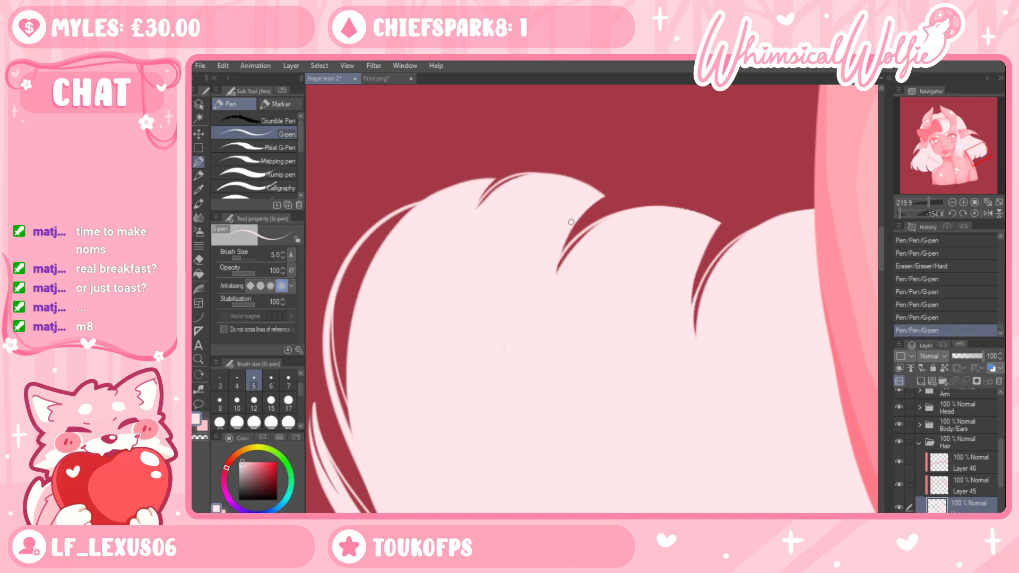
key("ctrl+z")
mouse_move(471, 219)
left_mouse_down()
mouse_move(532, 169)
mouse_move(567, 172)
left_mouse_up()
key("ctrl+z")
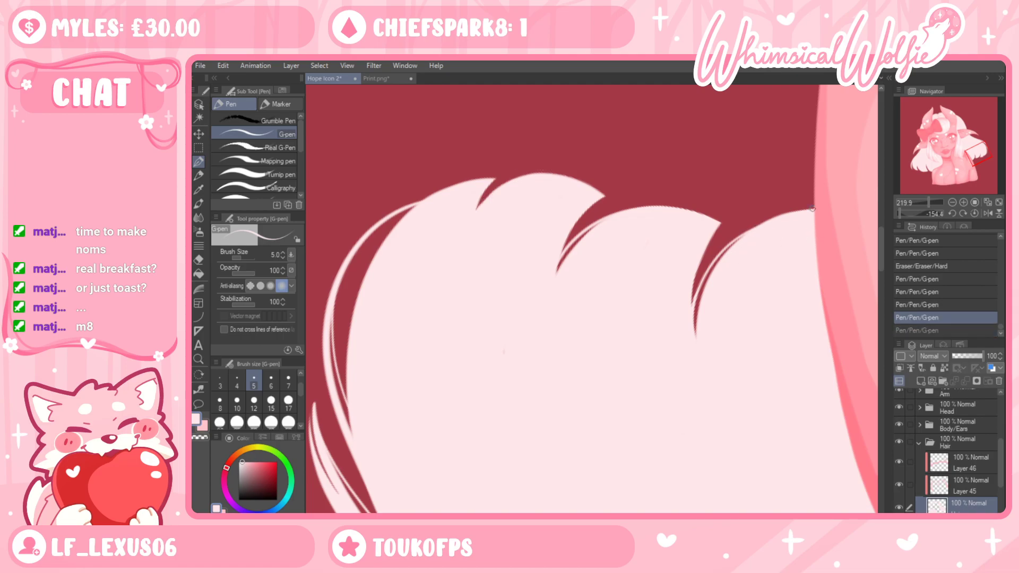
Reset the canvas rotation and examine the back hair's silhouette across the whole portrait
key("e")
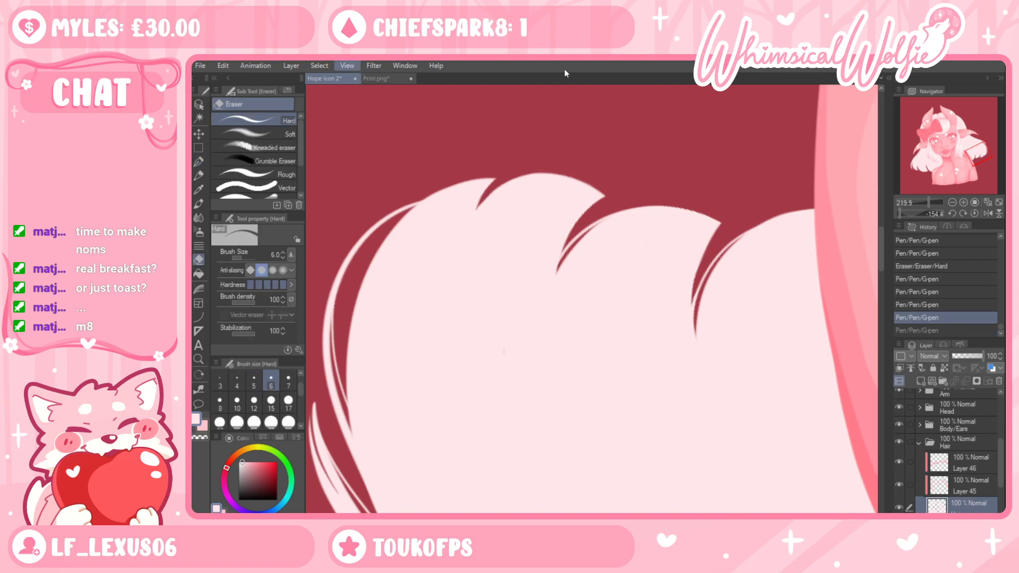
key("ctrl+@")
left_click(199, 358)
left_click_drag(675, 322, 653, 369)
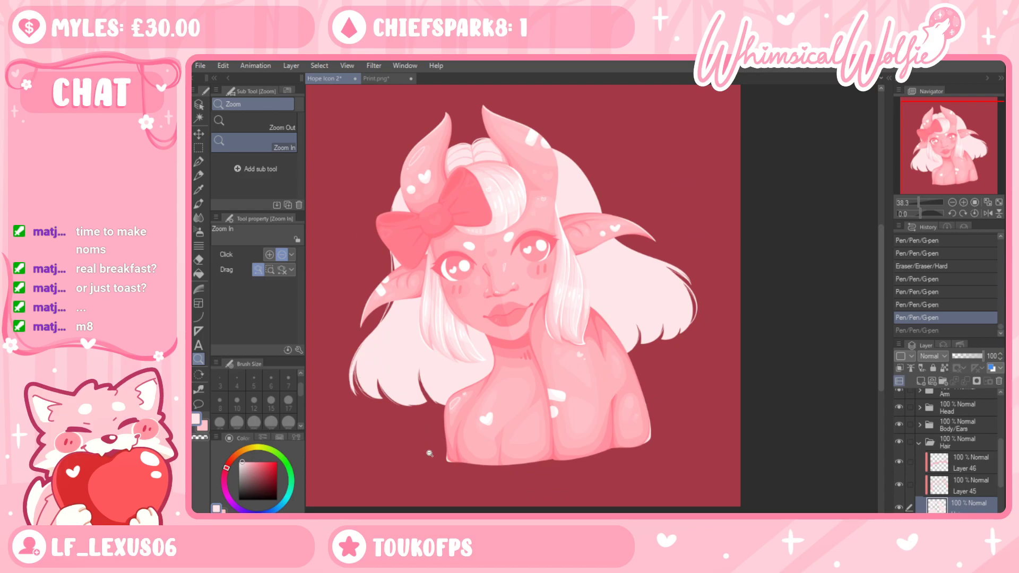
left_click_drag(371, 367, 383, 418)
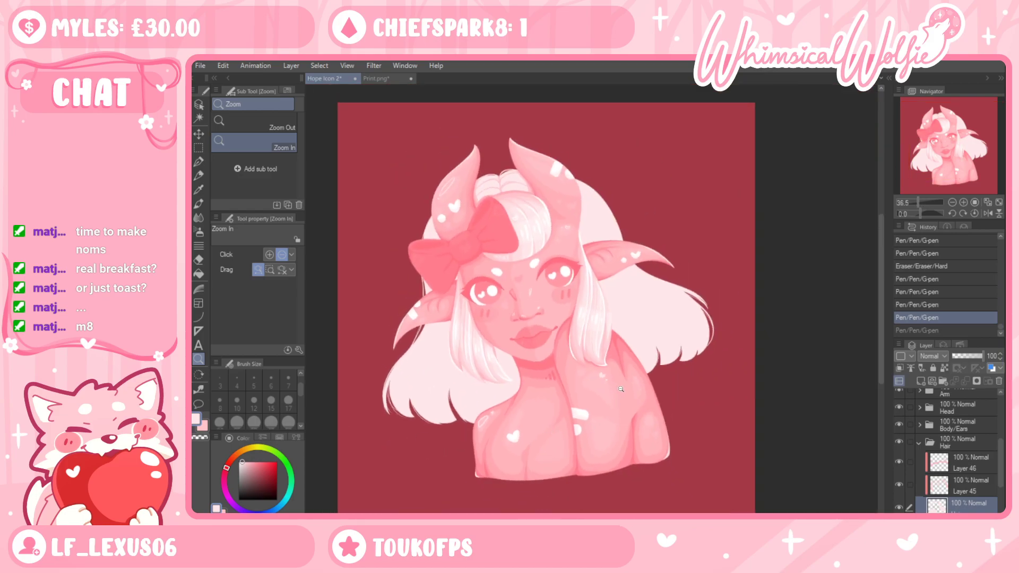
left_click_drag(605, 414, 623, 408)
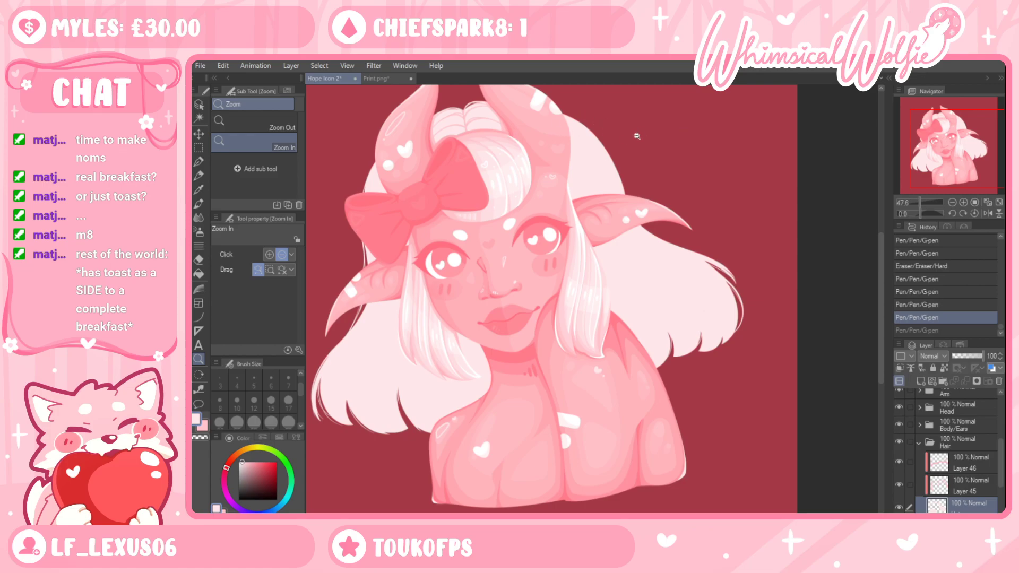
left_click_drag(608, 131, 802, 271)
Draw a thin pale strand along the back hair's edge beside the ear opposite the bow with the size 5 G-pen
key("shift+space")
left_click_drag(804, 318, 331, 298)
left_click_drag(659, 307, 624, 367)
left_click(199, 162)
left_click(198, 358)
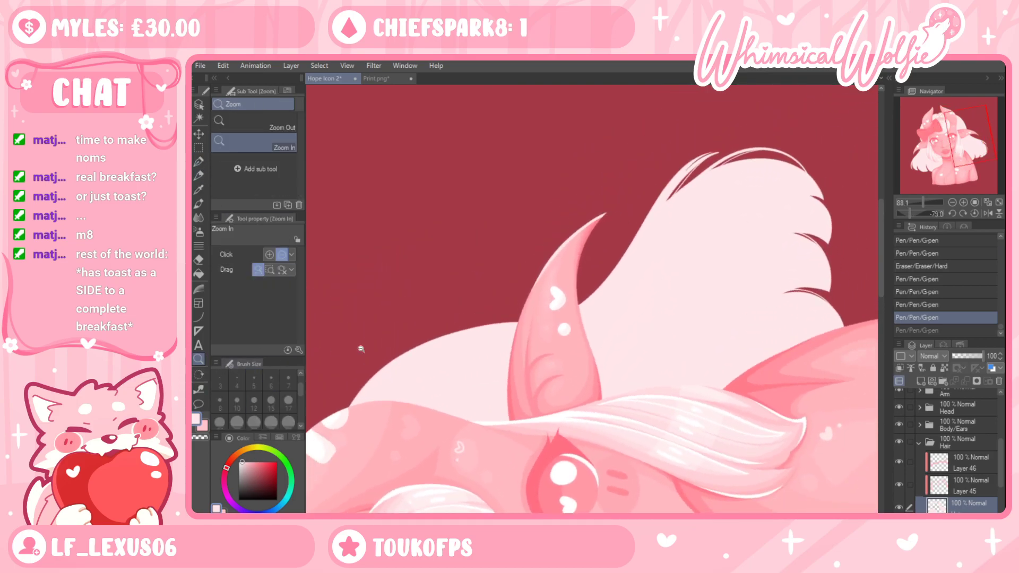
left_click_drag(469, 342, 535, 334)
left_click(199, 162)
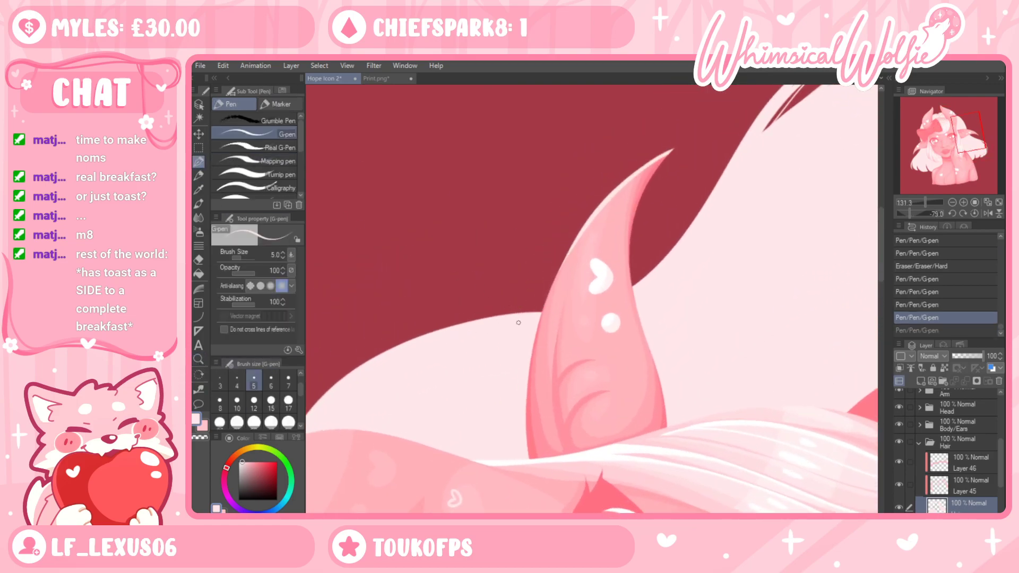
left_click_drag(631, 275, 710, 194)
Carve a thin gap under the strand where the back hair meets the ear using the size 6 Hard eraser
left_click_drag(629, 406, 561, 414)
left_click(198, 359)
left_click_drag(646, 227, 700, 261)
left_click_drag(681, 403, 587, 428)
key("e")
left_click_drag(679, 235, 641, 248)
left_click_drag(710, 233, 648, 251)
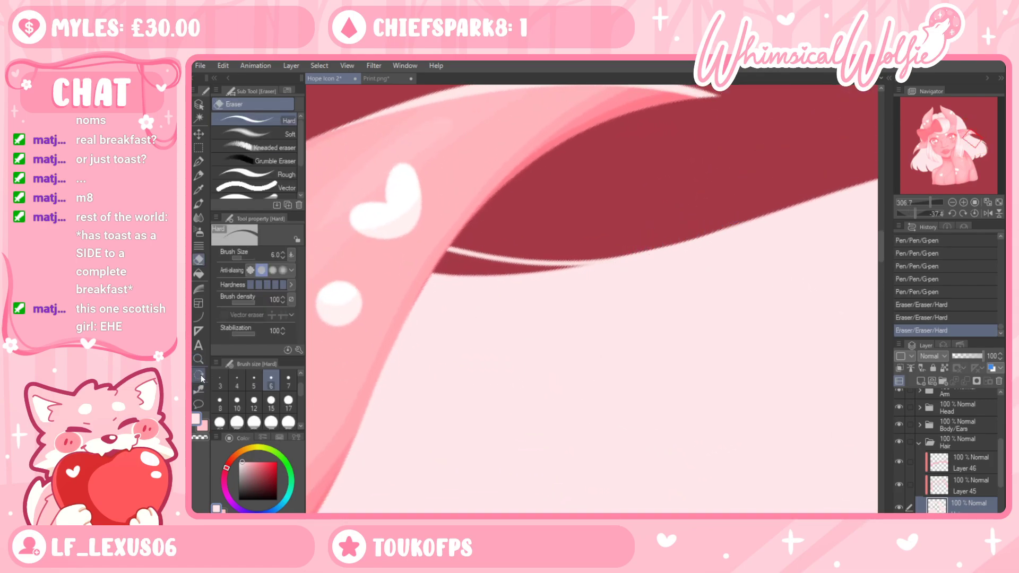
Draw thin pale strands along the back hair's edge beneath the bow-side ear with the size 5 G-pen
left_click(199, 360)
left_click_drag(557, 265, 446, 268)
key("r")
left_click_drag(689, 371, 630, 412)
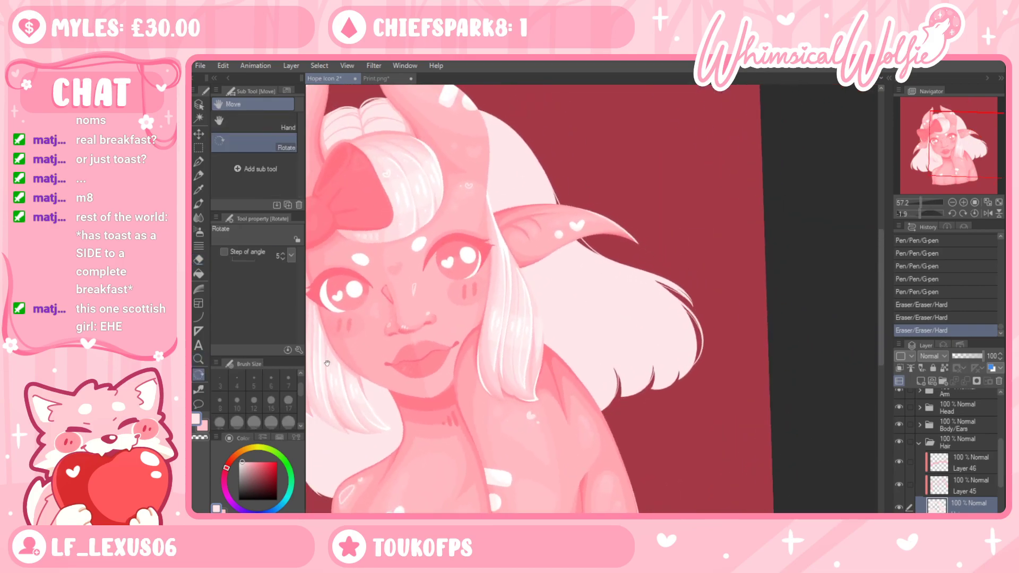
left_click_drag(327, 363, 717, 317)
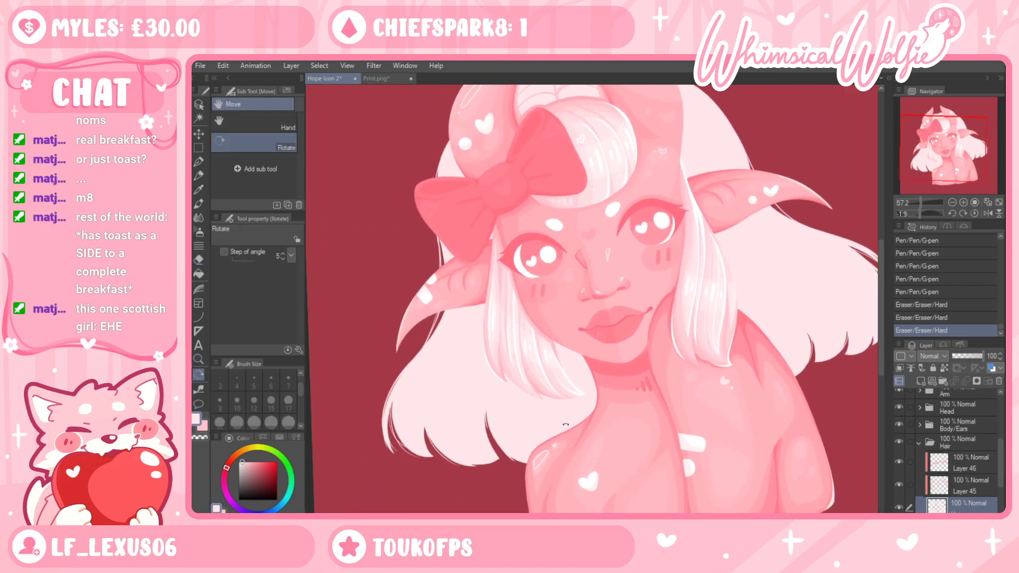
mouse_move(476, 305)
left_mouse_down()
mouse_move(478, 275)
mouse_move(475, 295)
left_mouse_up()
left_click(198, 345)
left_click(199, 359)
left_click_drag(419, 337, 482, 319)
left_click(199, 162)
left_click_drag(462, 239, 437, 283)
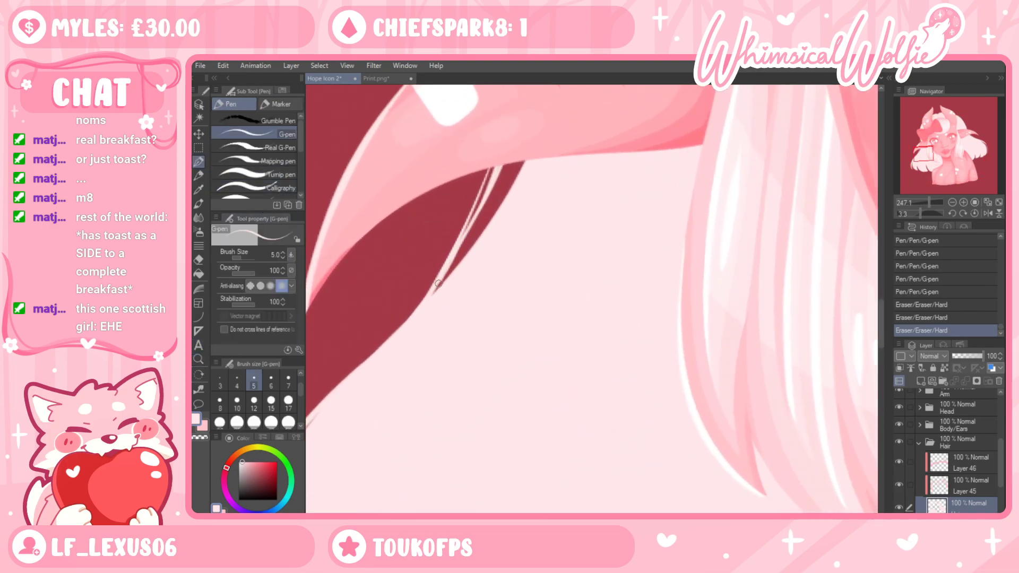
left_click_drag(456, 248, 484, 201)
left_click(460, 245)
Review the whole portrait and the back hair around the bow-side ear
left_click(200, 359)
left_click_drag(464, 333, 451, 385)
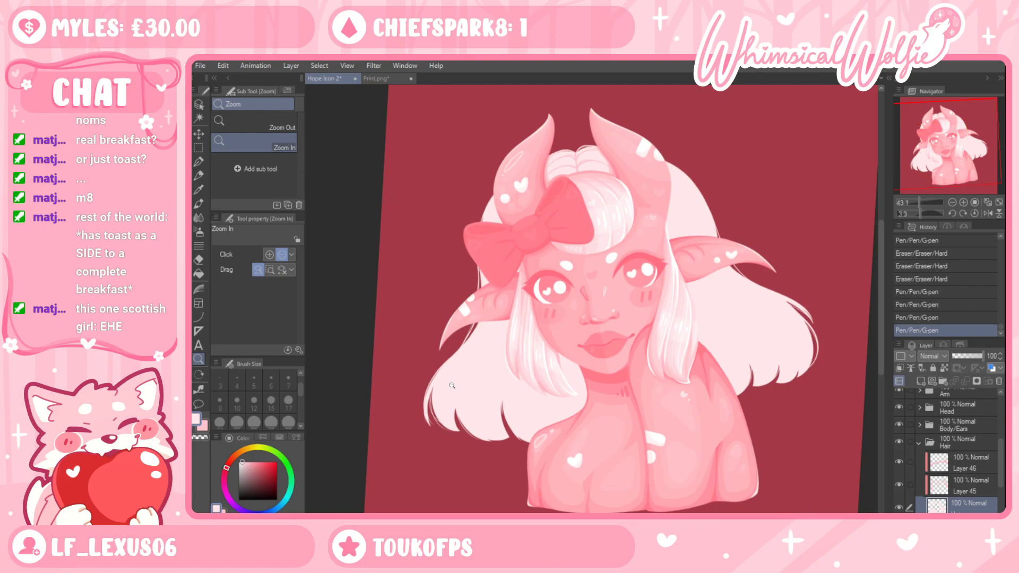
left_click(525, 311)
left_click(513, 282)
scroll(447, 386, "up", 4)
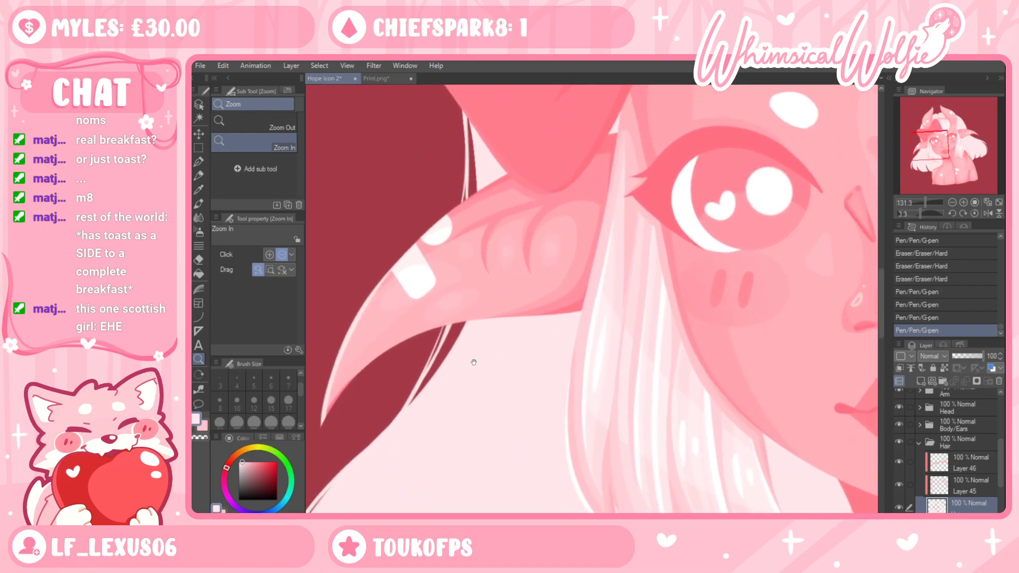
Erase the loose strands from the back hair's edge below and above the bow-side ear with the Hard eraser at size 10
key("e")
left_click_drag(419, 390, 454, 350)
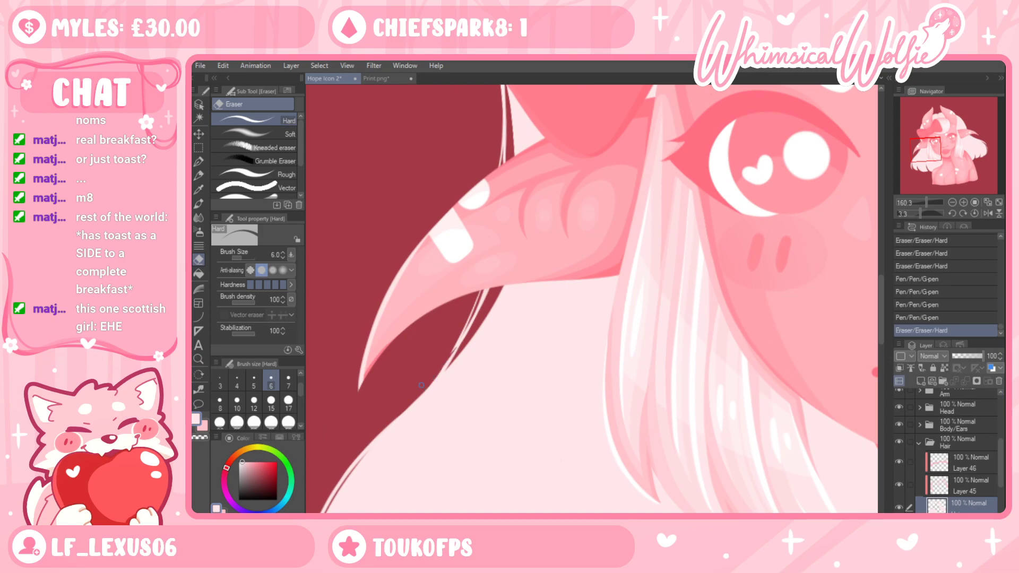
left_click(237, 403)
mouse_move(425, 385)
left_mouse_down()
mouse_move(447, 365)
mouse_move(413, 401)
mouse_move(461, 341)
mouse_move(456, 358)
mouse_move(492, 281)
mouse_move(467, 317)
left_mouse_up()
left_click_drag(488, 266, 466, 386)
left_click_drag(470, 299, 481, 249)
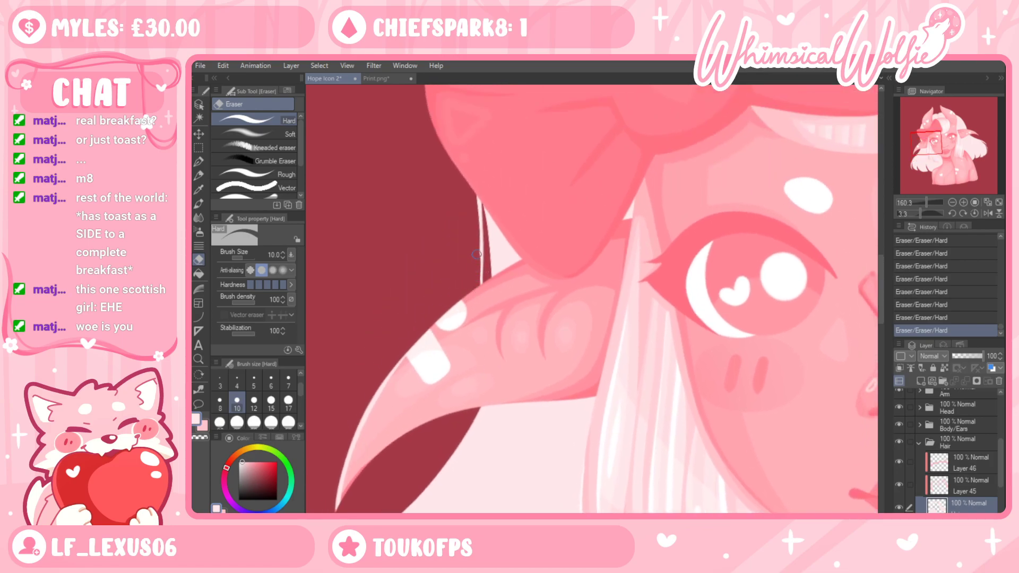
mouse_move(482, 287)
left_mouse_down()
mouse_move(478, 198)
mouse_move(482, 235)
left_mouse_up()
left_click_drag(476, 198, 434, 394)
Try a thin pale strand along the back hair's edge just above the bow with the size 5 G-pen
key("p")
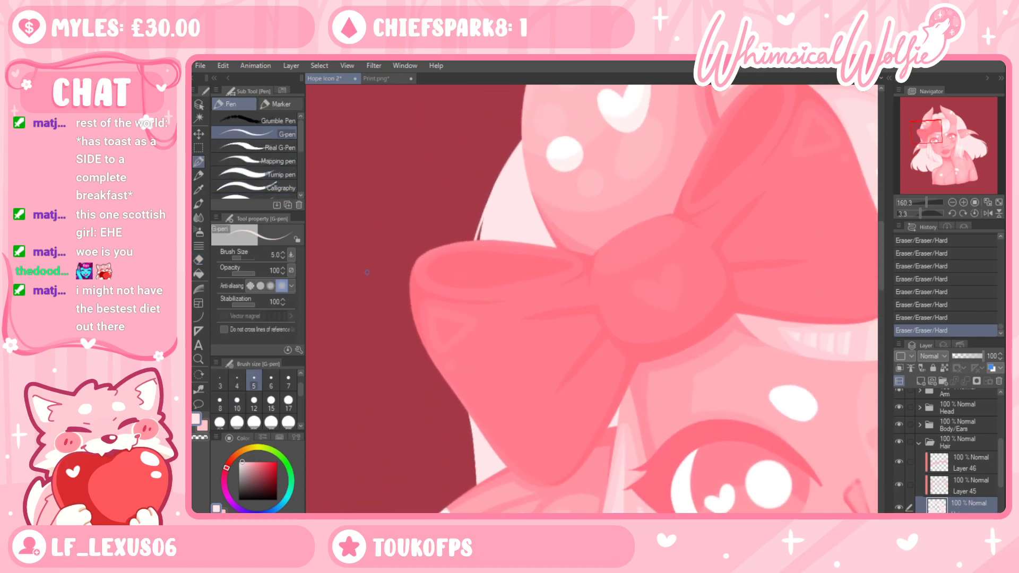
mouse_move(482, 289)
left_mouse_down()
mouse_move(488, 236)
mouse_move(475, 267)
left_mouse_up()
left_click_drag(470, 214, 500, 136)
key("ctrl+z")
left_click_drag(470, 216, 503, 139)
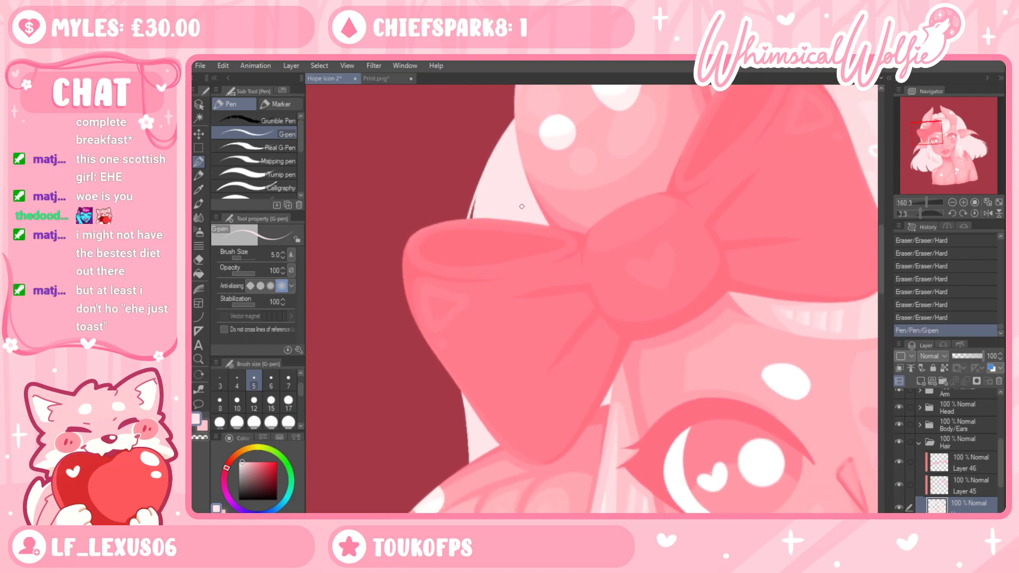
Try thin pale strands along the back hair's edge between the bow and the bow-side ear with the size 5 G-pen
left_click_drag(497, 327, 534, 221)
key("ctrl+z")
left_click_drag(492, 283, 501, 369)
key("ctrl+z")
mouse_move(490, 282)
left_mouse_down()
mouse_move(497, 341)
mouse_move(478, 512)
left_mouse_up()
left_click_drag(544, 412, 596, 327)
key("ctrl+z")
mouse_move(542, 197)
left_mouse_down()
mouse_move(540, 348)
mouse_move(519, 433)
mouse_move(491, 471)
left_mouse_up()
key("ctrl+z")
mouse_move(540, 196)
left_mouse_down()
mouse_move(541, 366)
mouse_move(520, 458)
mouse_move(497, 478)
left_mouse_up()
Review the whole portrait, checking the strands around the bow and the bow-side ear
key("t")
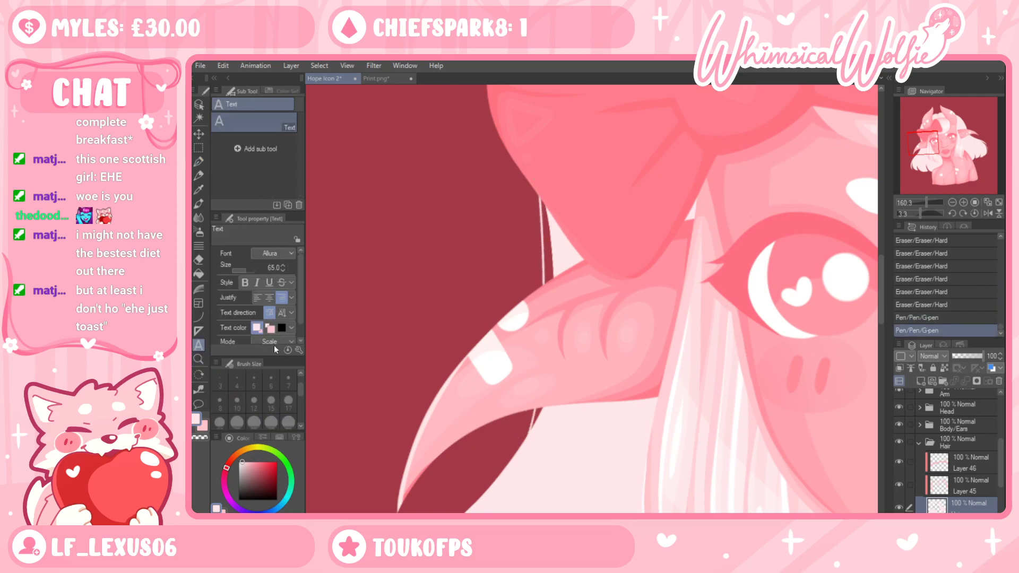
left_click(199, 359)
left_click_drag(558, 330, 467, 332)
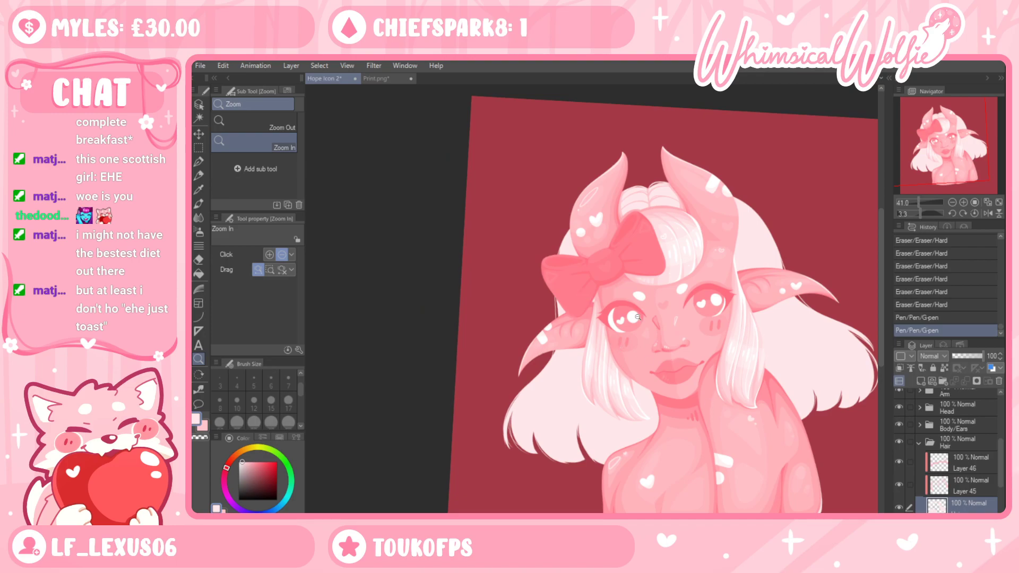
left_click(569, 302)
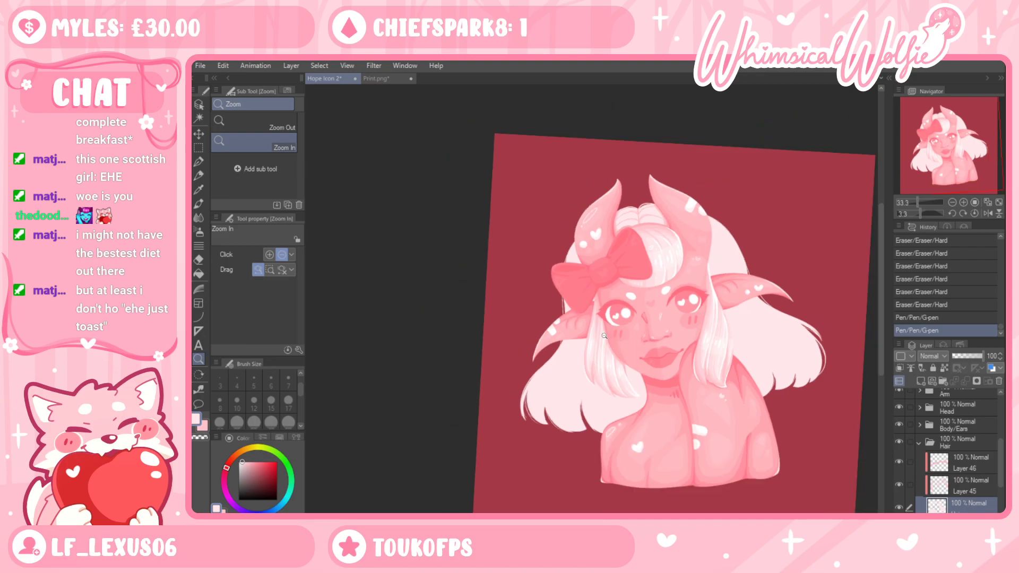
left_click_drag(600, 339, 682, 337)
Try redrawing the thin strand between the bow and the bow-side ear with the size 5 G-pen
key("ctrl+z")
key("p")
left_click_drag(486, 244, 483, 220)
key("ctrl+z")
key("ctrl+y")
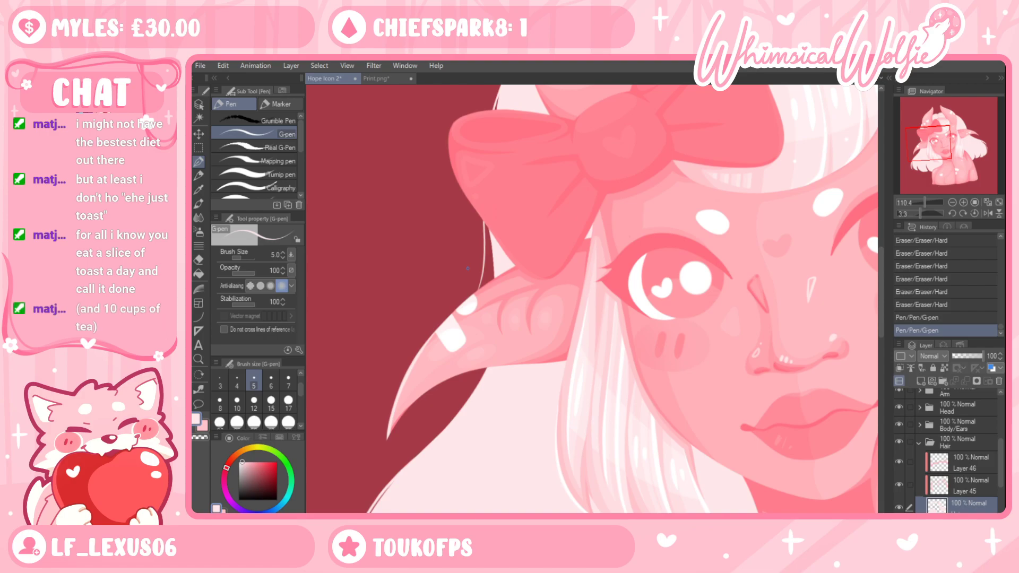
left_click_drag(483, 233, 477, 288)
left_click_drag(460, 445, 535, 346)
left_click(544, 266)
key("ctrl+z")
mouse_move(544, 271)
left_mouse_down()
mouse_move(494, 354)
mouse_move(414, 344)
left_mouse_up()
Undo the latest G-pen strands around the bow and the bow-side ear
key("alt+space")
key("ctrl+z")
key("ctrl+z")
left_click_drag(551, 306, 558, 302)
key("ctrl+z")
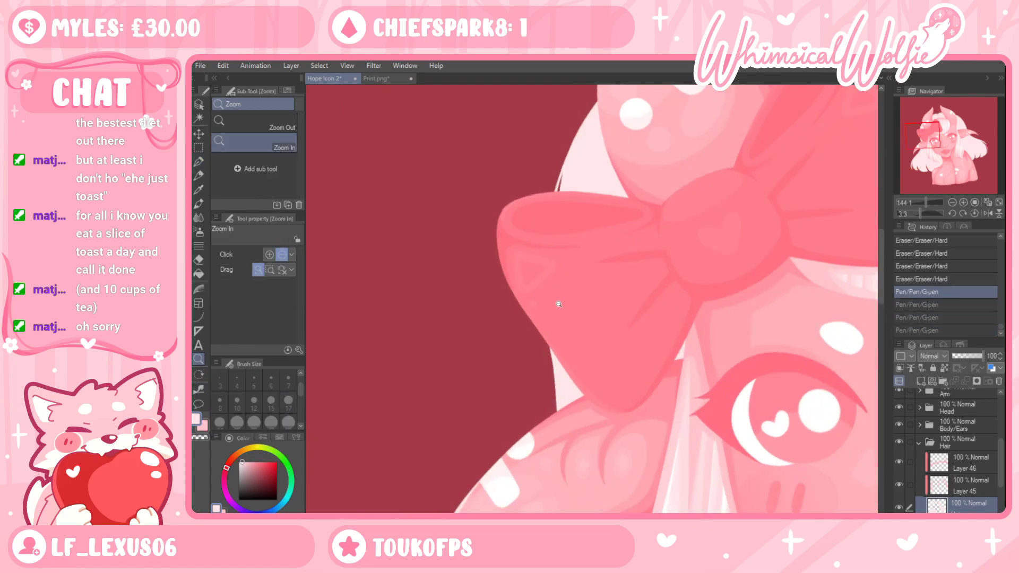
mouse_move(599, 244)
left_mouse_down()
mouse_move(603, 270)
mouse_move(582, 291)
mouse_move(611, 326)
mouse_move(624, 291)
mouse_move(559, 234)
mouse_move(566, 339)
left_mouse_up()
left_click(199, 161)
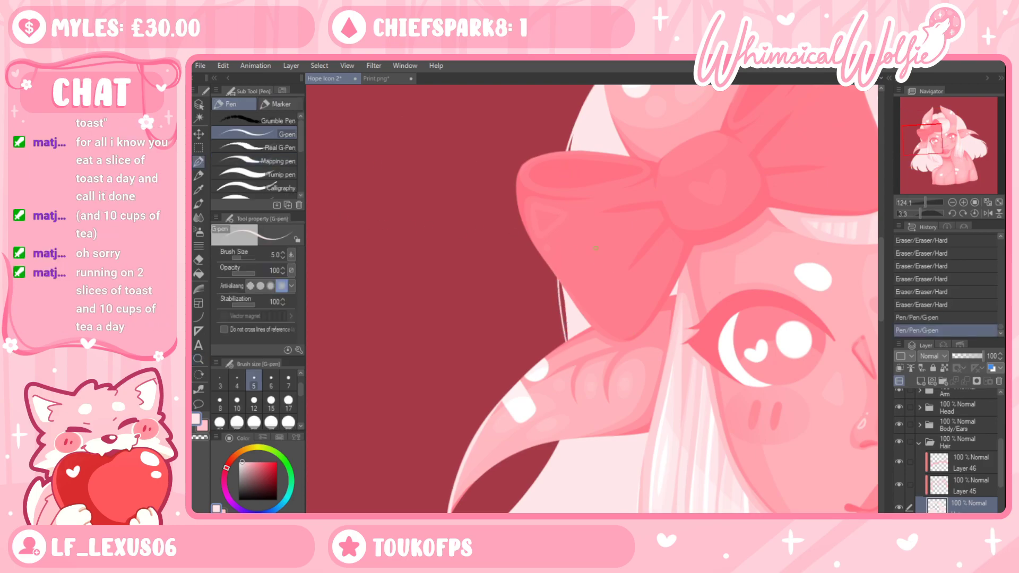
left_click(199, 359)
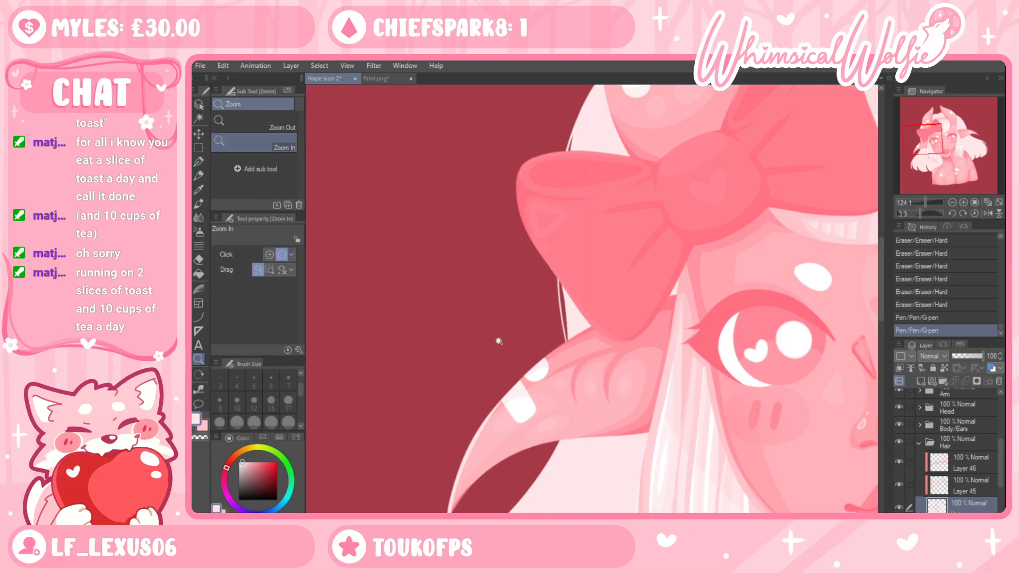
left_click_drag(536, 345, 424, 346)
left_click_drag(598, 424, 635, 431)
key("ctrl+z")
key("ctrl+z")
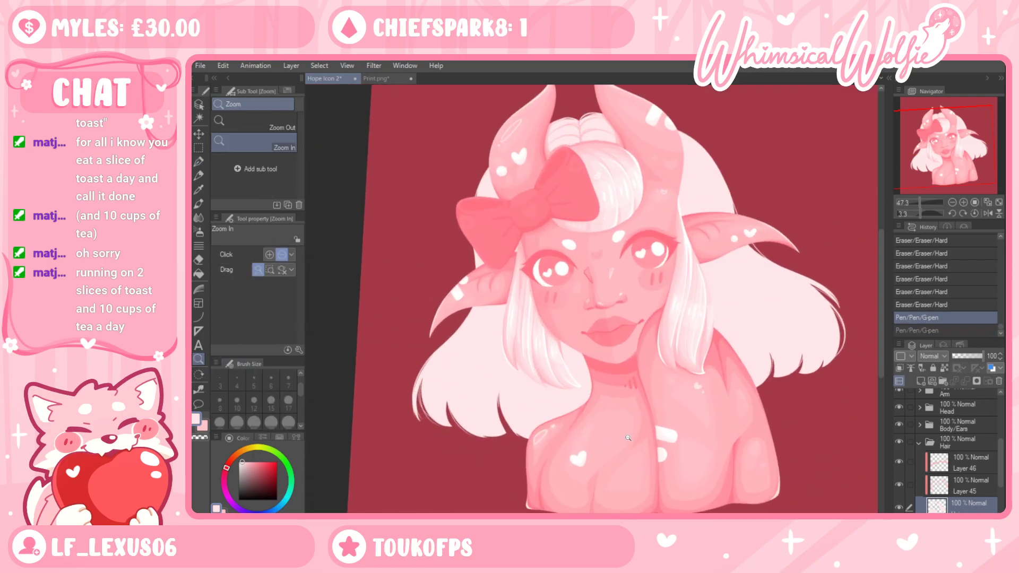
Clean the back hair's edge between the horn and the bow with the size 10 Hard eraser, removing the stray strand
scroll(492, 179, "up", 6)
key("e")
left_click_drag(439, 132, 416, 196)
key("ctrl+z")
left_click_drag(469, 232, 459, 334)
left_click_drag(432, 228, 408, 308)
key("ctrl+z")
left_click_drag(425, 250, 408, 308)
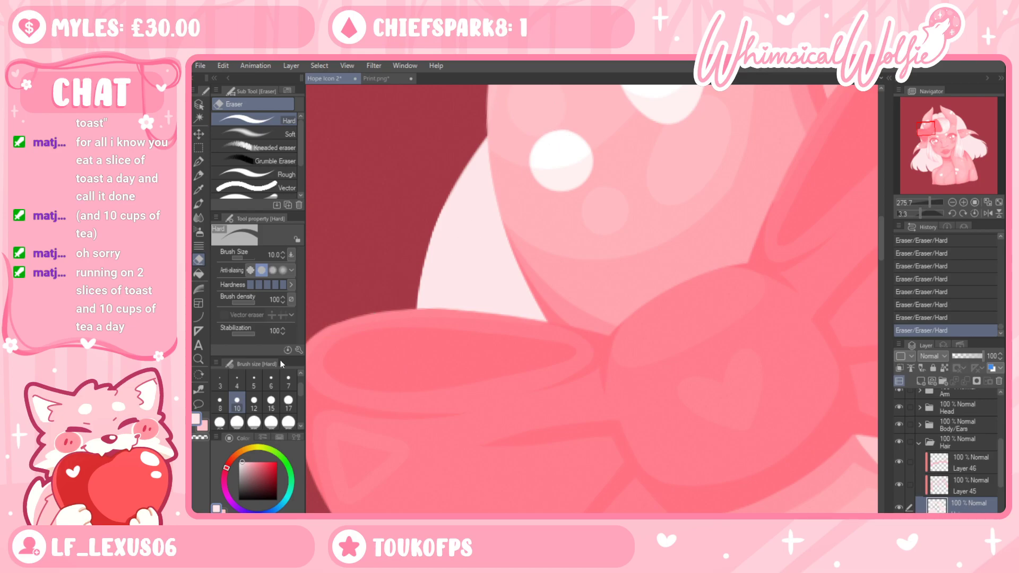
Review the cleaned back hair beside the bow and the whole portrait
left_click(198, 359)
left_click_drag(500, 307, 508, 361)
left_click_drag(479, 315, 490, 242)
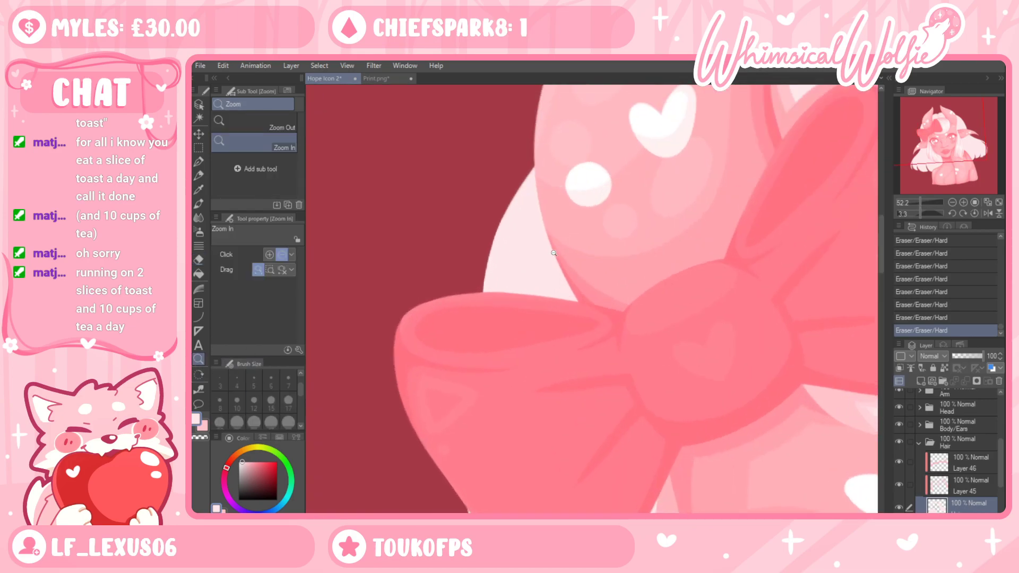
left_click_drag(589, 250, 598, 326)
left_click_drag(770, 419, 741, 339)
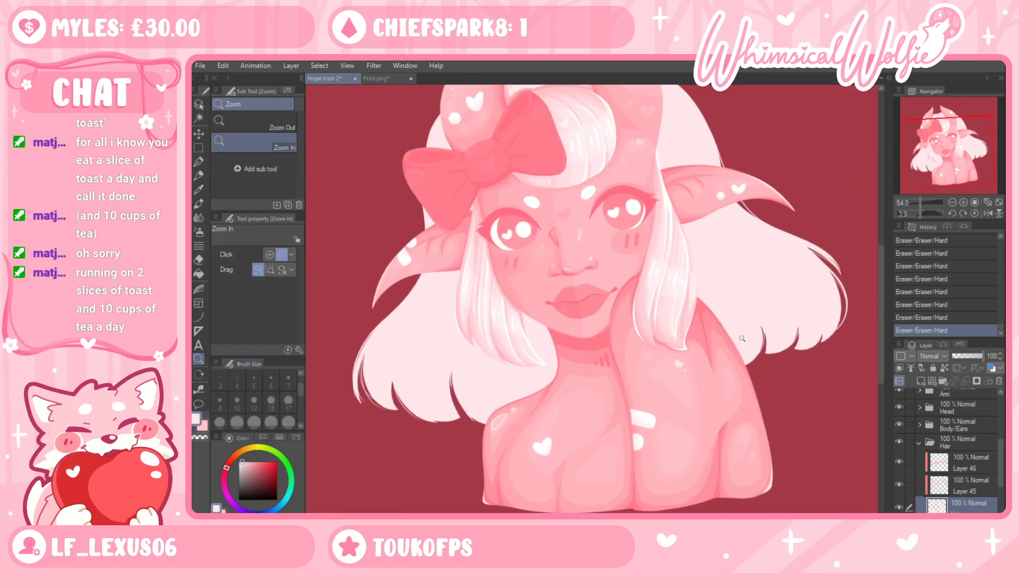
left_click_drag(531, 437, 547, 488)
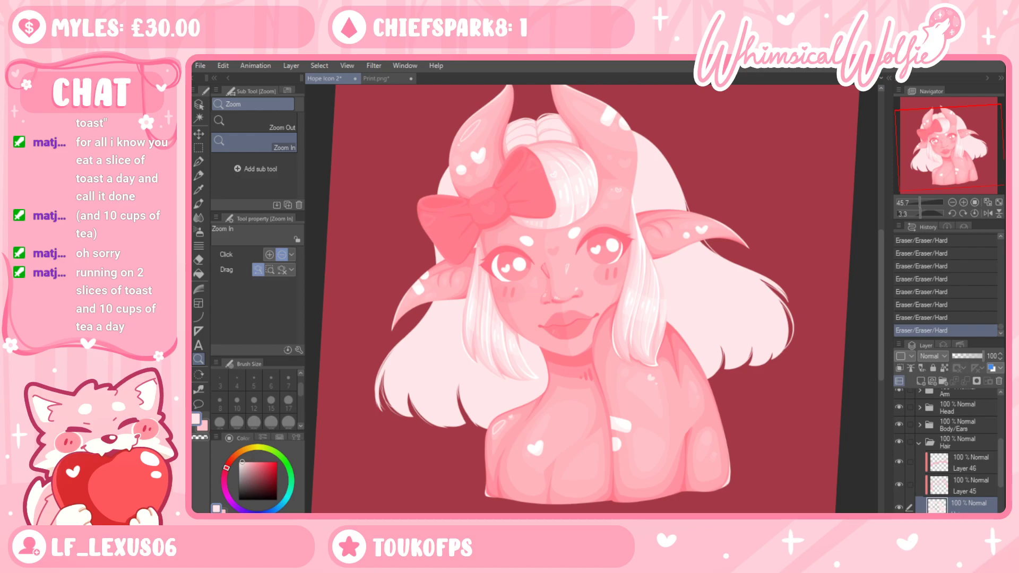
Add a new clipped raster layer directly above the Hair base layer for shading the hair between the horns
left_click_drag(518, 117, 637, 116)
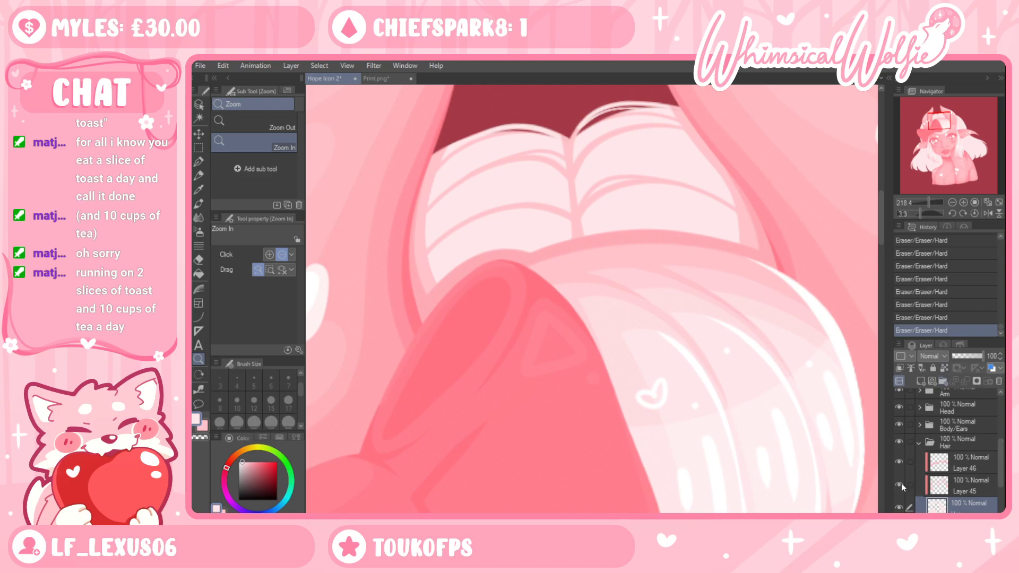
left_click(952, 483)
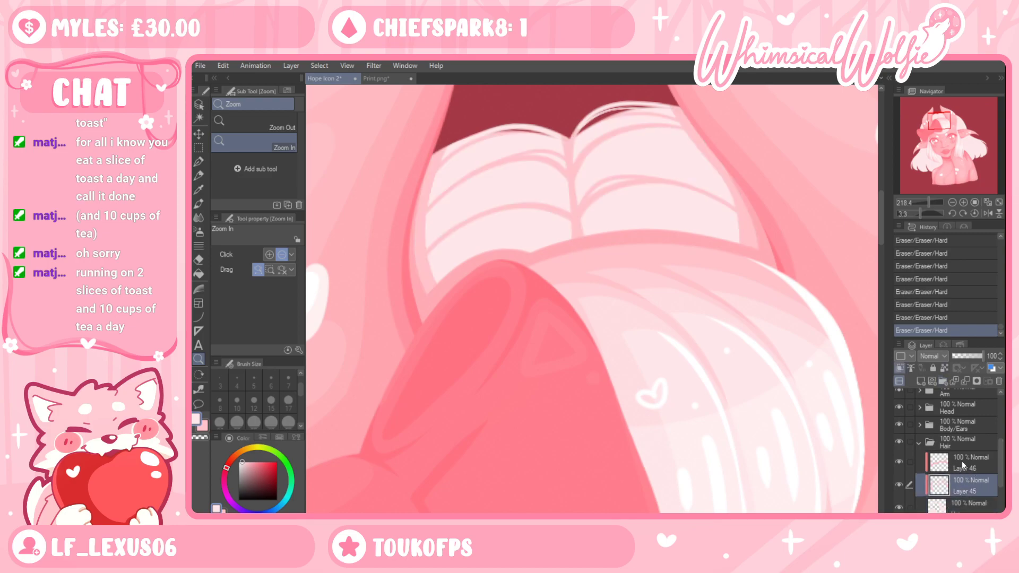
left_click(961, 464)
left_click(898, 461)
left_click(897, 461)
left_click(955, 485)
left_click(920, 382)
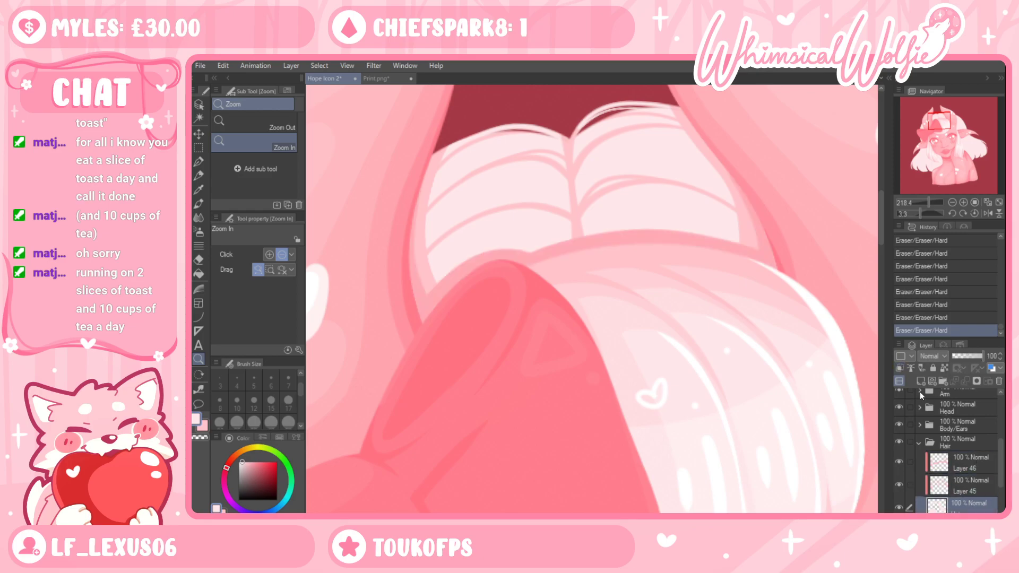
Pick a light pink and shade the uppermost strands of the hair between the horns with the size 12 G-pen
left_click(542, 183)
key("i")
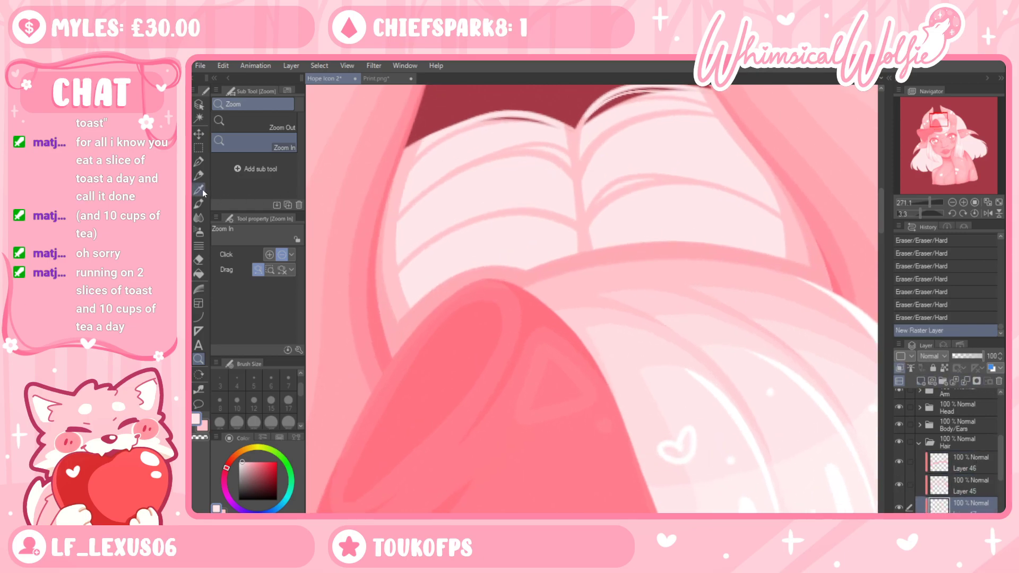
key("p")
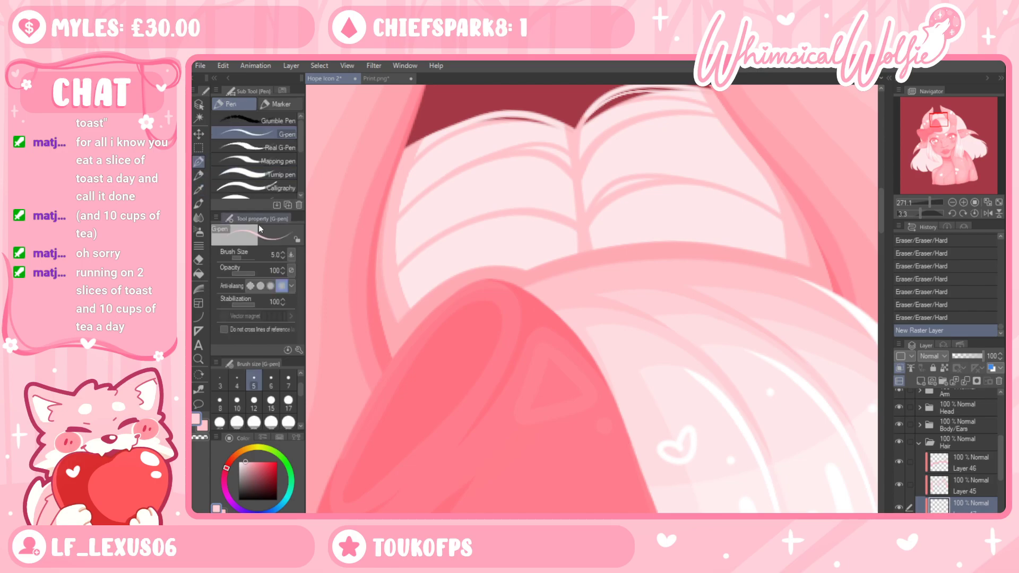
left_click_drag(589, 161, 683, 139)
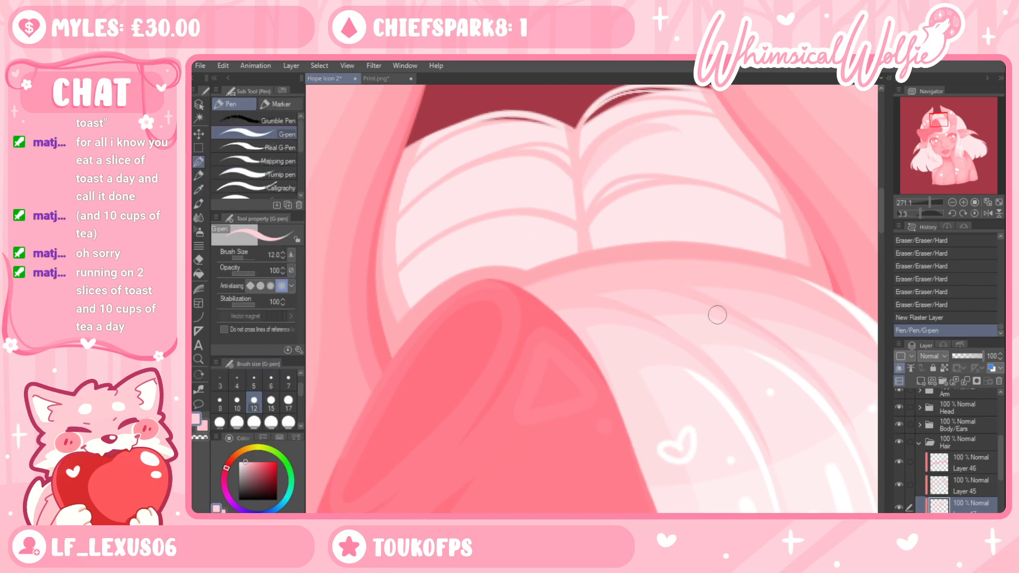
key("ctrl+z")
left_click_drag(672, 316, 647, 368)
mouse_move(553, 247)
left_mouse_down()
mouse_move(597, 188)
mouse_move(689, 174)
left_mouse_up()
left_click_drag(557, 191, 620, 157)
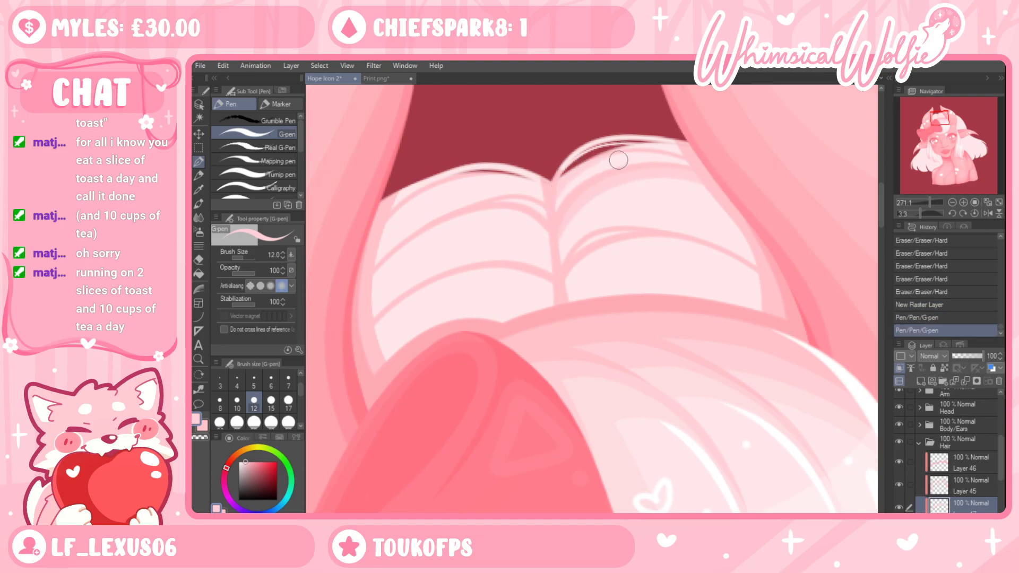
mouse_move(569, 176)
left_mouse_down()
mouse_move(672, 154)
mouse_move(618, 144)
mouse_move(661, 139)
left_mouse_up()
left_click_drag(637, 144, 676, 146)
left_click_drag(390, 203, 480, 170)
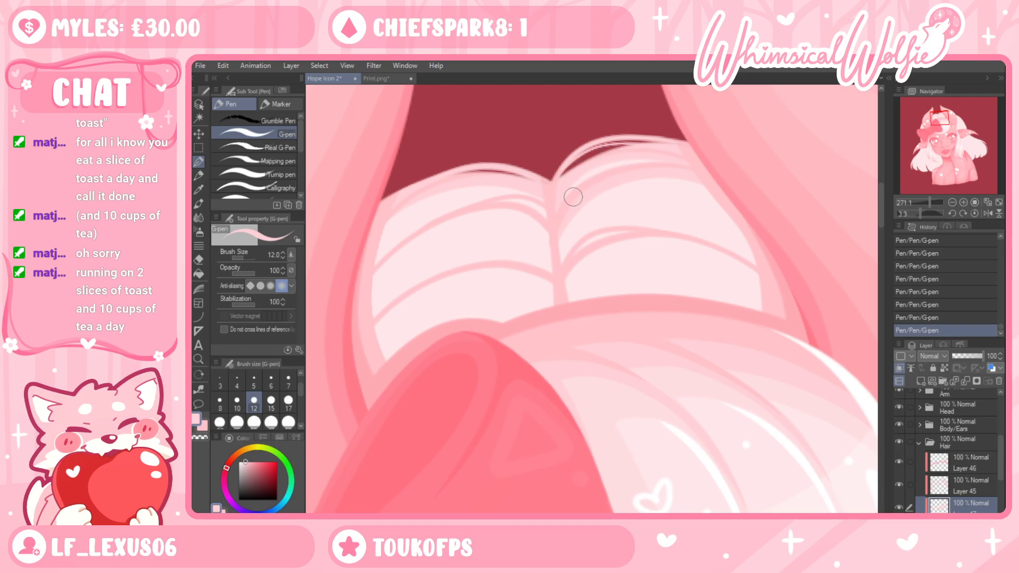
Trim the shading beside the parting with the size 10 Hard eraser, and extend it along both halves with the size 12 G-pen
key("e")
mouse_move(584, 180)
left_mouse_down()
mouse_move(566, 199)
mouse_move(624, 170)
left_mouse_up()
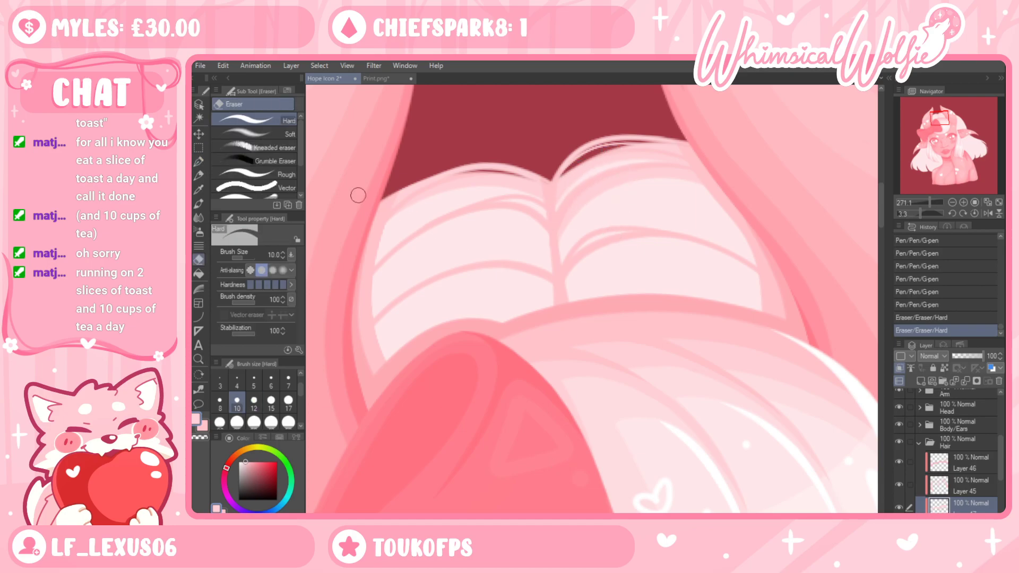
left_click(199, 161)
mouse_move(557, 204)
left_mouse_down()
mouse_move(620, 155)
mouse_move(661, 144)
left_mouse_up()
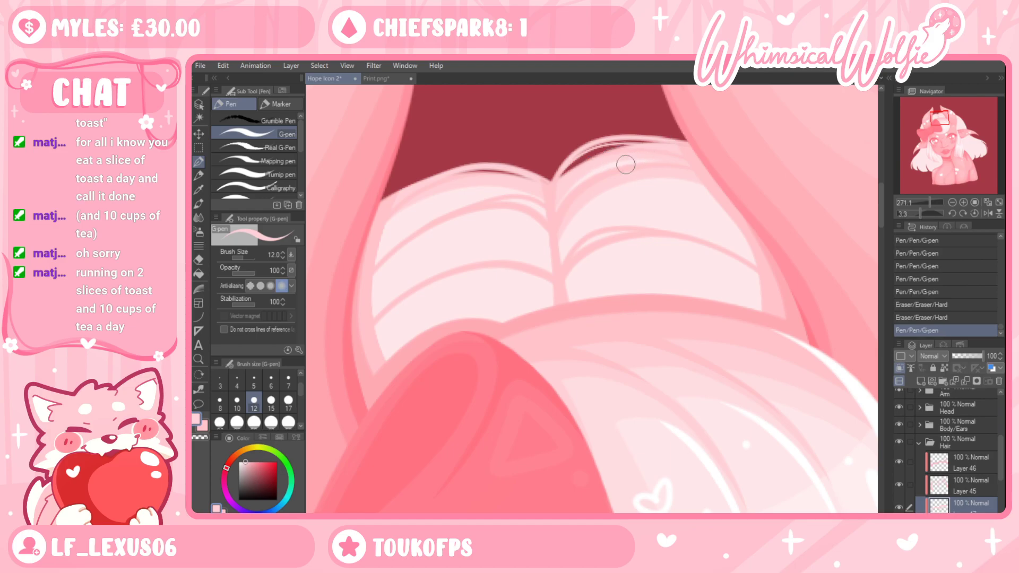
mouse_move(375, 264)
left_mouse_down()
mouse_move(464, 202)
mouse_move(533, 187)
left_mouse_up()
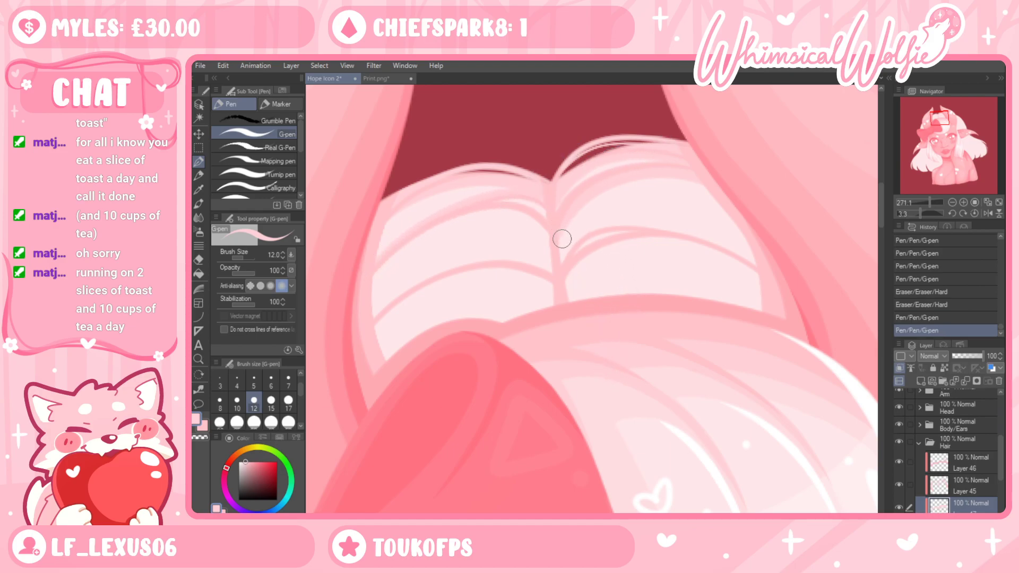
mouse_move(563, 224)
left_mouse_down()
mouse_move(608, 185)
mouse_move(571, 216)
mouse_move(565, 269)
mouse_move(640, 173)
left_mouse_up()
Draw light pink shading lines across the middle strands of the bow-side half of the hair between the horns
left_click_drag(361, 289, 428, 232)
key("ctrl+z")
mouse_move(356, 317)
left_mouse_down()
mouse_move(498, 237)
mouse_move(555, 273)
left_mouse_up()
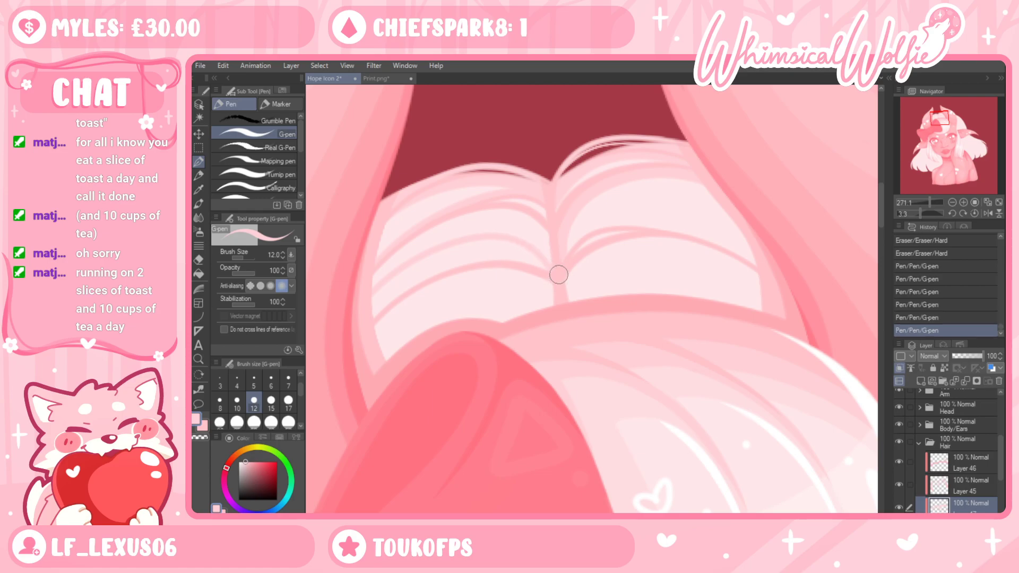
left_click_drag(460, 239, 556, 270)
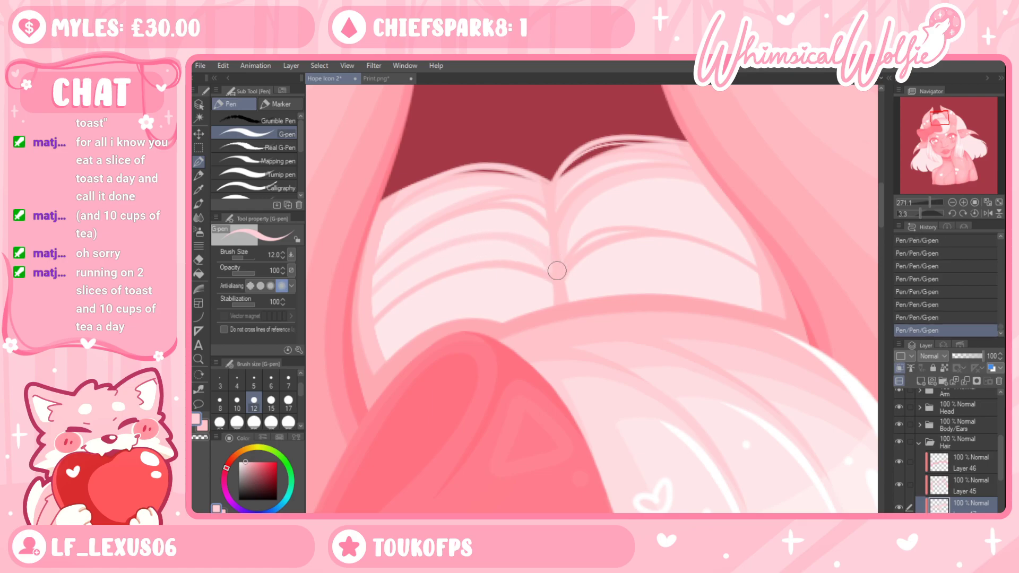
left_click(547, 255)
key("ctrl+z")
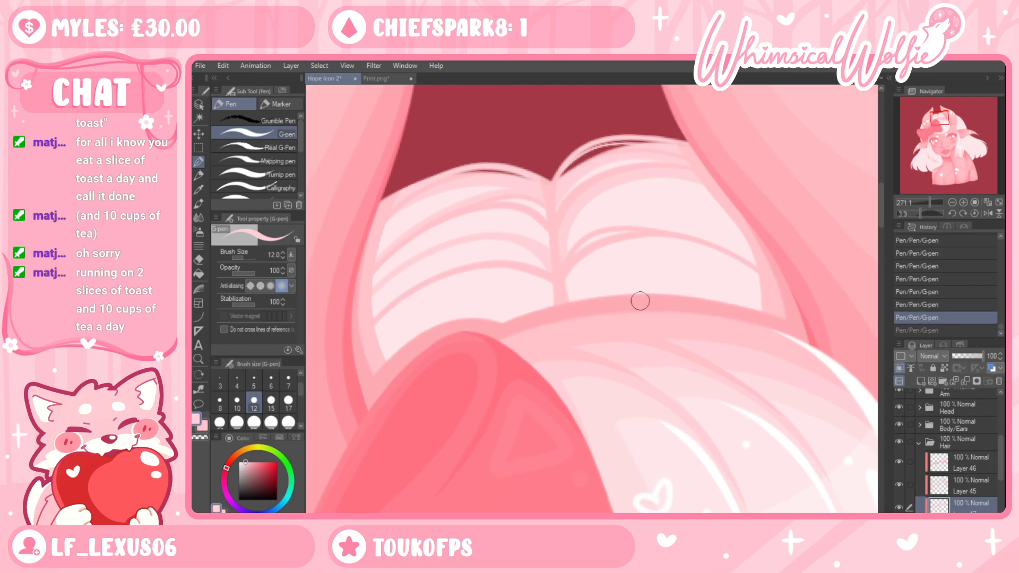
Shade the lower strands on the half opposite the bow and along the base of the hair between the horns
left_click_drag(680, 295, 795, 335)
key("ctrl+z")
key("ctrl+z")
mouse_move(573, 270)
left_mouse_down()
mouse_move(661, 240)
mouse_move(745, 269)
left_mouse_up()
left_click_drag(581, 265, 761, 275)
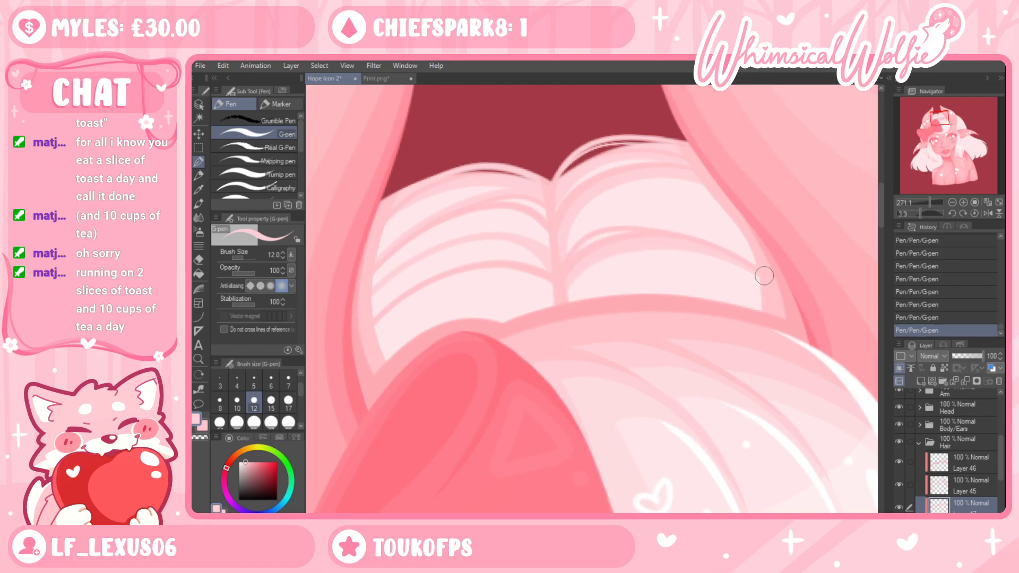
mouse_move(389, 306)
left_mouse_down()
mouse_move(557, 289)
mouse_move(772, 334)
left_mouse_up()
left_click_drag(552, 302, 535, 312)
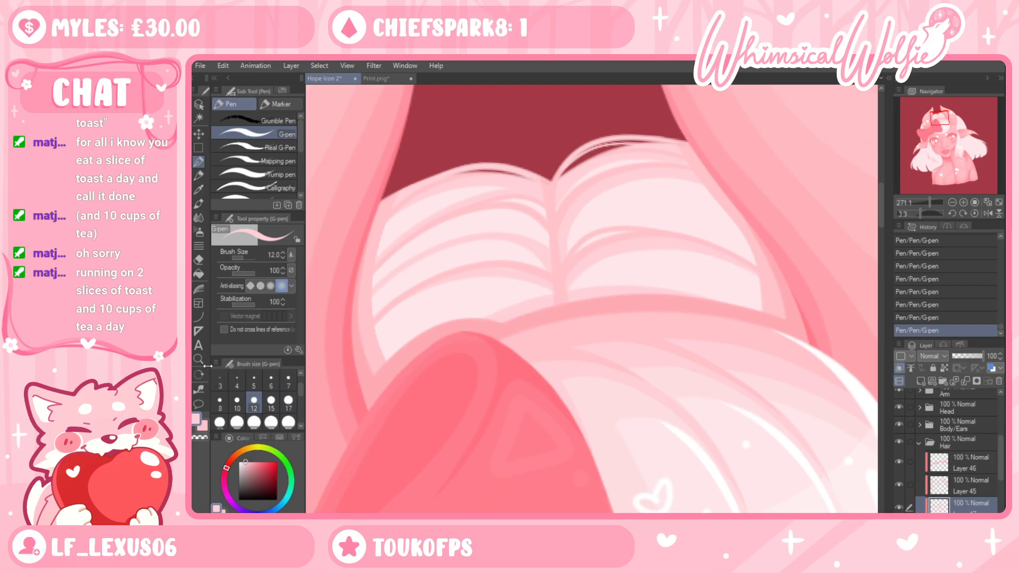
Check the shaded hair between the horns, and add another clipped raster layer directly above the Hair base layer
key("ctrl+alt+space")
left_click_drag(566, 258, 612, 319)
scroll(584, 339, "up", 3)
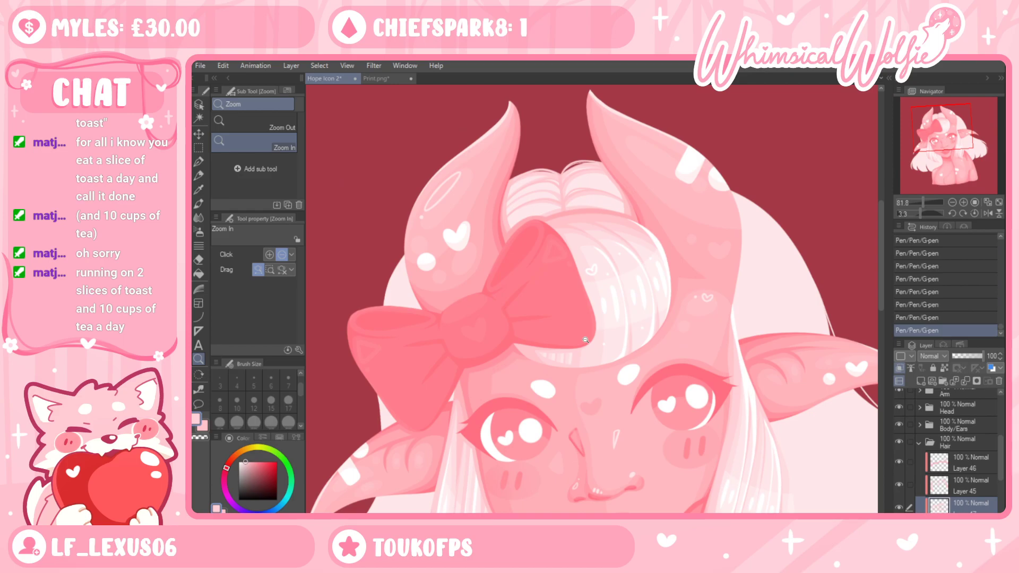
scroll(579, 218, "up", 4)
scroll(961, 488, "down", 2)
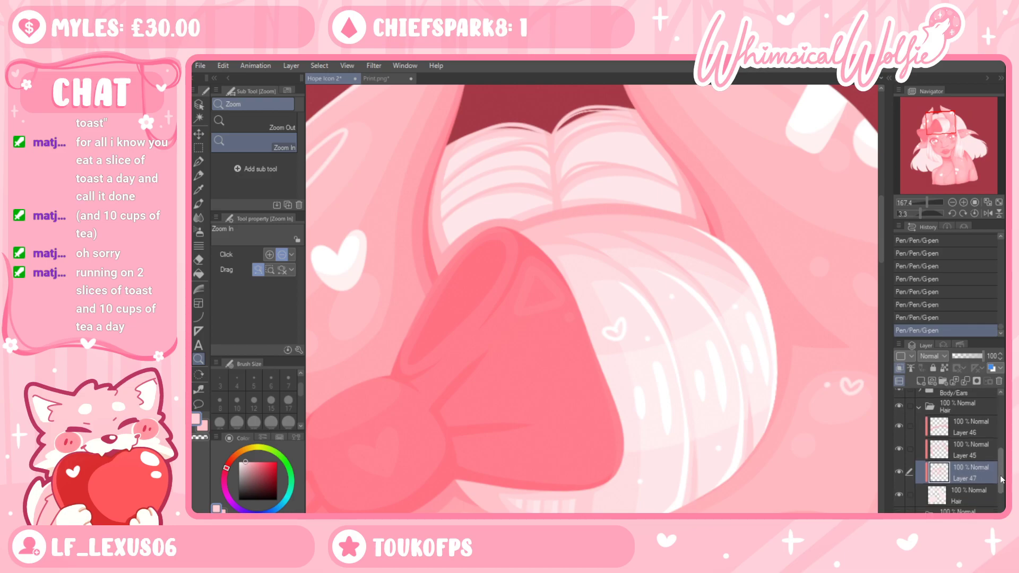
left_click(920, 380)
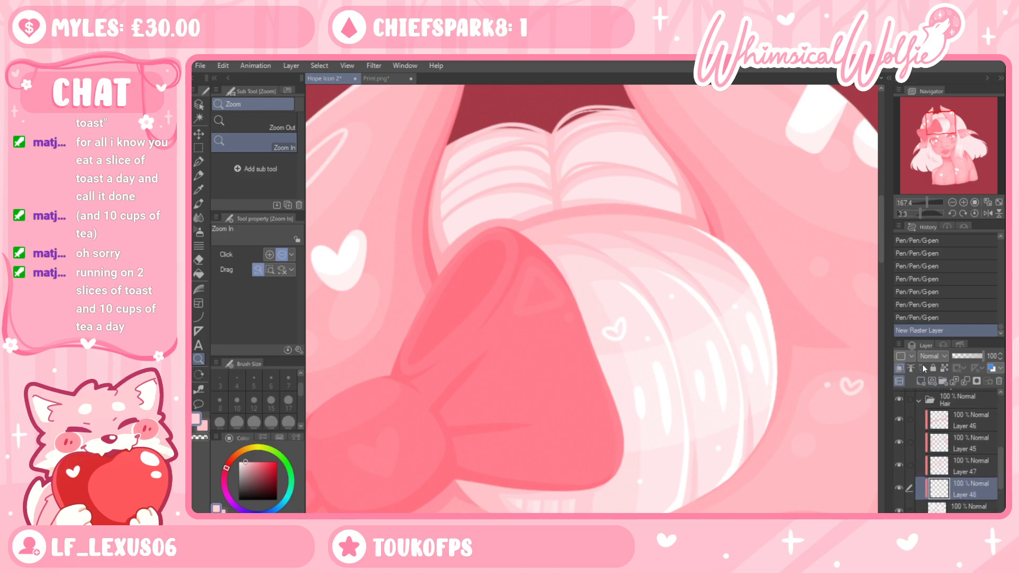
Sample the pale pink from the fringe and shade the upper strands of the bow-side half with the size 12 G-pen
scroll(557, 199, "up", 1)
key("i")
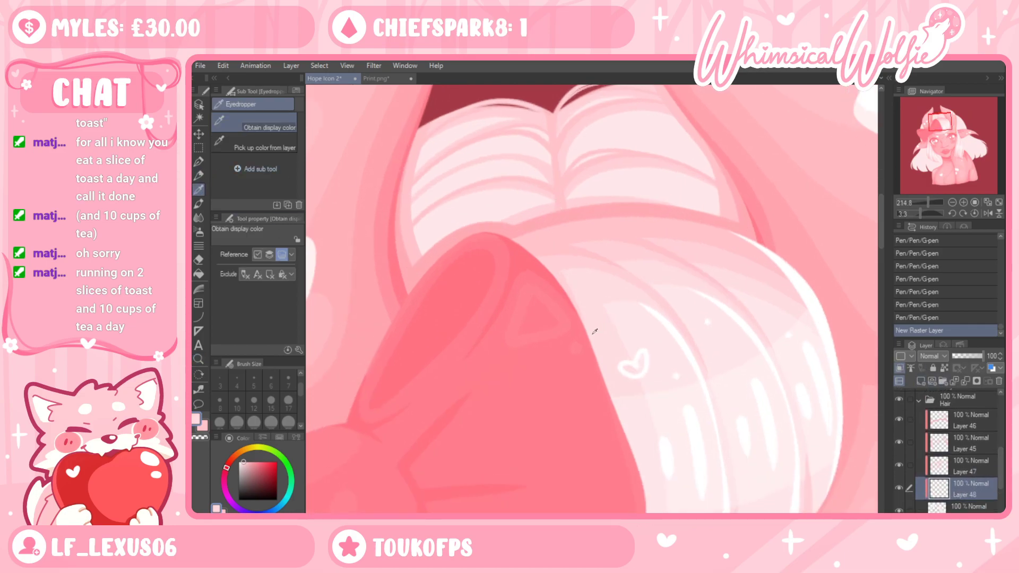
left_click_drag(594, 288, 628, 419)
left_click(198, 359)
left_click_drag(504, 319, 536, 319)
left_click(199, 162)
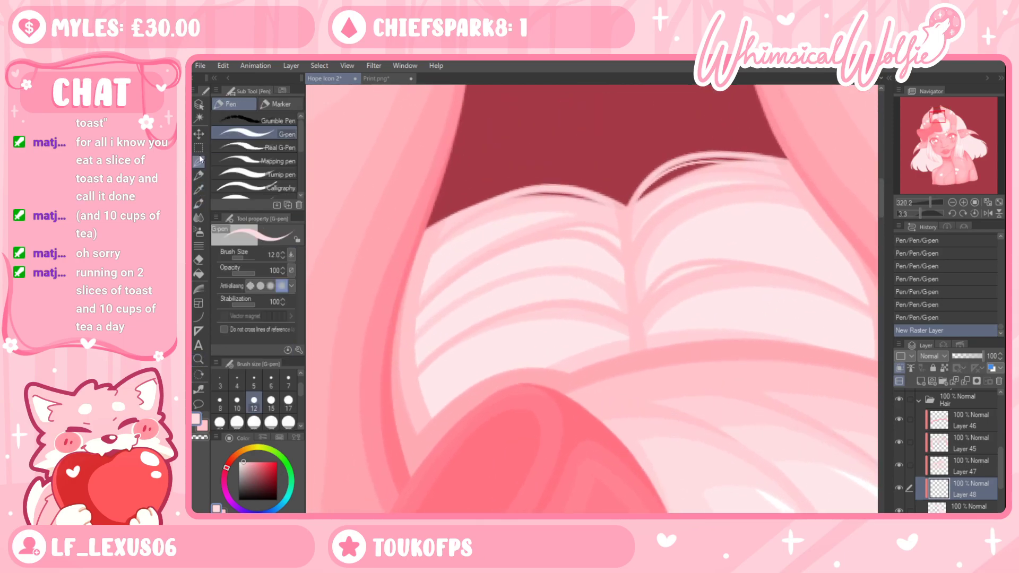
left_click_drag(416, 277, 491, 231)
key("ctrl+z")
mouse_move(420, 297)
left_mouse_down()
mouse_move(506, 236)
mouse_move(574, 216)
left_mouse_up()
left_click_drag(739, 180, 766, 182)
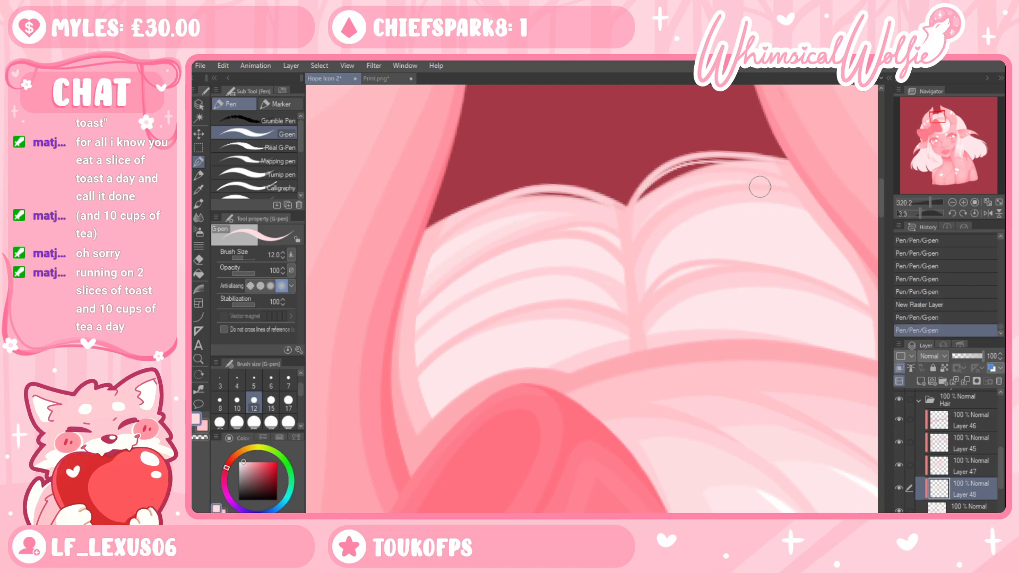
mouse_move(564, 230)
left_mouse_down()
mouse_move(626, 244)
mouse_move(634, 257)
left_mouse_up()
Add soft pale pink shading across the middle strands of the half opposite the bow
left_click_drag(637, 298, 703, 218)
key("ctrl+z")
left_click_drag(838, 237, 859, 256)
key("ctrl+z")
mouse_move(634, 306)
left_mouse_down()
mouse_move(673, 252)
mouse_move(875, 266)
left_mouse_up()
left_click_drag(799, 343, 741, 307)
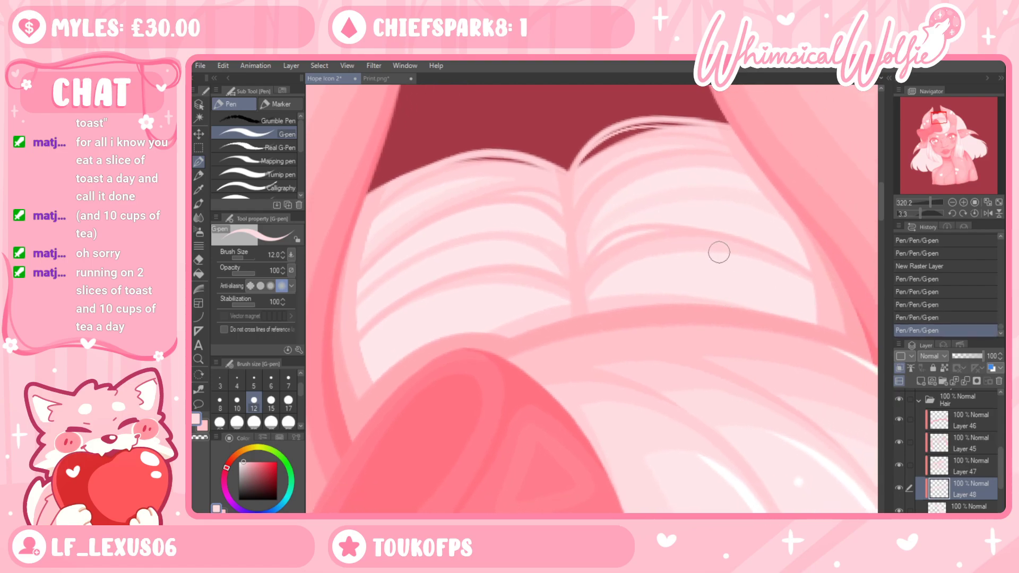
left_click_drag(598, 295, 629, 269)
Shade the lower strands of the bow-side half, and add a new clipped raster layer directly above the Hair base layer
left_click_drag(346, 422, 352, 417)
key("ctrl+z")
mouse_move(574, 307)
left_mouse_down()
mouse_move(389, 355)
mouse_move(352, 422)
left_mouse_up()
left_click(921, 382)
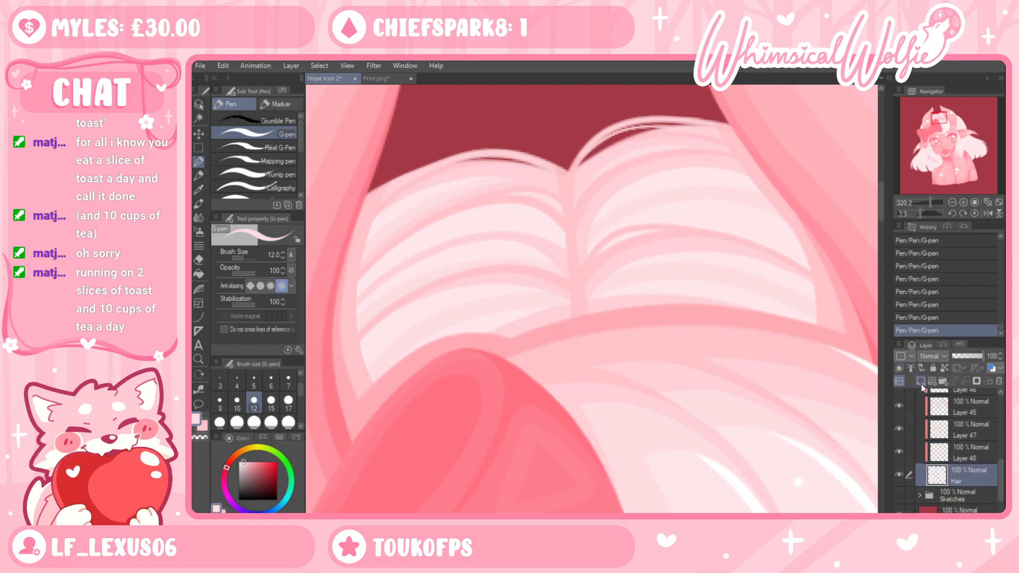
Try white highlights on the upper and middle strands opposite the bow with the size 12 G-pen
left_click_drag(618, 230, 635, 198)
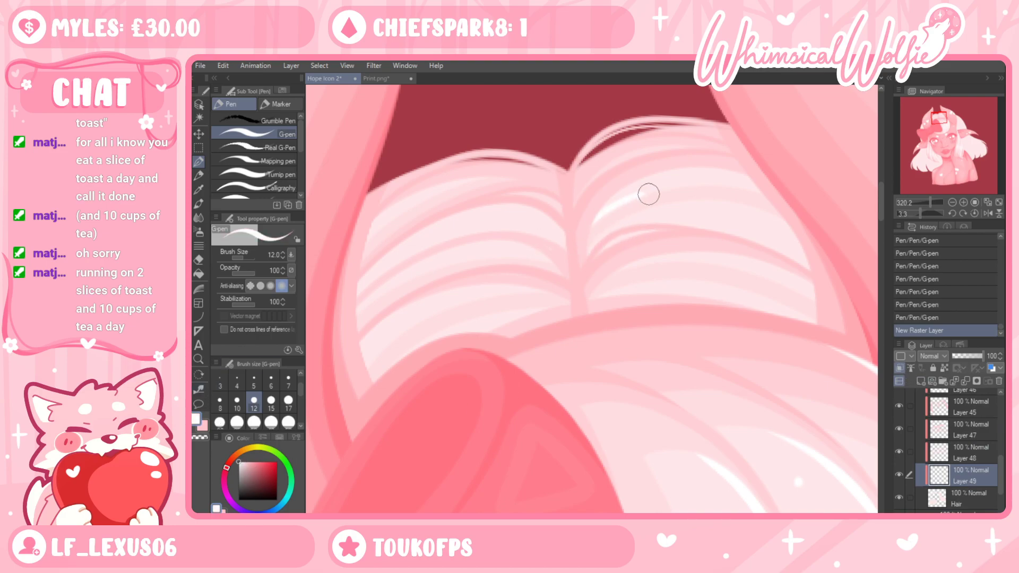
key("ctrl+z")
mouse_move(590, 234)
left_mouse_down()
mouse_move(612, 213)
mouse_move(730, 191)
mouse_move(663, 189)
mouse_move(769, 191)
left_mouse_up()
key("ctrl+z")
left_click_drag(598, 255, 711, 225)
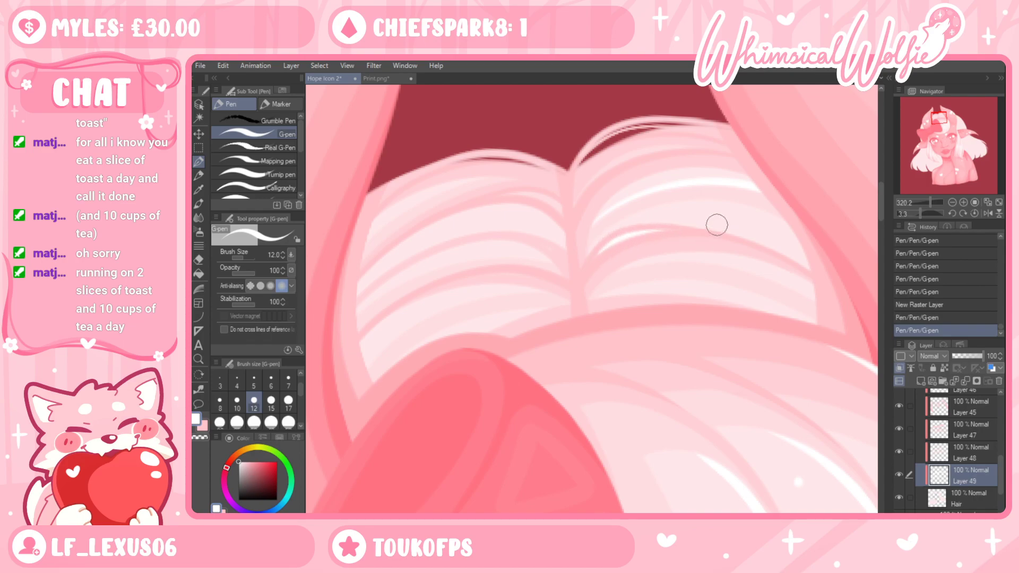
key("ctrl+z")
mouse_move(582, 265)
left_mouse_down()
mouse_move(623, 227)
mouse_move(714, 225)
left_mouse_up()
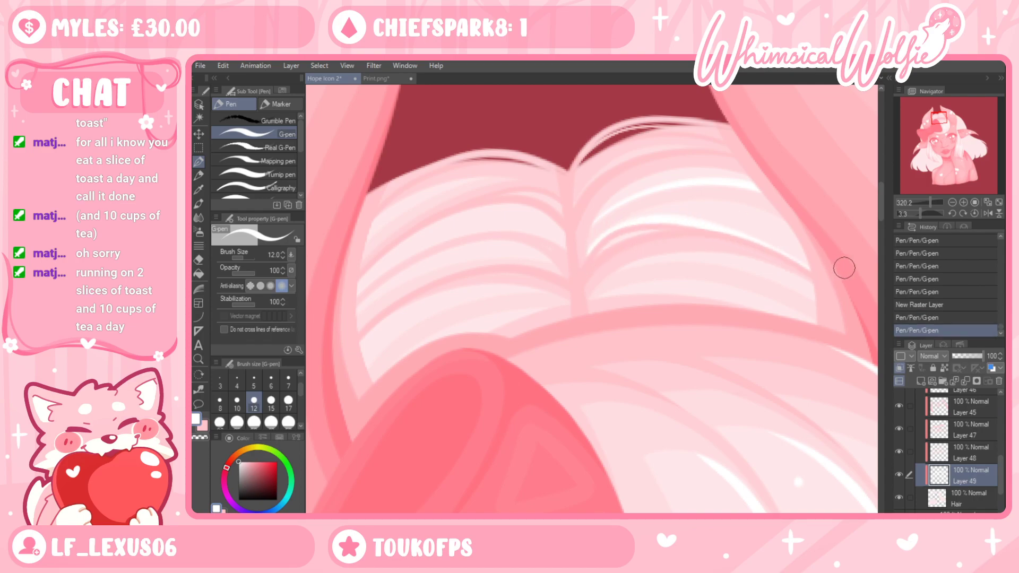
Undo the trial highlights and draw white ones on the upper strands of both halves with the size 8 G-pen
key("bracketleft")
key("bracketleft")
key("ctrl+z")
key("ctrl+z")
left_click_drag(594, 228, 651, 191)
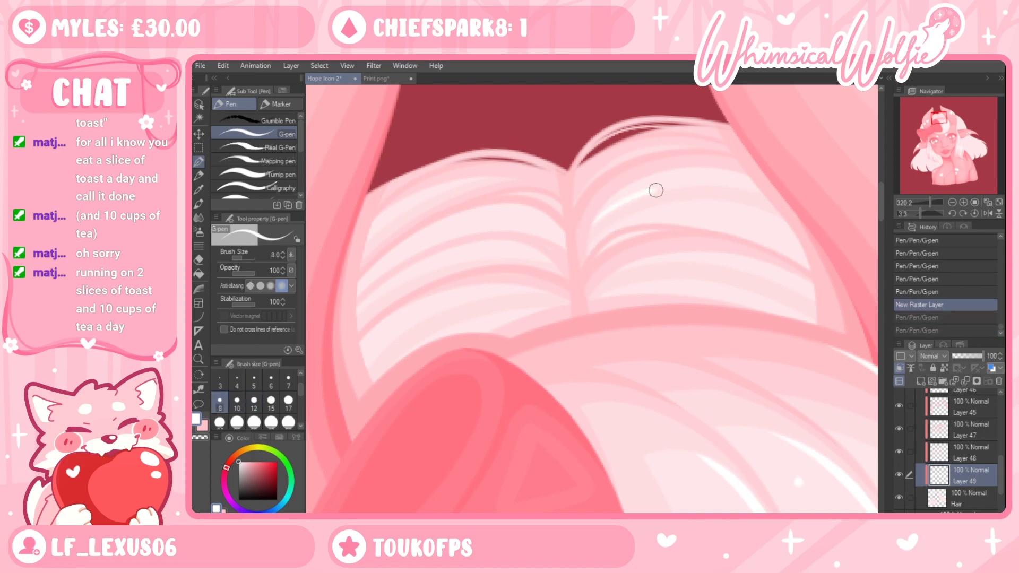
key("ctrl+z")
mouse_move(592, 227)
left_mouse_down()
mouse_move(668, 186)
mouse_move(758, 188)
left_mouse_up()
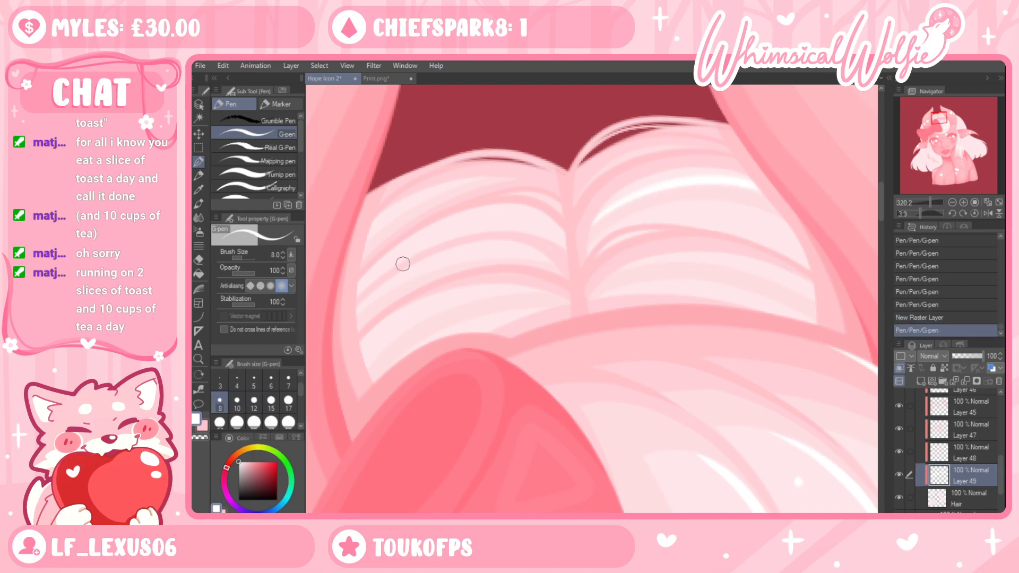
mouse_move(353, 298)
left_mouse_down()
mouse_move(510, 227)
mouse_move(564, 234)
left_mouse_up()
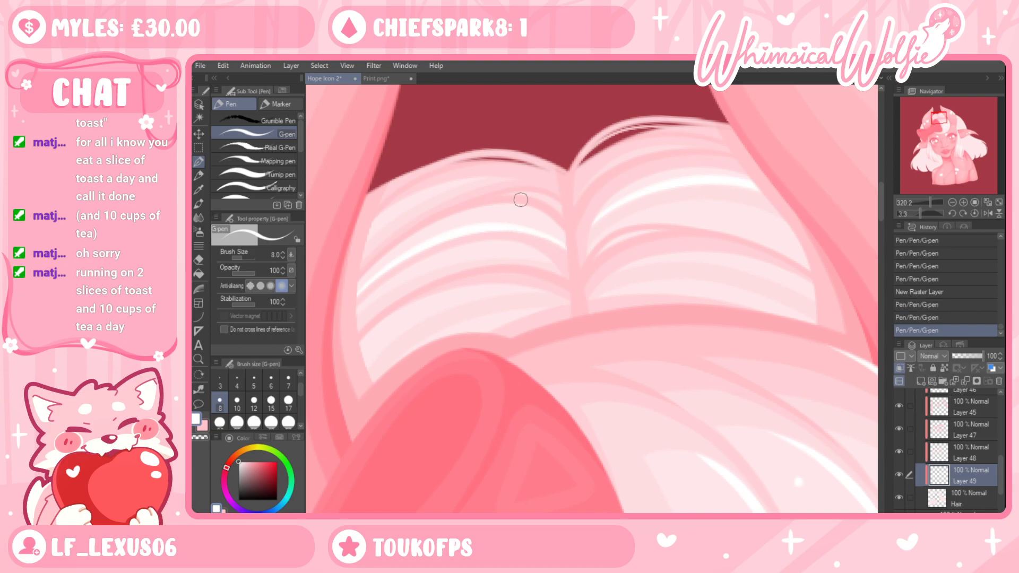
mouse_move(372, 261)
left_mouse_down()
mouse_move(478, 208)
mouse_move(543, 217)
mouse_move(577, 255)
left_mouse_up()
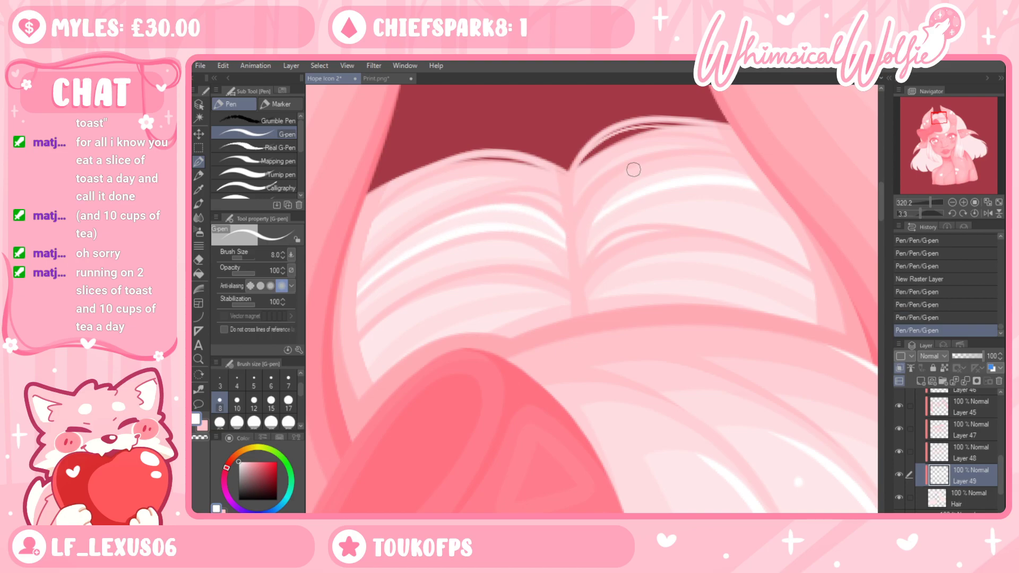
Add a thin white highlight along the topmost strand of the bow-side half, beside the horn
left_click_drag(668, 138, 692, 148)
mouse_move(584, 192)
left_mouse_down()
mouse_move(690, 146)
mouse_move(405, 207)
mouse_move(367, 235)
mouse_move(394, 205)
mouse_move(427, 192)
left_mouse_up()
key("ctrl+z")
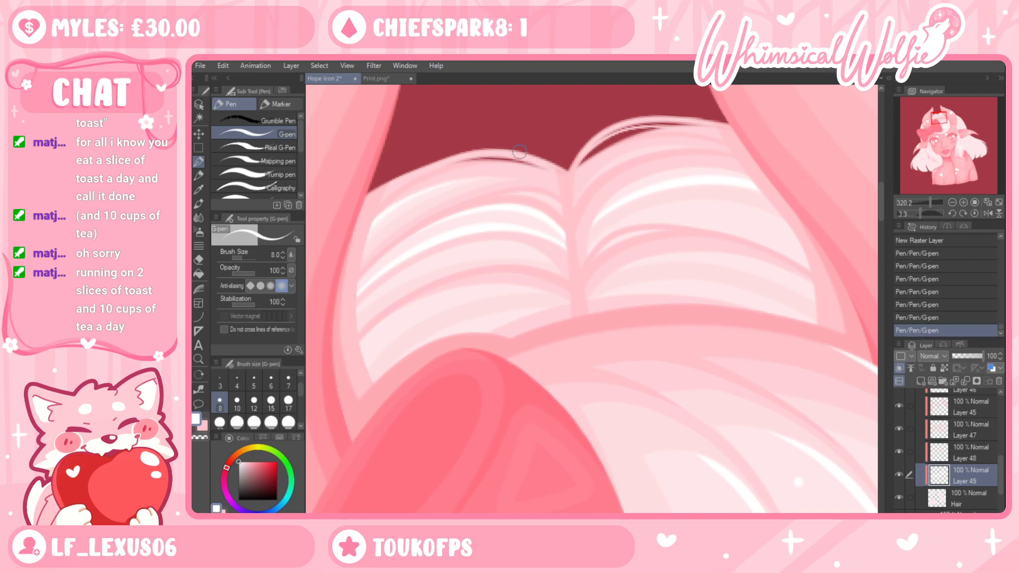
key("ctrl+z")
left_click_drag(363, 234, 433, 187)
left_click_drag(376, 218, 504, 166)
key("ctrl+z")
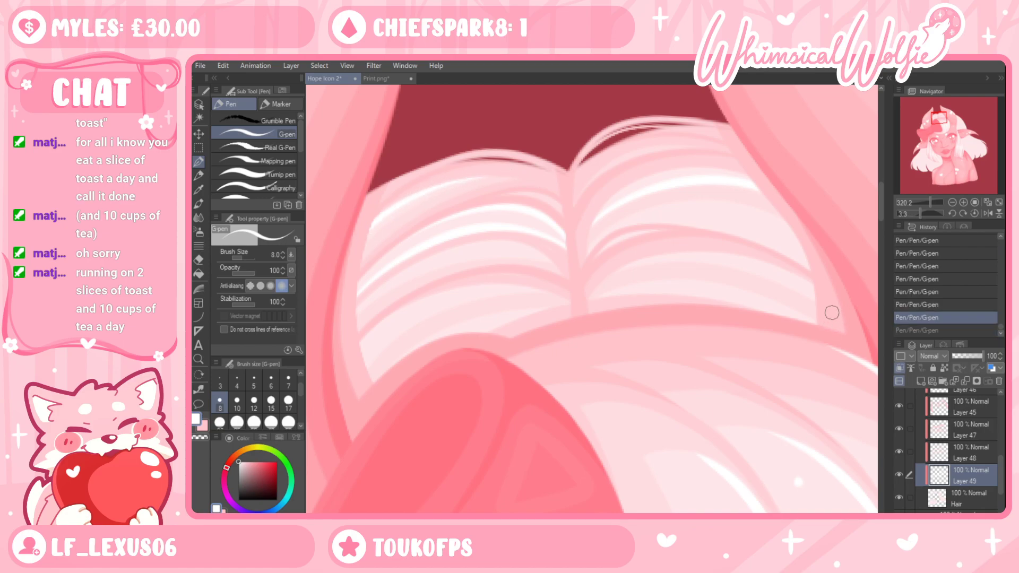
Draw white highlights along the lower strands of the bow-side half of the hair between the horns
mouse_move(362, 338)
left_mouse_down()
mouse_move(430, 298)
mouse_move(353, 352)
mouse_move(402, 314)
mouse_move(527, 284)
left_mouse_up()
key("ctrl+z")
key("ctrl+z")
mouse_move(355, 346)
left_mouse_down()
mouse_move(384, 318)
mouse_move(491, 287)
mouse_move(563, 283)
left_mouse_up()
key("ctrl+z")
key("ctrl+z")
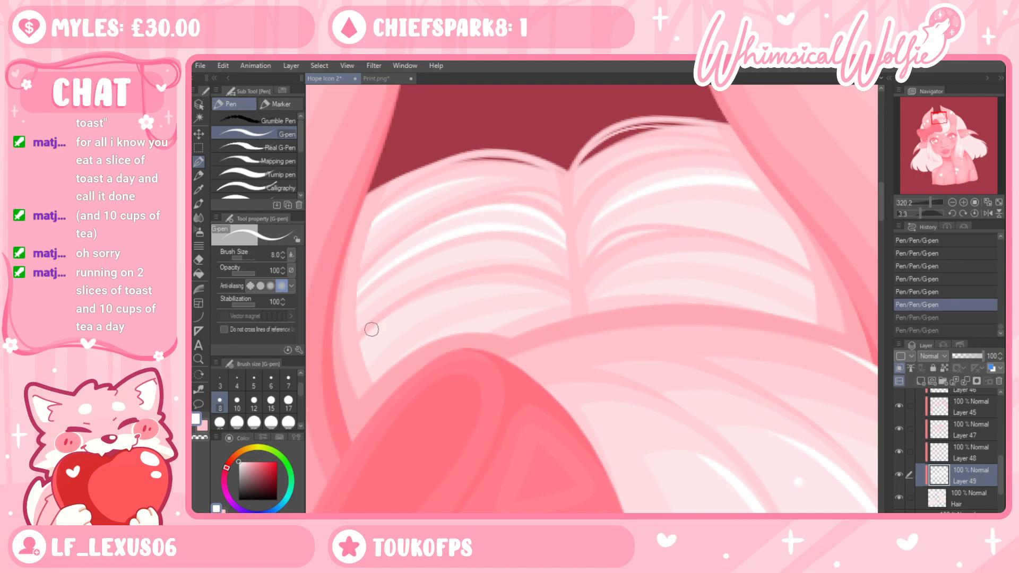
key("ctrl+y")
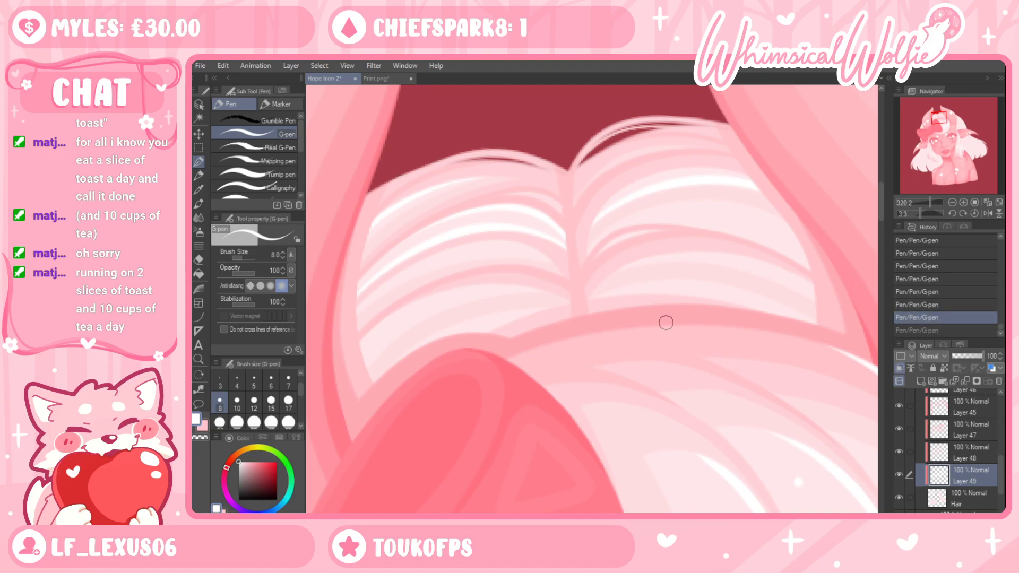
left_click_drag(356, 339, 464, 288)
key("ctrl+z")
mouse_move(347, 348)
left_mouse_down()
mouse_move(415, 304)
mouse_move(512, 287)
mouse_move(649, 286)
mouse_move(597, 284)
mouse_move(677, 254)
mouse_move(791, 266)
left_mouse_up()
Draw white highlights along the middle and lower strands of the half opposite the bow
left_click_drag(636, 265, 809, 279)
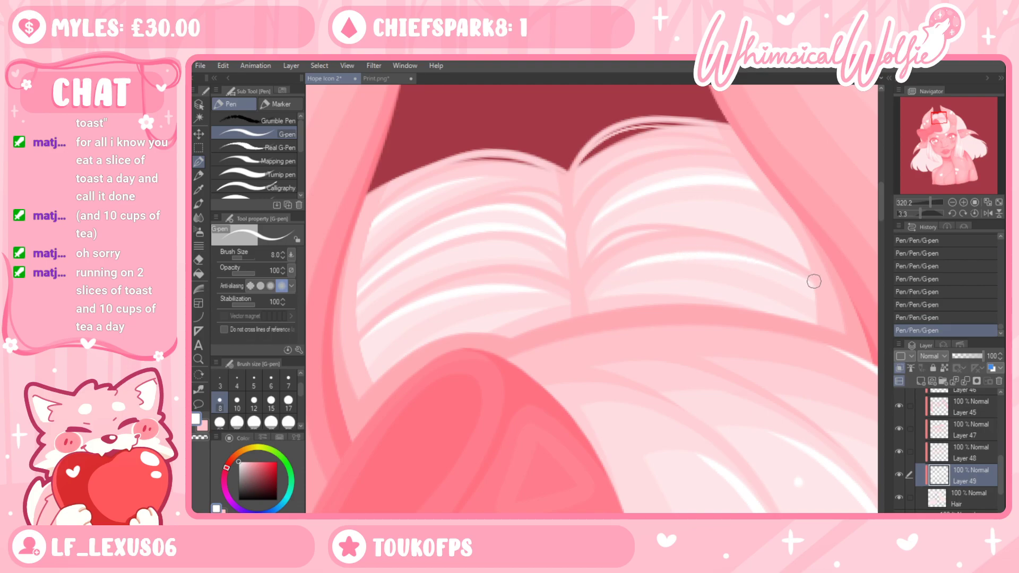
key("ctrl+z")
key("ctrl+z")
mouse_move(605, 279)
left_mouse_down()
mouse_move(655, 258)
mouse_move(840, 312)
left_mouse_up()
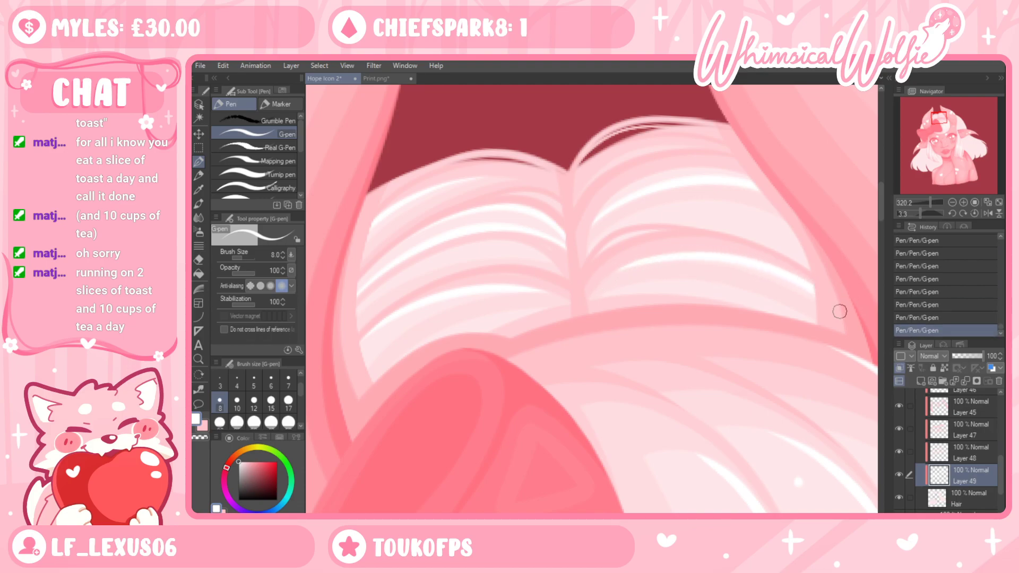
mouse_move(586, 304)
left_mouse_down()
mouse_move(728, 291)
mouse_move(692, 284)
mouse_move(825, 323)
left_mouse_up()
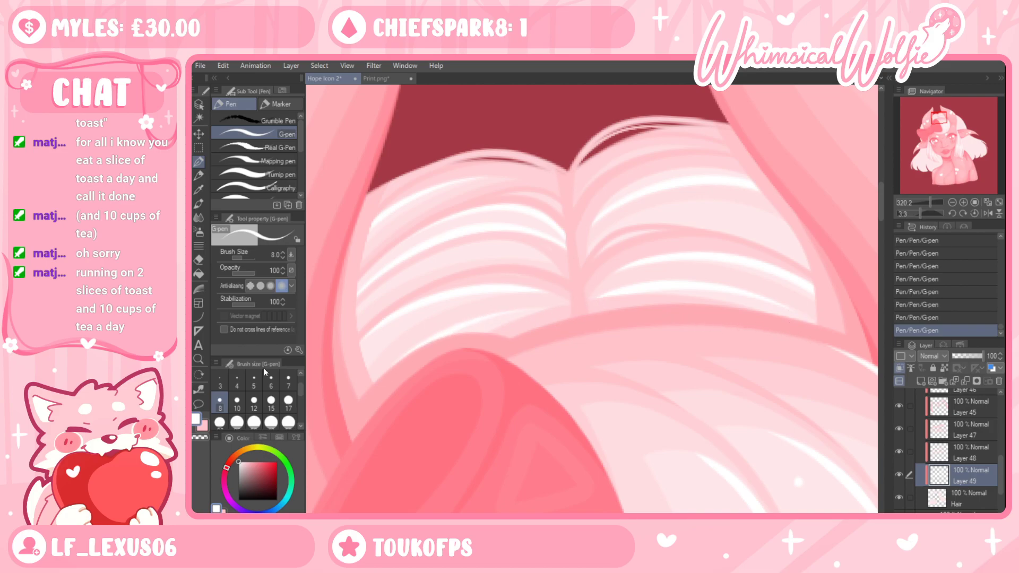
Check the highlighted hair against the whole portrait with the canvas rotation reset, and inspect the area between the horns
left_click(199, 359)
left_click_drag(563, 292, 424, 294)
left_click_drag(682, 389, 614, 394)
left_click_drag(656, 467, 690, 448)
left_click_drag(817, 410, 729, 392)
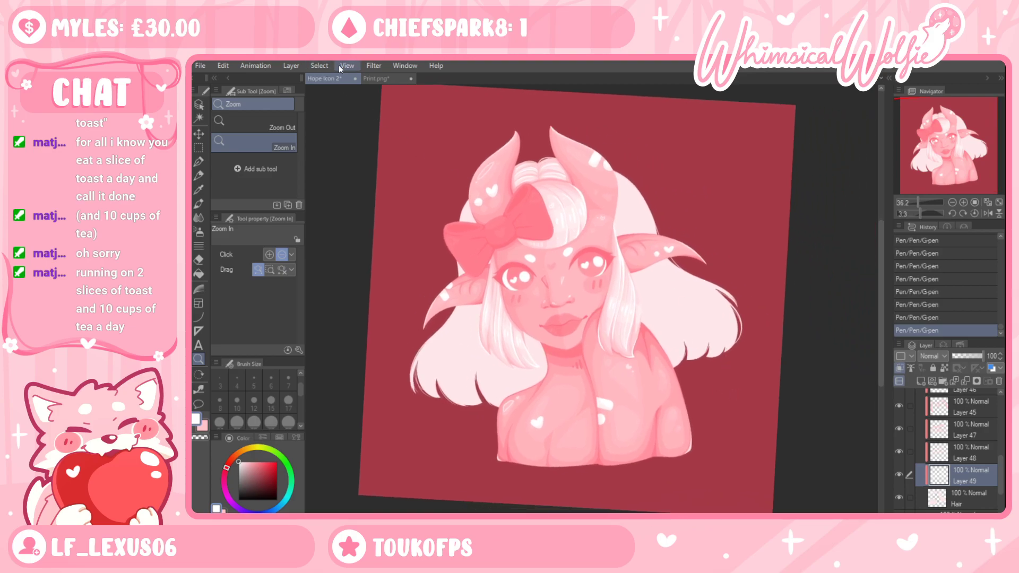
left_click(523, 82)
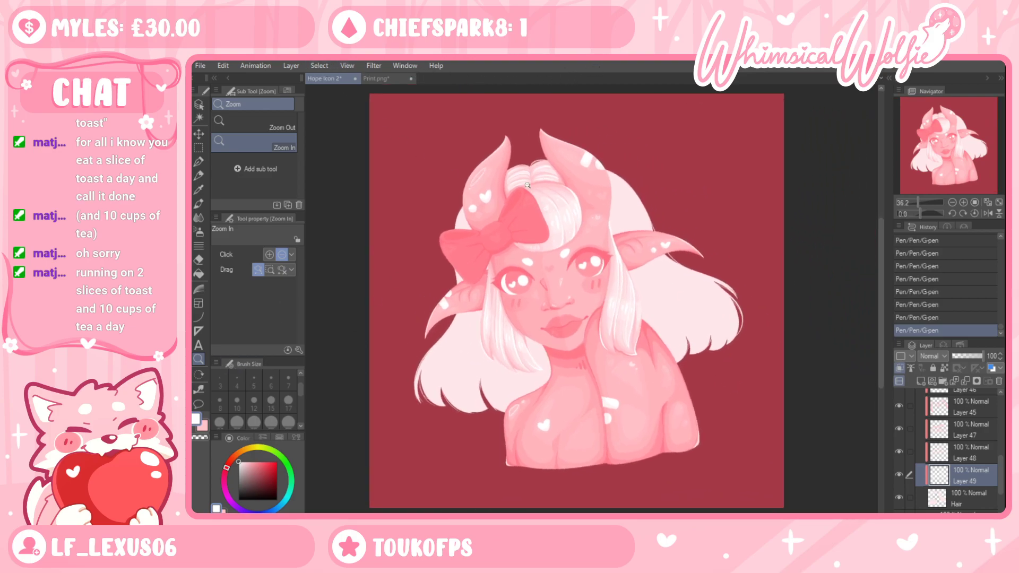
left_click_drag(545, 163, 585, 155)
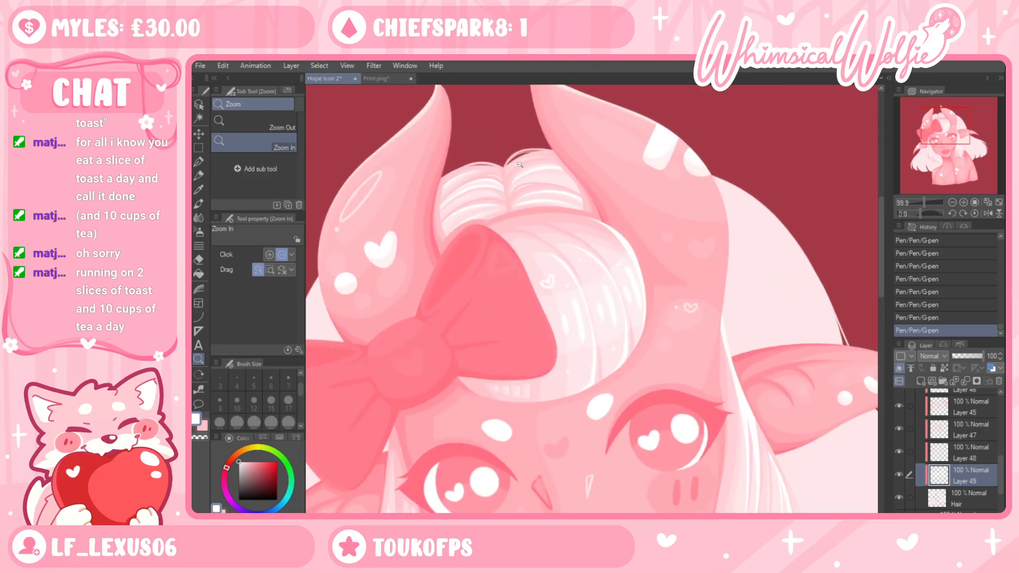
left_click_drag(526, 172, 652, 261)
scroll(997, 450, "up", 2)
Add a clipped raster layer above the topmost shading layer in the Hair folder
left_click(960, 441)
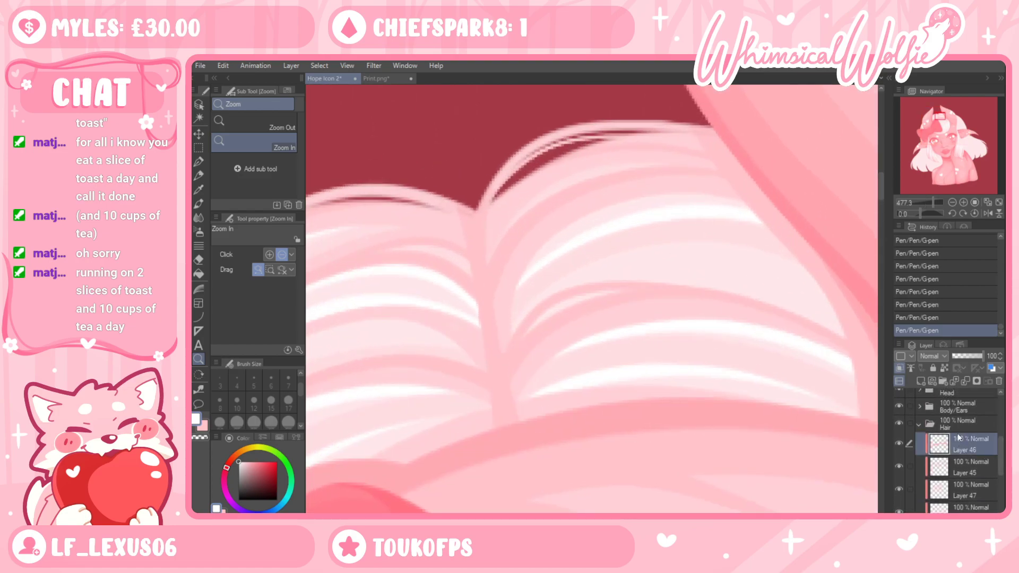
left_click(921, 382)
left_click(899, 368)
scroll(796, 393, "left", 3)
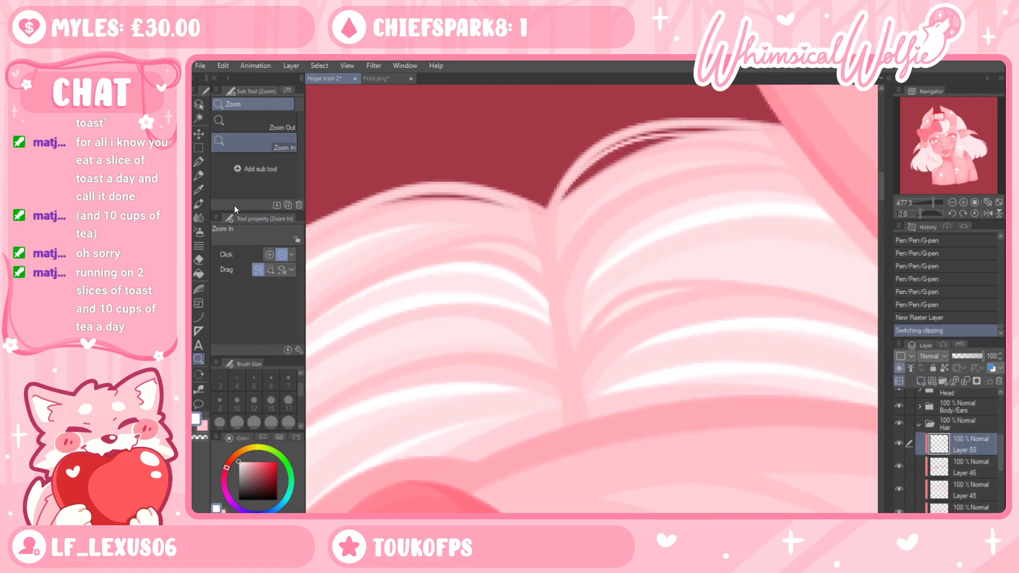
Trace a white rim highlight along the top edge of both halves of the hair with the size 8 G-pen
left_click(199, 163)
mouse_move(605, 318)
left_mouse_down()
mouse_move(559, 340)
mouse_move(585, 268)
mouse_move(707, 283)
left_mouse_up()
key("ctrl+z")
mouse_move(507, 231)
left_mouse_down()
mouse_move(542, 179)
mouse_move(645, 141)
left_mouse_up()
left_click_drag(570, 166, 663, 139)
left_click_drag(588, 207, 750, 237)
mouse_move(374, 311)
left_mouse_down()
mouse_move(417, 283)
mouse_move(350, 331)
mouse_move(465, 259)
mouse_move(607, 243)
left_mouse_up()
left_click_drag(517, 246, 652, 249)
mouse_move(589, 241)
left_mouse_down()
mouse_move(666, 261)
mouse_move(737, 191)
left_mouse_up()
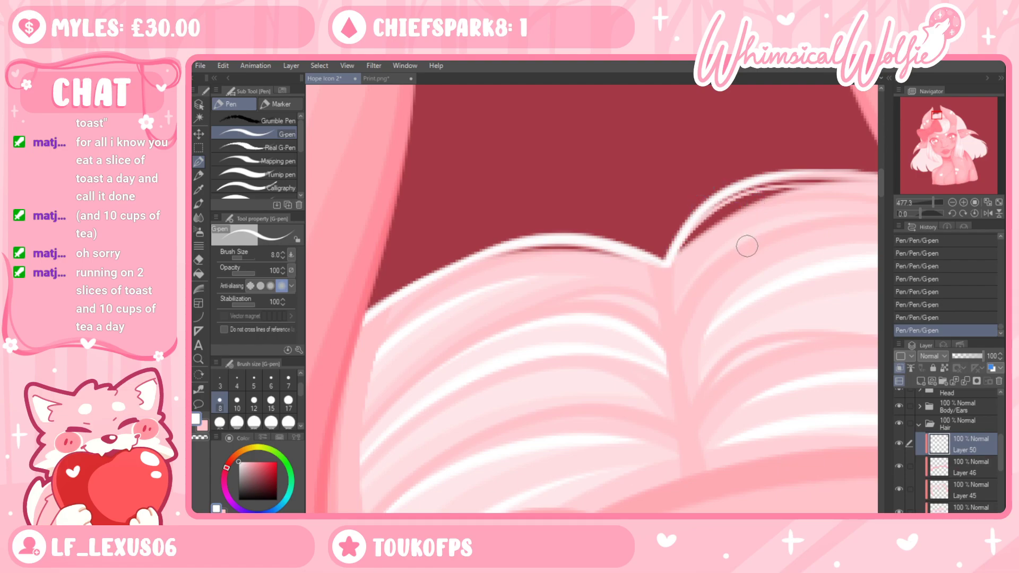
key("ctrl+z")
key("ctrl+z")
left_click_drag(560, 243, 658, 261)
Try extending white highlights across the shaded outer edge of the bow-side strands beside the horn
left_click_drag(615, 332, 659, 267)
left_click_drag(386, 333, 457, 259)
left_click_drag(380, 338, 453, 266)
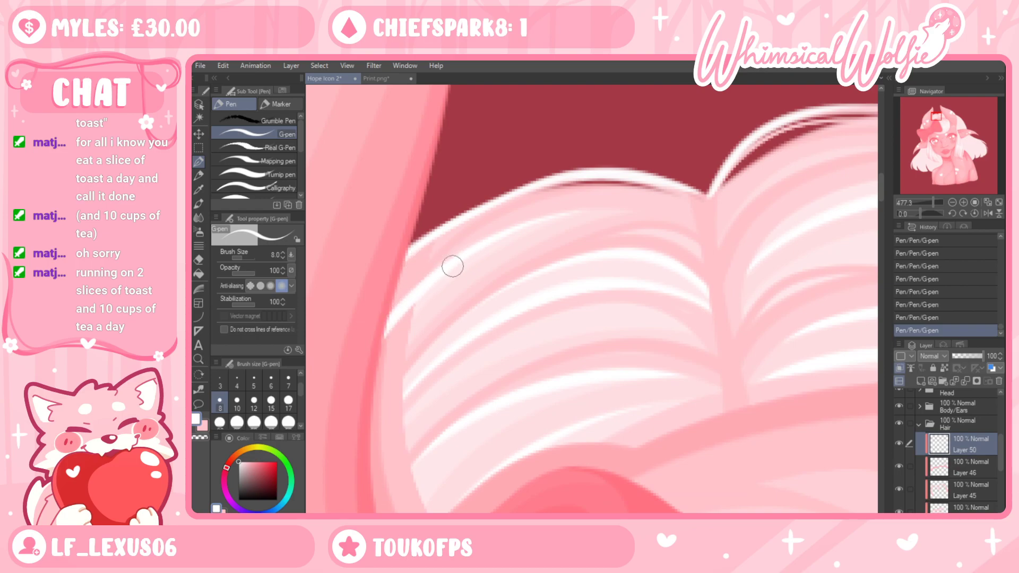
left_click_drag(515, 320, 530, 255)
key("ctrl+z")
key("ctrl+y")
key("ctrl+z")
key("ctrl+z")
mouse_move(398, 356)
left_mouse_down()
mouse_move(476, 271)
mouse_move(454, 294)
left_mouse_up()
key("ctrl+z")
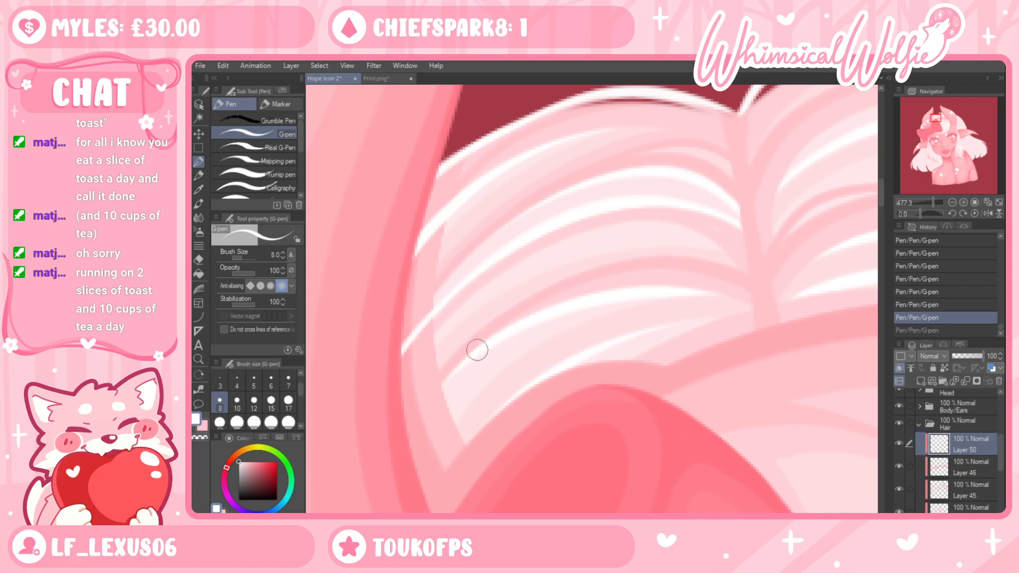
key("ctrl+z")
mouse_move(409, 441)
left_mouse_down()
mouse_move(472, 353)
mouse_move(491, 345)
left_mouse_up()
key("ctrl+z")
left_click_drag(398, 444, 469, 356)
Check the portrait from farther out, and undo the trial highlights beside the horn
left_click(198, 359)
left_click_drag(535, 315, 457, 329)
left_click_drag(634, 371, 610, 377)
left_click_drag(624, 446, 647, 450)
key("ctrl+z")
key("ctrl+z")
key("ctrl+z")
key("ctrl+z")
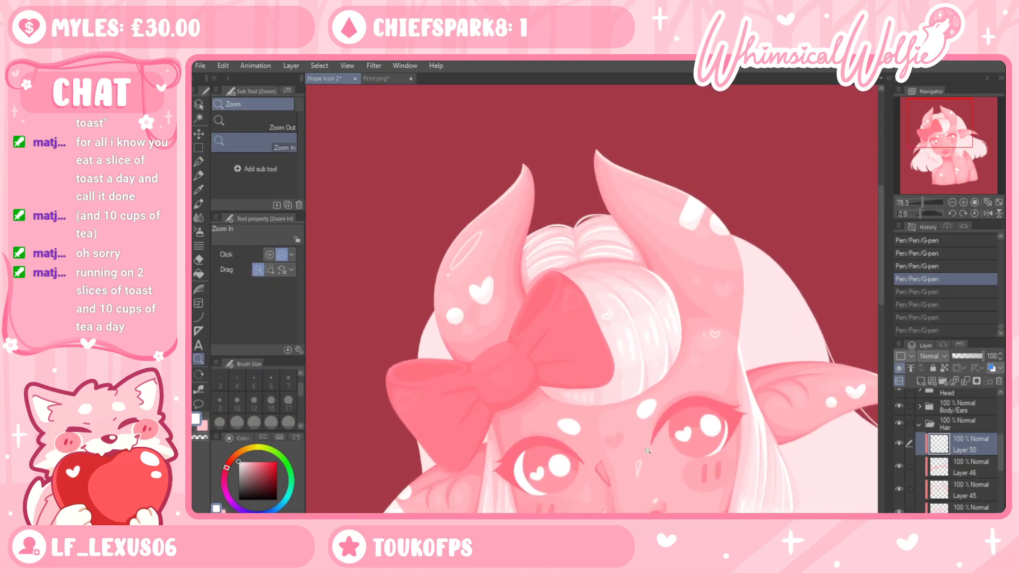
key("ctrl+z")
Compare the hair between the horns with the rim highlight layer hidden and shown
left_click_drag(585, 250, 644, 253)
left_click_drag(404, 266, 451, 310)
left_click_drag(587, 417, 586, 341)
left_click_drag(524, 205, 632, 334)
left_click(899, 444)
left_click(898, 445)
left_click_drag(653, 291, 684, 403)
left_click_drag(591, 108, 636, 187)
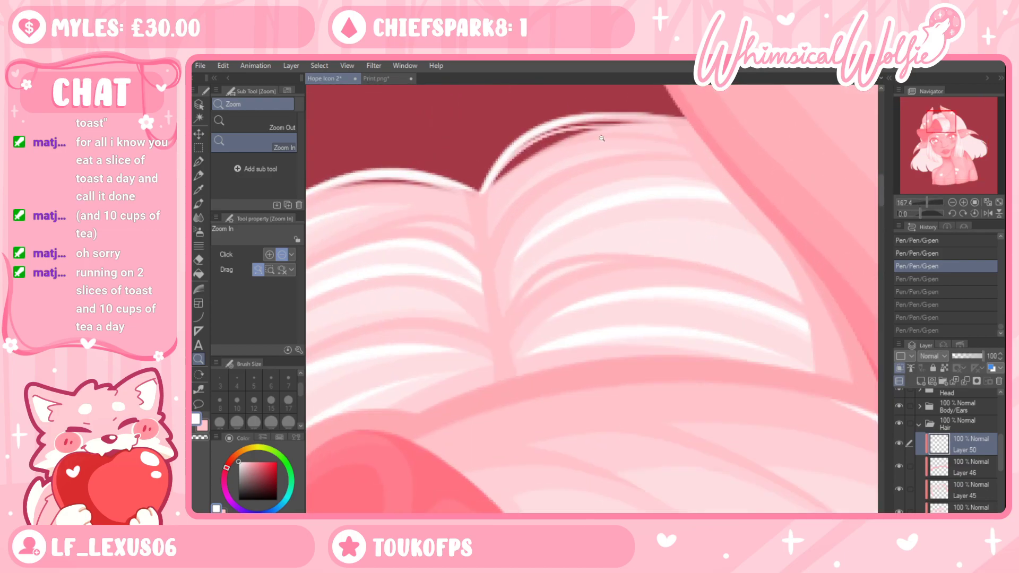
Reinforce the white rim highlight at the parting and along the top edge of the half opposite the bow
left_click(199, 162)
left_click(489, 177)
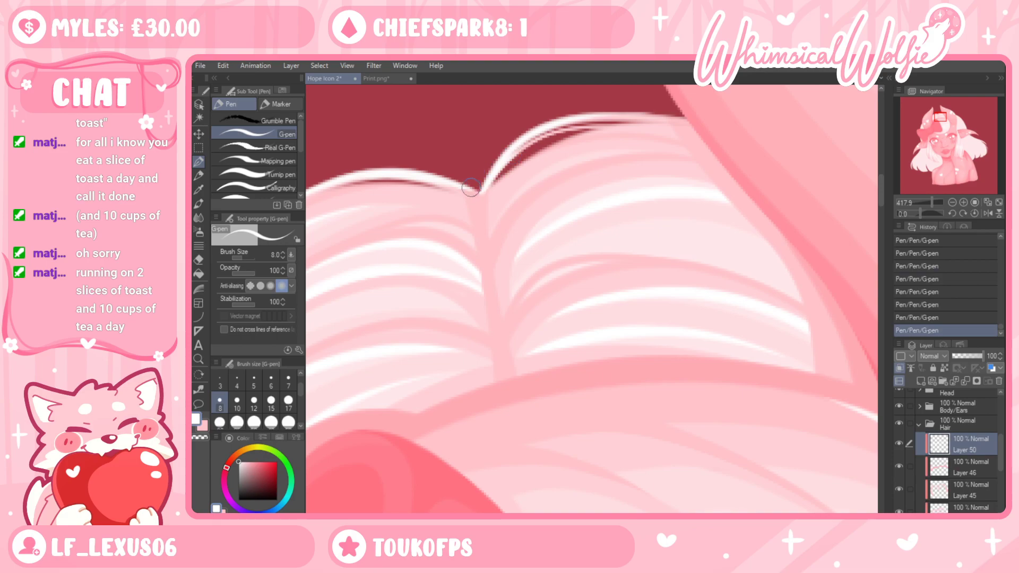
left_click_drag(504, 163, 605, 117)
left_click_drag(554, 137, 696, 111)
left_click_drag(577, 125, 689, 121)
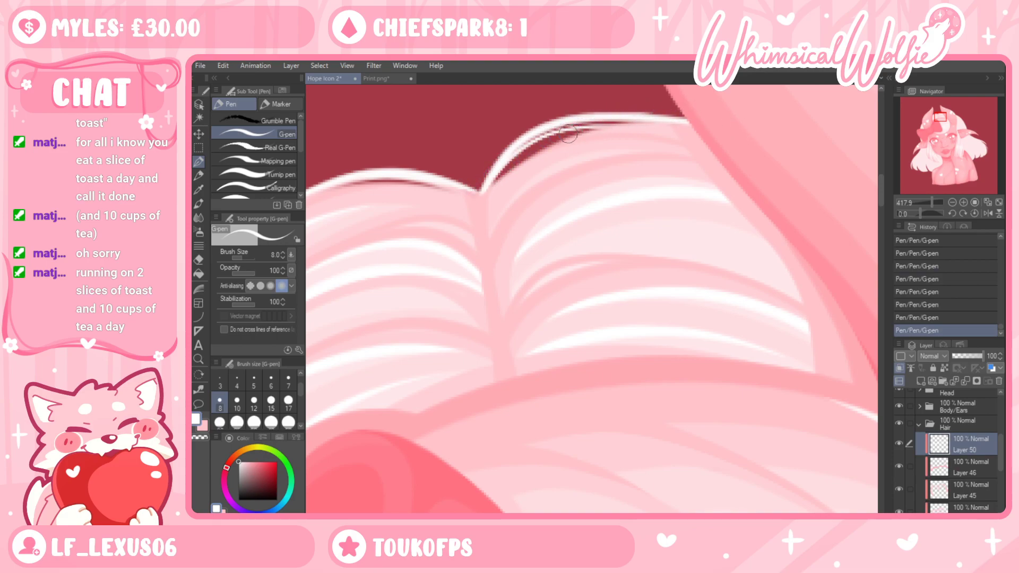
left_click_drag(640, 248, 739, 268)
left_click_drag(692, 303, 719, 277)
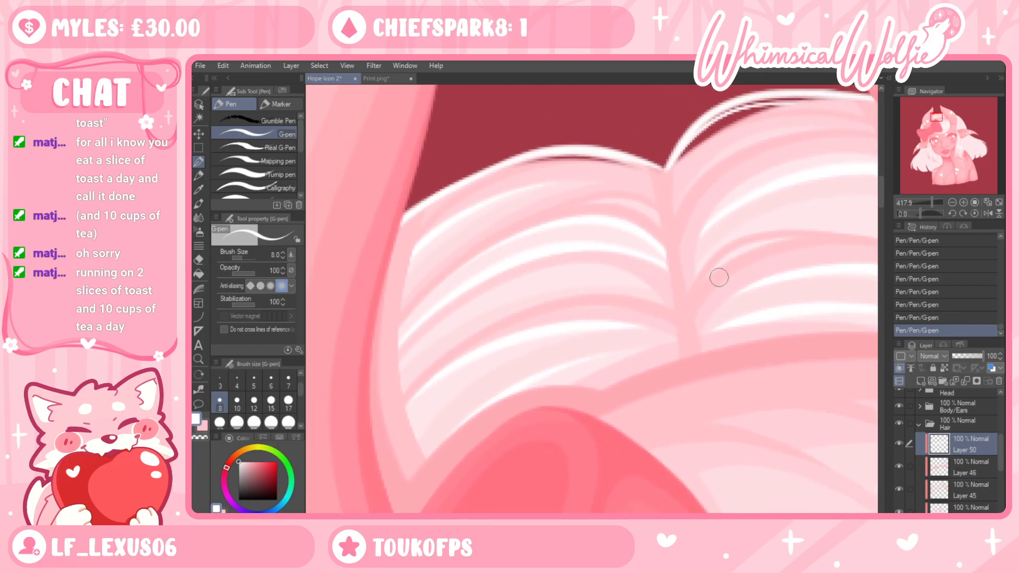
Try extending a thin pale strand highlight across the shaded edge beside the bow-side horn with the G-pen at size 6
key("i")
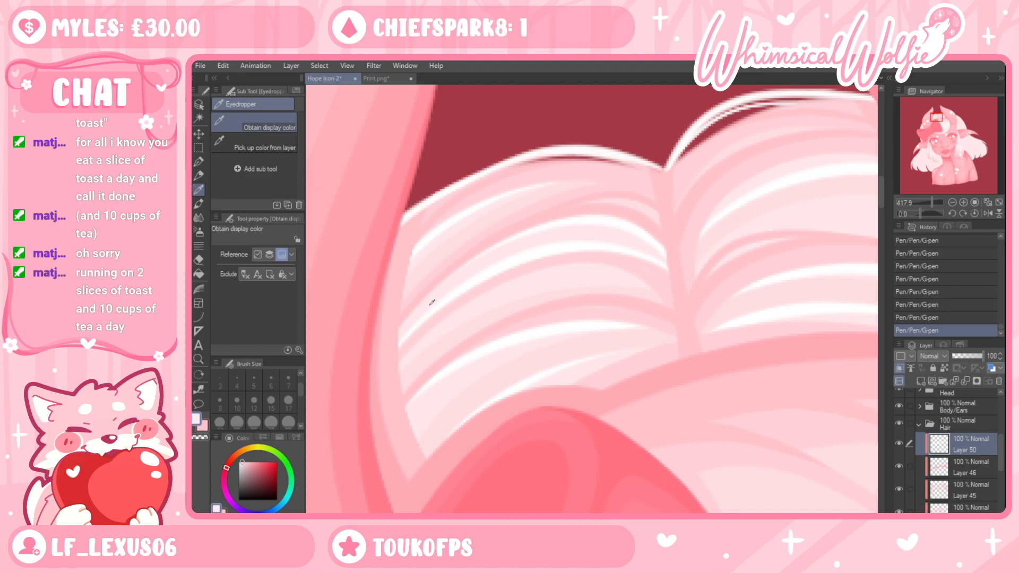
left_click(198, 161)
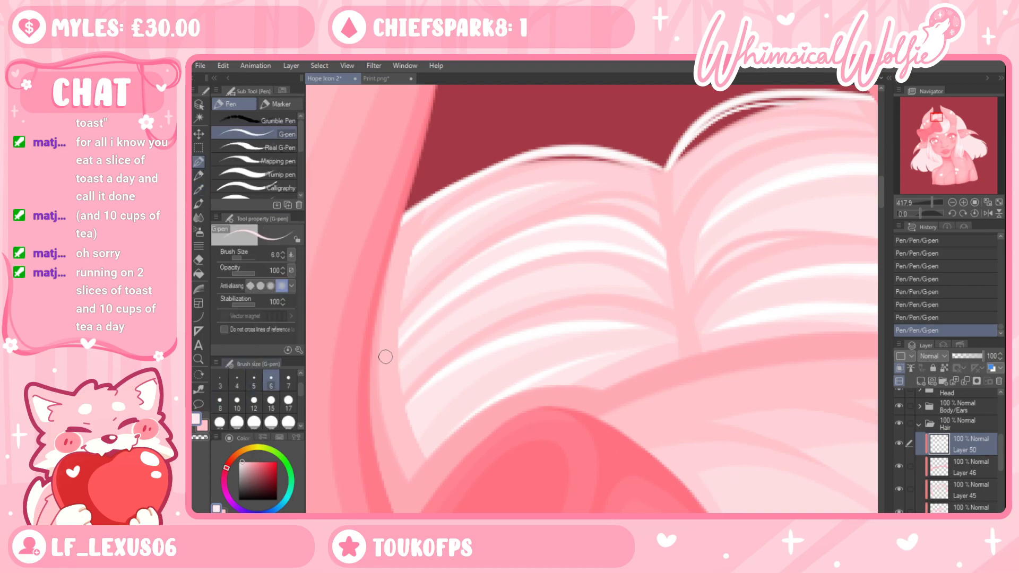
key("ctrl+z")
left_click_drag(373, 380, 402, 339)
key("ctrl+z")
left_click_drag(372, 378, 410, 333)
key("ctrl+z")
left_click_drag(370, 378, 409, 332)
key("ctrl+z")
left_click_drag(369, 377, 404, 334)
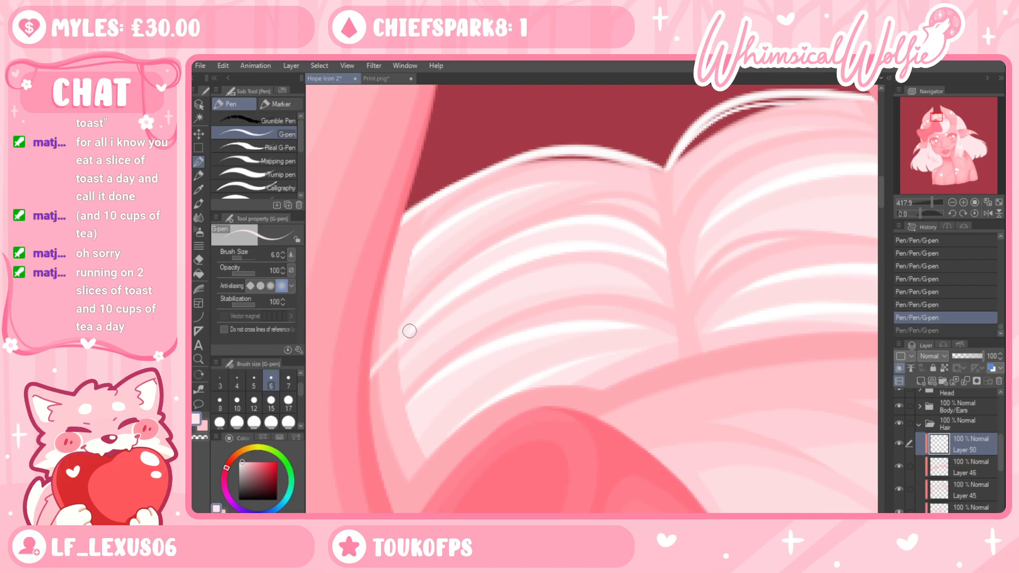
key("ctrl+z")
left_click_drag(371, 378, 409, 335)
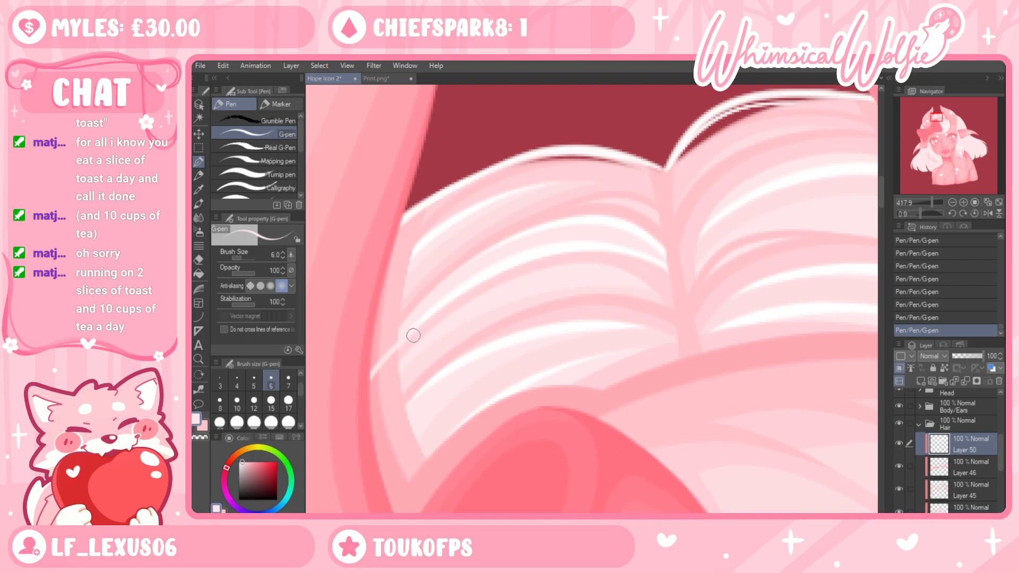
key("ctrl+z")
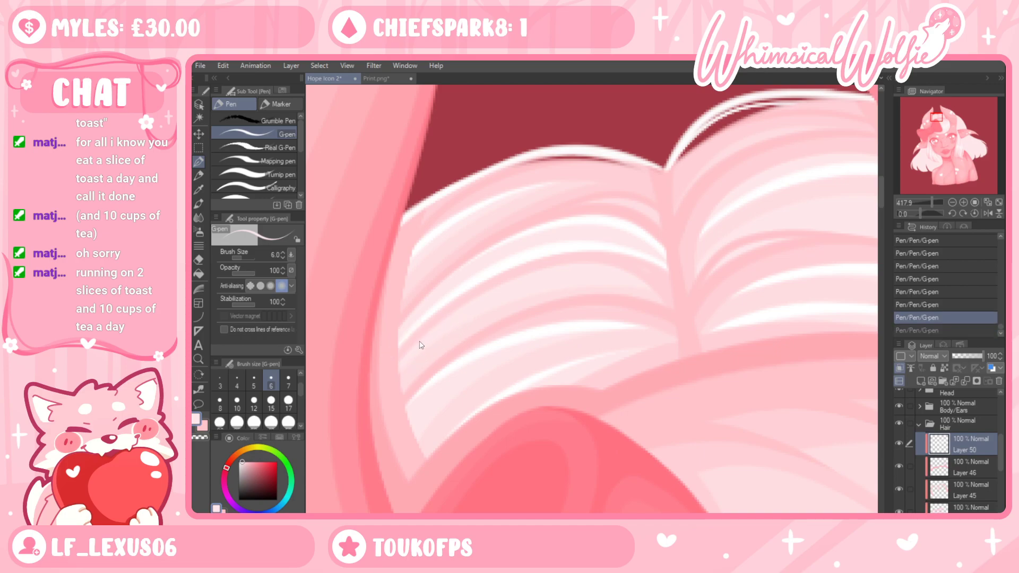
Try erasing the Layer 45 shading with the hard eraser at size 10 along the bow-side horn and down toward the bow
left_click(198, 361)
left_click_drag(555, 264, 371, 268)
left_click_drag(634, 358, 551, 360)
left_click_drag(616, 393, 716, 373)
scroll(661, 313, "up", 3)
left_click_drag(593, 136, 665, 187)
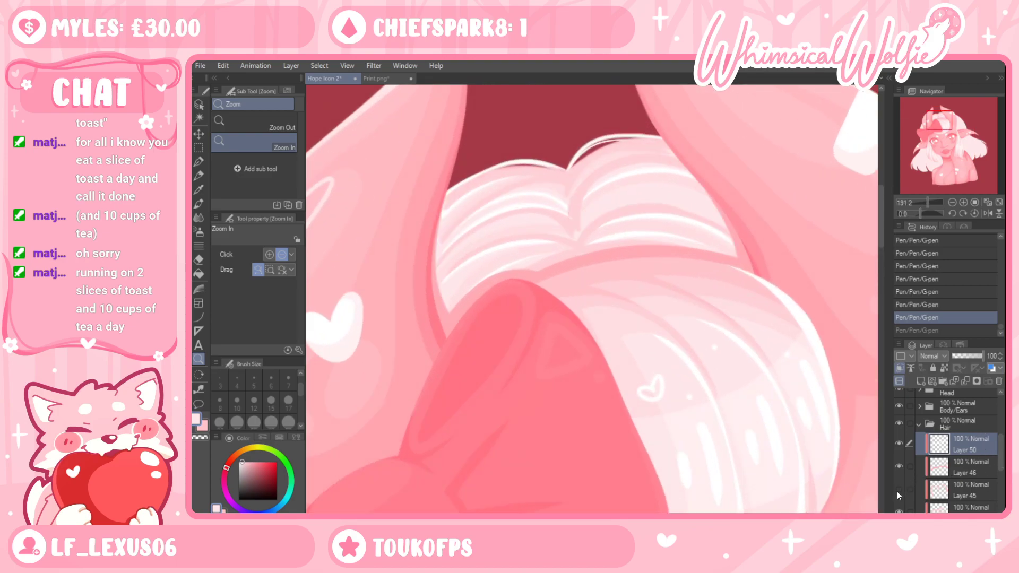
left_click(943, 484)
left_click_drag(474, 254, 504, 227)
key("e")
left_click_drag(405, 286, 422, 261)
left_click_drag(392, 304, 450, 244)
left_click_drag(414, 288, 376, 353)
left_click_drag(406, 304, 426, 275)
left_click_drag(450, 239, 492, 215)
mouse_move(410, 330)
left_mouse_down()
mouse_move(472, 279)
mouse_move(409, 360)
left_mouse_up()
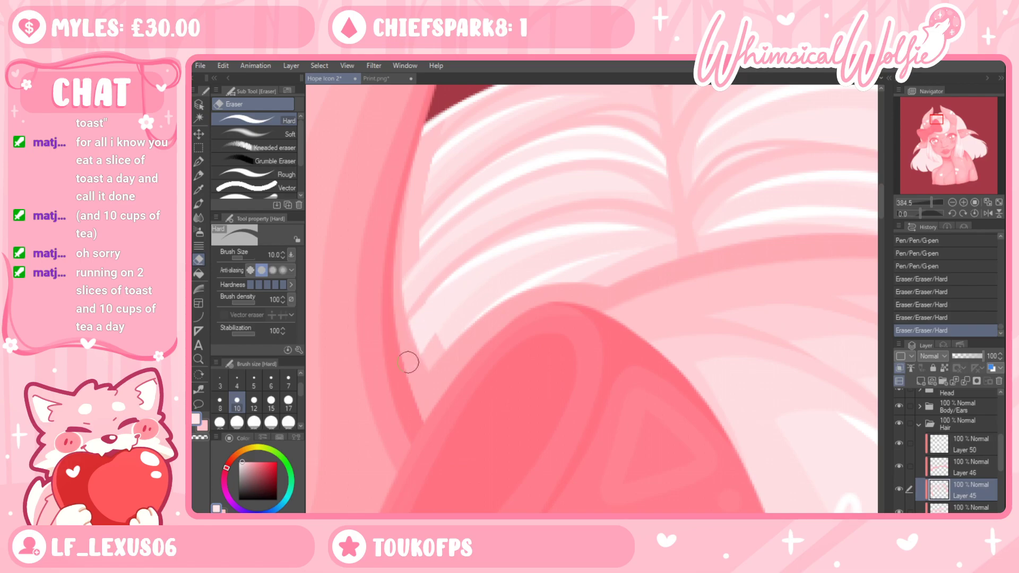
left_click_drag(449, 313, 409, 388)
Check the whole portrait, and try erasing more of the shading on the strands beside the bow-side horn
left_click(199, 359)
left_click_drag(556, 267, 539, 337)
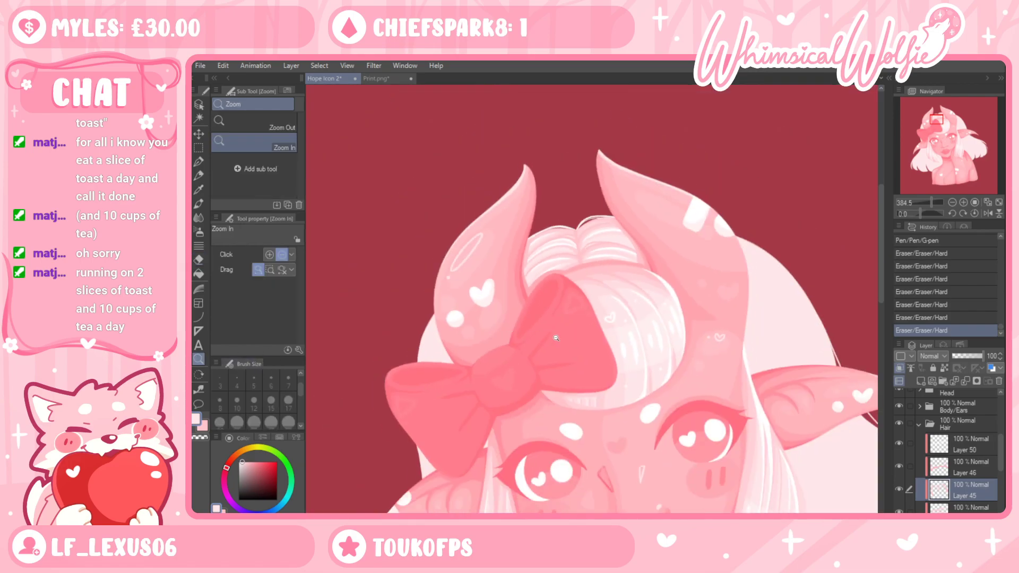
left_click_drag(648, 336, 610, 372)
left_click_drag(632, 429, 655, 429)
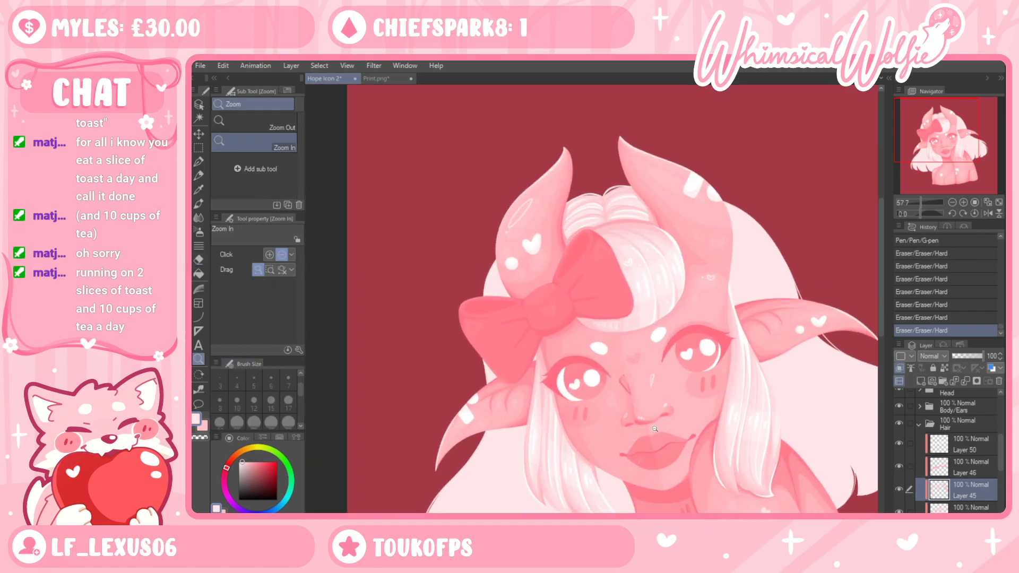
left_click(593, 220)
key("e")
left_click_drag(495, 264, 462, 309)
key("ctrl+z")
left_click_drag(494, 235, 453, 291)
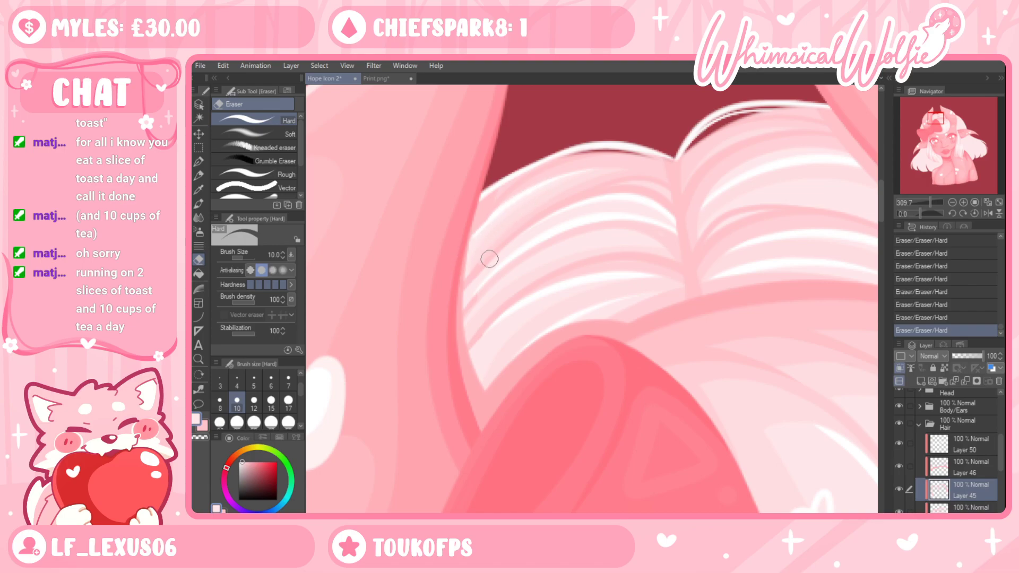
key("/")
left_click_drag(566, 235, 477, 234)
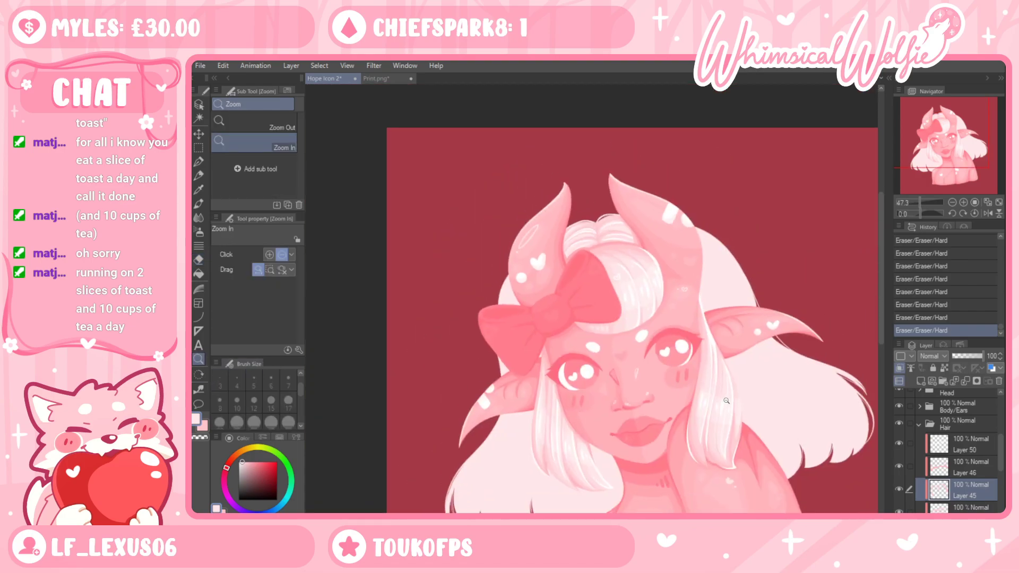
Try clearing the contents of Layer 45, and undo the deletion
left_click_drag(631, 193, 673, 195)
key("Delete")
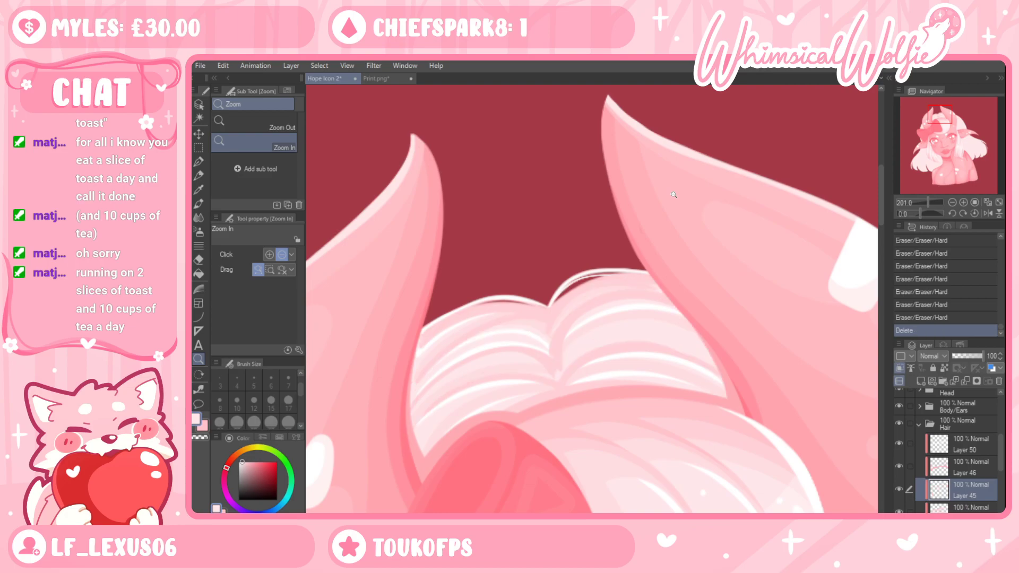
key("ctrl+z")
key("ctrl+y")
key("ctrl+z")
Try erasing the shading in the corner between horn and bow, and compare the hair with Layer 45 hidden and shown
mouse_move(451, 457)
left_mouse_down()
mouse_move(476, 417)
mouse_move(402, 378)
mouse_move(444, 342)
left_mouse_up()
key("e")
left_click_drag(403, 391, 403, 416)
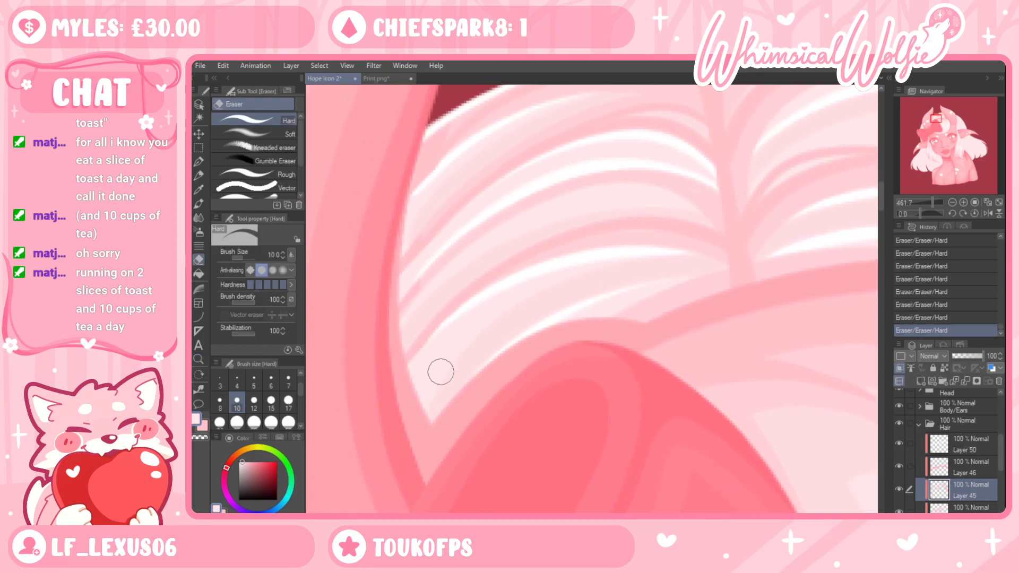
left_click(898, 487)
left_click(896, 491)
left_click(896, 492)
left_click(899, 491)
left_click_drag(639, 423, 605, 480)
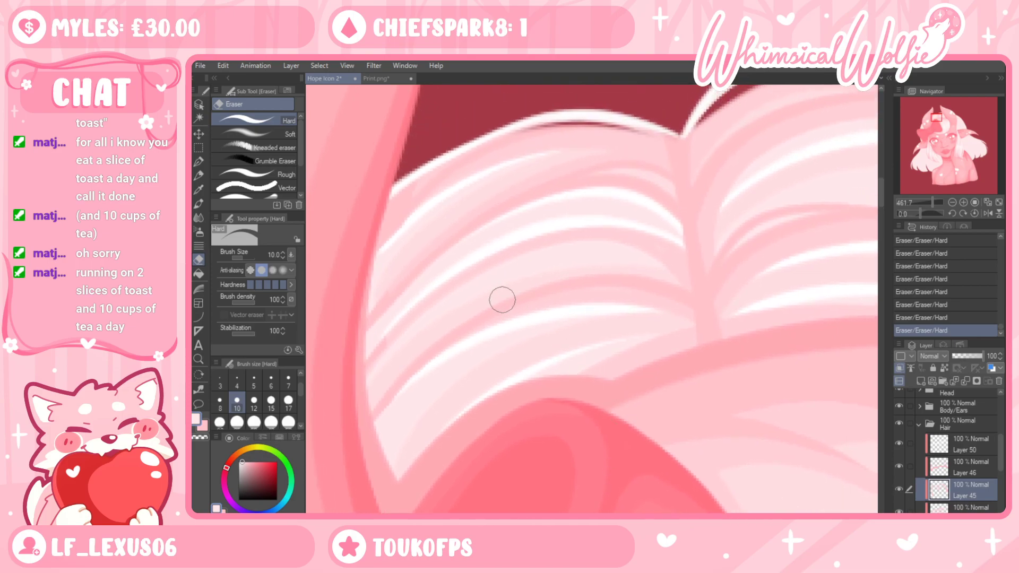
Check the portrait from farther out, and undo the eraser strokes on the Layer 45 shading
left_click(198, 359)
left_click_drag(588, 274, 498, 276)
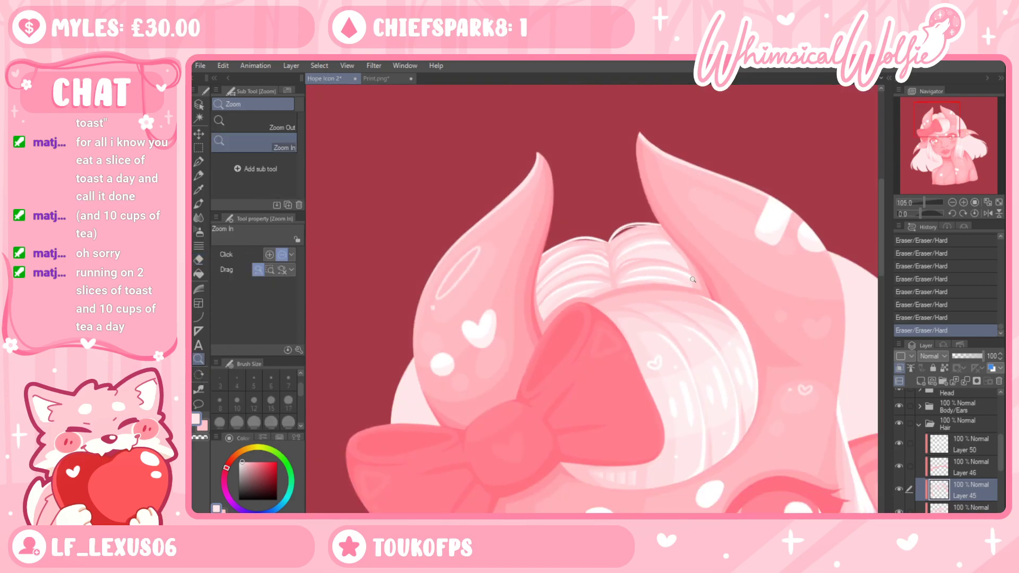
left_click(688, 280)
mouse_move(600, 251)
left_mouse_down()
mouse_move(475, 251)
mouse_move(511, 251)
left_mouse_up()
left_click(931, 318)
left_click(932, 304)
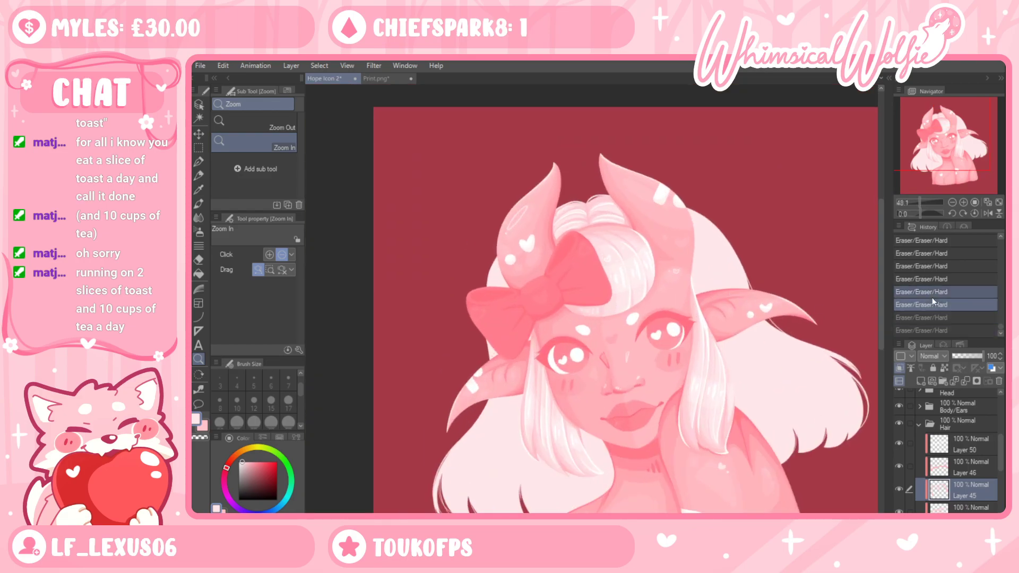
left_click(931, 280)
left_click_drag(577, 187, 655, 182)
left_click_drag(656, 244, 702, 244)
key("ctrl+z")
key("ctrl+z")
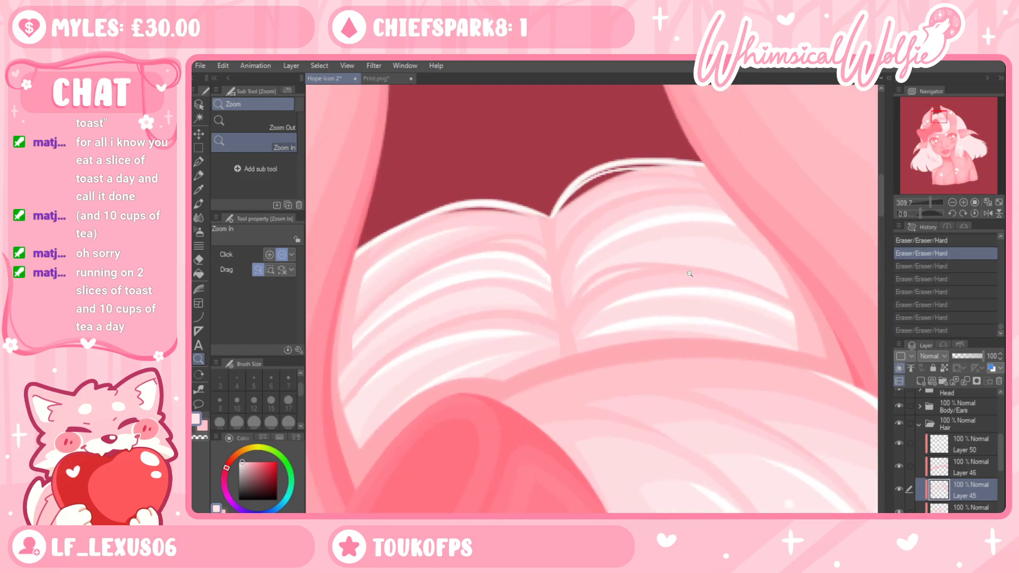
key("ctrl+z")
key("ctrl+z")
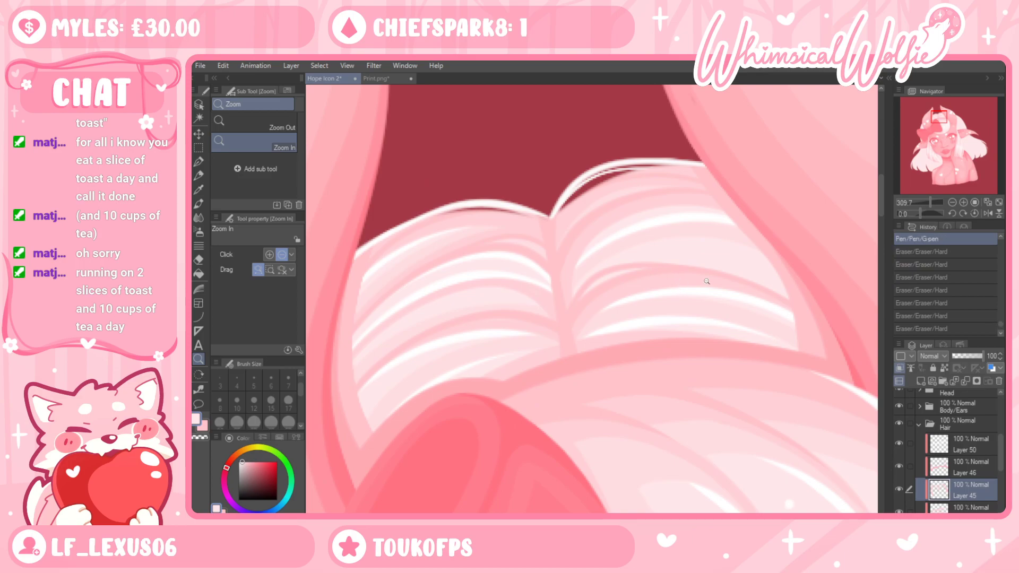
Try lowering the opacity of Layer 45 to 63%, check the whole portrait, and undo the opacity change
left_click(902, 492)
left_click(902, 492)
left_click_drag(976, 358, 971, 357)
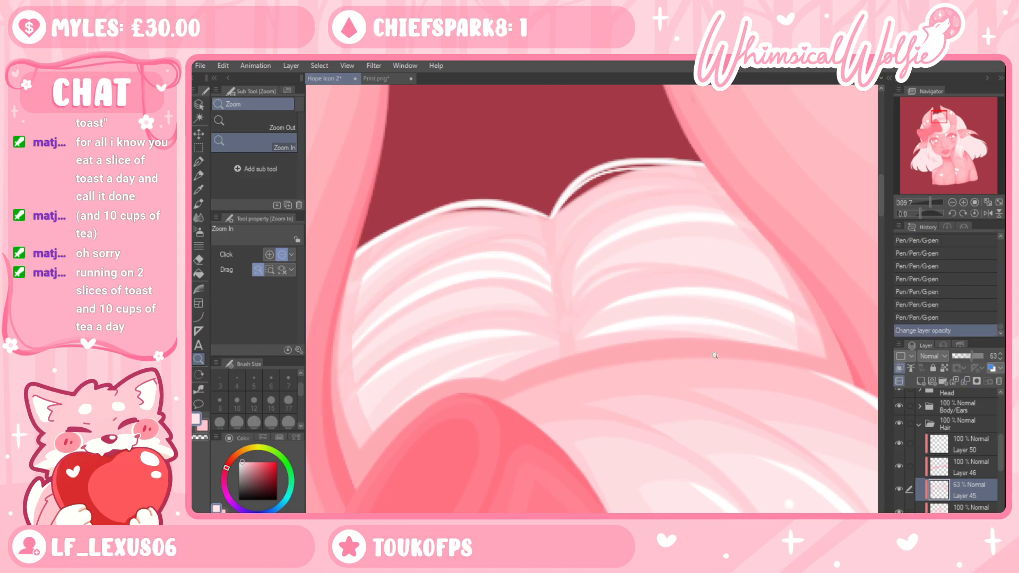
scroll(714, 357, "down", 5)
scroll(662, 351, "down", 3)
scroll(674, 382, "up", 2)
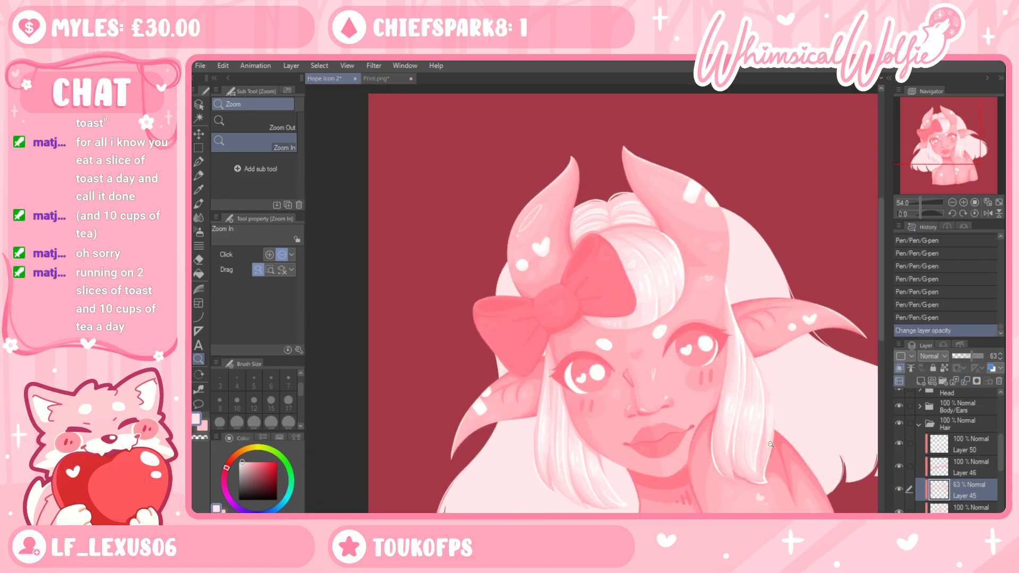
key("ctrl+z")
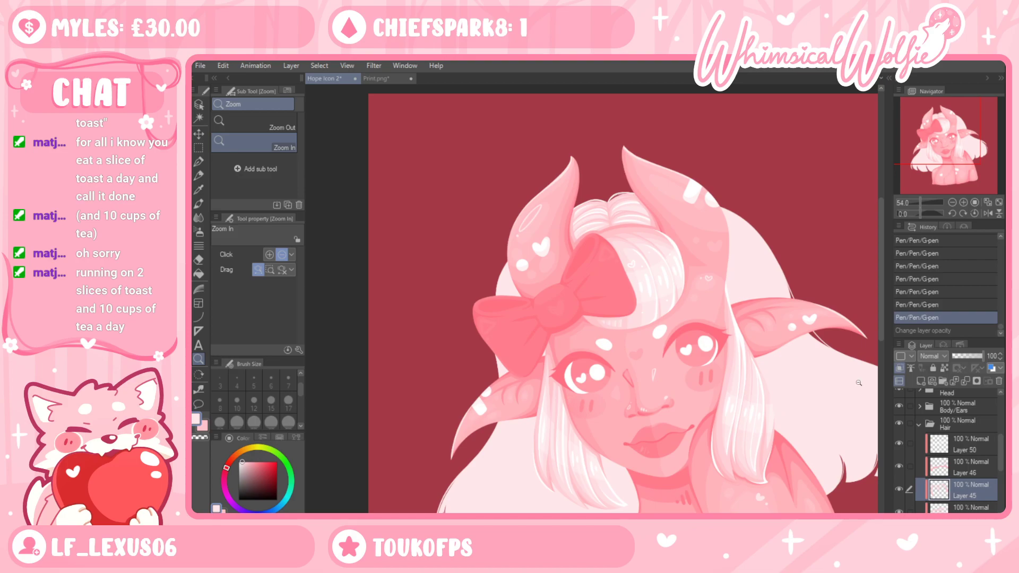
scroll(653, 207, "up", 5)
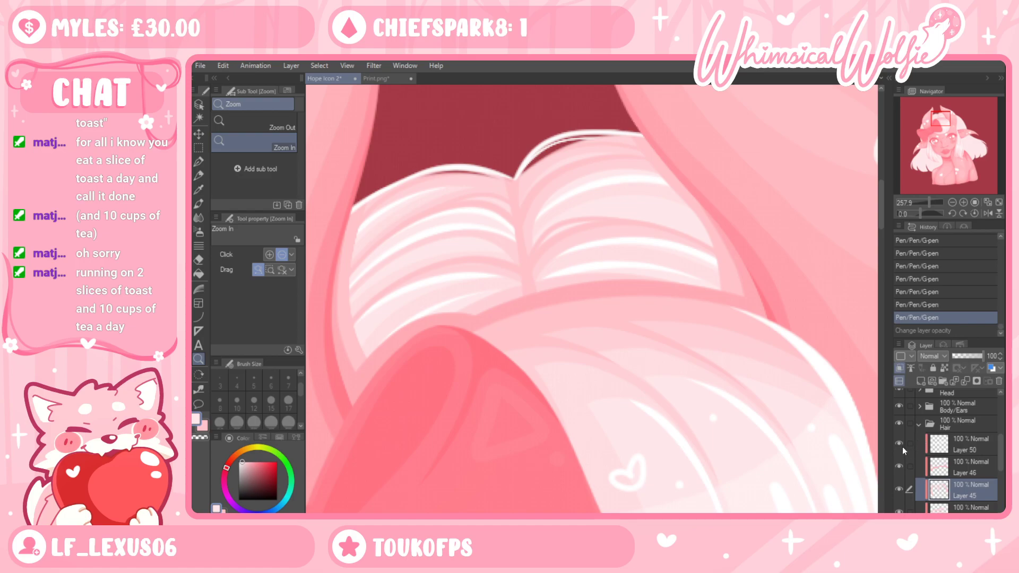
Try white strand strokes on Layer 49 across both halves of the hair between the horns, testing a G-pen size of 12
left_click(933, 448)
left_click_drag(1001, 454, 1001, 472)
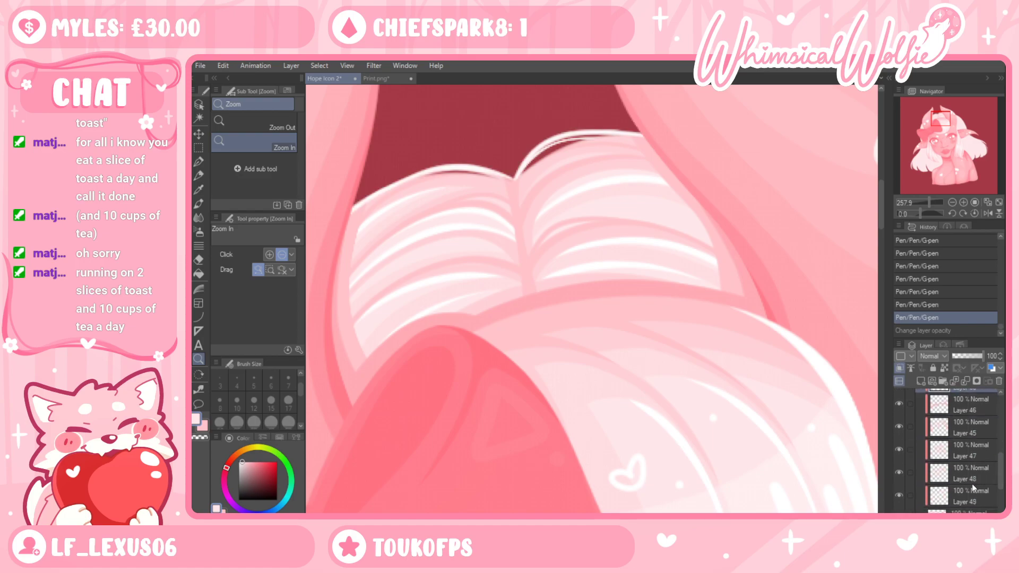
left_click(972, 483)
left_click(199, 162)
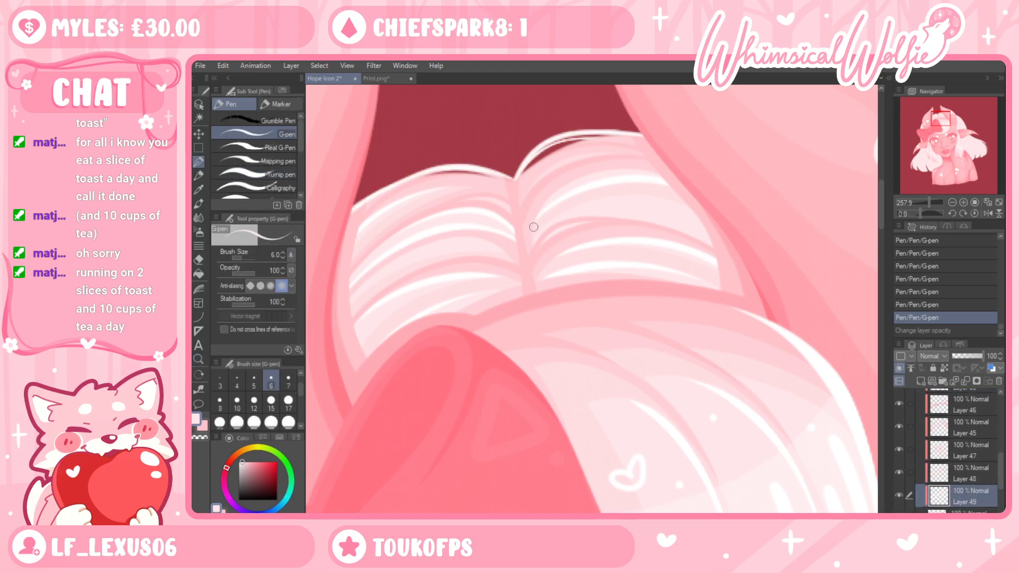
left_click_drag(532, 230, 693, 224)
left_click(239, 462)
key("ctrl+z")
left_click_drag(533, 234, 647, 200)
key("ctrl+z")
mouse_move(537, 230)
left_mouse_down()
mouse_move(673, 202)
mouse_move(686, 221)
left_mouse_up()
left_click(254, 403)
key("ctrl+z")
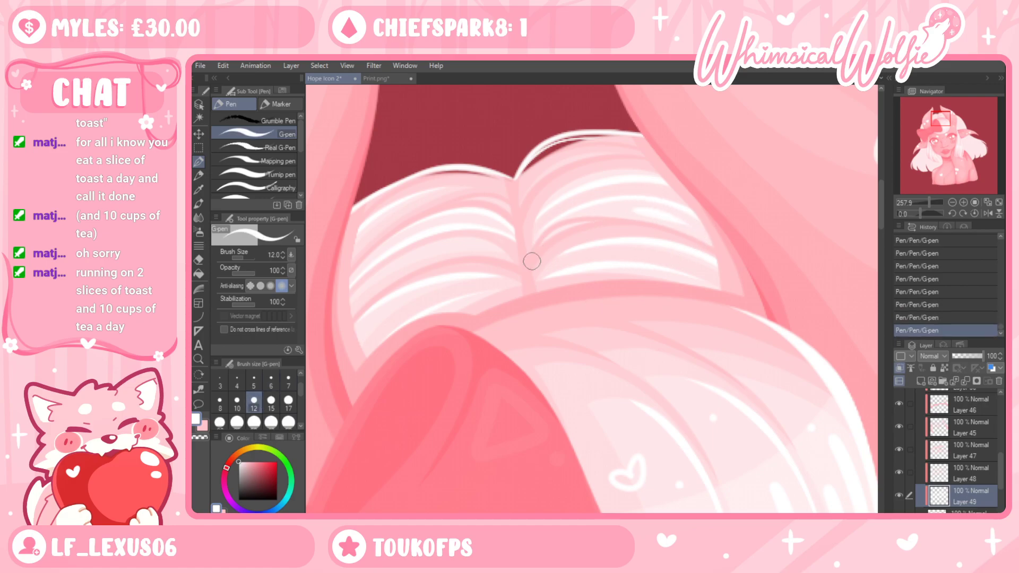
mouse_move(382, 272)
left_mouse_down()
mouse_move(390, 279)
mouse_move(440, 254)
left_mouse_up()
key("ctrl+z")
key("ctrl+z")
key("ctrl+z")
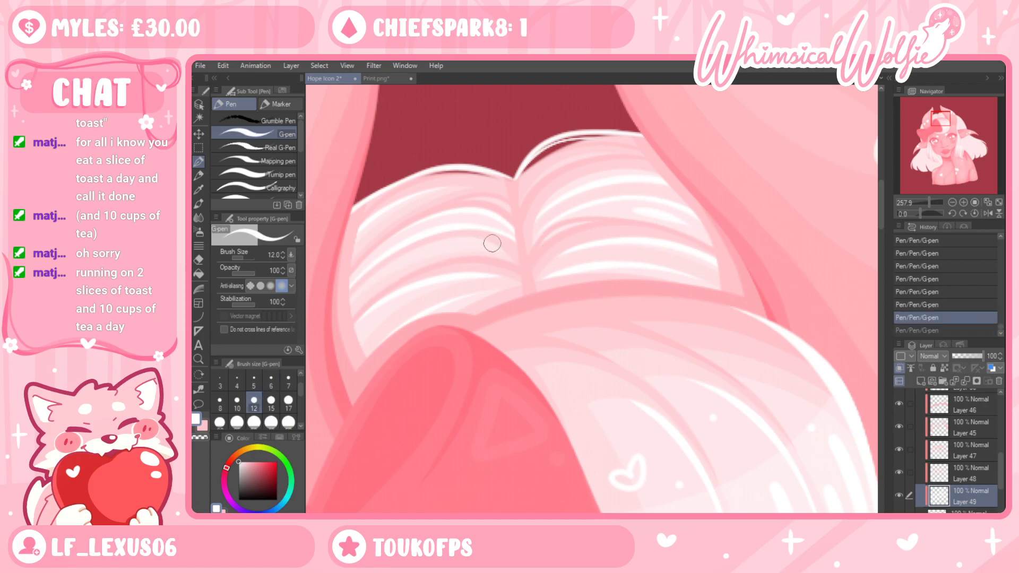
Erase parts of Layer 49 with the hard eraser along the strands opposite the bow and just above the fringe
key("e")
mouse_move(599, 250)
left_mouse_down()
mouse_move(614, 243)
mouse_move(586, 250)
left_mouse_up()
left_click_drag(695, 261, 724, 273)
mouse_move(535, 287)
left_mouse_down()
mouse_move(639, 270)
mouse_move(731, 294)
left_mouse_up()
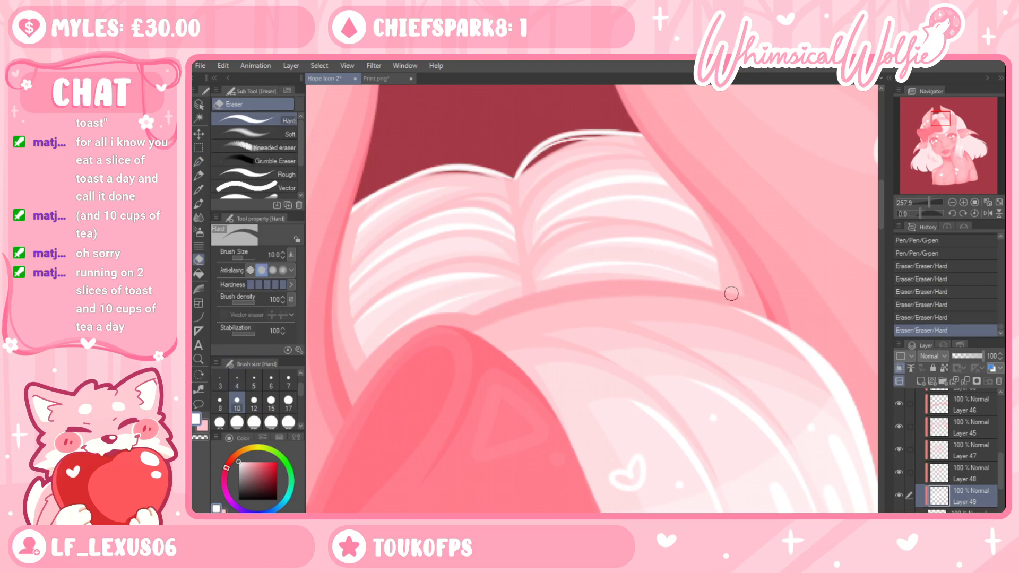
key("ctrl+z")
mouse_move(547, 284)
left_mouse_down()
mouse_move(663, 273)
mouse_move(703, 291)
left_mouse_up()
left_click_drag(638, 271, 714, 295)
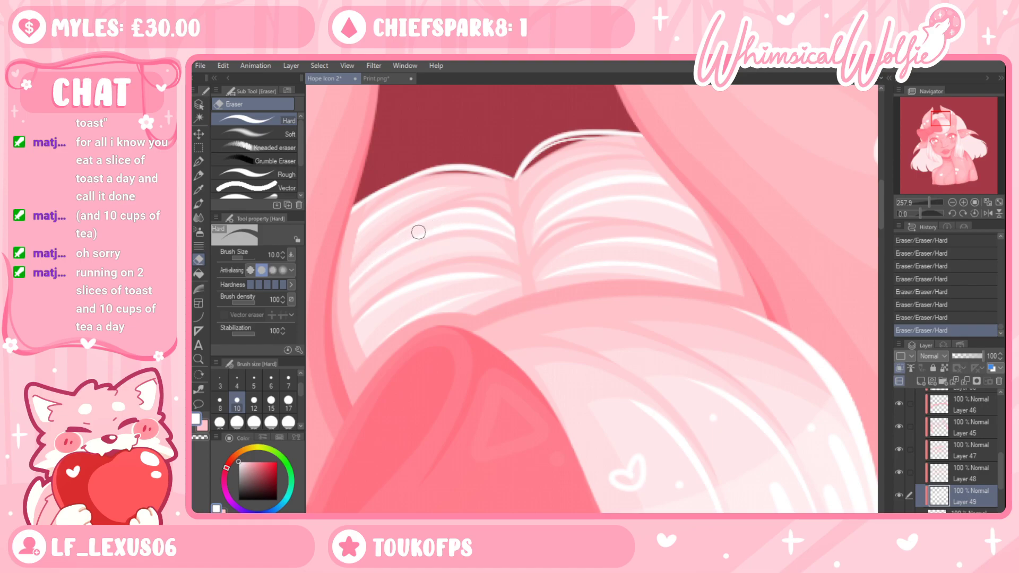
Compare the hair with the last erasure undone and redone, and check the portrait from farther out
key("ctrl+z")
key("ctrl+y")
key("ctrl+z")
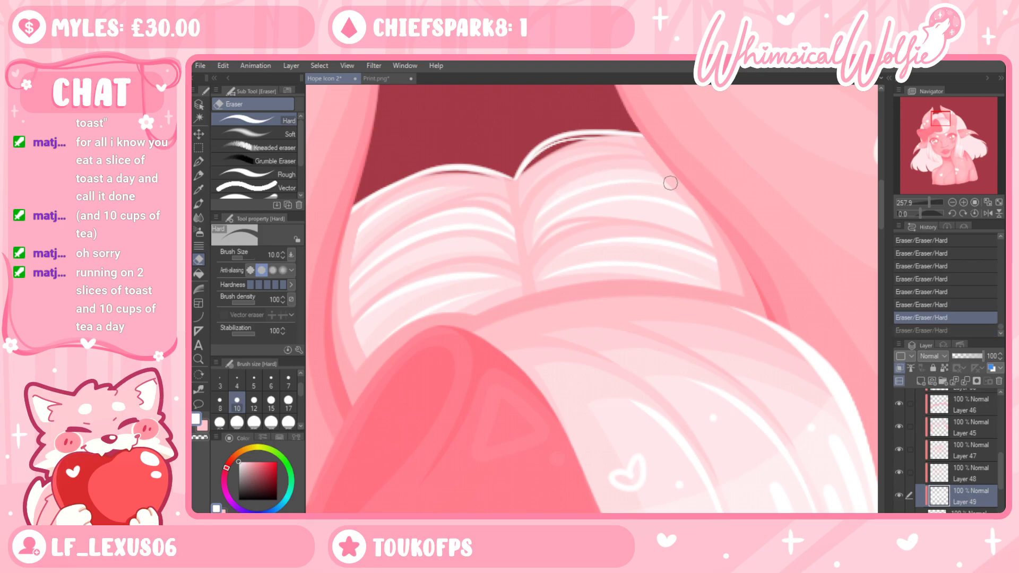
key("ctrl+y")
key("/")
left_click_drag(539, 233, 461, 233)
mouse_move(609, 321)
left_mouse_down()
mouse_move(570, 321)
mouse_move(610, 321)
mouse_move(612, 281)
mouse_move(596, 309)
left_mouse_up()
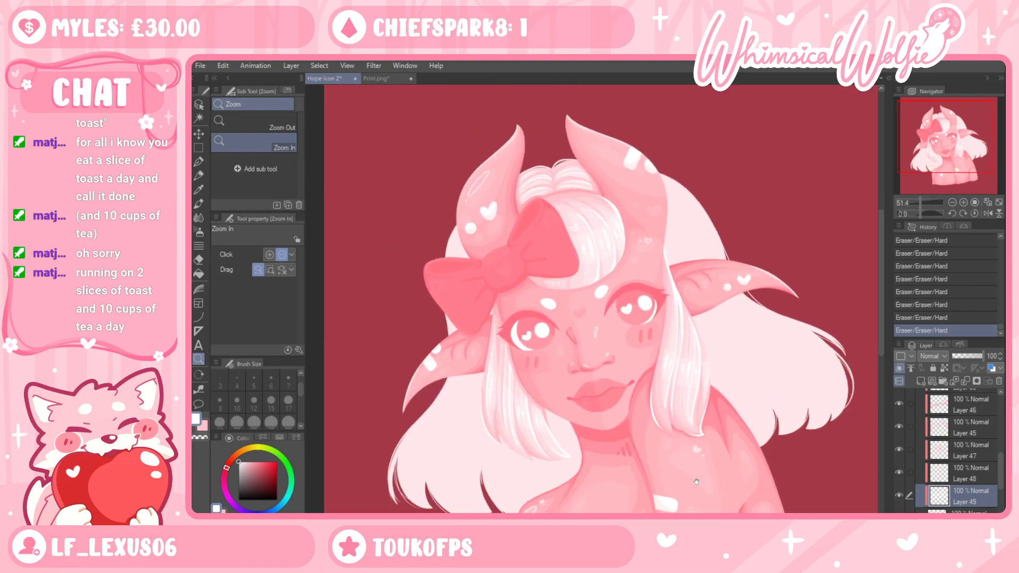
left_click_drag(688, 474, 665, 433)
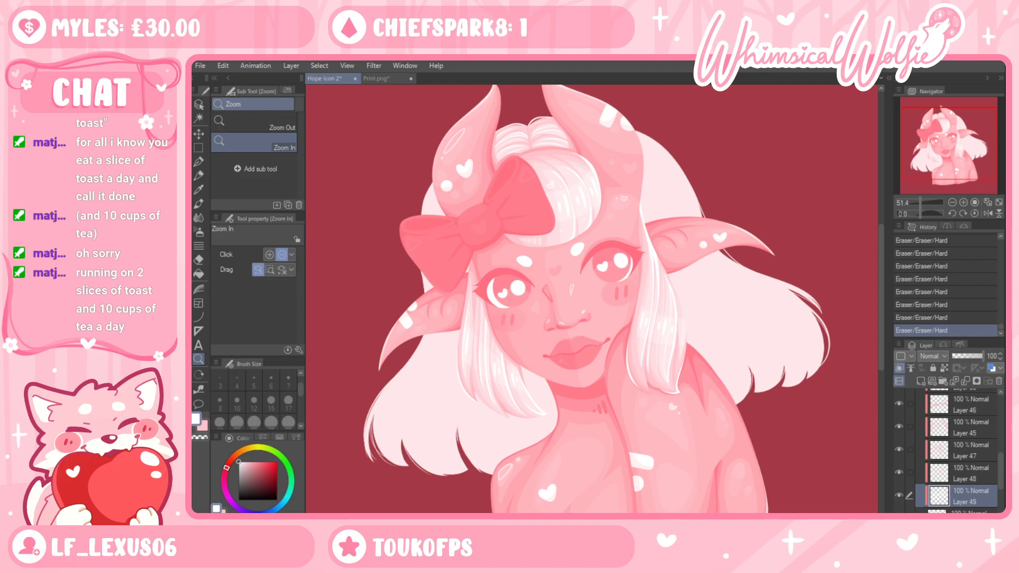
Toggle the upper hair layers to identify the shading layer, and make Layer 46 the active layer
scroll(985, 448, "up", 2)
left_click(945, 431)
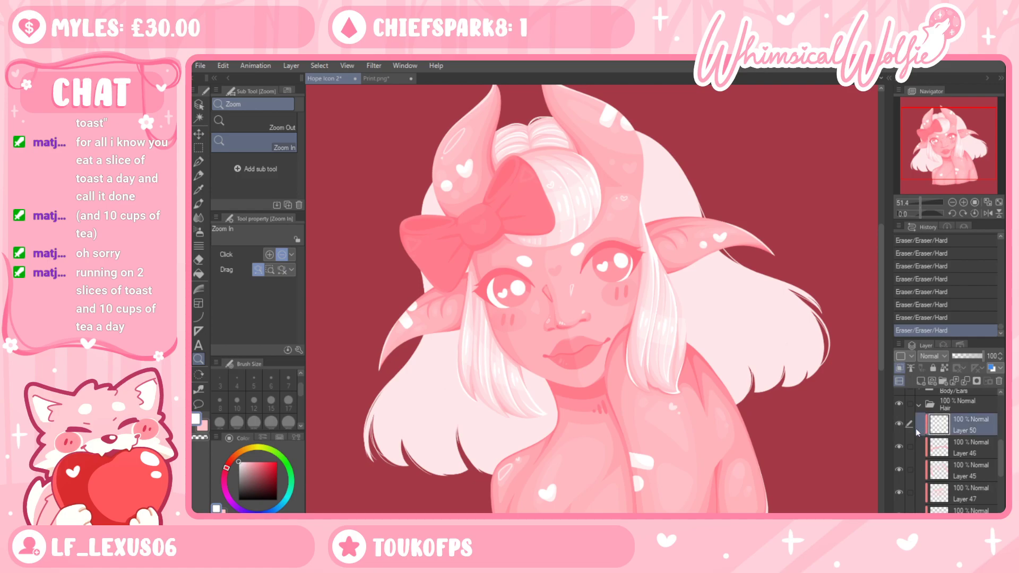
left_click(900, 426)
left_click(898, 448)
left_click(947, 447)
Paint sampled pink shading on Layer 46 with the G-pen at size 40 where the bow-side front lock meets the jaw
left_click_drag(499, 153, 722, 152)
left_click(199, 189)
left_click(596, 140)
scroll(425, 238, "down", 6)
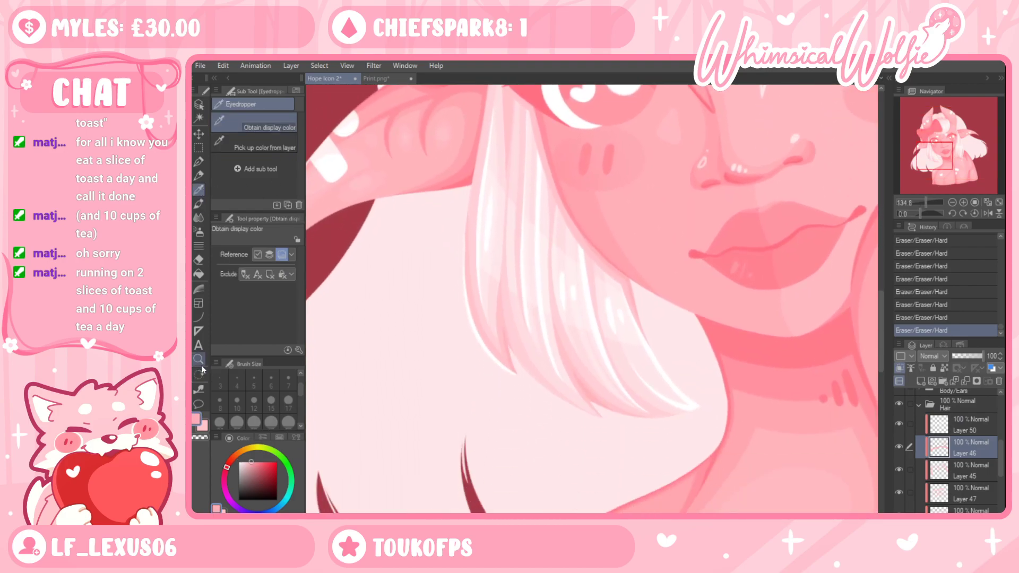
left_click(198, 359)
left_click_drag(658, 416, 722, 417)
left_click(199, 162)
left_click(271, 422)
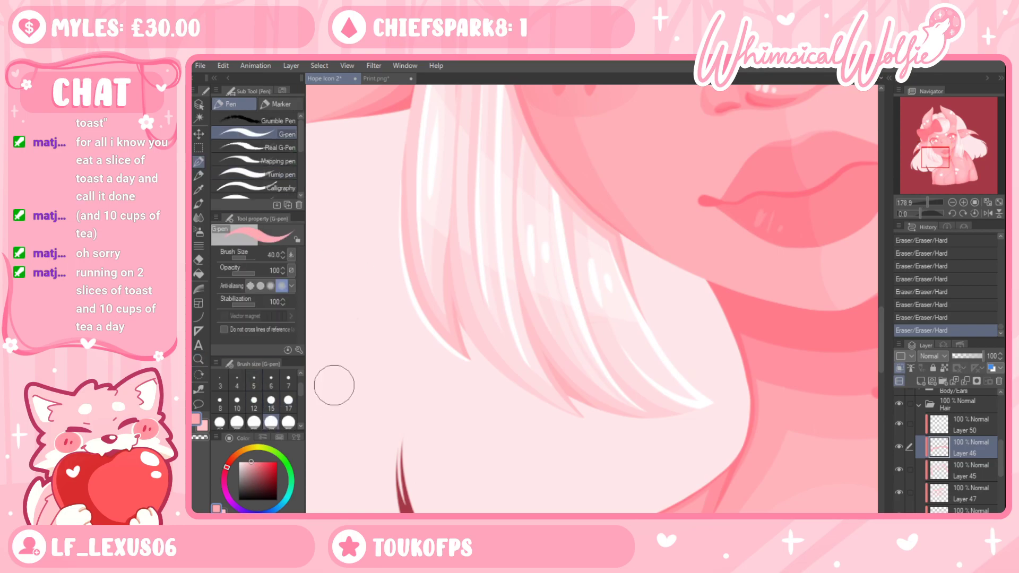
left_click_drag(684, 377, 644, 278)
key("ctrl+z")
left_click_drag(633, 220, 633, 278)
mouse_move(633, 279)
left_mouse_down()
mouse_move(623, 226)
mouse_move(635, 167)
left_mouse_up()
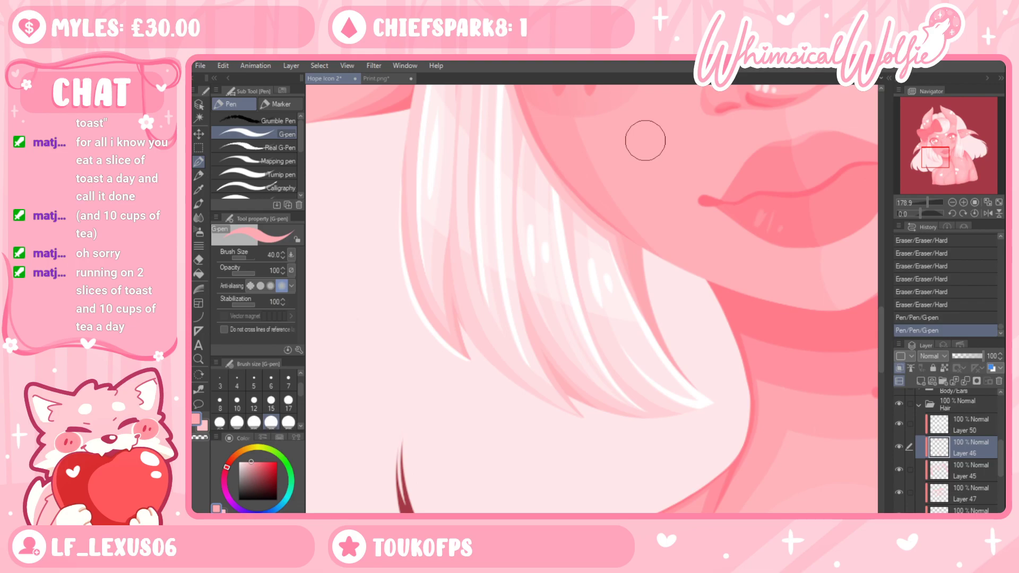
Set the G-pen size to 15 and draw a pink line along the jaw edge beside the bow-side hair lock
left_click(236, 402)
left_click(271, 403)
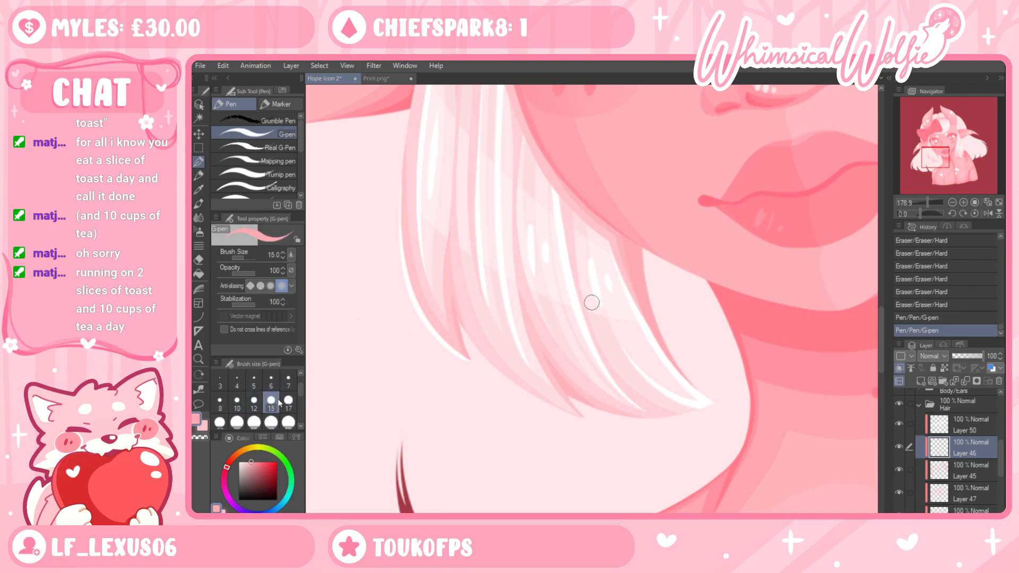
left_click_drag(591, 303, 568, 264)
key("ctrl+space")
left_click_drag(499, 315, 536, 314)
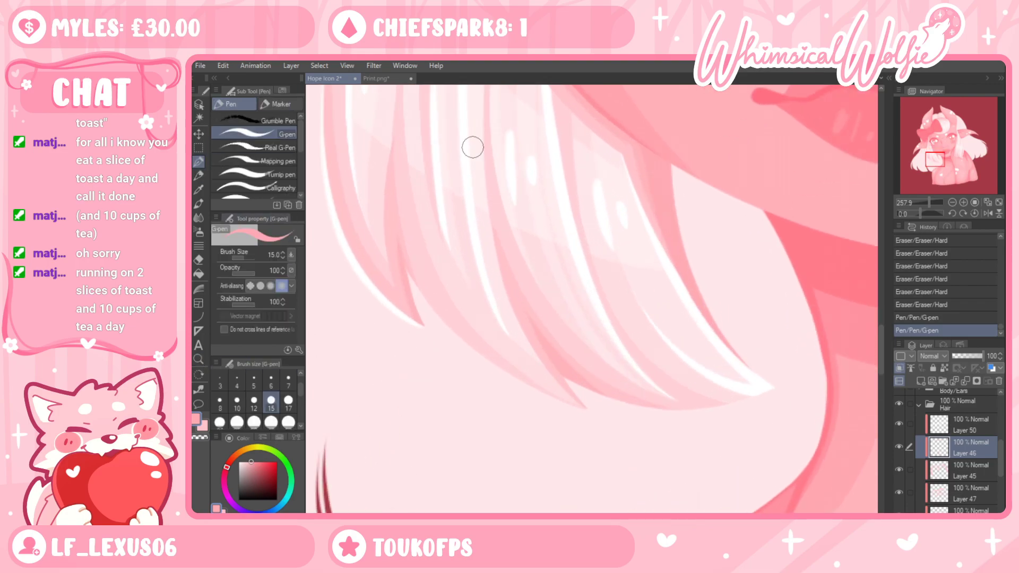
left_click_drag(670, 170, 769, 218)
key("ctrl+z")
left_click_drag(673, 169, 772, 222)
key("ctrl+z")
mouse_move(670, 167)
left_mouse_down()
mouse_move(761, 226)
mouse_move(658, 197)
mouse_move(690, 262)
left_mouse_up()
Draw pink G-pen lines down the neck's outer edge to where it meets the shoulder
mouse_move(645, 181)
left_mouse_down()
mouse_move(692, 283)
mouse_move(711, 425)
left_mouse_up()
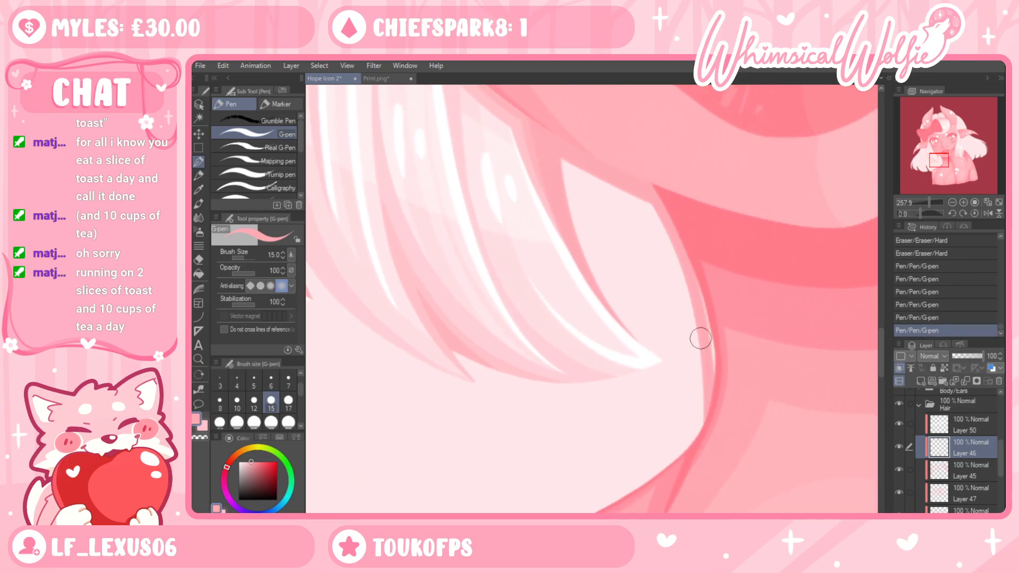
key("ctrl+z")
left_click_drag(644, 183, 715, 414)
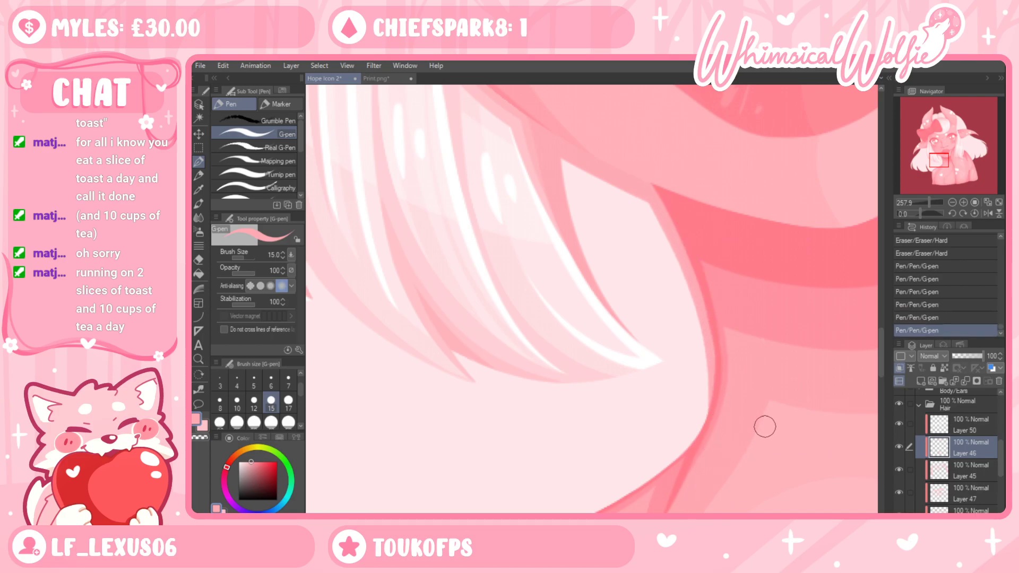
mouse_move(709, 371)
left_mouse_down()
mouse_move(711, 387)
mouse_move(667, 475)
left_mouse_up()
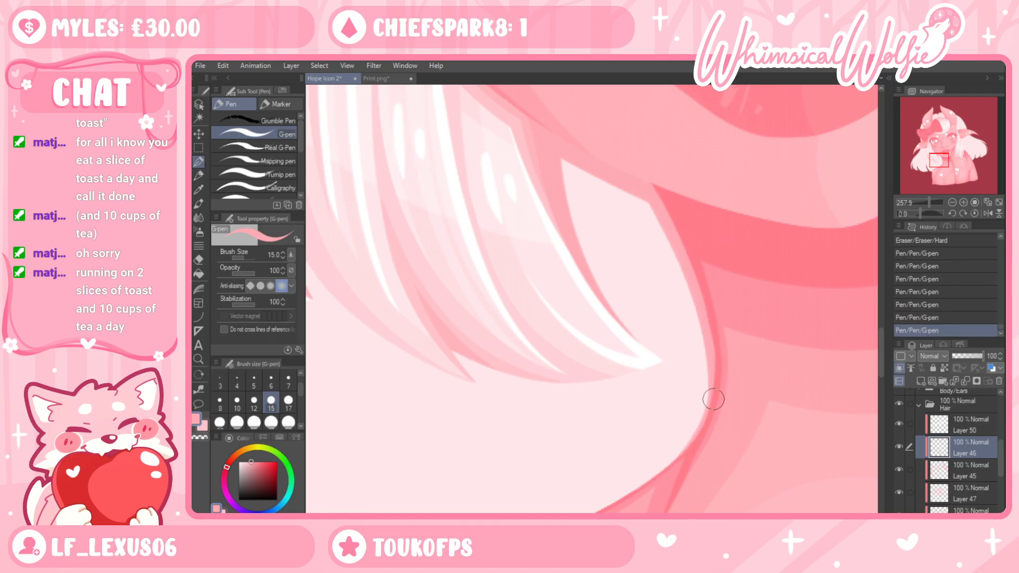
key("ctrl+z")
left_click_drag(701, 393, 672, 472)
left_click_drag(710, 347, 702, 458)
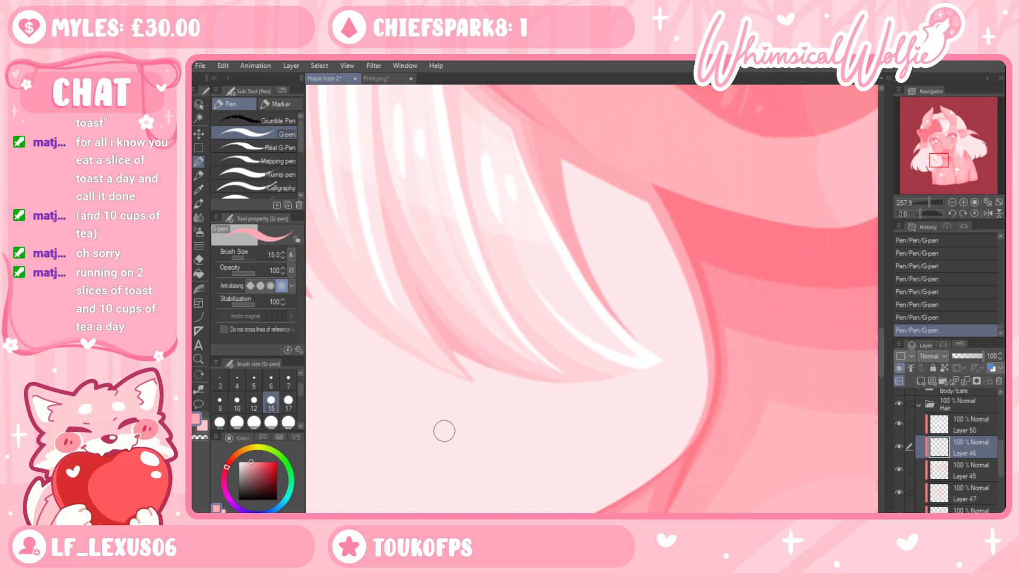
Draw a pink G-pen line along the underside of the bow-side ear, from the background gap to the hair lock
left_click(198, 359)
left_click_drag(684, 353, 651, 383)
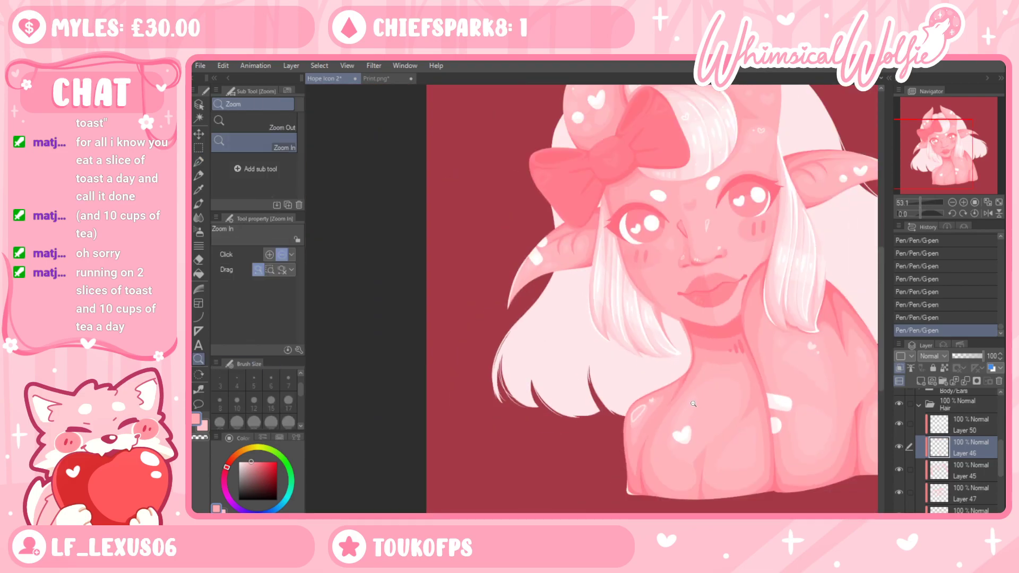
left_click_drag(575, 291, 592, 246)
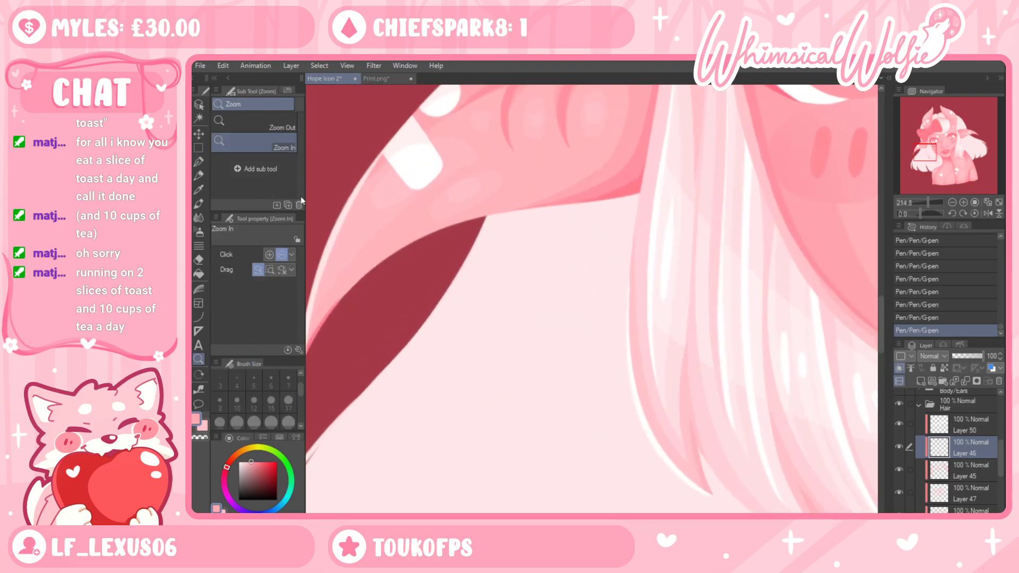
left_click(199, 161)
key("ctrl+z")
mouse_move(451, 238)
left_mouse_down()
mouse_move(610, 196)
mouse_move(497, 207)
mouse_move(452, 231)
mouse_move(558, 208)
left_mouse_up()
key("ctrl+z")
left_click_drag(473, 218, 639, 194)
key("ctrl+z")
left_click_drag(480, 226, 645, 187)
left_click_drag(484, 225, 645, 192)
key("ctrl+z")
key("ctrl+z")
key("ctrl+z")
left_click_drag(482, 224, 657, 202)
Draw a pink line down the outer edge of the hair lock below the bow-side ear
mouse_move(588, 196)
left_mouse_down()
mouse_move(671, 187)
mouse_move(653, 203)
mouse_move(645, 183)
mouse_move(630, 293)
left_mouse_up()
left_click_drag(630, 232, 631, 354)
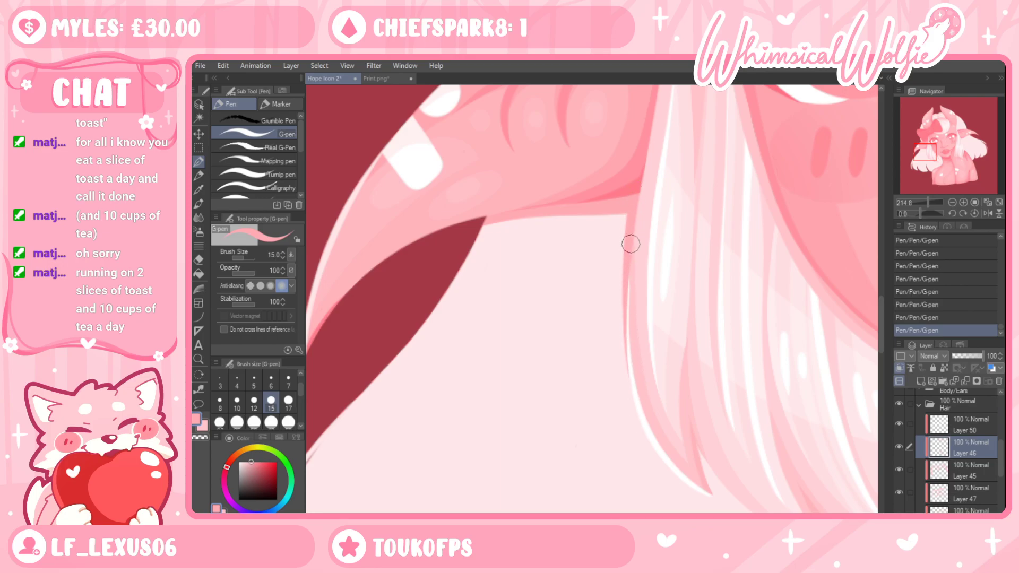
mouse_move(626, 234)
left_mouse_down()
mouse_move(623, 341)
mouse_move(660, 455)
left_mouse_up()
key("ctrl+z")
mouse_move(630, 205)
left_mouse_down()
mouse_move(629, 321)
mouse_move(658, 446)
left_mouse_up()
Draw a pink line along the bow's lower edge where the small patch of back hair shows above the ear
left_click_drag(566, 198, 573, 457)
left_click_drag(706, 136, 716, 192)
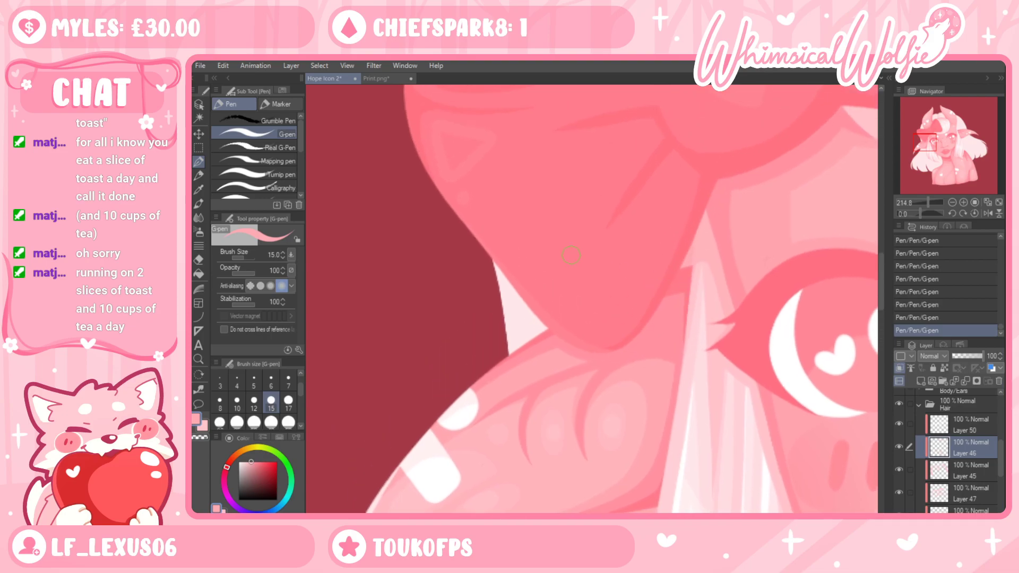
left_click_drag(515, 278, 546, 368)
key("ctrl+z")
key("ctrl+z")
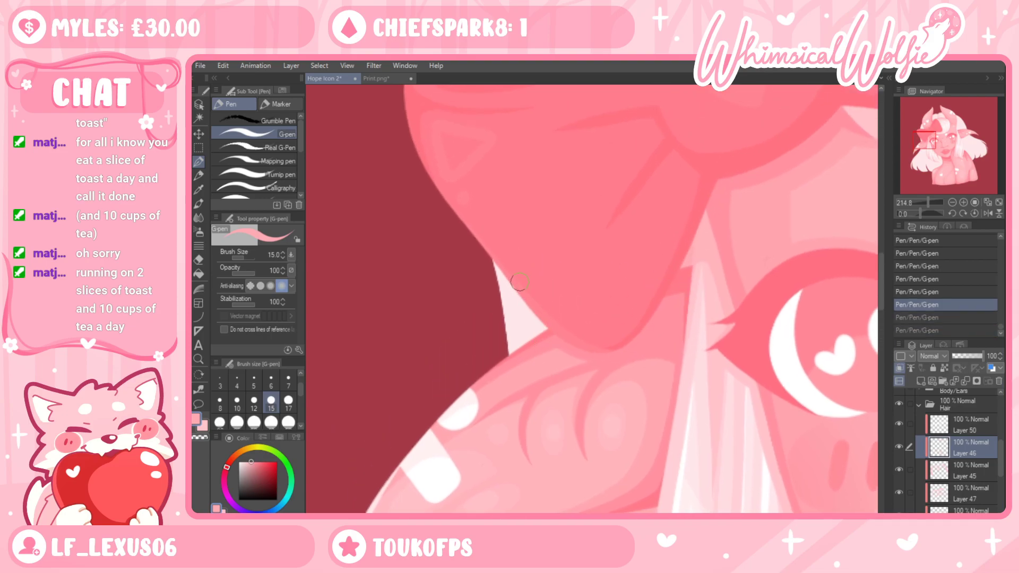
left_click_drag(488, 252, 534, 325)
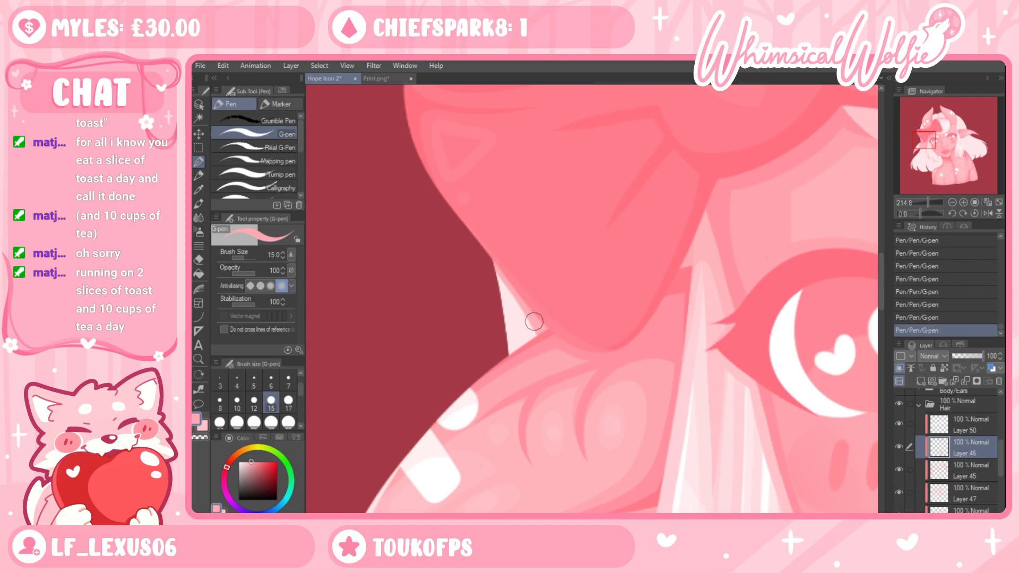
Outline the bow-side horn's outer edge and the bow's upper edge in pink where they border the back hair
left_click_drag(646, 114, 613, 398)
left_click_drag(510, 182, 555, 309)
key("ctrl+z")
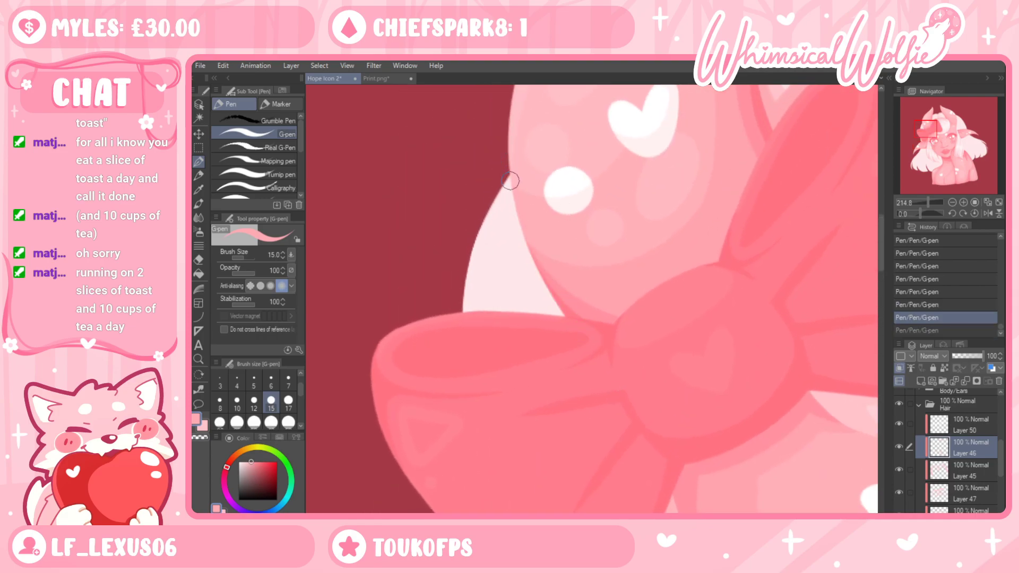
left_click_drag(508, 183, 554, 309)
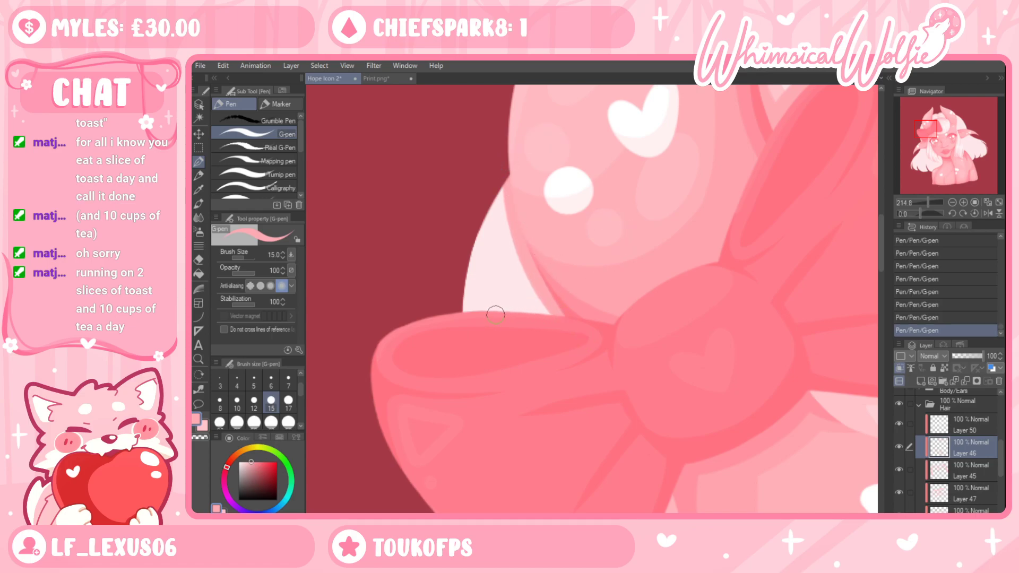
mouse_move(534, 309)
left_mouse_down()
mouse_move(539, 291)
mouse_move(541, 305)
mouse_move(536, 293)
mouse_move(524, 317)
left_mouse_up()
Flip the canvas horizontally and draw a pink G-pen line along the other horn's outer edge against the back hair
left_click(200, 358)
left_click_drag(501, 269, 371, 269)
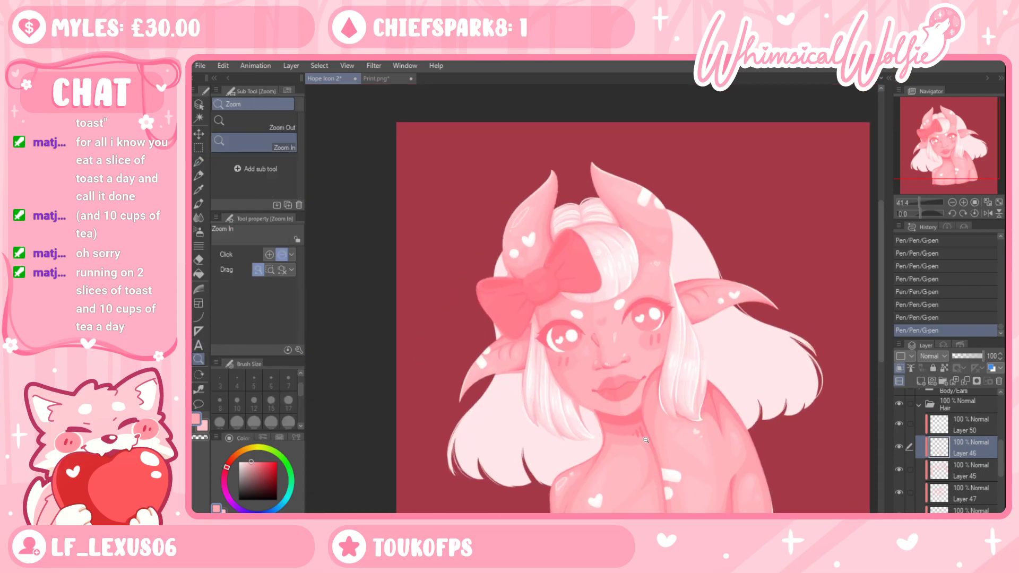
scroll(682, 243, "up", 5)
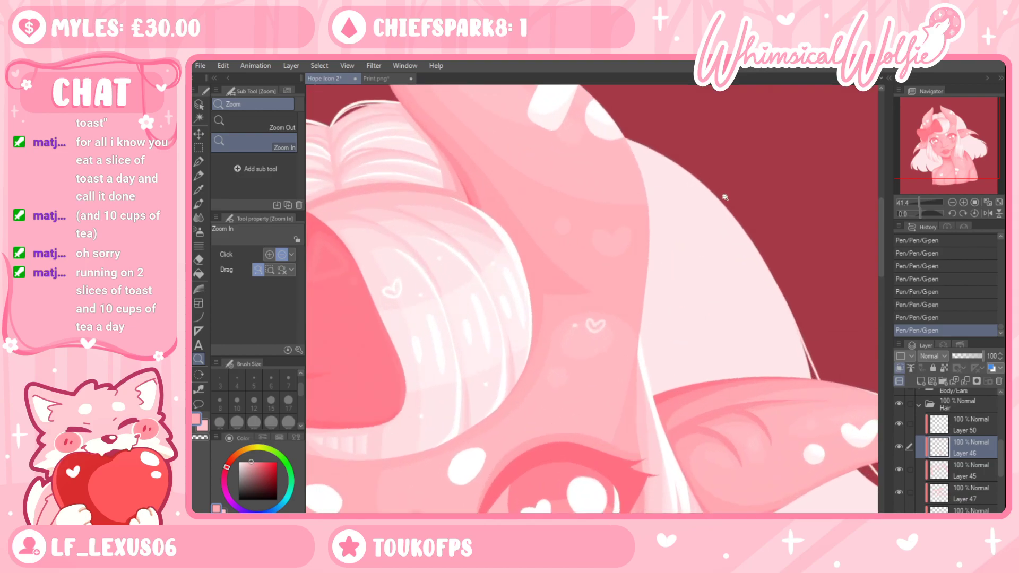
key("p")
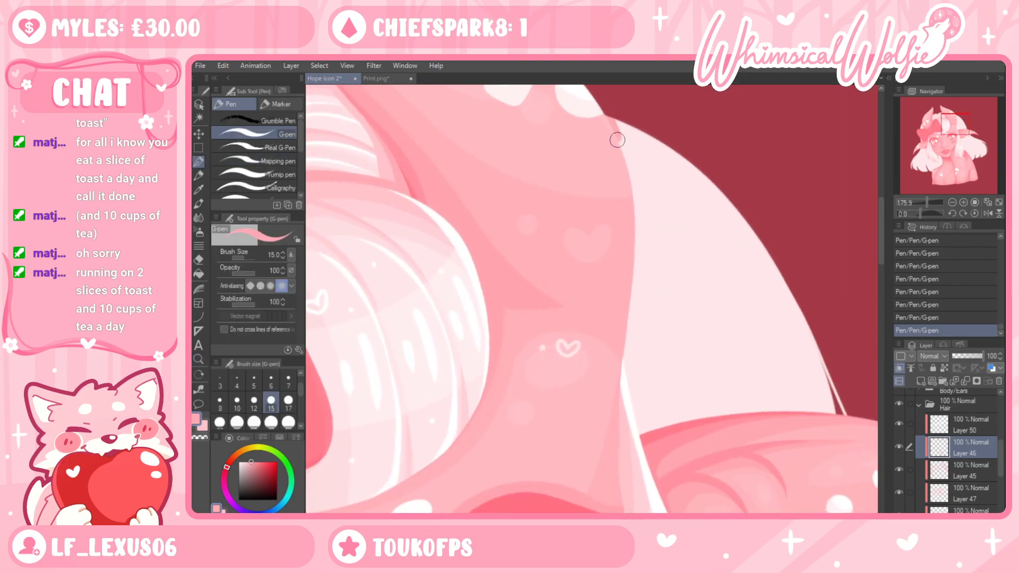
key("ctrl+z")
mouse_move(604, 110)
left_mouse_down()
mouse_move(637, 276)
mouse_move(626, 378)
mouse_move(632, 203)
left_mouse_up()
key("ctrl+z")
key("ctrl+z")
mouse_move(601, 110)
left_mouse_down()
mouse_move(630, 216)
mouse_move(620, 333)
left_mouse_up()
key("ctrl+z")
key("h")
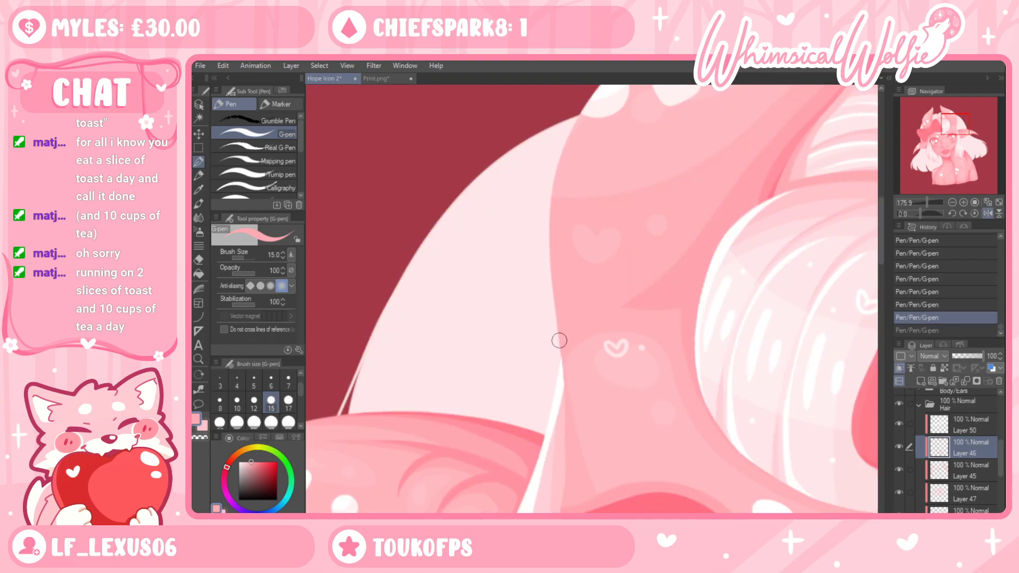
left_click_drag(562, 385, 551, 208)
key("ctrl+z")
mouse_move(561, 382)
left_mouse_down()
mouse_move(546, 270)
mouse_move(565, 135)
mouse_move(584, 115)
mouse_move(545, 180)
mouse_move(549, 313)
mouse_move(564, 374)
left_mouse_up()
key("ctrl+z")
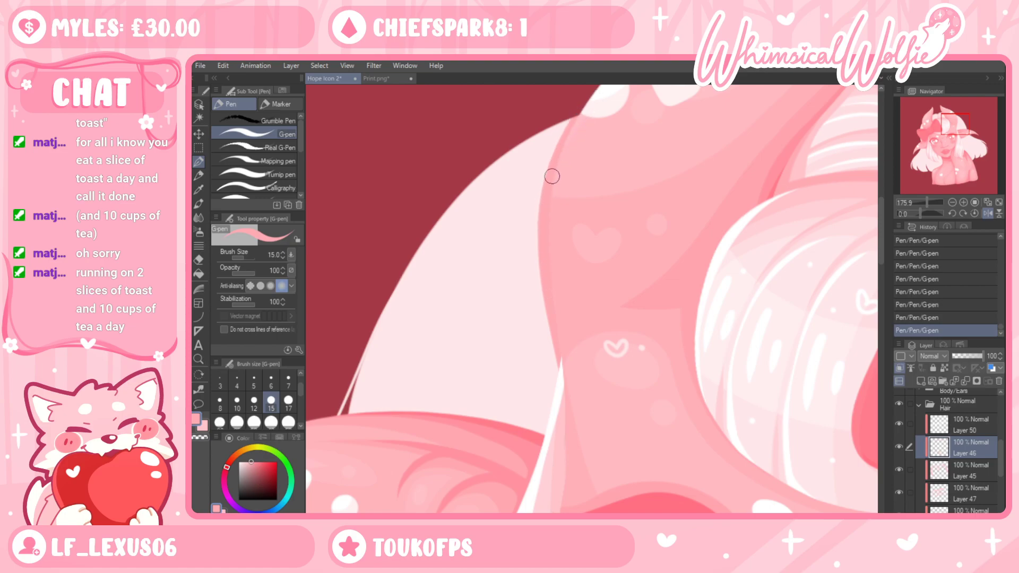
Extend the horn's pink line down to the hair lock and trim its upper end with the Hard eraser
key("e")
left_click(562, 129)
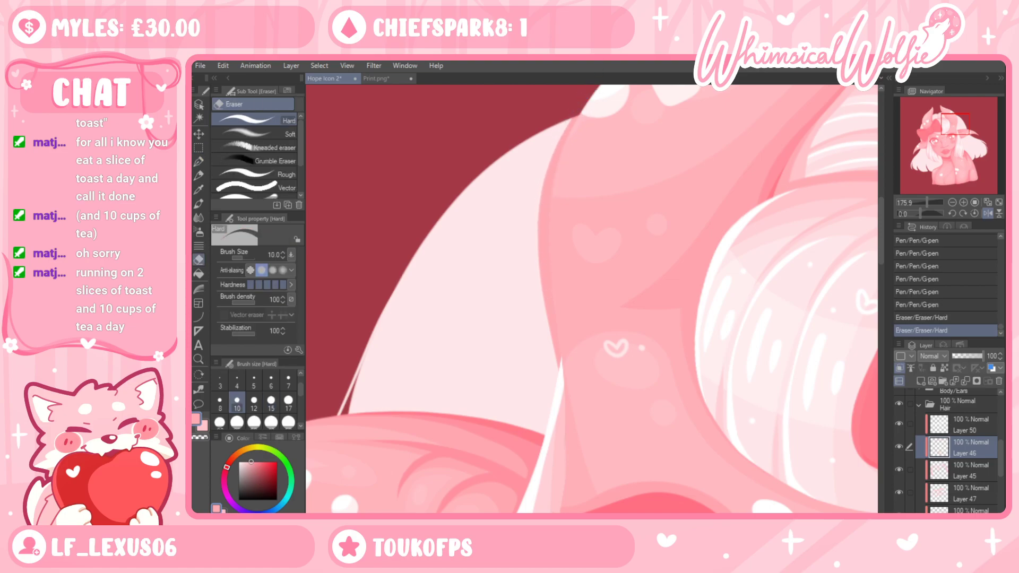
left_click(198, 163)
mouse_move(548, 288)
left_mouse_down()
mouse_move(563, 395)
mouse_move(548, 300)
mouse_move(547, 426)
left_mouse_up()
key("ctrl+z")
mouse_move(546, 296)
left_mouse_down()
mouse_move(551, 376)
mouse_move(537, 431)
left_mouse_up()
mouse_move(555, 366)
left_mouse_down()
mouse_move(541, 446)
mouse_move(560, 373)
mouse_move(545, 403)
left_mouse_up()
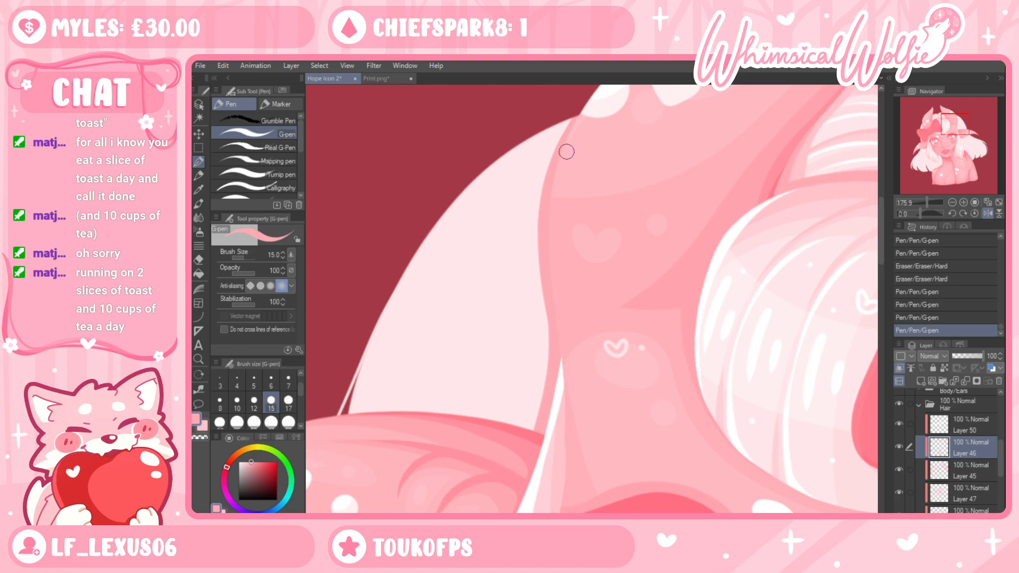
key("e")
left_click(557, 136)
left_click_drag(559, 134, 578, 105)
Flip the canvas back and touch up the horn's outer line up to the white highlight with the G-pen
left_click(199, 359)
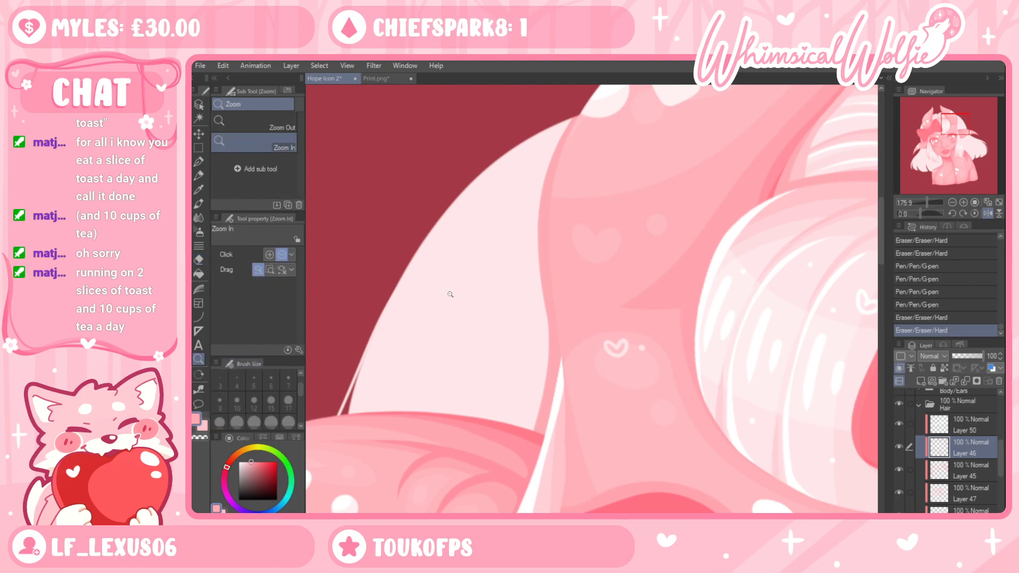
left_click_drag(578, 284, 649, 356)
key("h")
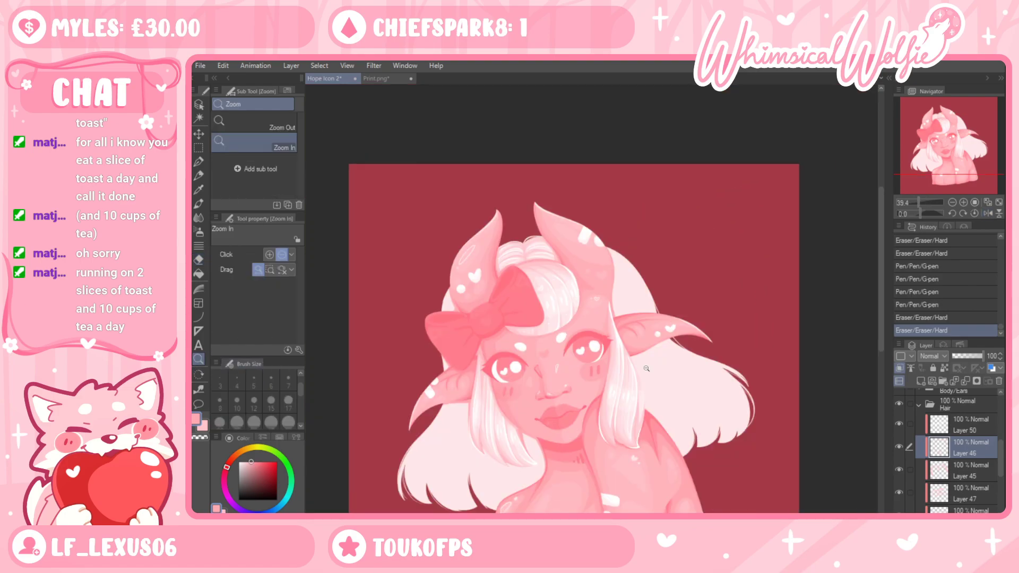
left_click_drag(614, 274, 669, 255)
left_click_drag(639, 324, 644, 316)
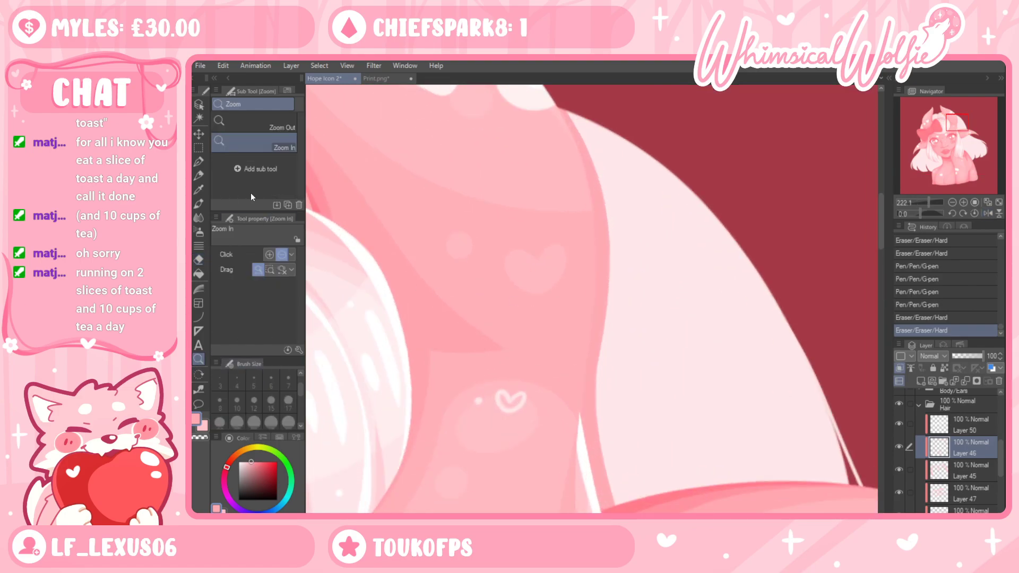
key("p")
left_click_drag(590, 393, 584, 420)
left_click_drag(600, 297, 605, 255)
left_click_drag(676, 254, 663, 340)
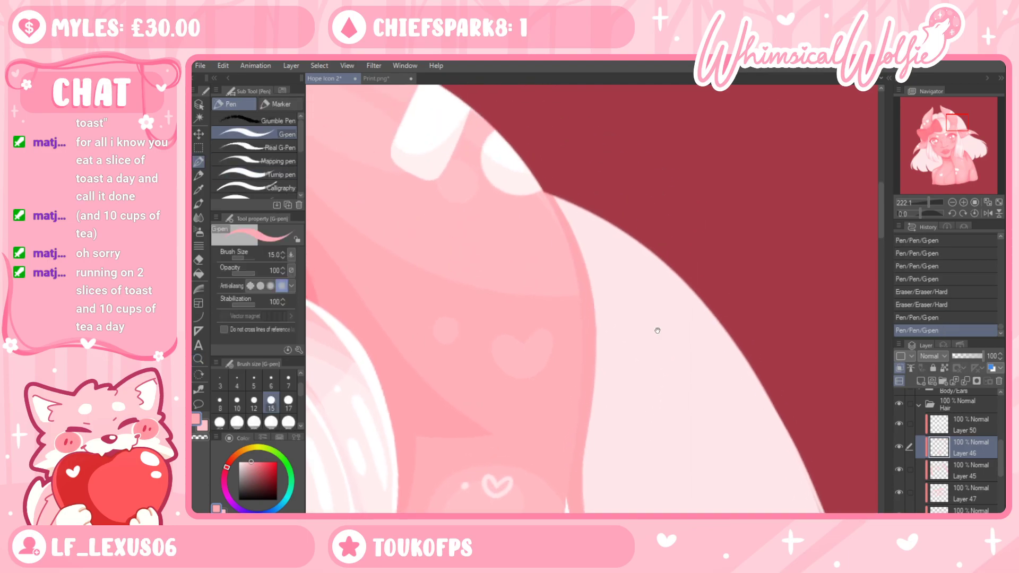
left_click_drag(571, 237, 581, 247)
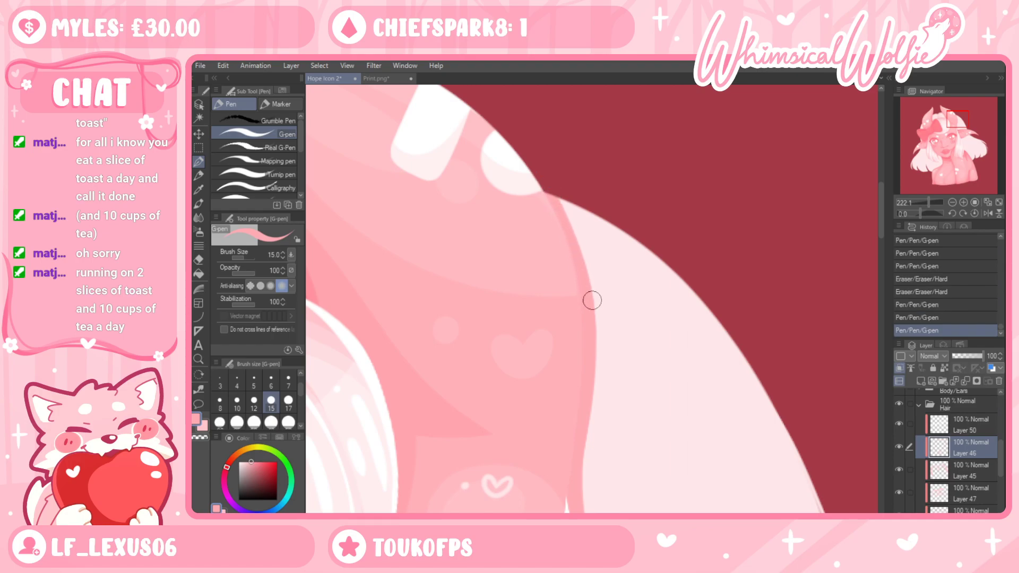
mouse_move(550, 197)
left_mouse_down()
mouse_move(584, 258)
mouse_move(550, 196)
left_mouse_up()
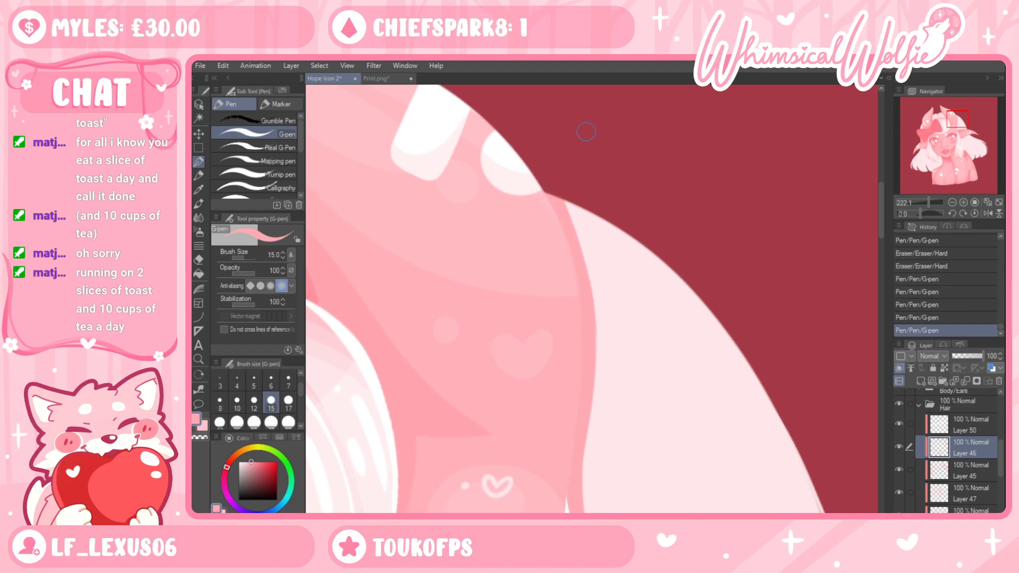
Draw a pink G-pen line along the underside of the ear opposite the bow, starting at the hair lock
left_click_drag(742, 386, 689, 100)
mouse_move(729, 333)
left_mouse_down()
mouse_move(662, 189)
mouse_move(645, 183)
left_mouse_up()
mouse_move(547, 375)
left_mouse_down()
mouse_move(626, 347)
mouse_move(610, 358)
left_mouse_up()
key("ctrl+z")
key("ctrl+z")
mouse_move(542, 377)
left_mouse_down()
mouse_move(719, 286)
mouse_move(737, 285)
mouse_move(658, 323)
mouse_move(820, 254)
left_mouse_up()
key("ctrl+z")
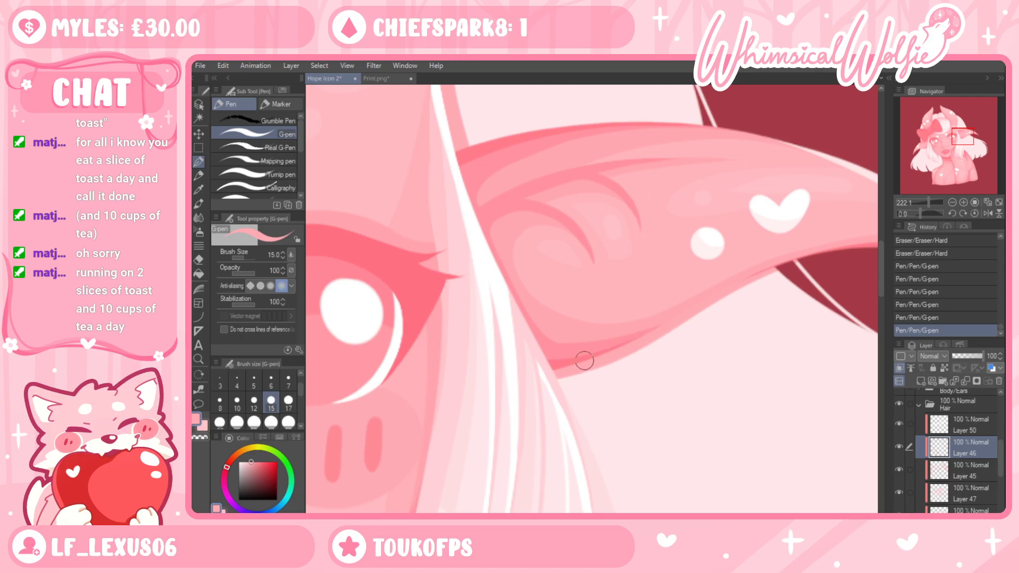
Erase the excess line under the ear with the Hard eraser and redraw its edge toward the tip
left_click_drag(814, 300, 729, 319)
key("e")
left_click_drag(669, 304, 705, 286)
left_click_drag(690, 295, 730, 275)
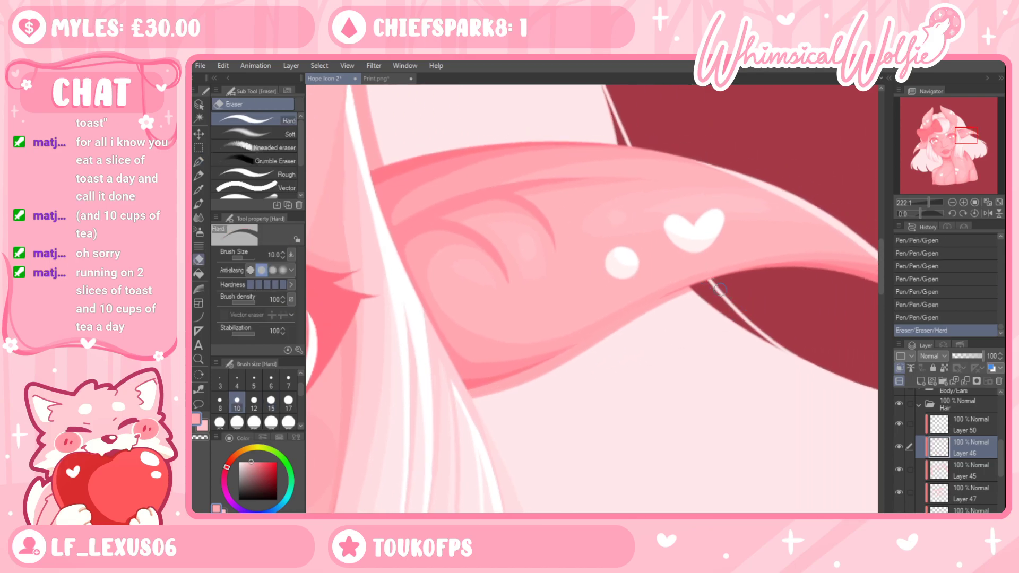
left_click_drag(638, 359, 649, 284)
left_click(199, 161)
left_click_drag(751, 199, 779, 192)
left_click_drag(706, 211, 751, 197)
Draw a pink line down the outer edge of the hair lock below that ear and trim it with the Hard eraser
left_click_drag(550, 325, 584, 209)
mouse_move(522, 199)
left_mouse_down()
mouse_move(536, 242)
mouse_move(513, 191)
mouse_move(587, 402)
mouse_move(585, 507)
left_mouse_up()
left_click_drag(607, 474, 523, 123)
key("ctrl+z")
key("r")
mouse_move(753, 359)
left_mouse_down()
mouse_move(668, 118)
mouse_move(650, 114)
left_mouse_up()
key("e")
mouse_move(469, 375)
left_mouse_down()
mouse_move(452, 387)
mouse_move(531, 343)
left_mouse_up()
left_click_drag(476, 372, 699, 277)
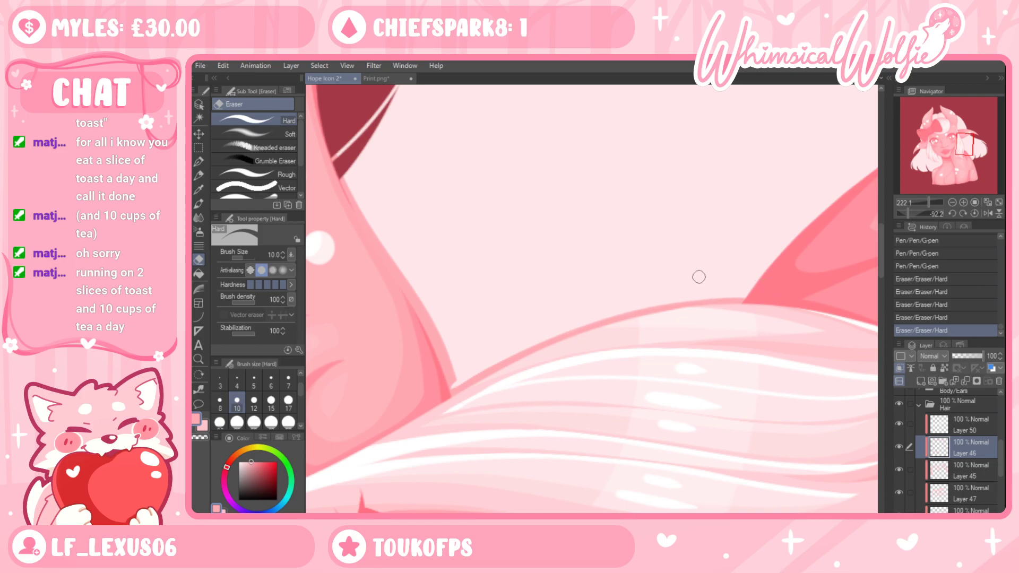
Touch up the pink line with the G-pen where the ear's underside meets the hair lock
left_click(203, 165)
mouse_move(458, 412)
left_mouse_down()
mouse_move(431, 327)
mouse_move(462, 406)
left_mouse_up()
left_click_drag(419, 305, 457, 396)
left_click_drag(684, 353, 483, 512)
key("r")
left_click_drag(670, 418, 460, 354)
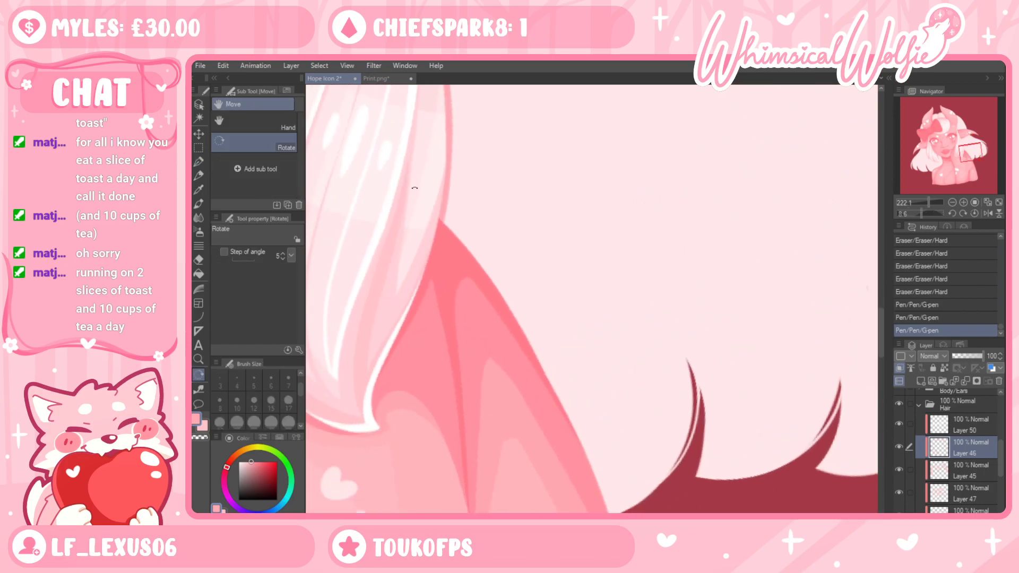
left_click(573, 72)
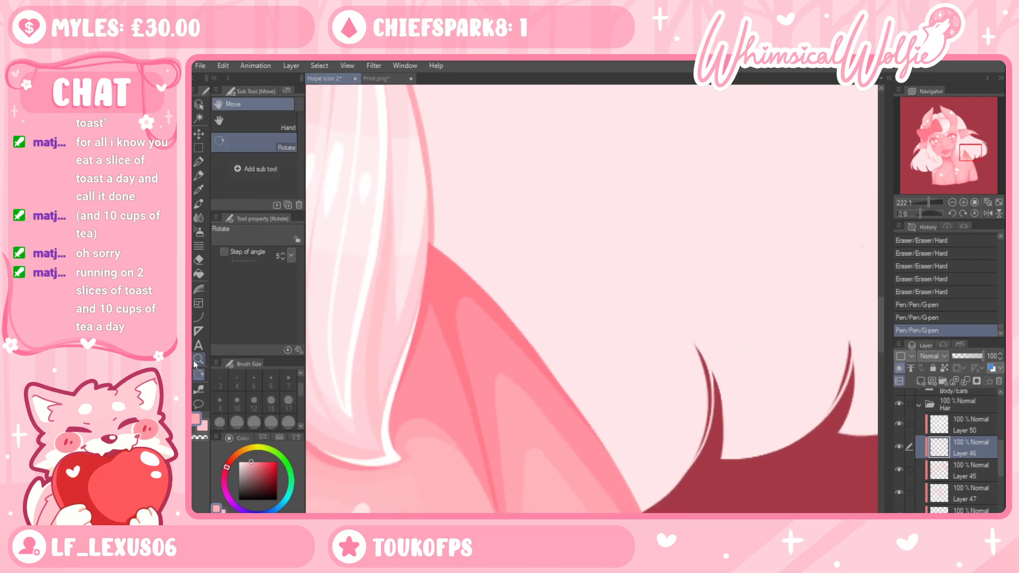
Draw a pink G-pen line along the top of the bow-side shoulder where it borders the back hair
left_click(196, 359)
left_click_drag(608, 300, 578, 332)
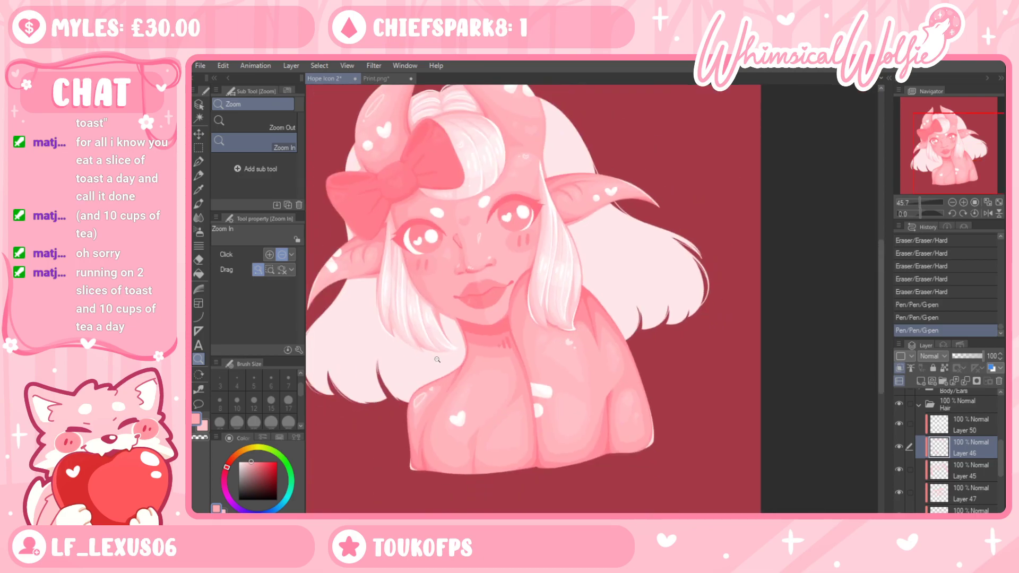
left_click(438, 360)
left_click(454, 391)
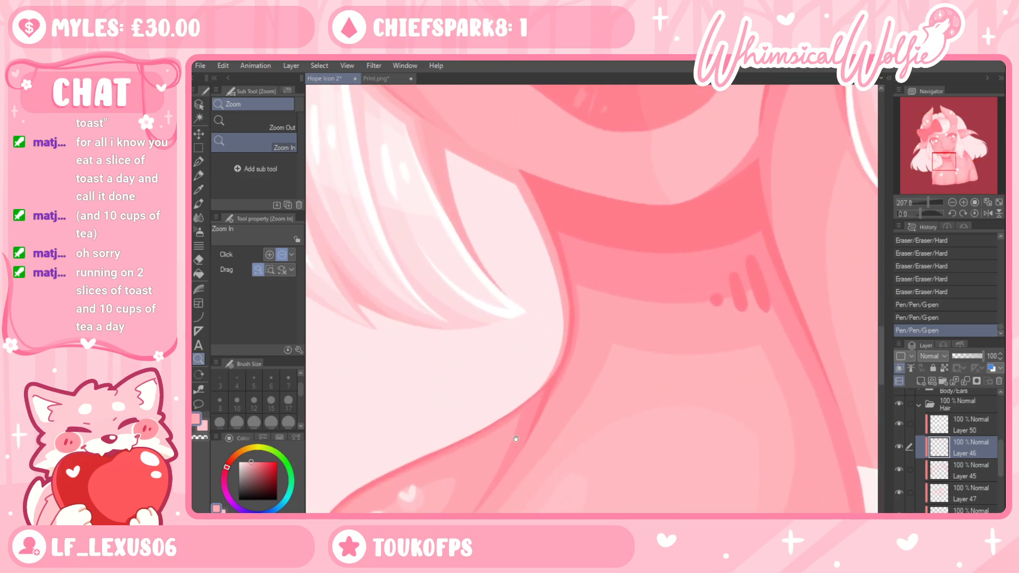
left_click_drag(510, 441, 559, 390)
left_click_drag(512, 428, 518, 428)
left_click(199, 162)
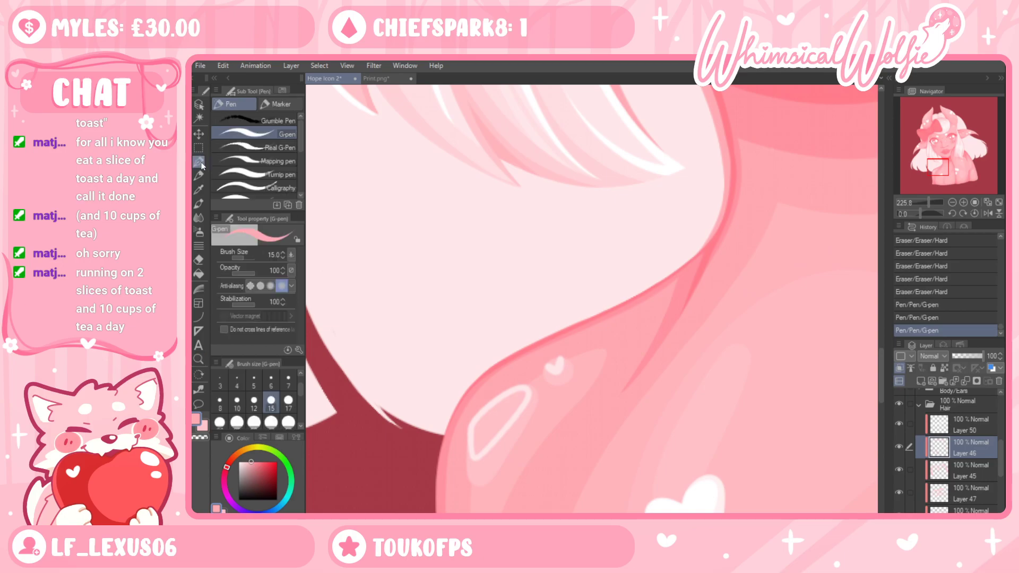
left_click_drag(438, 436, 478, 370)
key("ctrl+z")
key("ctrl+z")
key("ctrl+z")
mouse_move(444, 446)
left_mouse_down()
mouse_move(469, 379)
mouse_move(464, 386)
mouse_move(543, 339)
left_mouse_up()
key("ctrl+z")
mouse_move(442, 449)
left_mouse_down()
mouse_move(504, 358)
mouse_move(615, 303)
left_mouse_up()
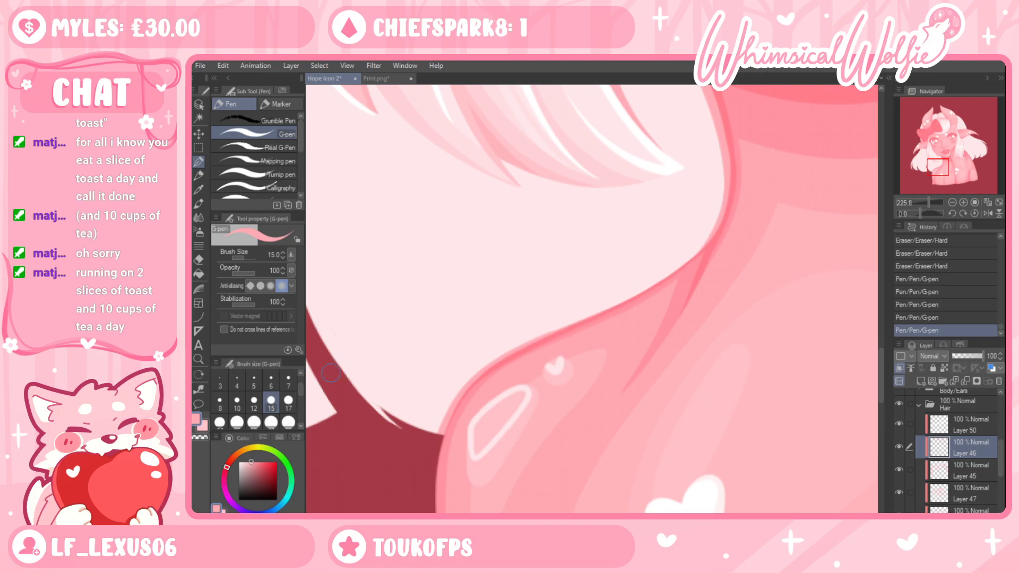
Draw a tapered pink G-pen stroke along the middle split in the back hair's tips on the bow side
left_click(198, 358)
left_click(563, 415)
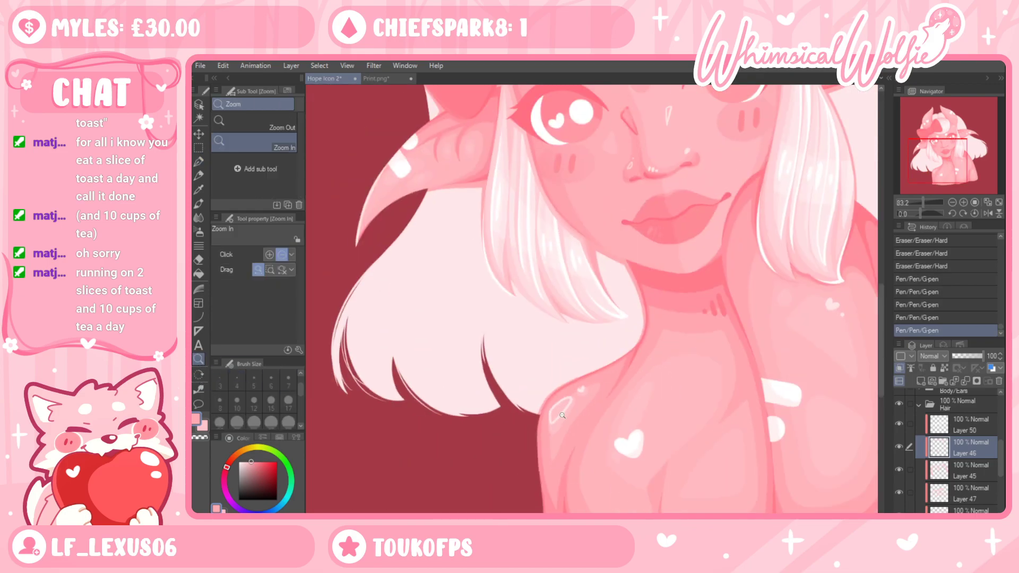
key("ctrl+z")
key("ctrl+z")
mouse_move(391, 402)
left_mouse_down()
mouse_move(477, 403)
mouse_move(393, 297)
left_mouse_up()
left_click(198, 162)
key("ctrl+z")
mouse_move(442, 398)
left_mouse_down()
mouse_move(418, 364)
mouse_move(403, 181)
left_mouse_up()
mouse_move(436, 393)
left_mouse_down()
mouse_move(393, 322)
mouse_move(391, 217)
mouse_move(412, 154)
left_mouse_up()
left_click_drag(391, 254, 419, 139)
Draw a tapered pink stroke extending above the outermost split in the bow-side back hair
mouse_move(393, 363)
left_mouse_down()
mouse_move(629, 384)
mouse_move(600, 466)
left_mouse_up()
mouse_move(409, 394)
left_mouse_down()
mouse_move(412, 255)
mouse_move(456, 134)
left_mouse_up()
key("ctrl+z")
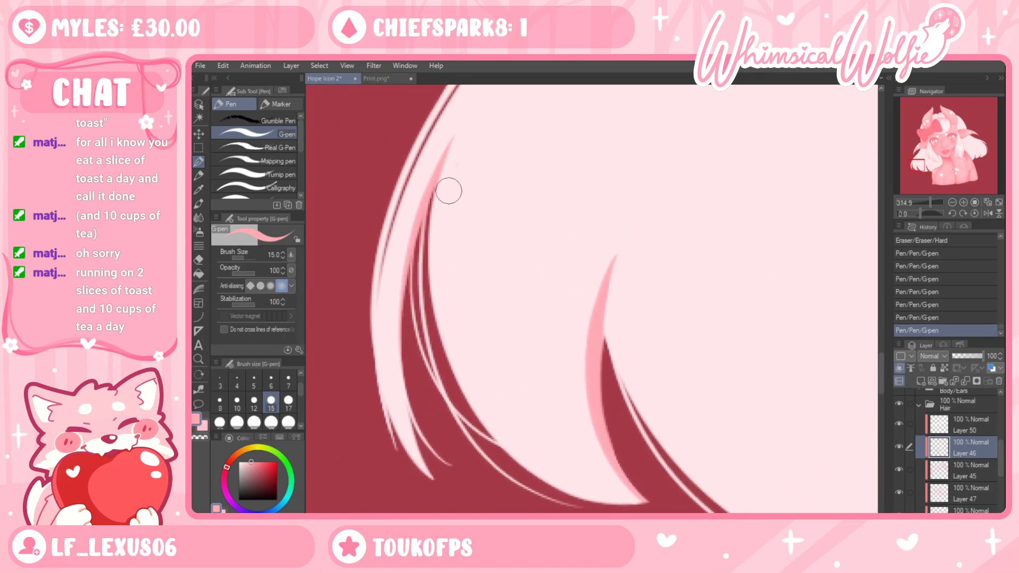
mouse_move(438, 361)
left_mouse_down()
mouse_move(425, 303)
mouse_move(430, 206)
mouse_move(429, 225)
mouse_move(456, 137)
left_mouse_up()
Draw a tapered pink stroke along the split in the bow-side back hair closest to the shoulder
left_click_drag(685, 302, 670, 479)
left_click_drag(710, 234, 628, 397)
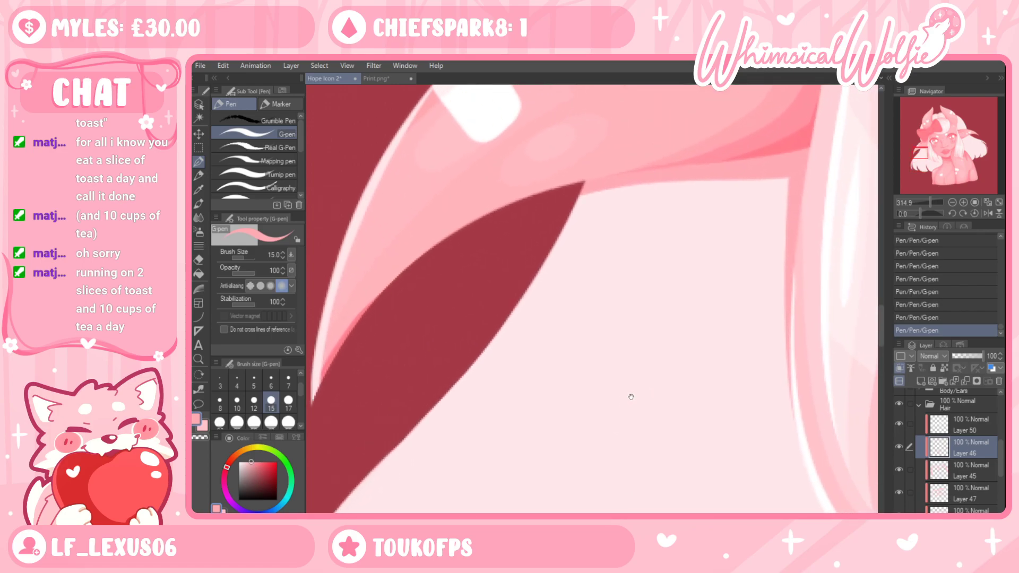
left_click_drag(686, 429, 642, 296)
mouse_move(660, 427)
left_mouse_down()
mouse_move(591, 301)
mouse_move(580, 177)
mouse_move(592, 146)
left_mouse_up()
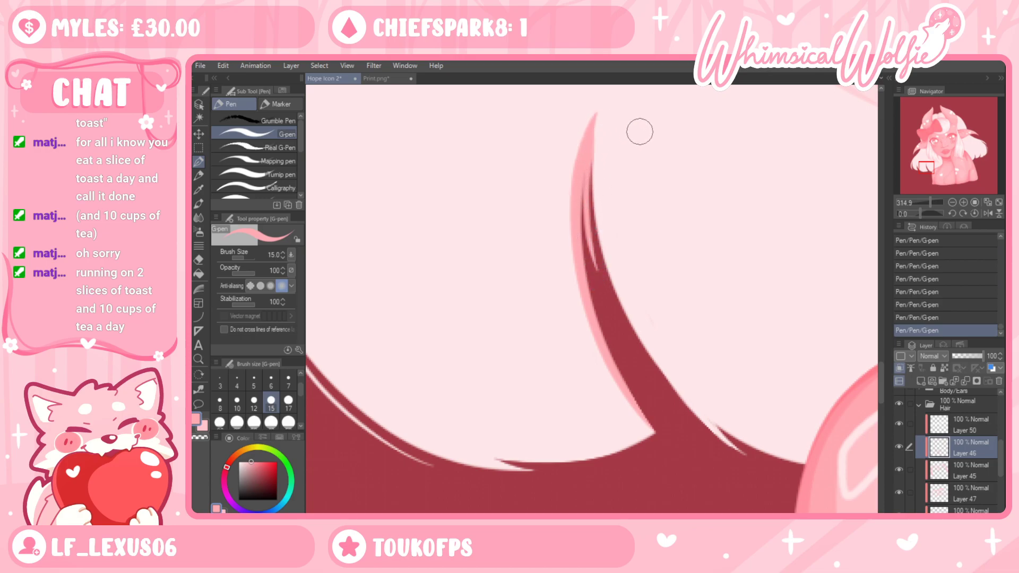
left_click_drag(753, 338, 663, 450)
Draw a pink stroke along the middle split in the back hair's tips opposite the bow and trim its tip with the Hard eraser
left_click(198, 359)
left_click_drag(669, 333, 633, 388)
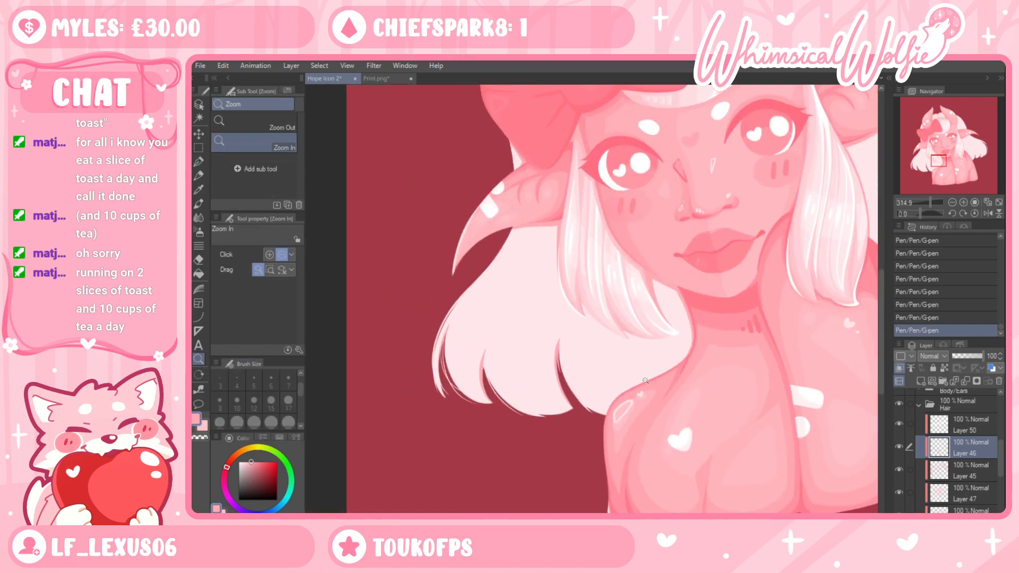
scroll(616, 404, "down", 2)
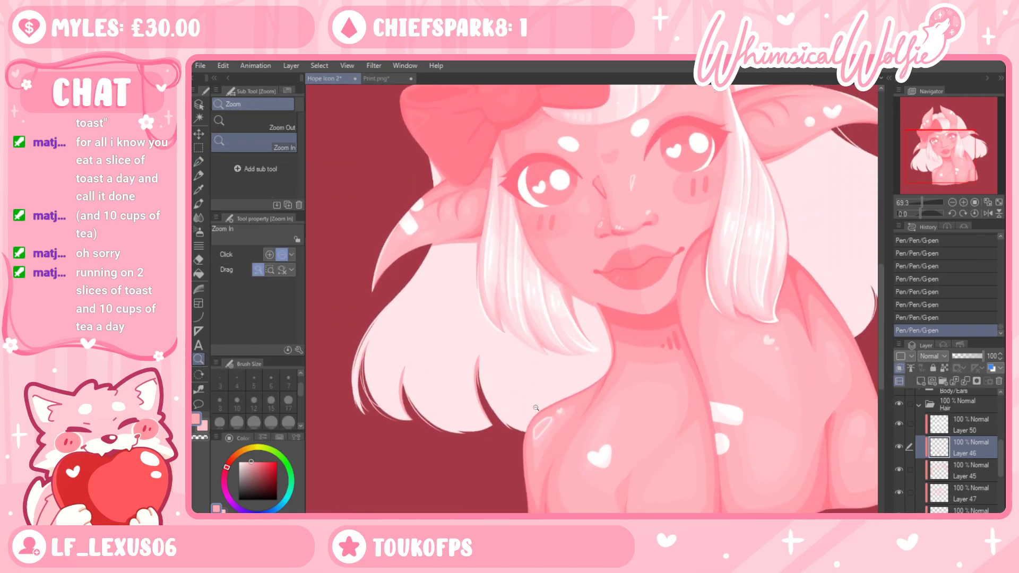
scroll(738, 369, "up", 8)
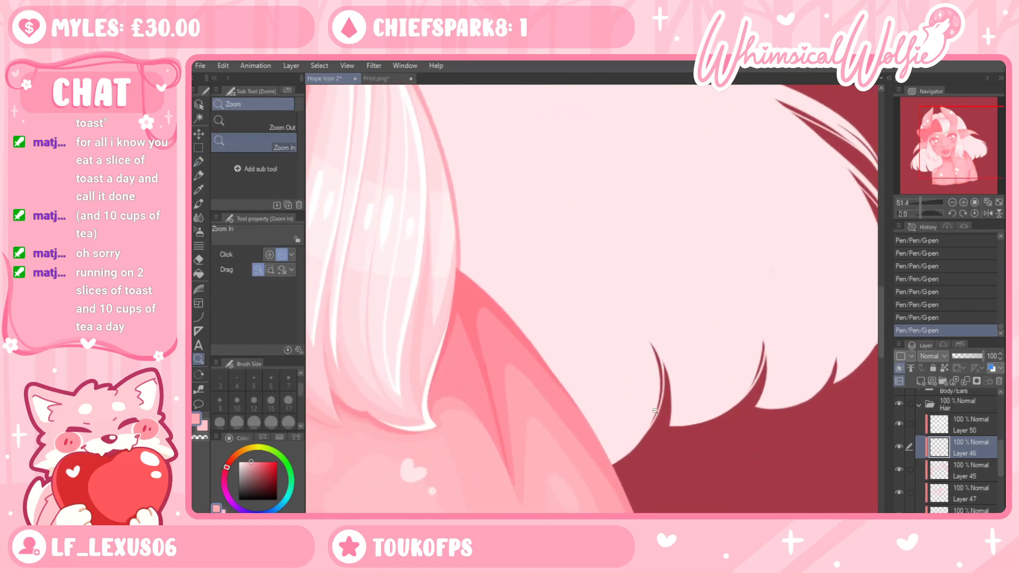
left_click(198, 162)
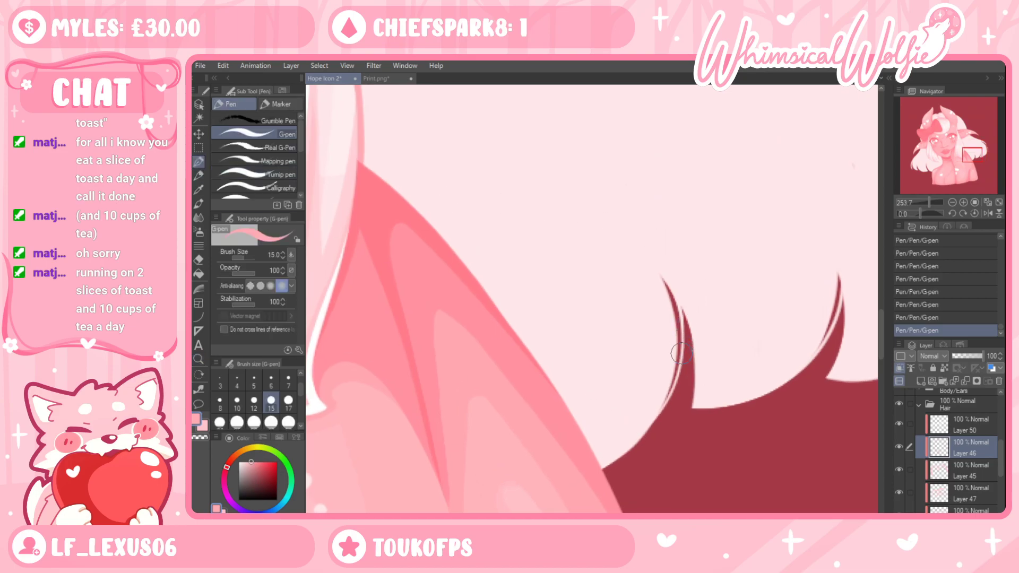
left_click_drag(725, 451, 541, 457)
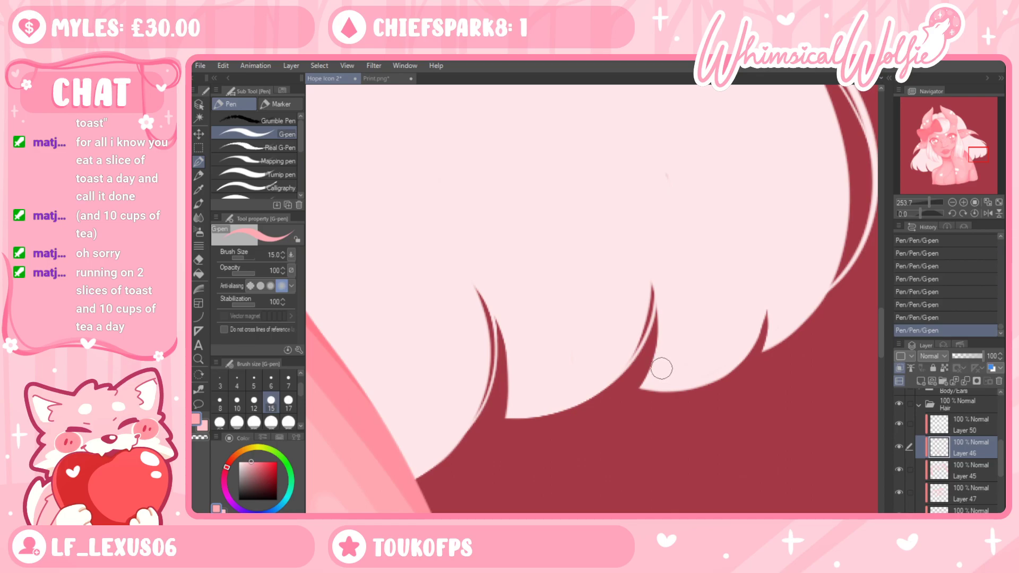
key("ctrl+z")
mouse_move(601, 392)
left_mouse_down()
mouse_move(634, 332)
mouse_move(637, 243)
left_mouse_up()
left_click_drag(635, 353, 644, 282)
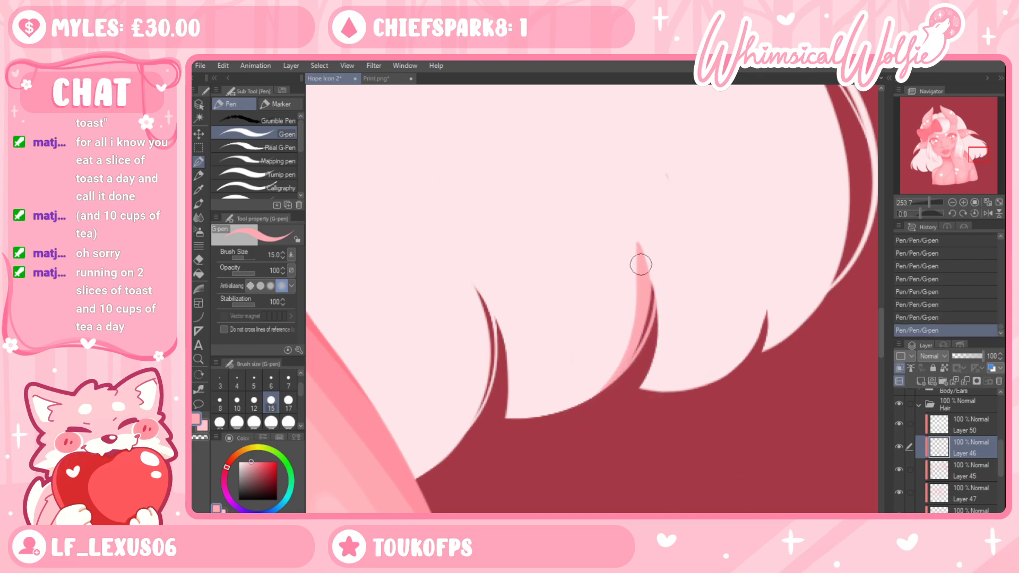
key("e")
left_click_drag(630, 251, 676, 244)
left_click_drag(826, 396, 833, 453)
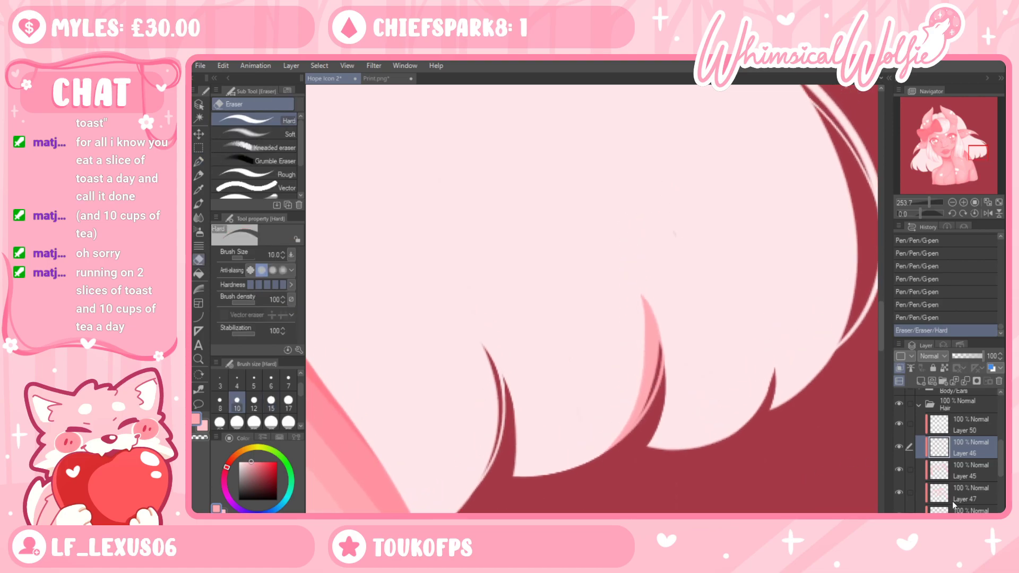
On the Hair layer, sample the back hair's pale pink and paint over the stray specks in it with the G-pen
scroll(993, 475, "down", 3)
left_click(966, 503)
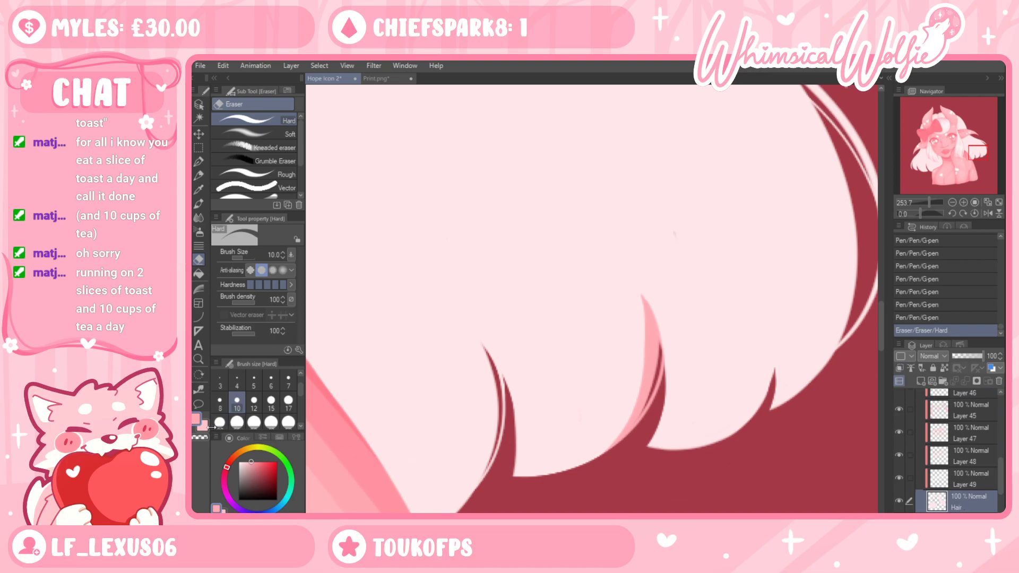
left_click(198, 189)
left_click(328, 245)
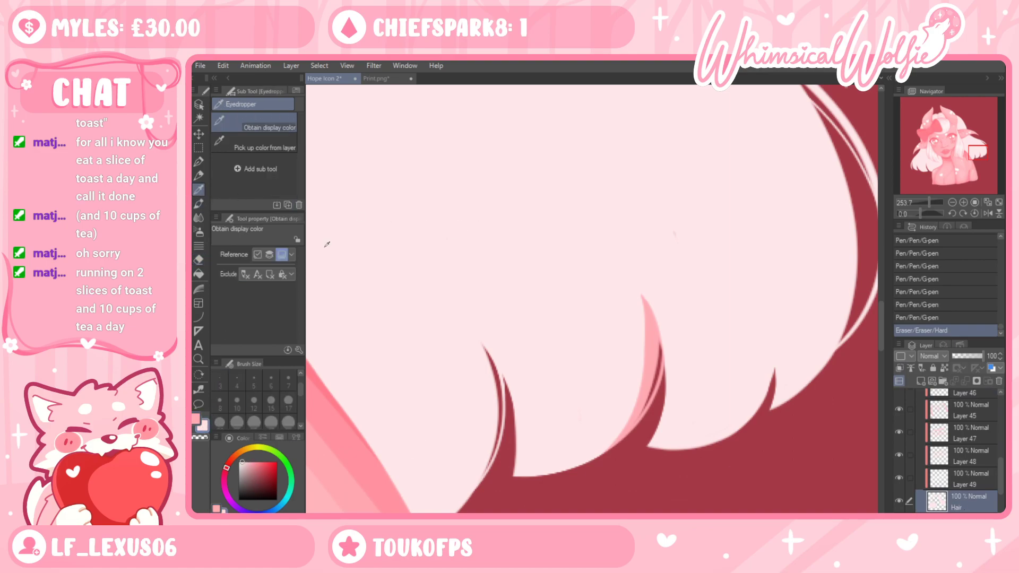
left_click(198, 163)
left_click_drag(672, 233, 685, 254)
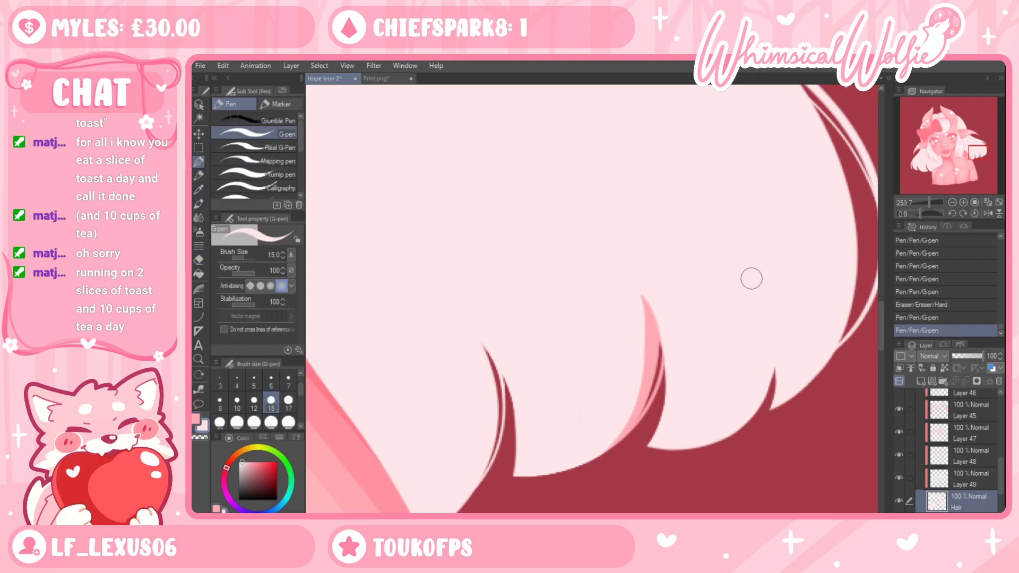
left_click_drag(540, 452, 527, 382)
left_click_drag(527, 383, 580, 420)
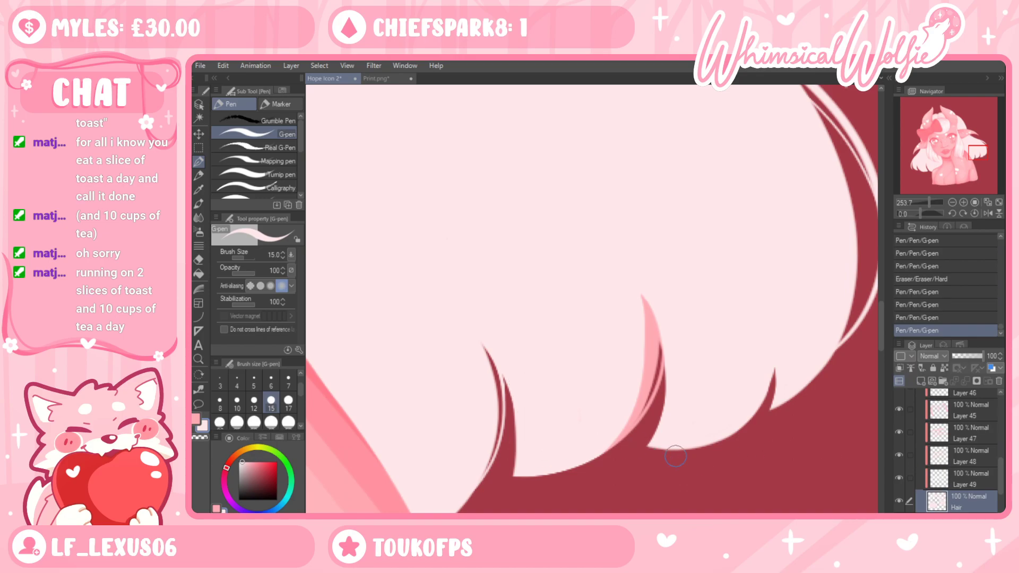
Return to Layer 46 and the darker pink, draw a stroke along the small outer tip split opposite the bow, and trim it with the Hard eraser
scroll(992, 461, "up", 2)
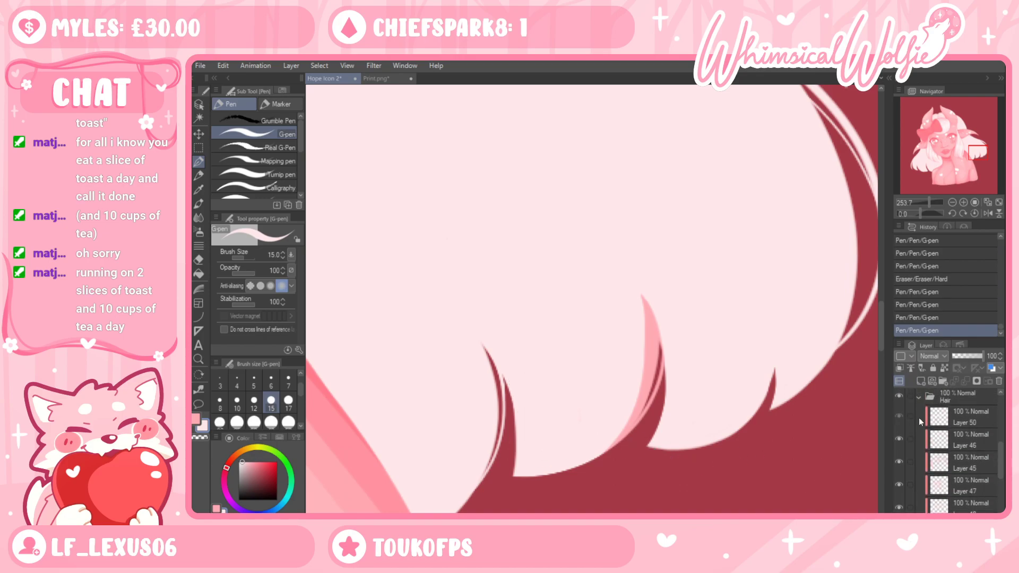
left_click(898, 438)
left_click(899, 438)
left_click(947, 442)
left_click(196, 418)
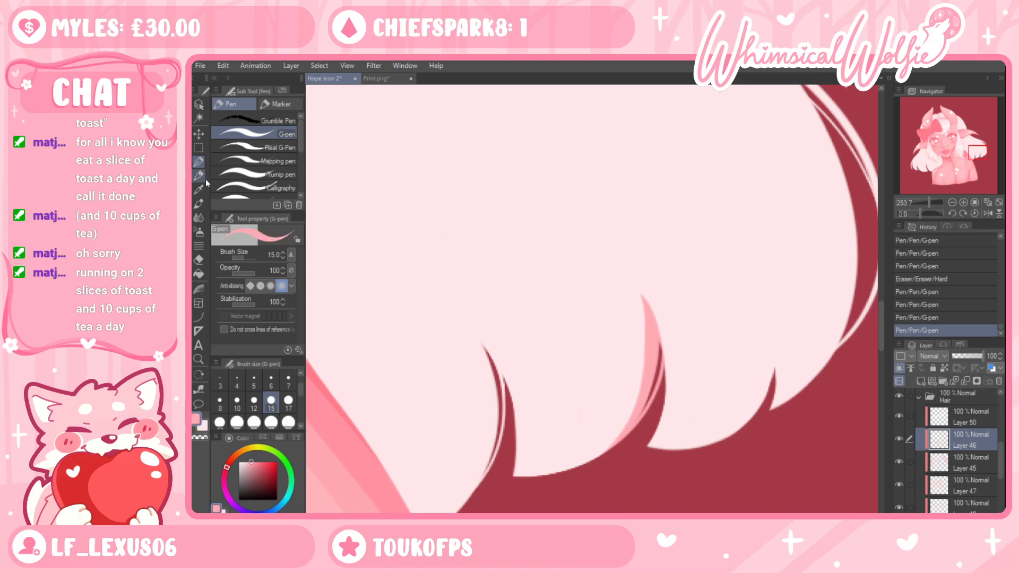
left_click_drag(602, 414, 521, 392)
left_click_drag(675, 405, 676, 348)
key("ctrl+z")
left_click_drag(658, 416, 677, 355)
key("ctrl+z")
mouse_move(661, 411)
left_mouse_down()
mouse_move(670, 329)
mouse_move(683, 352)
mouse_move(685, 330)
left_mouse_up()
key("e")
left_click_drag(690, 387, 693, 399)
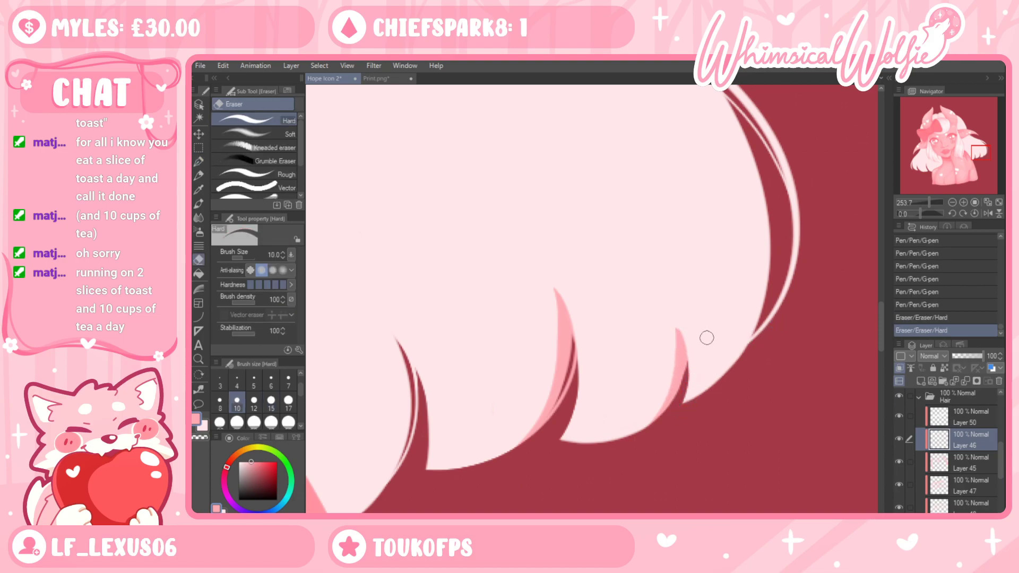
mouse_move(684, 353)
left_mouse_down()
mouse_move(692, 379)
mouse_move(841, 356)
left_mouse_up()
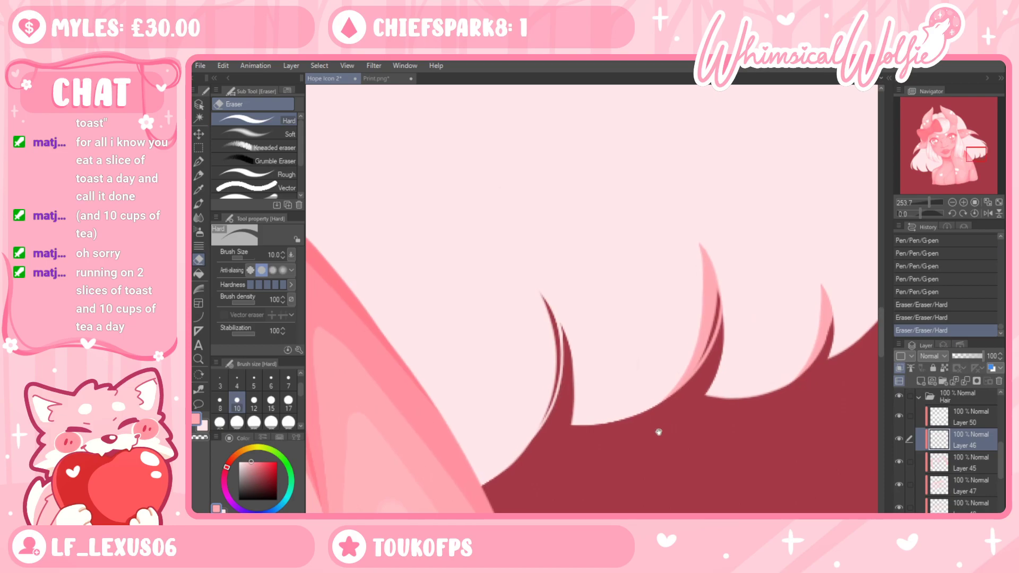
Draw pink strokes along the tip split closest to the shoulder opposite the bow and trim the tip with the Hard eraser
left_click_drag(666, 427, 740, 440)
left_click(199, 165)
mouse_move(630, 368)
left_mouse_down()
mouse_move(604, 456)
mouse_move(596, 269)
left_mouse_up()
key("ctrl+z")
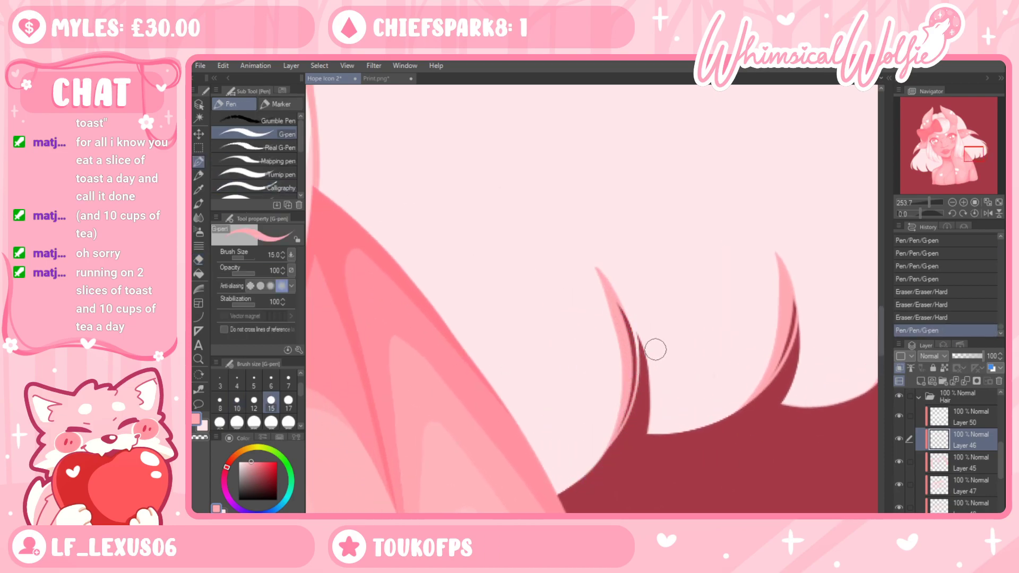
left_click_drag(639, 379, 607, 300)
left_click_drag(640, 339, 615, 297)
key("e")
left_click_drag(575, 246, 611, 238)
Draw a long pink stroke from the upper outer split of the back hair below the ear and thin it with the Hard eraser
left_click(199, 358)
left_click_drag(672, 393, 675, 432)
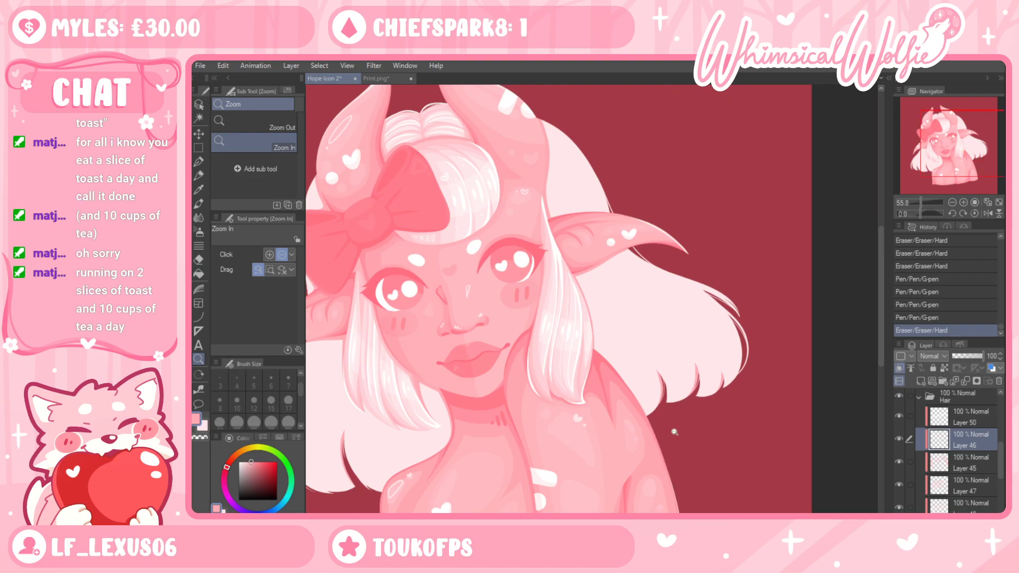
left_click_drag(735, 390, 674, 419)
left_click_drag(836, 290, 764, 148)
key("r")
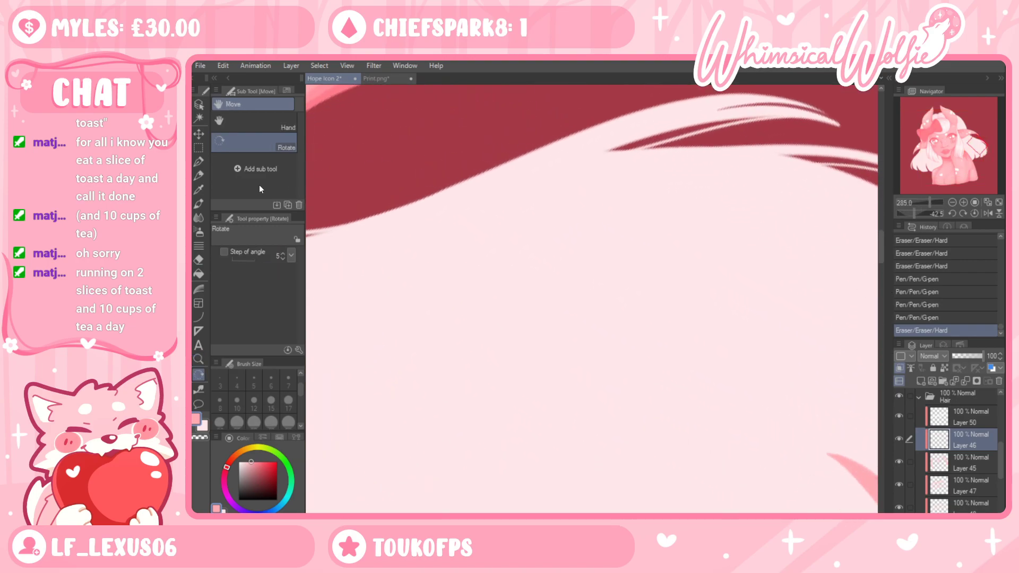
key("p")
left_click_drag(484, 201, 626, 150)
left_click_drag(482, 200, 645, 135)
left_click_drag(516, 185, 667, 153)
key("ctrl+z")
left_click_drag(488, 196, 774, 117)
key("e")
left_click_drag(466, 209, 663, 149)
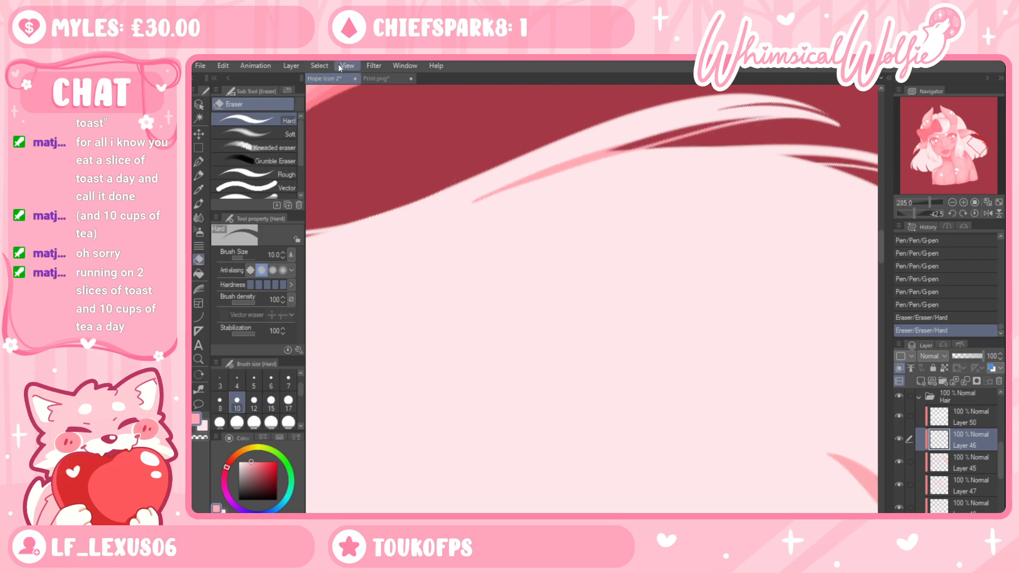
Reset the canvas rotation and sample the pink shading of the hair between the horns as the secondary color
left_click(447, 159)
left_click(199, 359)
left_click_drag(671, 280, 589, 287)
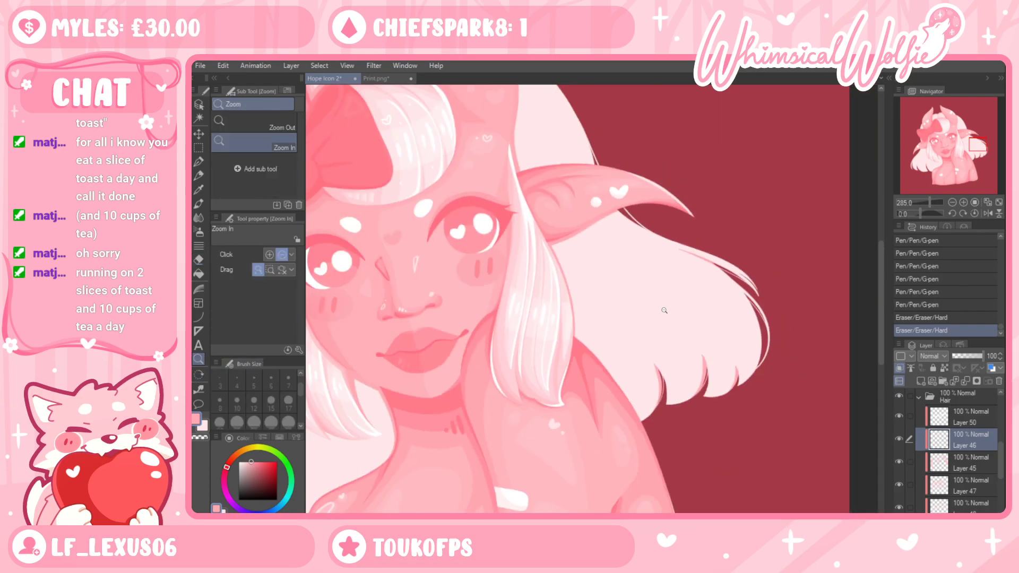
left_click_drag(748, 313, 677, 368)
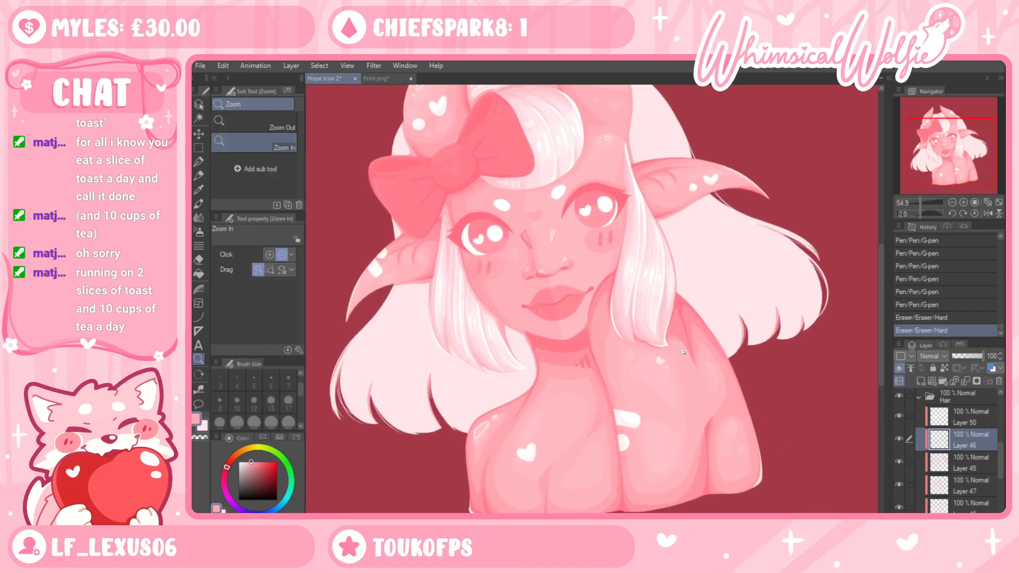
left_click_drag(537, 421, 477, 422)
left_click_drag(547, 311, 598, 310)
left_click_drag(496, 164, 552, 166)
left_click(202, 425)
left_click(199, 190)
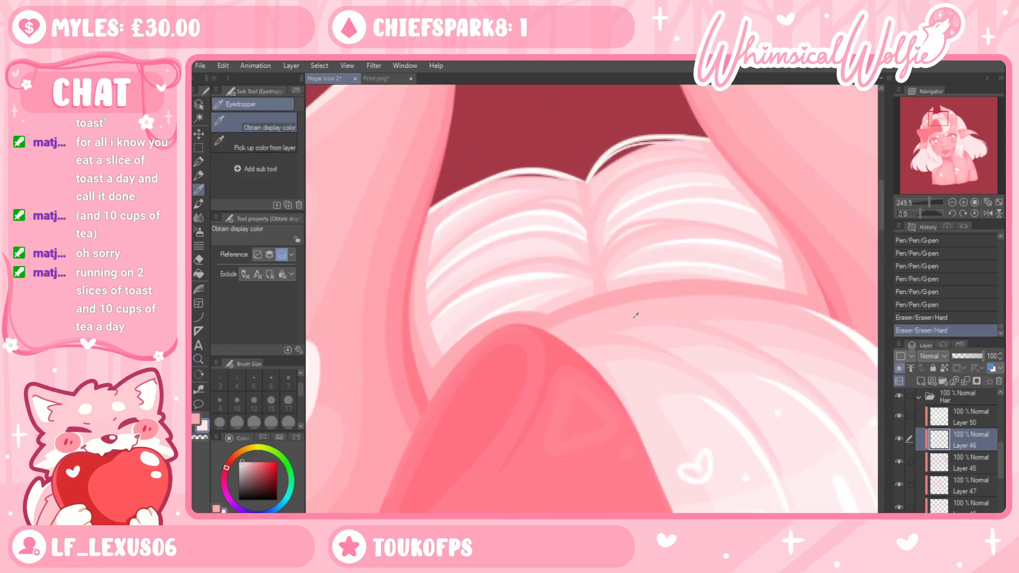
Lock Layer 46's transparent pixels and repaint its edge lines around the bow in the lighter pink with the G-pen at size 50
left_click(198, 359)
left_click_drag(588, 268, 531, 268)
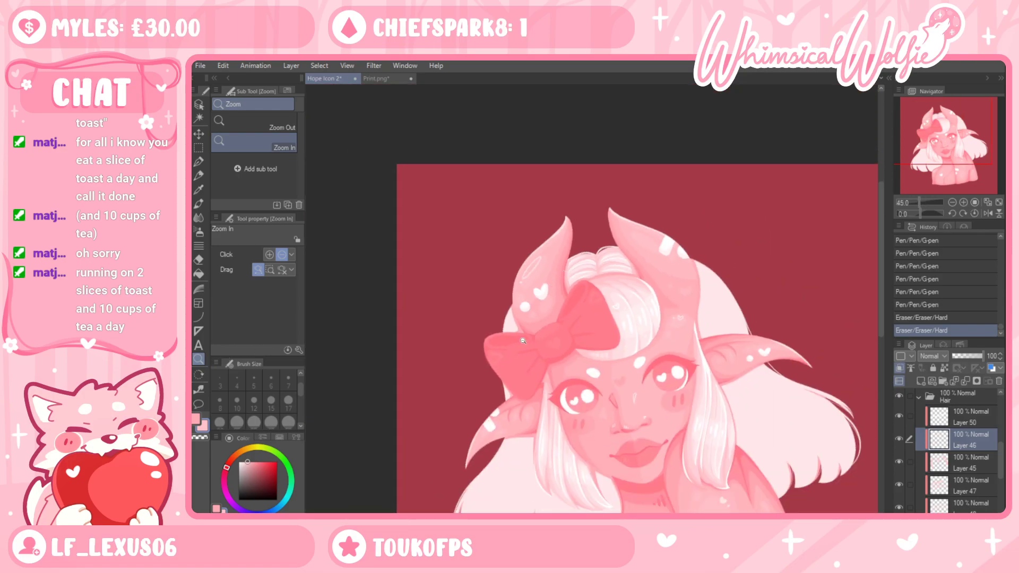
left_click_drag(523, 340, 573, 342)
left_click(943, 367)
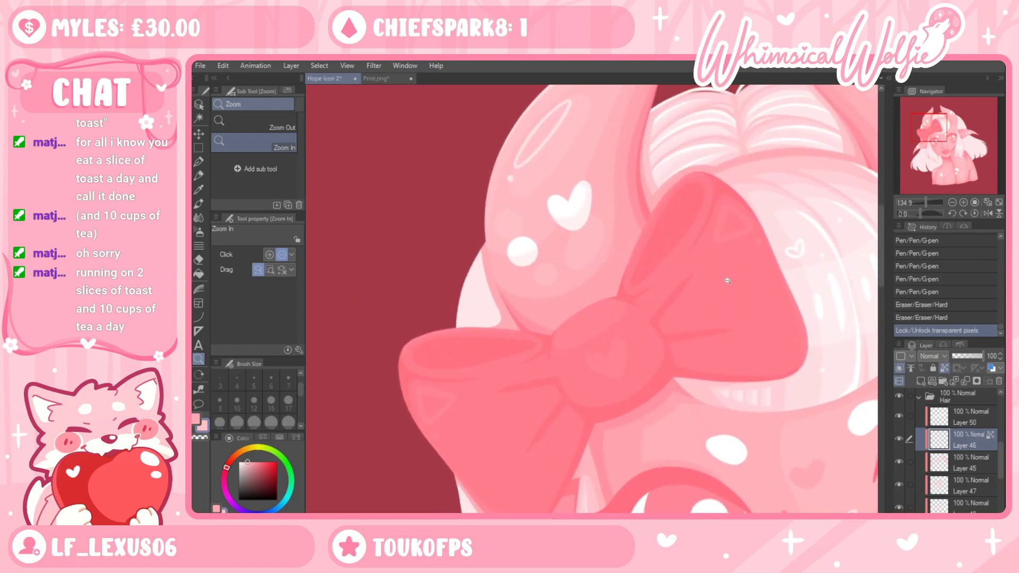
left_click(202, 162)
left_click(495, 311)
mouse_move(619, 479)
left_mouse_down()
mouse_move(568, 315)
mouse_move(568, 224)
left_mouse_up()
left_click_drag(441, 318, 444, 288)
left_click_drag(539, 230, 550, 170)
key("ctrl+z")
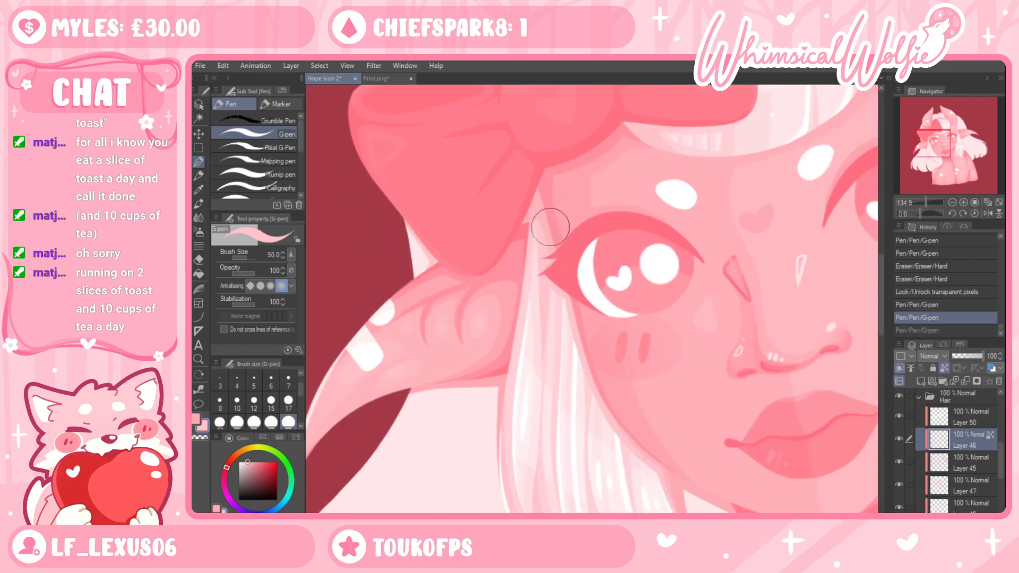
Sample a darker pink beside the bow as the main color and repaint the line where the hair lock meets the bow
left_click(196, 418)
left_click(199, 189)
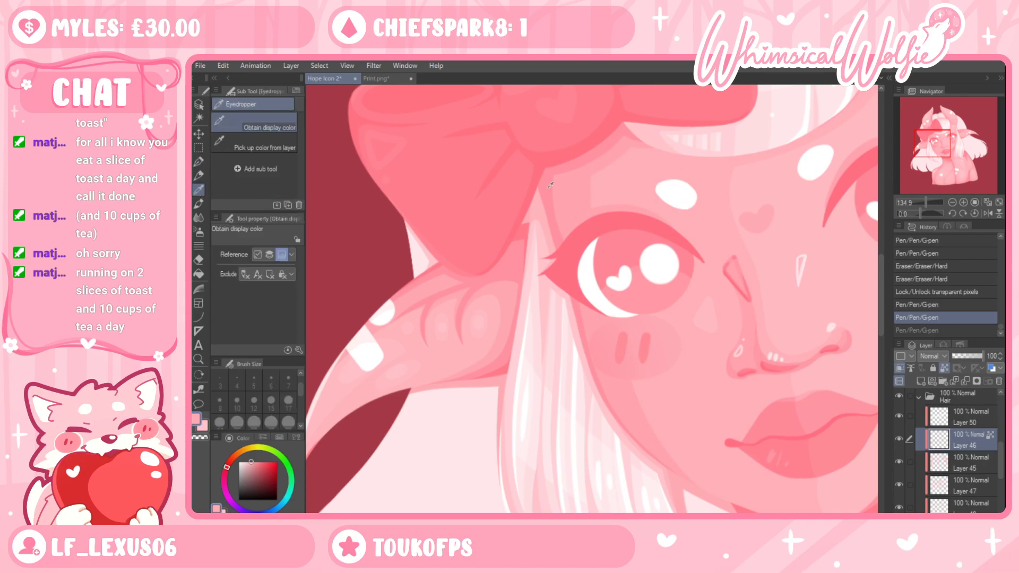
left_click(202, 162)
left_click_drag(541, 189, 524, 296)
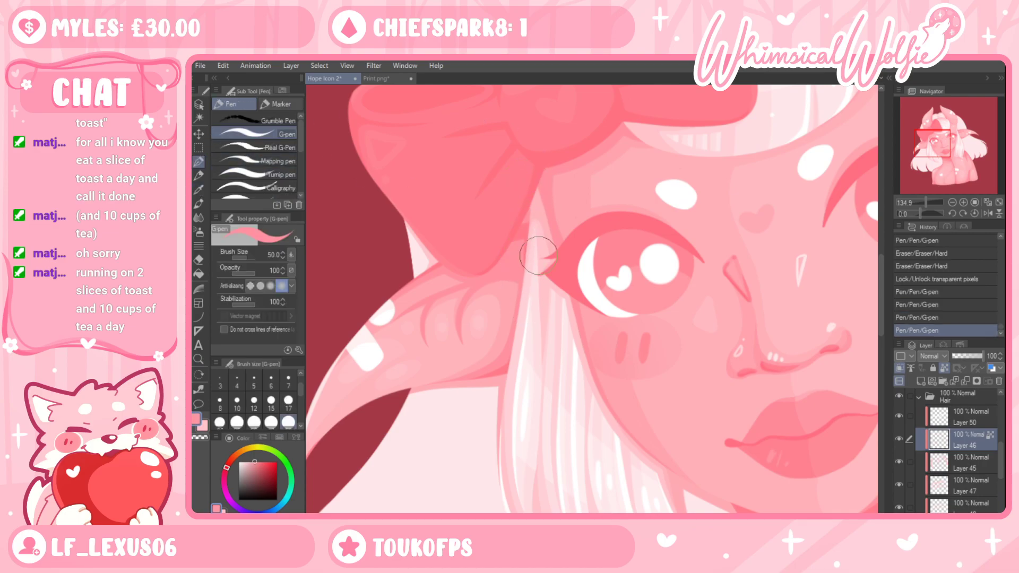
Sample the bow's darker pink and repaint the upper end of the hair lock's edge line just beneath the bow with the G-pen
left_click(198, 359)
left_click_drag(658, 340, 579, 336)
left_click_drag(521, 155, 572, 151)
left_click(198, 189)
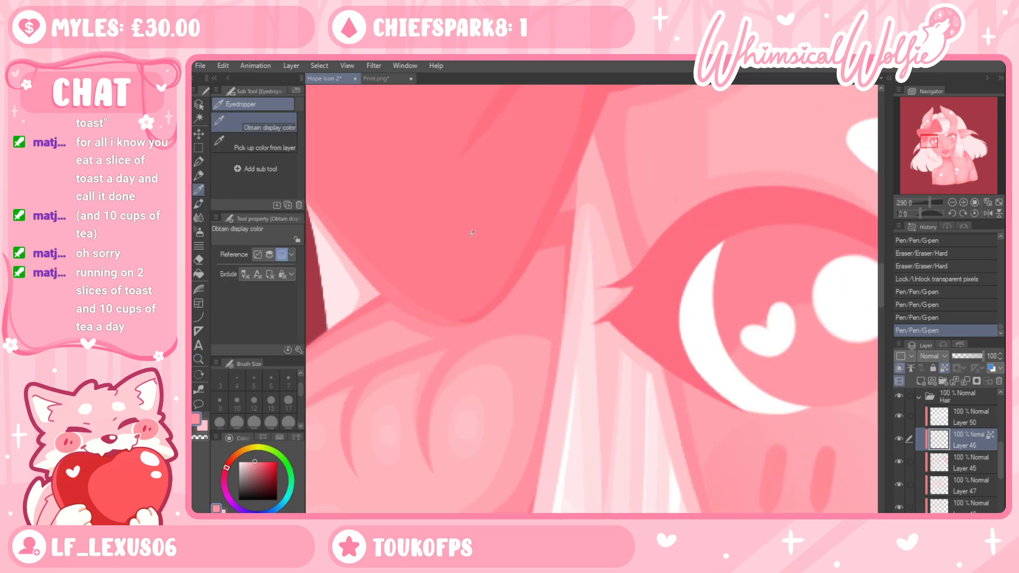
key("p")
left_click_drag(562, 260, 591, 173)
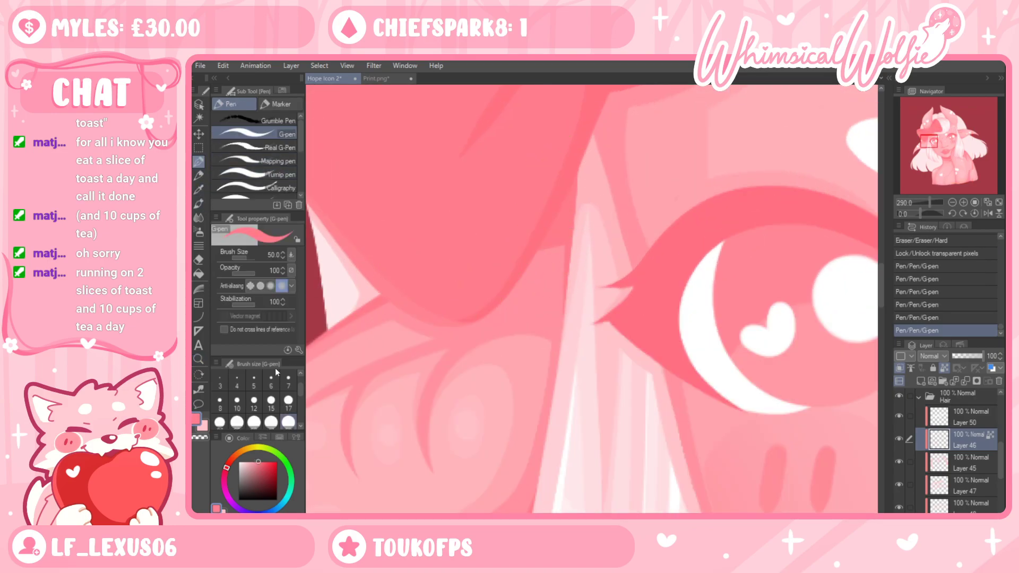
Try recoloring Layer 46's lines around the front hair lock and back hair with a sampled lighter pink, using the G-pen at size 50
left_click(199, 358)
scroll(529, 408, "down", 6)
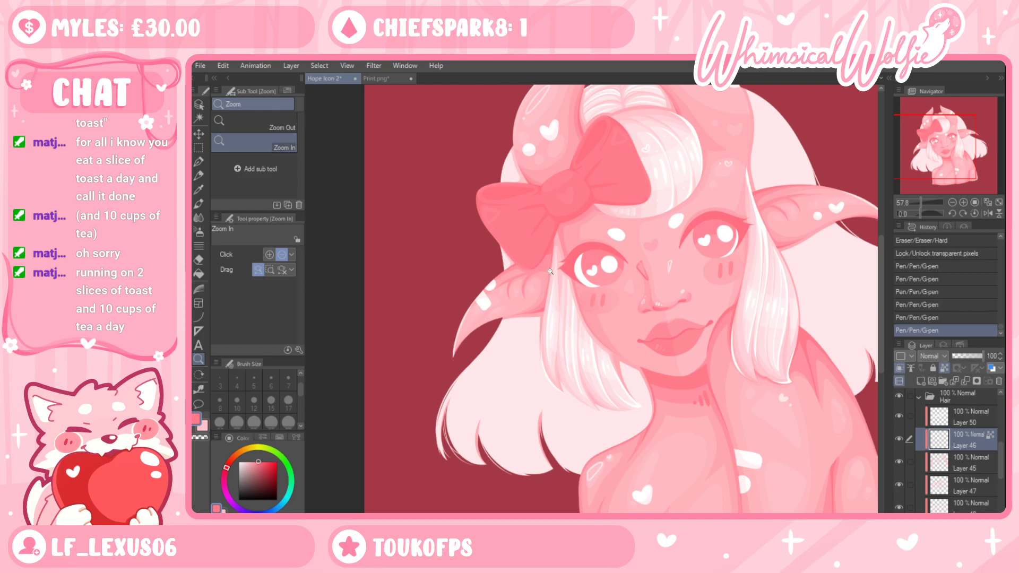
scroll(549, 271, "up", 4)
left_click(199, 191)
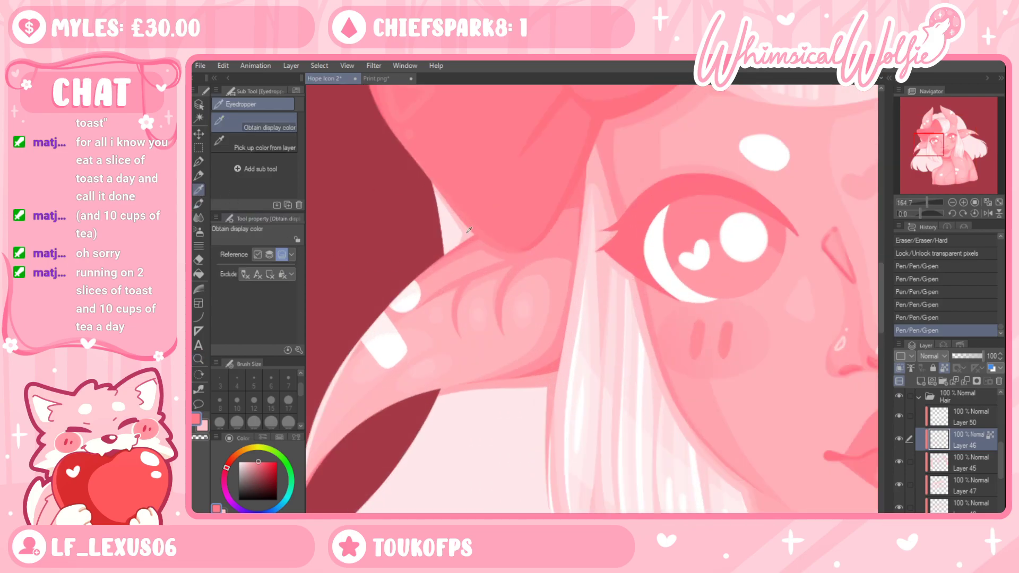
left_click_drag(561, 406, 577, 332)
left_click(198, 163)
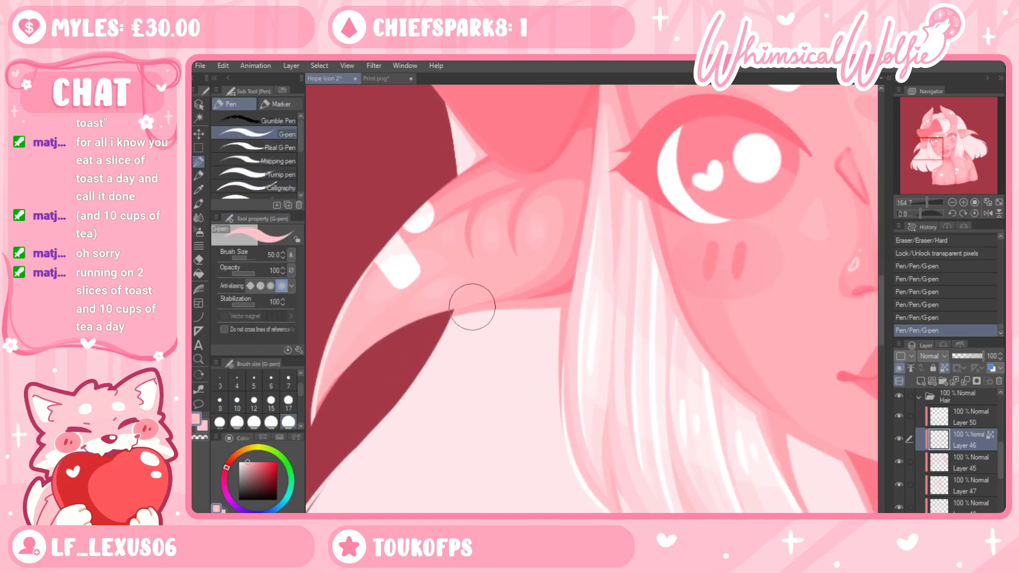
left_click_drag(577, 339, 575, 421)
left_click_drag(771, 471, 675, 309)
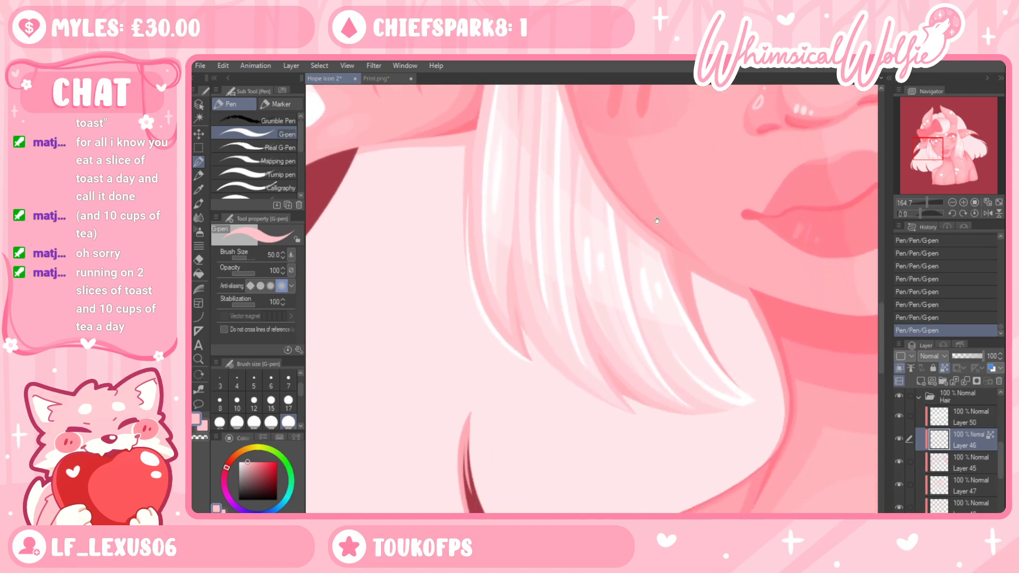
left_click_drag(680, 249, 713, 366)
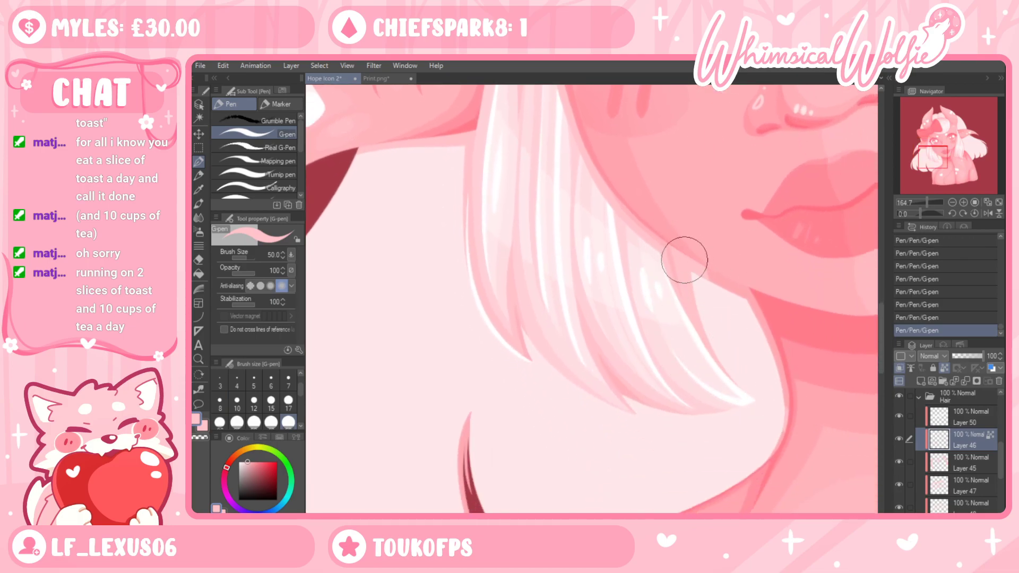
left_click_drag(773, 396, 816, 318)
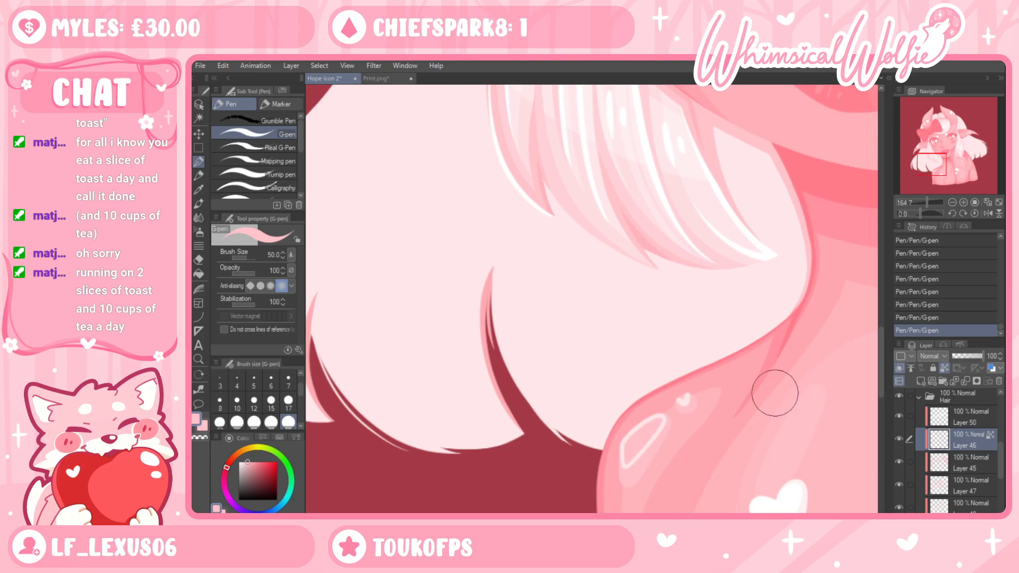
left_click_drag(496, 427, 600, 464)
mouse_move(432, 457)
left_mouse_down()
mouse_move(418, 416)
mouse_move(419, 331)
mouse_move(527, 322)
left_mouse_up()
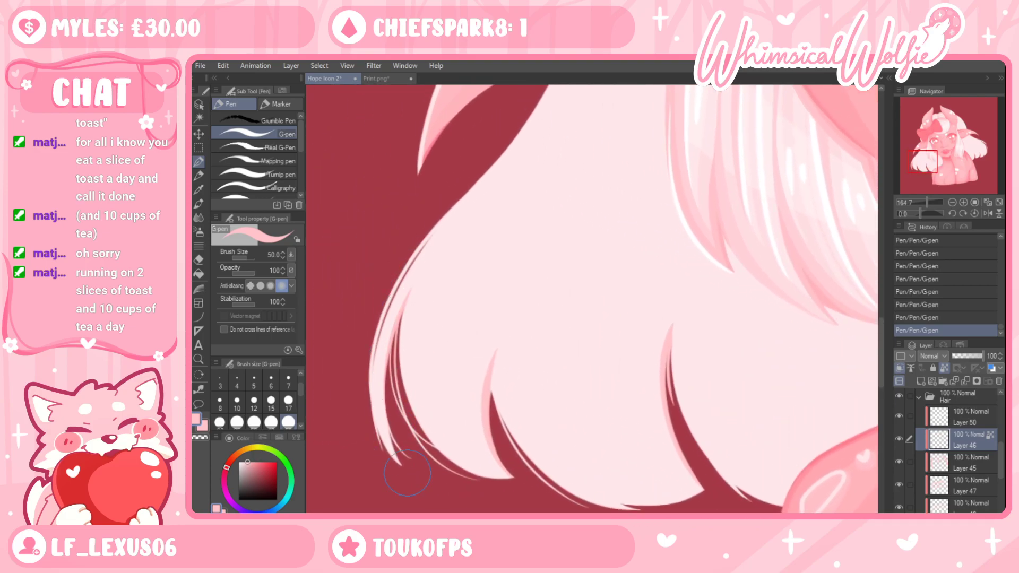
Undo the last three G-pen strokes and check the whole icon
left_click(198, 359)
left_click_drag(492, 354, 548, 409)
left_click(548, 409)
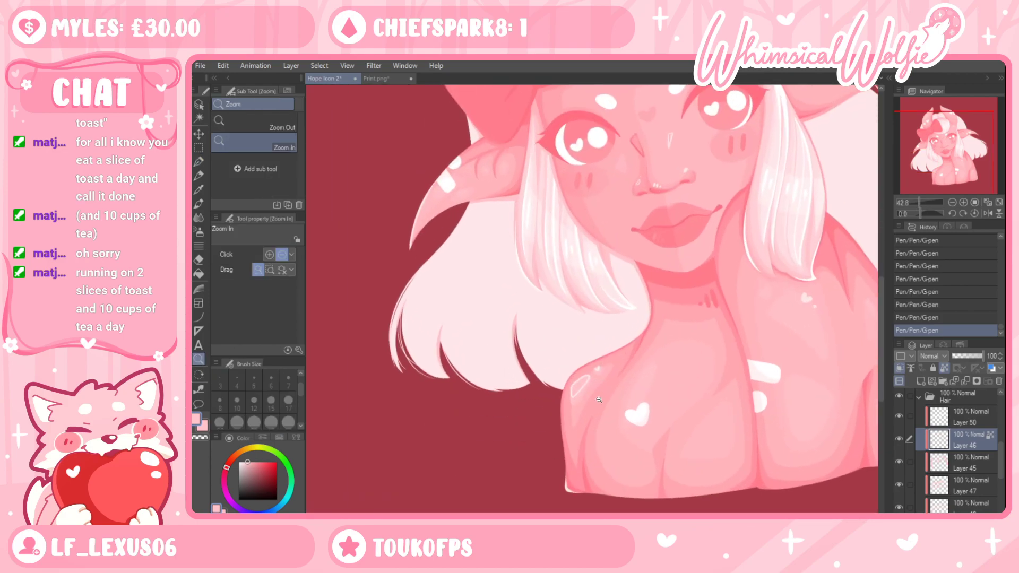
key("ctrl+z")
key("ctrl+z")
key("ctrl+z")
left_click(590, 398, "alt")
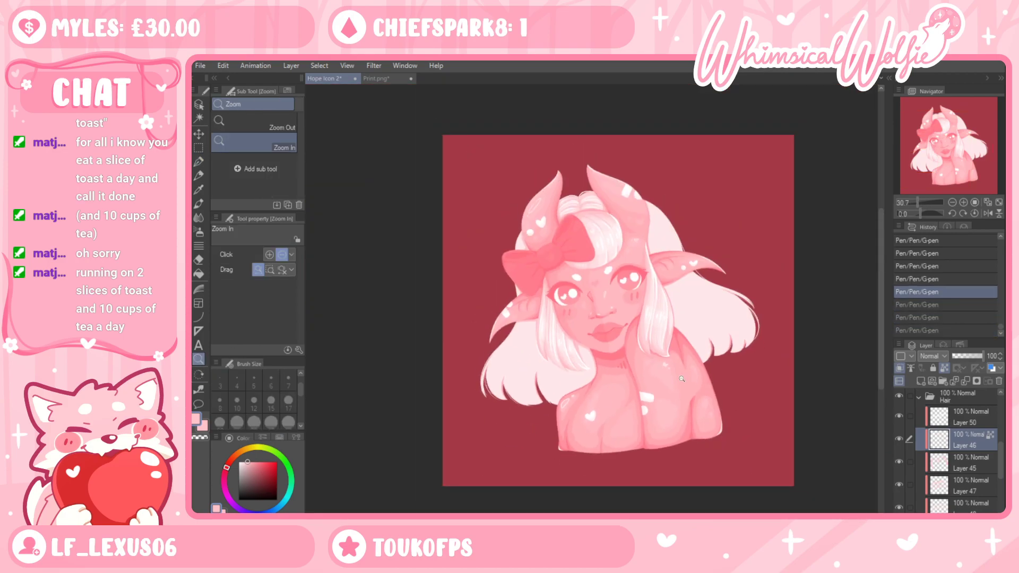
left_click(692, 381)
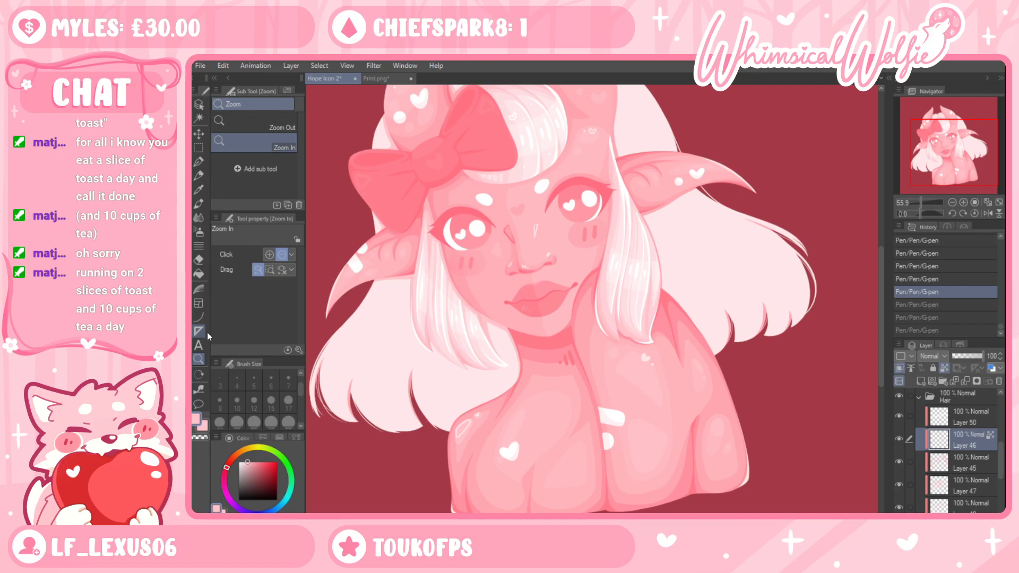
scroll(682, 457, "down", 3)
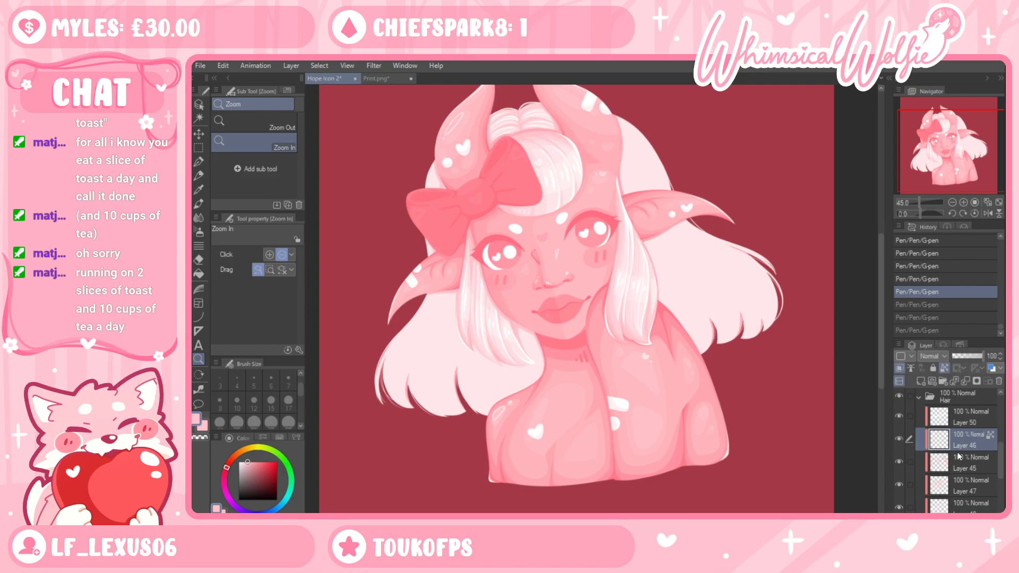
Make Layer 45 active and sample the pink shading of the hair between the horns
left_click(935, 460)
left_click_drag(511, 130, 594, 131)
key("i")
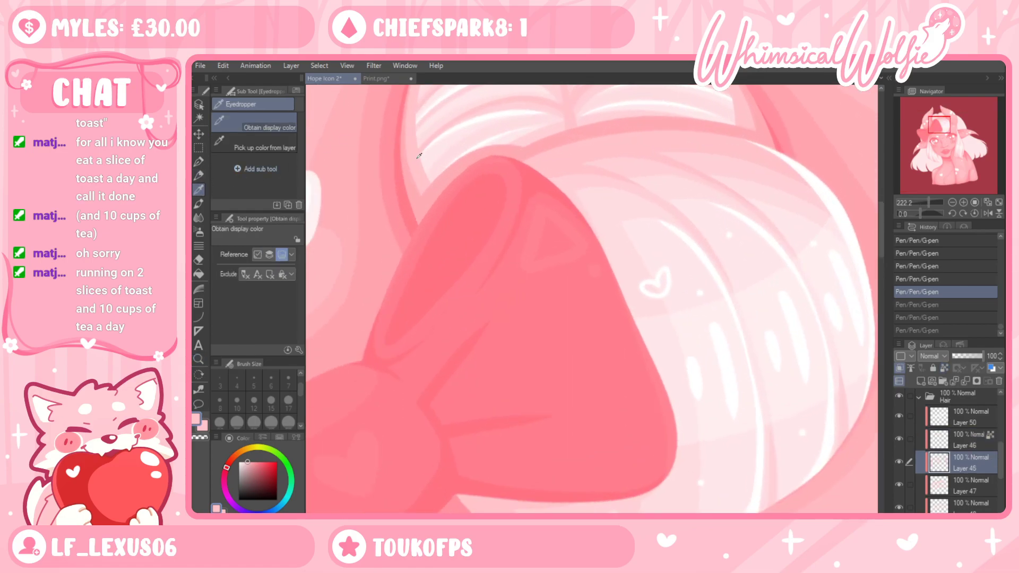
left_click(201, 162)
left_click(201, 361)
left_click_drag(564, 234, 519, 287)
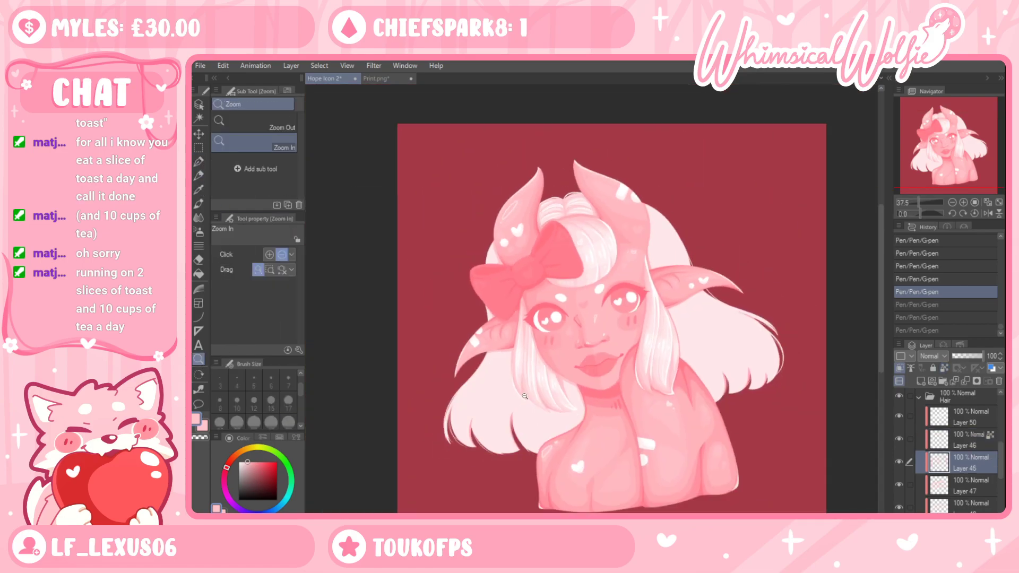
left_click_drag(560, 379, 619, 432)
scroll(619, 432, "up", 3)
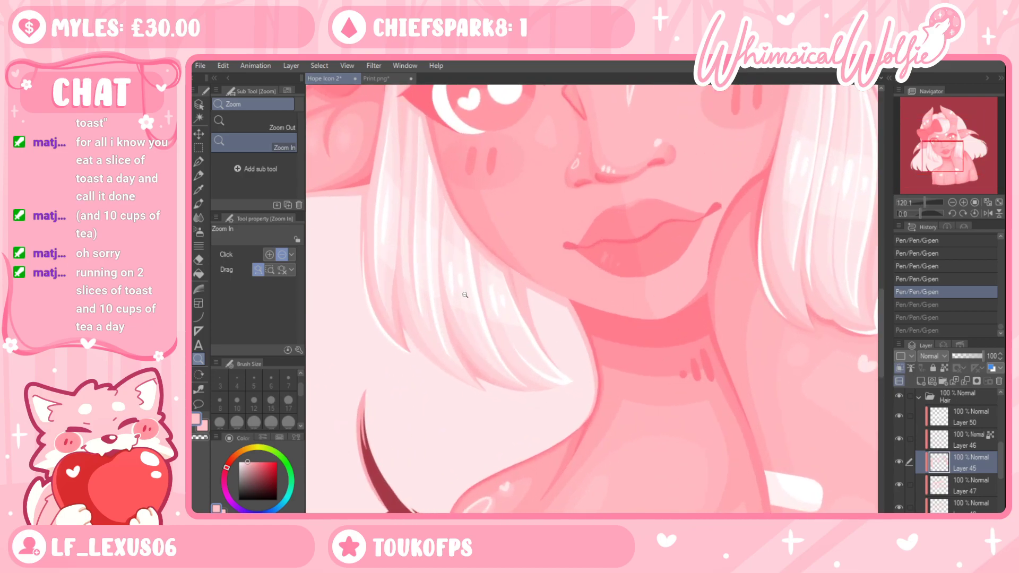
Try shading the back hair between the front hair lock's tip and the neck with the G-pen at size 50
left_click(199, 163)
left_click_drag(548, 308, 582, 384)
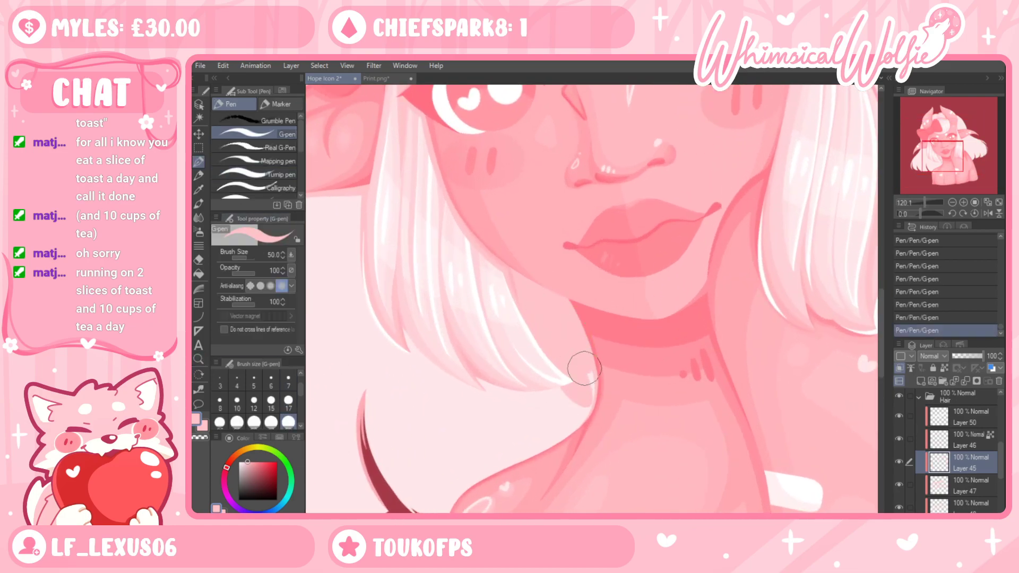
key("ctrl+z")
key("ctrl+z")
Sample a lighter pink from the hair around the horns and fringe as the shading color
left_click_drag(530, 133, 570, 472)
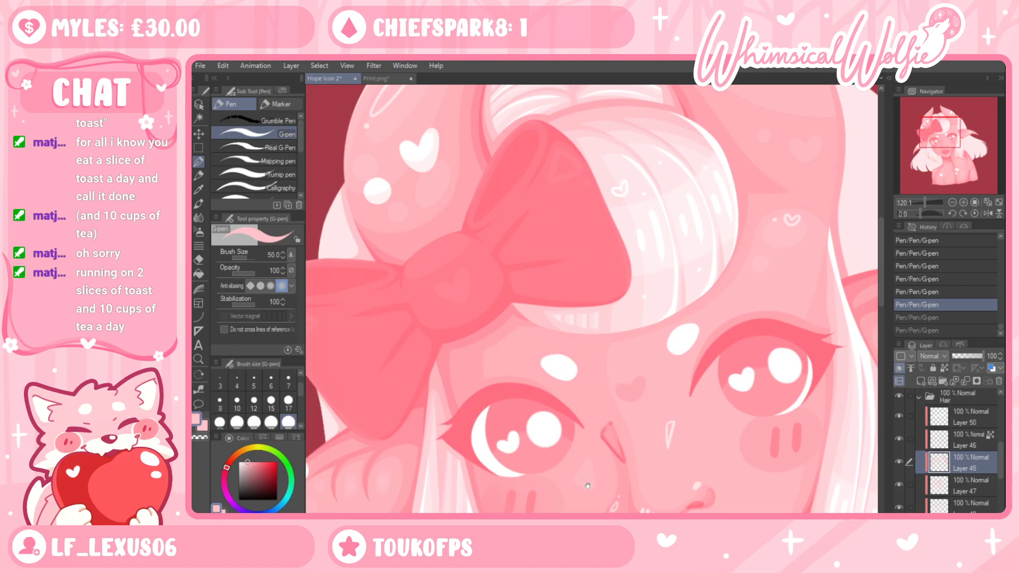
left_click(199, 189)
left_click_drag(394, 168, 390, 247)
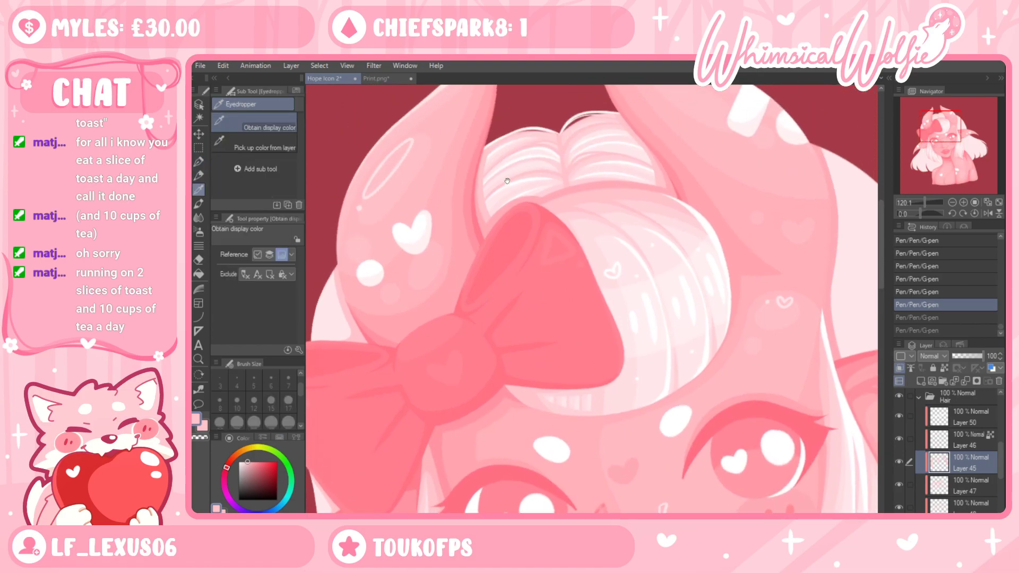
left_click_drag(507, 181, 494, 229)
left_click(199, 358)
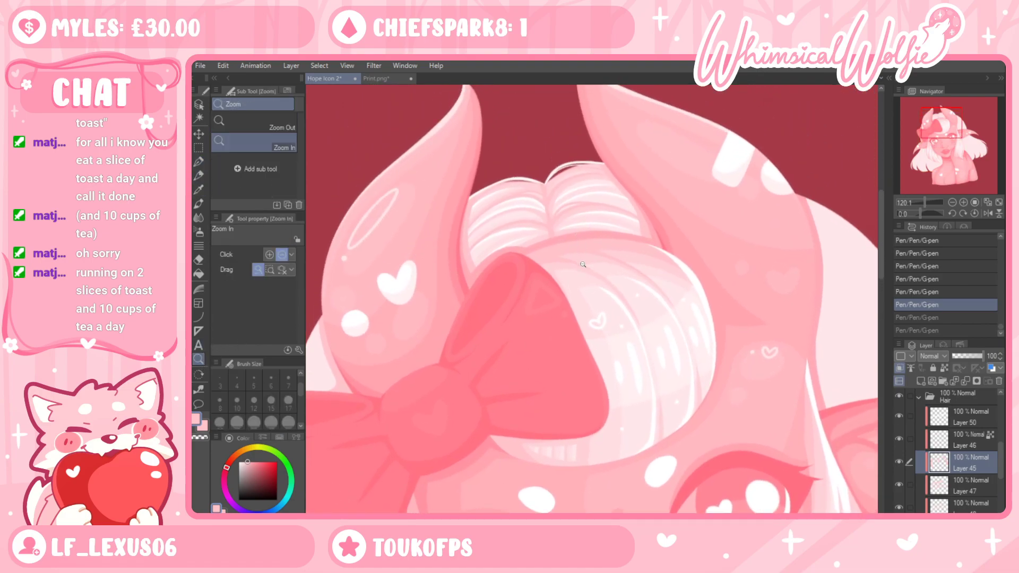
left_click_drag(595, 277, 536, 331)
left_click(198, 190)
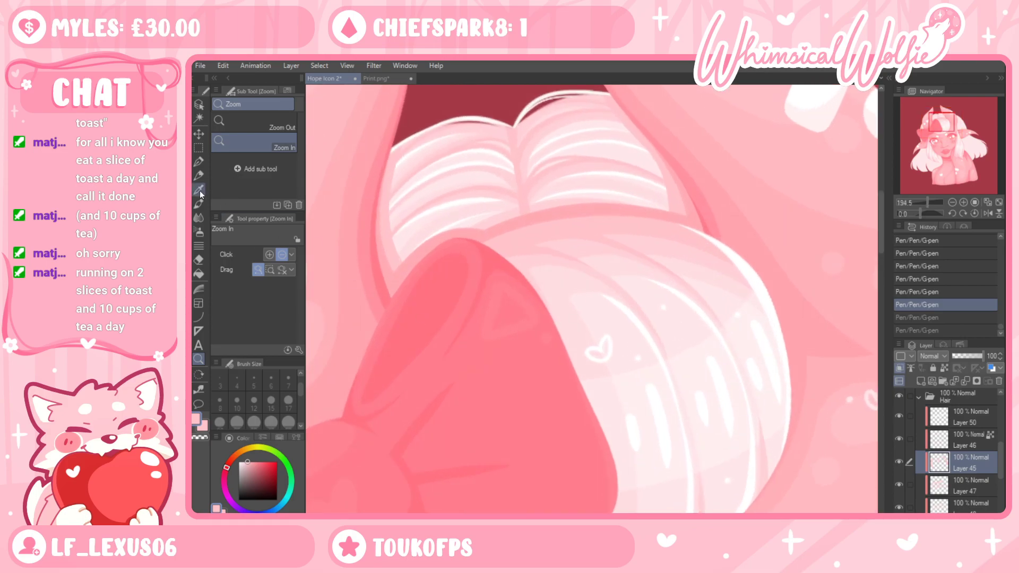
Paint a wide curved light pink shadow on the back hair beneath the front hair lock with the G-pen at size 50
left_click(199, 359)
left_click_drag(541, 210, 451, 223)
left_click_drag(542, 367, 620, 286)
key("p")
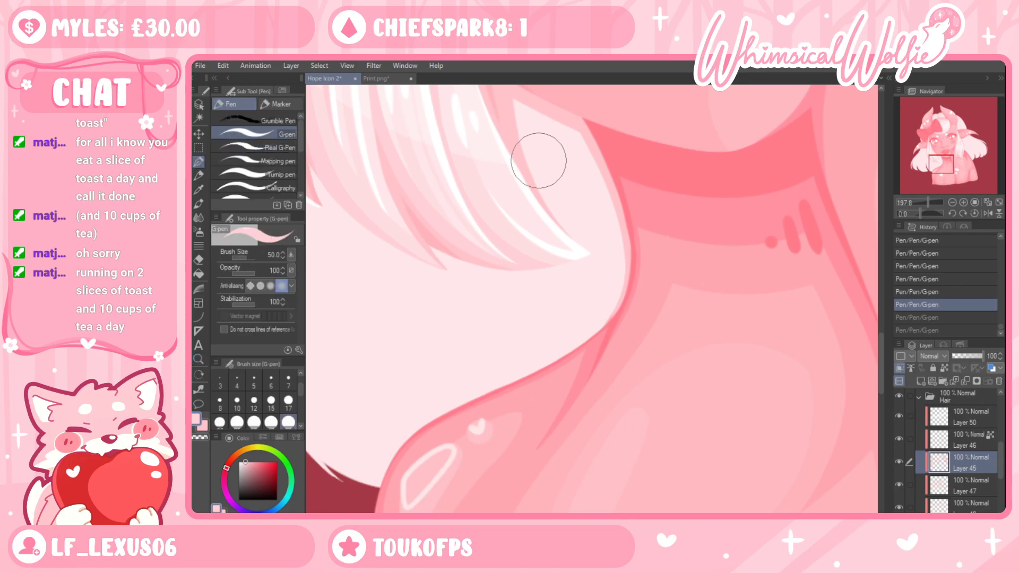
key("ctrl+y")
key("ctrl+y")
left_click_drag(580, 162, 632, 284)
mouse_move(621, 212)
left_mouse_down()
mouse_move(652, 357)
mouse_move(764, 279)
left_mouse_up()
mouse_move(473, 196)
left_mouse_down()
mouse_move(698, 372)
mouse_move(737, 363)
left_mouse_up()
left_click_drag(591, 330, 743, 337)
left_click_drag(792, 392, 797, 322)
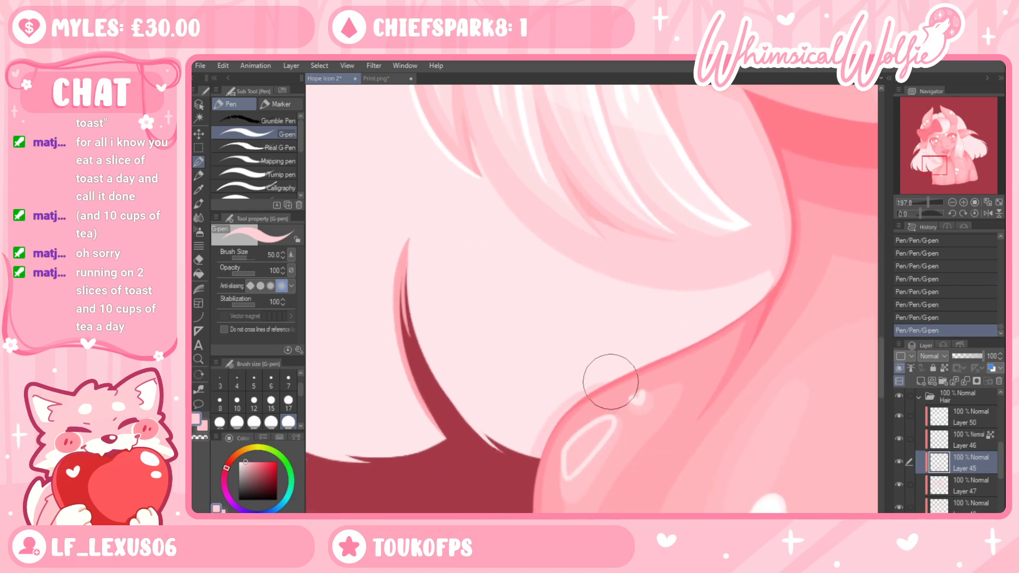
Undo the last shading strokes and repaint a light pink strip on the back hair along the shoulder's edge
key("ctrl+z")
mouse_move(713, 329)
left_mouse_down()
mouse_move(778, 263)
mouse_move(748, 311)
mouse_move(704, 324)
left_mouse_up()
key("ctrl+z")
key("ctrl+z")
mouse_move(777, 269)
left_mouse_down()
mouse_move(717, 328)
mouse_move(576, 399)
mouse_move(539, 445)
mouse_move(547, 494)
left_mouse_up()
Thin the shoulder shading strip with the Hard eraser at size 10 and refine its lower end with the G-pen at size 15
key("e")
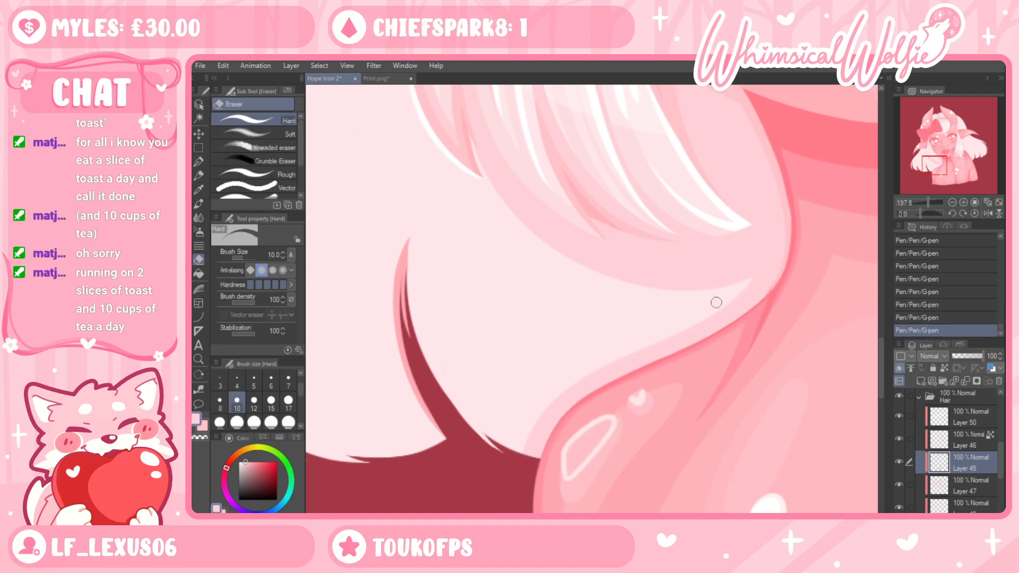
mouse_move(636, 346)
left_mouse_down()
mouse_move(572, 388)
mouse_move(537, 436)
left_mouse_up()
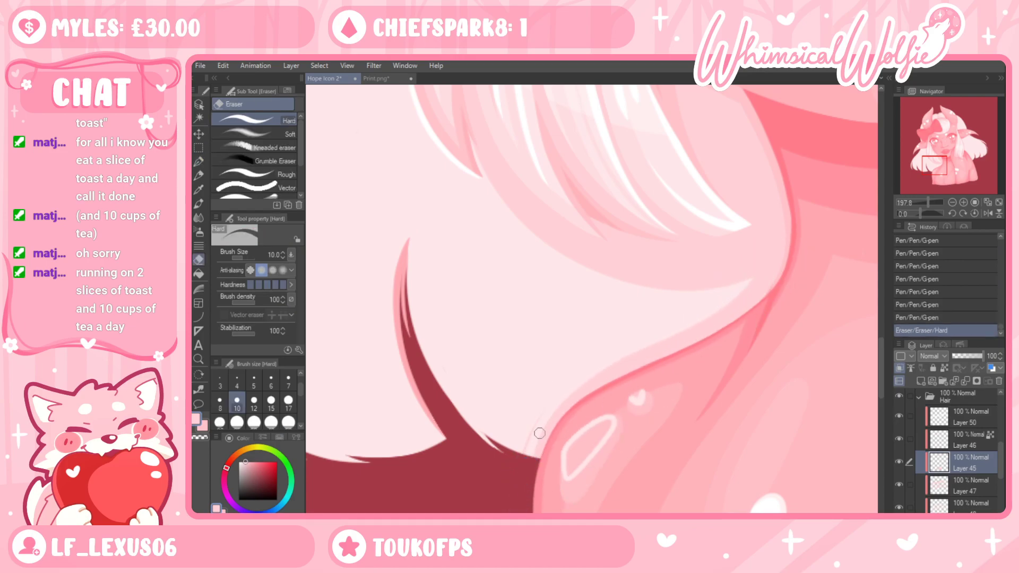
key("ctrl+z")
mouse_move(571, 381)
left_mouse_down()
mouse_move(525, 463)
mouse_move(537, 443)
left_mouse_up()
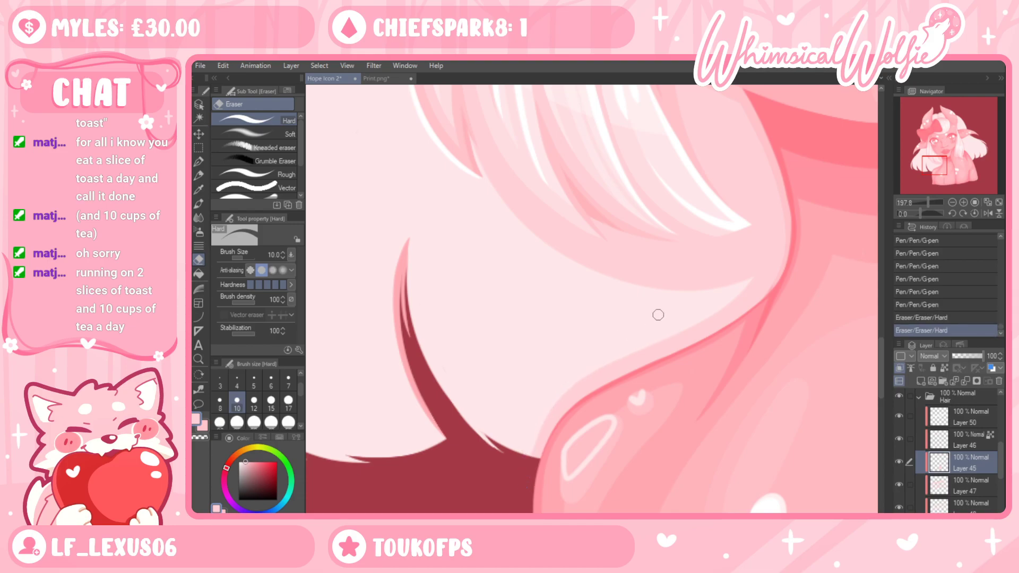
key("p")
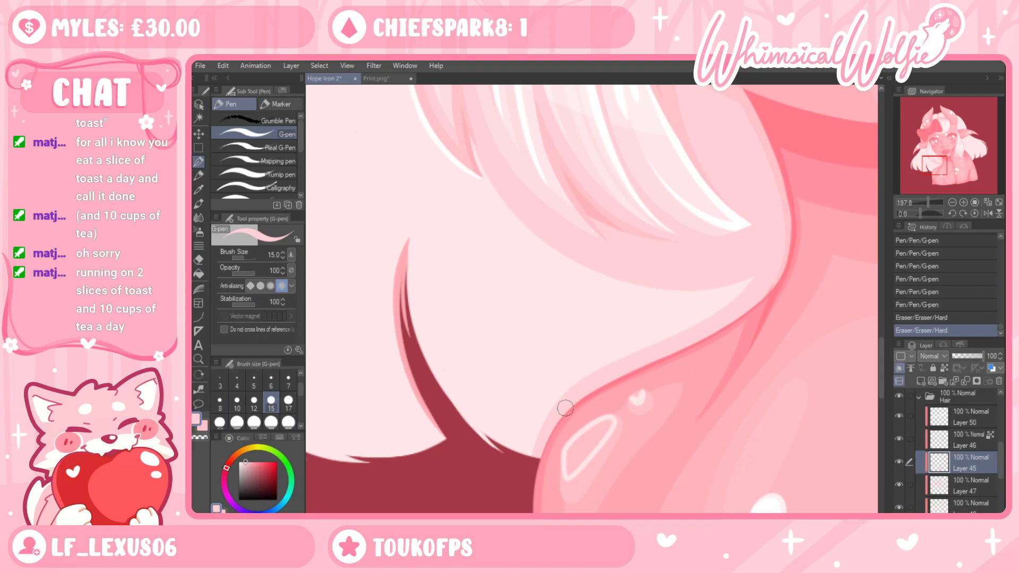
left_click_drag(565, 405, 539, 452)
Draw light pink shading strokes along the back hair's middle and outer splits with the G-pen at size 17
left_click_drag(542, 421, 682, 392)
mouse_move(393, 377)
left_mouse_down()
mouse_move(511, 372)
mouse_move(440, 345)
left_mouse_up()
left_click(288, 403)
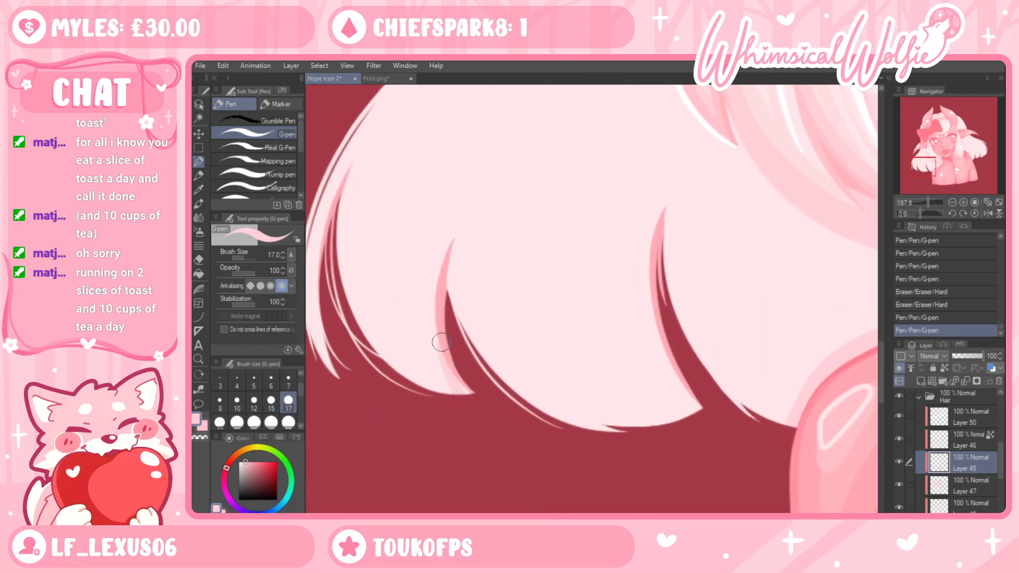
left_click_drag(464, 392, 457, 388)
mouse_move(456, 387)
left_mouse_down()
mouse_move(437, 302)
mouse_move(441, 364)
mouse_move(449, 229)
left_mouse_up()
key("ctrl+z")
key("ctrl+z")
left_click_drag(456, 395, 437, 310)
mouse_move(456, 229)
left_mouse_down()
mouse_move(490, 324)
mouse_move(449, 334)
left_mouse_up()
mouse_move(392, 436)
left_mouse_down()
mouse_move(368, 367)
mouse_move(391, 251)
left_mouse_up()
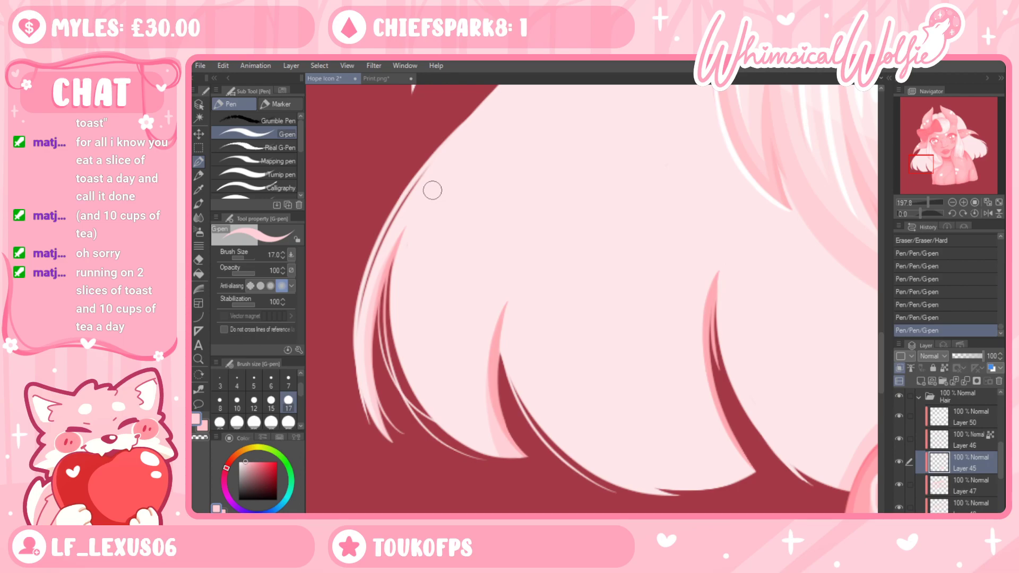
Shade the back hair under the ear and beside the front hair lock in light pink with the G-pen at size 50, redoing unsuccessful strokes
left_click_drag(605, 293, 577, 417)
left_click_drag(621, 303, 569, 453)
left_click(288, 422)
key("ctrl+z")
mouse_move(512, 255)
left_mouse_down()
mouse_move(734, 241)
mouse_move(526, 239)
mouse_move(708, 262)
left_mouse_up()
key("ctrl+z")
mouse_move(482, 248)
left_mouse_down()
mouse_move(598, 230)
mouse_move(688, 253)
left_mouse_up()
key("ctrl+z")
left_click_drag(457, 243, 586, 229)
mouse_move(642, 205)
left_mouse_down()
mouse_move(605, 172)
mouse_move(591, 134)
left_mouse_up()
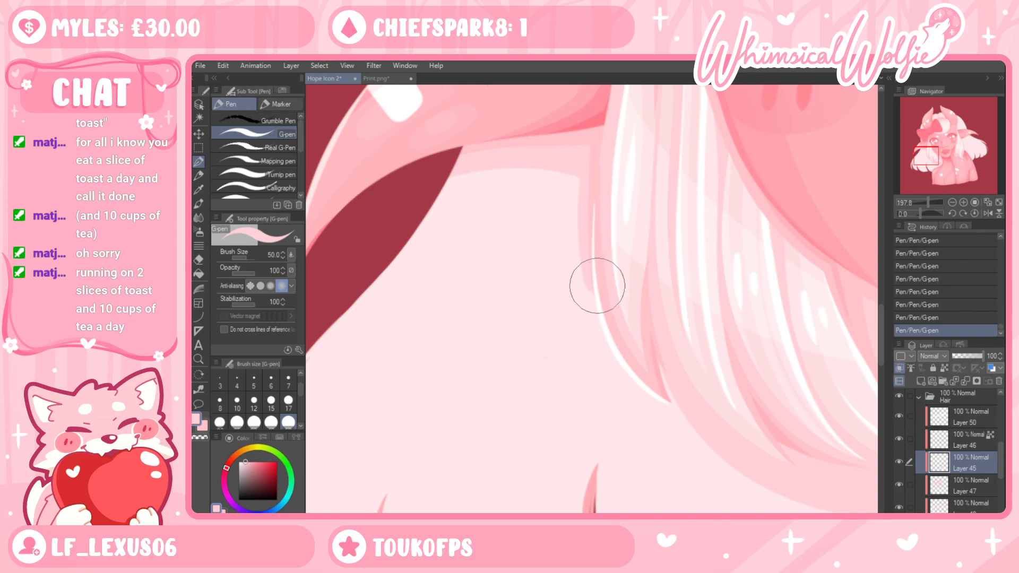
left_click_drag(704, 325, 629, 196)
left_click_drag(744, 432, 582, 465)
Make Layer 46 active, sample a slightly darker pink for its lines, and unlock its transparent pixels
left_click(899, 438)
left_click(899, 438)
left_click(955, 439)
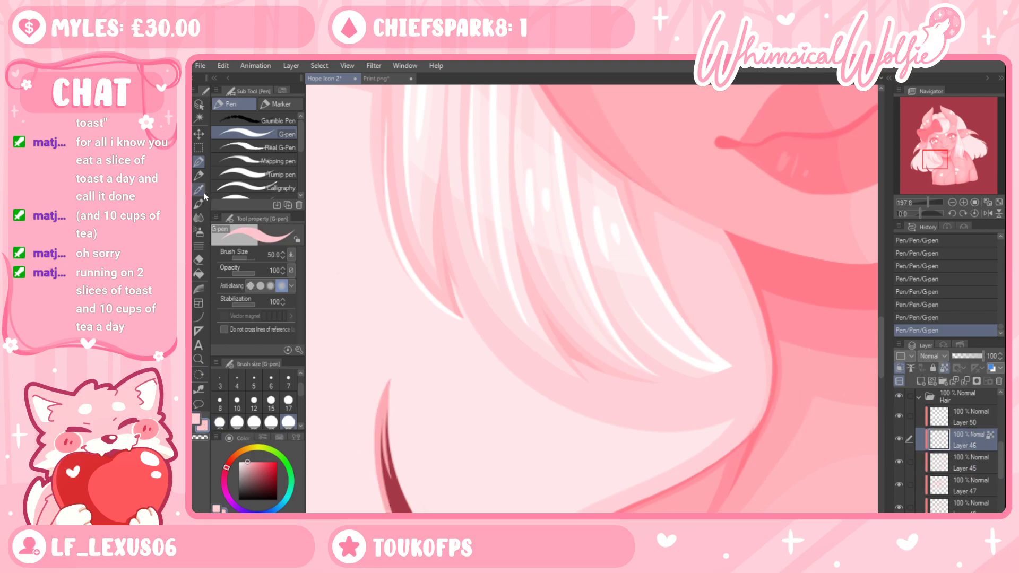
key("i")
key("p")
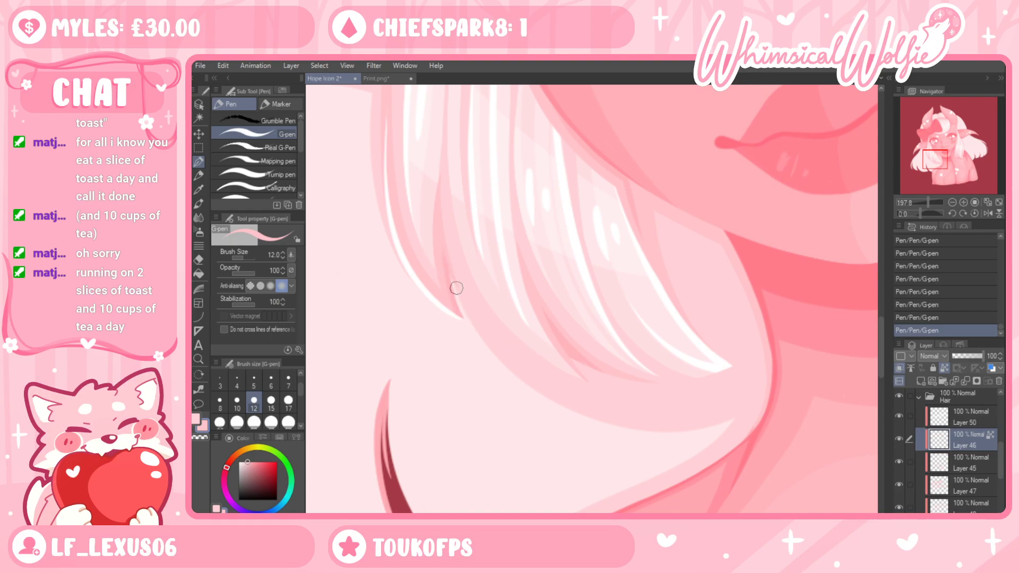
left_click(945, 369)
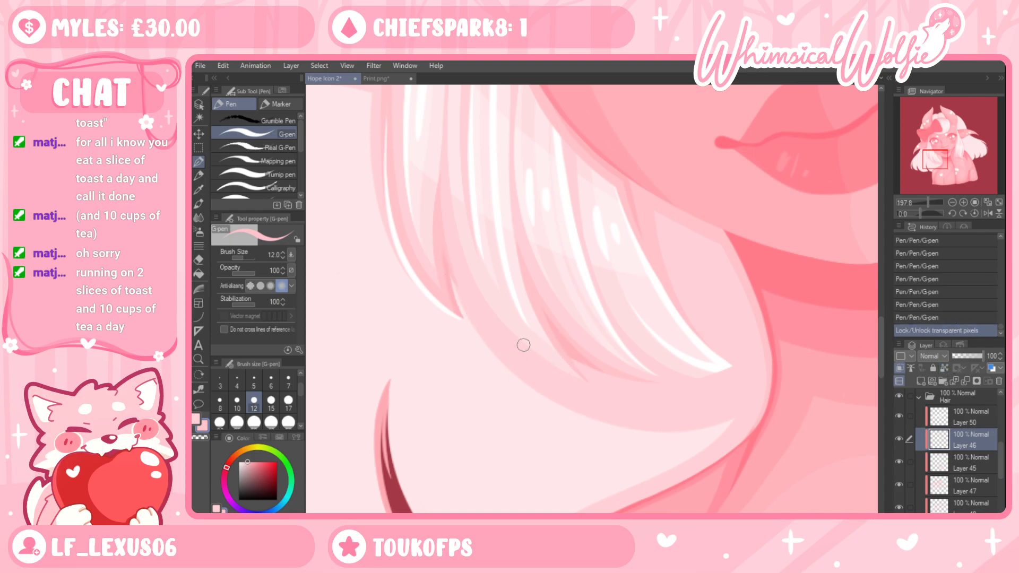
Redraw the pink edge line along the underside of the front hair lock's tips with the G-pen at size 12
key("ctrl+z")
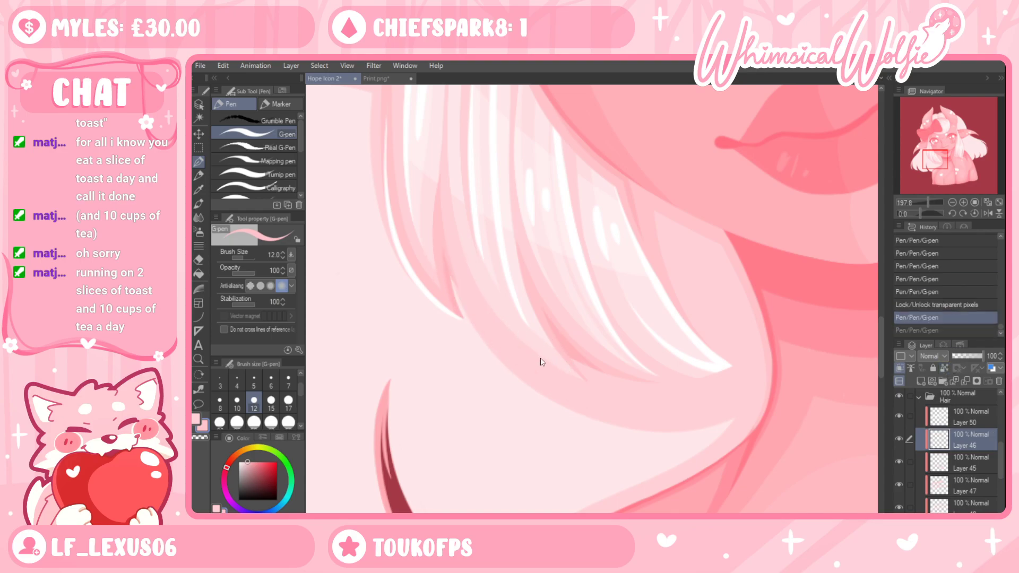
left_click_drag(500, 339, 456, 283)
mouse_move(498, 332)
left_mouse_down()
mouse_move(451, 244)
mouse_move(471, 314)
mouse_move(559, 369)
left_mouse_up()
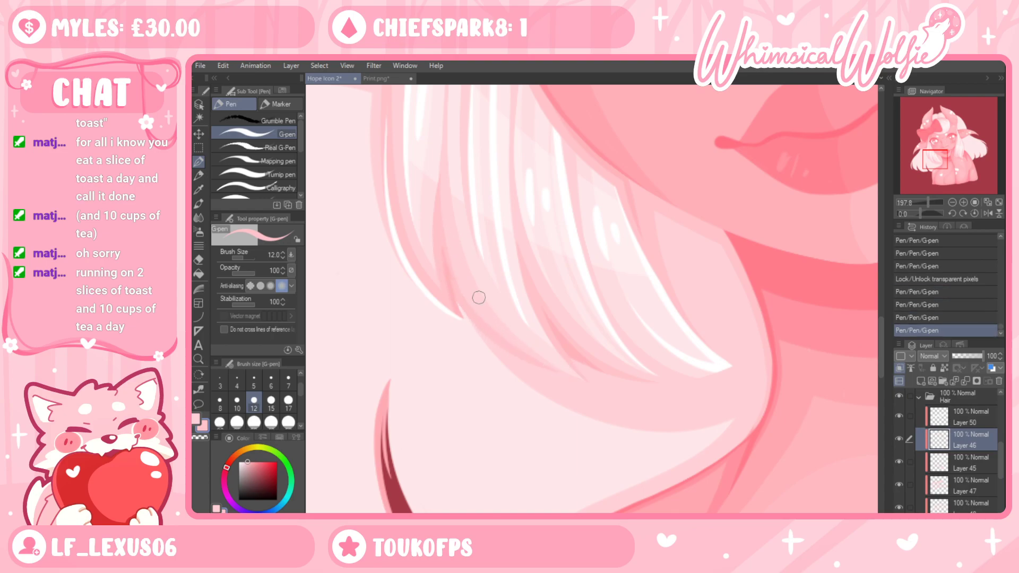
Try to draw pink lines beside the front hair lock's tips and its outer edge with the G-pen at size 12
left_click_drag(644, 369, 723, 379)
key("ctrl+z")
key("ctrl+z")
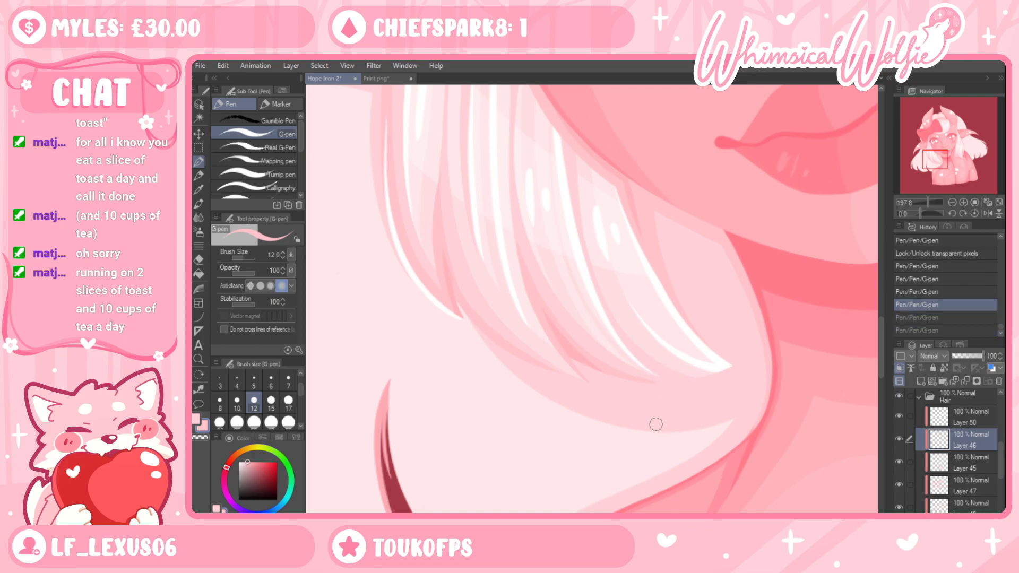
left_click(199, 359)
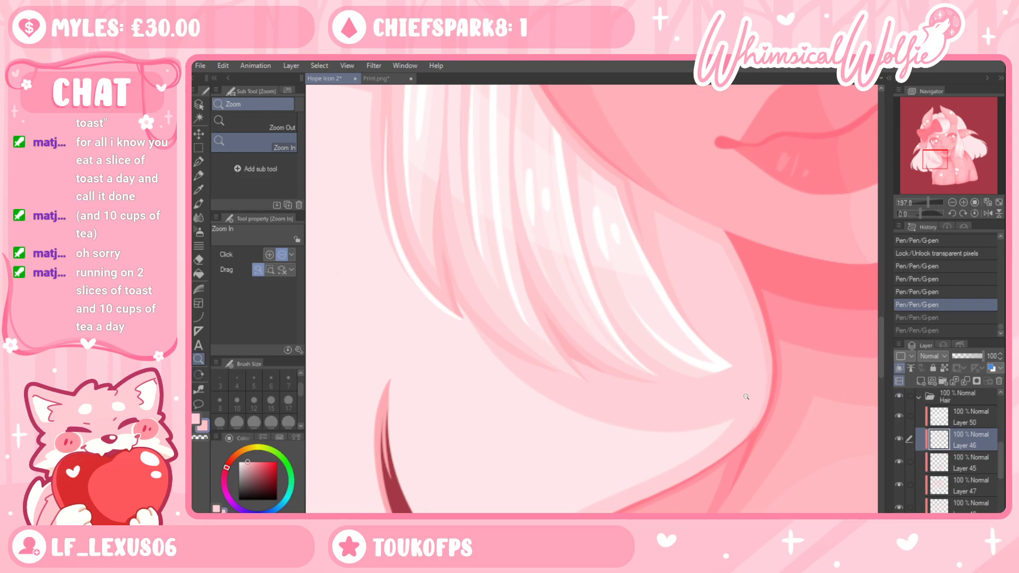
left_click(198, 162)
mouse_move(680, 203)
left_mouse_down()
mouse_move(687, 278)
mouse_move(716, 333)
left_mouse_up()
key("ctrl+z")
key("ctrl+y")
key("ctrl+z")
key("ctrl+y")
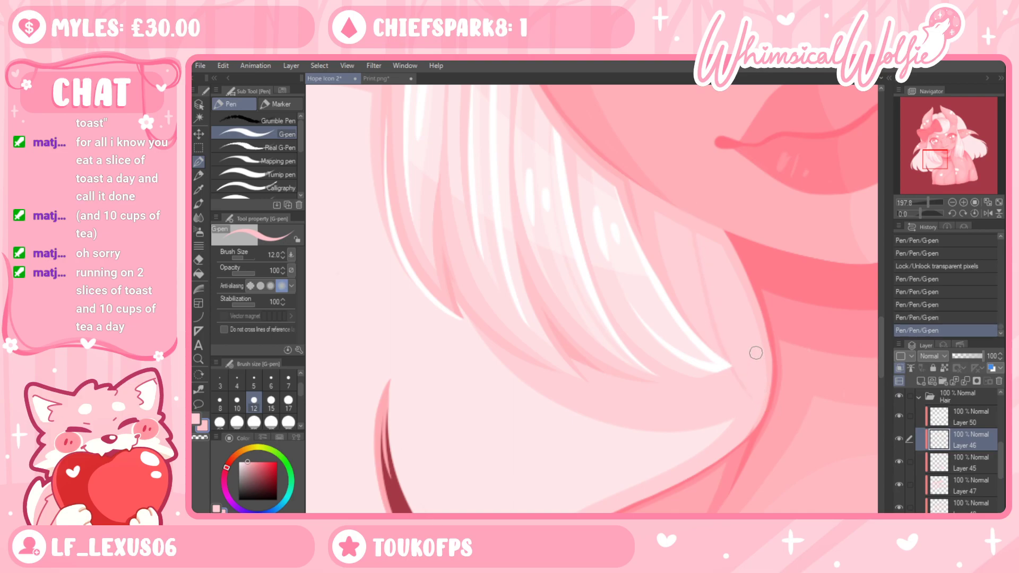
key("ctrl+z")
Try to draw pink strokes on the hair between the horn and the bow on Layer 46
left_click(198, 358)
left_click_drag(614, 371, 557, 402)
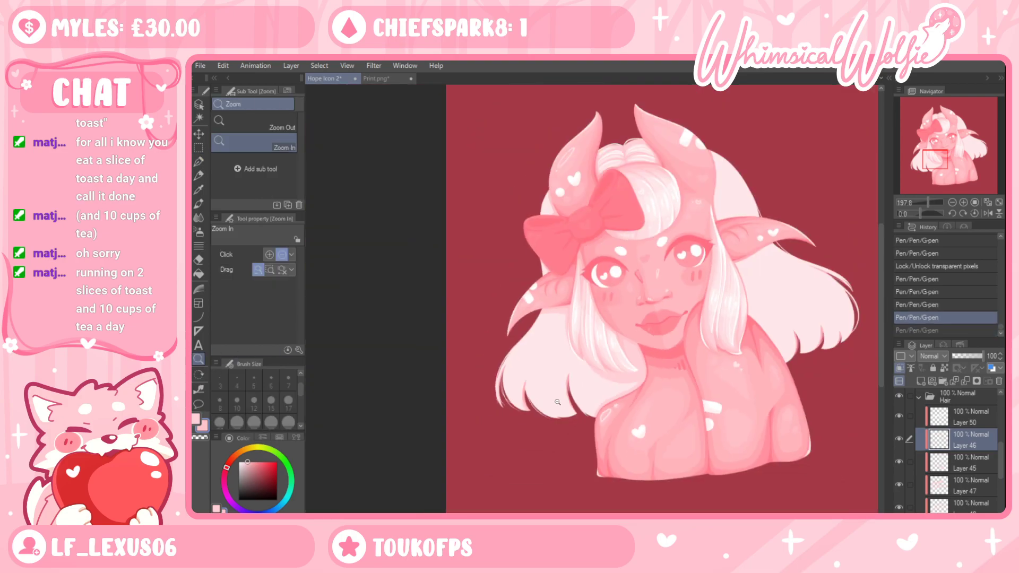
left_click(621, 411)
left_click_drag(613, 419, 551, 419)
left_click_drag(681, 400, 703, 399)
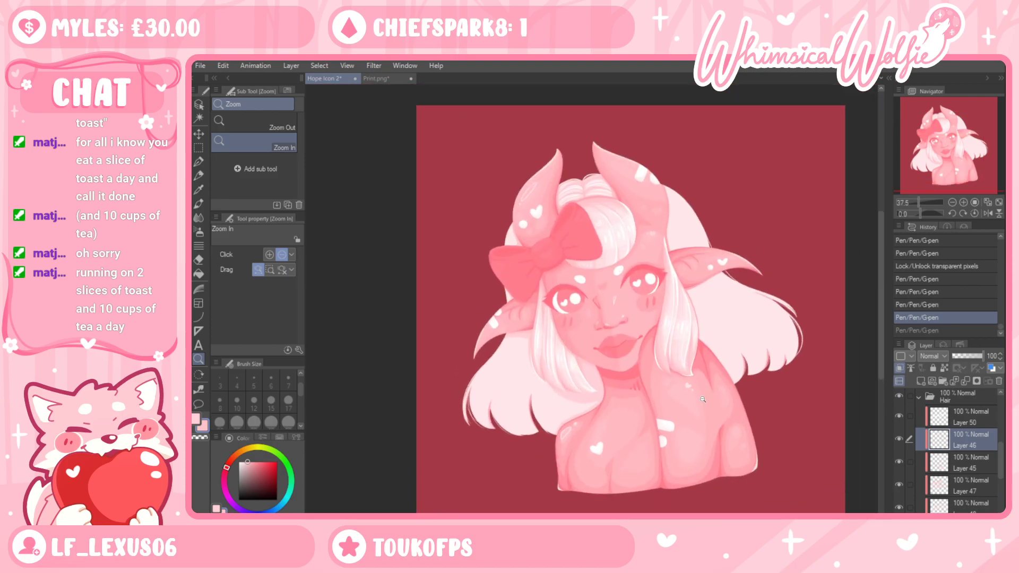
left_click_drag(533, 238, 636, 239)
left_click(199, 161)
left_click_drag(425, 171, 452, 262)
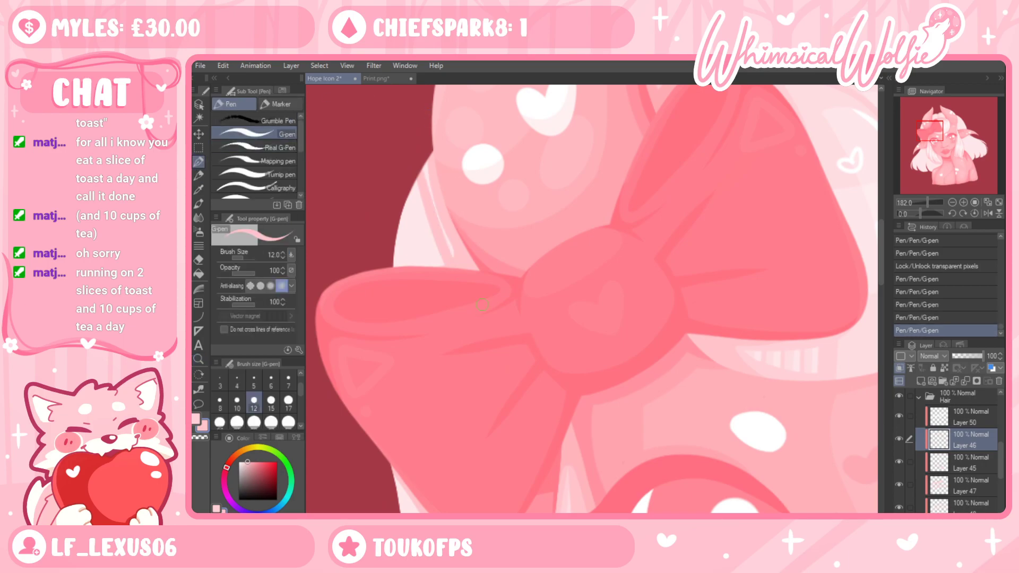
key("ctrl+z")
Make Layer 45 active and shade the hair between the horn and the bow with the G-pen at size 12
left_click(950, 467)
key("ctrl+y")
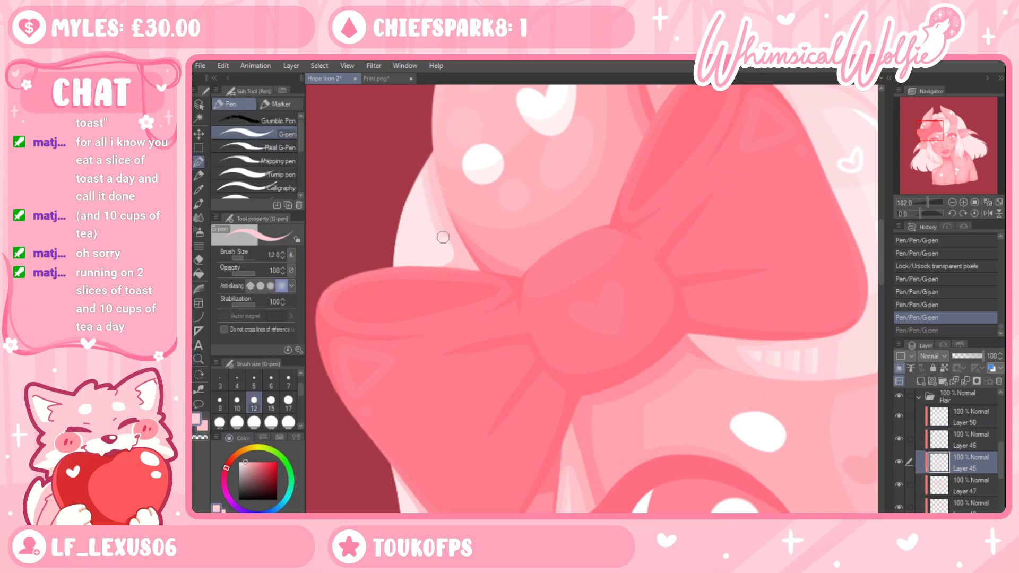
left_click(271, 422)
key("ctrl+z")
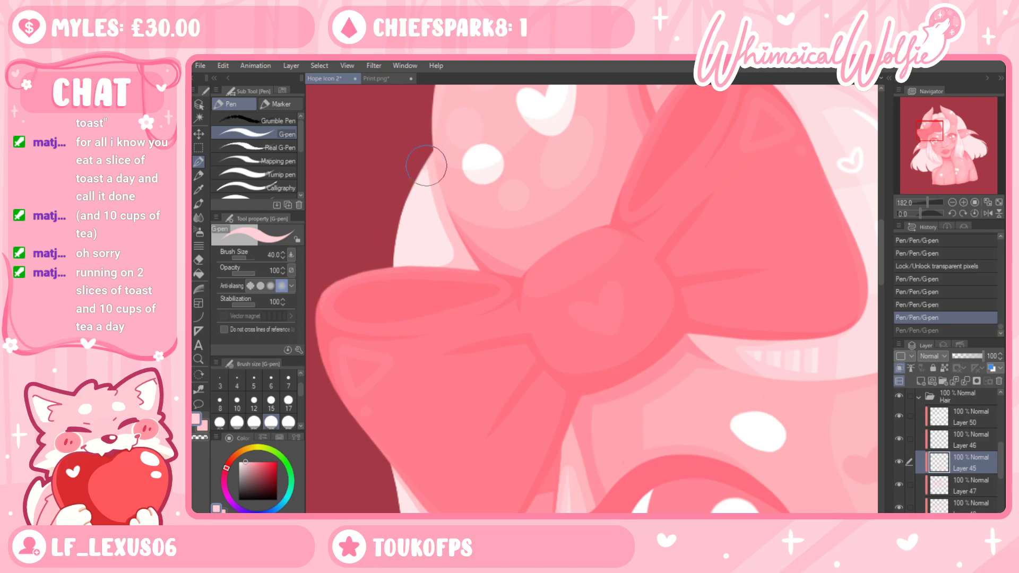
key("ctrl+y")
left_click(253, 400)
mouse_move(433, 233)
left_mouse_down()
mouse_move(445, 264)
mouse_move(420, 271)
left_mouse_up()
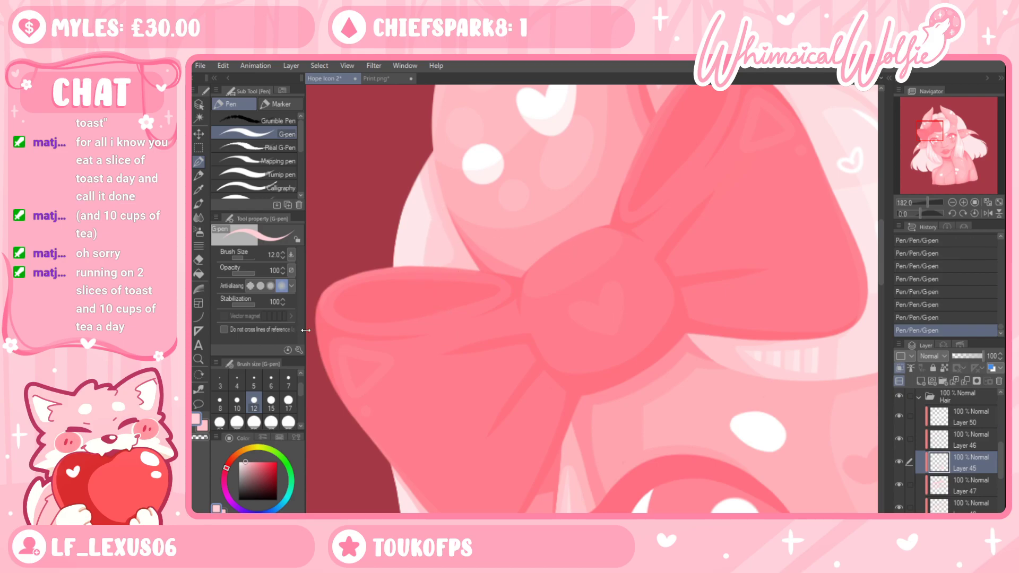
Add light pink shading beside the back hair split nearest the shoulder with the G-pen at size 15, redoing unsuccessful strokes
scroll(451, 334, "down", 3)
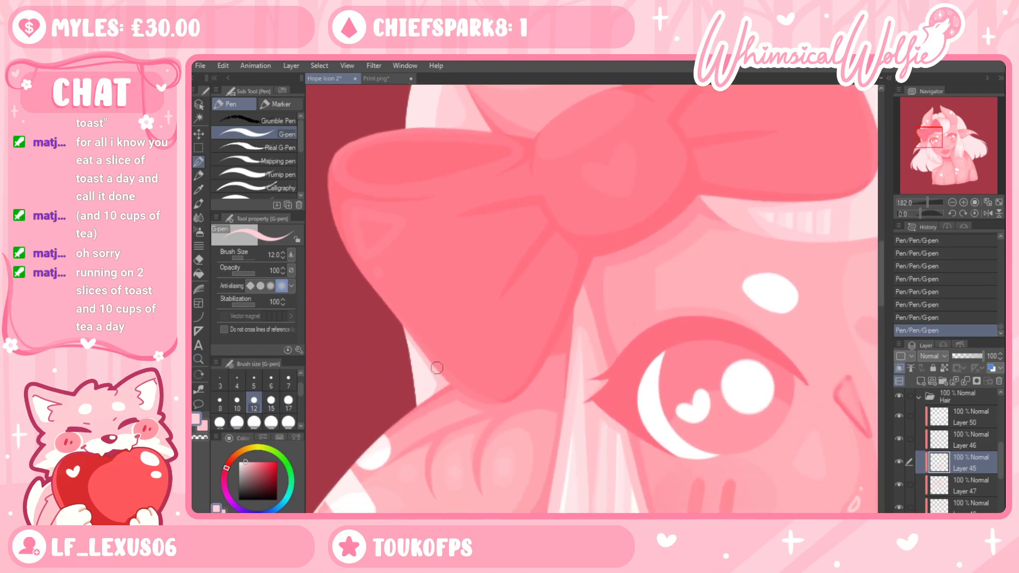
left_click_drag(433, 412, 426, 160)
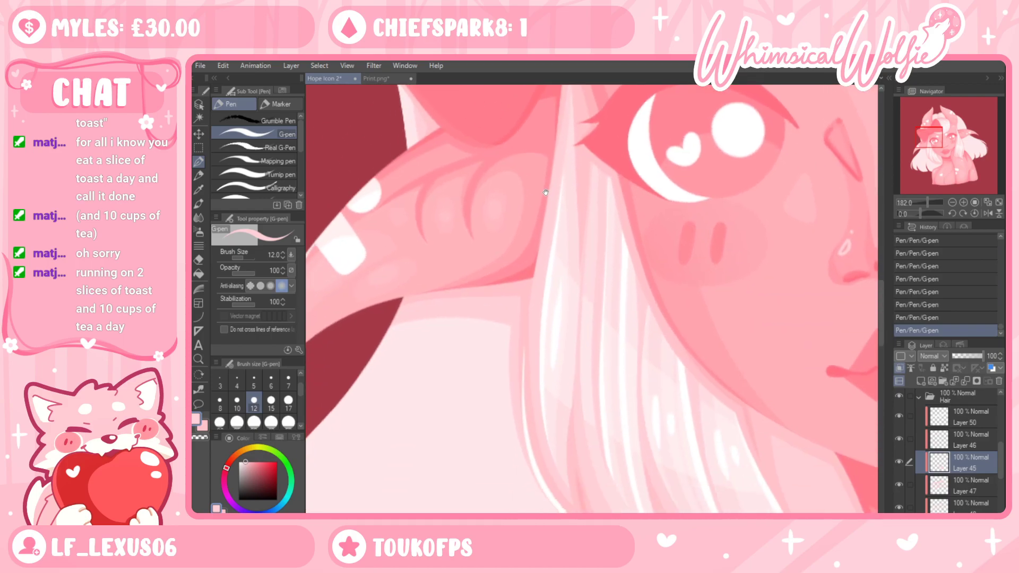
left_click_drag(630, 366, 683, 248)
mouse_move(563, 335)
left_mouse_down()
mouse_move(626, 258)
mouse_move(600, 228)
left_mouse_up()
left_click(271, 401)
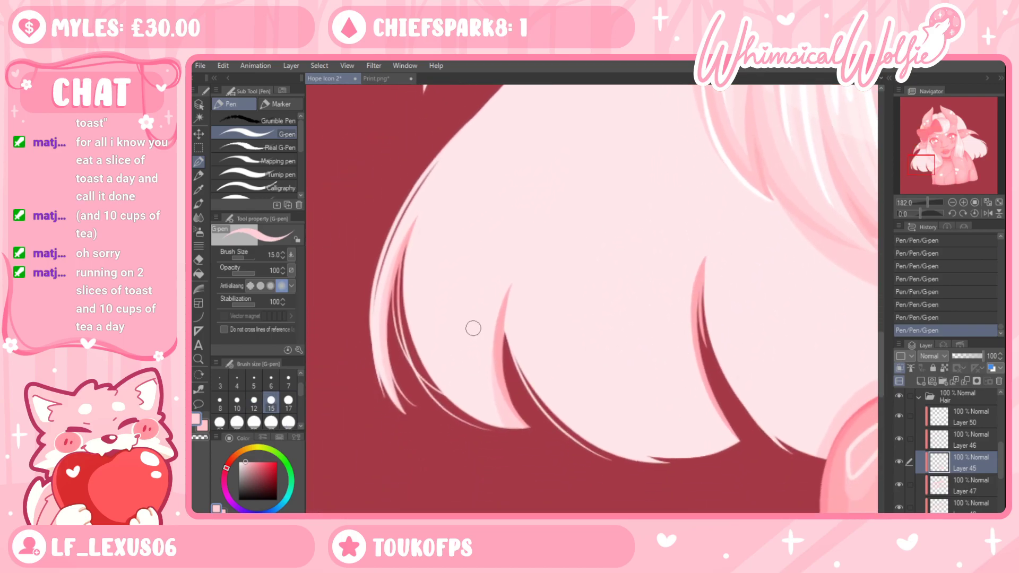
key("ctrl+z")
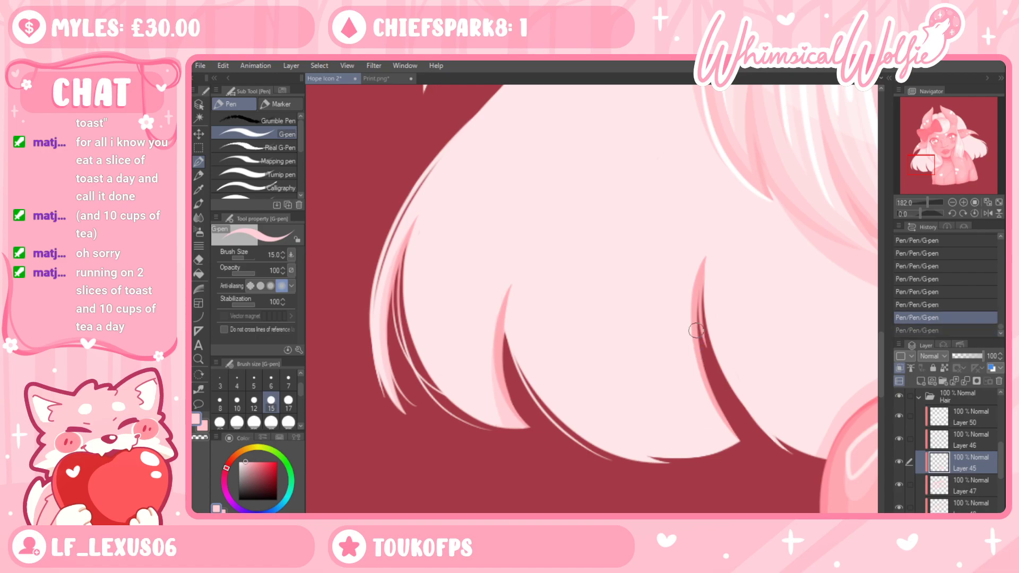
mouse_move(703, 265)
left_mouse_down()
mouse_move(690, 374)
mouse_move(736, 444)
mouse_move(737, 403)
mouse_move(713, 385)
left_mouse_up()
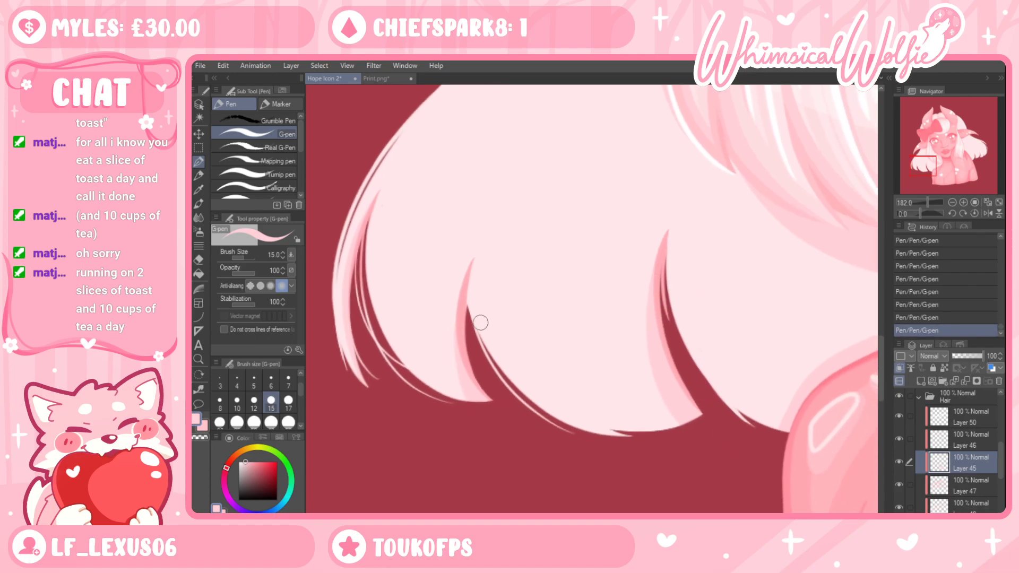
key("ctrl+z")
Draw a light pink stroke rising from the middle back hair split and trim it with the Hard eraser at size 10
left_click_drag(489, 223, 469, 316)
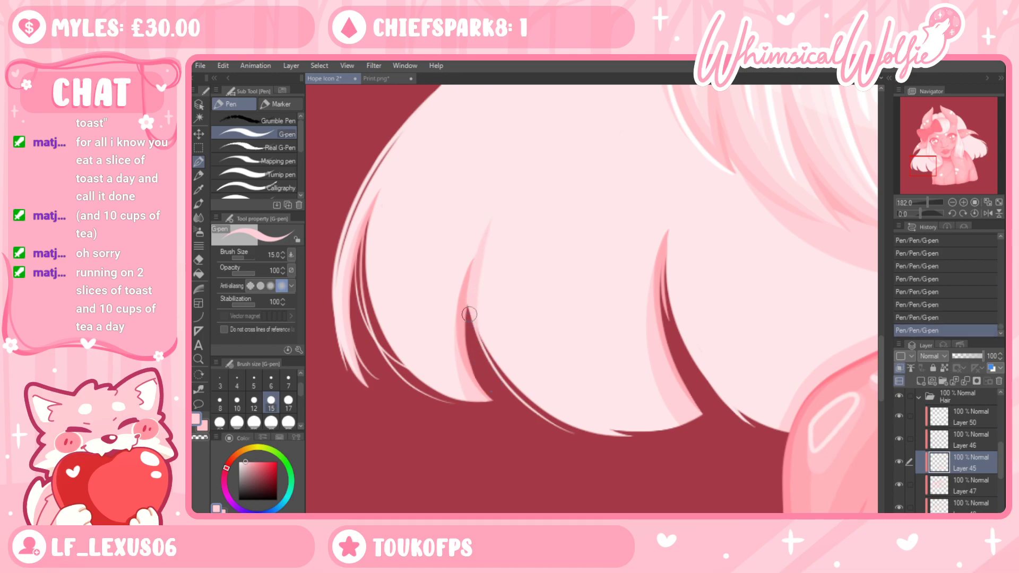
key("ctrl+z")
key("e")
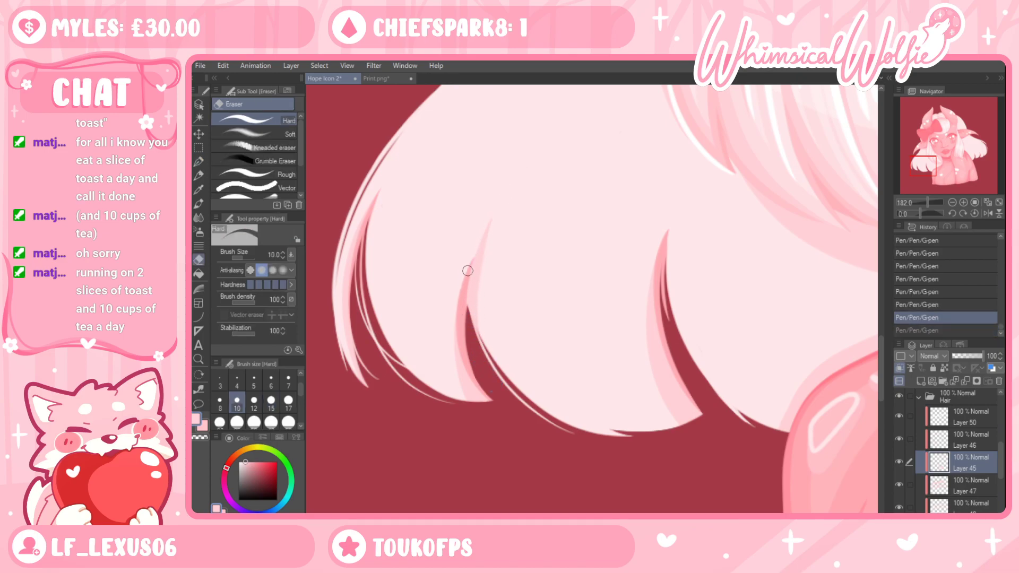
left_click_drag(504, 192, 467, 269)
left_click_drag(466, 269, 530, 165)
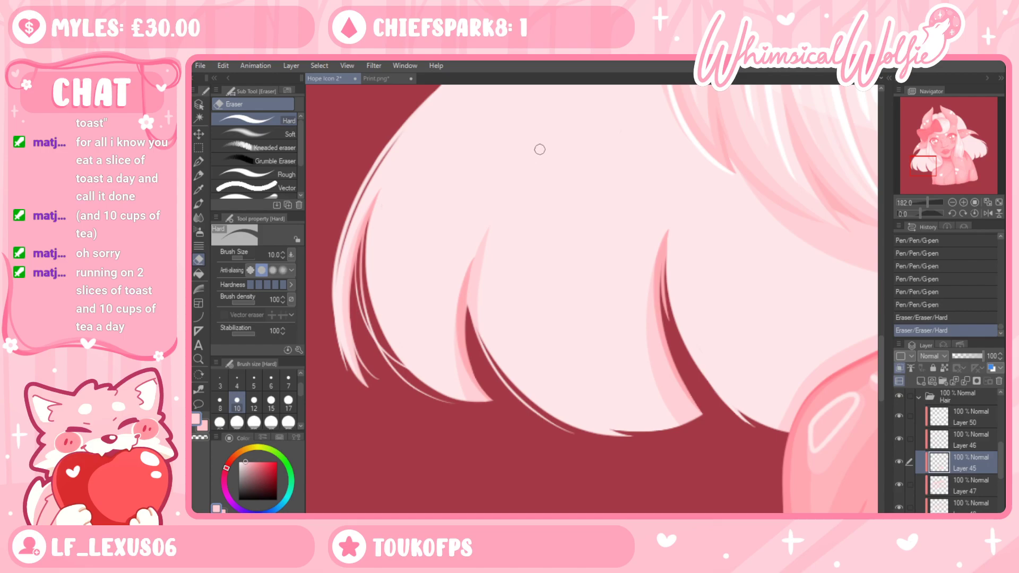
Shade the shoulder-side edge of the inner back hair split with the size 15 G-pen and taper it with the Hard eraser
key("p")
left_click_drag(628, 434, 571, 425)
mouse_move(671, 461)
left_mouse_down()
mouse_move(591, 448)
mouse_move(503, 454)
mouse_move(643, 452)
left_mouse_up()
key("ctrl+z")
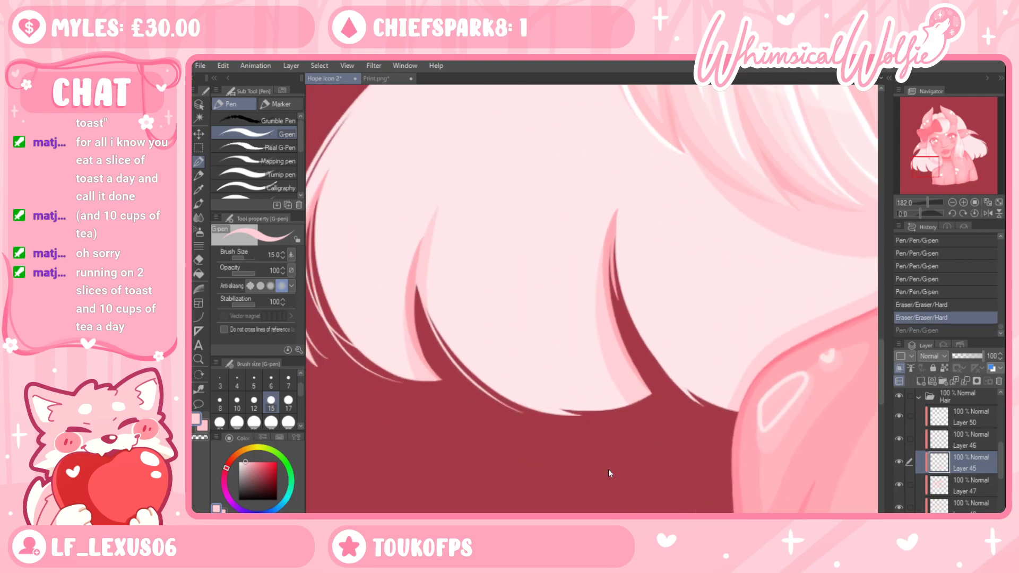
left_click_drag(673, 374, 555, 380)
left_click_drag(524, 350, 499, 217)
key("ctrl+z")
left_click_drag(521, 345, 501, 286)
mouse_move(503, 218)
left_mouse_down()
mouse_move(512, 300)
mouse_move(557, 379)
mouse_move(619, 408)
left_mouse_up()
mouse_move(528, 348)
left_mouse_down()
mouse_move(554, 306)
mouse_move(506, 256)
mouse_move(503, 222)
mouse_move(541, 348)
mouse_move(597, 403)
mouse_move(648, 414)
left_mouse_up()
key("e")
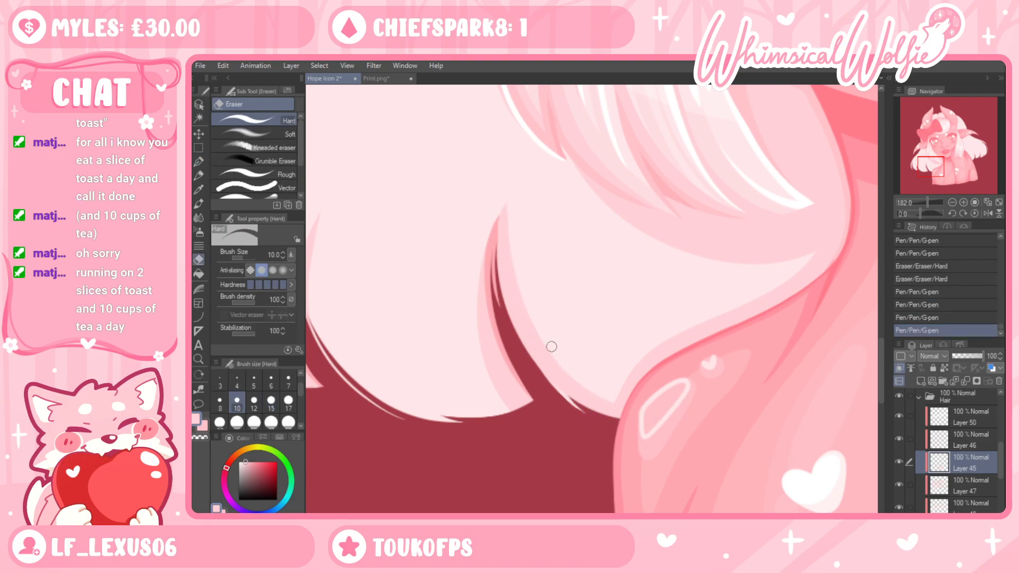
mouse_move(546, 346)
left_mouse_down()
mouse_move(516, 286)
mouse_move(507, 215)
left_mouse_up()
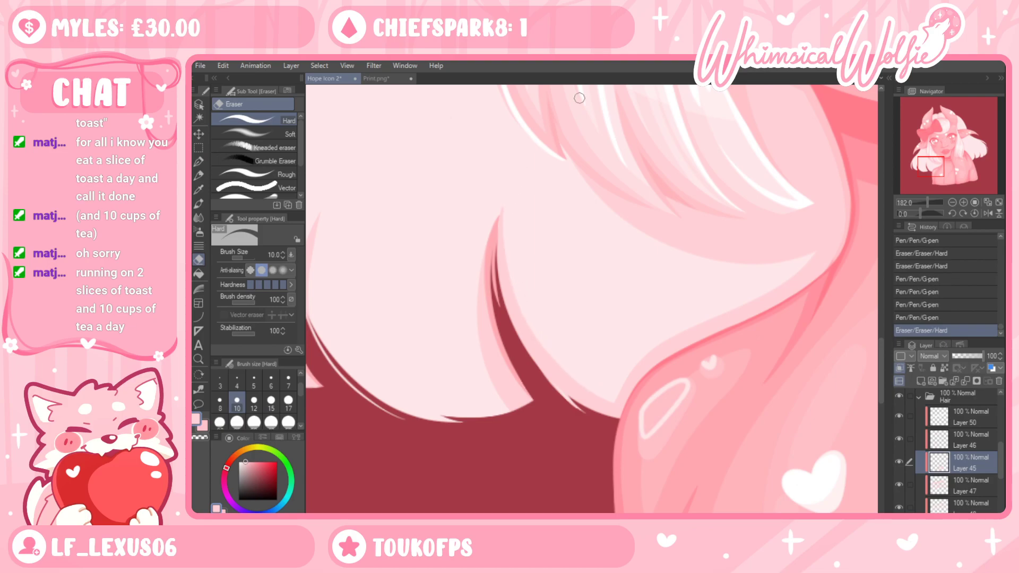
Shade the back hair under the other ear in light pink with the G-pen at size 40, redoing unsuccessful strokes
left_click(198, 359)
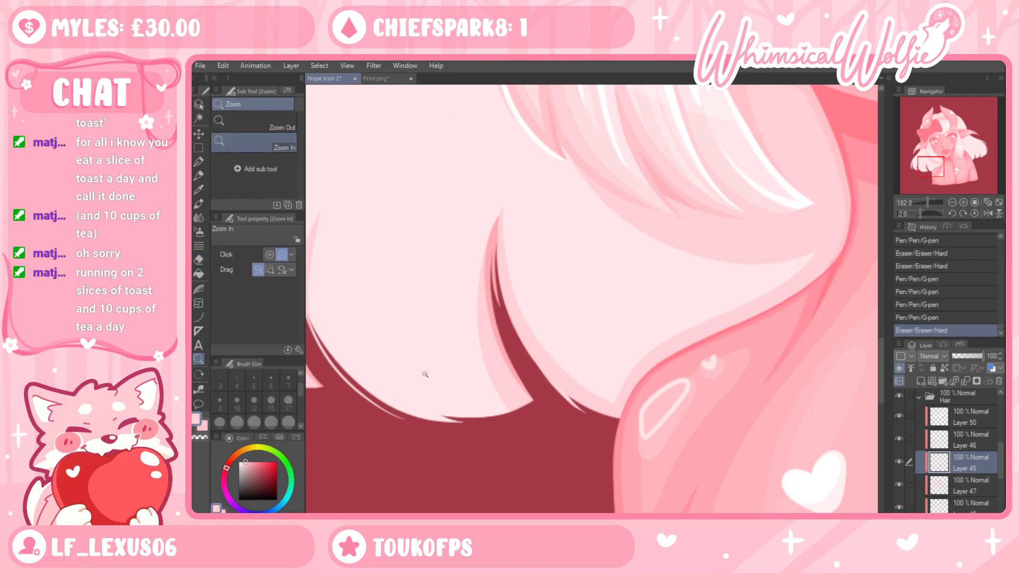
left_click_drag(553, 421, 514, 437)
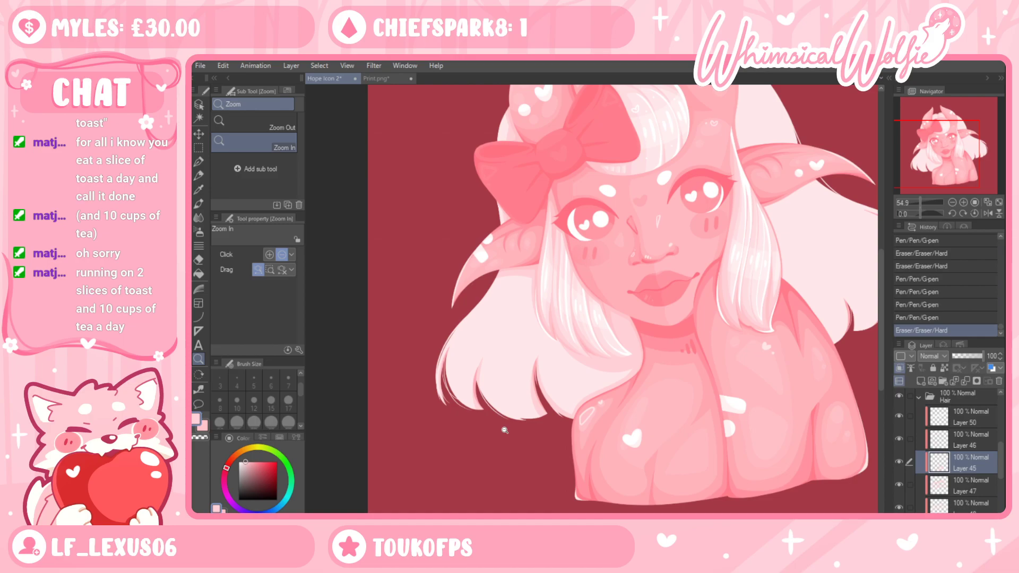
left_click(504, 430)
left_click_drag(729, 242, 720, 284)
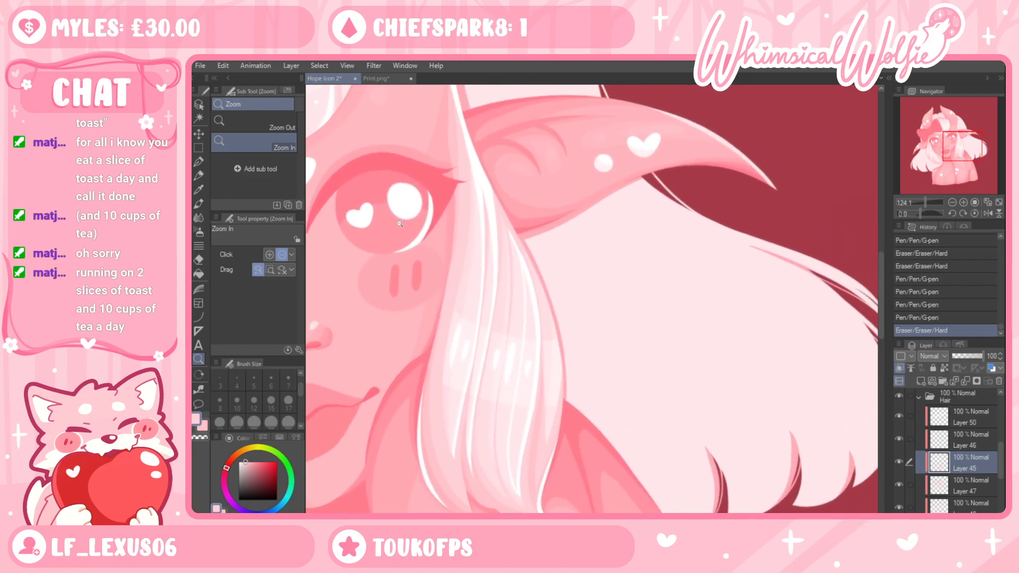
left_click(197, 161)
left_click(271, 422)
left_click_drag(533, 250, 642, 181)
key("ctrl+z")
left_click_drag(524, 248, 634, 195)
key("ctrl+z")
left_click_drag(518, 247, 657, 172)
Try to shade the back hair along the horn's edge above the ear with the size 40 G-pen
left_click_drag(584, 159, 626, 305)
left_click_drag(604, 132, 626, 230)
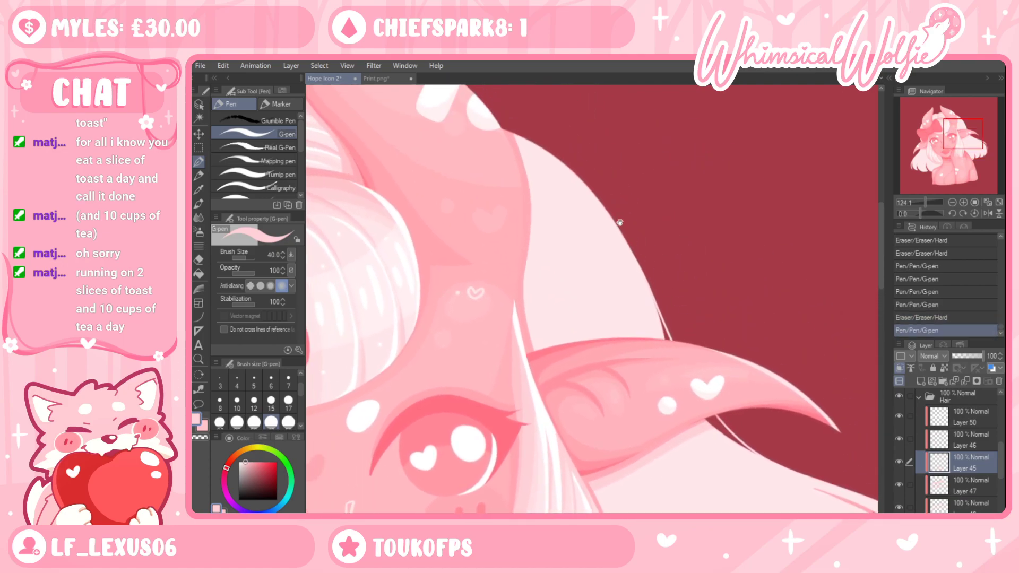
mouse_move(517, 271)
left_mouse_down()
mouse_move(543, 368)
mouse_move(523, 281)
left_mouse_up()
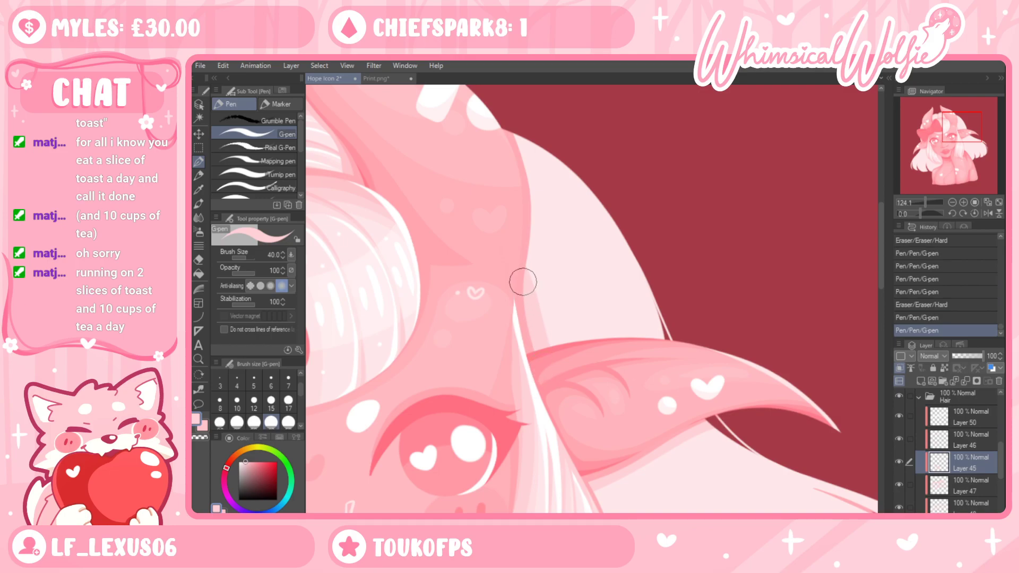
key("ctrl+z")
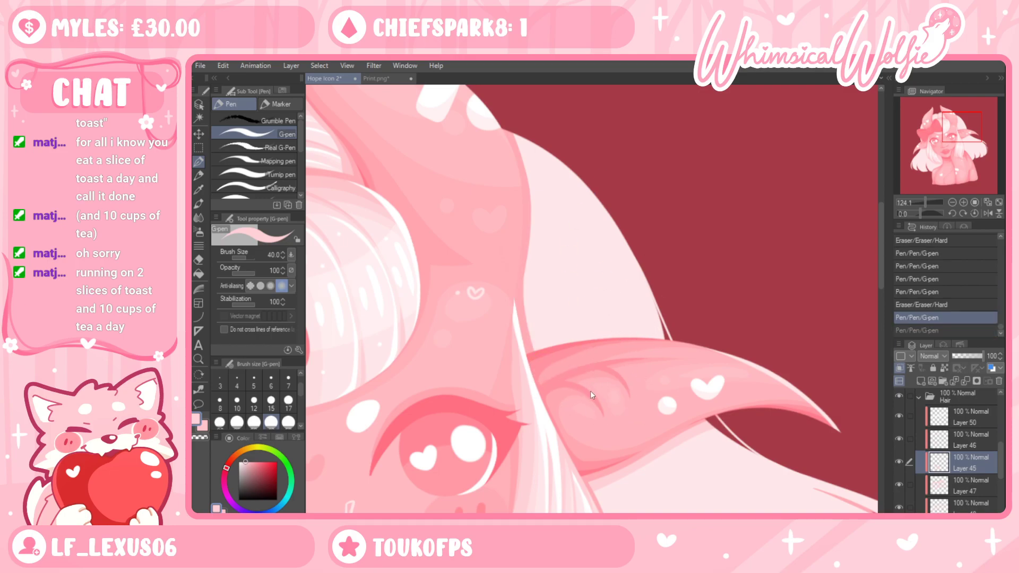
Make Layer 46 active, lock its transparent pixels, and ready the Eyedropper over the crown hair to pick a pink
left_click(912, 439)
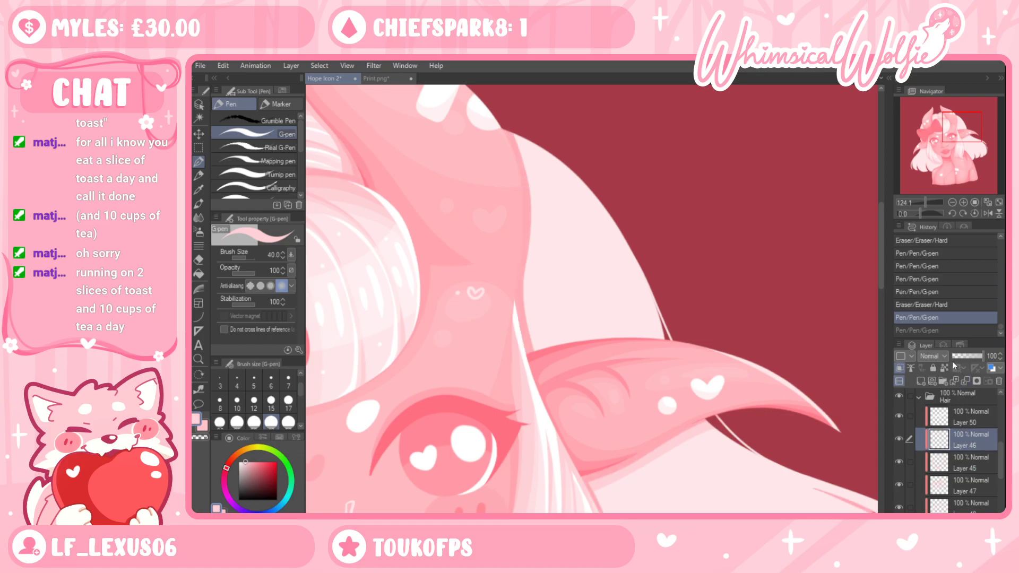
left_click(944, 368)
left_click(203, 427)
key("i")
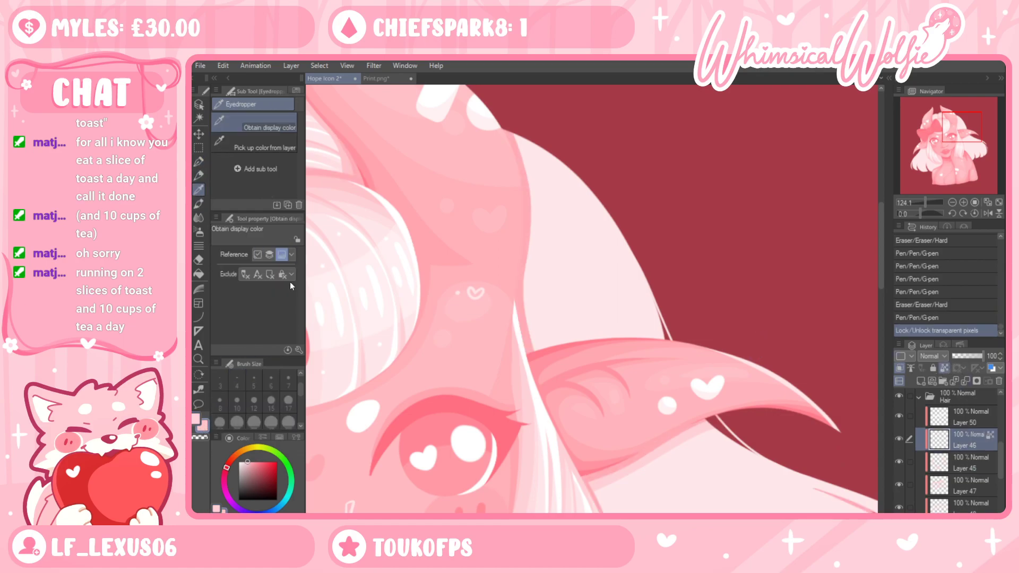
left_click_drag(395, 264, 543, 366)
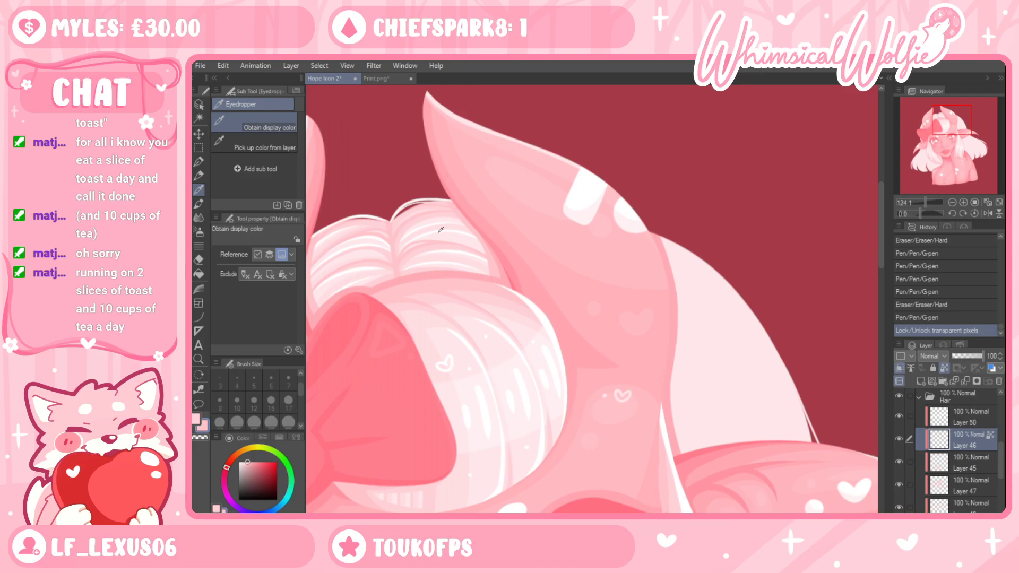
Paint pink shading on the back hair beside the horn on Layer 46 with the G-pen at size 40
left_click(198, 161)
left_click_drag(668, 250, 670, 425)
mouse_move(671, 357)
left_mouse_down()
mouse_move(726, 435)
mouse_move(647, 143)
left_mouse_up()
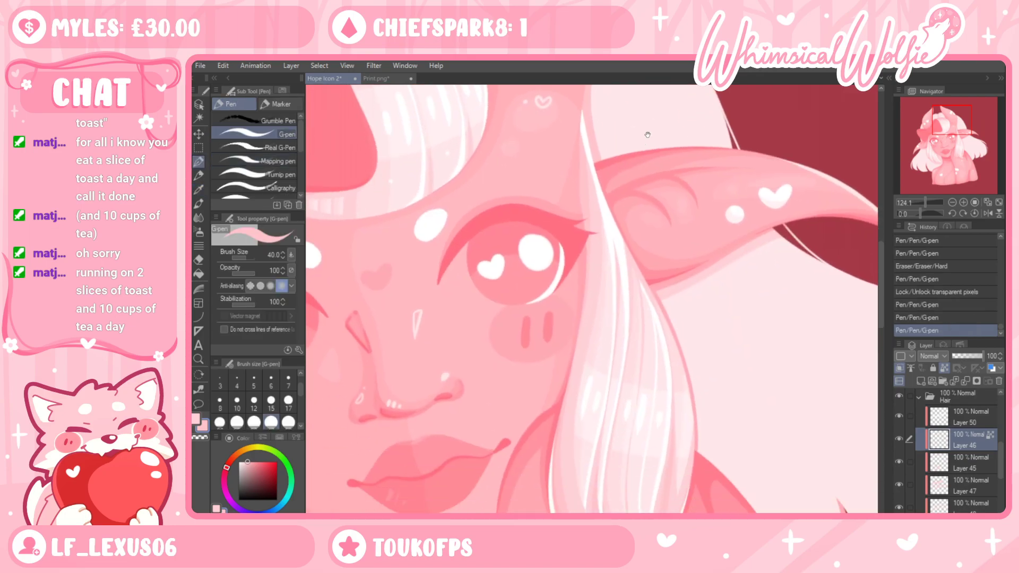
Shade the back hair directly under the ear and beside the front hair lock on Layer 46, redoing unsuccessful strokes
mouse_move(657, 283)
left_mouse_down()
mouse_move(795, 216)
mouse_move(711, 266)
left_mouse_up()
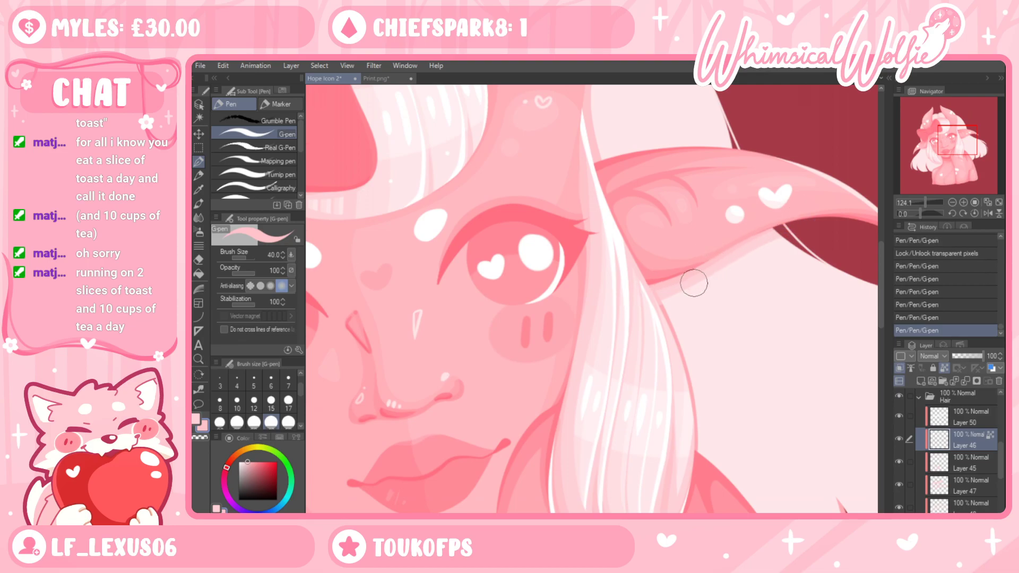
left_click_drag(700, 315, 675, 193)
mouse_move(626, 153)
left_mouse_down()
mouse_move(656, 228)
mouse_move(669, 328)
left_mouse_up()
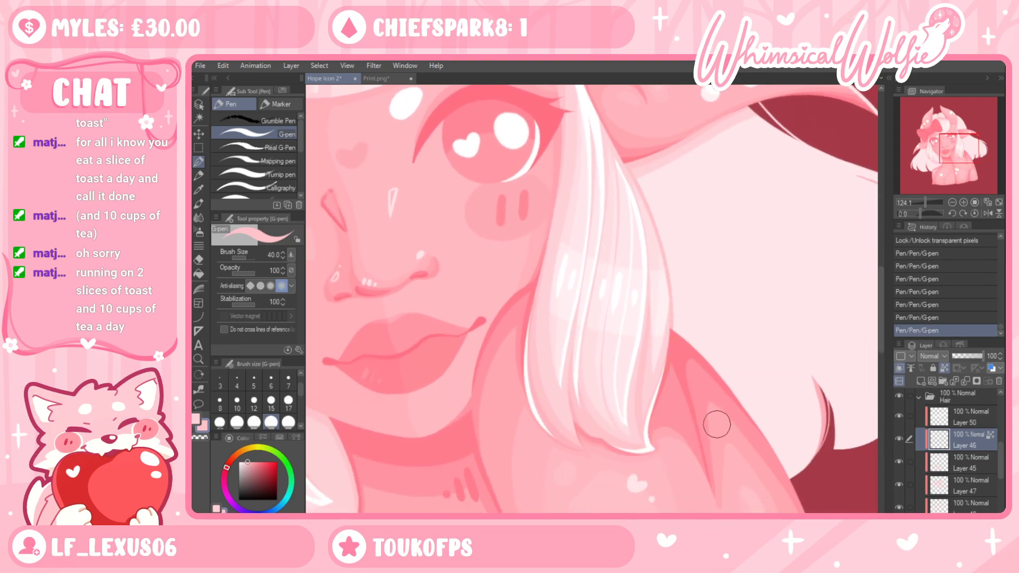
key("ctrl+z")
key("ctrl+z")
key("ctrl+z")
key("ctrl+z")
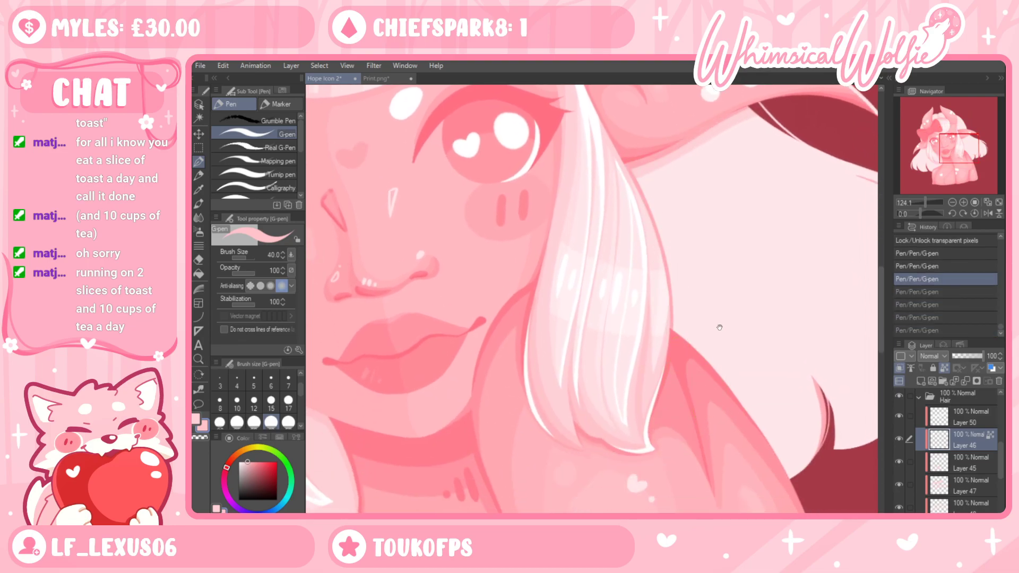
left_click_drag(602, 225, 575, 368)
mouse_move(627, 299)
left_mouse_down()
mouse_move(601, 294)
mouse_move(608, 316)
mouse_move(617, 264)
mouse_move(639, 297)
mouse_move(598, 297)
mouse_move(614, 318)
mouse_move(612, 308)
mouse_move(704, 255)
mouse_move(665, 277)
mouse_move(768, 228)
mouse_move(675, 287)
mouse_move(726, 287)
left_mouse_up()
key("ctrl+z")
Make Layer 45 the active layer for further drawing on the back hair
key("/")
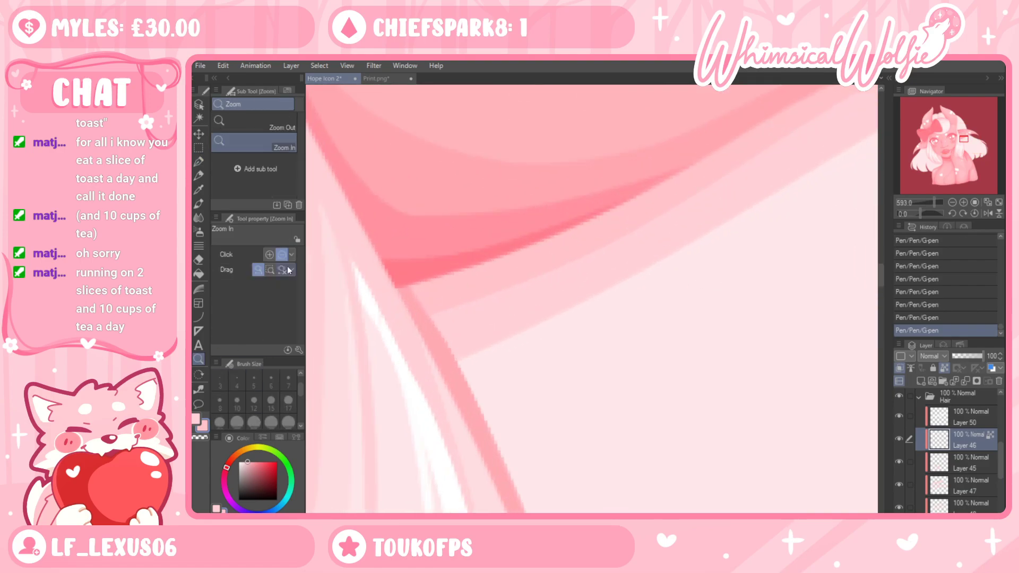
left_click(200, 190)
key("p")
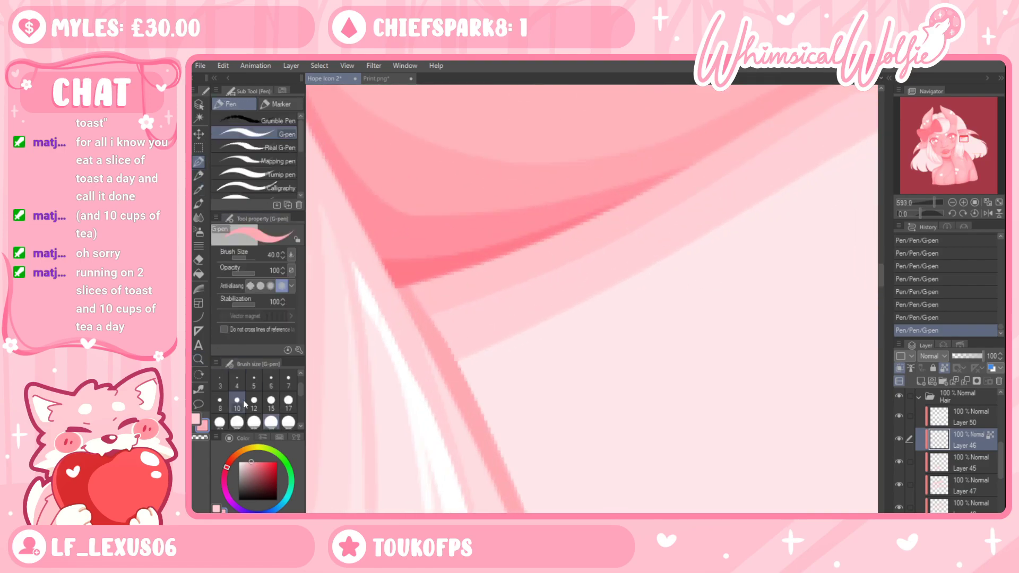
key("i")
left_click(198, 359)
left_click_drag(582, 401, 501, 397)
left_click_drag(511, 195, 472, 337)
left_click(928, 468)
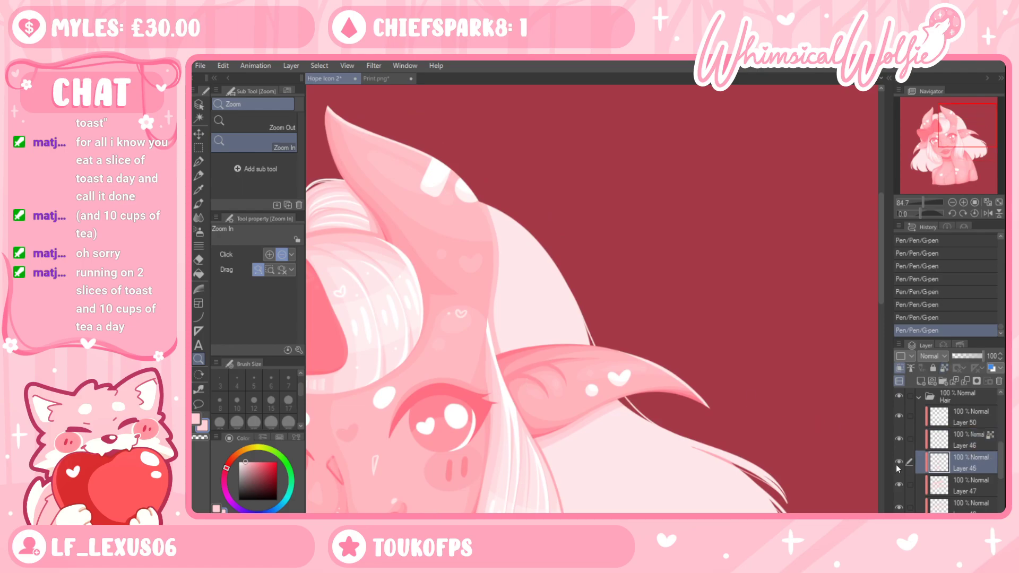
Try to shade the back hair along the horn's edge above the ear on Layer 45 with the G-pen at size 30
scroll(478, 313, "up", 4)
key("p")
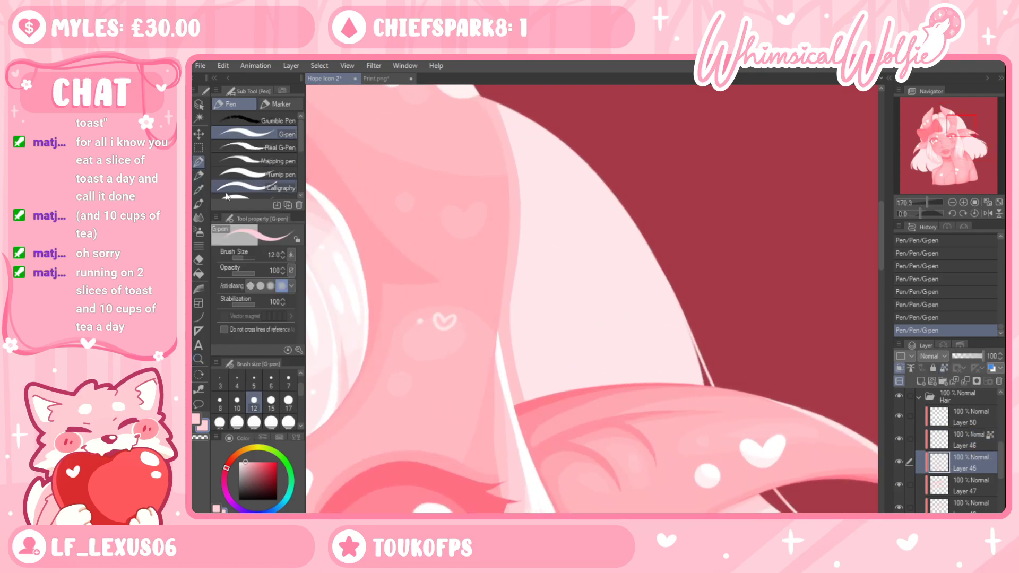
left_click_drag(507, 315, 542, 443)
key("ctrl+z")
left_click_drag(500, 258, 536, 386)
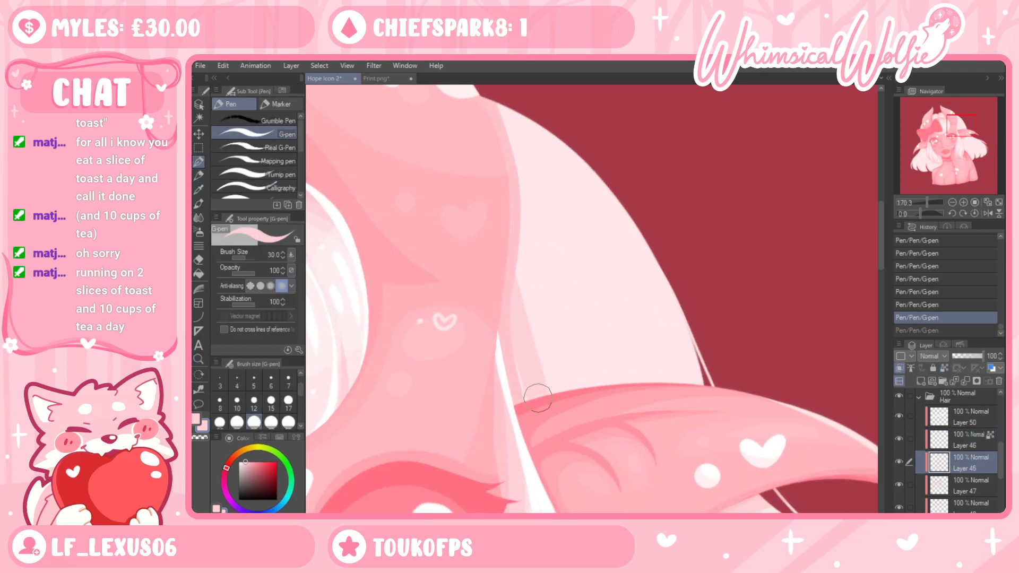
mouse_move(514, 254)
left_mouse_down()
mouse_move(509, 153)
mouse_move(491, 106)
left_mouse_up()
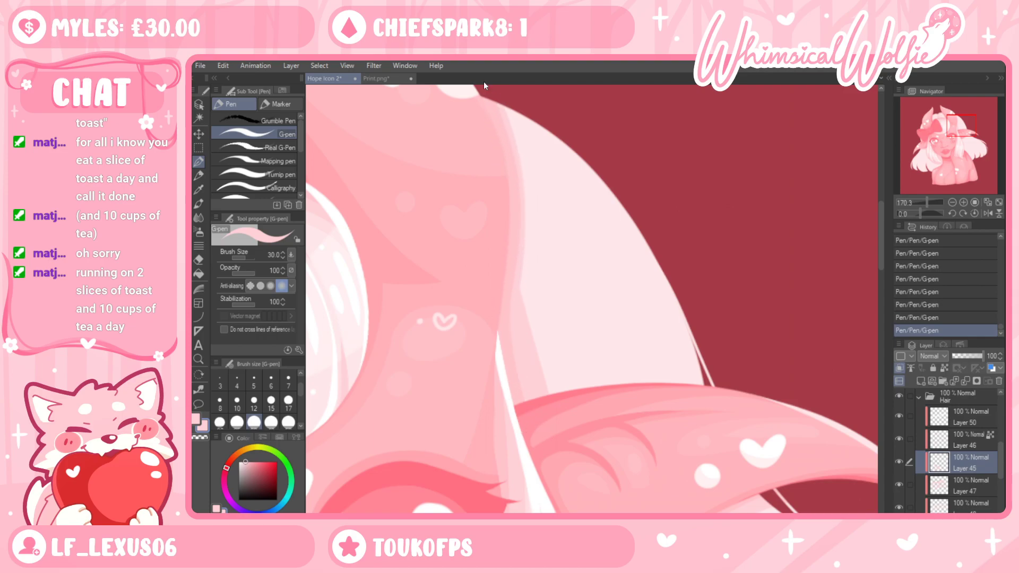
key("ctrl+z")
left_click_drag(504, 250, 542, 425)
key("ctrl+z")
Paint a pink shading band on the back hair along the horn down to the ear with the size 30 G-pen, redoing unsuccessful strokes
mouse_move(751, 365)
left_mouse_down()
mouse_move(710, 175)
mouse_move(647, 114)
left_mouse_up()
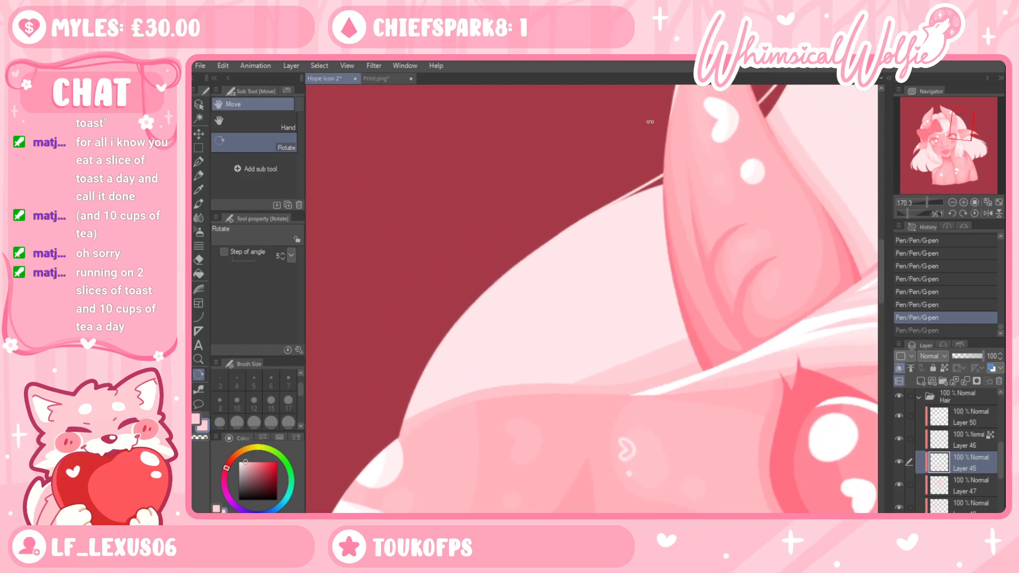
left_click_drag(562, 400, 716, 336)
key("ctrl+z")
left_click_drag(553, 402, 671, 344)
key("ctrl+z")
left_click_drag(566, 413, 748, 323)
left_click_drag(562, 401, 738, 325)
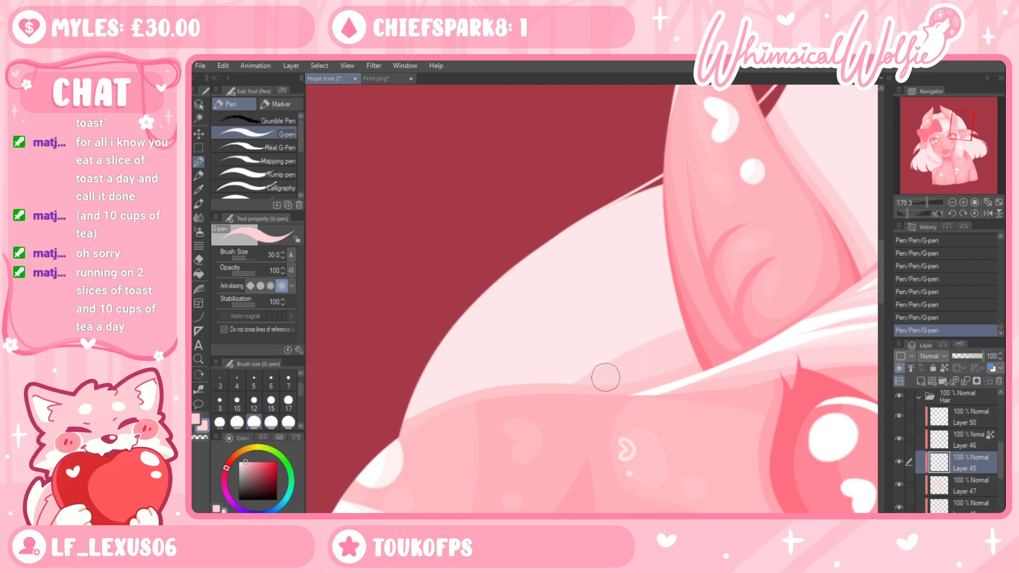
key("ctrl+z")
key("ctrl+y")
Trim the new shading band beside the horn with the Hard eraser at sizes 10 and 25
key("e")
left_click_drag(563, 382, 743, 311)
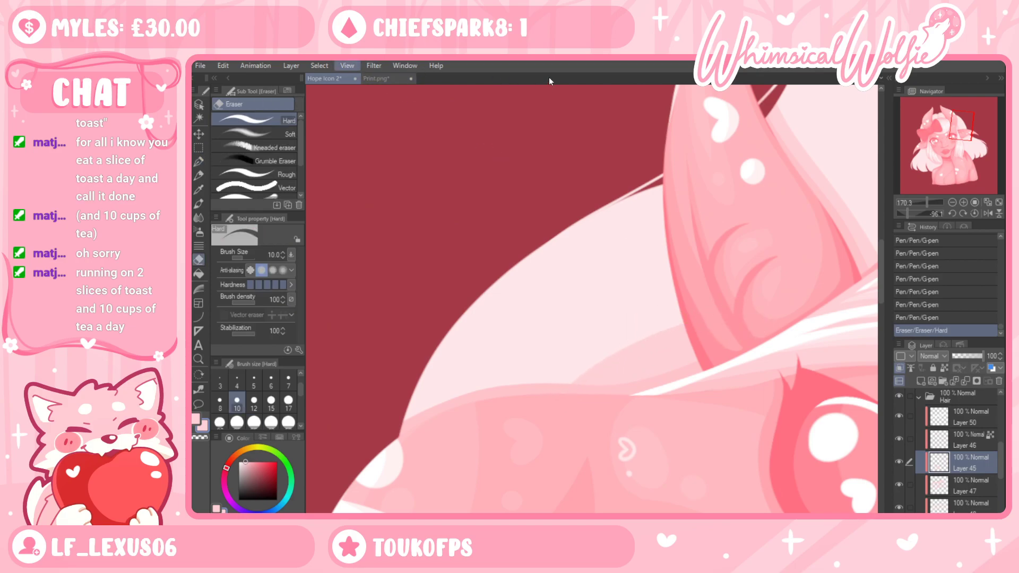
left_click(549, 103)
key("slash")
left_click_drag(618, 312, 568, 345)
left_click_drag(649, 411, 664, 394)
left_click_drag(638, 351, 658, 334)
key("e")
left_click(237, 422)
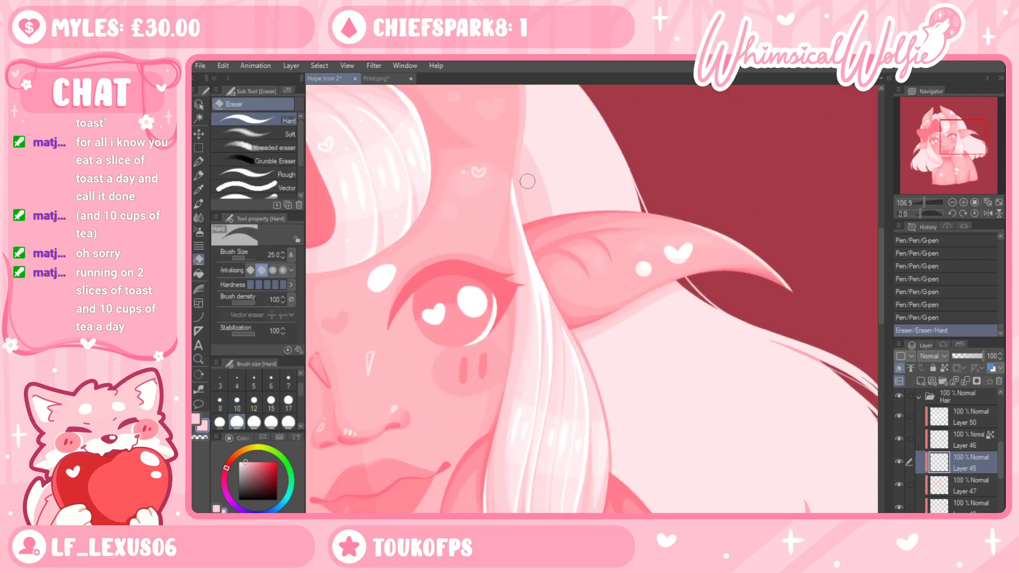
left_click_drag(520, 133, 543, 210)
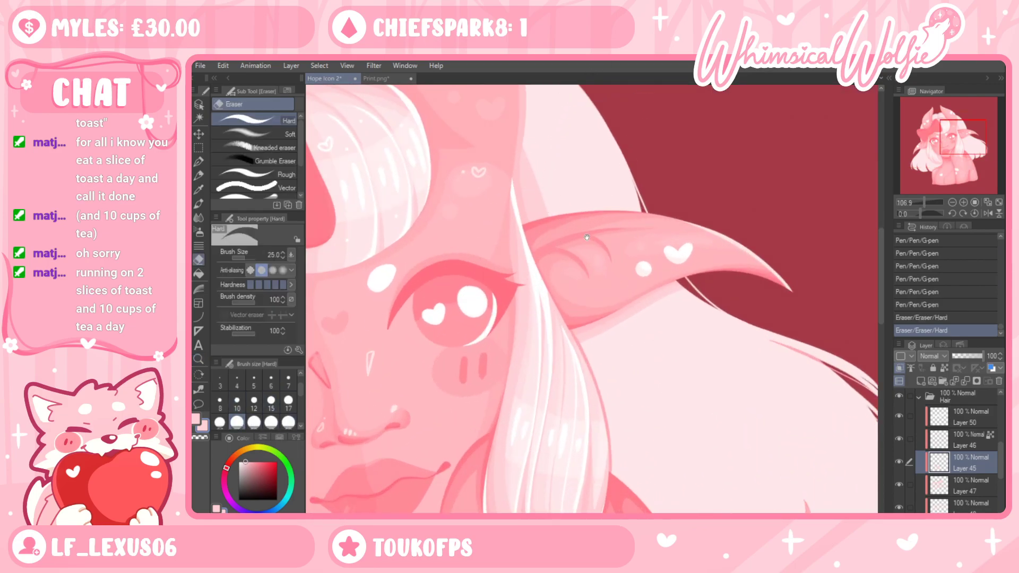
Try to draw a strand line from under the ear down the back hair with the size 30 G-pen
left_click(198, 162)
left_click_drag(659, 353, 637, 264)
left_click_drag(564, 242, 622, 374)
key("ctrl+z")
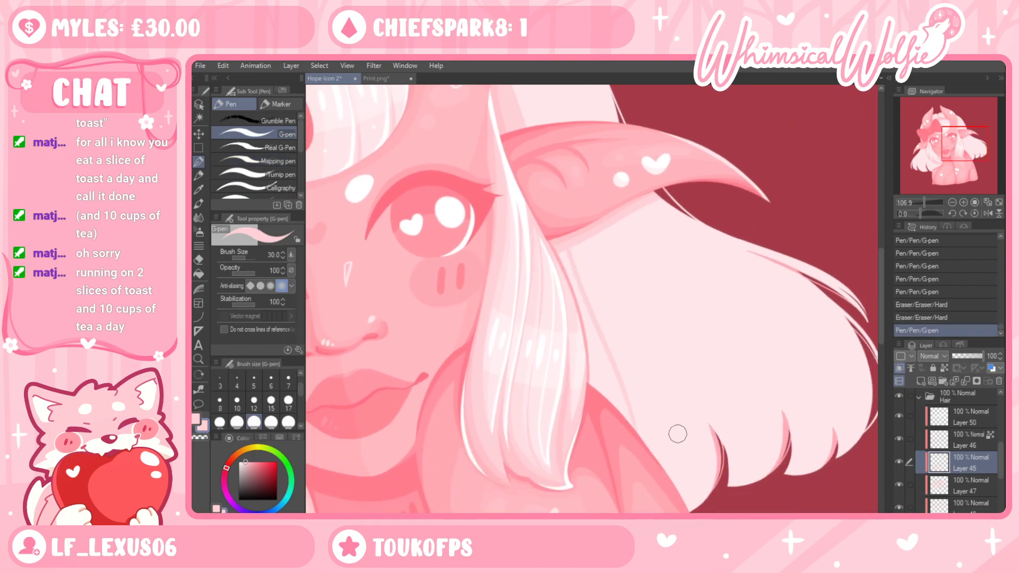
key("r")
left_click_drag(678, 434, 463, 225)
key("p")
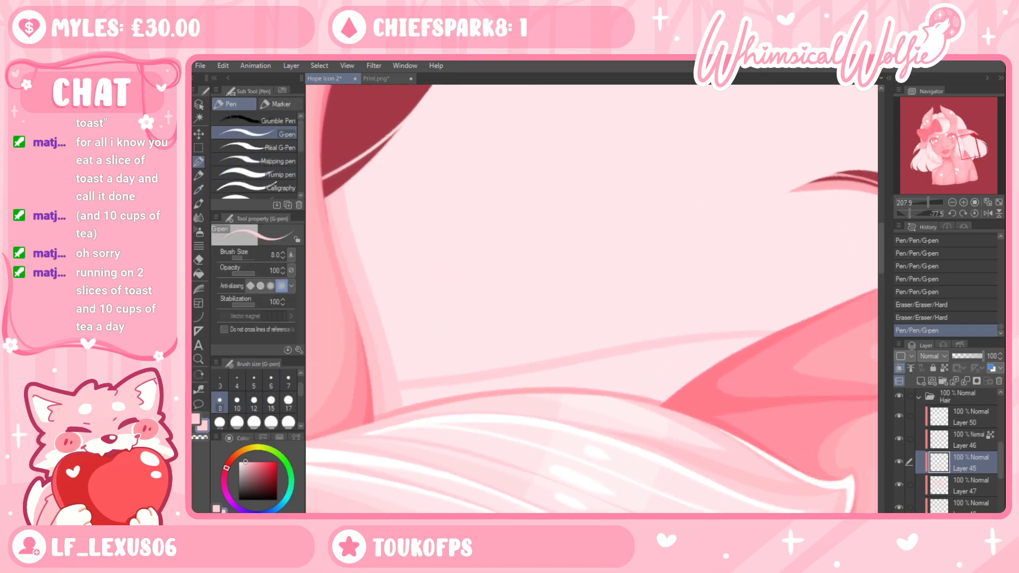
key("ctrl+z")
Draw a thin strand line from under the ear to the back hair's notch nearest the shoulder with the size 8 G-pen, redoing failed strokes
left_click_drag(401, 394, 806, 292)
key("ctrl+z")
mouse_move(705, 325)
left_mouse_down()
mouse_move(604, 338)
mouse_move(541, 366)
left_mouse_up()
mouse_move(686, 265)
left_mouse_down()
mouse_move(753, 241)
mouse_move(623, 269)
mouse_move(518, 321)
left_mouse_up()
key("ctrl+z")
left_click_drag(788, 233, 822, 237)
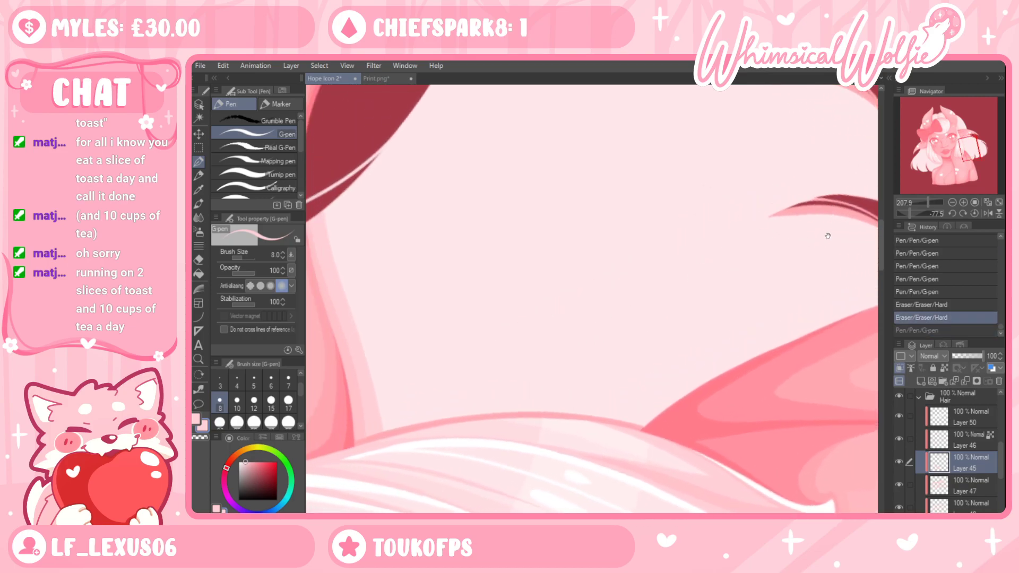
left_click_drag(791, 206, 456, 346)
key("ctrl+z")
mouse_move(352, 404)
left_mouse_down()
mouse_move(609, 300)
mouse_move(764, 220)
left_mouse_up()
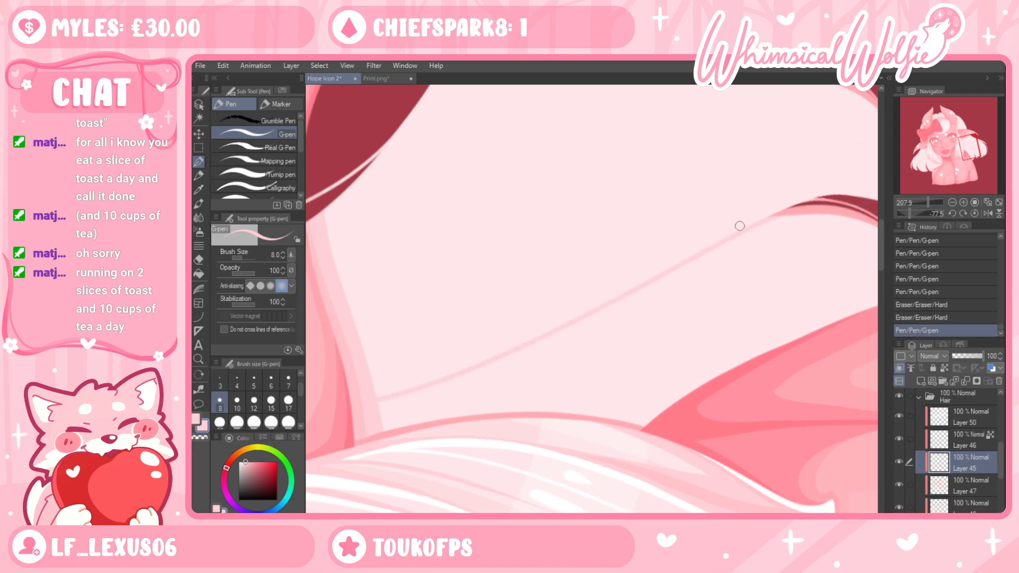
Add a second line branching off the strand nearest the shoulder and curving into its notch
mouse_move(627, 288)
left_mouse_down()
mouse_move(769, 205)
mouse_move(830, 196)
left_mouse_up()
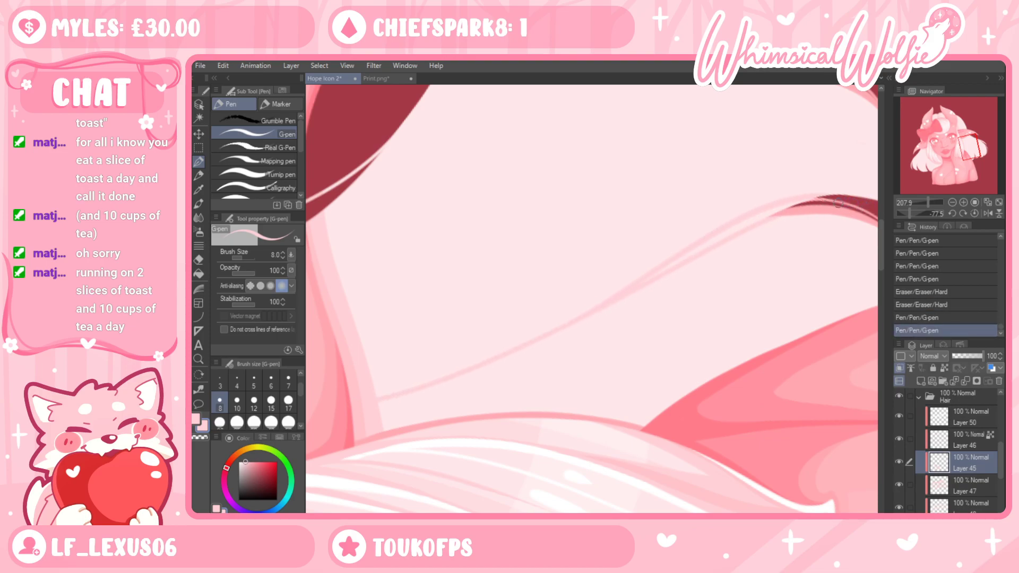
key("ctrl+z")
mouse_move(577, 316)
left_mouse_down()
mouse_move(709, 230)
mouse_move(825, 198)
left_mouse_up()
key("ctrl+z")
mouse_move(586, 313)
left_mouse_down()
mouse_move(743, 211)
mouse_move(856, 207)
left_mouse_up()
left_click_drag(775, 209, 858, 200)
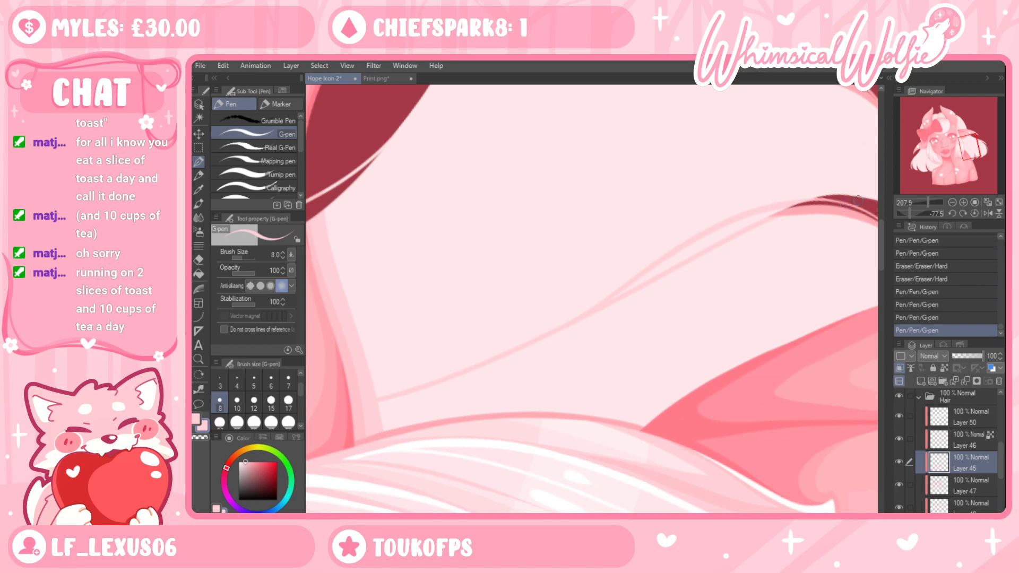
Draw a long strand line from under the ear to the second notch of the back hair, redoing unsuccessful strokes
left_click_drag(641, 443, 602, 447)
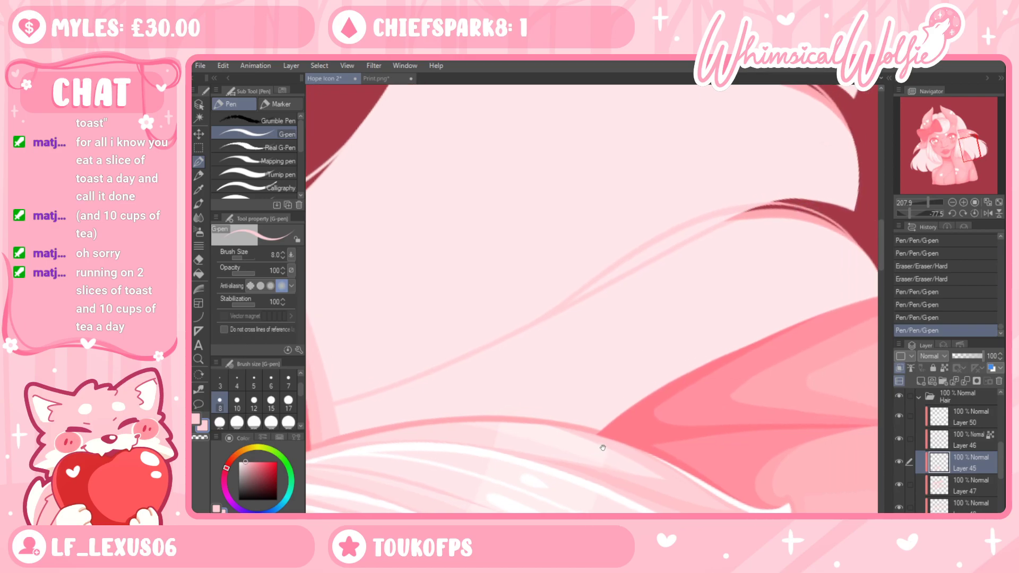
mouse_move(706, 234)
left_mouse_down()
mouse_move(772, 217)
mouse_move(754, 217)
left_mouse_up()
mouse_move(504, 348)
left_mouse_down()
mouse_move(607, 348)
mouse_move(538, 444)
left_mouse_up()
left_click_drag(332, 429, 403, 382)
key("ctrl+z")
mouse_move(326, 413)
left_mouse_down()
mouse_move(573, 262)
mouse_move(782, 183)
left_mouse_up()
key("ctrl+z")
mouse_move(325, 415)
left_mouse_down()
mouse_move(578, 269)
mouse_move(813, 187)
mouse_move(723, 191)
mouse_move(492, 357)
mouse_move(349, 424)
left_mouse_up()
key("ctrl+z")
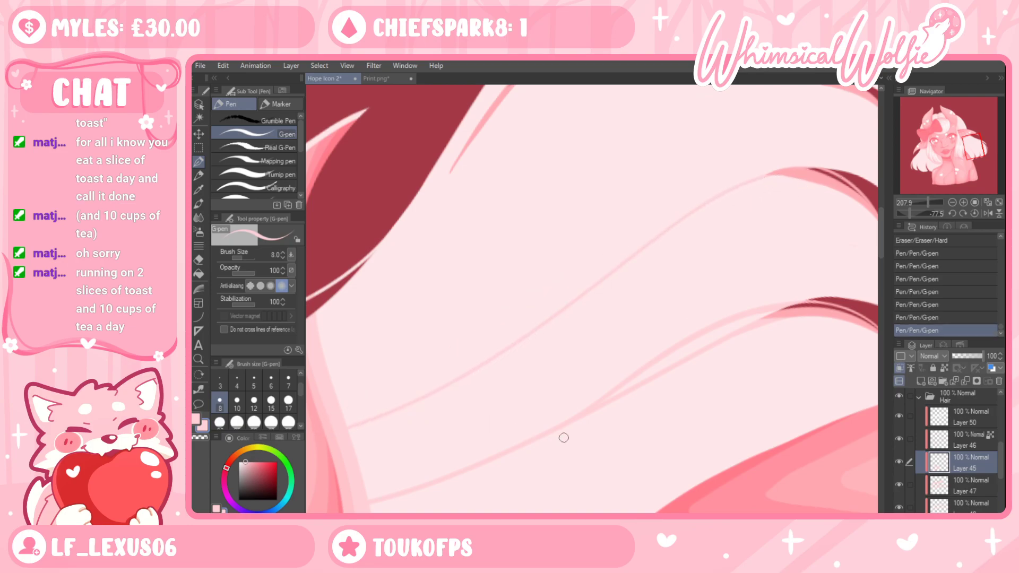
Split the second notch's strand with a branching line along its outer curve, redoing unsuccessful strokes
left_click_drag(697, 223, 617, 250)
mouse_move(511, 315)
left_mouse_down()
mouse_move(636, 212)
mouse_move(767, 198)
left_mouse_up()
key("ctrl+z")
key("ctrl+z")
mouse_move(436, 368)
left_mouse_down()
mouse_move(507, 302)
mouse_move(682, 196)
mouse_move(808, 222)
left_mouse_up()
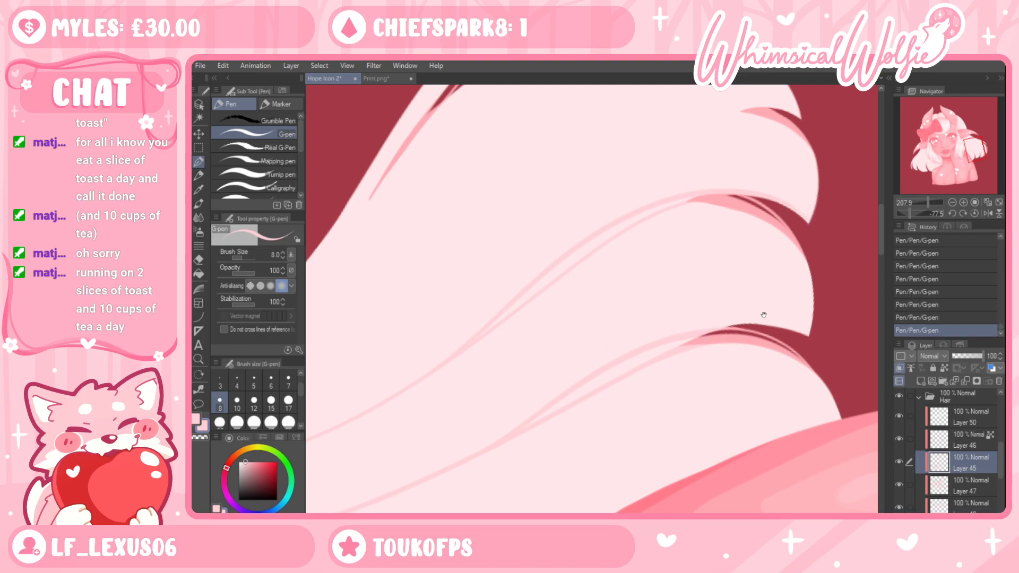
key("ctrl+z")
left_click_drag(592, 253, 770, 216)
left_click_drag(637, 227, 730, 202)
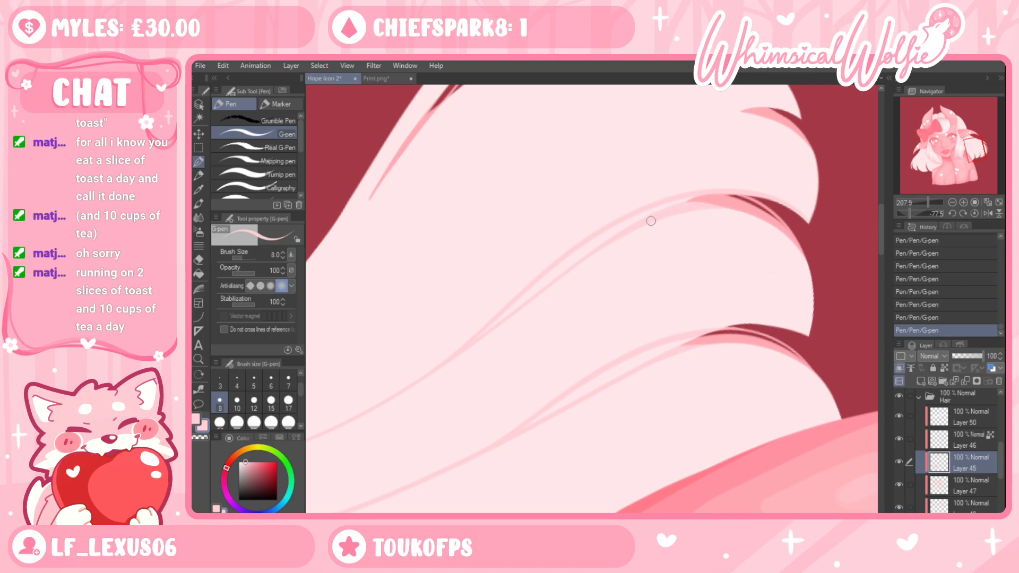
Draw a strand line down the back hair to the third notch and blend its end into the pink edge
mouse_move(711, 264)
left_mouse_down()
mouse_move(728, 348)
mouse_move(799, 316)
left_mouse_up()
left_click_drag(578, 378, 491, 383)
key("ctrl+z")
mouse_move(325, 470)
left_mouse_down()
mouse_move(591, 280)
mouse_move(868, 192)
mouse_move(858, 193)
left_mouse_up()
left_click_drag(822, 233, 626, 211)
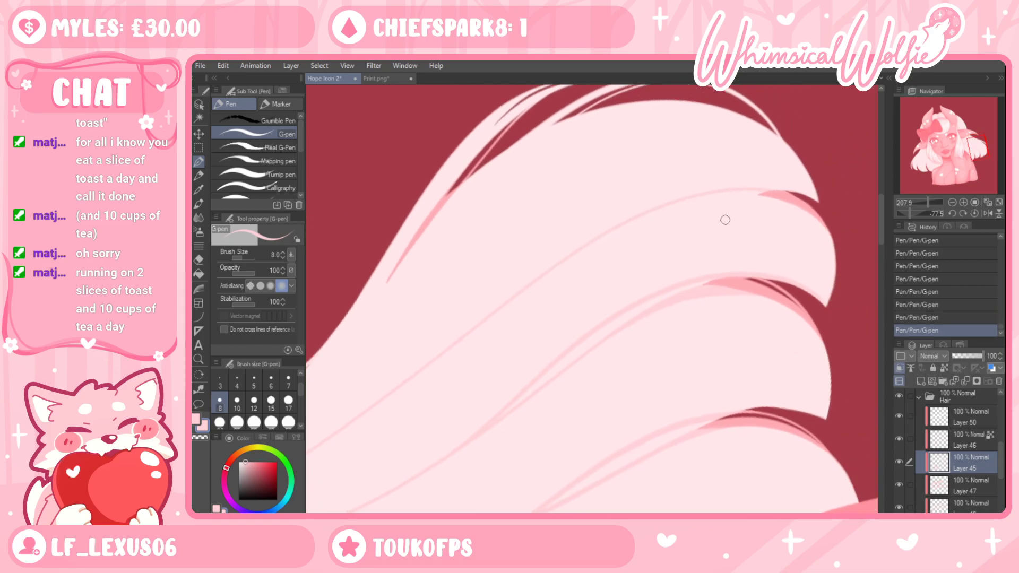
left_click_drag(688, 200, 774, 194)
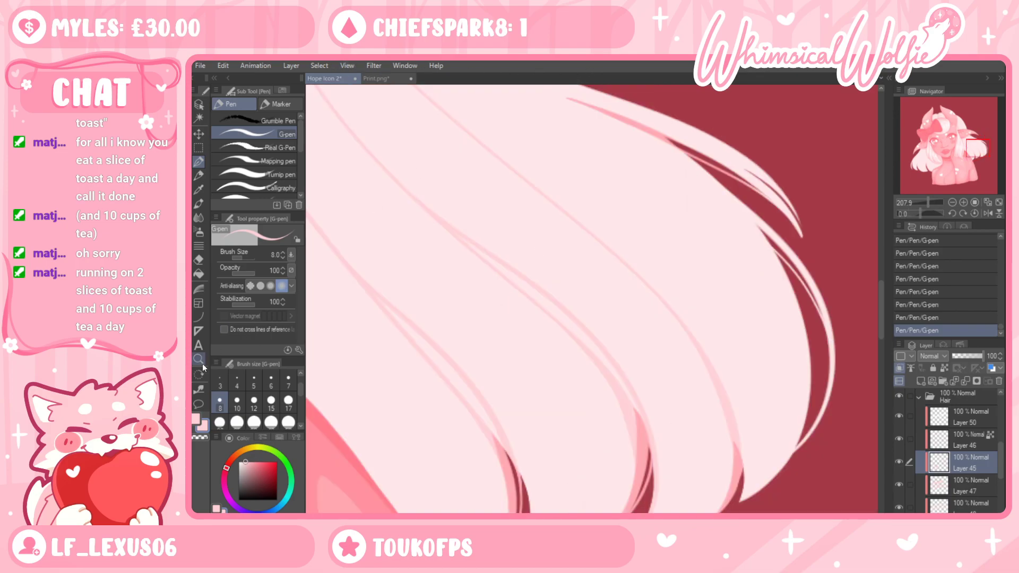
Examine the new back hair strands against the whole character
left_click(199, 359)
key("ctrl+0")
left_click_drag(734, 401, 760, 381)
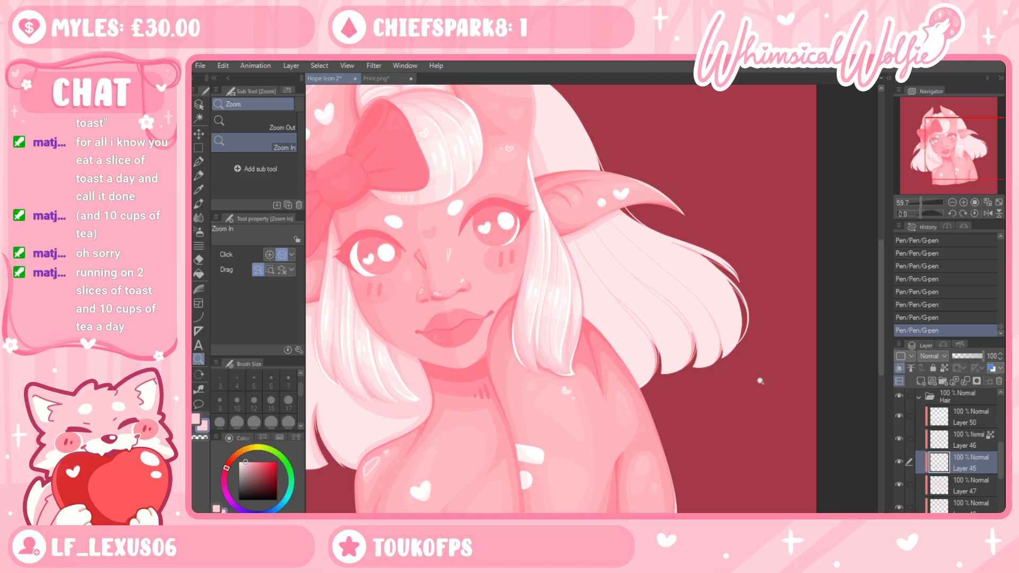
left_click_drag(749, 360, 716, 366)
left_click_drag(615, 366, 645, 413)
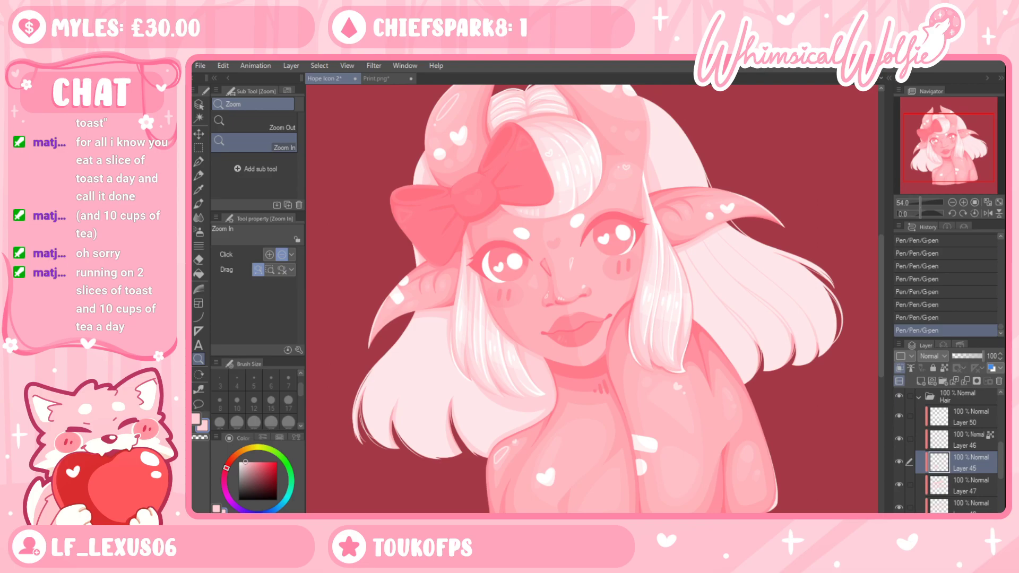
left_click_drag(775, 311, 801, 295)
left_click_drag(723, 336, 734, 311)
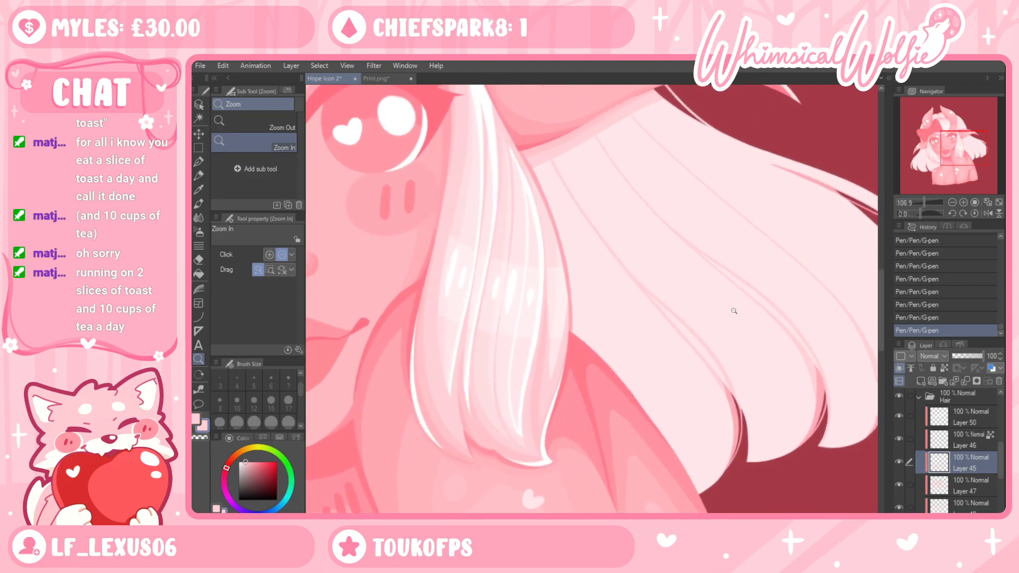
Try to shade the inner and outer edges of the back hair below the ear with the size 30 G-pen
key("p")
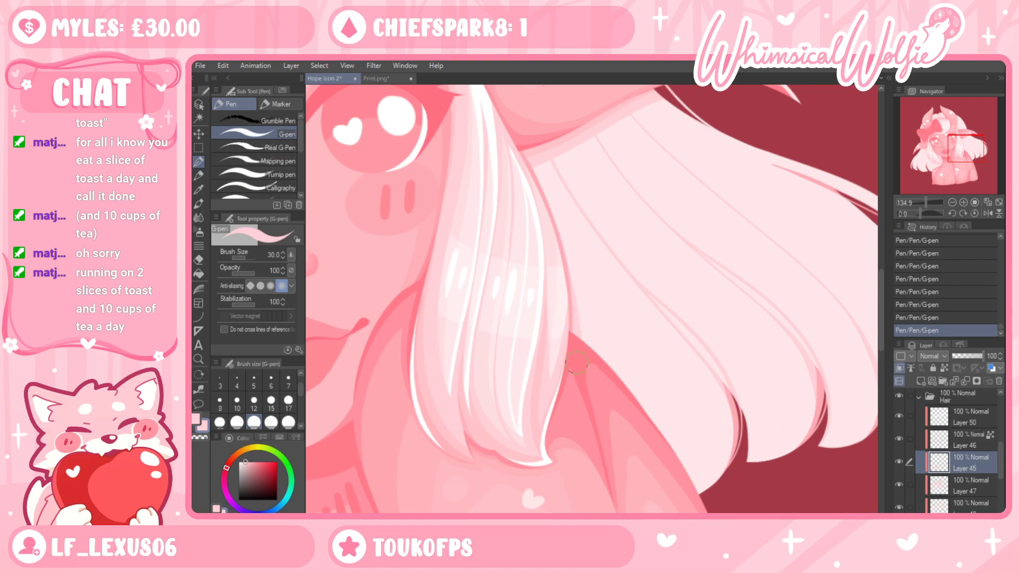
left_click_drag(560, 300, 653, 435)
key("ctrl+z")
mouse_move(563, 304)
left_mouse_down()
mouse_move(654, 427)
mouse_move(674, 479)
left_mouse_up()
left_click_drag(784, 413, 667, 433)
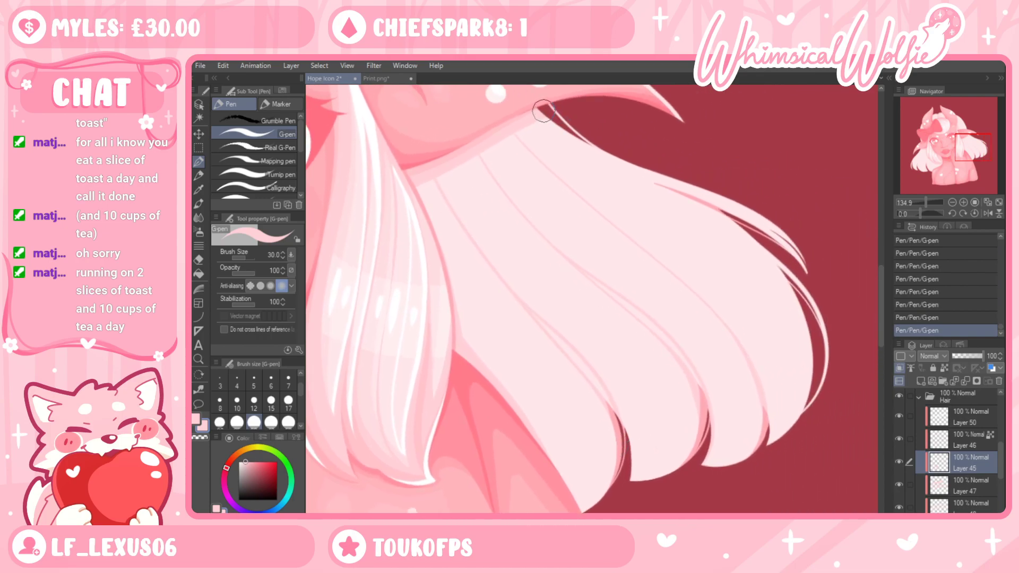
key("ctrl+z")
mouse_move(534, 102)
left_mouse_down()
mouse_move(686, 232)
mouse_move(774, 424)
left_mouse_up()
key("ctrl+z")
Try to draw another strand line between the existing back hair strands with the G-pen at size 12
key("bracketleft")
key("bracketleft")
key("bracketleft")
key("bracketleft")
key("bracketleft")
key("bracketleft")
key("bracketleft")
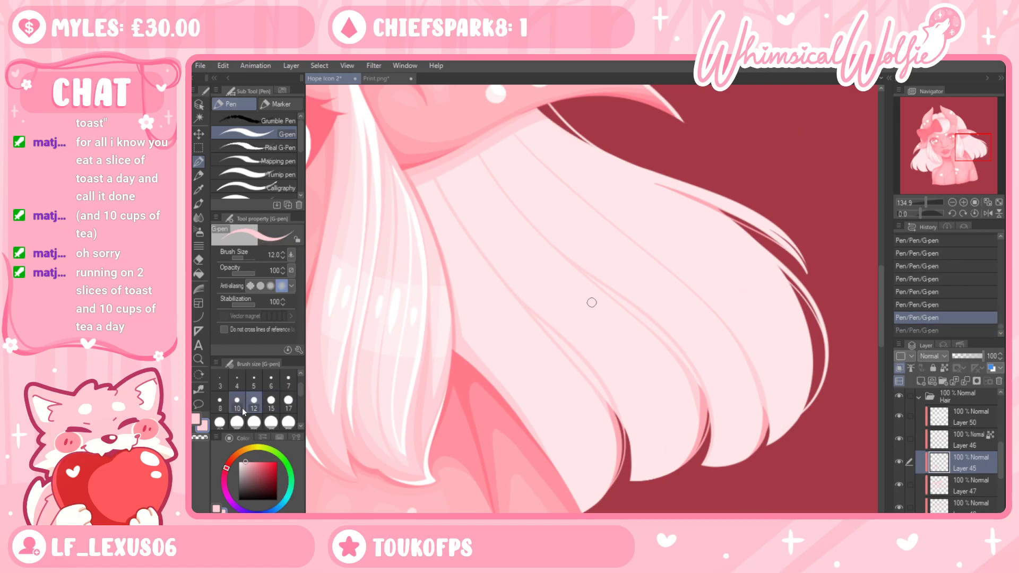
mouse_move(454, 161)
left_mouse_down()
mouse_move(639, 379)
mouse_move(643, 476)
left_mouse_up()
key("ctrl+z")
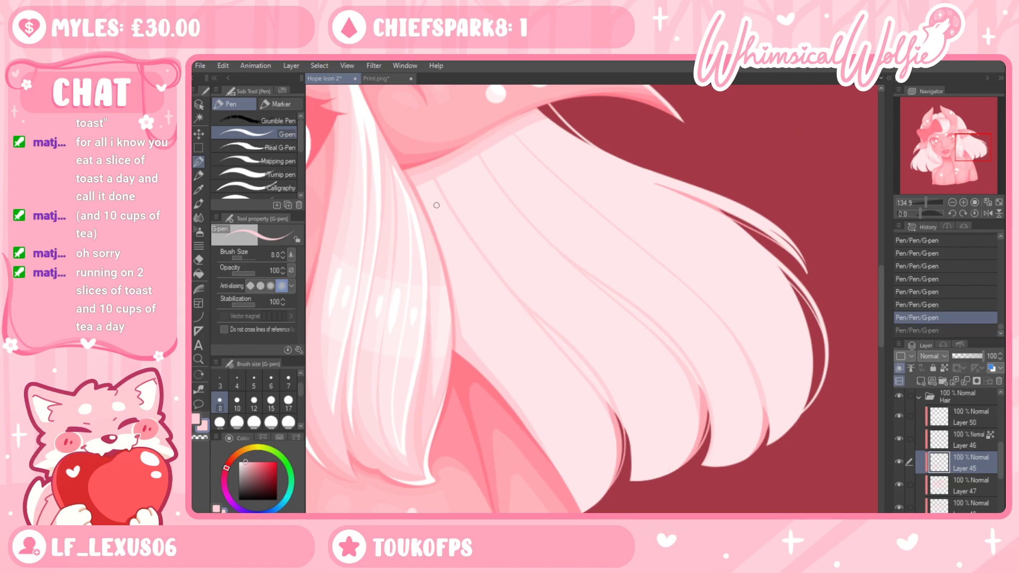
Draw a strand line from under the ear down the outermost back hair section with the size 8 G-pen, redoing unsuccessful strokes
mouse_move(409, 168)
left_mouse_down()
mouse_move(437, 227)
mouse_move(570, 397)
mouse_move(597, 471)
mouse_move(585, 499)
left_mouse_up()
key("ctrl+z")
key("ctrl+z")
mouse_move(525, 127)
left_mouse_down()
mouse_move(609, 199)
mouse_move(738, 286)
mouse_move(779, 344)
mouse_move(800, 410)
left_mouse_up()
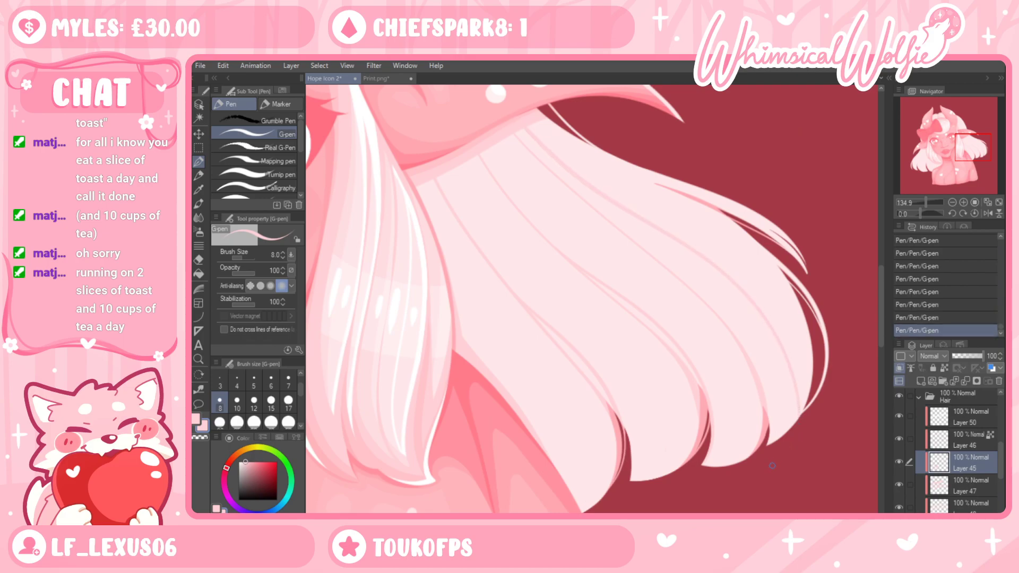
key("ctrl+z")
mouse_move(517, 114)
left_mouse_down()
mouse_move(538, 143)
mouse_move(703, 260)
mouse_move(781, 383)
mouse_move(769, 471)
left_mouse_up()
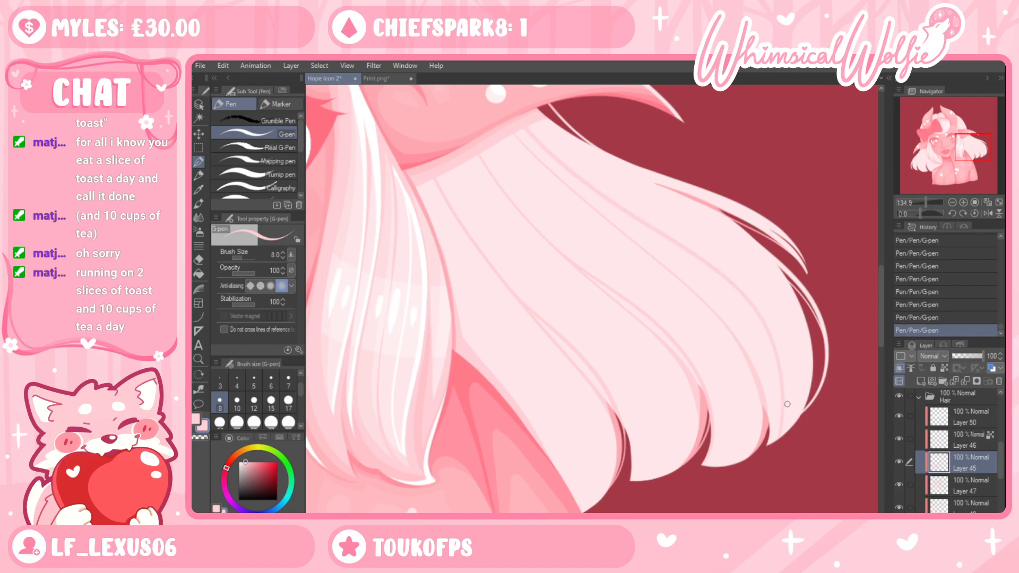
Extend the light pink strand line along the inner edge of the outermost back hair tip with the size 8 G-pen
left_click(199, 359)
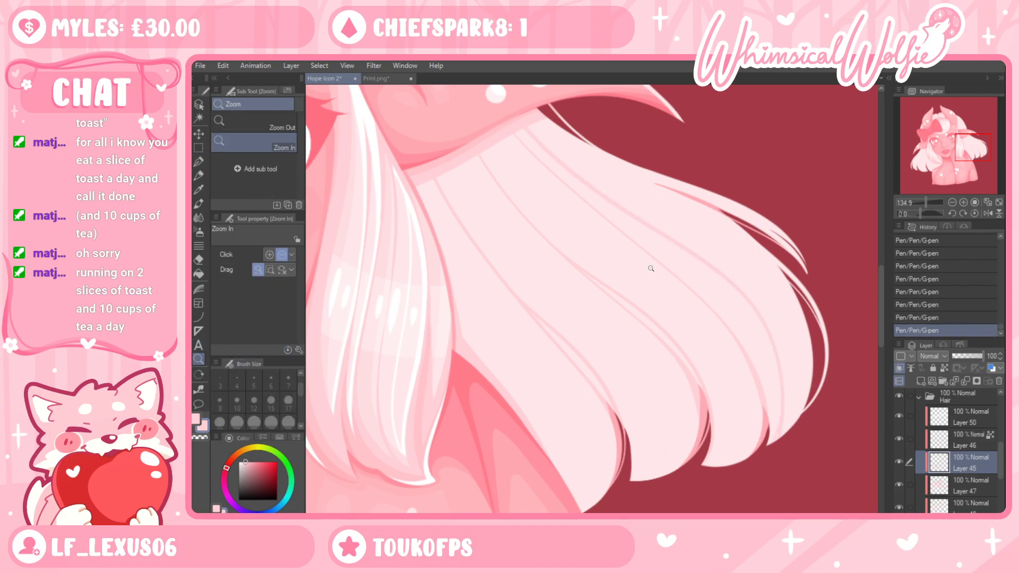
left_click_drag(646, 268, 538, 285)
left_click_drag(693, 309, 796, 281)
left_click(684, 326)
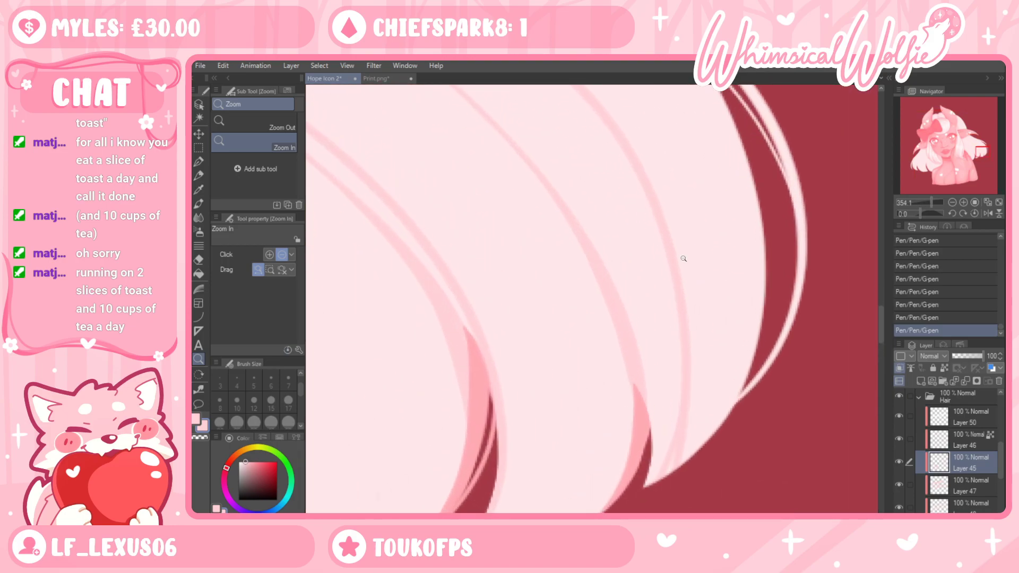
key("p")
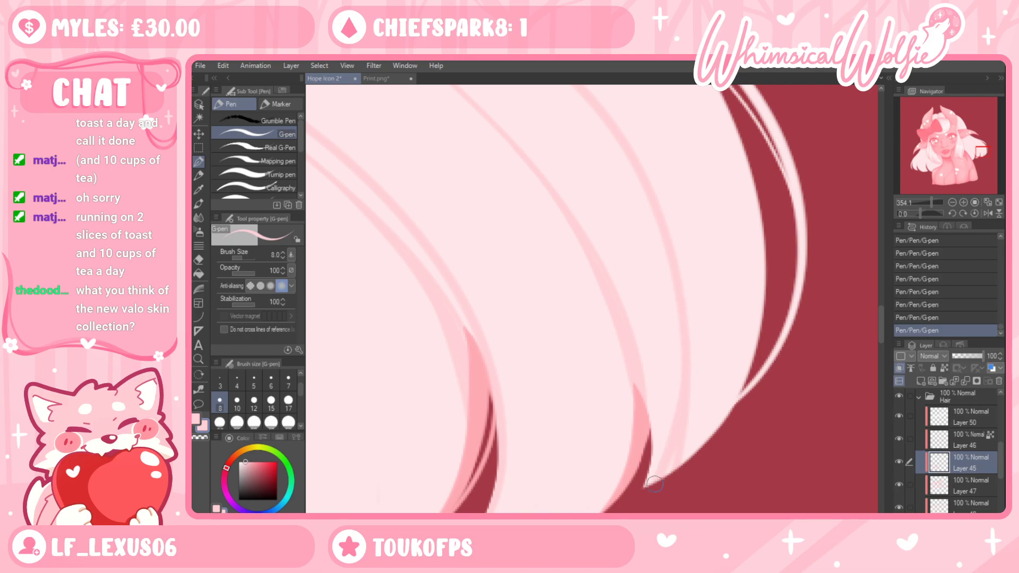
left_click_drag(638, 372, 657, 457)
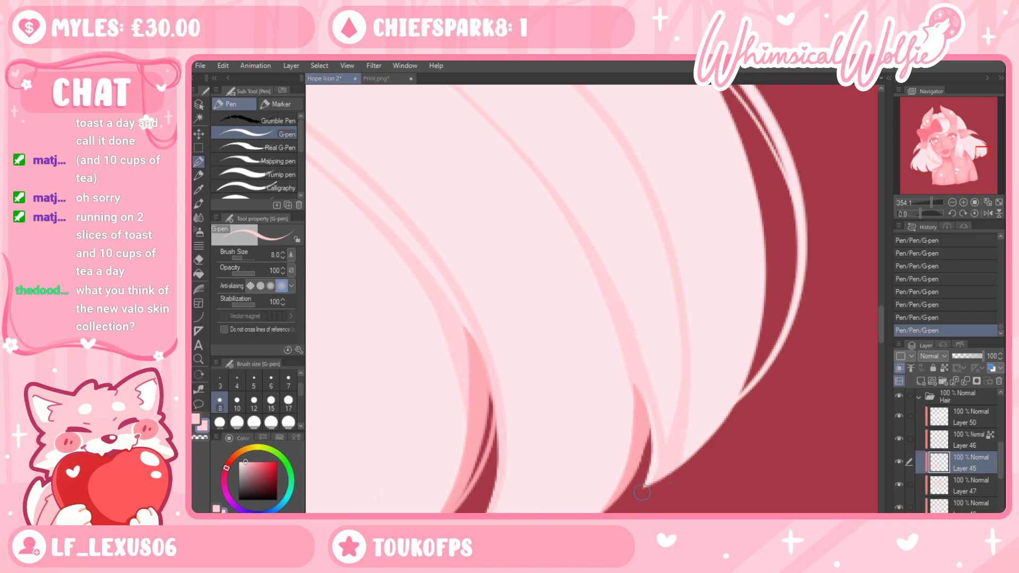
left_click_drag(631, 319, 644, 442)
key("ctrl+z")
mouse_move(591, 247)
left_mouse_down()
mouse_move(660, 443)
mouse_move(651, 504)
mouse_move(651, 426)
mouse_move(650, 480)
left_mouse_up()
Thin the end of the strand line in the outermost back hair tip with the Hard eraser
key("e")
mouse_move(674, 449)
left_mouse_down()
mouse_move(697, 415)
mouse_move(676, 473)
left_mouse_up()
key("ctrl+z")
key("ctrl+z")
left_click_drag(702, 386, 671, 506)
mouse_move(700, 390)
left_mouse_down()
mouse_move(690, 464)
mouse_move(684, 453)
mouse_move(707, 401)
mouse_move(689, 489)
left_mouse_up()
Rotate the canvas and draw a thin strand line through the back hair above the ear with the size 5 G-pen
key("ctrl+space")
left_click_drag(753, 378, 752, 400)
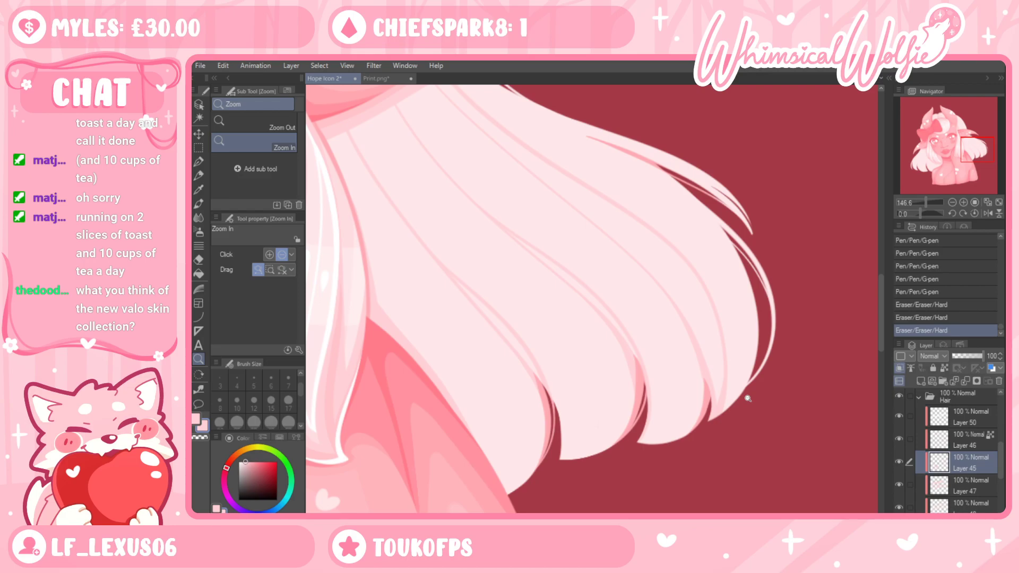
left_click_drag(631, 244, 721, 436)
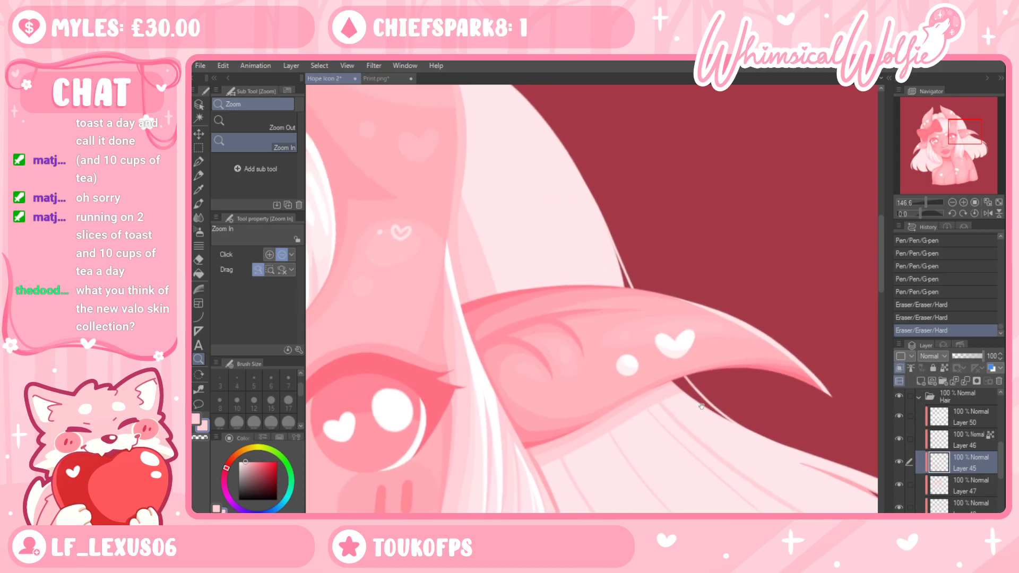
left_click(198, 162)
key("shift+space")
left_click_drag(606, 457, 718, 218)
left_click(198, 162)
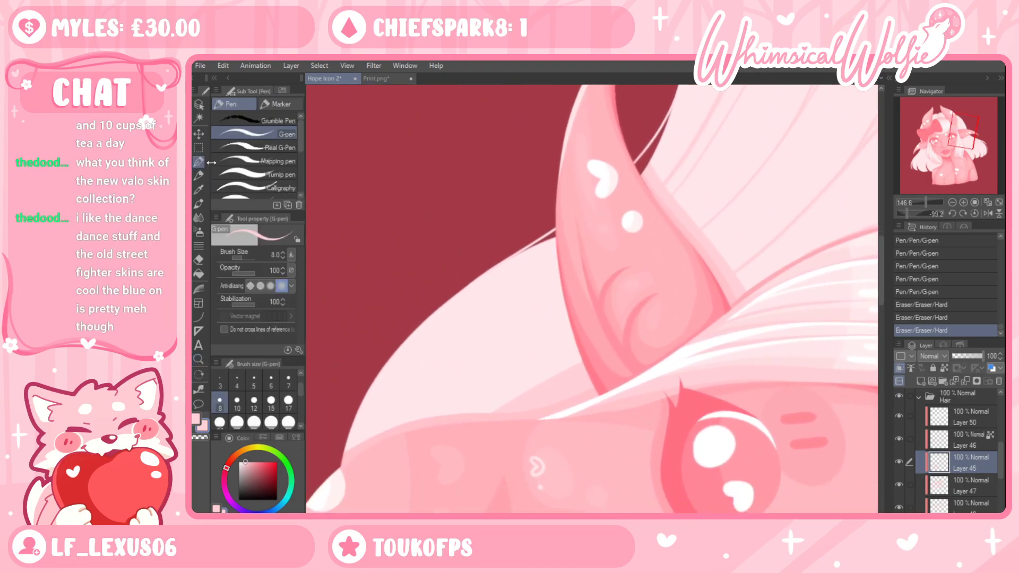
left_click(253, 379)
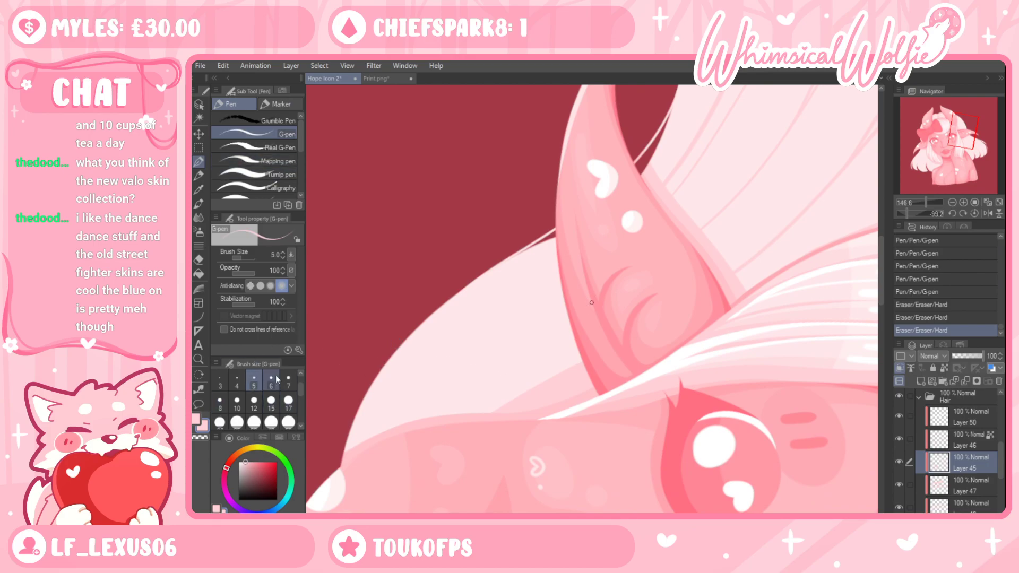
left_click_drag(635, 329, 650, 313)
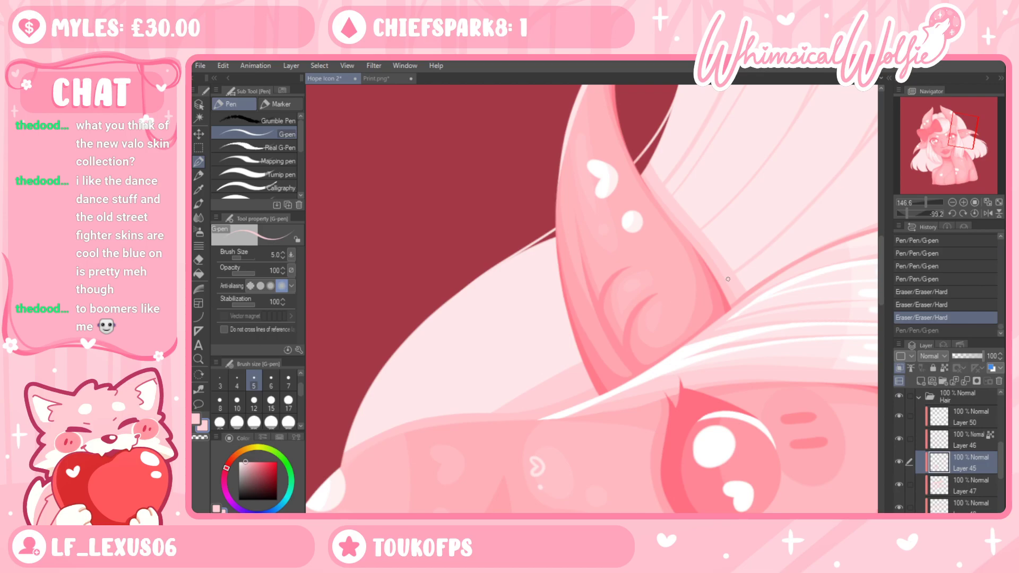
key("ctrl+y")
key("ctrl+z")
key("ctrl+y")
key("ctrl+z")
key("ctrl+y")
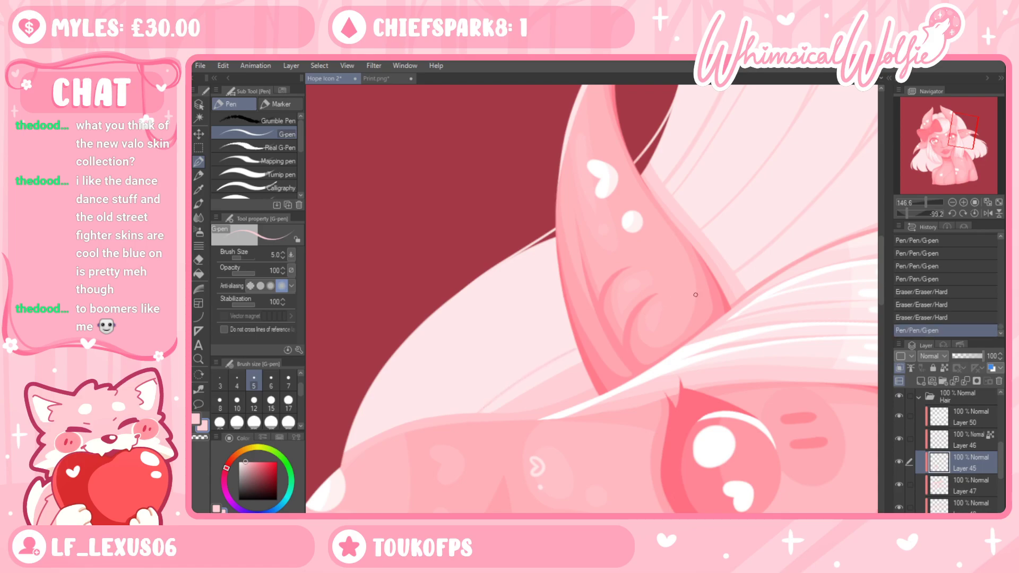
Add more thin size 5 strand lines across the back hair between the horn and the ear
mouse_move(681, 302)
left_mouse_down()
mouse_move(661, 264)
mouse_move(599, 272)
left_mouse_up()
key("ctrl+z")
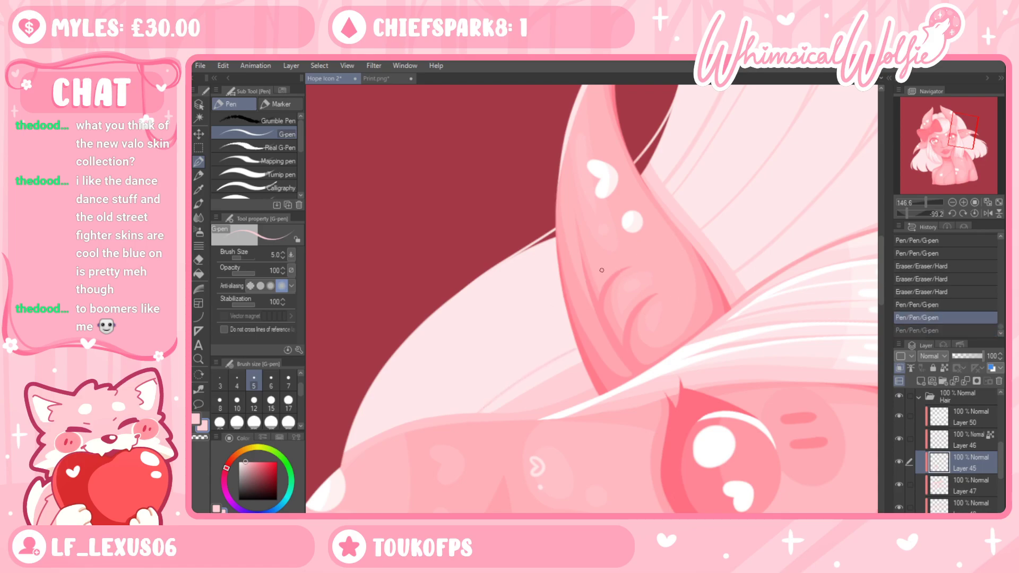
key("ctrl+y")
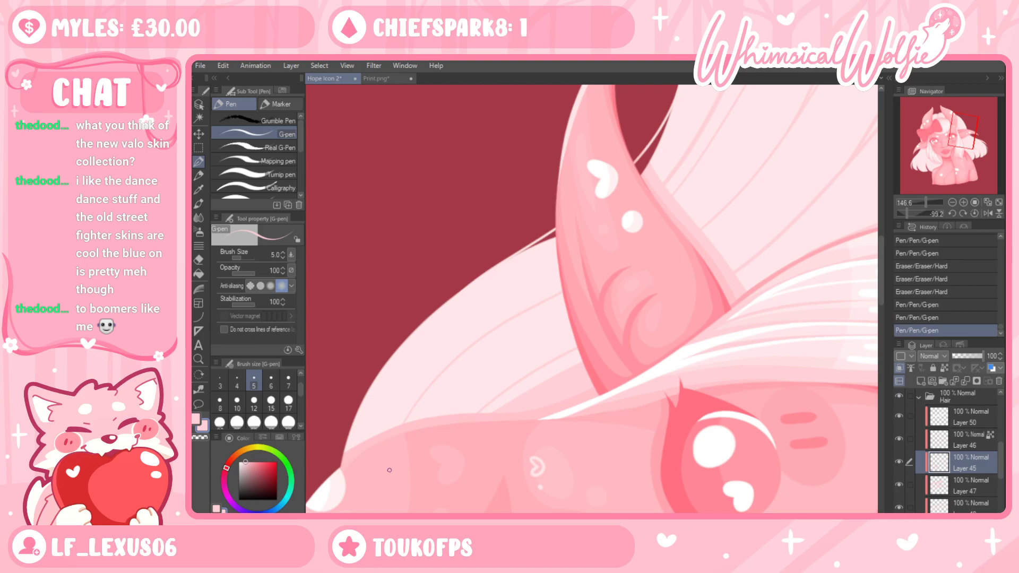
left_click_drag(511, 271, 524, 303)
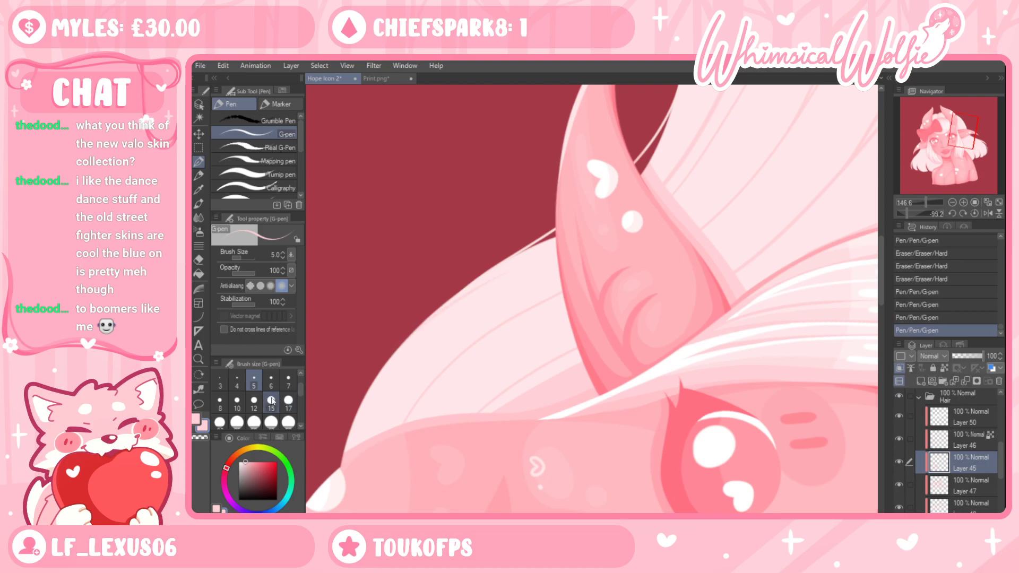
key("ctrl+z")
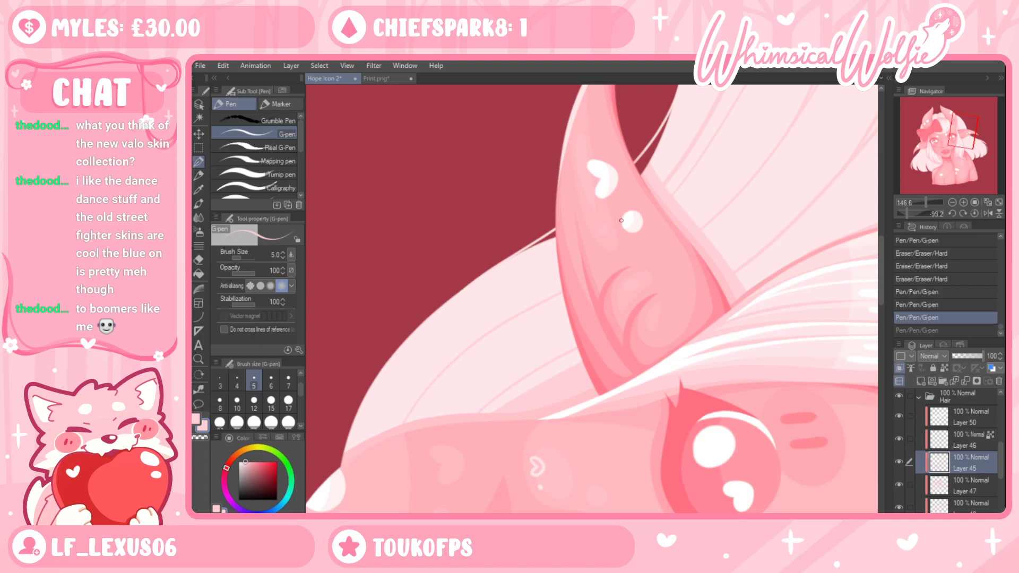
key("ctrl+y")
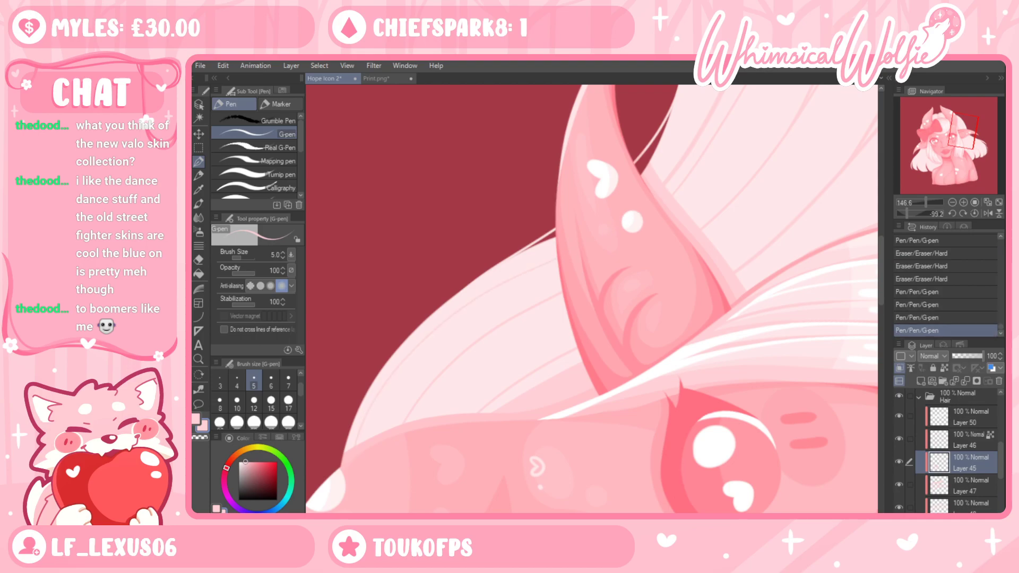
key("ctrl+z")
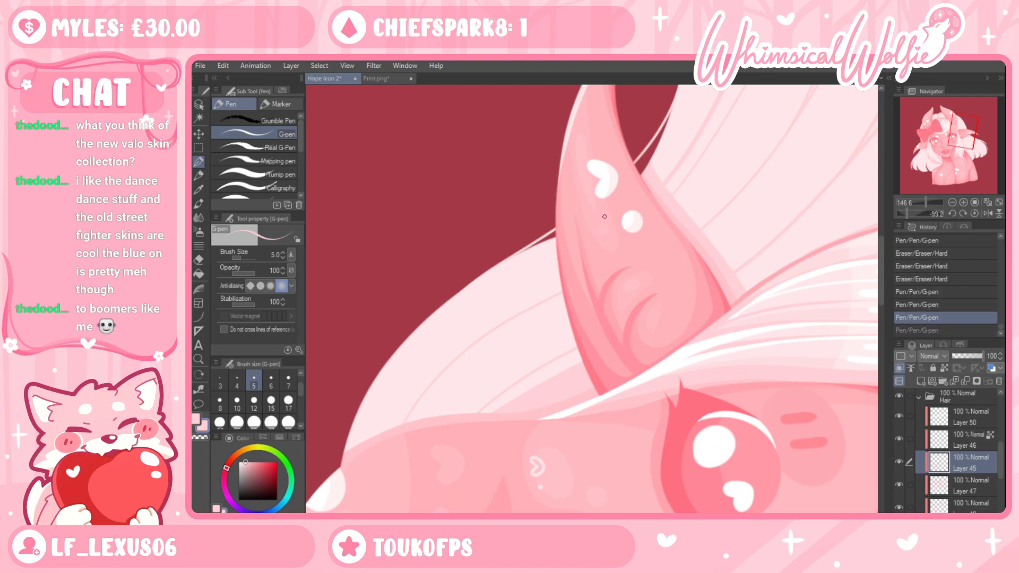
key("ctrl+y")
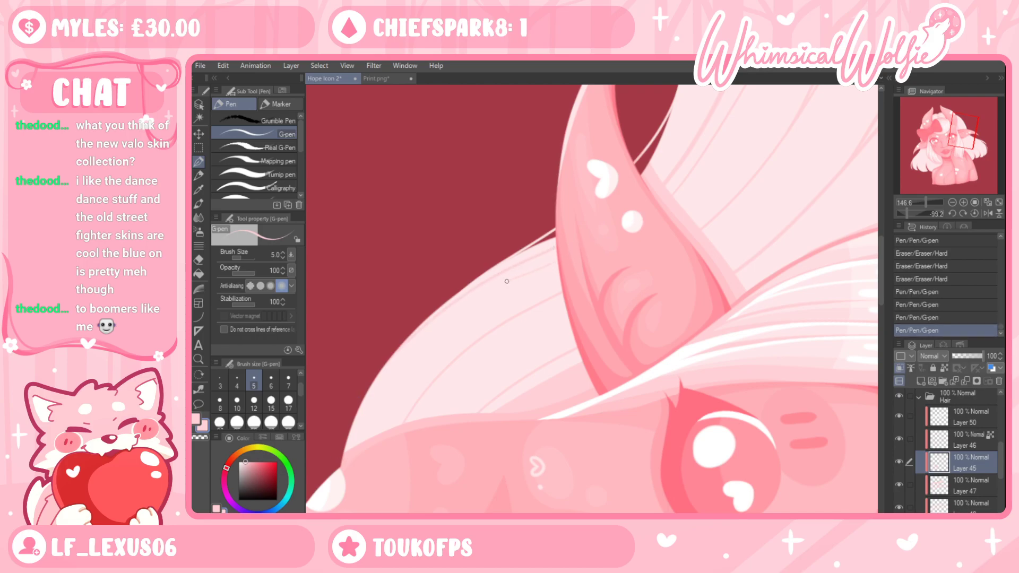
Draw another thin strand line close to the outer edge of the back hair above the ear
left_click(337, 442)
key("ctrl+z")
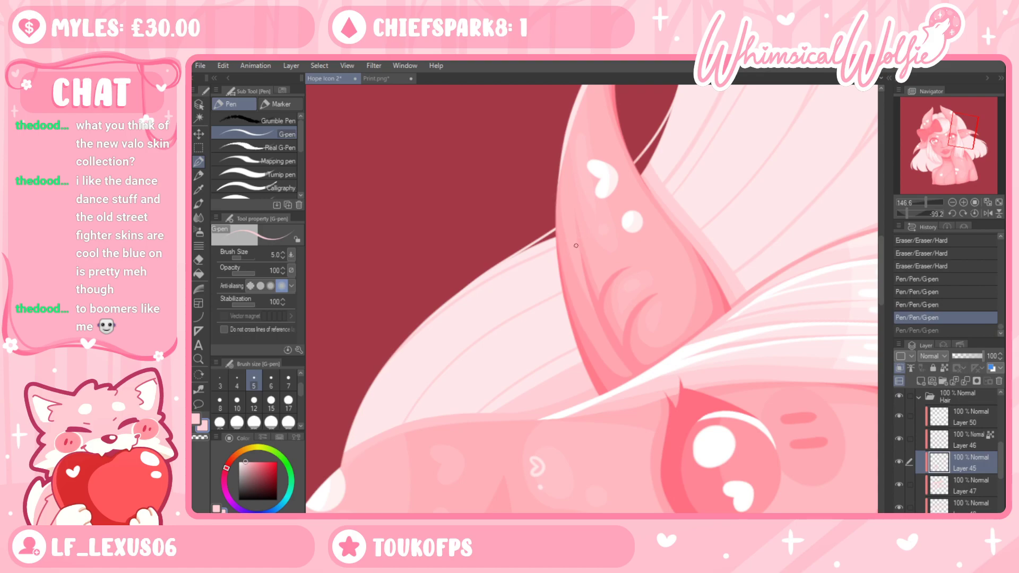
left_click_drag(454, 312, 351, 410)
key("ctrl+z")
key("ctrl+y")
Turn the canvas back nearly upright and examine the new strands above the ear against the whole character
key("r")
left_click_drag(720, 375, 492, 410)
left_click(199, 357)
left_click_drag(672, 299, 779, 321)
scroll(656, 200, "down", 3)
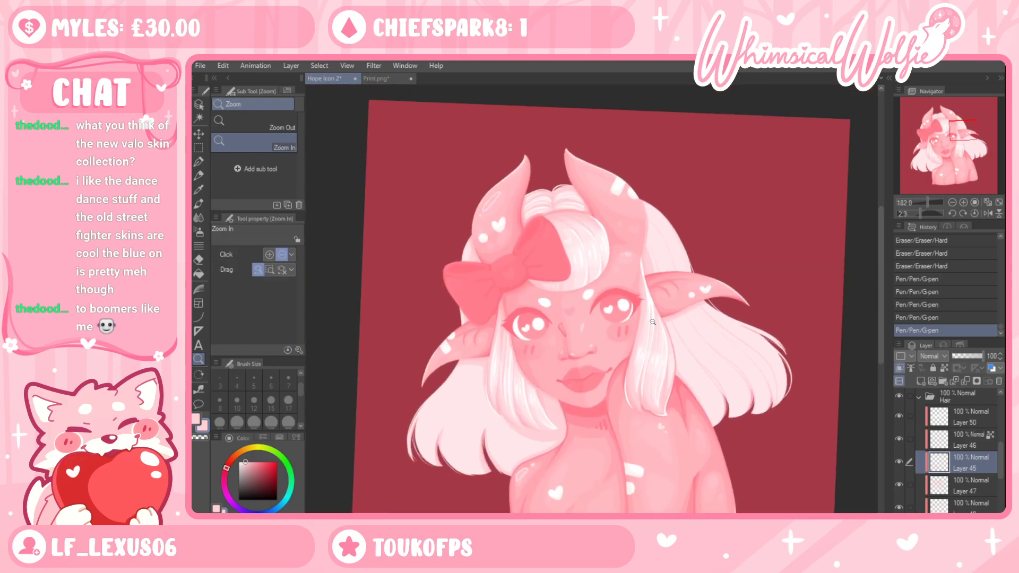
scroll(721, 319, "up", 2)
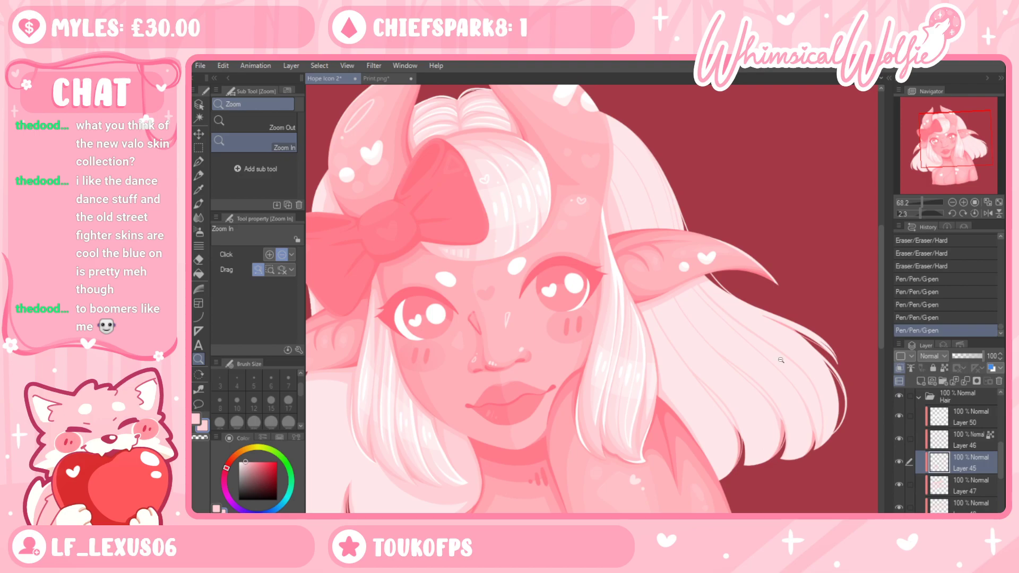
scroll(807, 306, "down", 3)
scroll(807, 306, "up", 3)
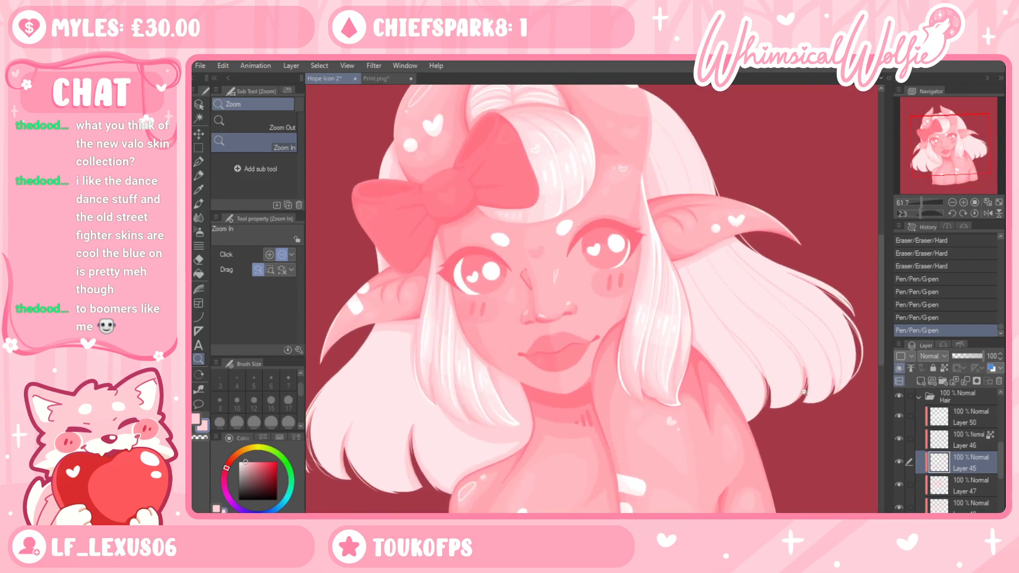
Draw a strand line curving into the lower back hair tip with the size 8 G-pen, redoing unsuccessful strokes
scroll(809, 388, "up", 5)
key("p")
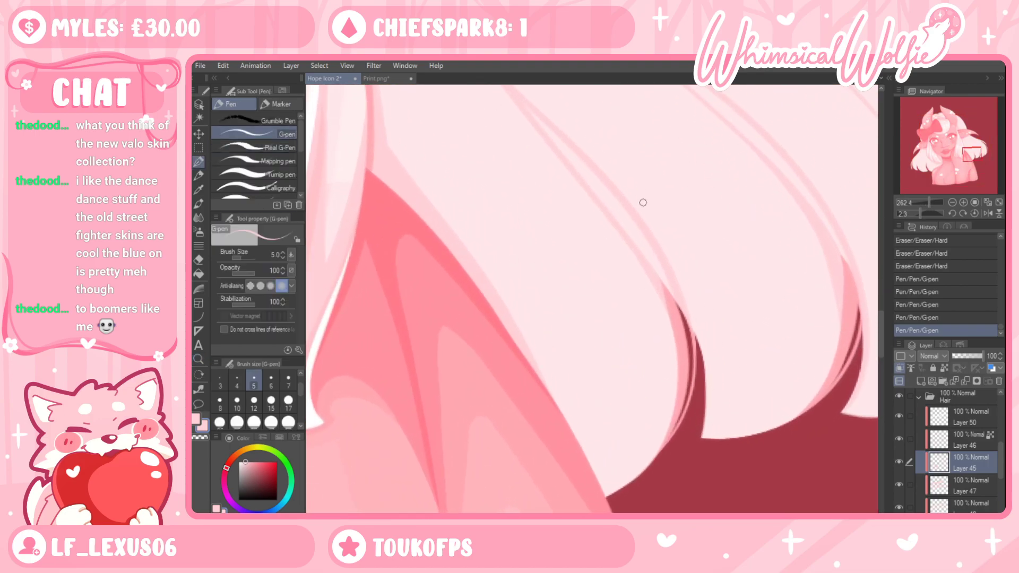
mouse_move(666, 260)
left_mouse_down()
mouse_move(688, 302)
mouse_move(690, 339)
left_mouse_up()
left_click(220, 403)
key("ctrl+z")
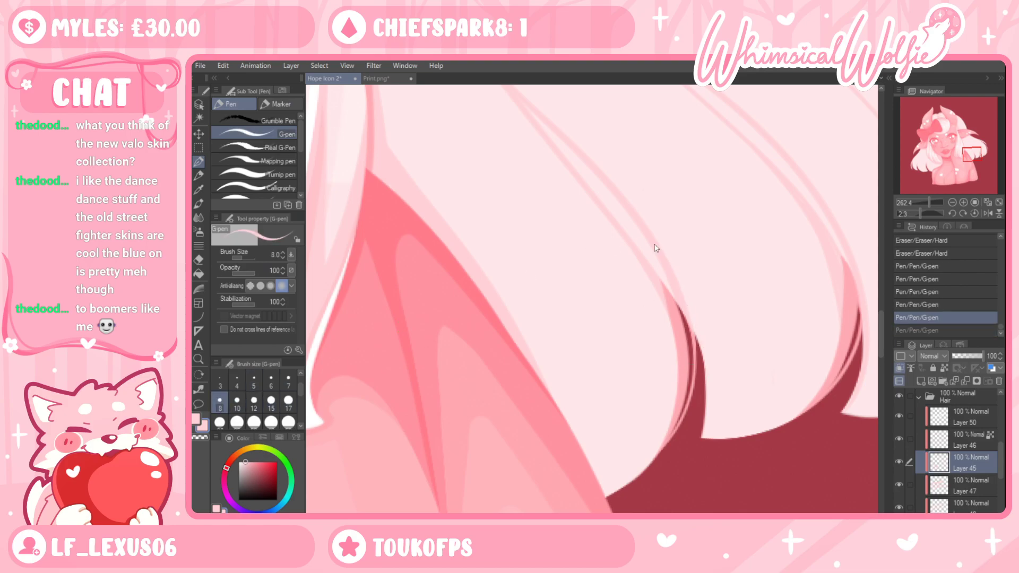
mouse_move(666, 266)
left_mouse_down()
mouse_move(709, 357)
mouse_move(714, 435)
left_mouse_up()
key("ctrl+z")
mouse_move(655, 243)
left_mouse_down()
mouse_move(697, 332)
mouse_move(712, 441)
left_mouse_up()
mouse_move(647, 228)
left_mouse_down()
mouse_move(674, 270)
mouse_move(714, 436)
left_mouse_up()
mouse_move(702, 329)
left_mouse_down()
mouse_move(713, 431)
mouse_move(708, 381)
mouse_move(703, 474)
mouse_move(781, 397)
mouse_move(753, 420)
mouse_move(708, 424)
mouse_move(706, 455)
mouse_move(705, 433)
mouse_move(808, 399)
left_mouse_up()
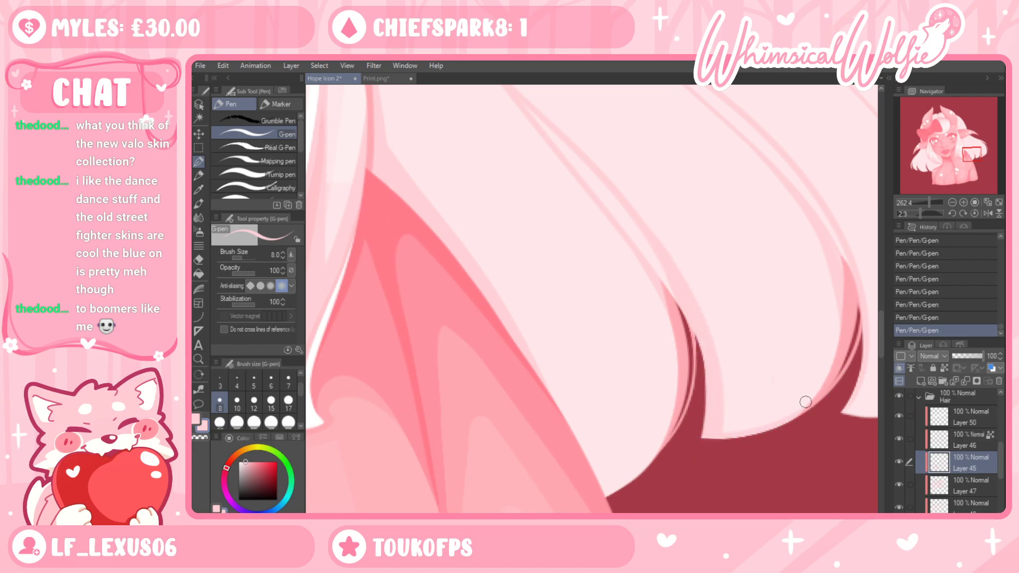
key("ctrl+z")
Try to shade the back hair along the edge of the horn with the size 8 G-pen
left_click(199, 359)
left_click_drag(726, 338, 686, 374)
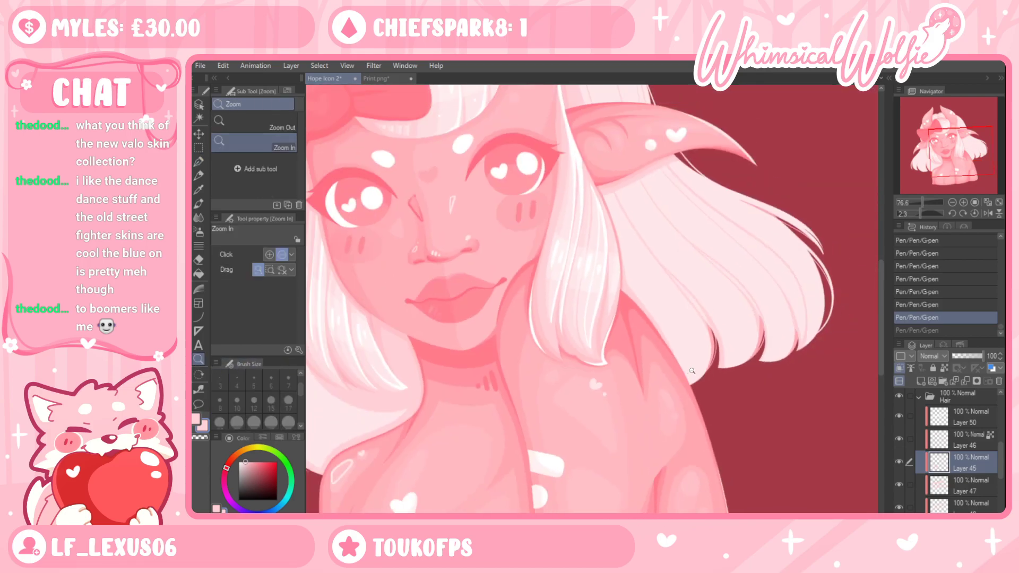
scroll(692, 371, "down", 2)
scroll(742, 413, "up", 3)
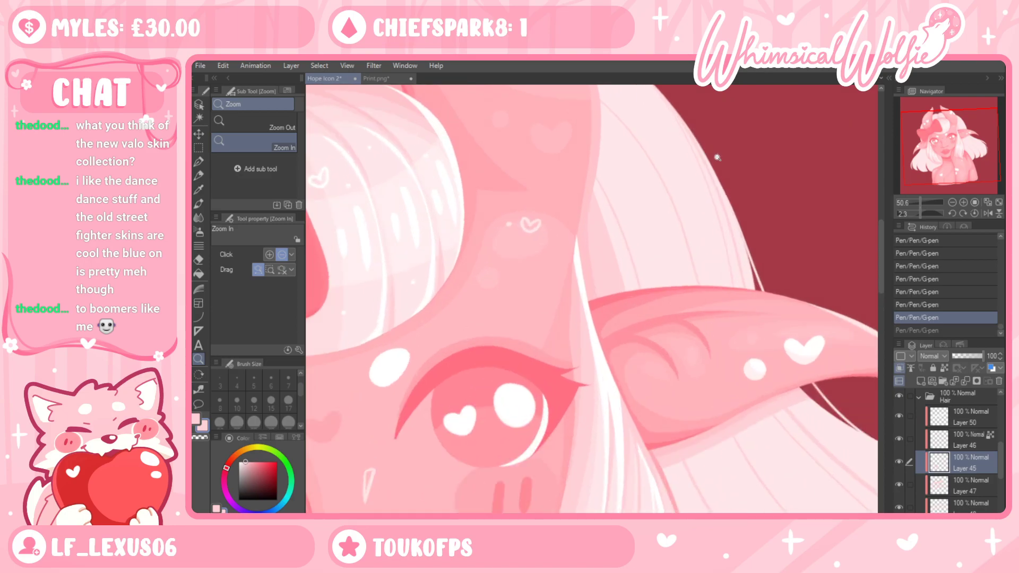
scroll(713, 277, "up", 1)
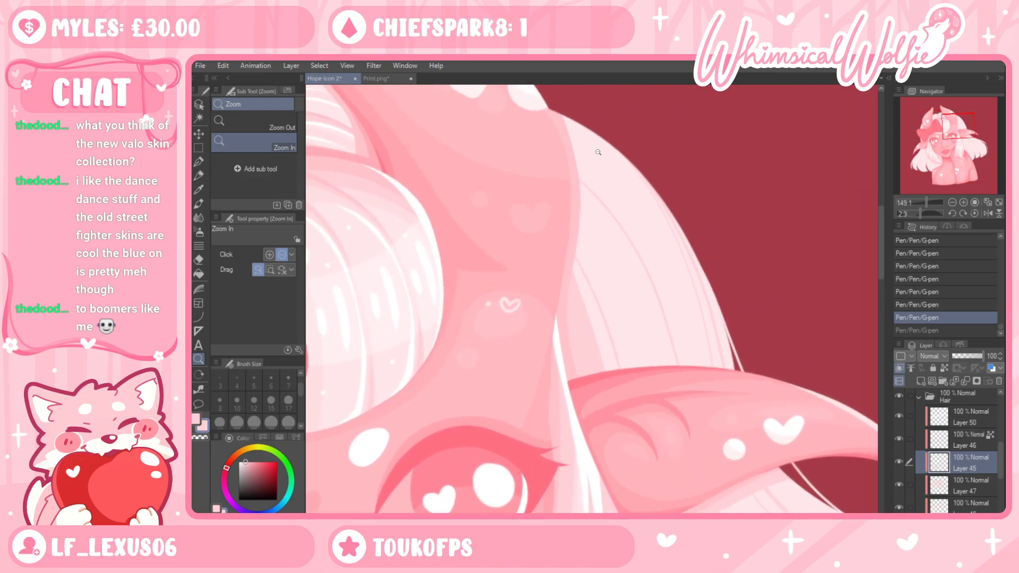
scroll(591, 136, "up", 2)
left_click(200, 163)
mouse_move(553, 114)
left_mouse_down()
mouse_move(609, 109)
mouse_move(554, 140)
mouse_move(547, 127)
mouse_move(618, 116)
mouse_move(559, 118)
mouse_move(552, 148)
mouse_move(558, 114)
mouse_move(601, 115)
mouse_move(553, 99)
left_mouse_up()
key("ctrl+z")
key("ctrl+z")
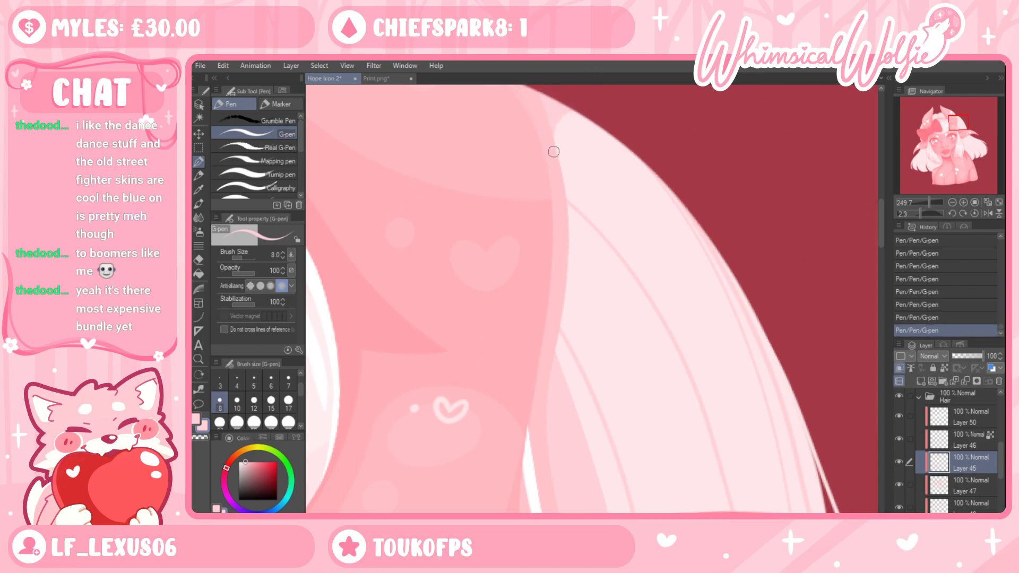
Compare the shading beside the horn with the whole character and undo the latest G-pen strokes
left_click(198, 359)
left_click_drag(732, 146, 639, 205)
left_click_drag(764, 178, 739, 186)
scroll(738, 187, "down", 2)
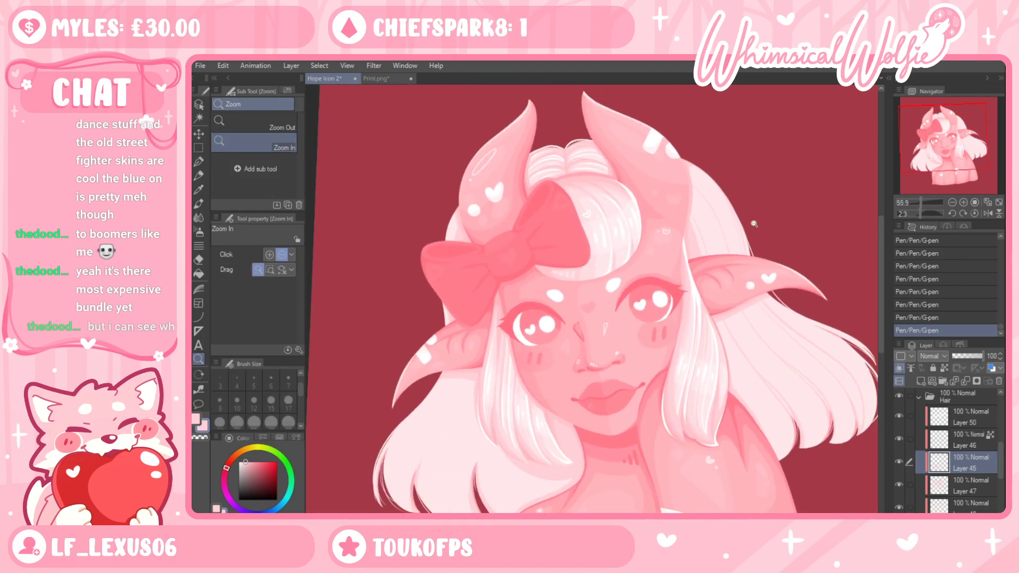
key("ctrl+z")
key("ctrl+z")
key("ctrl+z")
key("ctrl+z")
key("ctrl+z")
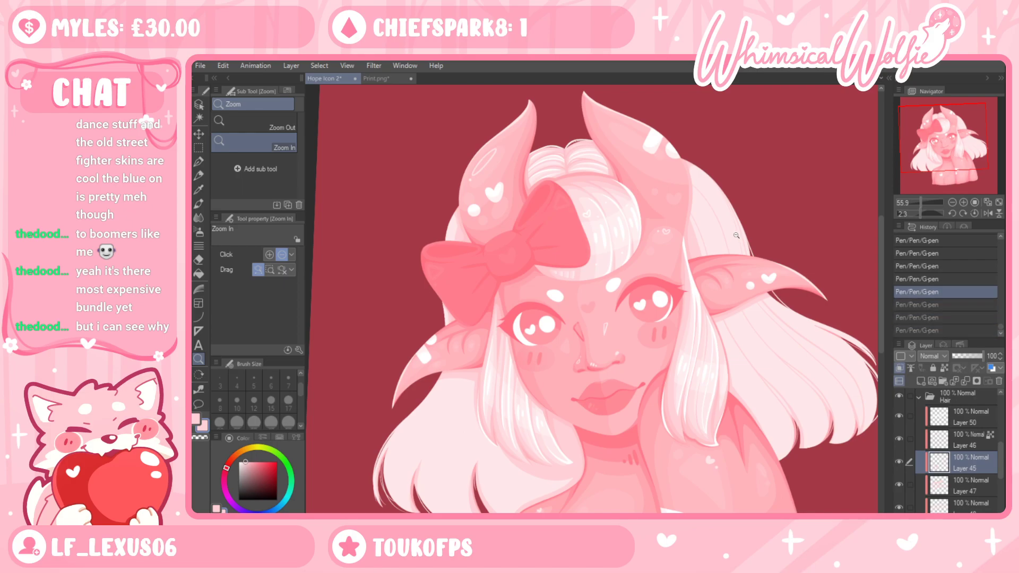
key("ctrl+z")
key("ctrl+z")
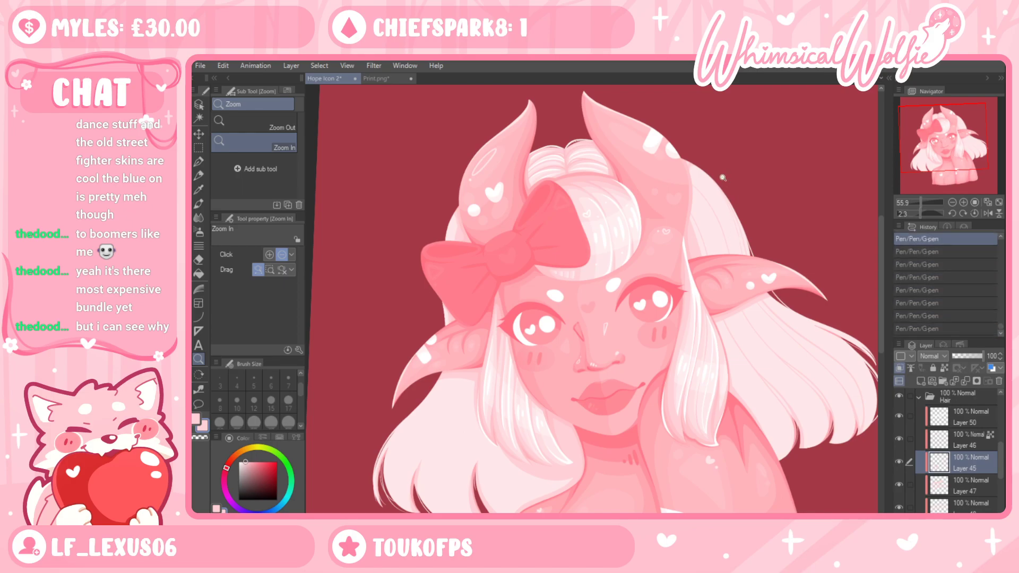
Draw a short strand line in the back hair beside the bow with the size 8 G-pen, redoing the unsuccessful stroke
scroll(756, 175, "up", 5)
scroll(728, 199, "down", 3)
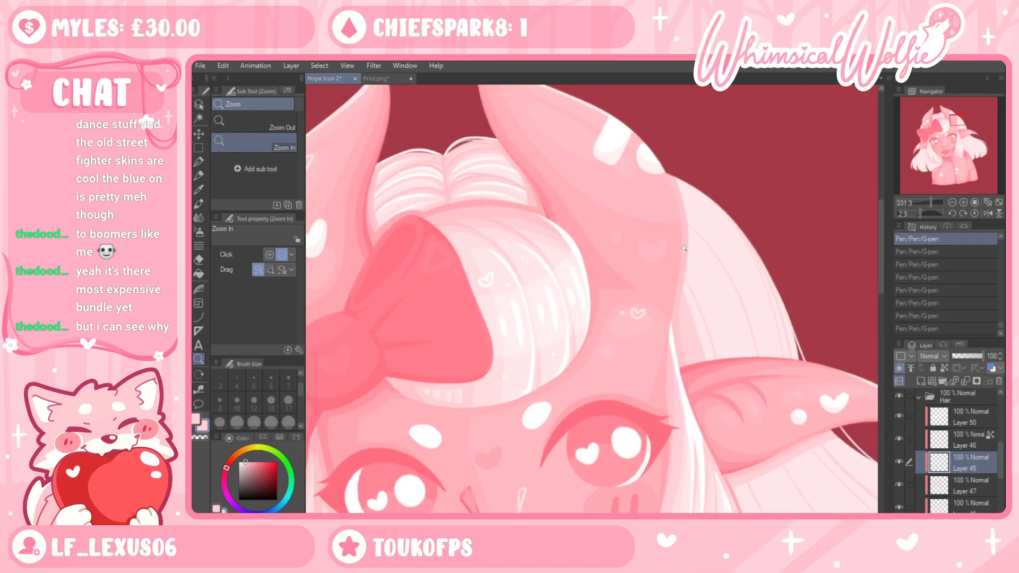
scroll(692, 202, "down", 3)
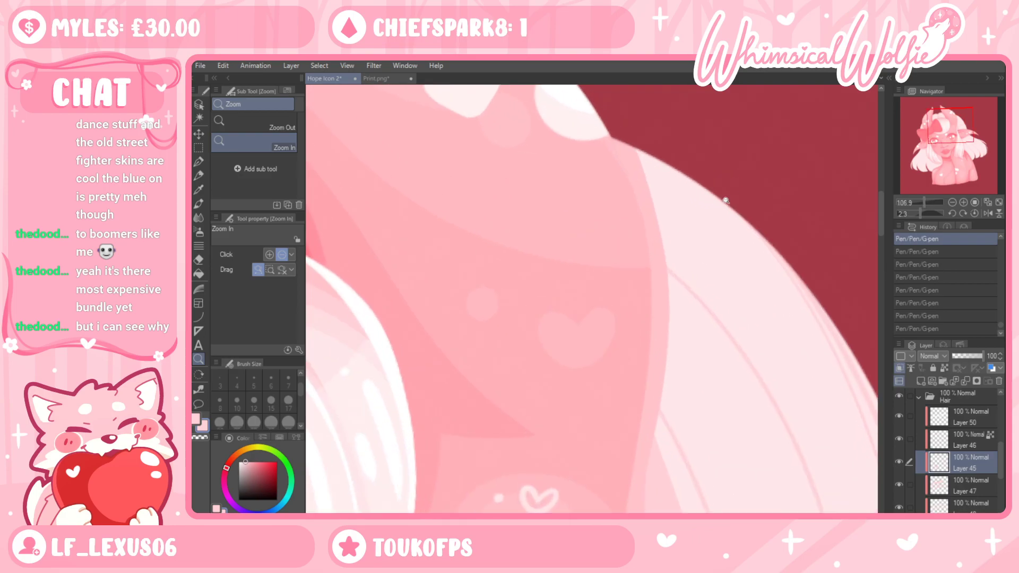
scroll(732, 372, "up", 2)
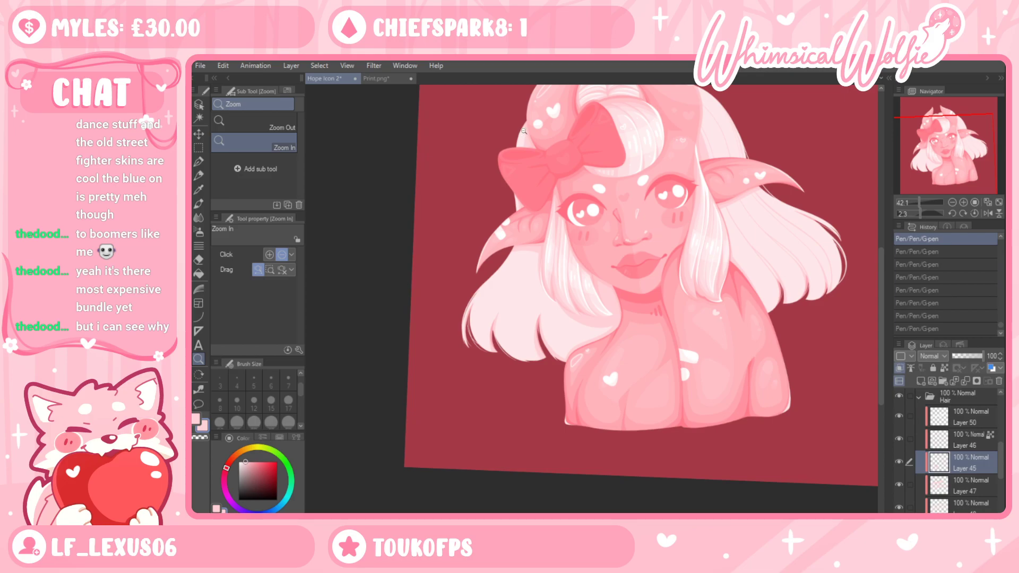
left_click_drag(521, 134, 563, 152)
key("p")
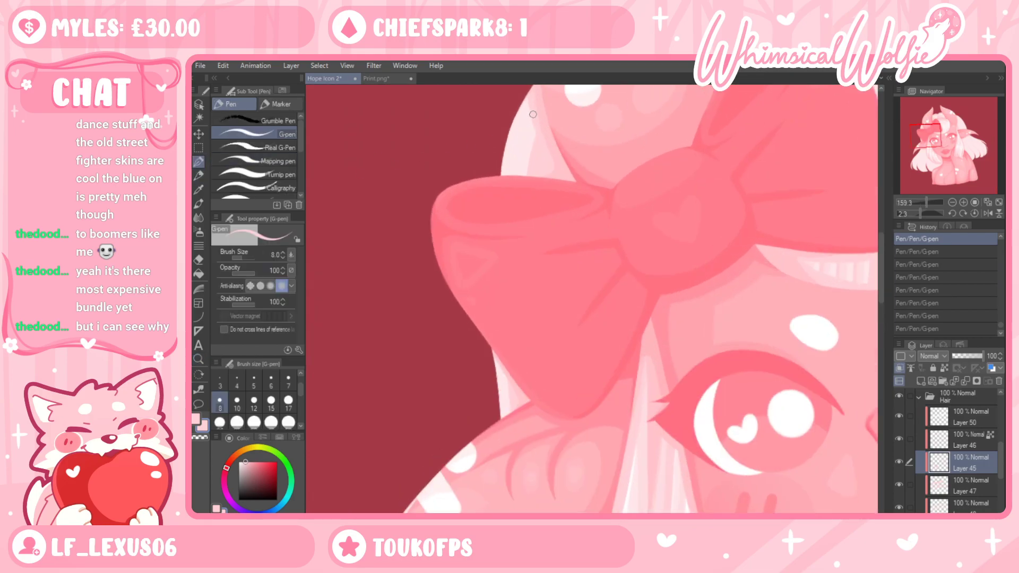
key("ctrl+z")
left_click_drag(531, 111, 511, 174)
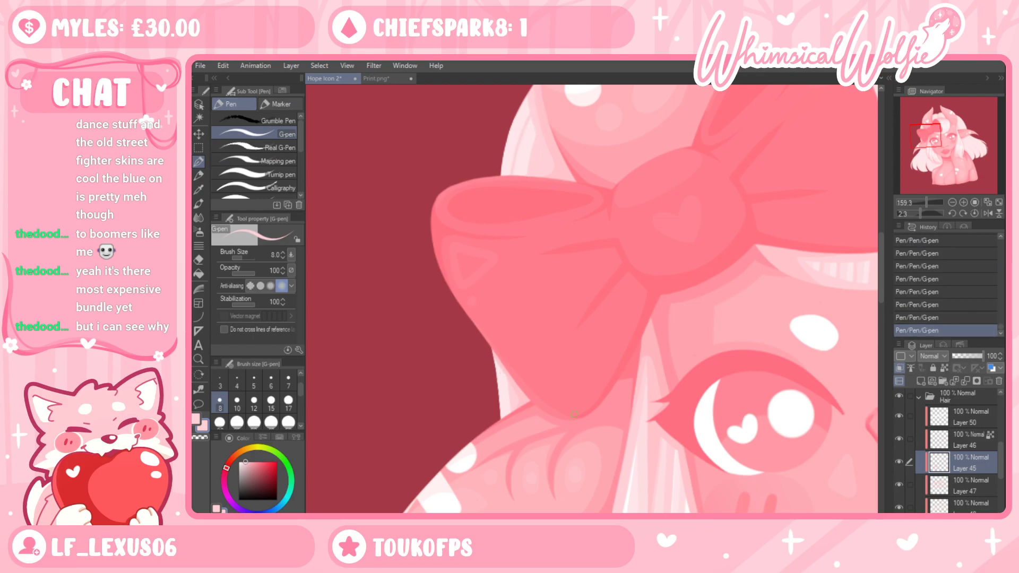
Draw a strand line from the inner gap of the lower back hair to the front lock with the size 10 G-pen, redoing unsuccessful strokes
scroll(503, 366, "down", 10)
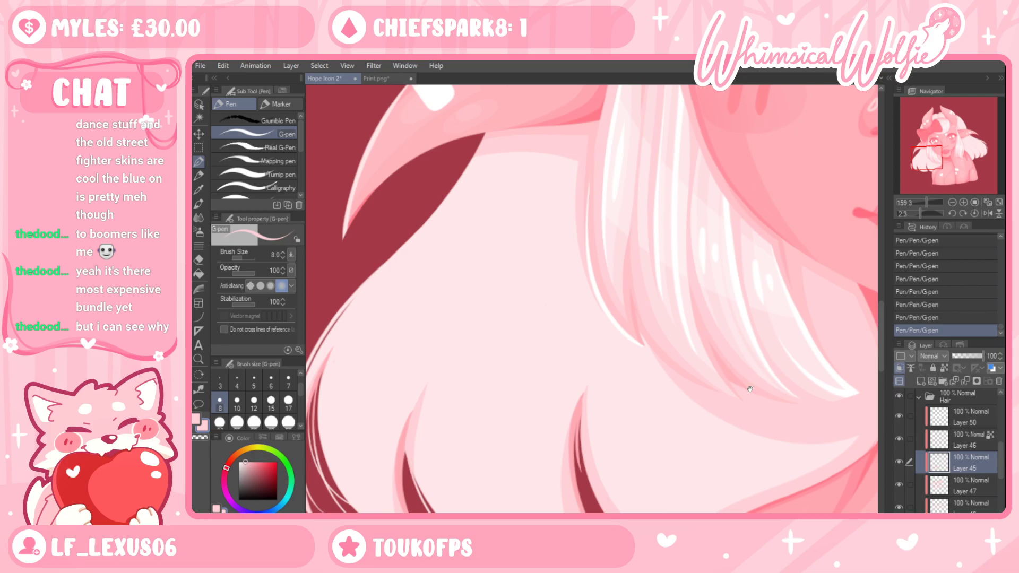
left_click_drag(794, 356, 766, 290)
left_click_drag(748, 373, 755, 439)
key("ctrl+z")
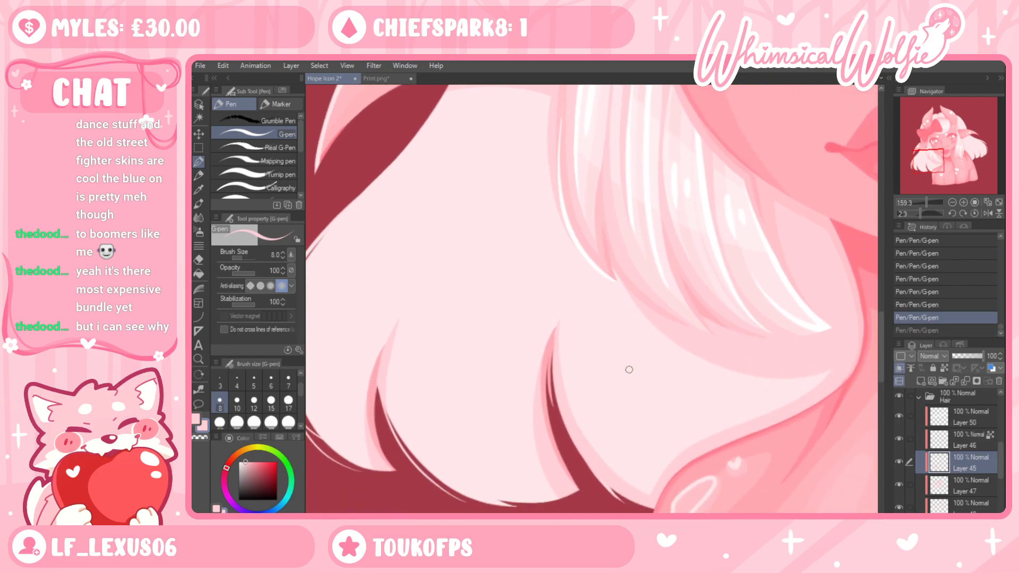
key("r")
mouse_move(673, 377)
left_mouse_down()
mouse_move(470, 388)
mouse_move(458, 338)
left_mouse_up()
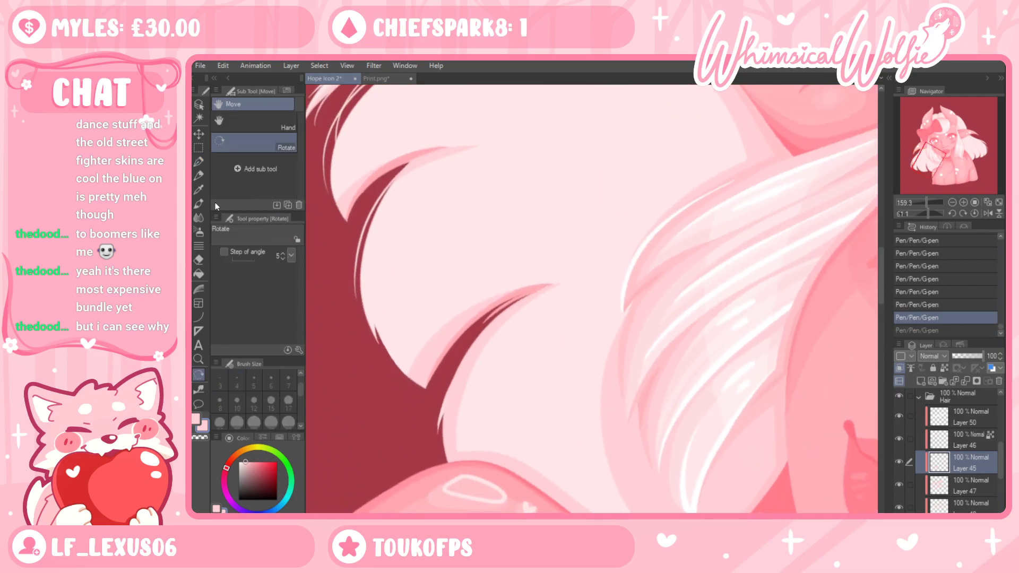
key("p")
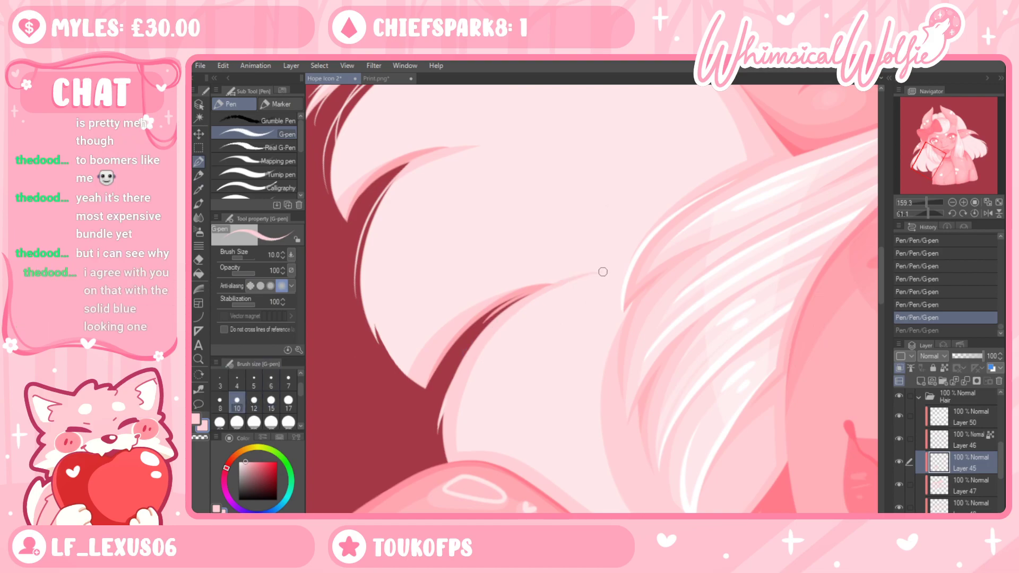
left_click_drag(491, 325, 627, 272)
key("ctrl+z")
left_click_drag(555, 283, 627, 272)
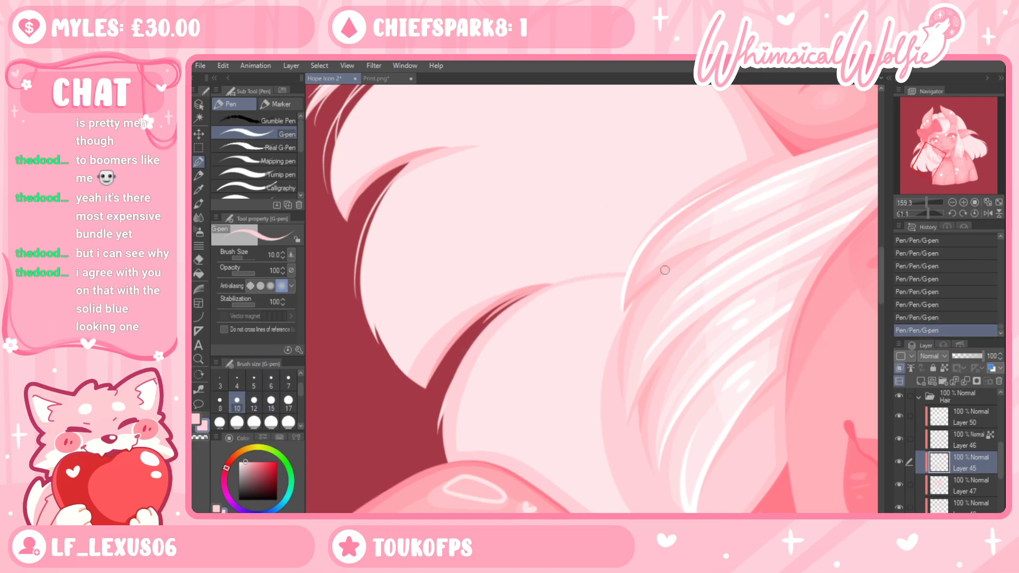
Trim the underside of the inner gap's strand line with the size 25 hard eraser, redoing the erasing strokes until the curve is clean
left_click_drag(430, 328, 446, 351)
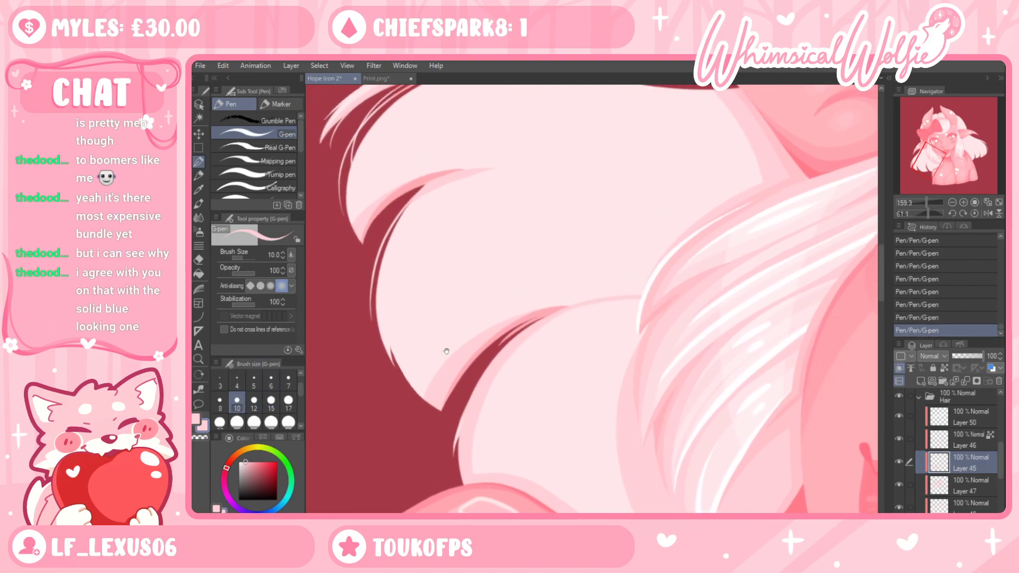
left_click(199, 359)
left_click(555, 315)
left_click(199, 161)
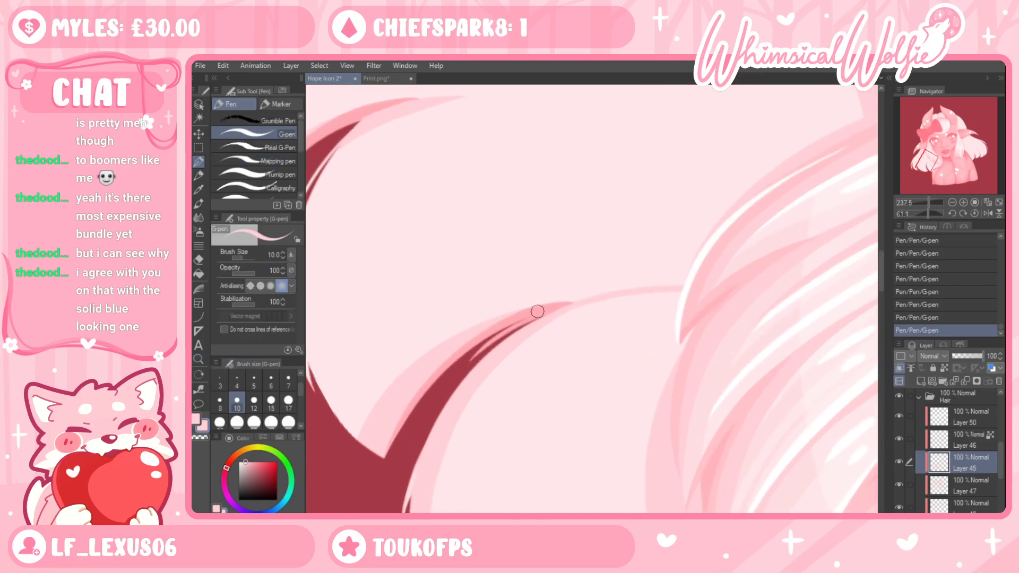
key("e")
mouse_move(561, 323)
left_mouse_down()
mouse_move(626, 298)
mouse_move(740, 293)
left_mouse_up()
key("ctrl+z")
mouse_move(555, 330)
left_mouse_down()
mouse_move(675, 292)
mouse_move(739, 298)
left_mouse_up()
key("ctrl+z")
mouse_move(559, 329)
left_mouse_down()
mouse_move(614, 305)
mouse_move(732, 302)
left_mouse_up()
left_click_drag(603, 318, 619, 391)
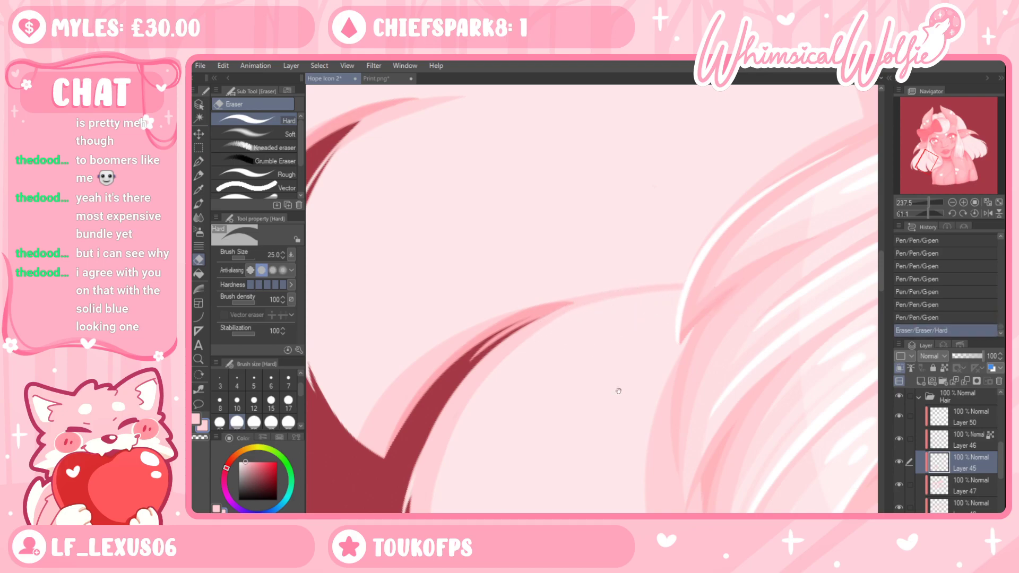
left_click(198, 162)
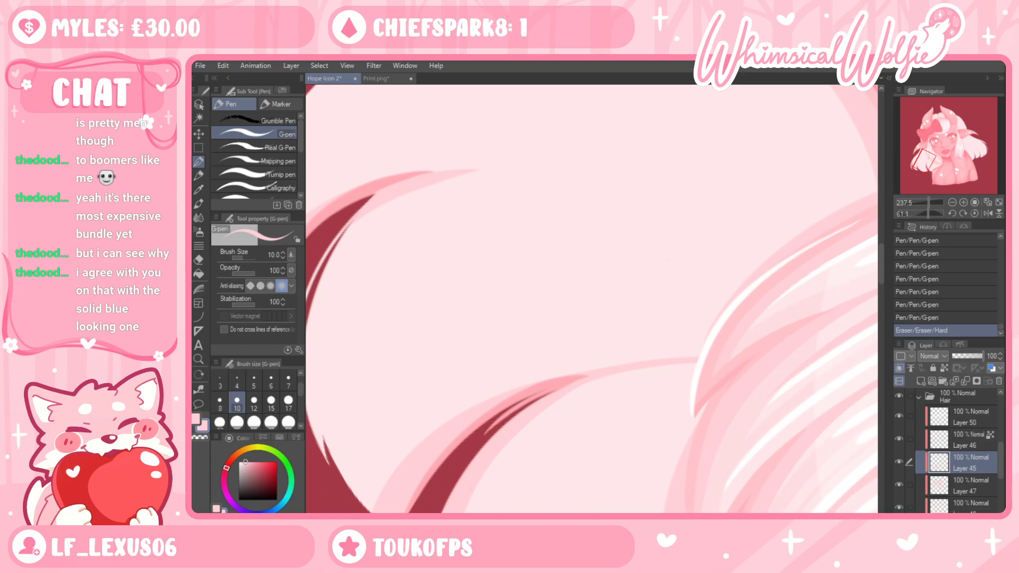
scroll(555, 341, "up", 1)
left_click_drag(688, 331, 696, 324)
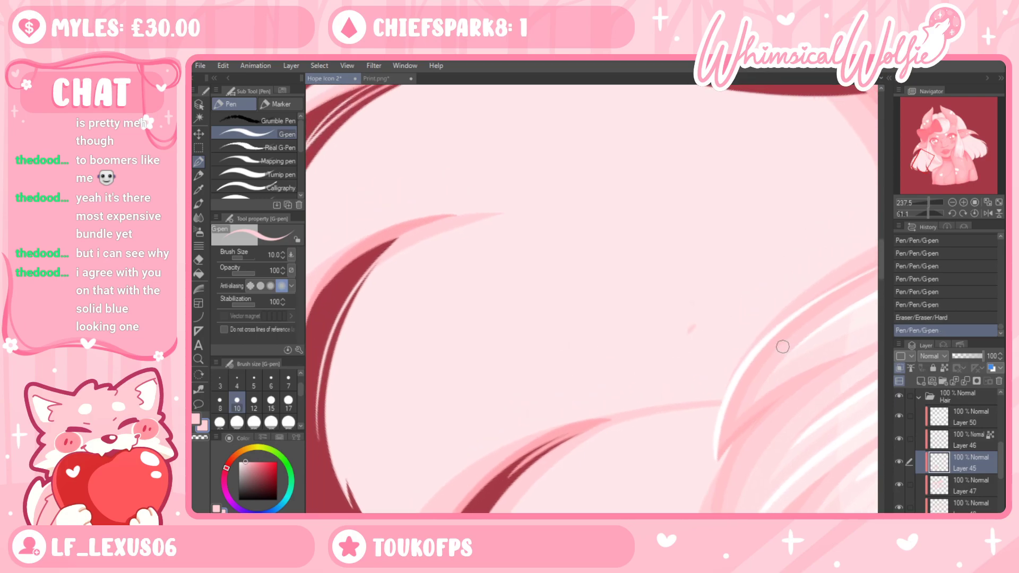
key("ctrl+z")
Draw a long strand line from the neighbouring hair gap up toward the ear with the size 10 G-pen, redoing unsuccessful strokes
left_click(198, 373)
scroll(635, 297, "down", 1)
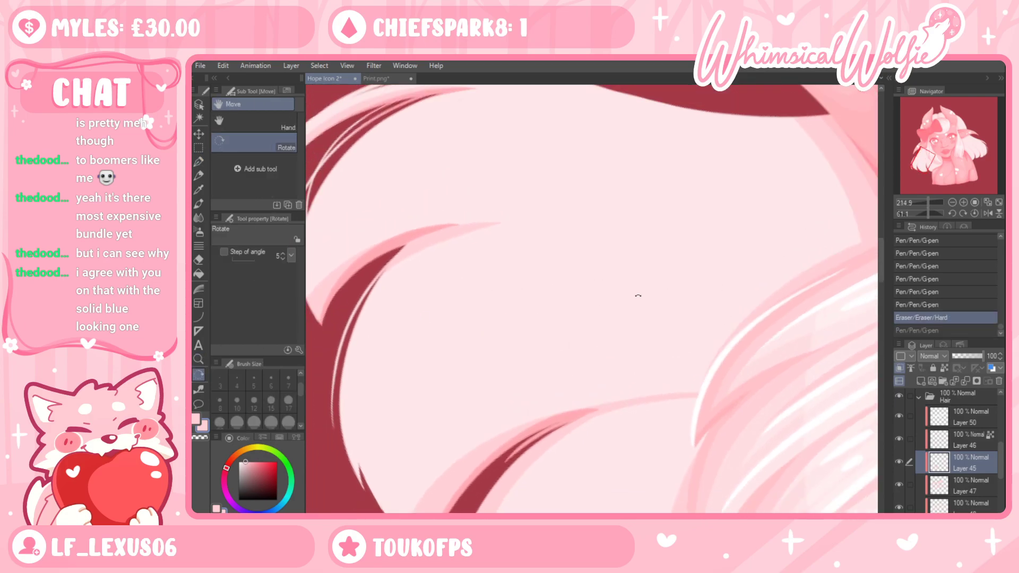
left_click_drag(634, 297, 626, 274)
left_click(198, 162)
left_click_drag(504, 343, 498, 387)
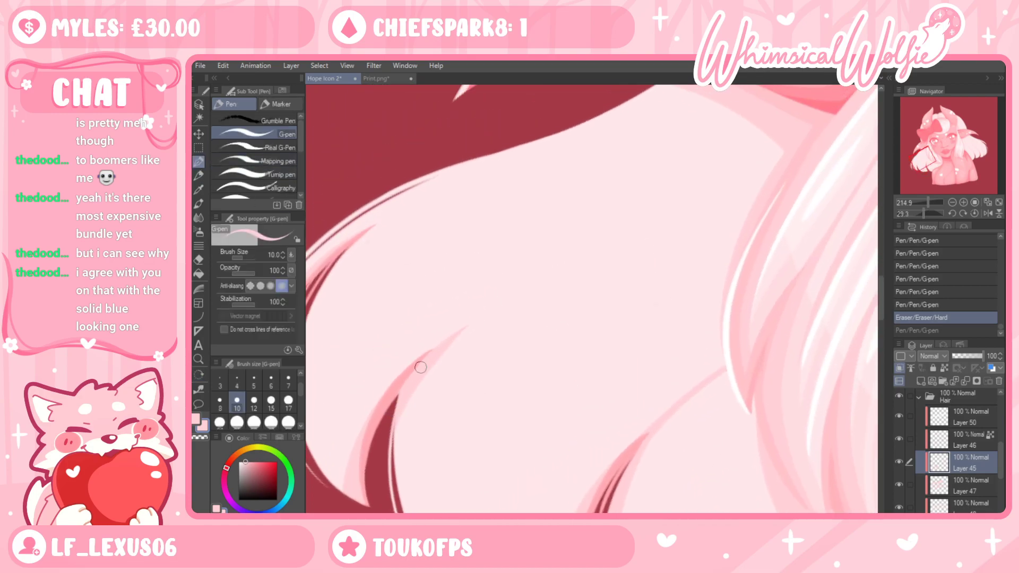
mouse_move(457, 333)
left_mouse_down()
mouse_move(610, 232)
mouse_move(744, 110)
left_mouse_up()
key("ctrl+z")
left_click_drag(452, 343, 670, 210)
key("ctrl+z")
left_click_drag(443, 344, 764, 137)
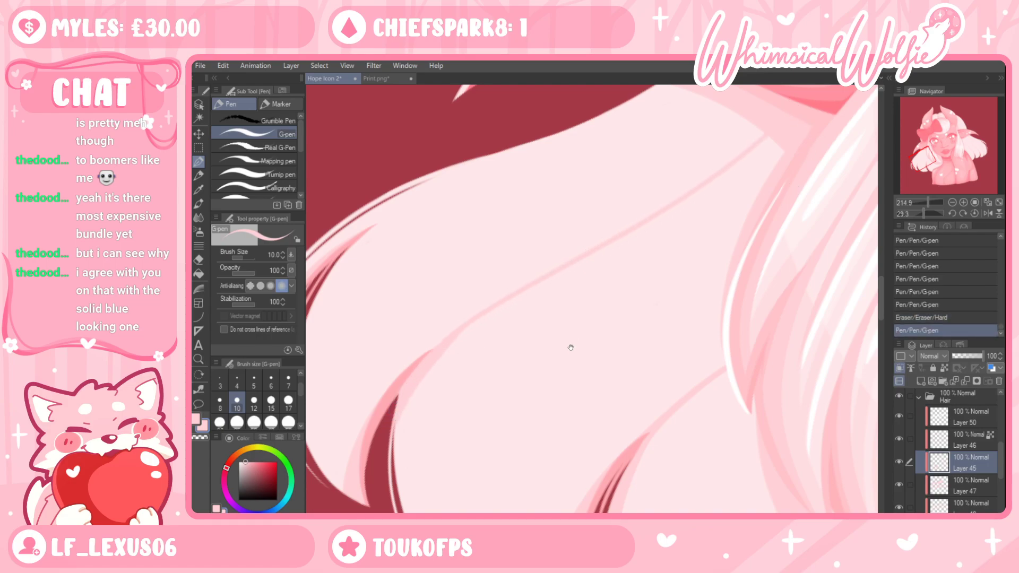
Thicken the long strand line where it leaves the hair gap with size 10 G-pen strokes so that it tapers smoothly
left_click(199, 360)
left_click_drag(455, 350, 522, 304)
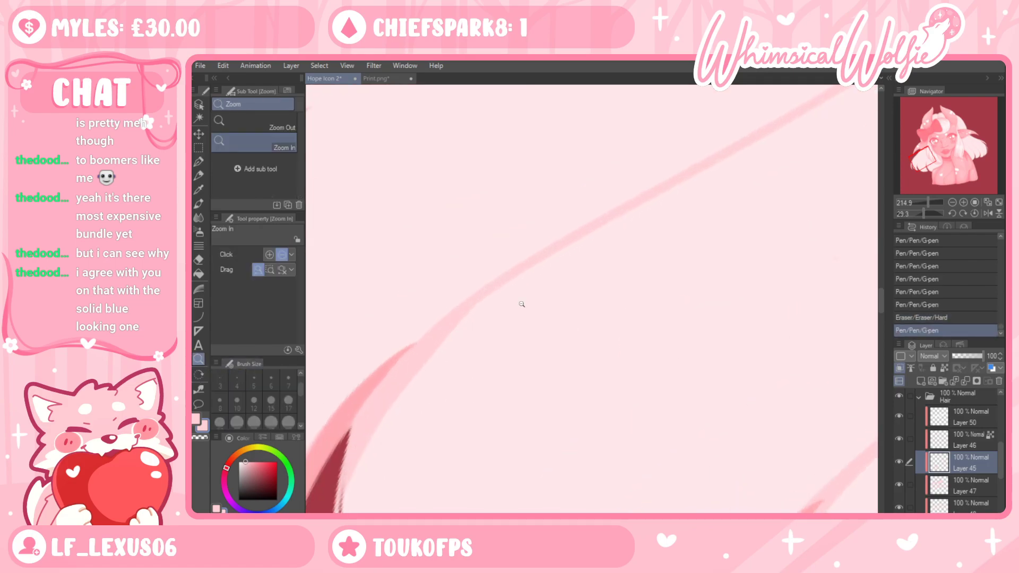
left_click(198, 162)
mouse_move(402, 375)
left_mouse_down()
mouse_move(448, 323)
mouse_move(532, 262)
left_mouse_up()
key("ctrl+z")
key("ctrl+z")
left_click_drag(407, 386, 564, 250)
left_click_drag(470, 312, 602, 225)
left_click_drag(410, 352, 494, 292)
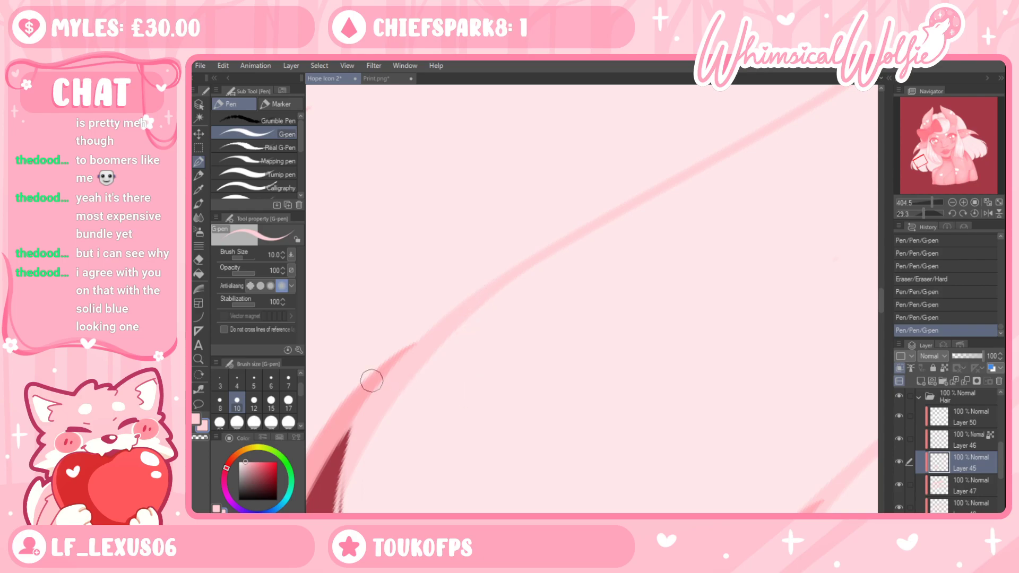
Draw a strand line along the outermost lock of the back hair up to the ear with the size 10 G-pen, redoing unsuccessful strokes
left_click(199, 359)
left_click_drag(555, 337, 532, 372)
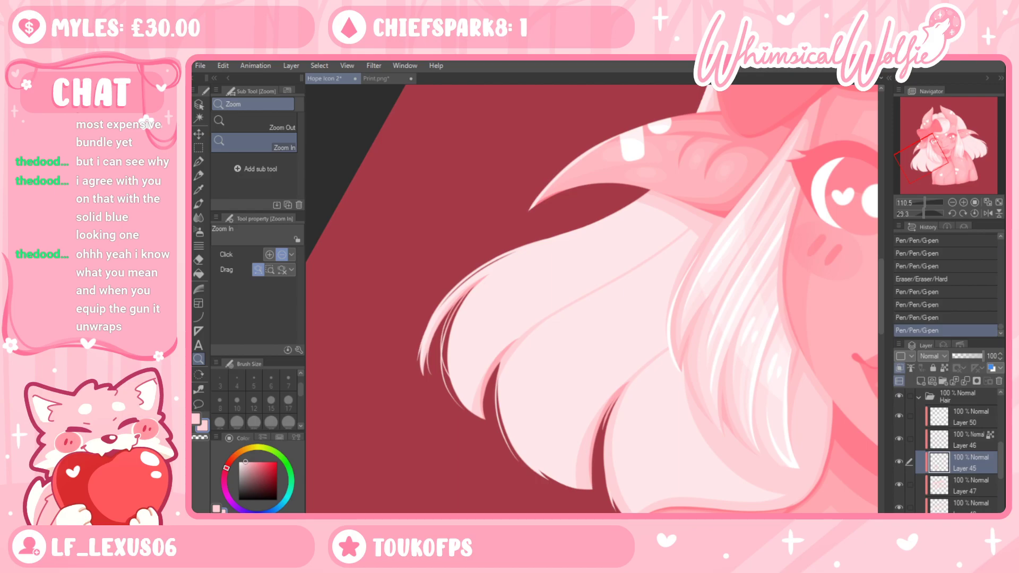
left_click_drag(537, 337, 547, 352)
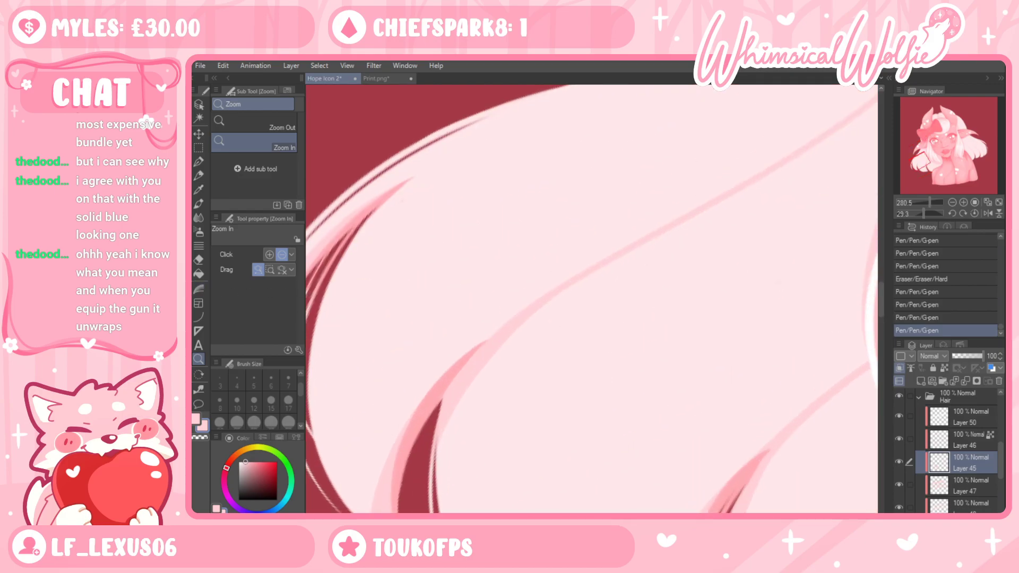
scroll(527, 398, "down", 3)
left_click_drag(531, 384, 496, 408)
left_click(199, 161)
mouse_move(419, 336)
left_mouse_down()
mouse_move(500, 276)
mouse_move(433, 323)
mouse_move(512, 277)
mouse_move(409, 344)
mouse_move(495, 284)
mouse_move(626, 233)
mouse_move(723, 157)
left_mouse_up()
key("ctrl+z")
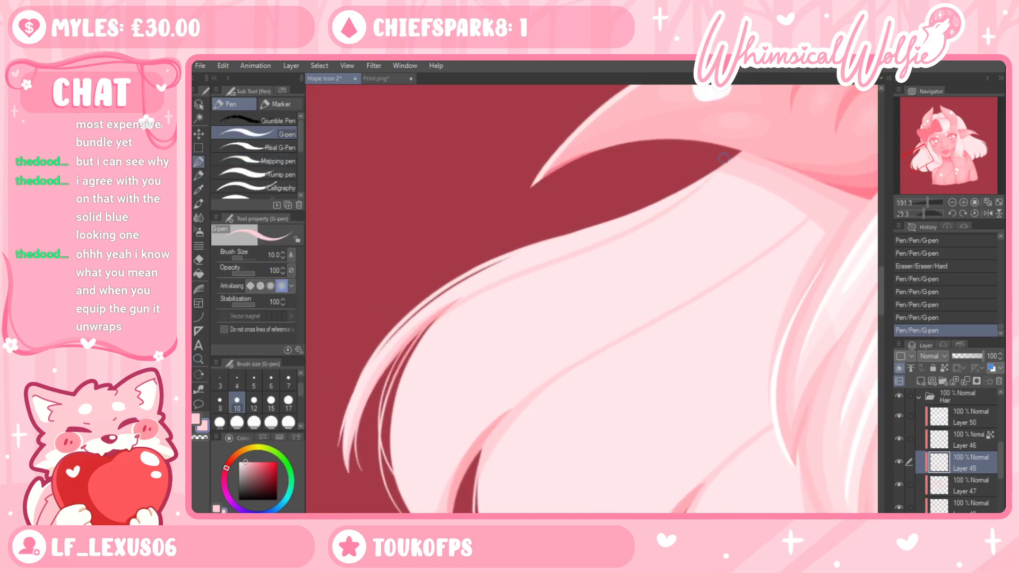
key("ctrl+z")
left_click_drag(441, 317, 517, 271)
mouse_move(417, 331)
left_mouse_down()
mouse_move(524, 271)
mouse_move(674, 213)
mouse_move(465, 294)
mouse_move(743, 177)
left_mouse_up()
key("ctrl+z")
key("ctrl+z")
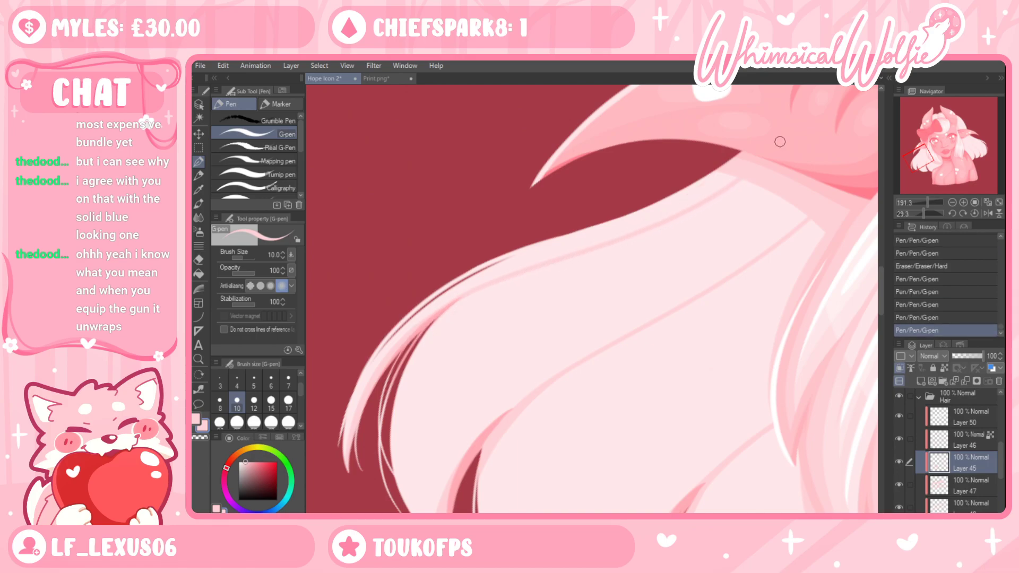
Turn the canvas closer to upright and draw a short curved strand line in the innermost hair lock above the shoulder
left_click(199, 359)
left_click_drag(514, 298, 451, 299)
key("r")
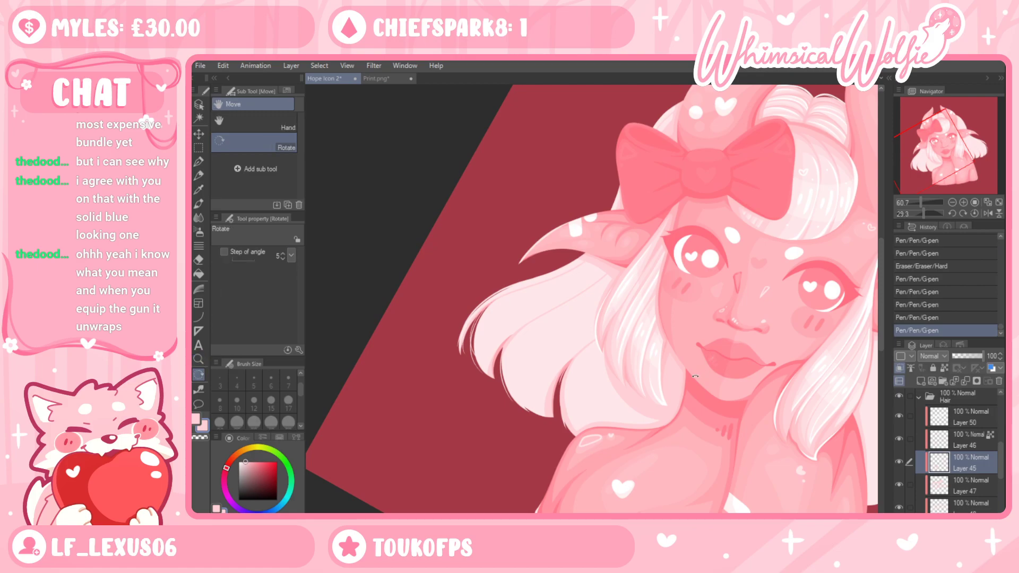
left_click_drag(693, 362, 706, 335)
left_click_drag(675, 411, 557, 431)
left_click_drag(448, 427, 503, 467)
left_click(197, 360)
left_click(198, 162)
mouse_move(593, 303)
left_mouse_down()
mouse_move(586, 343)
mouse_move(584, 406)
left_mouse_up()
key("ctrl+z")
left_click_drag(553, 243, 578, 360)
key("ctrl+z")
left_click_drag(600, 313, 589, 406)
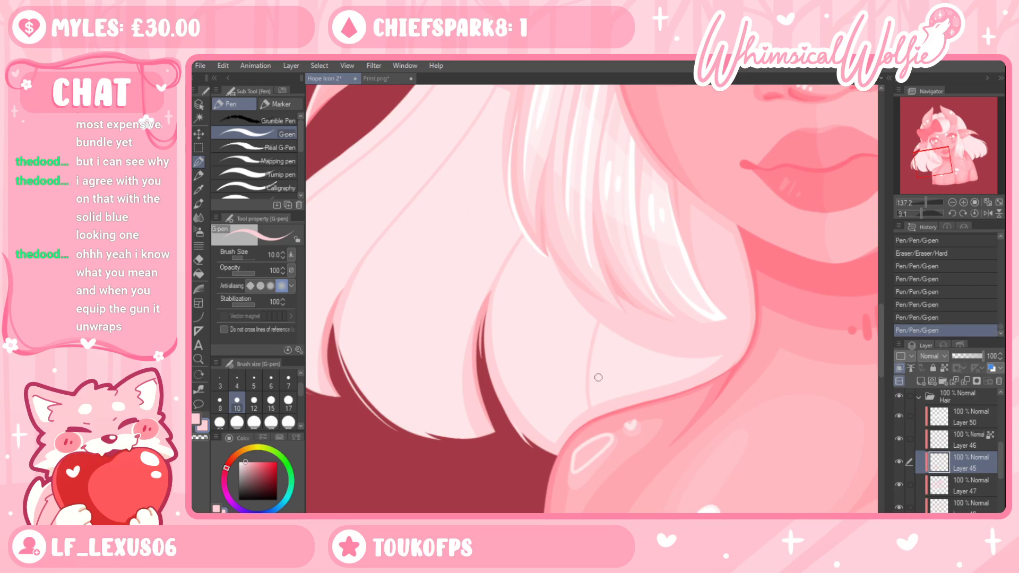
Try to draw a long strand line through the middle lock of the back hair with the size 10 G-pen
left_click(198, 359)
left_click_drag(490, 344, 457, 387)
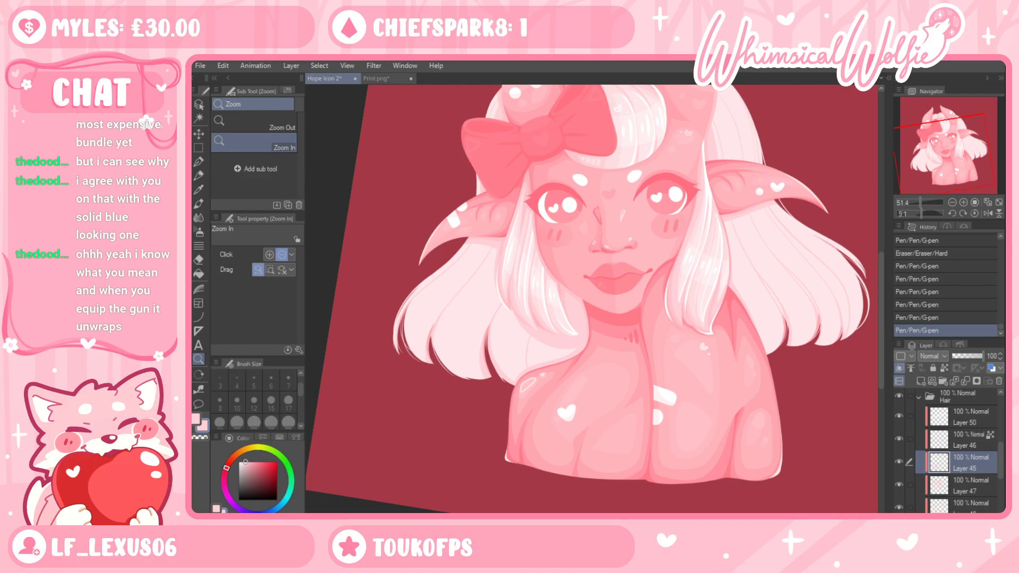
left_click_drag(462, 341, 475, 337)
left_click_drag(479, 372, 450, 407)
key("r")
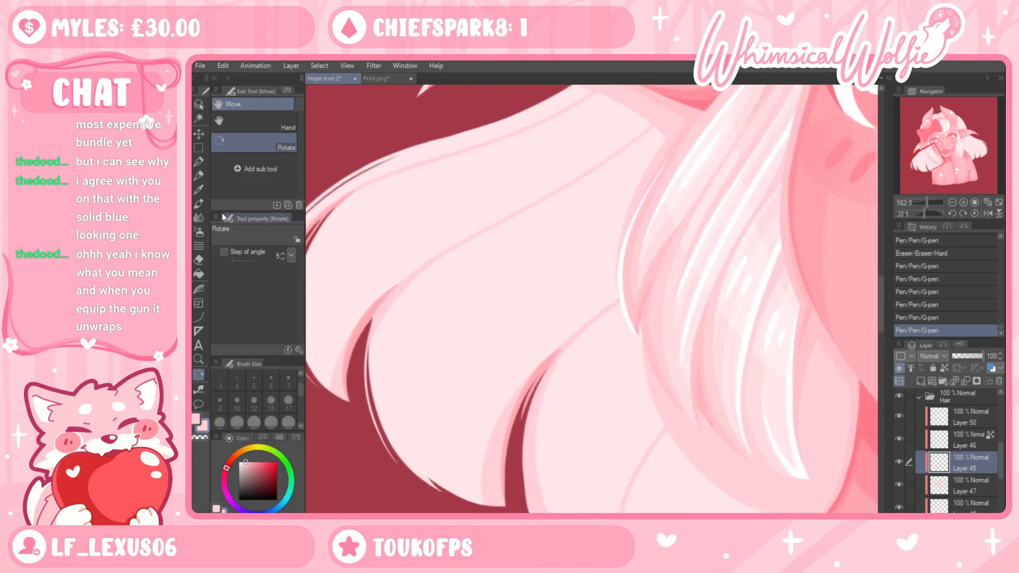
left_click(198, 162)
left_click_drag(387, 409, 421, 297)
key("ctrl+z")
mouse_move(377, 406)
left_mouse_down()
mouse_move(434, 302)
mouse_move(554, 224)
mouse_move(673, 125)
left_mouse_up()
key("ctrl+z")
mouse_move(375, 393)
left_mouse_down()
mouse_move(433, 289)
mouse_move(640, 160)
mouse_move(671, 125)
left_mouse_up()
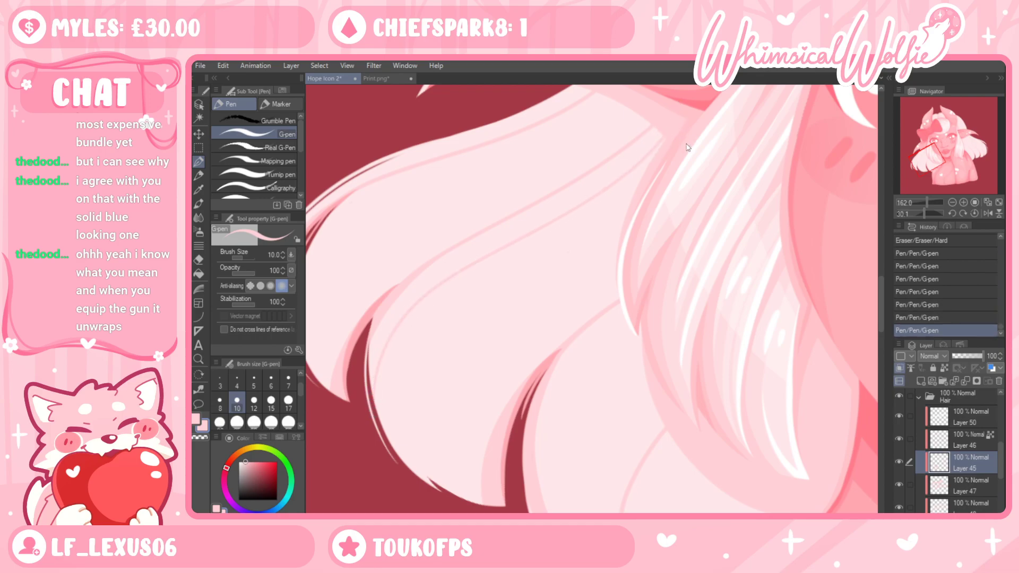
key("ctrl+z")
Try to draw a strand line through the lock beside the outermost hair gap with the size 10 G-pen
left_click_drag(525, 358, 524, 380)
left_click_drag(345, 385, 386, 300)
key("ctrl+z")
left_click_drag(349, 357, 394, 287)
key("ctrl+z")
mouse_move(342, 378)
left_mouse_down()
mouse_move(428, 276)
mouse_move(649, 188)
mouse_move(670, 173)
left_mouse_up()
key("ctrl+z")
Draw thin strand lines through the outer and middle locks of the back hair with the size 5 G-pen, redoing unsuccessful strokes
left_click(254, 381)
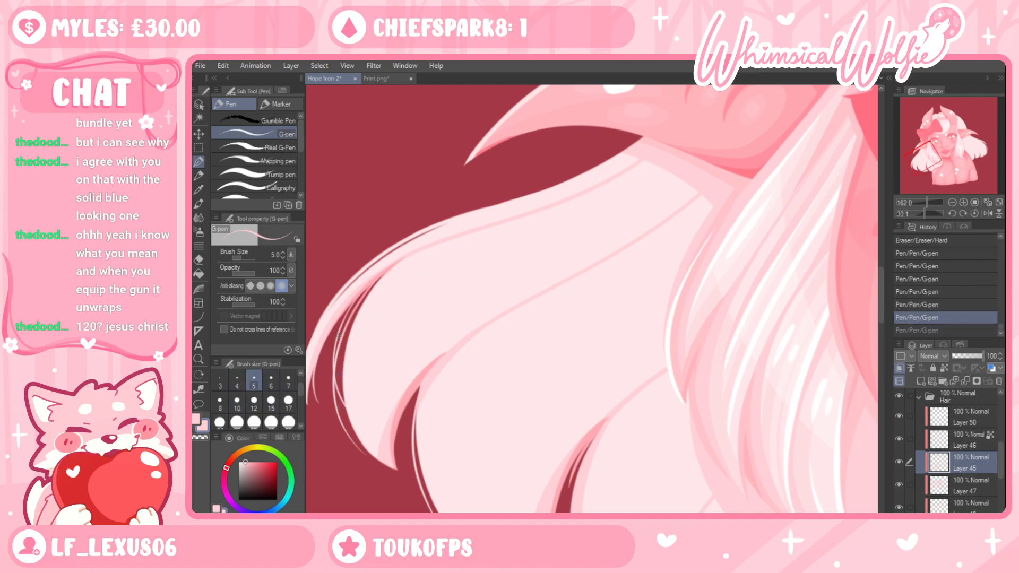
left_click_drag(356, 326, 379, 300)
key("ctrl+z")
left_click_drag(351, 342, 450, 253)
key("ctrl+z")
left_click_drag(373, 305, 512, 242)
left_click_drag(654, 164, 669, 146)
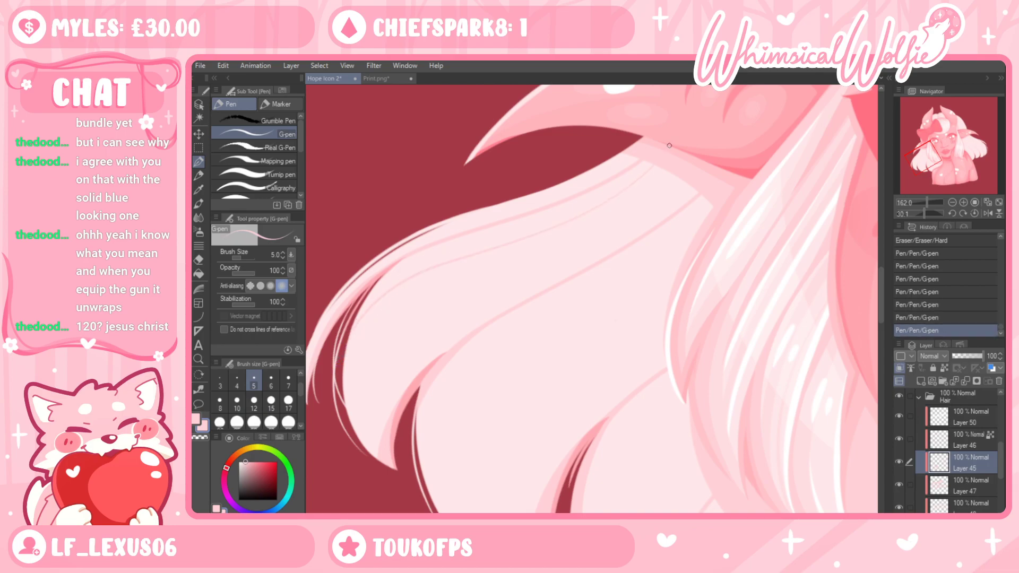
key("ctrl+z")
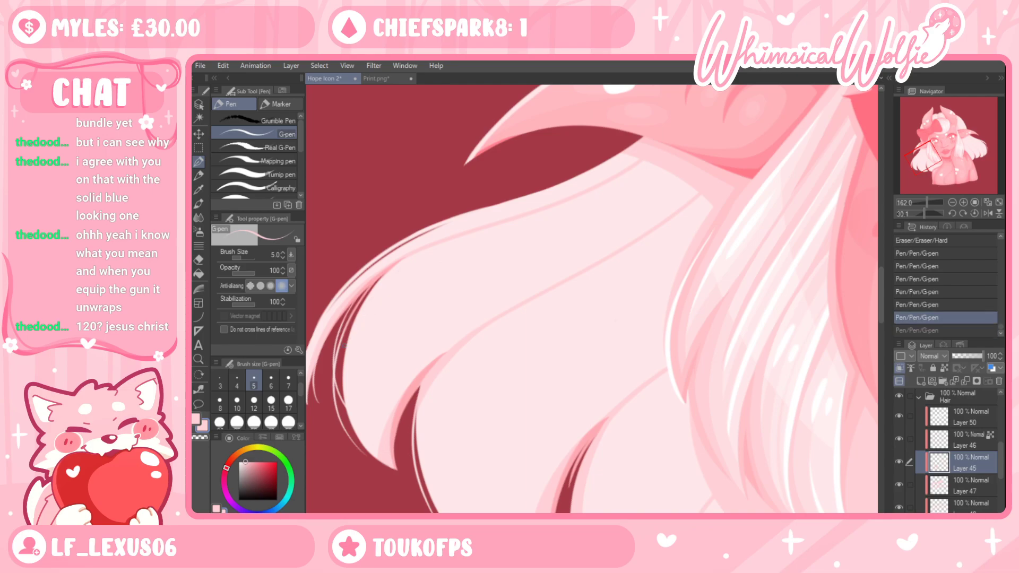
mouse_move(385, 295)
left_mouse_down()
mouse_move(594, 214)
mouse_move(663, 165)
left_mouse_up()
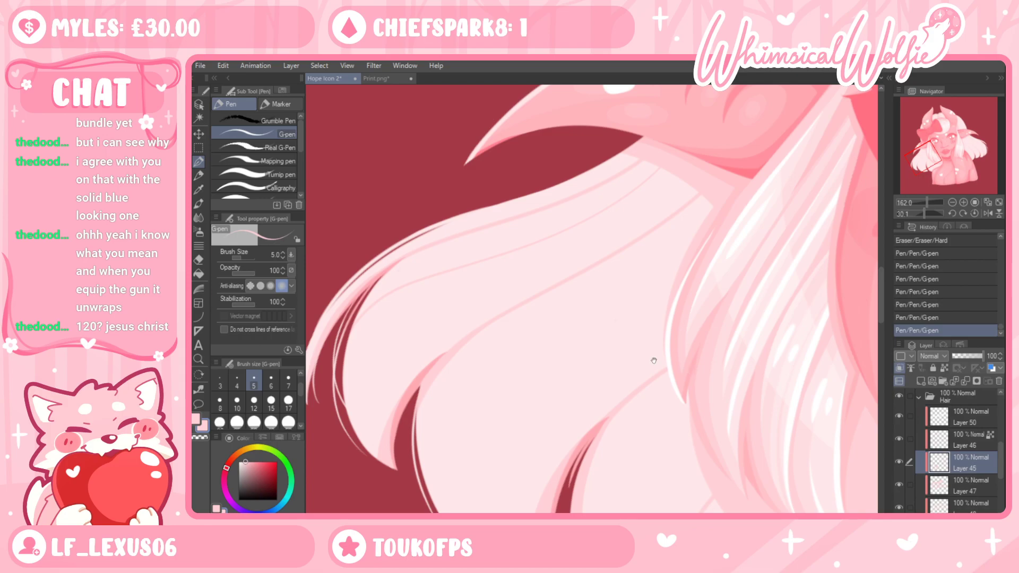
scroll(657, 361, "down", 2)
mouse_move(585, 211)
left_mouse_down()
mouse_move(440, 345)
mouse_move(427, 456)
left_mouse_up()
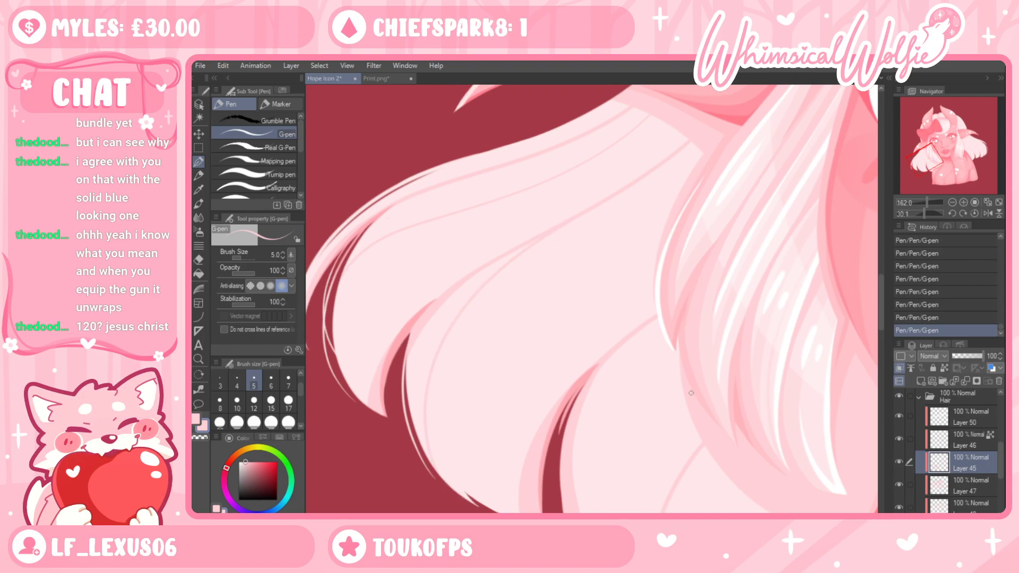
Turn the canvas back nearly upright, compare the back hair strands with the whole character and undo the latest two G-pen strokes
left_click(199, 374)
scroll(578, 321, "down", 8)
scroll(714, 389, "up", 1)
left_click_drag(713, 390, 607, 361)
left_click_drag(717, 416, 684, 444)
key("ctrl+z")
key("ctrl+z")
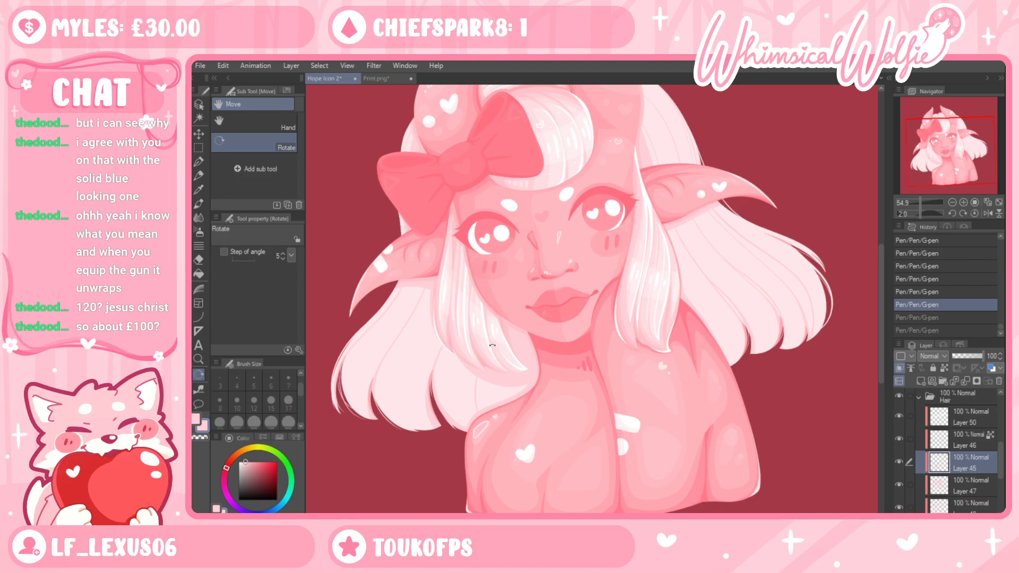
Examine the back hair on both sides up close and against the whole character with the canvas upright
left_click_drag(492, 344, 413, 145)
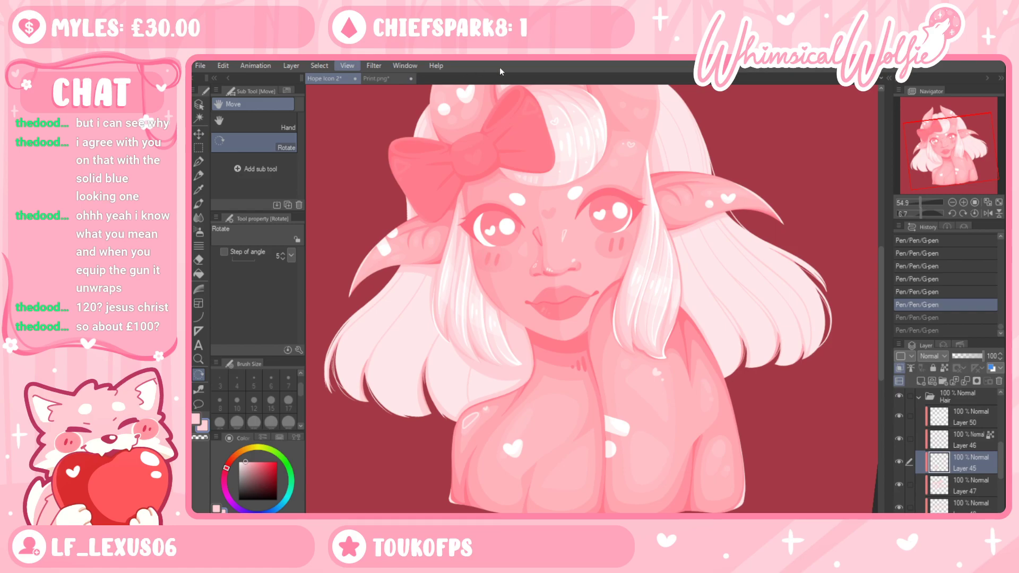
left_click(198, 360)
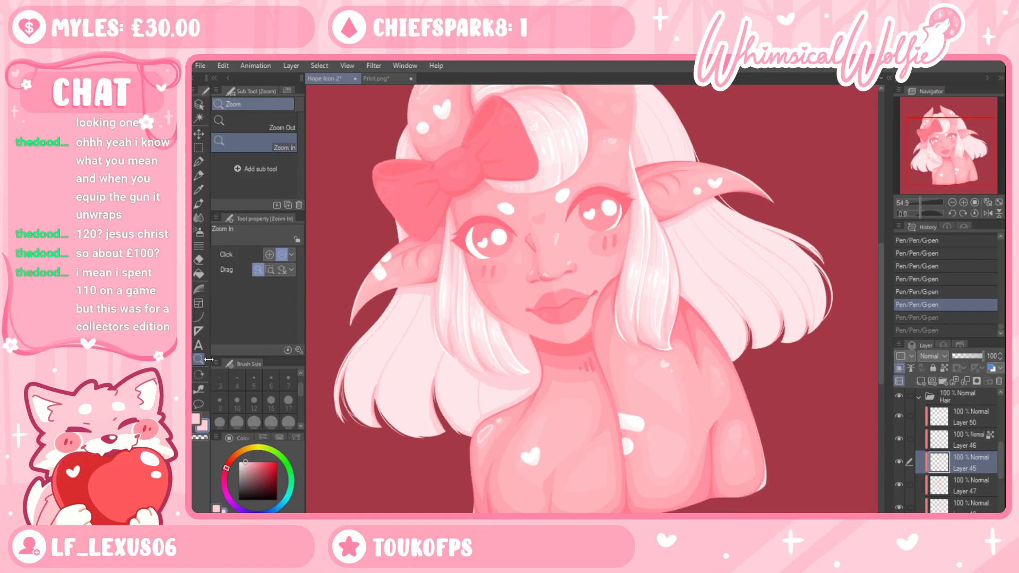
left_click(730, 353)
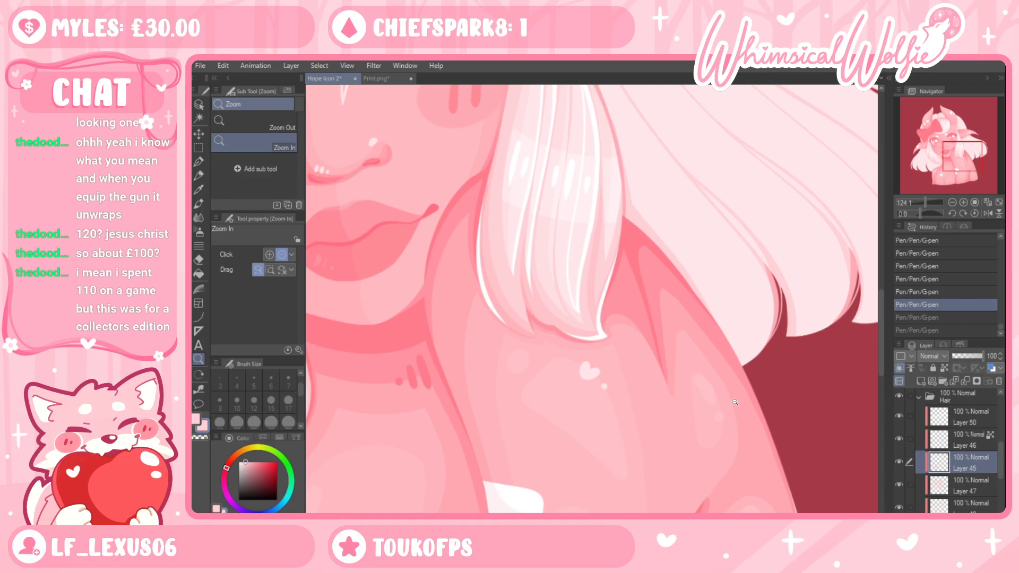
left_click_drag(382, 354, 504, 391)
left_click_drag(440, 416, 475, 425)
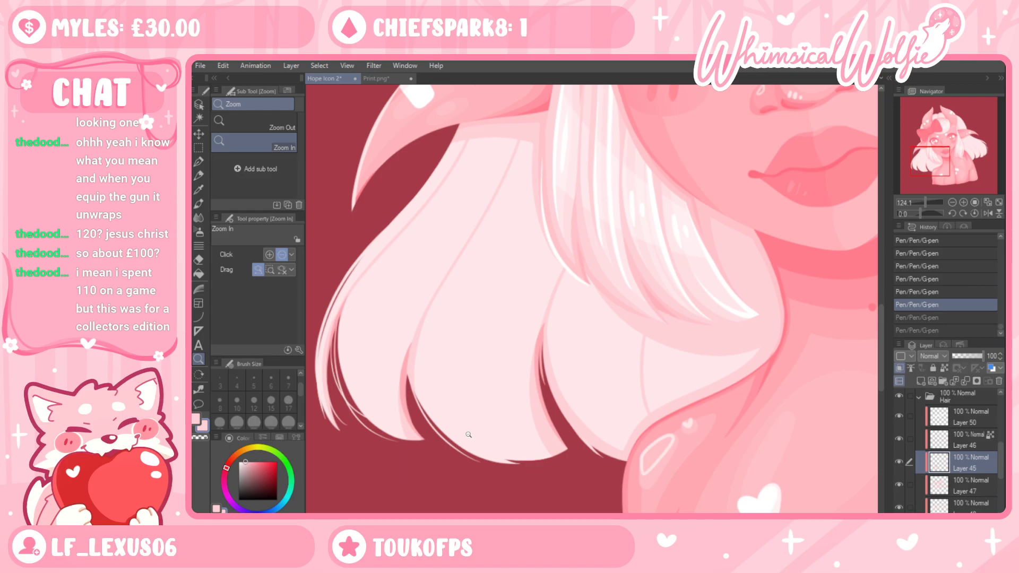
left_click_drag(468, 435, 371, 435)
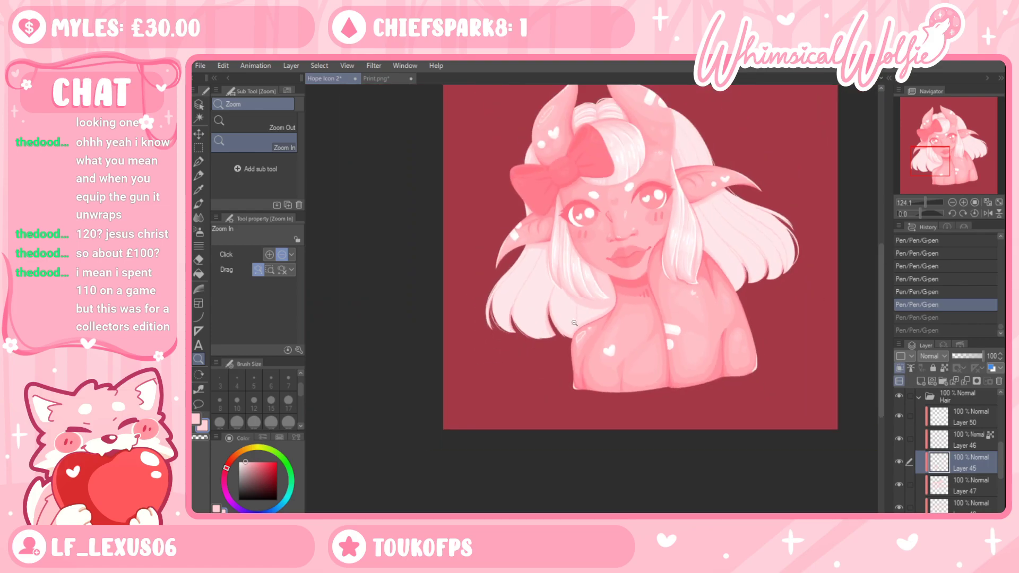
left_click_drag(689, 335, 748, 334)
scroll(747, 335, "up", 1)
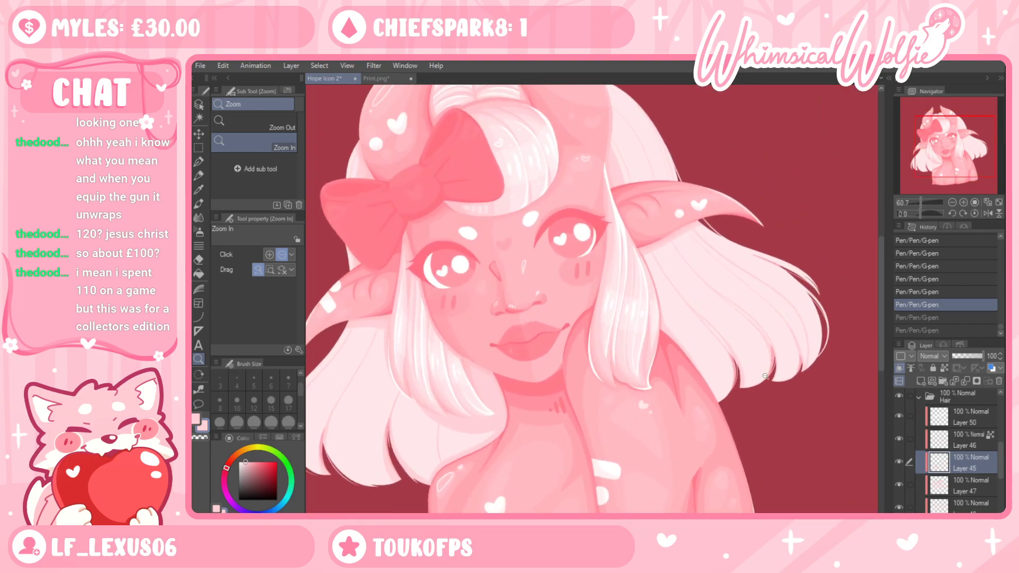
scroll(746, 389, "down", 1)
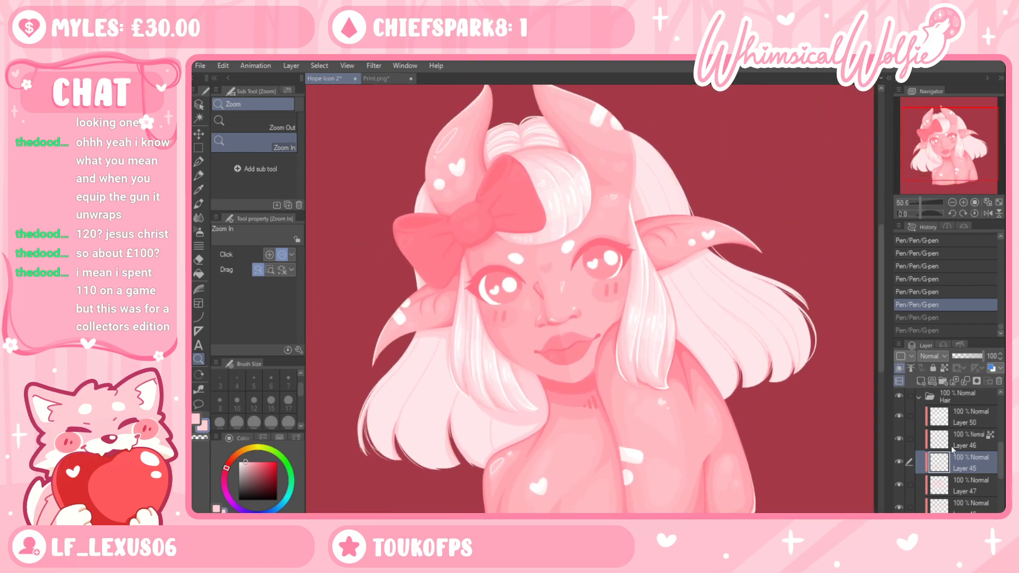
Toggle the visibility of Layers 45 and 47 and inspect the hair parting up close to compare its shading with the back hair
left_click(899, 462)
left_click(898, 485)
left_click(898, 484)
left_click(955, 485)
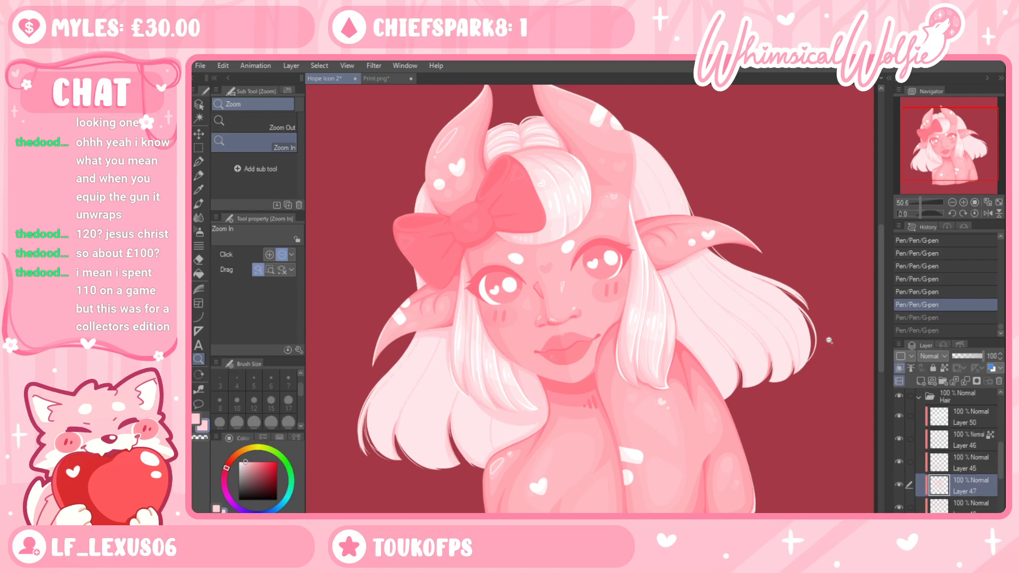
left_click_drag(524, 140, 594, 142)
left_click(200, 189)
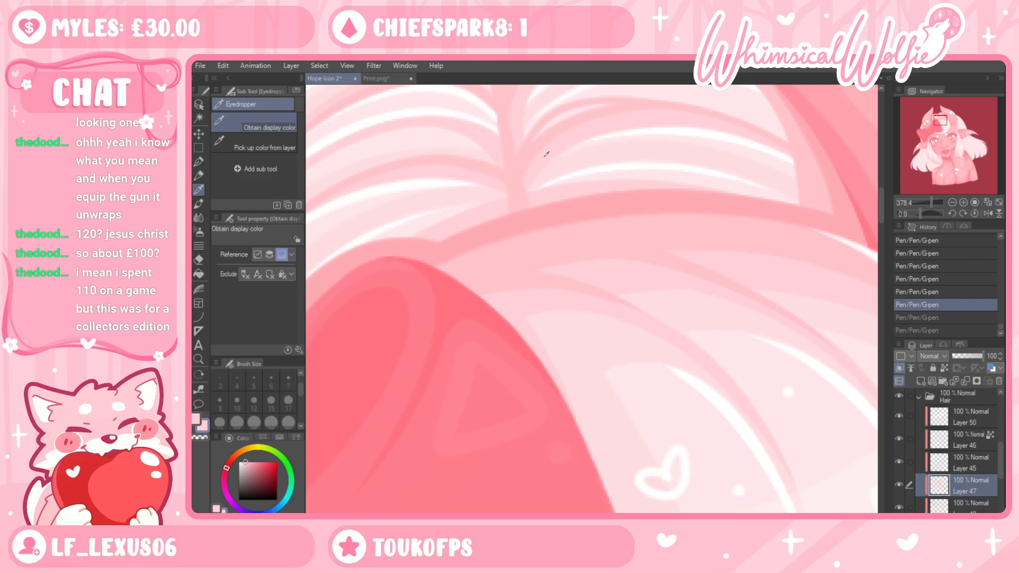
left_click(934, 505)
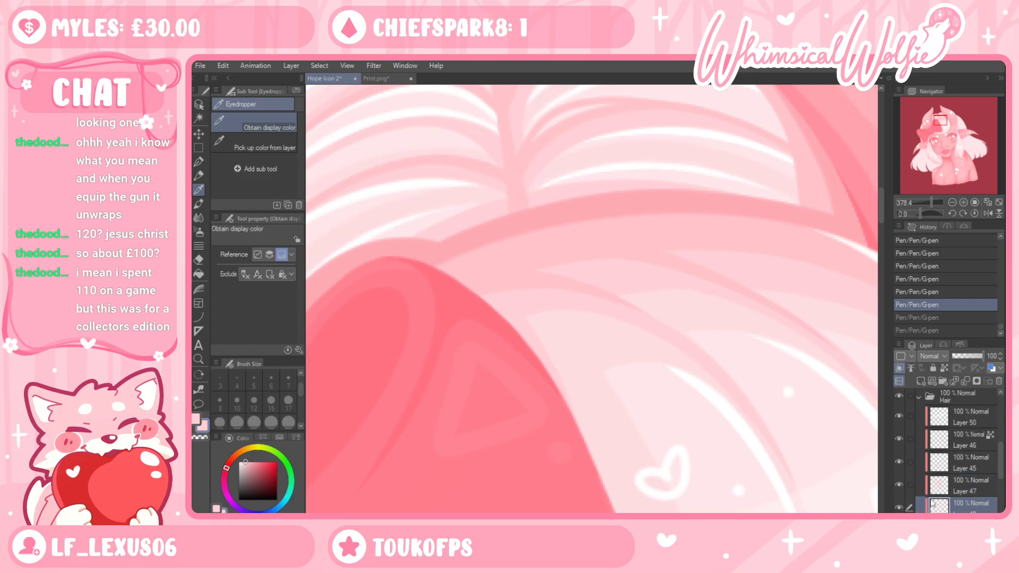
left_click(199, 359)
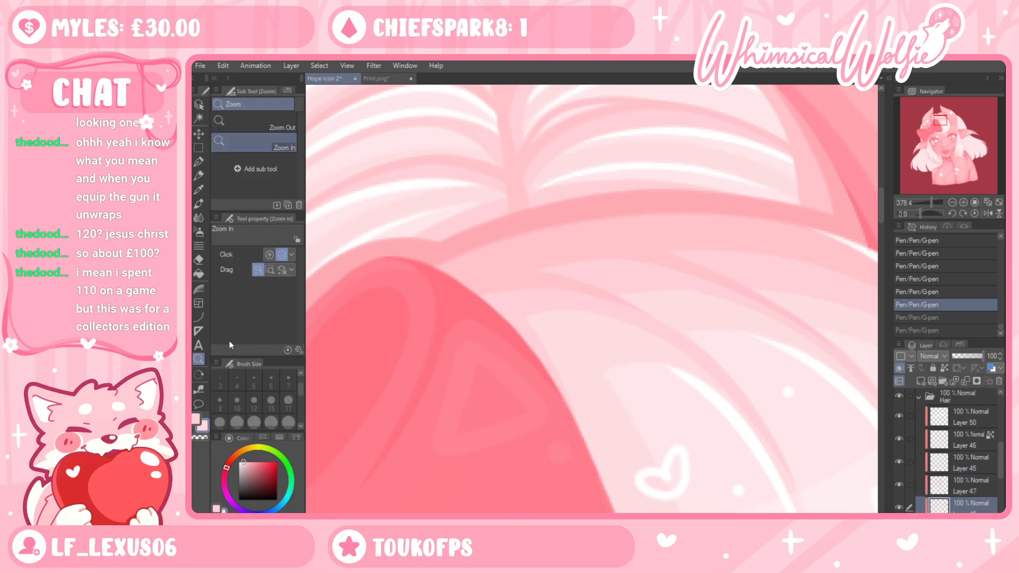
Toggle Layer 45's visibility to compare the back hair with and without its strand lines
left_click_drag(485, 242, 455, 269)
left_click(897, 485)
left_click(898, 486)
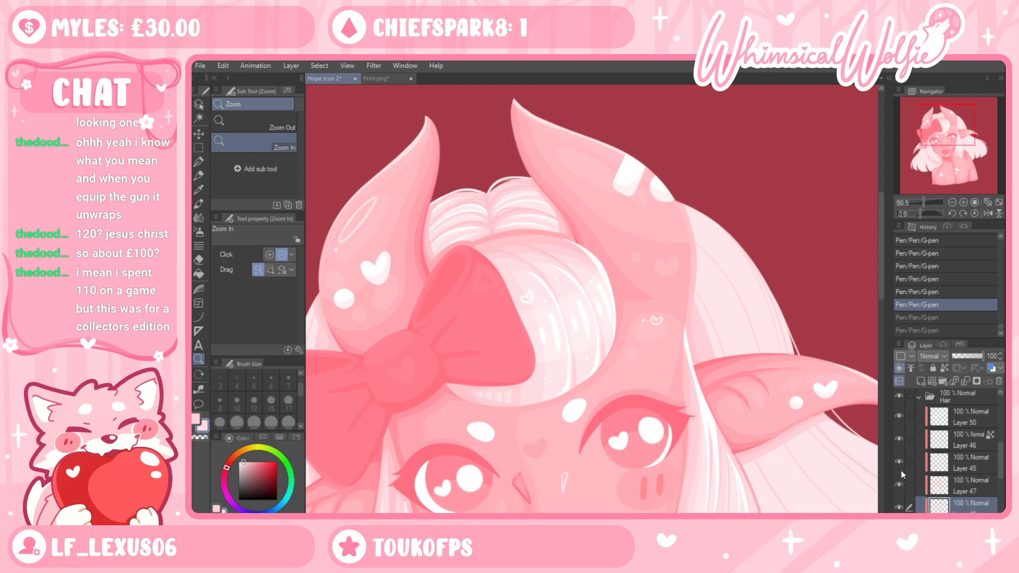
left_click(900, 472)
scroll(583, 458, "down", 3)
scroll(583, 459, "up", 4)
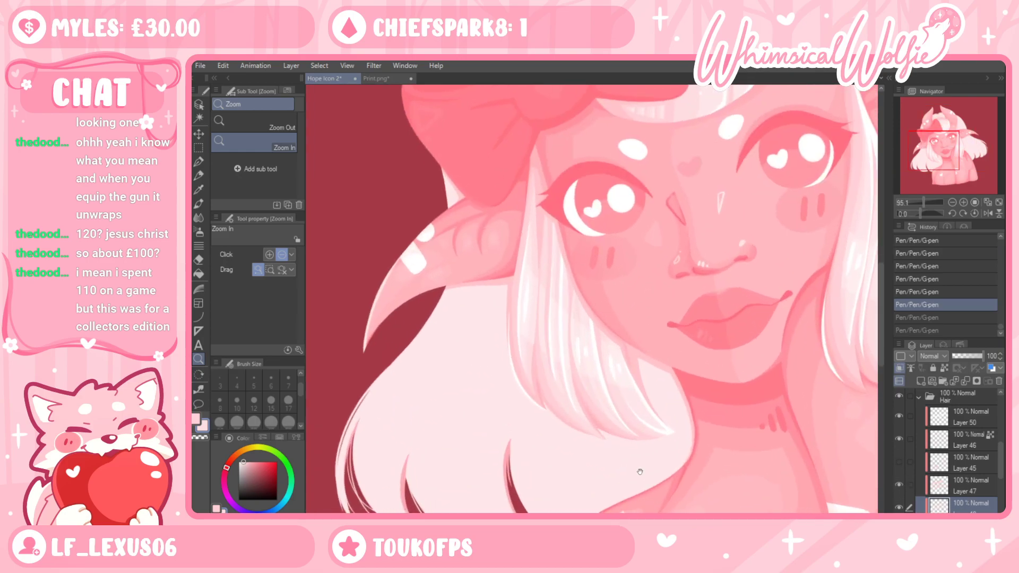
left_click(898, 461)
left_click(899, 461)
left_click(898, 461)
left_click_drag(693, 334, 610, 493)
left_click_drag(640, 175, 623, 328)
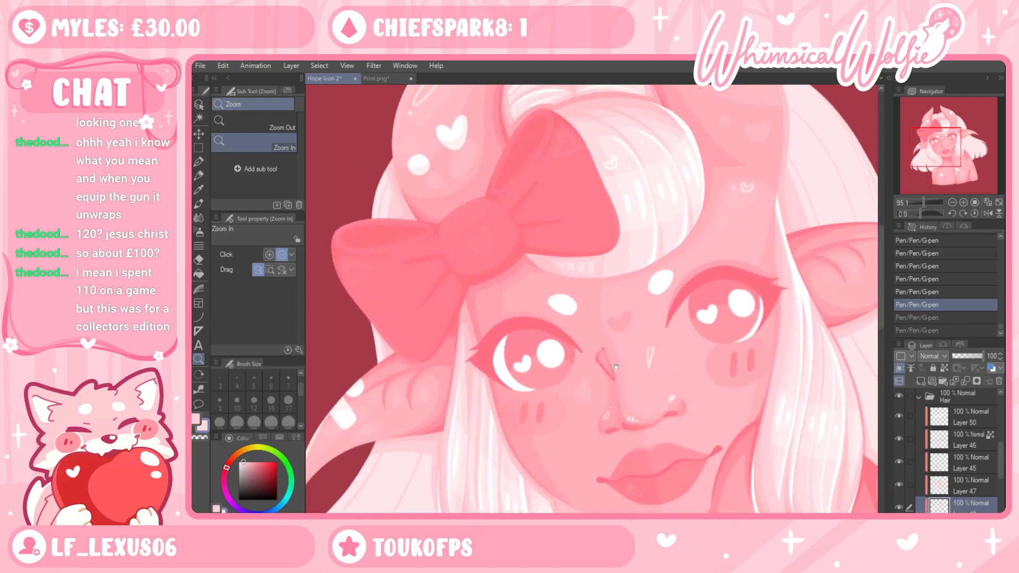
left_click_drag(624, 228, 625, 316)
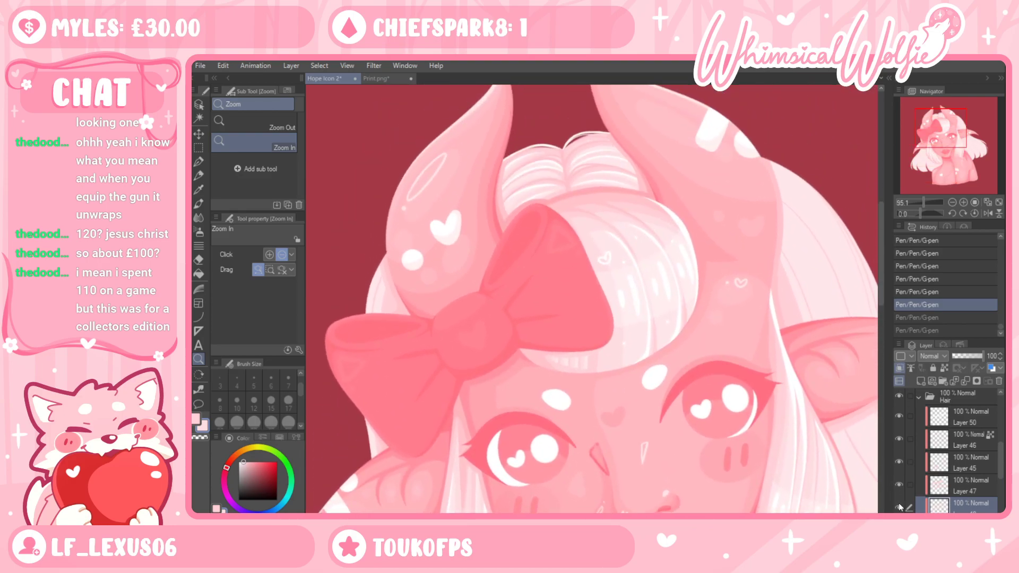
Check what Layers 45, 47 and the layer below contribute to the hair by toggling their visibility, and select Layer 47
left_click(899, 485)
left_click(897, 486)
left_click(897, 487)
left_click(899, 486)
left_click(900, 460)
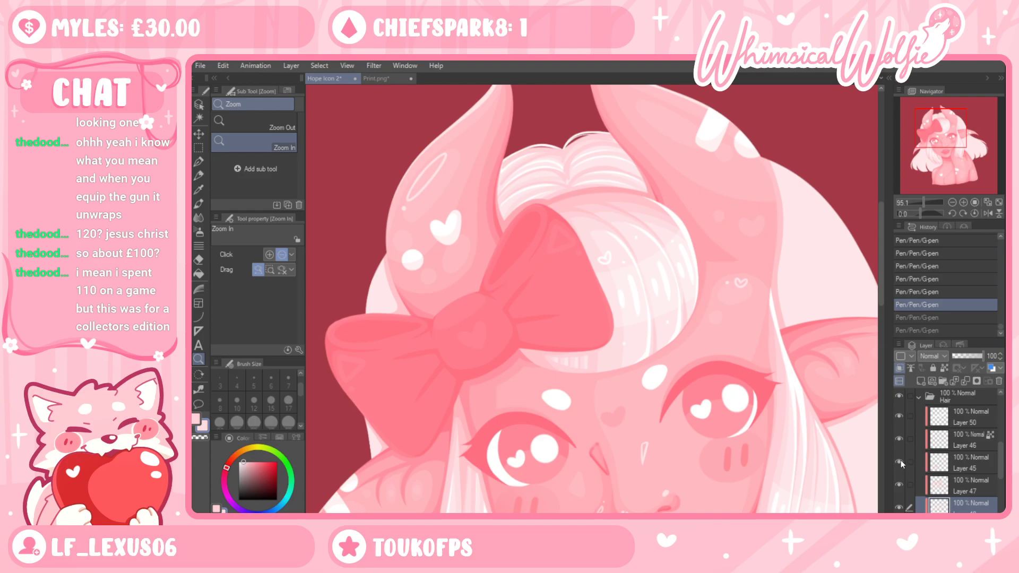
left_click(899, 460)
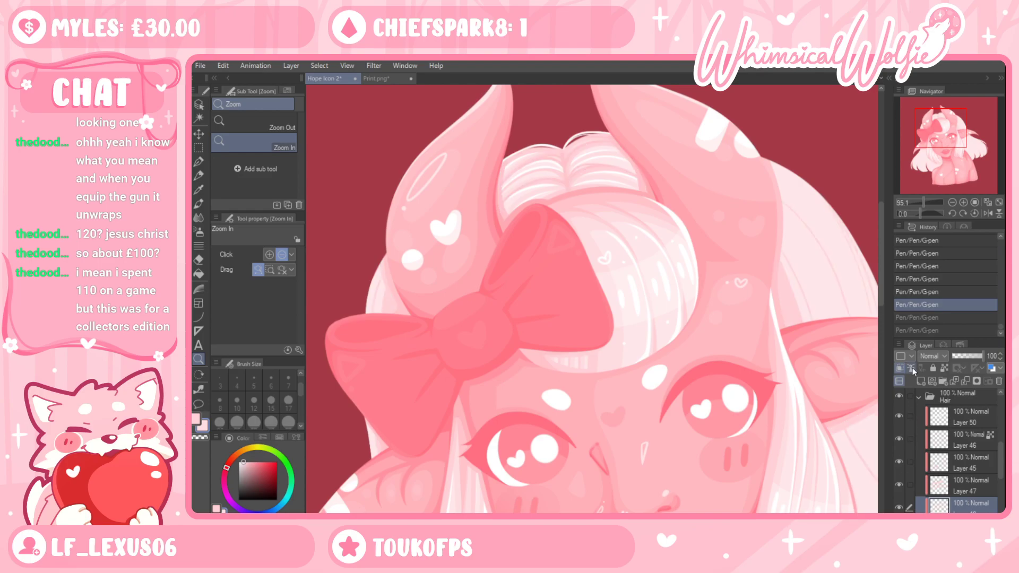
left_click(898, 484)
left_click(899, 484)
left_click(921, 488)
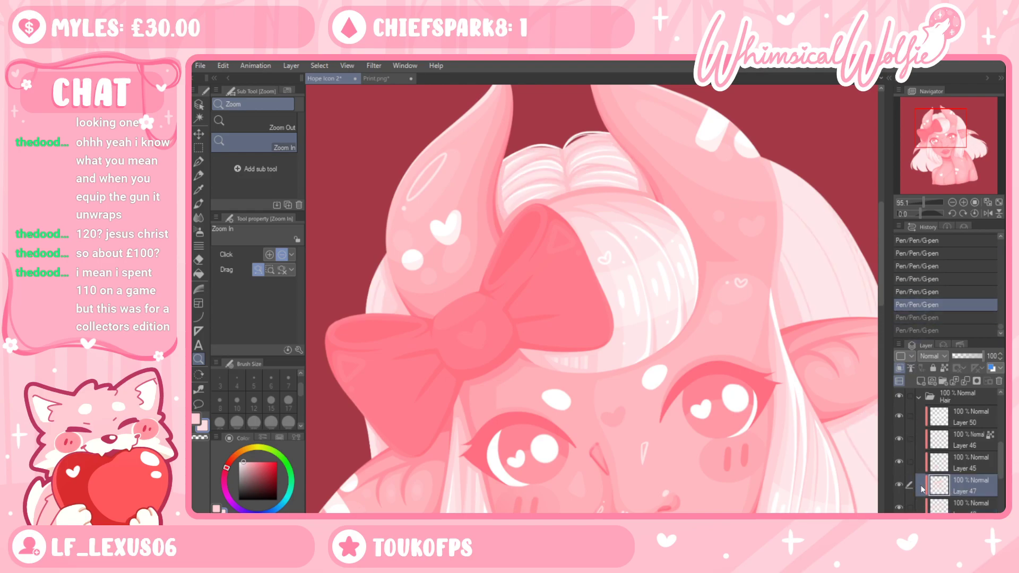
left_click(899, 507)
left_click(899, 508)
Try painting the back hair beside the horn on Layer 47 with the G-pen at size 5 and size 40
left_click(607, 172)
key("i")
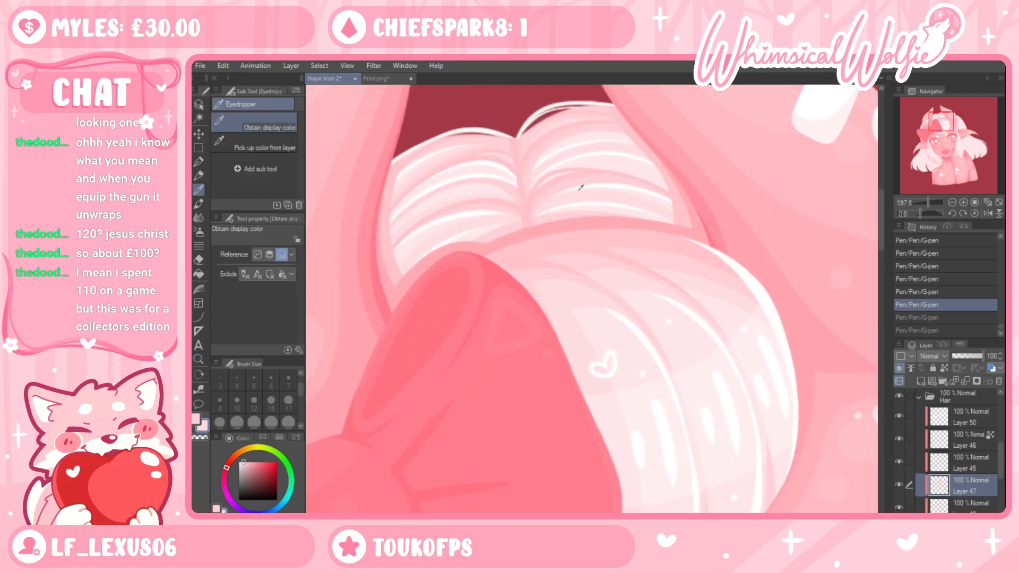
left_click_drag(721, 329, 329, 207)
left_click(198, 161)
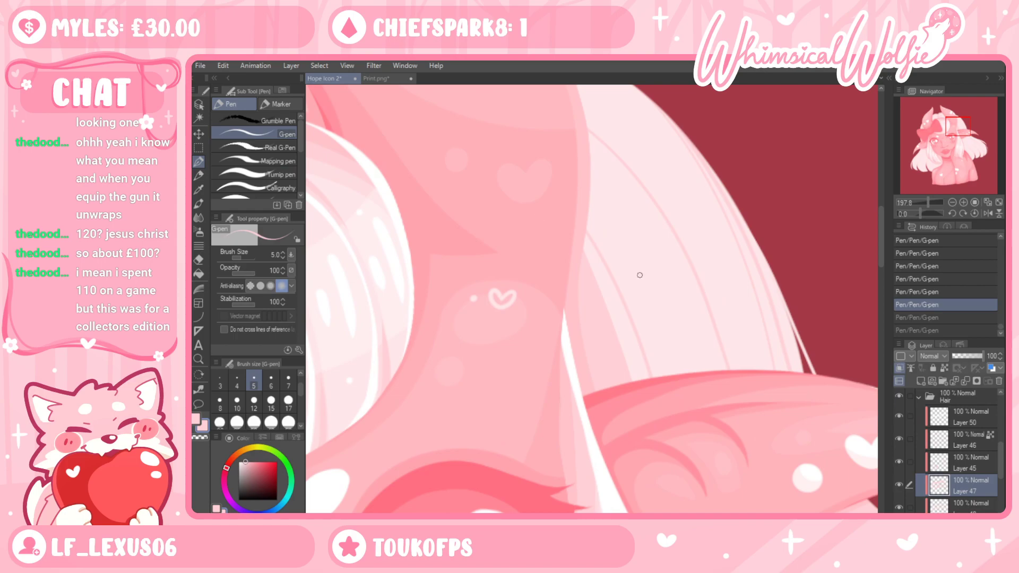
left_click_drag(644, 272, 615, 326)
key("ctrl+z")
left_click(271, 422)
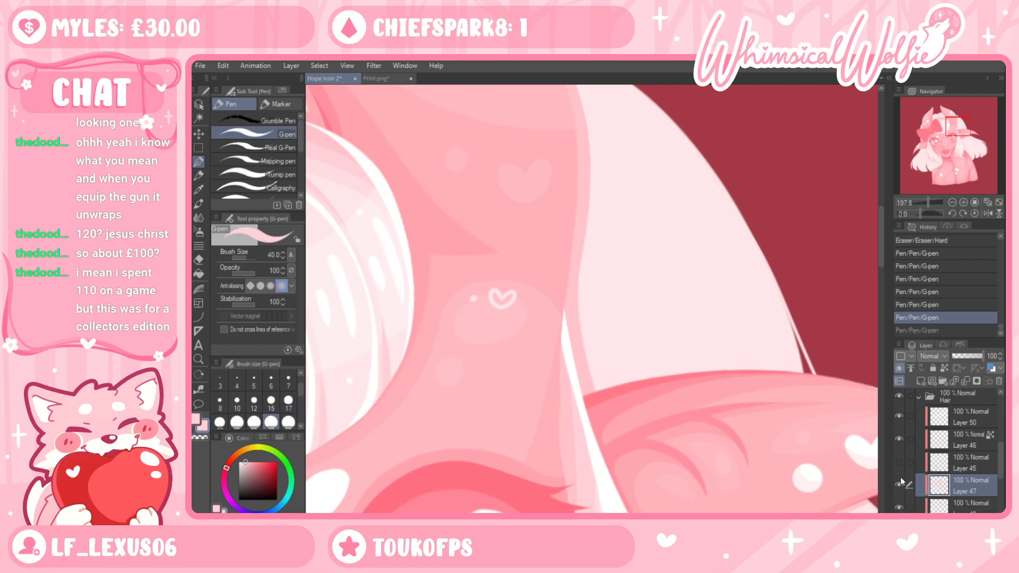
Identify the layer holding the strand lines by toggling Layers 45 and 47 and temporarily selecting Layer 45's contents
left_click_drag(575, 268, 727, 325)
left_click(899, 462)
left_click(899, 484)
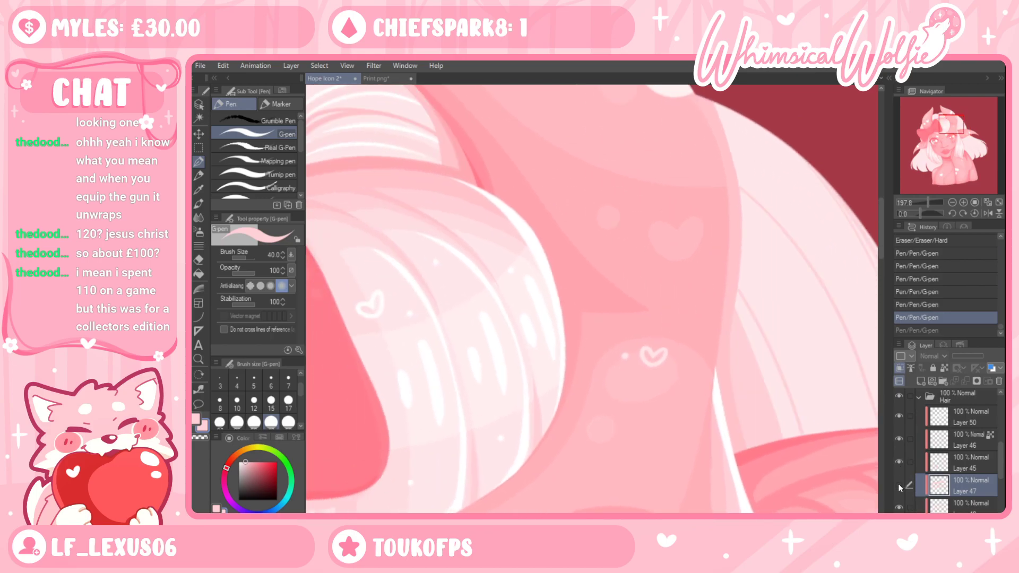
left_click(934, 463, "ctrl")
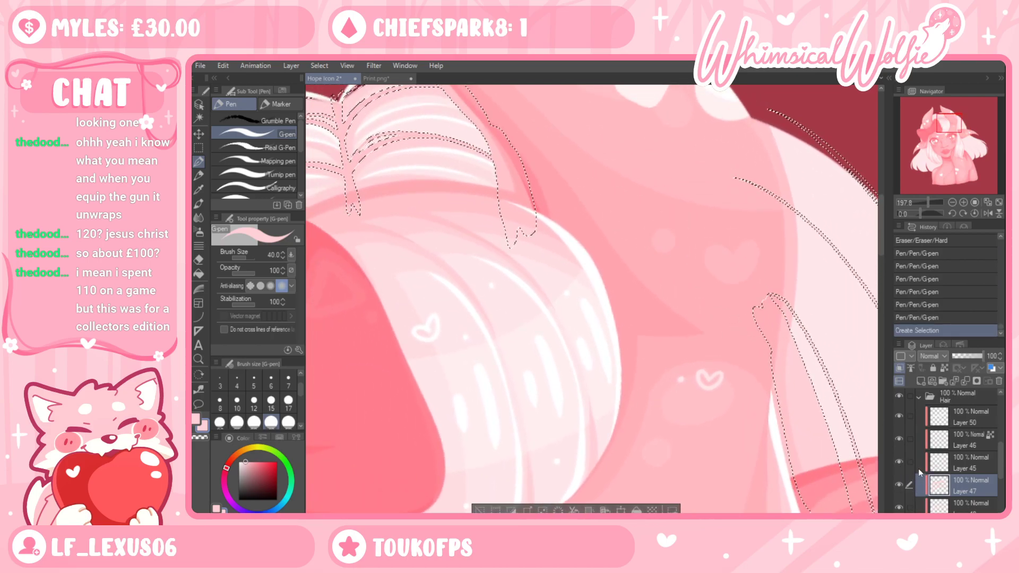
key("ctrl+d")
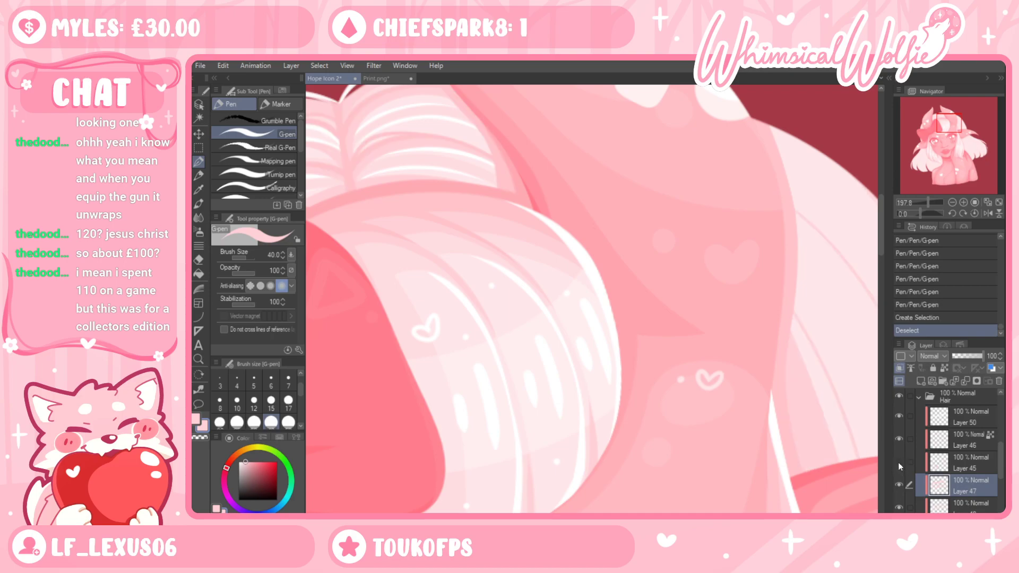
Lock the transparent pixels of Layer 45 and try recolouring its strand lines with a sampled pink and a size 50 G-pen
left_click(963, 463)
left_click(944, 368)
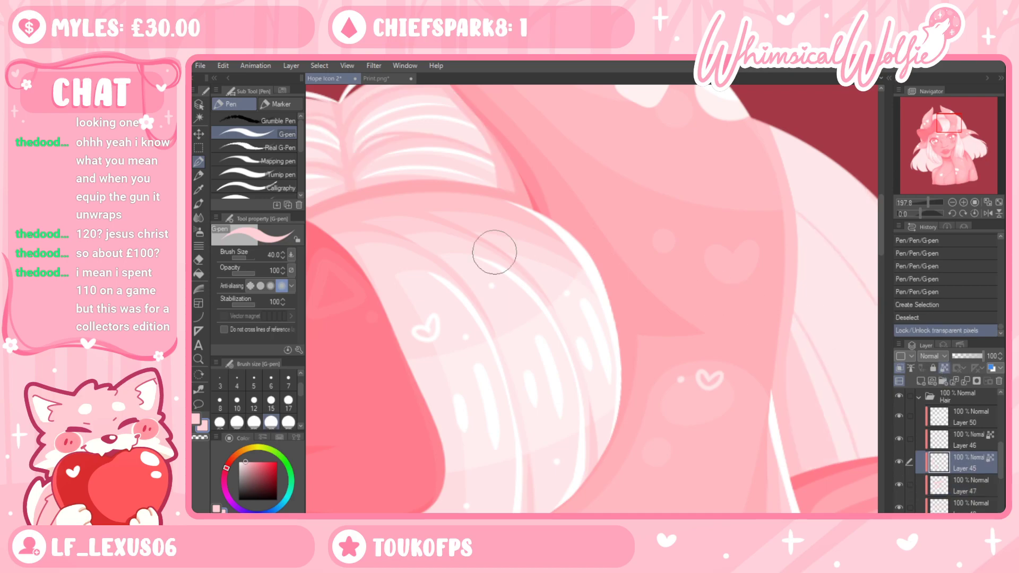
left_click(200, 191)
key("p")
mouse_move(802, 339)
left_mouse_down()
mouse_move(787, 402)
mouse_move(677, 296)
left_mouse_up()
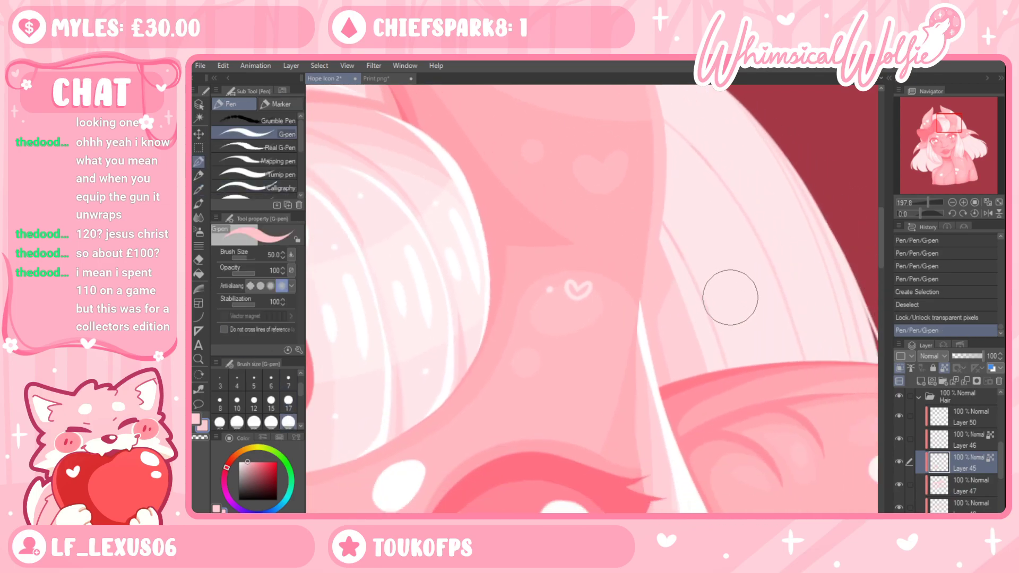
key("ctrl+z")
Recolour all the strand lines on Layer 45 with the sampled pink using a size 2000 G-pen
scroll(300, 410, "down", 2)
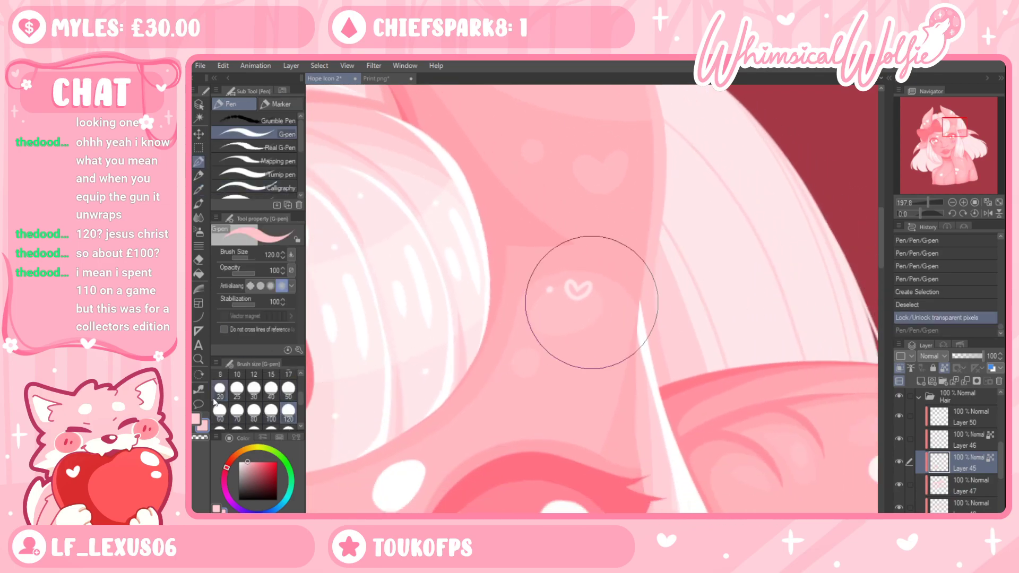
left_click(199, 359)
left_click_drag(656, 297, 589, 297)
left_click_drag(678, 393, 682, 270)
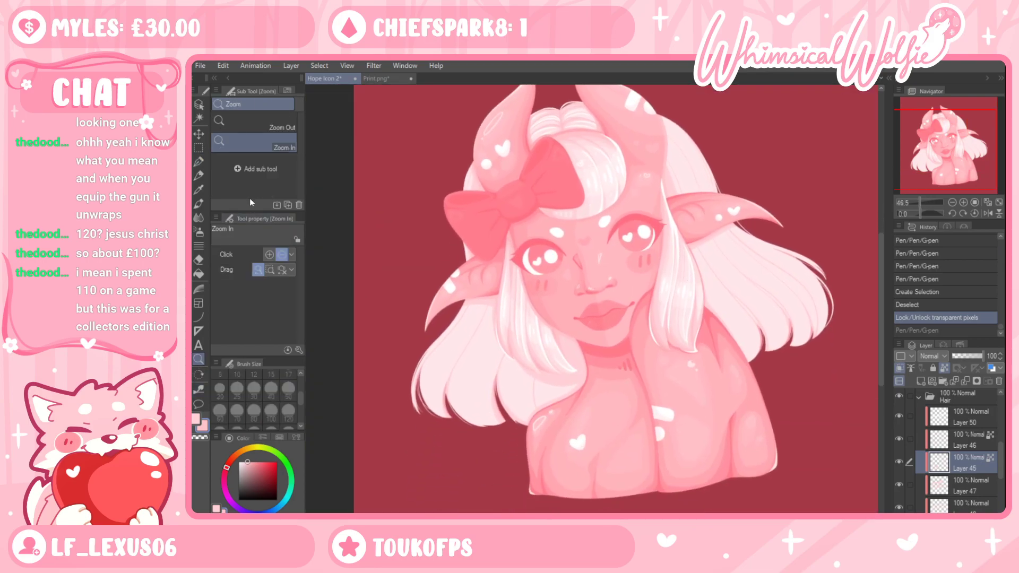
key("p")
scroll(298, 397, "down", 2)
left_click(288, 425)
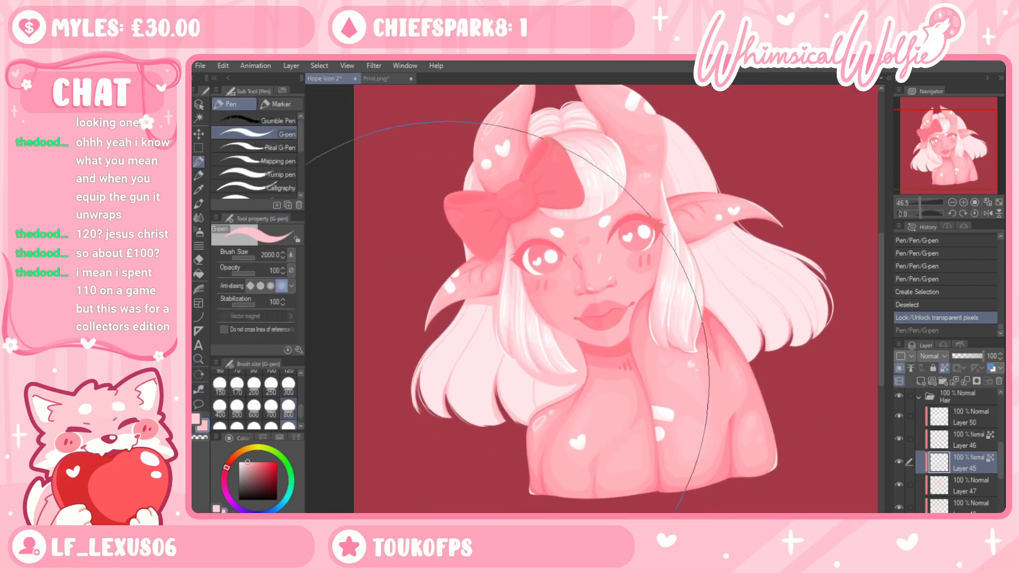
left_click_drag(637, 411, 453, 461)
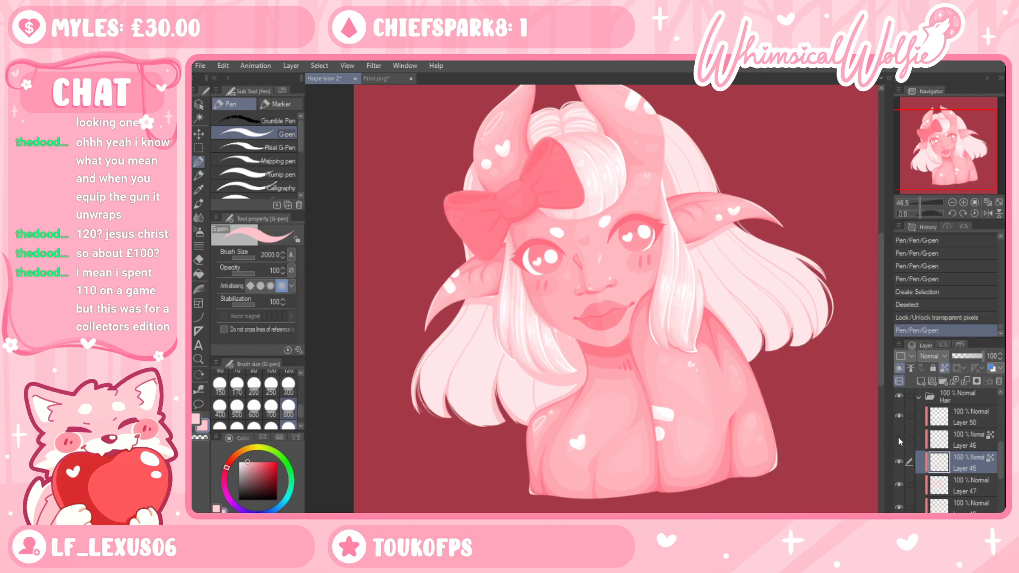
Recolour the details on Layer 46 with a darker pink sampled from the hair using the size 2000 G-pen, comparing before and after
key("alt+]")
key("i")
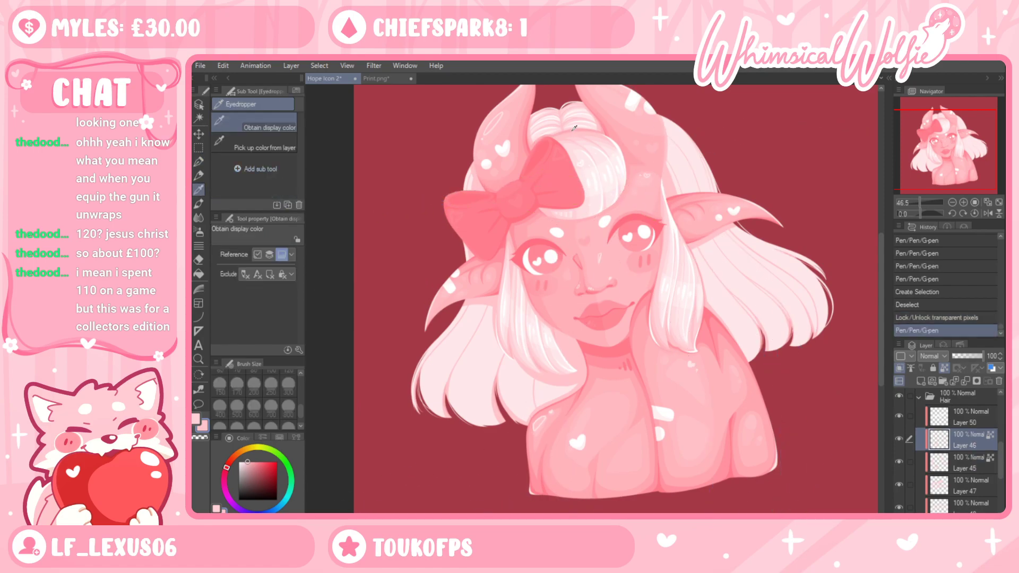
key("p")
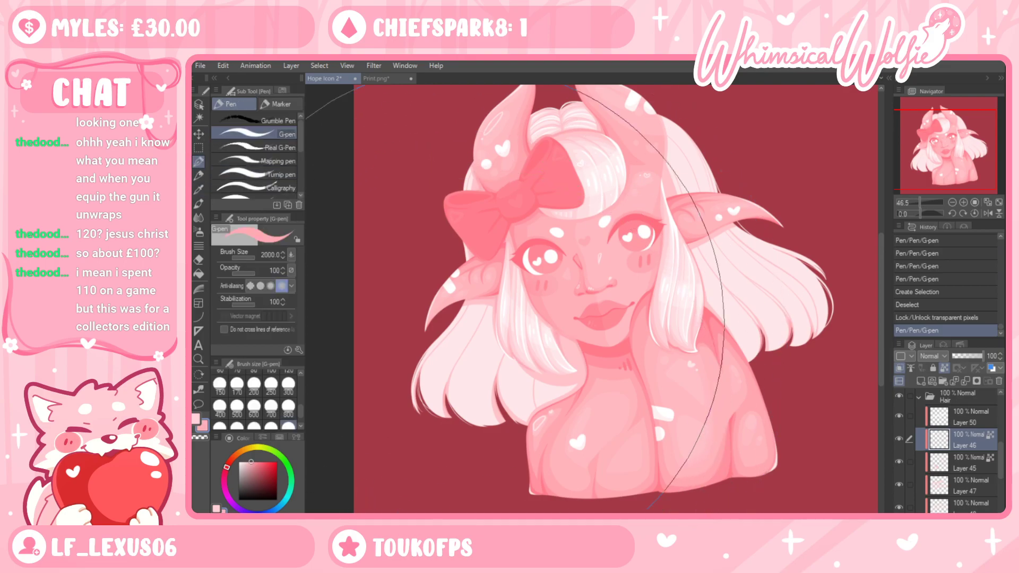
left_click_drag(555, 421, 391, 481)
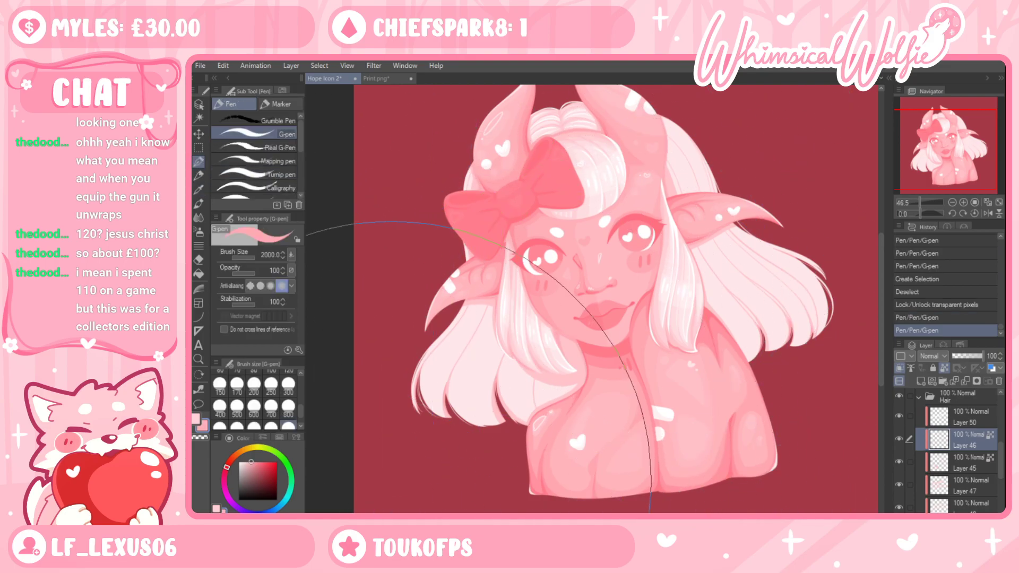
key("ctrl+z")
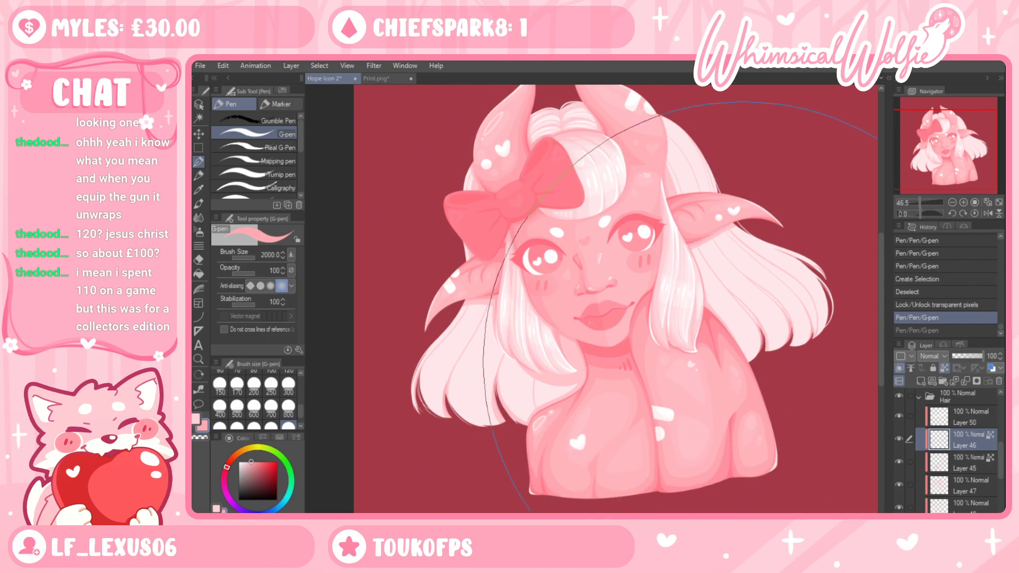
key("ctrl+y")
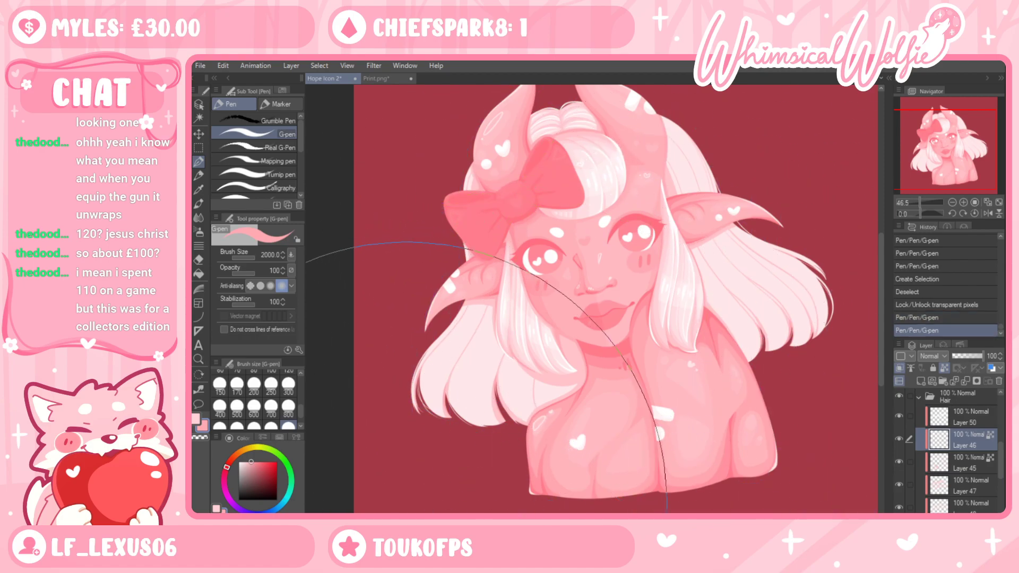
Undo the last recolouring of the details on Layer 46 and examine the fringe's hair colours up close
left_click(198, 359)
left_click_drag(550, 354, 547, 394)
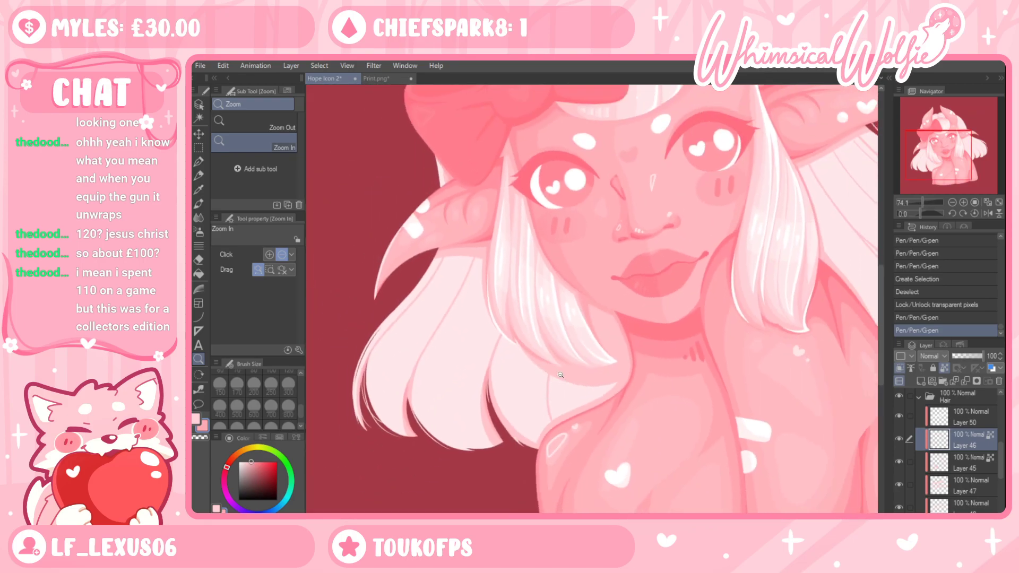
key("ctrl+z")
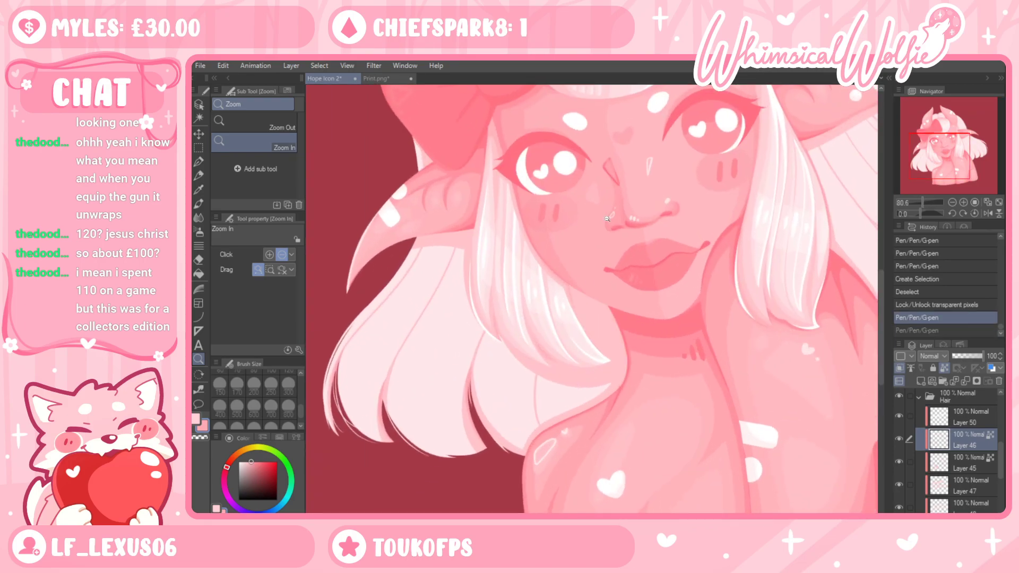
left_click_drag(597, 252, 596, 392)
left_click_drag(617, 121, 583, 257)
left_click_drag(583, 257, 610, 257)
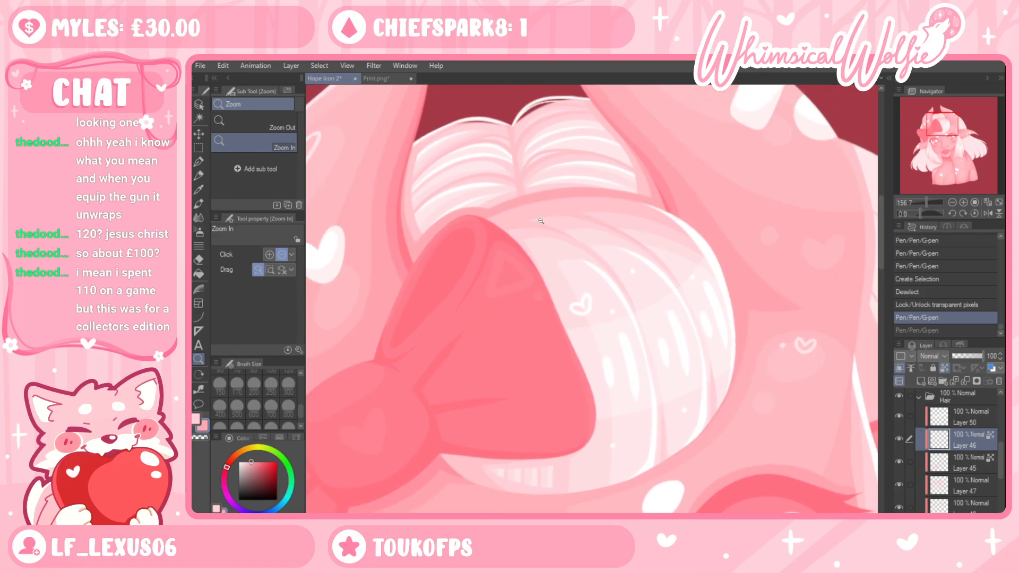
Sample a lighter pink from the fringe, undo the recolouring and transparency lock on Layer 45, and clear the restored selection
left_click(199, 187)
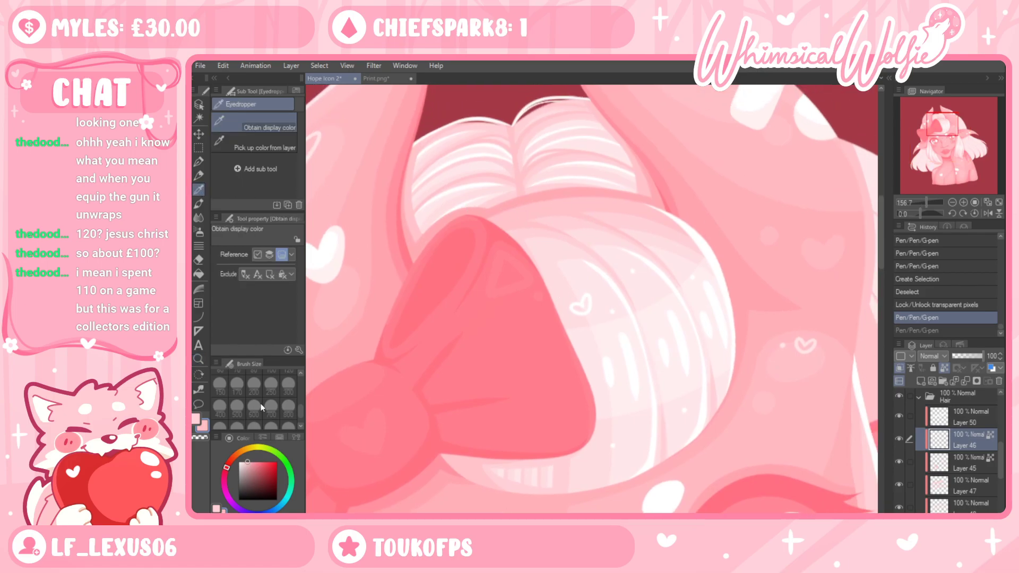
key("ctrl+z")
left_click_drag(628, 365, 471, 306)
key("ctrl+z")
key("ctrl+z")
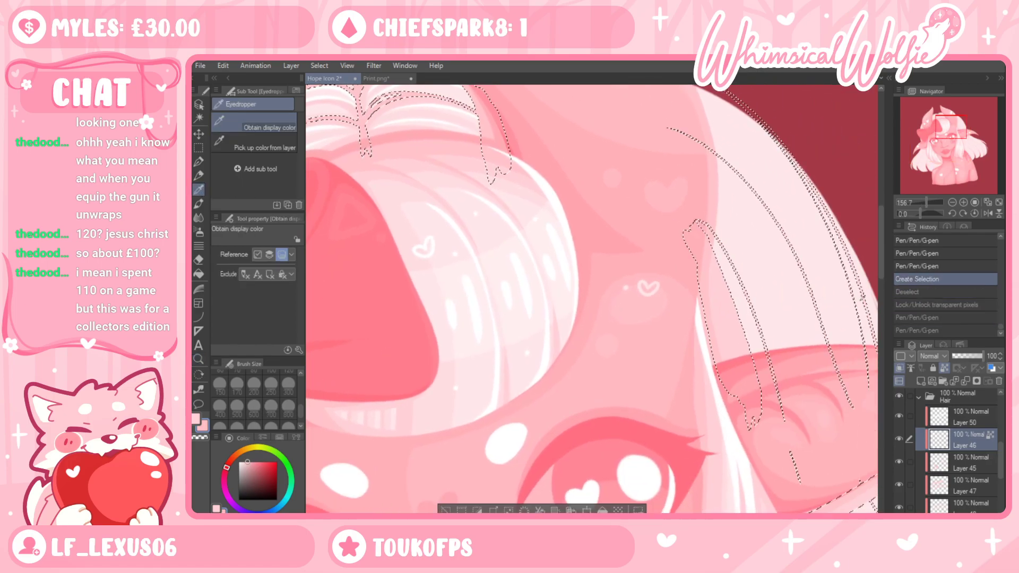
key("ctrl+d")
left_click_drag(420, 162, 460, 218)
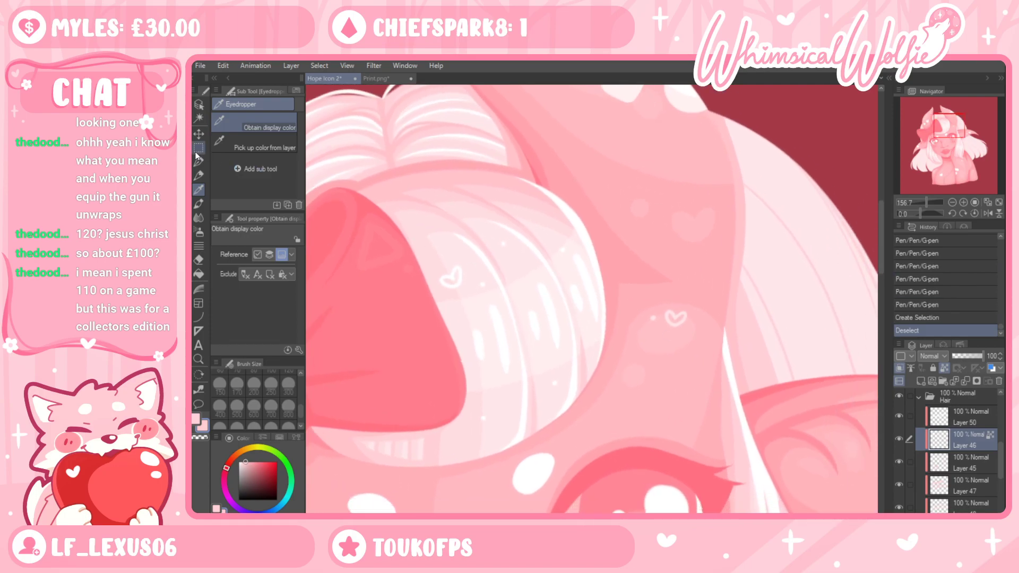
Lock the transparent pixels of Layer 45 and recolour its strand lines with the lighter pink using the size 2000 G-pen
left_click(199, 161)
left_click(898, 463)
left_click(938, 459)
left_click(779, 369)
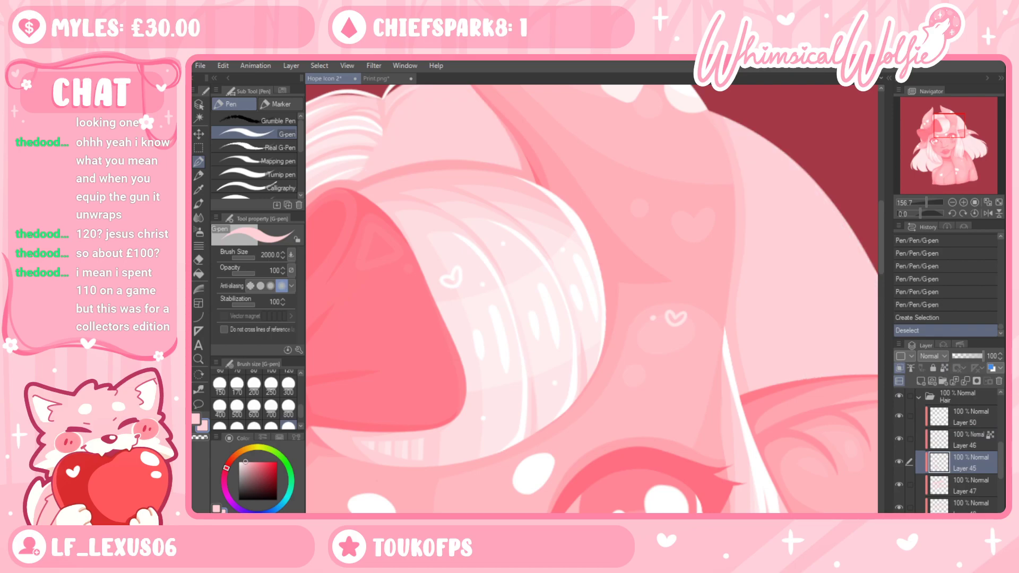
key("ctrl+z")
left_click(942, 368)
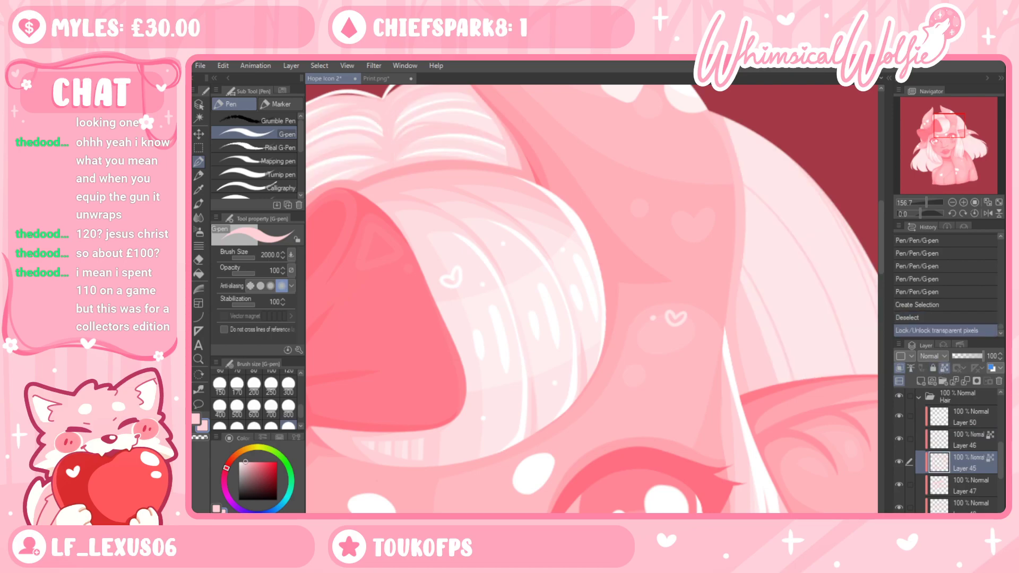
left_click(780, 369)
Select Layer 47, sample a light pink from the hair and test it with a size 30 G-pen stroke, undoing the test
left_click(898, 483)
left_click(899, 483)
left_click(955, 485)
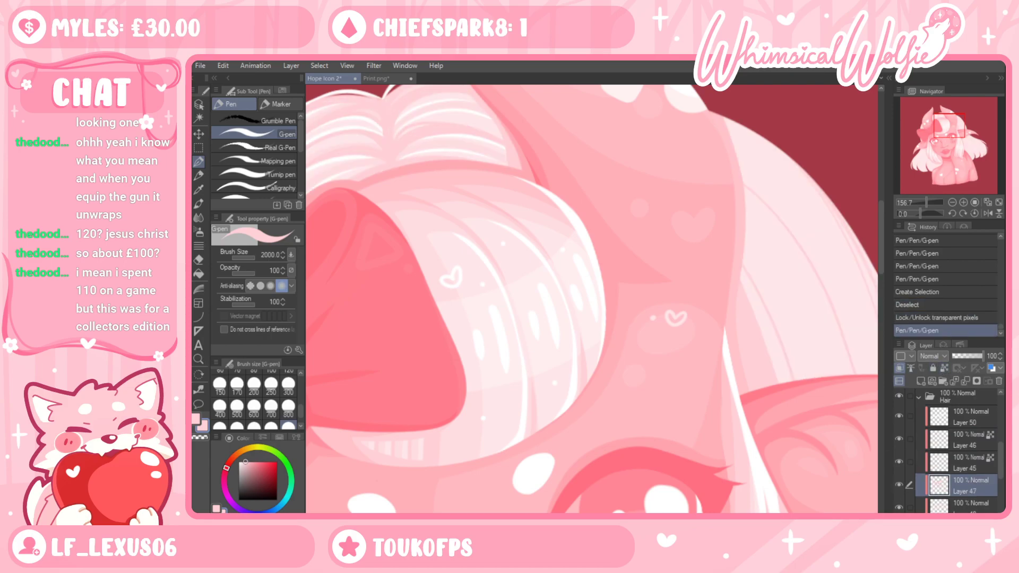
left_click(199, 191)
left_click_drag(629, 382, 478, 269)
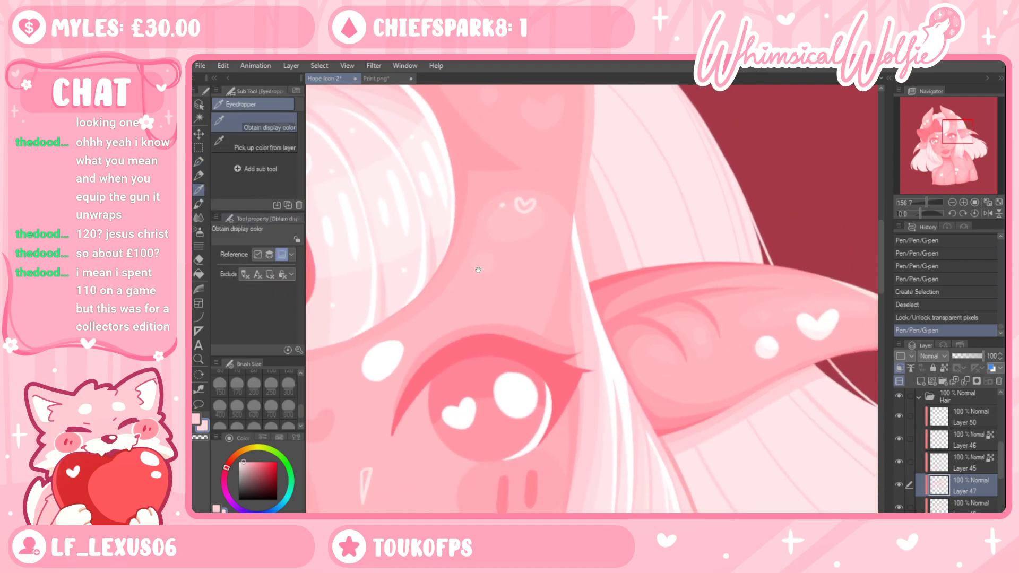
left_click(200, 161)
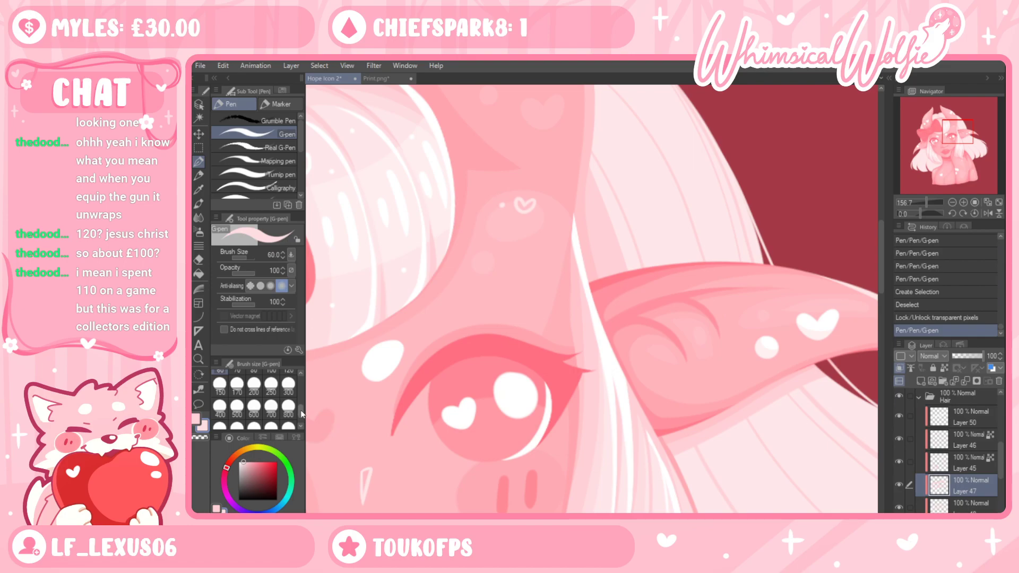
scroll(301, 411, "up", 3)
left_click(253, 403)
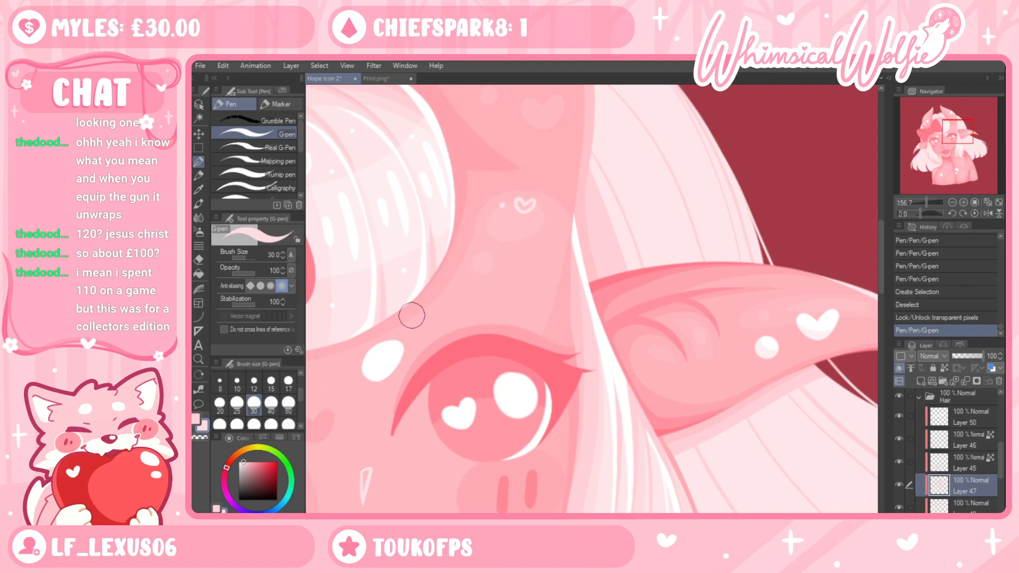
left_click(643, 305)
key("ctrl+z")
Paint faint pink strand strokes on the back hair section above the shoulder with the G-pen at sizes 30 and 10
left_click_drag(552, 403, 671, 234)
left_click_drag(366, 477, 695, 164)
mouse_move(719, 446)
left_mouse_down()
mouse_move(714, 304)
mouse_move(718, 330)
left_mouse_up()
mouse_move(727, 287)
left_mouse_down()
mouse_move(737, 330)
mouse_move(750, 313)
left_mouse_up()
left_click_drag(653, 257, 671, 389)
mouse_move(621, 232)
left_mouse_down()
mouse_move(614, 319)
mouse_move(652, 402)
left_mouse_up()
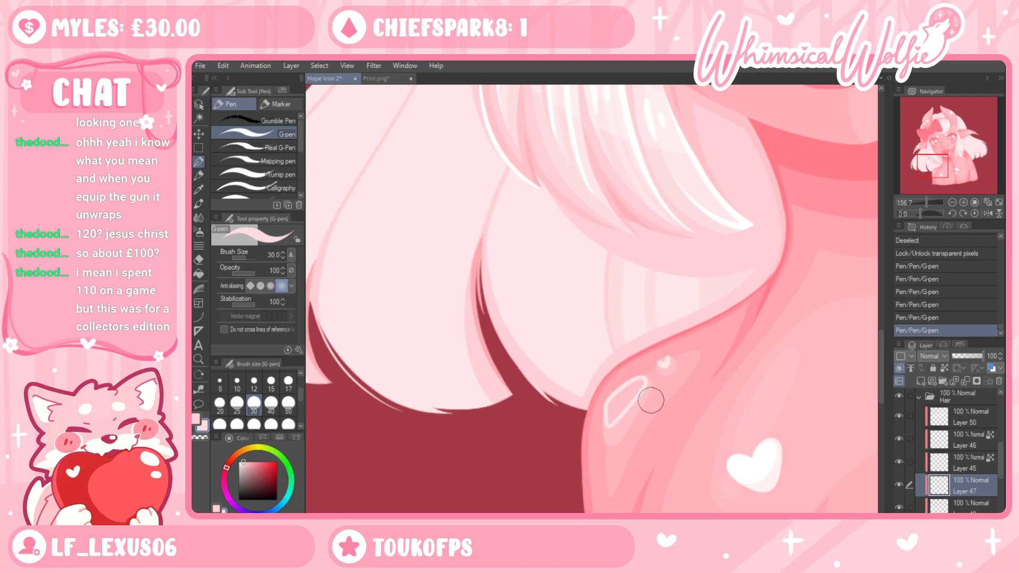
key("ctrl+z")
left_click_drag(622, 235, 628, 353)
left_click_drag(612, 299, 645, 396)
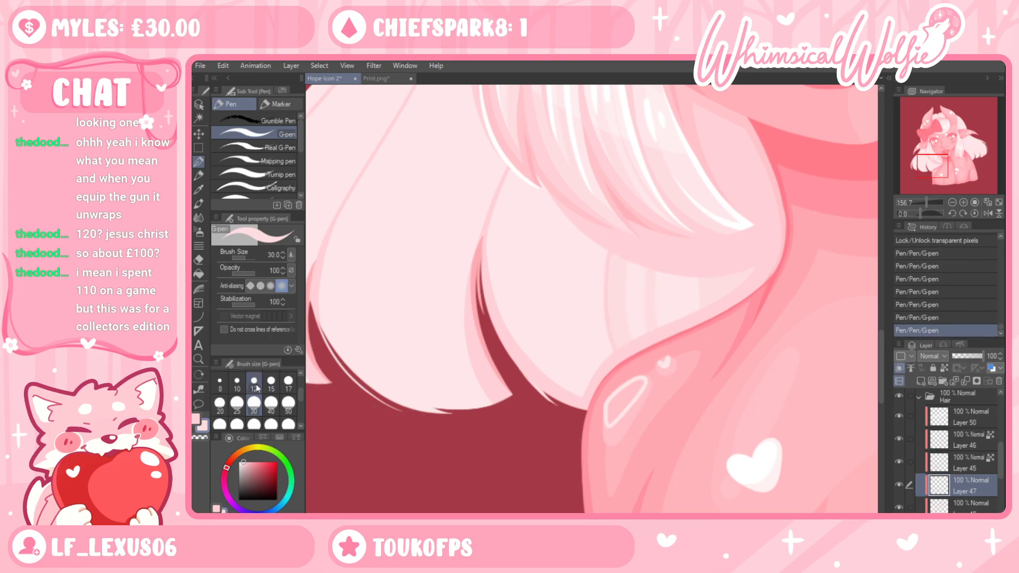
left_click(236, 382)
left_click_drag(681, 255, 689, 344)
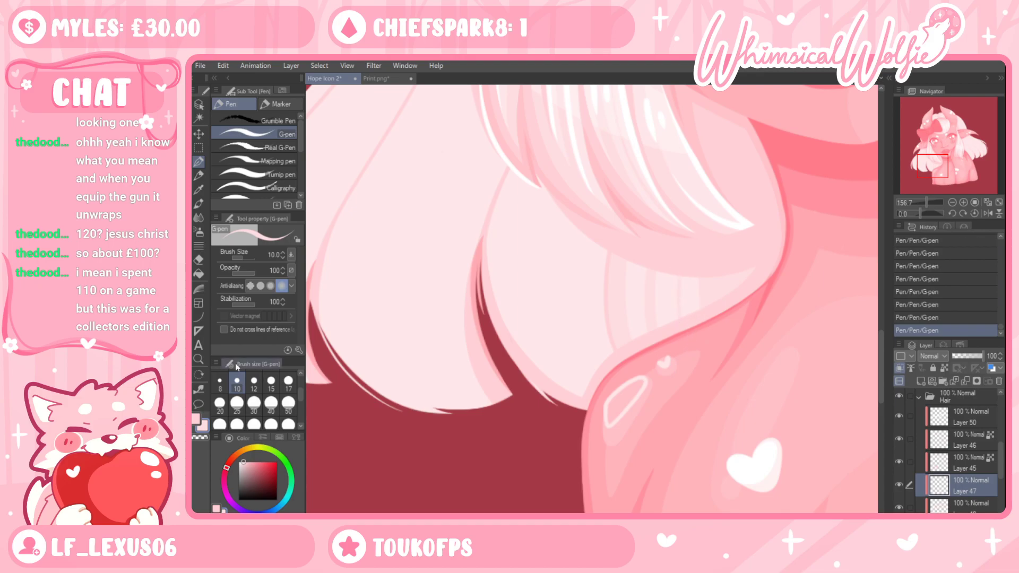
Undo the last strand stroke above the shoulder and paint along that hair section's strands with a size 25 G-pen
left_click(198, 359)
left_click_drag(541, 343, 576, 321)
left_click_drag(471, 392, 504, 371)
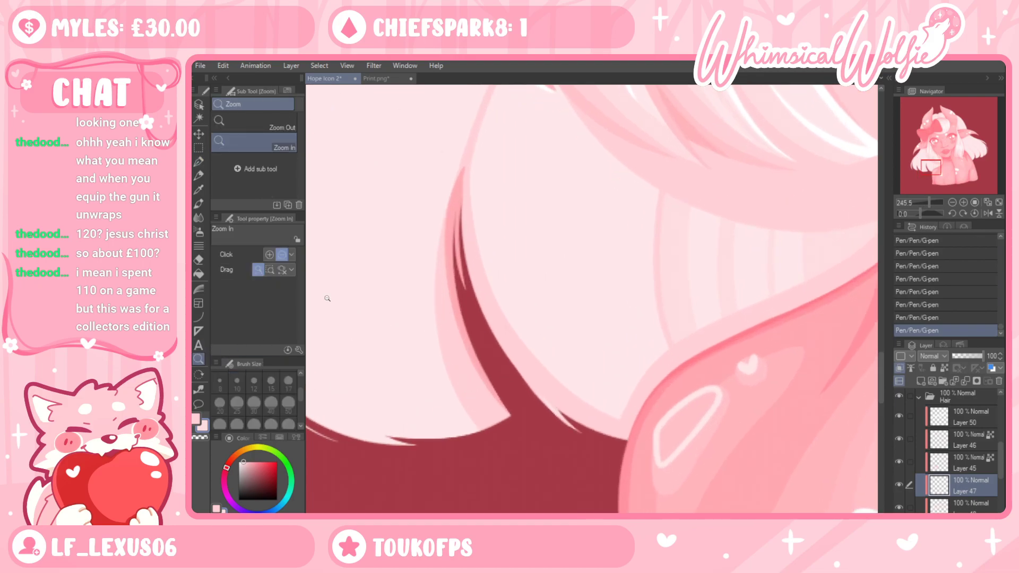
left_click(198, 161)
left_click(237, 403)
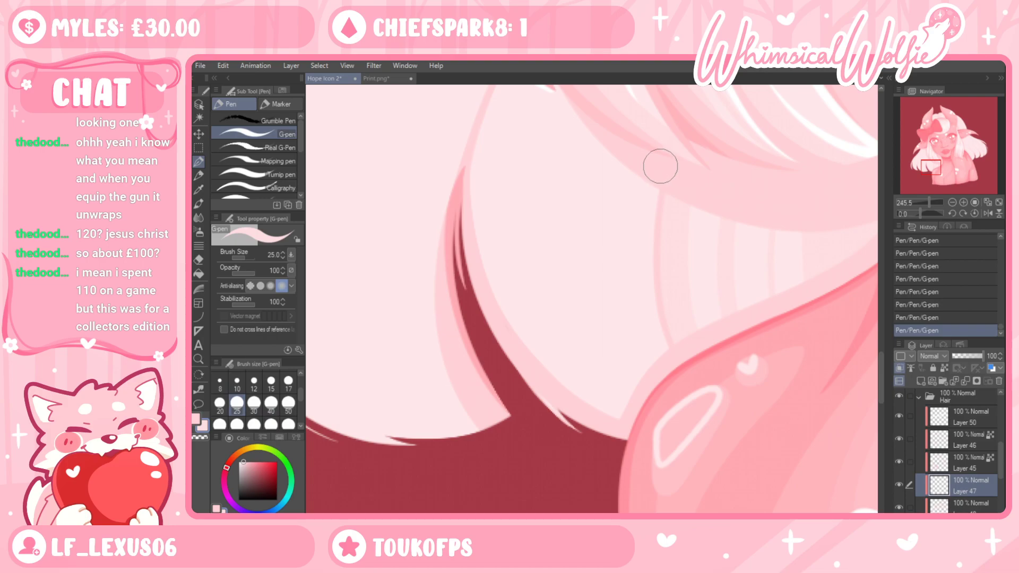
key("ctrl+z")
left_click_drag(655, 173, 689, 404)
left_click_drag(658, 207, 680, 348)
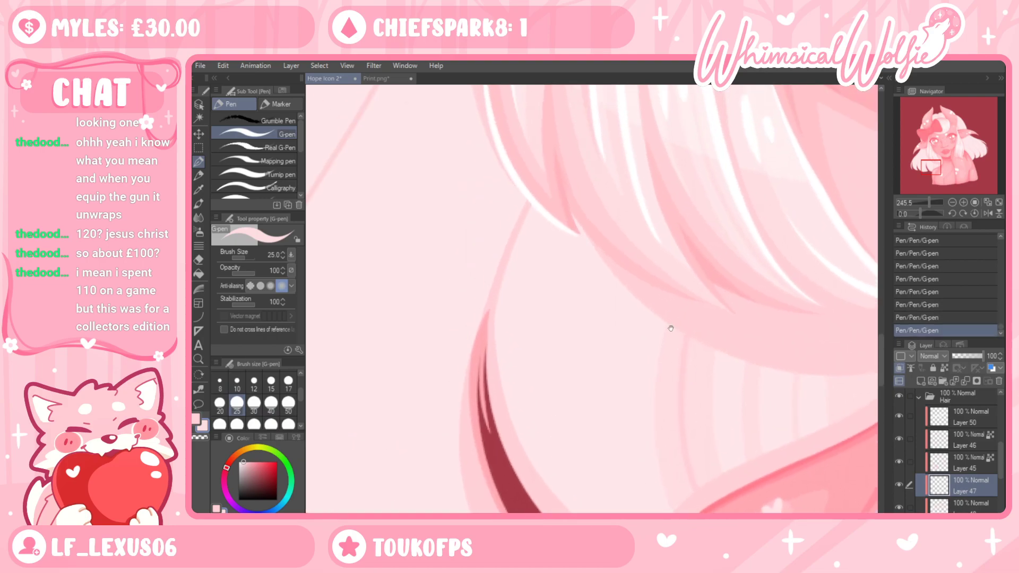
Compare the latest stroke beneath the white front lock with and without it, keep it, and add more faint strands across that section
key("ctrl+z")
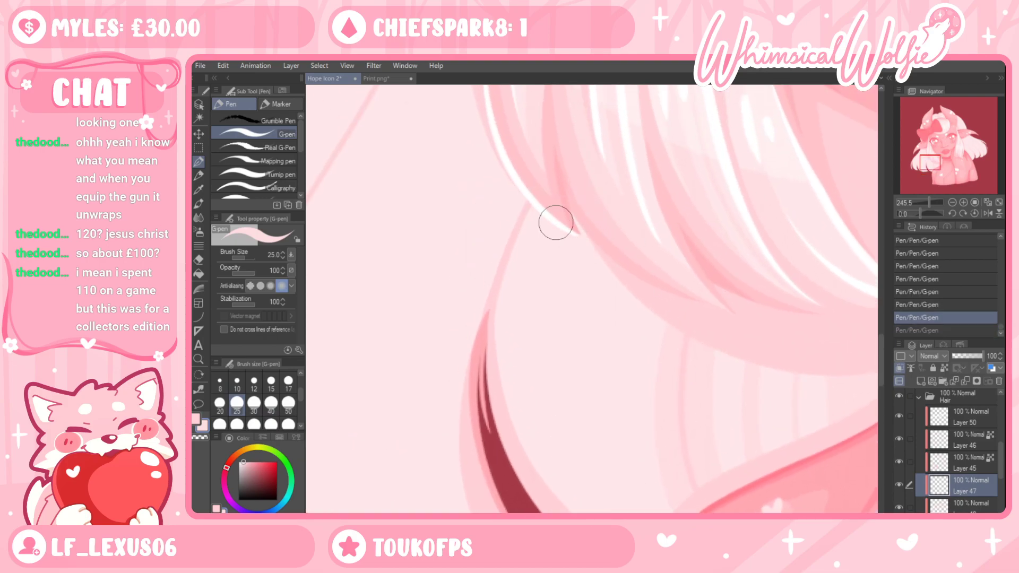
key("ctrl+y")
key("ctrl+z")
key("ctrl+y")
key("ctrl+z")
key("ctrl+y")
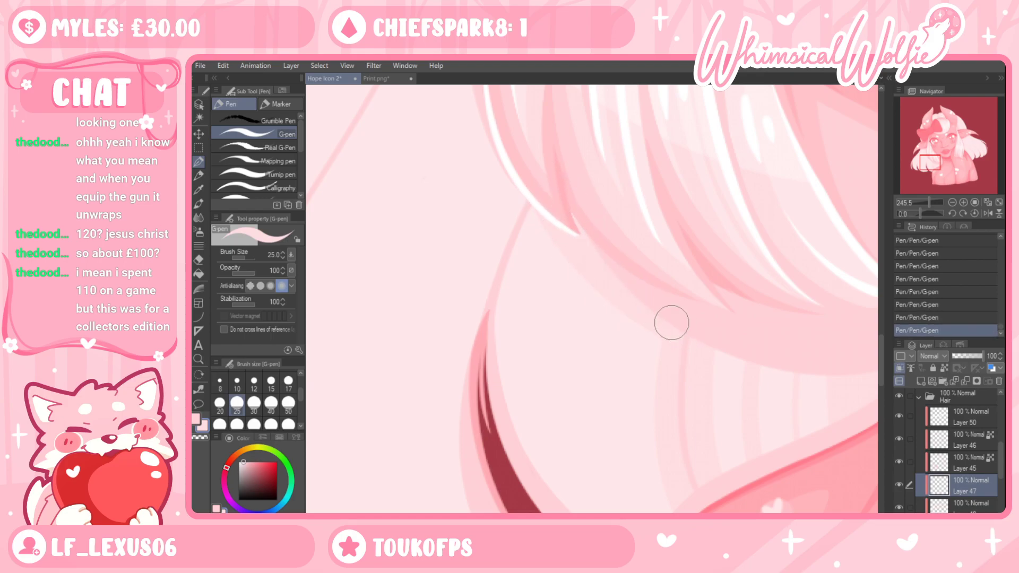
left_click_drag(670, 277, 605, 138)
left_click_drag(533, 196, 550, 252)
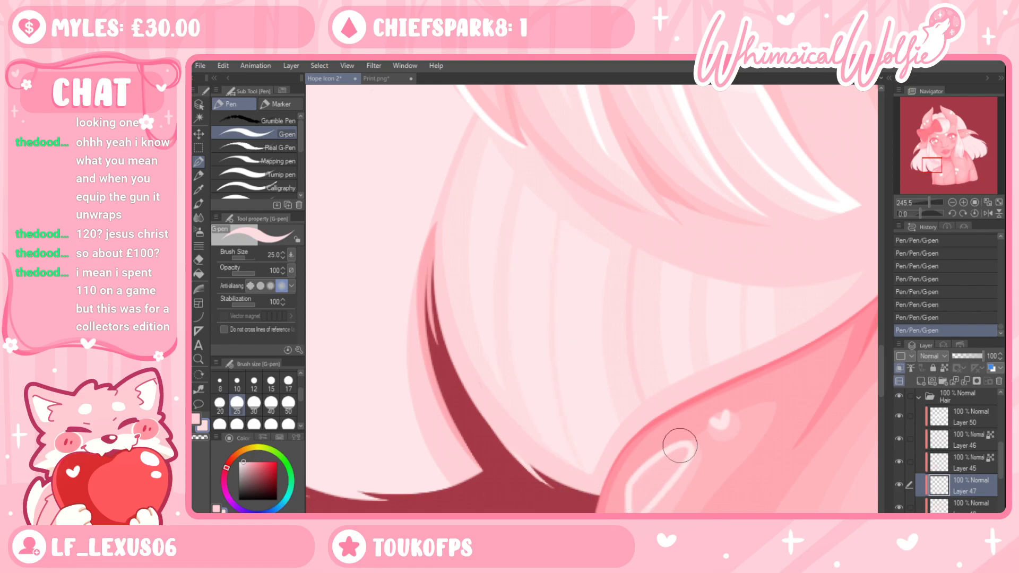
Paint light pink strand strokes down the middle back hair section with the size 25 G-pen, undoing the last stroke
left_click(198, 359)
left_click_drag(594, 365, 550, 404)
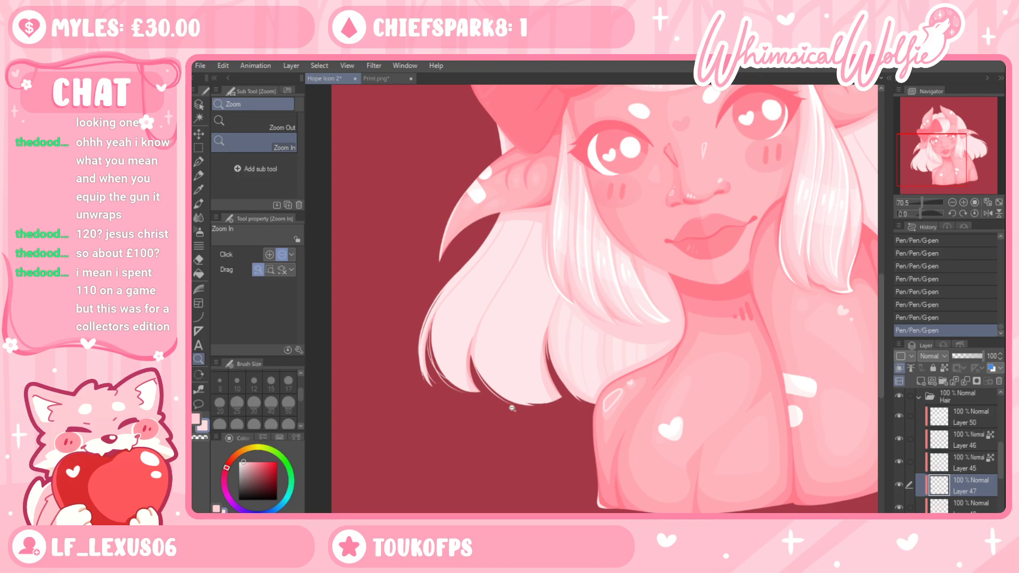
scroll(512, 408, "up", 2)
key("p")
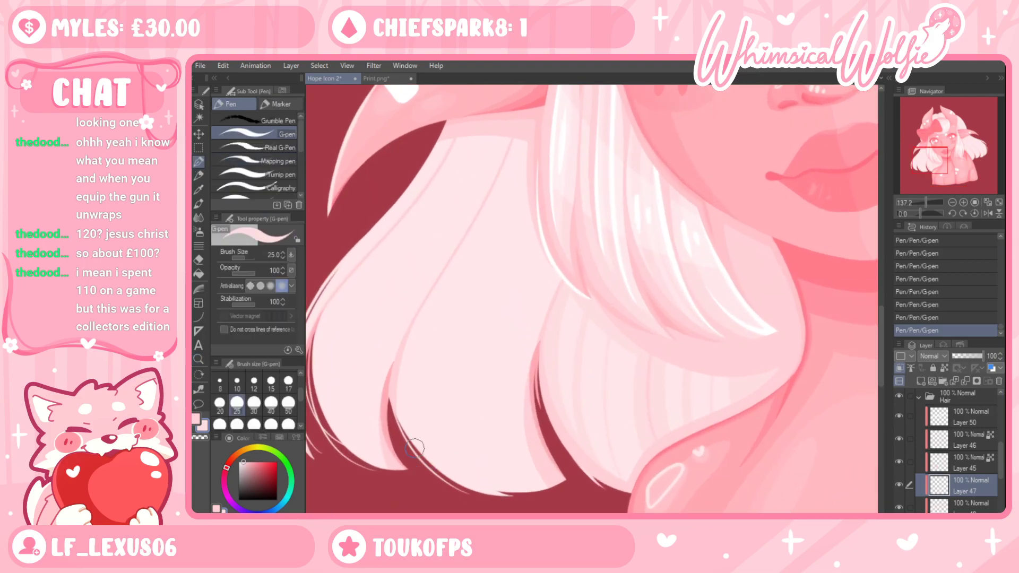
key("ctrl+z")
left_click_drag(435, 305, 457, 265)
key("ctrl+z")
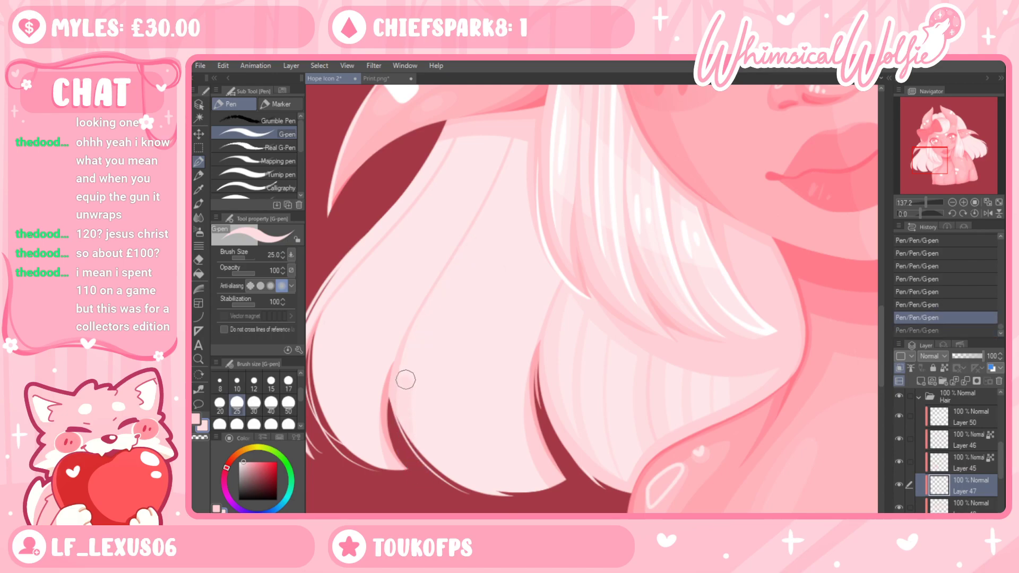
key("ctrl+y")
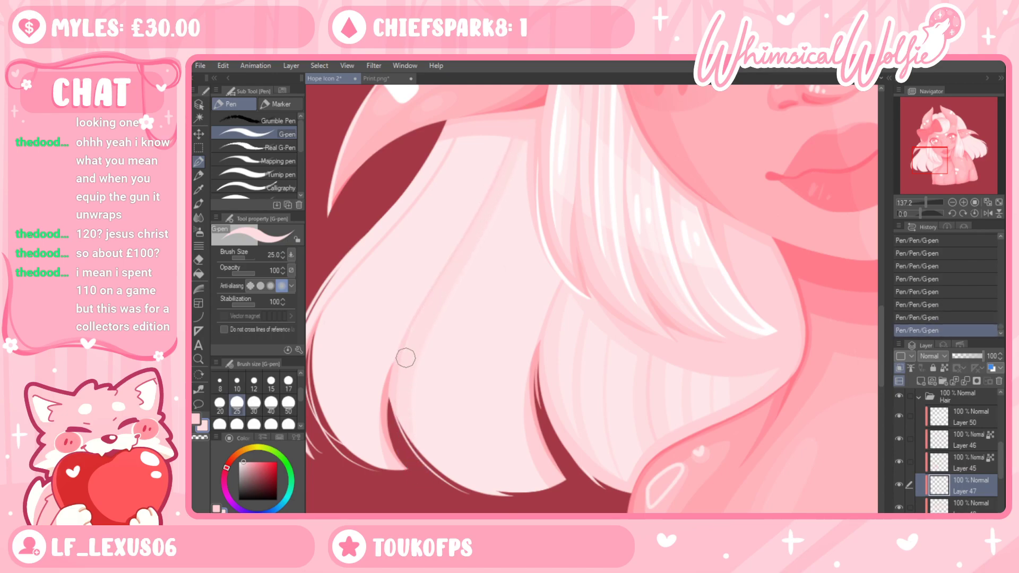
left_click_drag(564, 280, 585, 238)
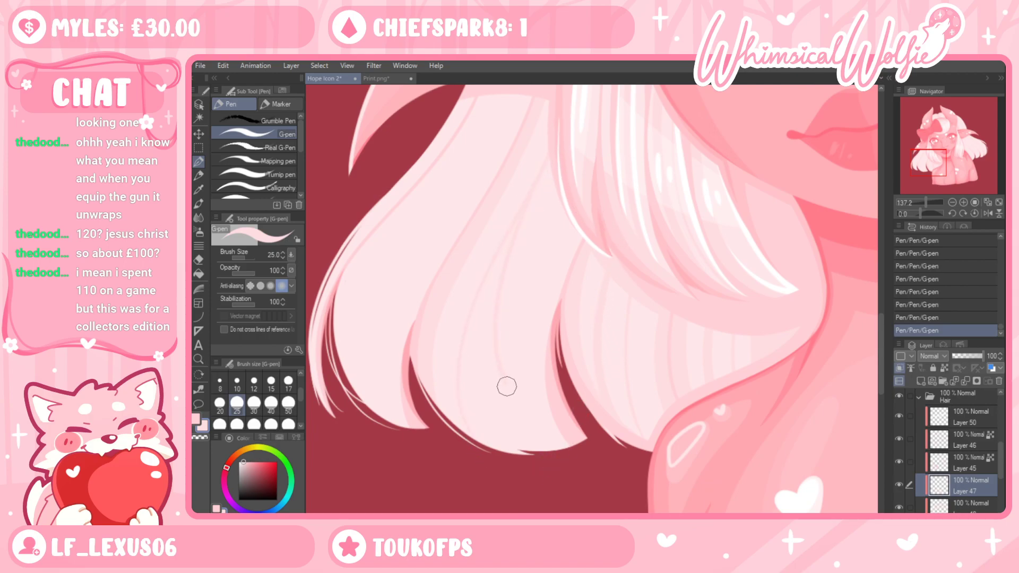
key("ctrl+z")
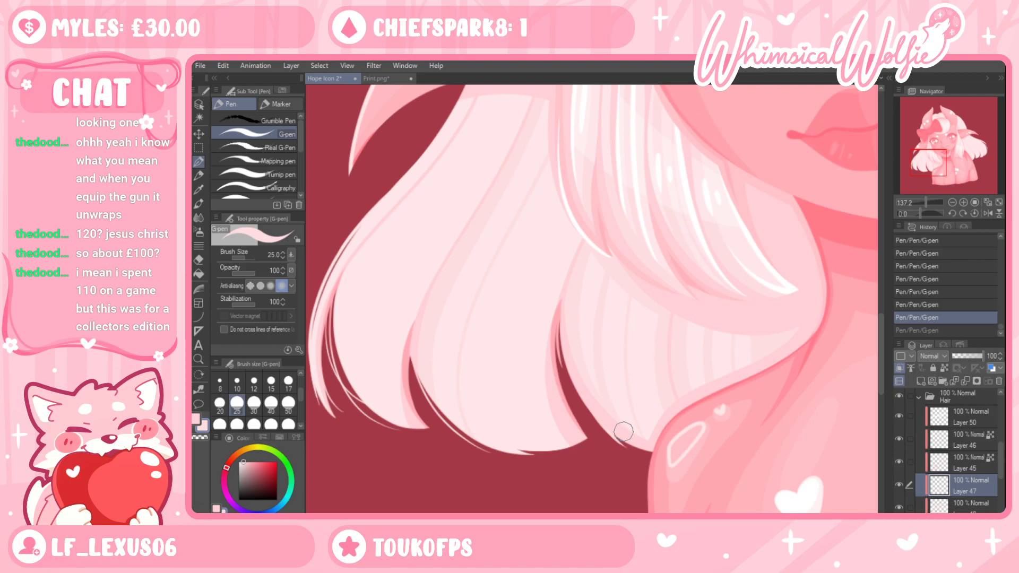
Add another long strand stroke to the middle back hair section with the G-pen and review the whole hair
left_click(198, 358)
left_click_drag(530, 417, 546, 396)
left_click(199, 163)
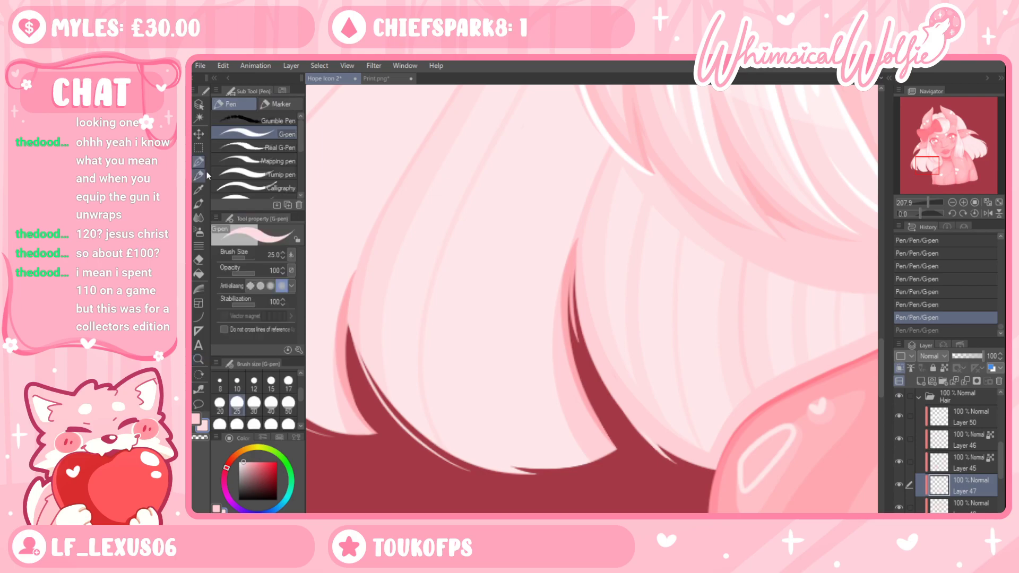
left_click_drag(600, 284, 628, 339)
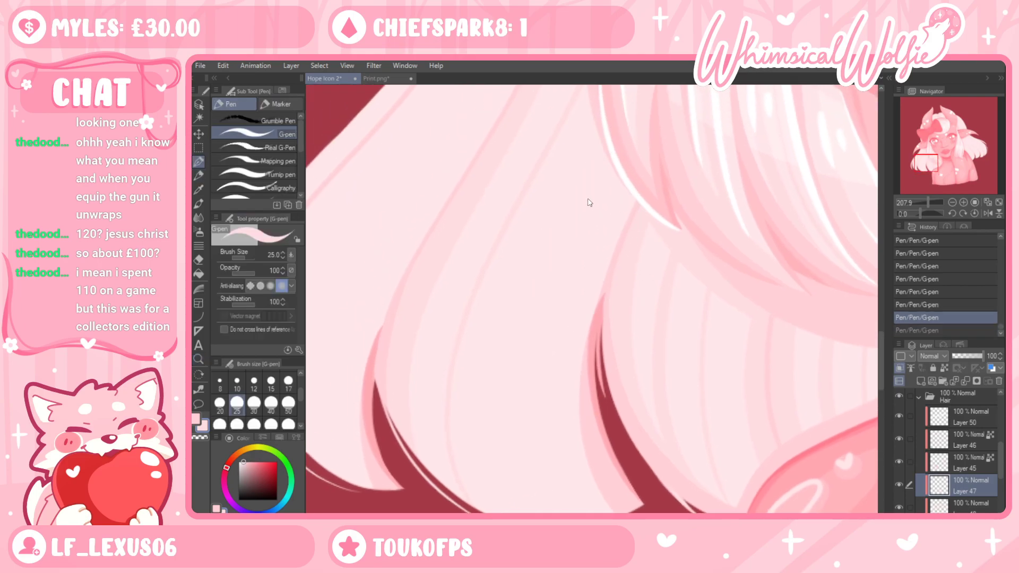
left_click_drag(620, 250, 626, 236)
mouse_move(618, 109)
left_mouse_down()
mouse_move(577, 196)
mouse_move(538, 354)
mouse_move(561, 472)
mouse_move(637, 492)
left_mouse_up()
left_click(198, 359)
left_click_drag(573, 343, 618, 422)
left_click(663, 403)
left_click(717, 382)
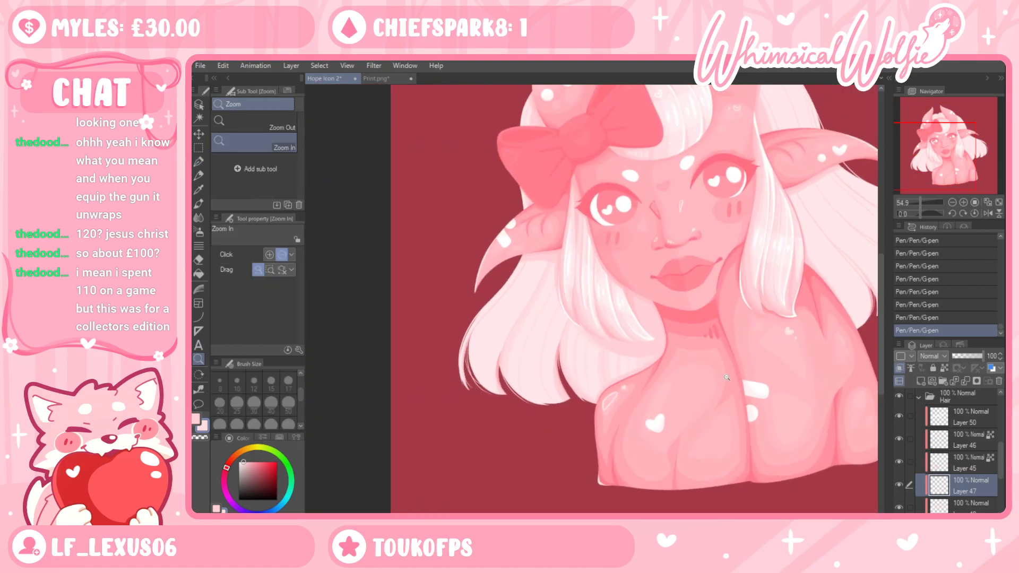
Try a strand stroke with the size 10 Design pencil on the back hair beneath the left ear and undo it
left_click_drag(503, 345, 551, 318)
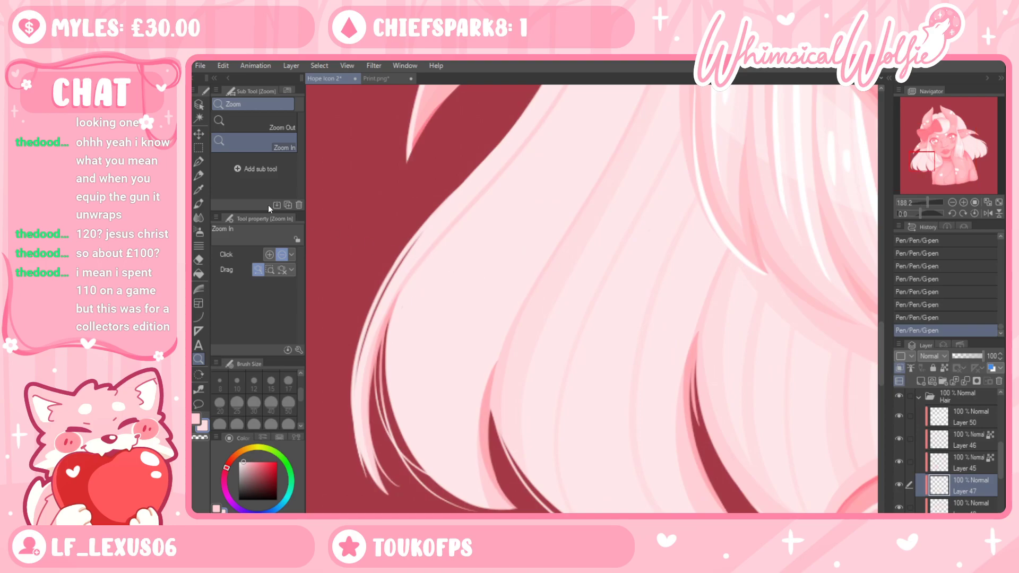
left_click(199, 162)
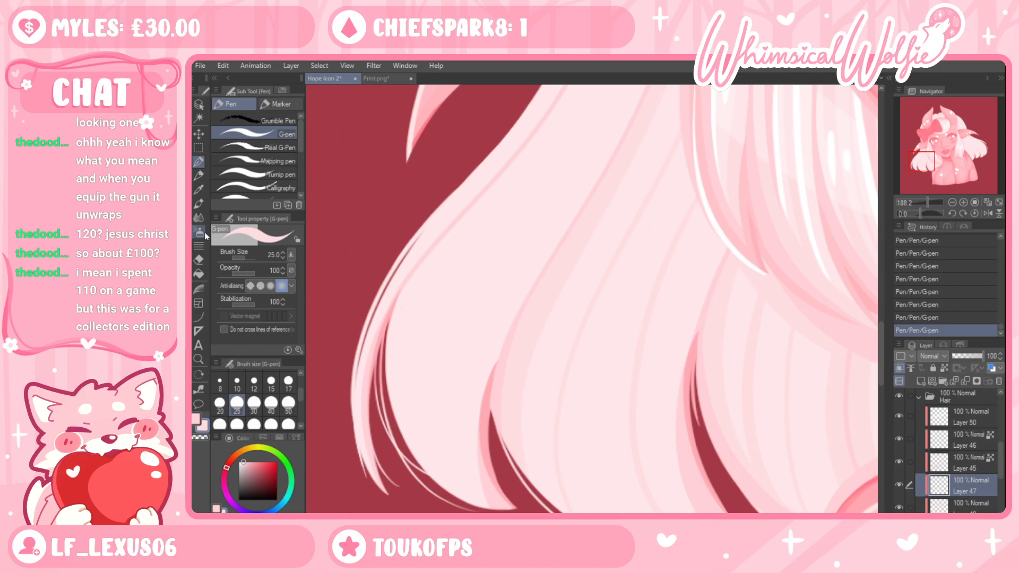
left_click_drag(504, 409, 381, 289)
key("r")
left_click(197, 174)
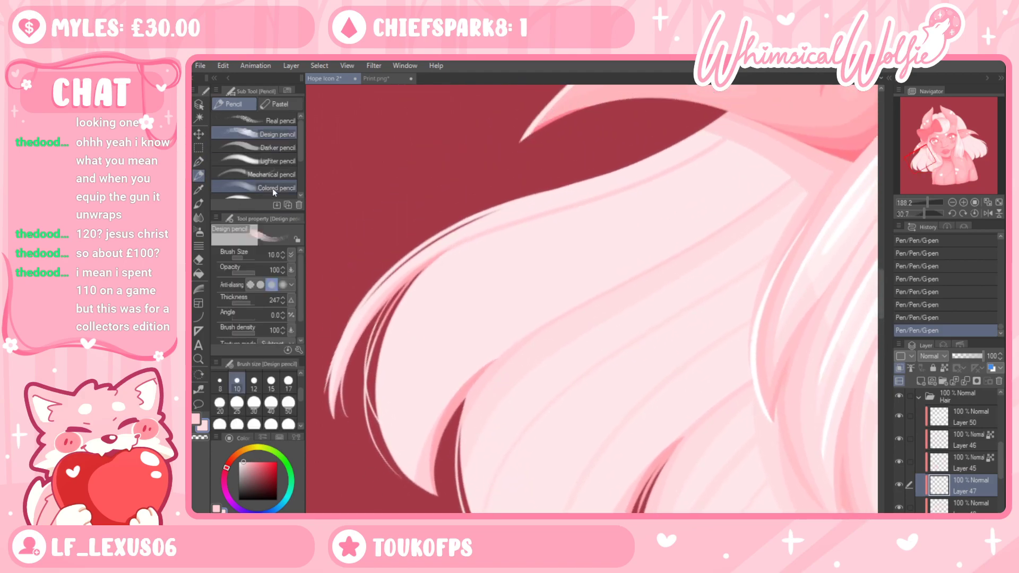
left_click_drag(774, 138, 709, 188)
left_click(200, 165)
key("ctrl+z")
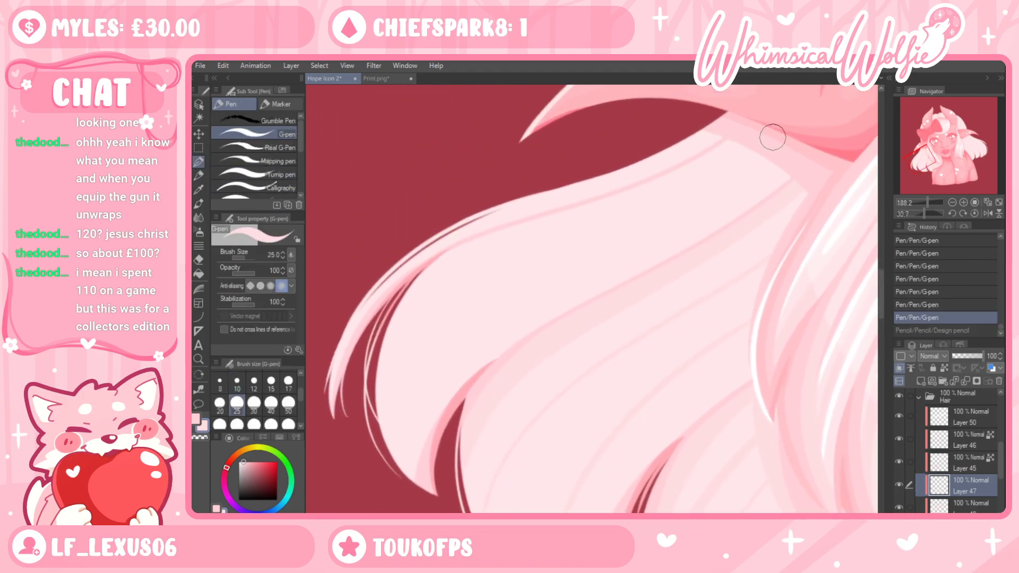
Paint light pink strands along the back hair beneath the left ear with the G-pen, reducing its size to 12
key("ctrl+y")
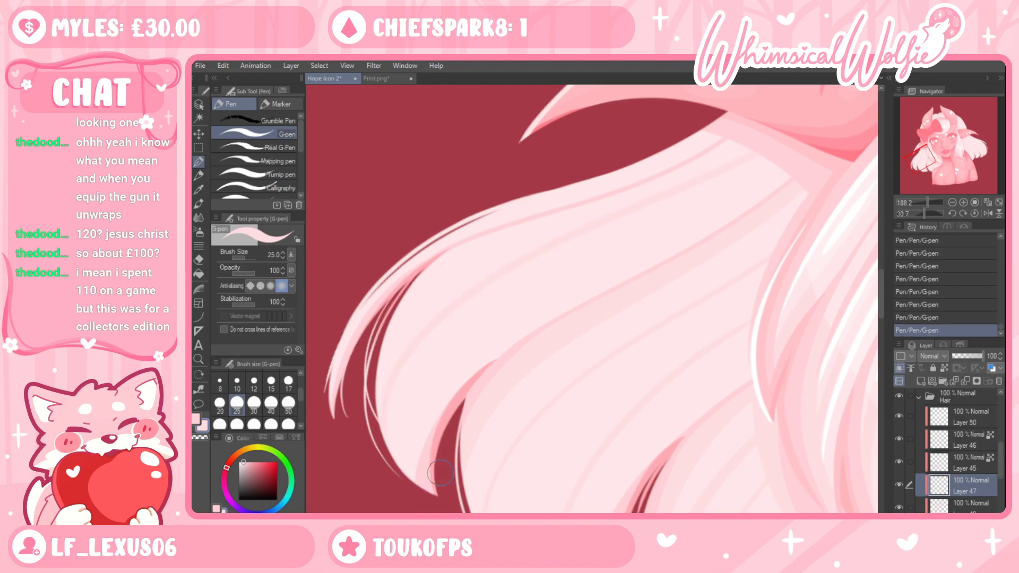
key("bracketleft")
key("bracketleft")
key("bracketleft")
key("bracketleft")
key("ctrl+z")
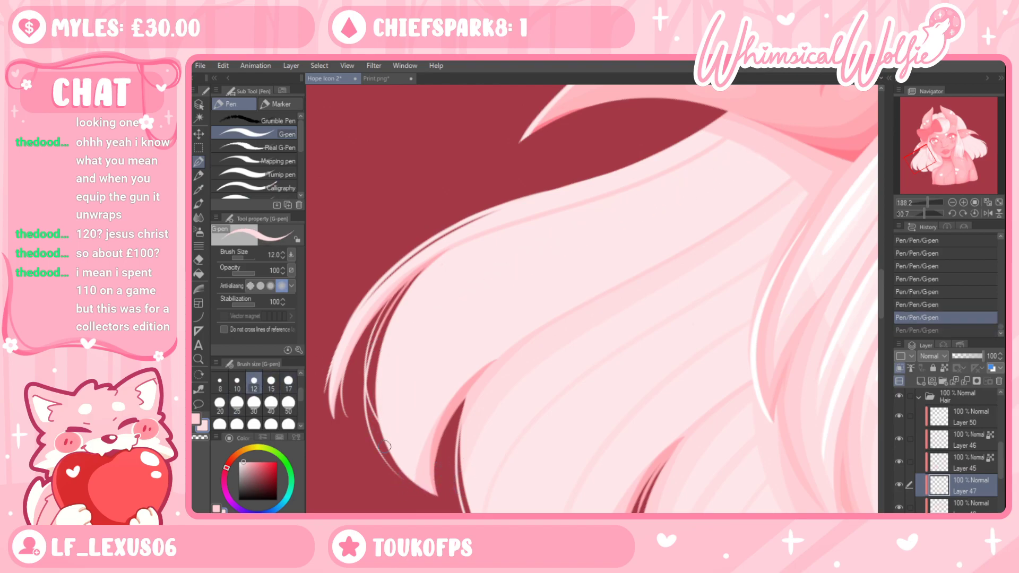
key("ctrl+y")
key("ctrl+z")
key("ctrl+y")
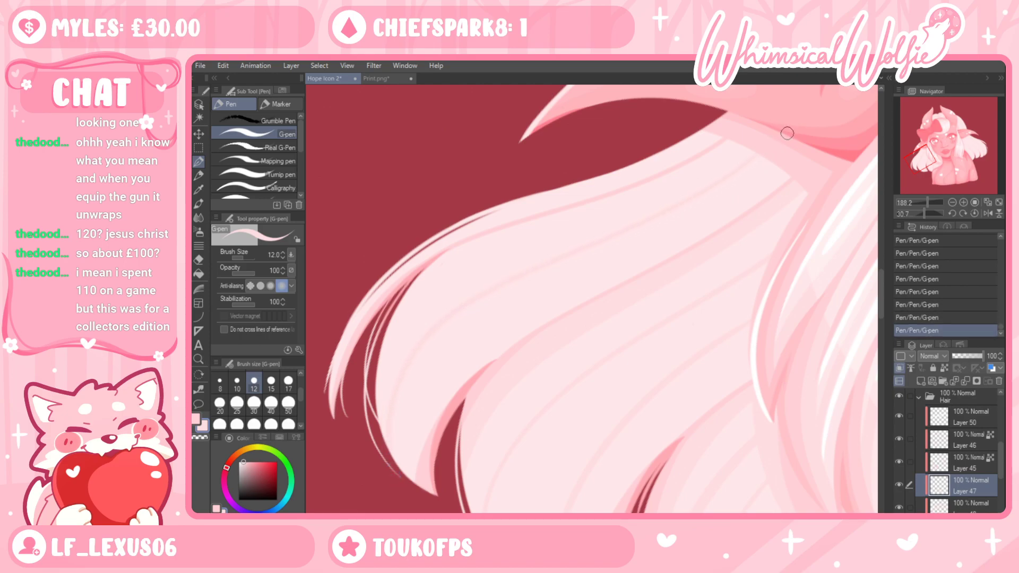
left_click_drag(724, 232, 410, 429)
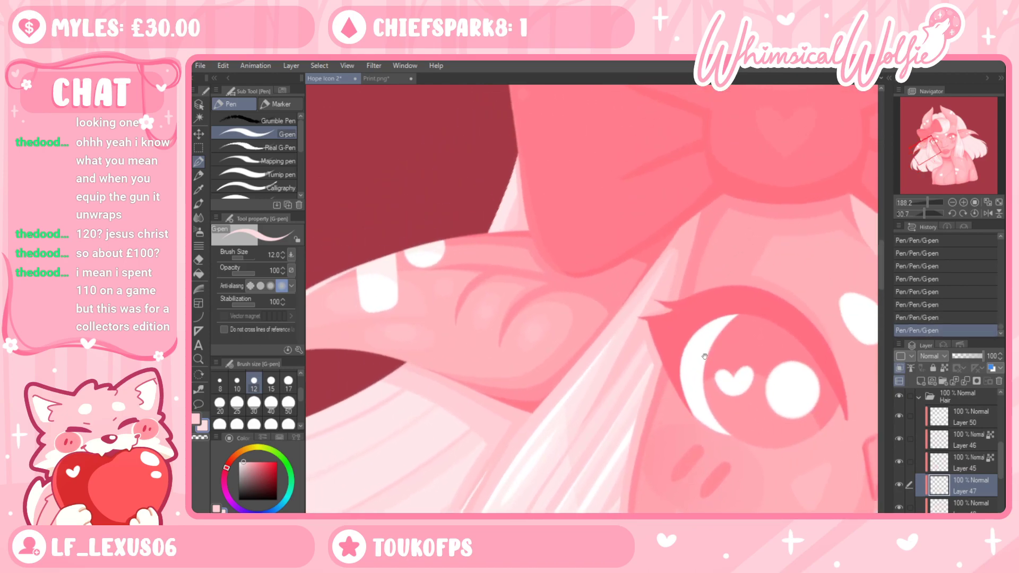
Paint thin light pink strands across the back hair below the right ear with the size 12 G-pen, retrying strokes as needed
left_click_drag(704, 353, 375, 170)
left_click_drag(622, 284, 285, 338)
left_click_drag(661, 359, 534, 462)
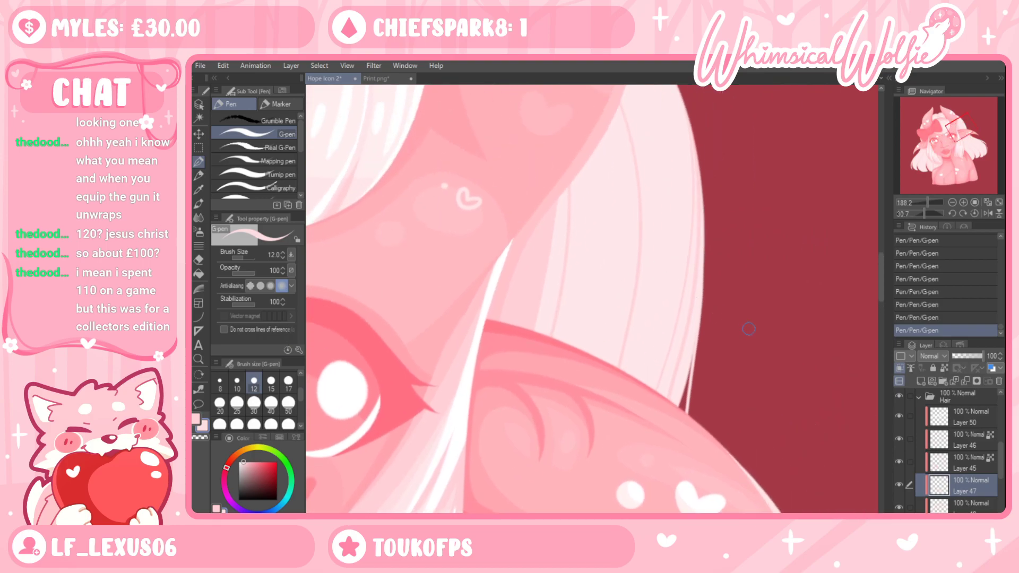
key("r")
left_click_drag(743, 326, 584, 153)
left_click(198, 360)
left_click_drag(498, 298, 435, 298)
left_click_drag(684, 282, 650, 290)
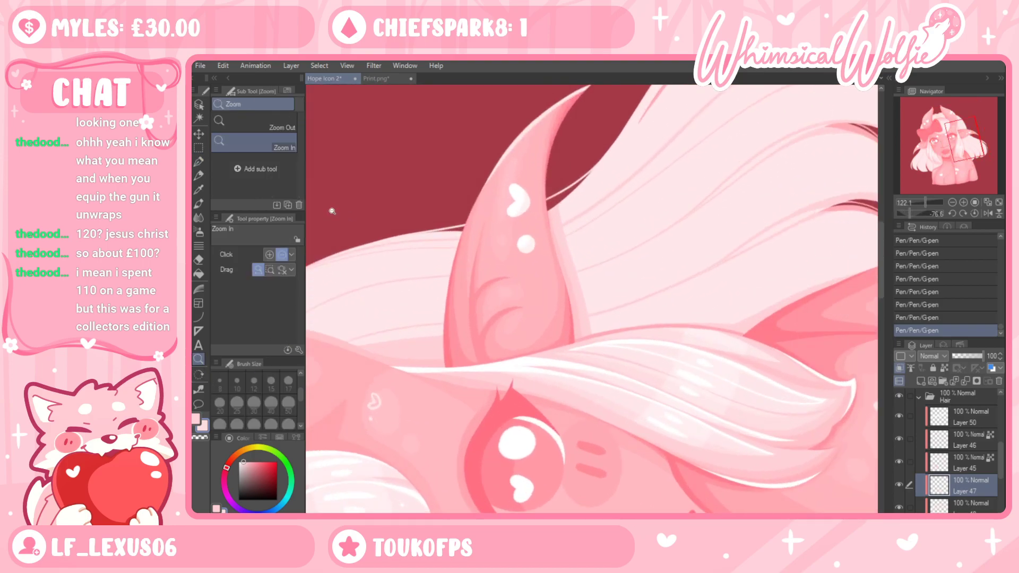
left_click(199, 162)
left_click_drag(666, 353, 570, 360)
key("ctrl+z")
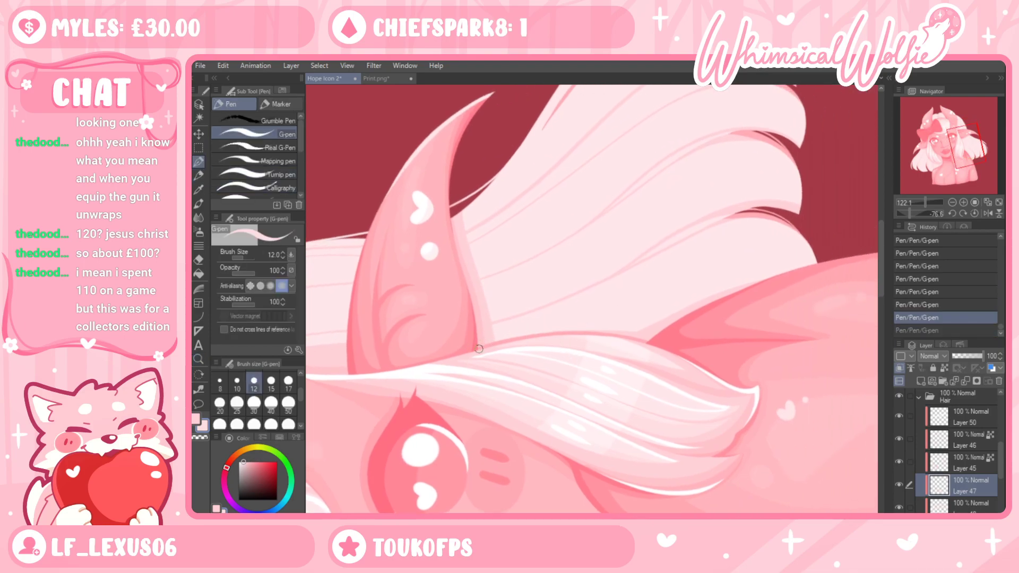
key("ctrl+y")
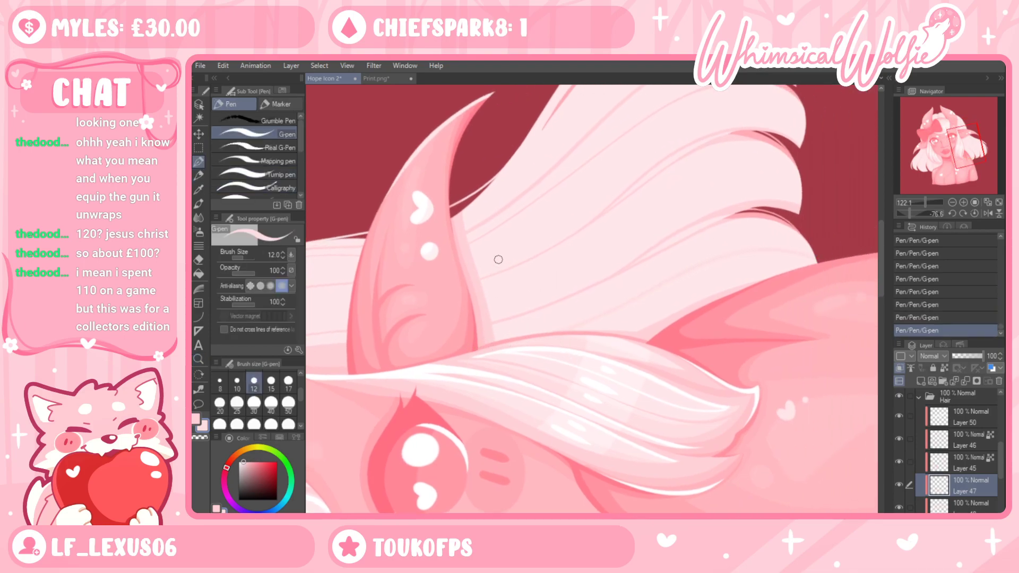
key("ctrl+z")
left_click_drag(566, 289, 547, 354)
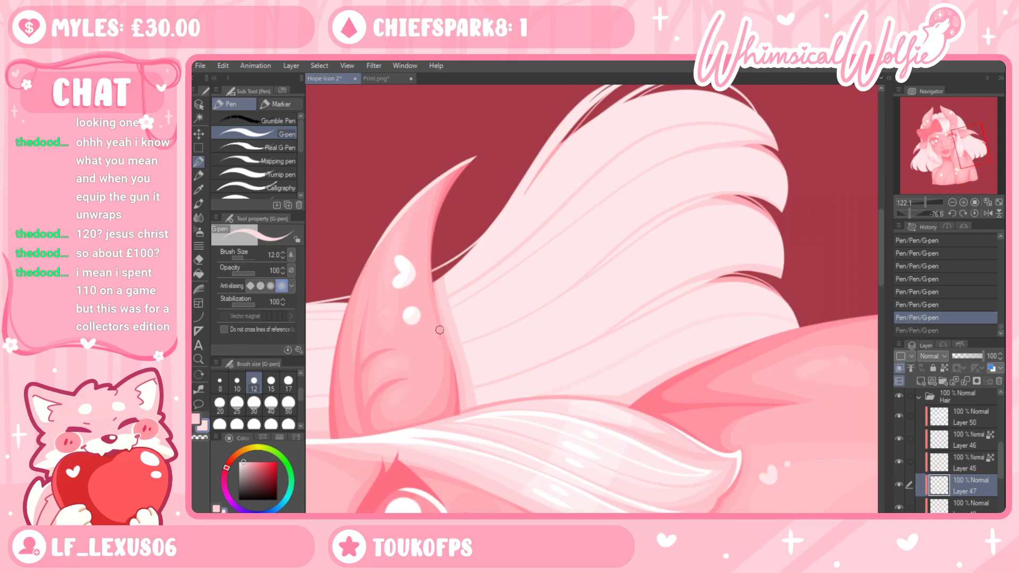
key("ctrl+y")
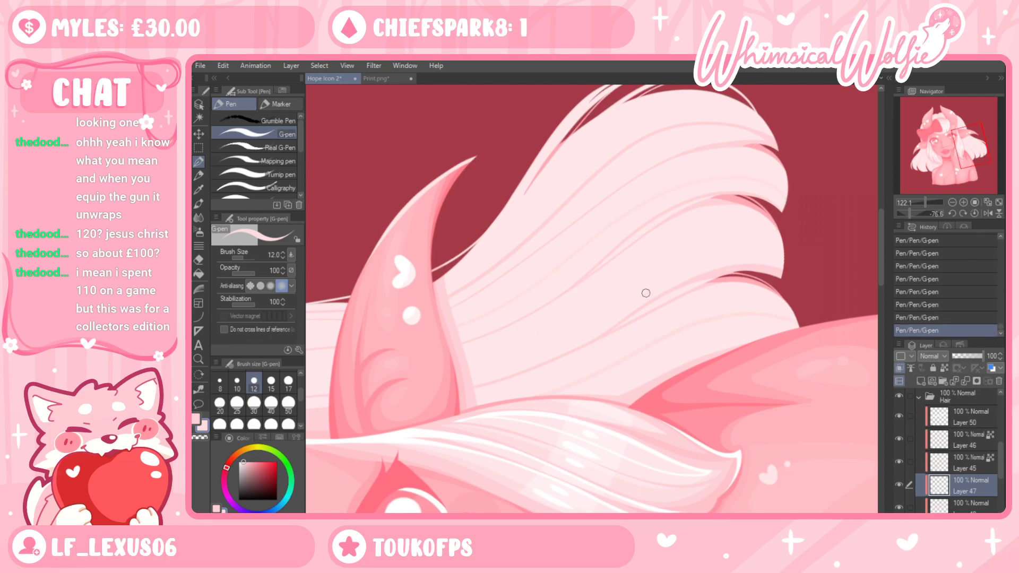
Review the whole hair in the upright view and undo the last strand stroke on the right back hair
left_click(560, 79)
left_click(199, 359)
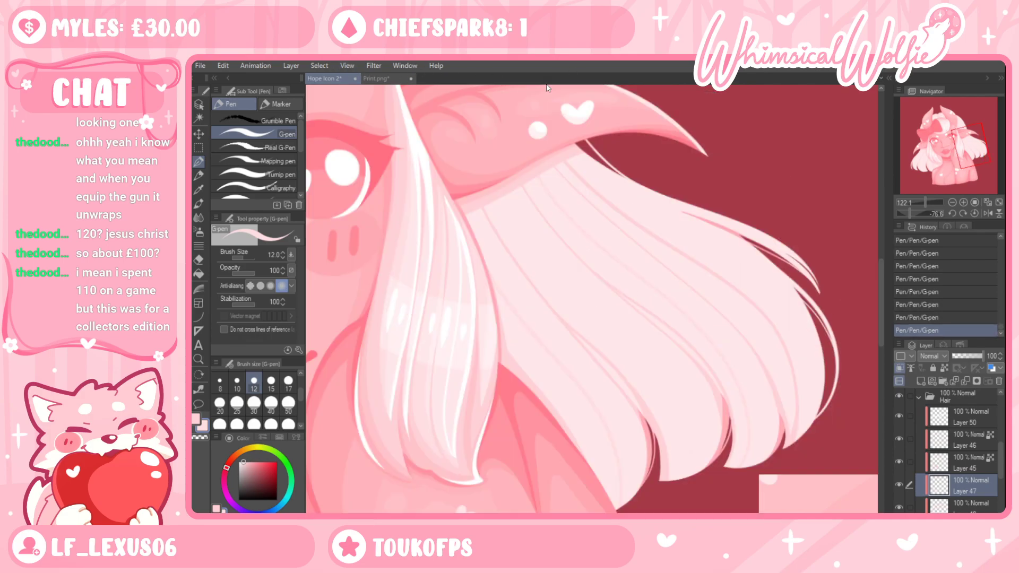
left_click_drag(686, 293, 584, 318)
left_click_drag(586, 366, 605, 327)
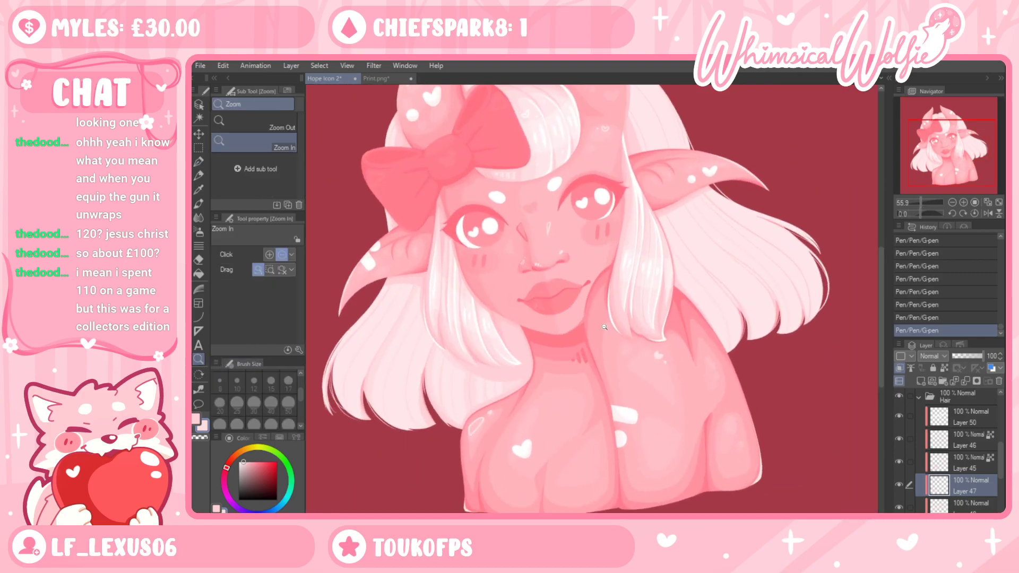
left_click_drag(373, 362, 446, 384)
left_click_drag(859, 276, 357, 438)
key("ctrl+z")
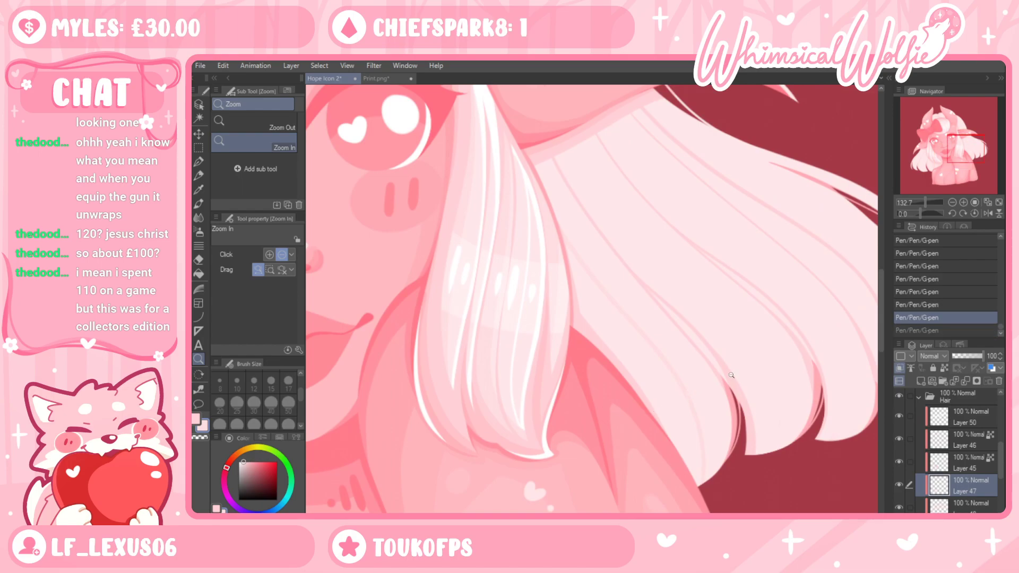
Paint wider light pink strands through the right back hair sections with the G-pen at size 30
key("r")
left_click_drag(818, 332, 566, 228)
left_click_drag(387, 267, 379, 351)
left_click(199, 359)
left_click_drag(501, 335, 574, 374)
left_click(197, 161)
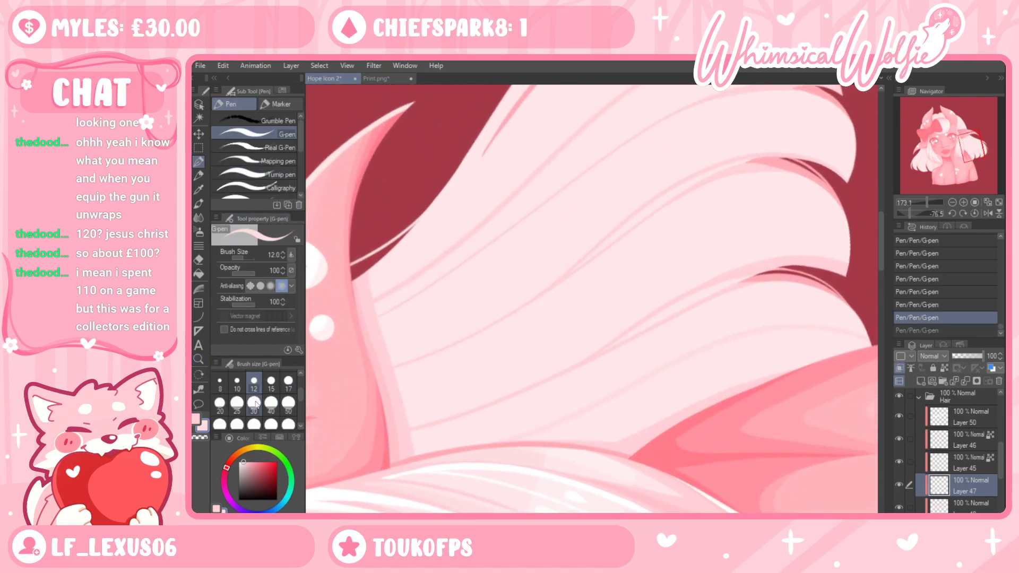
left_click_drag(427, 364, 474, 347)
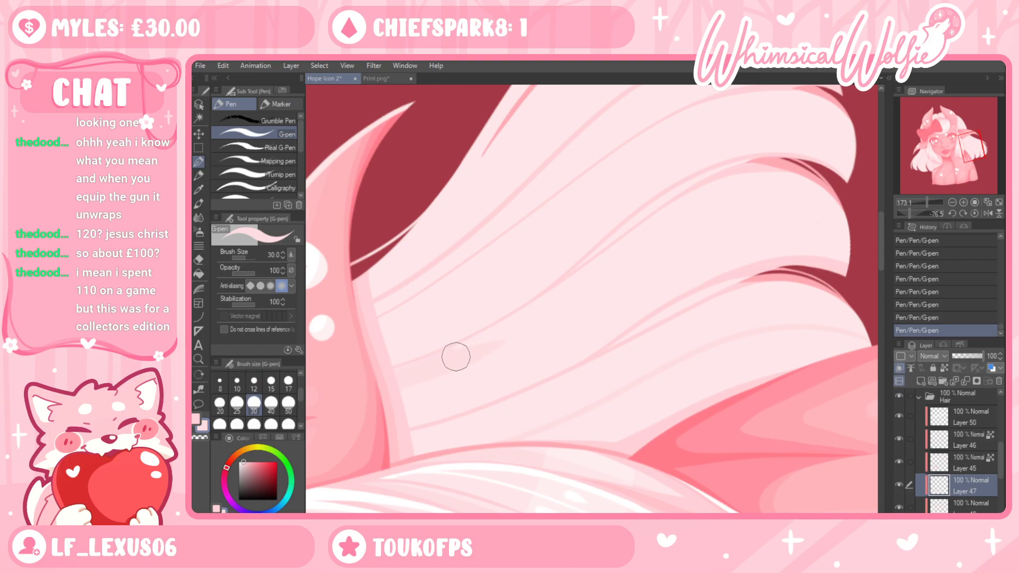
key("ctrl+z")
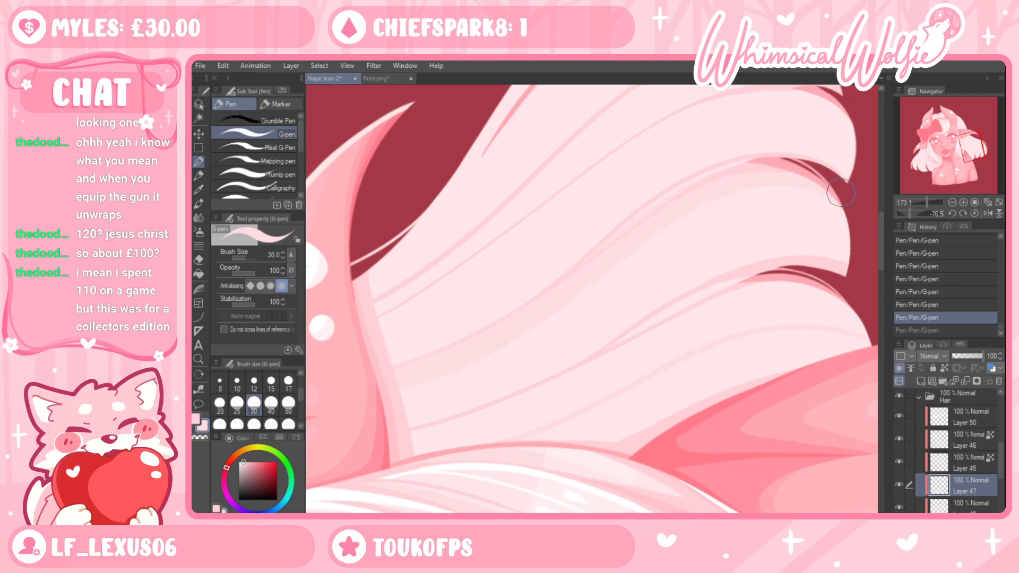
key("ctrl+y")
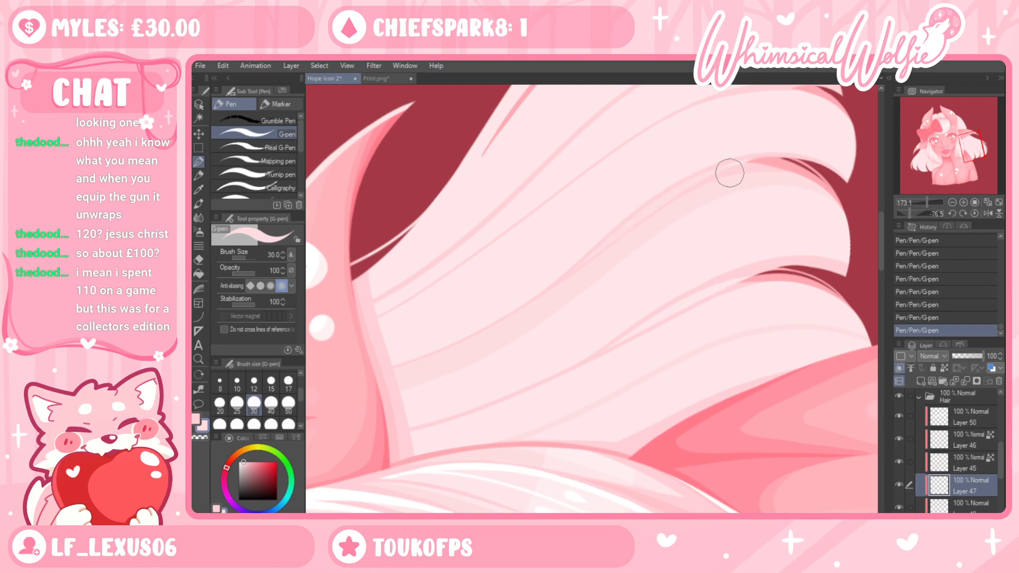
scroll(750, 166, "up", 3)
key("ctrl+z")
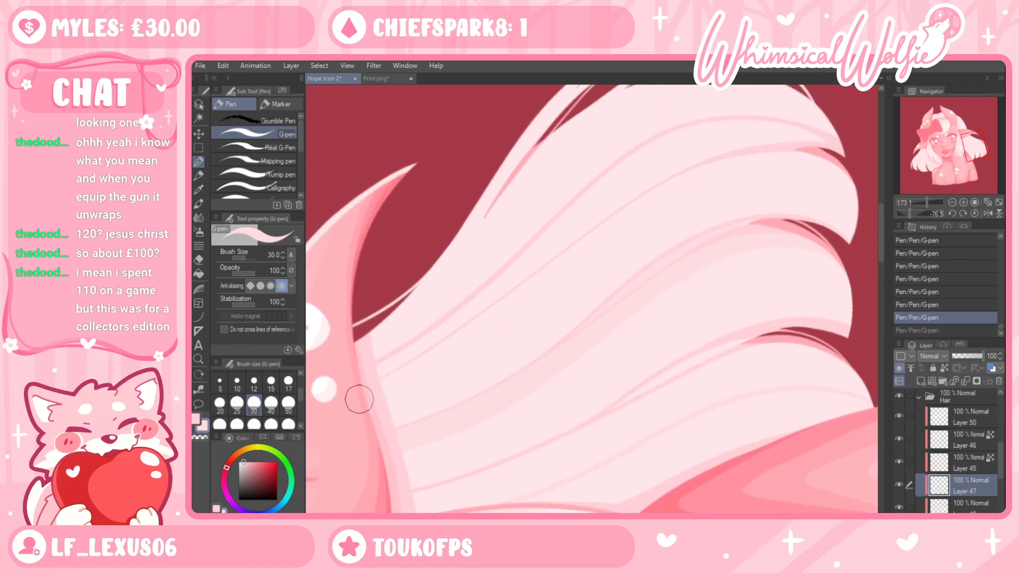
key("ctrl+y")
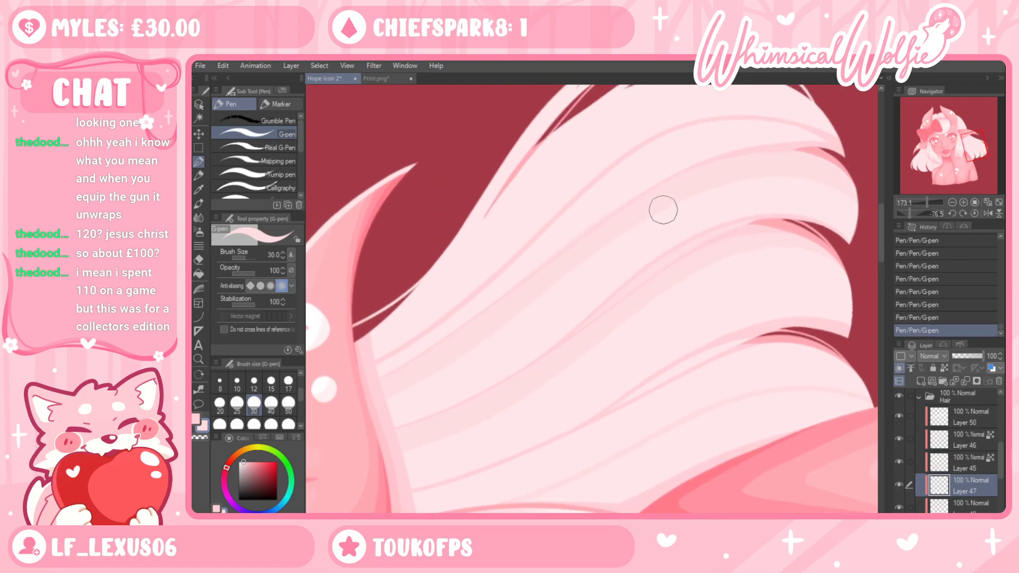
Trim the new strand in the right back hair with the size 25 Hard eraser, redoing one erasing stroke
key("e")
left_click_drag(518, 279, 632, 193)
key("ctrl+z")
left_click_drag(536, 261, 678, 161)
left_click_drag(552, 245, 655, 176)
left_click_drag(611, 218, 594, 276)
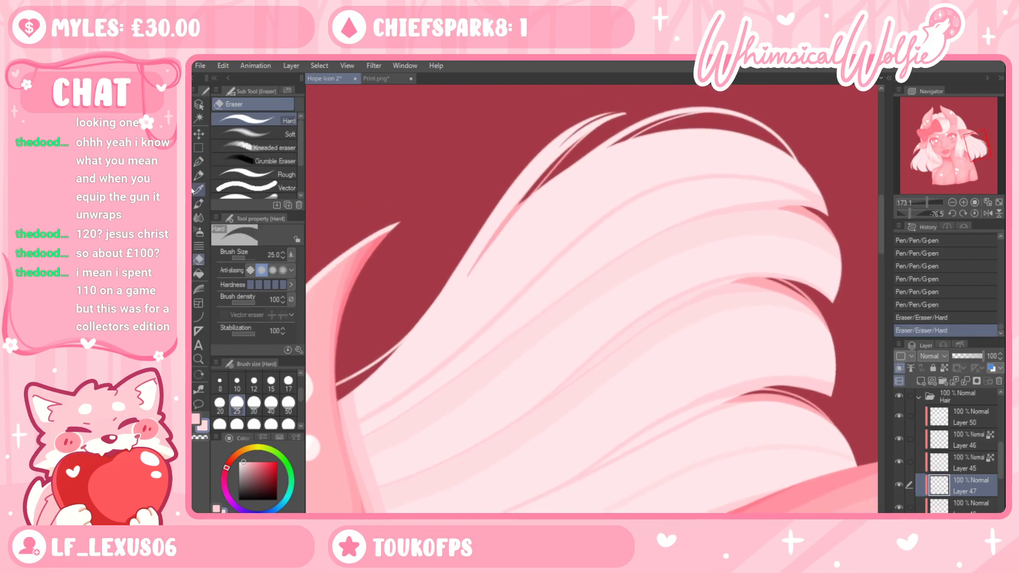
Paint light pink strands along the outermost section of the right back hair with the size 30 G-pen
left_click(198, 162)
key("ctrl+z")
left_click_drag(350, 414, 450, 339)
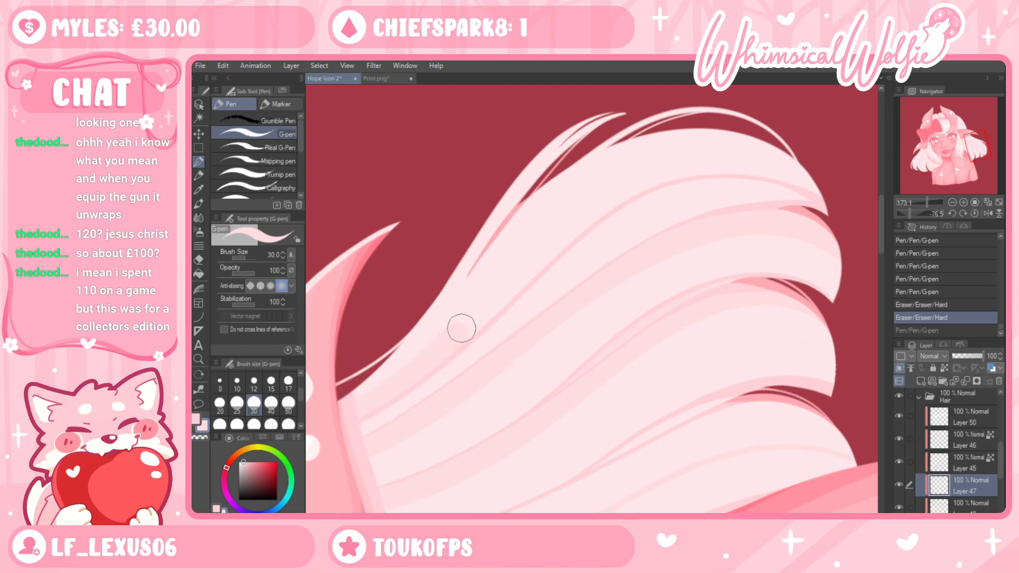
key("ctrl+y")
left_click_drag(816, 189, 796, 170)
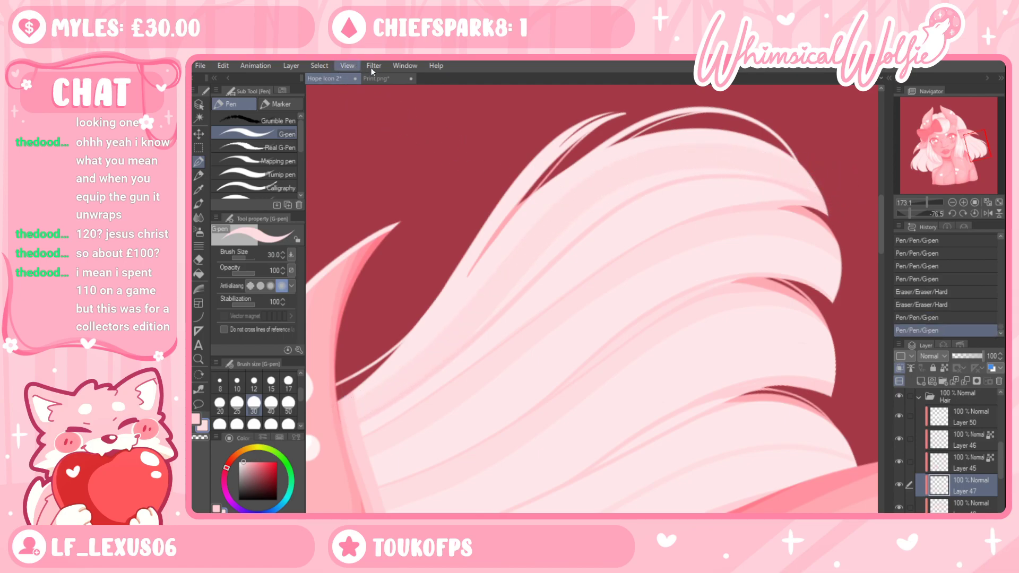
Review the hair upright and add a size 30 G-pen strand to the left back hair, undoing the last stroke in its outer section
left_click(519, 73)
left_click(198, 359)
left_click_drag(676, 284, 576, 289)
left_click_drag(638, 280, 626, 390)
left_click_drag(360, 452, 402, 410)
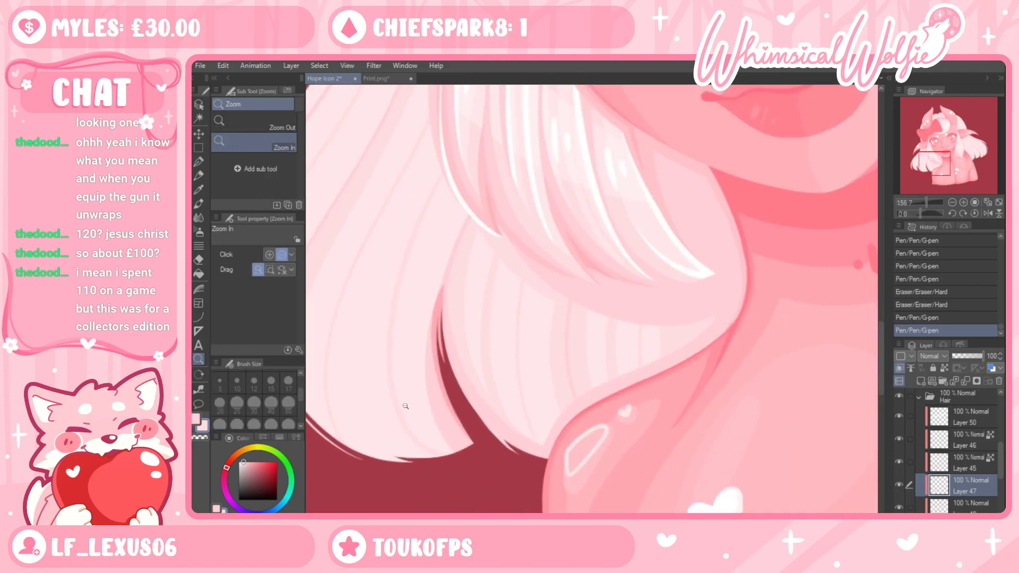
left_click(199, 162)
left_click_drag(454, 161, 449, 177)
key("ctrl+z")
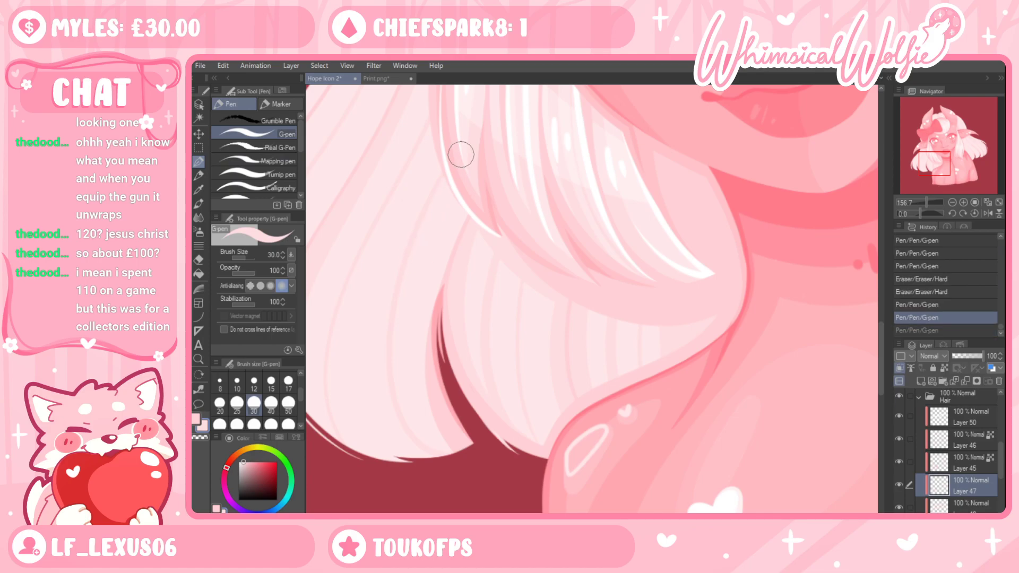
key("ctrl+y")
left_click_drag(518, 269, 658, 220)
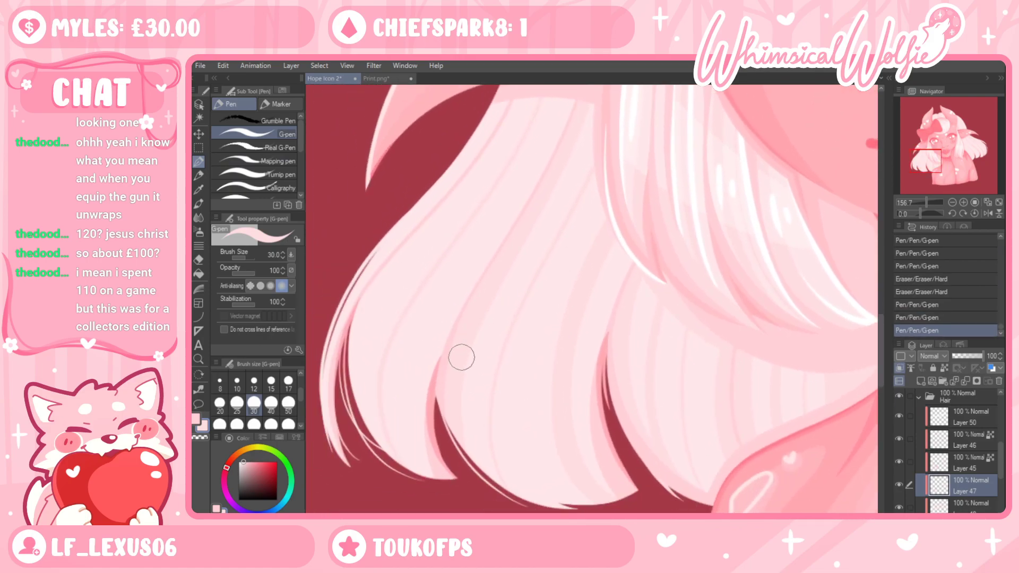
left_click_drag(379, 352, 455, 244)
key("ctrl+z")
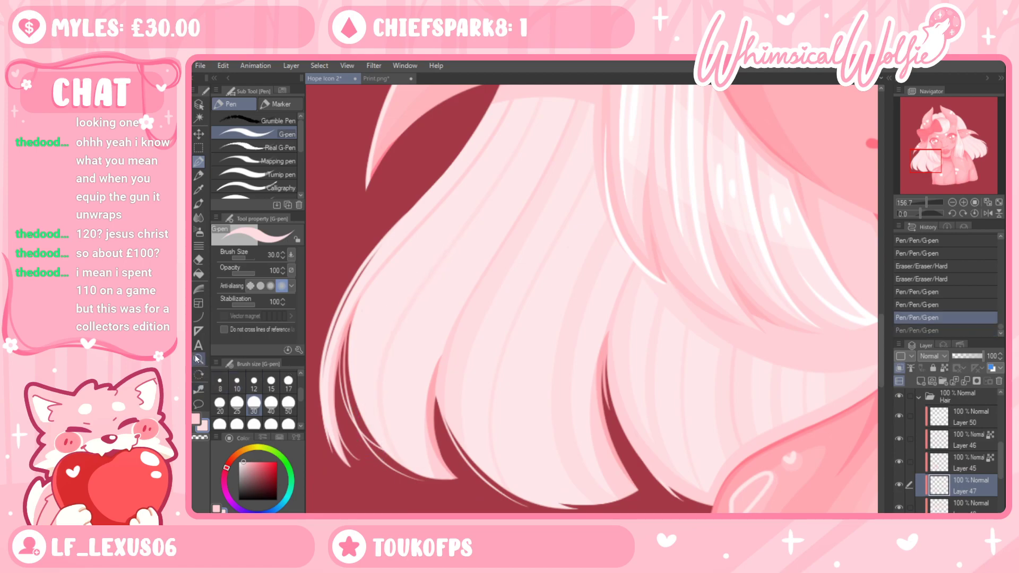
Paint light pink strands down the back hair between the right horn and ear with the size 30 G-pen
key("ctrl+space")
mouse_move(582, 359)
left_mouse_down()
mouse_move(553, 374)
mouse_move(451, 376)
left_mouse_up()
left_click_drag(642, 407, 683, 370)
left_click_drag(683, 177, 769, 176)
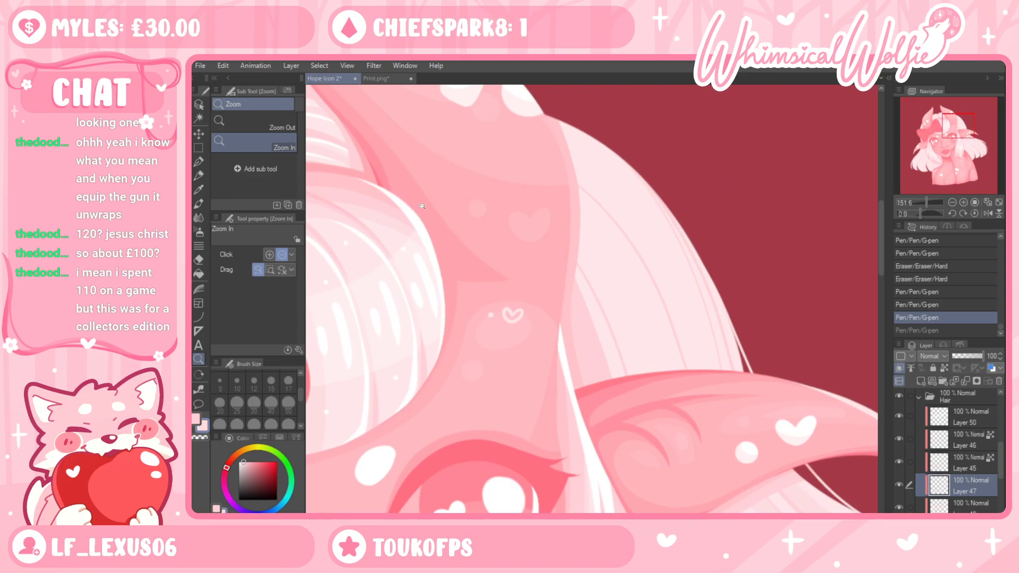
left_click(202, 164)
left_click_drag(749, 418, 664, 312)
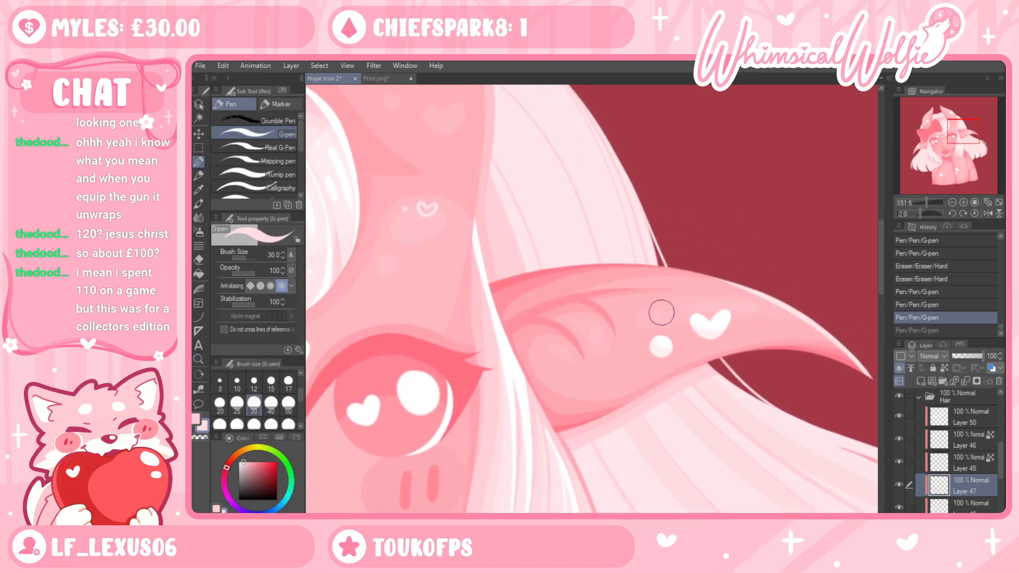
mouse_move(589, 260)
left_mouse_down()
mouse_move(607, 330)
mouse_move(521, 172)
mouse_move(600, 314)
left_mouse_up()
mouse_move(540, 181)
left_mouse_down()
mouse_move(578, 246)
mouse_move(626, 393)
left_mouse_up()
left_click_drag(504, 95, 531, 135)
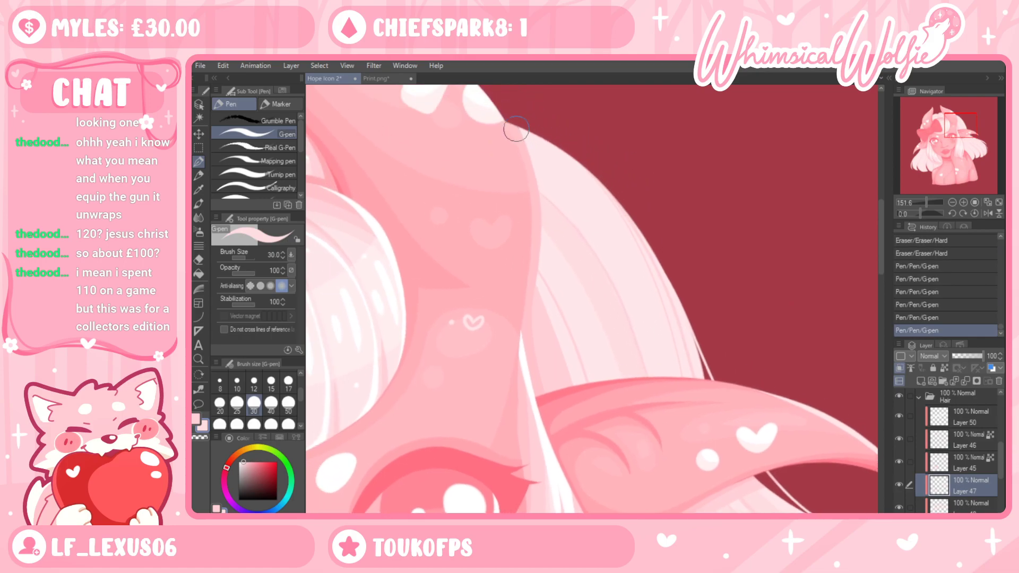
Add another long strand along the outer edge of the hair above the right ear, redoing the stroke
key("ctrl+y")
key("ctrl+z")
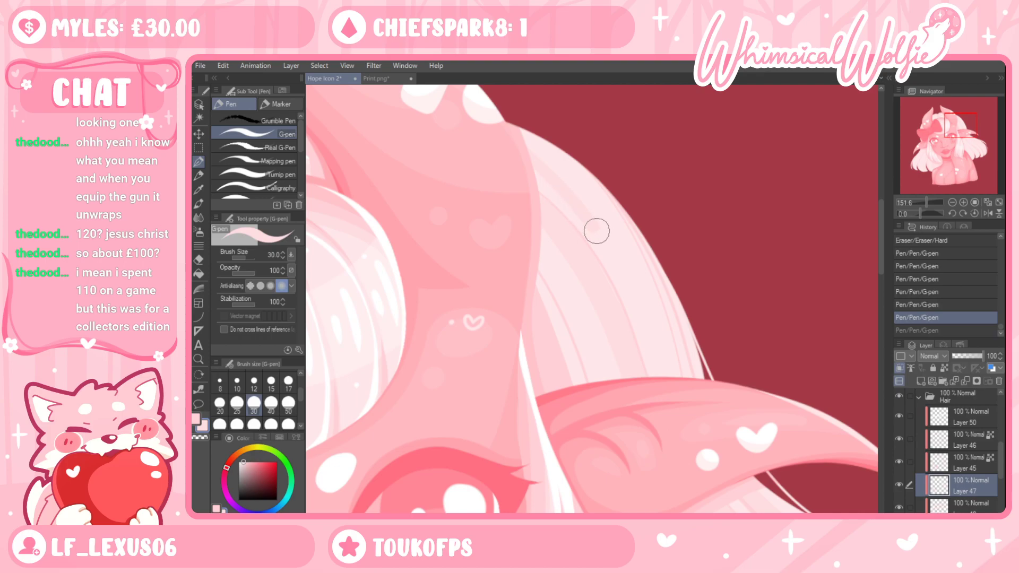
key("ctrl+y")
left_click_drag(664, 425, 651, 348)
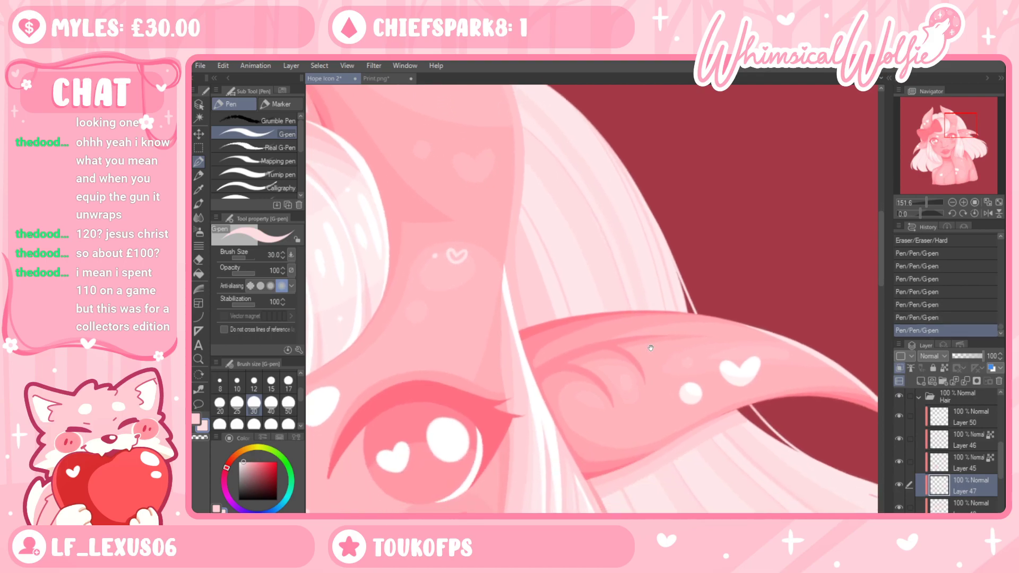
Undo the last light pink strand painted along the outer edge of the hair above the right ear
left_click_drag(654, 385, 661, 427)
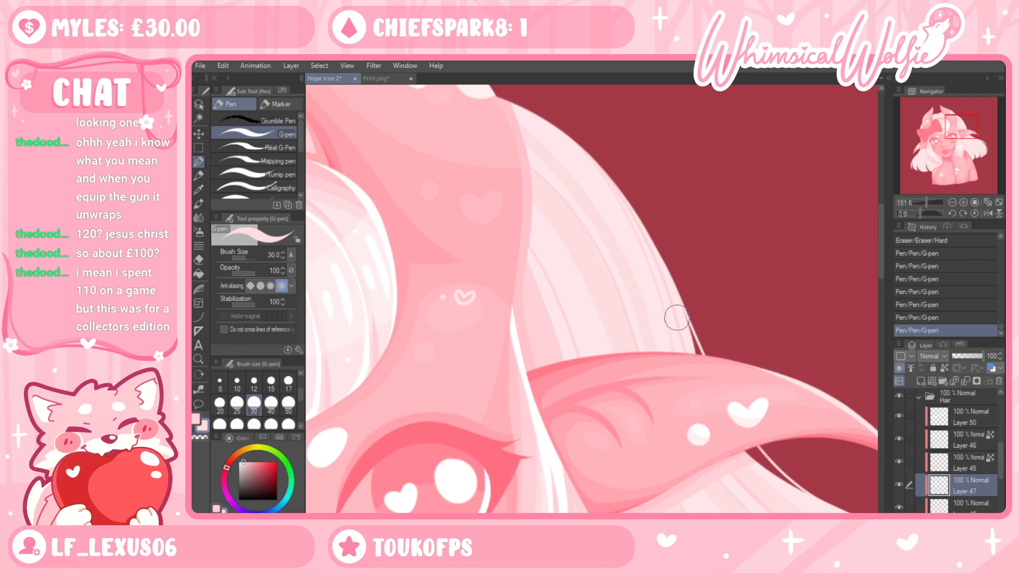
left_click(198, 359)
left_click_drag(661, 272, 610, 276)
left_click_drag(719, 298, 758, 304)
key("ctrl+z")
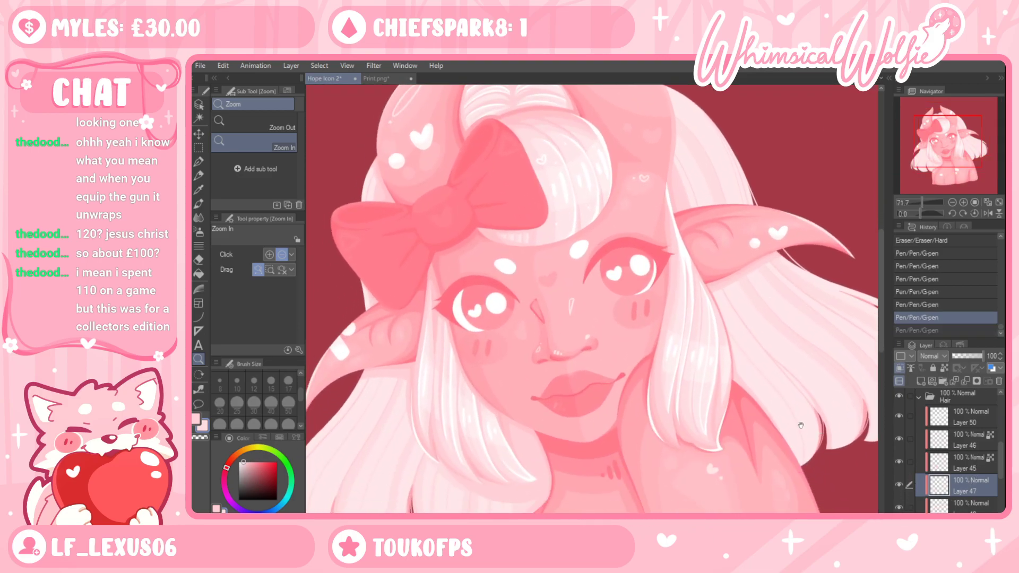
left_click_drag(804, 429, 791, 339)
left_click(738, 341, "alt")
left_click(741, 284)
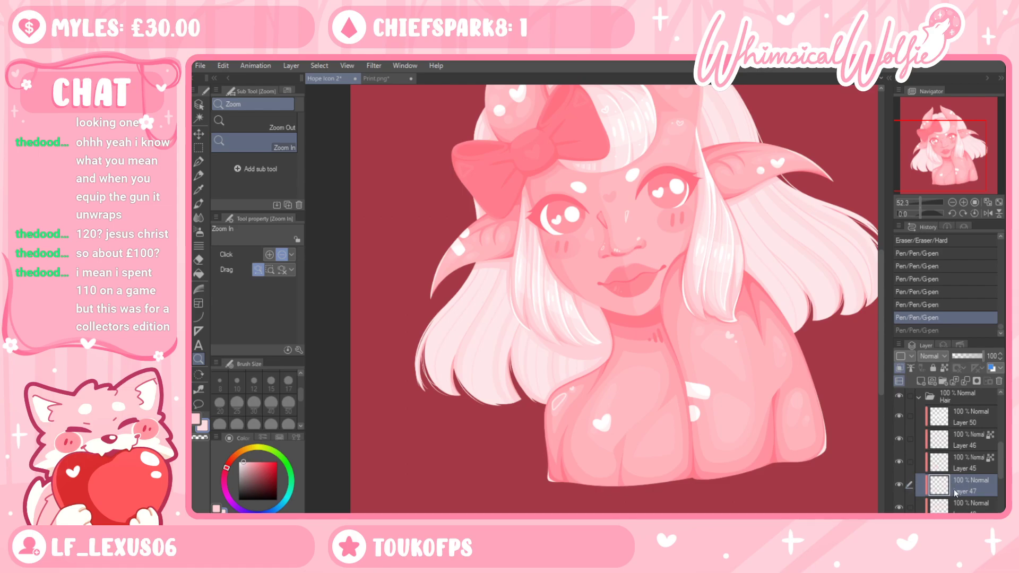
Add a new raster layer above Layer 47 and set the G-pen to white at size 250
left_click(921, 381)
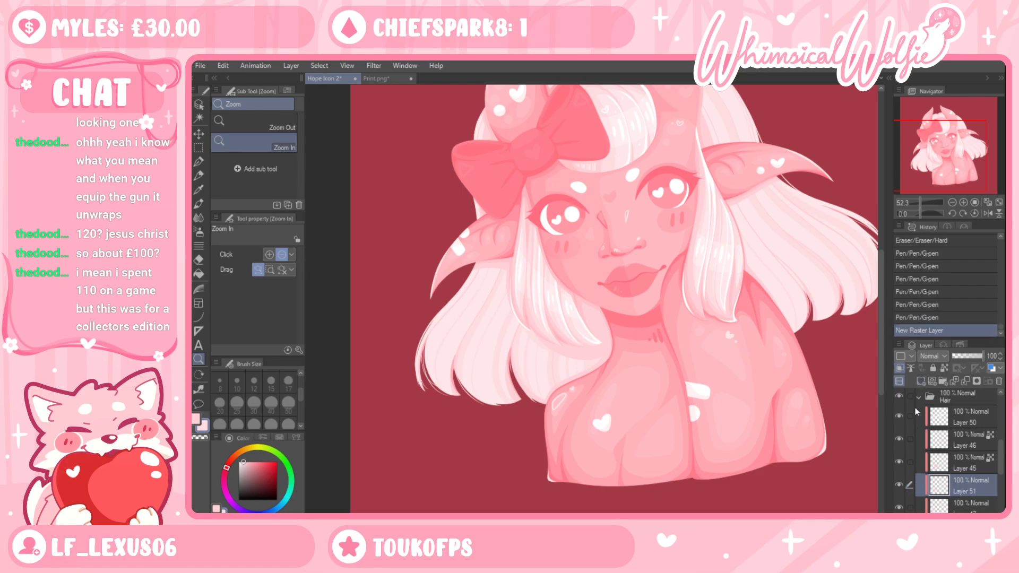
key("ctrl+z")
left_click(921, 380)
left_click(197, 163)
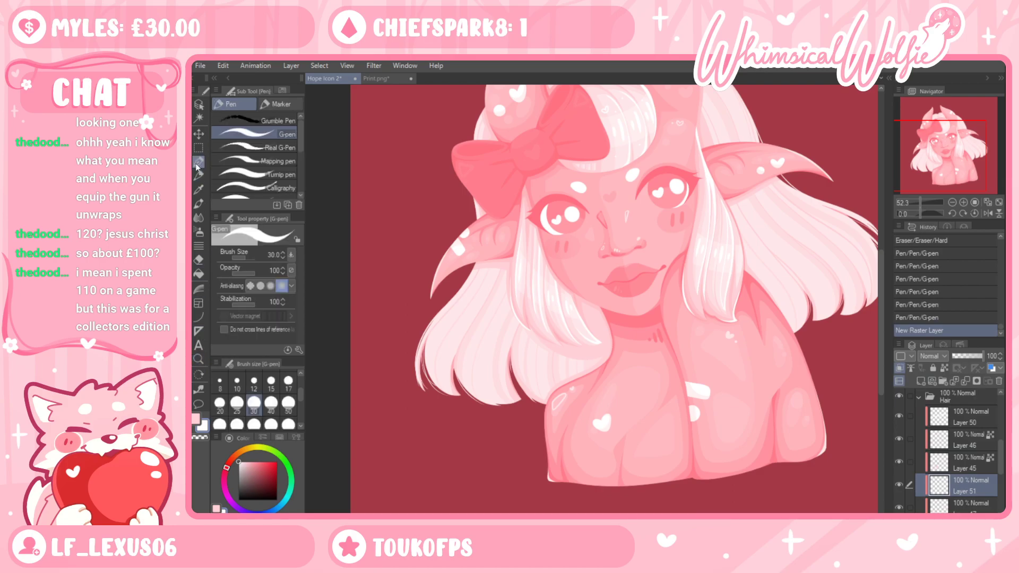
scroll(254, 403, "down", 2)
left_click(237, 395)
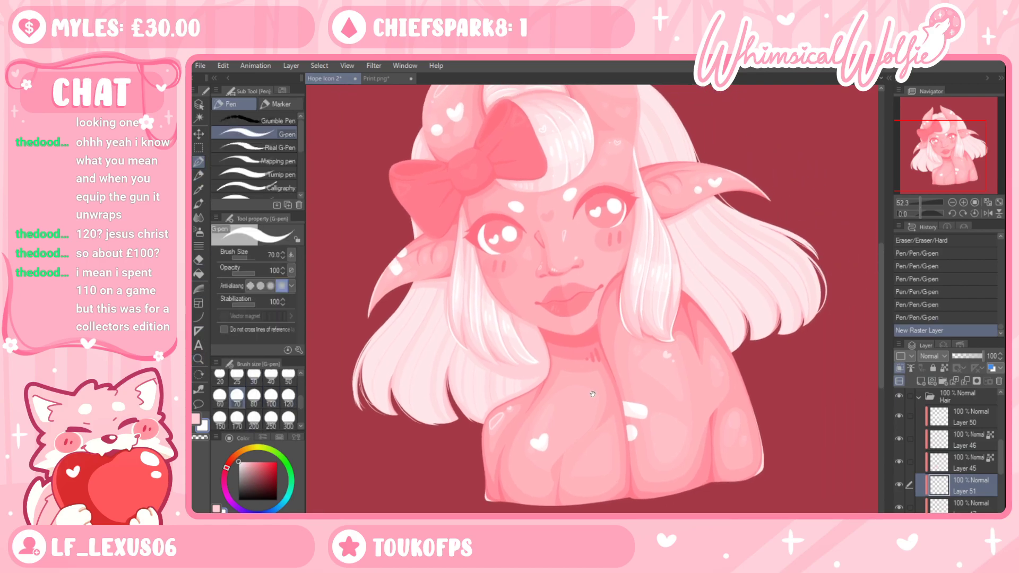
left_click(271, 419)
Try wide white highlight bands across the left and right back hair with the size 250 G-pen
left_click_drag(658, 295, 796, 240)
key("ctrl+z")
left_click_drag(626, 305, 810, 150)
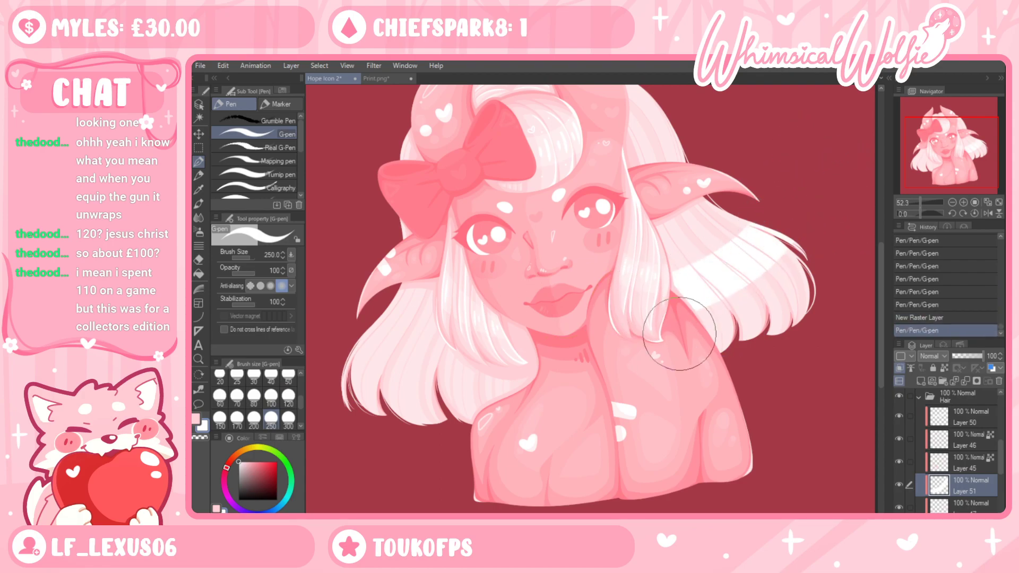
key("ctrl+z")
mouse_move(361, 324)
left_mouse_down()
mouse_move(780, 231)
mouse_move(423, 328)
mouse_move(775, 230)
left_mouse_up()
key("ctrl+z")
key("ctrl+z")
mouse_move(366, 314)
left_mouse_down()
mouse_move(513, 335)
mouse_move(632, 273)
mouse_move(473, 320)
mouse_move(345, 292)
mouse_move(372, 321)
mouse_move(537, 357)
mouse_move(614, 301)
left_mouse_up()
key("ctrl+z")
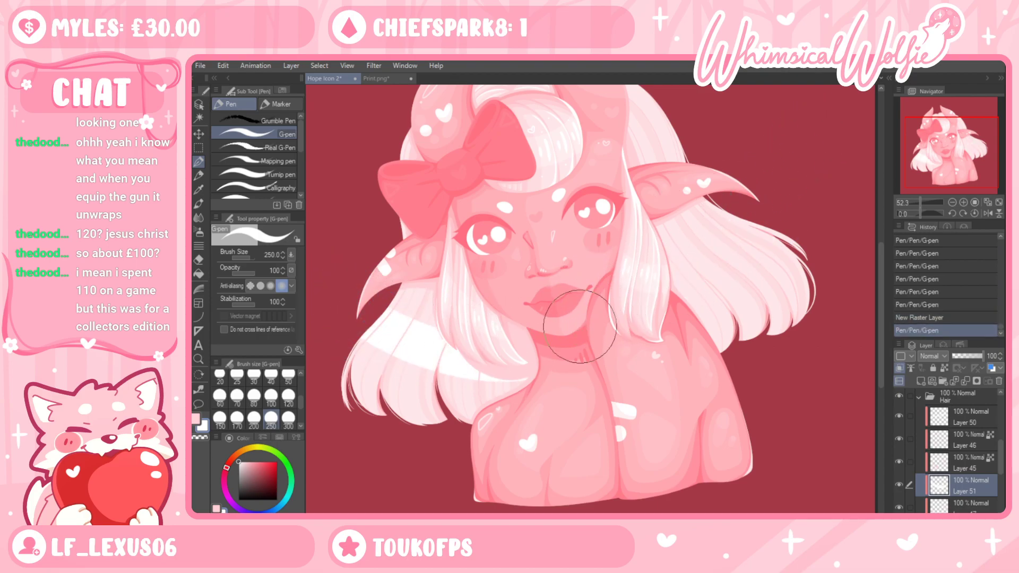
key("ctrl+z")
left_click_drag(366, 339, 525, 342)
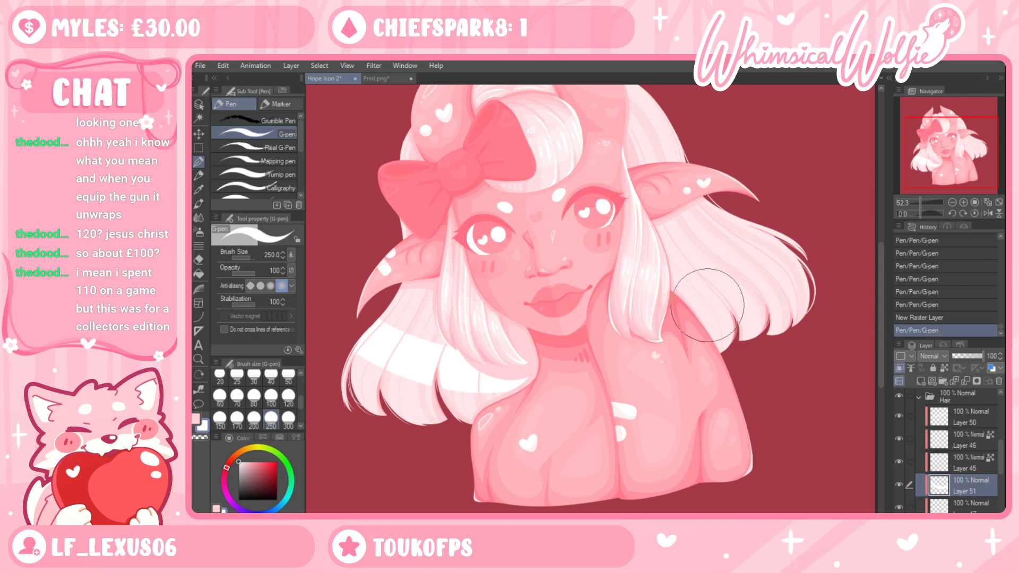
left_click_drag(667, 315, 796, 222)
key("ctrl+z")
left_click_drag(618, 323, 812, 268)
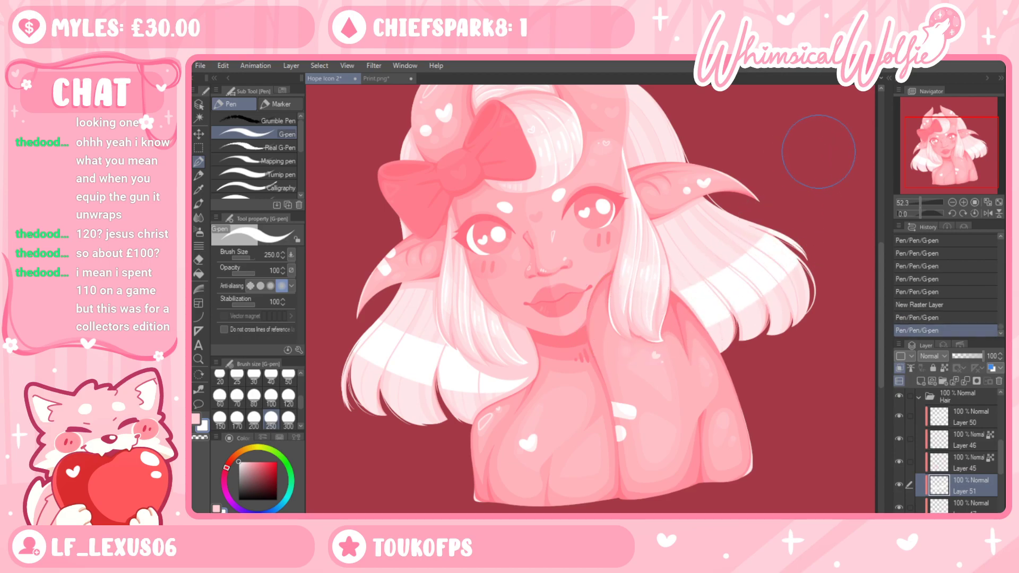
key("ctrl+z")
key("ctrl+z")
mouse_move(356, 329)
left_mouse_down()
mouse_move(499, 381)
mouse_move(637, 324)
left_mouse_up()
key("ctrl+z")
left_click_drag(353, 310, 525, 382)
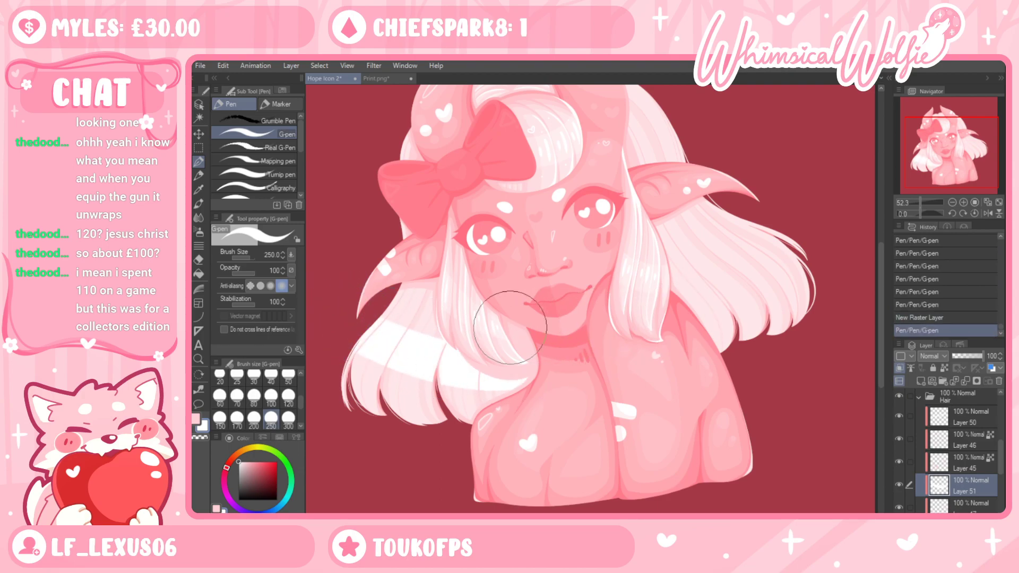
Reduce the G-pen to size 200 and paint a curved white highlight band across the left back hair
left_click(253, 419)
key("ctrl+z")
mouse_move(376, 351)
left_mouse_down()
mouse_move(605, 348)
mouse_move(390, 344)
mouse_move(606, 320)
mouse_move(796, 241)
left_mouse_up()
key("ctrl+z")
left_click_drag(716, 408, 741, 470)
key("ctrl+z")
key("ctrl+z")
left_click_drag(365, 382, 562, 429)
key("ctrl+z")
left_click_drag(366, 372, 562, 430)
Paint a matching white highlight band across the right back hair below the ear, redoing the stroke
mouse_move(815, 302)
left_mouse_down()
mouse_move(642, 382)
mouse_move(701, 371)
mouse_move(613, 402)
left_mouse_up()
key("ctrl+z")
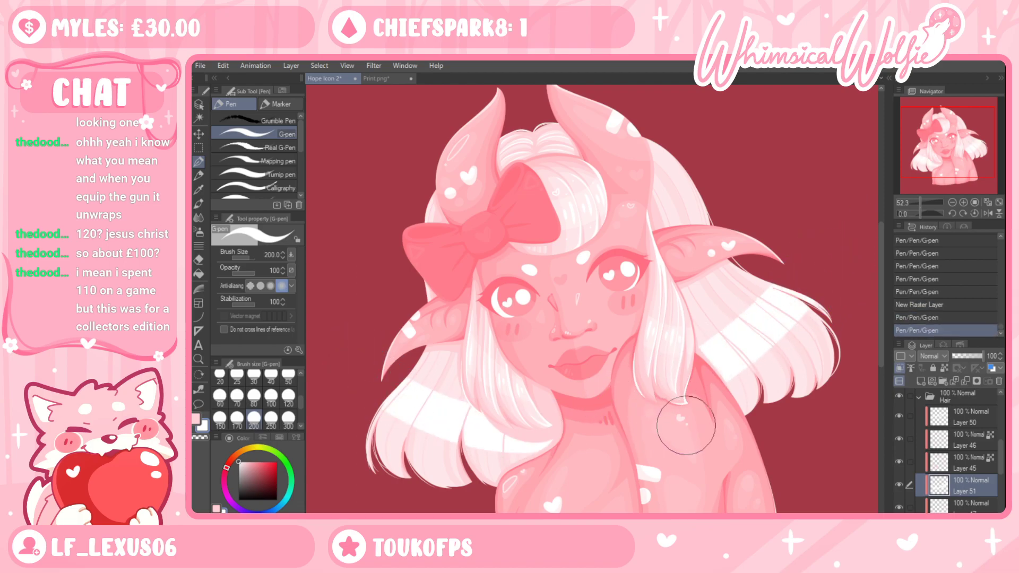
key("ctrl+z")
left_click_drag(706, 374, 822, 297)
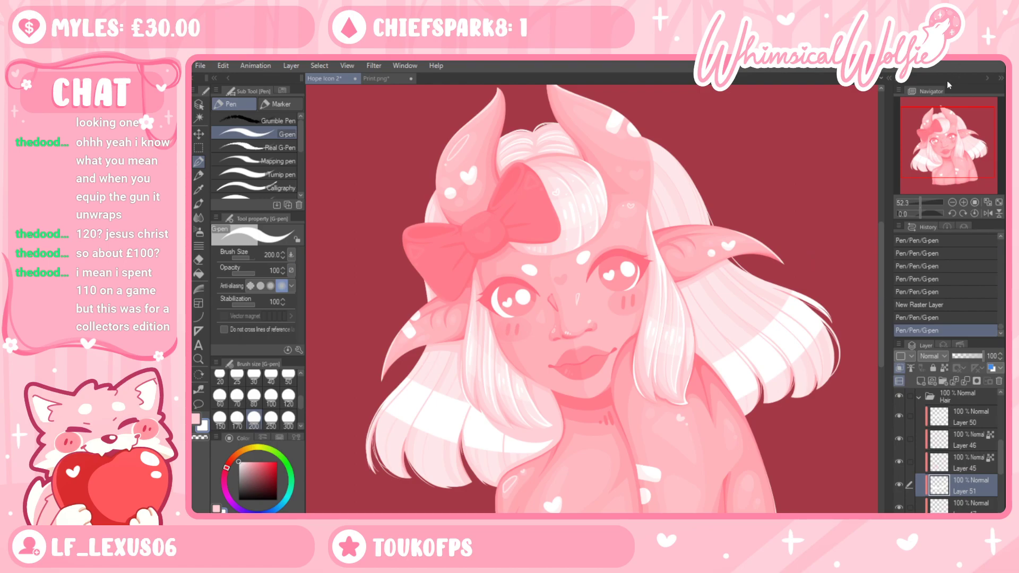
Lower the highlight layer's opacity to 54% and paint another band across the upper back hair beside the right horn
left_click(968, 358)
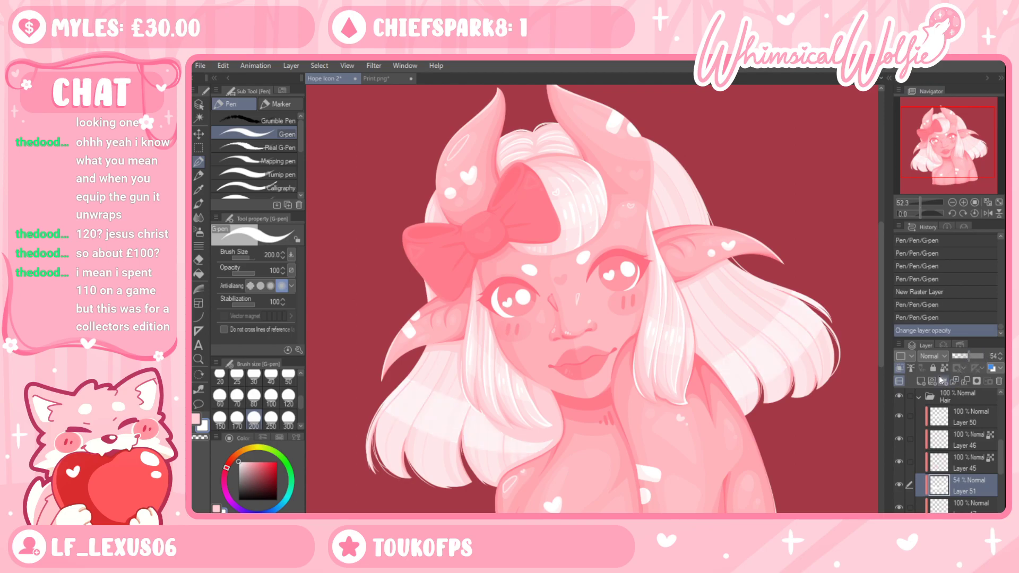
left_click_drag(691, 187, 602, 241)
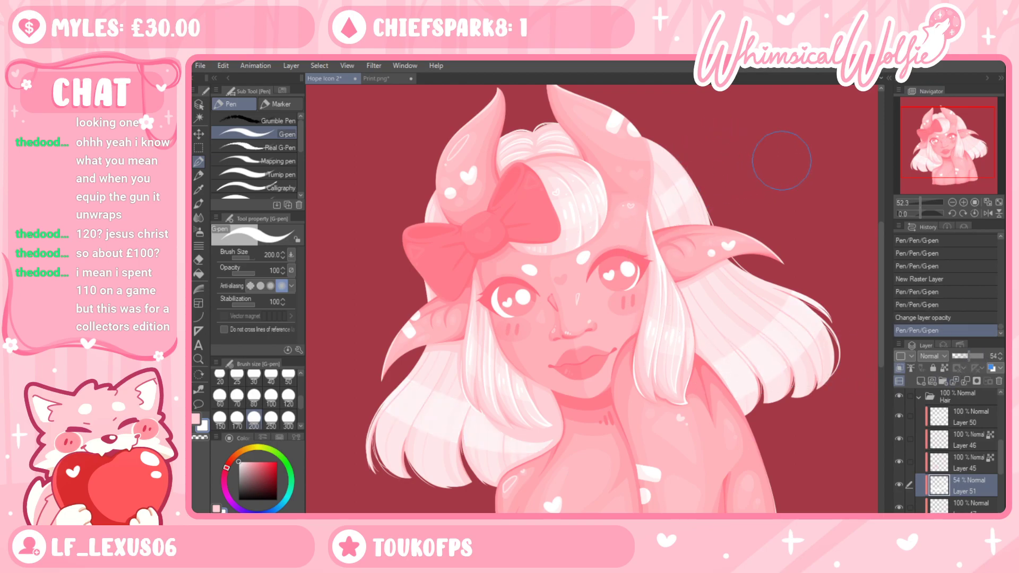
key("ctrl+z")
key("ctrl+y")
key("ctrl+z")
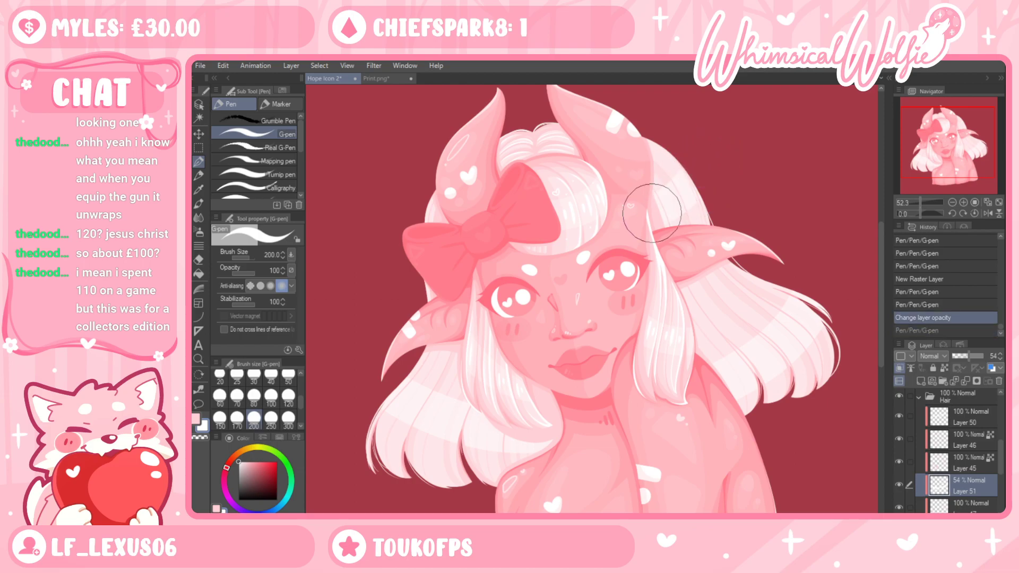
key("ctrl+y")
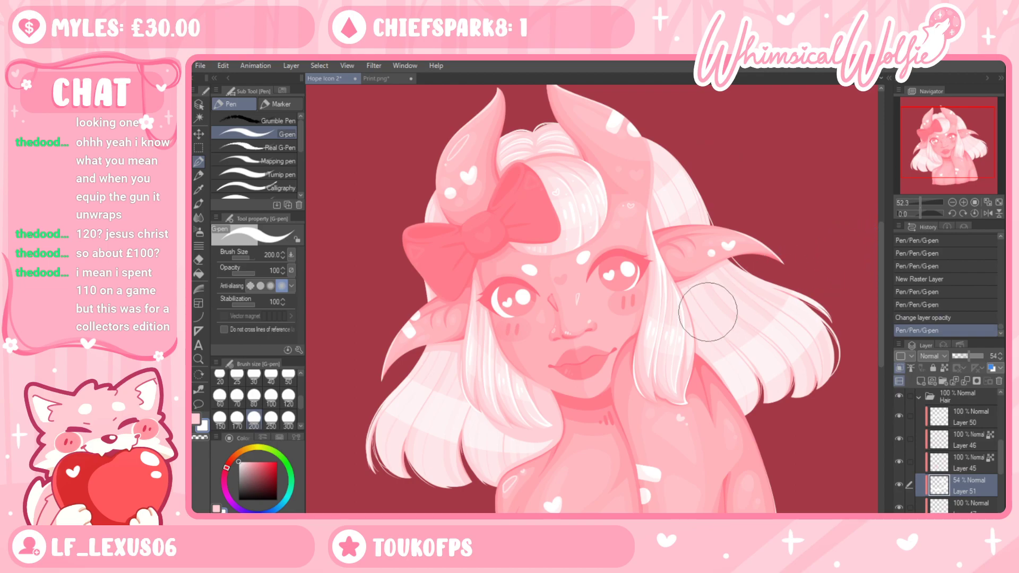
Try extra highlight strokes above the existing bands on the right and left back hair
left_click_drag(700, 340, 754, 300)
left_click_drag(477, 352, 467, 364)
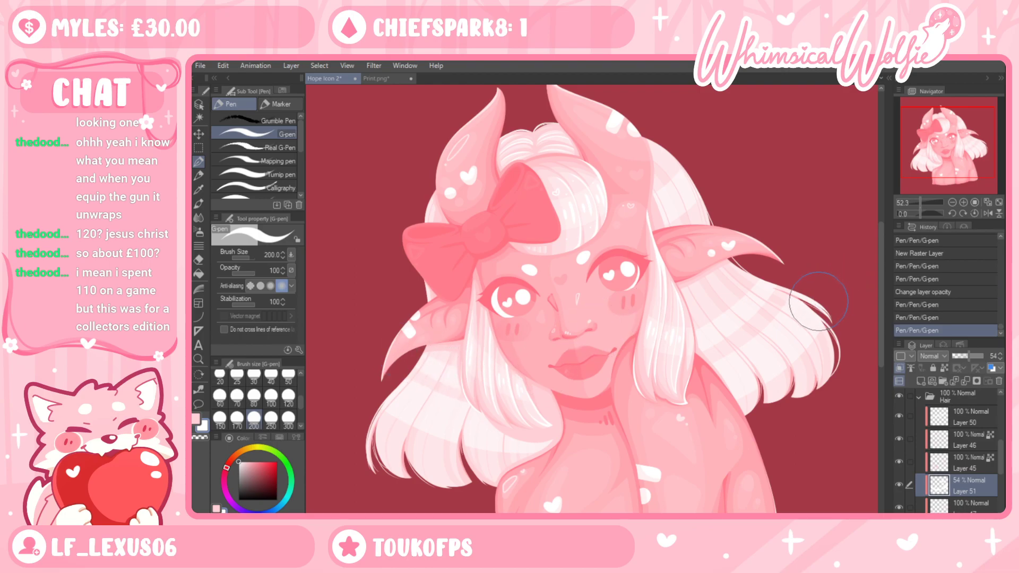
key("ctrl+z")
key("ctrl+z")
Lasso the highlight band on the right back hair and move it slightly upward
left_click(198, 147)
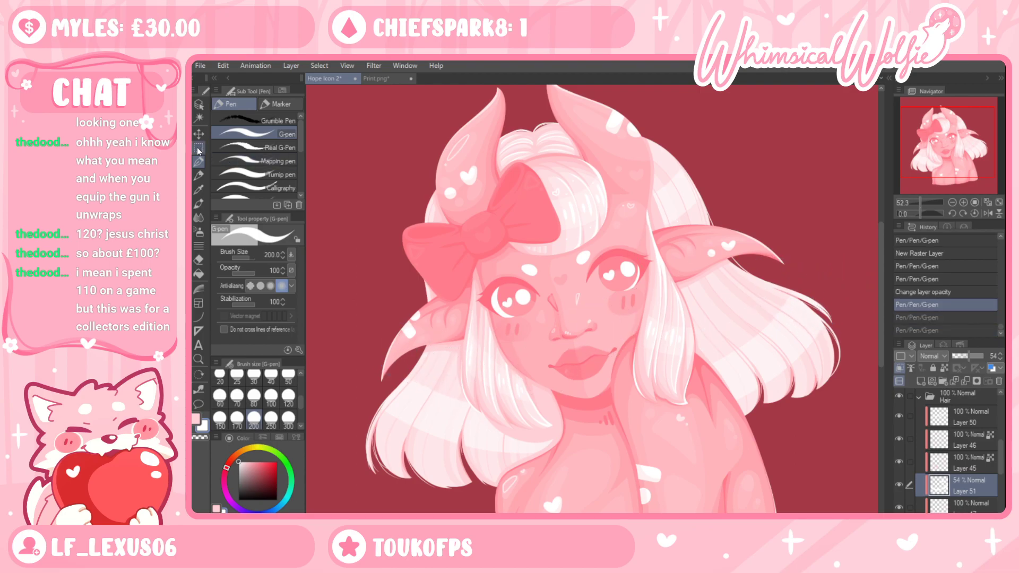
left_click(281, 146)
mouse_move(790, 268)
left_mouse_down()
mouse_move(808, 412)
mouse_move(817, 265)
left_mouse_up()
left_click(200, 132)
mouse_move(797, 367)
left_mouse_down()
mouse_move(790, 349)
mouse_move(793, 359)
left_mouse_up()
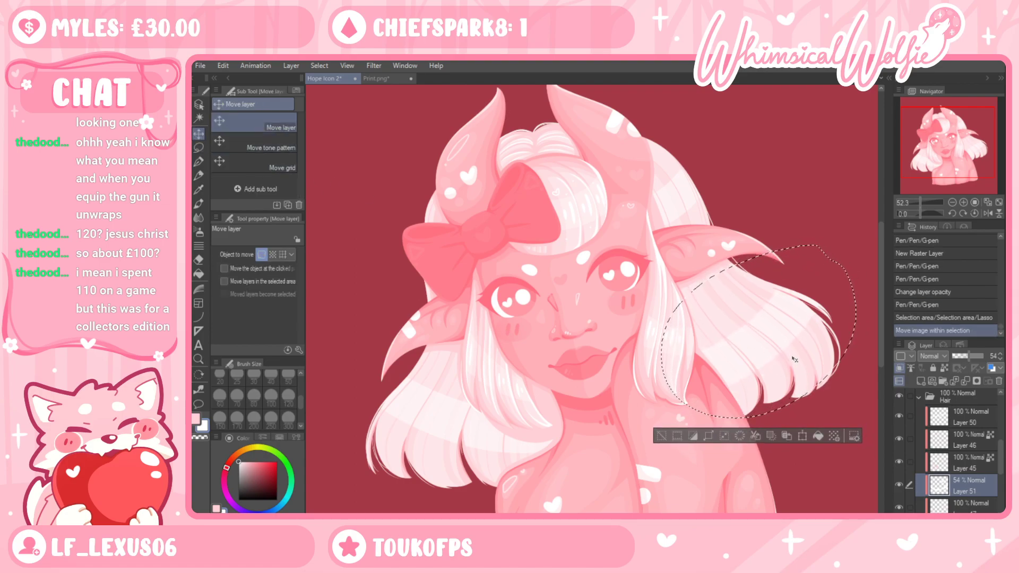
Lasso the left back hair's highlight band, shift it slightly upward and rotate it a little counterclockwise
key("m")
mouse_move(461, 338)
left_mouse_down()
mouse_move(595, 456)
mouse_move(551, 334)
left_mouse_up()
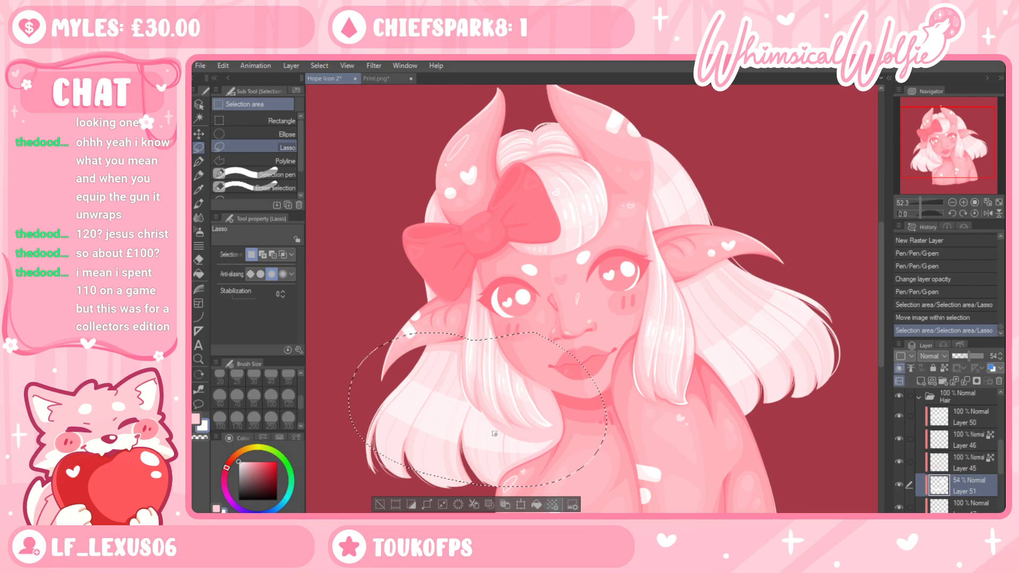
key("ctrl+t")
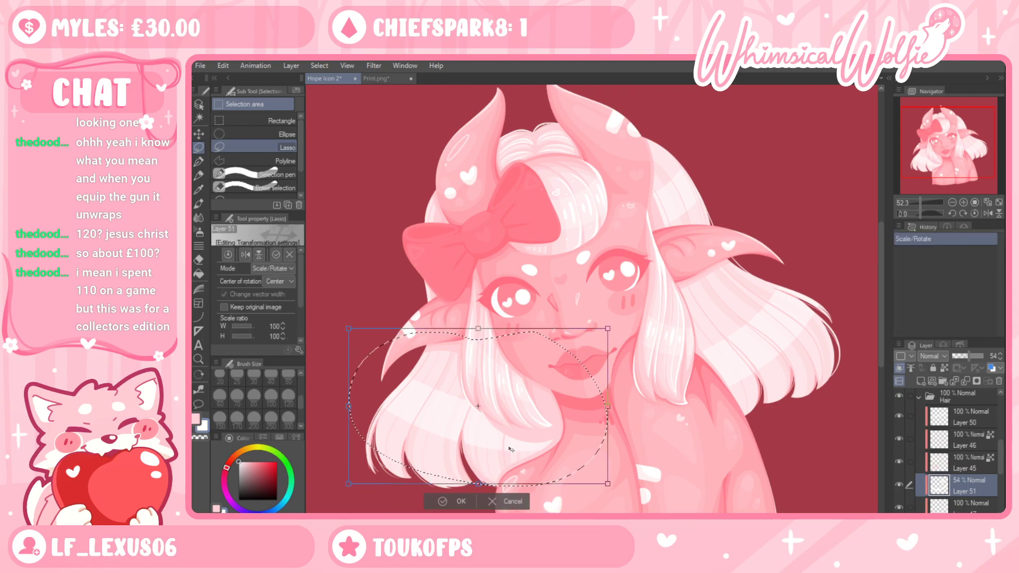
left_click_drag(509, 448, 511, 444)
left_click_drag(620, 424, 620, 421)
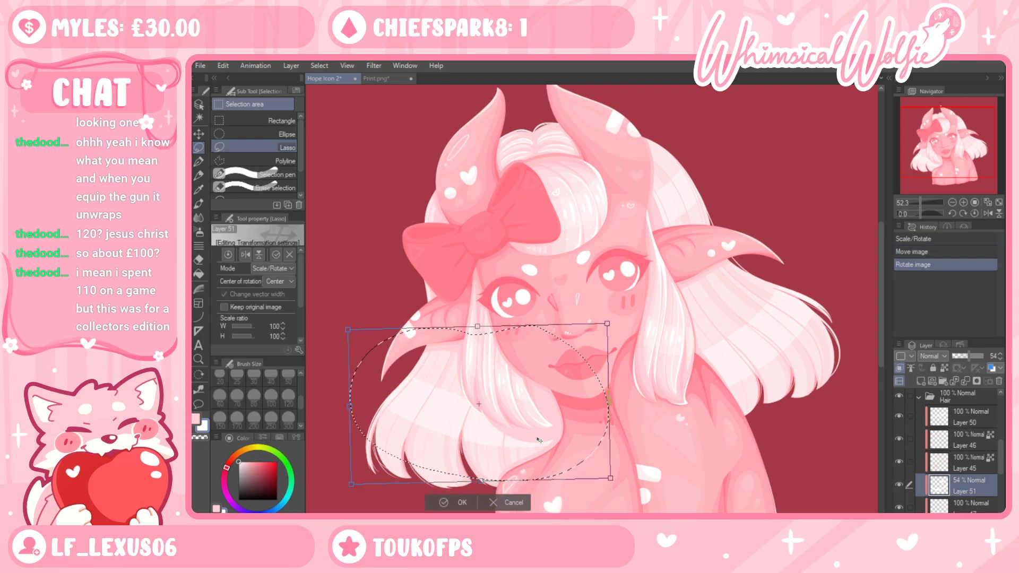
left_click(452, 502)
key("ctrl+d")
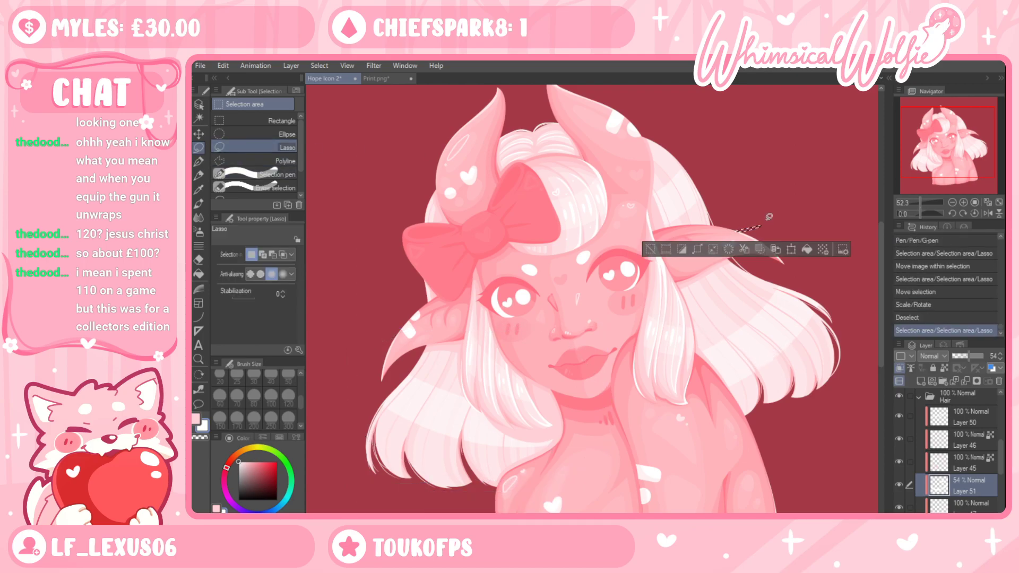
Reselect the left back hair's highlight band with the lasso, rotate it slightly once more and clear the selection
key("ctrl+d")
mouse_move(804, 264)
left_mouse_down()
mouse_move(675, 402)
mouse_move(764, 413)
left_mouse_up()
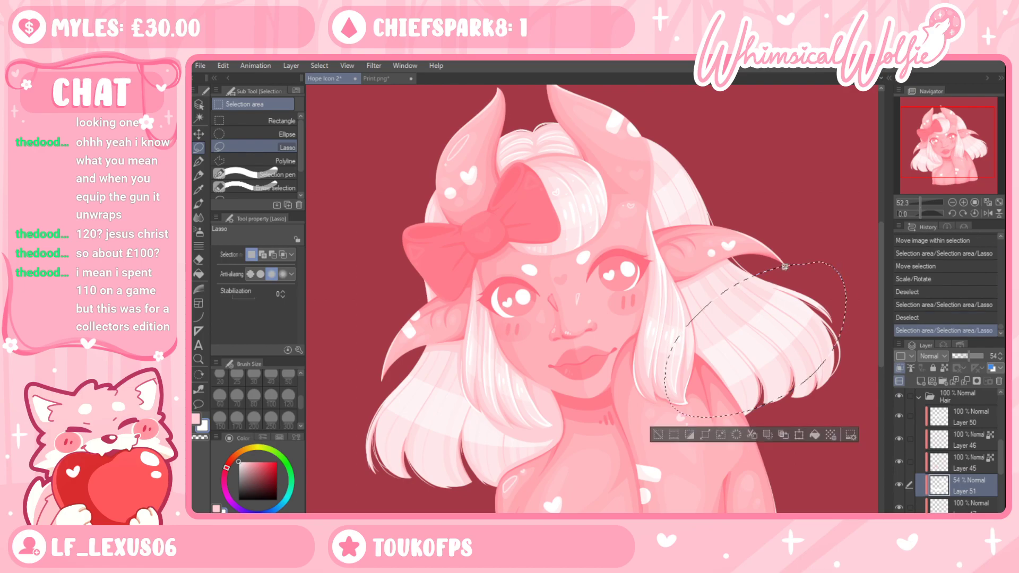
mouse_move(484, 345)
left_mouse_down()
mouse_move(595, 409)
mouse_move(567, 339)
left_mouse_up()
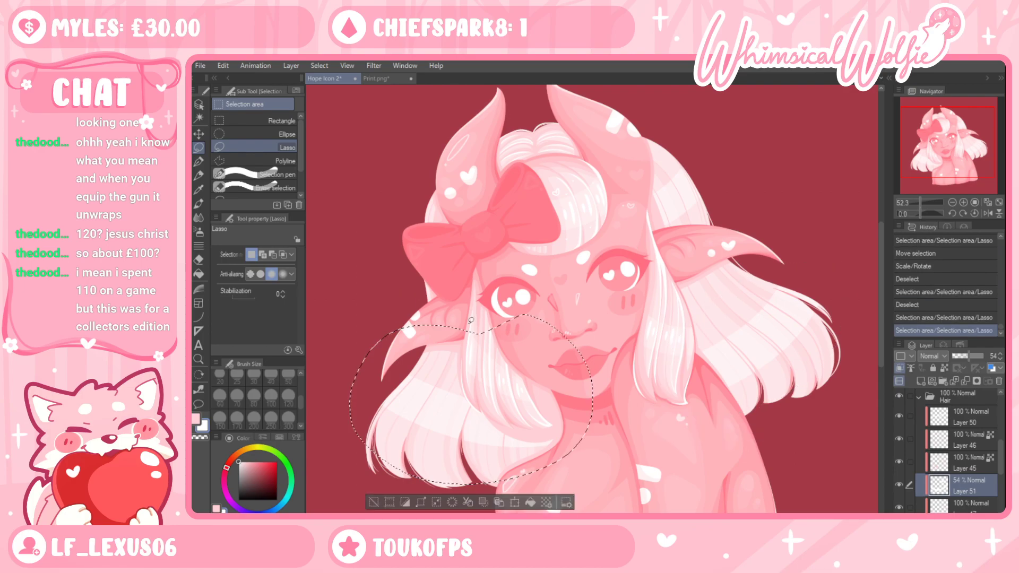
key("ctrl+t")
left_click_drag(653, 343, 653, 346)
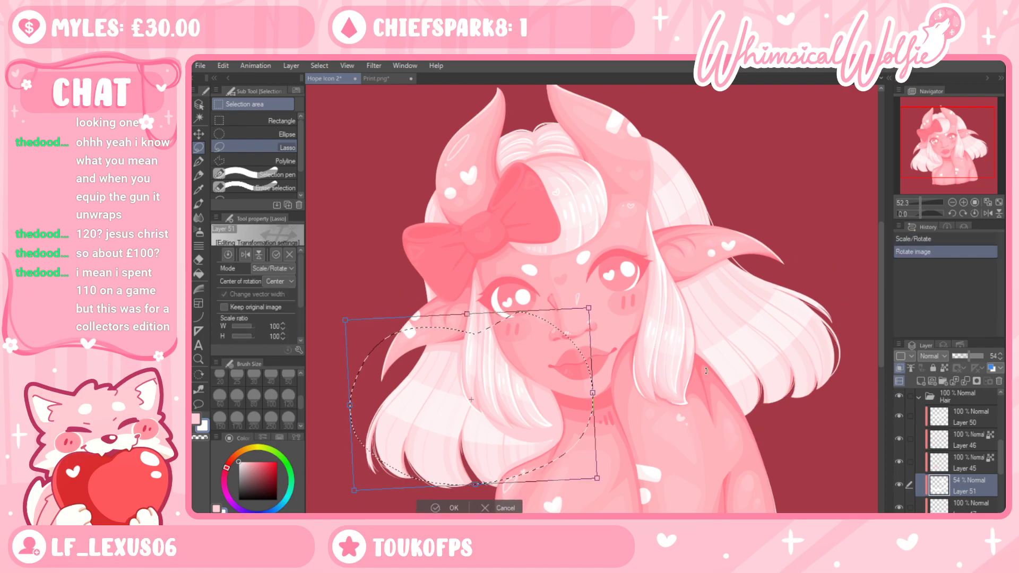
key("Return")
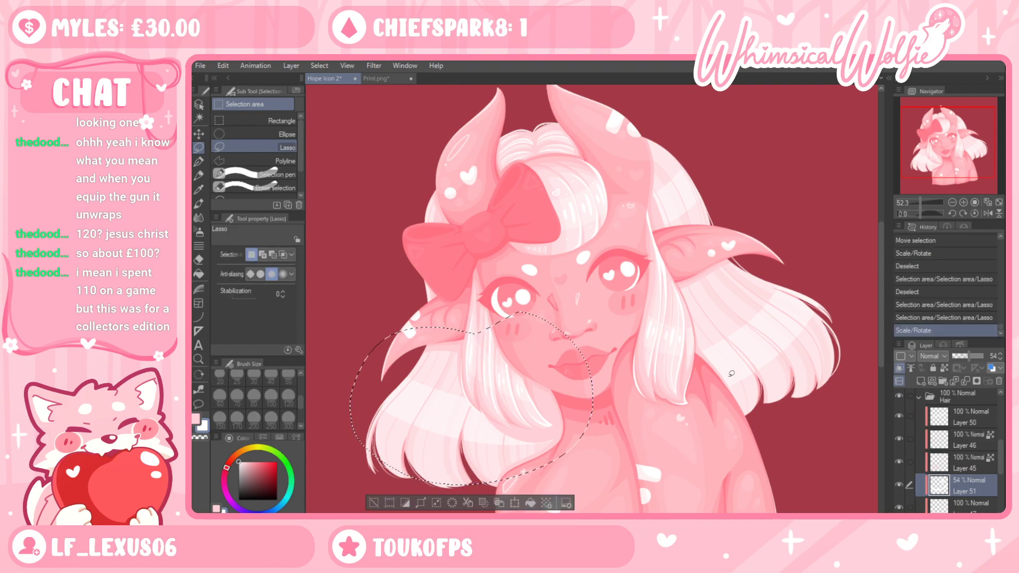
key("ctrl+d")
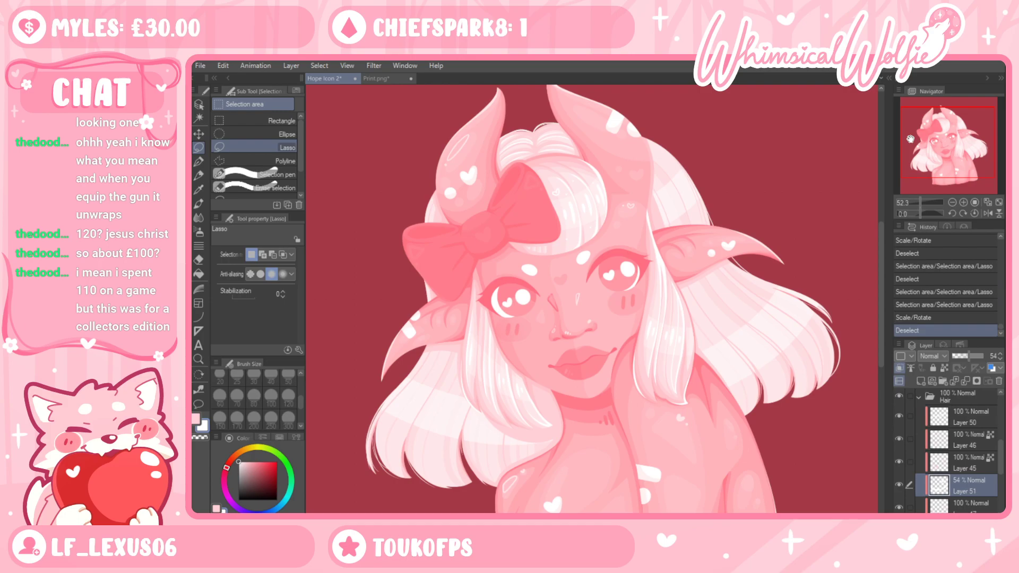
Check the whole character and reduce the highlight layer's opacity to 35%
key("/")
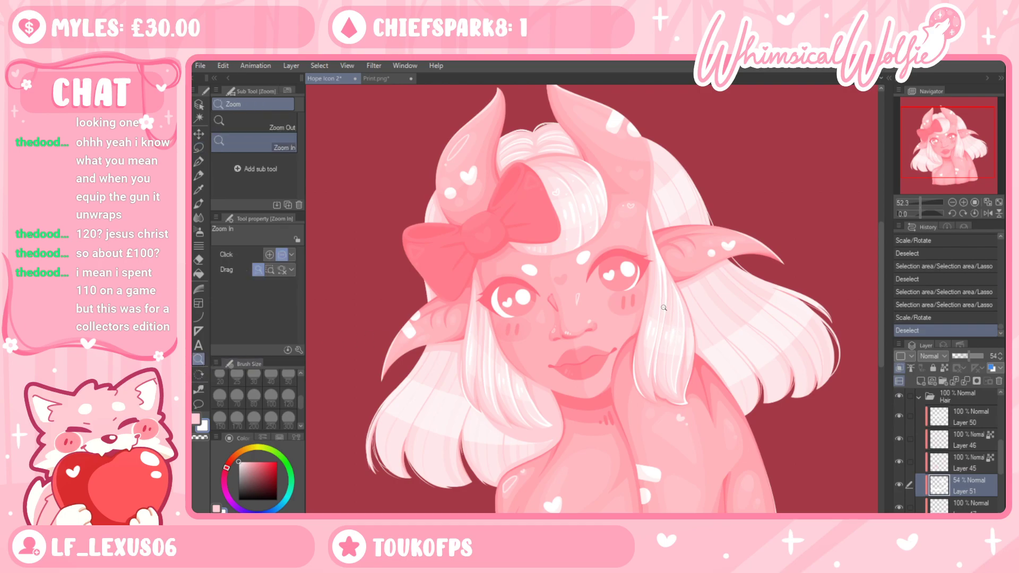
left_click_drag(684, 277, 615, 277)
left_click_drag(676, 372, 661, 390)
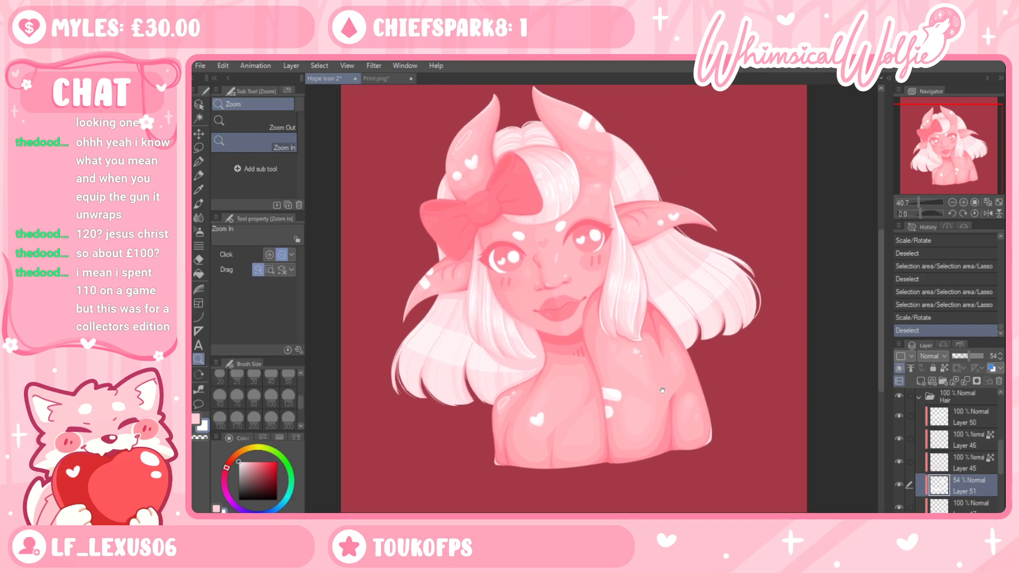
left_click(961, 358)
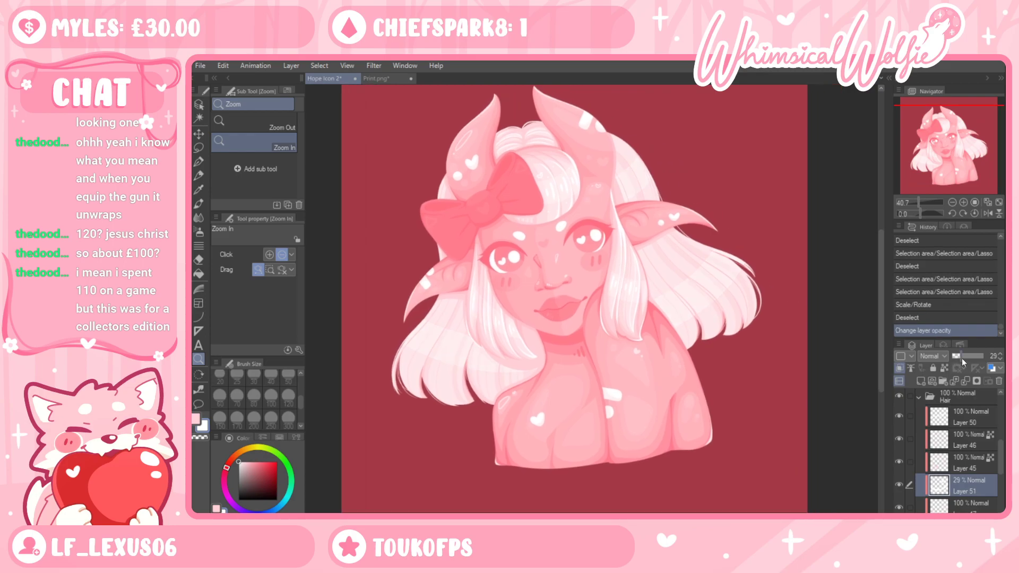
left_click(963, 356)
Add a new raster layer above Layer 50 in the Hair folder and switch its clipping
left_click(942, 380)
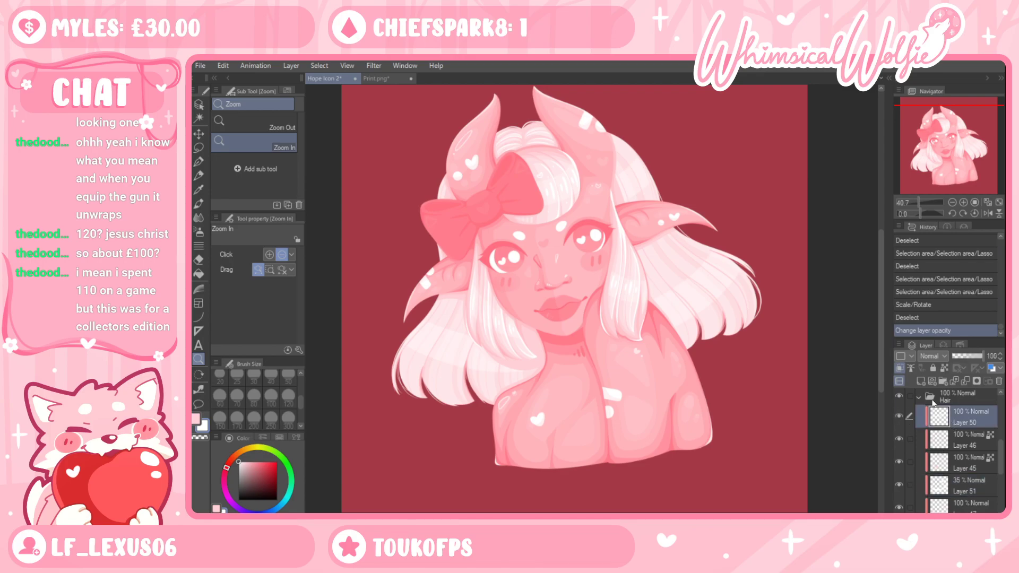
left_click(940, 381)
key("ctrl+z")
left_click(899, 368)
Paint short white highlight dashes across the left back hair's light band with the G-pen at size 20, undoing stray strokes
left_click(472, 346)
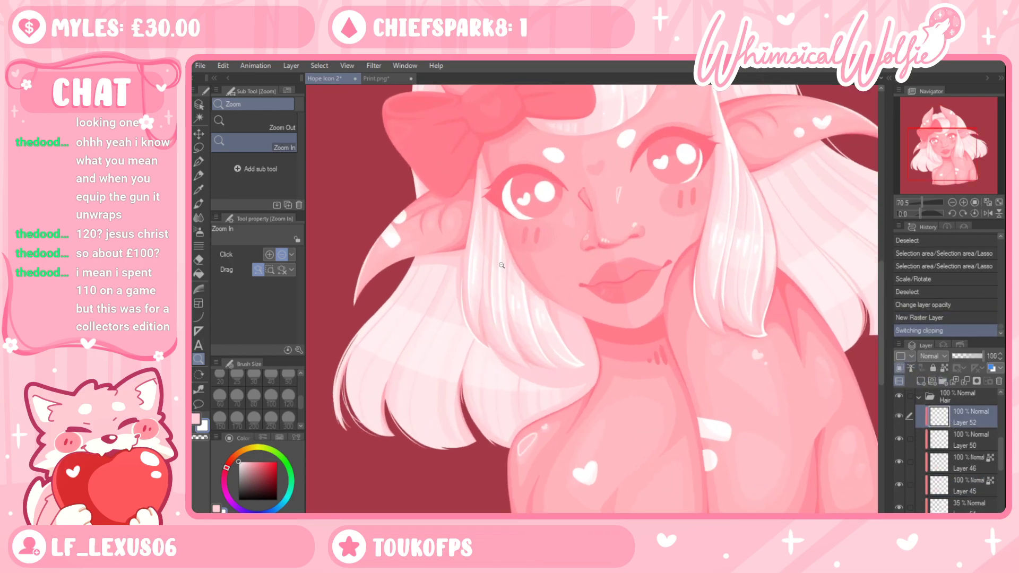
left_click(202, 162)
left_click(219, 376)
left_click_drag(397, 335, 334, 346)
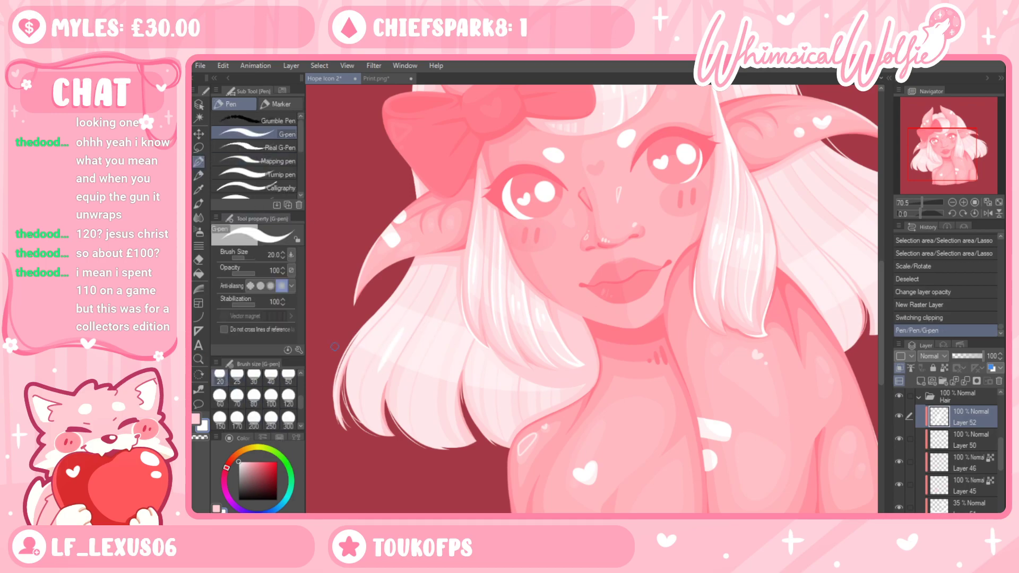
key("ctrl+z")
mouse_move(409, 322)
left_mouse_down()
mouse_move(393, 348)
mouse_move(401, 335)
mouse_move(385, 329)
mouse_move(420, 352)
mouse_move(442, 349)
mouse_move(487, 370)
left_mouse_up()
left_click(254, 305)
key("ctrl+z")
key("ctrl+z")
key("ctrl+z")
key("ctrl+z")
key("ctrl+z")
key("ctrl+z")
Paint matching short white highlight dashes on the right back hair with the G-pen, undoing stray strokes
left_click_drag(828, 221, 743, 237)
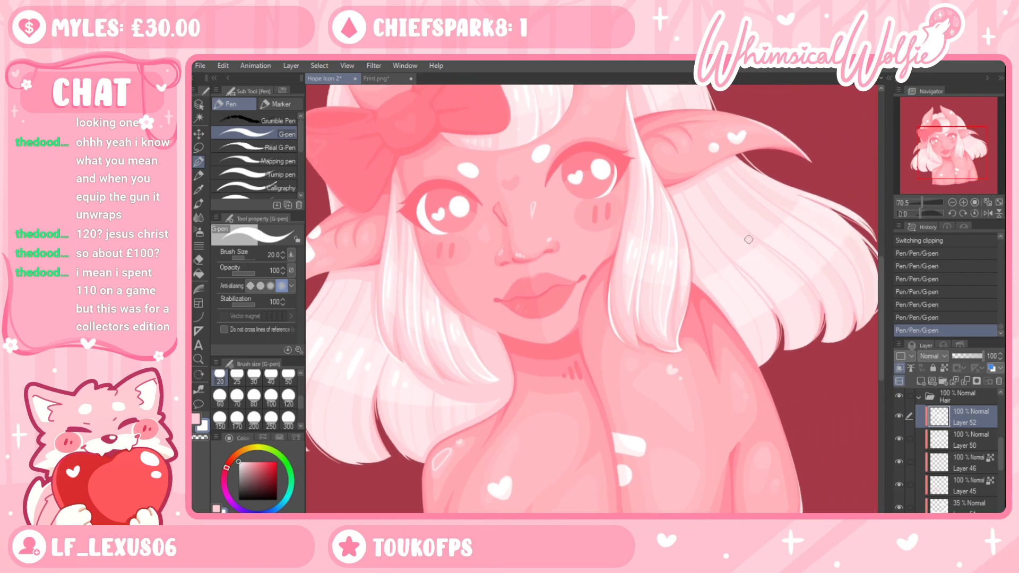
key("ctrl+z")
mouse_move(727, 294)
left_mouse_down()
mouse_move(739, 308)
mouse_move(776, 275)
left_mouse_up()
key("ctrl+z")
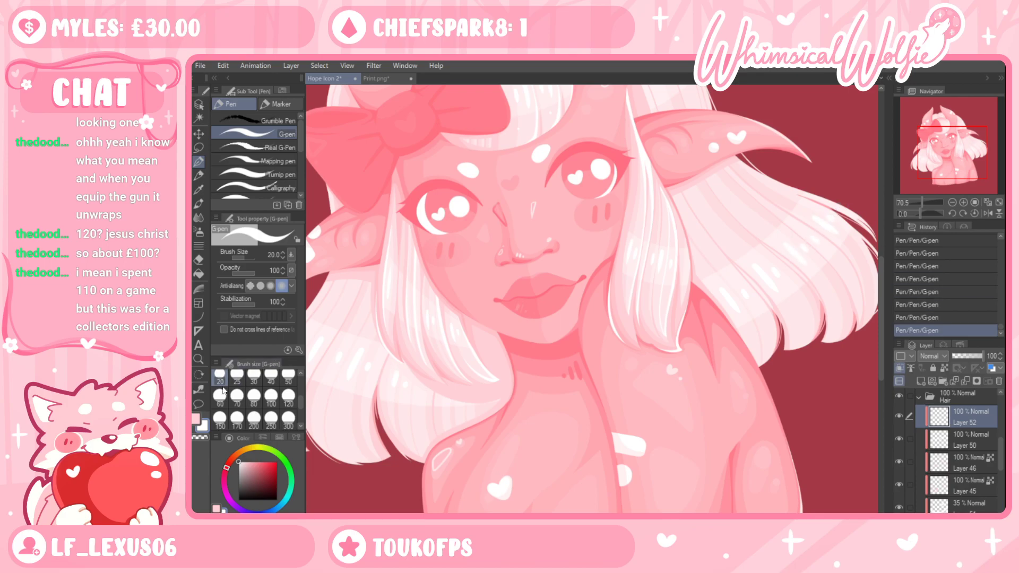
Check the whole character and add a new raster layer above Layer 1 Copy at the top of the layer stack
left_click(199, 359)
left_click_drag(580, 429, 554, 388)
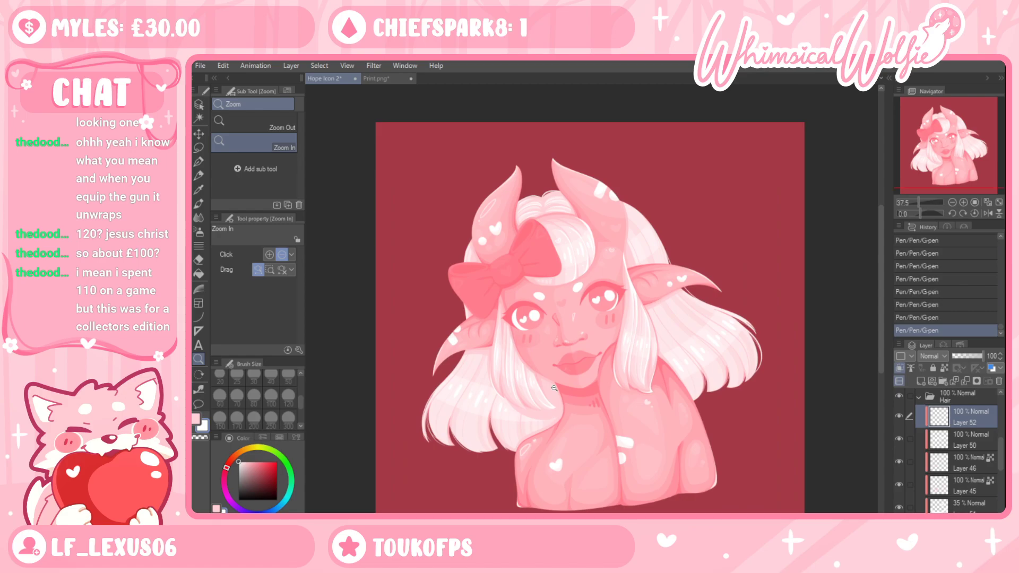
left_click_drag(609, 425, 619, 450)
scroll(956, 413, "up", 3)
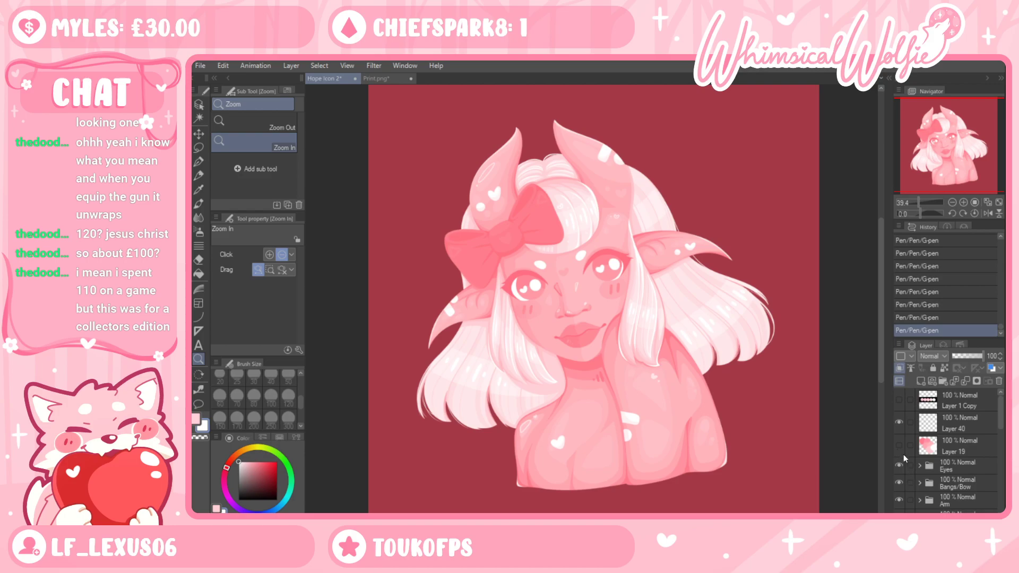
left_click(975, 410)
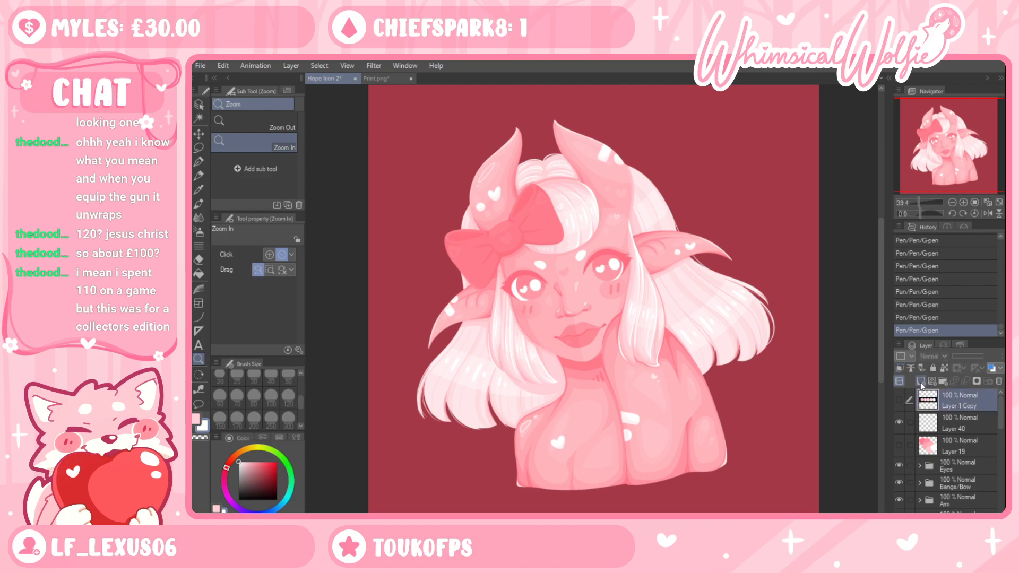
left_click(921, 381)
Sample a darker pink and handwrite an "@" beside the chest's white heart with the G-pen at size 12 and stabilization 0
left_click_drag(630, 455, 655, 451)
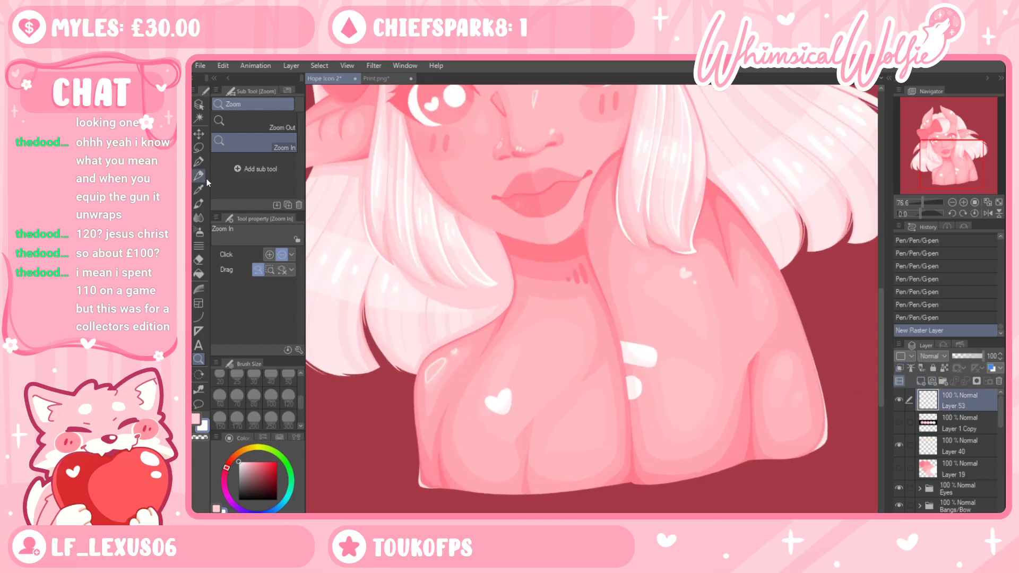
left_click(199, 188)
left_click(199, 161)
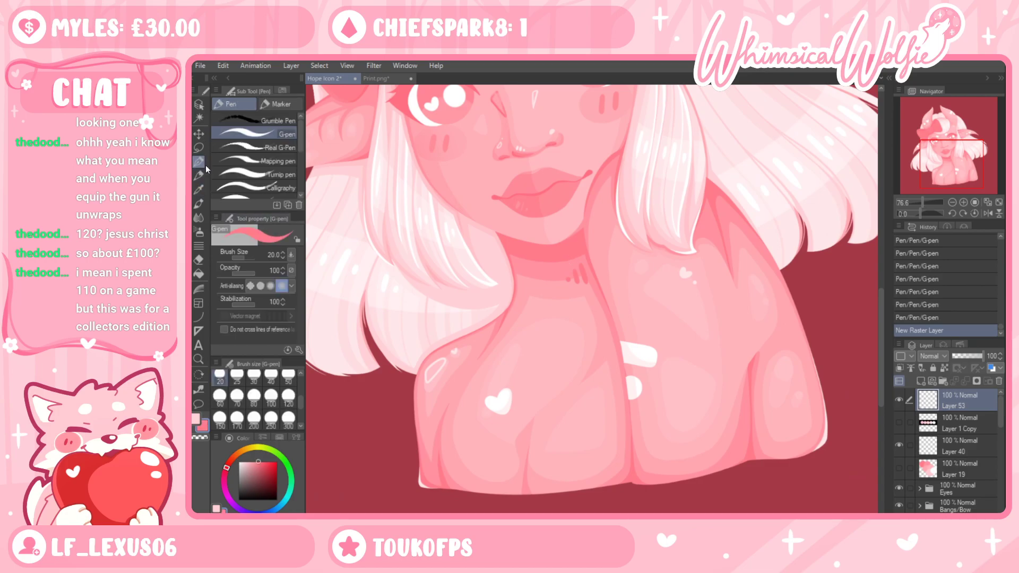
scroll(302, 407, "up", 2)
left_click(254, 377)
mouse_move(510, 401)
left_mouse_down()
mouse_move(493, 420)
mouse_move(496, 404)
mouse_move(493, 427)
mouse_move(521, 406)
left_mouse_up()
key("ctrl+z")
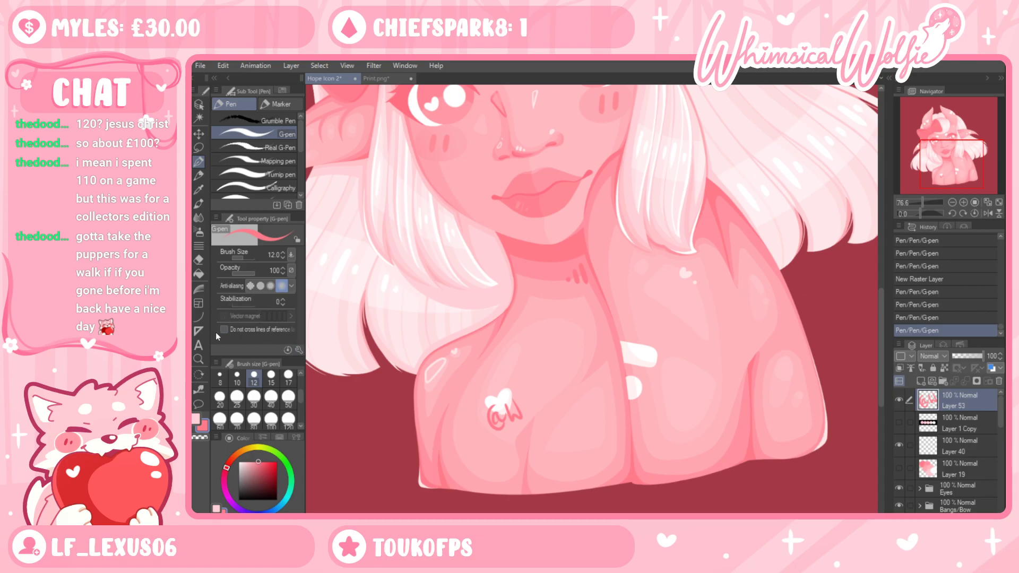
key("ctrl+z")
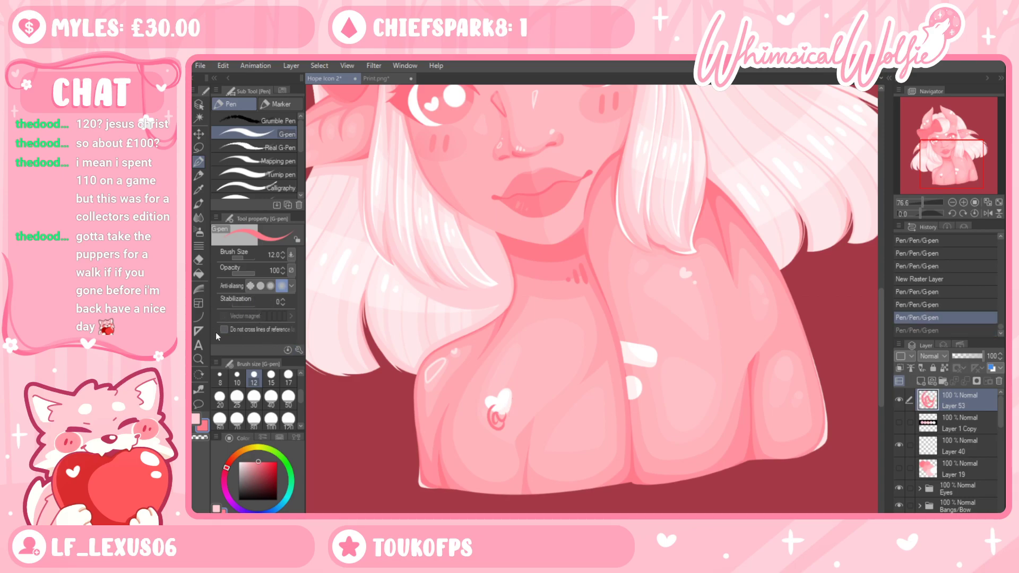
Handwrite "Whimsical Wolfie" on two slightly slanted lines after the "@" on the chest, undoing stray strokes
mouse_move(507, 403)
left_mouse_down()
mouse_move(532, 414)
mouse_move(559, 402)
mouse_move(552, 410)
mouse_move(603, 375)
left_mouse_up()
left_click(538, 395)
key("ctrl+z")
key("ctrl+z")
left_click_drag(597, 392, 611, 390)
left_click_drag(551, 412, 571, 431)
mouse_move(565, 409)
left_mouse_down()
mouse_move(580, 429)
mouse_move(598, 399)
mouse_move(607, 432)
mouse_move(611, 403)
left_mouse_up()
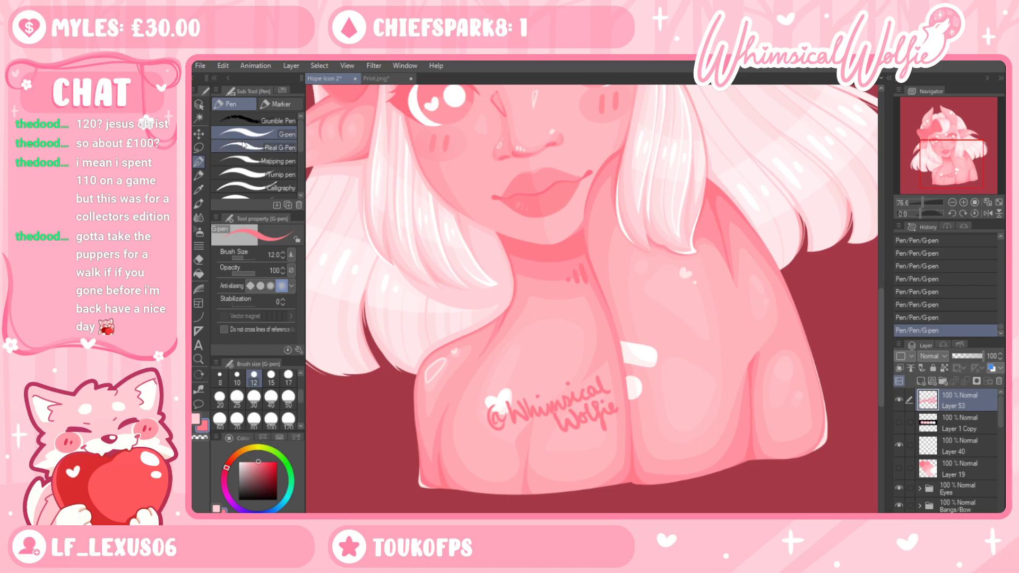
Move the signature up above the chest's white heart and reduce its layer's opacity to 46%
key("k")
mouse_move(700, 453)
left_mouse_down()
mouse_move(686, 447)
mouse_move(692, 401)
mouse_move(690, 425)
left_mouse_up()
left_click(966, 356)
Check the signature against the whole character and save the illustration
left_click(199, 359)
mouse_move(618, 406)
left_mouse_down()
mouse_move(590, 391)
mouse_move(626, 400)
left_mouse_up()
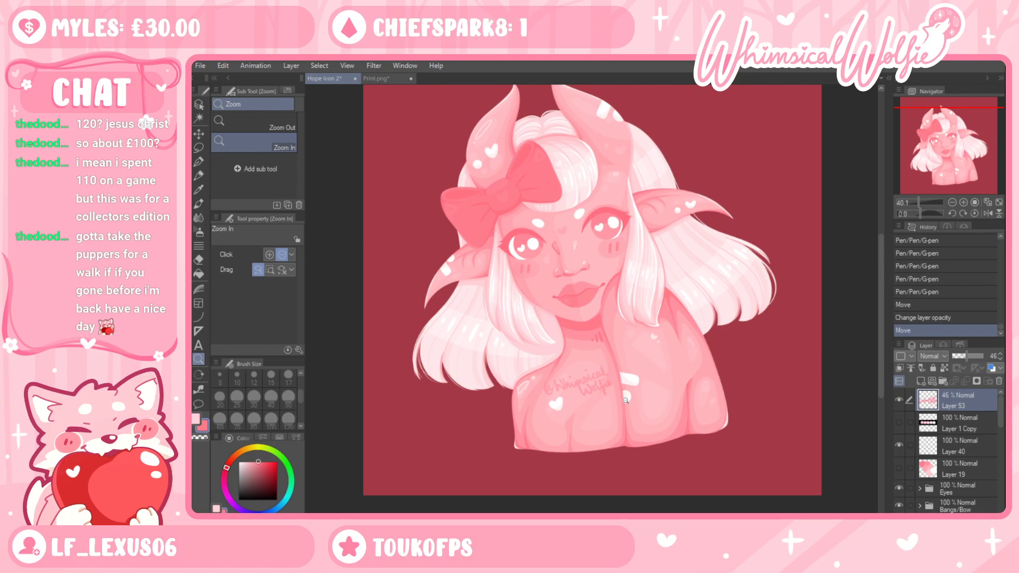
left_click(200, 66)
key("ctrl+s")
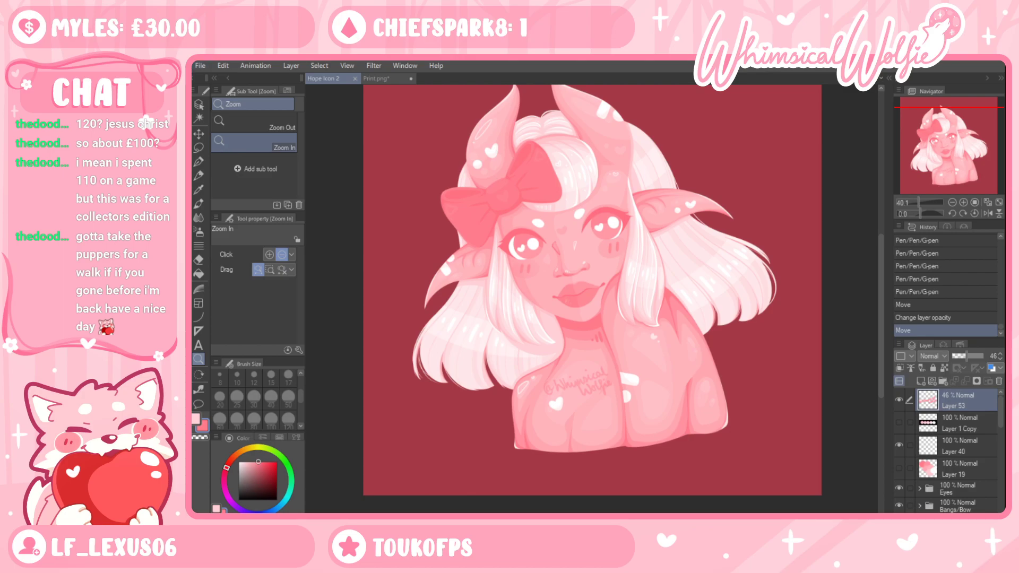